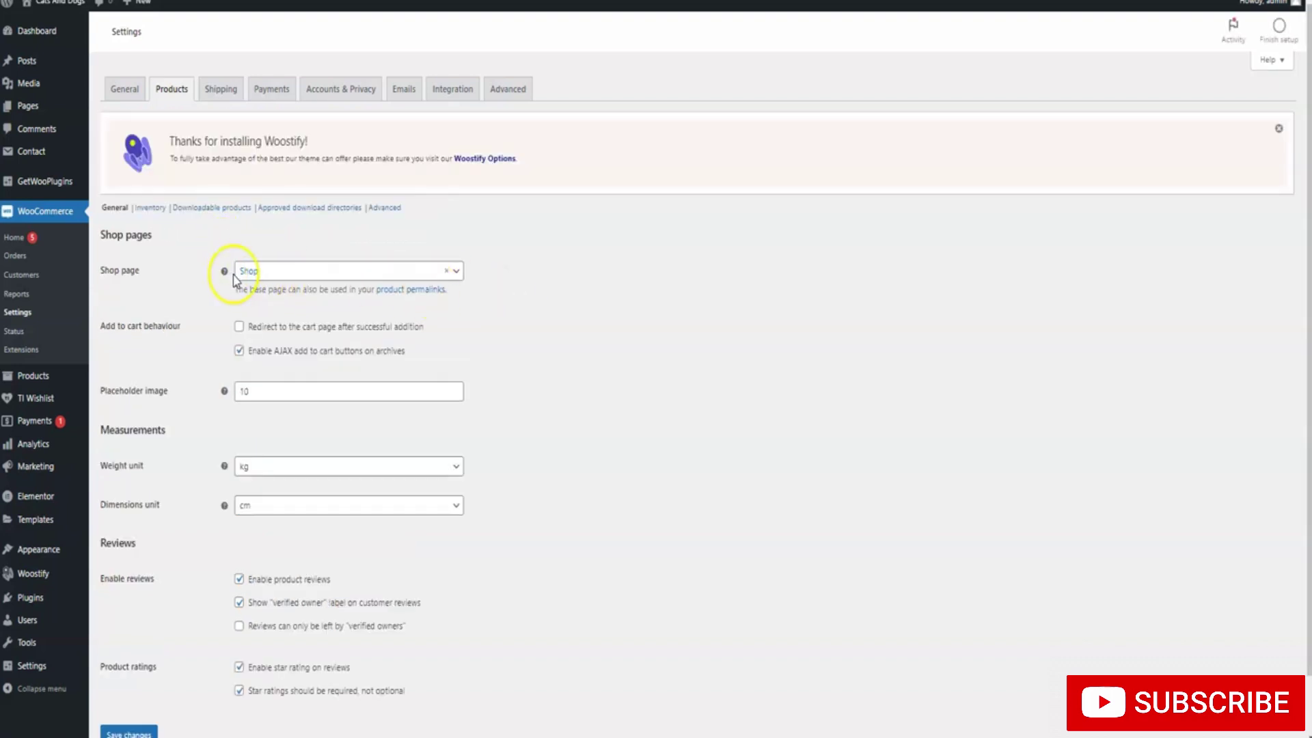
Limit product reviews to verified owners, save the product settings, and go to Shipping
{"action": "scroll", "coordinate": [294, 274], "scroll_direction": "down", "scroll_amount": 1}
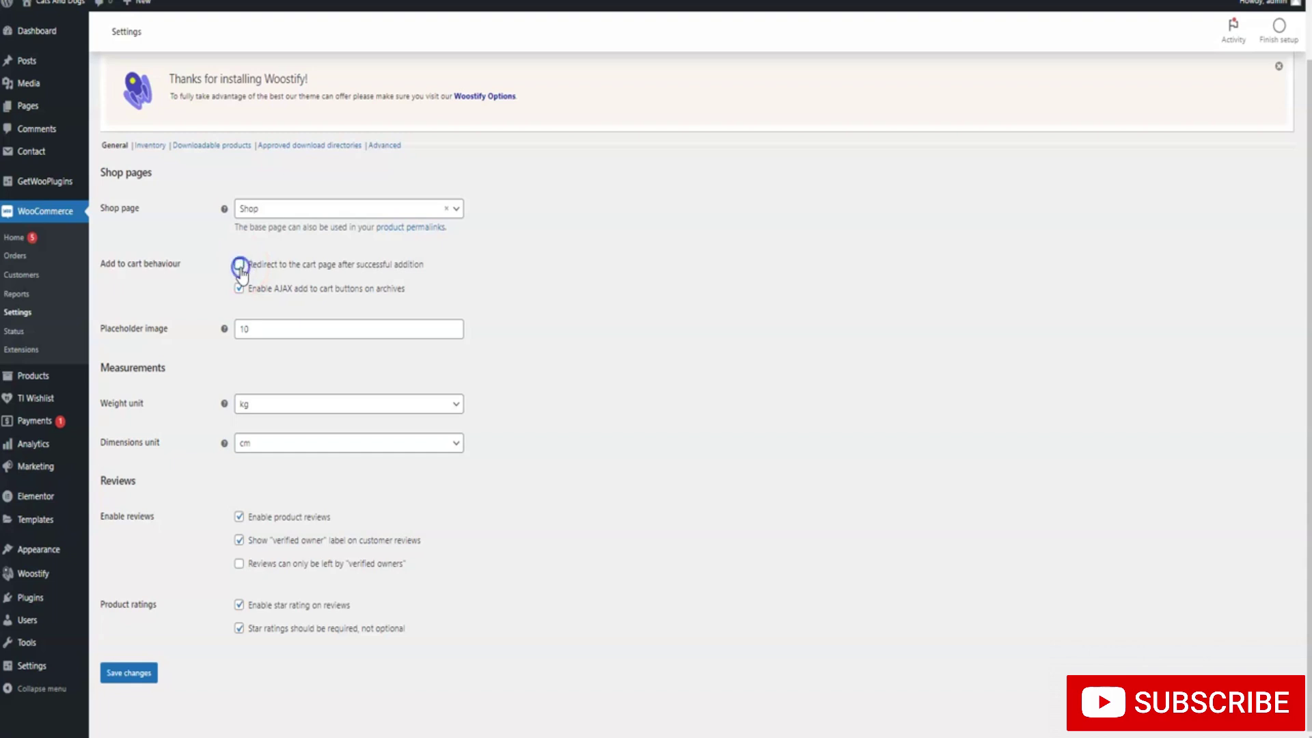
{"action": "left_click", "coordinate": [232, 262]}
{"action": "left_click", "coordinate": [137, 673]}
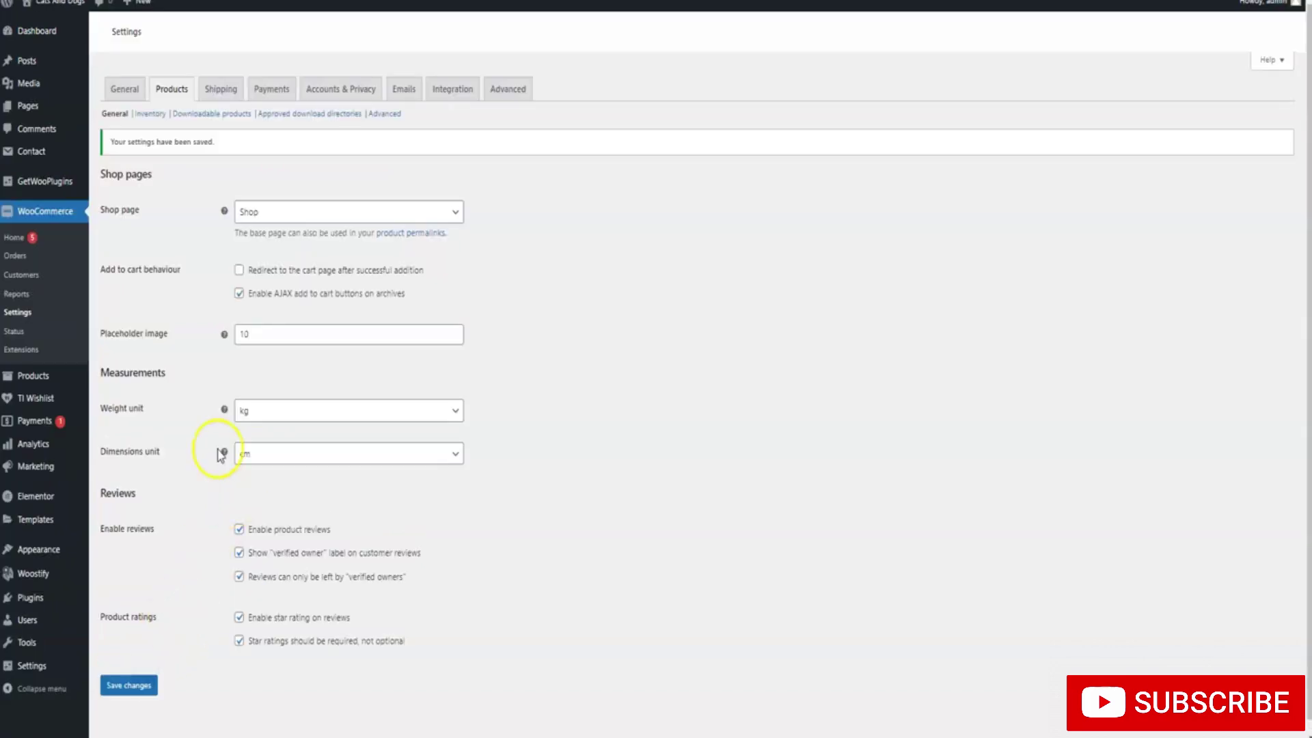
{"action": "left_click", "coordinate": [221, 92]}
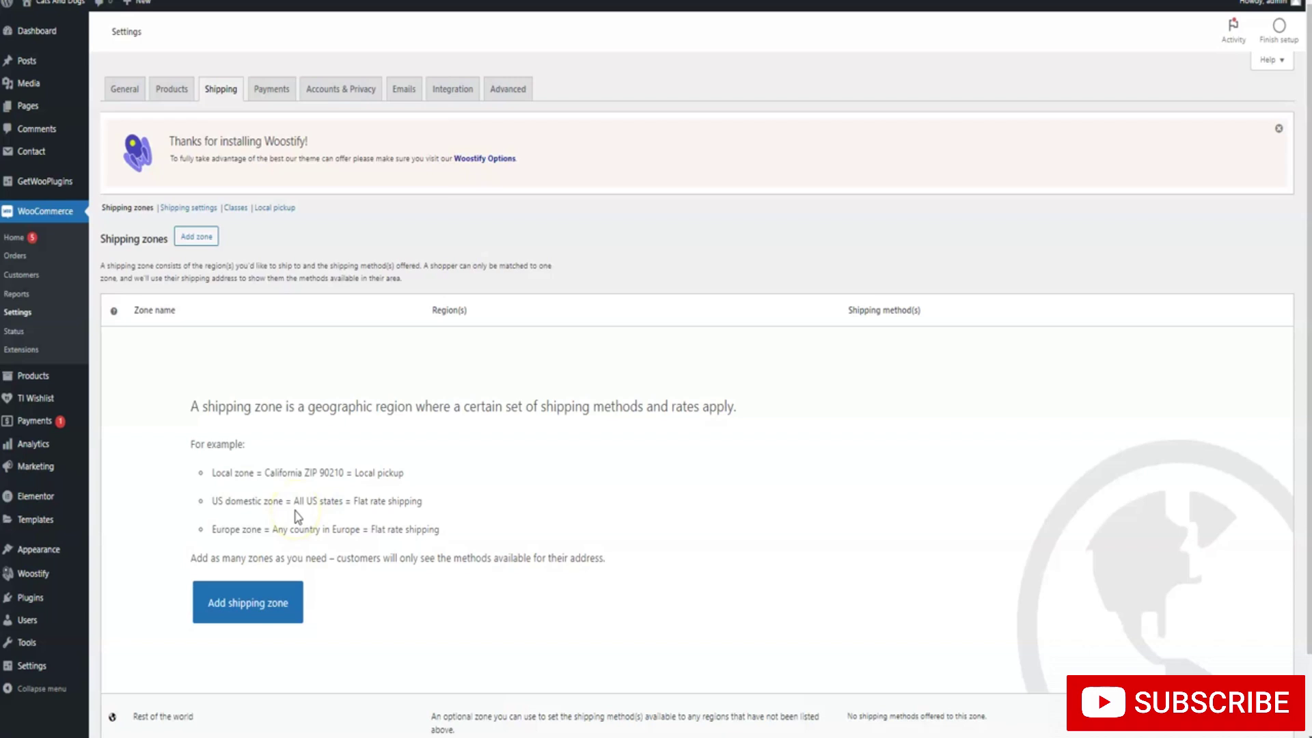
Add a new shipping zone named Greece
{"action": "left_click", "coordinate": [248, 608]}
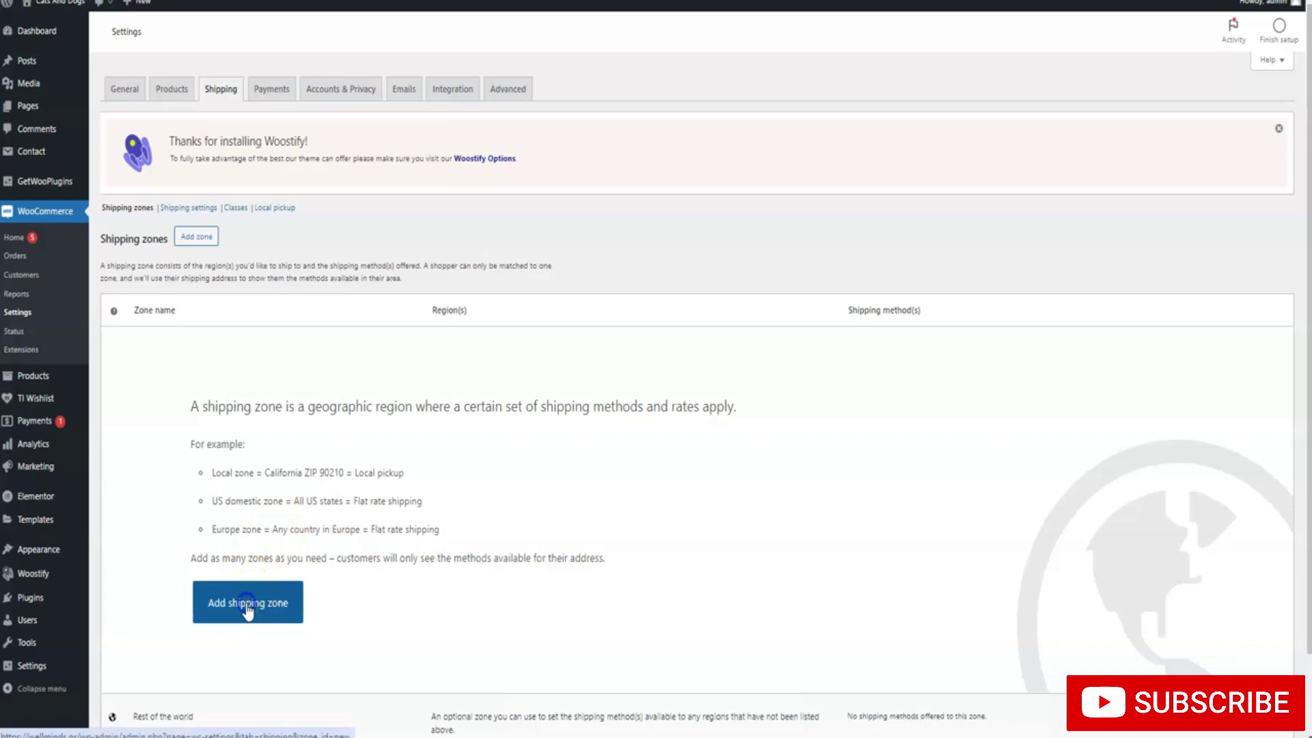
{"action": "left_click", "coordinate": [301, 294]}
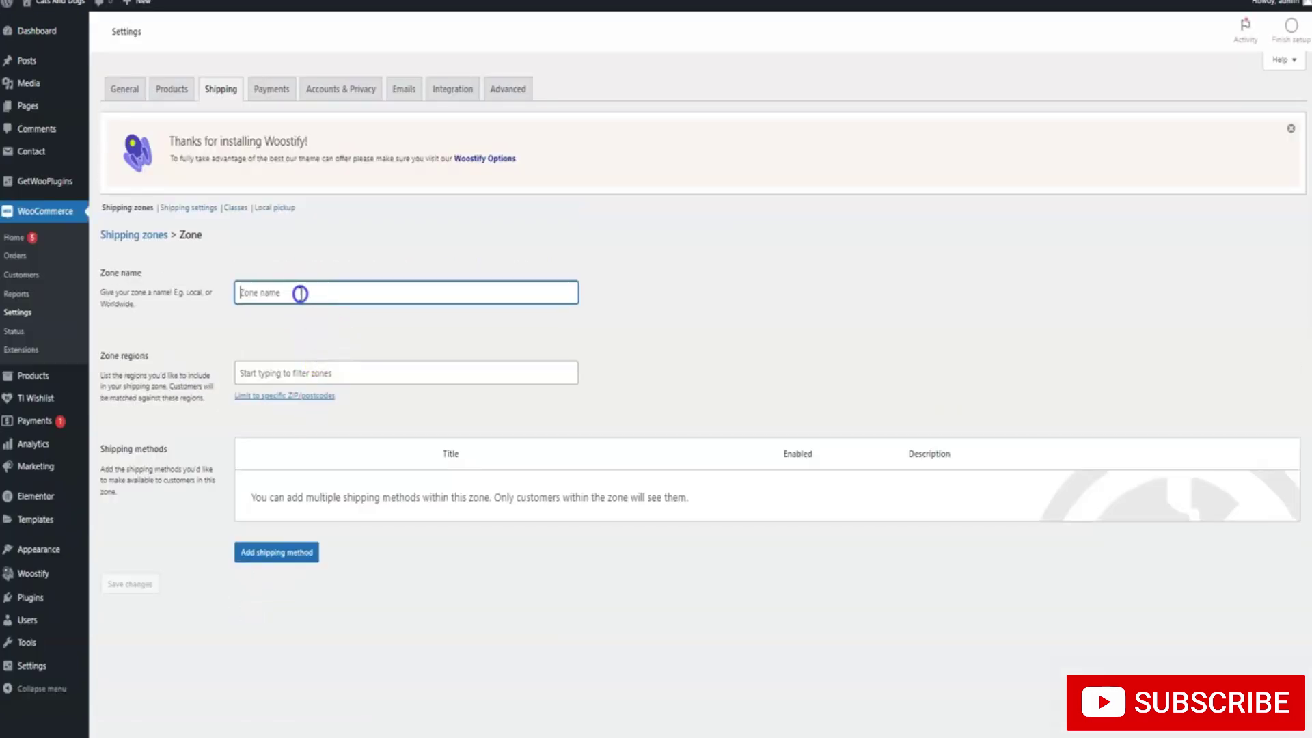
{"action": "type", "text": "Greece"}
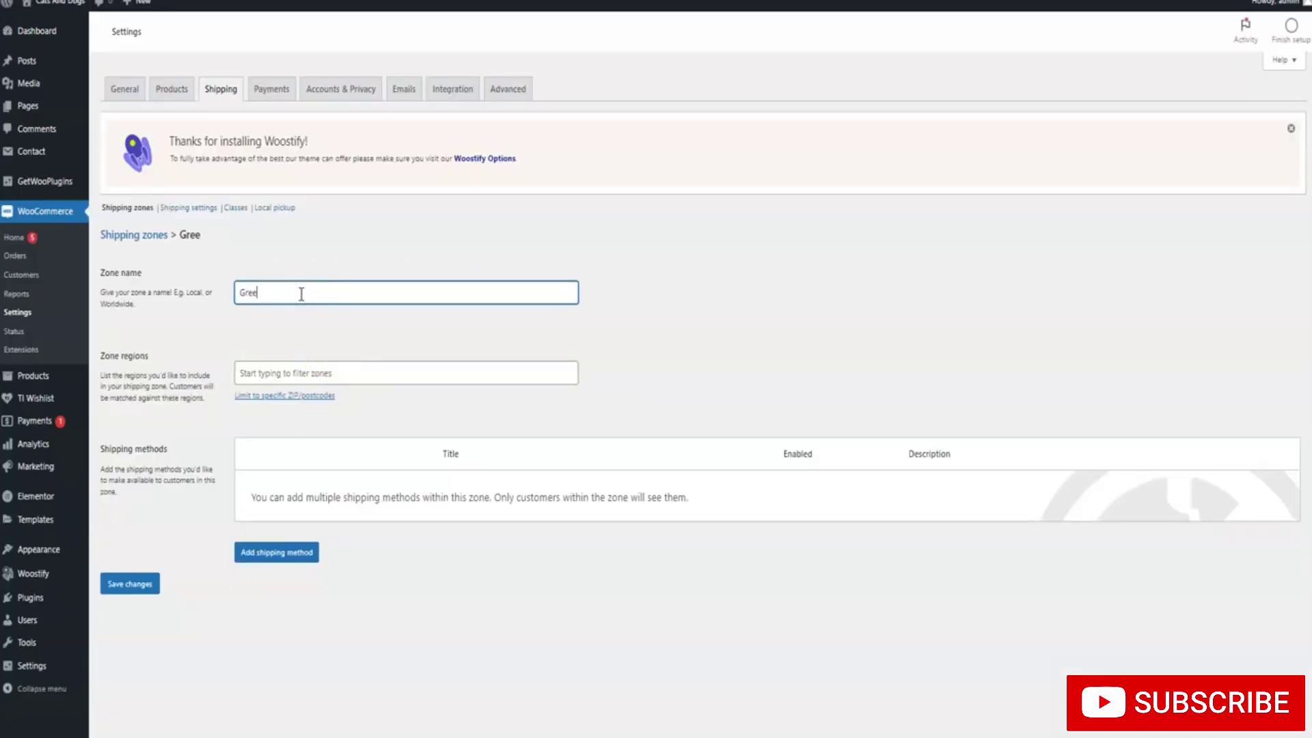
Set the zone's region to Attica, Greece, removing the Greece and Europe entries
{"action": "left_click", "coordinate": [320, 371]}
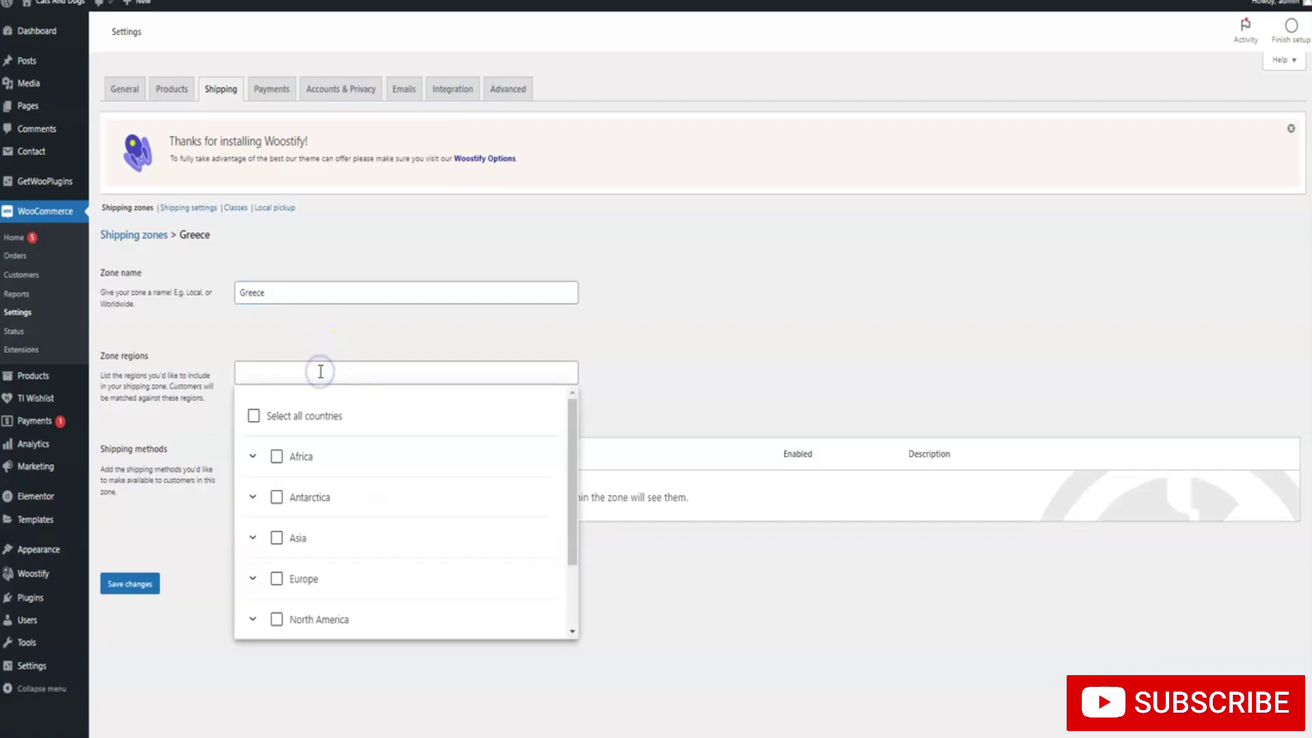
{"action": "type", "text": "Greece"}
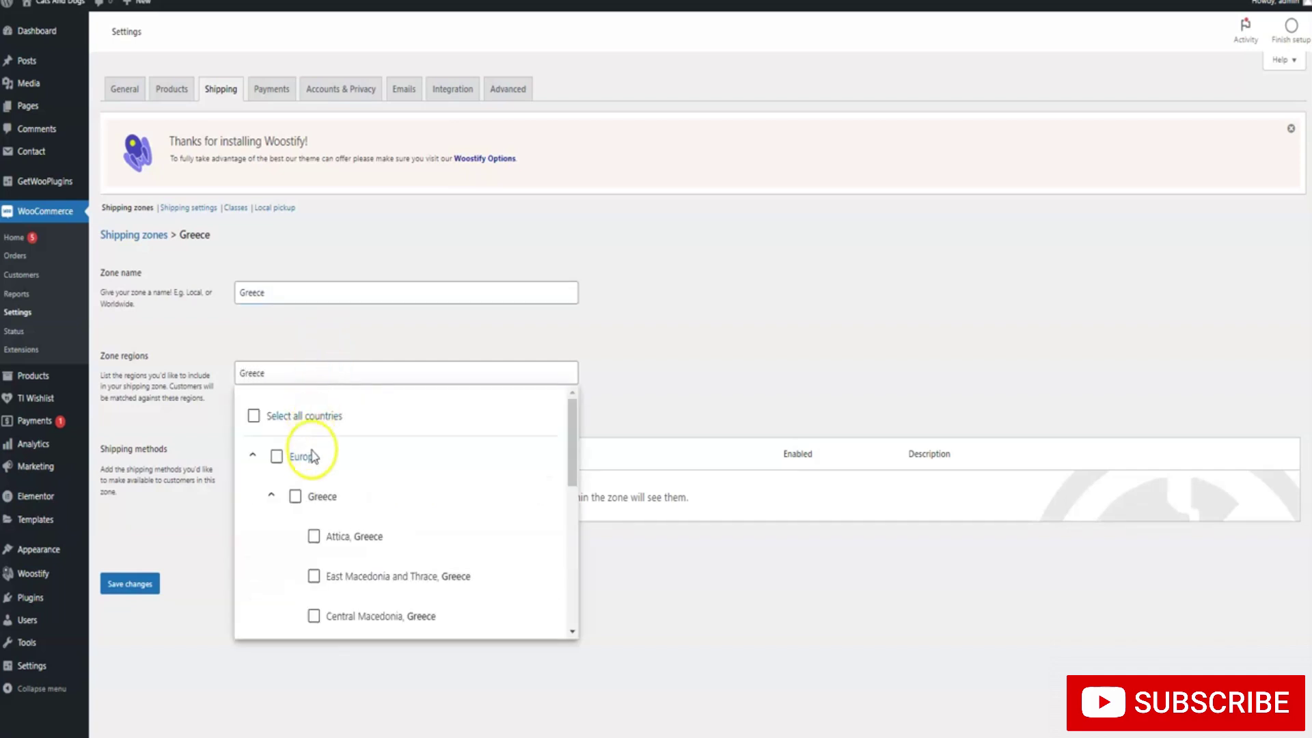
{"action": "left_click", "coordinate": [296, 498]}
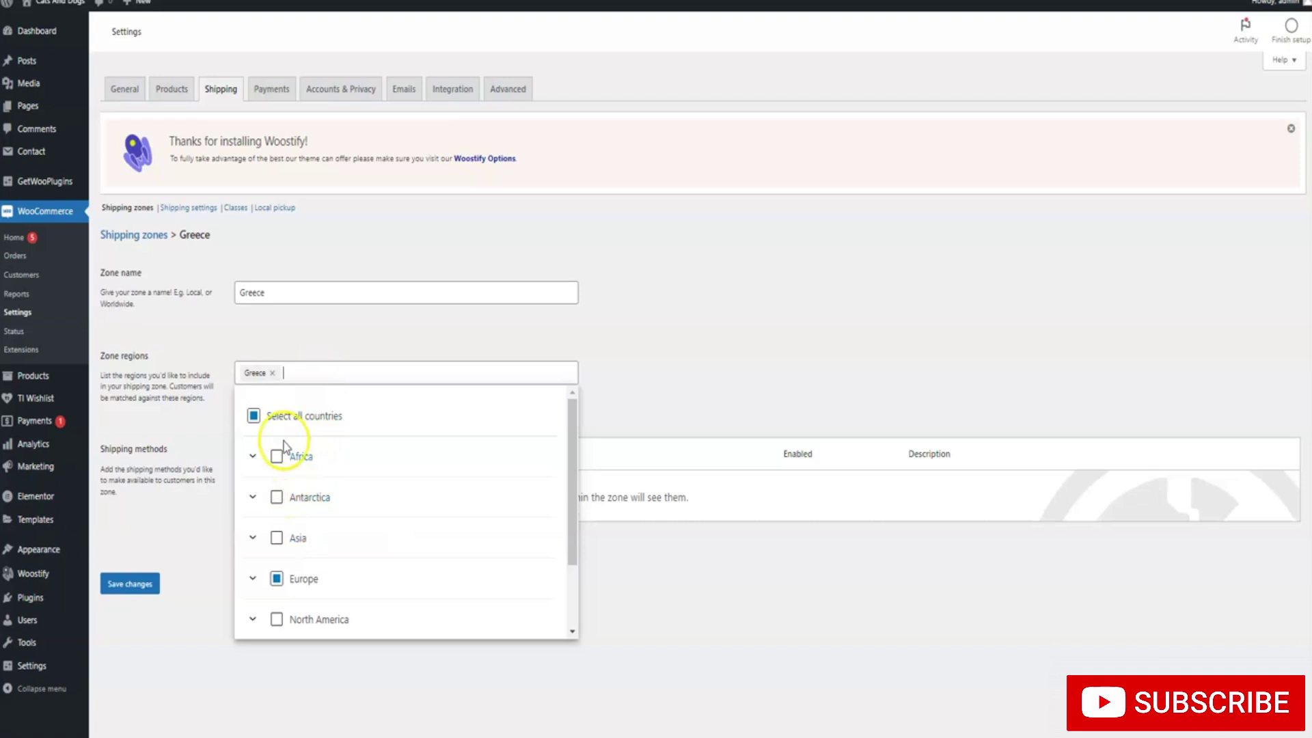
{"action": "scroll", "coordinate": [301, 444], "scroll_direction": "down", "scroll_amount": 2}
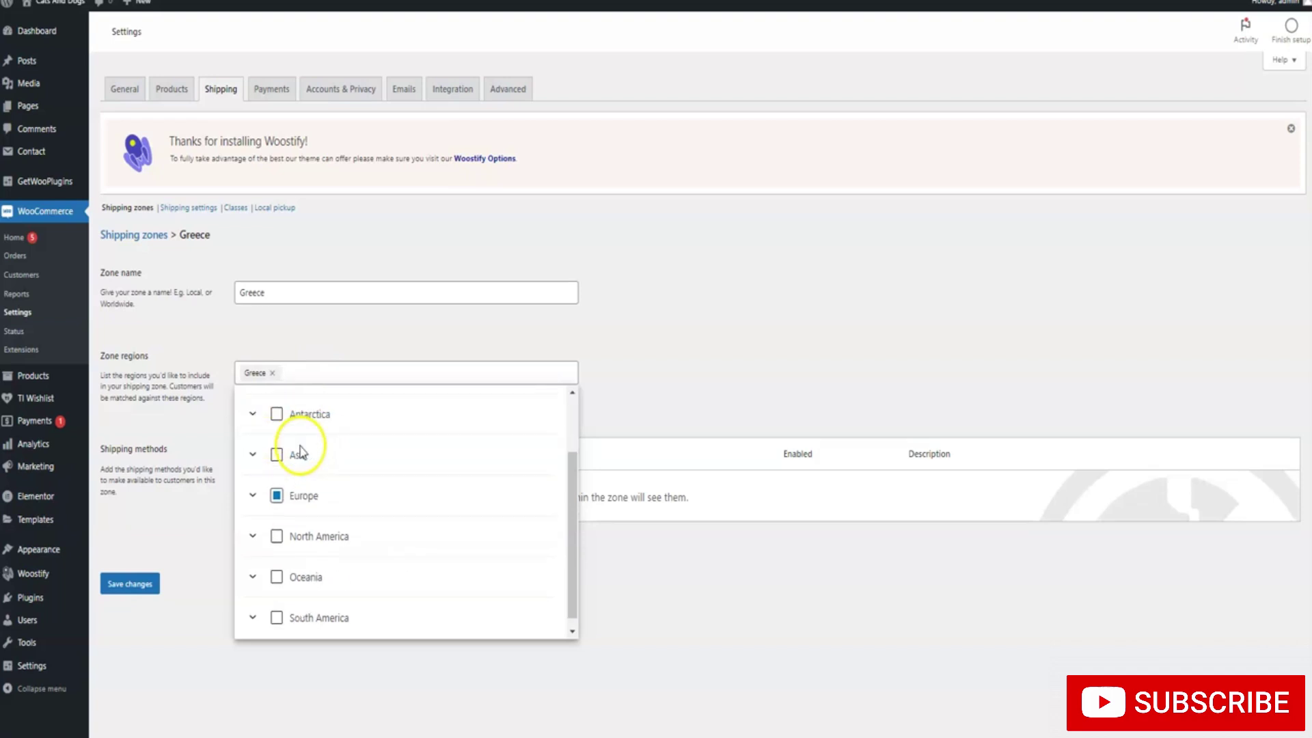
{"action": "left_click", "coordinate": [276, 496]}
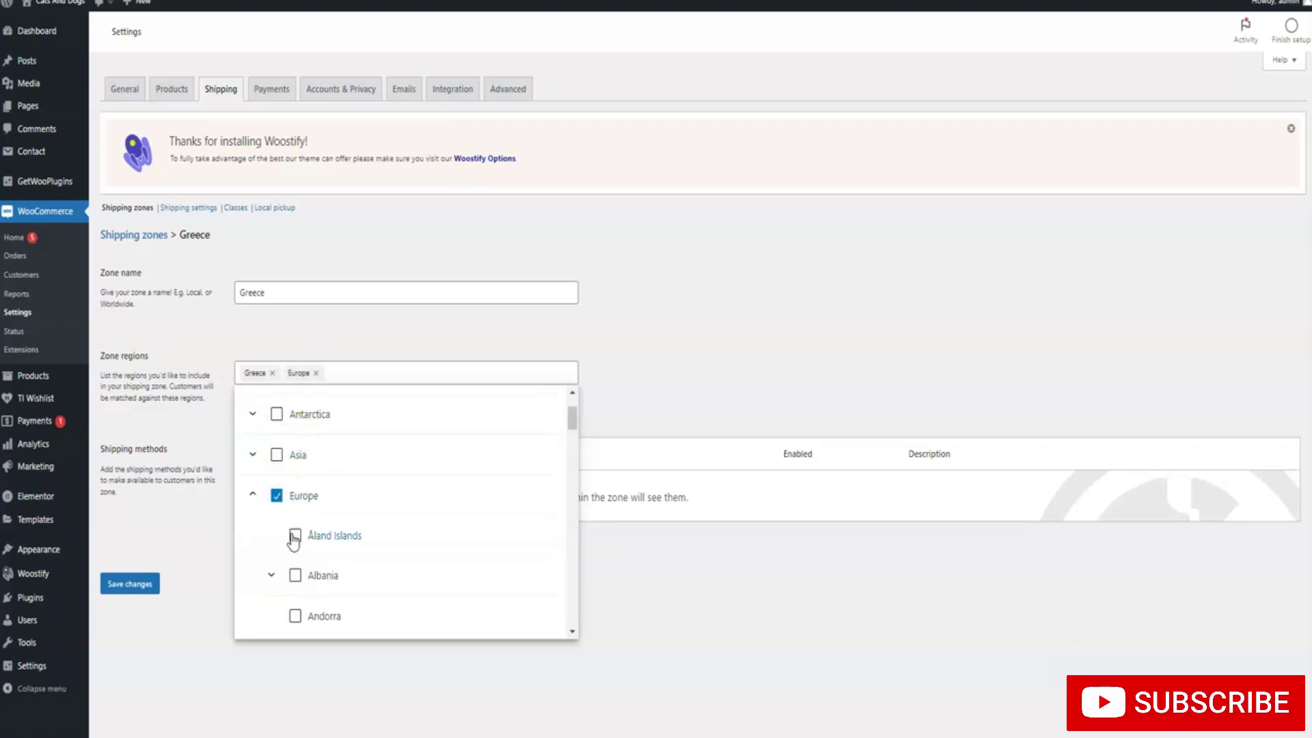
{"action": "left_click", "coordinate": [316, 373]}
{"action": "left_click", "coordinate": [273, 374]}
{"action": "type", "text": "gr"}
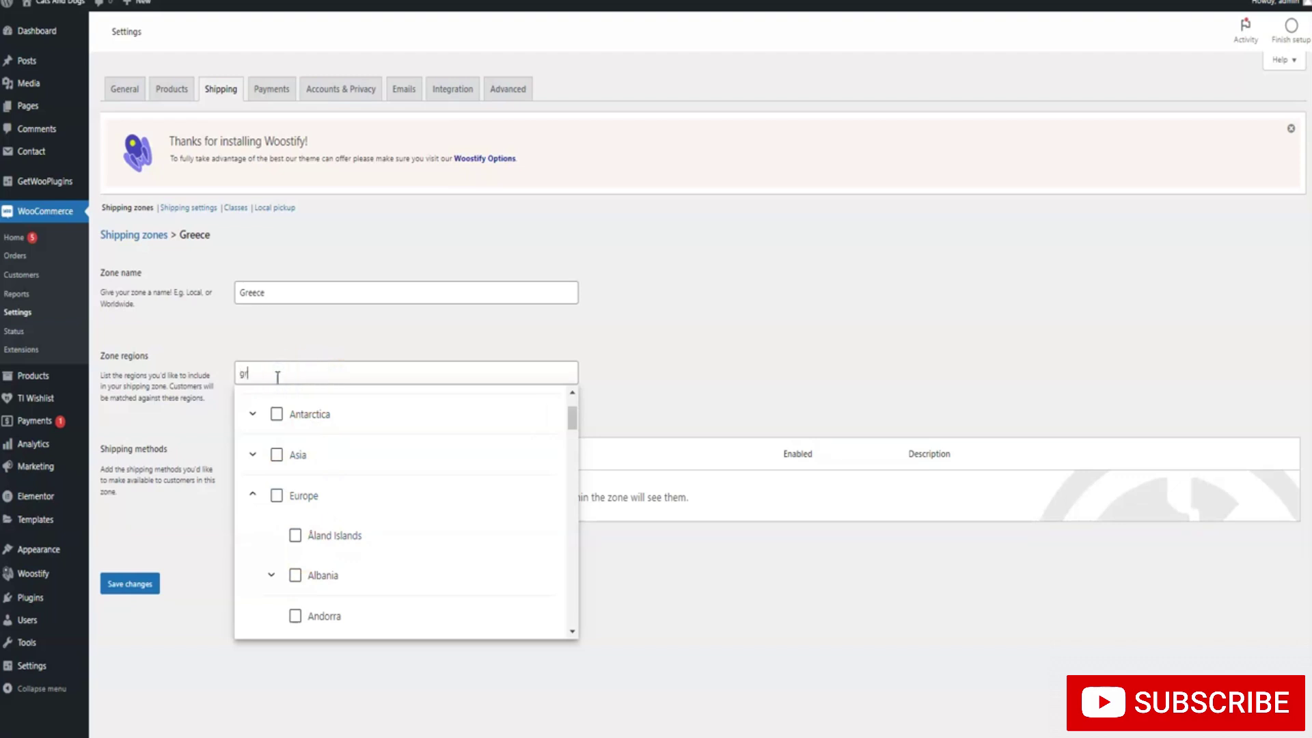
{"action": "type", "text": "ee"}
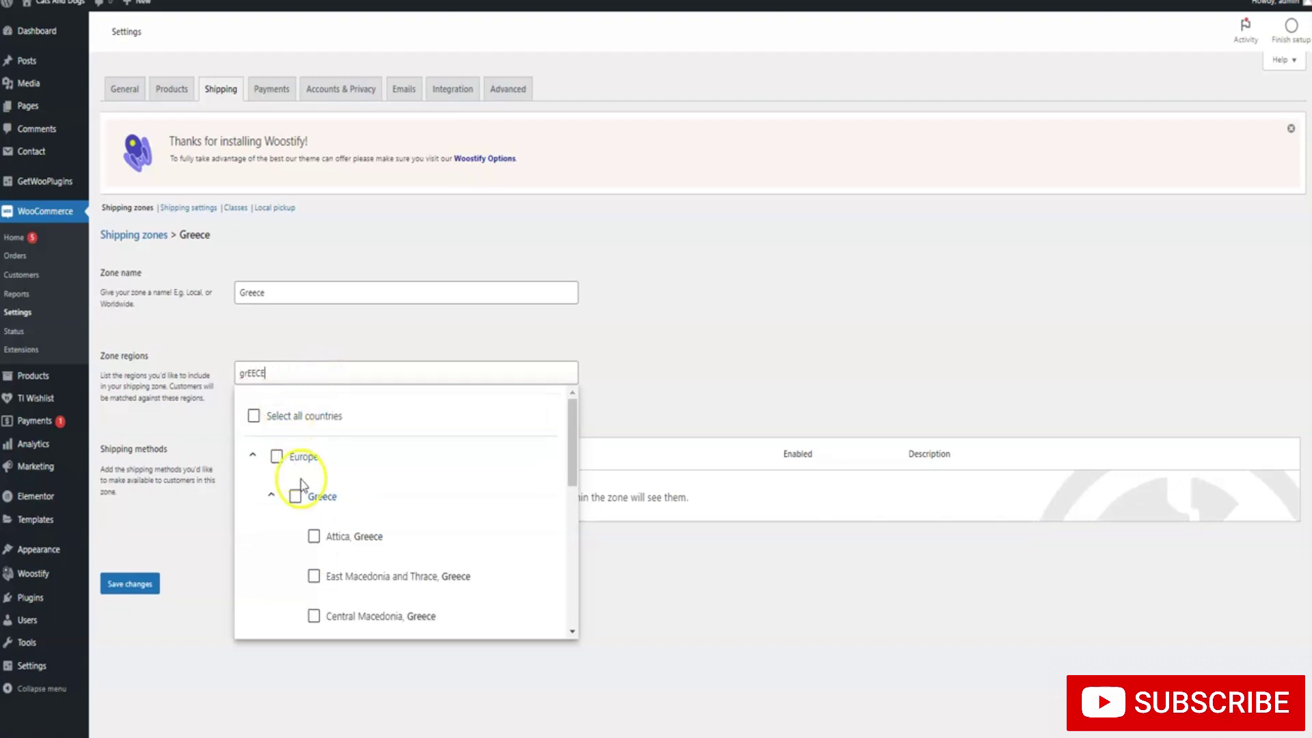
{"action": "left_click", "coordinate": [313, 536]}
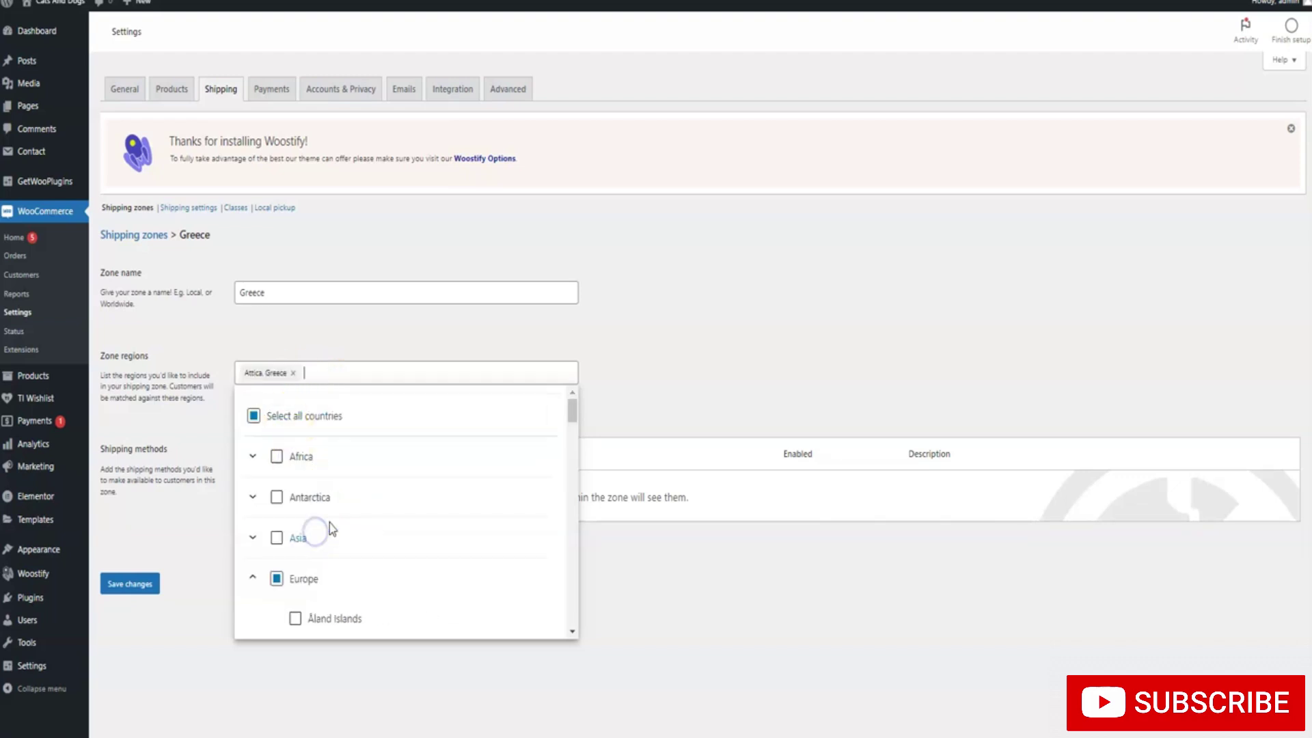
Leave the Greece zone without any postcode restriction
{"action": "left_click", "coordinate": [600, 404]}
{"action": "left_click", "coordinate": [350, 394]}
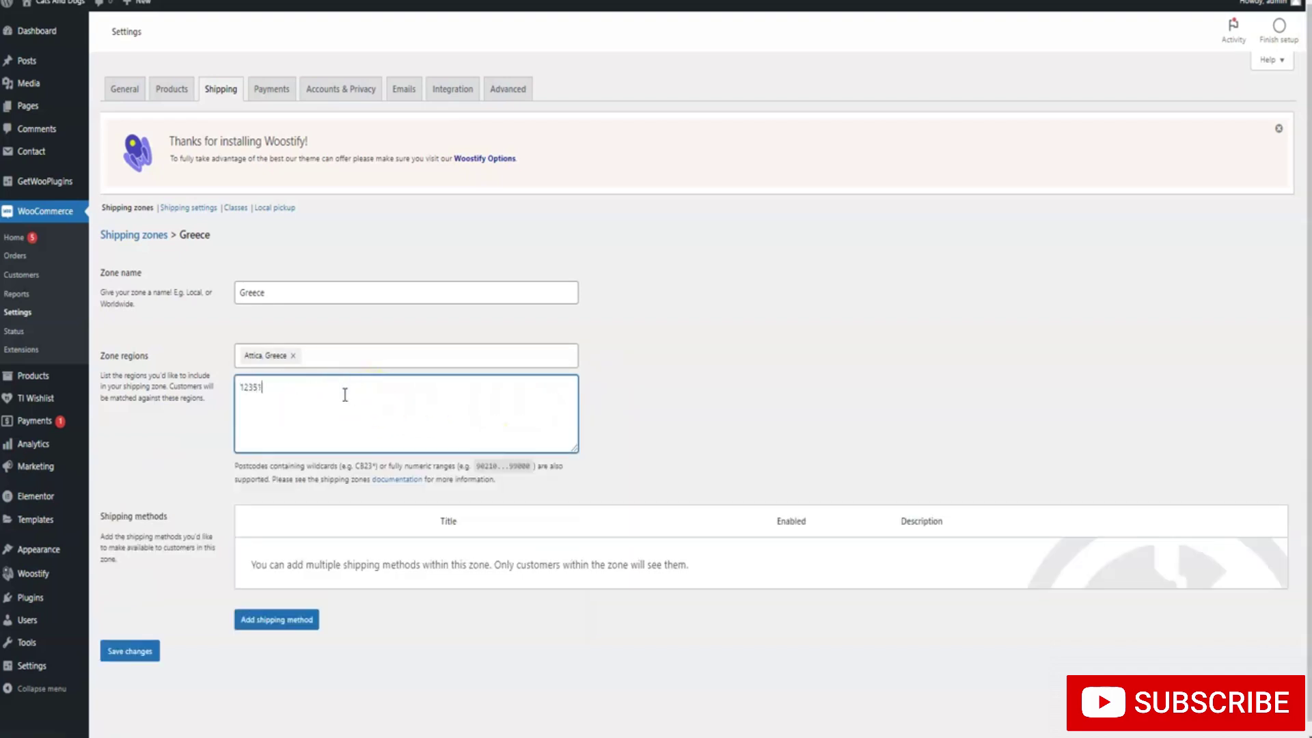
{"action": "left_click", "coordinate": [353, 394]}
{"action": "key", "text": "BackSpace"}
{"action": "key", "text": "BackSpace"}
{"action": "key", "text": "BackSpace"}
{"action": "key", "text": "BackSpace"}
{"action": "key", "text": "BackSpace"}
{"action": "left_click", "coordinate": [579, 404]}
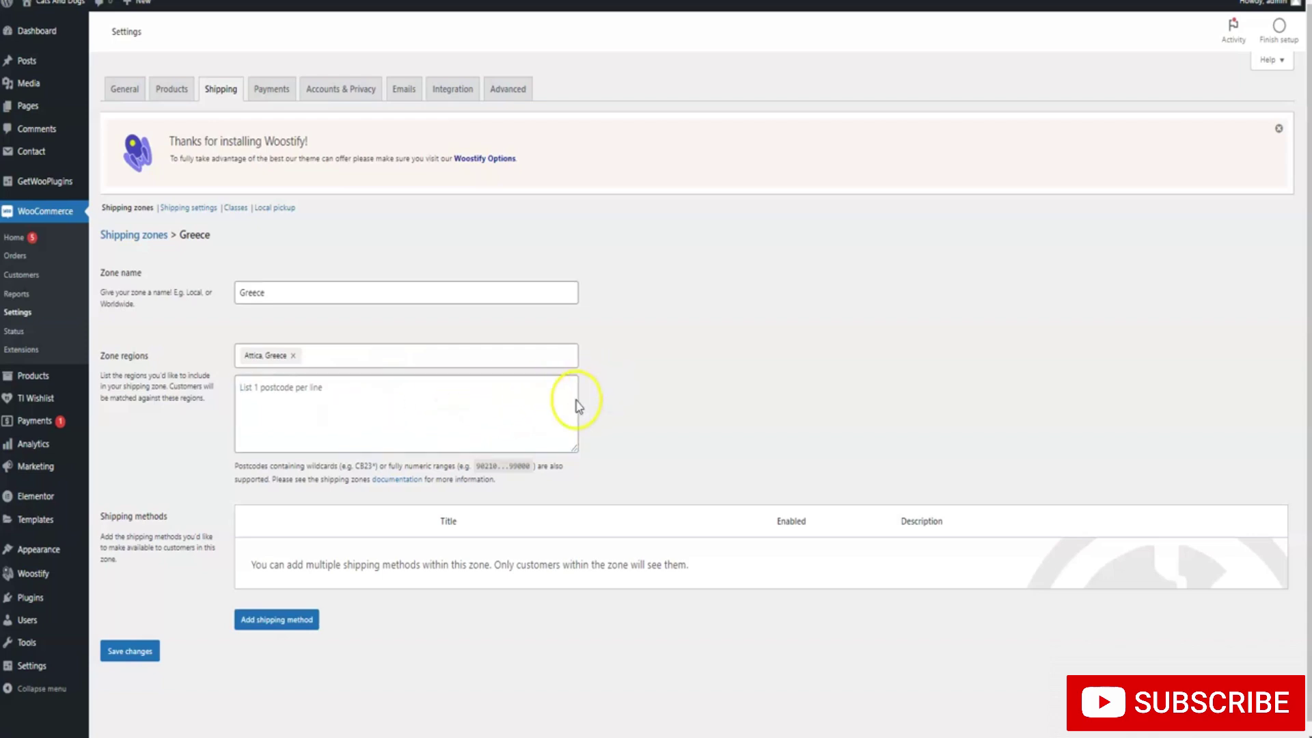
Add a taxable Flat rate method costing 1 to the Greece zone
{"action": "left_click", "coordinate": [287, 620]}
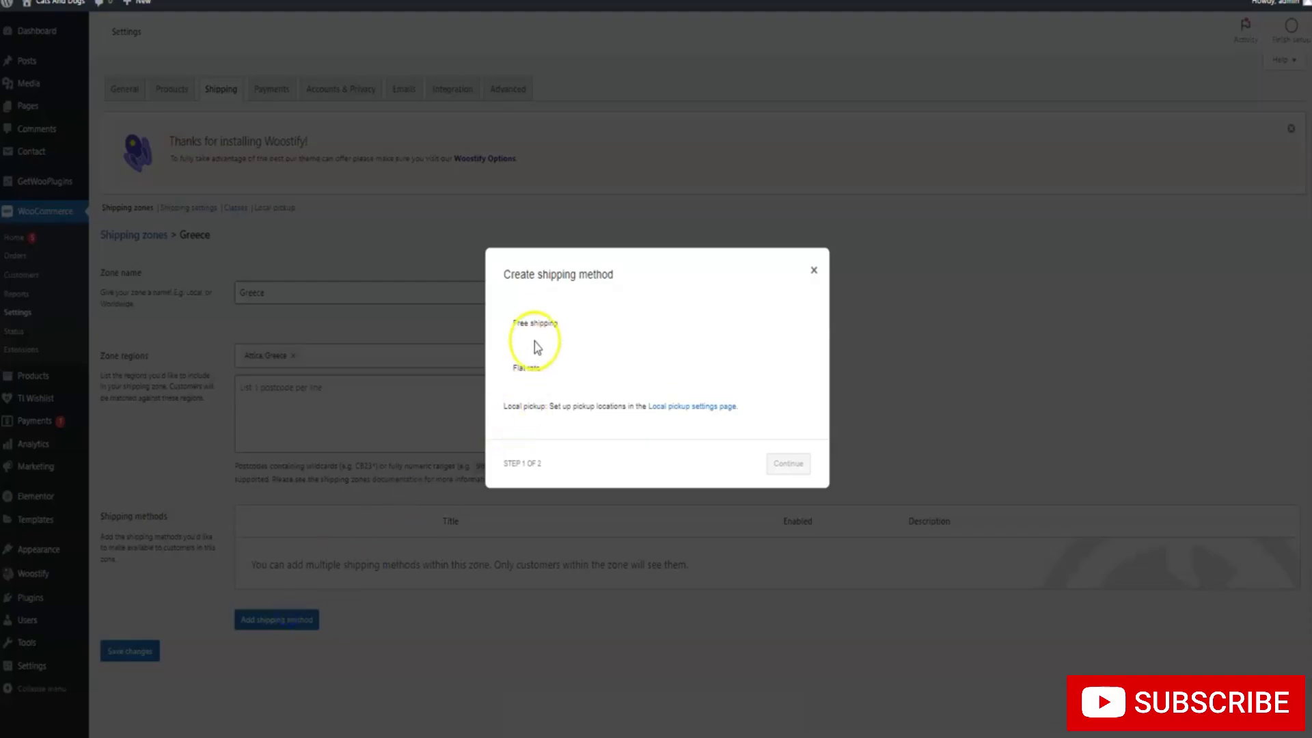
{"action": "left_click", "coordinate": [530, 373]}
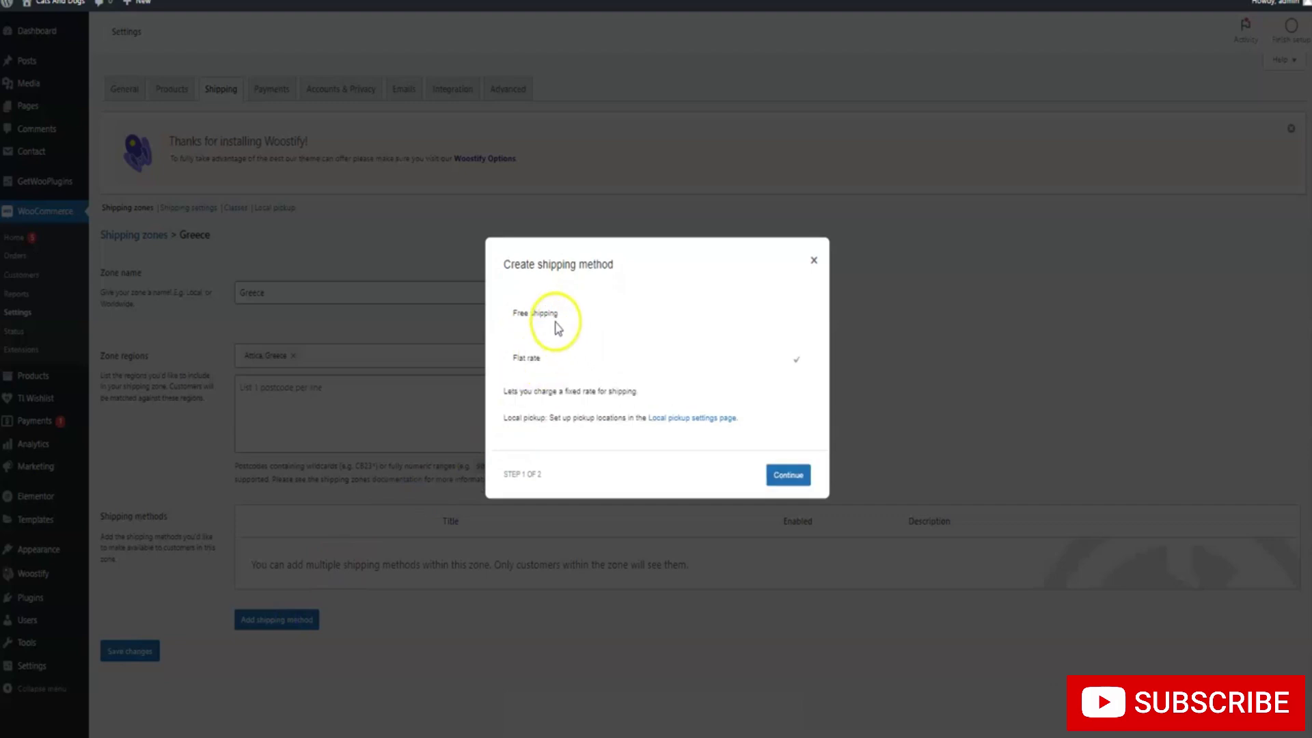
{"action": "left_click", "coordinate": [550, 317]}
{"action": "left_click", "coordinate": [541, 351]}
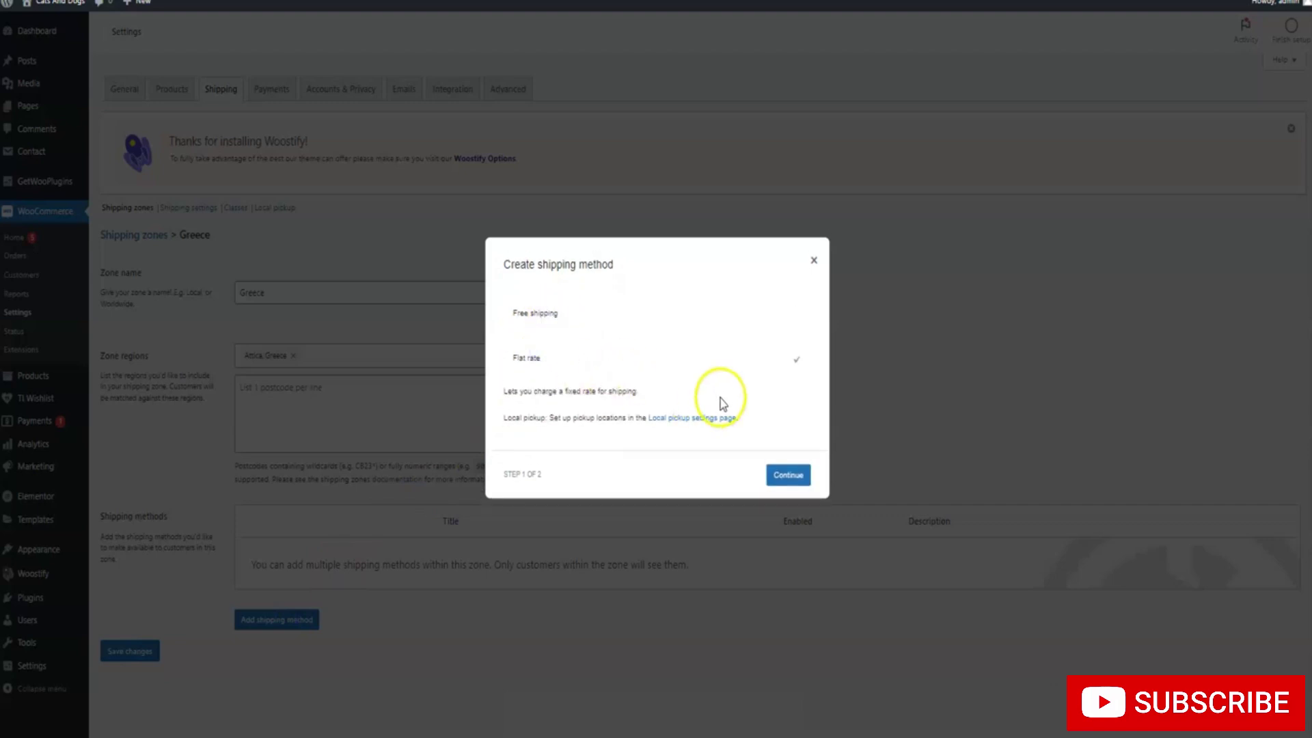
{"action": "left_click", "coordinate": [787, 474]}
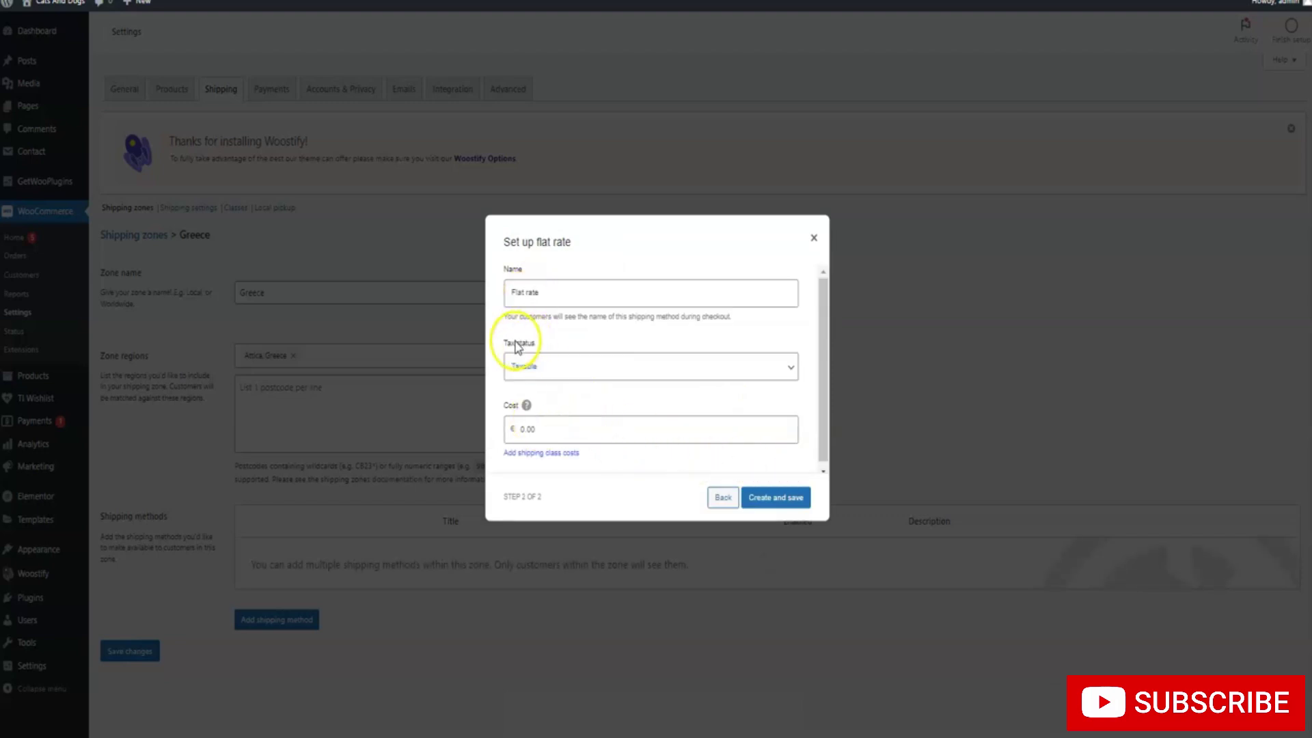
{"action": "left_click", "coordinate": [541, 364]}
{"action": "left_click", "coordinate": [541, 365]}
{"action": "left_click", "coordinate": [544, 424]}
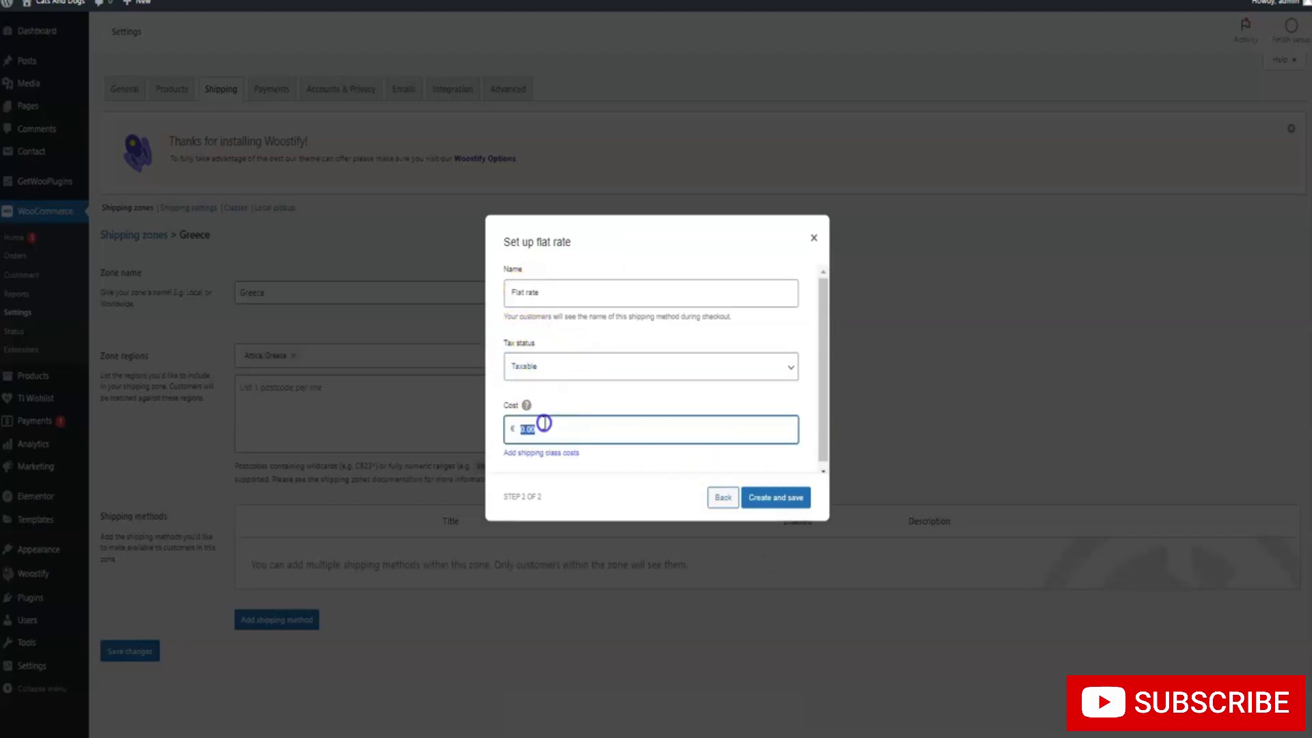
{"action": "left_click", "coordinate": [755, 498]}
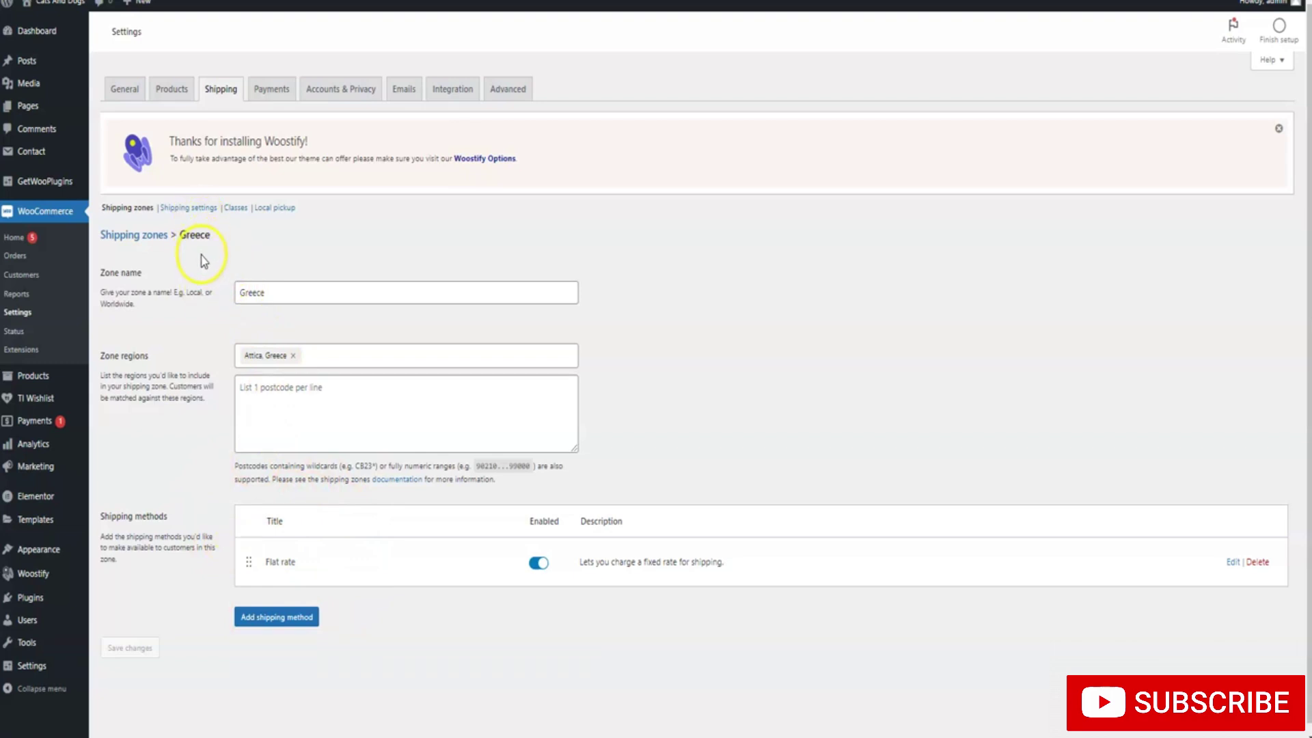
Hide shipping costs until an address is entered, save, and return to Shipping zones
{"action": "left_click", "coordinate": [196, 210]}
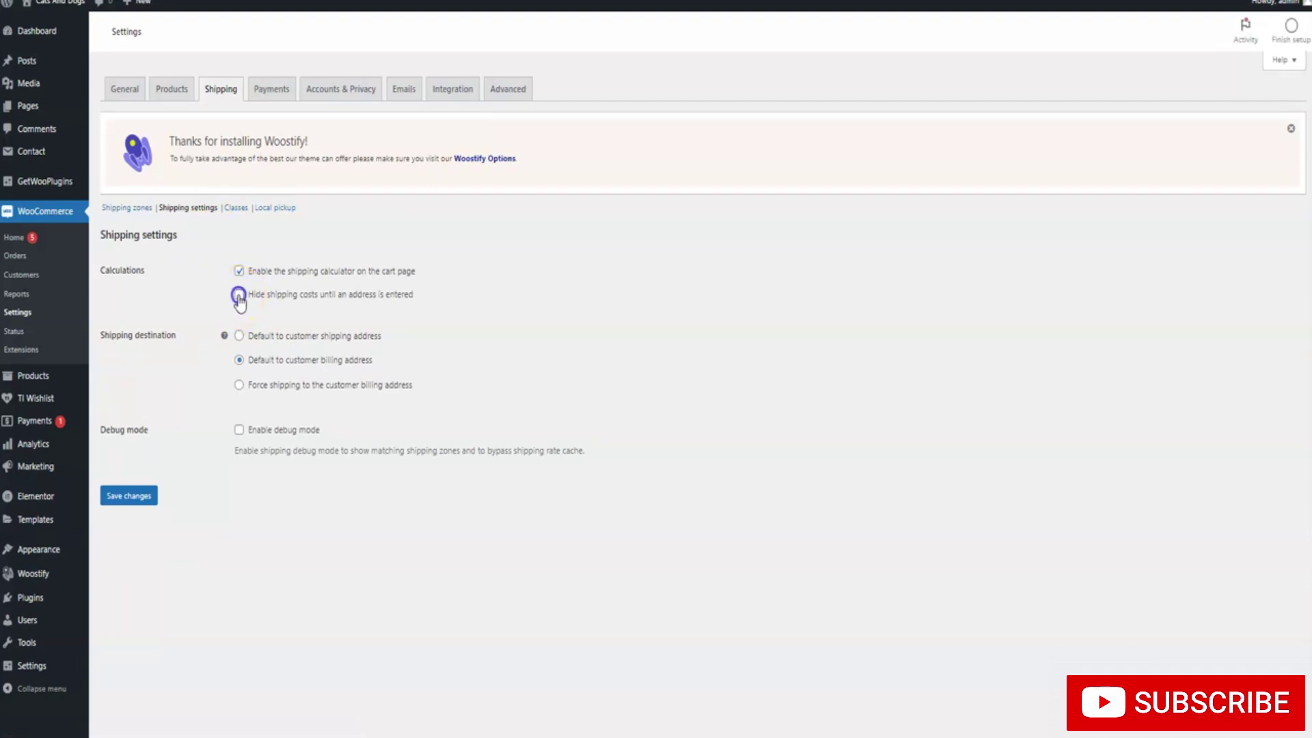
{"action": "left_click", "coordinate": [239, 294]}
{"action": "left_click", "coordinate": [127, 496]}
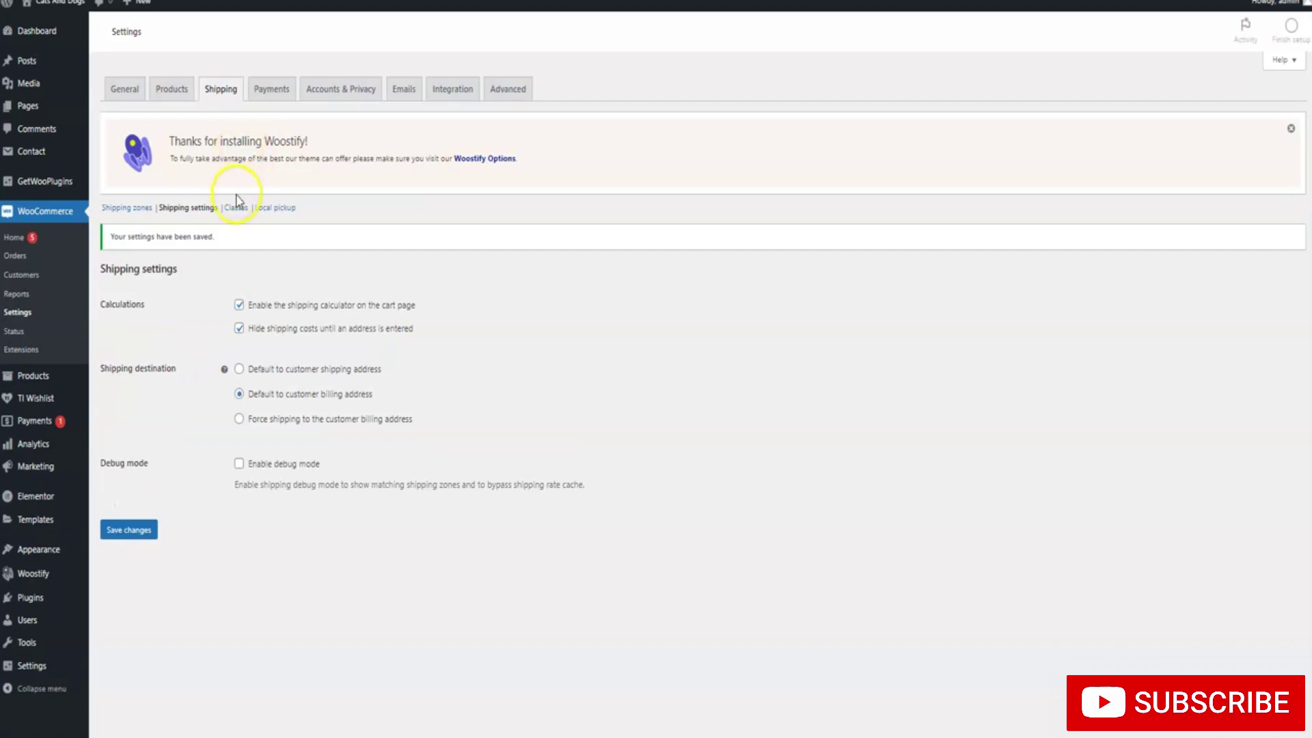
{"action": "left_click", "coordinate": [134, 208]}
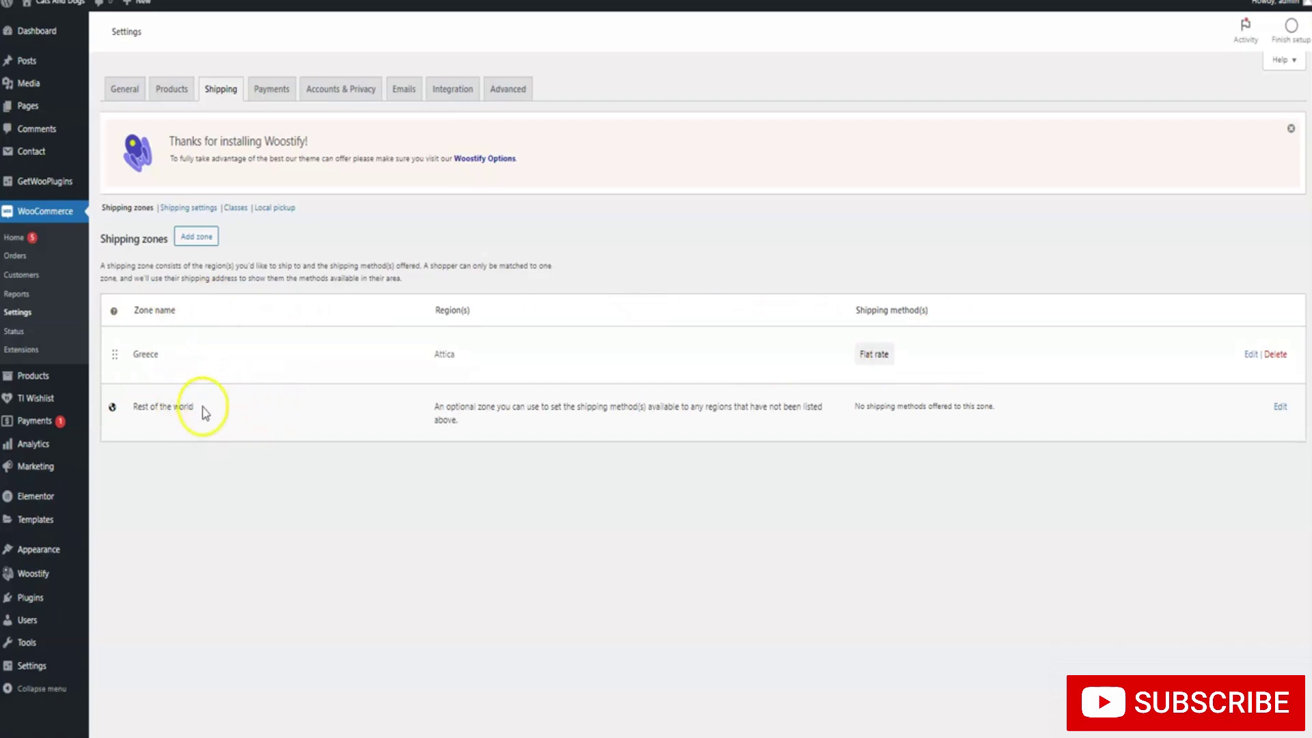
Give the Rest of the world zone a Flat rate shipping method costing 10
{"action": "left_click", "coordinate": [1280, 410]}
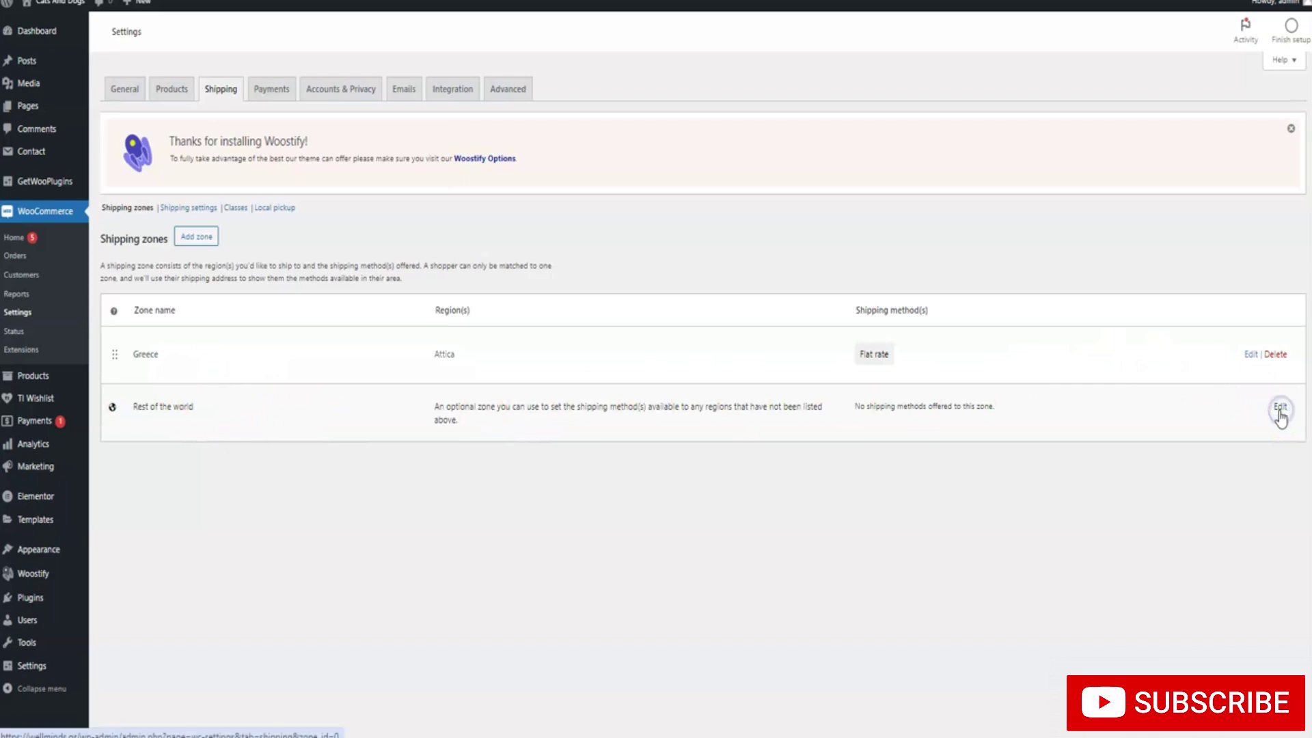
{"action": "left_click", "coordinate": [272, 376]}
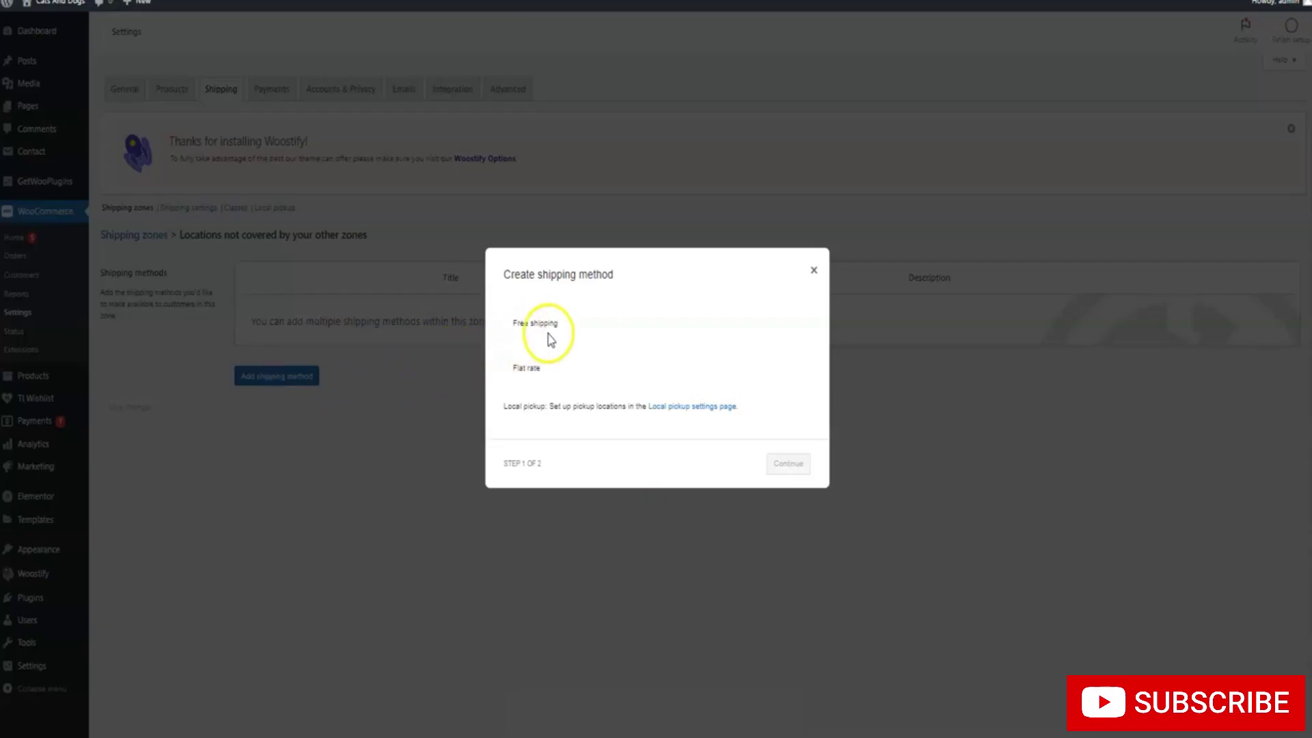
{"action": "left_click", "coordinate": [531, 369]}
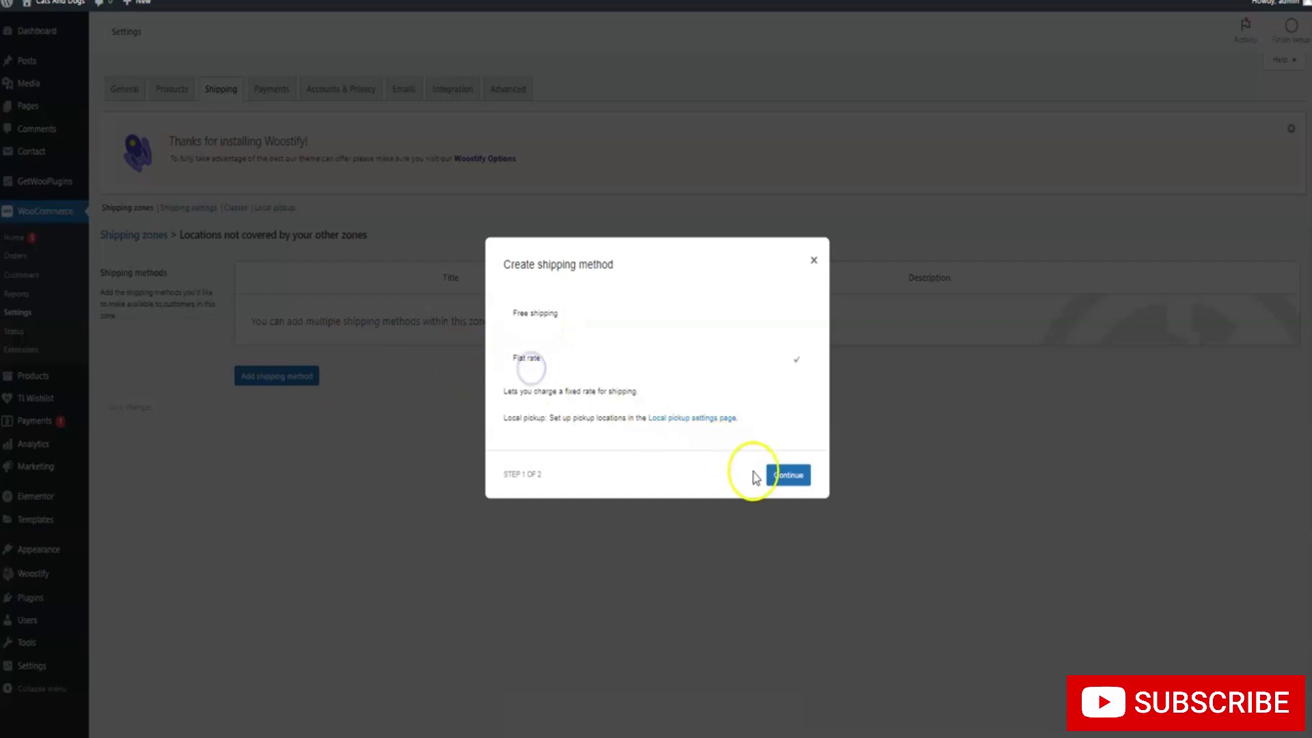
{"action": "left_click", "coordinate": [784, 477]}
{"action": "left_click", "coordinate": [616, 433]}
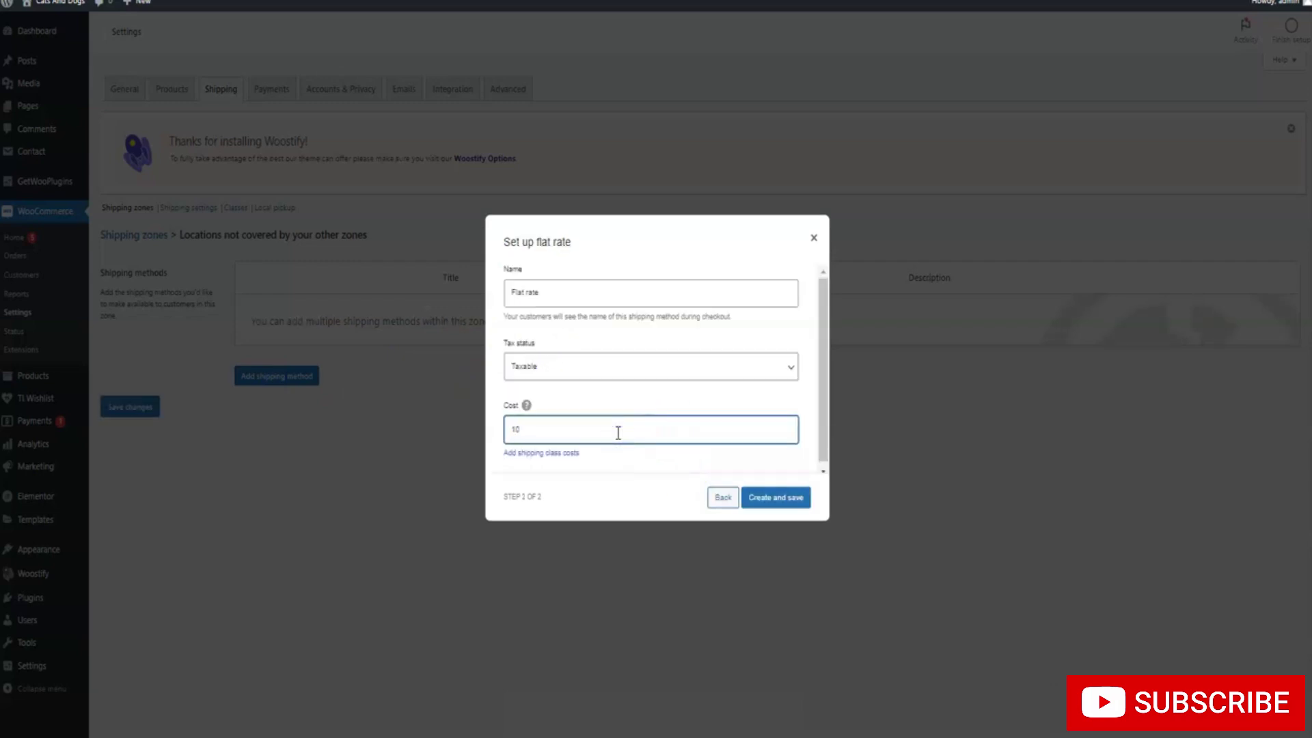
{"action": "left_click", "coordinate": [774, 498]}
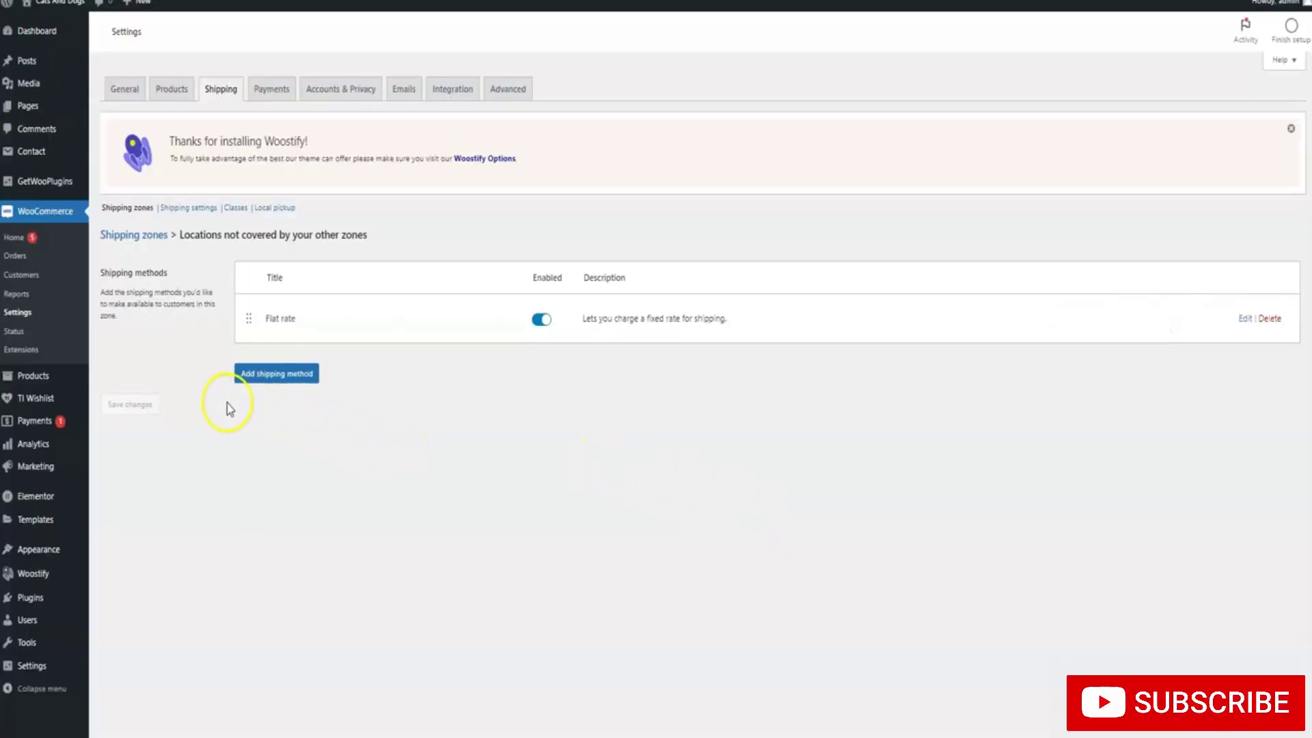
{"action": "mouse_move", "coordinate": [75, 379]}
Create the T-shirts shipping class with T-shirts as its slug and description
{"action": "left_click", "coordinate": [237, 208]}
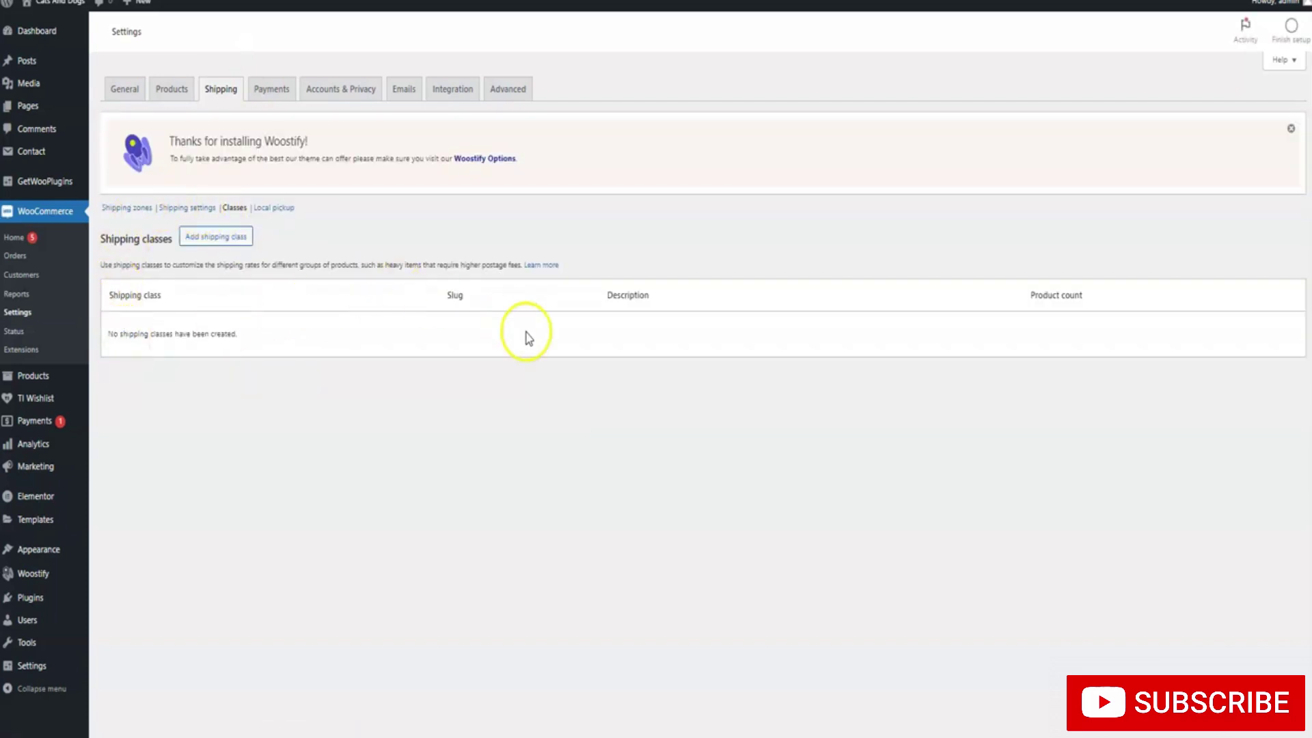
{"action": "left_click", "coordinate": [239, 243]}
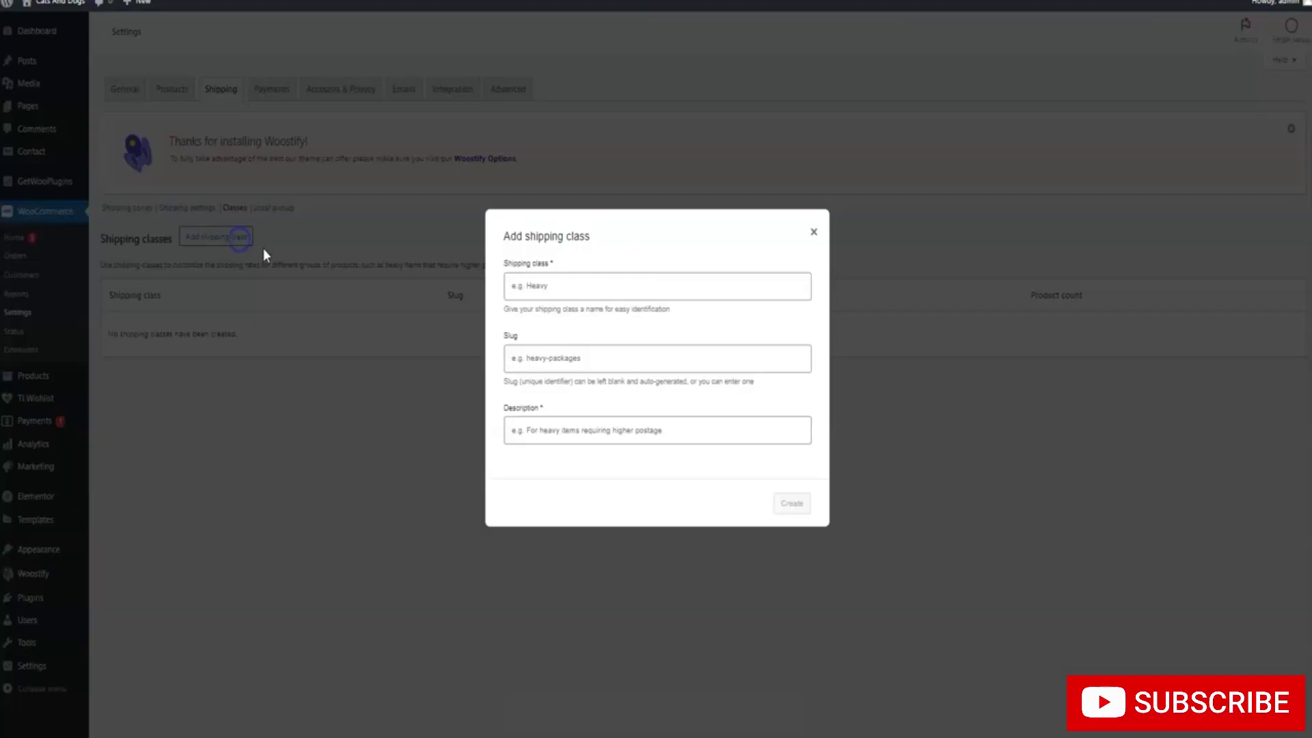
{"action": "left_click", "coordinate": [576, 288]}
{"action": "type", "text": "C"}
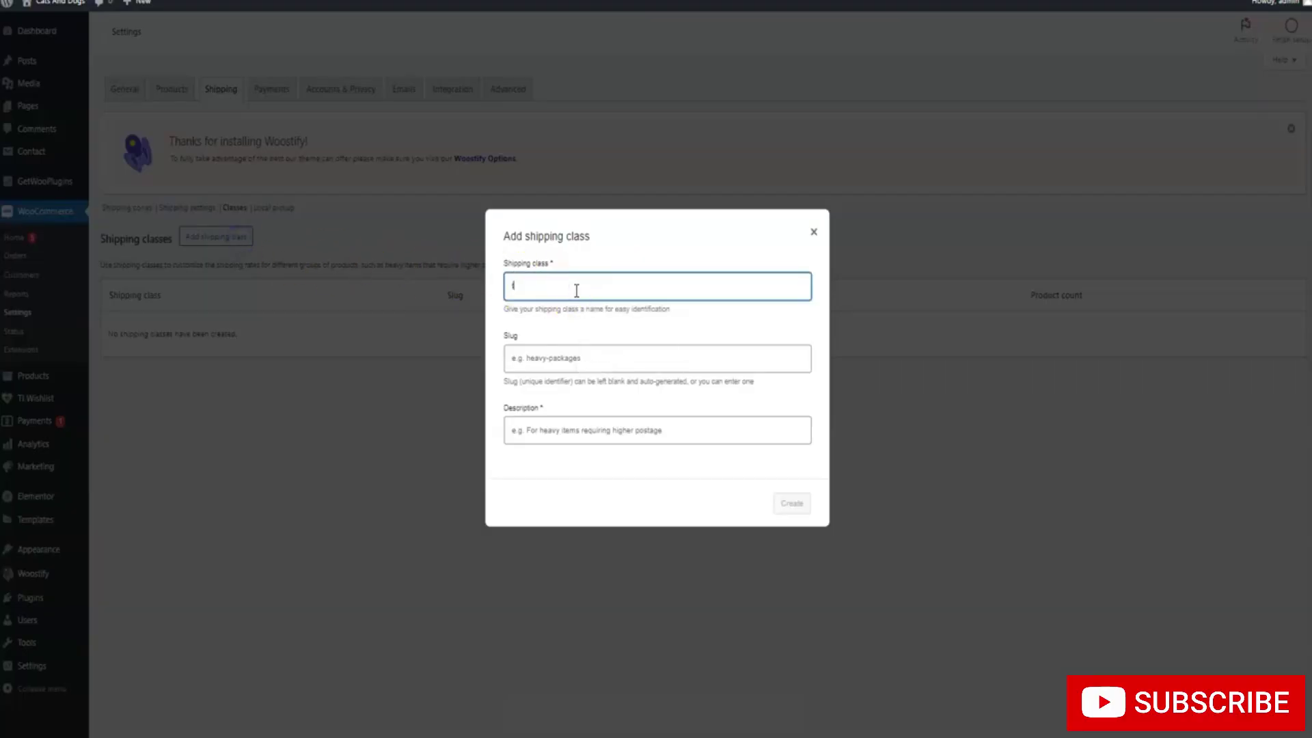
{"action": "type", "text": "-shirts"}
{"action": "triple_click", "coordinate": [599, 295]}
{"action": "key", "text": "ctrl+c"}
{"action": "left_click", "coordinate": [580, 351]}
{"action": "key", "text": "ctrl+v"}
{"action": "left_click", "coordinate": [582, 433]}
{"action": "key", "text": "ctrl+v"}
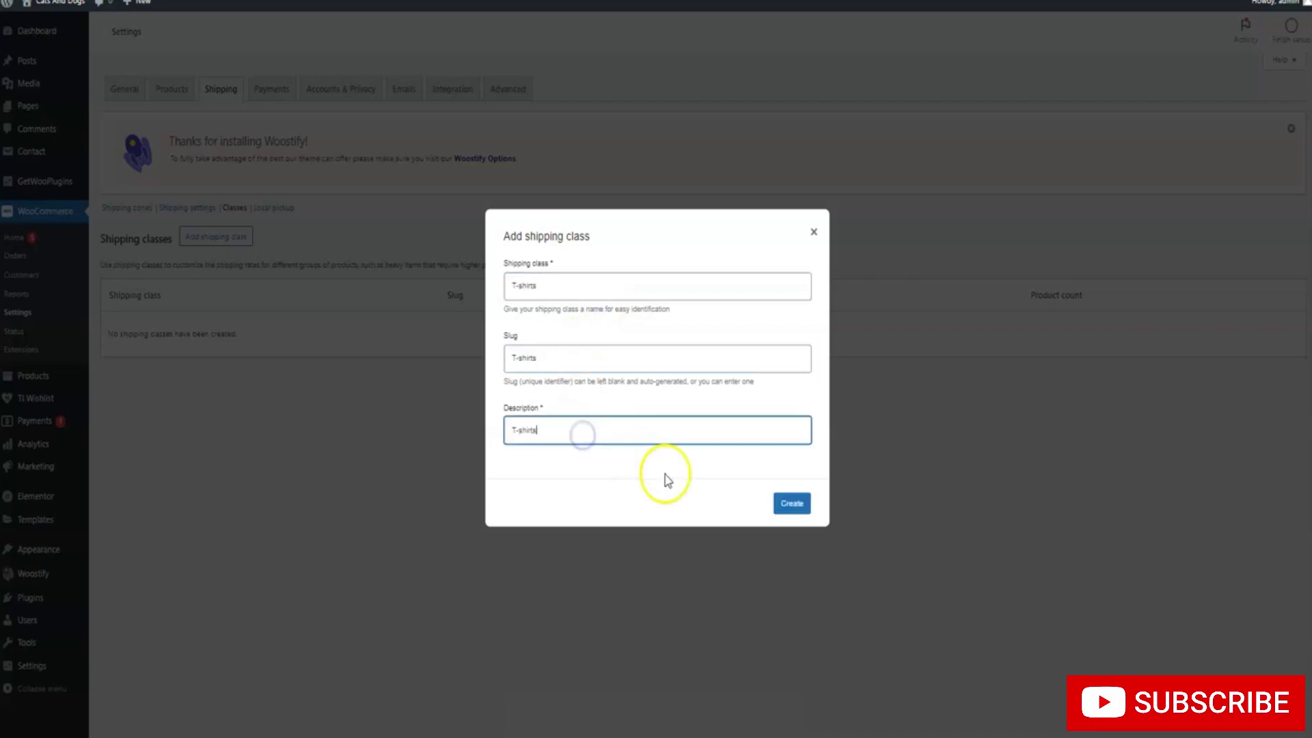
{"action": "left_click", "coordinate": [791, 504]}
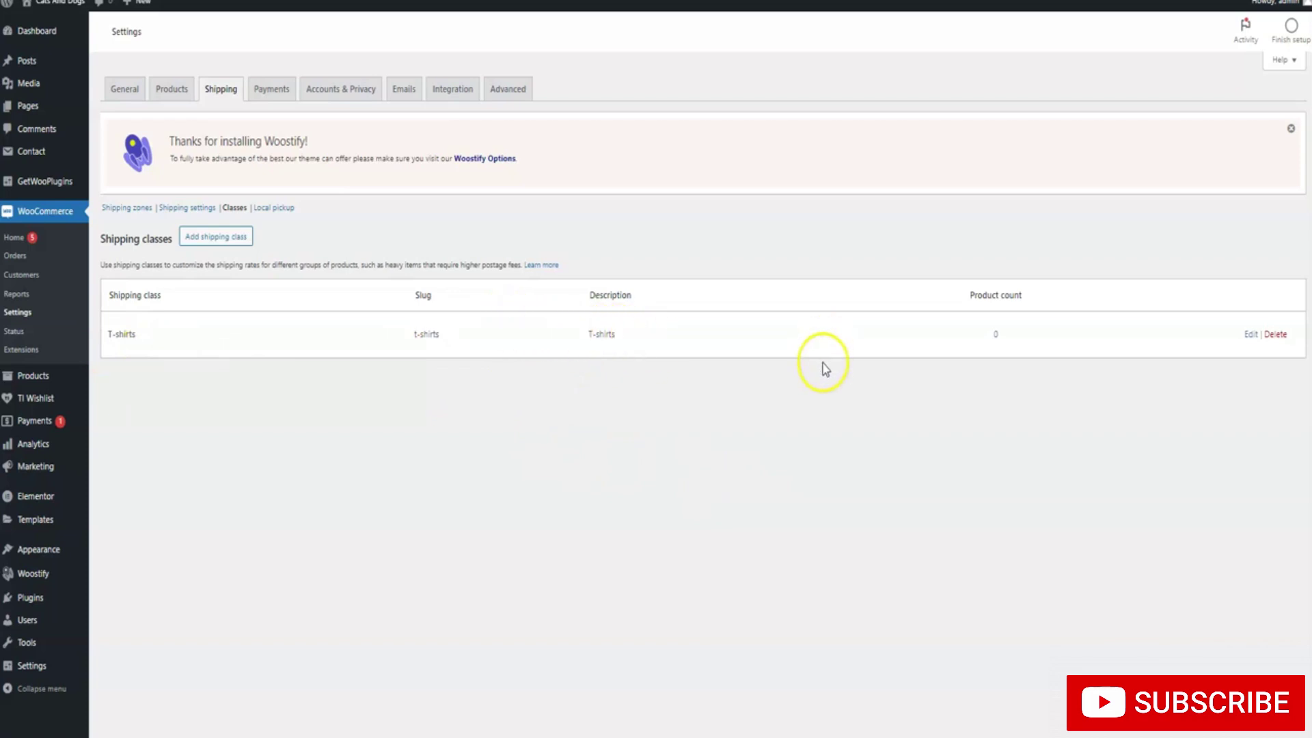
{"action": "left_click", "coordinate": [1251, 334]}
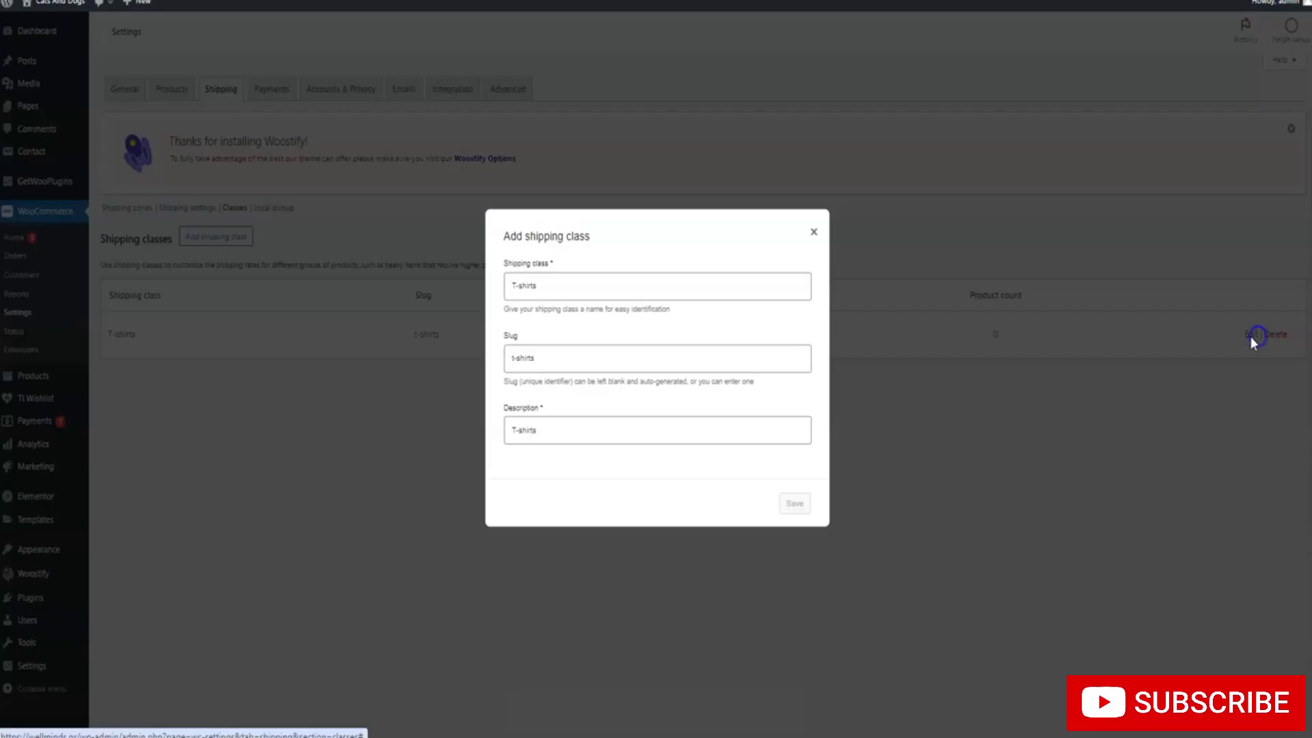
{"action": "left_click", "coordinate": [813, 232]}
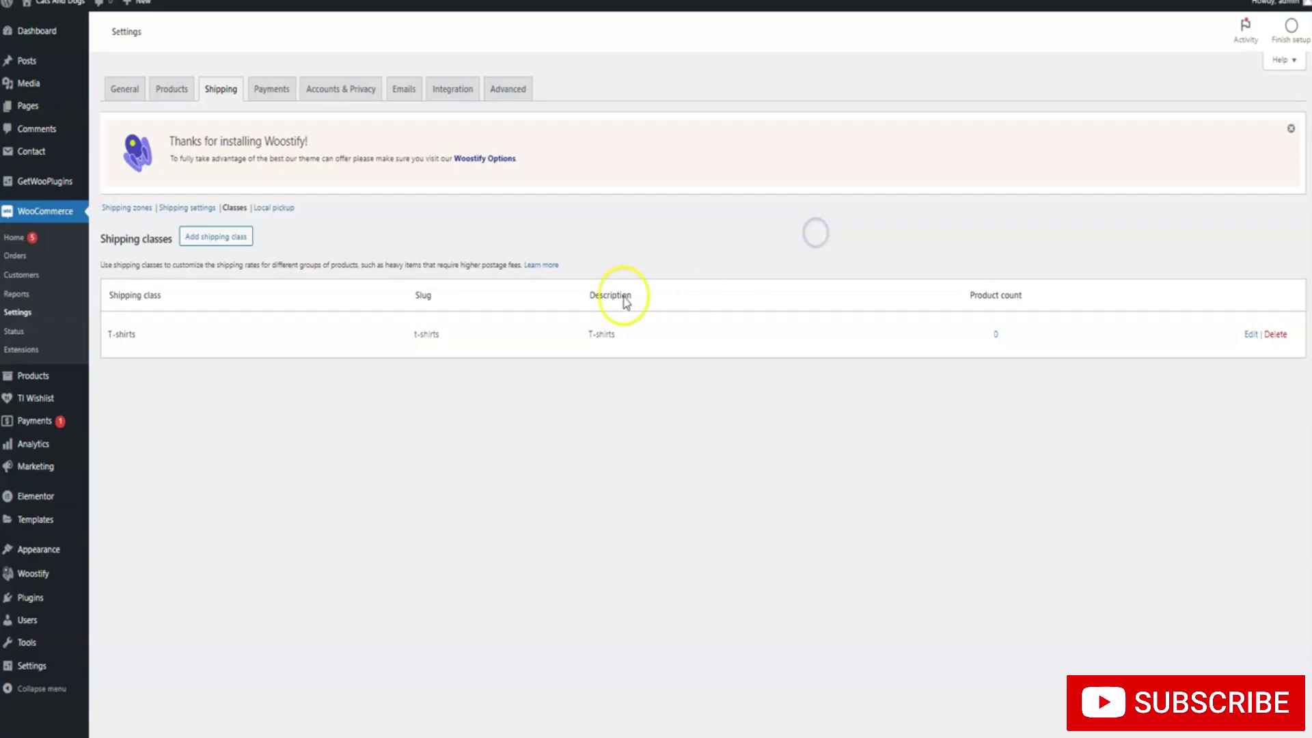
Fill in a new shipping class with Cargo Pants as name, slug and description
{"action": "left_click", "coordinate": [220, 237]}
{"action": "left_click", "coordinate": [523, 280]}
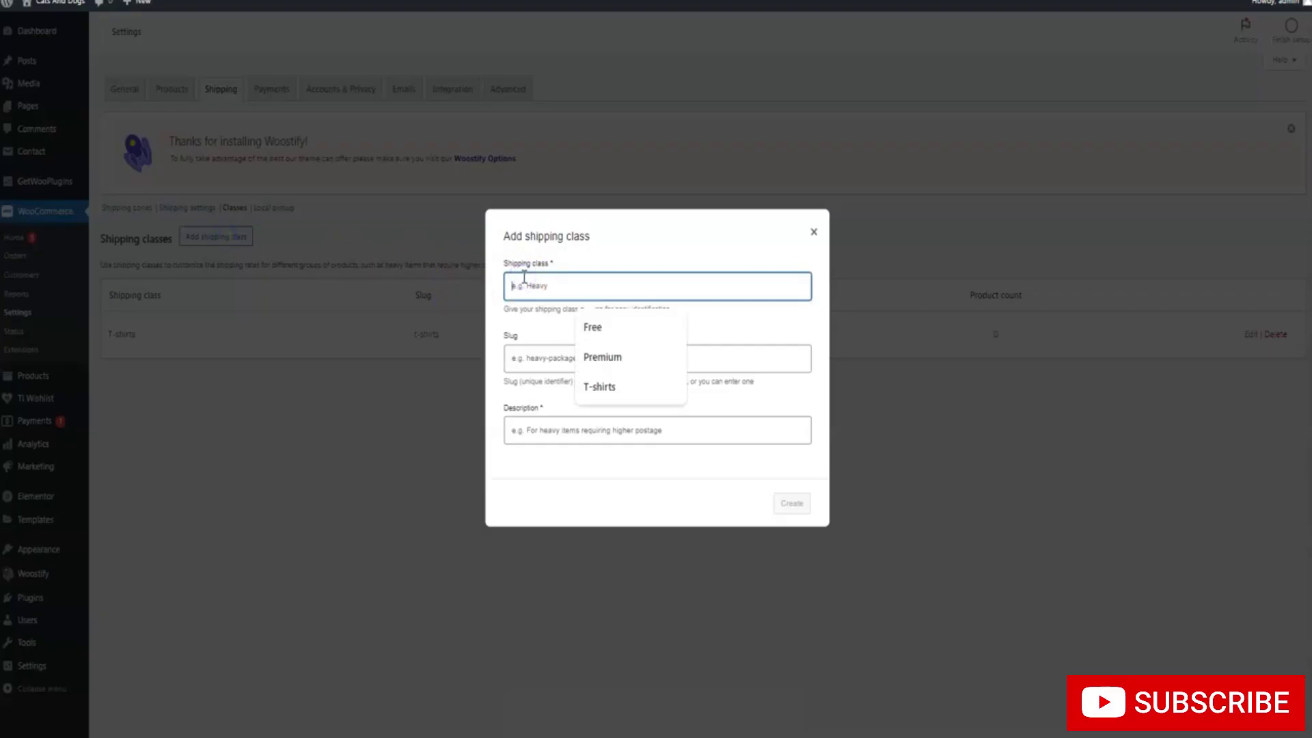
{"action": "type", "text": "Cargo Pants"}
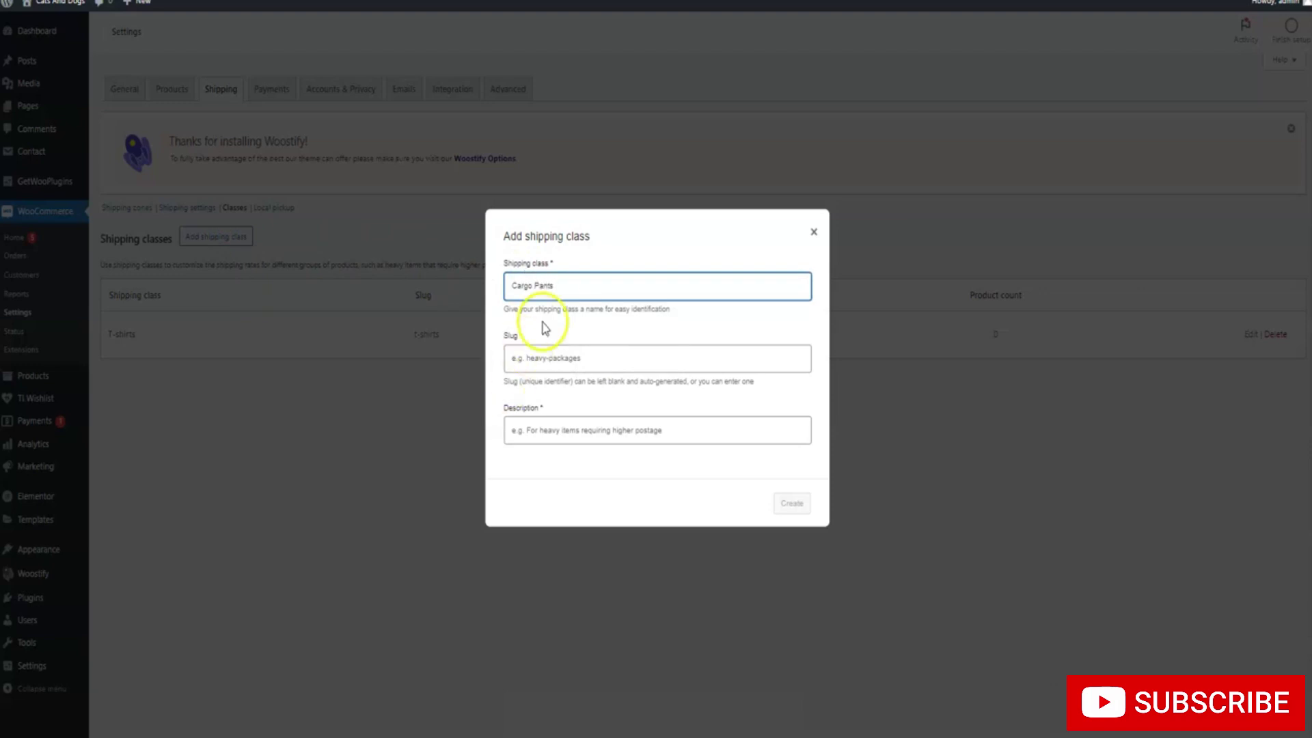
{"action": "key", "text": "ctrl+a"}
{"action": "key", "text": "ctrl+c"}
{"action": "left_click", "coordinate": [530, 357]}
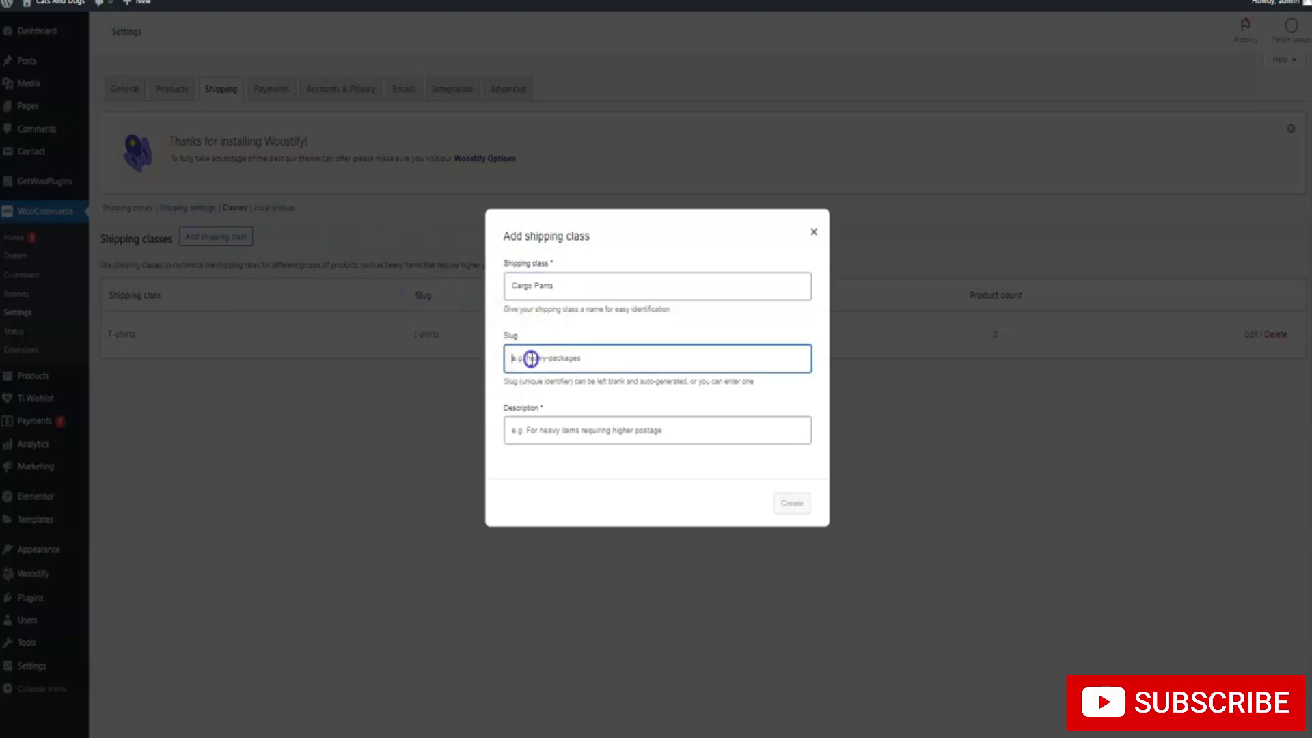
{"action": "key", "text": "ctrl+v"}
{"action": "left_click", "coordinate": [544, 427]}
{"action": "key", "text": "ctrl+v"}
Create the Cargo Pants class, then open the Greece zone from the Shipping zones list
{"action": "left_click", "coordinate": [776, 503]}
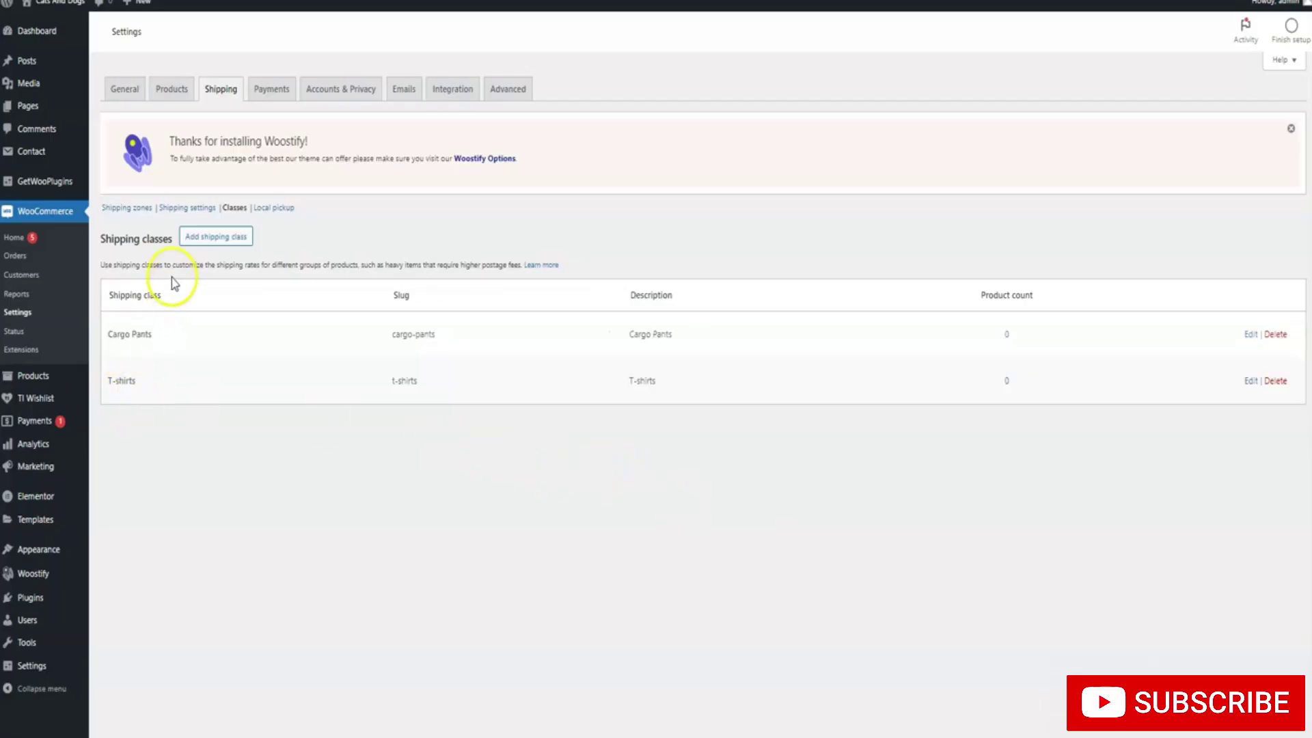
{"action": "left_click", "coordinate": [184, 208]}
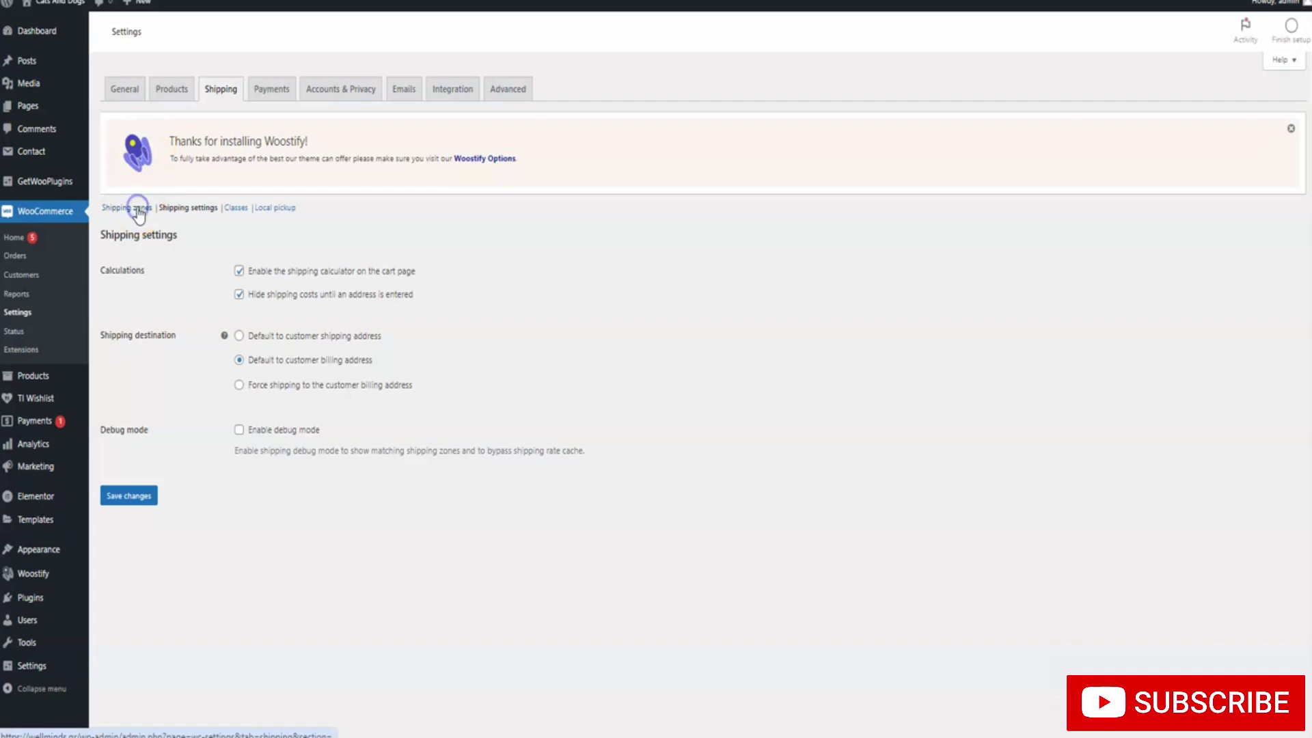
{"action": "left_click", "coordinate": [138, 209]}
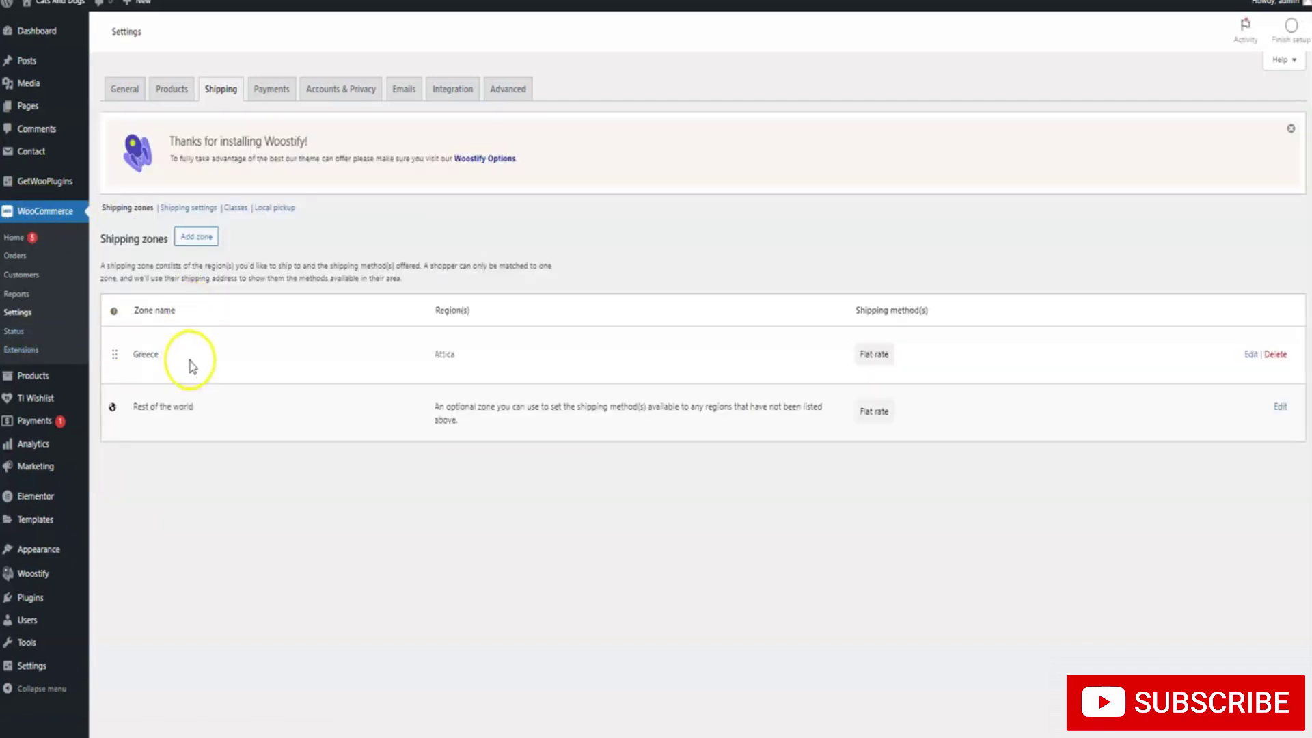
{"action": "left_click", "coordinate": [1247, 356]}
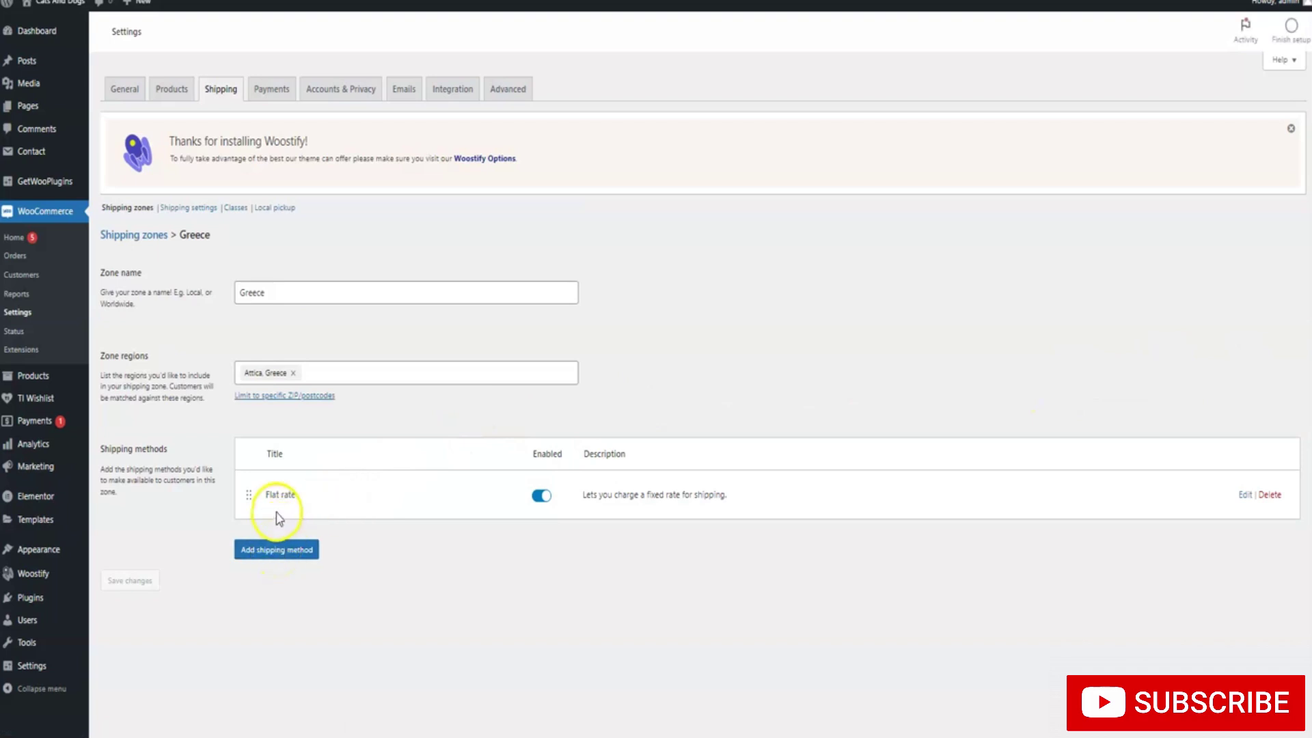
Set Greece's flat rate Cargo Pants and T-shirts class costs to 2*[qty] and save
{"action": "left_click", "coordinate": [1237, 495]}
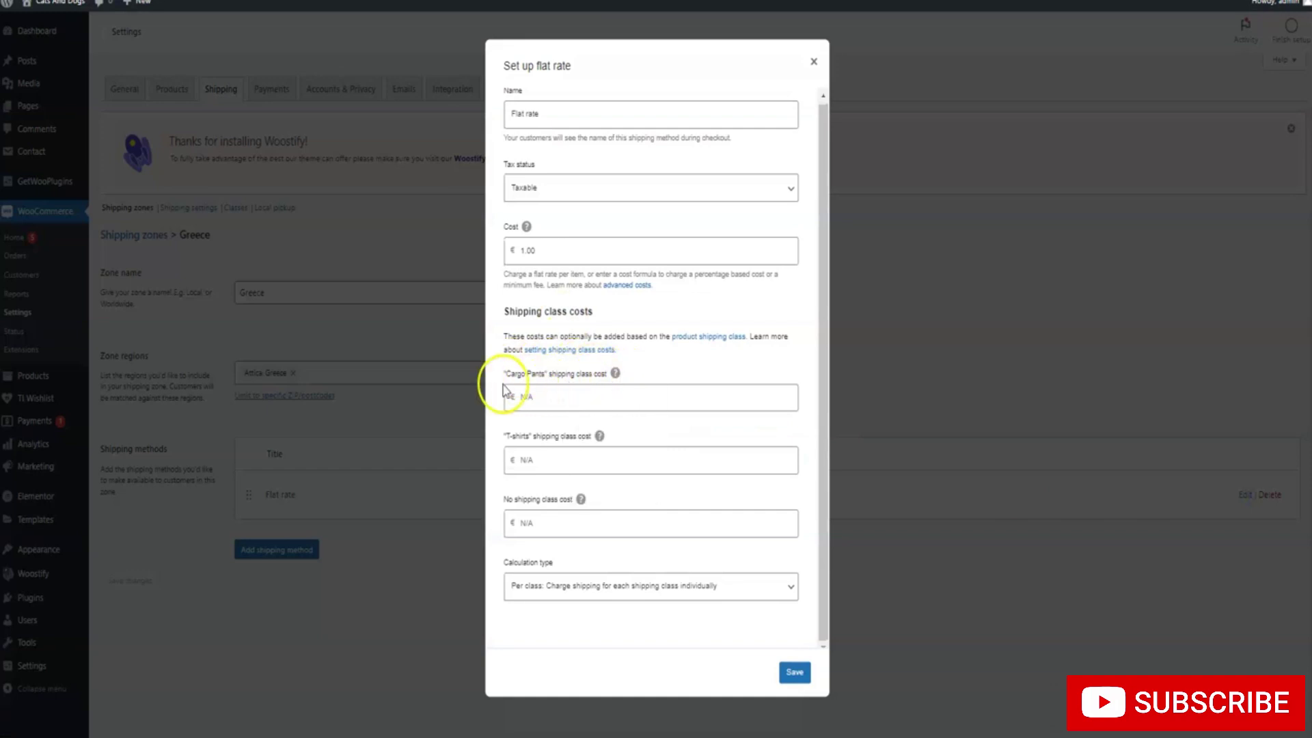
{"action": "mouse_move", "coordinate": [604, 386]}
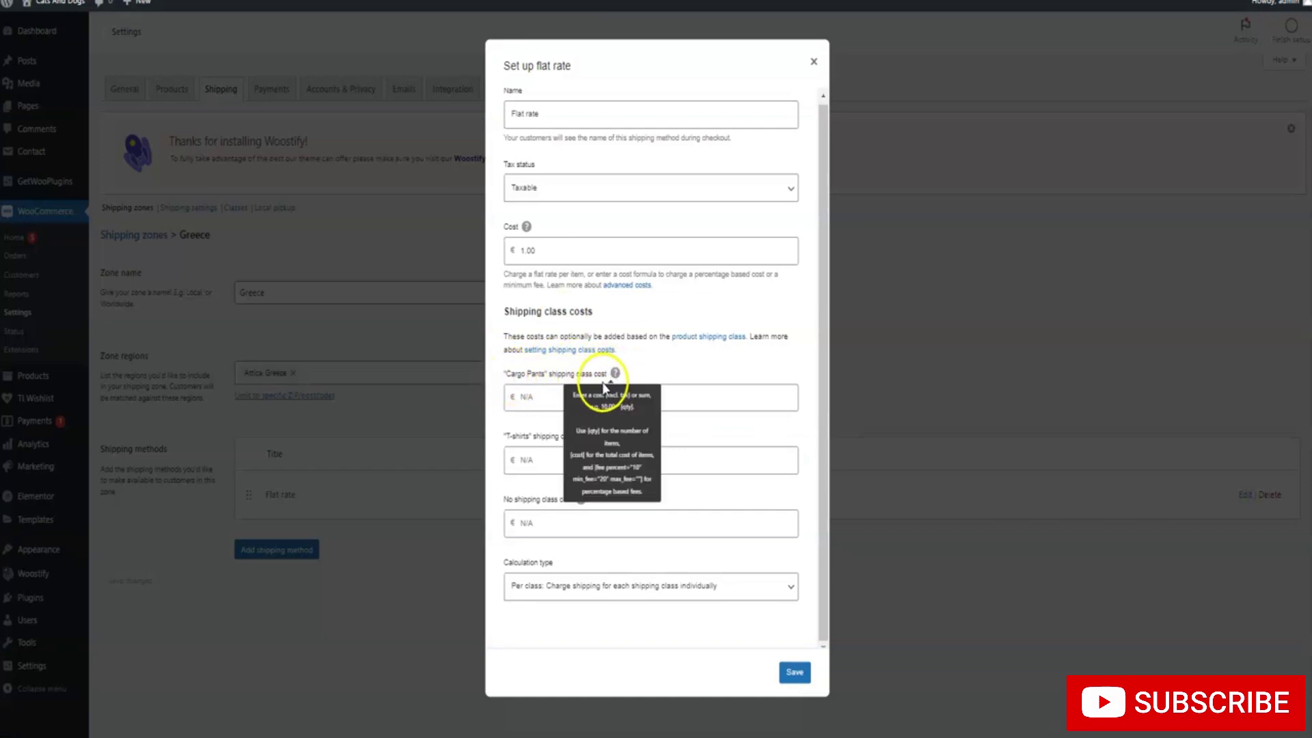
{"action": "left_click", "coordinate": [556, 397]}
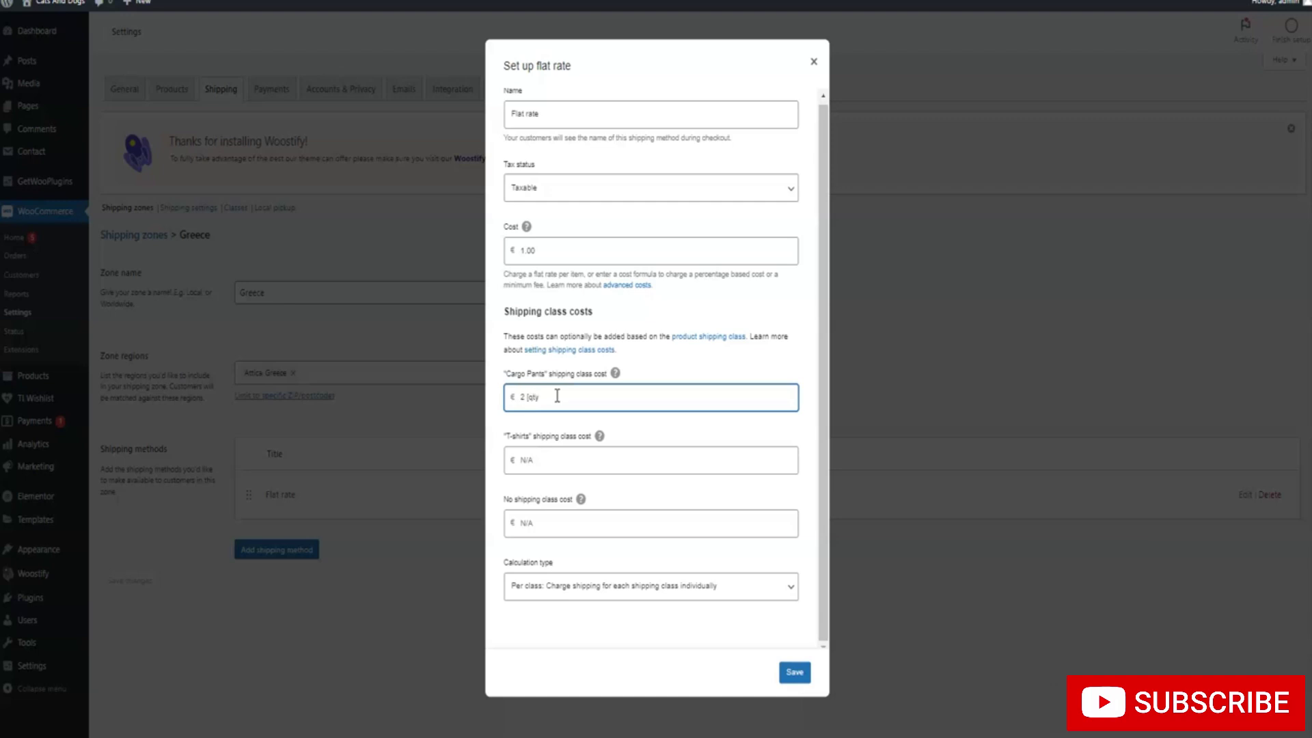
{"action": "left_click", "coordinate": [616, 376]}
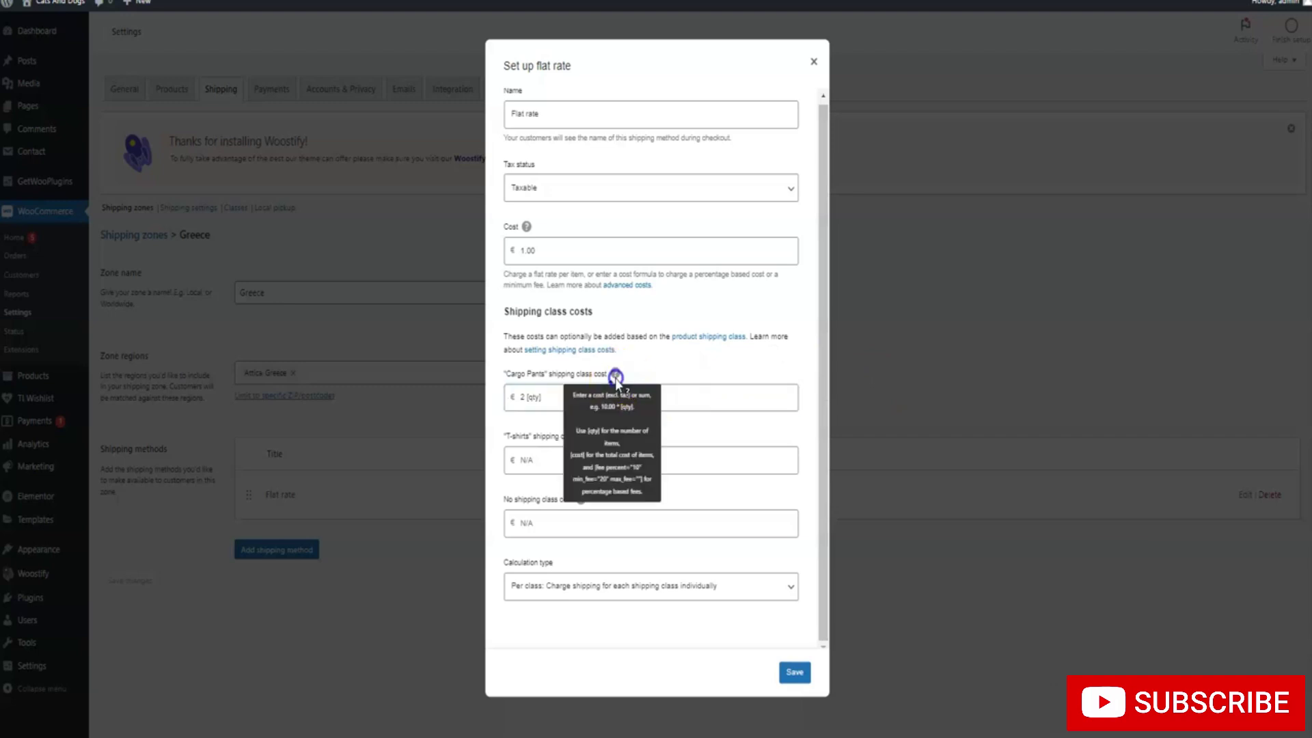
{"action": "left_click", "coordinate": [524, 397]}
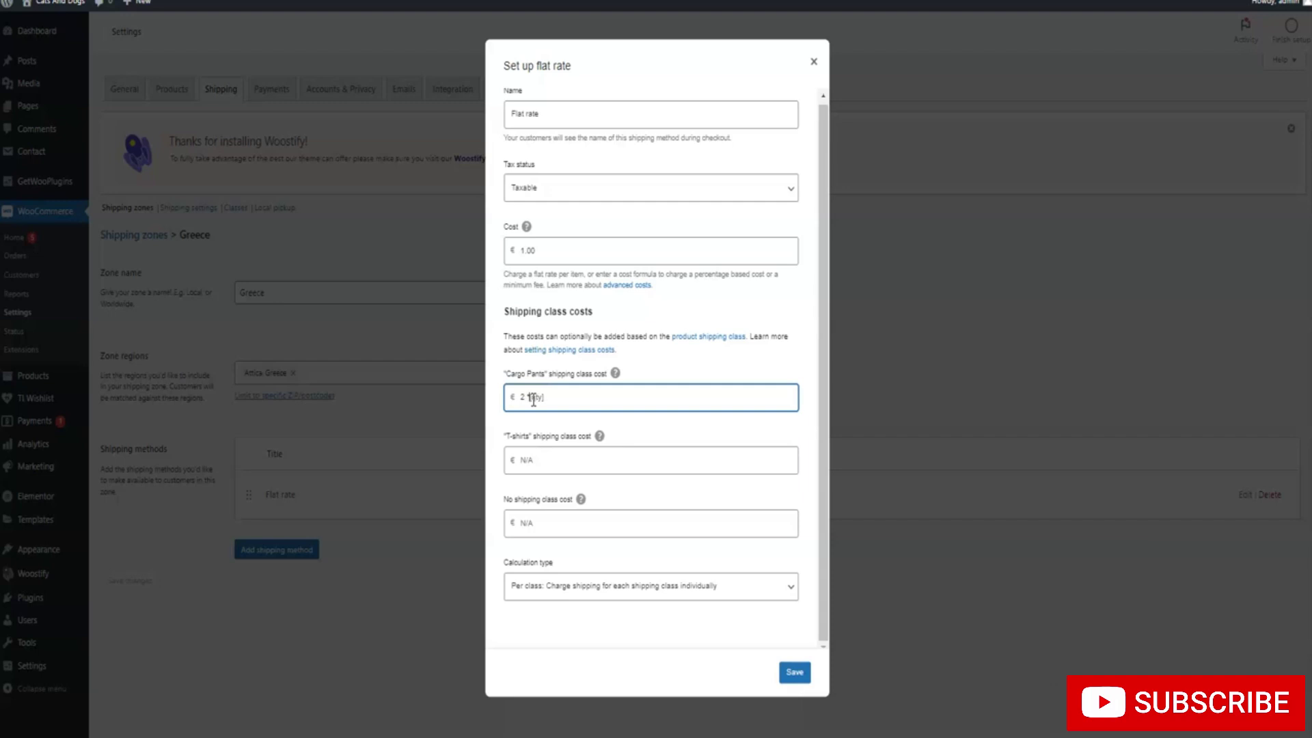
{"action": "mouse_move", "coordinate": [614, 379]}
{"action": "type", "text": "*"}
{"action": "left_click", "coordinate": [538, 460]}
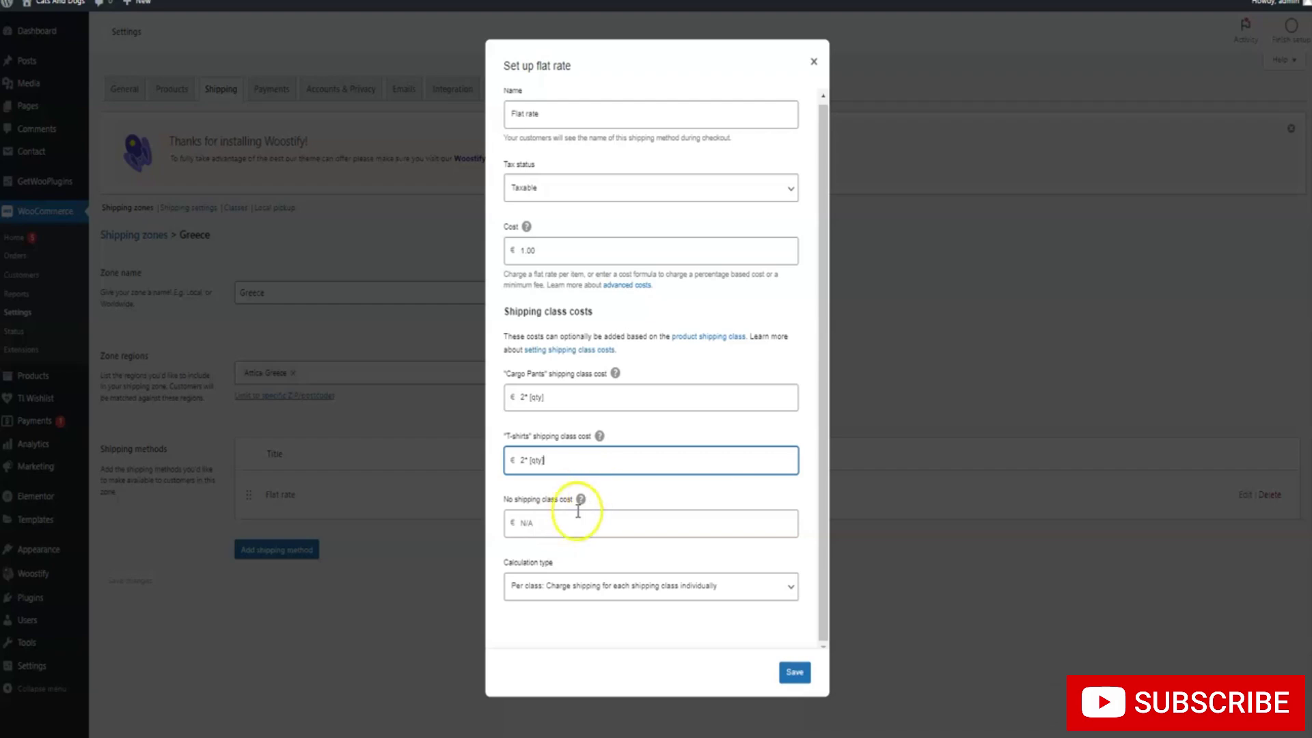
{"action": "left_click", "coordinate": [792, 674]}
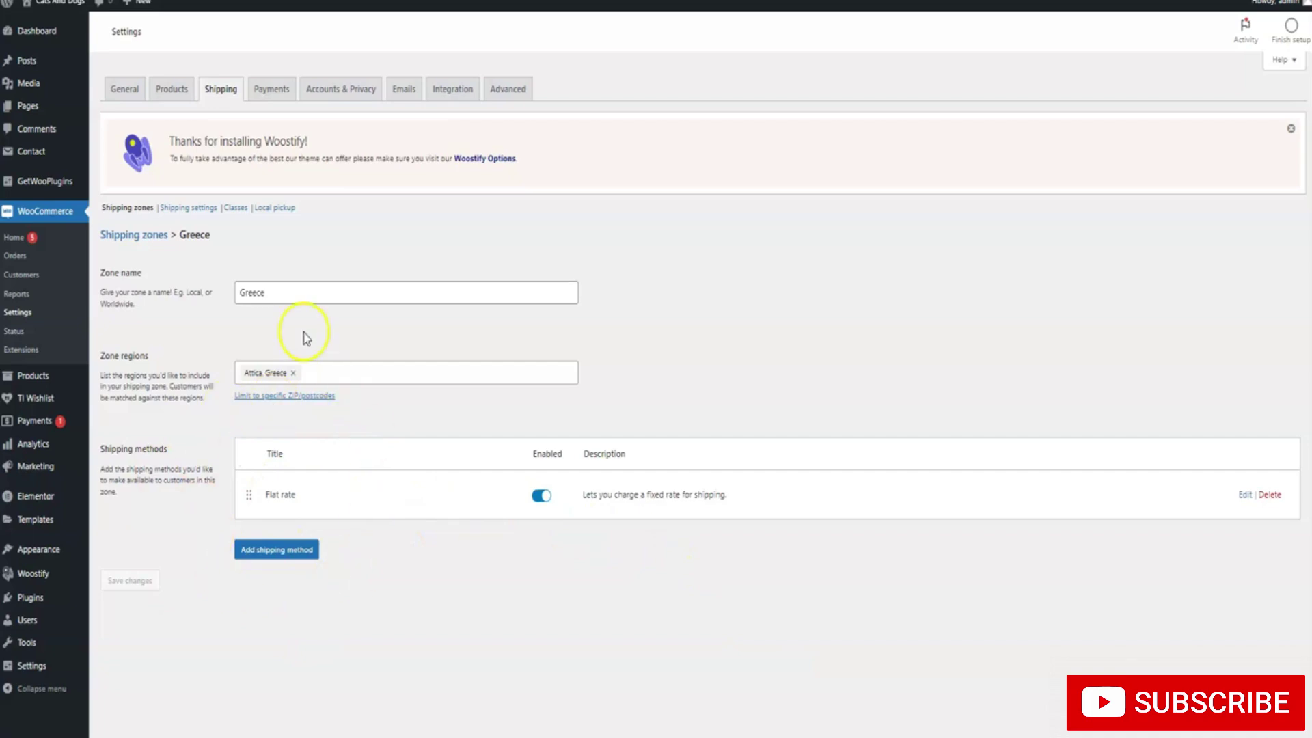
Set the Greece flat rate's no shipping class cost to 1.00*[qty] and save
{"action": "left_click", "coordinate": [1244, 495]}
{"action": "left_click_drag", "start_coordinate": [568, 260], "coordinate": [469, 266]}
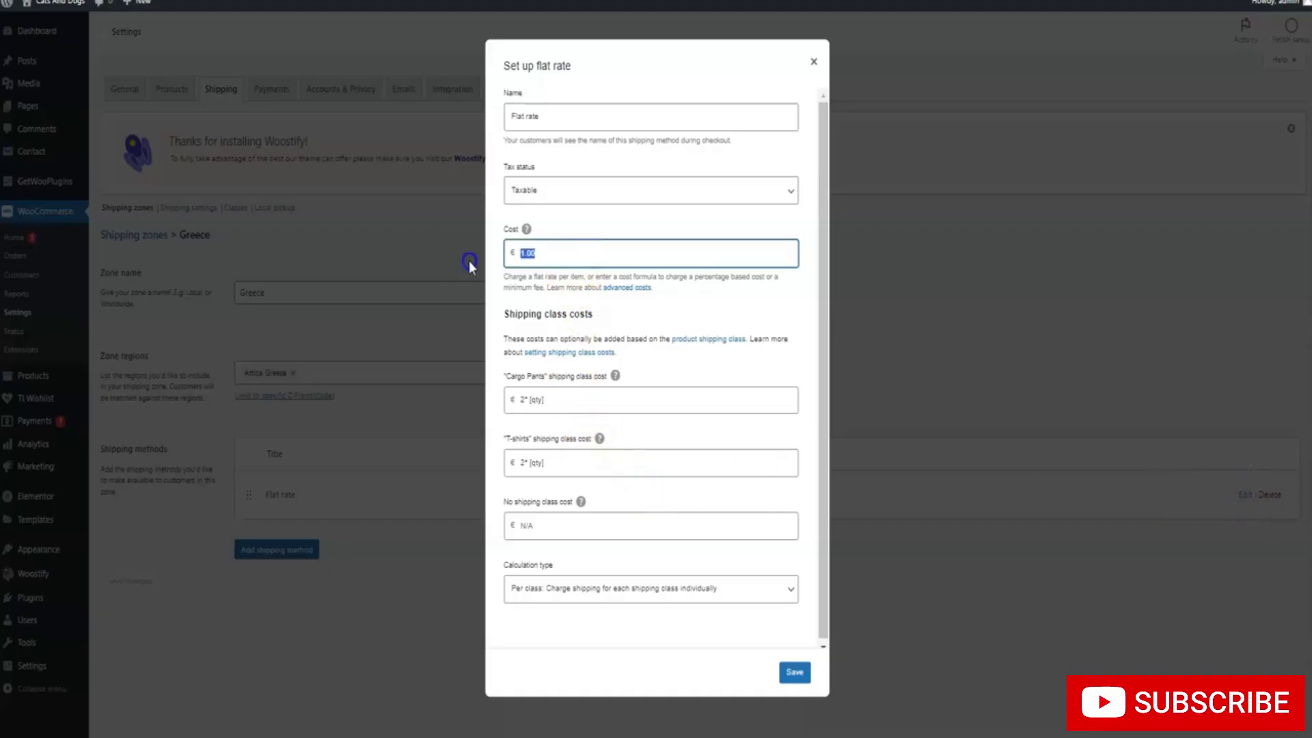
{"action": "scroll", "coordinate": [582, 360], "scroll_direction": "down", "scroll_amount": 1}
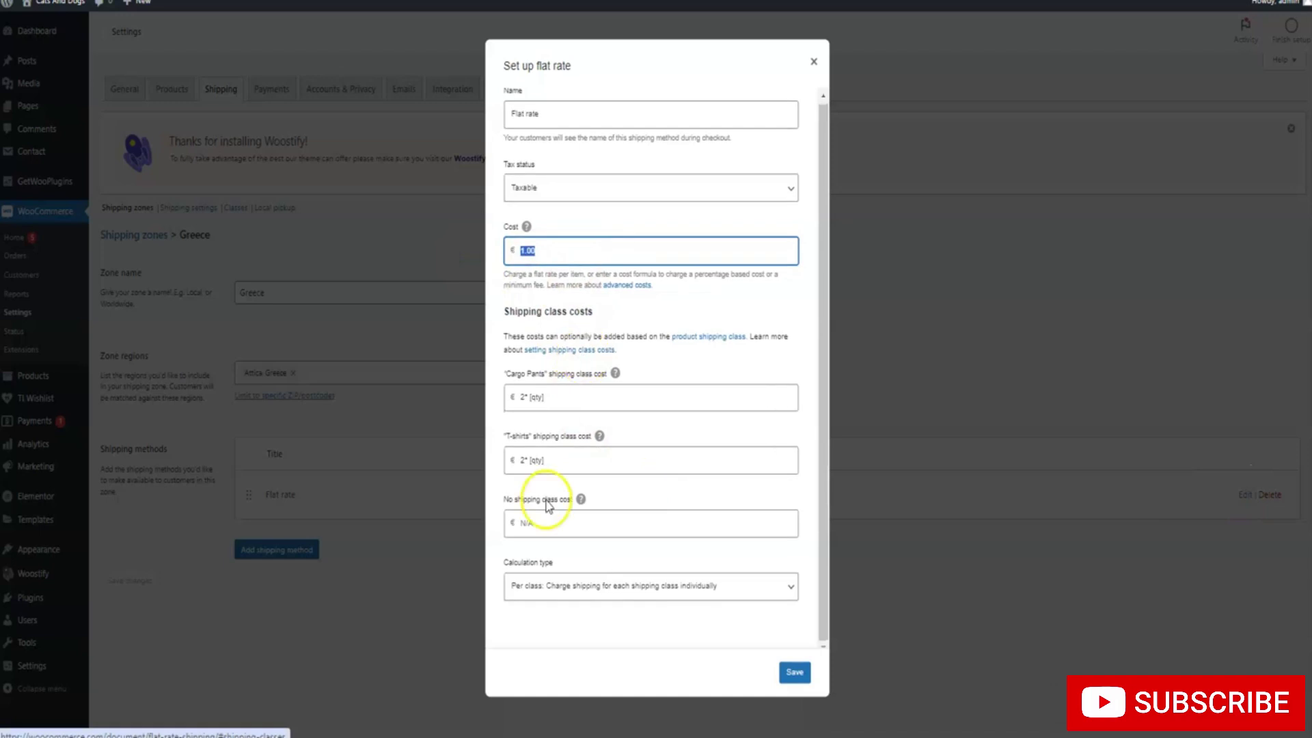
{"action": "left_click", "coordinate": [545, 524]}
{"action": "key", "text": "ctrl+v"}
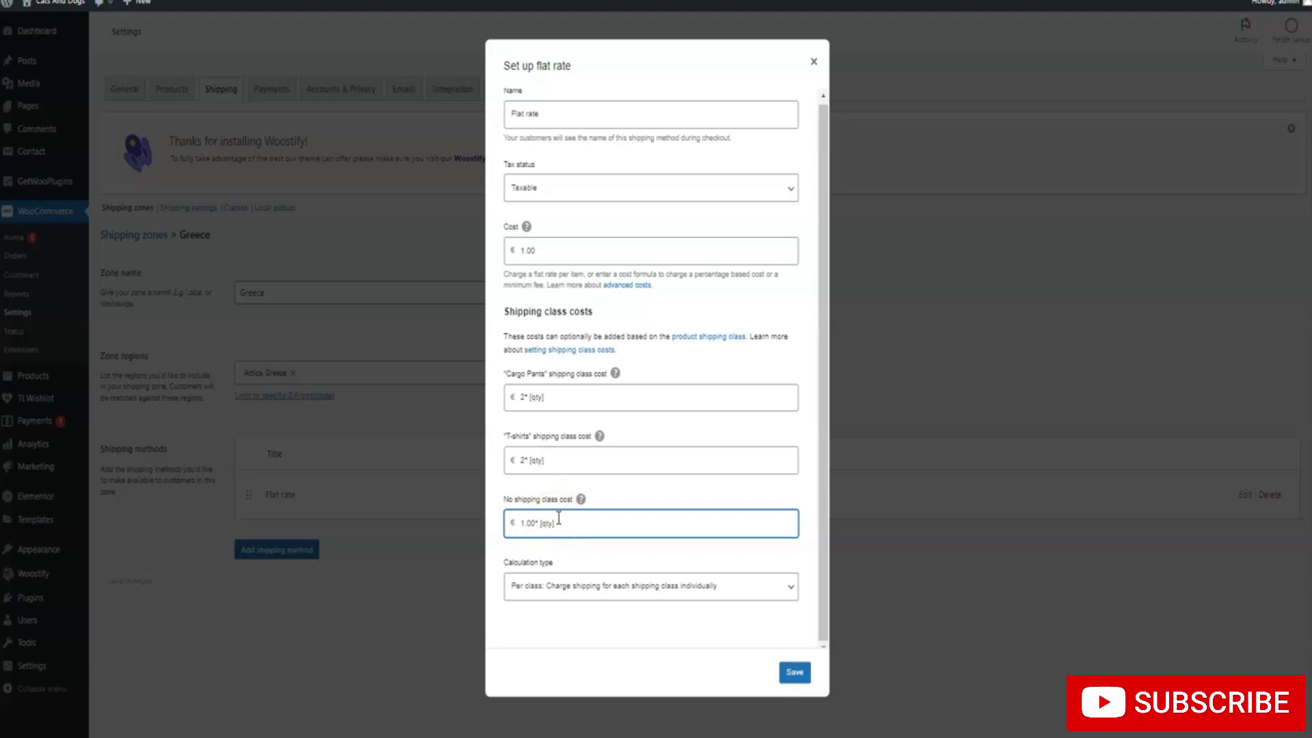
{"action": "left_click", "coordinate": [794, 672]}
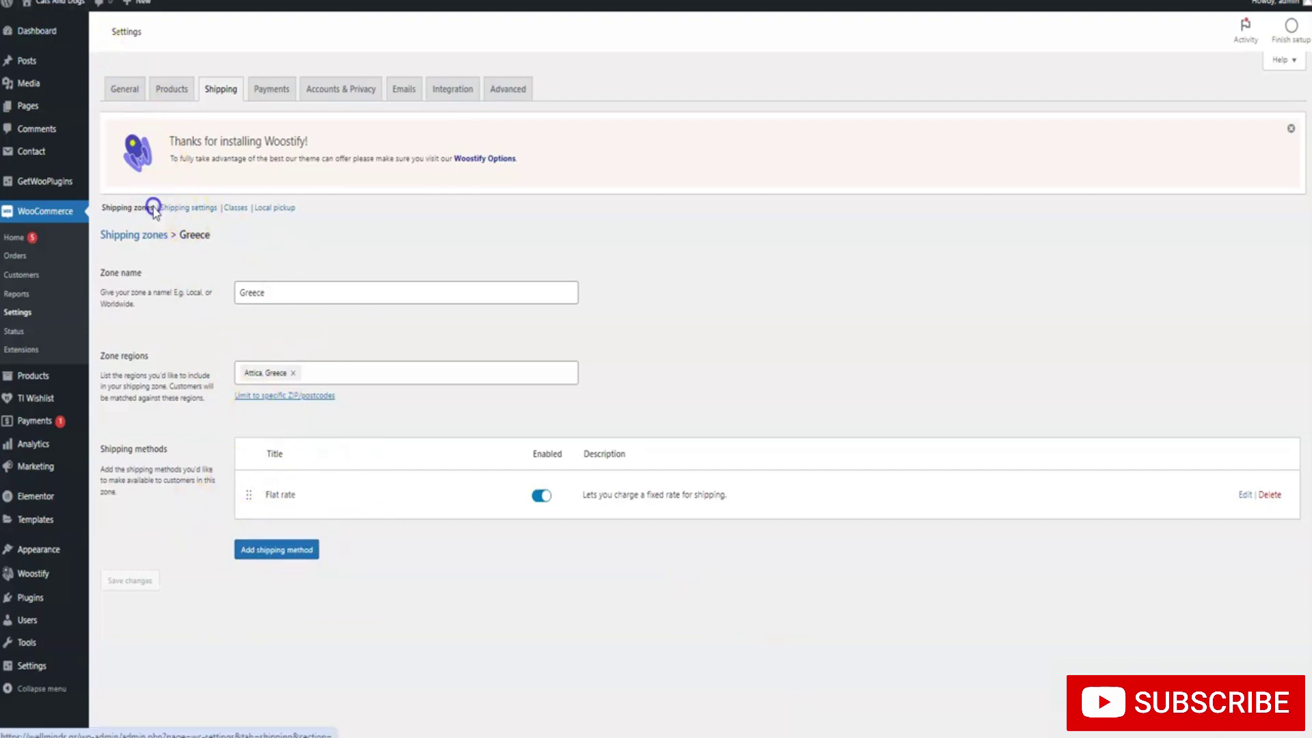
Start another shipping zone and enter 'Rest of Greece' as its name
{"action": "left_click", "coordinate": [163, 239]}
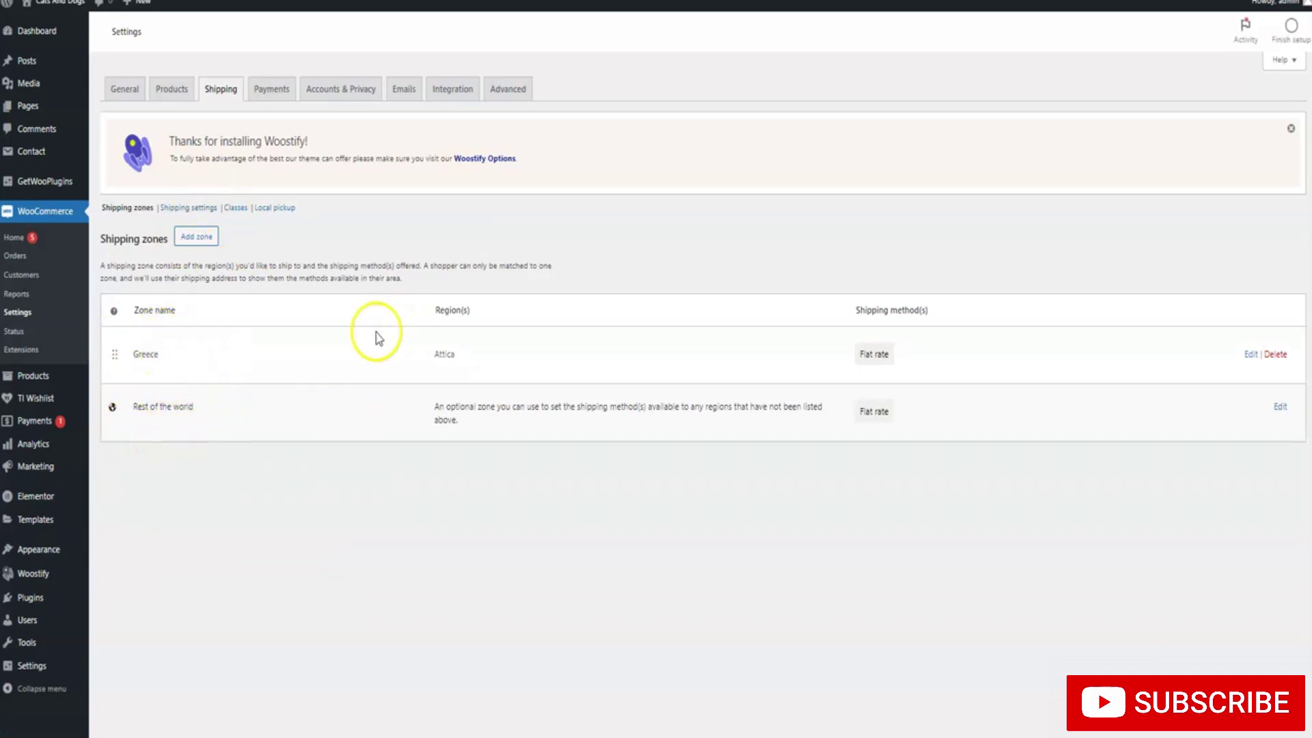
{"action": "left_click", "coordinate": [211, 240]}
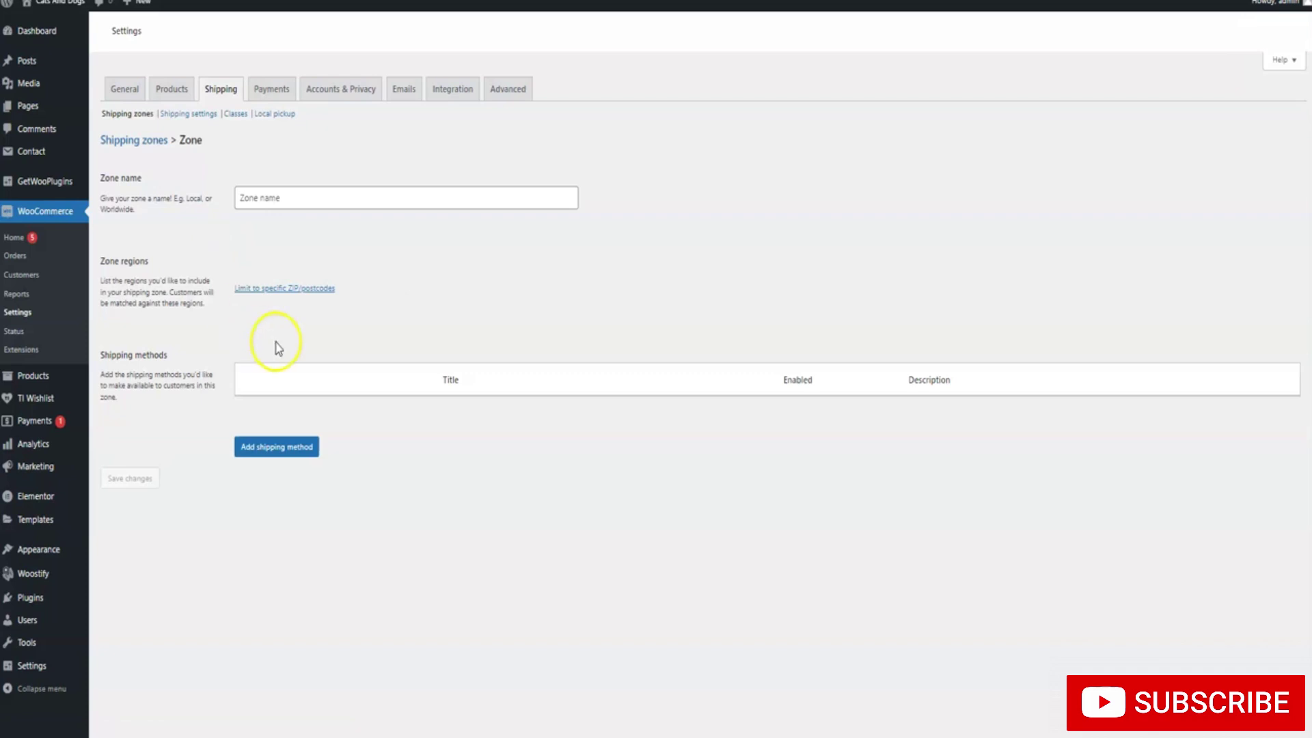
{"action": "left_click", "coordinate": [272, 291]}
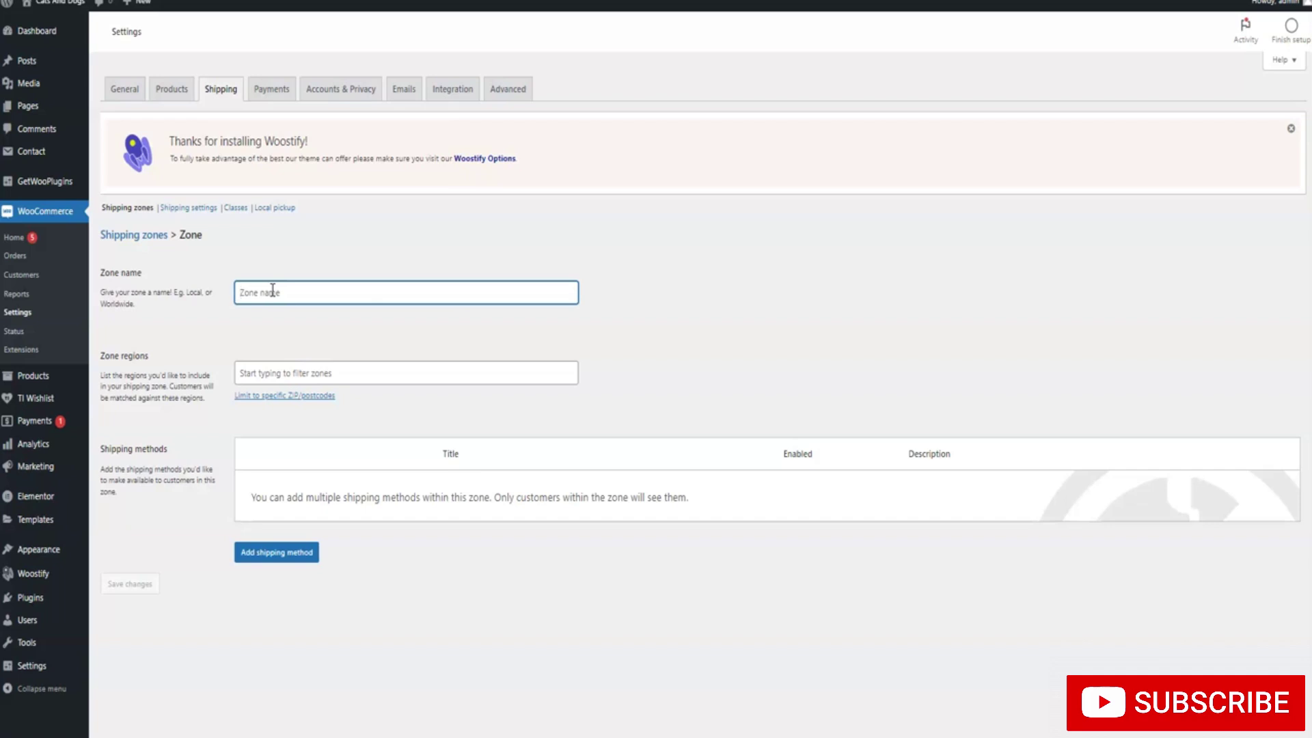
{"action": "type", "text": "Greece"}
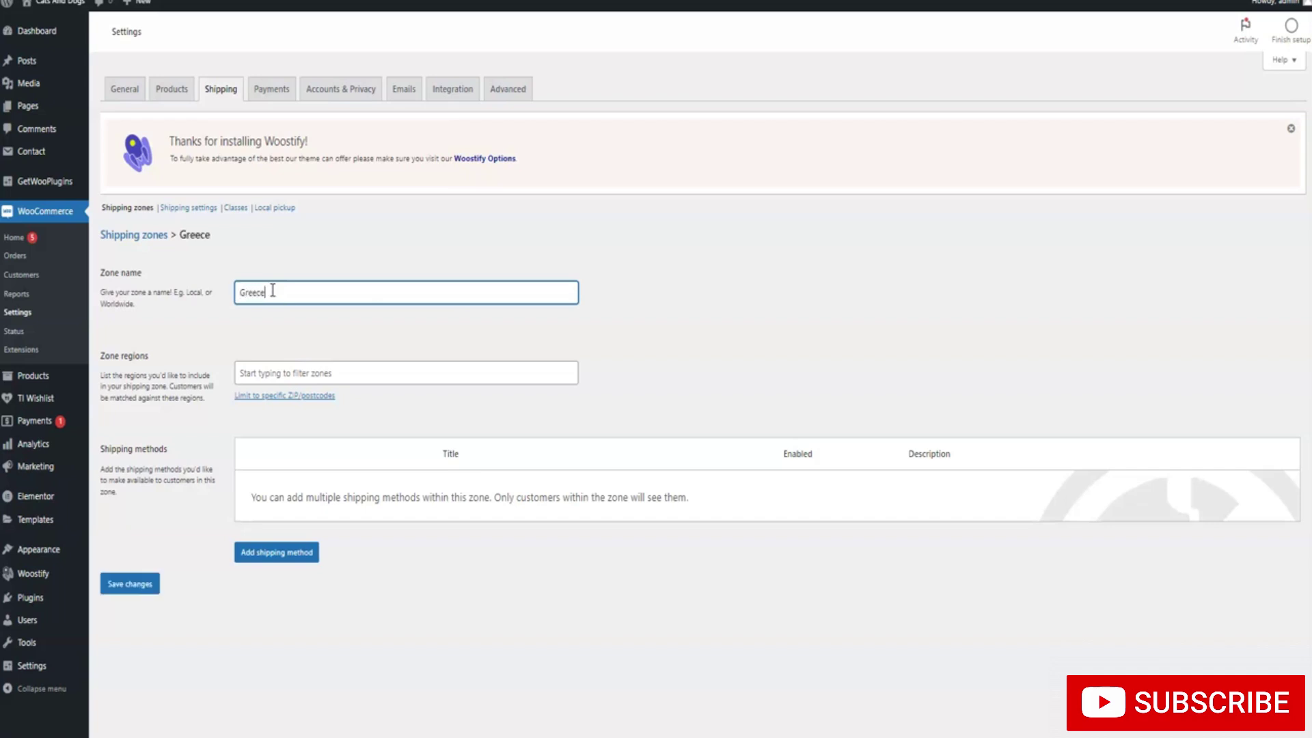
{"action": "type", "text": "r"}
{"action": "key", "text": "BackSpace"}
{"action": "key", "text": "BackSpace"}
{"action": "type", "text": "RE"}
{"action": "left_click", "coordinate": [290, 367]}
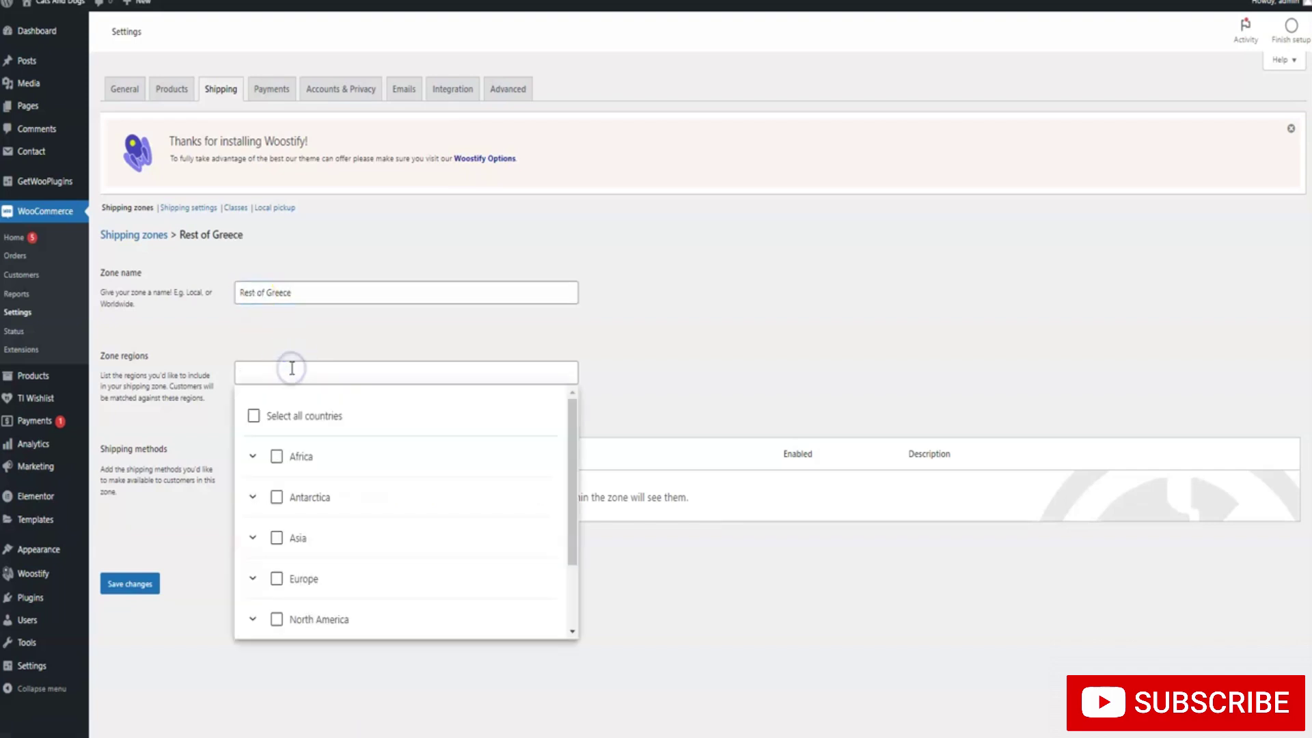
Search 'greece' in Zone regions, trying East Macedonia and Thrace and Europe, then remove both
{"action": "type", "text": "greece"}
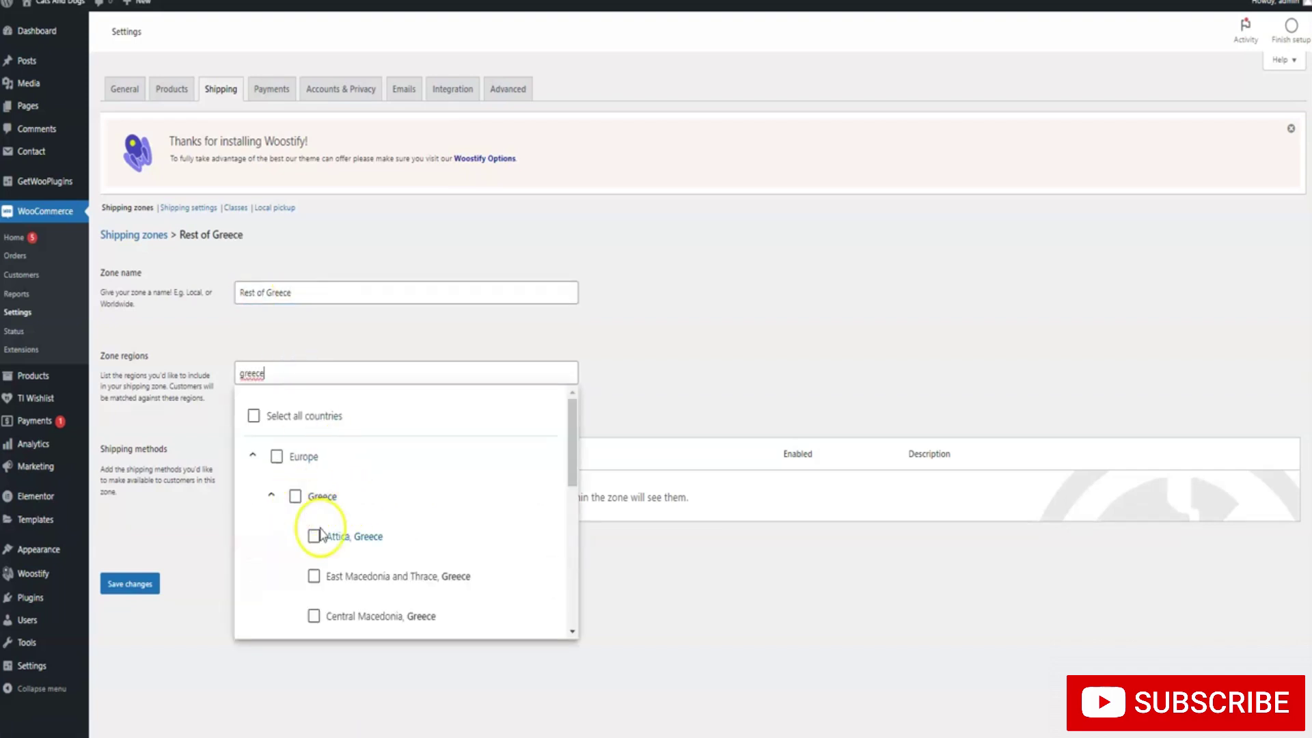
{"action": "left_click", "coordinate": [314, 576]}
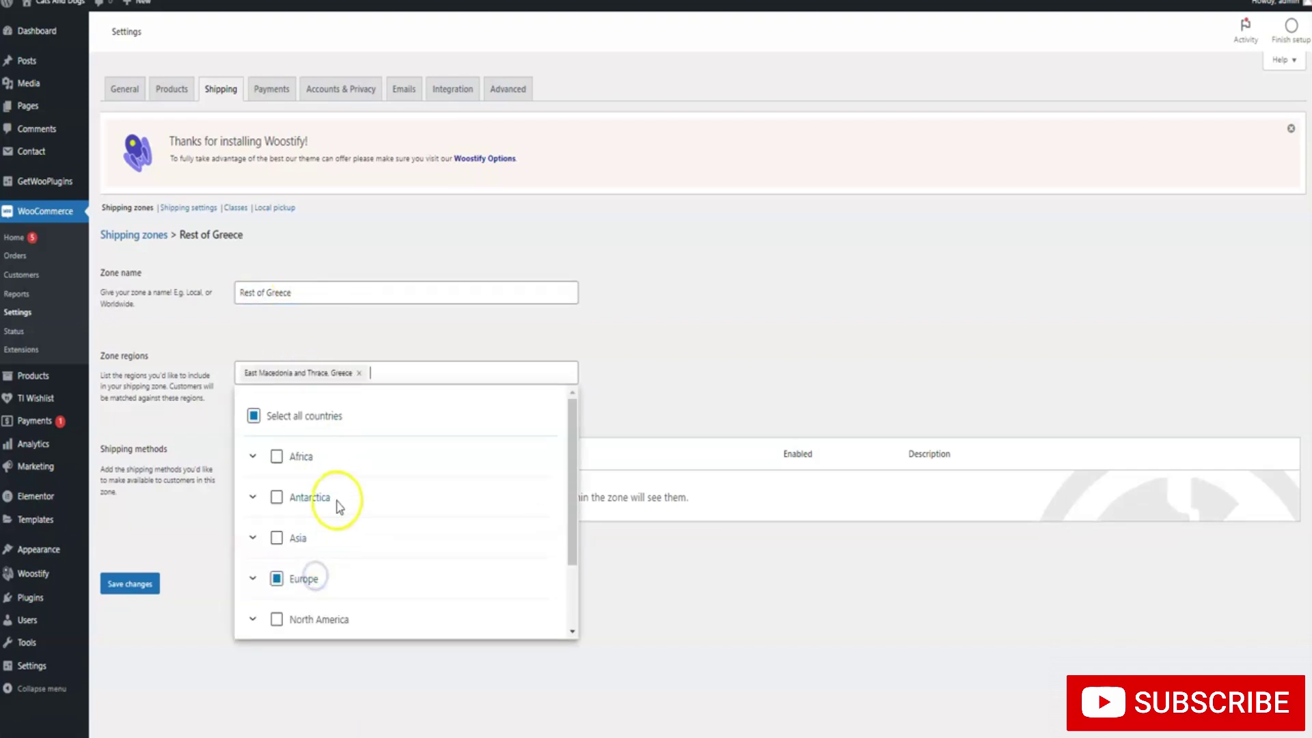
{"action": "left_click", "coordinate": [277, 578]}
{"action": "scroll", "coordinate": [281, 581], "scroll_direction": "down", "scroll_amount": 2}
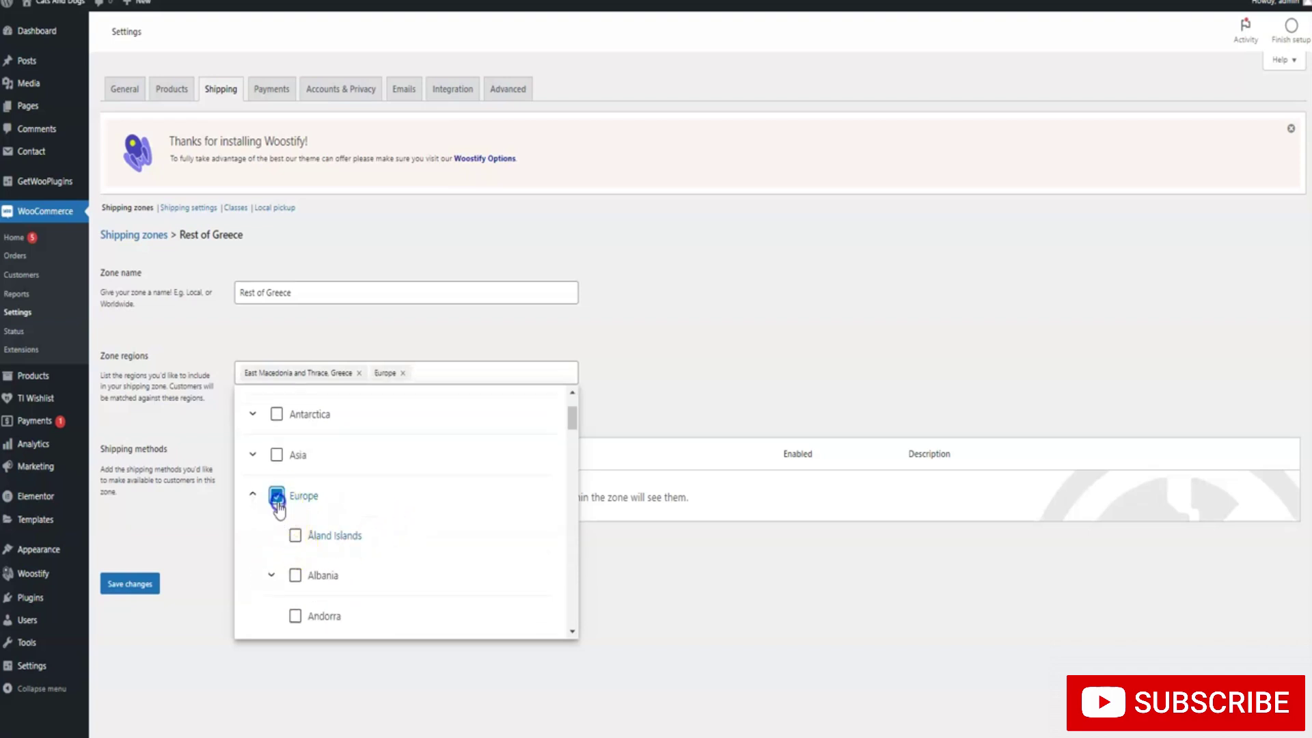
{"action": "left_click", "coordinate": [276, 499]}
{"action": "scroll", "coordinate": [273, 580], "scroll_direction": "up", "scroll_amount": 1}
{"action": "left_click", "coordinate": [254, 580]}
{"action": "left_click", "coordinate": [254, 580]}
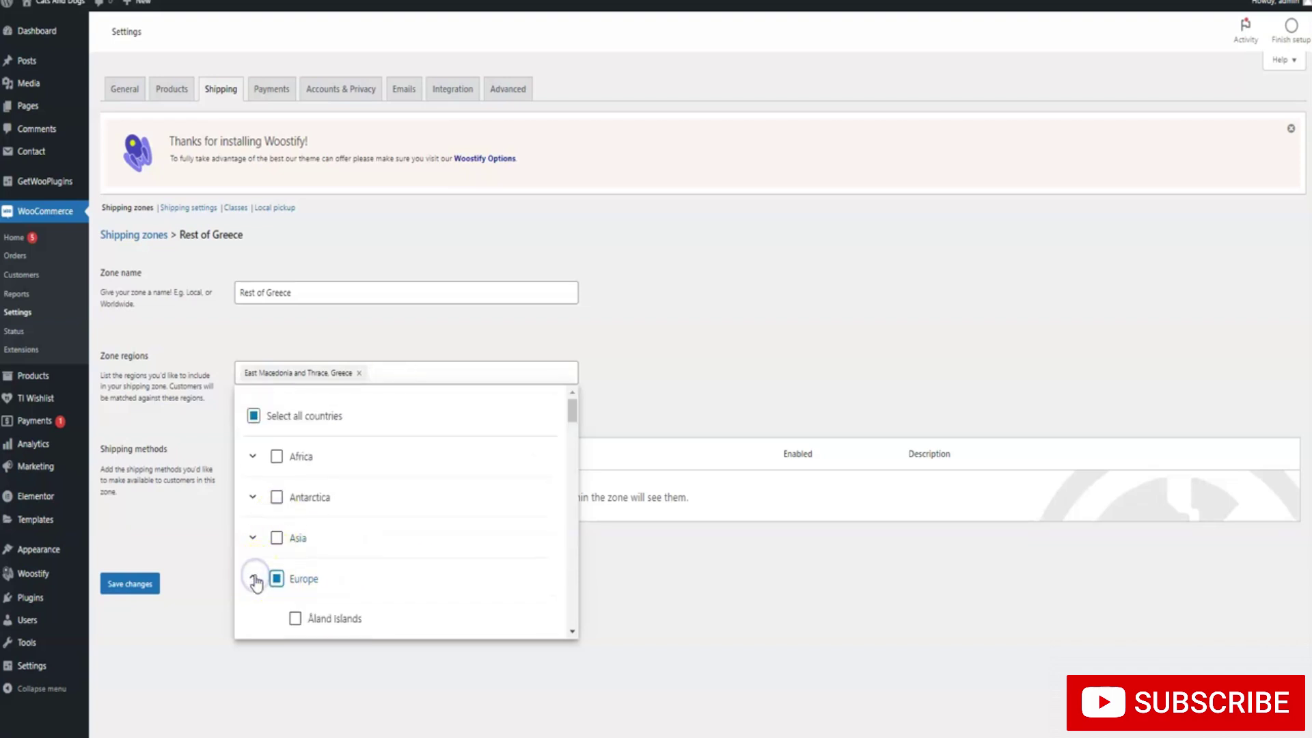
{"action": "scroll", "coordinate": [257, 582], "scroll_direction": "down", "scroll_amount": 1}
{"action": "scroll", "coordinate": [328, 532], "scroll_direction": "down", "scroll_amount": 2}
{"action": "scroll", "coordinate": [328, 428], "scroll_direction": "up", "scroll_amount": 2}
{"action": "left_click", "coordinate": [360, 373]}
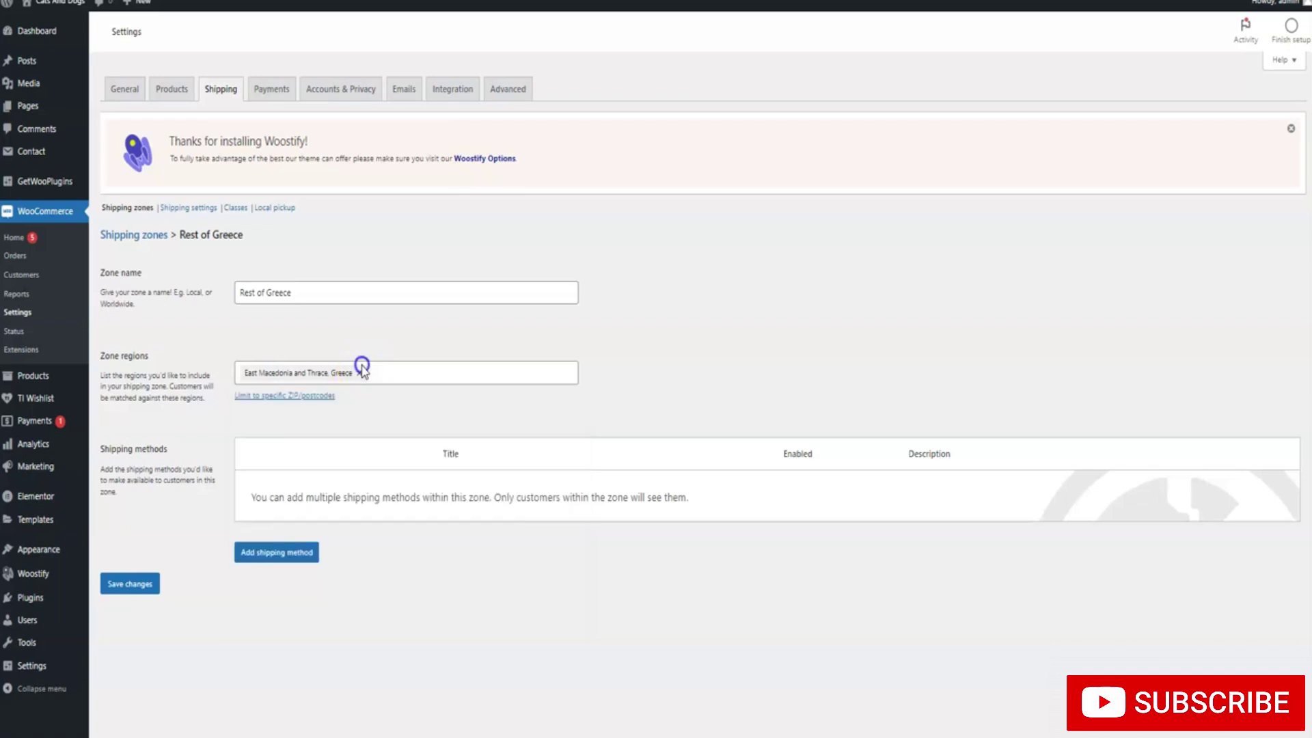
Search 'GREECE' again and add the whole of Greece to the zone regions
{"action": "type", "text": "GR"}
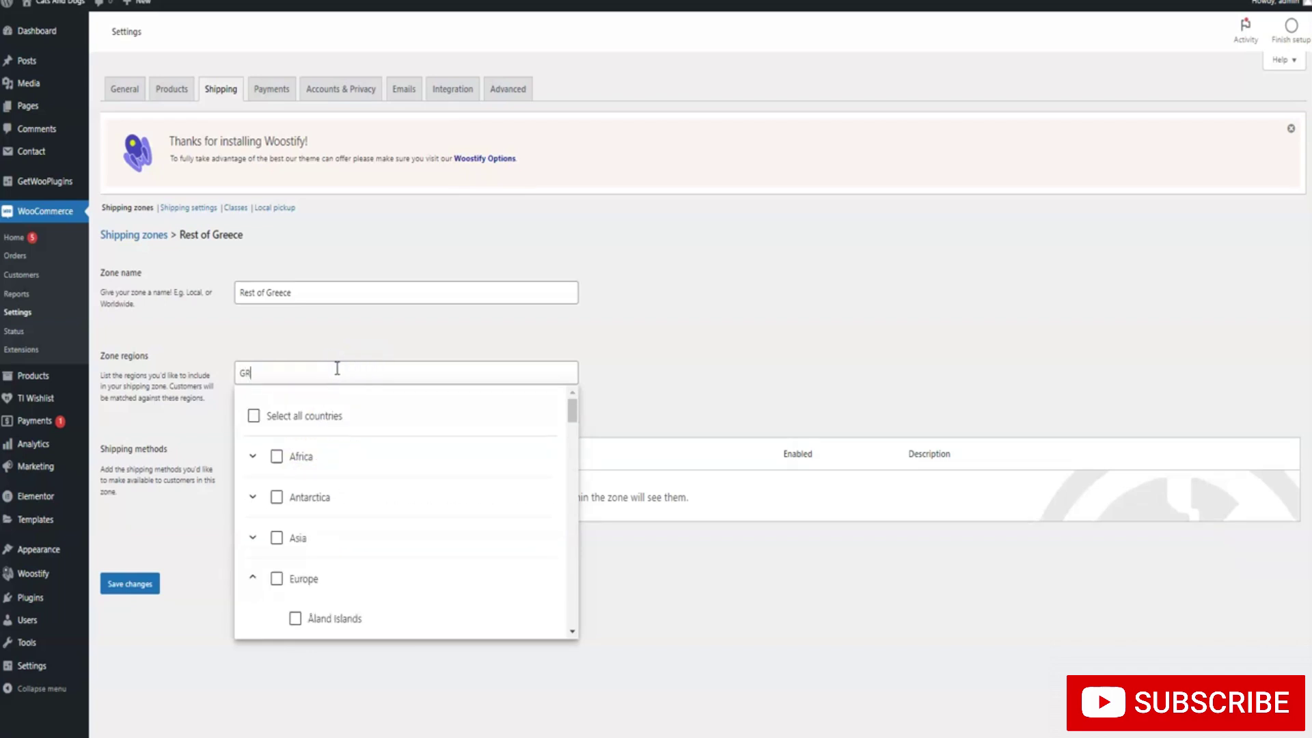
{"action": "type", "text": "EECE"}
{"action": "scroll", "coordinate": [334, 492], "scroll_direction": "down", "scroll_amount": 2}
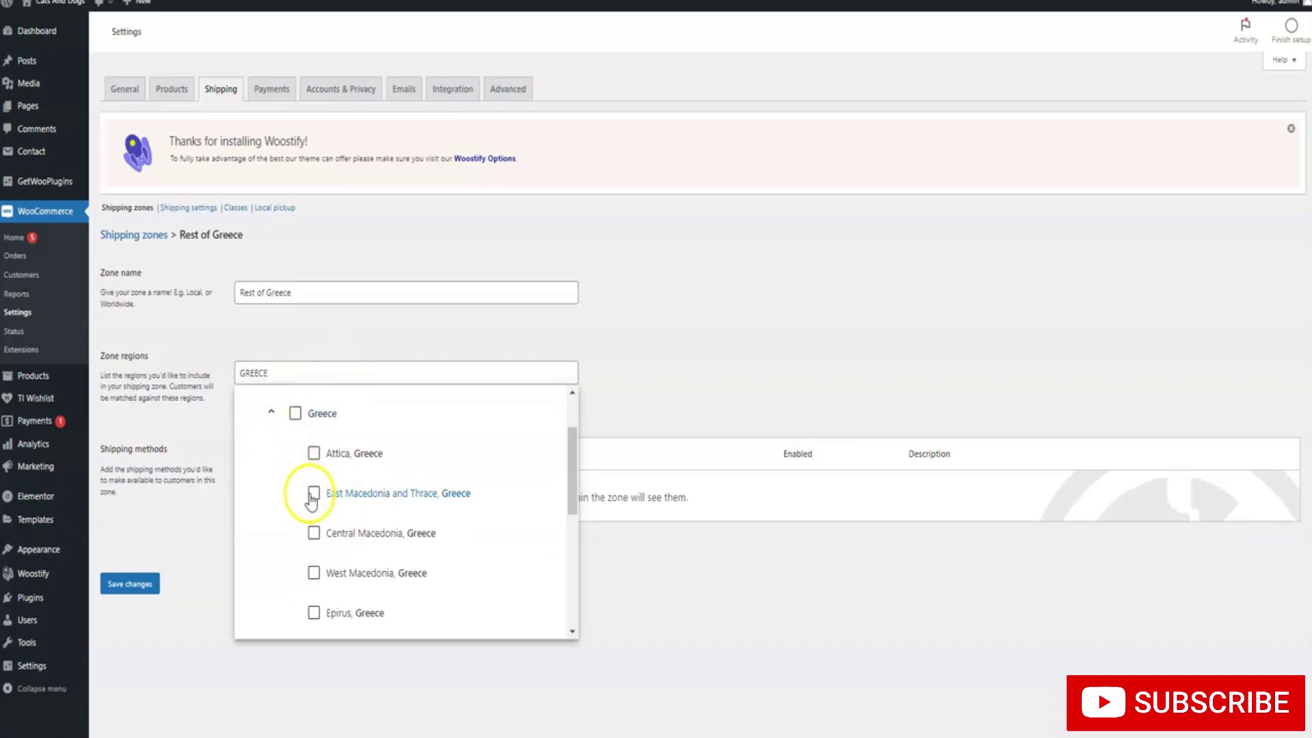
{"action": "left_click", "coordinate": [313, 495]}
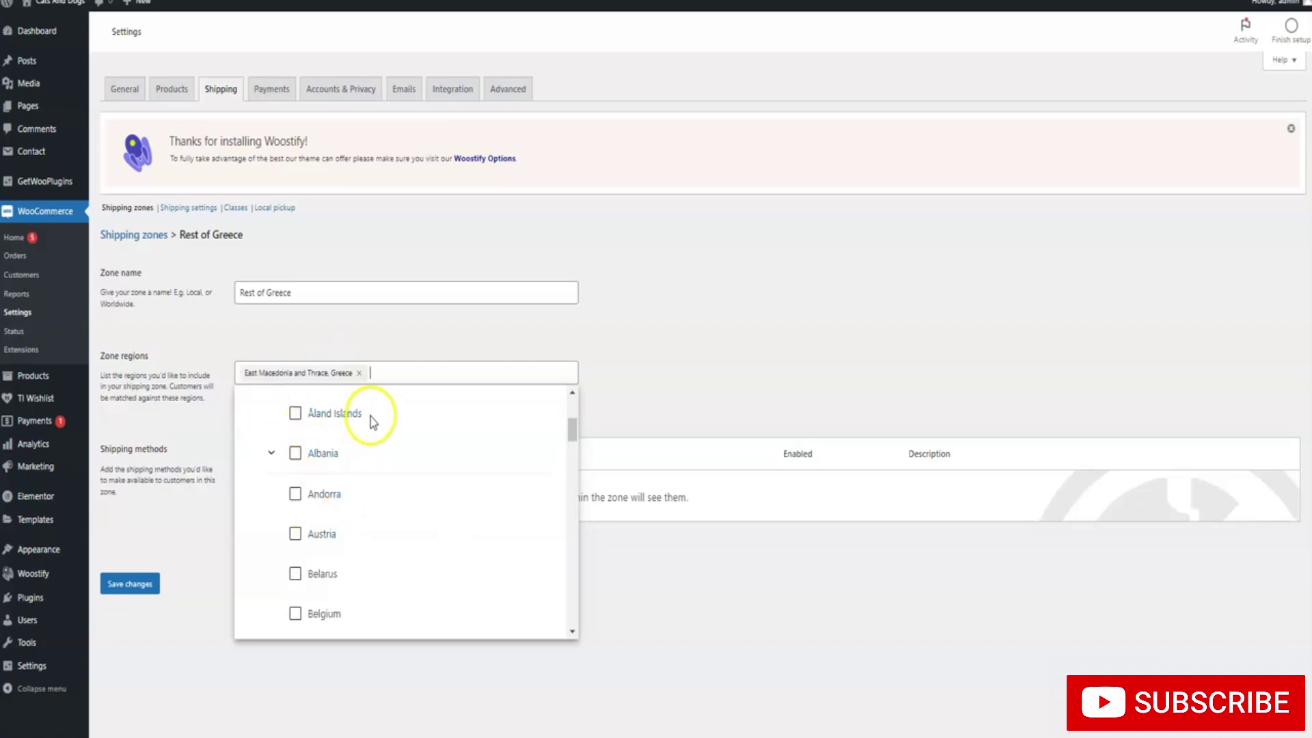
{"action": "left_click", "coordinate": [359, 373]}
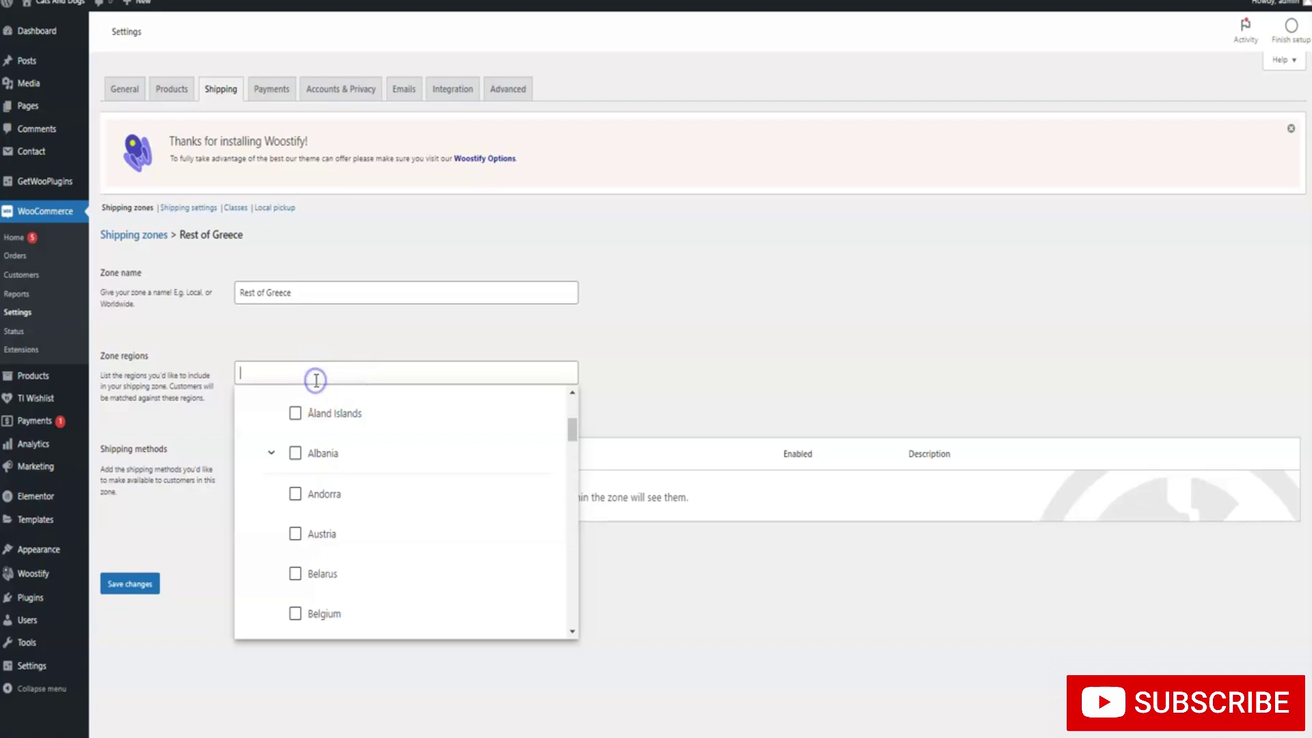
{"action": "type", "text": "GREECE"}
{"action": "scroll", "coordinate": [325, 486], "scroll_direction": "down", "scroll_amount": 4}
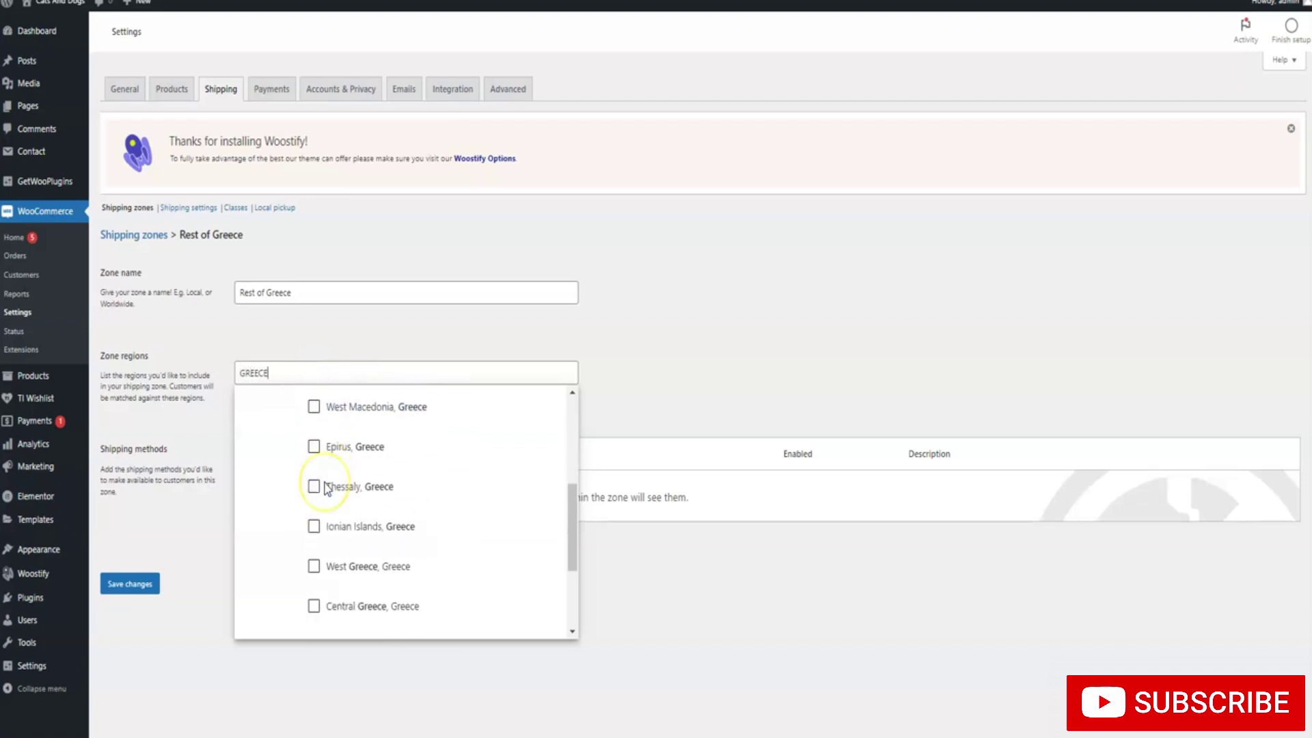
{"action": "scroll", "coordinate": [322, 486], "scroll_direction": "up", "scroll_amount": 6}
{"action": "left_click", "coordinate": [295, 497]}
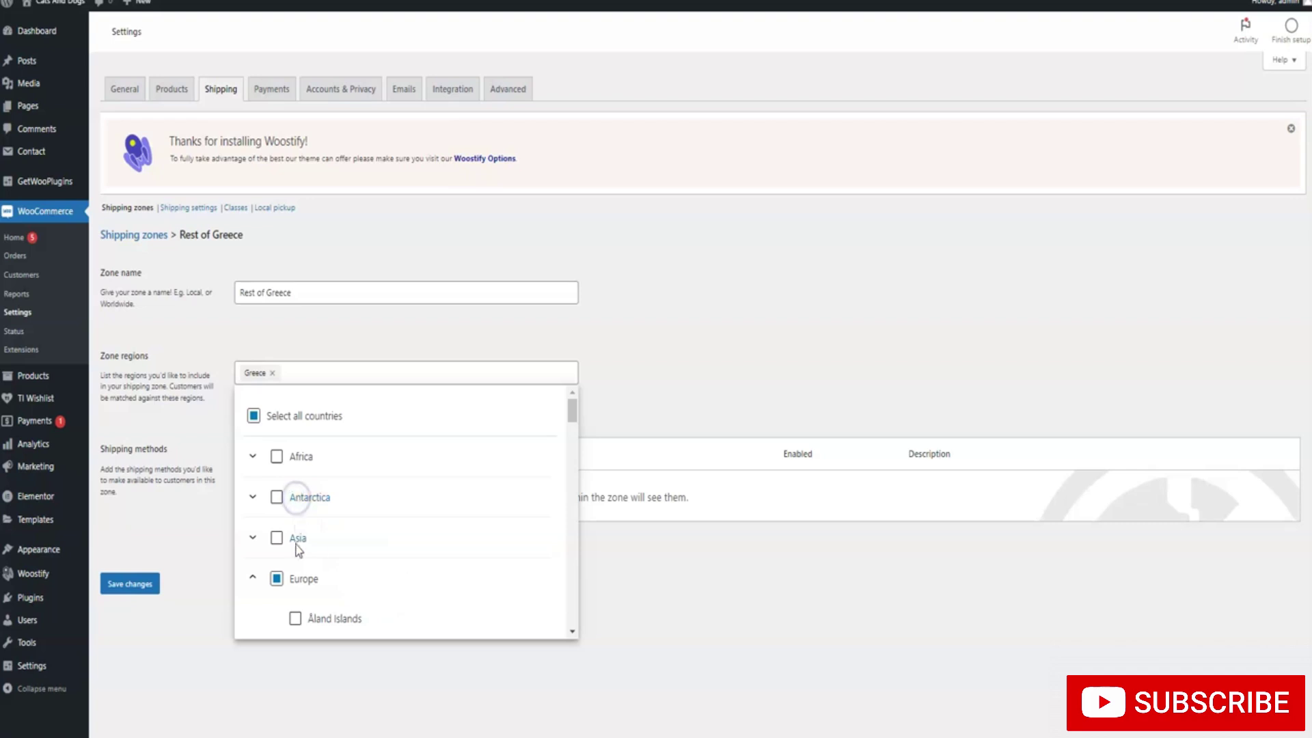
Expand Europe's country list and reveal Greece's individual regions
{"action": "scroll", "coordinate": [295, 506], "scroll_direction": "down", "scroll_amount": 3}
{"action": "scroll", "coordinate": [294, 506], "scroll_direction": "up", "scroll_amount": 1}
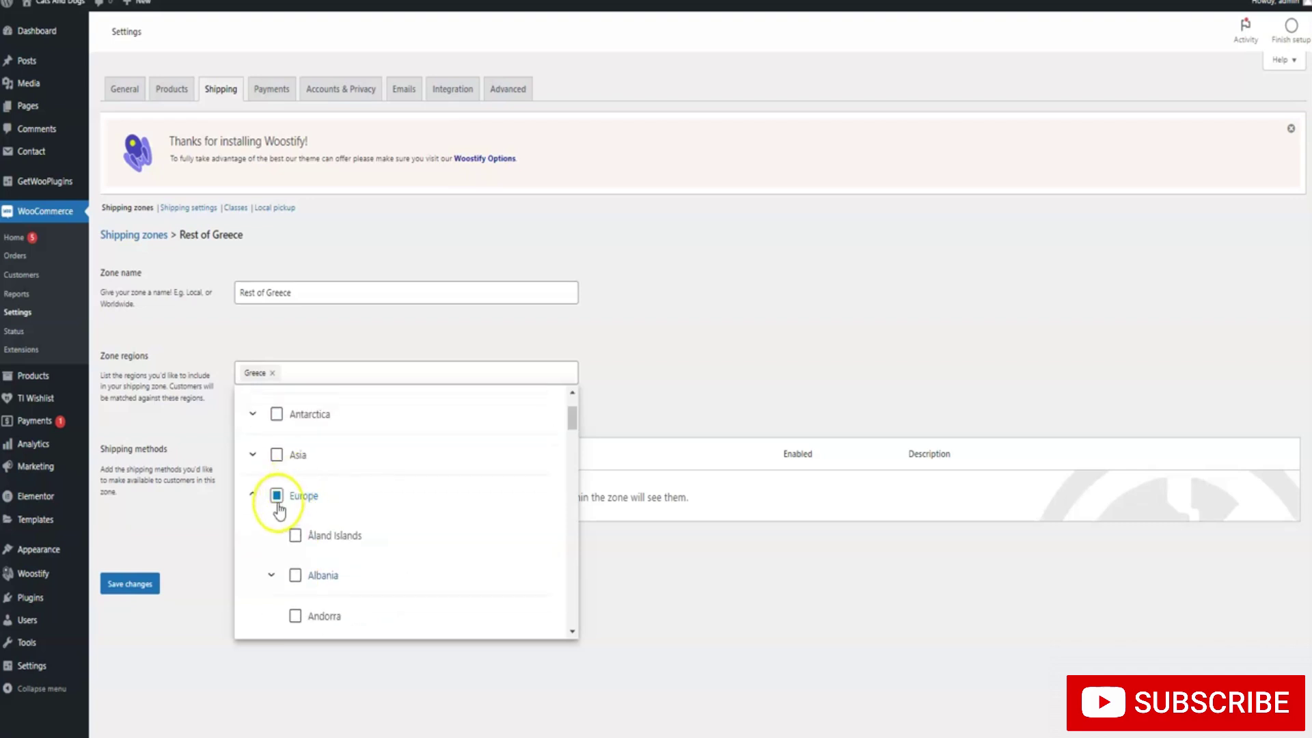
{"action": "left_click", "coordinate": [300, 494]}
{"action": "left_click", "coordinate": [301, 495]}
{"action": "left_click", "coordinate": [254, 494]}
{"action": "left_click", "coordinate": [254, 495]}
{"action": "scroll", "coordinate": [301, 498], "scroll_direction": "down", "scroll_amount": 10}
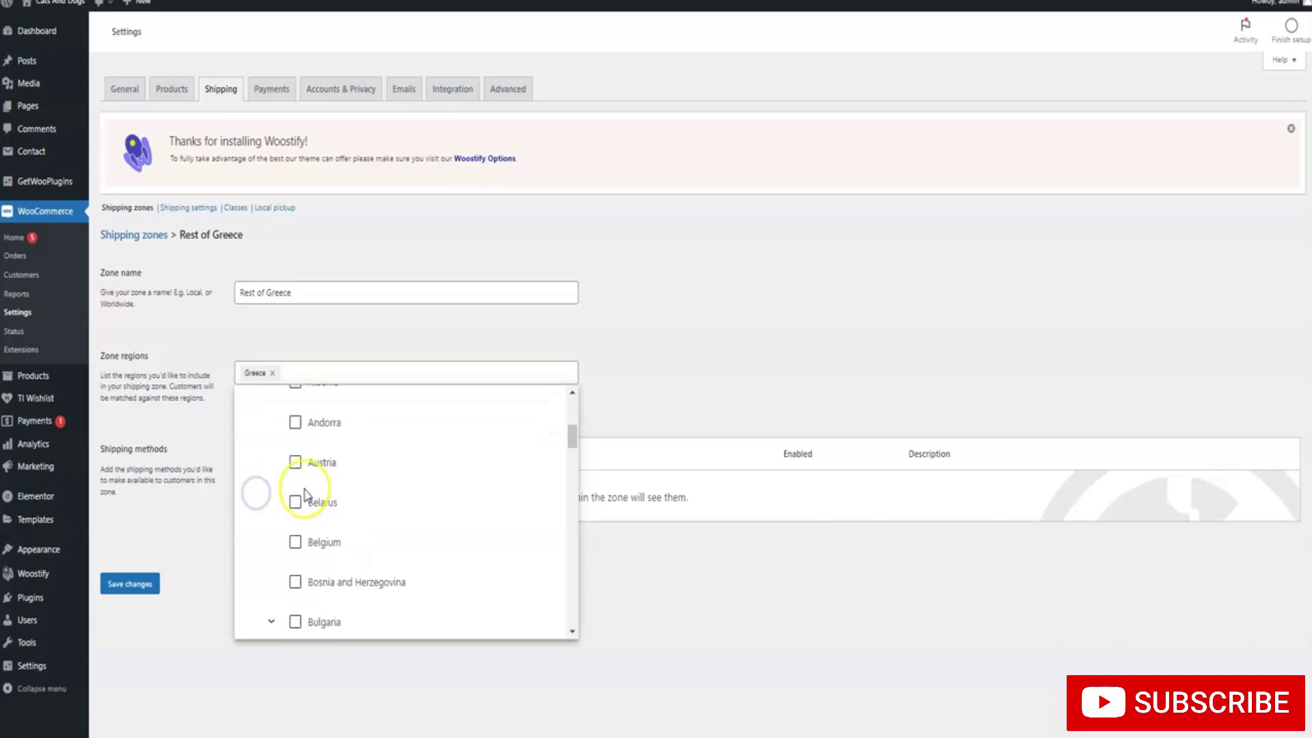
{"action": "scroll", "coordinate": [306, 495], "scroll_direction": "down", "scroll_amount": 1}
{"action": "scroll", "coordinate": [285, 460], "scroll_direction": "up", "scroll_amount": 2}
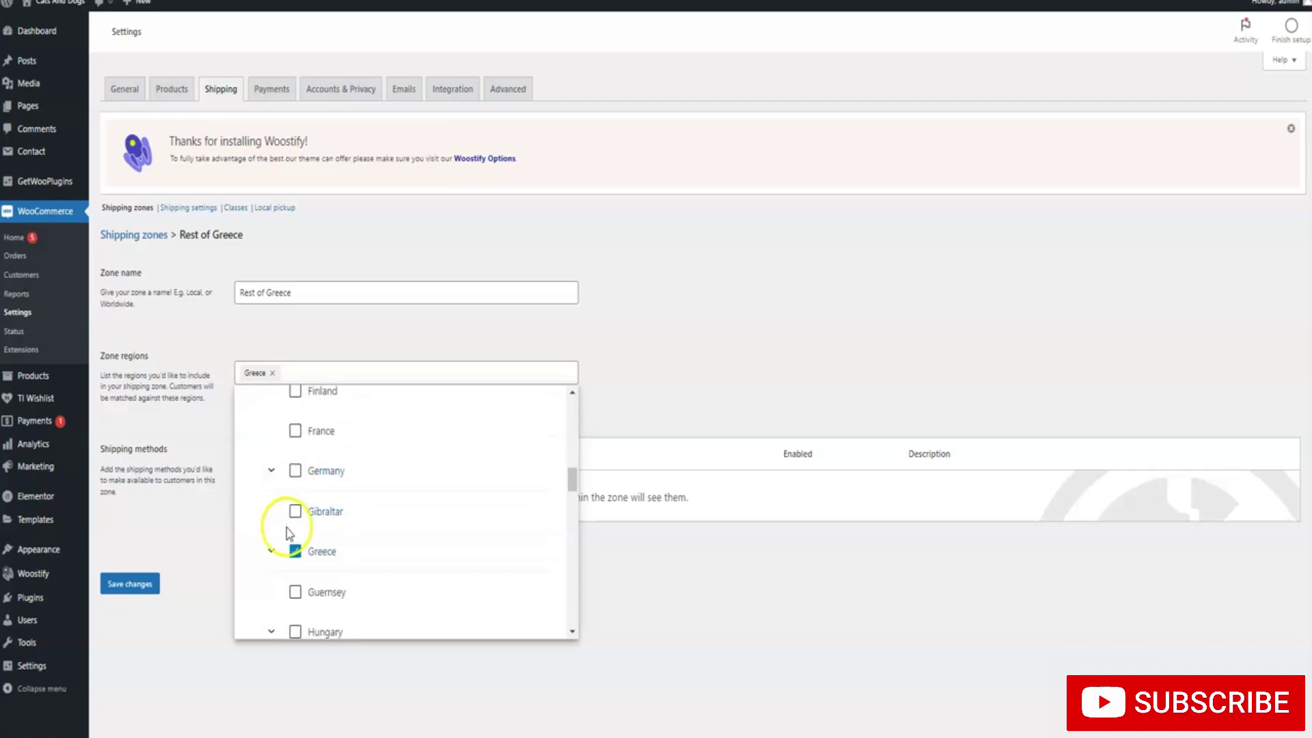
{"action": "left_click", "coordinate": [273, 547]}
{"action": "scroll", "coordinate": [318, 508], "scroll_direction": "down", "scroll_amount": 2}
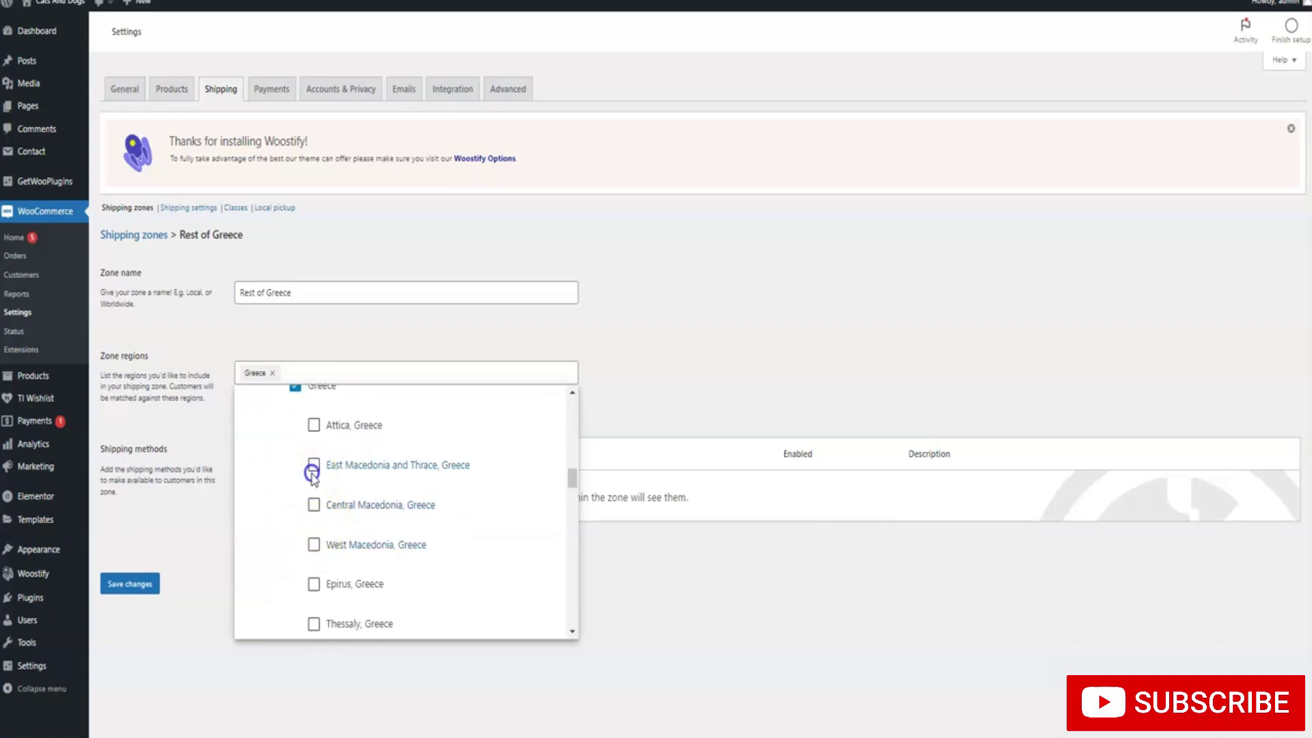
Add East Macedonia and Thrace, Central and West Macedonia, Epirus, Thessaly, Ionian Islands, West and Central Greece
{"action": "left_click", "coordinate": [314, 465]}
{"action": "left_click", "coordinate": [313, 506]}
{"action": "left_click", "coordinate": [313, 544]}
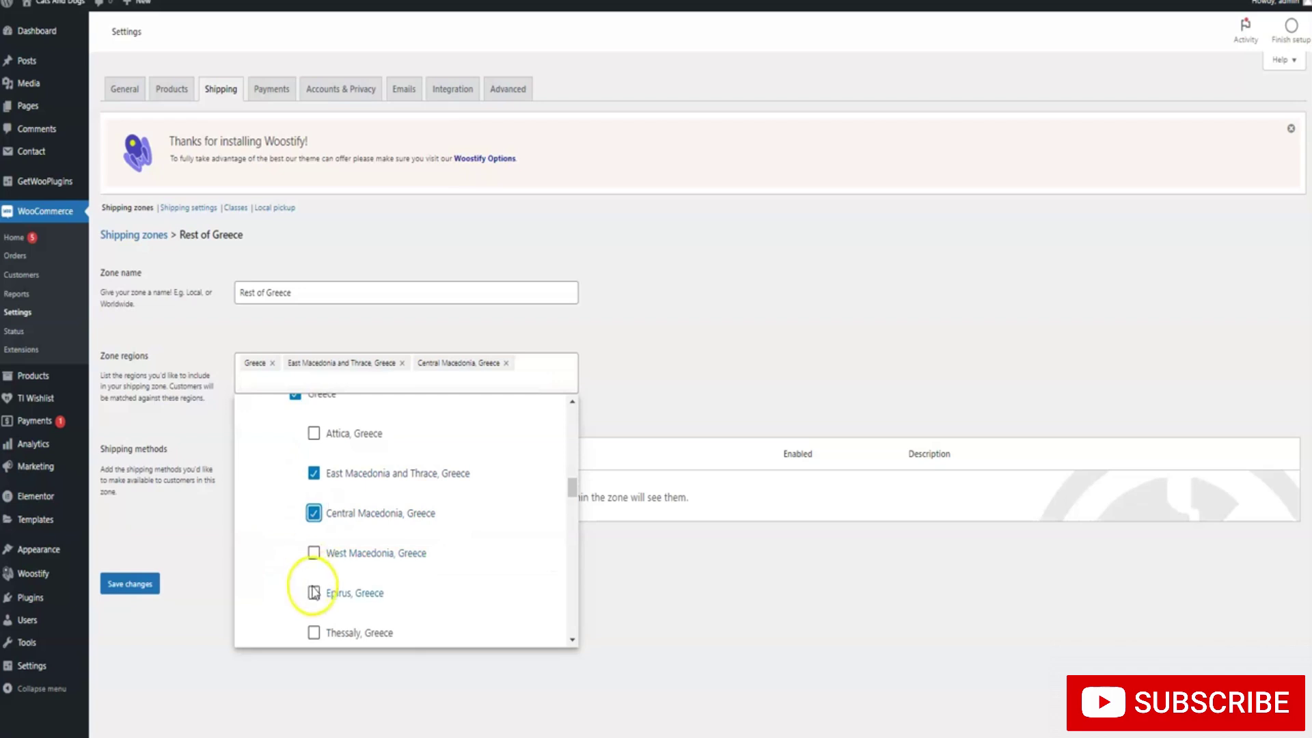
{"action": "left_click", "coordinate": [314, 601]}
{"action": "scroll", "coordinate": [316, 561], "scroll_direction": "down", "scroll_amount": 2}
{"action": "left_click", "coordinate": [313, 476]}
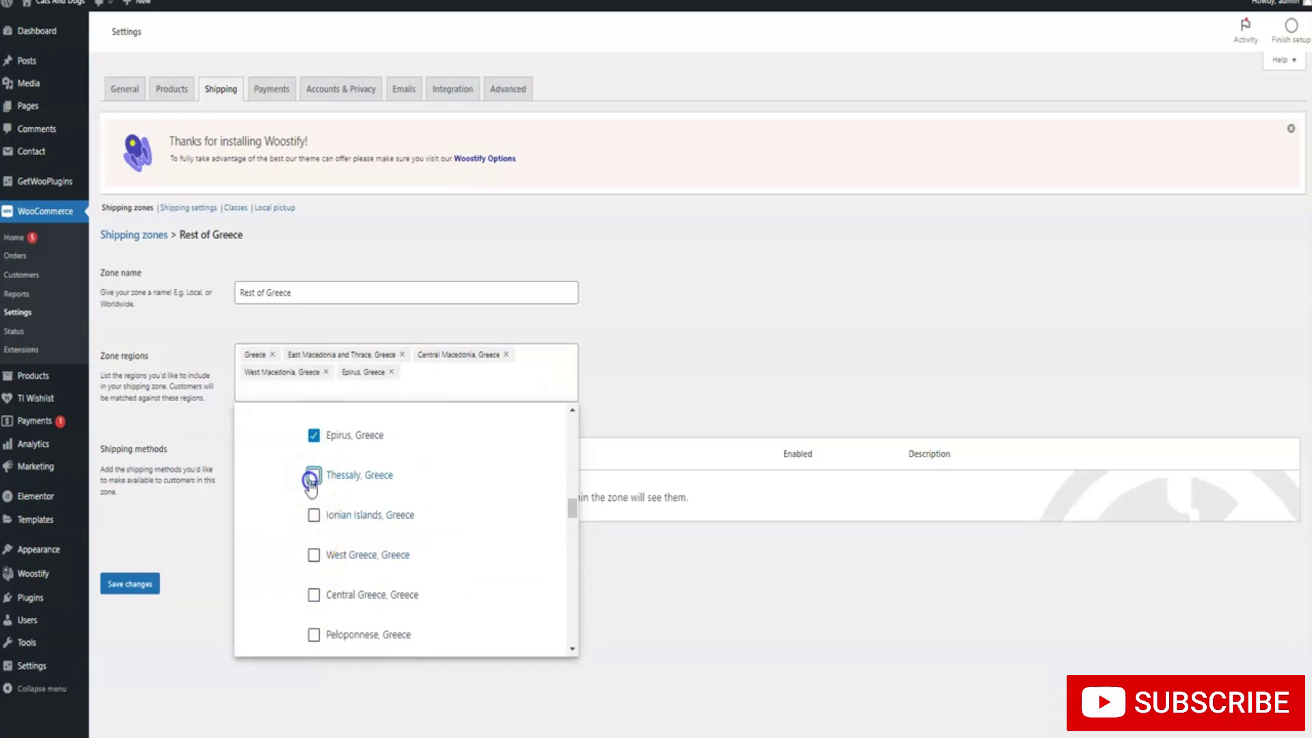
{"action": "left_click", "coordinate": [313, 517]}
{"action": "left_click", "coordinate": [314, 555]}
{"action": "left_click", "coordinate": [313, 595]}
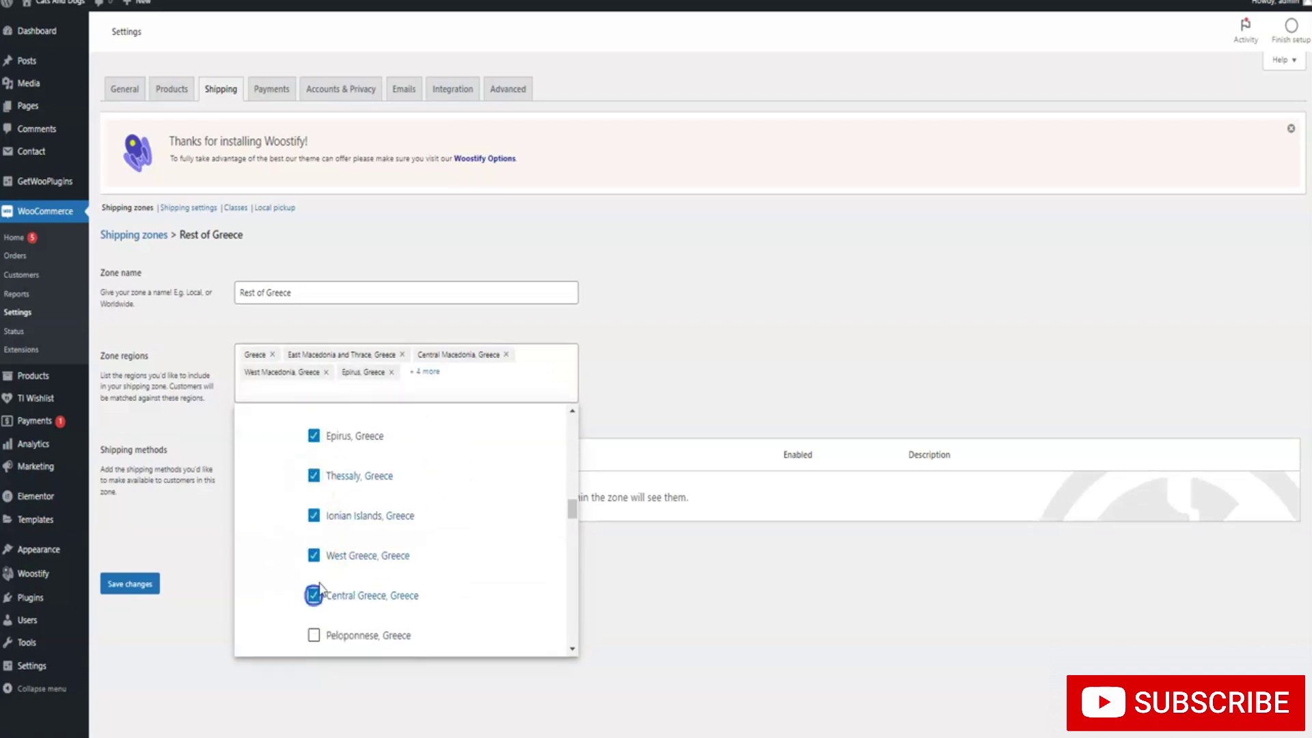
Add Peloponnese, North Aegean, South Aegean and Crete, then close the region list
{"action": "scroll", "coordinate": [315, 547], "scroll_direction": "down", "scroll_amount": 2}
{"action": "left_click", "coordinate": [314, 469]}
{"action": "left_click", "coordinate": [313, 509]}
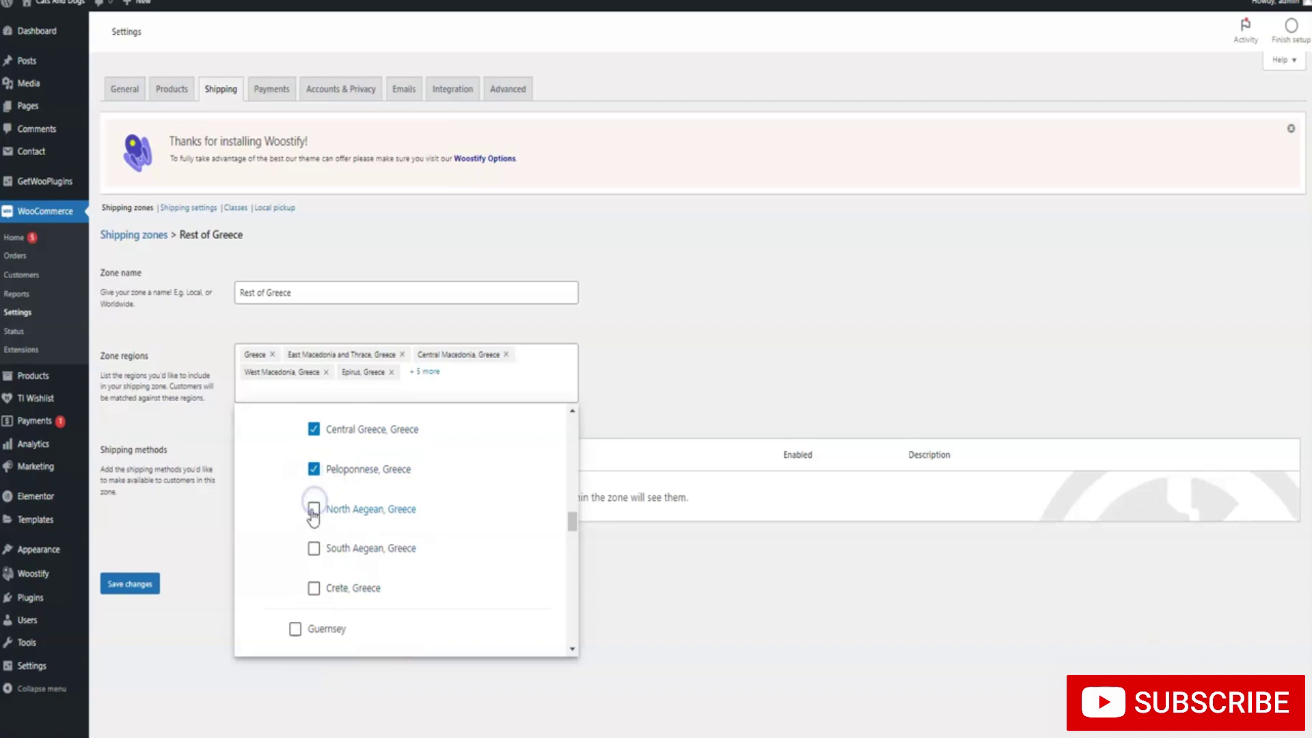
{"action": "left_click", "coordinate": [313, 547]}
{"action": "left_click", "coordinate": [314, 588]}
{"action": "scroll", "coordinate": [325, 574], "scroll_direction": "down", "scroll_amount": 1}
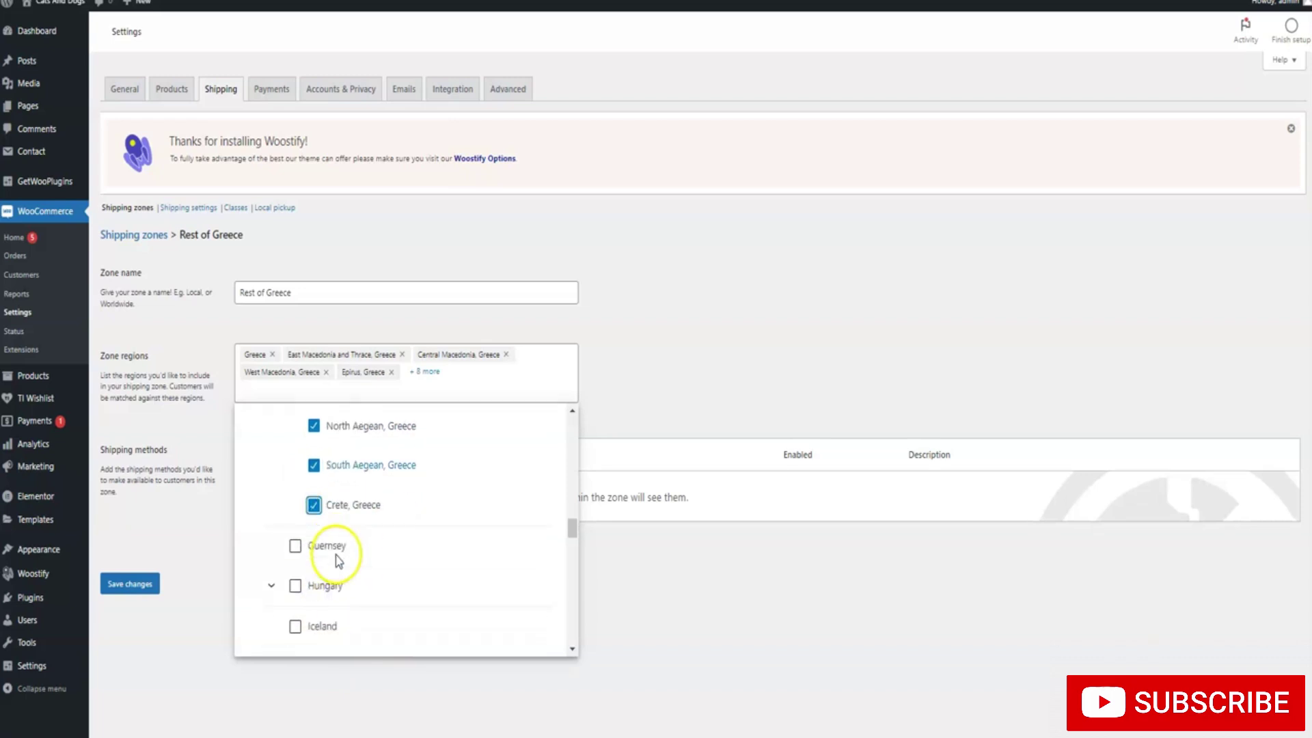
{"action": "left_click", "coordinate": [533, 376]}
{"action": "left_click", "coordinate": [565, 318]}
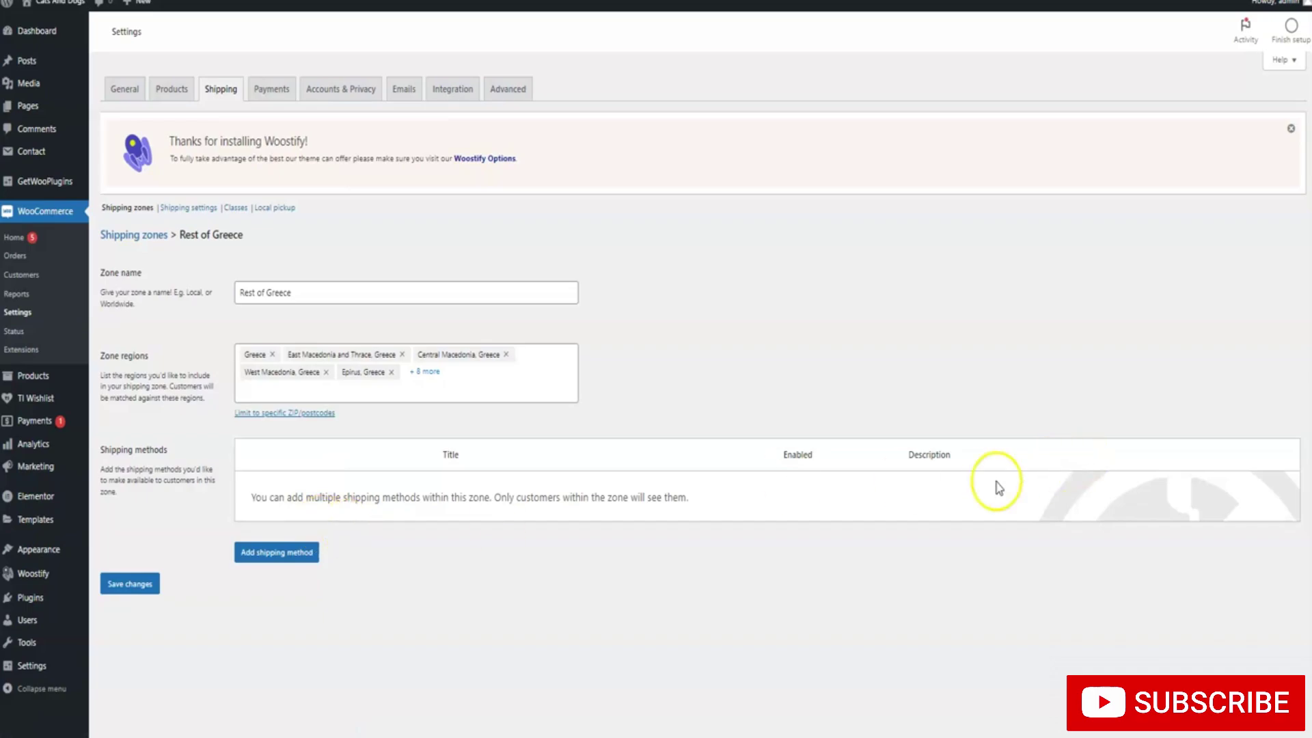
Add a per-class Flat rate: Cargo Pants cost 5, no shipping class cost 4 * [qty]
{"action": "left_click", "coordinate": [313, 552]}
{"action": "left_click", "coordinate": [526, 367]}
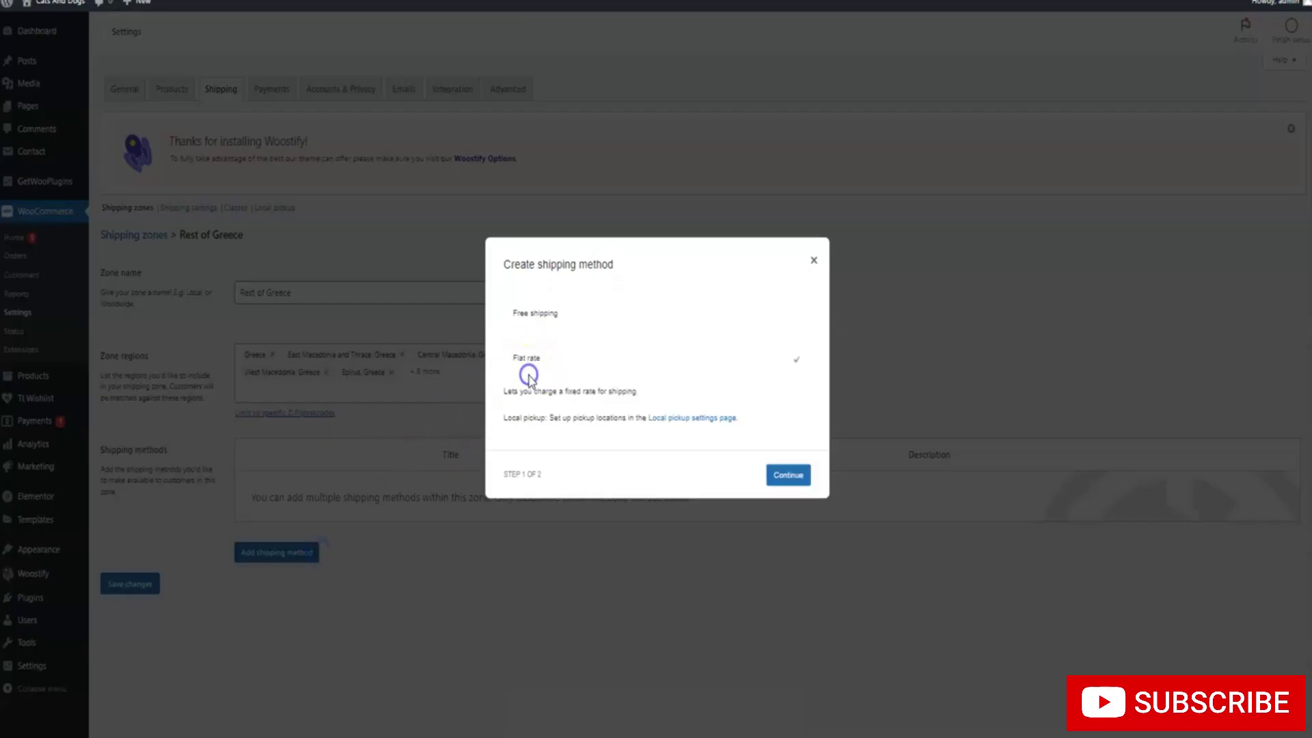
{"action": "left_click", "coordinate": [777, 473]}
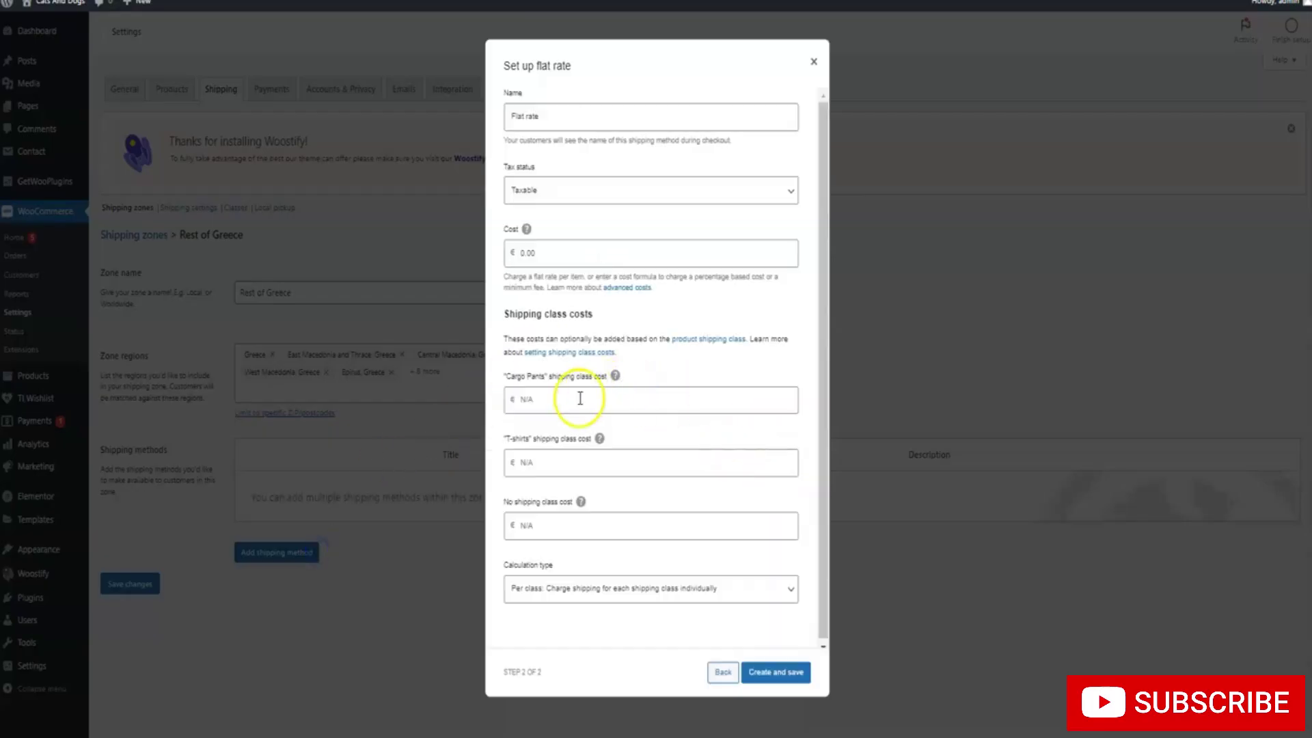
{"action": "left_click", "coordinate": [578, 399]}
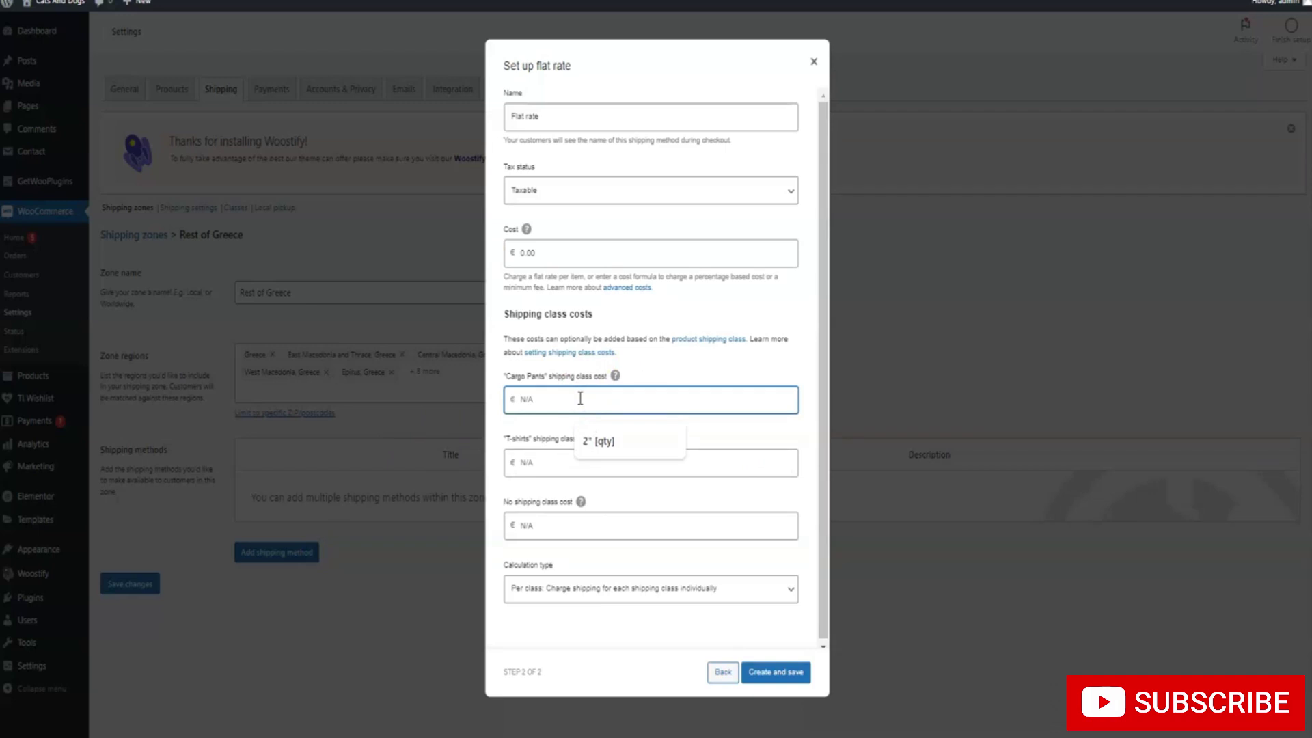
{"action": "type", "text": "5* [qty"}
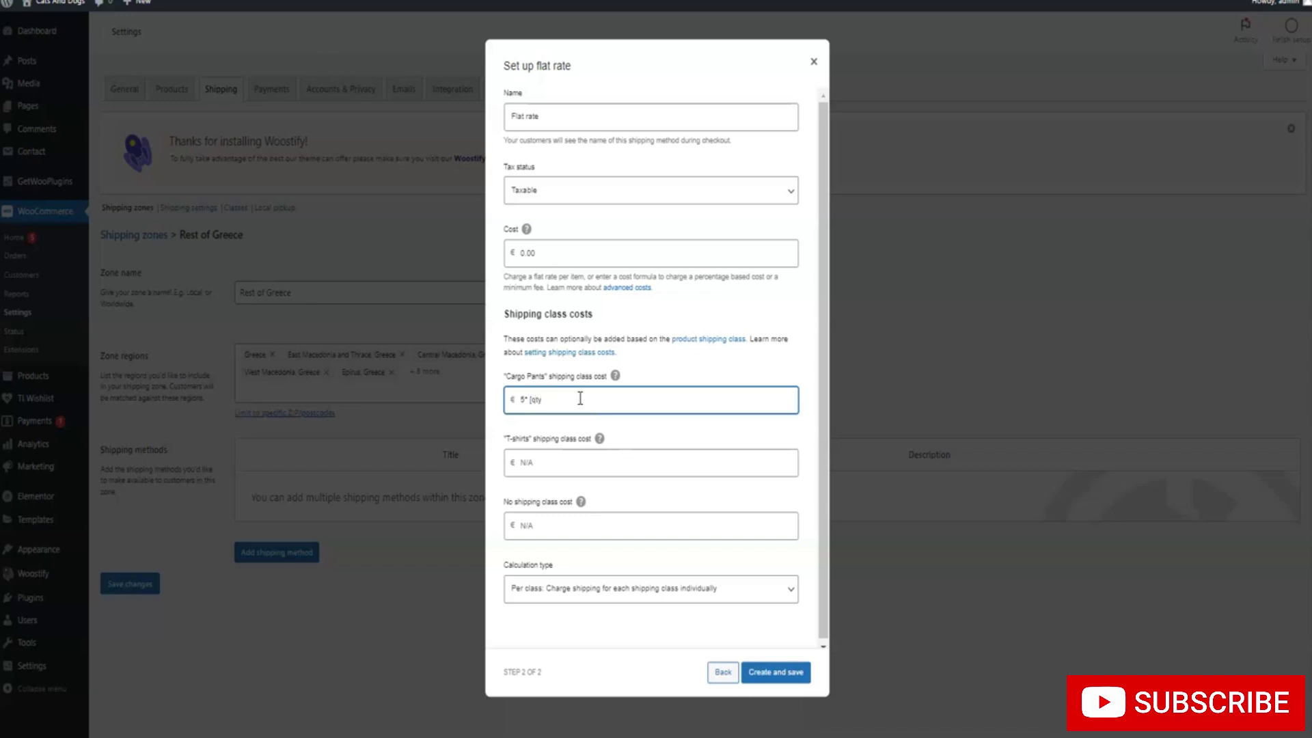
{"action": "left_click", "coordinate": [552, 460]}
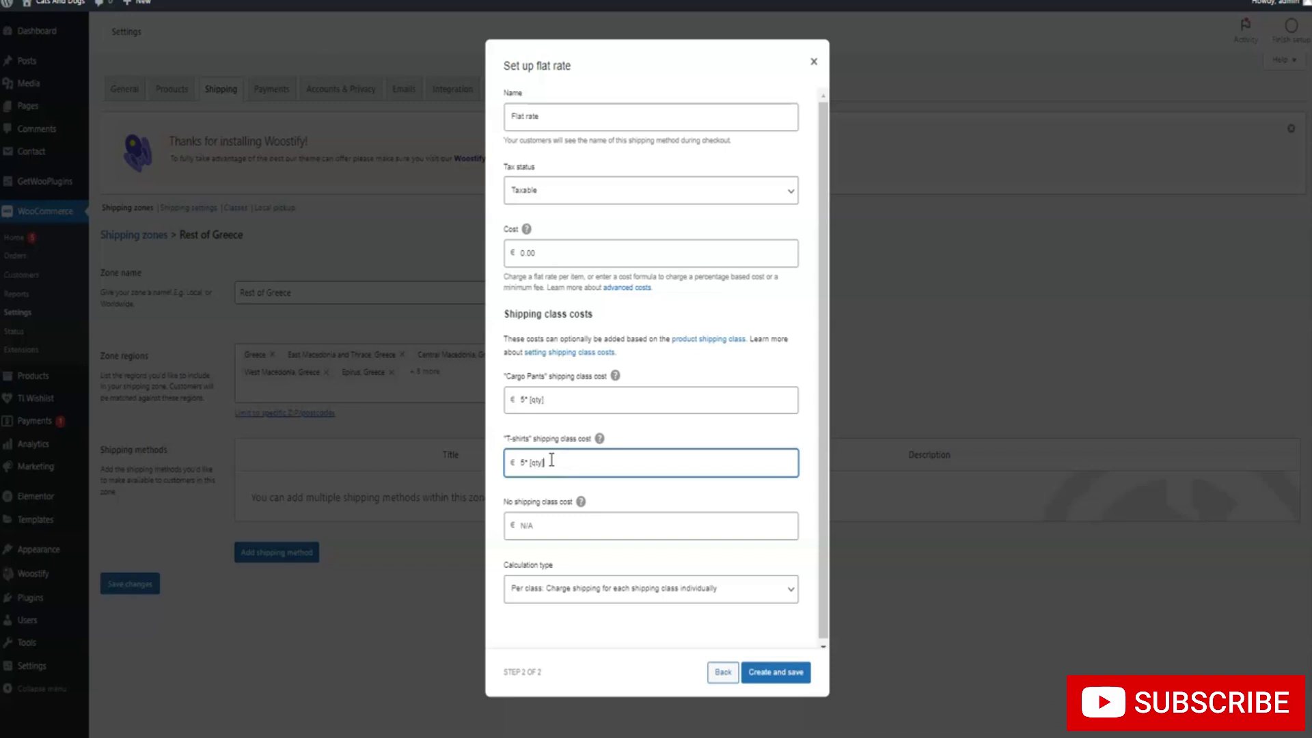
{"action": "left_click", "coordinate": [537, 521]}
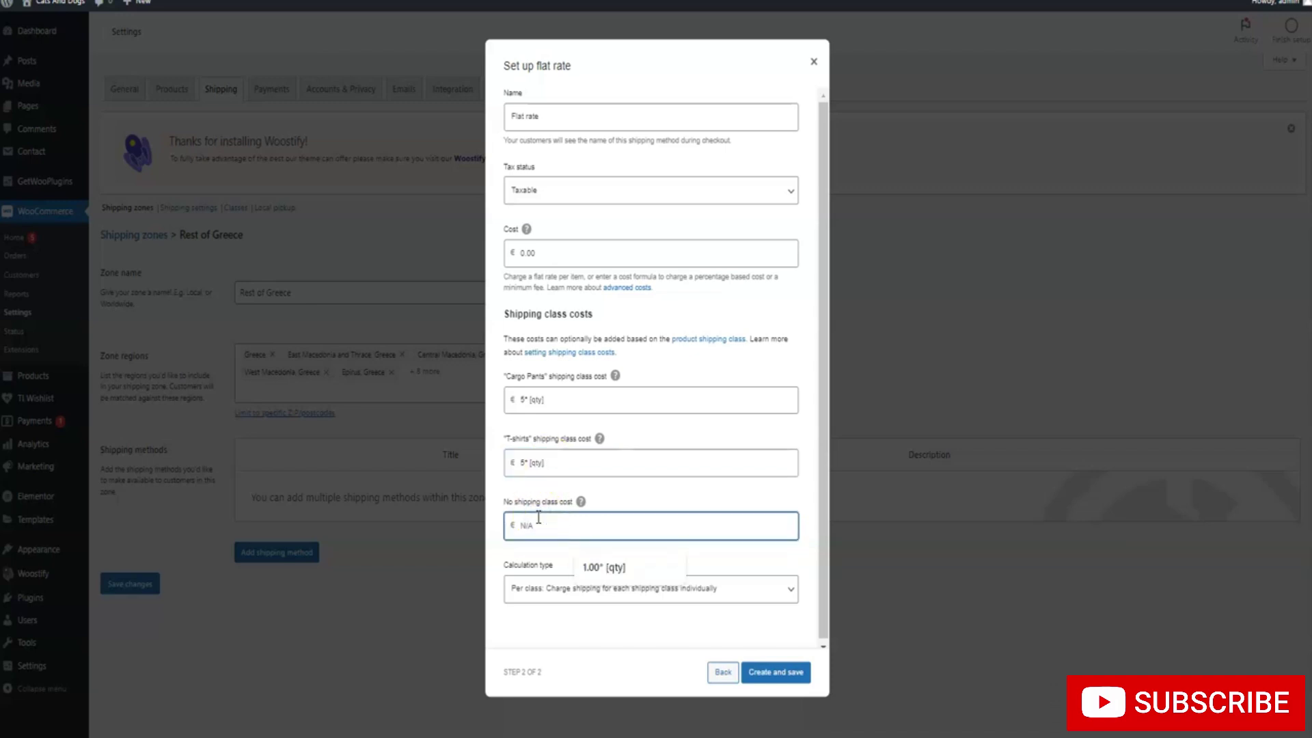
{"action": "type", "text": "4* [qty"}
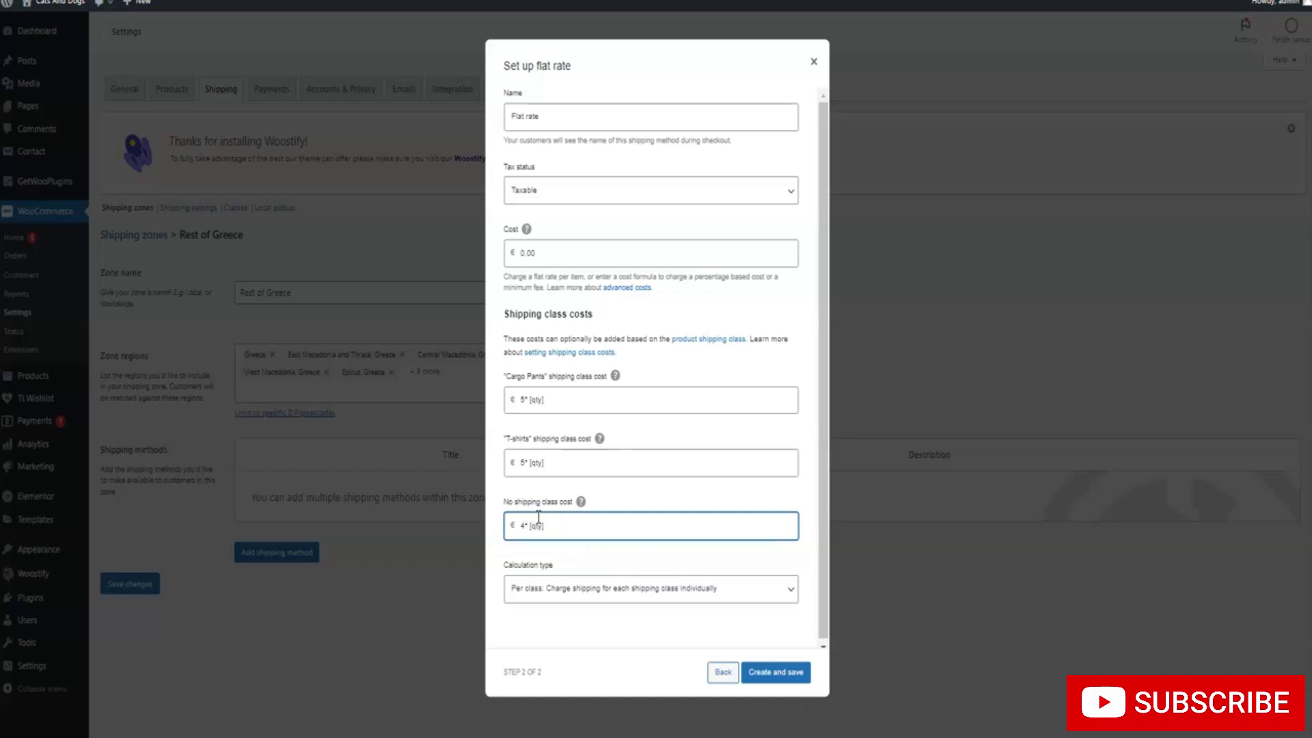
{"action": "left_click", "coordinate": [625, 586]}
{"action": "left_click", "coordinate": [626, 586]}
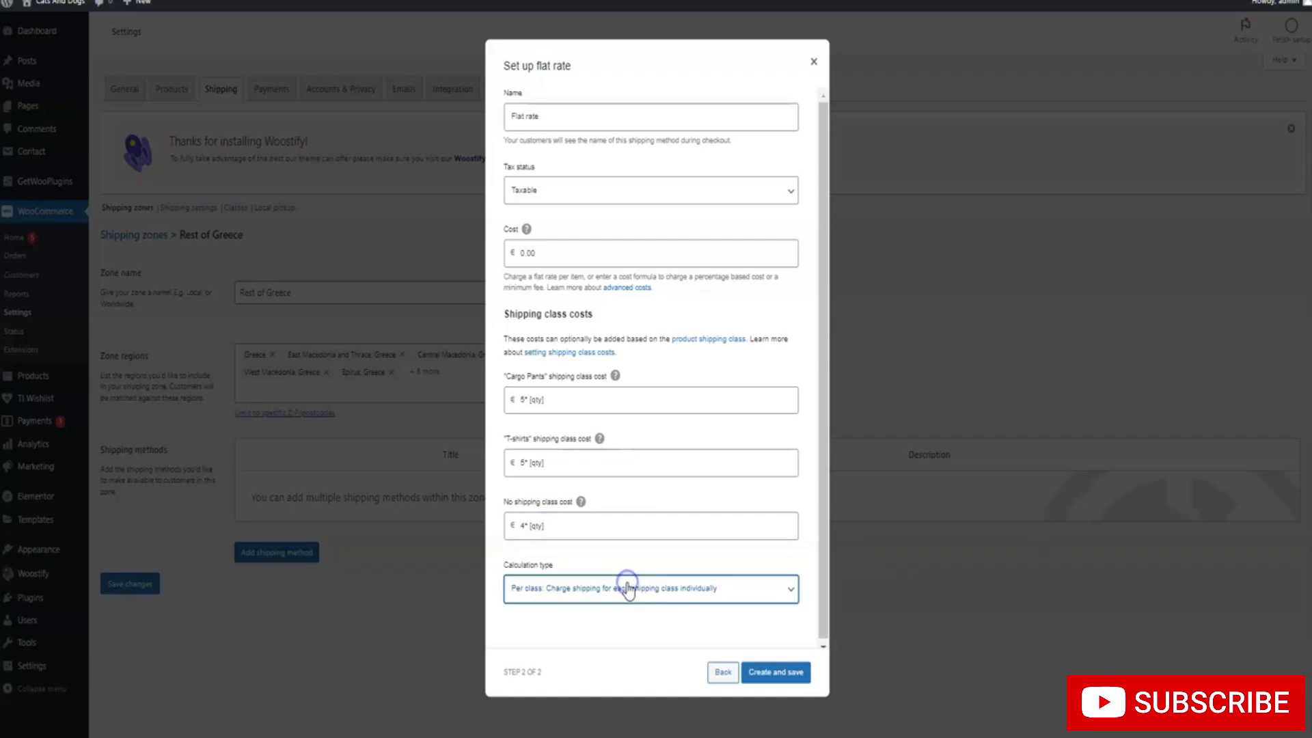
{"action": "left_click", "coordinate": [757, 672]}
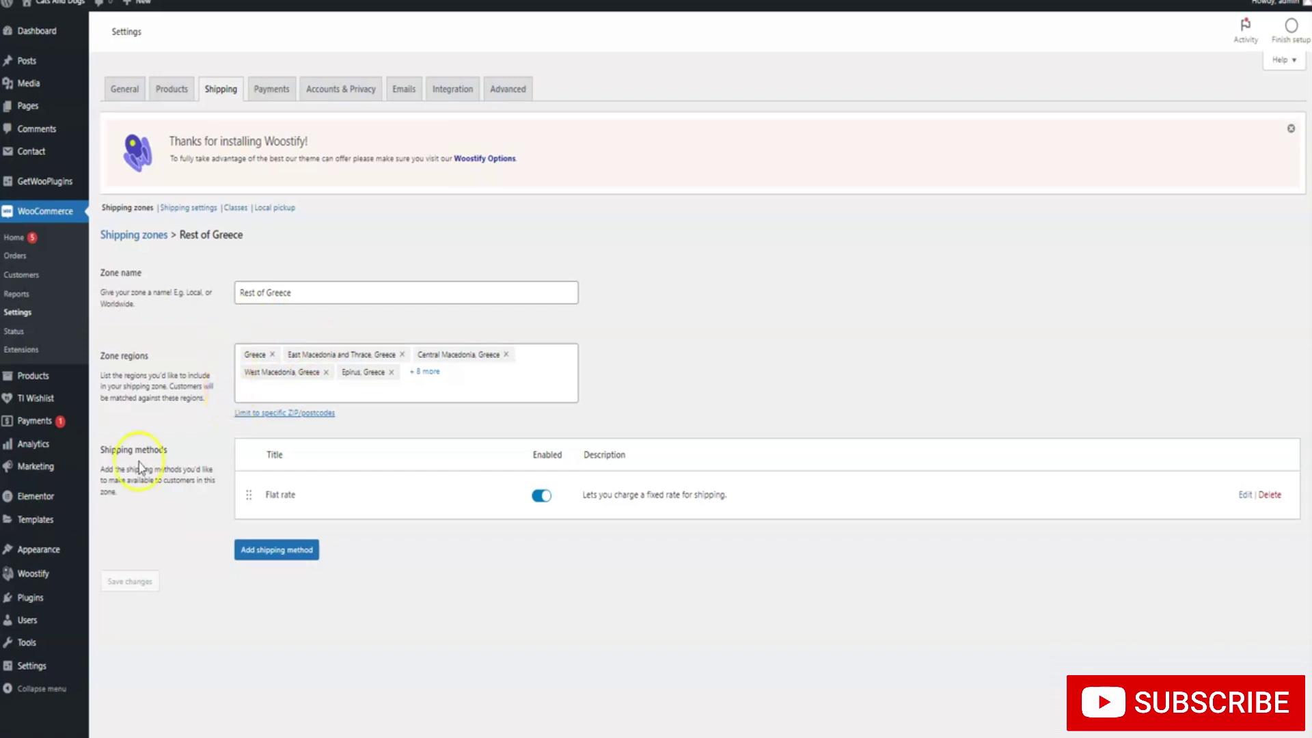
Go to Plugins > Add New Plugin
{"action": "mouse_move", "coordinate": [32, 550]}
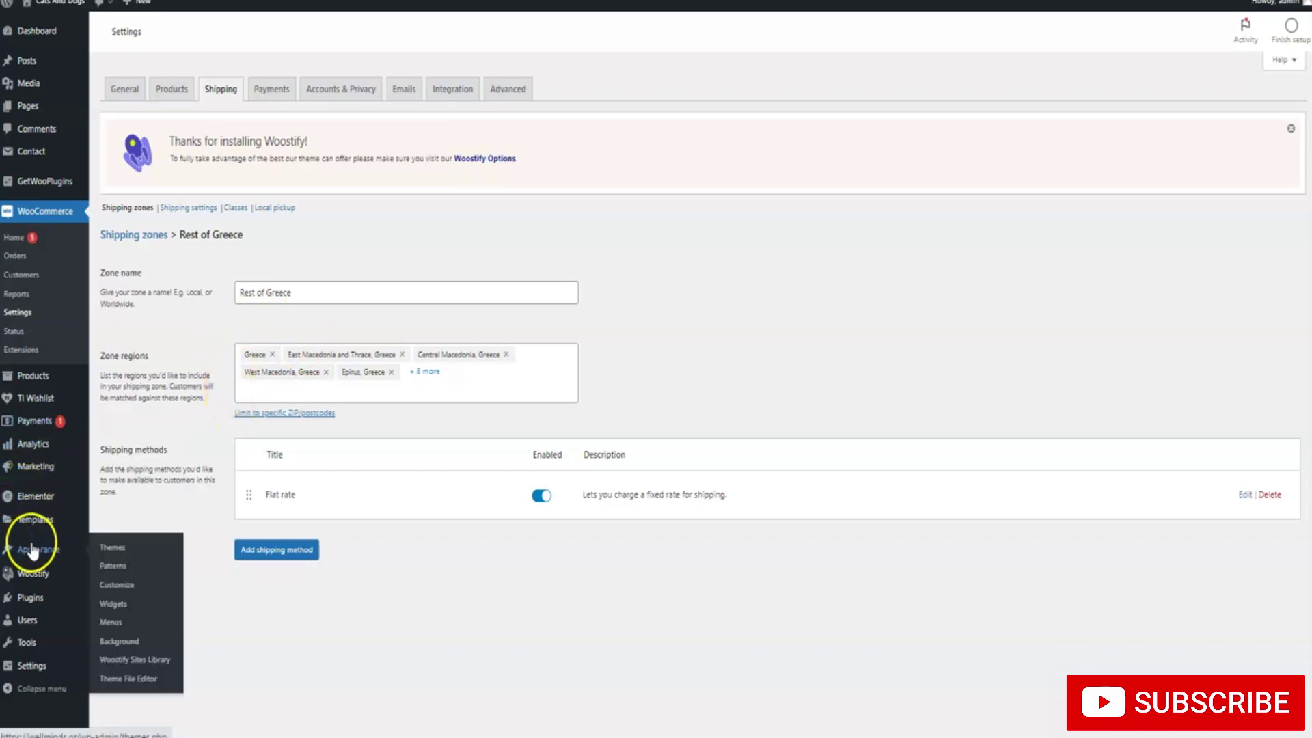
{"action": "mouse_move", "coordinate": [29, 596]}
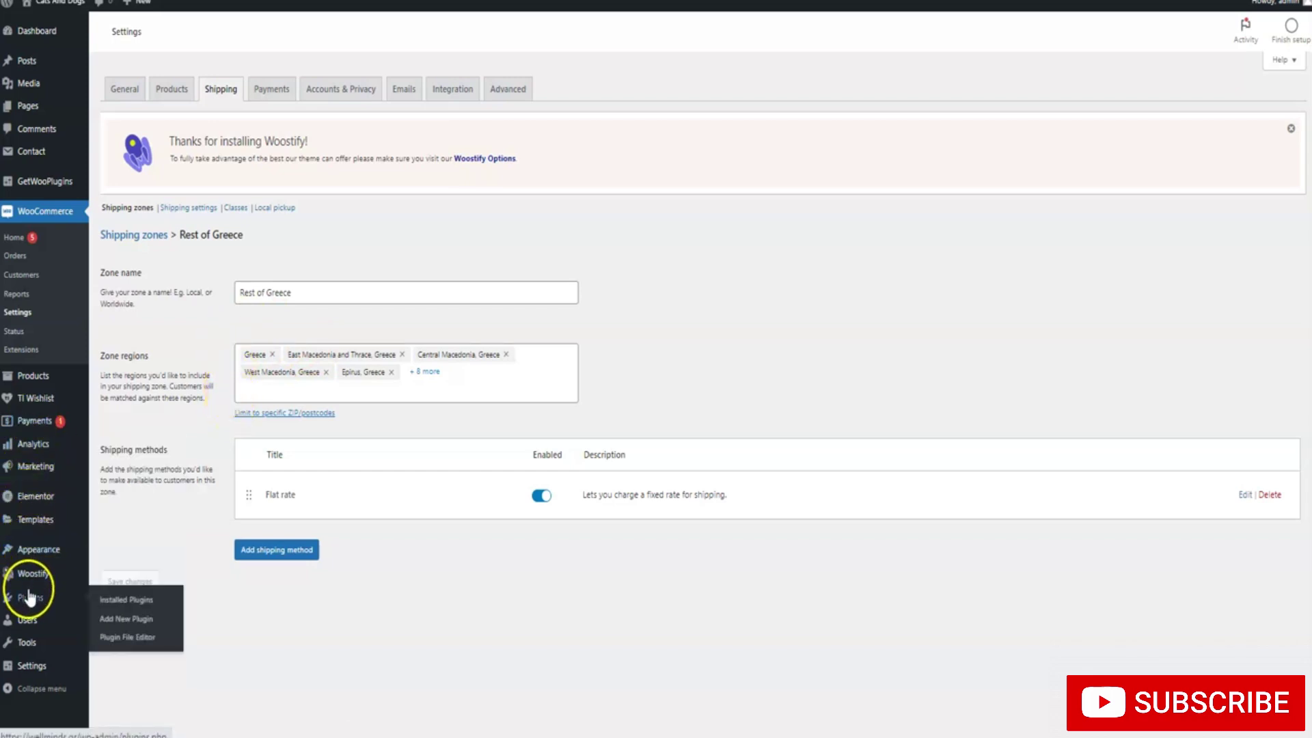
{"action": "left_click", "coordinate": [125, 622]}
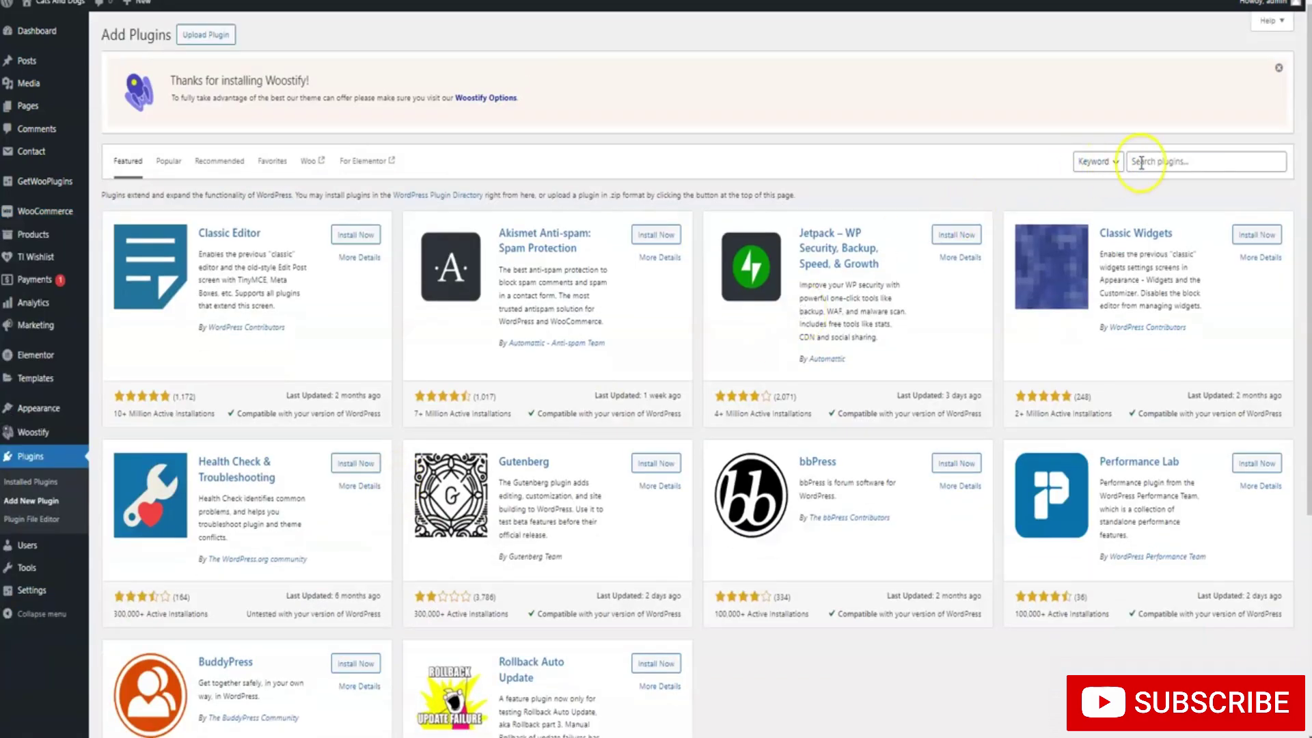
Search plugins for 'paypal' and install Payment Plugins for PayPal WooCommerce
{"action": "left_click", "coordinate": [1140, 162]}
{"action": "type", "text": "pa"}
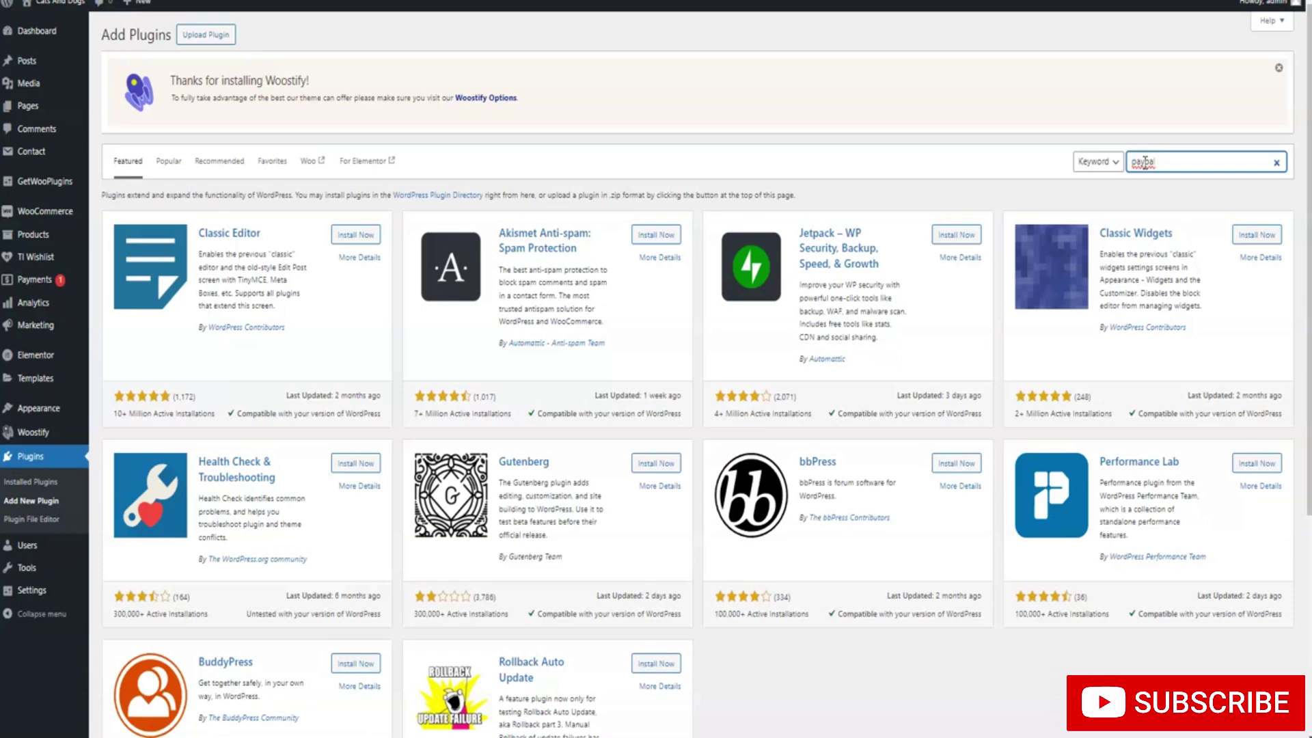
{"action": "type", "text": "ypal"}
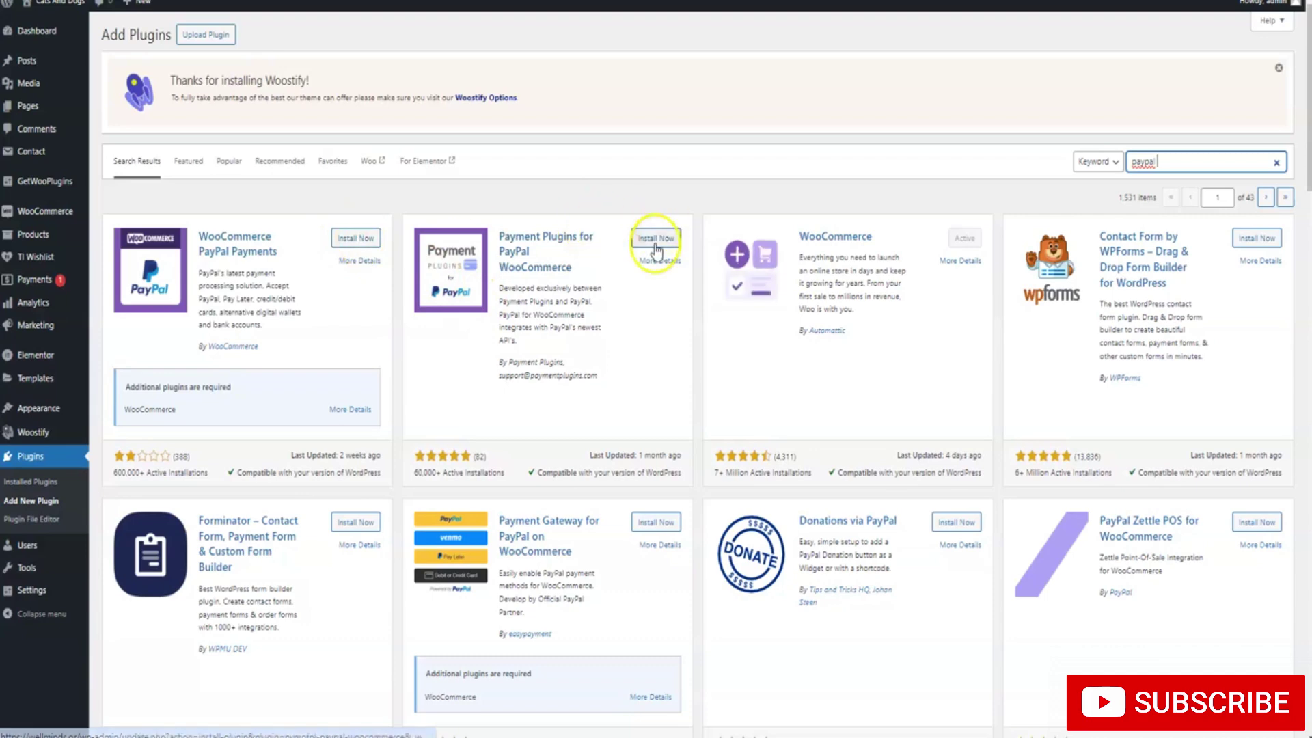
{"action": "left_click_drag", "start_coordinate": [601, 269], "coordinate": [532, 228]}
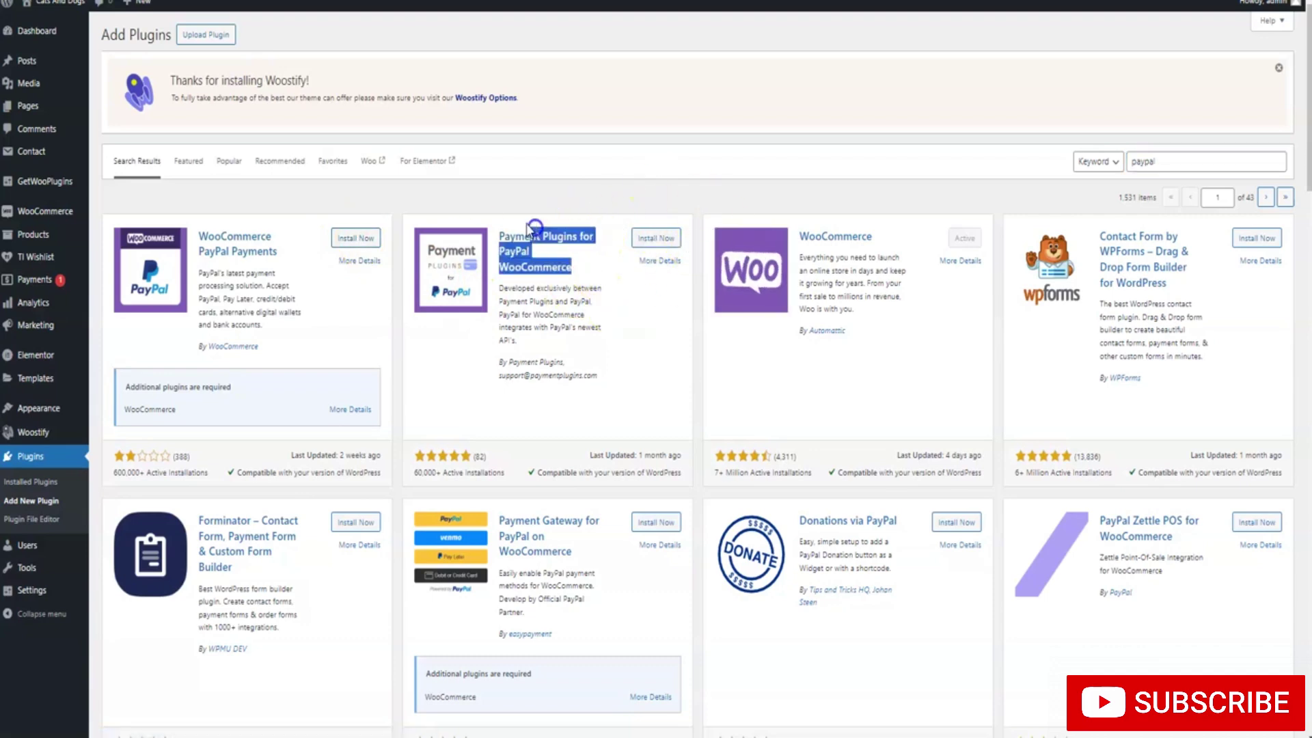
{"action": "left_click", "coordinate": [533, 227]}
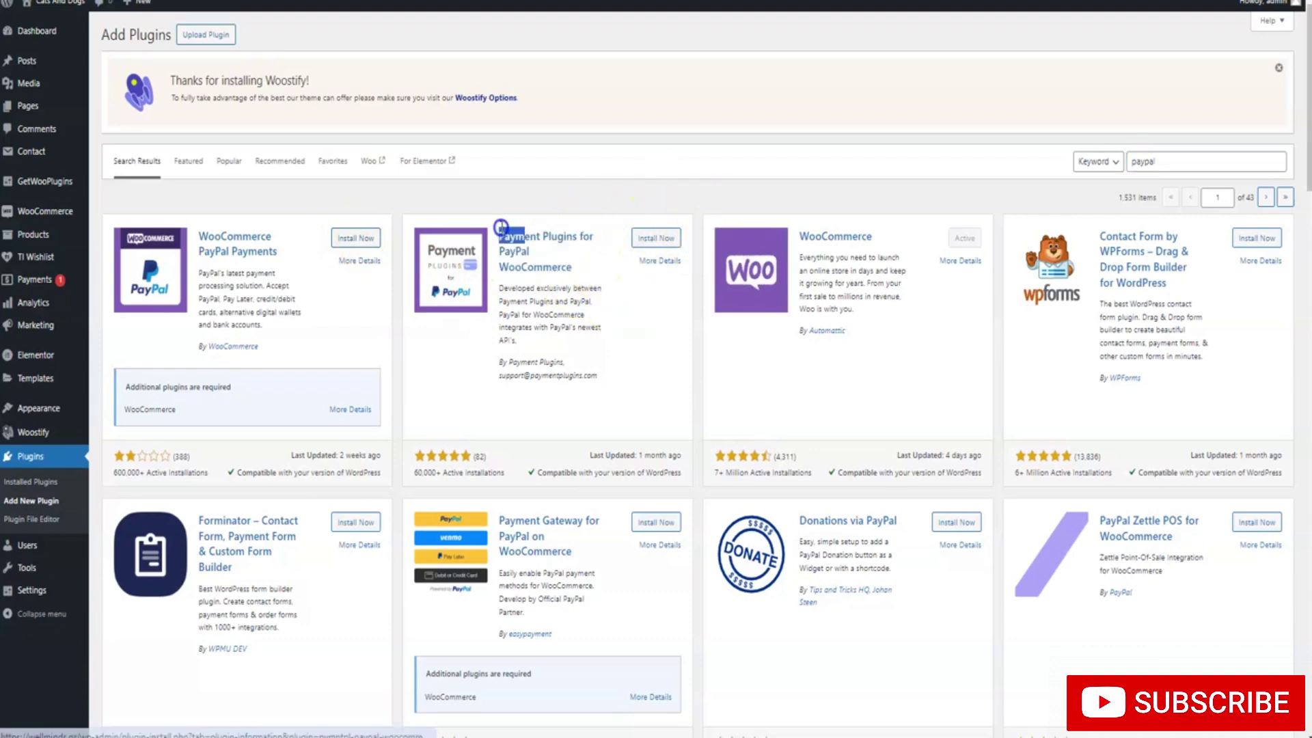
{"action": "left_click", "coordinate": [651, 243]}
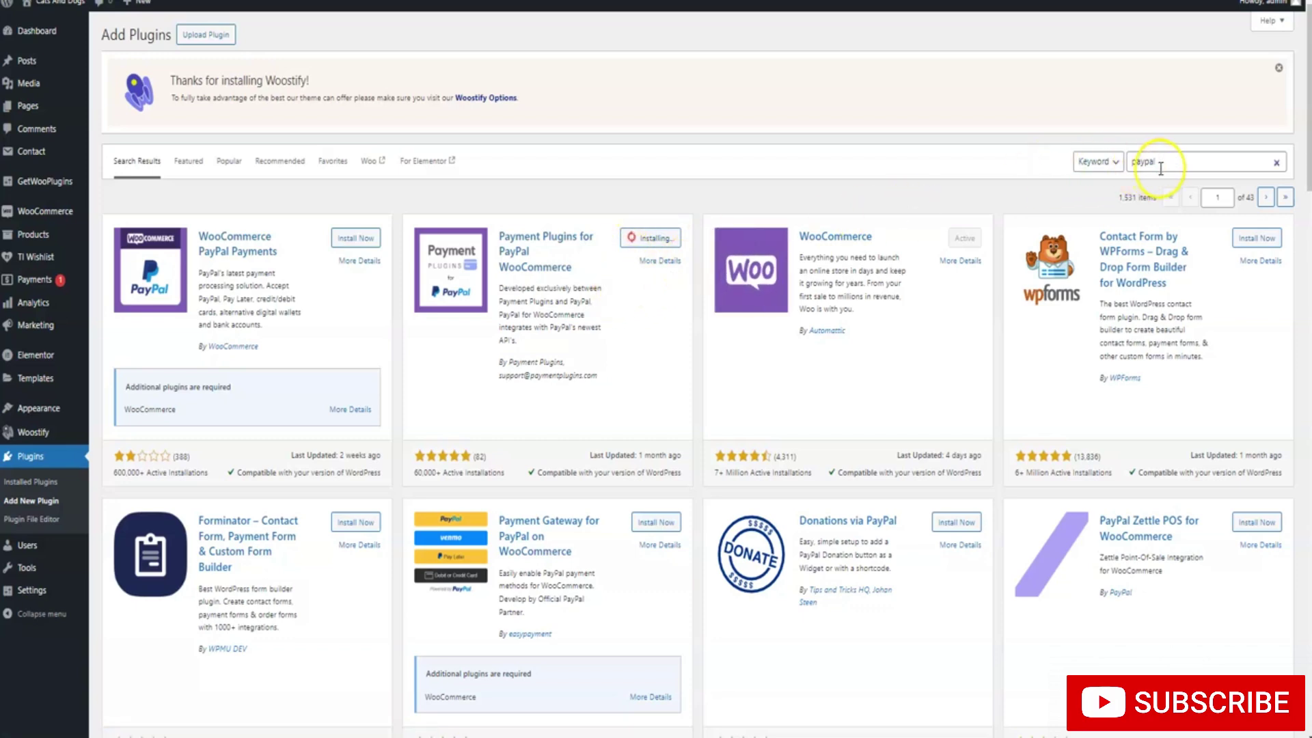
Replace the plugin search term with 'str' to look for Stripe
{"action": "left_click_drag", "start_coordinate": [1160, 167], "coordinate": [1134, 164]}
{"action": "key", "text": "BackSpace"}
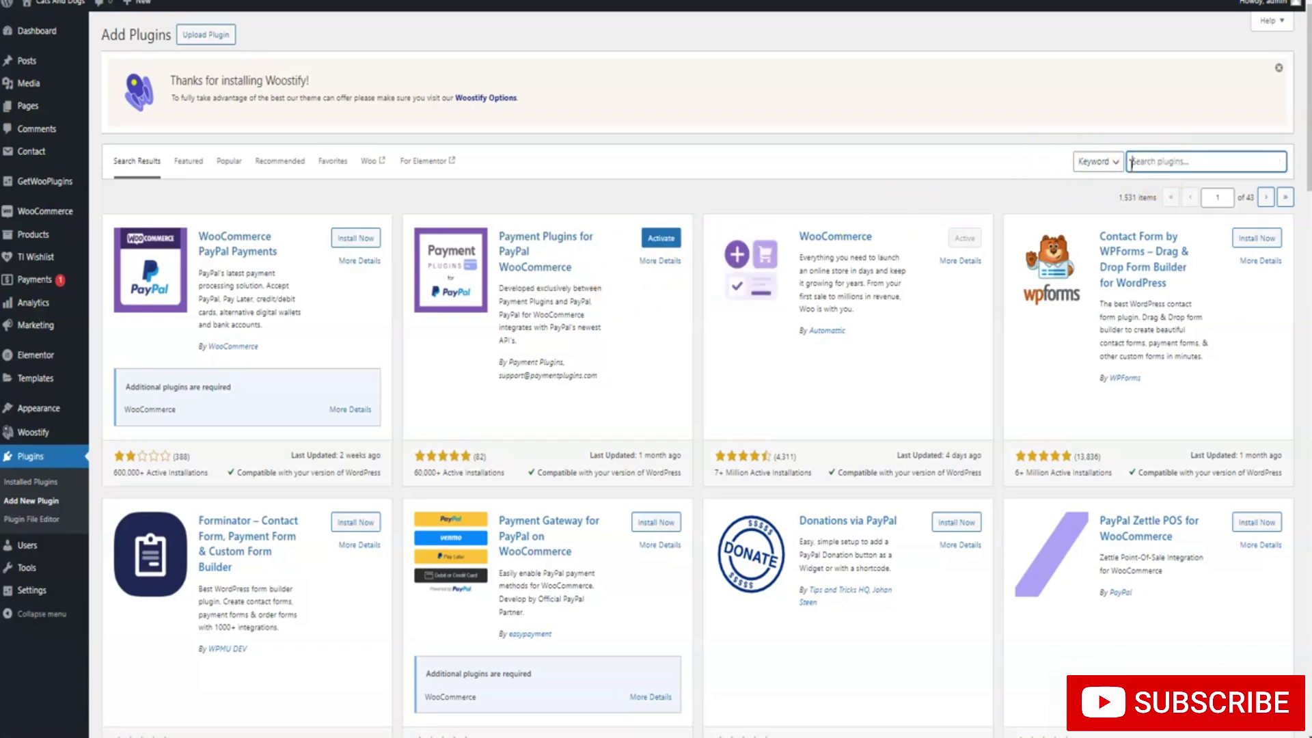
{"action": "type", "text": "s"}
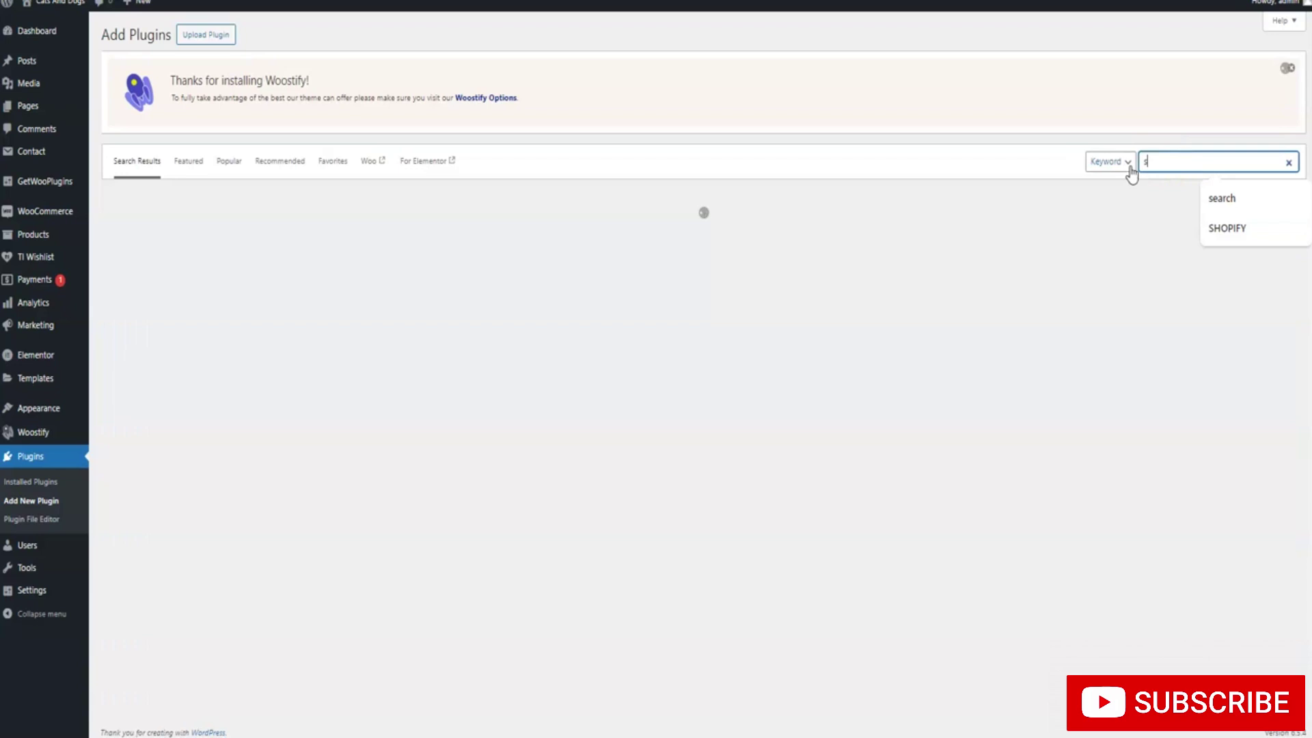
{"action": "type", "text": "tripe"}
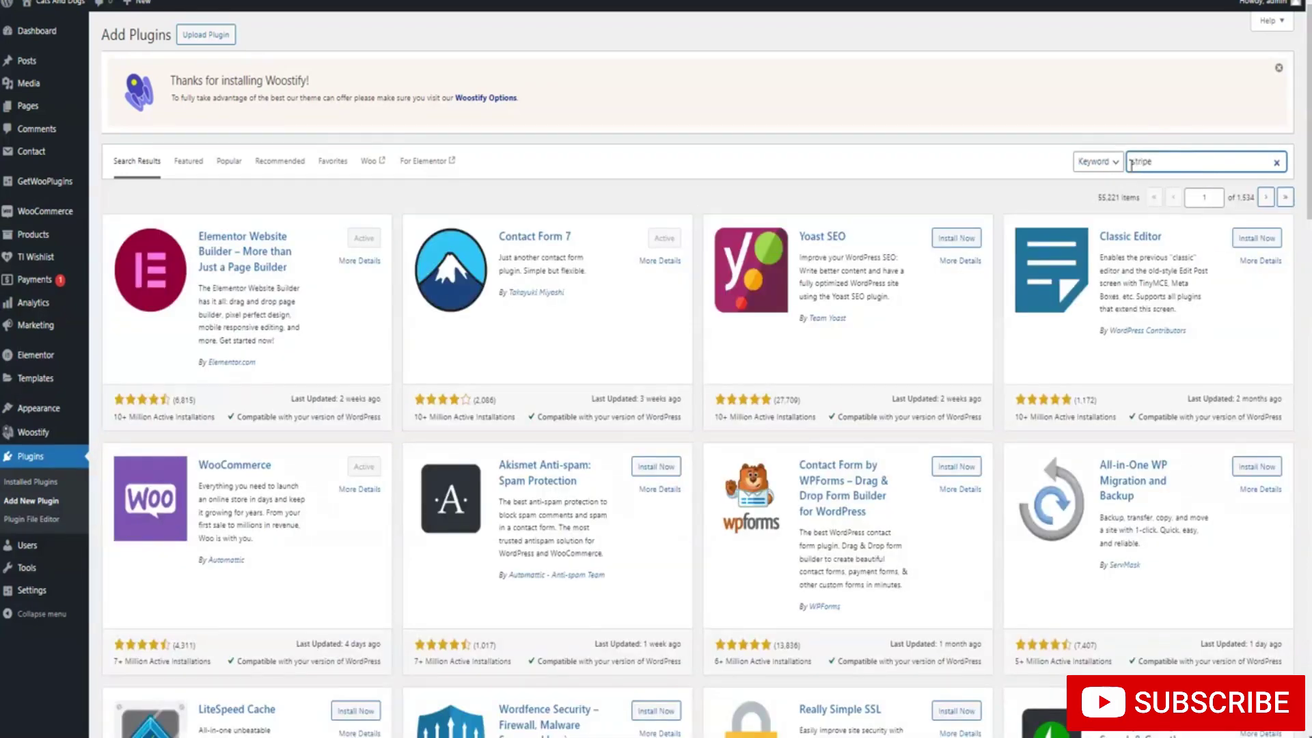
Run the stripe search and install WooCommerce Stripe Payment Gateway
{"action": "left_click", "coordinate": [1161, 160]}
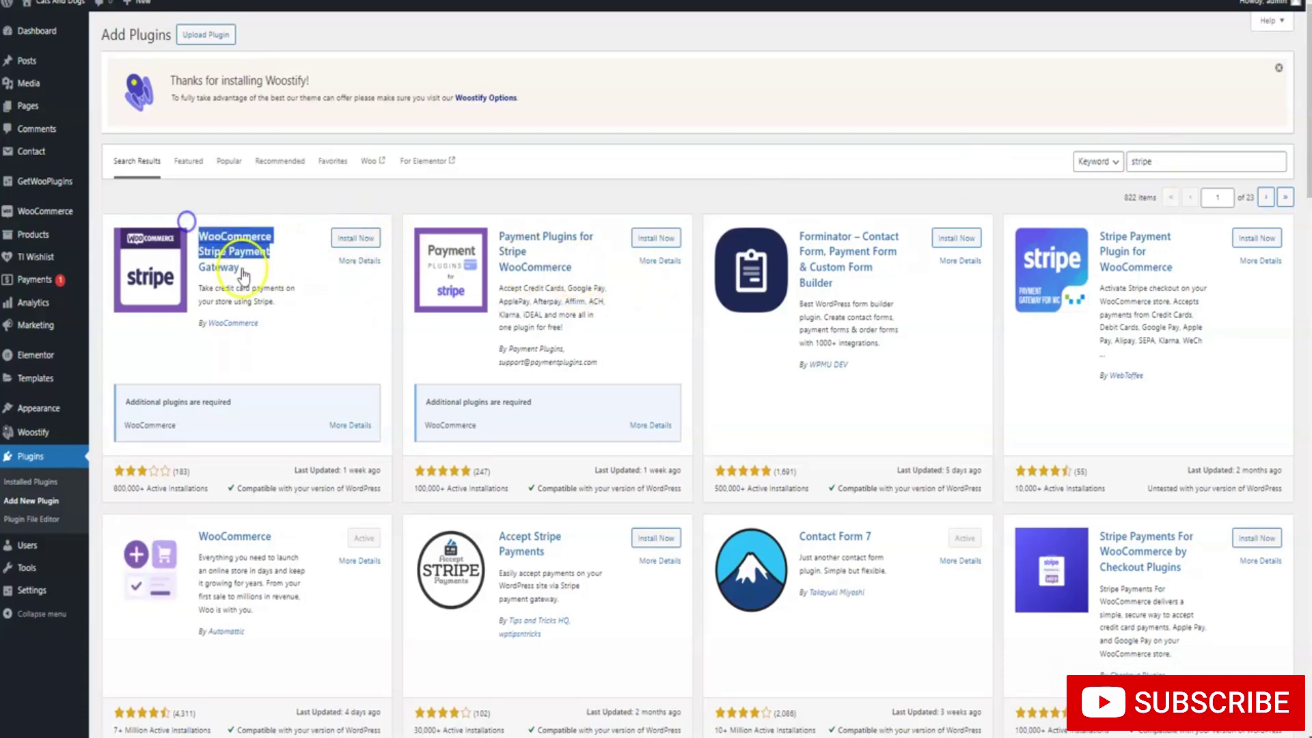
{"action": "left_click_drag", "start_coordinate": [242, 268], "coordinate": [206, 236]}
{"action": "left_click", "coordinate": [335, 287]}
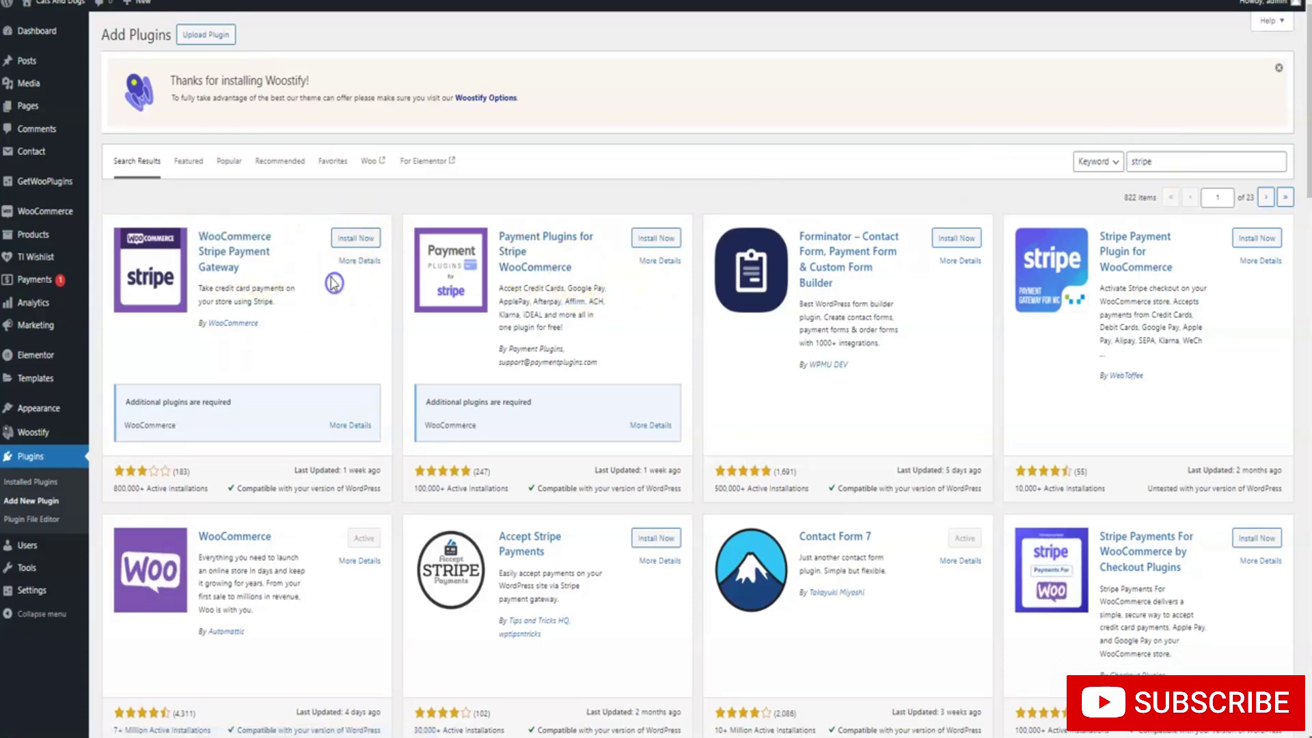
{"action": "left_click", "coordinate": [350, 239]}
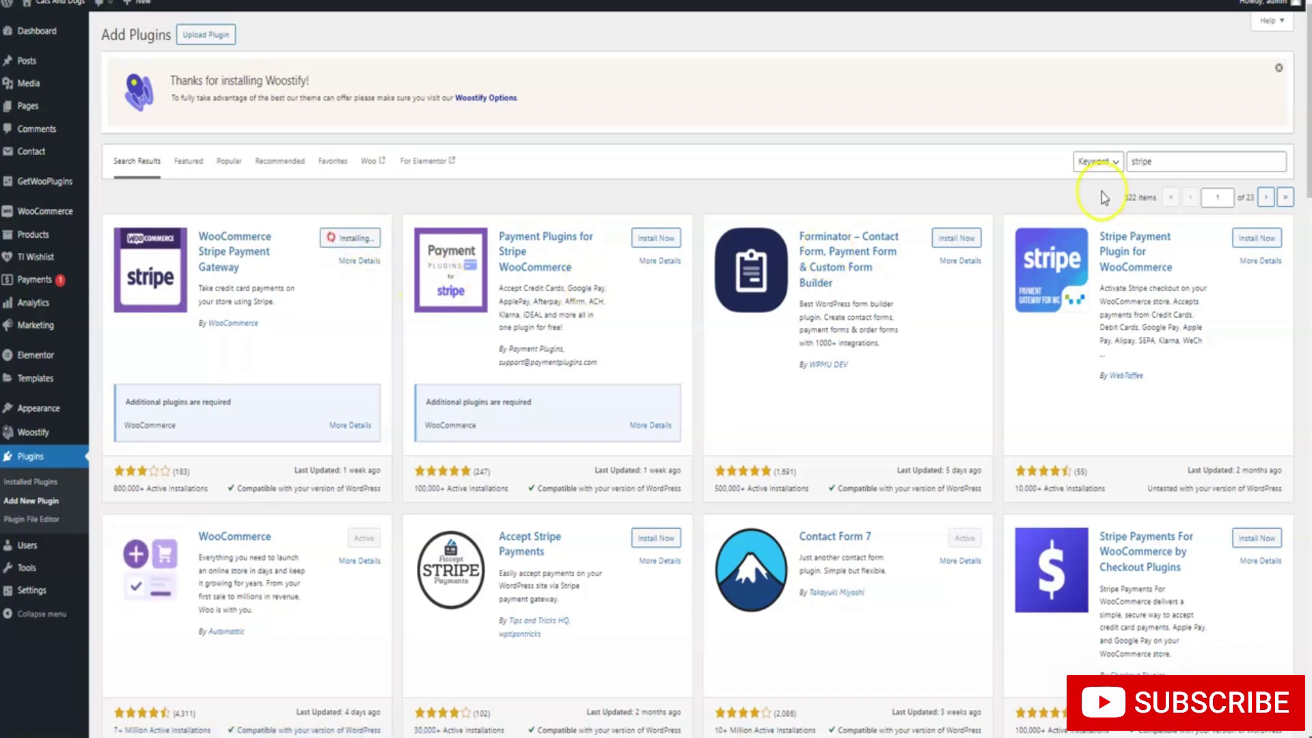
Search 'razorp' and install Razorpay for WooCommerce
{"action": "left_click_drag", "start_coordinate": [1169, 162], "coordinate": [1104, 166]}
{"action": "type", "text": "razorpay"}
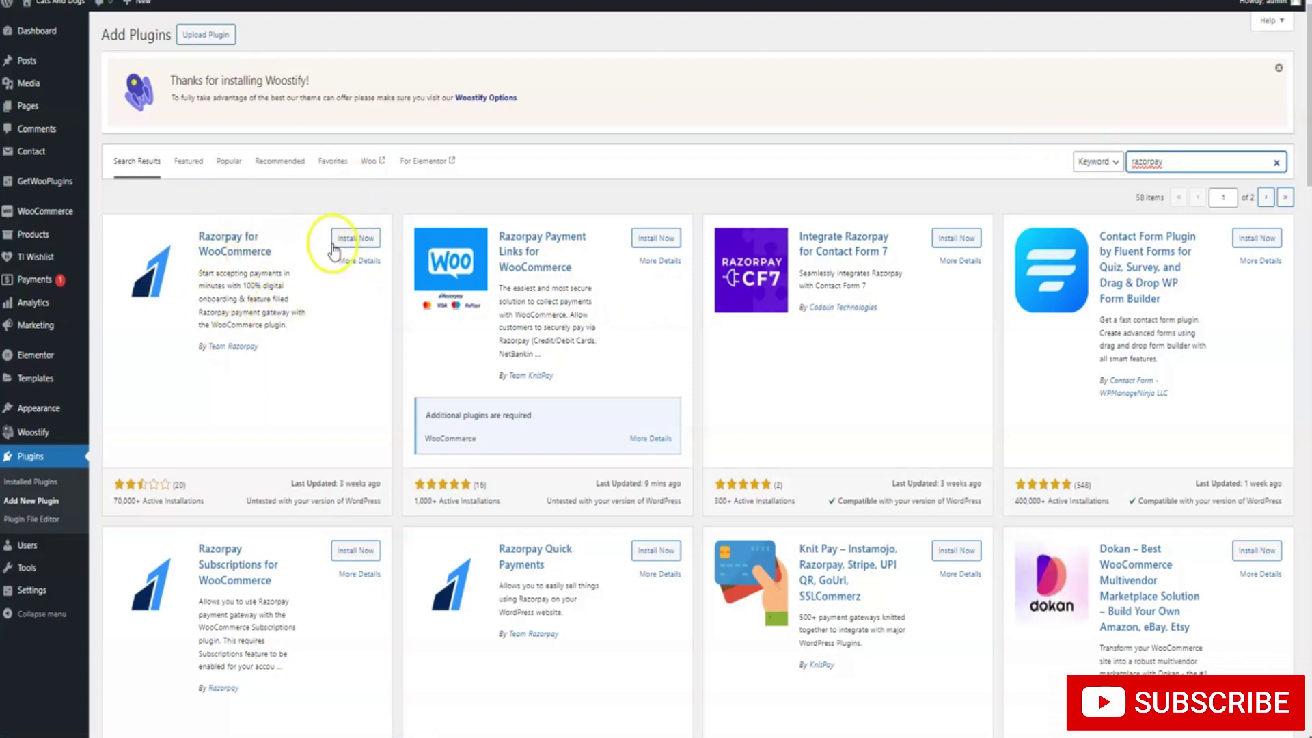
{"action": "left_click", "coordinate": [358, 239]}
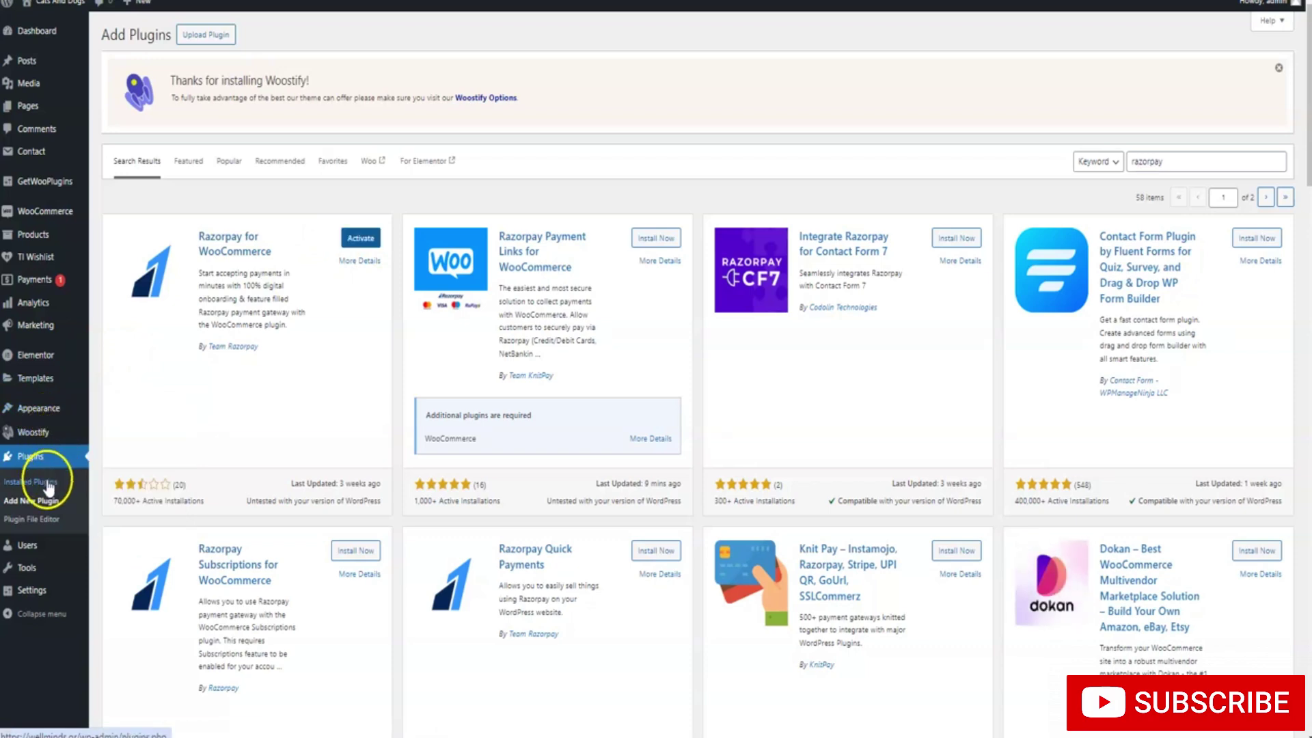
In Installed Plugins, bulk-activate the Razorpay, PayPal and Stripe plugins, confirming Leave
{"action": "left_click", "coordinate": [46, 482]}
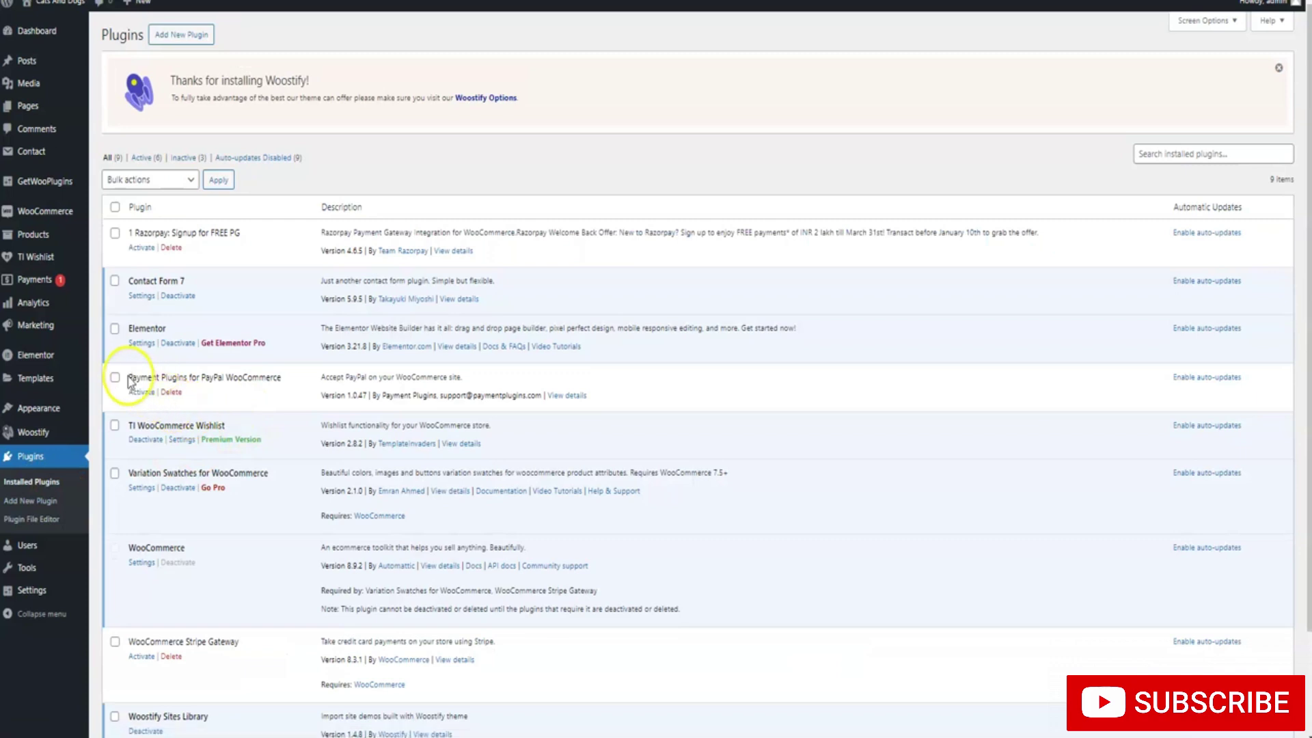
{"action": "left_click", "coordinate": [115, 378]}
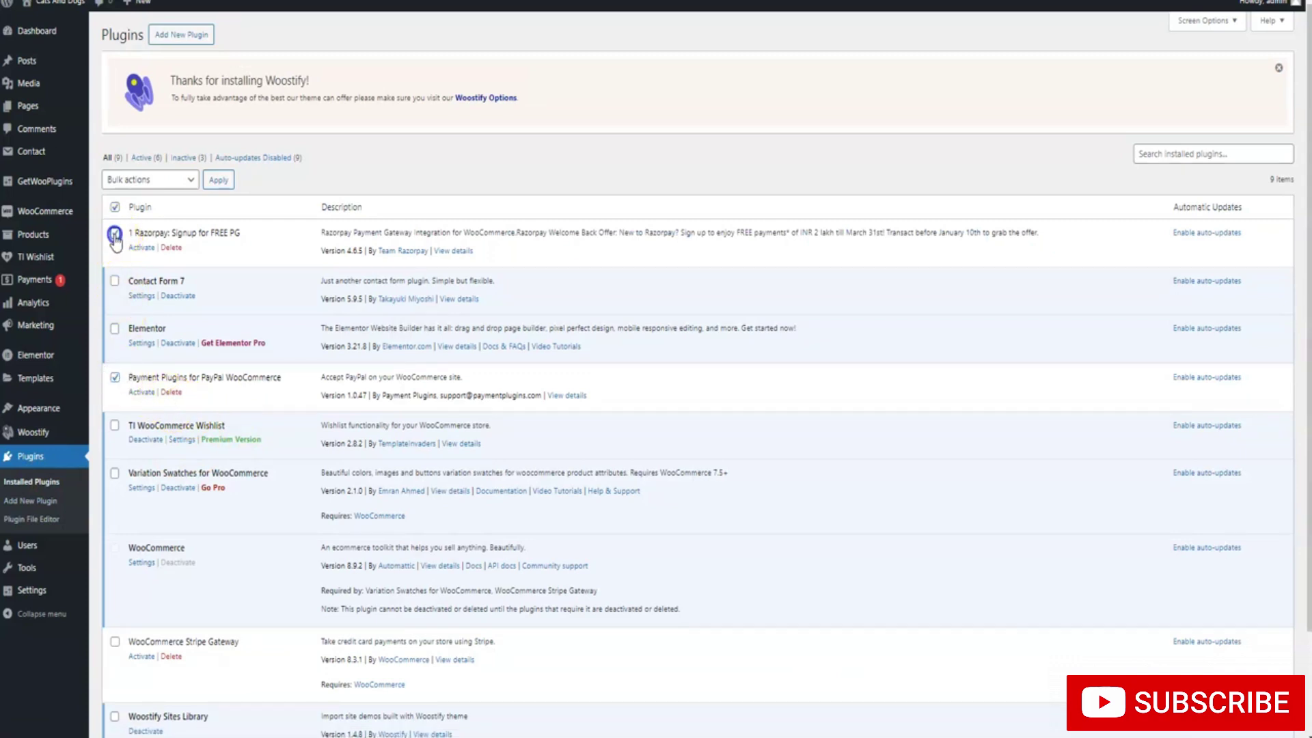
{"action": "left_click", "coordinate": [115, 642]}
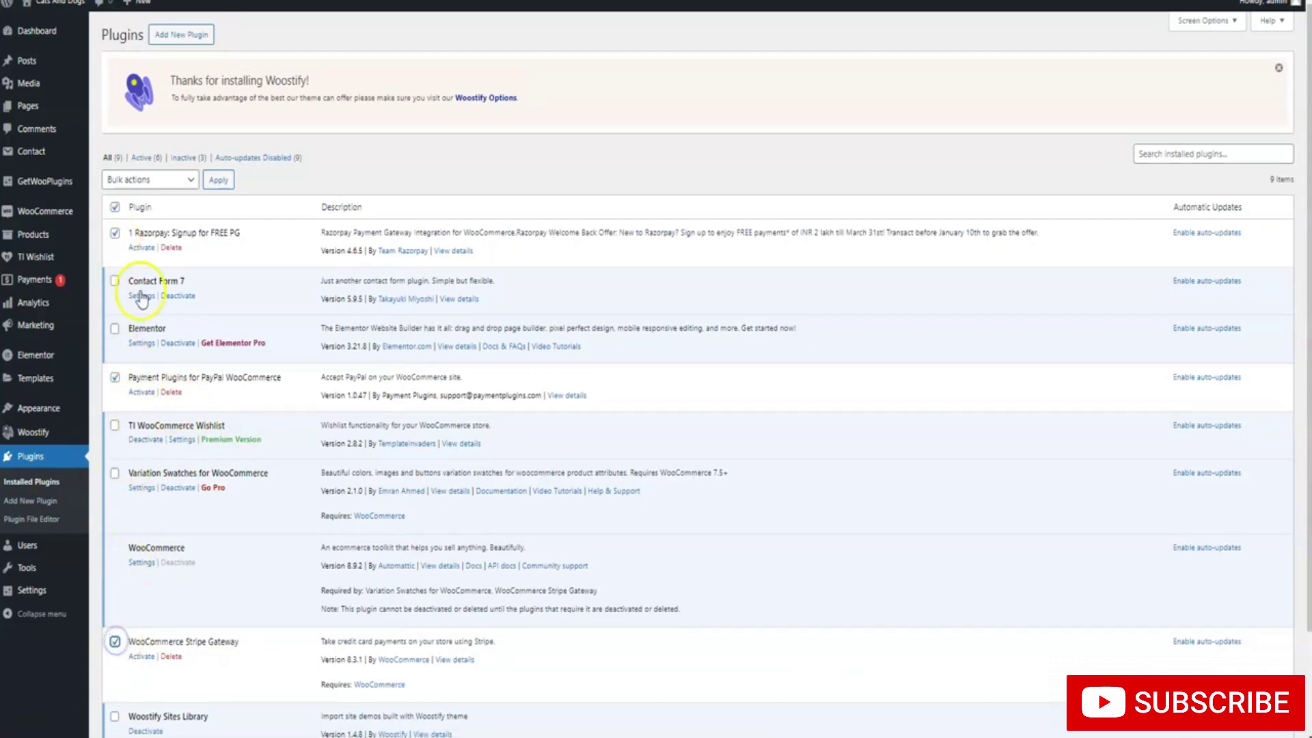
{"action": "left_click", "coordinate": [156, 179]}
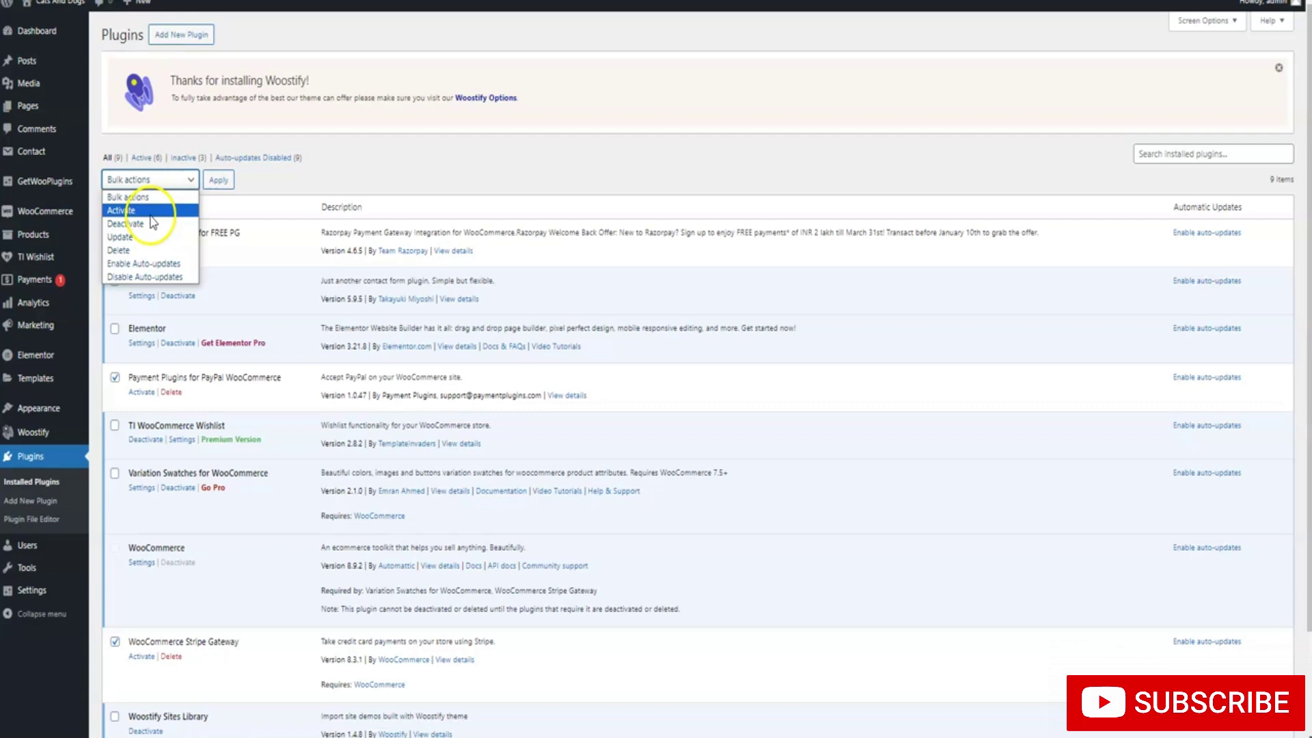
{"action": "left_click", "coordinate": [147, 211]}
{"action": "left_click", "coordinate": [212, 181]}
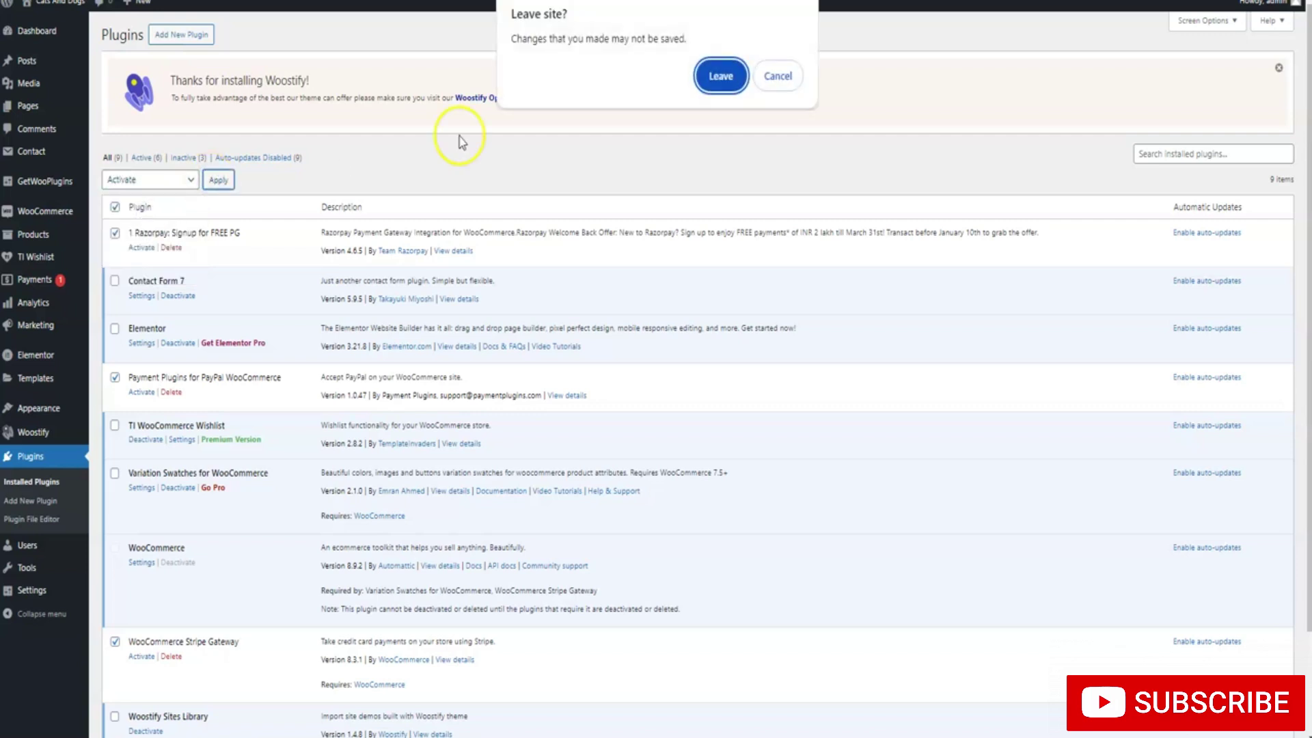
{"action": "left_click", "coordinate": [706, 77]}
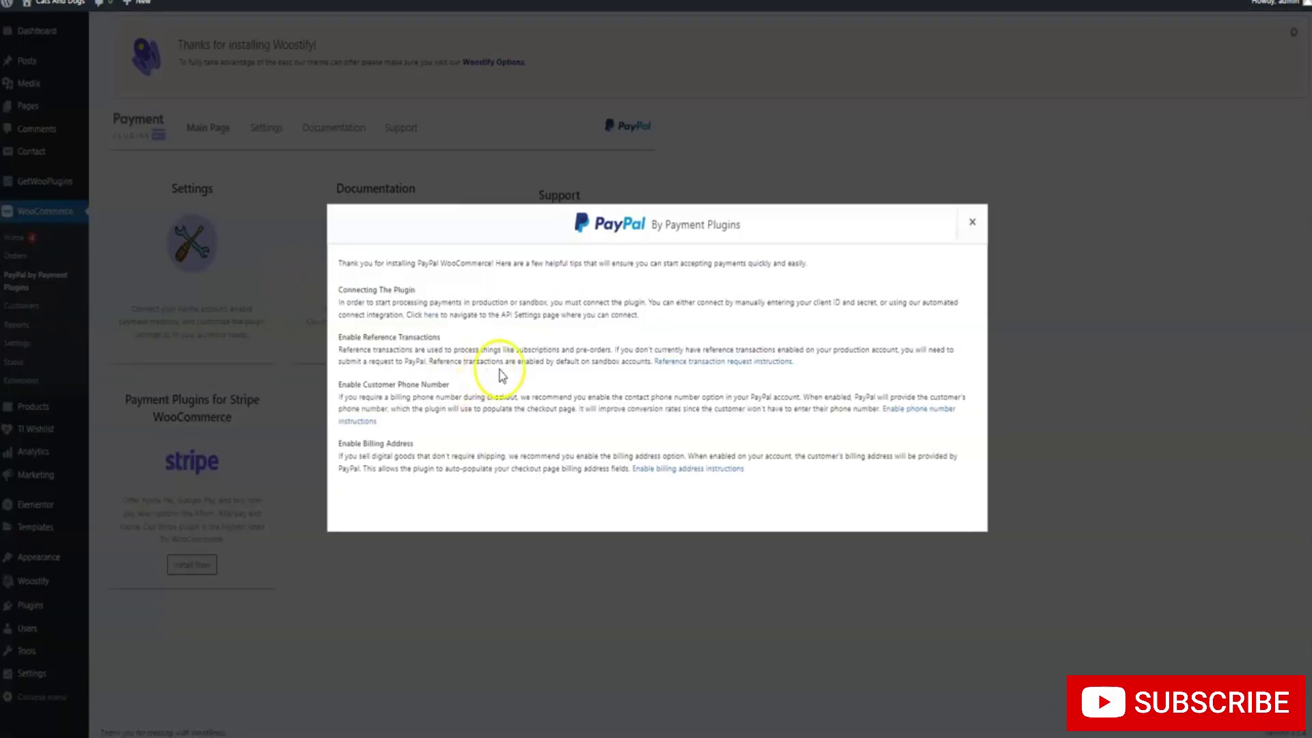
Close the PayPal setup tips and go to WooCommerce > Settings
{"action": "left_click", "coordinate": [968, 225]}
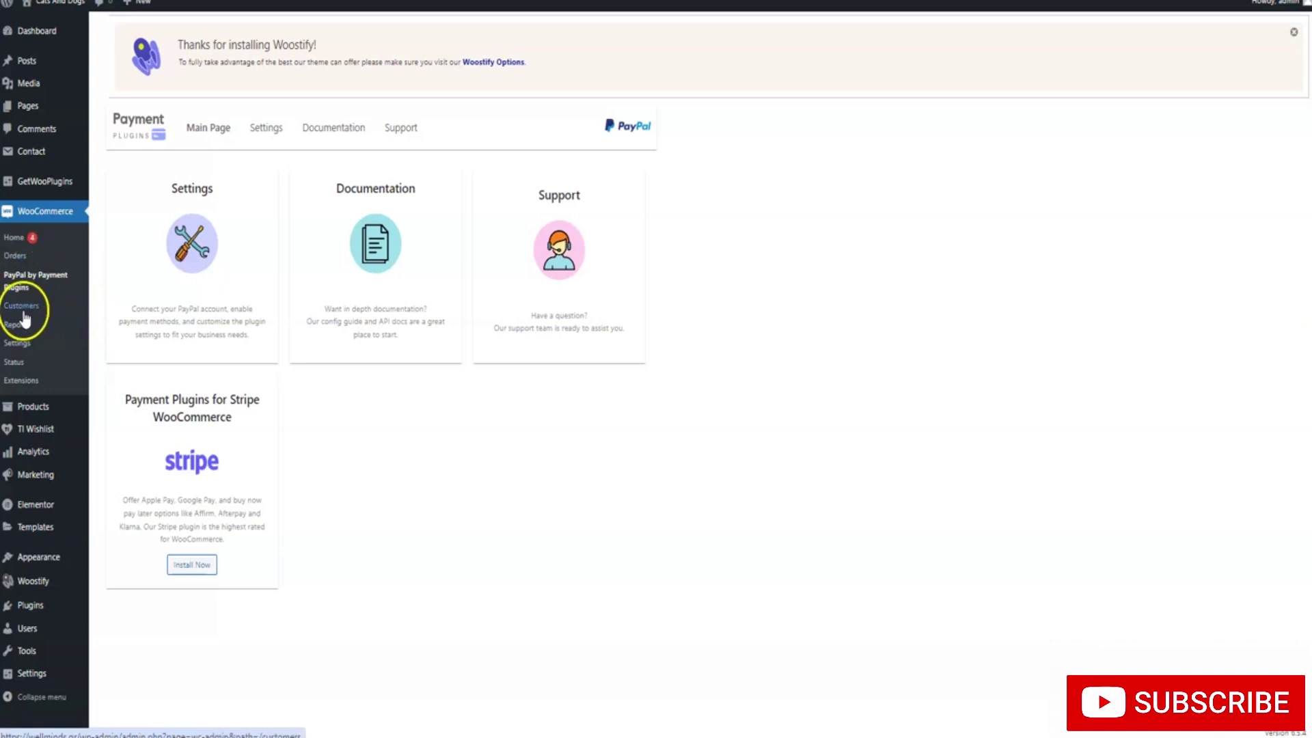
{"action": "left_click", "coordinate": [22, 348]}
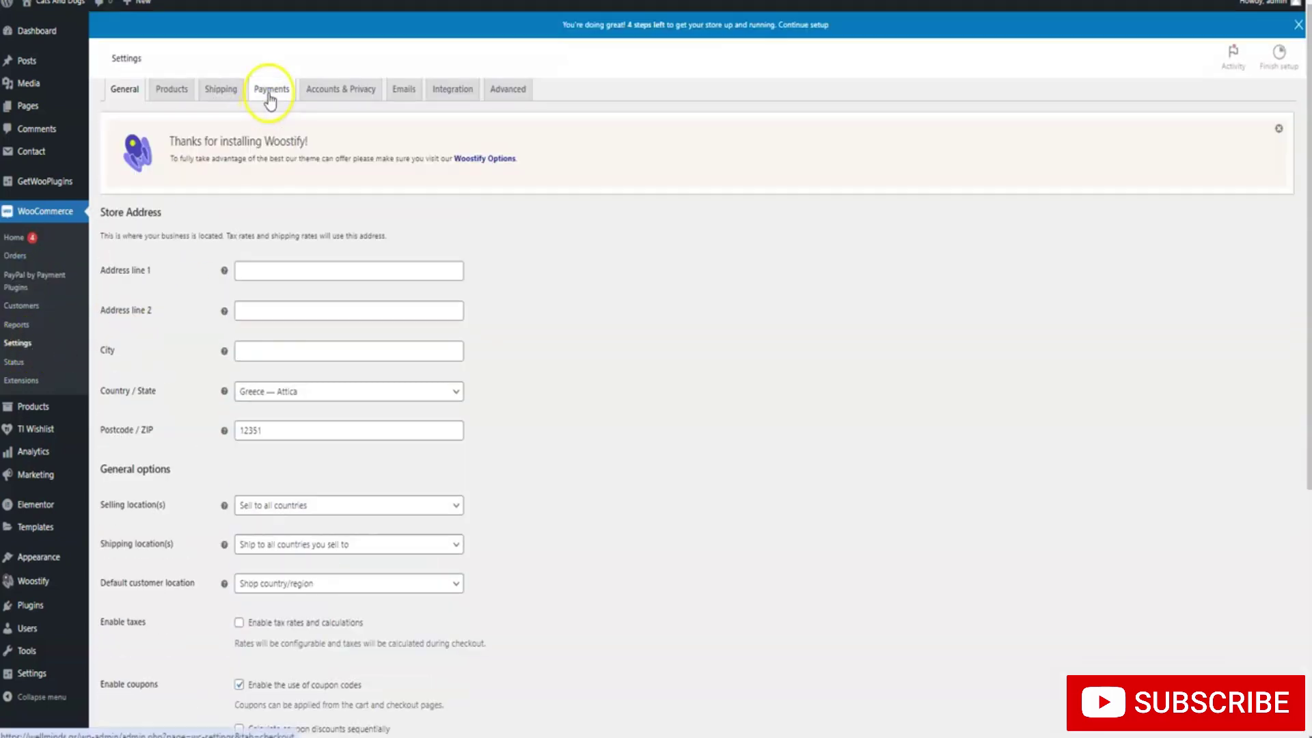
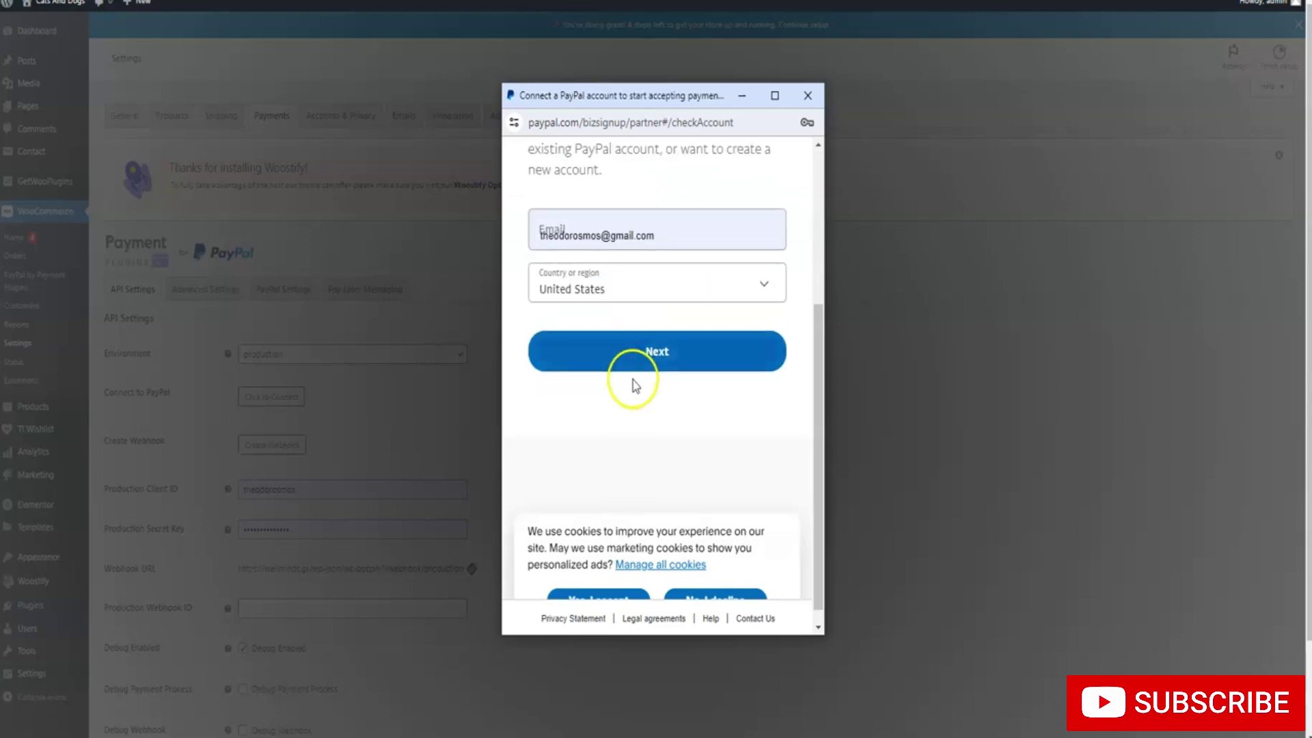
Continue with the entered e-mail and log in to the existing PayPal account
{"action": "left_click", "coordinate": [648, 354]}
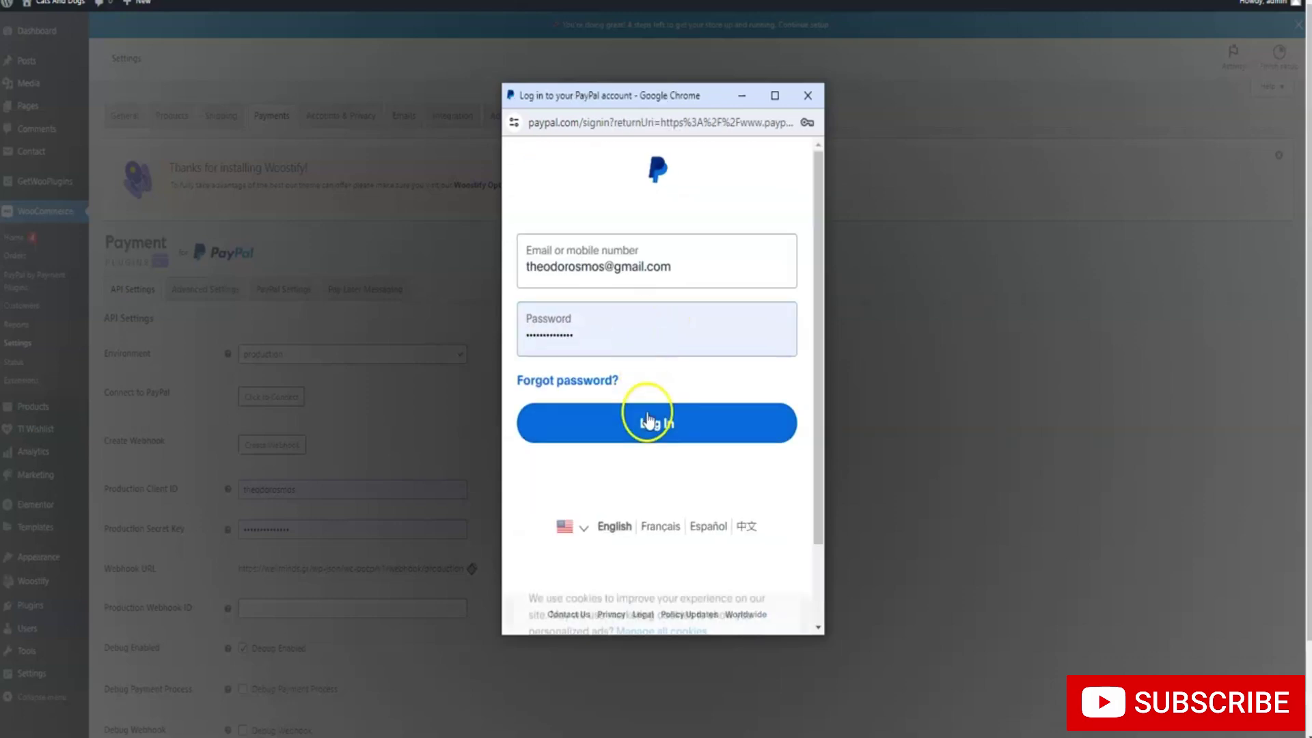
{"action": "left_click", "coordinate": [645, 418]}
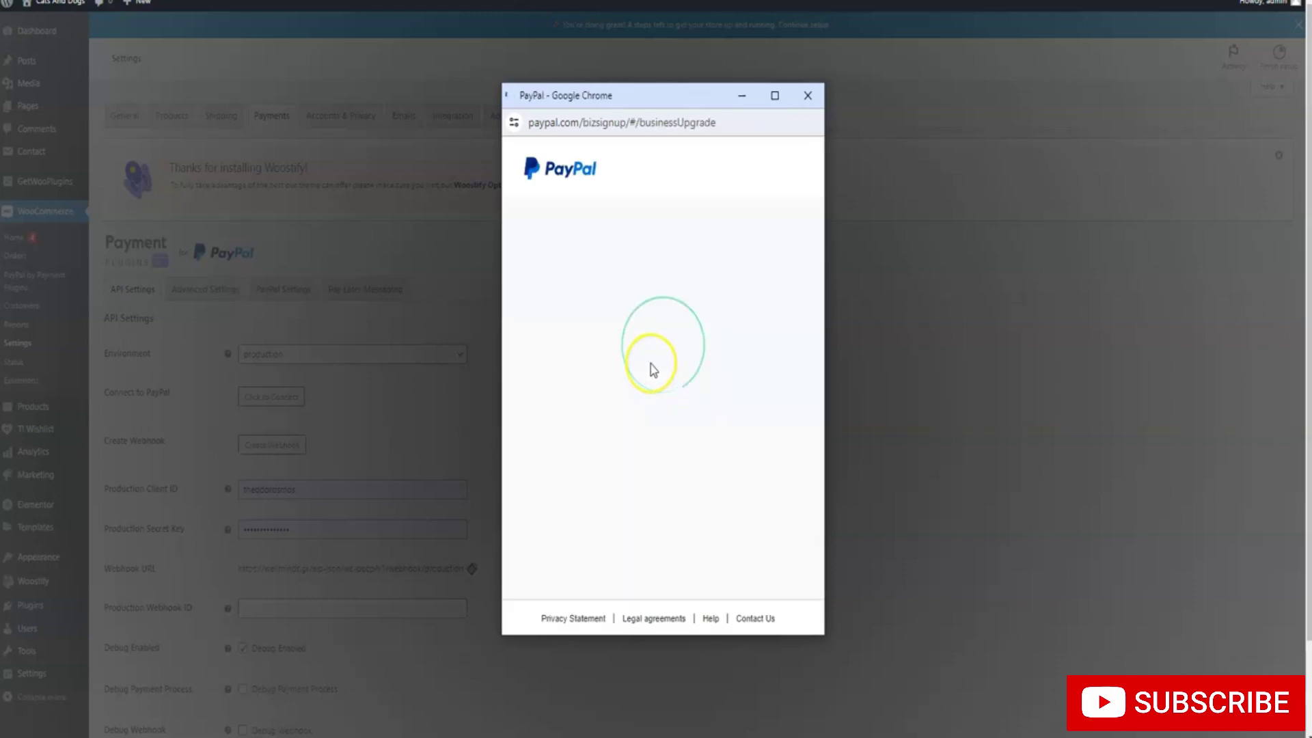
{"action": "scroll", "coordinate": [595, 383], "scroll_direction": "down", "scroll_amount": 3}
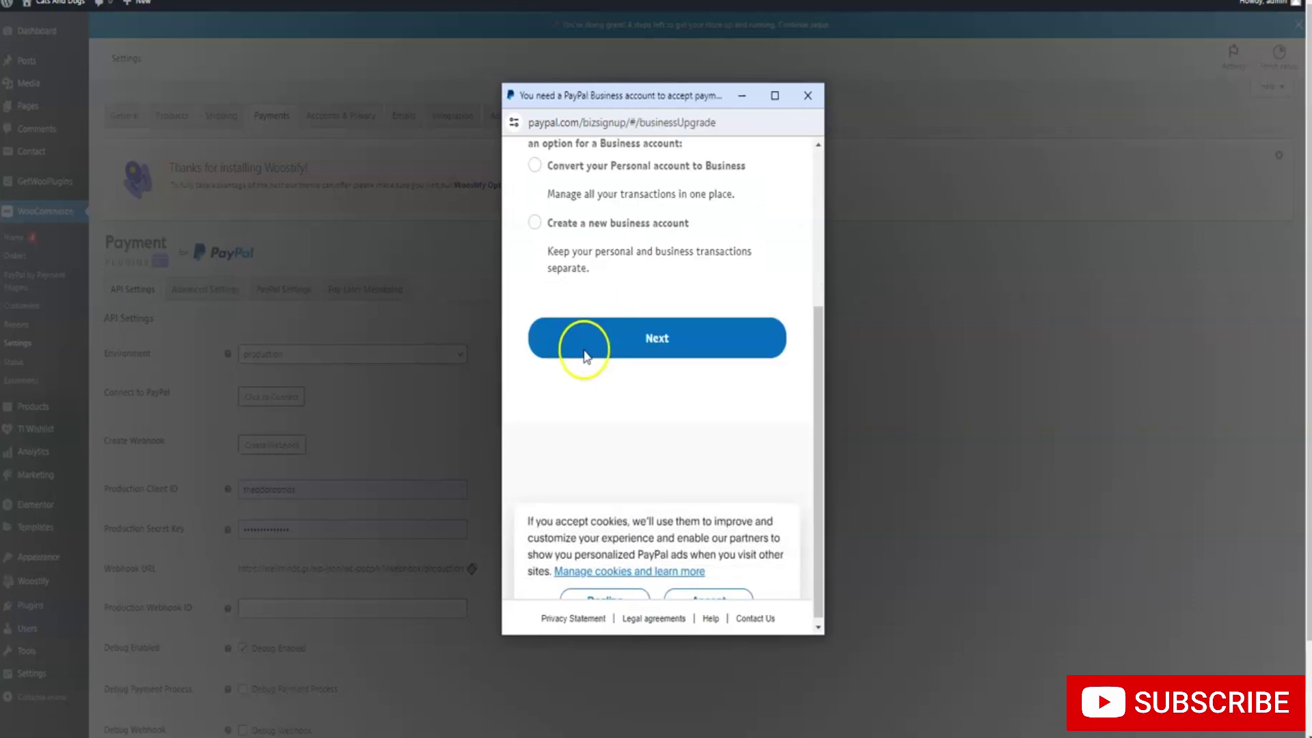
{"action": "scroll", "coordinate": [585, 352], "scroll_direction": "up", "scroll_amount": 1}
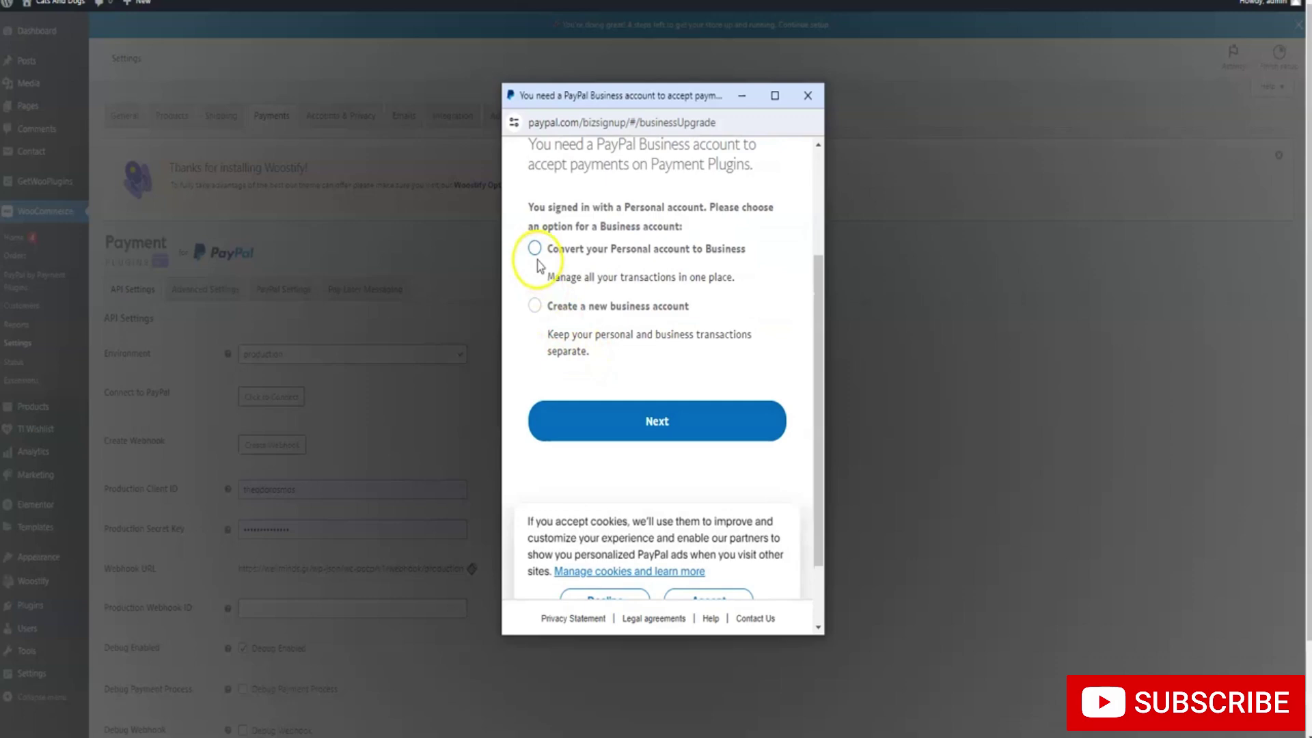
{"action": "scroll", "coordinate": [540, 306], "scroll_direction": "up", "scroll_amount": 2}
{"action": "scroll", "coordinate": [536, 307], "scroll_direction": "down", "scroll_amount": 2}
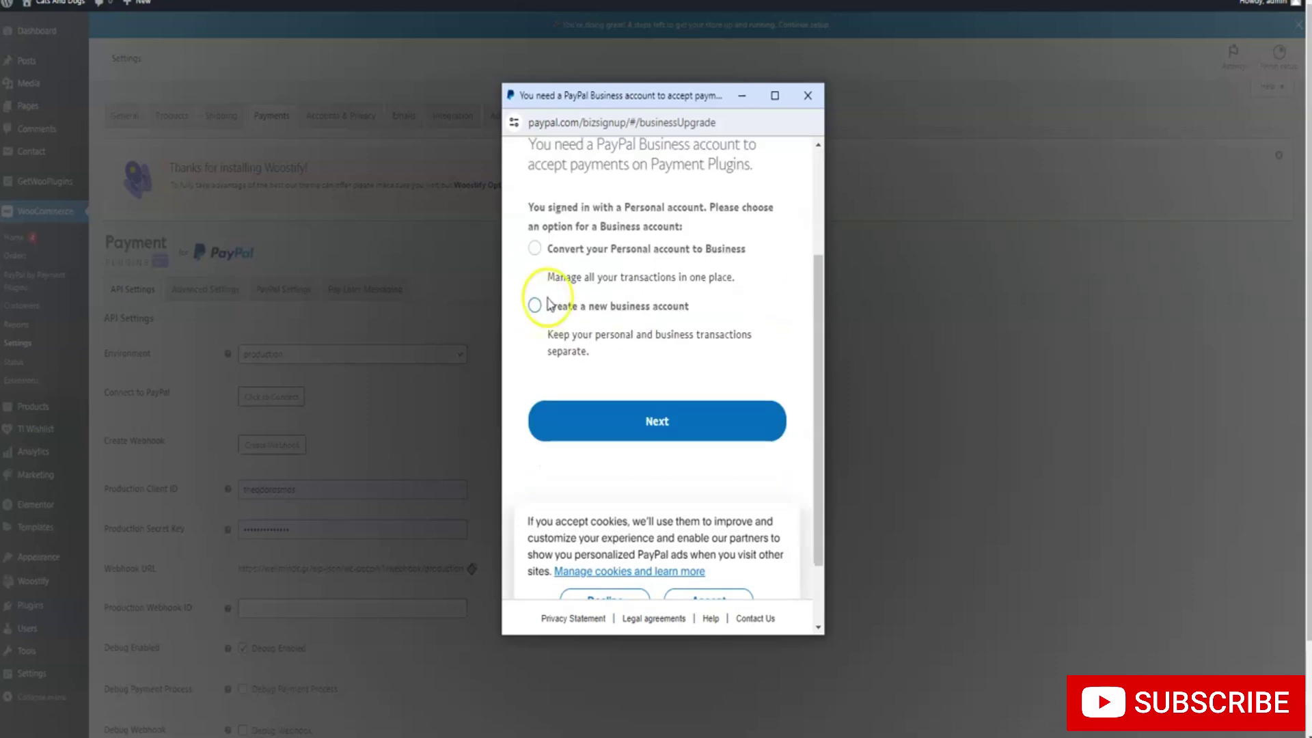
Look over the Business account upgrade options, then close the PayPal popup
{"action": "scroll", "coordinate": [543, 256], "scroll_direction": "down", "scroll_amount": 3}
{"action": "scroll", "coordinate": [550, 300], "scroll_direction": "up", "scroll_amount": 5}
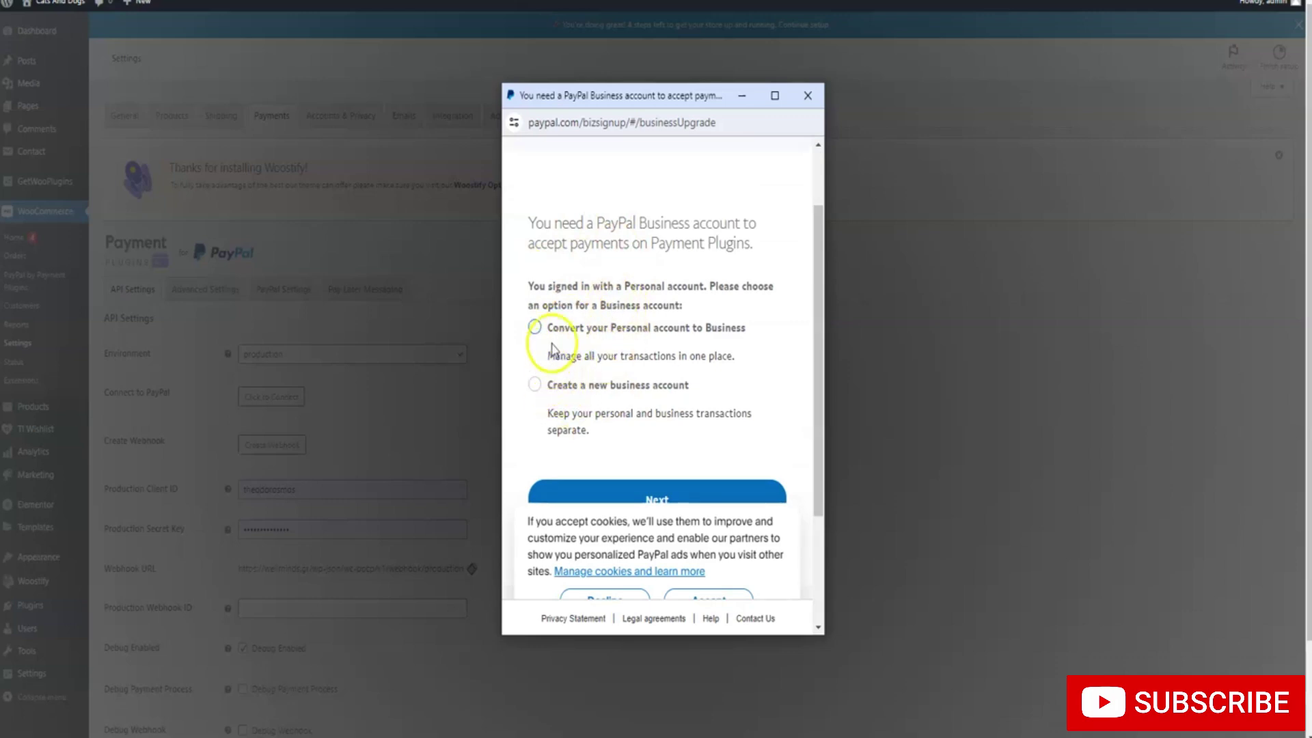
{"action": "scroll", "coordinate": [554, 348], "scroll_direction": "down", "scroll_amount": 3}
{"action": "scroll", "coordinate": [606, 292], "scroll_direction": "up", "scroll_amount": 3}
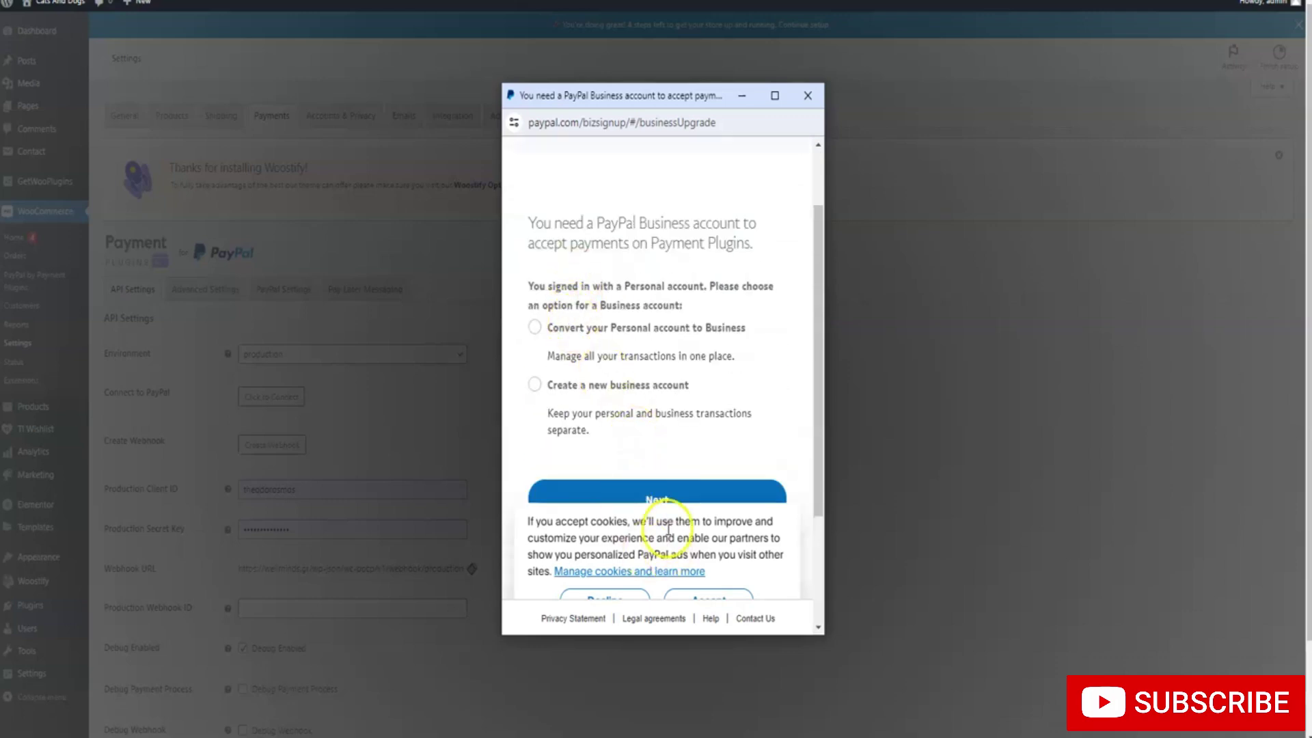
{"action": "scroll", "coordinate": [586, 433], "scroll_direction": "down", "scroll_amount": 3}
{"action": "scroll", "coordinate": [580, 424], "scroll_direction": "up", "scroll_amount": 3}
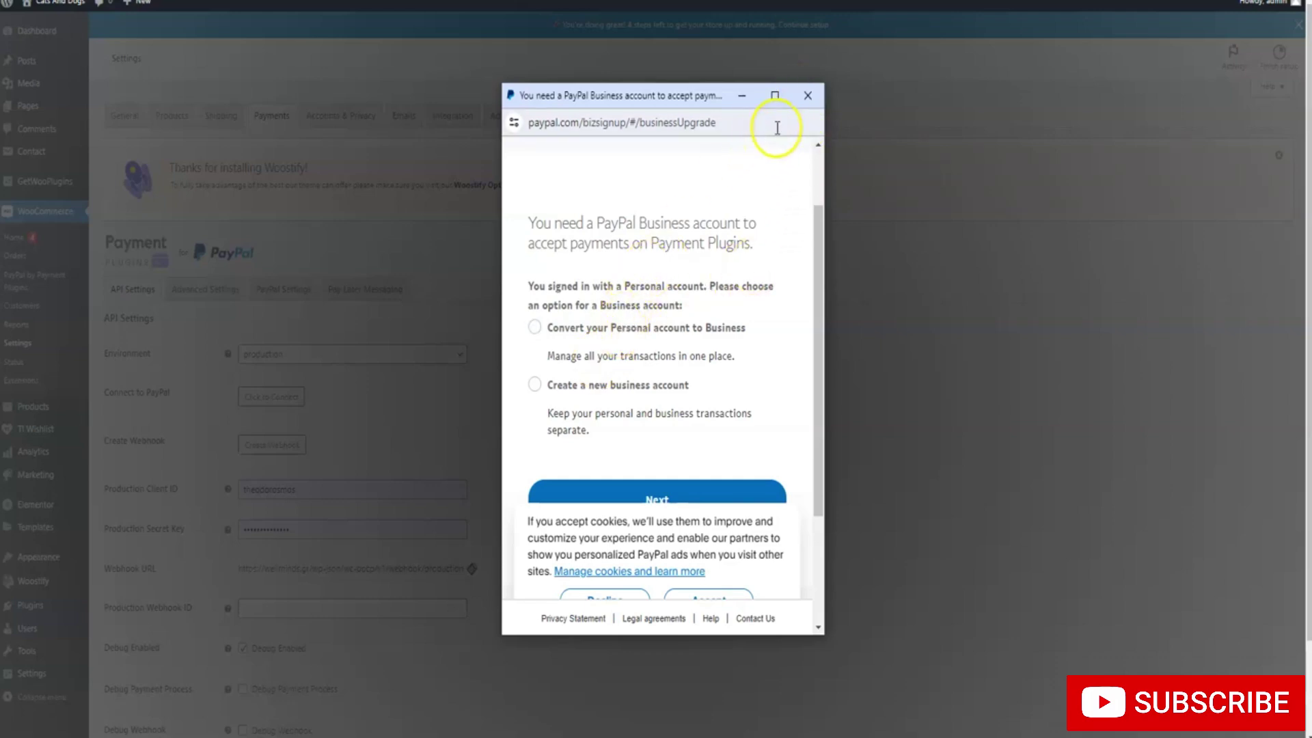
{"action": "left_click", "coordinate": [811, 97]}
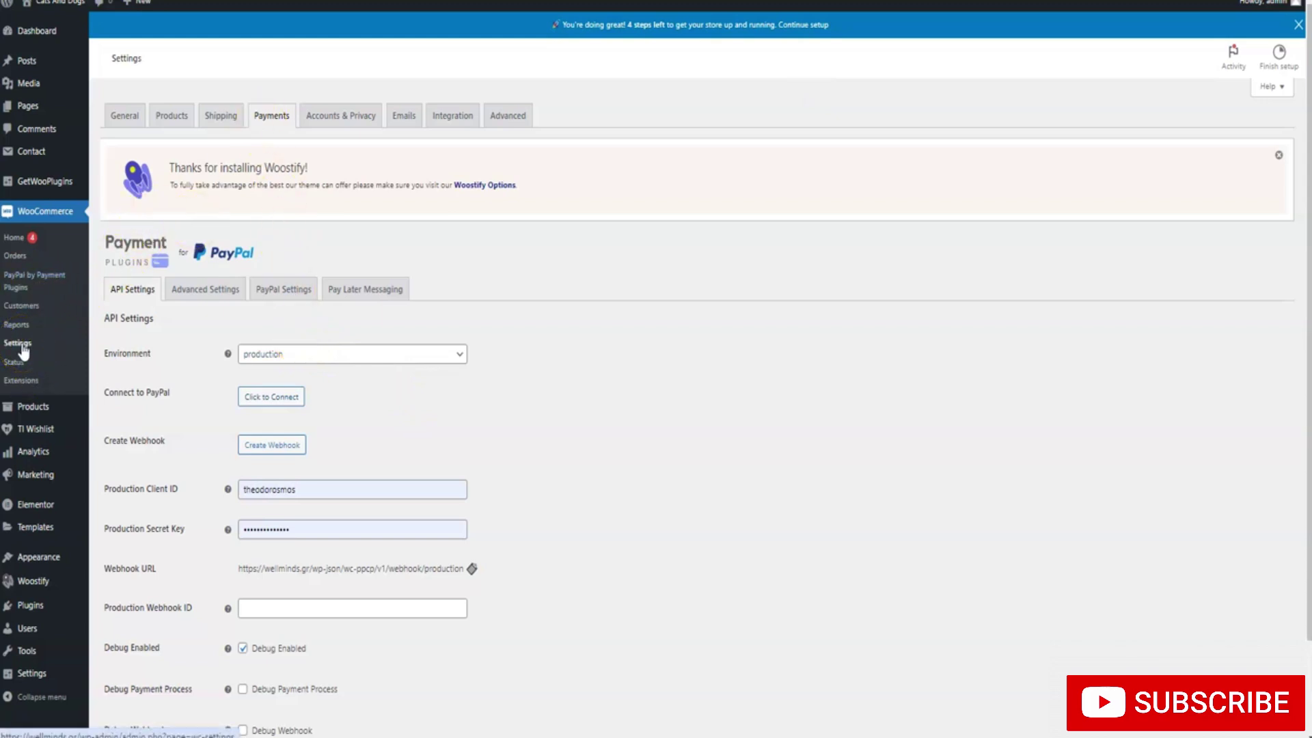
Leave for WooCommerce Settings, go to Payments and start Stripe's Finish set up
{"action": "left_click", "coordinate": [22, 348]}
{"action": "left_click", "coordinate": [719, 74]}
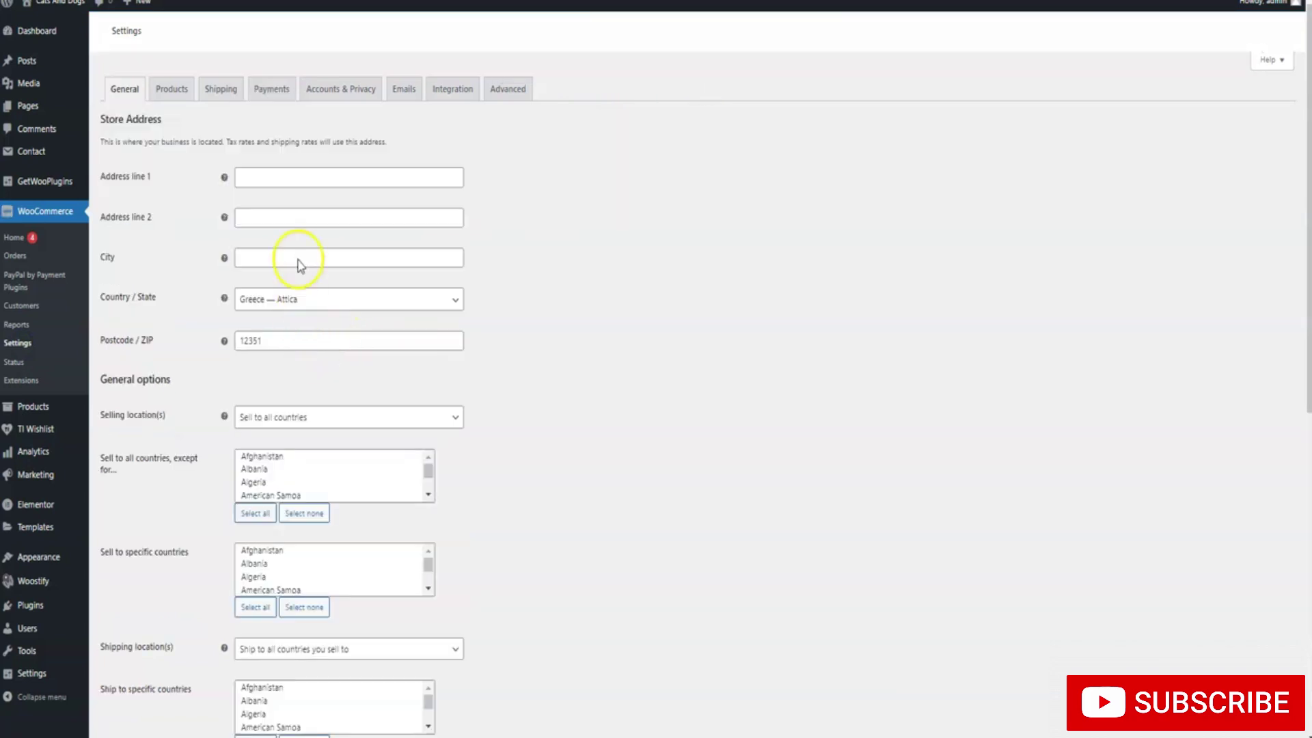
{"action": "left_click", "coordinate": [284, 92]}
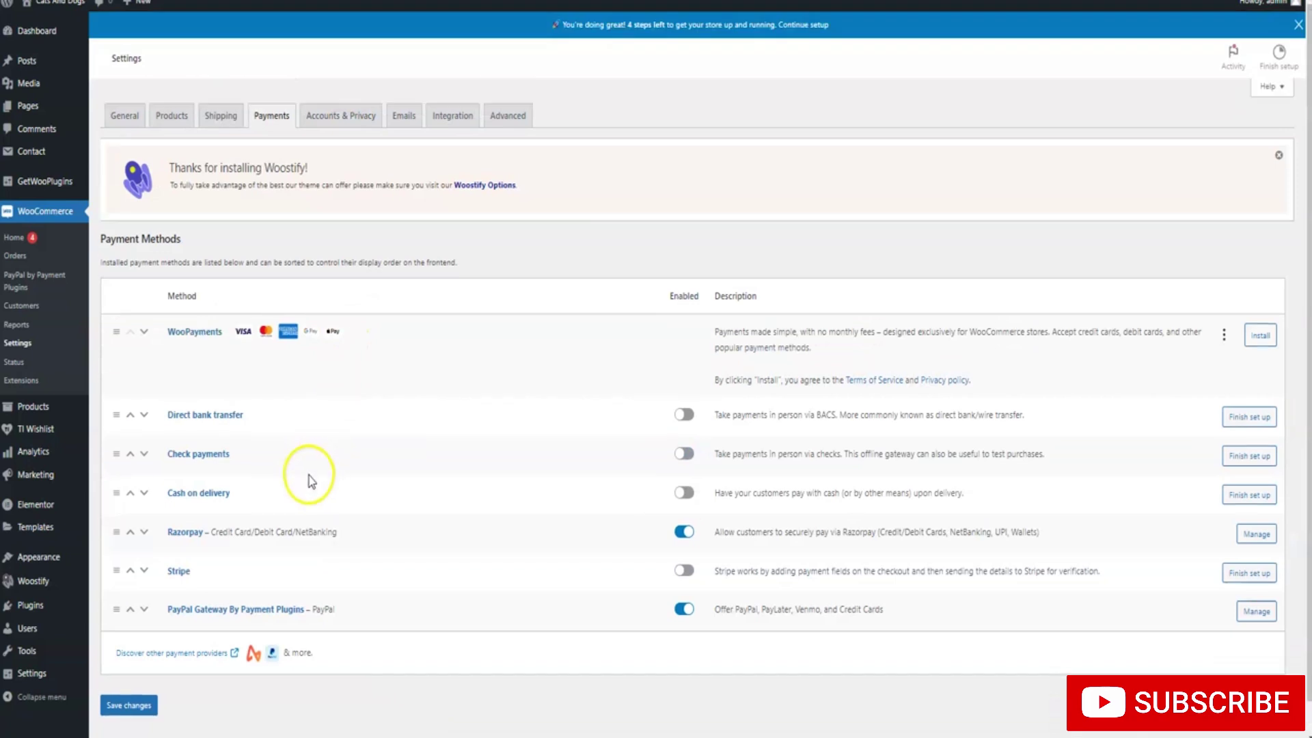
{"action": "left_click", "coordinate": [681, 571]}
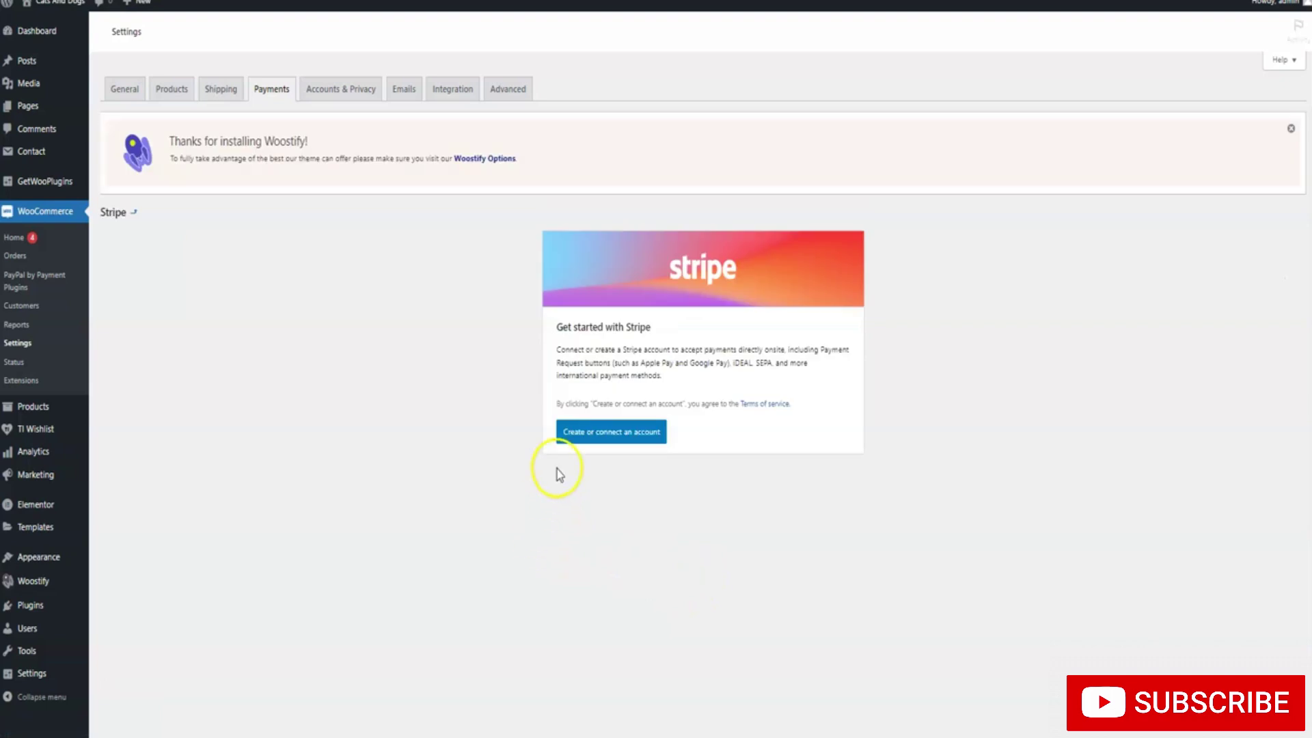
Choose 'Create or connect an account' on the Stripe card to begin Stripe onboarding
{"action": "left_click", "coordinate": [597, 470]}
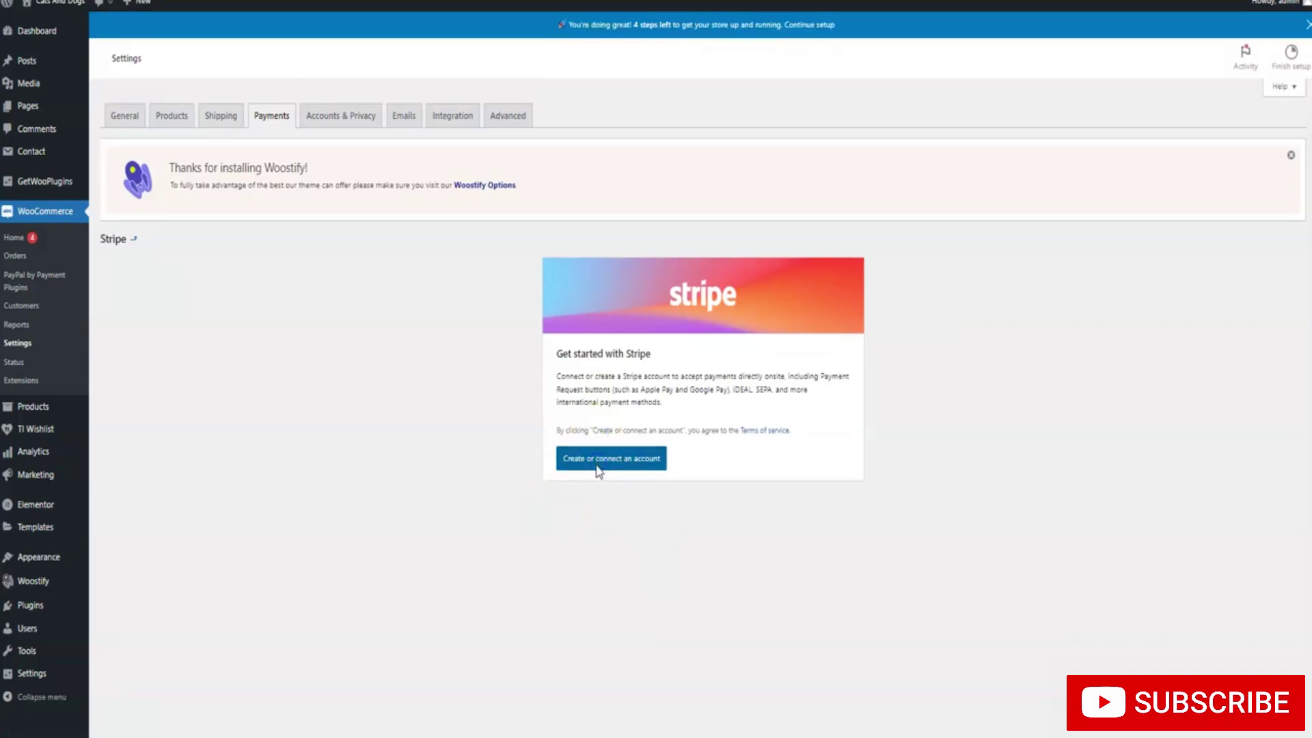
{"action": "left_click", "coordinate": [558, 469]}
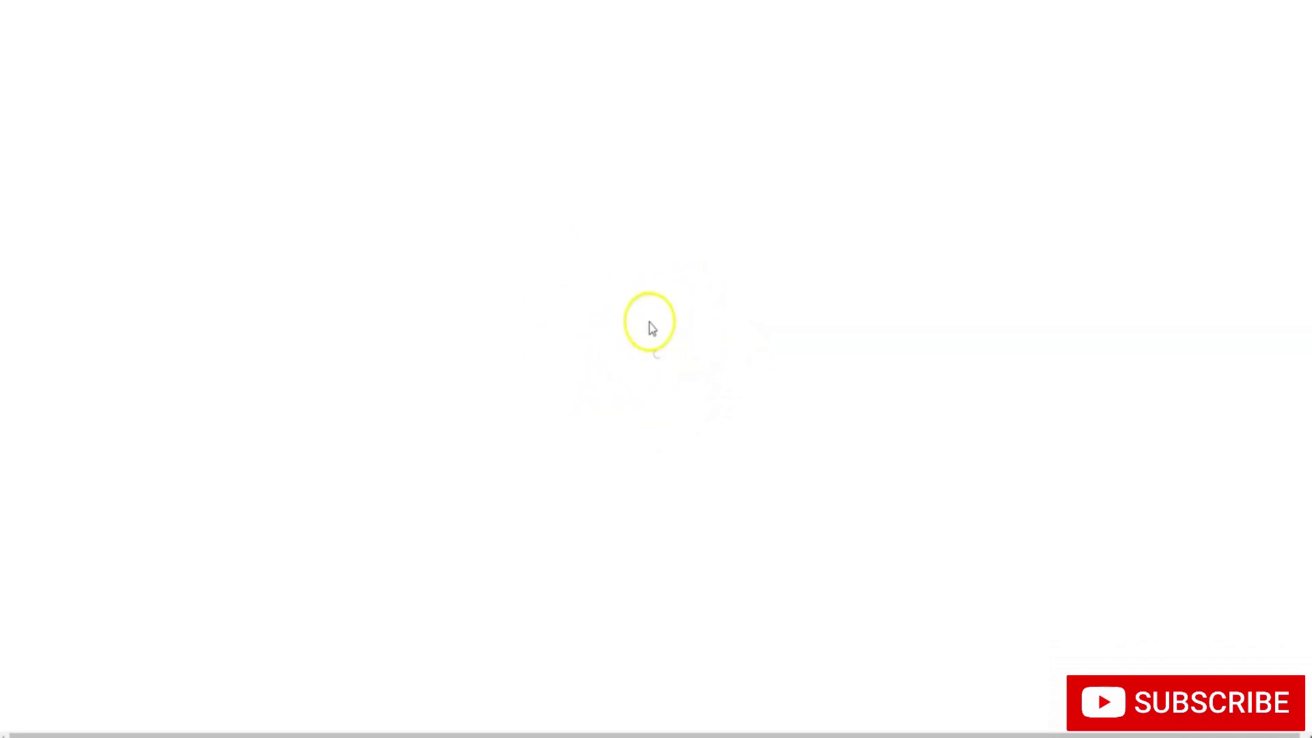
Try signing in to Stripe with the first e-mail address and its password
{"action": "left_click", "coordinate": [571, 285]}
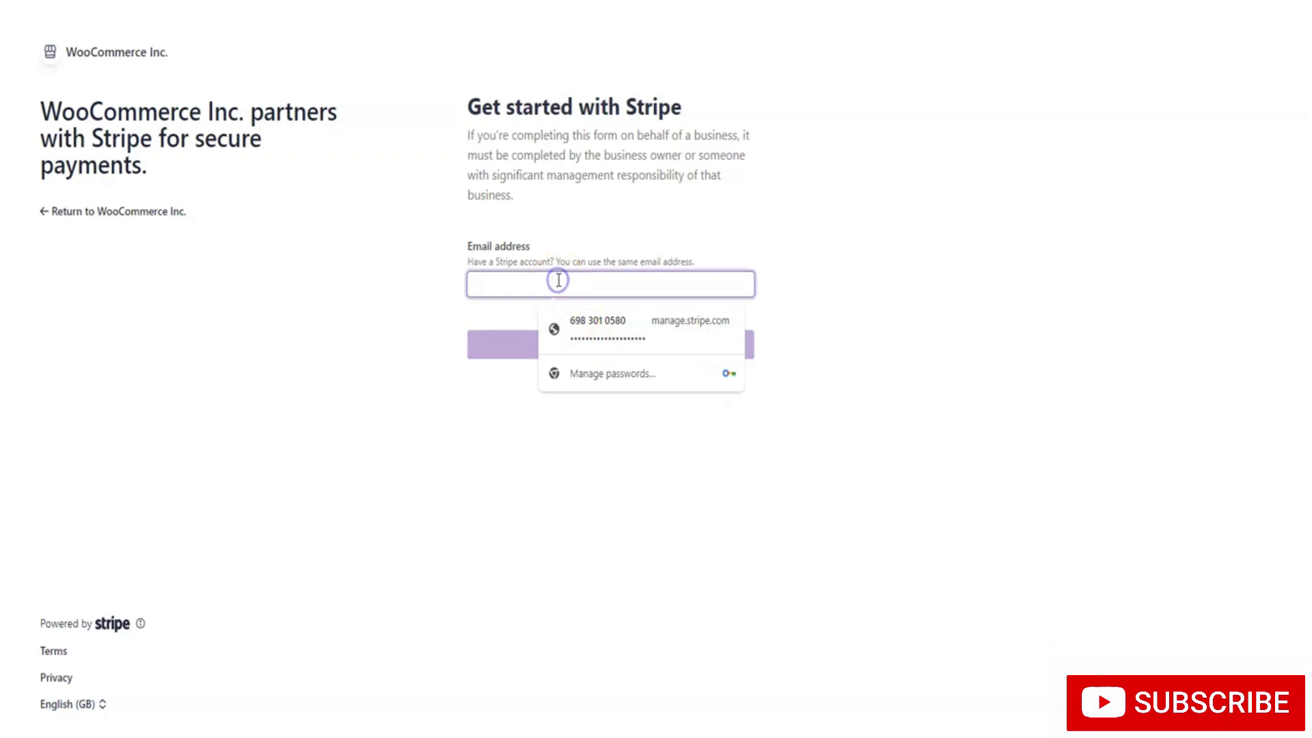
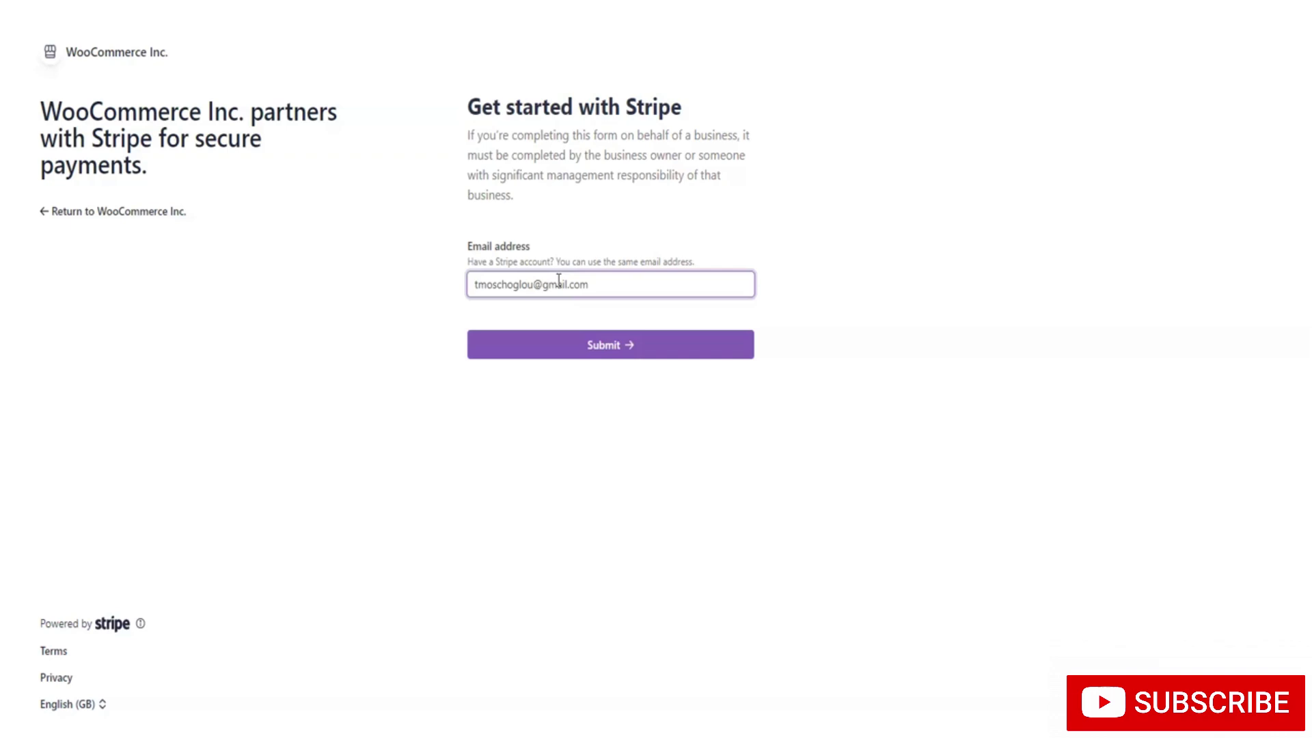
{"action": "key", "text": "Return"}
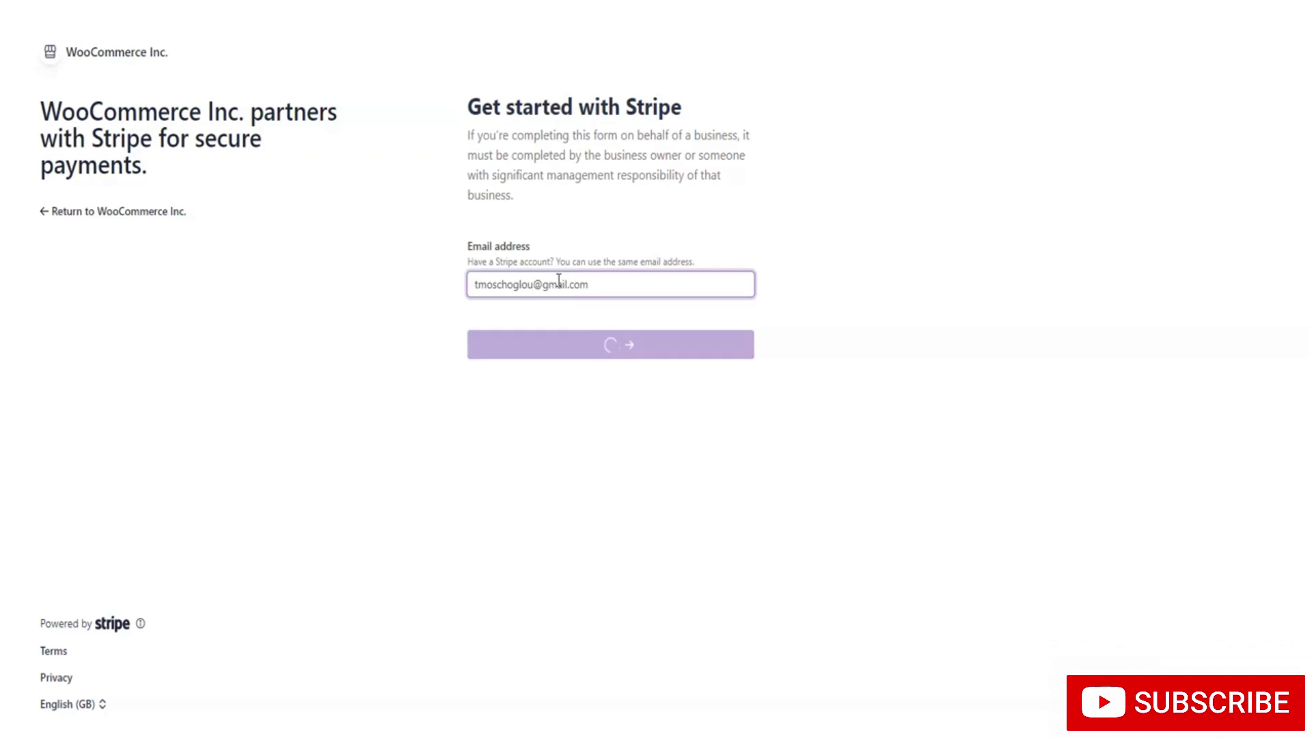
{"action": "left_click", "coordinate": [485, 252]}
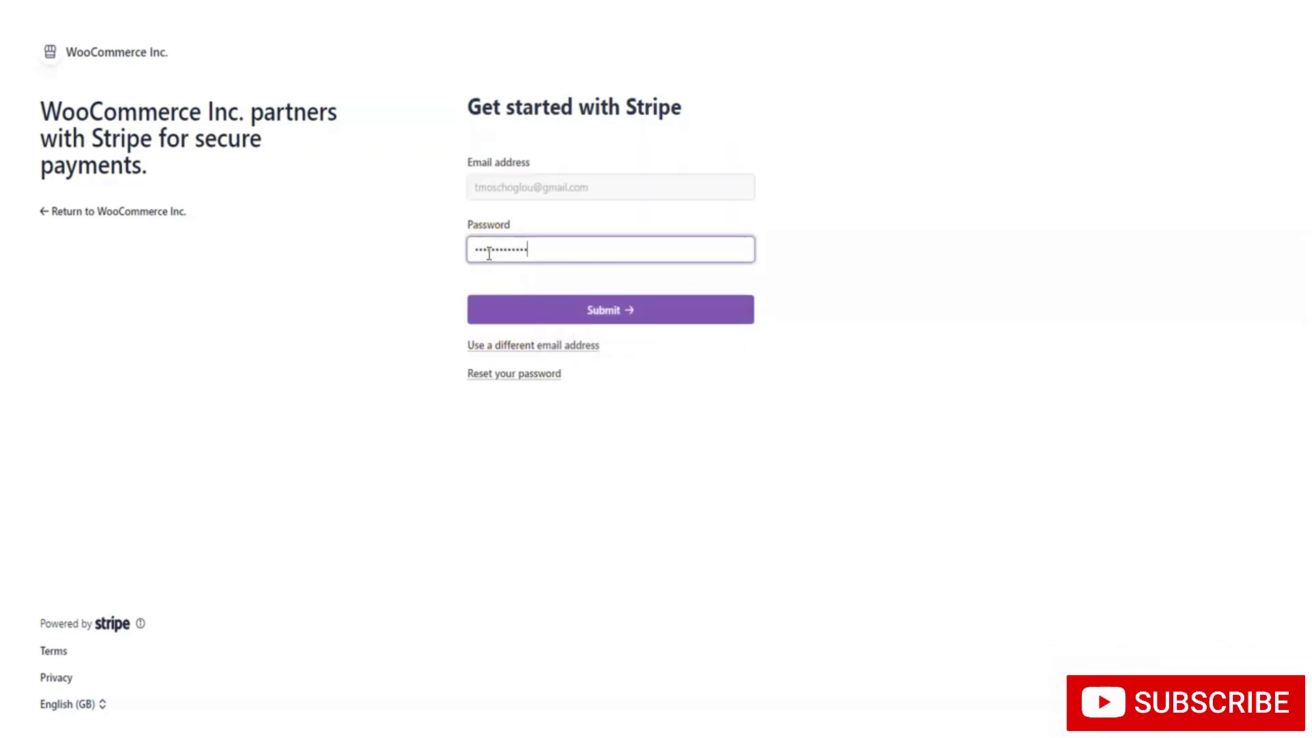
{"action": "left_click", "coordinate": [547, 314]}
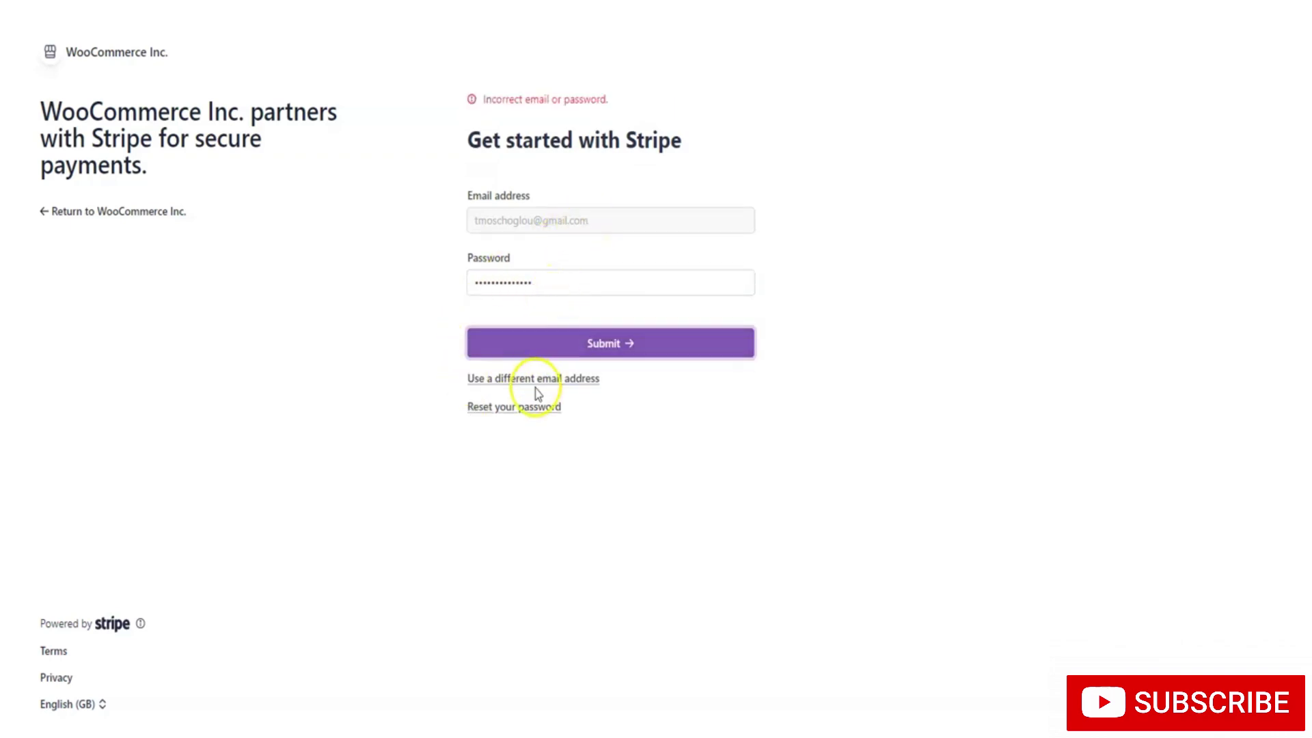
Switch to a different e-mail address, enter its password and submit the Stripe sign-in
{"action": "left_click", "coordinate": [527, 377]}
{"action": "left_click_drag", "start_coordinate": [601, 283], "coordinate": [448, 284]}
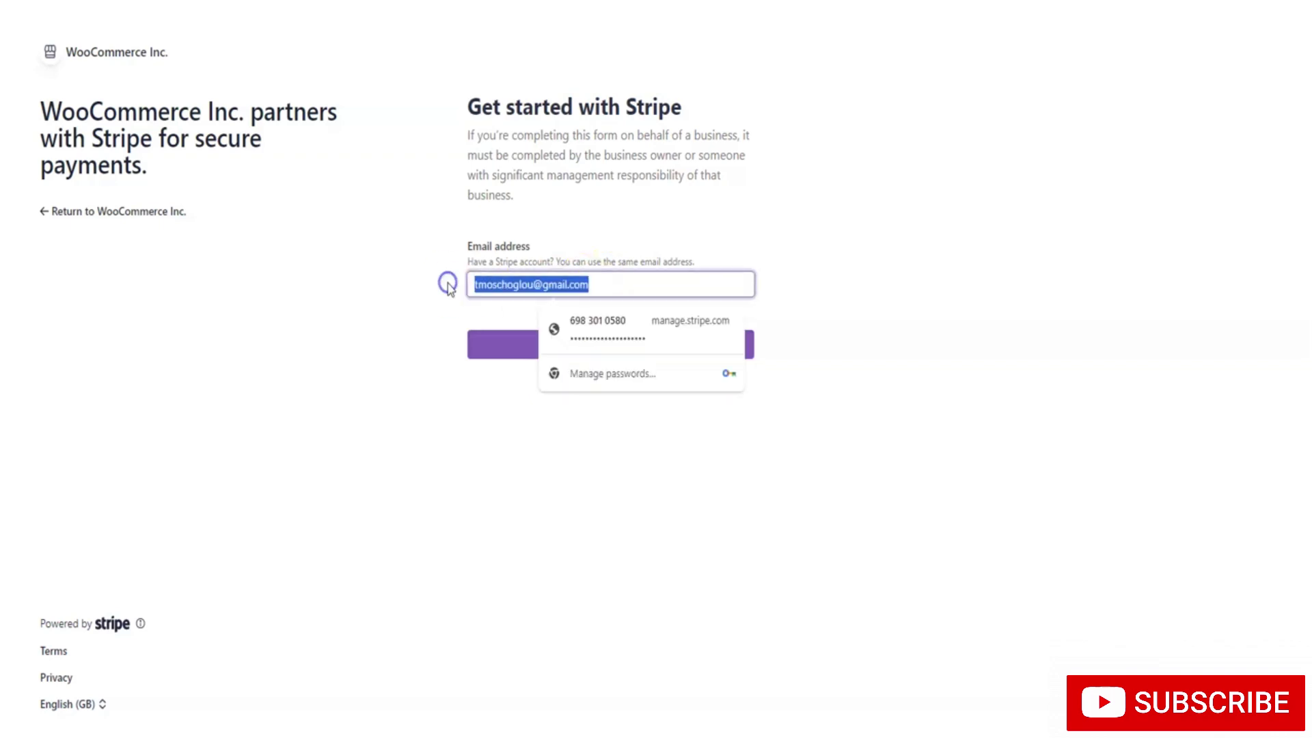
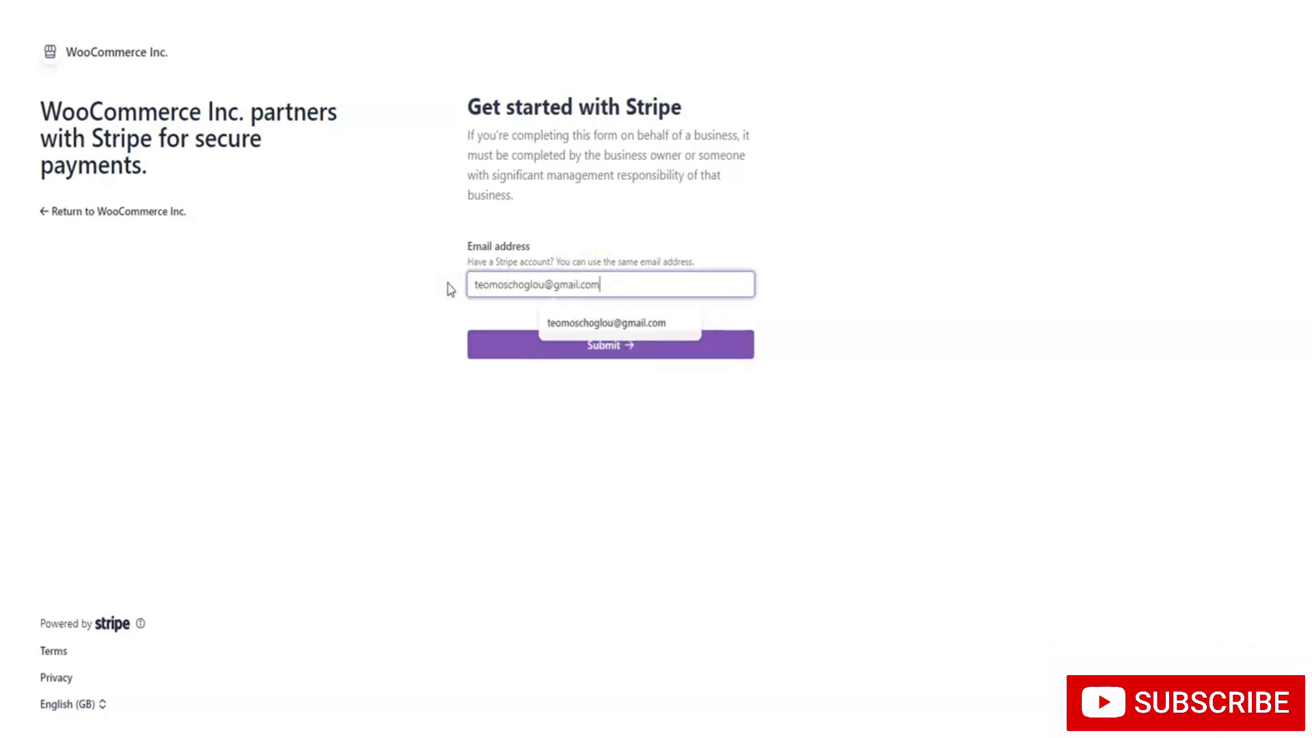
{"action": "left_click", "coordinate": [578, 341]}
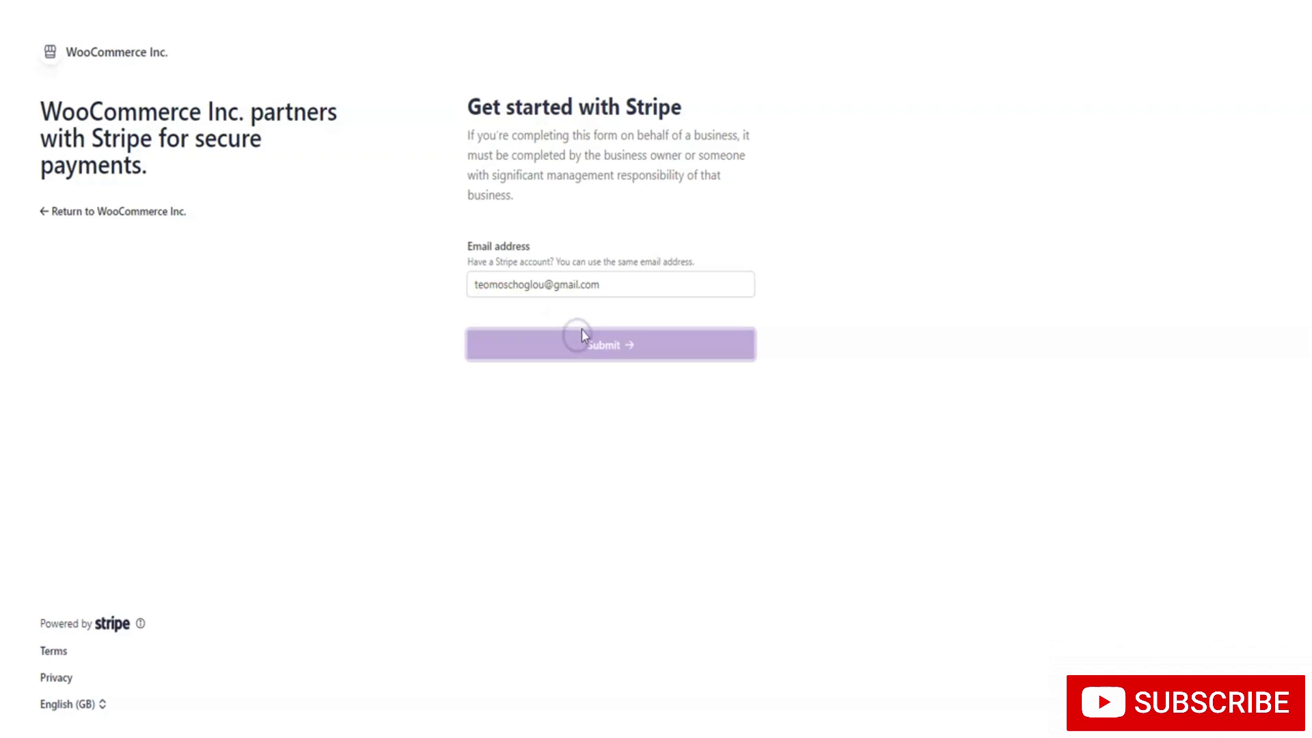
{"action": "left_click", "coordinate": [516, 244]}
{"action": "type", "text": "****"}
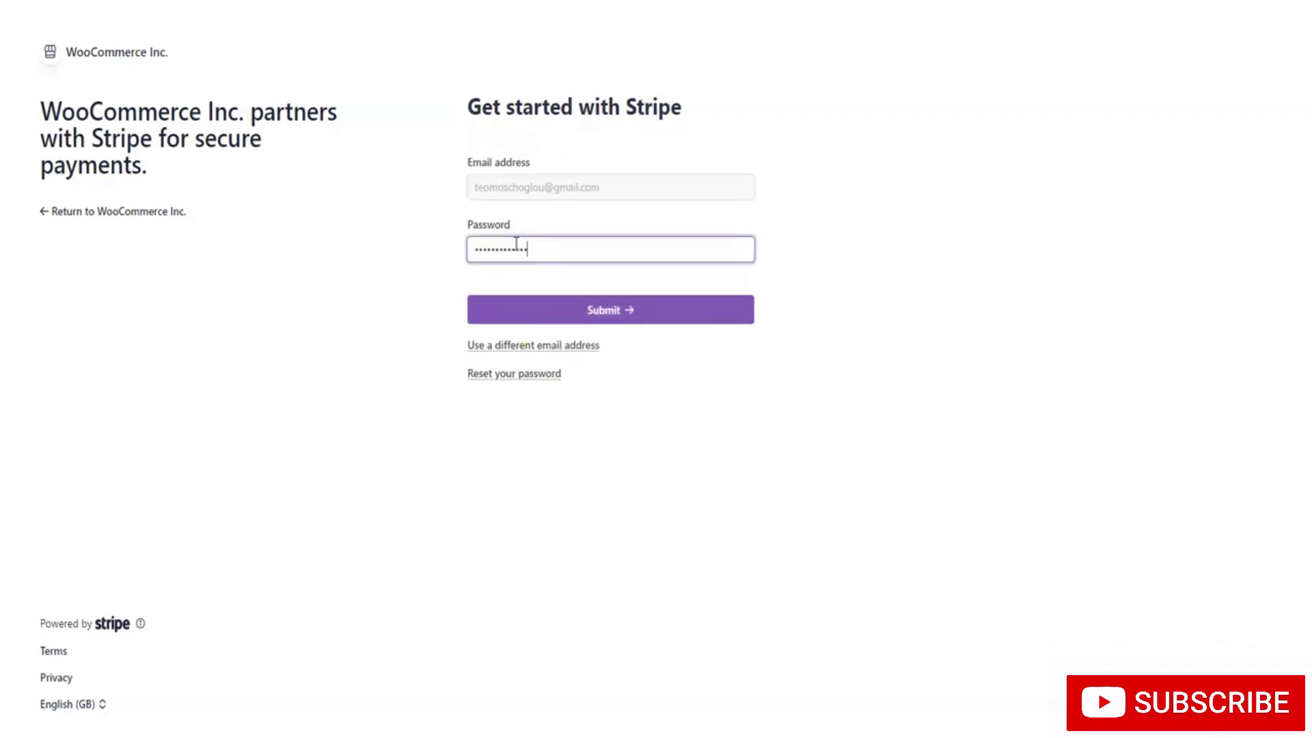
{"action": "left_click", "coordinate": [562, 304]}
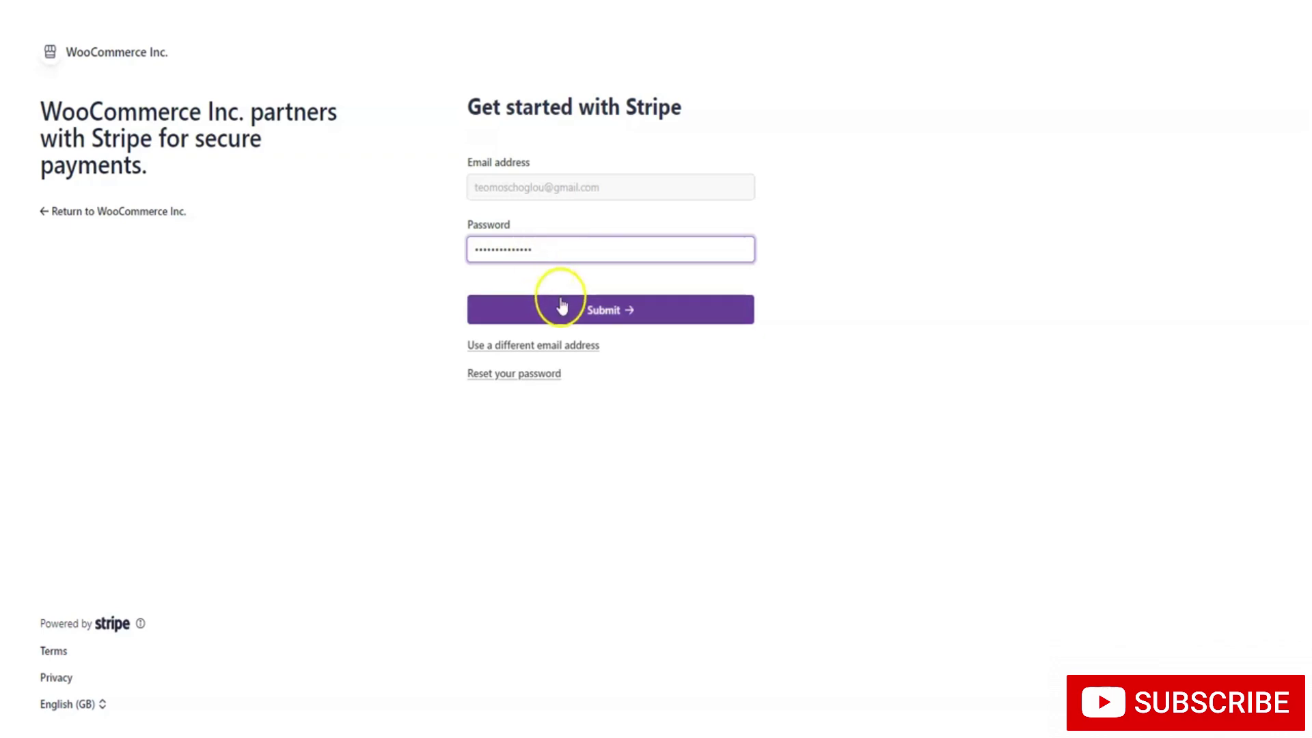
{"action": "left_click", "coordinate": [522, 314]}
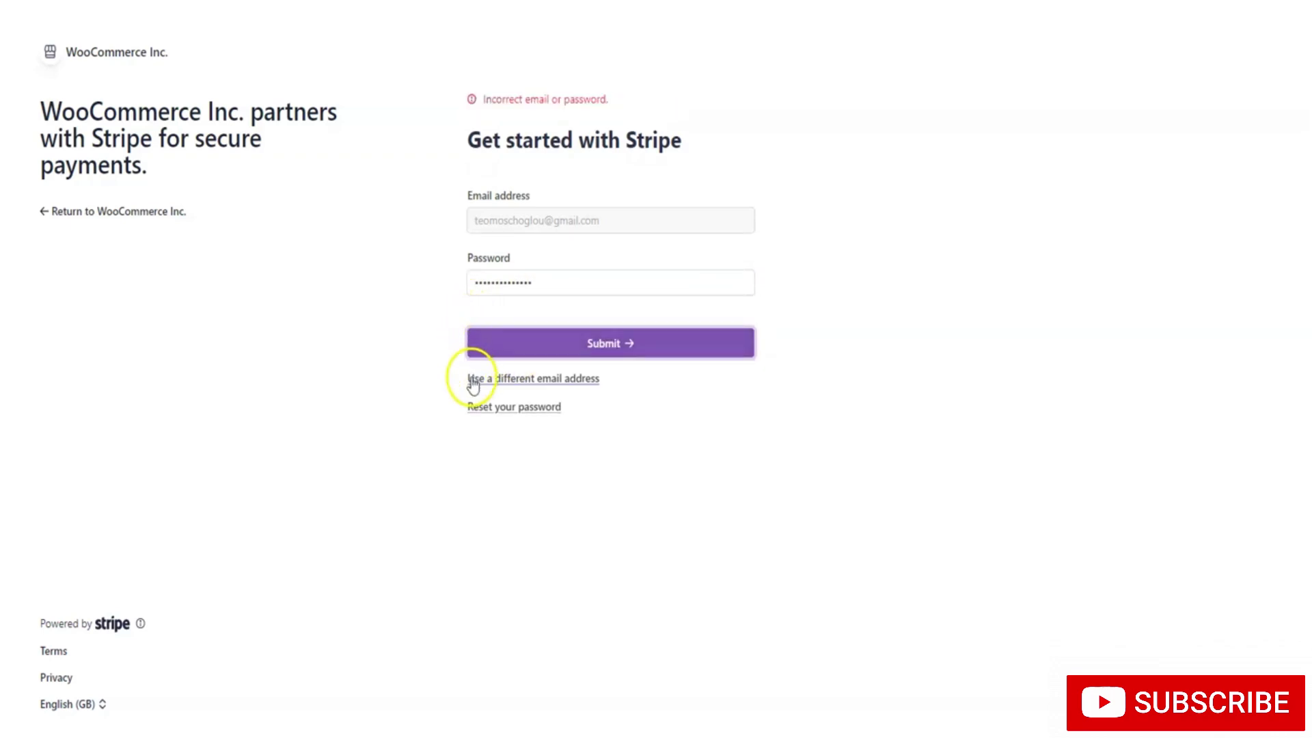
{"action": "left_click", "coordinate": [413, 375]}
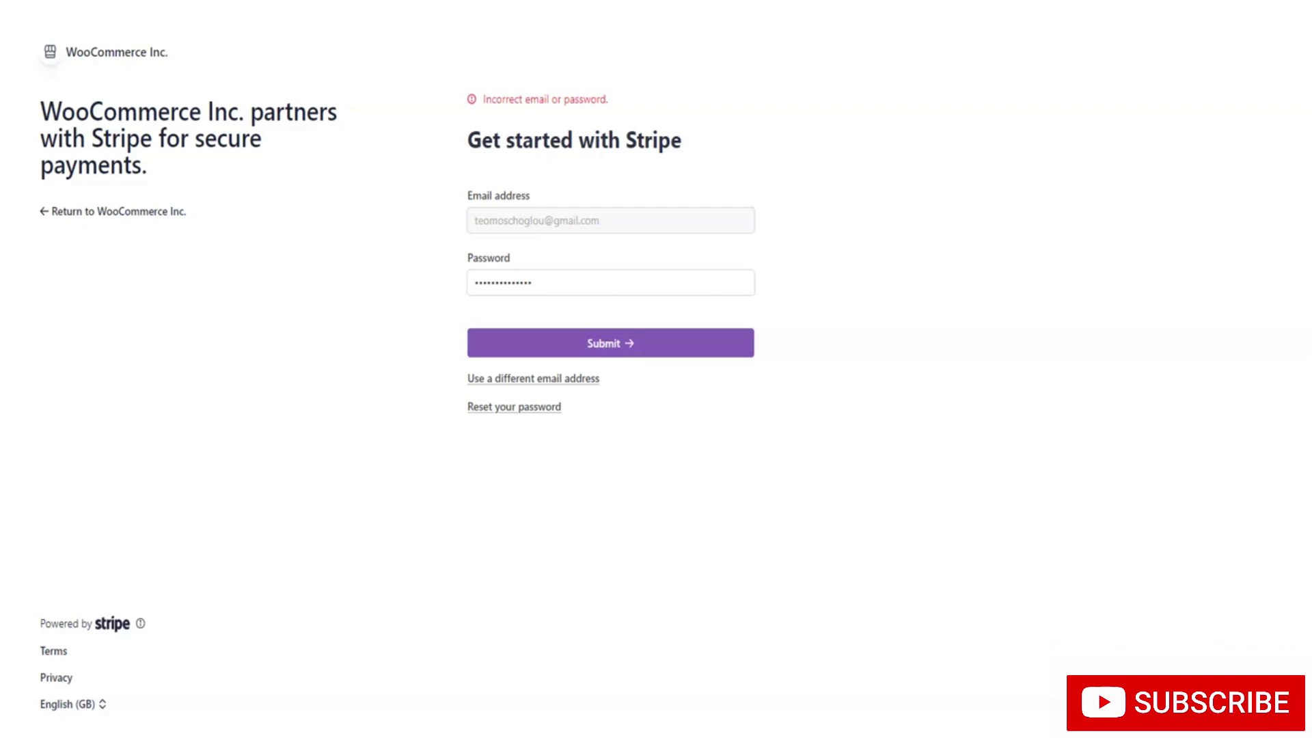
{"action": "left_click", "coordinate": [610, 342]}
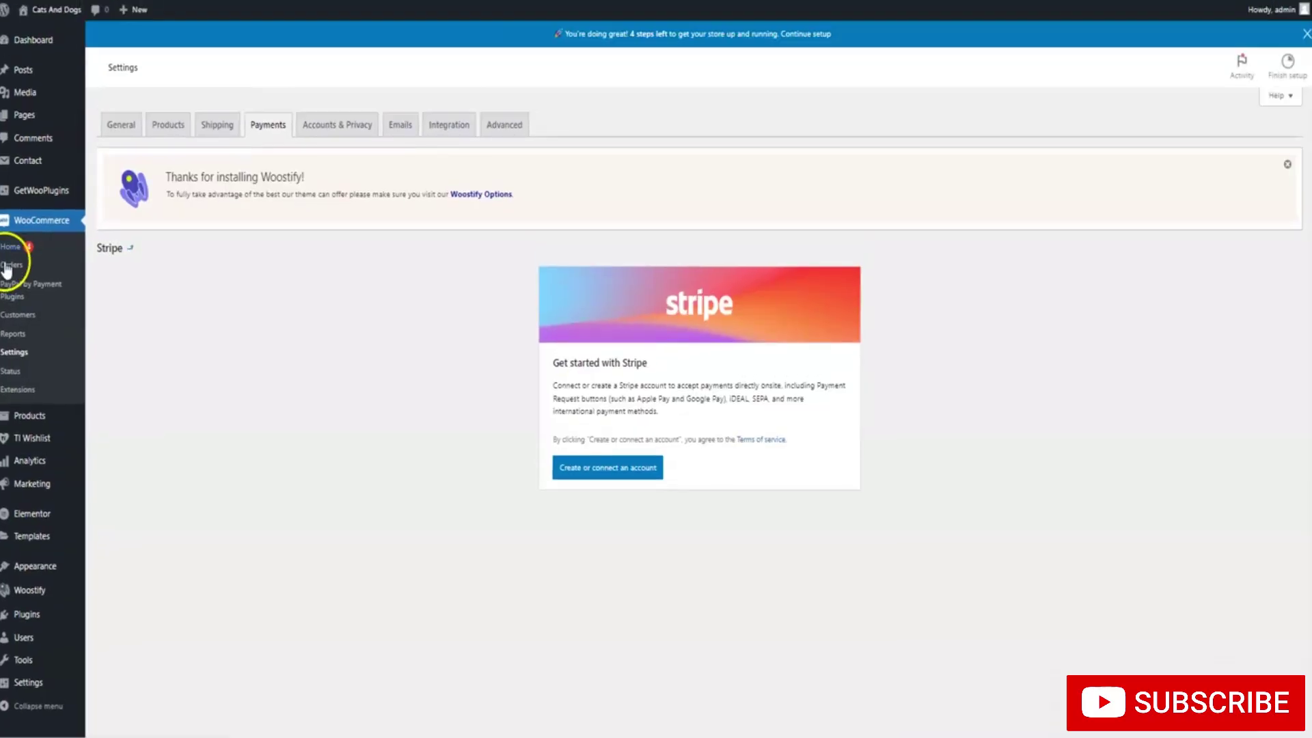
Open the Razorpay gateway settings from the Payments list and review its fields
{"action": "mouse_move", "coordinate": [12, 520]}
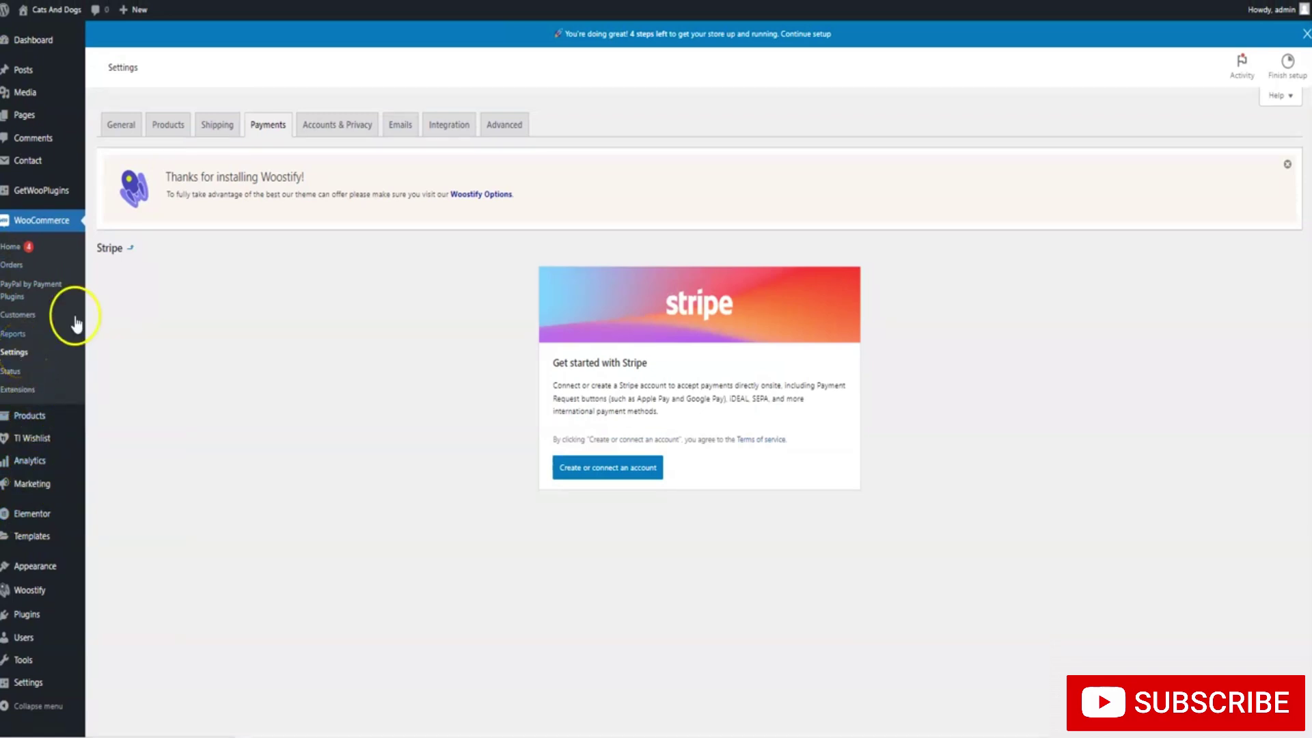
{"action": "left_click", "coordinate": [261, 125]}
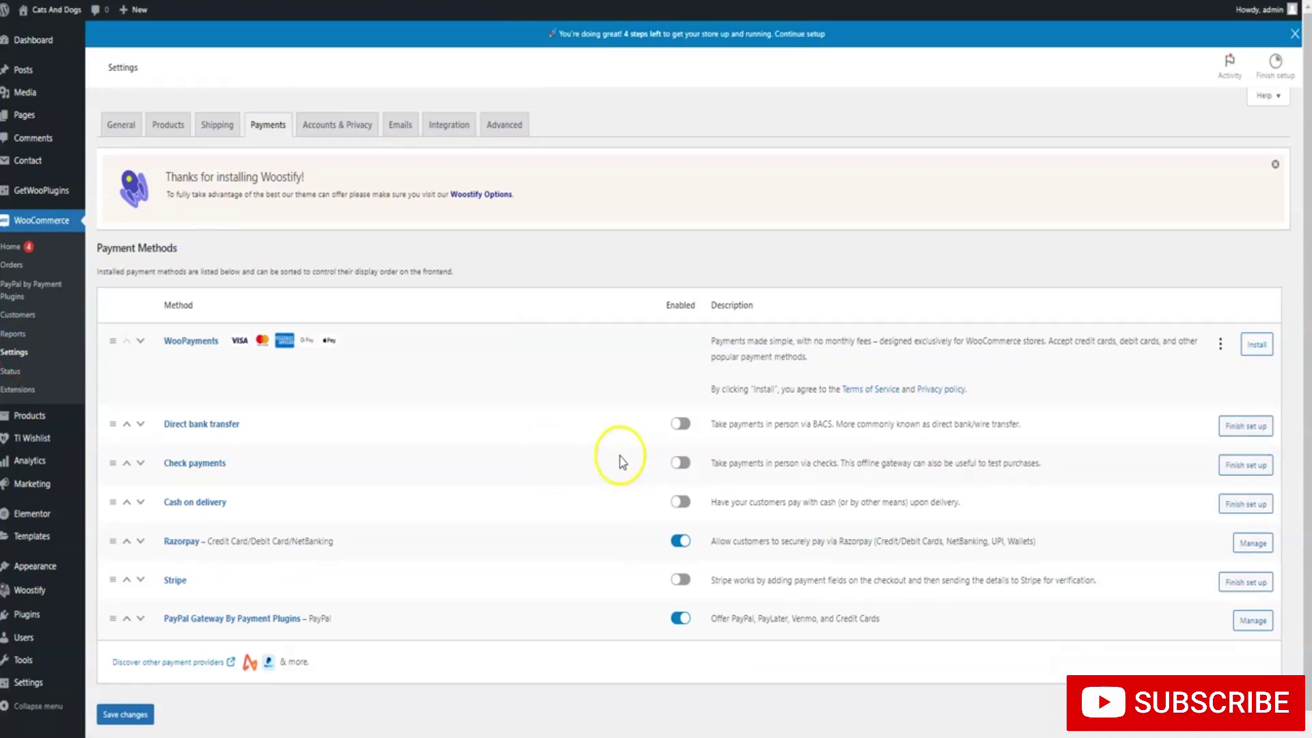
{"action": "left_click", "coordinate": [678, 541]}
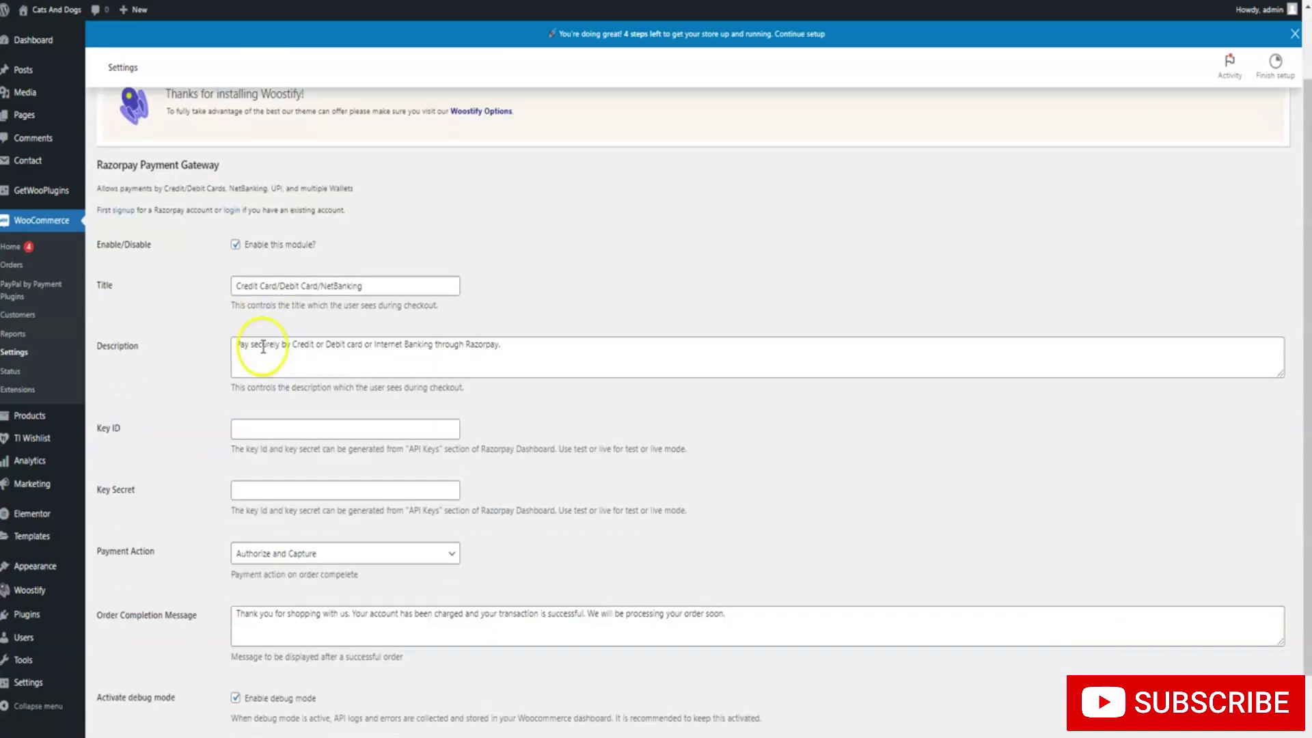
{"action": "scroll", "coordinate": [287, 319], "scroll_direction": "down", "scroll_amount": 1}
{"action": "scroll", "coordinate": [313, 281], "scroll_direction": "down", "scroll_amount": 1}
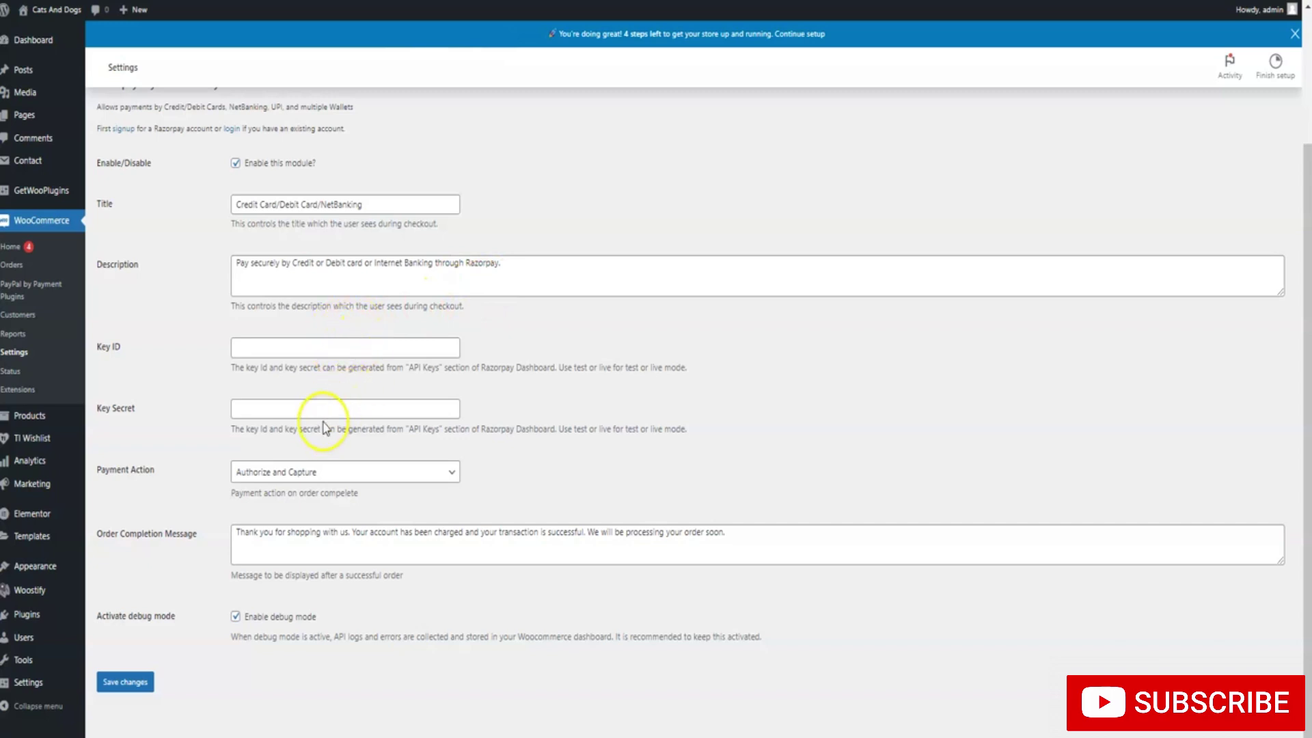
{"action": "scroll", "coordinate": [324, 427], "scroll_direction": "up", "scroll_amount": 2}
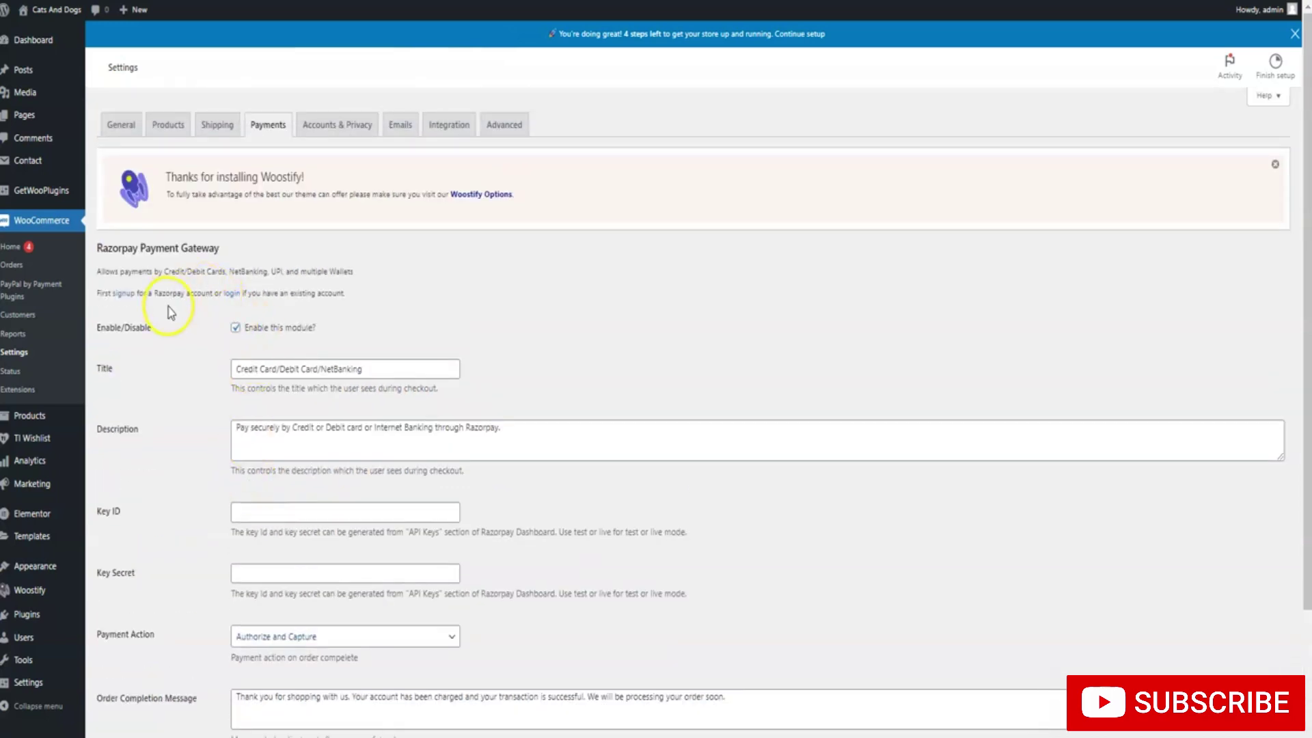
{"action": "scroll", "coordinate": [171, 312], "scroll_direction": "down", "scroll_amount": 2}
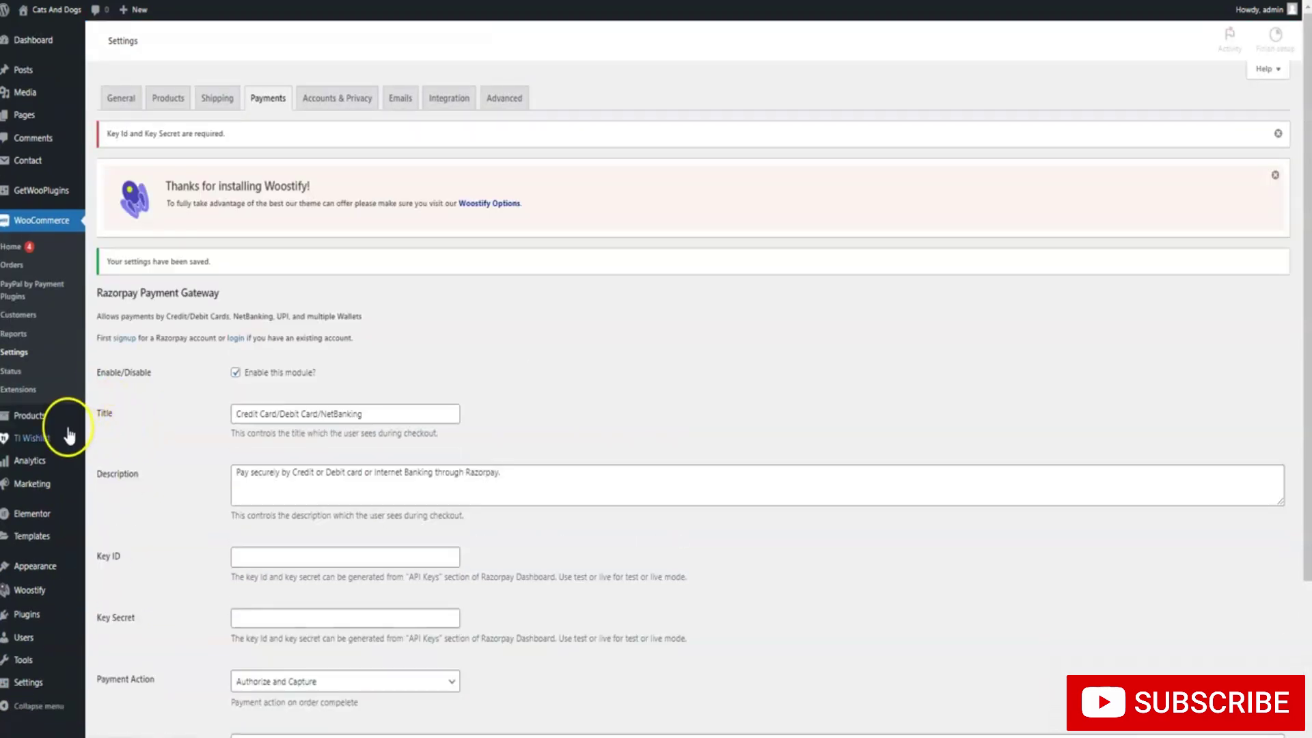
{"action": "mouse_move", "coordinate": [41, 437]}
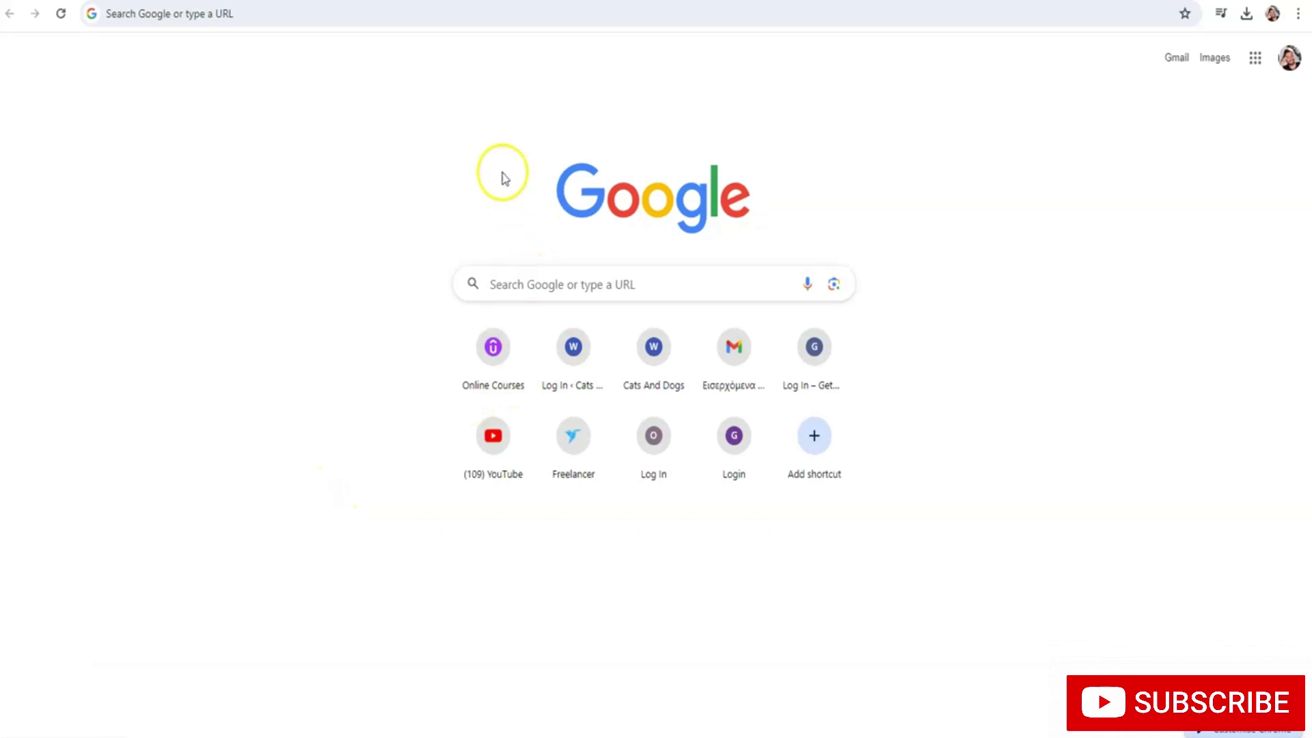
Search Google for 'cj dropshipping' and open the official CJdropshipping site
{"action": "left_click", "coordinate": [444, 14]}
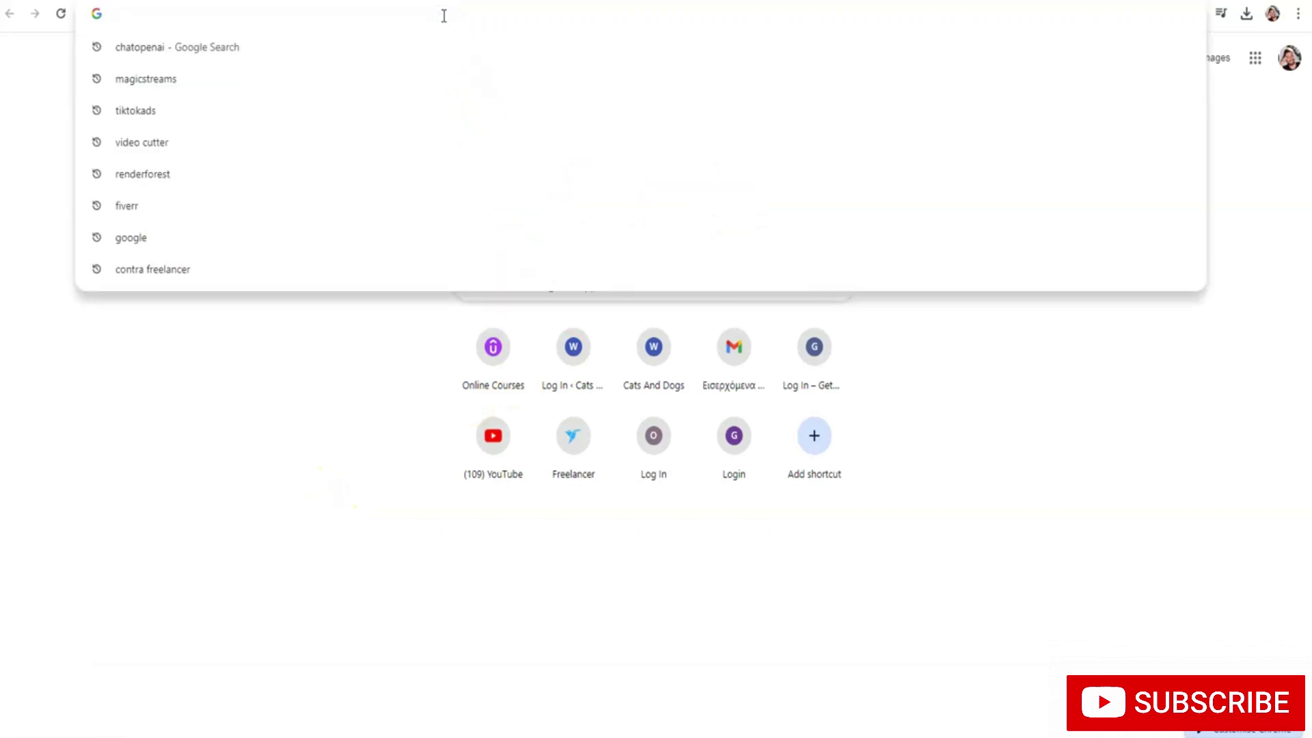
{"action": "type", "text": "cj d"}
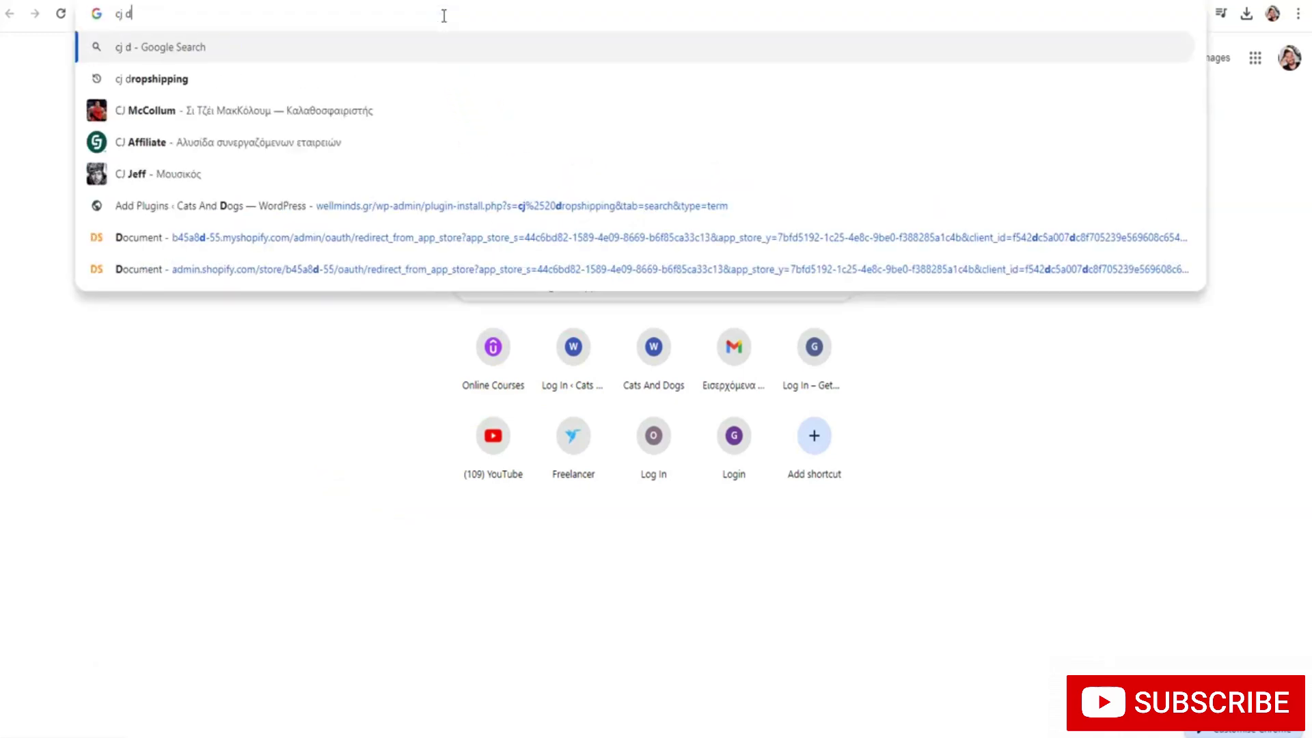
{"action": "type", "text": "ropshipping"}
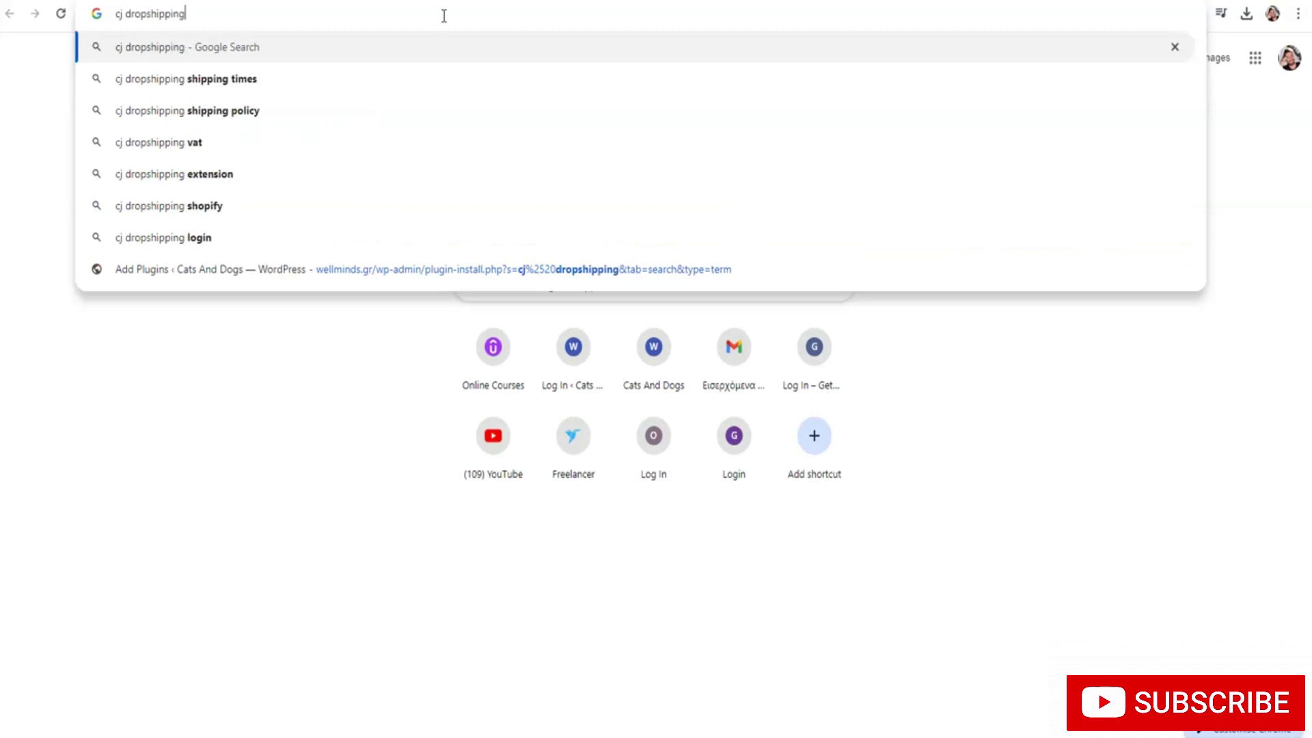
{"action": "key", "text": "Return"}
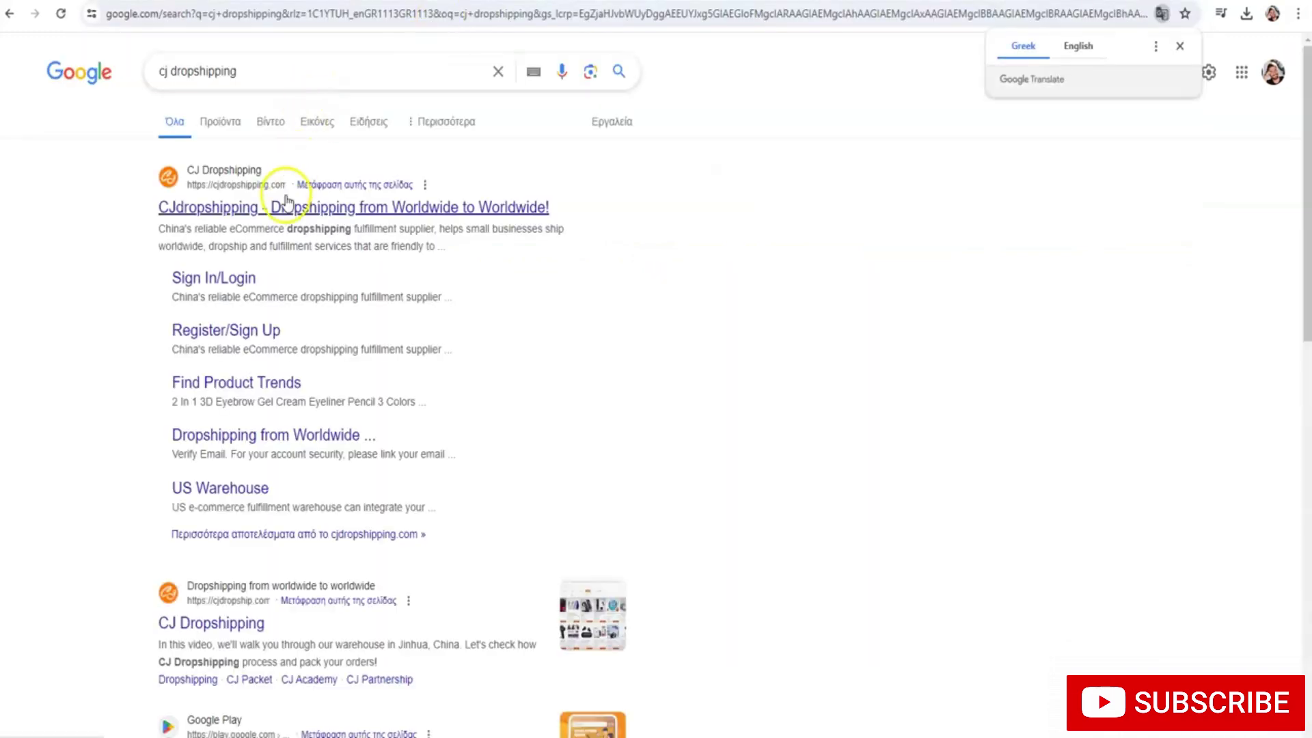
{"action": "left_click", "coordinate": [286, 200]}
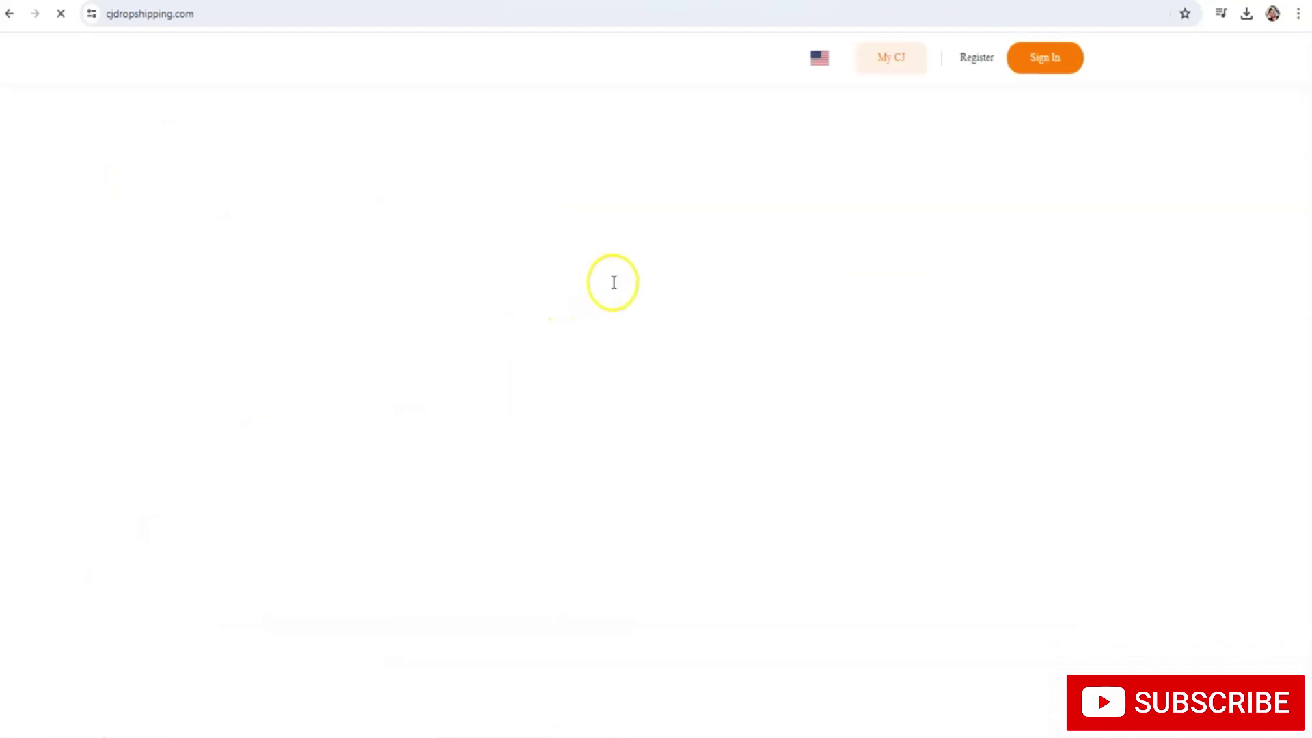
Open CJdropshipping's registration form and enter an e-mail address and password
{"action": "left_click", "coordinate": [970, 57]}
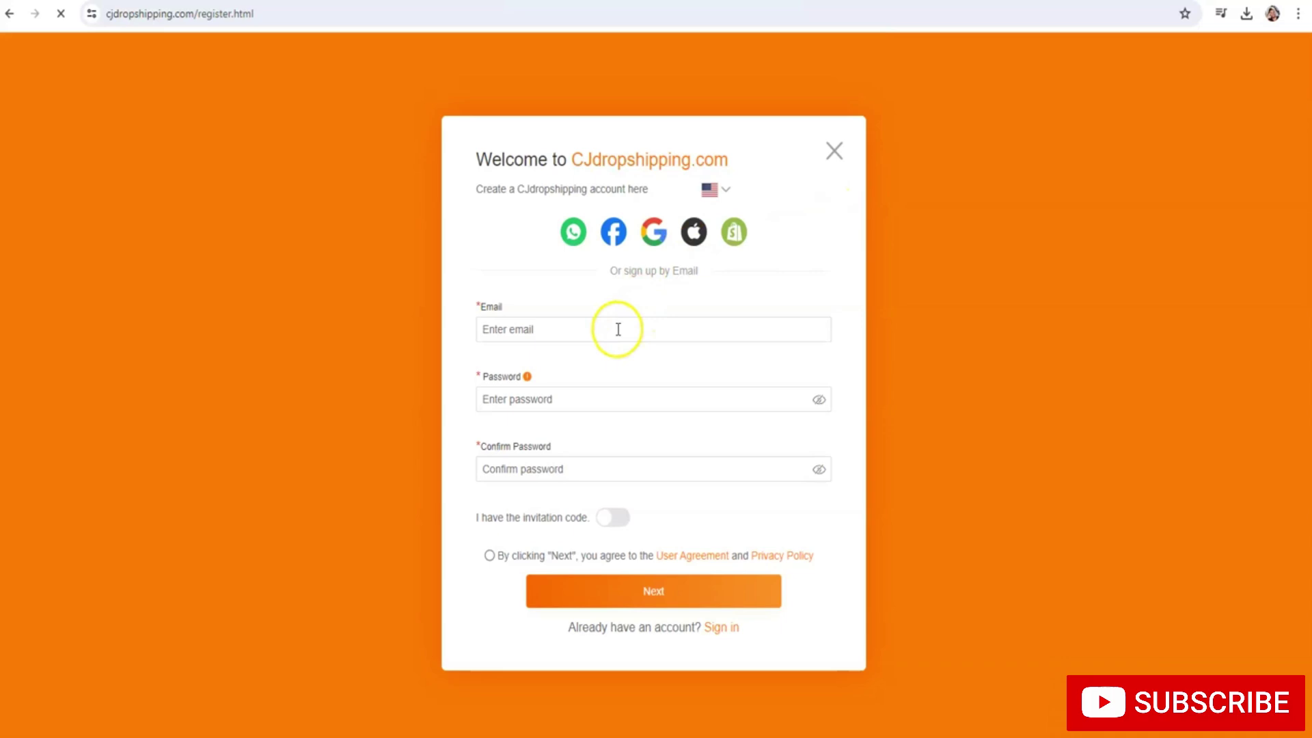
{"action": "left_click", "coordinate": [618, 329]}
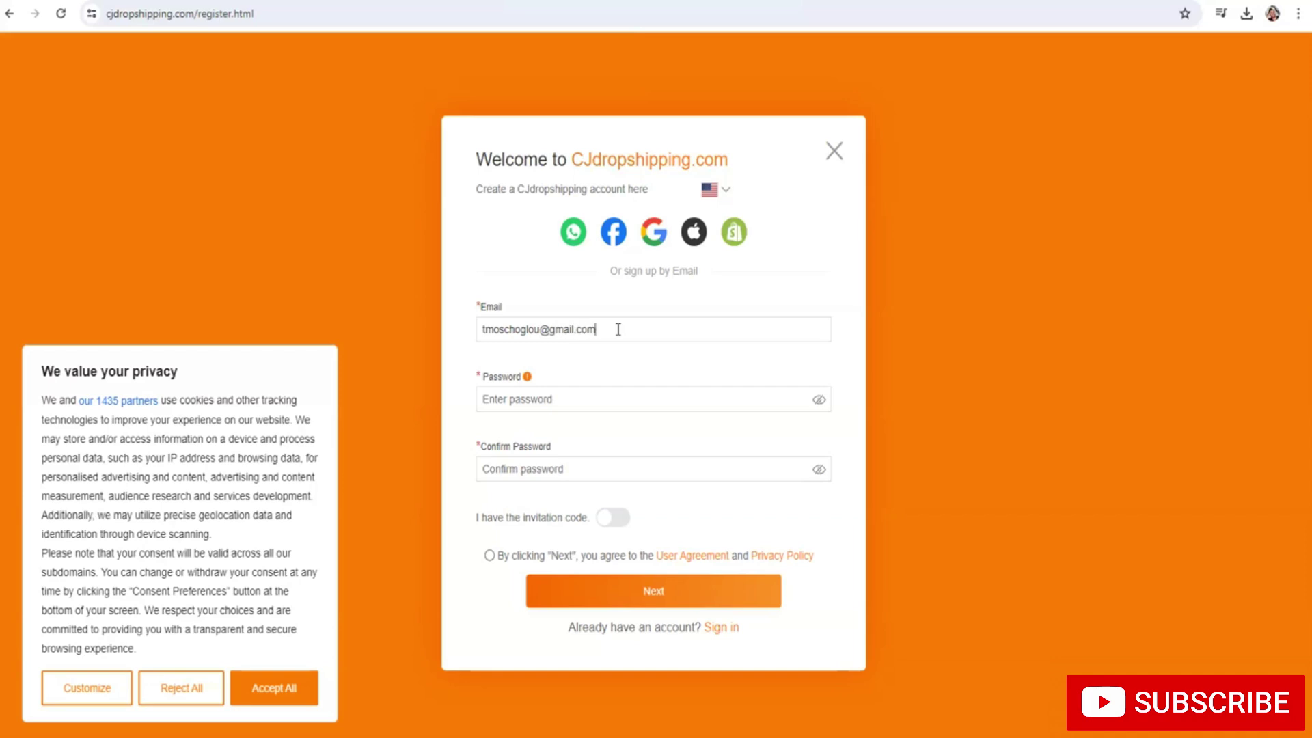
{"action": "left_click", "coordinate": [601, 404]}
{"action": "type", "text": "*"}
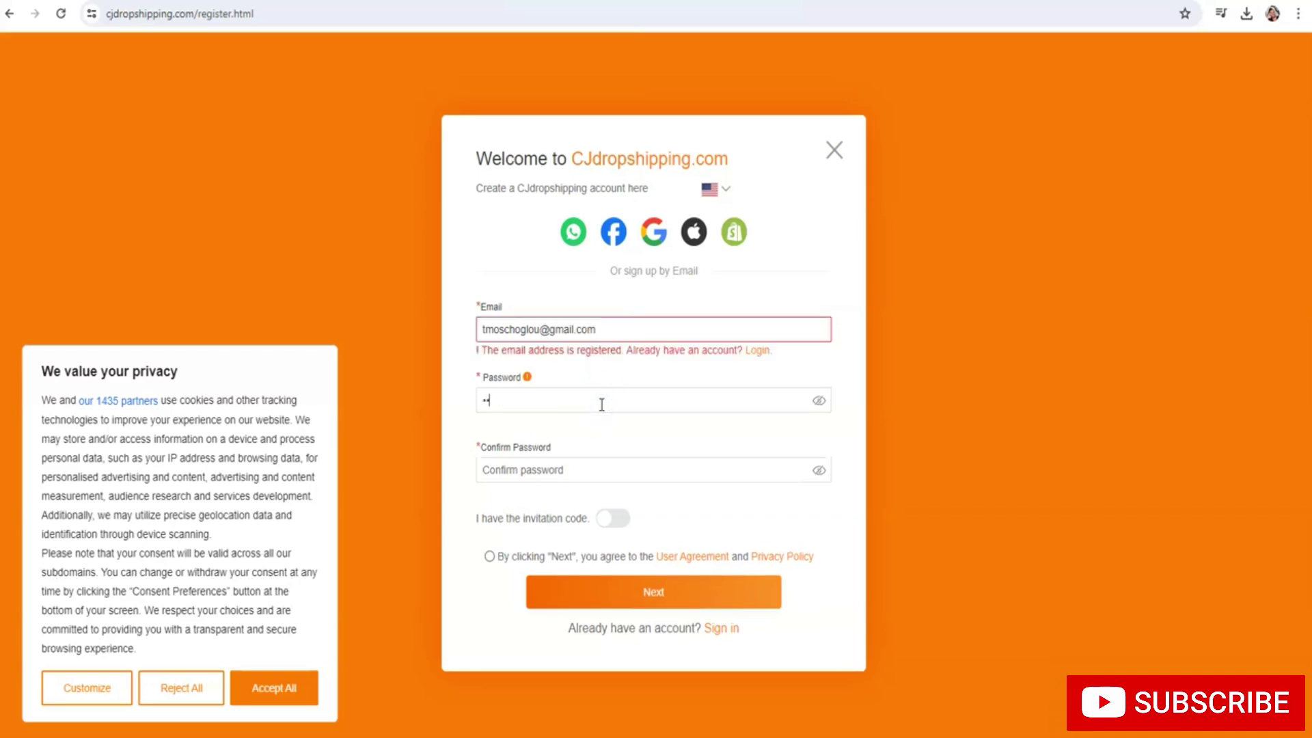
Replace the e-mail, re-enter and confirm the password, accept the agreement and submit
{"action": "triple_click", "coordinate": [628, 328]}
{"action": "type", "text": "theodoros"}
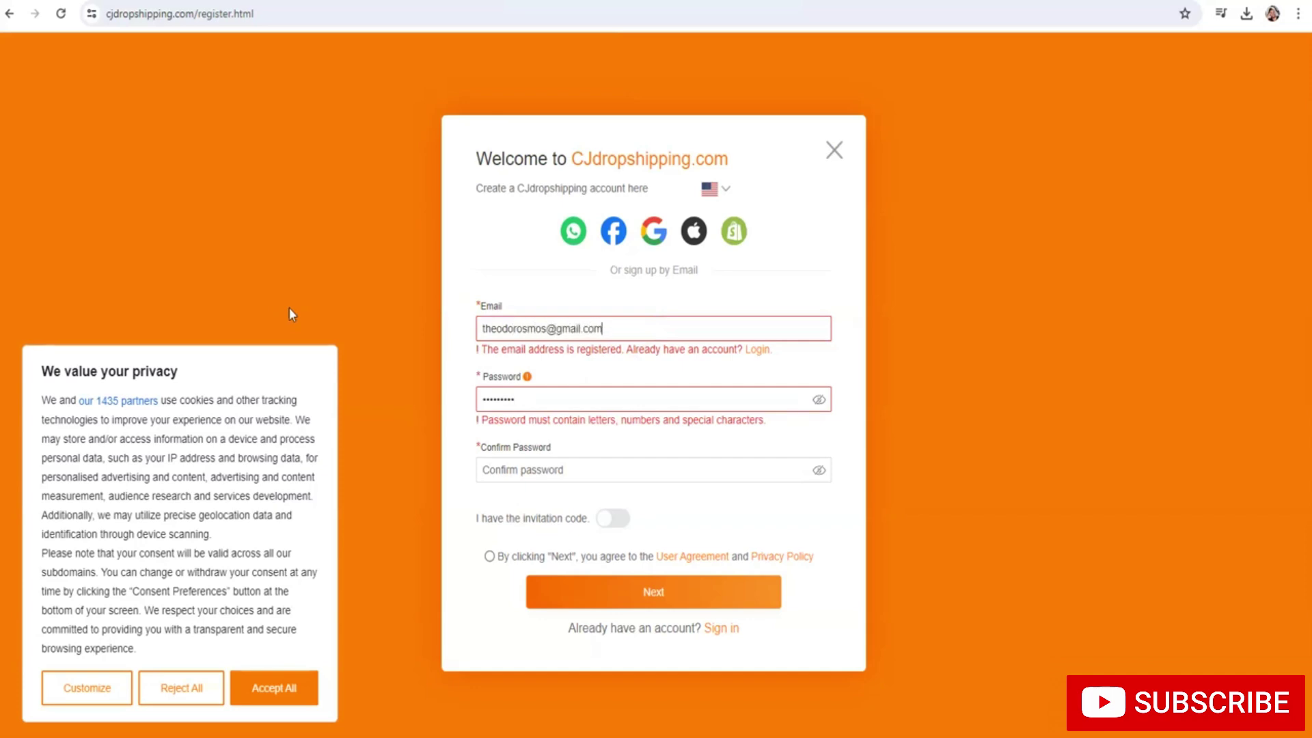
{"action": "double_click", "coordinate": [529, 404]}
{"action": "left_click", "coordinate": [523, 470]}
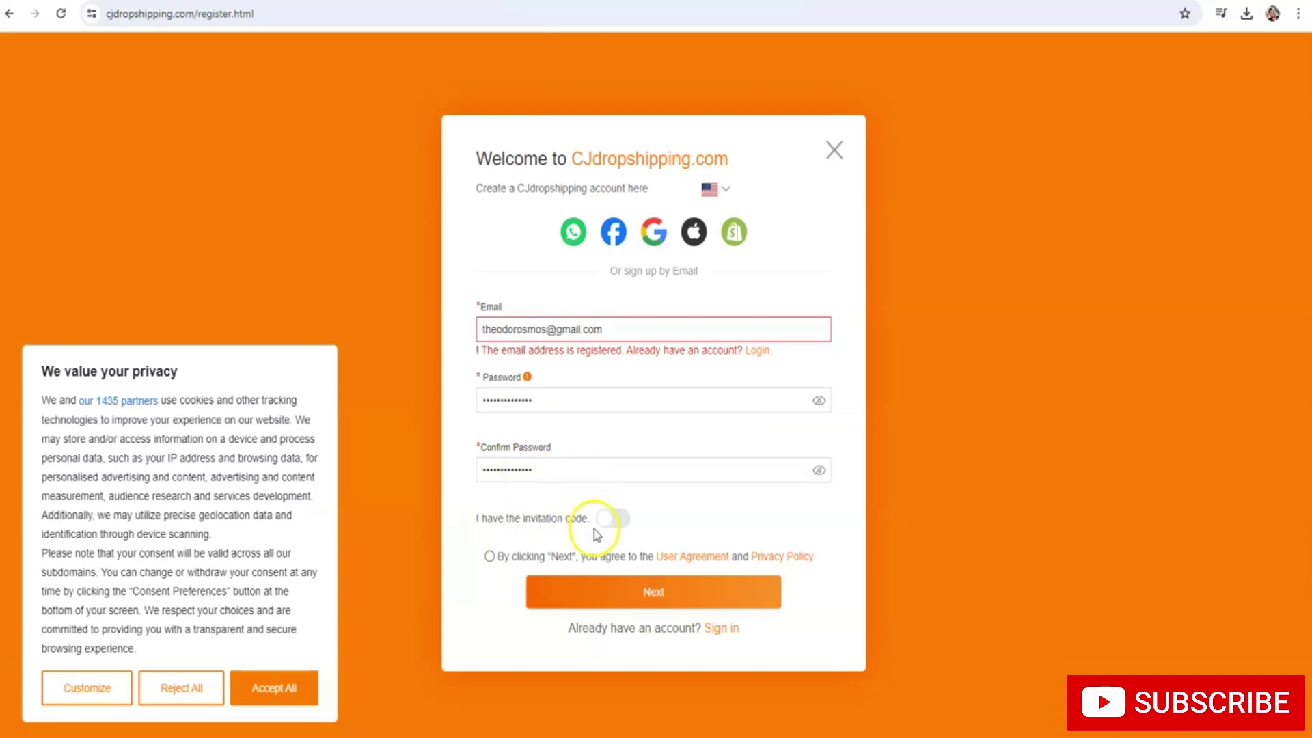
{"action": "left_click", "coordinate": [490, 556]}
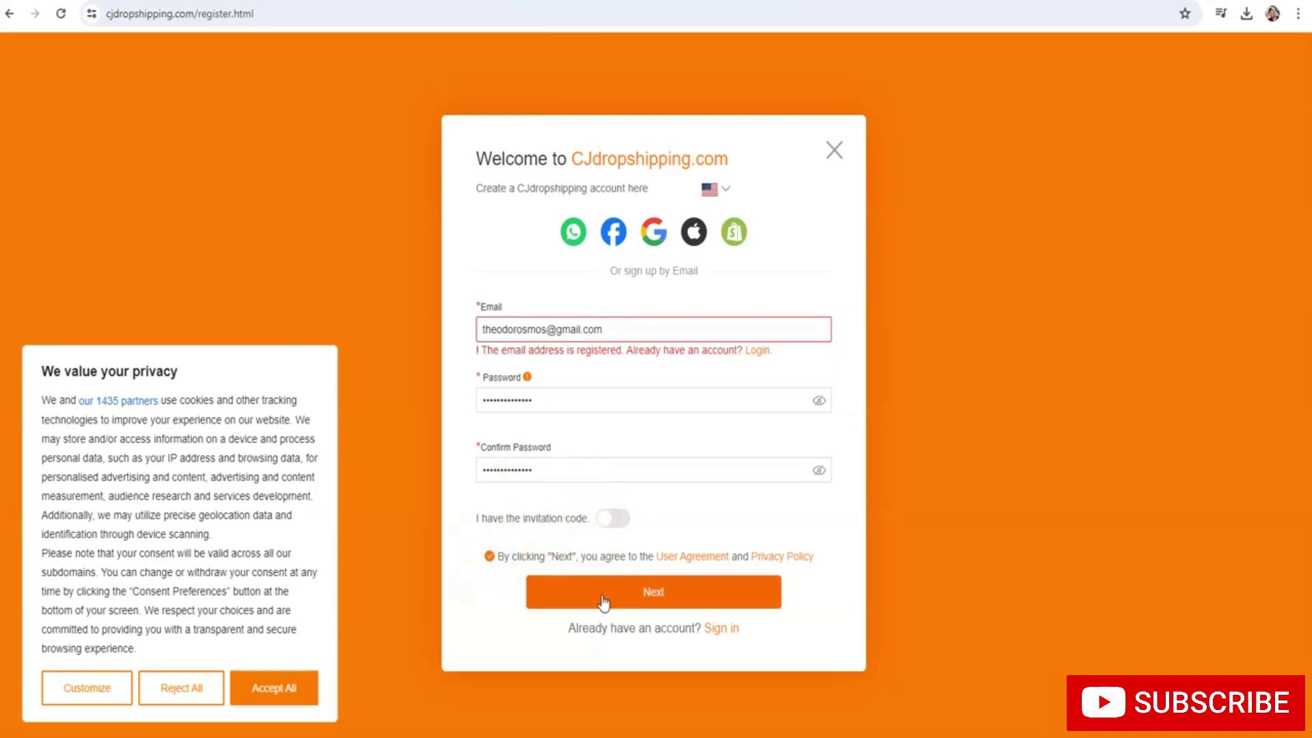
{"action": "left_click", "coordinate": [581, 604]}
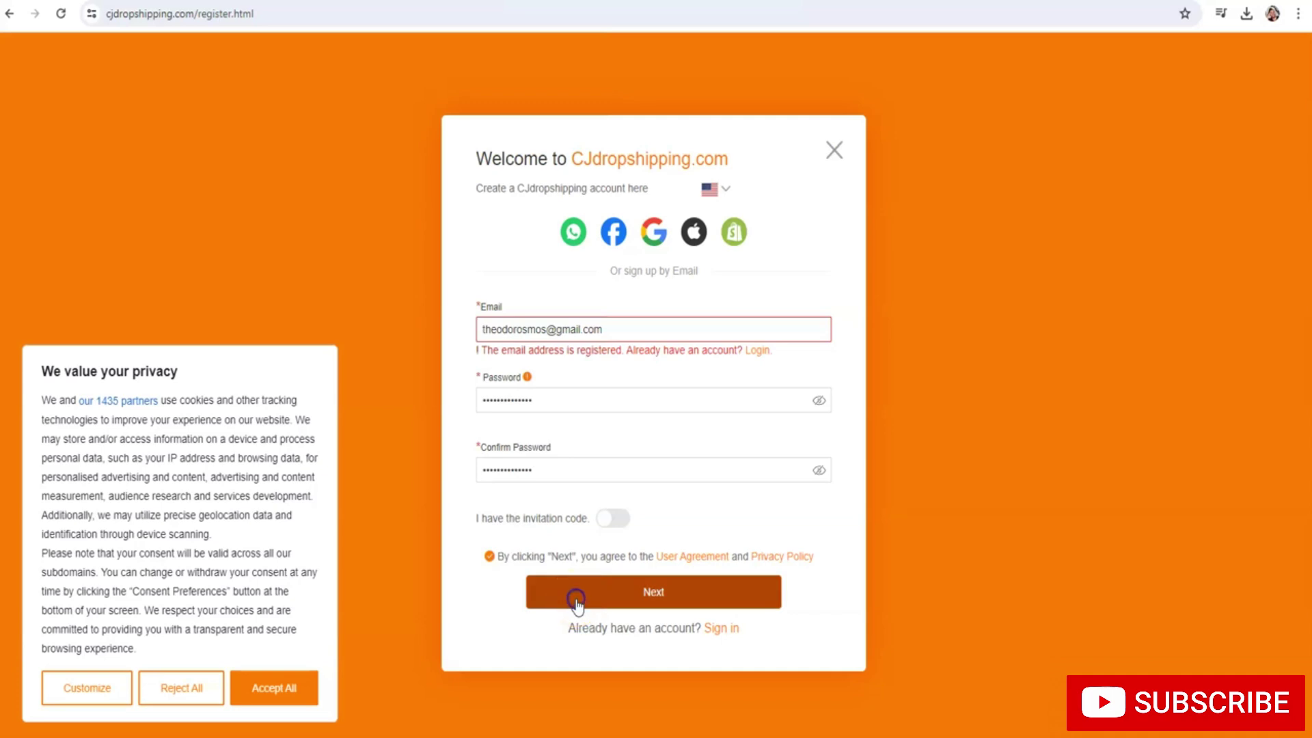
Swap the already-registered e-mail for a new address and resubmit the sign-up form
{"action": "left_click", "coordinate": [618, 332]}
{"action": "key", "text": "ctrl+a"}
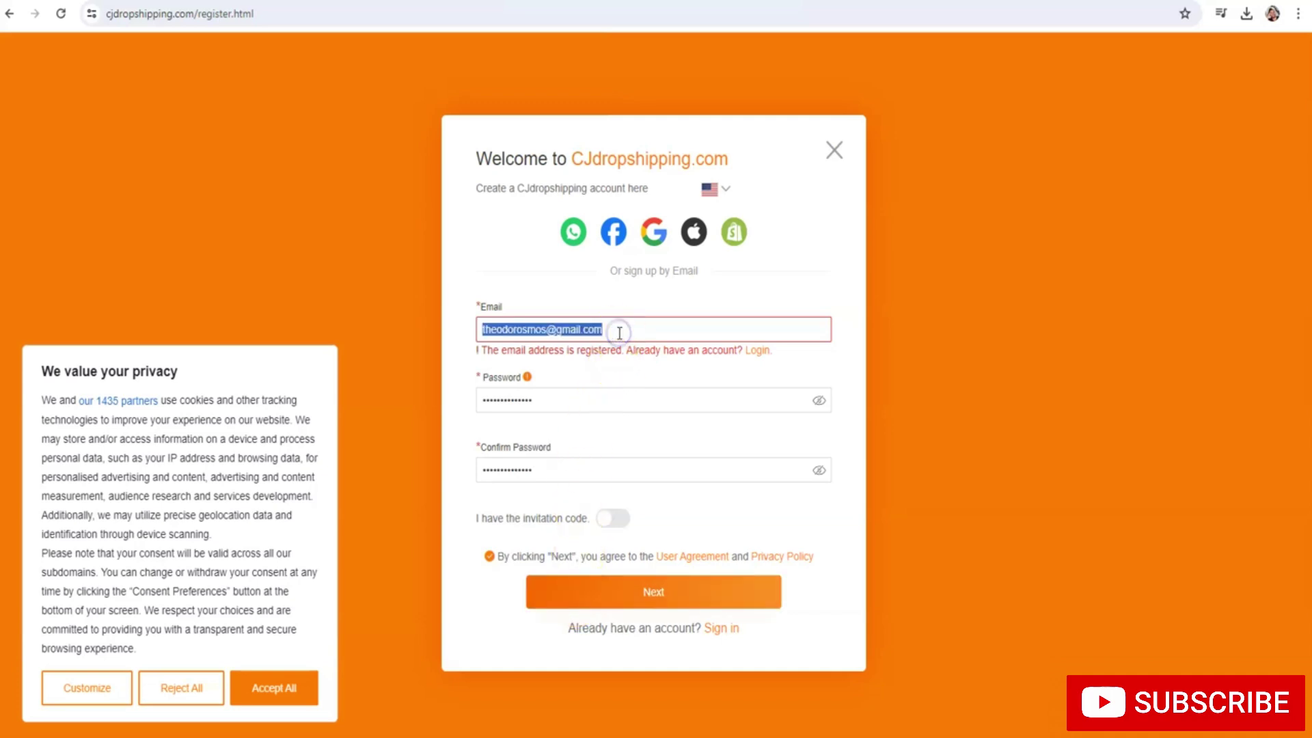
{"action": "type", "text": "t"}
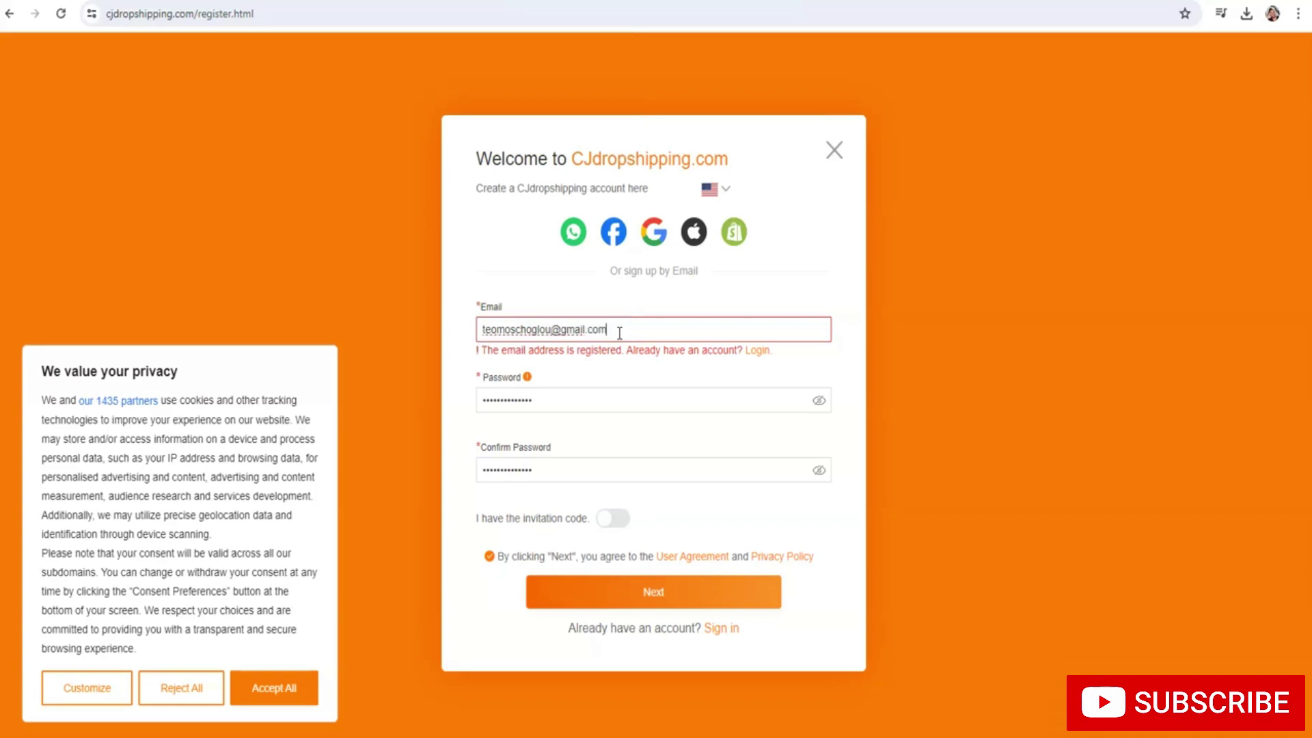
{"action": "left_click", "coordinate": [623, 593]}
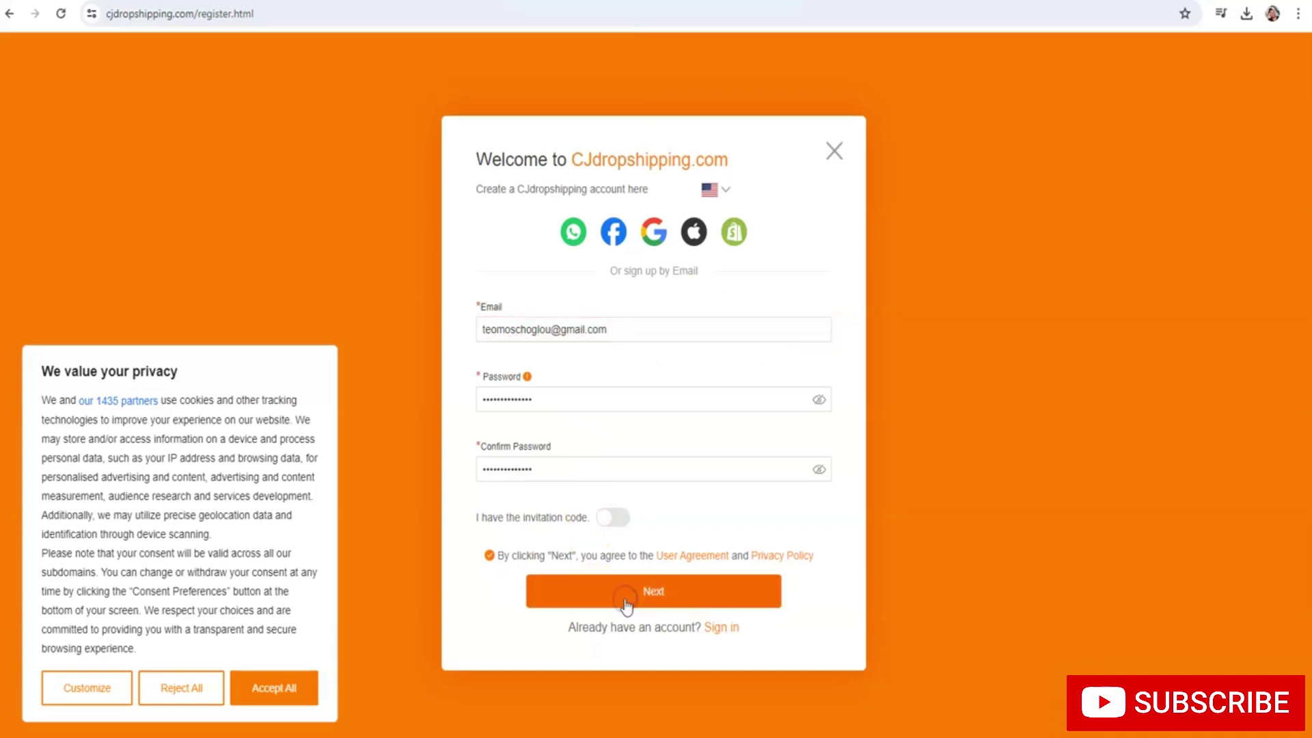
{"action": "left_click", "coordinate": [649, 589]}
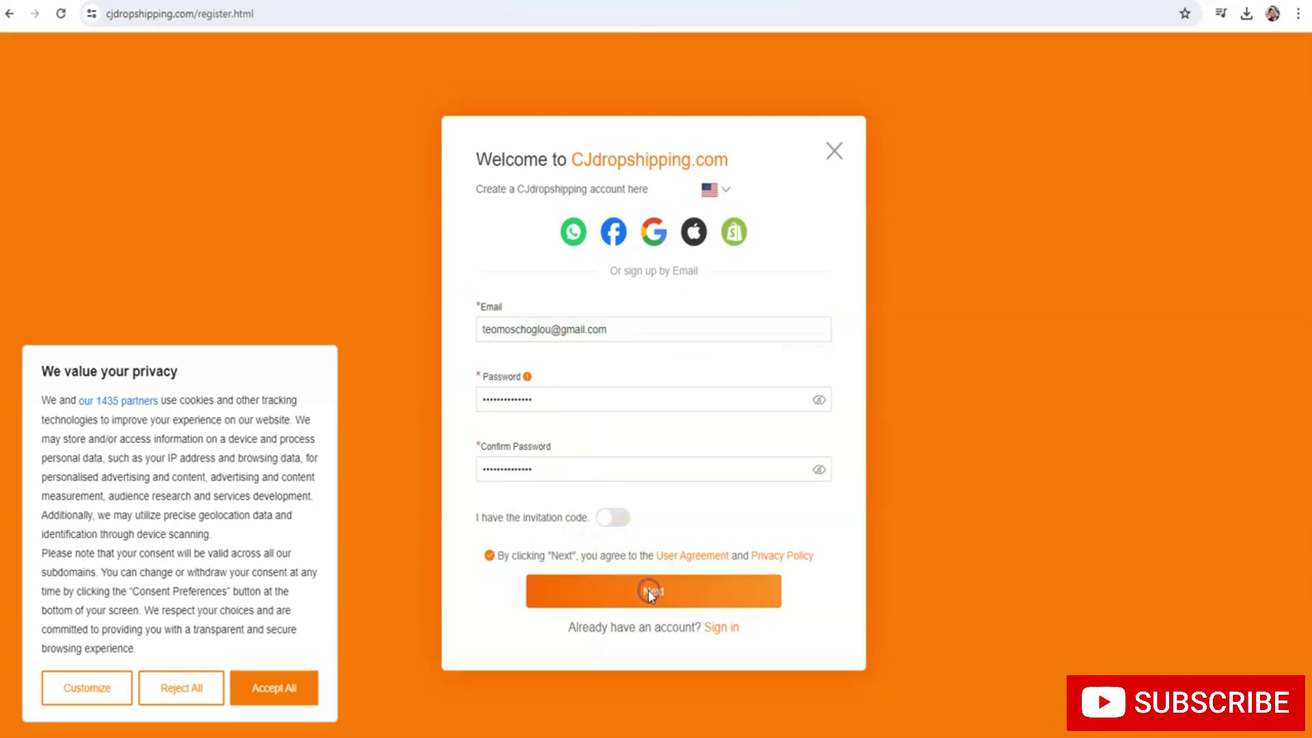
Enter the username, first and last name and phone number, then confirm registration
{"action": "left_click", "coordinate": [549, 322]}
{"action": "type", "text": "theodorosmos"}
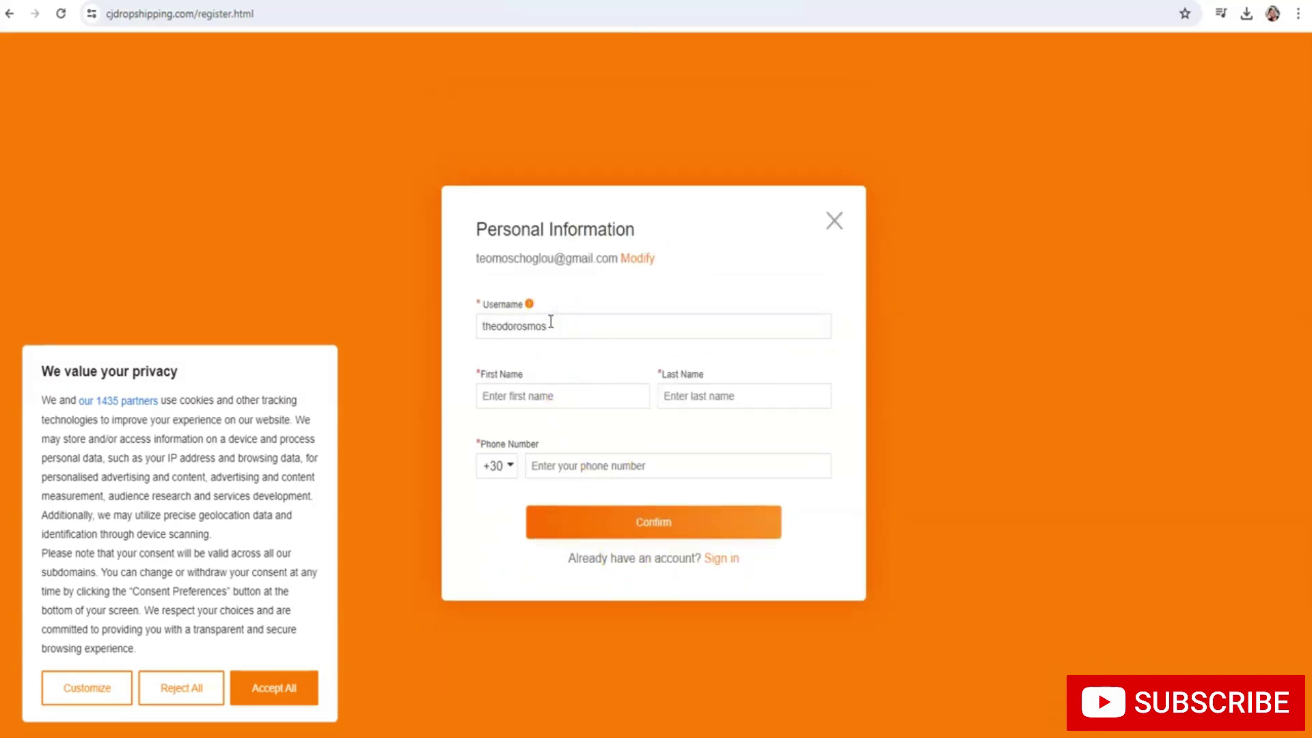
{"action": "left_click", "coordinate": [548, 400]}
{"action": "type", "text": "t"}
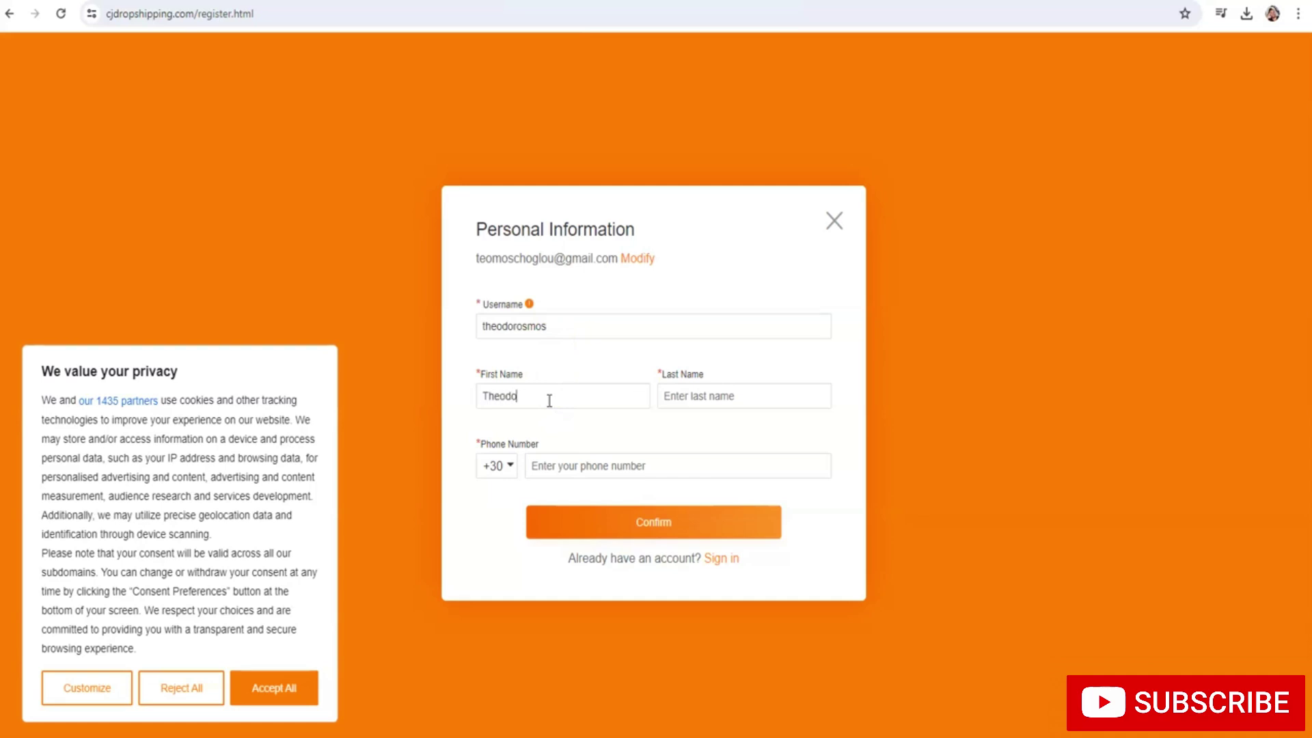
{"action": "left_click", "coordinate": [740, 401]}
{"action": "left_click", "coordinate": [679, 462]}
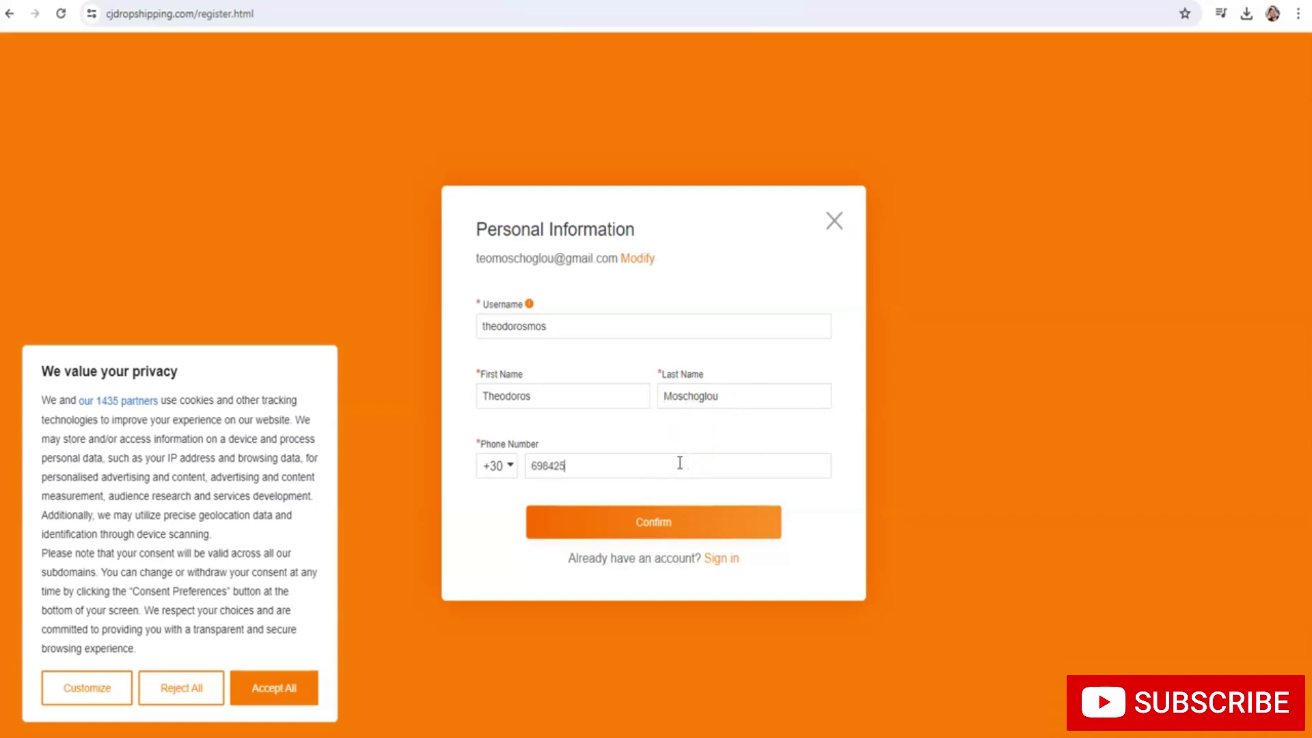
{"action": "left_click", "coordinate": [651, 533]}
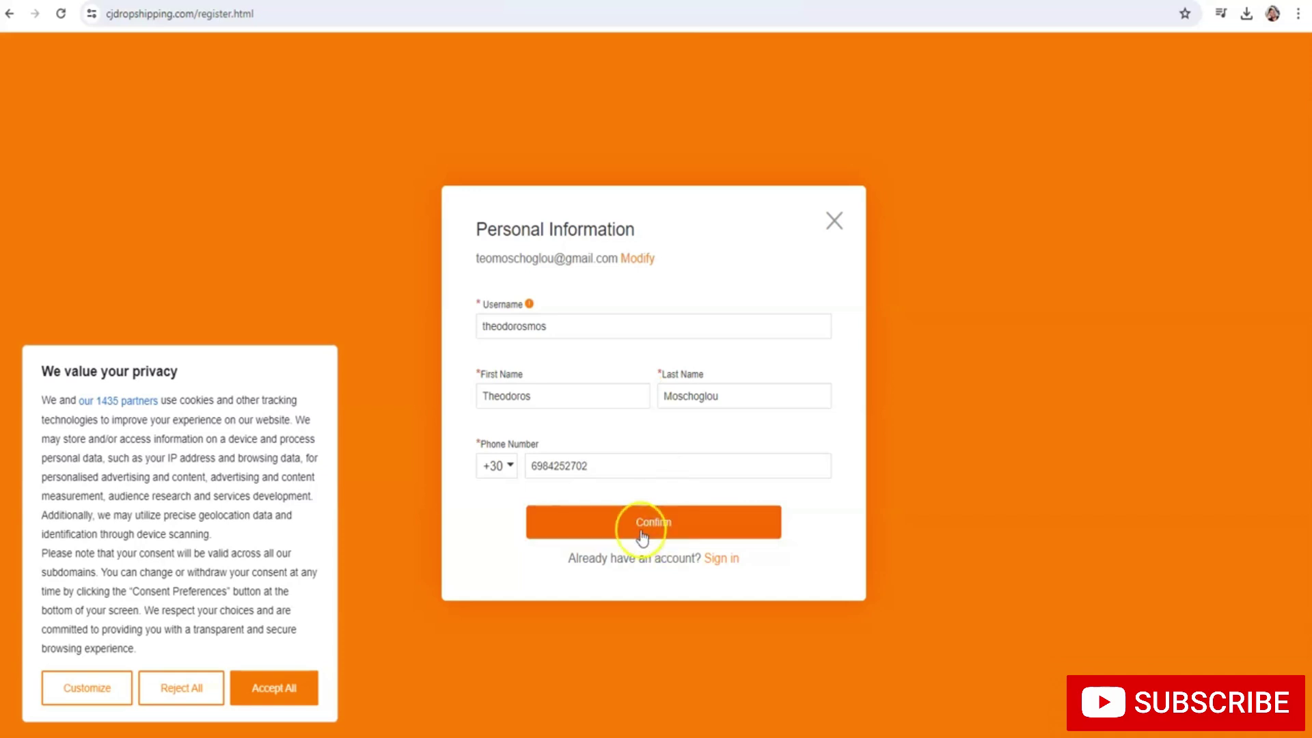
{"action": "left_click", "coordinate": [651, 526]}
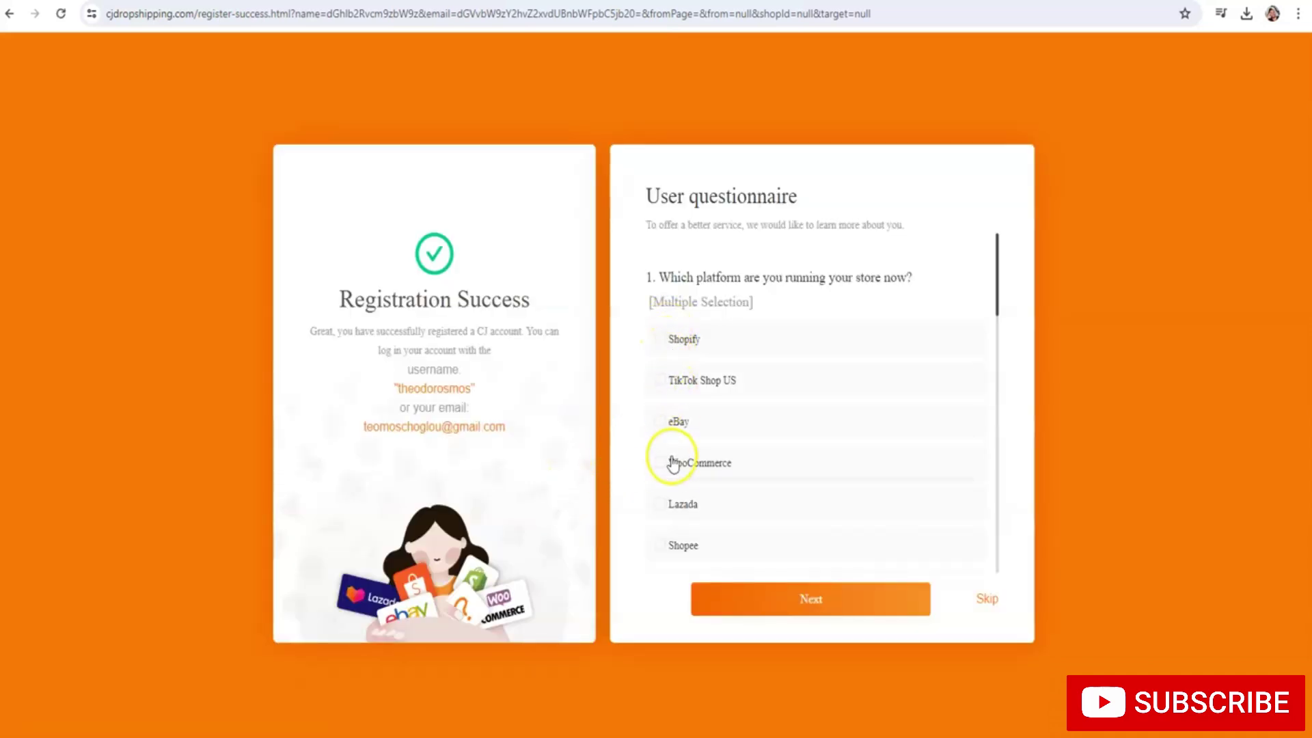
Answer the questionnaire with WooCommerce as store platform and 0 orders per day
{"action": "left_click", "coordinate": [661, 463]}
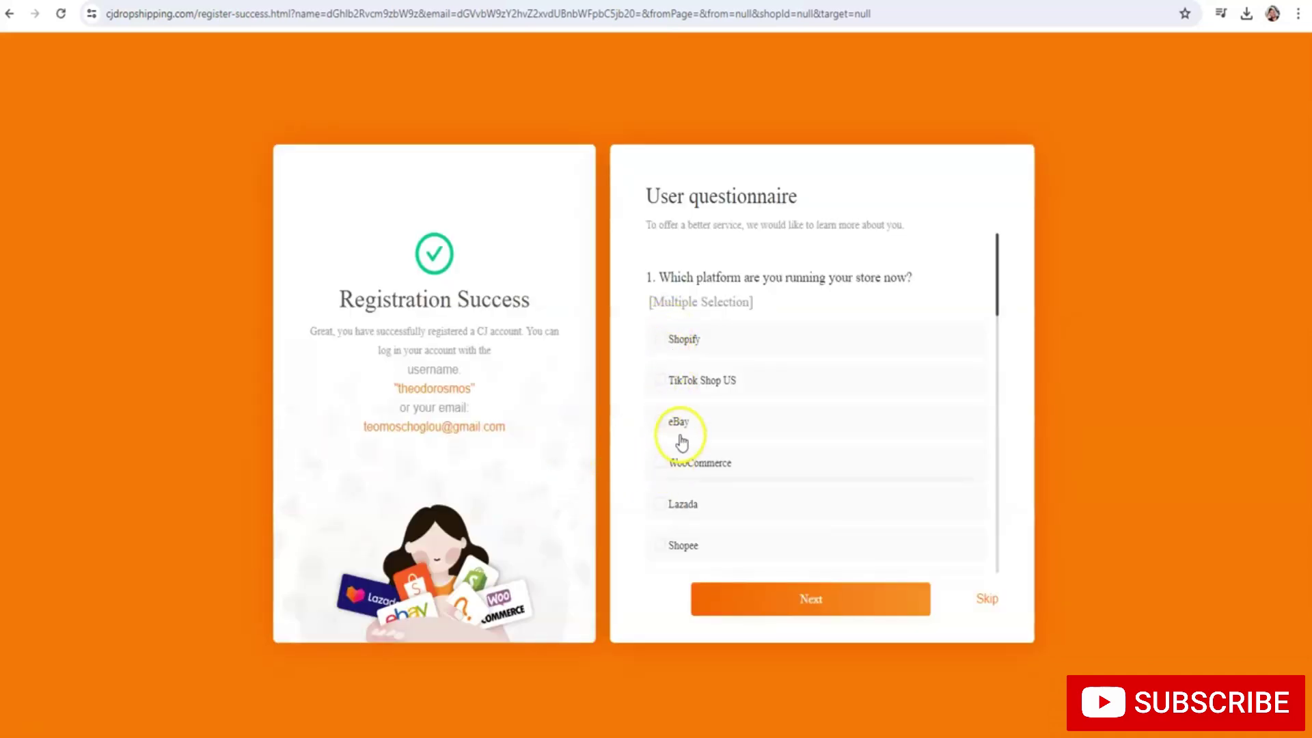
{"action": "left_click", "coordinate": [679, 444]}
{"action": "scroll", "coordinate": [679, 437], "scroll_direction": "down", "scroll_amount": 1}
{"action": "scroll", "coordinate": [748, 495], "scroll_direction": "down", "scroll_amount": 2}
{"action": "scroll", "coordinate": [744, 487], "scroll_direction": "down", "scroll_amount": 3}
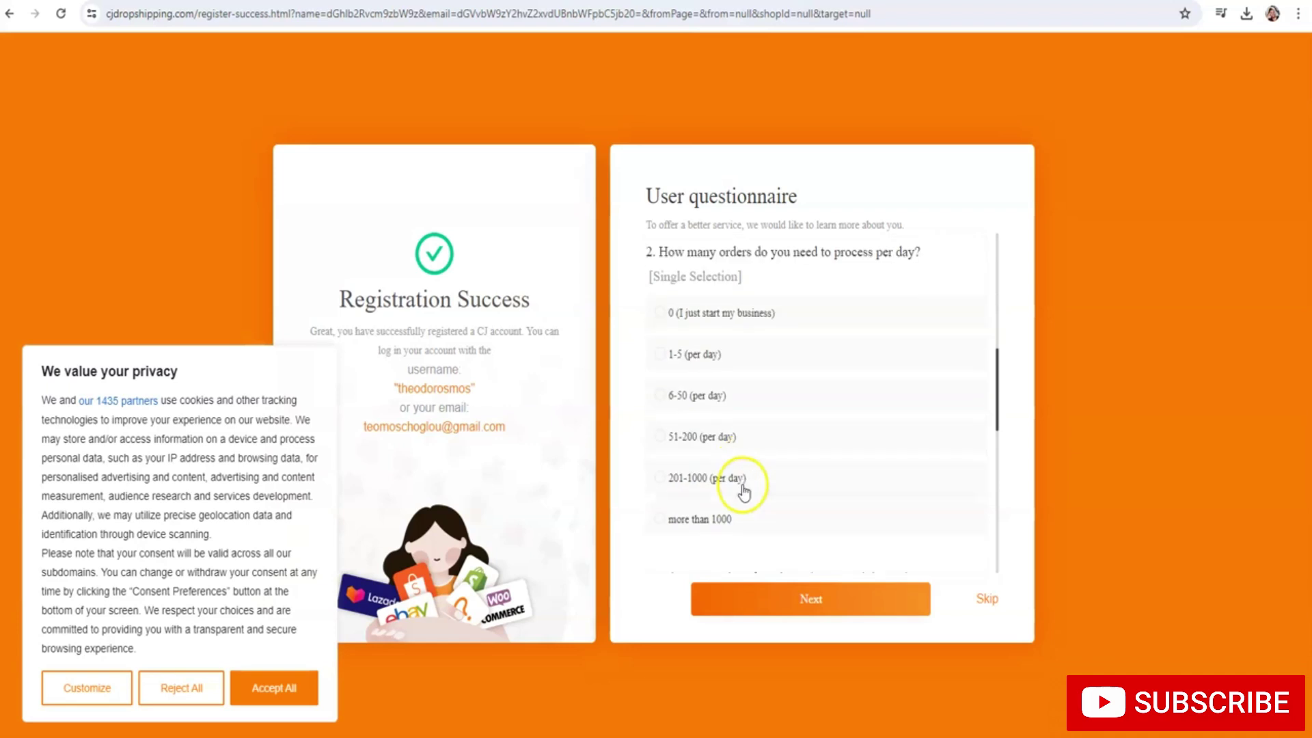
{"action": "left_click", "coordinate": [665, 314]}
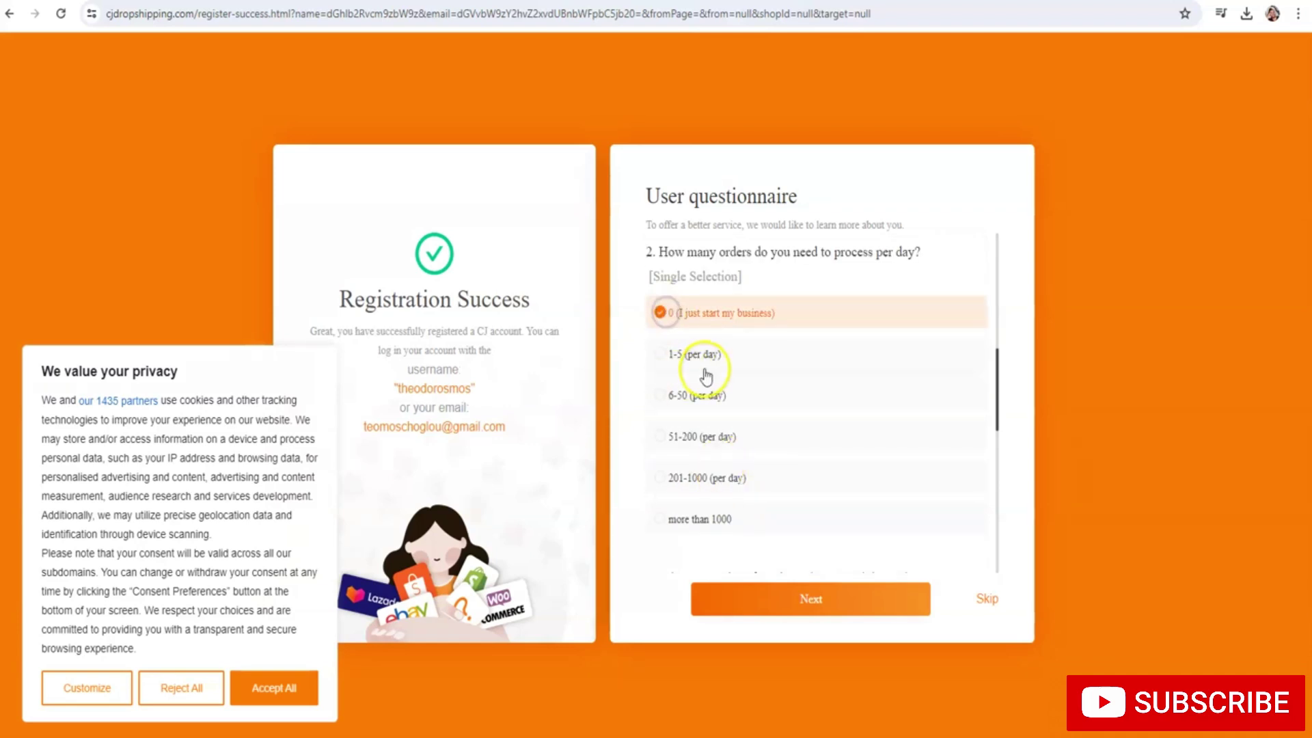
{"action": "scroll", "coordinate": [714, 403], "scroll_direction": "down", "scroll_amount": 2}
{"action": "scroll", "coordinate": [694, 440], "scroll_direction": "down", "scroll_amount": 2}
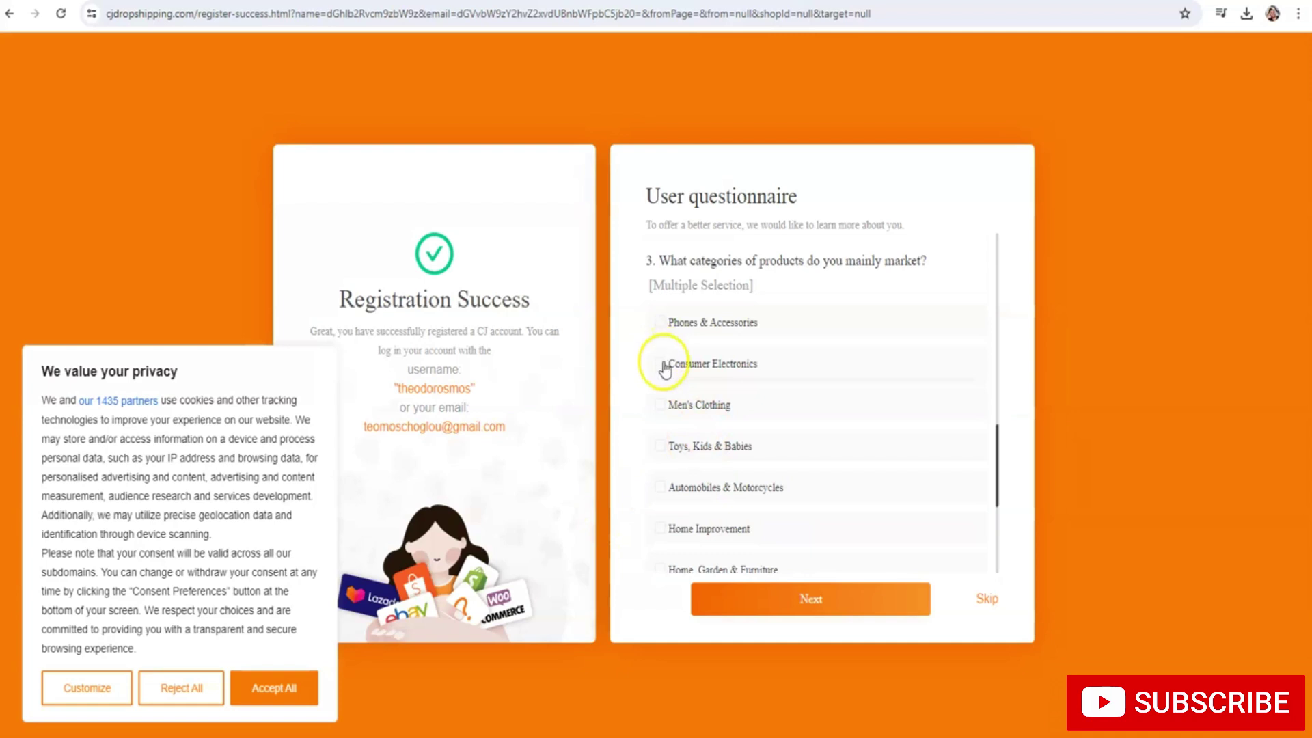
{"action": "scroll", "coordinate": [662, 341], "scroll_direction": "down", "scroll_amount": 1}
{"action": "scroll", "coordinate": [668, 408], "scroll_direction": "down", "scroll_amount": 2}
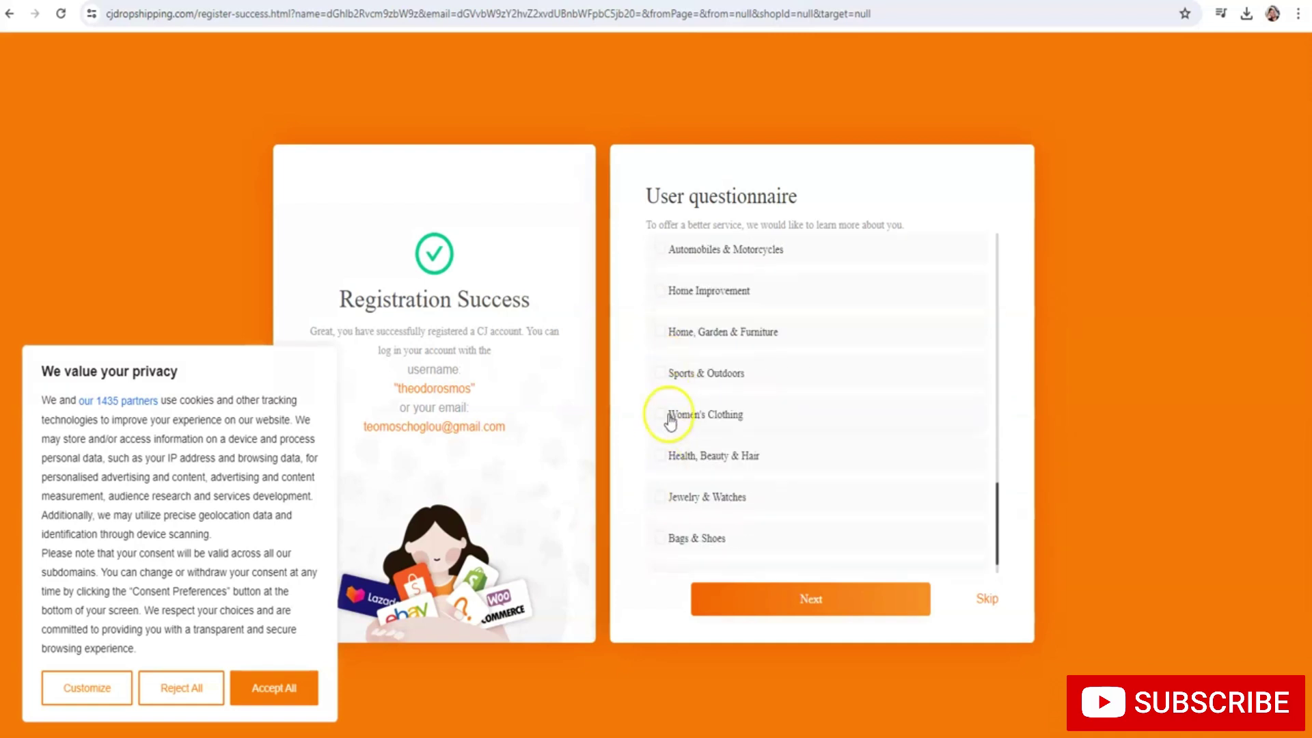
{"action": "scroll", "coordinate": [663, 424], "scroll_direction": "up", "scroll_amount": 2}
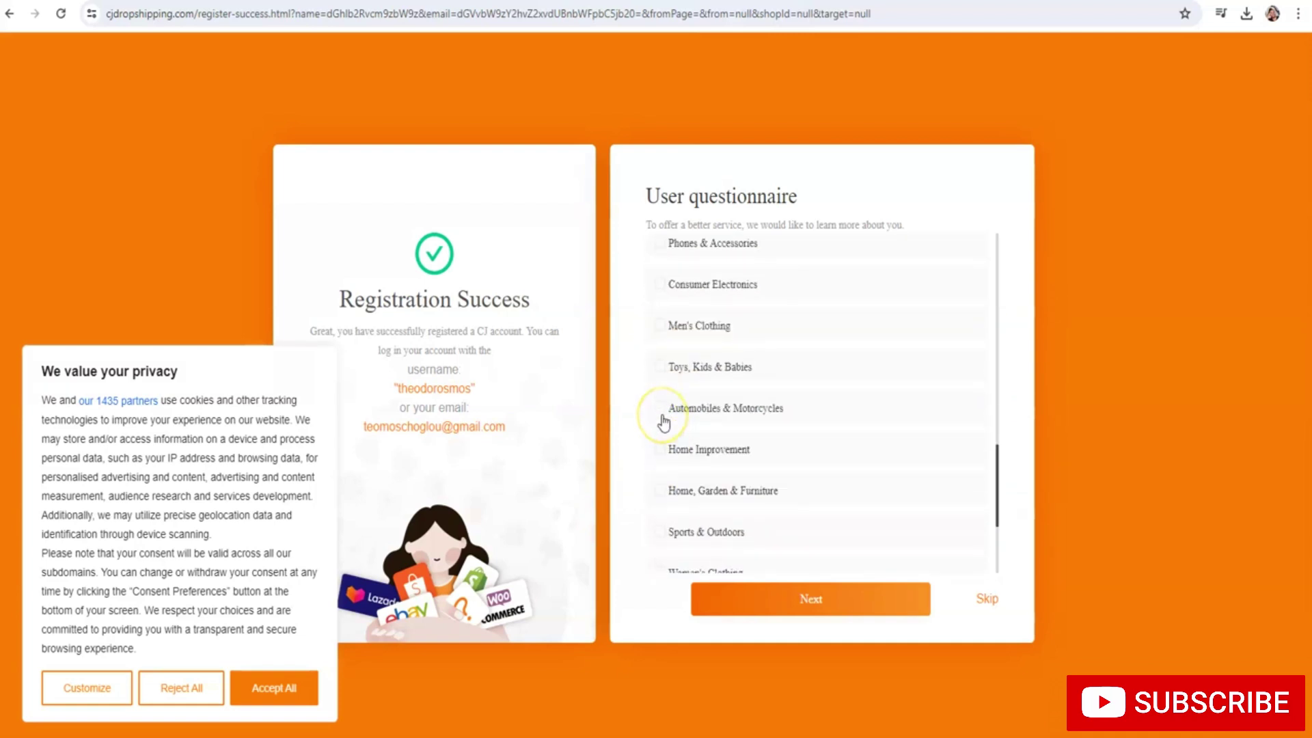
Tick Men's Clothing, submit the questionnaire and pick Woocommerce under Store Authorization
{"action": "left_click", "coordinate": [661, 326]}
{"action": "scroll", "coordinate": [673, 371], "scroll_direction": "down", "scroll_amount": 2}
{"action": "scroll", "coordinate": [675, 375], "scroll_direction": "down", "scroll_amount": 2}
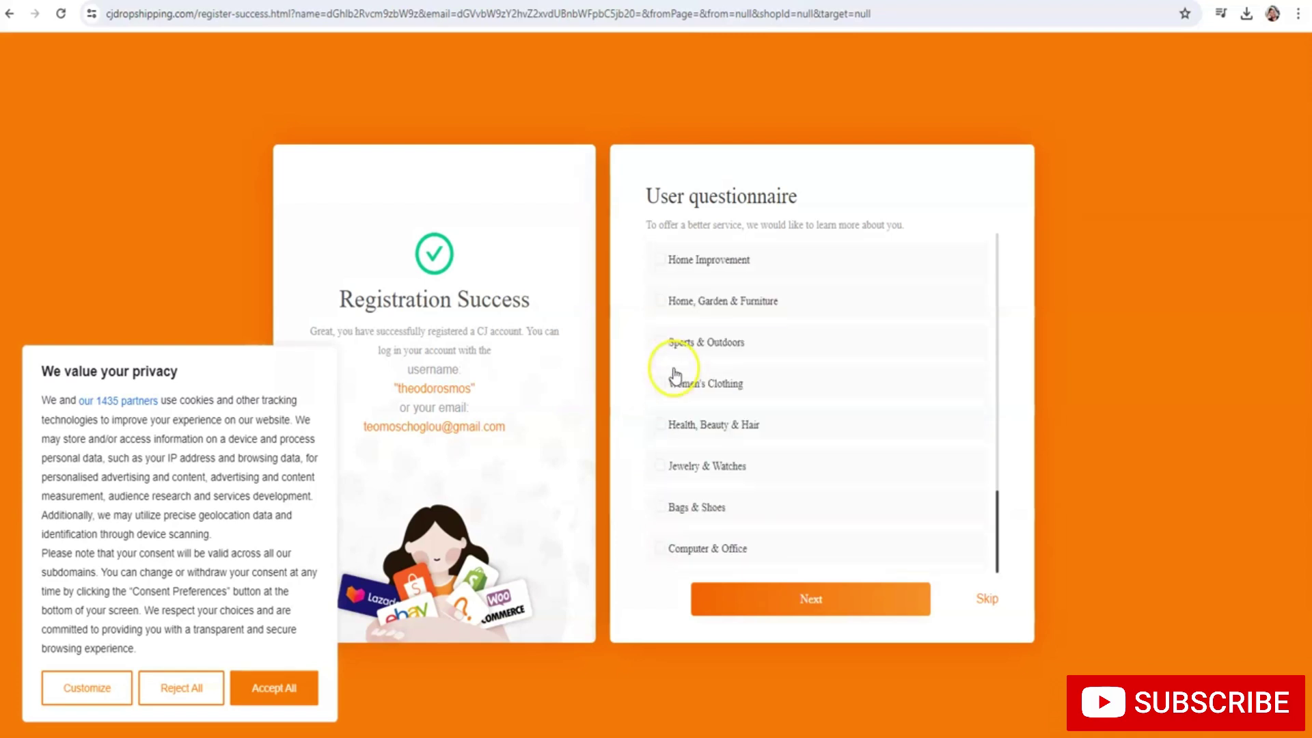
{"action": "left_click", "coordinate": [851, 600]}
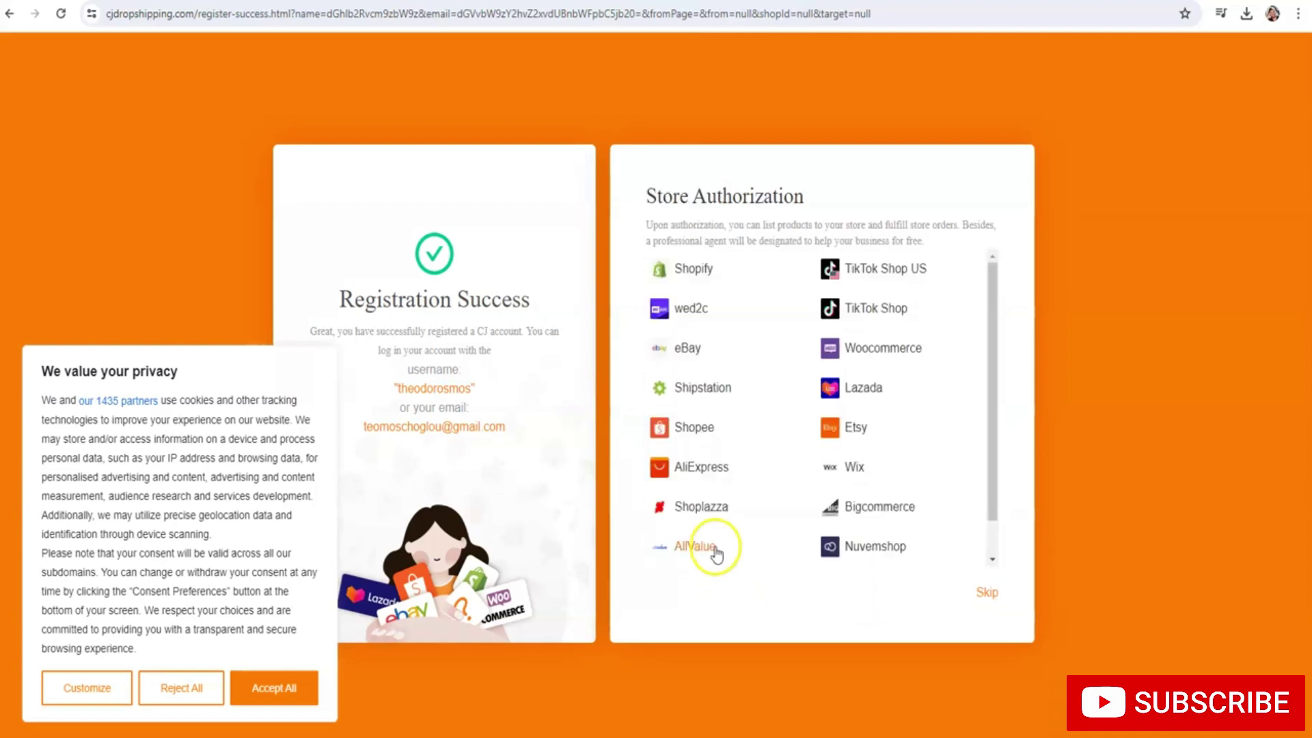
{"action": "scroll", "coordinate": [731, 383], "scroll_direction": "down", "scroll_amount": 1}
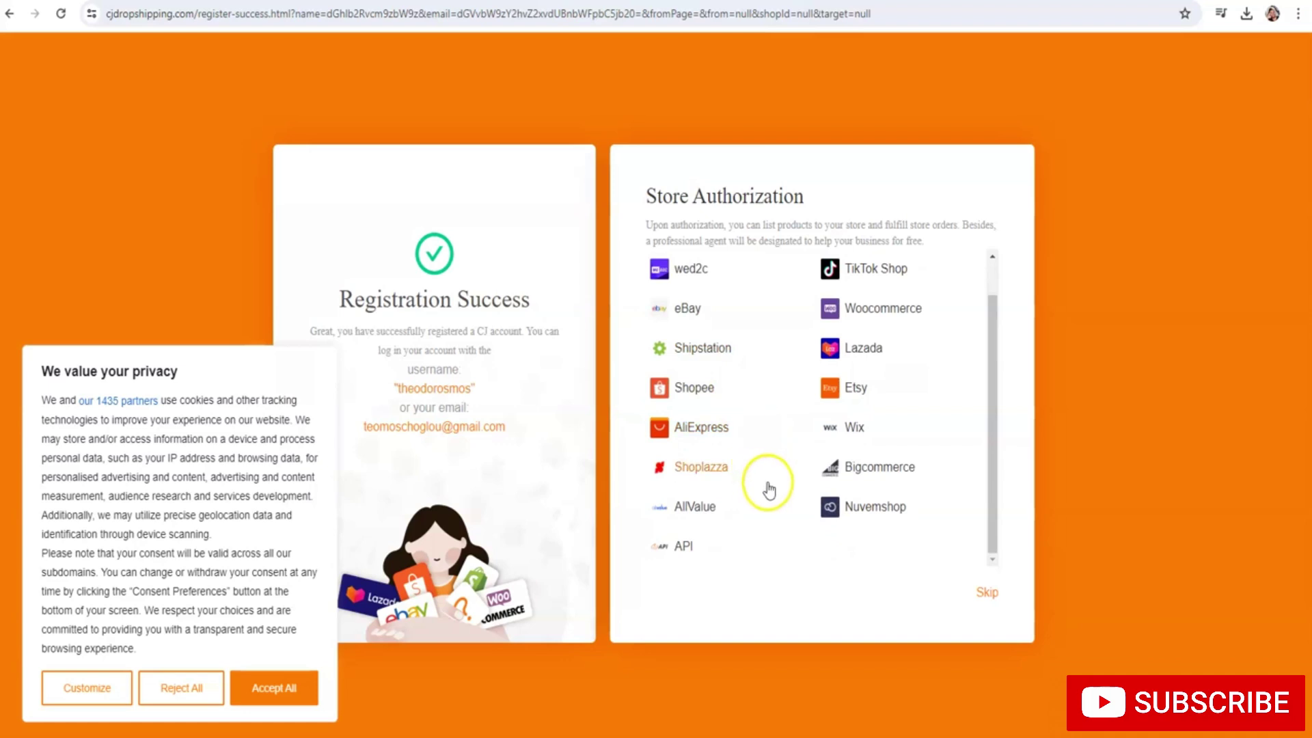
{"action": "scroll", "coordinate": [769, 456], "scroll_direction": "up", "scroll_amount": 1}
{"action": "scroll", "coordinate": [752, 444], "scroll_direction": "down", "scroll_amount": 1}
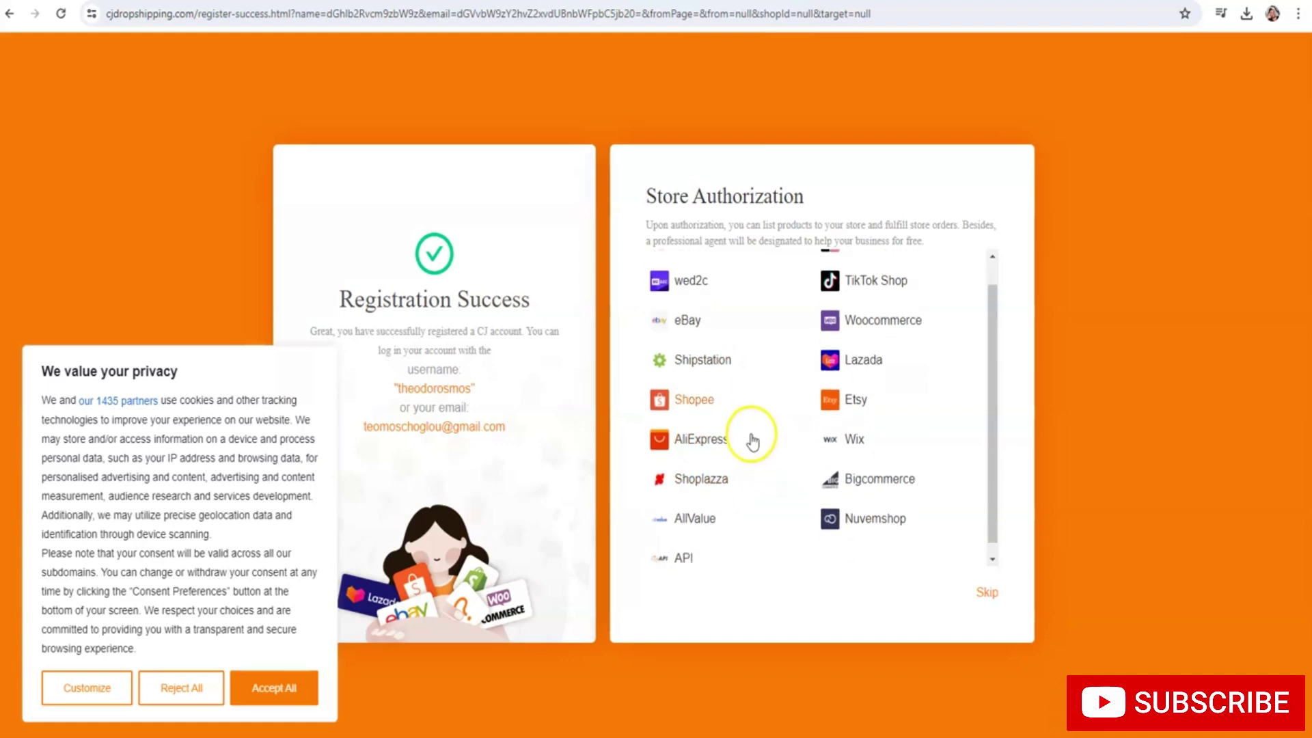
{"action": "left_click", "coordinate": [829, 308]}
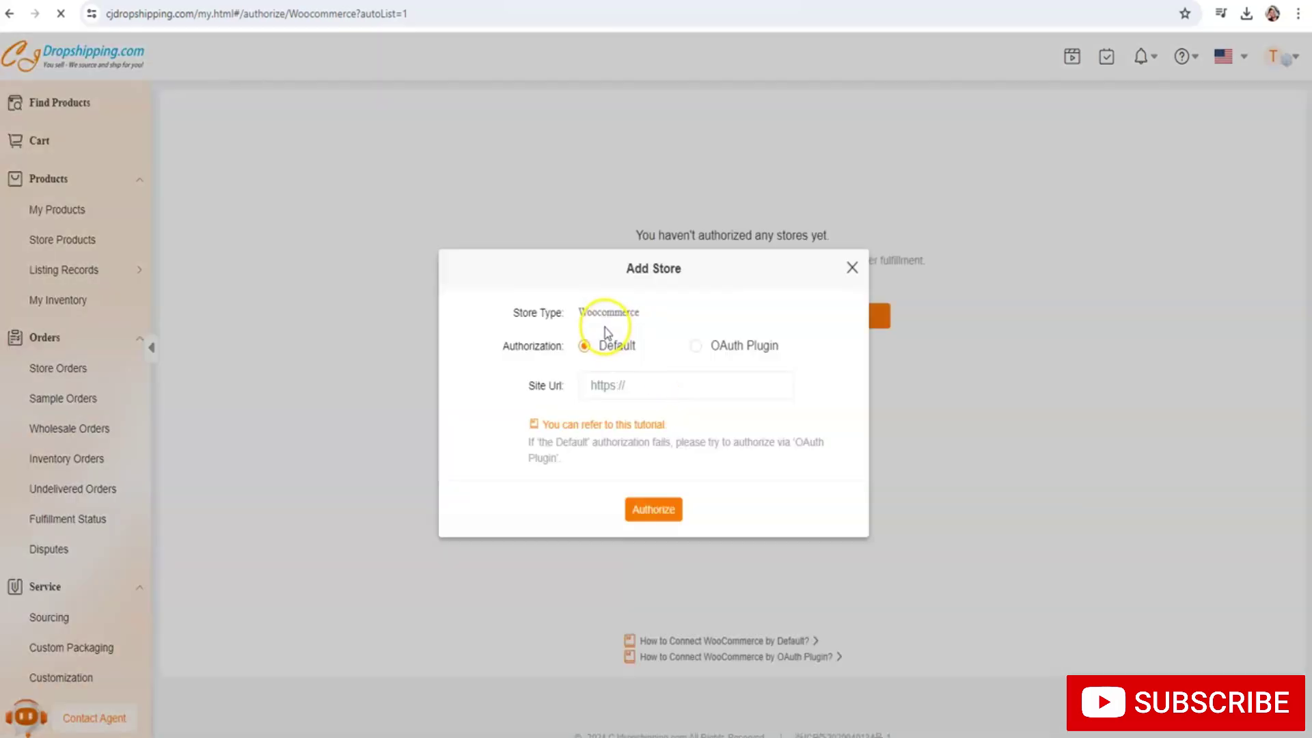
Enter the store's https site URL, authorize it and approve CJdropshipping's WooCommerce access
{"action": "left_click", "coordinate": [635, 384]}
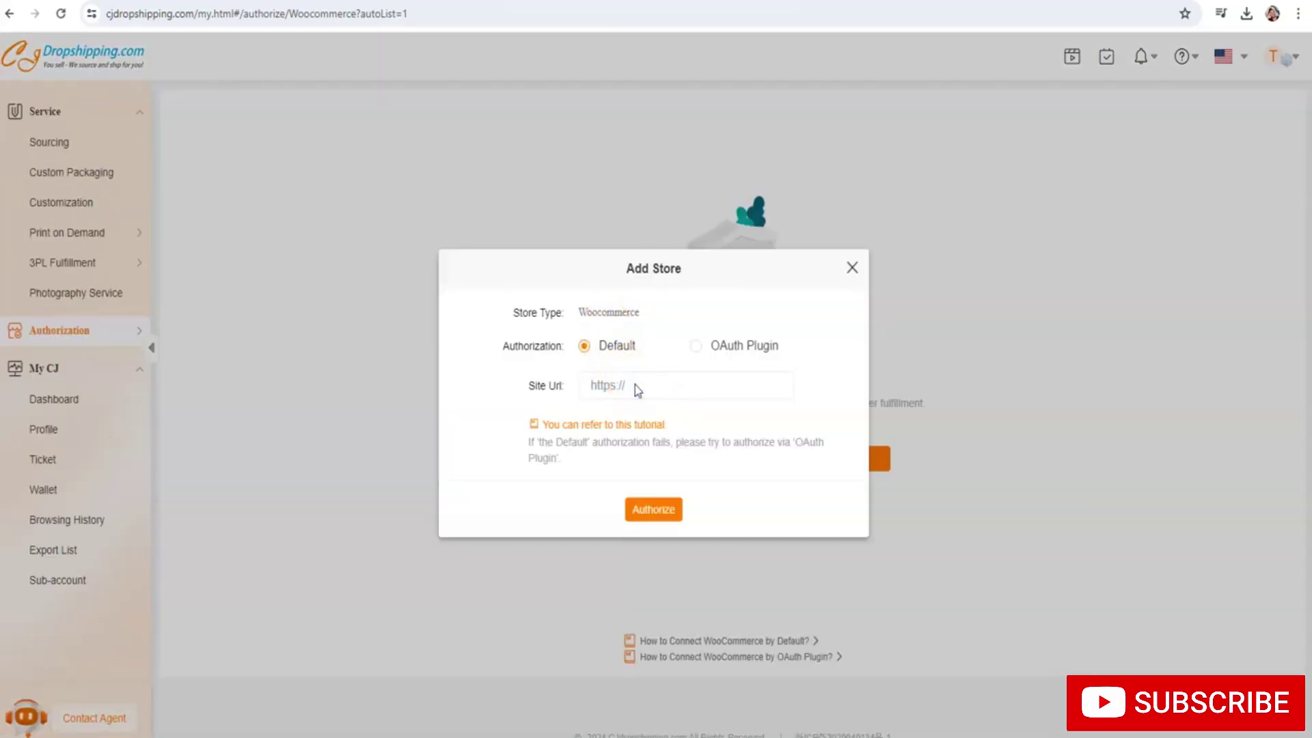
{"action": "type", "text": "https://wellminds.gr"}
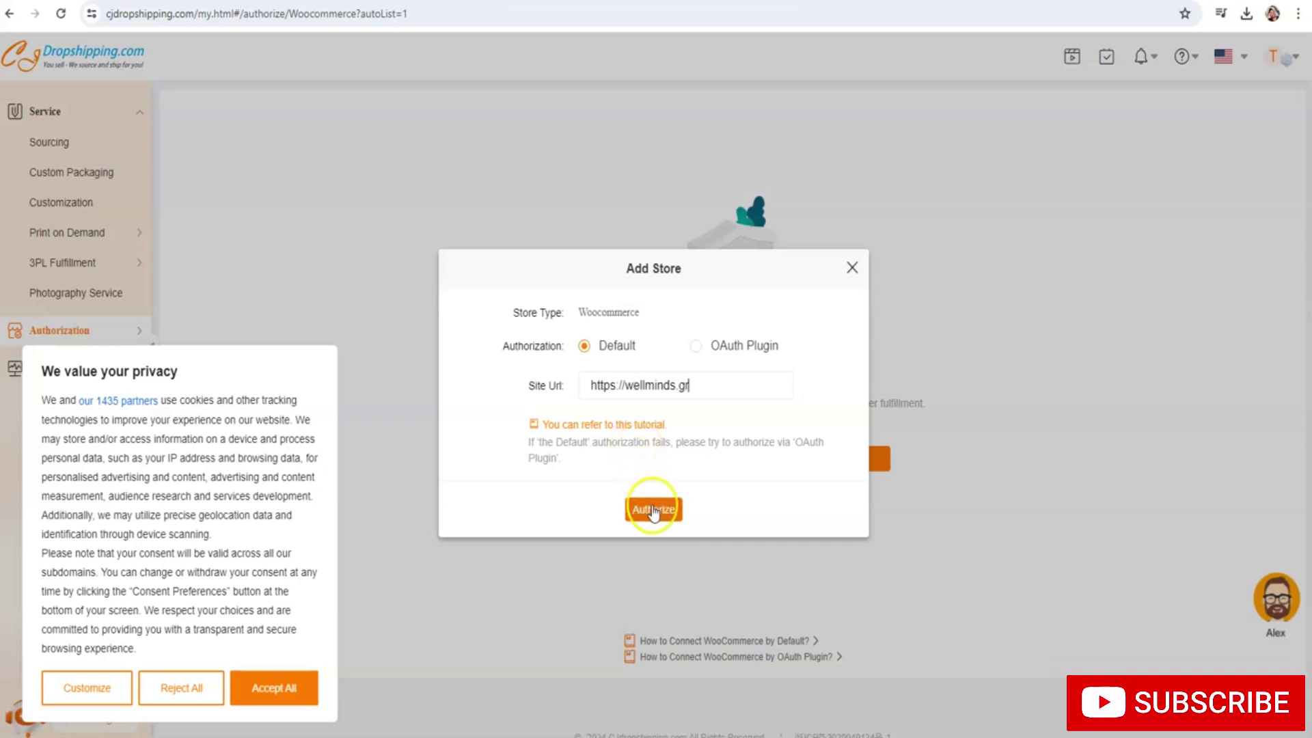
{"action": "left_click", "coordinate": [653, 509]}
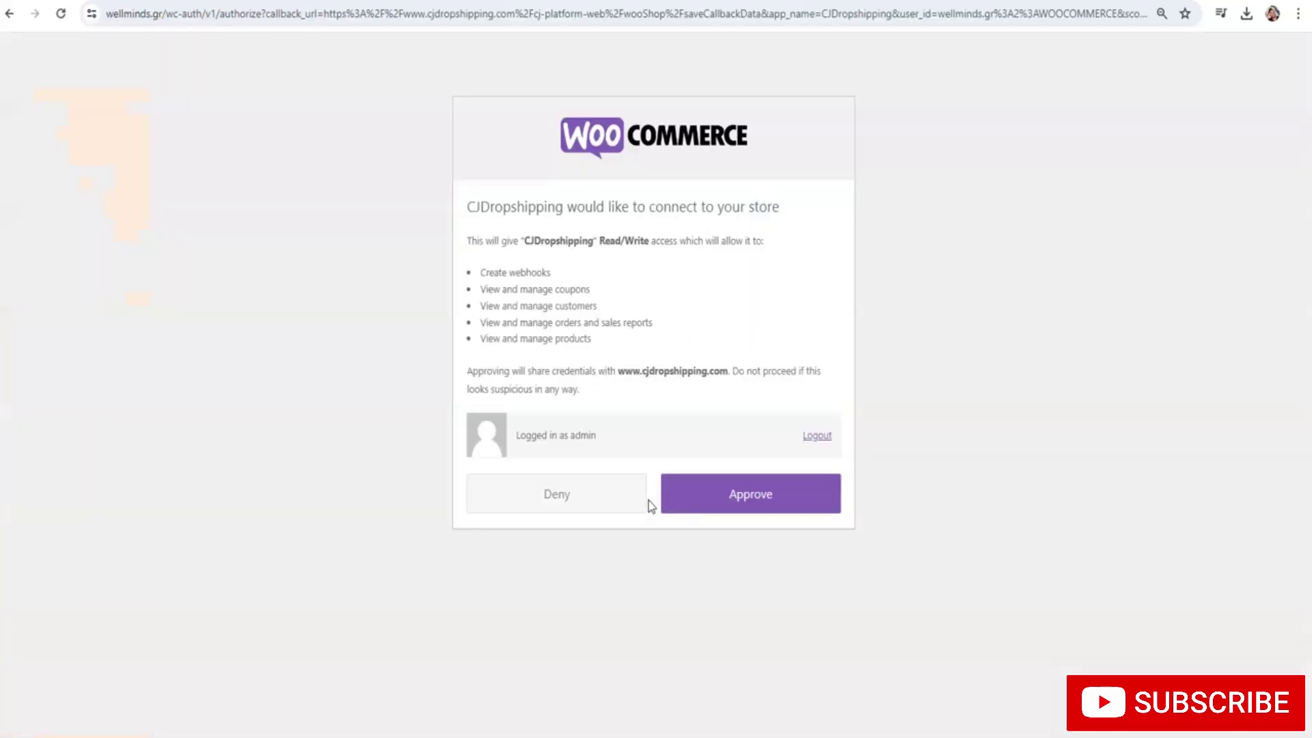
{"action": "left_click", "coordinate": [714, 495]}
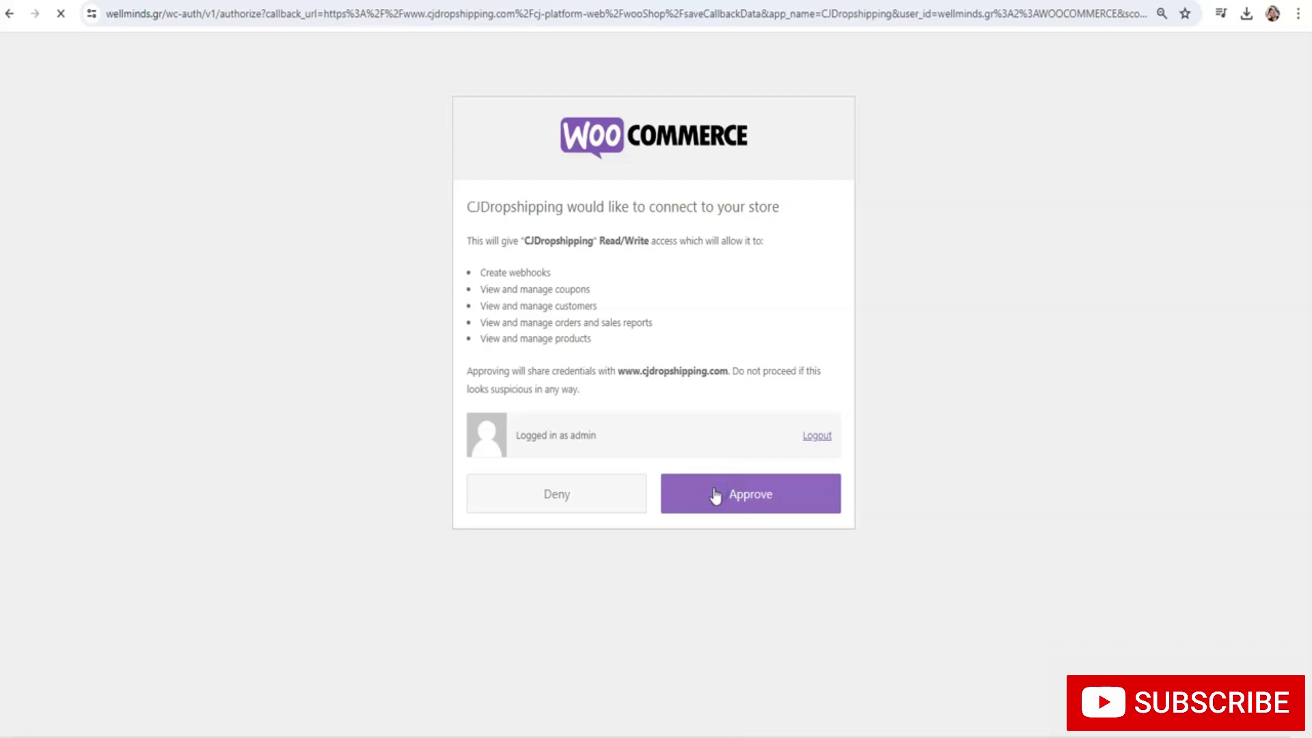
{"action": "left_click", "coordinate": [701, 485]}
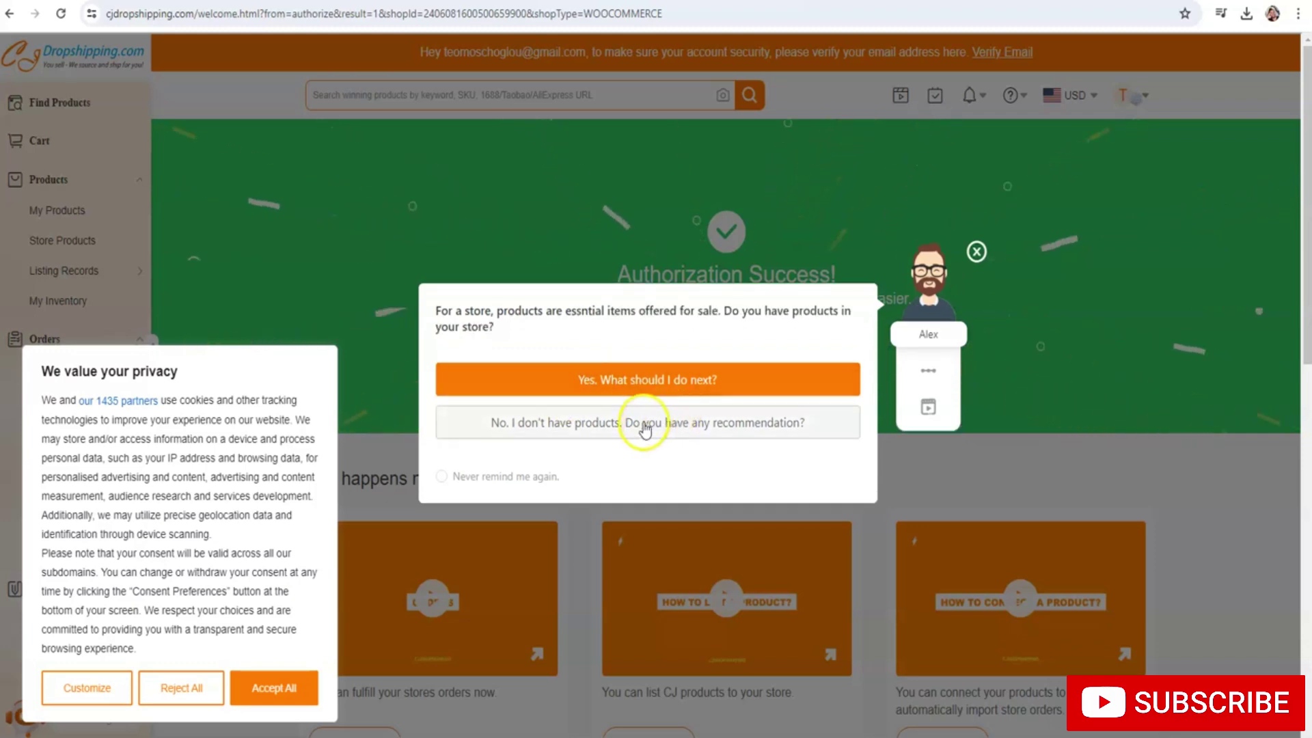
Dismiss the assistant popup, accept all cookies, return home and close the welcome chat
{"action": "left_click", "coordinate": [975, 252]}
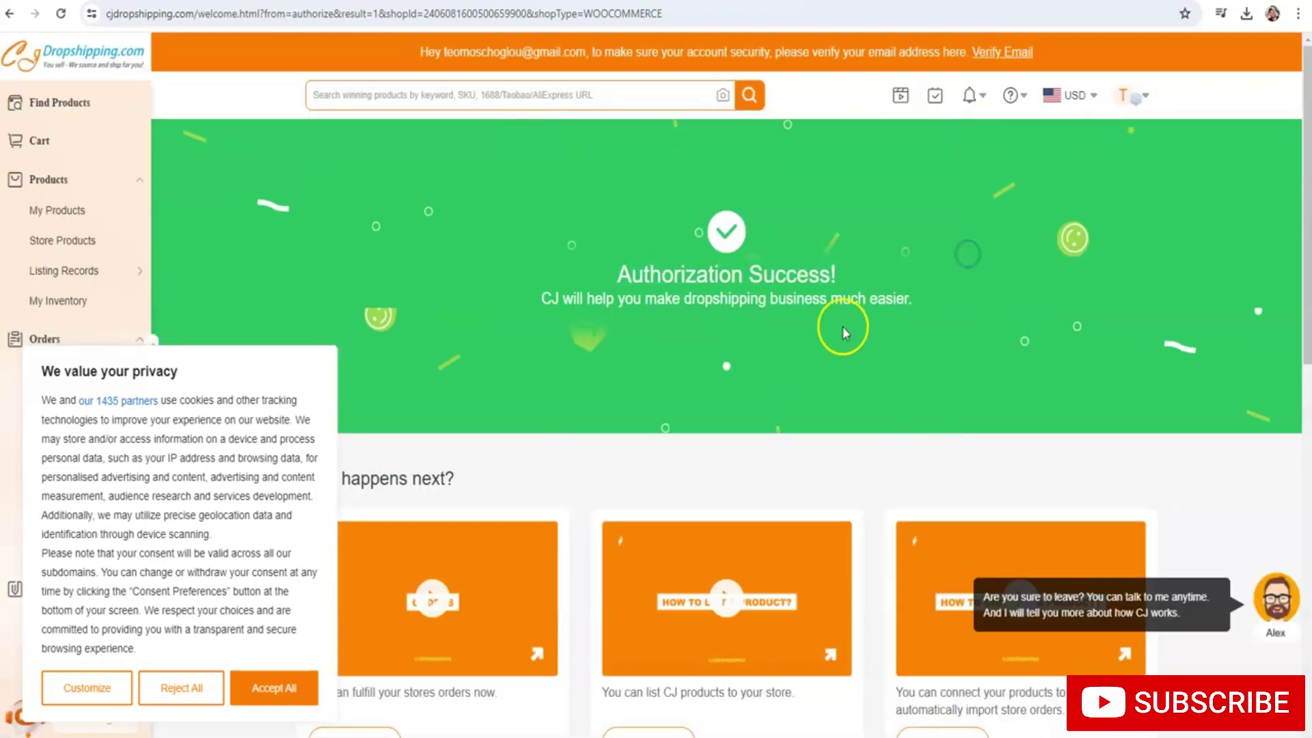
{"action": "left_click", "coordinate": [266, 695]}
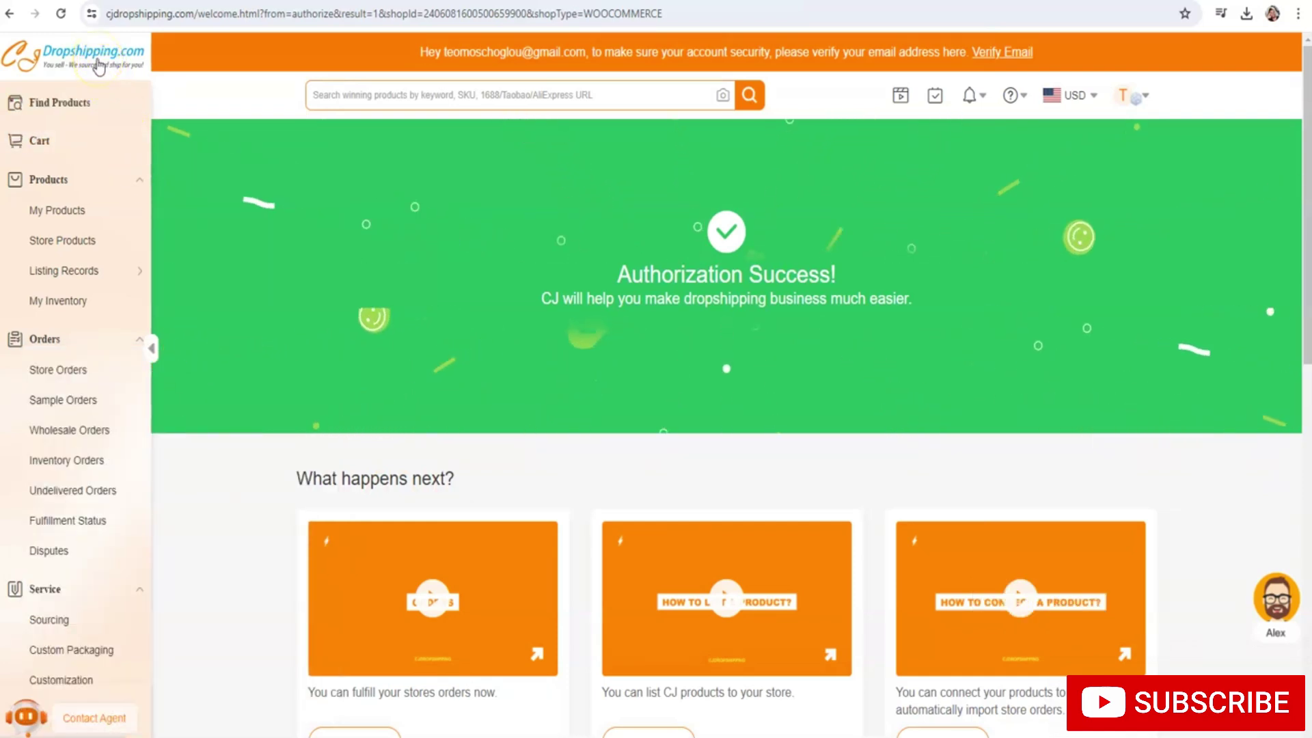
{"action": "left_click", "coordinate": [99, 66]}
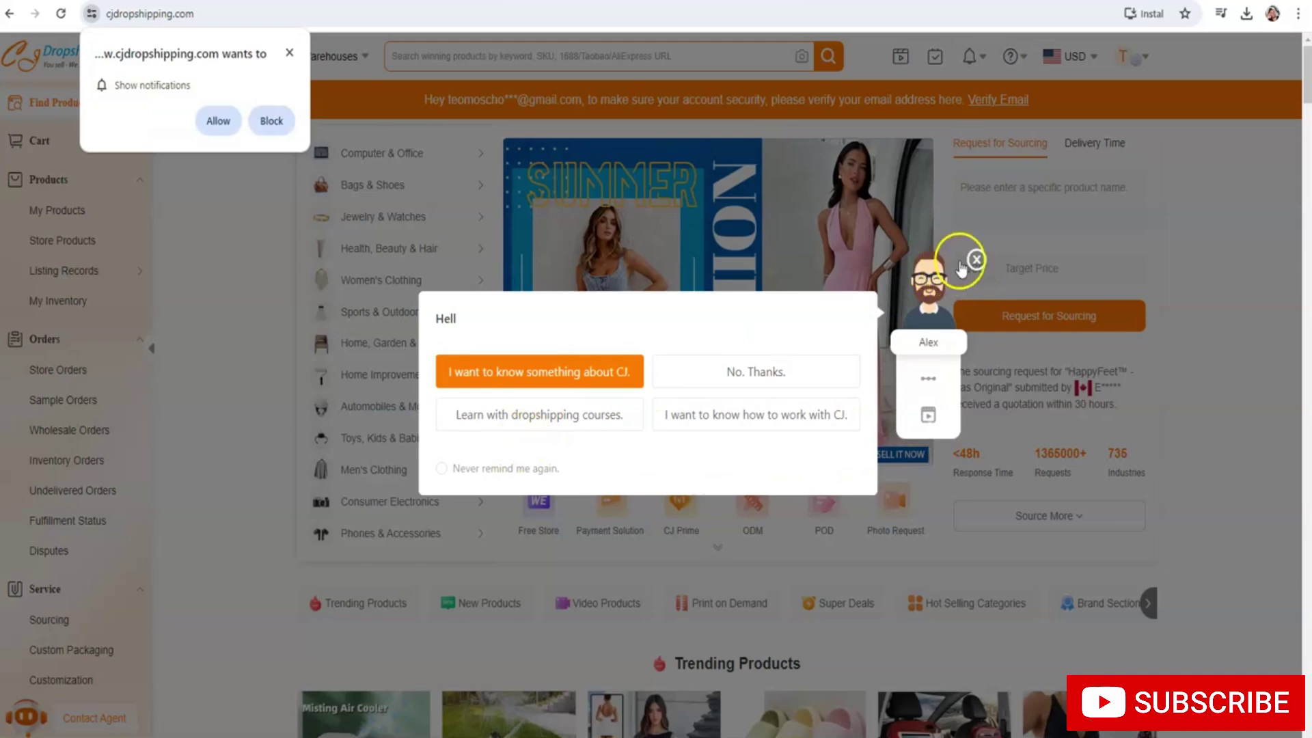
{"action": "left_click", "coordinate": [423, 430]}
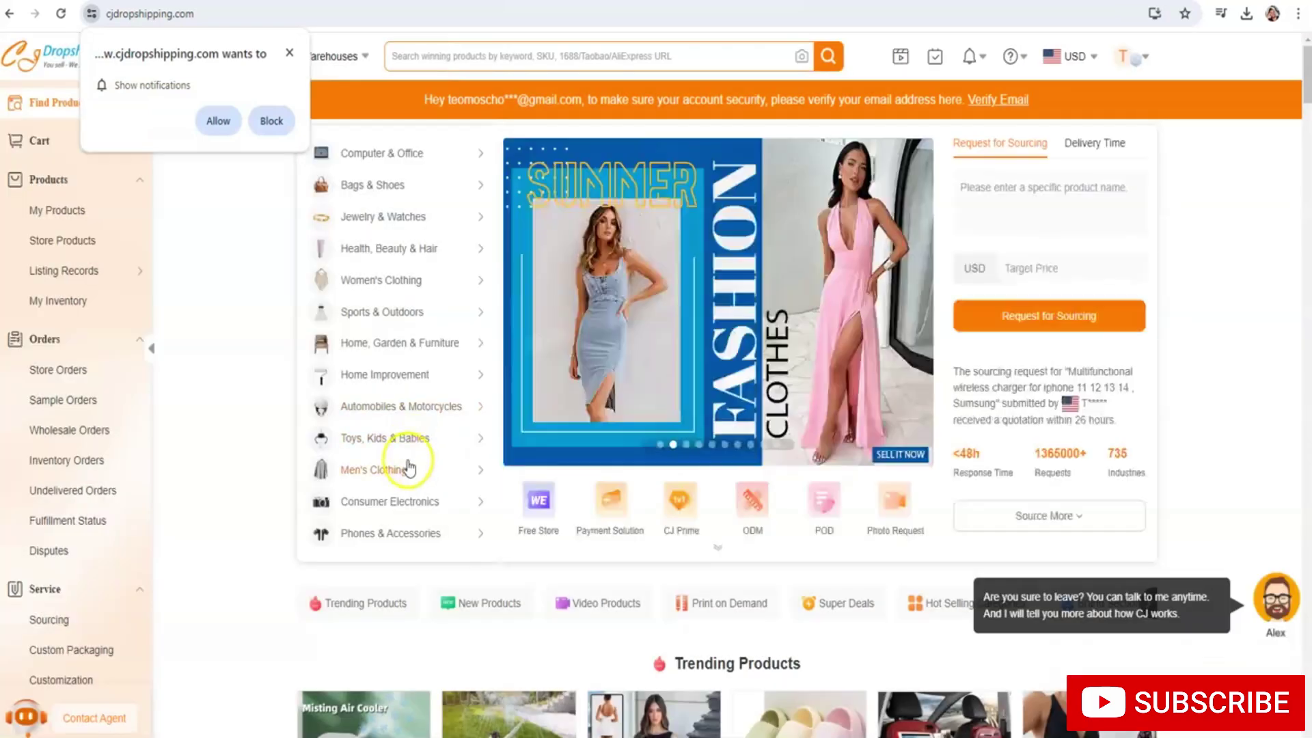
Open the Hawaii Beach Vacation Shirt from solid men's T-shirts, pick its second colour, and list it
{"action": "mouse_move", "coordinate": [410, 464]}
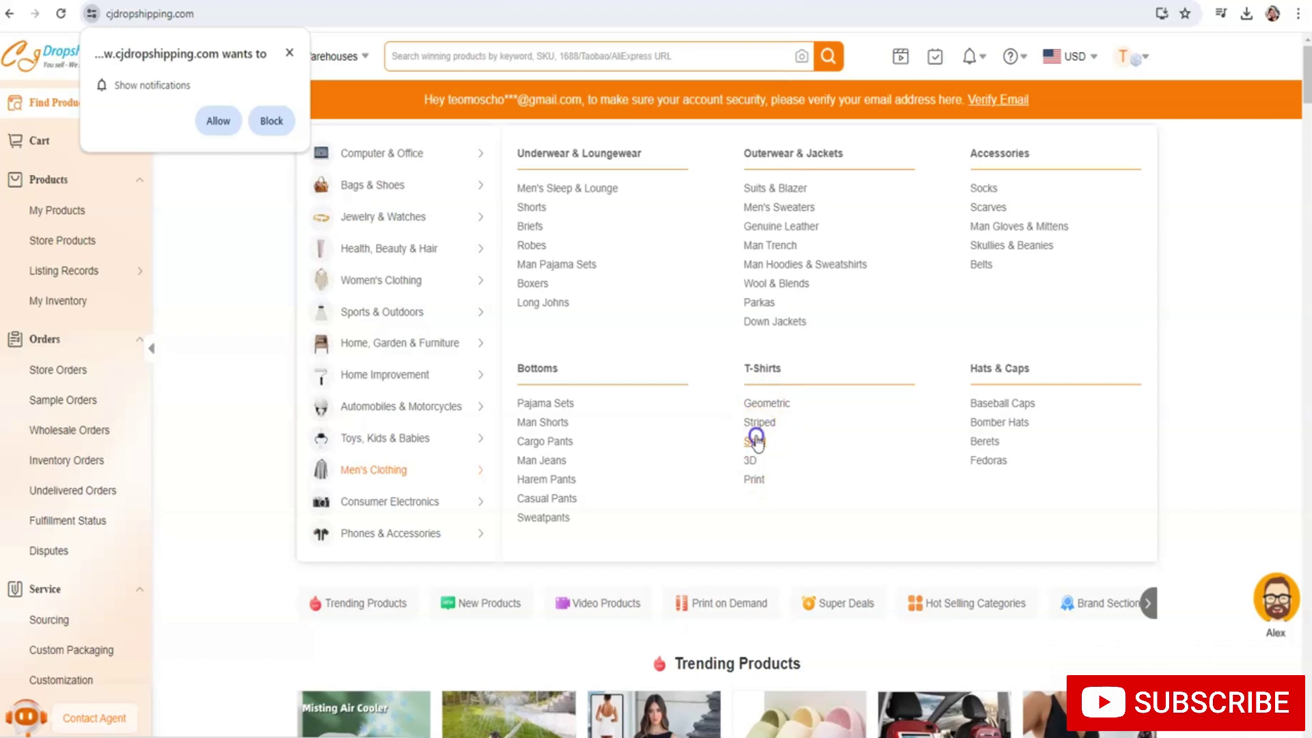
{"action": "left_click", "coordinate": [754, 441]}
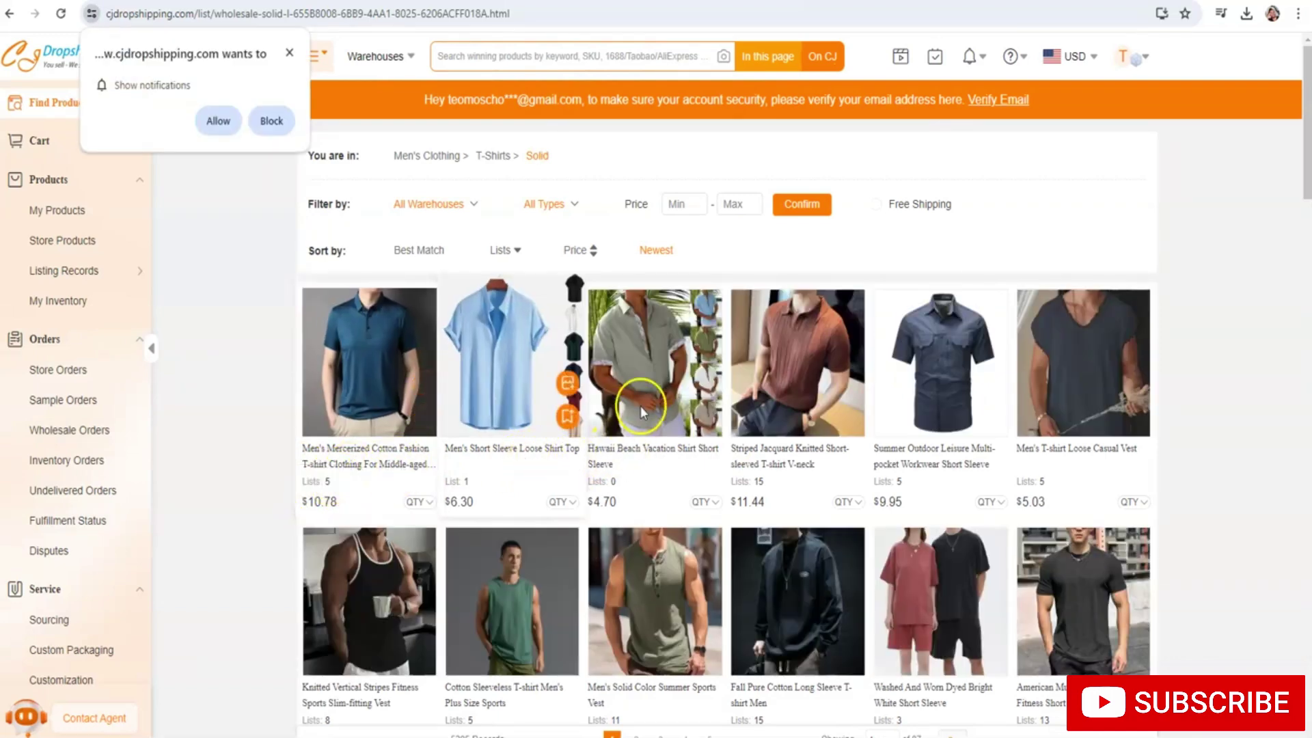
{"action": "left_click", "coordinate": [634, 455]}
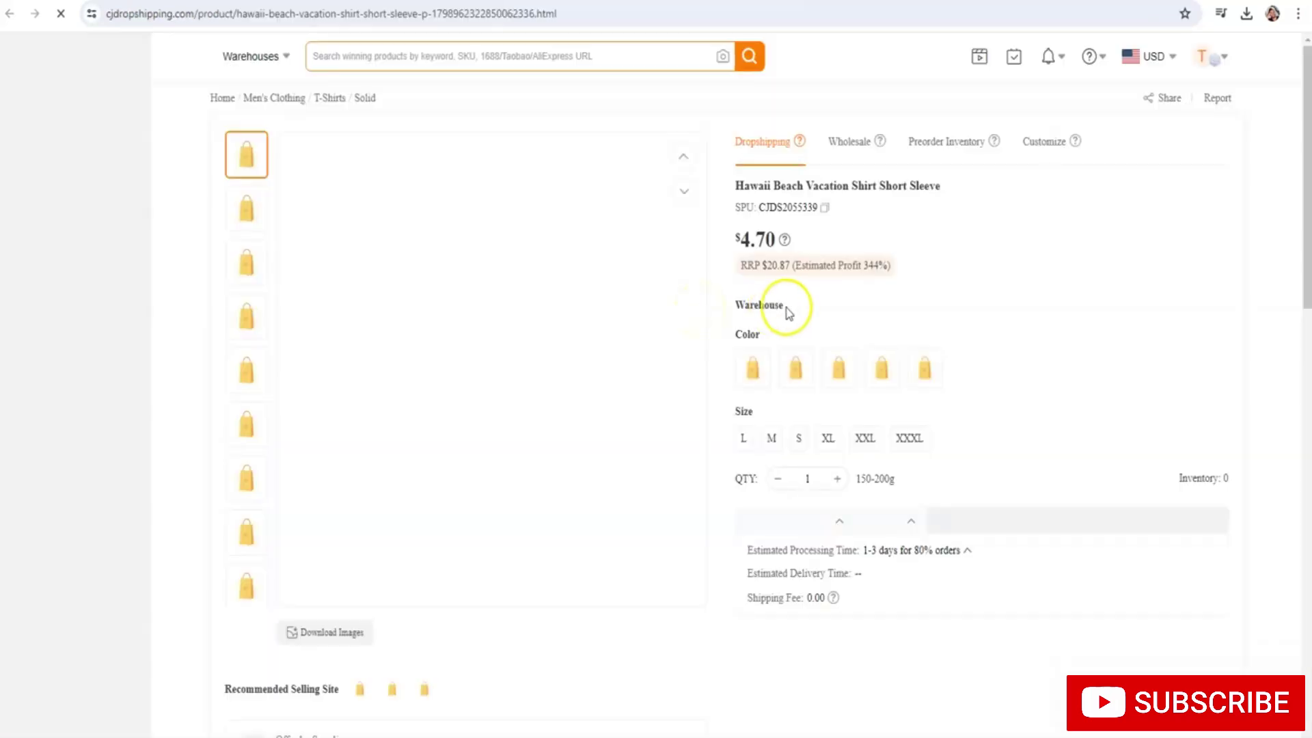
{"action": "scroll", "coordinate": [802, 343], "scroll_direction": "down", "scroll_amount": 1}
{"action": "left_click", "coordinate": [795, 335]}
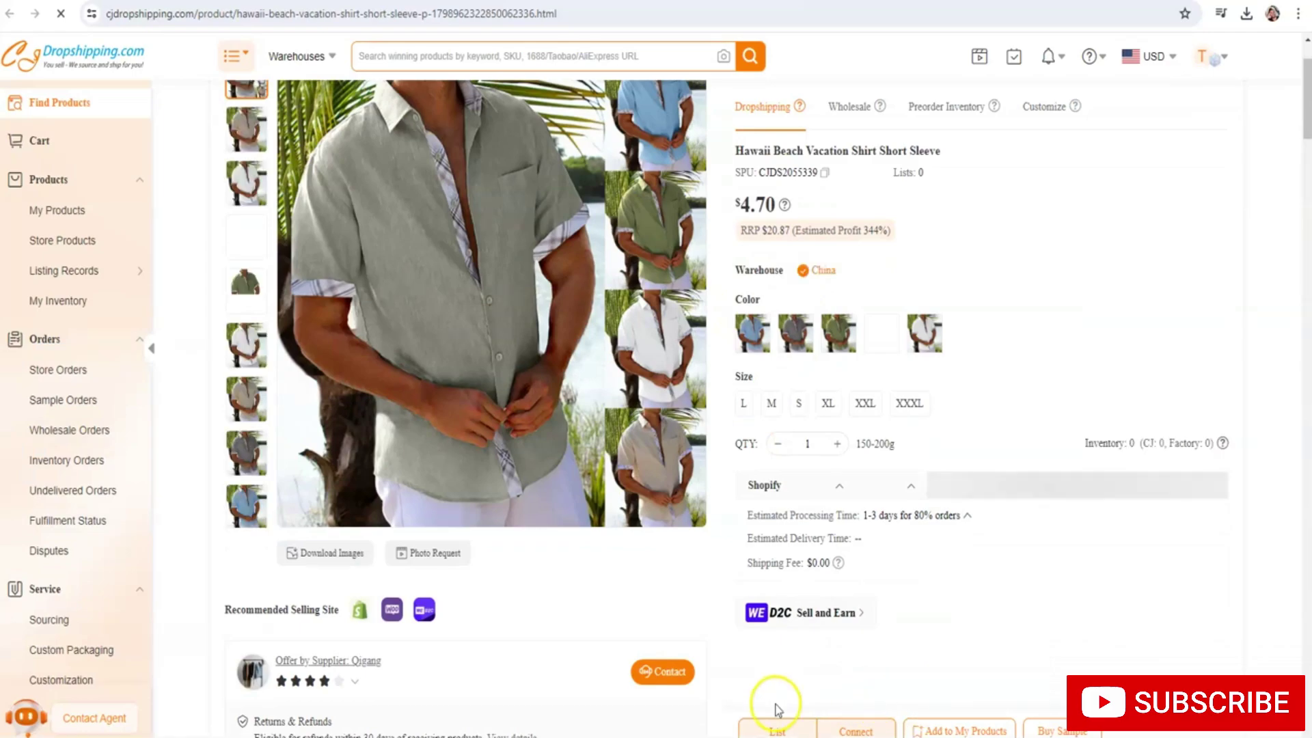
{"action": "left_click", "coordinate": [778, 729]}
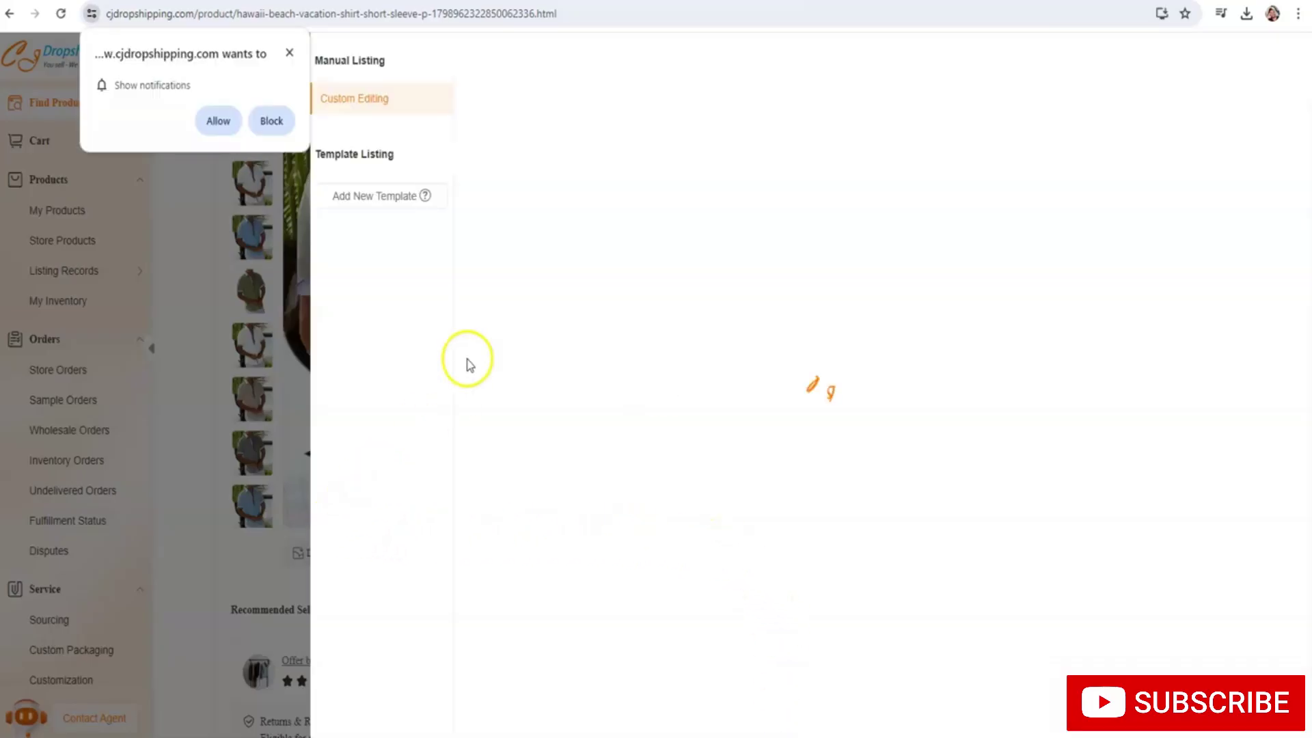
Allow site notifications and delete 'Short Sleeve' from the listing title
{"action": "left_click", "coordinate": [226, 121]}
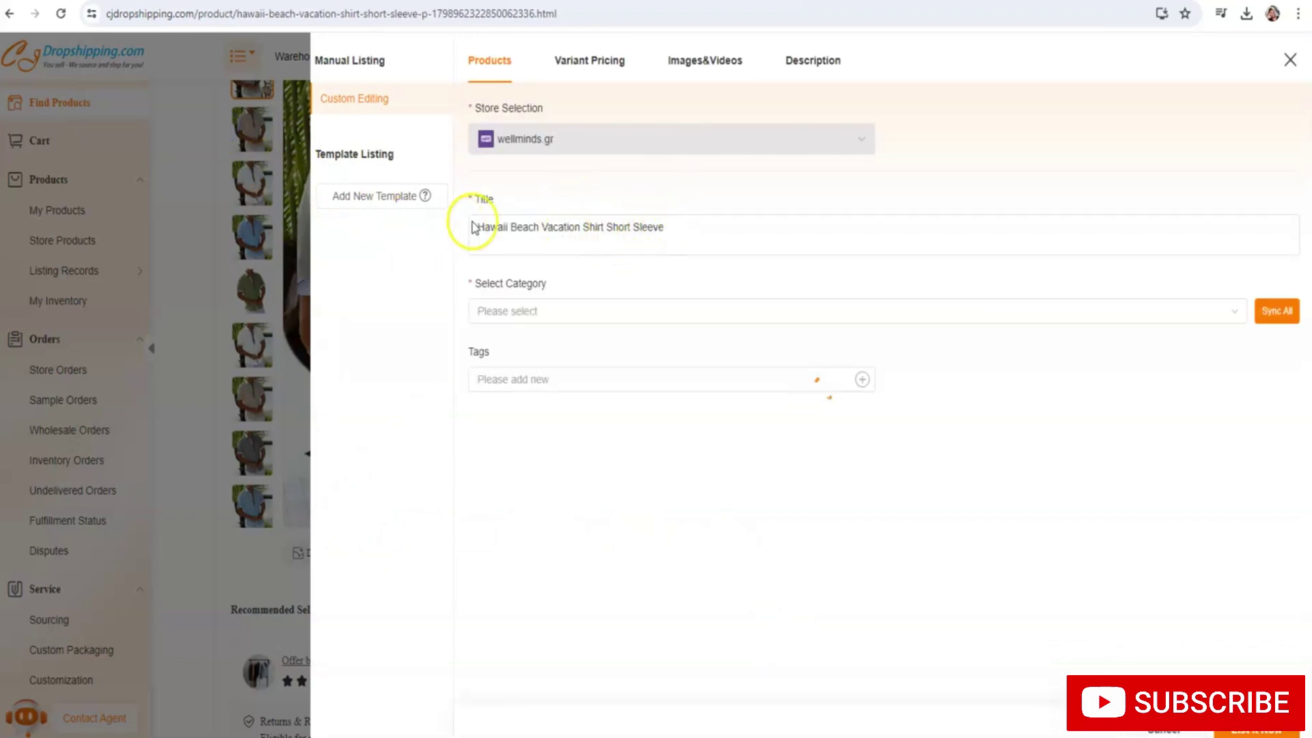
{"action": "left_click", "coordinate": [530, 232]}
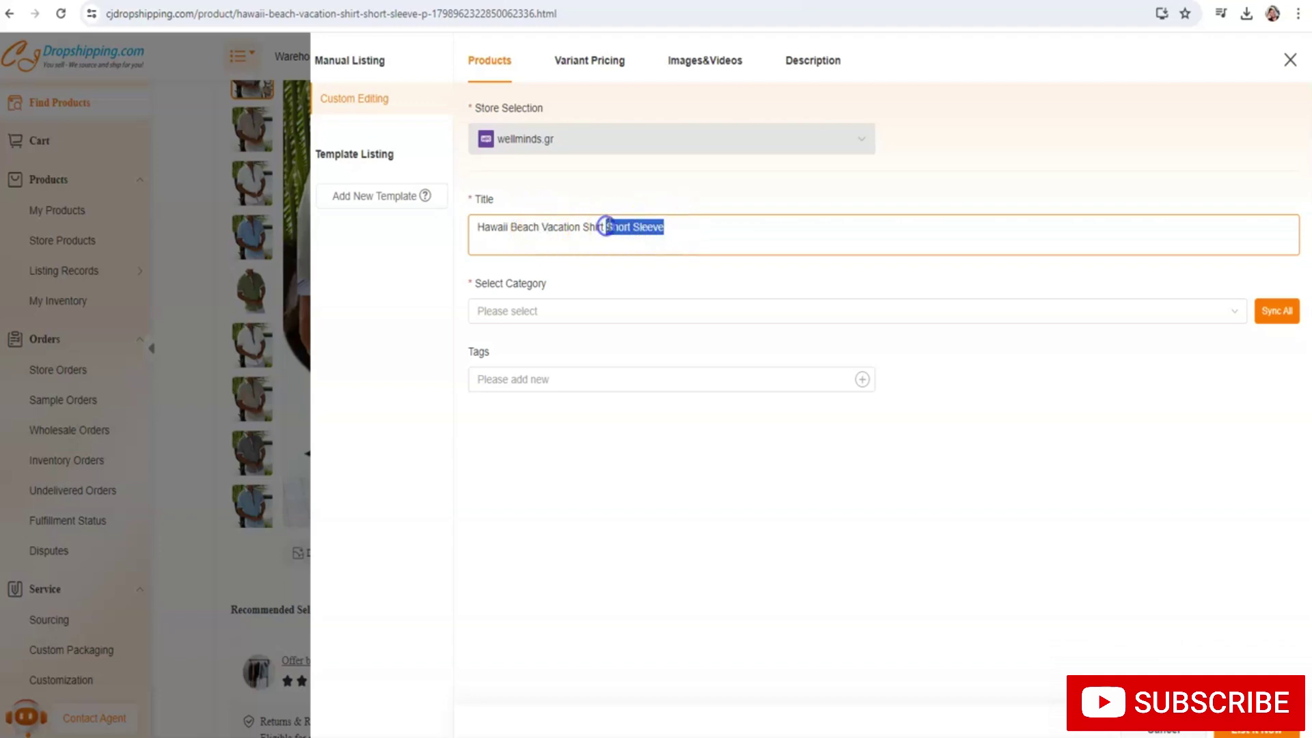
{"action": "key", "text": "BackSpace"}
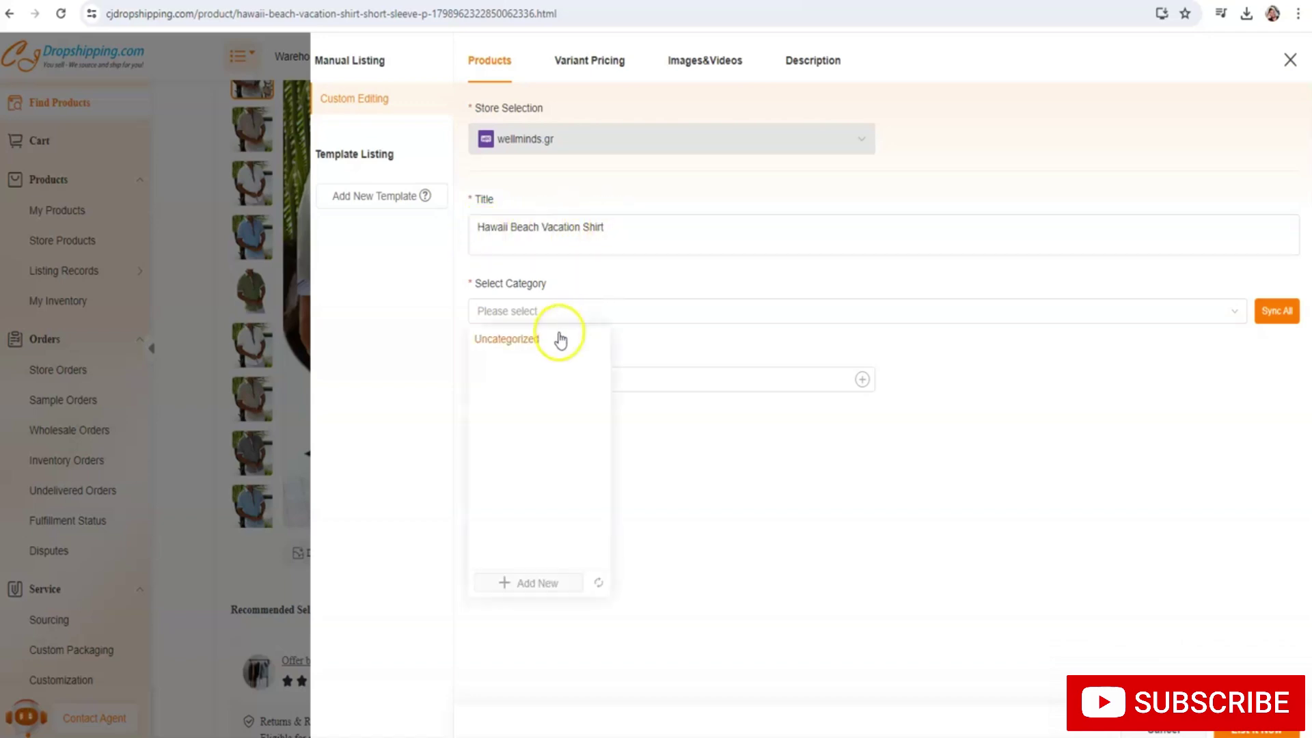
Create a new 'T-shirts' store category and assign it as the product's category
{"action": "left_click", "coordinate": [526, 580]}
{"action": "left_click", "coordinate": [526, 564]}
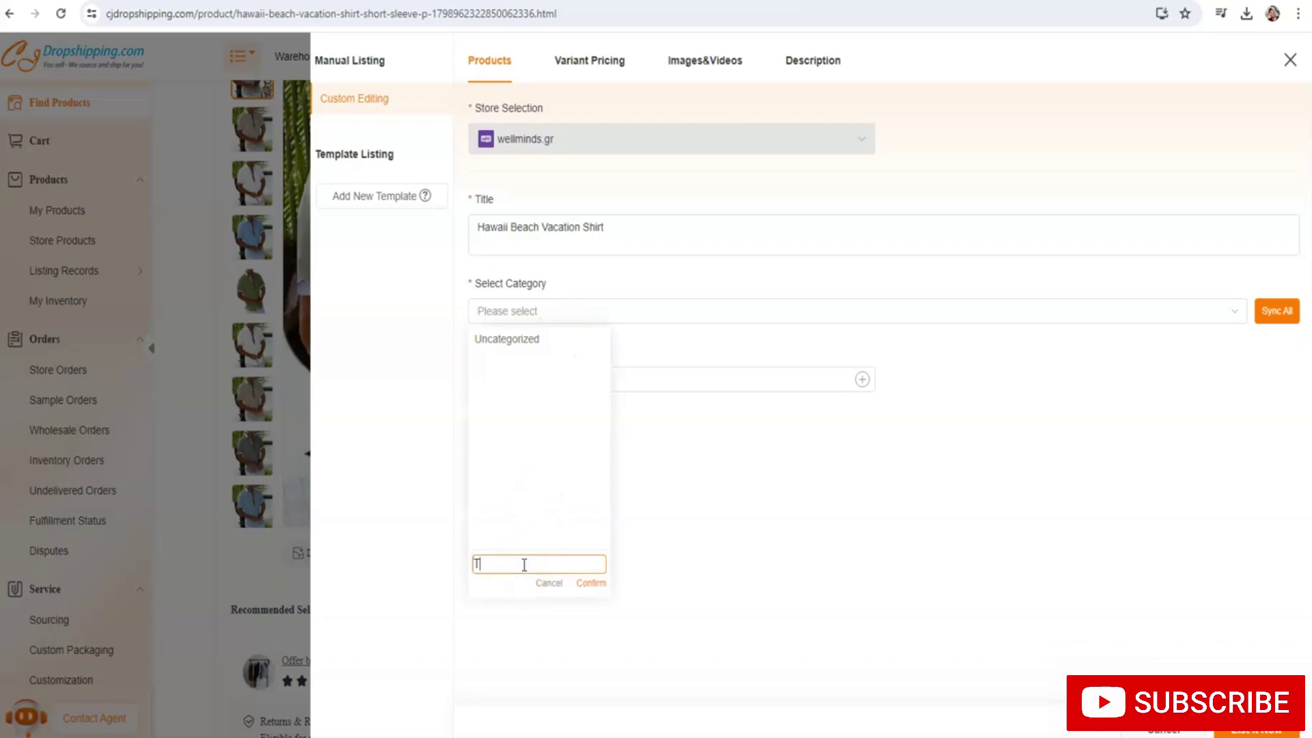
{"action": "left_click", "coordinate": [584, 582]}
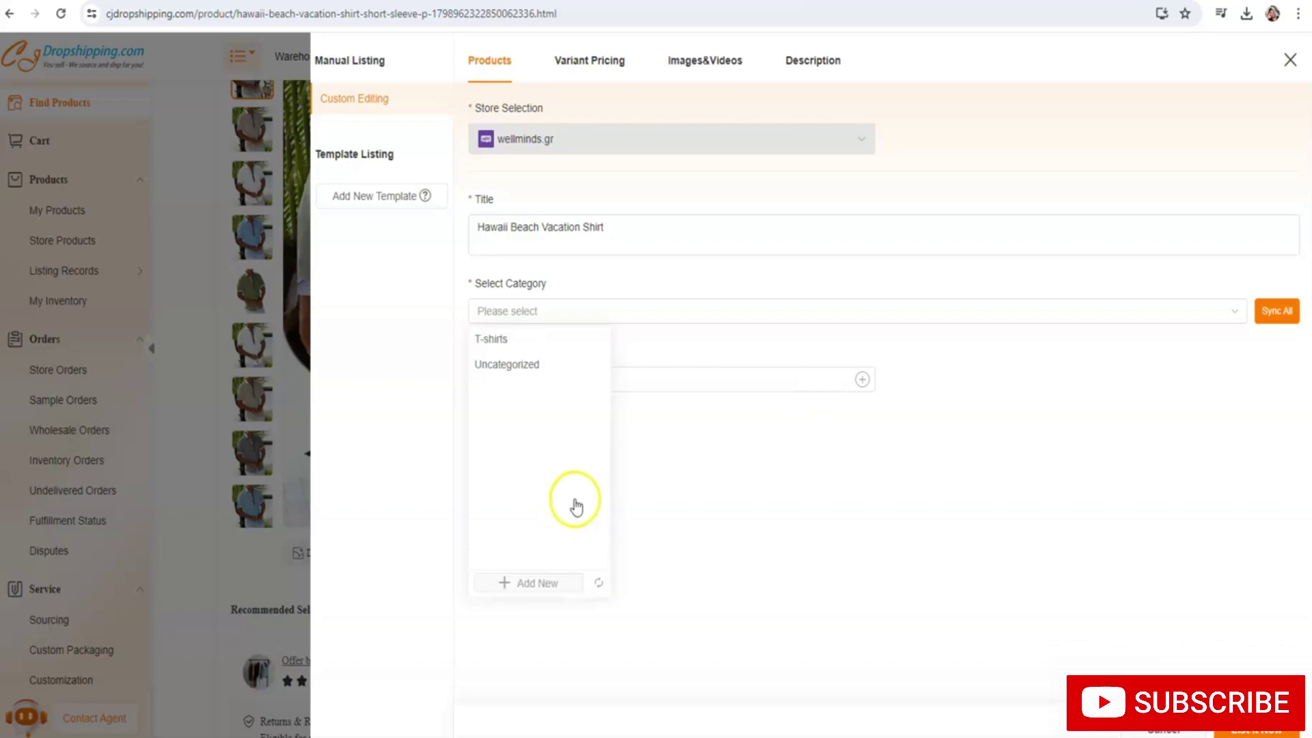
{"action": "left_click", "coordinate": [544, 339]}
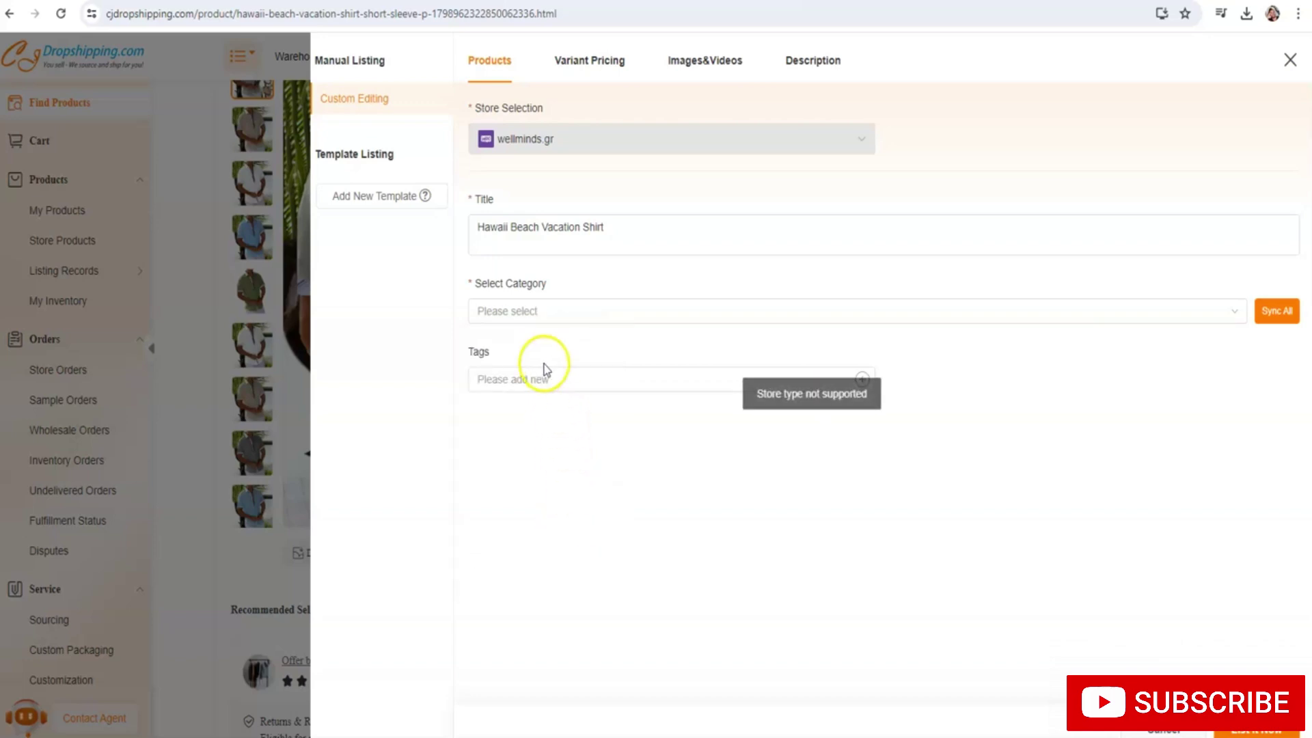
{"action": "left_click", "coordinate": [523, 315]}
{"action": "left_click", "coordinate": [522, 315]}
{"action": "left_click", "coordinate": [510, 366]}
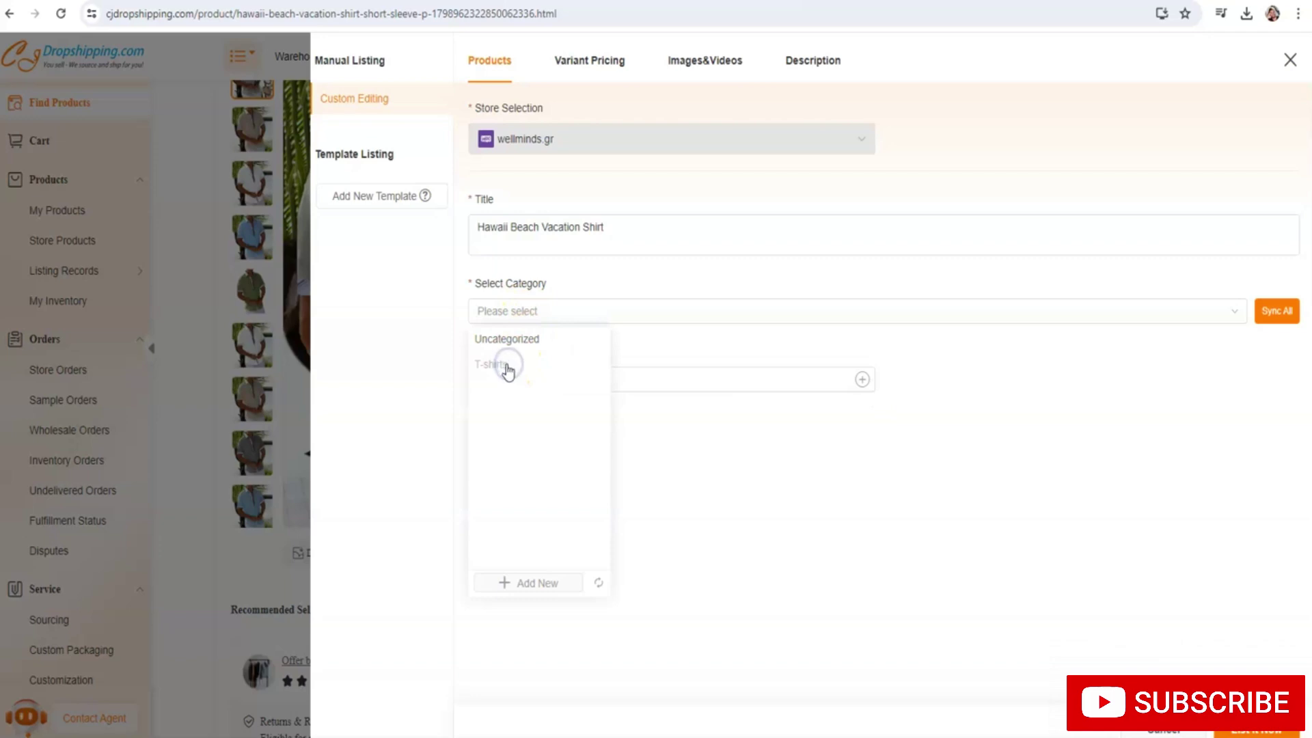
{"action": "left_click", "coordinate": [529, 315]}
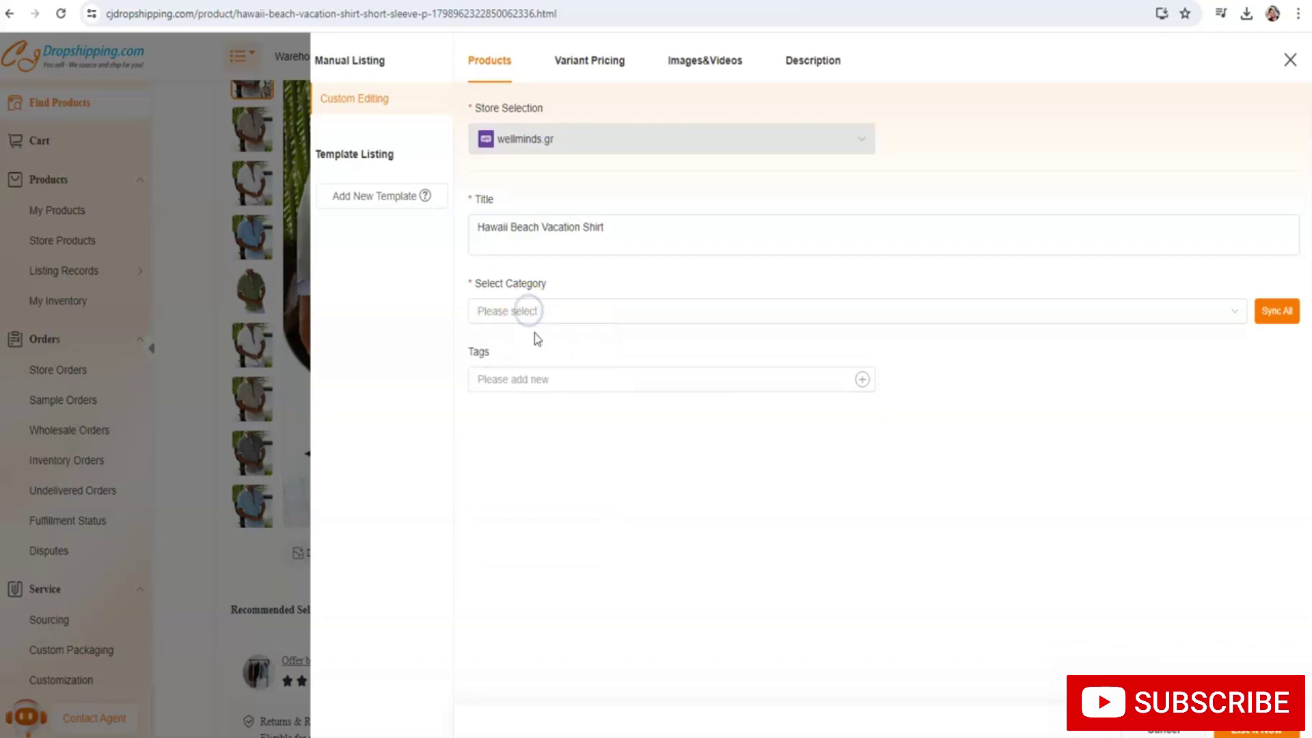
{"action": "left_click", "coordinate": [1271, 313]}
{"action": "left_click", "coordinate": [672, 315]}
{"action": "left_click", "coordinate": [511, 340]}
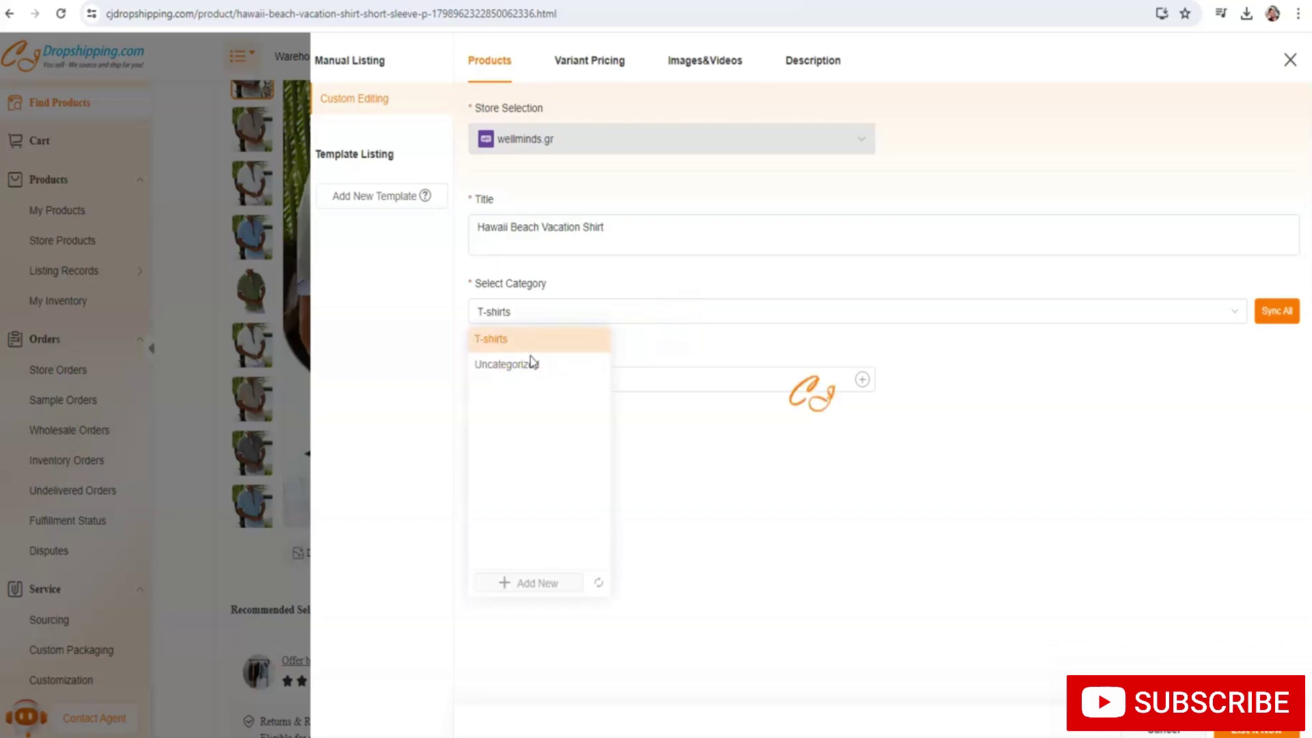
Tag the listing t-shirts and t-shirt, then bring up variant pricing
{"action": "left_click", "coordinate": [553, 379]}
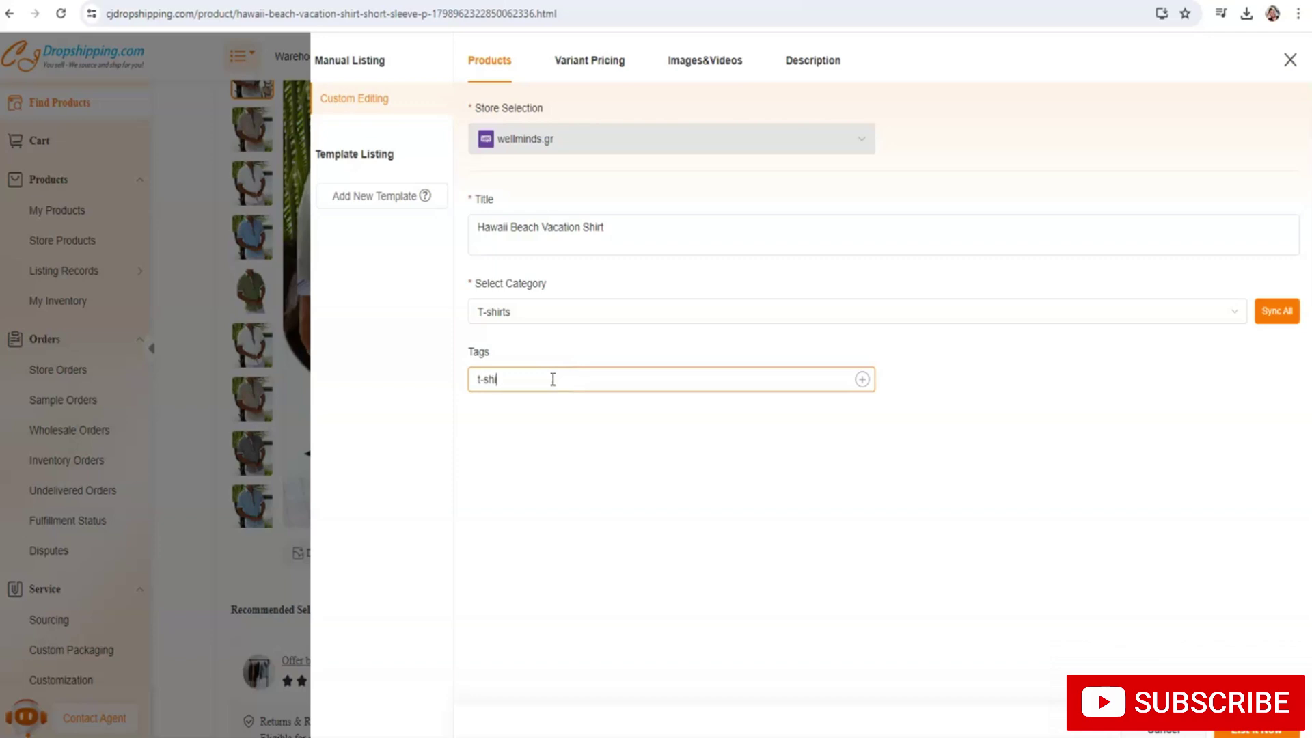
{"action": "type", "text": "t-shirts"}
{"action": "key", "text": "Return"}
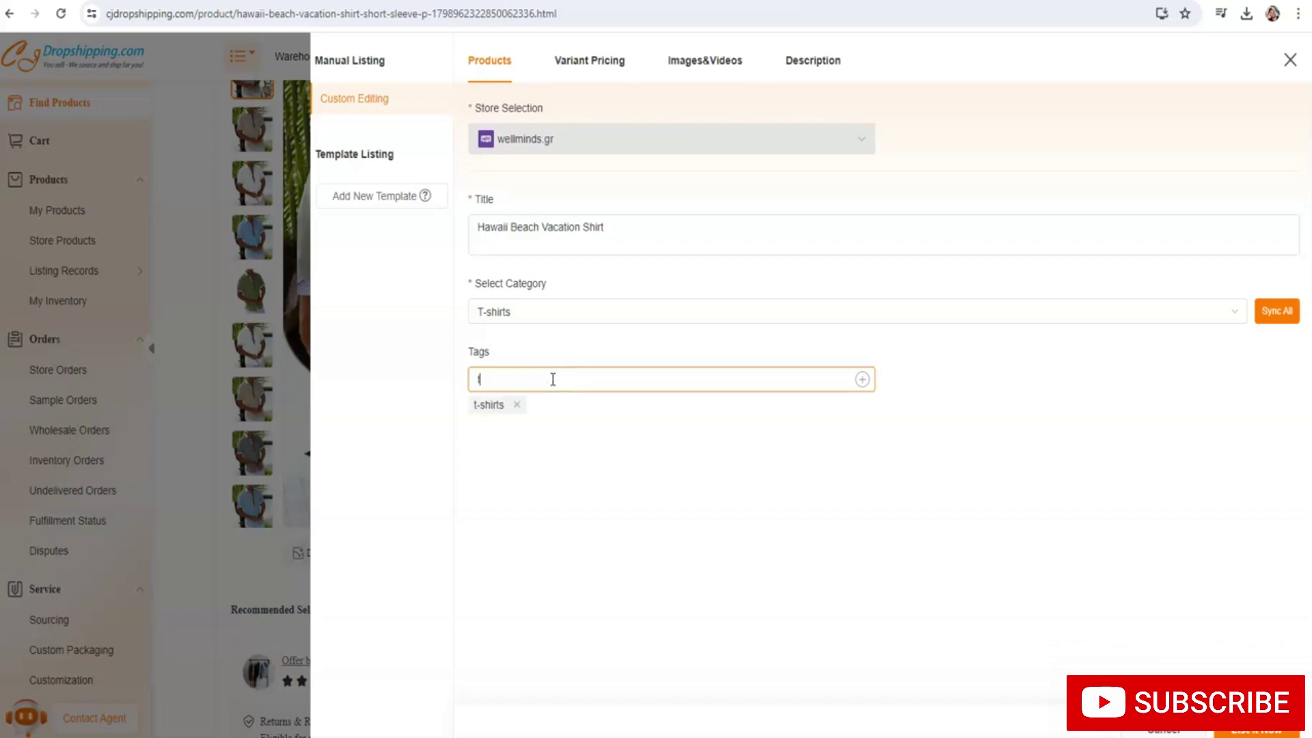
{"action": "type", "text": "t-shirt"}
{"action": "key", "text": "Return"}
{"action": "key", "text": "Return"}
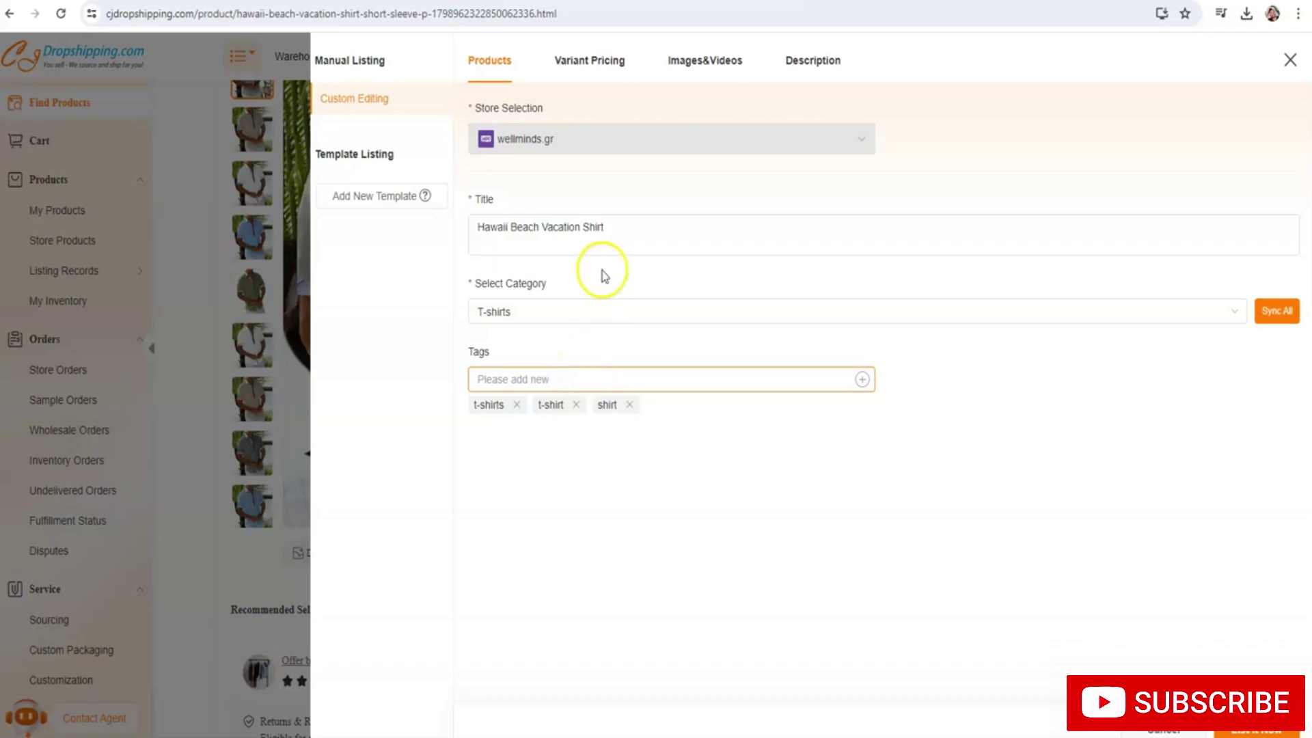
{"action": "left_click", "coordinate": [583, 75]}
Apply a 30.47 bulk price to all 30 shirt variants
{"action": "left_click", "coordinate": [657, 266]}
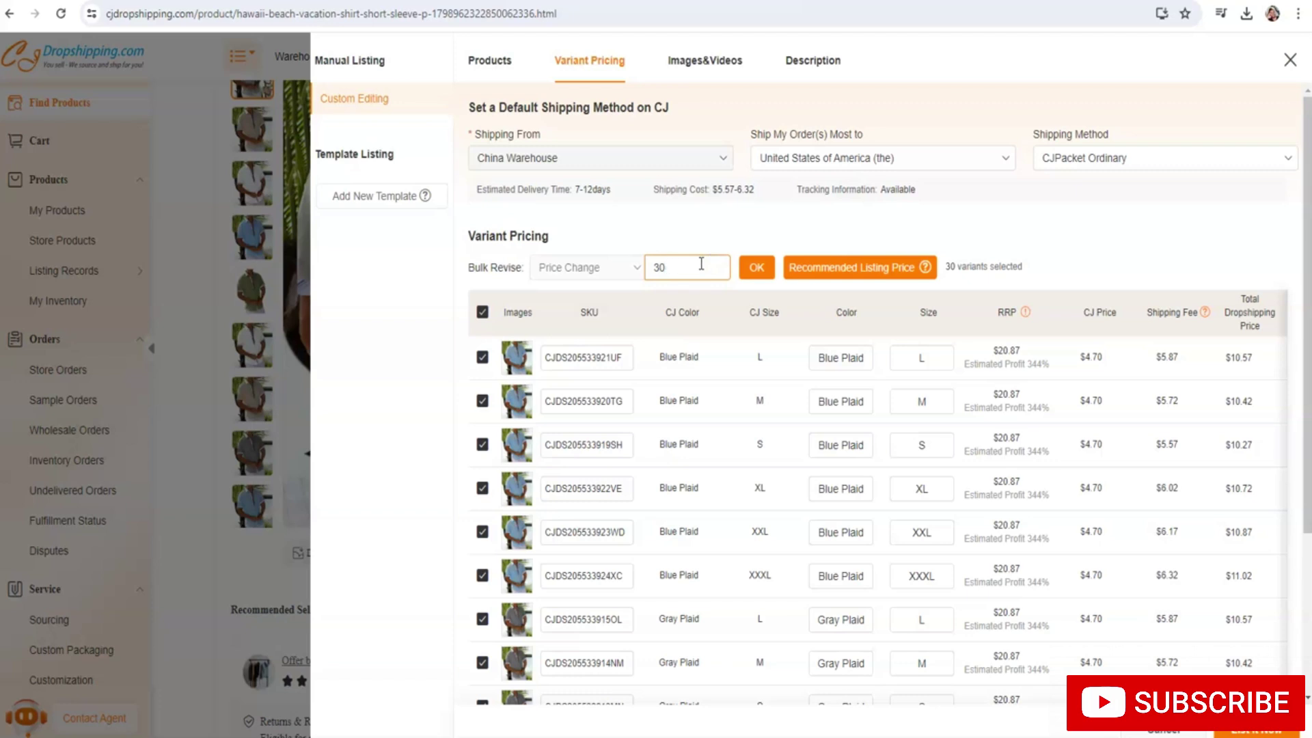
{"action": "left_click", "coordinate": [744, 269]}
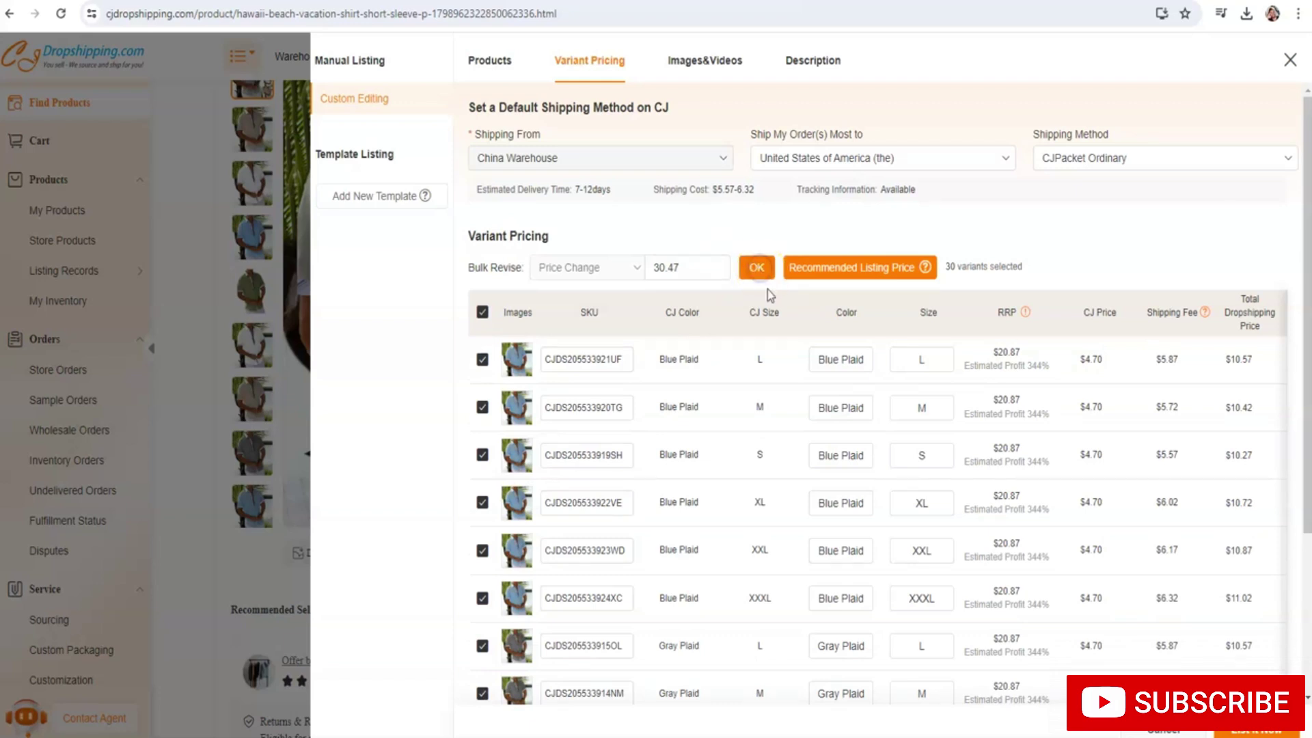
{"action": "left_click", "coordinate": [755, 270]}
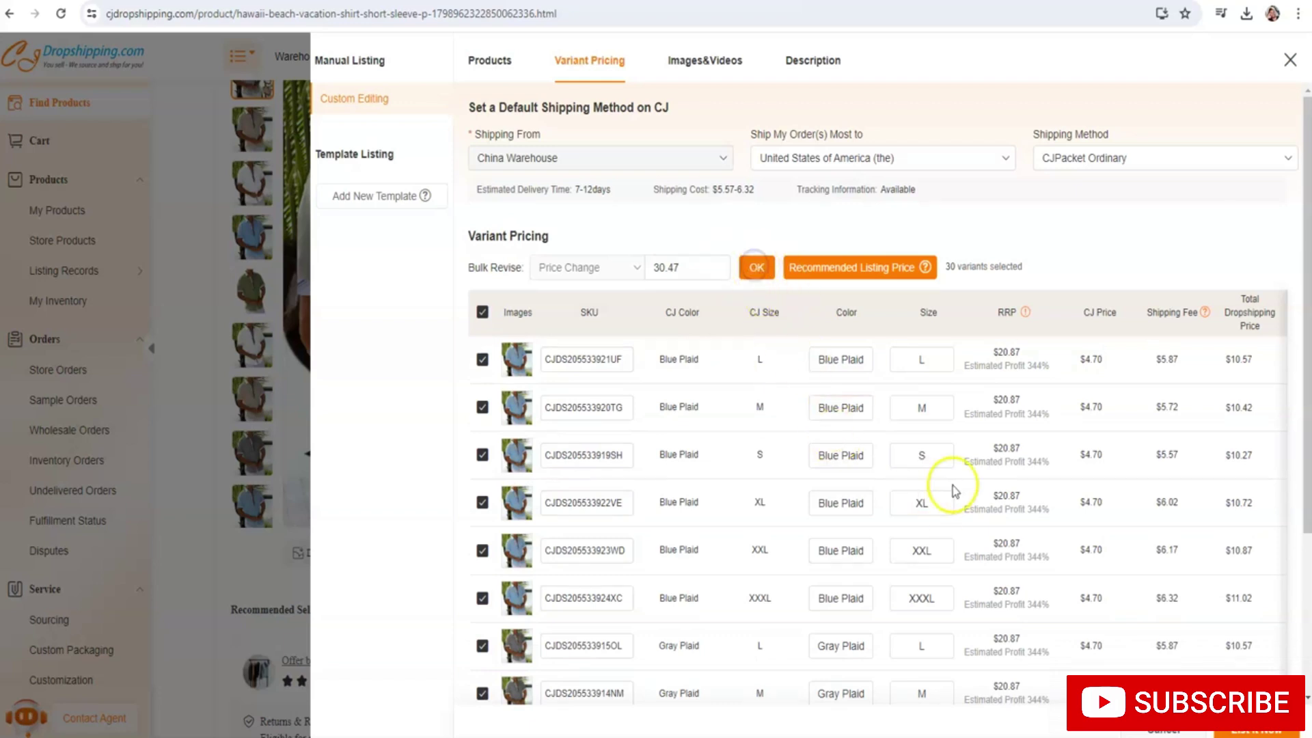
Review the description and images, submit the listing, and return to browse more products
{"action": "left_click", "coordinate": [815, 63]}
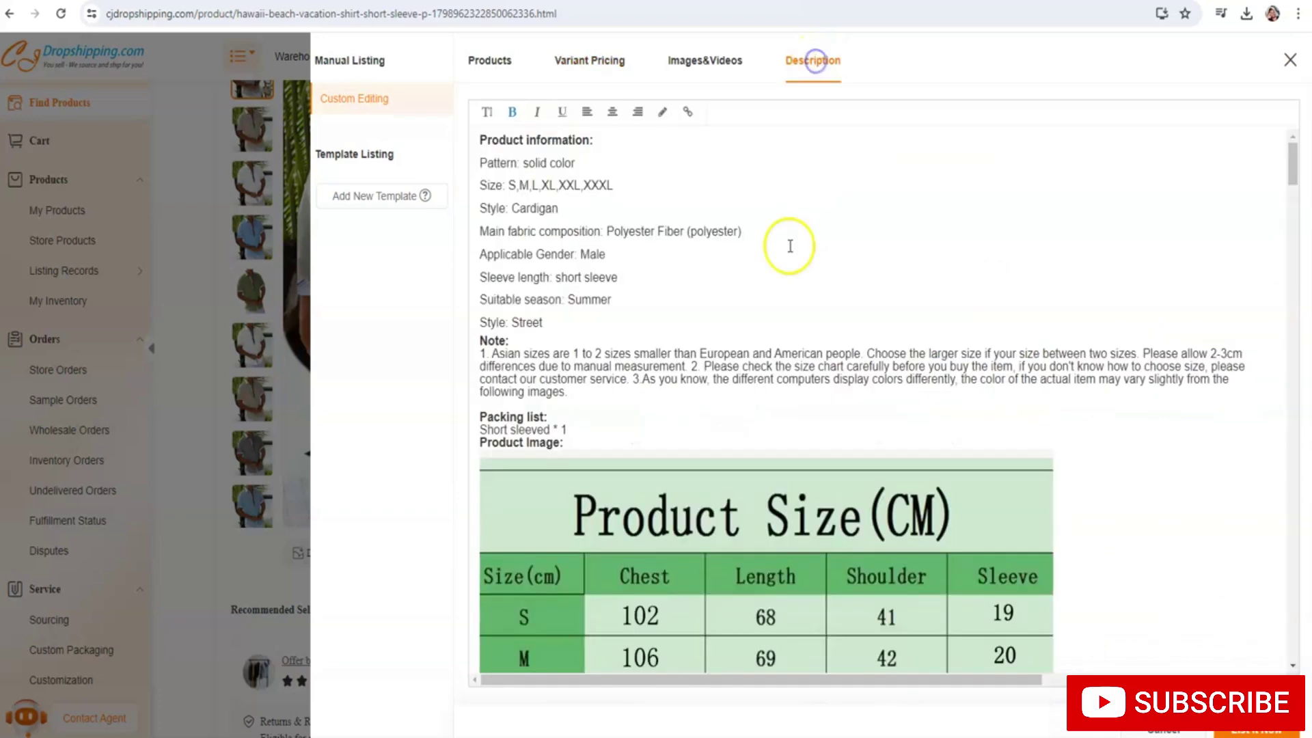
{"action": "left_click", "coordinate": [690, 54]}
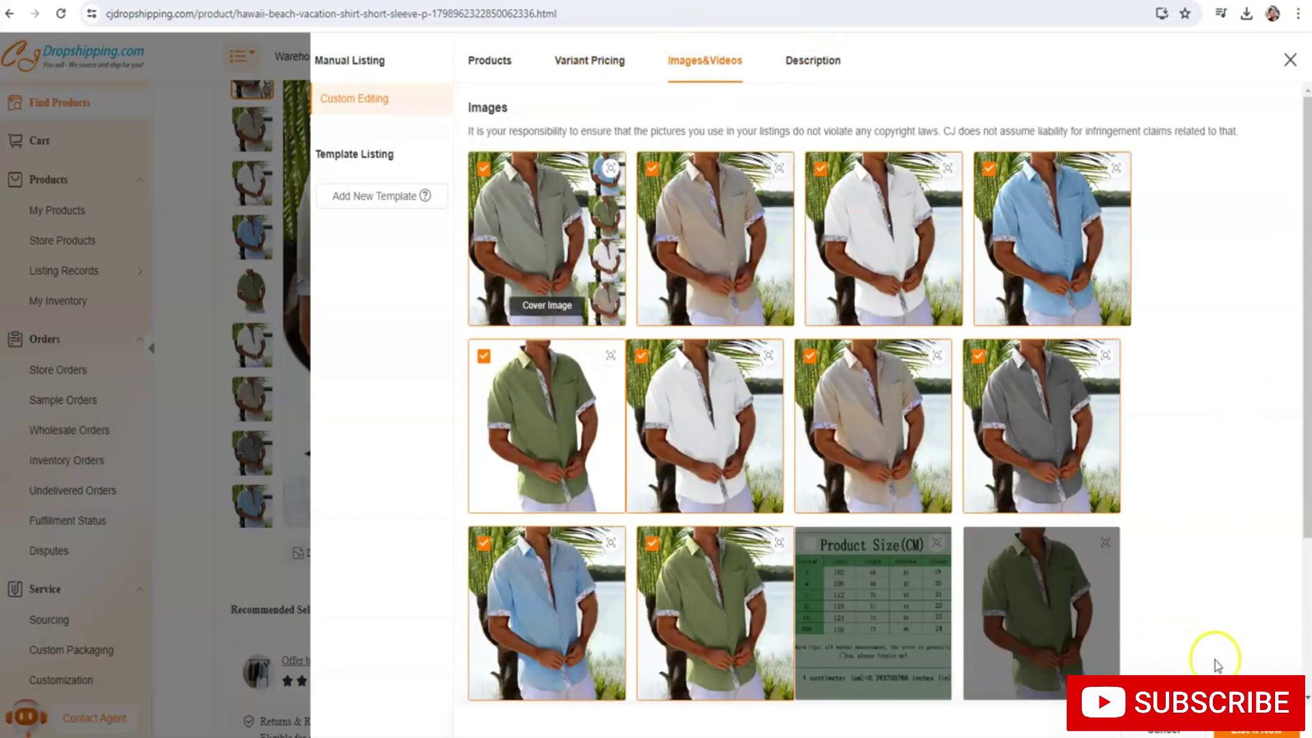
{"action": "left_click", "coordinate": [1254, 731]}
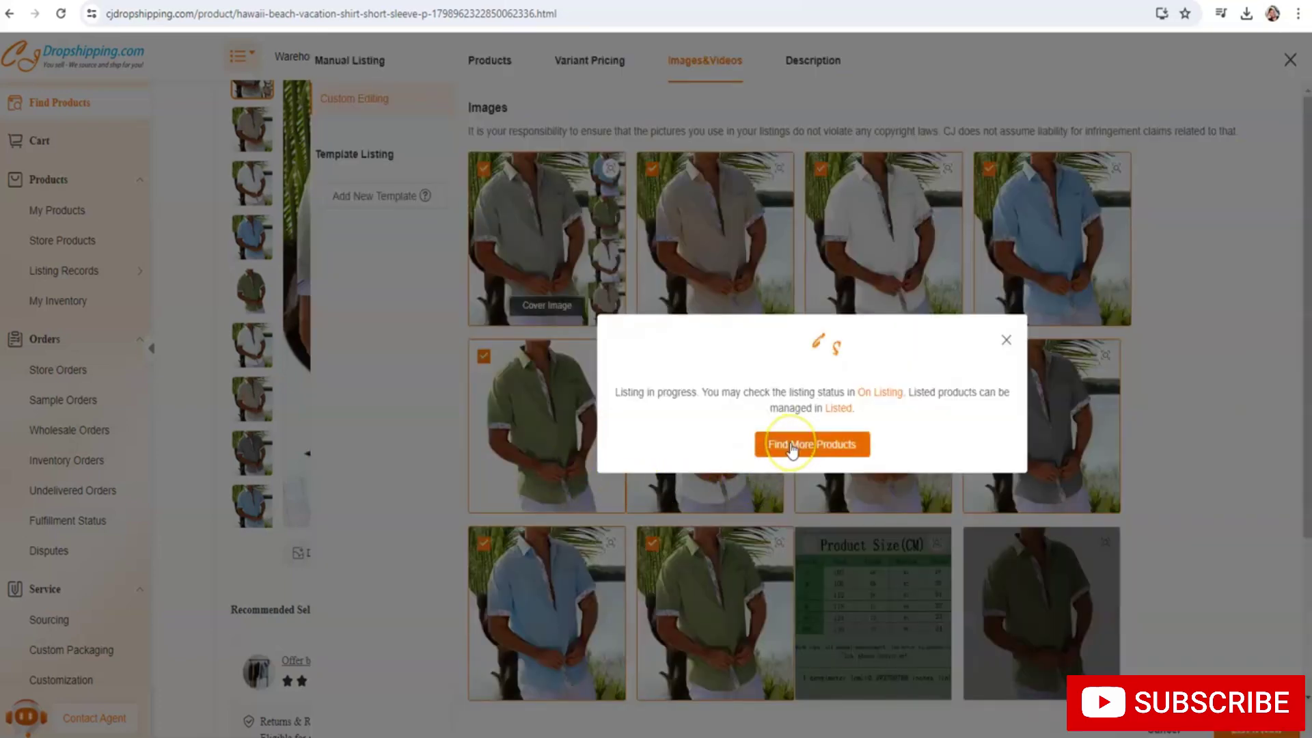
{"action": "left_click", "coordinate": [791, 449]}
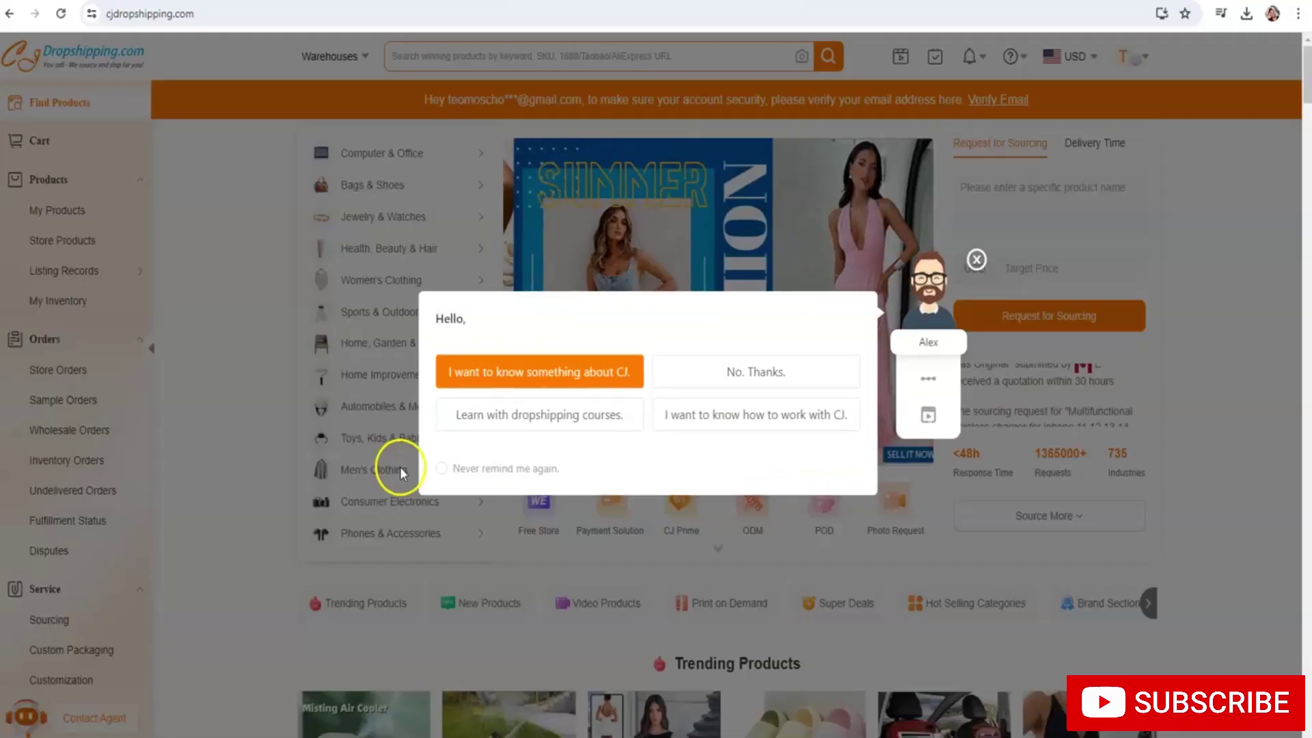
Dismiss the chat greeting, browse solid men's T-shirts, and open the Striped Jacquard V-neck shirt
{"action": "left_click", "coordinate": [977, 261]}
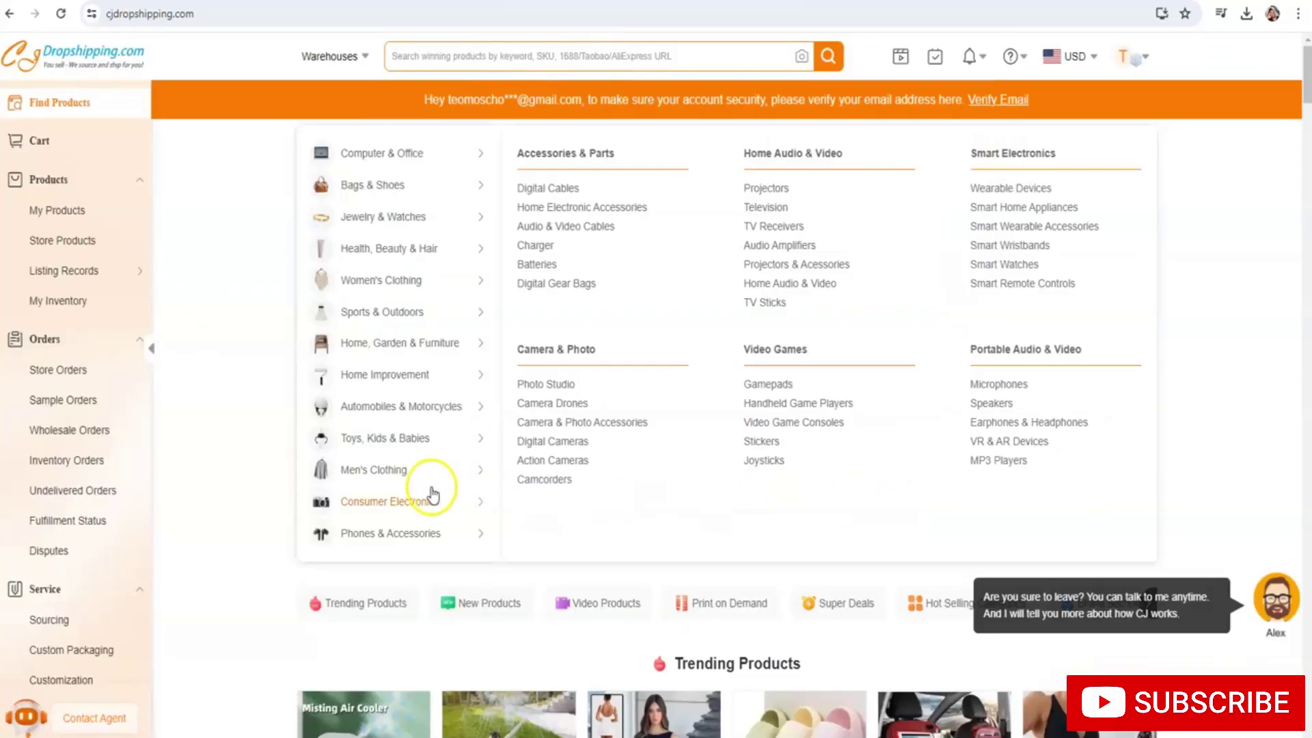
{"action": "mouse_move", "coordinate": [441, 480]}
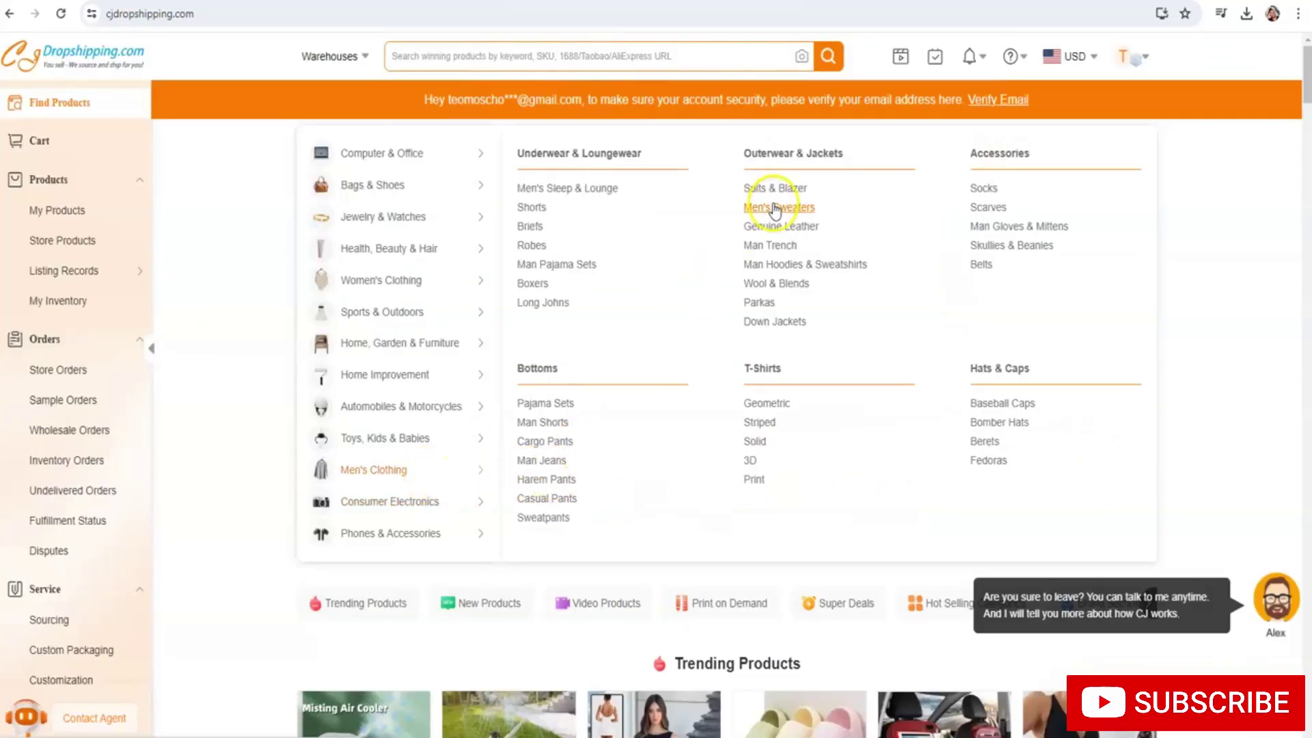
{"action": "left_click", "coordinate": [755, 442]}
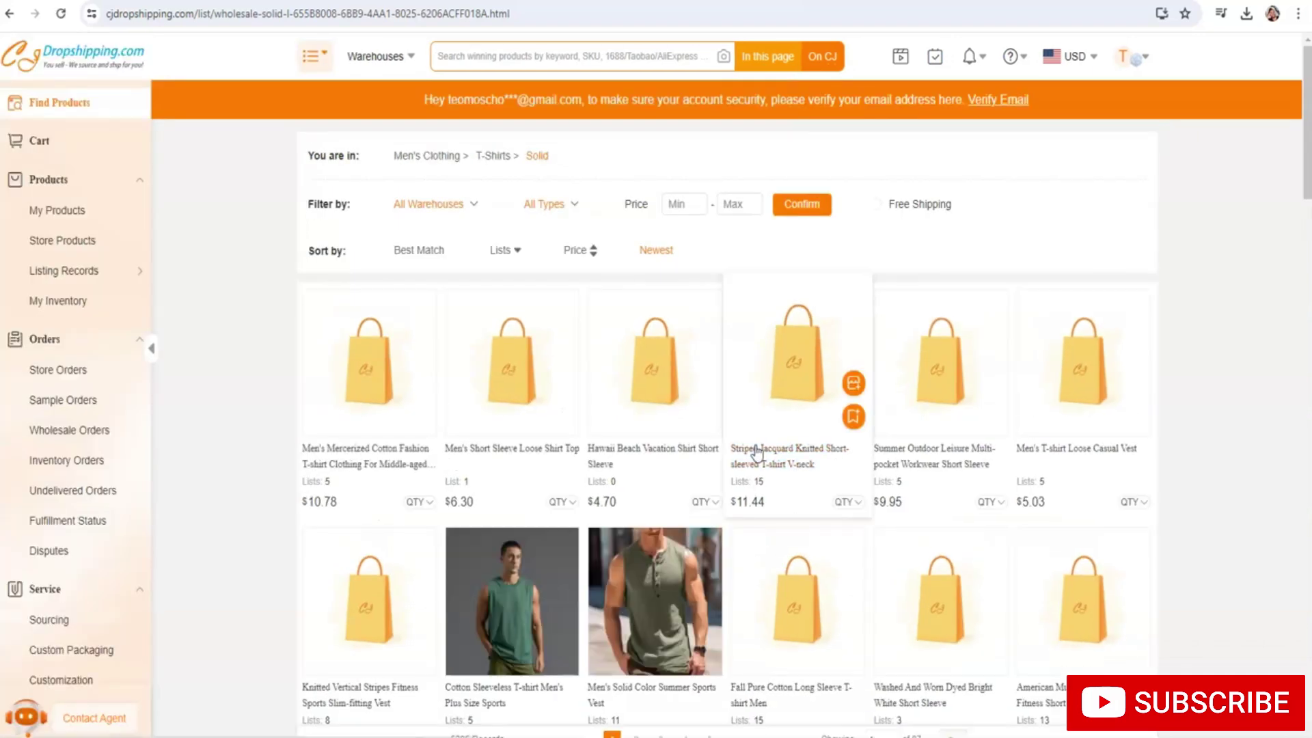
{"action": "left_click", "coordinate": [740, 385]}
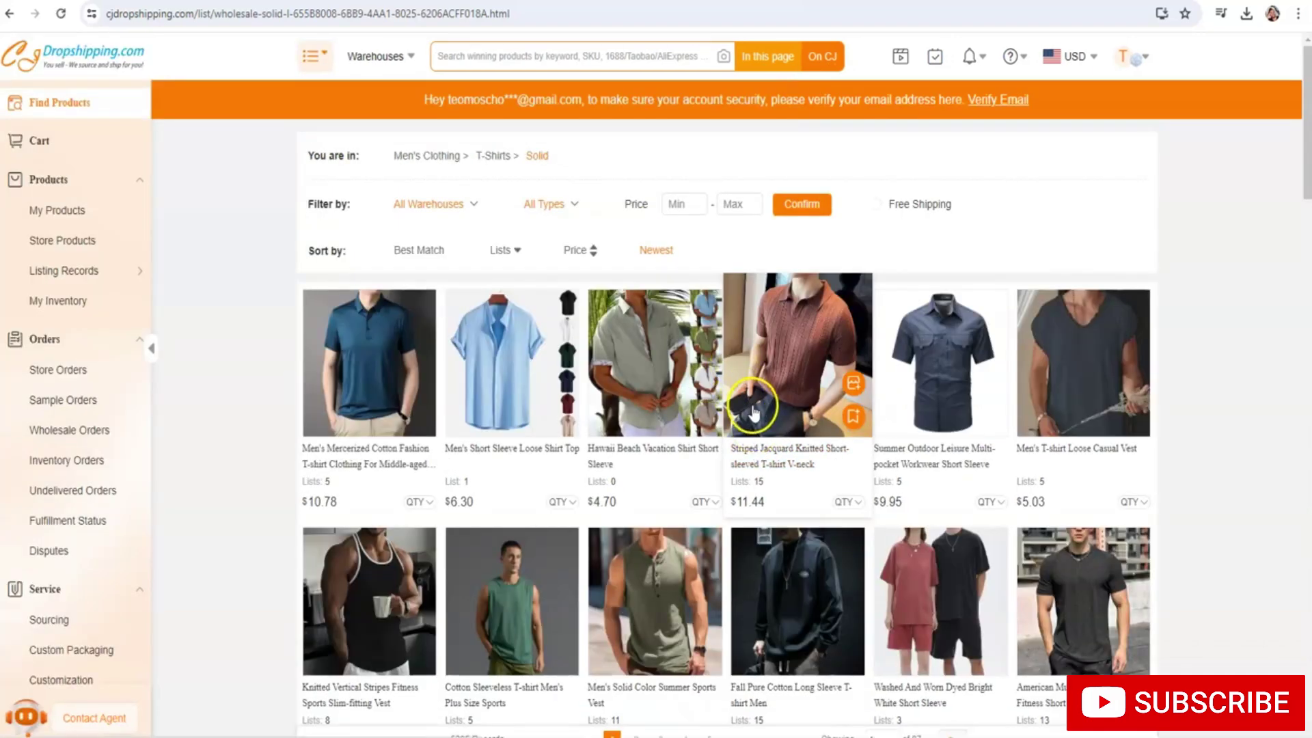
{"action": "left_click", "coordinate": [795, 467]}
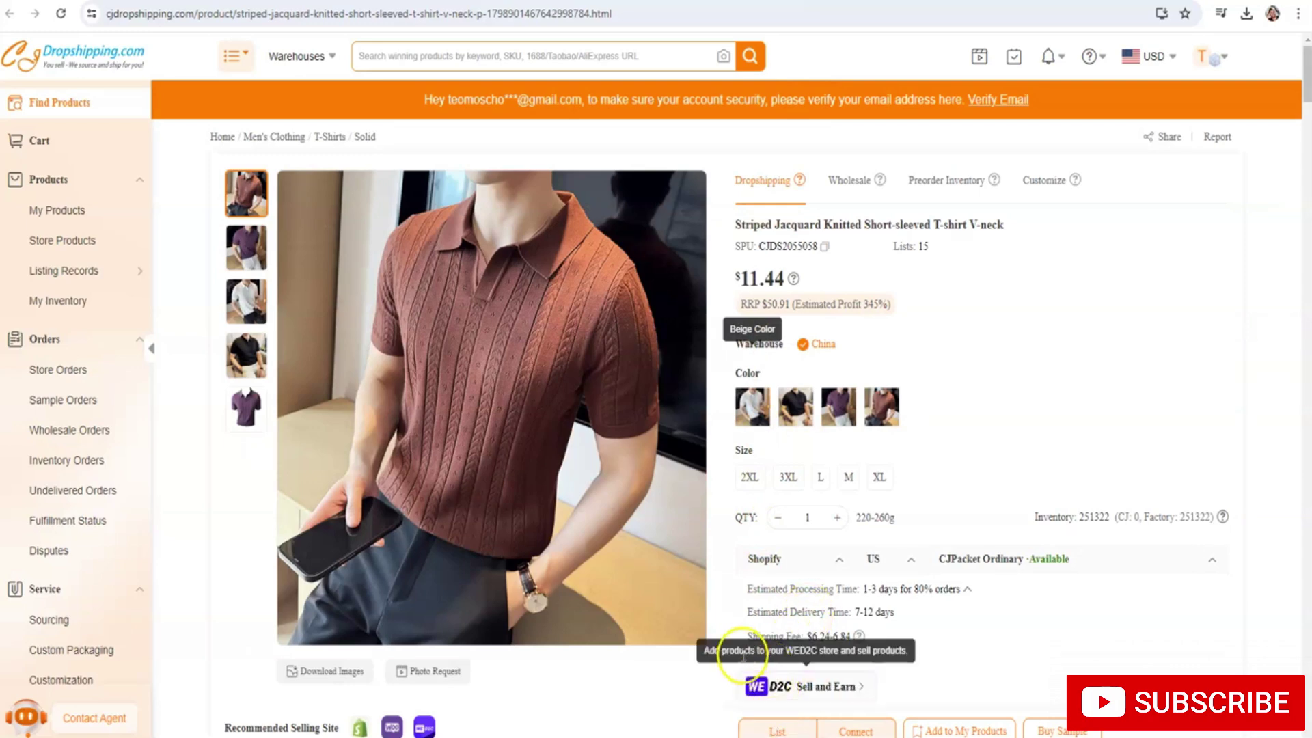
Start the listing, delete 'T-shirt V-neck' from the title, and choose the T-shirts category
{"action": "left_click", "coordinate": [774, 729]}
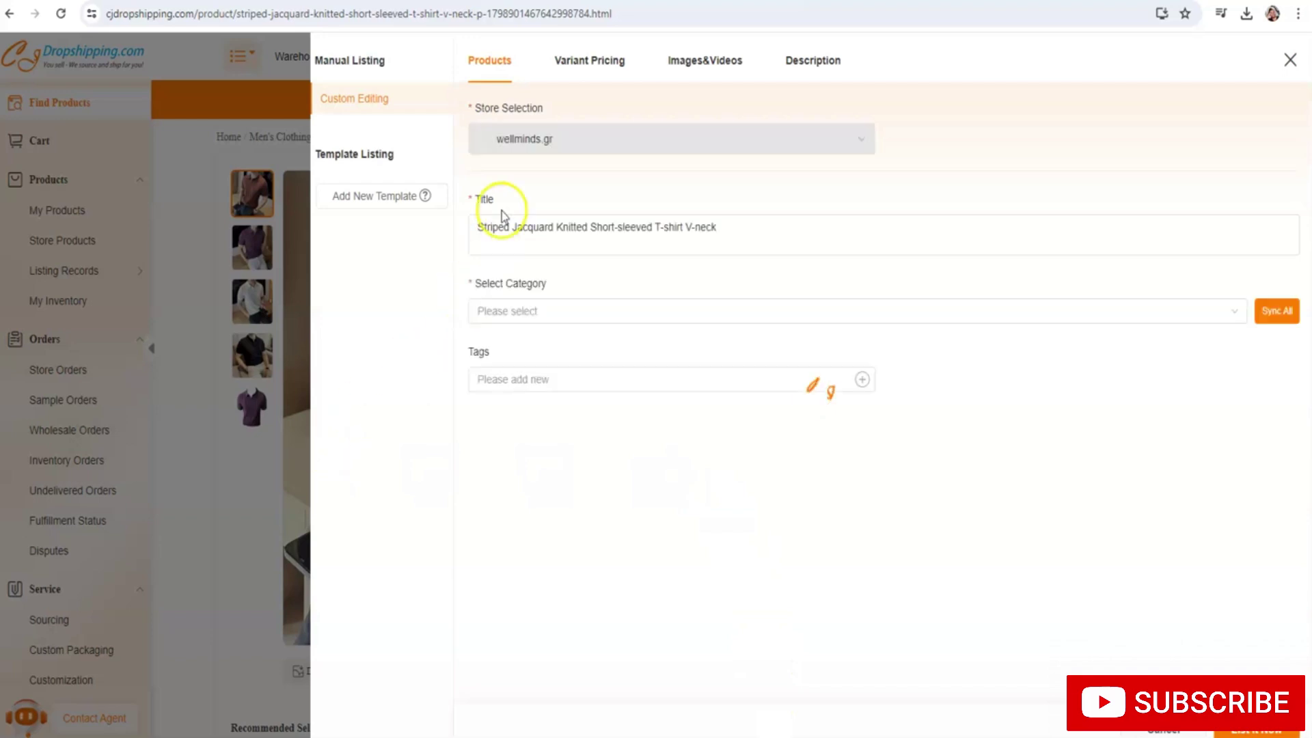
{"action": "left_click", "coordinate": [535, 239]}
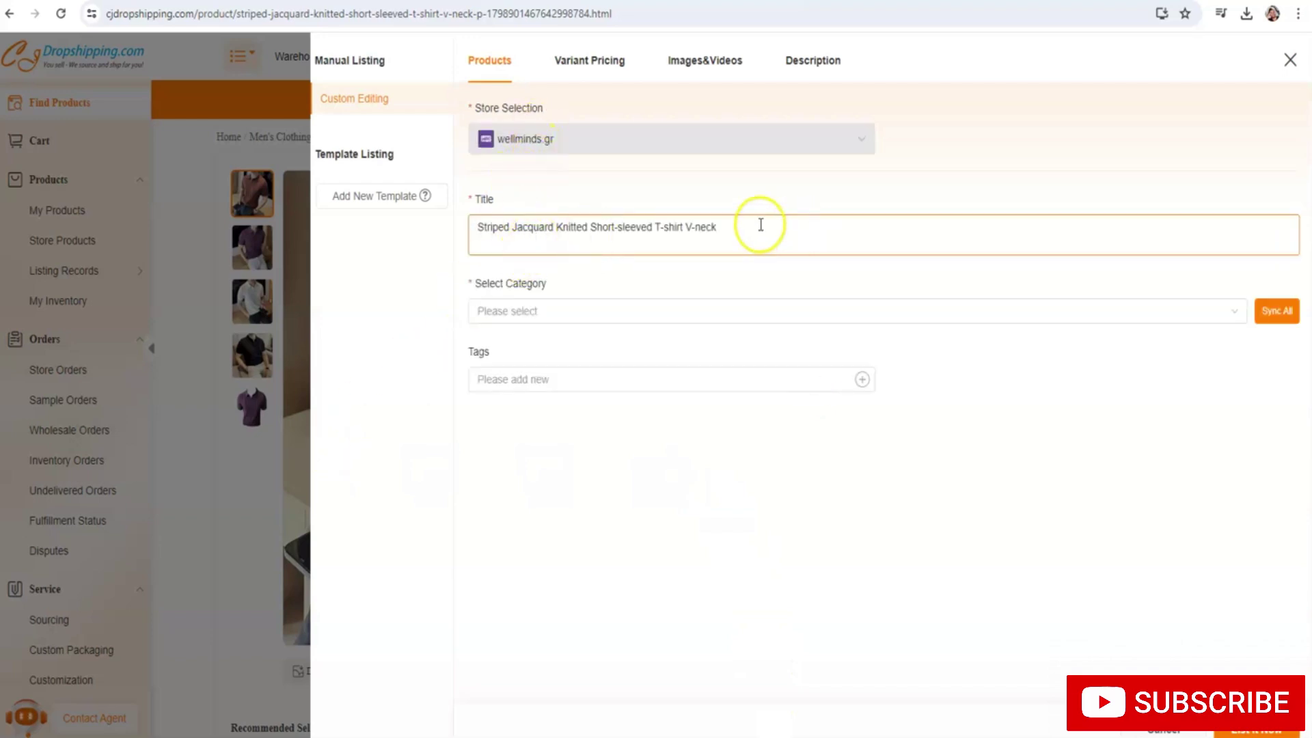
{"action": "left_click_drag", "start_coordinate": [761, 225], "coordinate": [687, 224]}
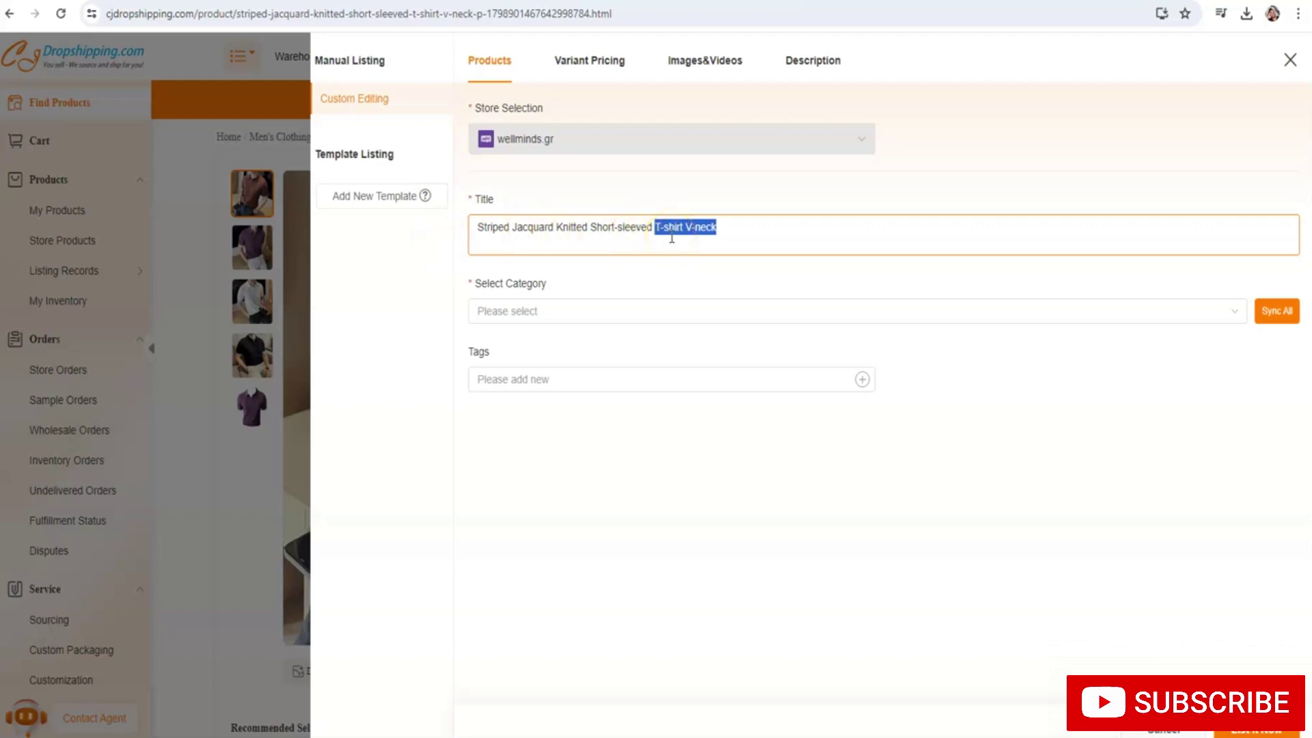
{"action": "key", "text": "BackSpace"}
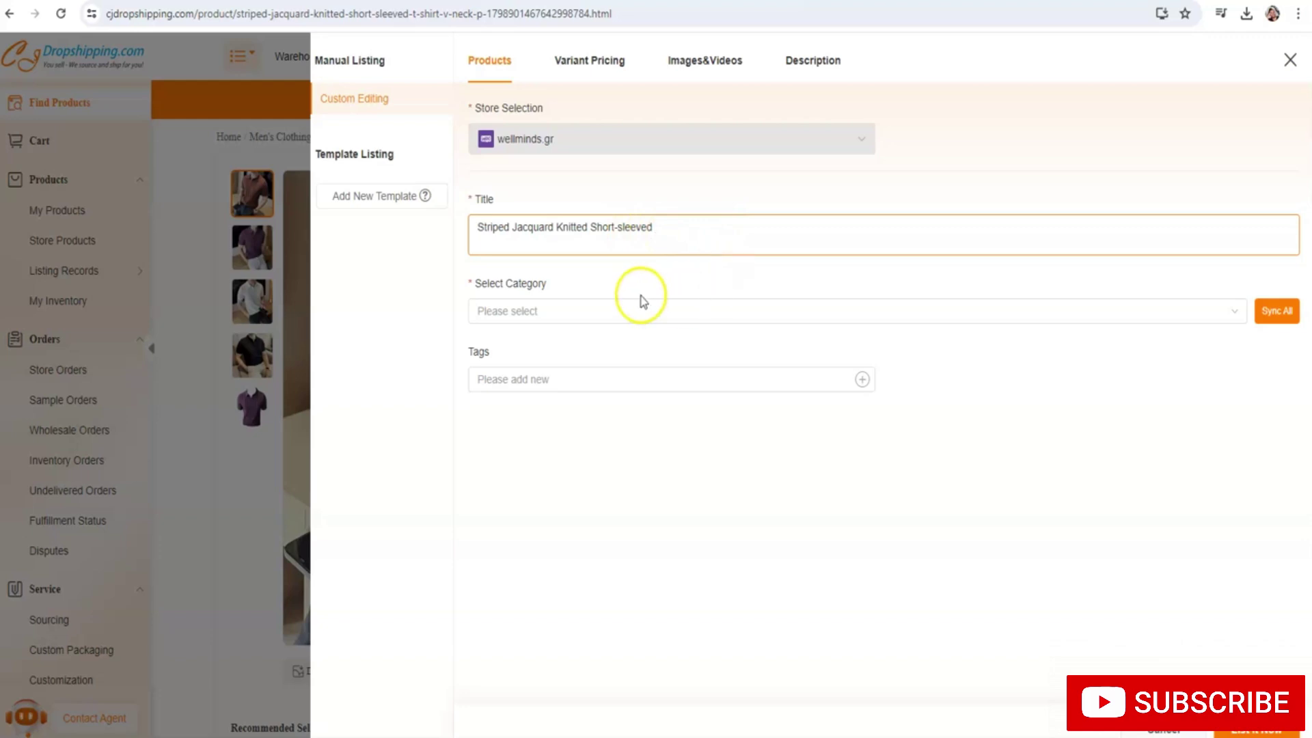
{"action": "left_click", "coordinate": [578, 306]}
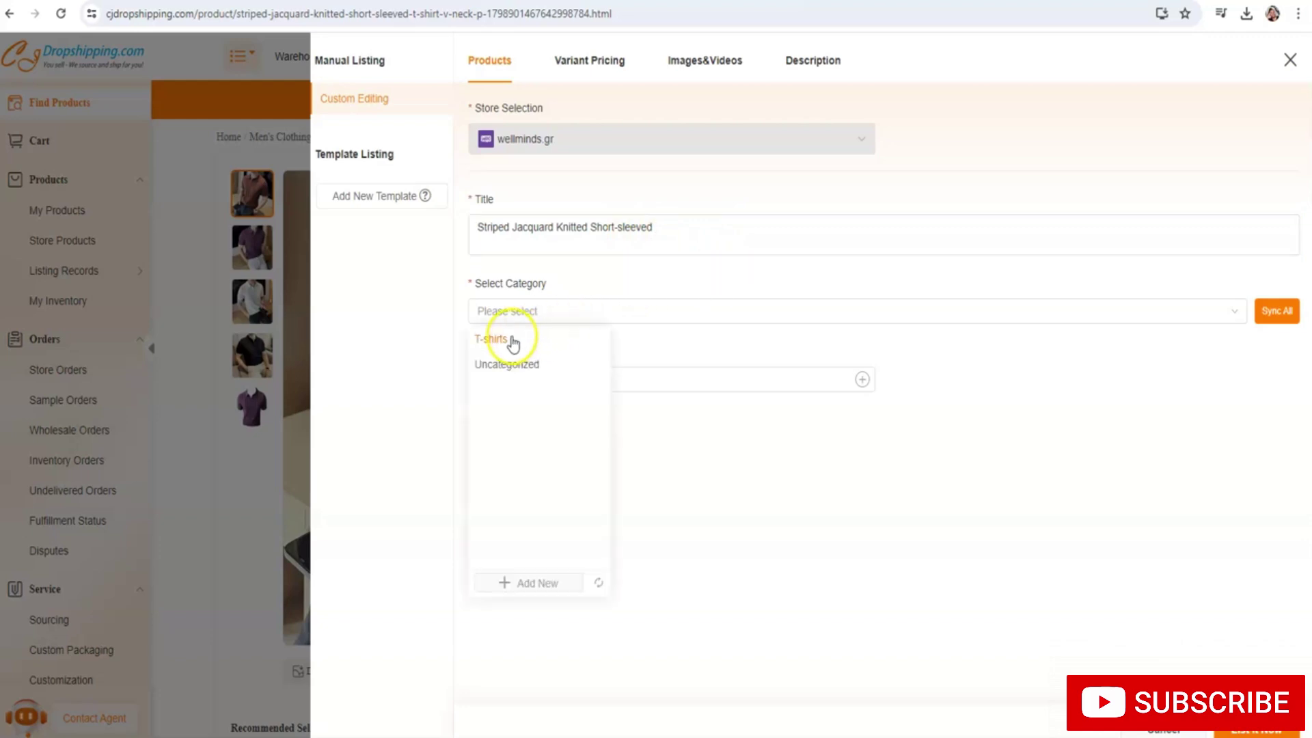
{"action": "left_click", "coordinate": [514, 339]}
Add the tags t-shirt, t-shirts, shirt and shirts, then move to variant pricing
{"action": "left_click", "coordinate": [580, 375]}
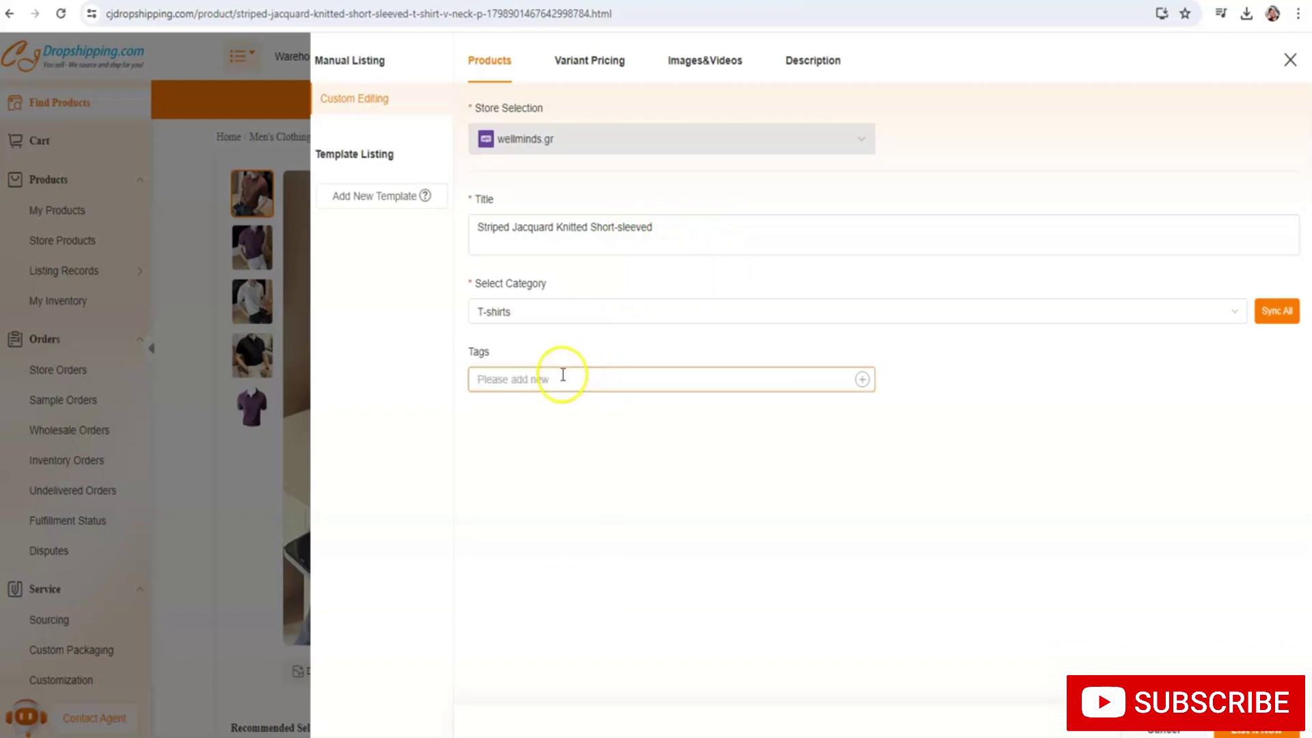
{"action": "type", "text": "t-shirt"}
{"action": "key", "text": "Return"}
{"action": "type", "text": "t-shirt"}
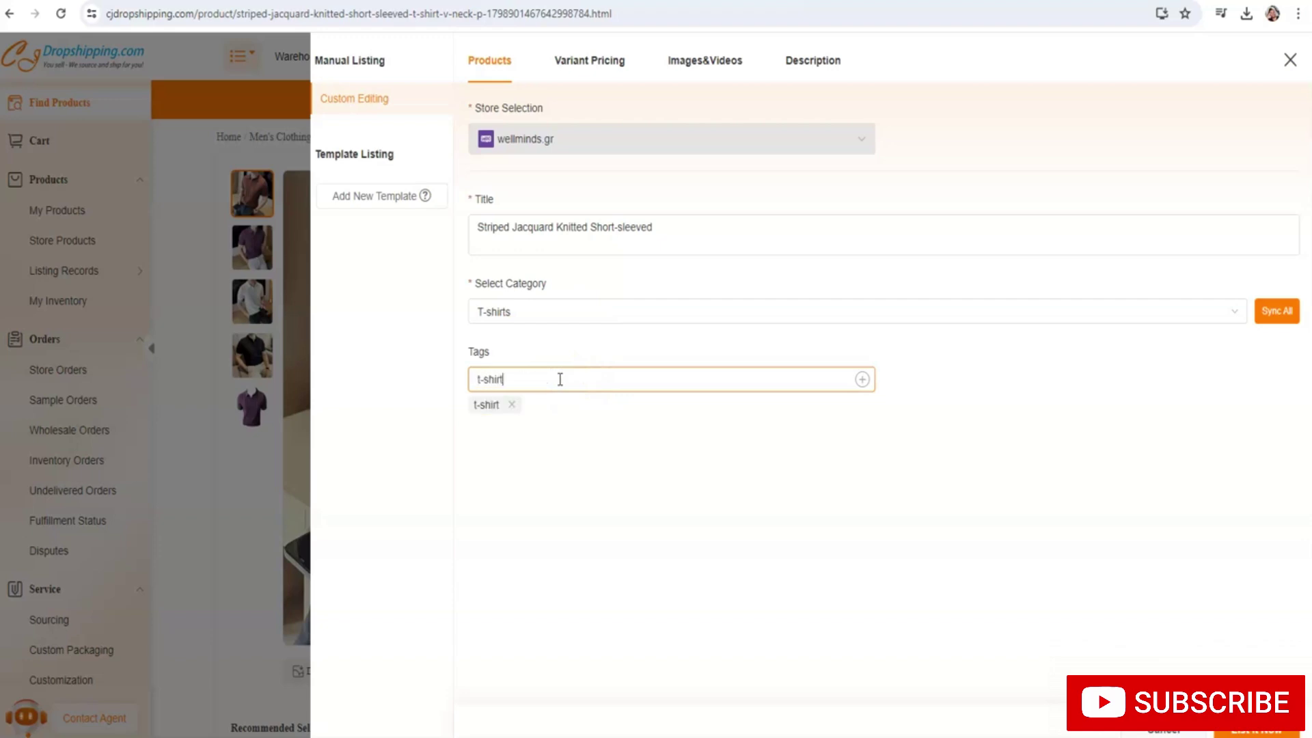
{"action": "type", "text": "s"}
{"action": "key", "text": "Return"}
{"action": "type", "text": "shirt"}
{"action": "key", "text": "Return"}
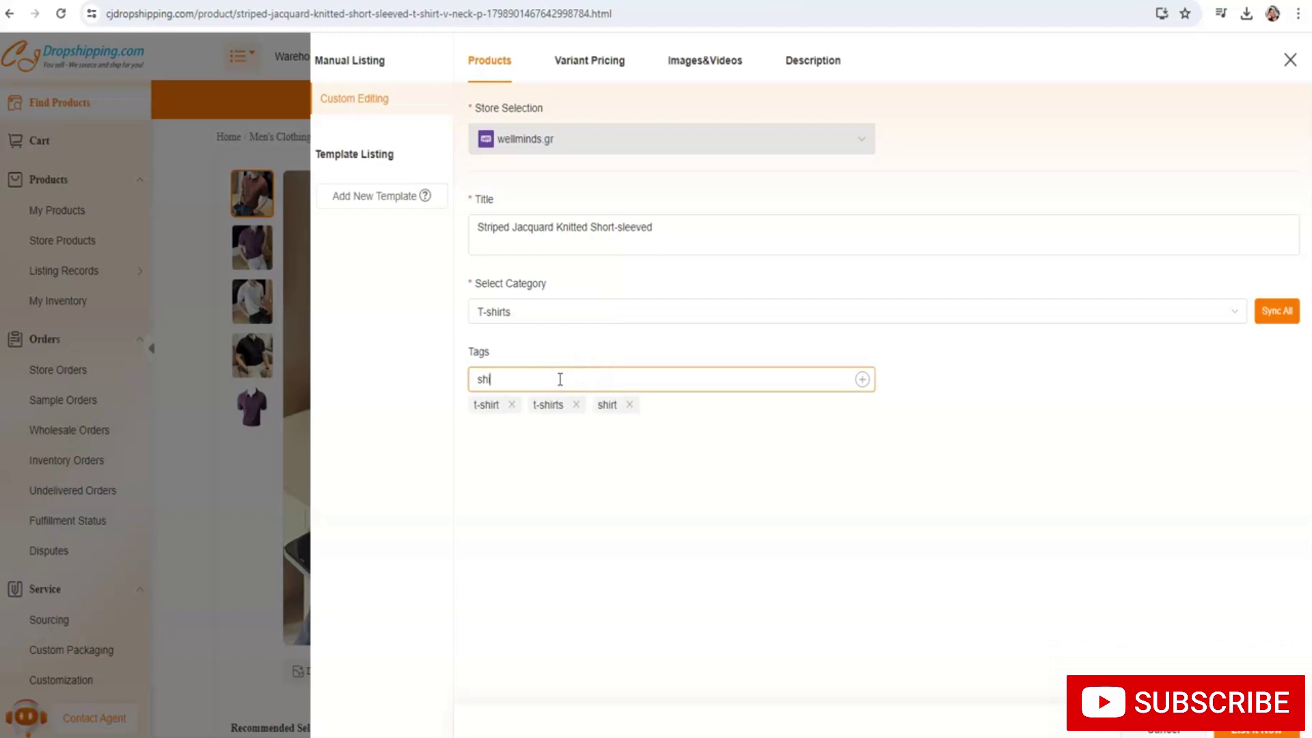
{"action": "type", "text": "shirts"}
{"action": "key", "text": "Return"}
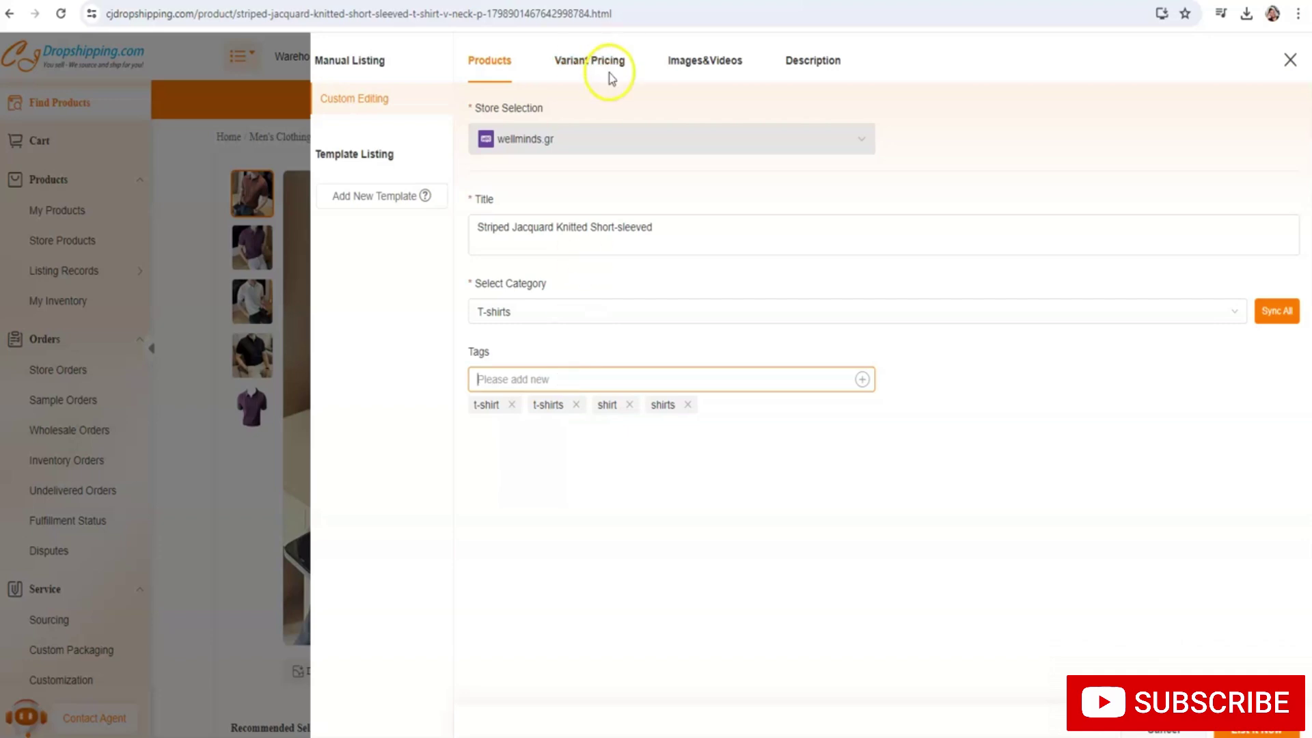
{"action": "left_click", "coordinate": [608, 74]}
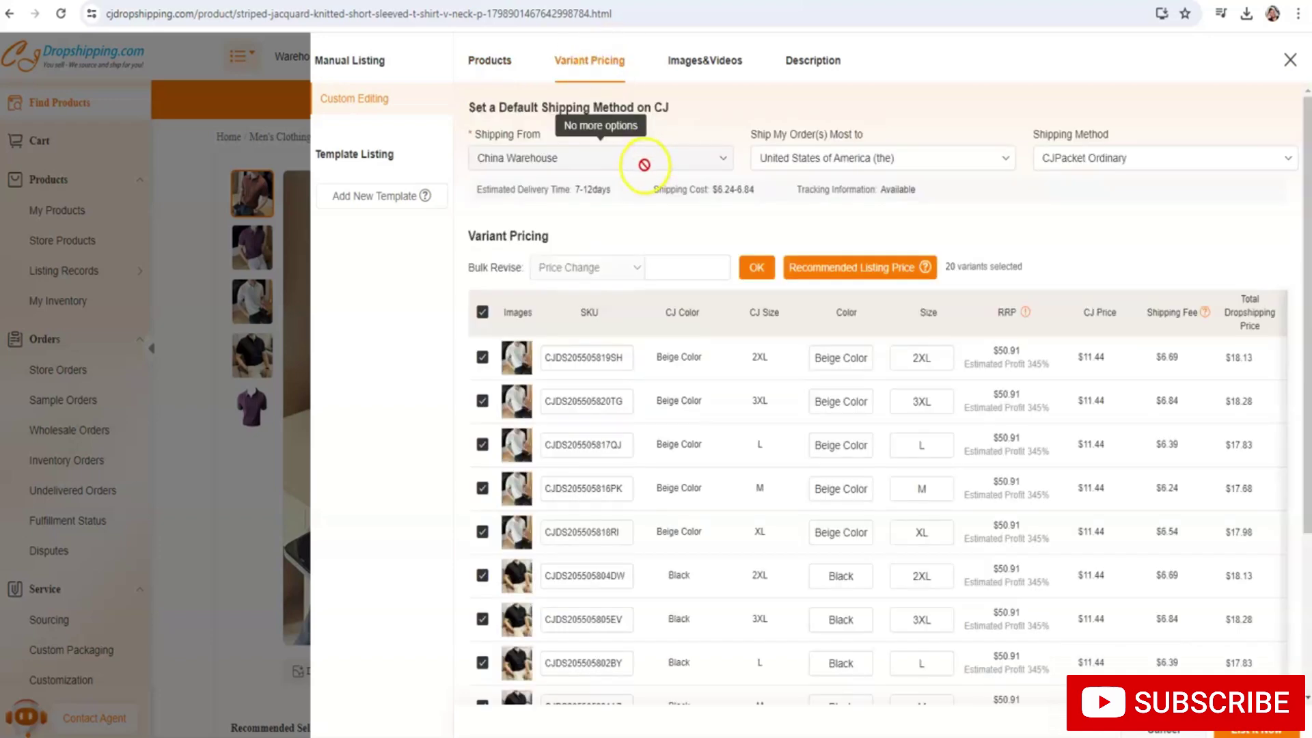
Bulk-price all 20 variants at 50.91, submit the listing, and return to browse products
{"action": "left_click", "coordinate": [677, 272]}
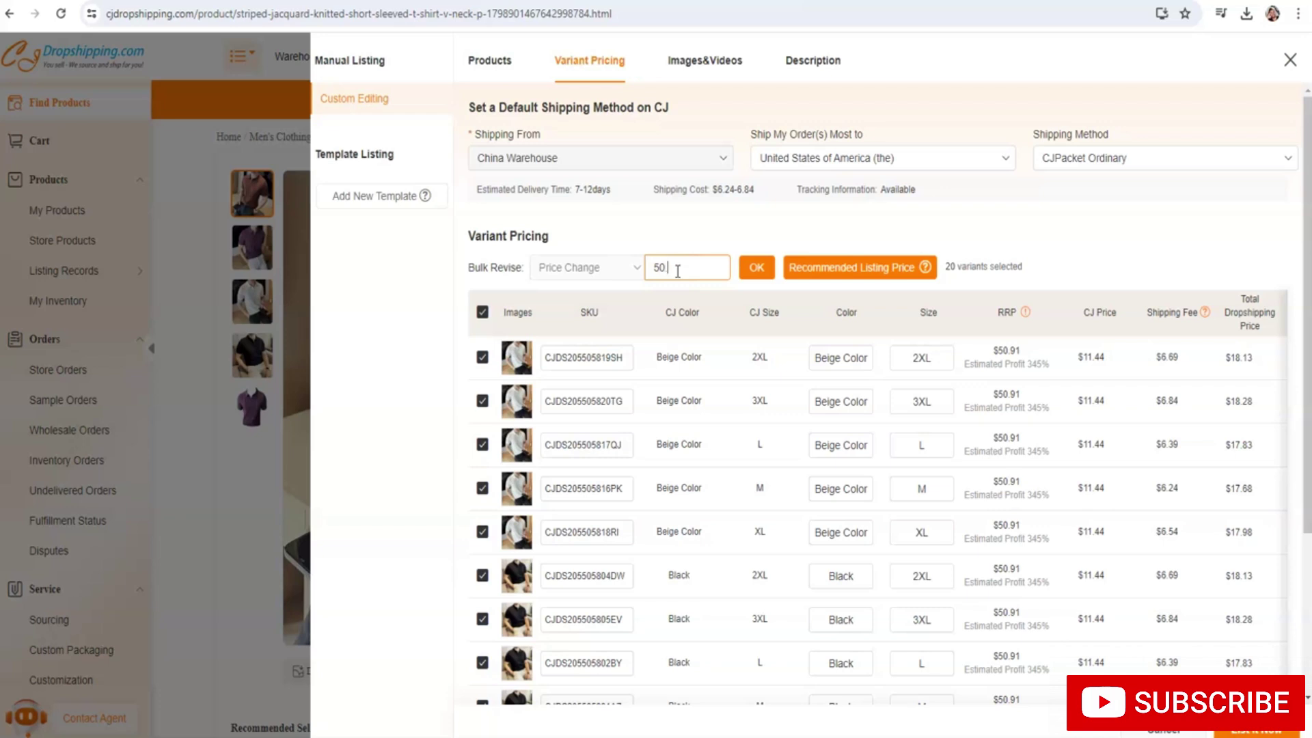
{"action": "type", "text": "50.91"}
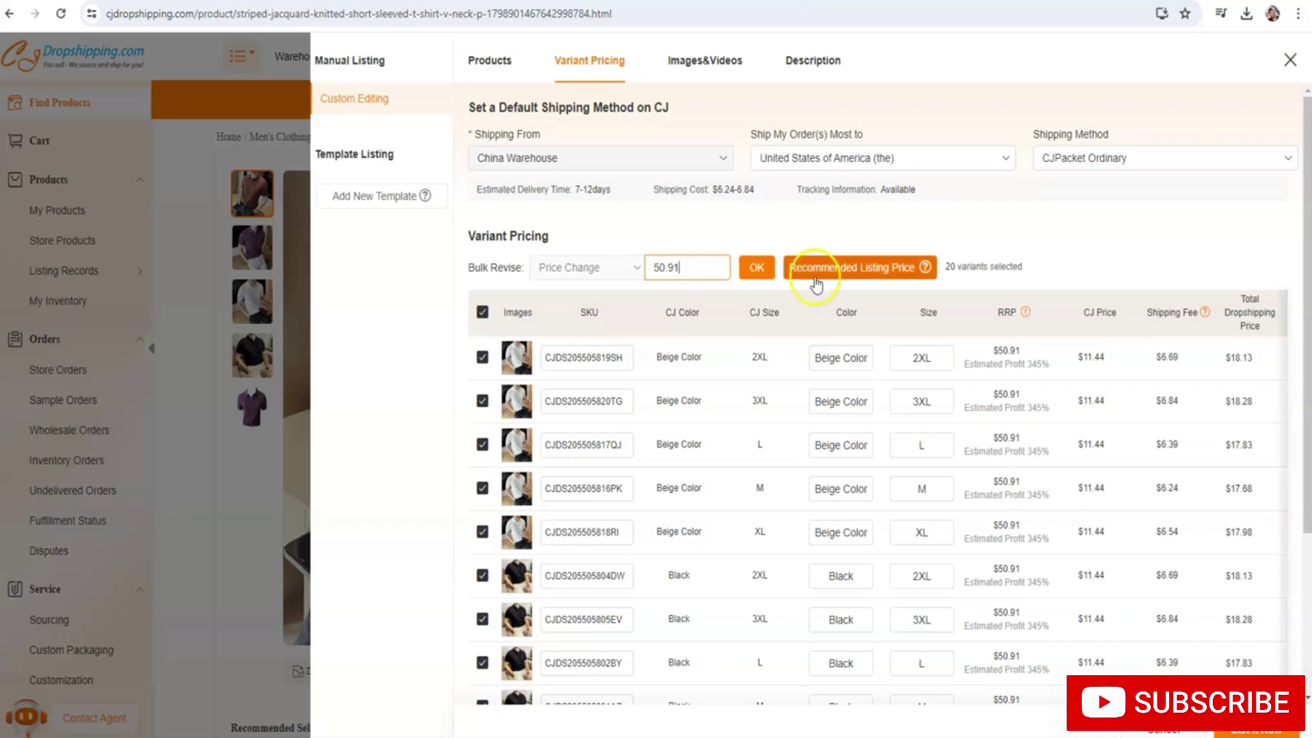
{"action": "left_click", "coordinate": [756, 267]}
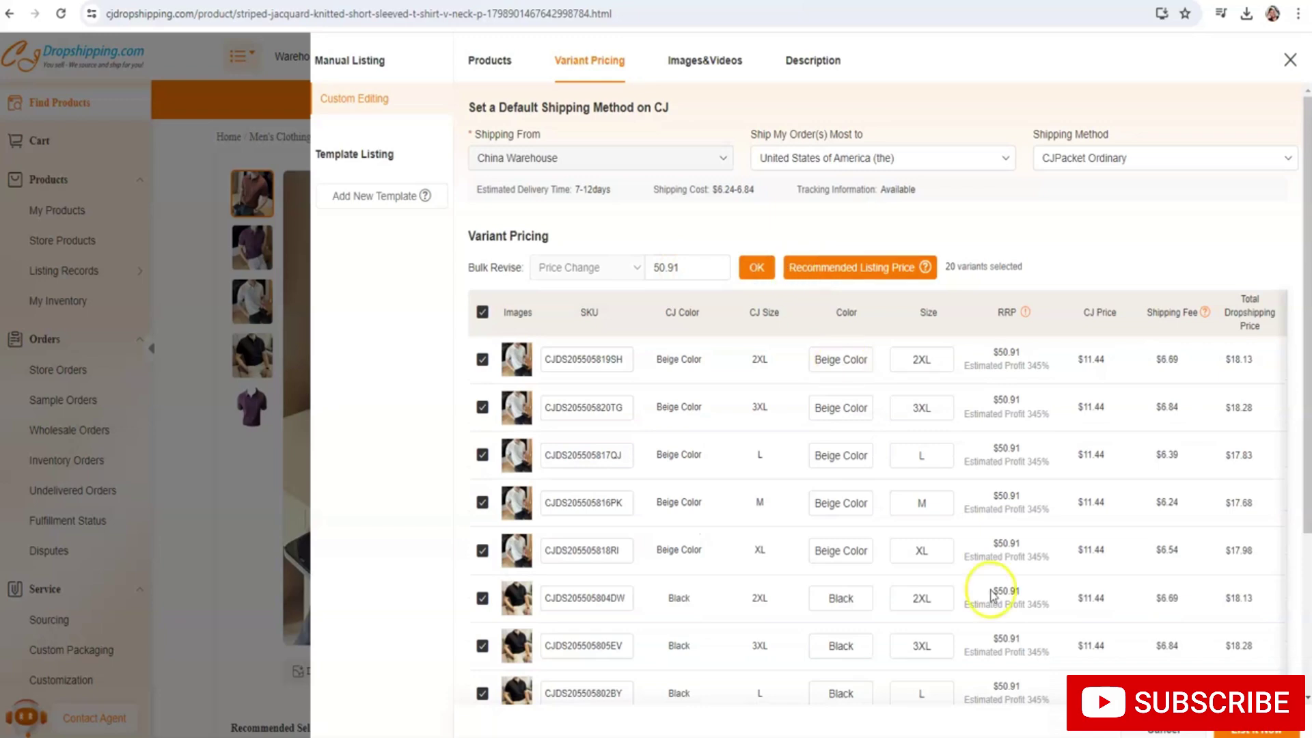
{"action": "left_click", "coordinate": [1228, 732]}
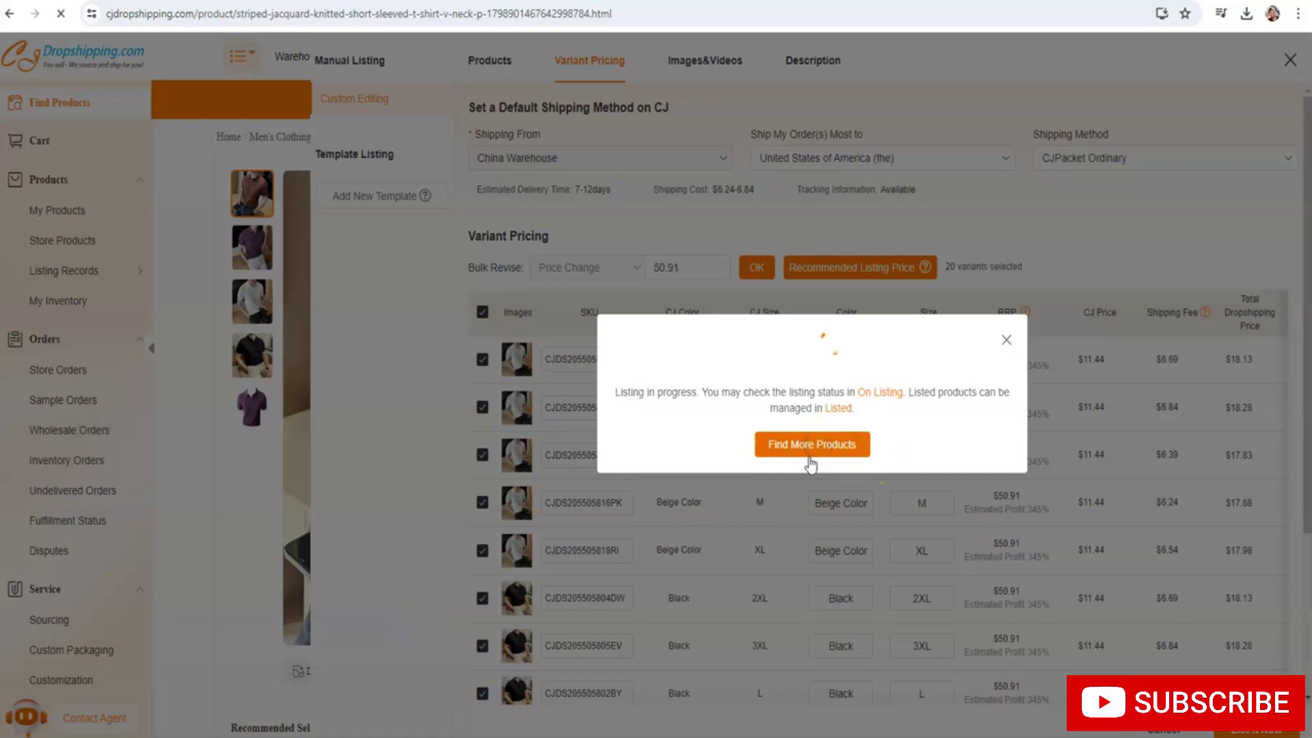
{"action": "left_click", "coordinate": [817, 448]}
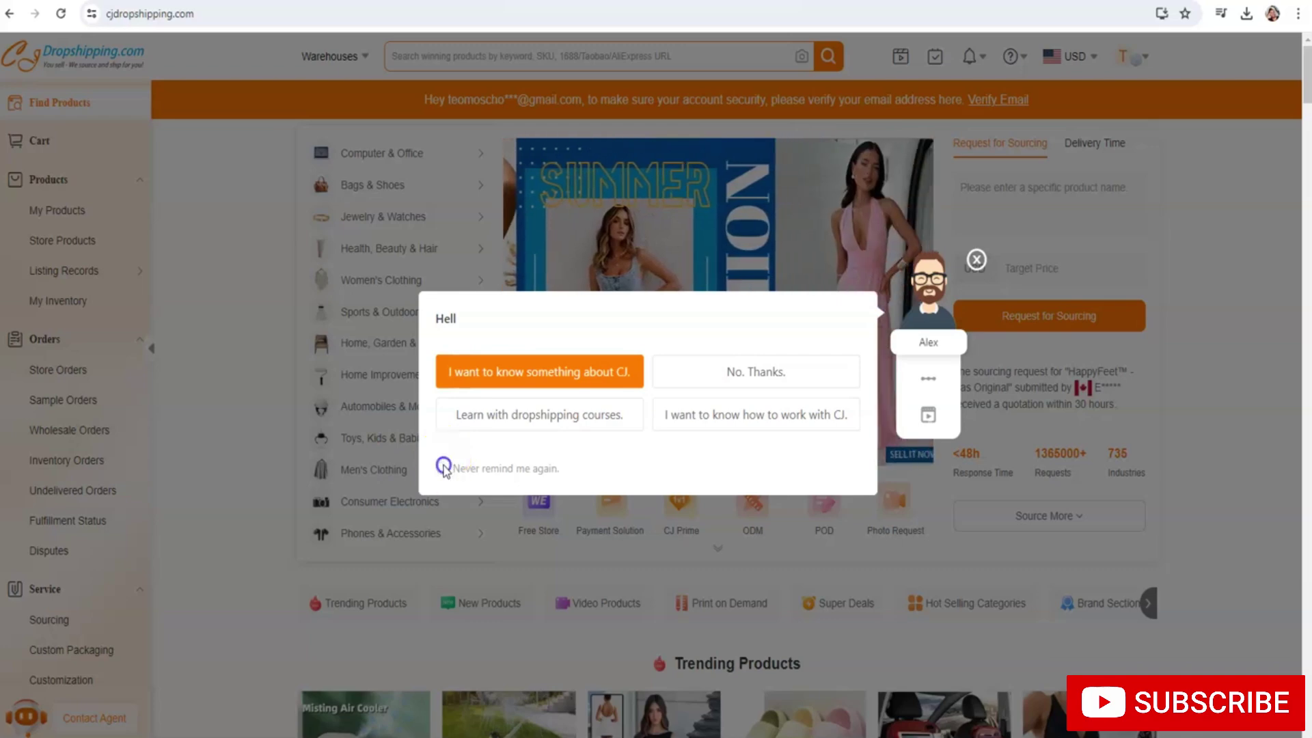
Close the chat greeting, browse solid men's T-shirts, and open the $4.19 Elastic Vertical polo shirt
{"action": "left_click", "coordinate": [975, 261]}
{"action": "mouse_move", "coordinate": [394, 469]}
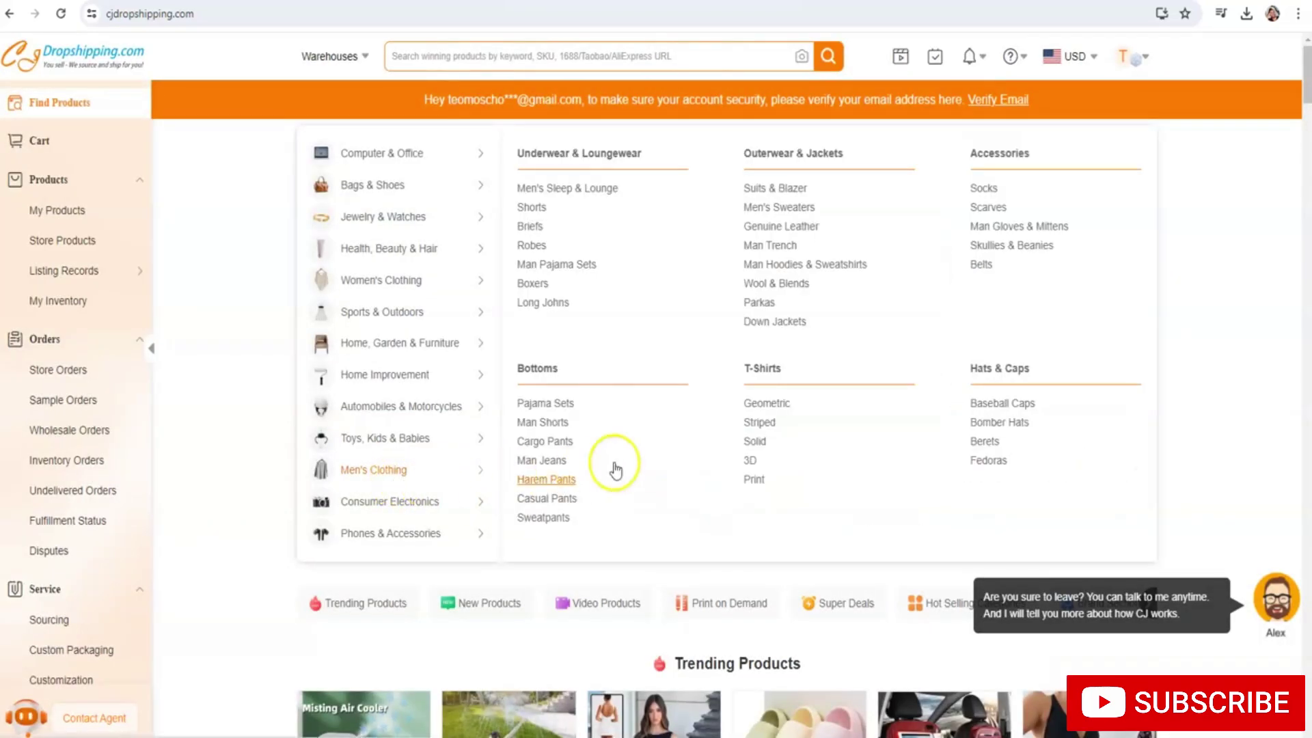
{"action": "left_click", "coordinate": [761, 441]}
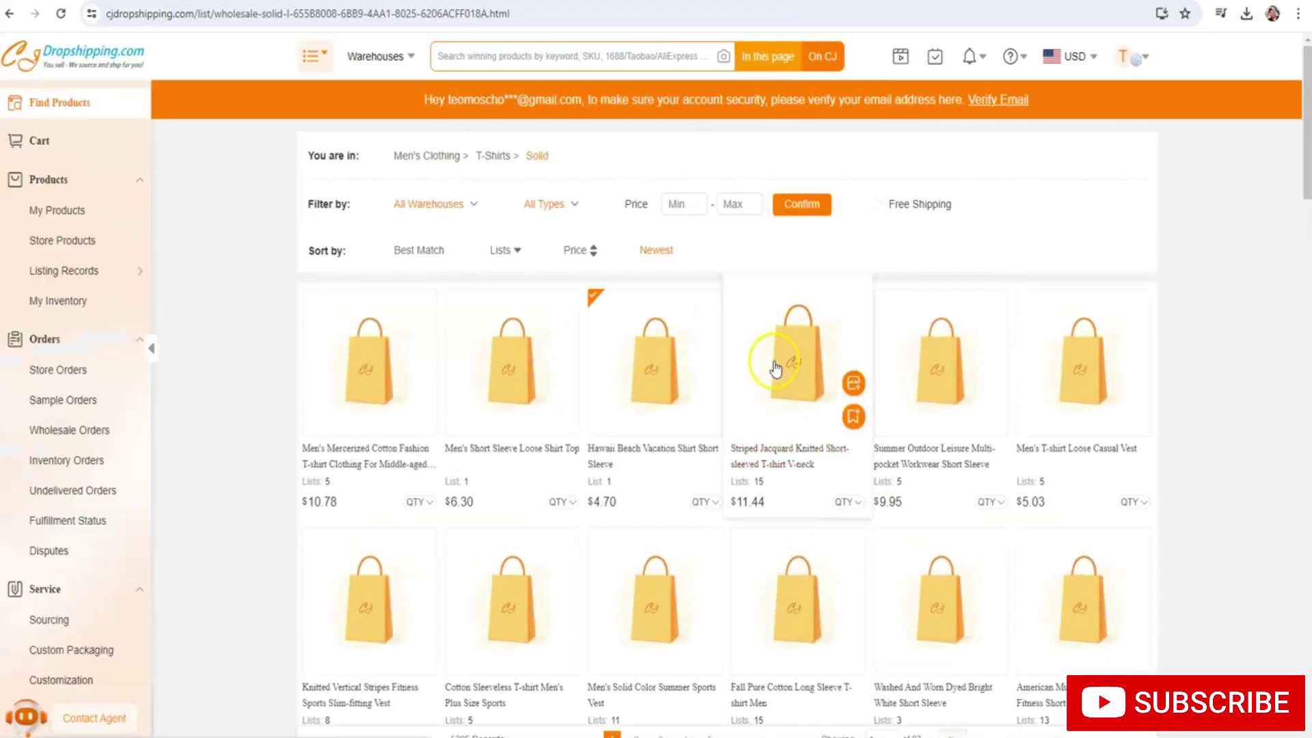
{"action": "scroll", "coordinate": [901, 410], "scroll_direction": "down", "scroll_amount": 1}
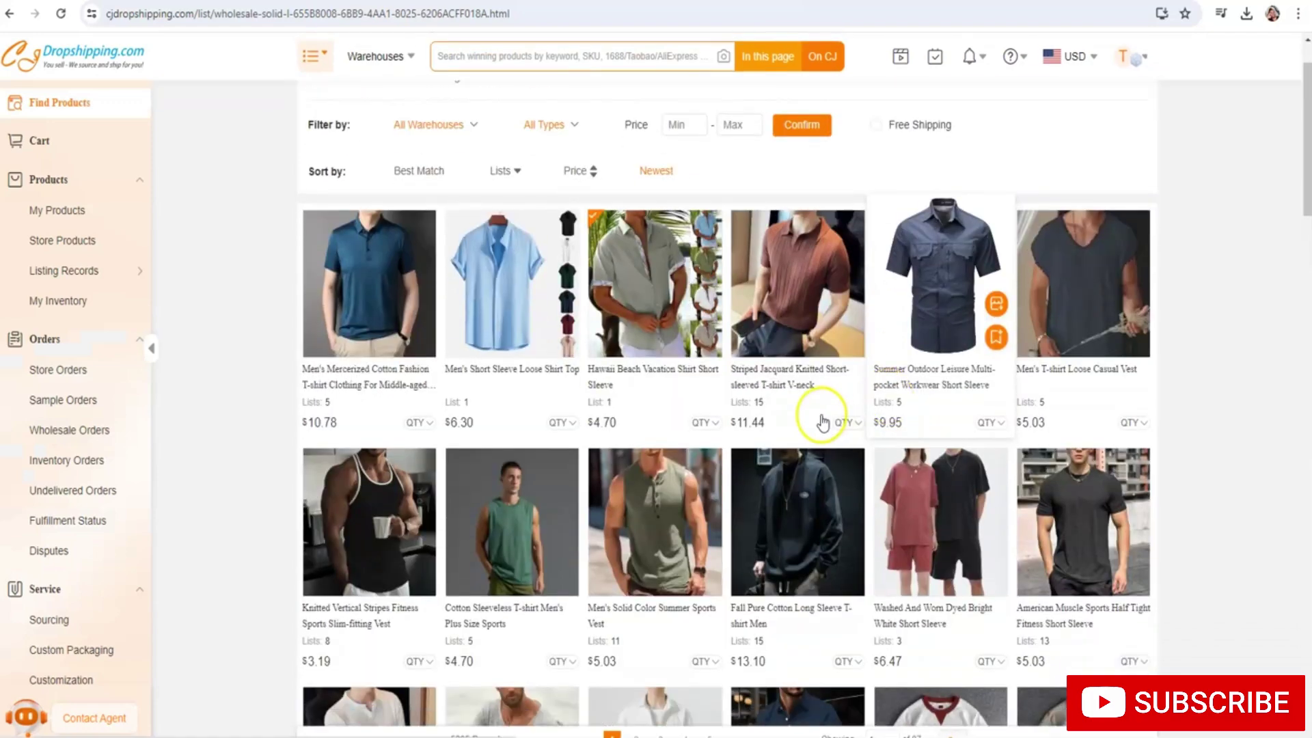
{"action": "scroll", "coordinate": [822, 423], "scroll_direction": "down", "scroll_amount": 3}
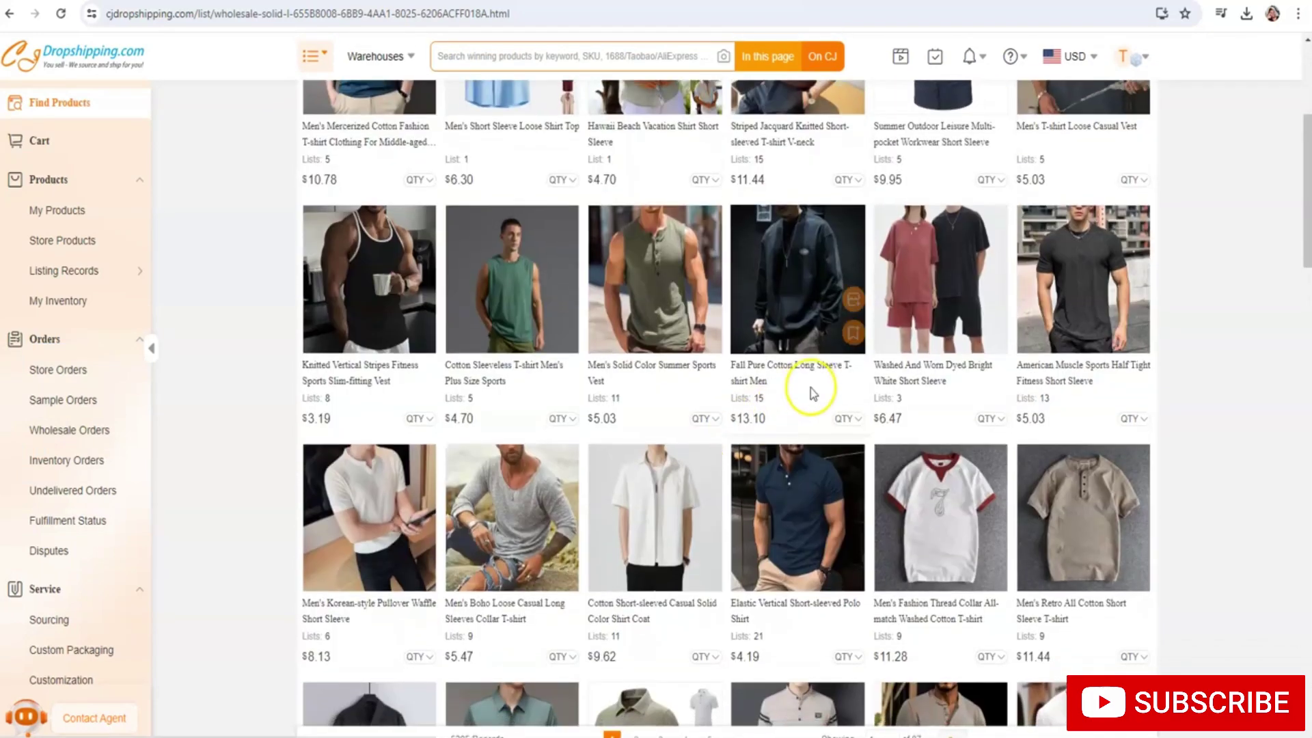
{"action": "scroll", "coordinate": [799, 382], "scroll_direction": "down", "scroll_amount": 2}
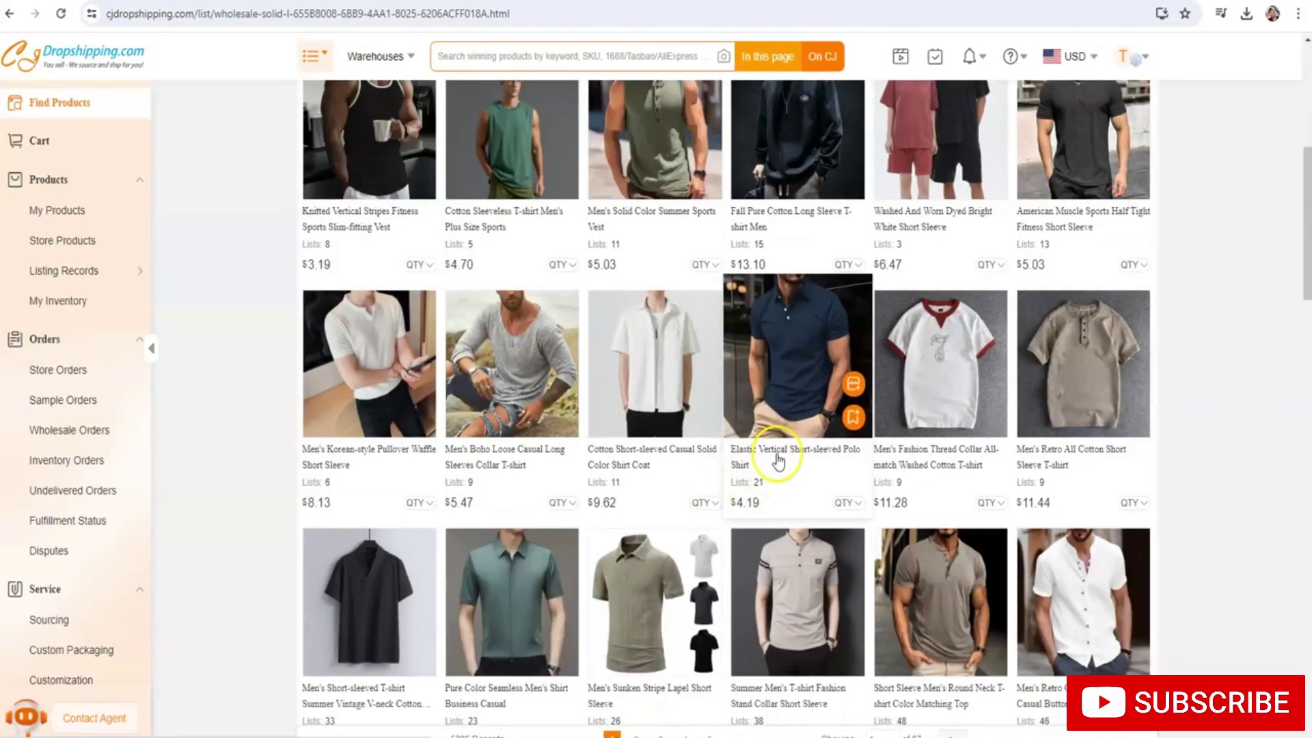
{"action": "left_click", "coordinate": [774, 462]}
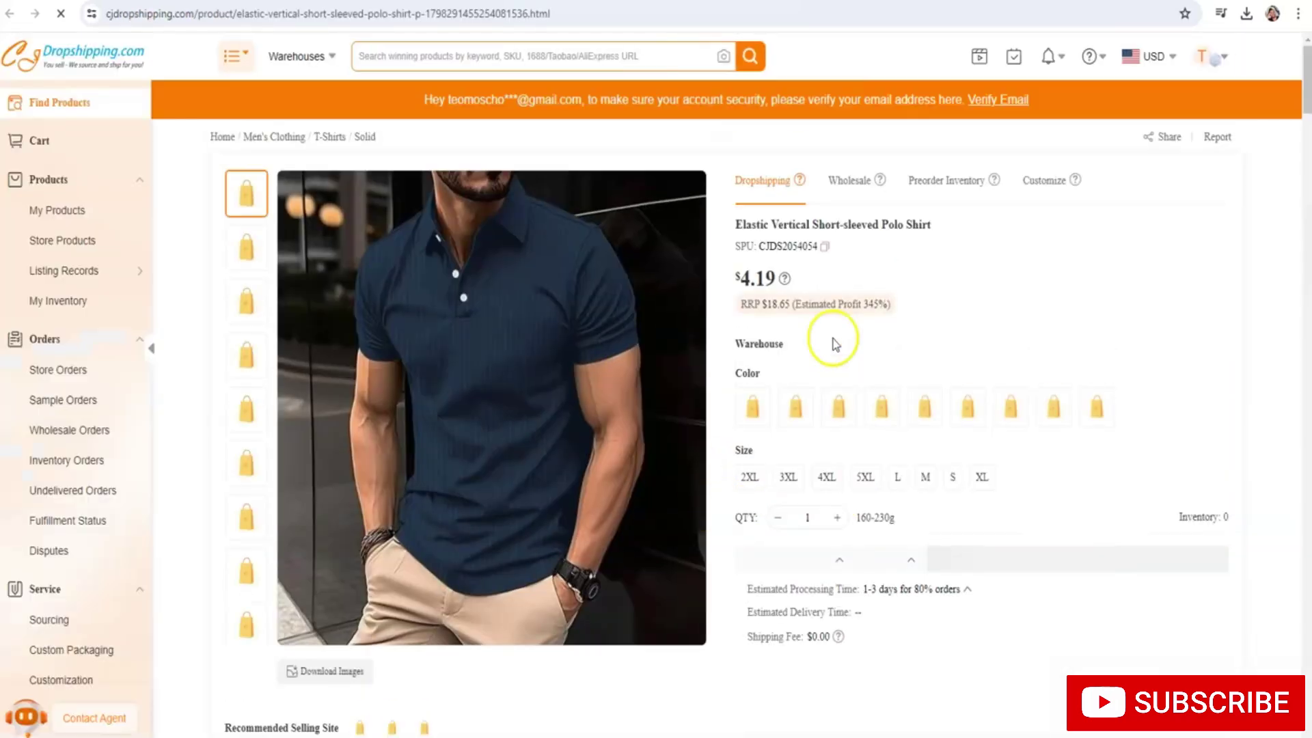
View the polo's Dark Green colour variant and start listing it to the store
{"action": "scroll", "coordinate": [830, 342], "scroll_direction": "down", "scroll_amount": 1}
{"action": "left_click", "coordinate": [835, 338]}
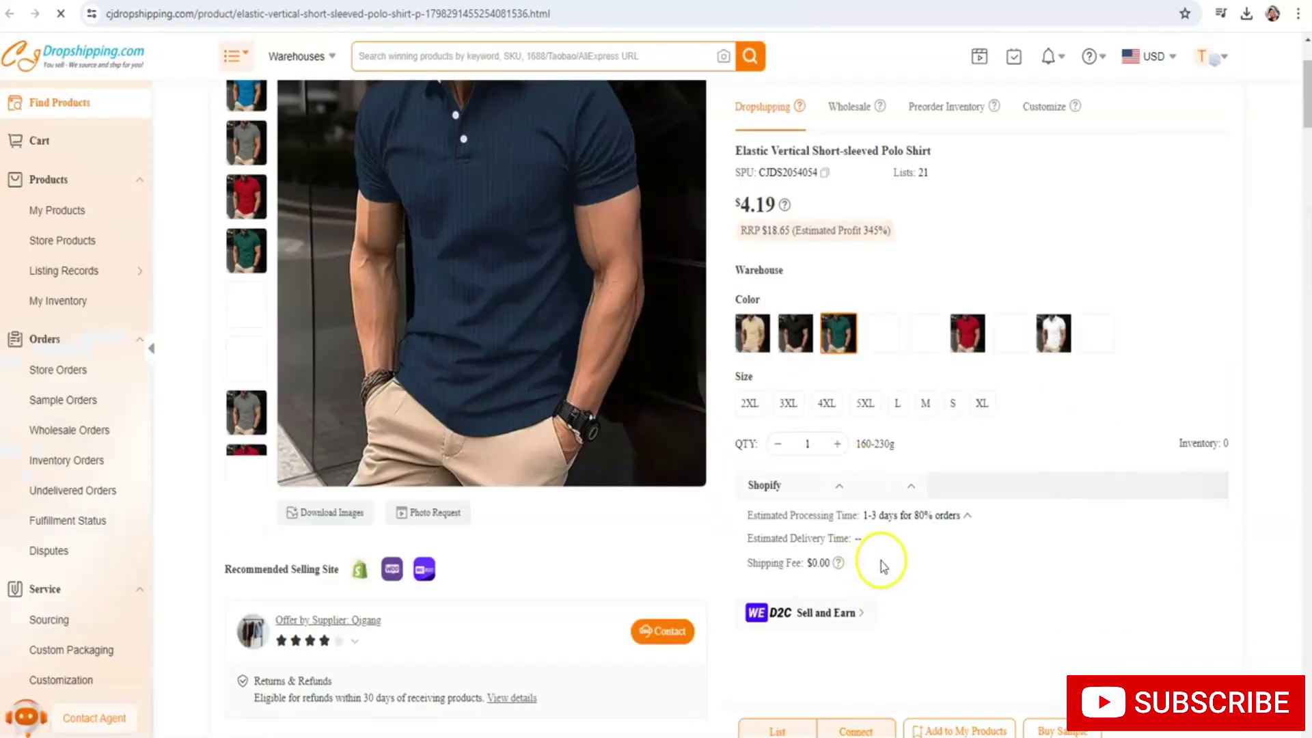
{"action": "left_click", "coordinate": [781, 730]}
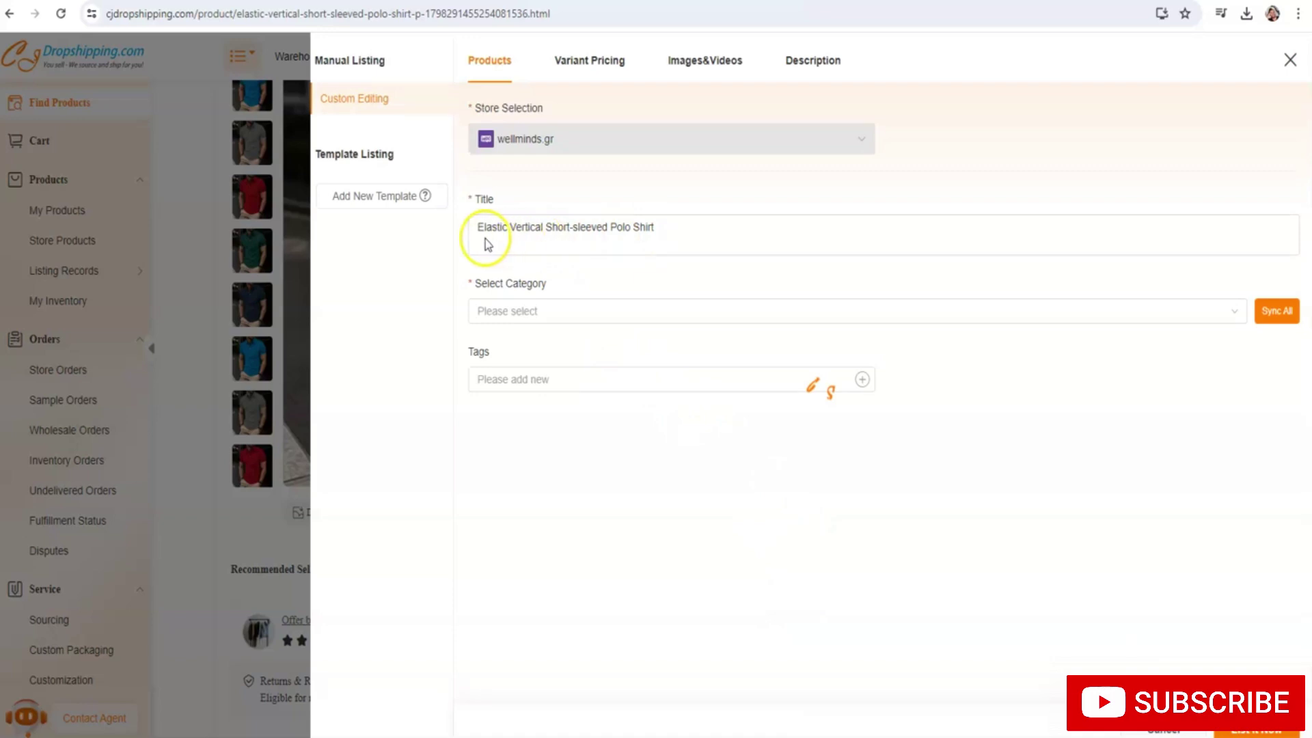
File the polo listing under T-shirts, tag it t-shirts, and bring up variant pricing
{"action": "left_click", "coordinate": [536, 317]}
{"action": "left_click", "coordinate": [533, 340]}
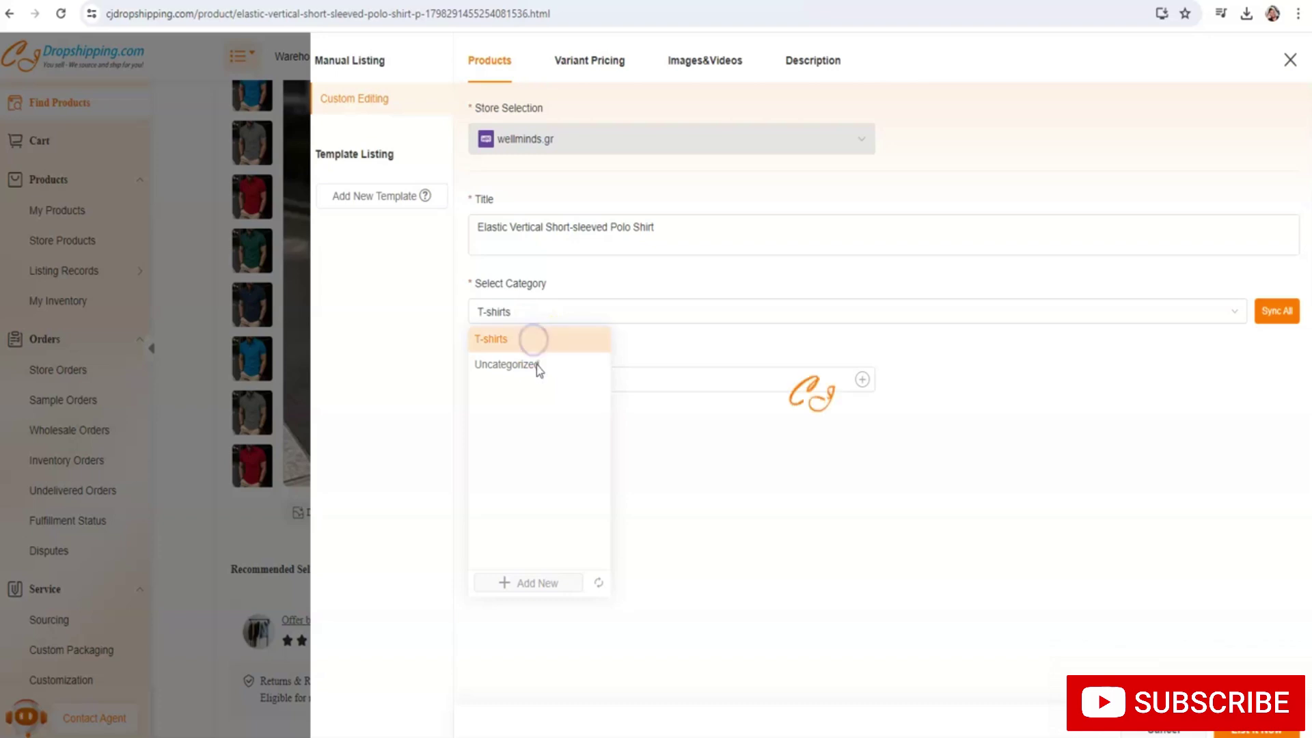
{"action": "left_click", "coordinate": [626, 380]}
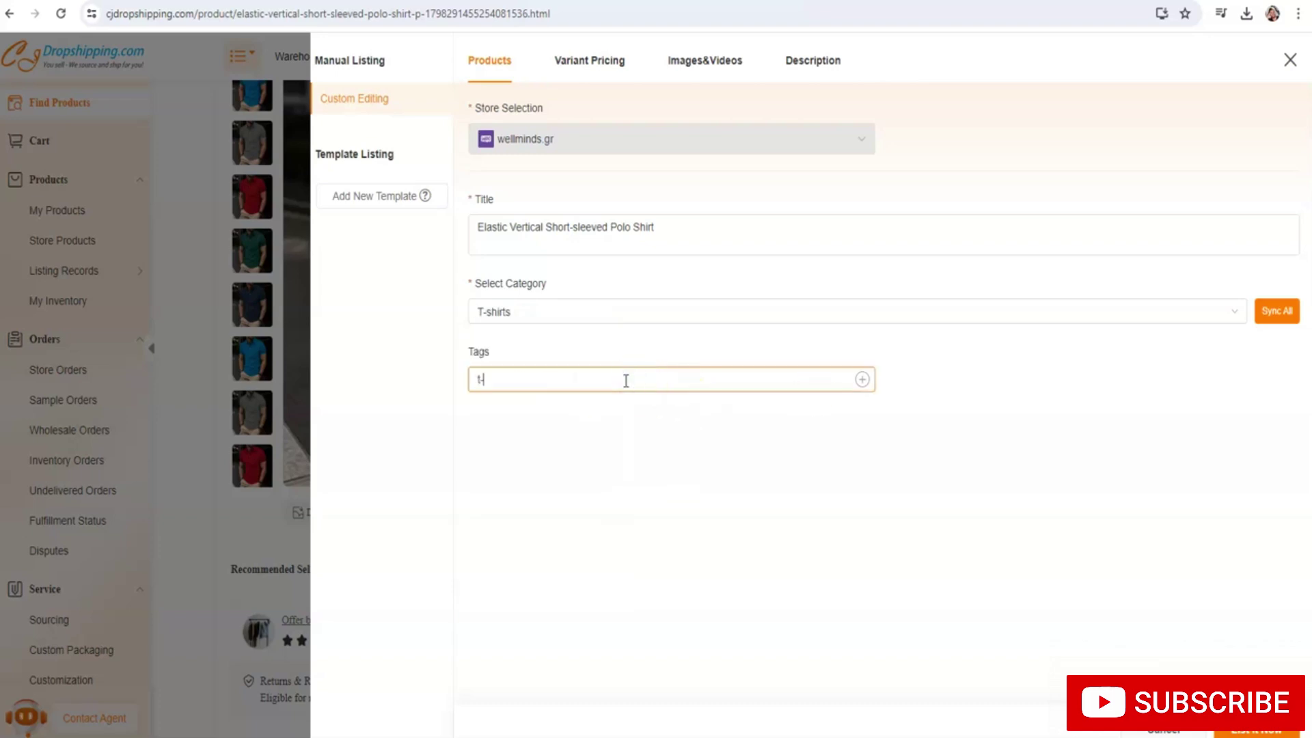
{"action": "type", "text": "t-shirts"}
{"action": "key", "text": "Return"}
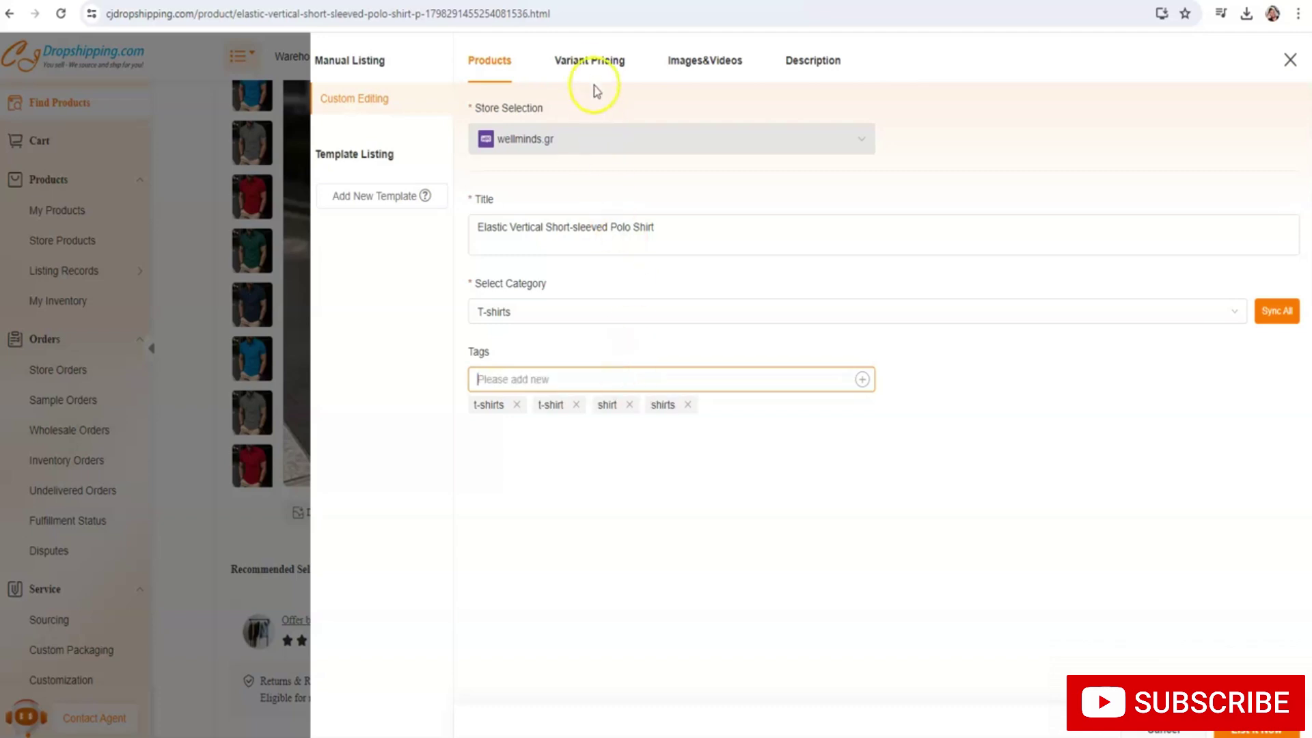
{"action": "left_click", "coordinate": [589, 61]}
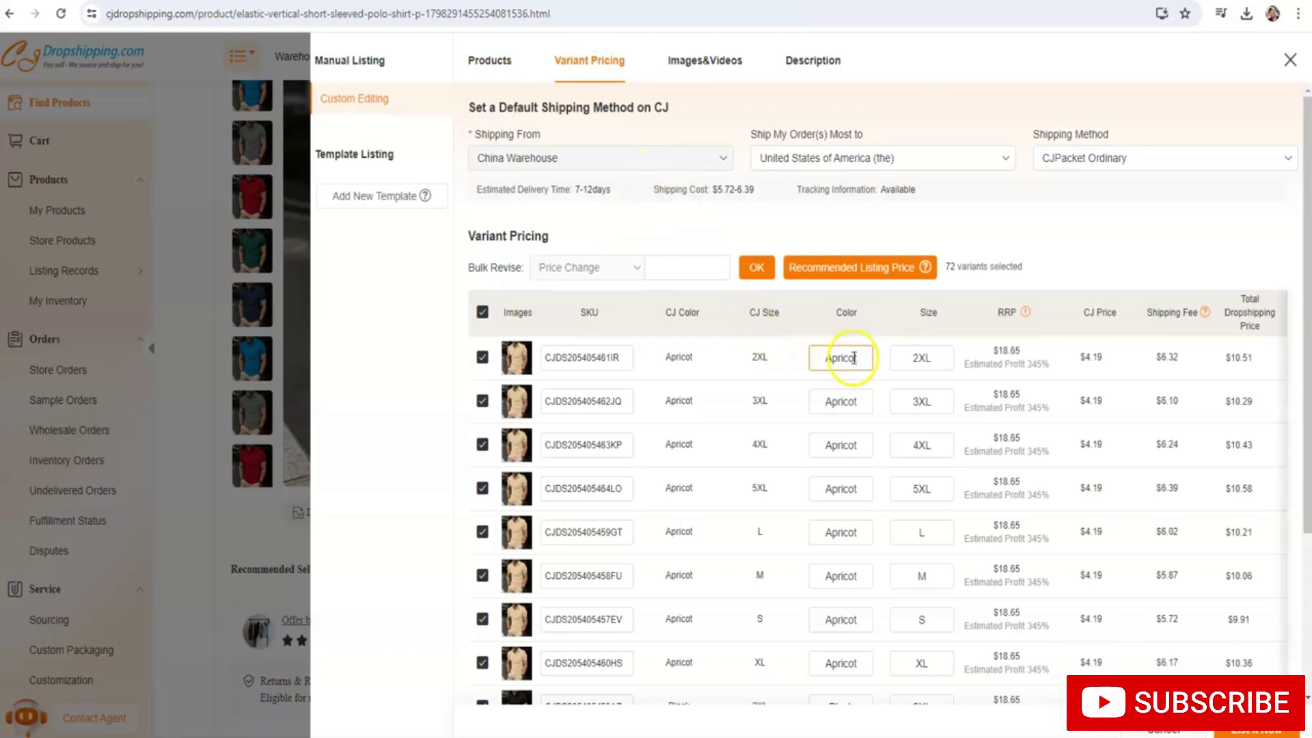
Price all 72 polo variants at 25.50, submit the listing, and switch to the WordPress tab
{"action": "left_click", "coordinate": [759, 353]}
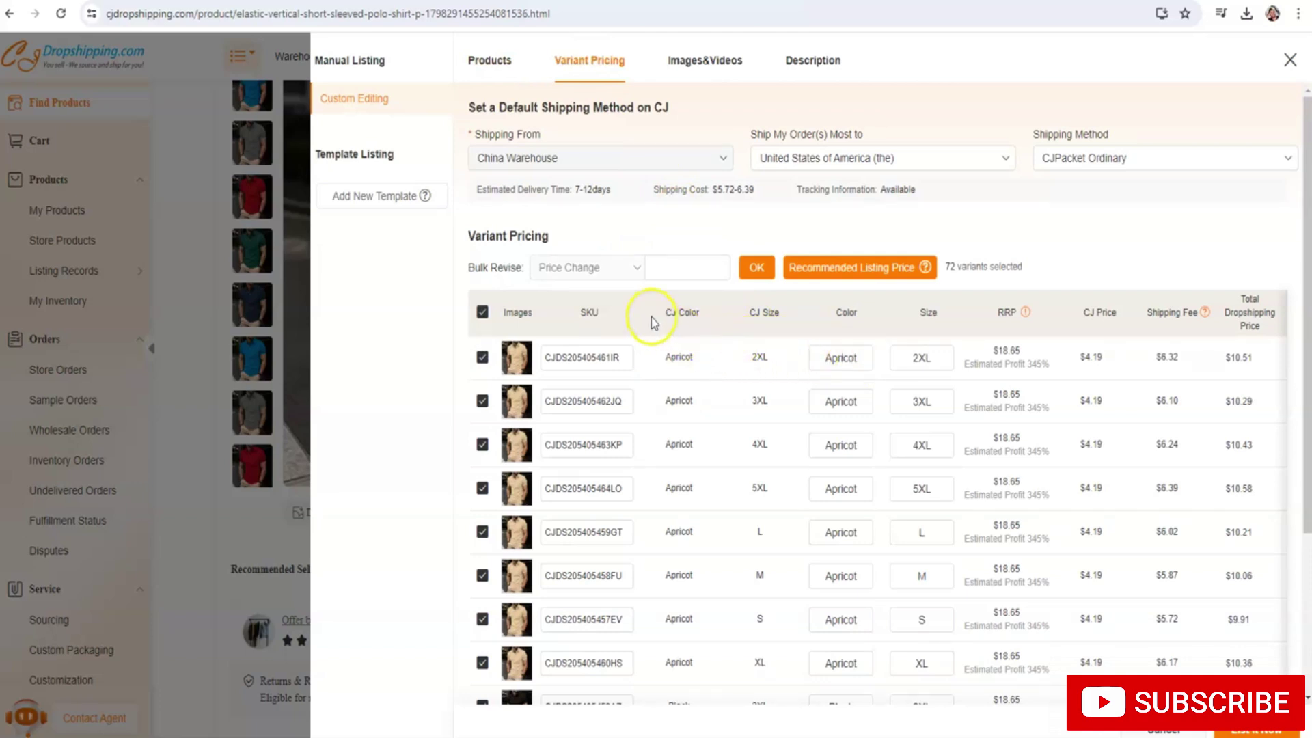
{"action": "left_click", "coordinate": [655, 271]}
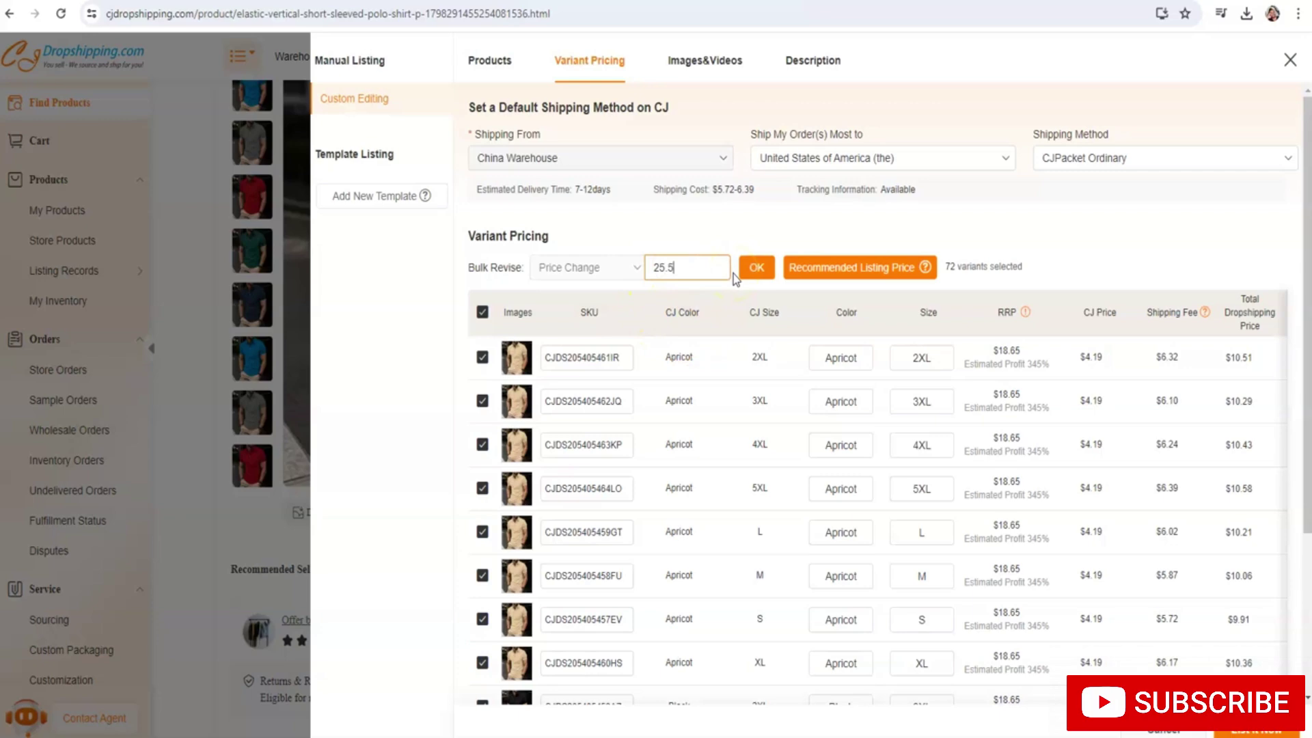
{"action": "type", "text": "25.50"}
{"action": "left_click", "coordinate": [746, 271]}
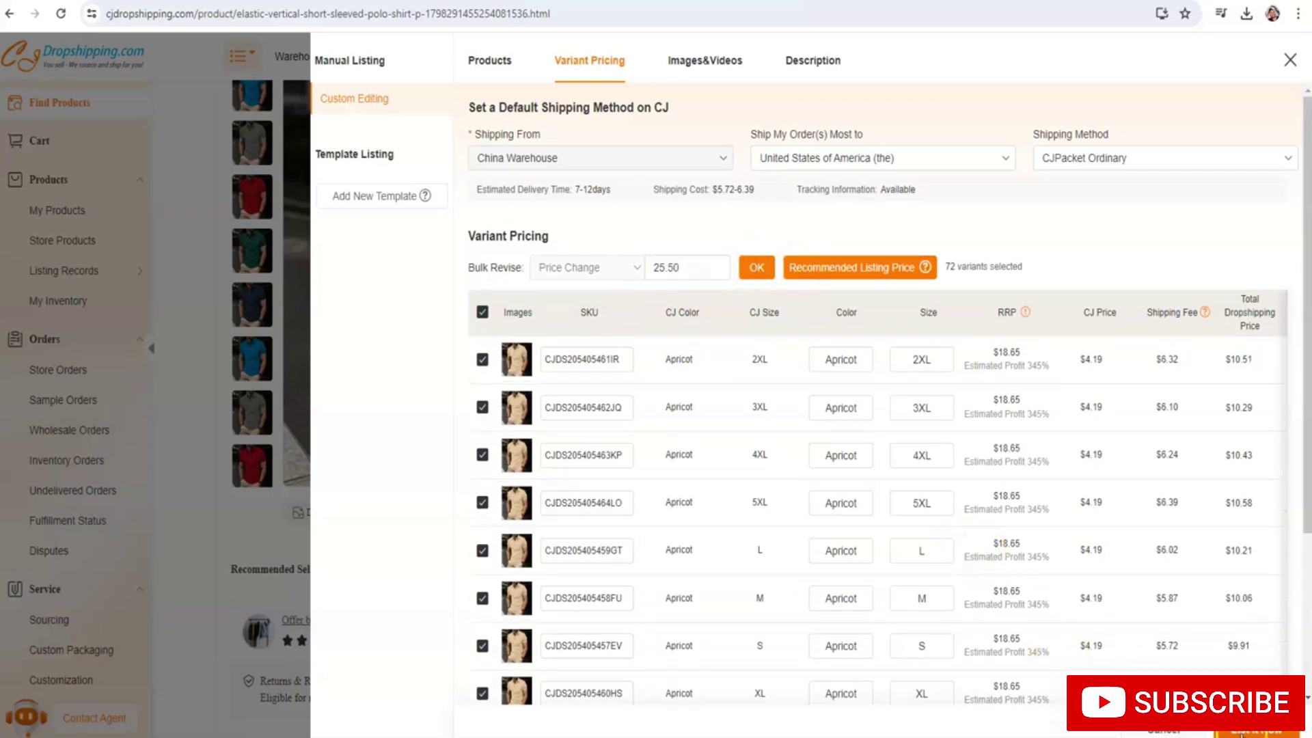
{"action": "left_click", "coordinate": [1242, 732]}
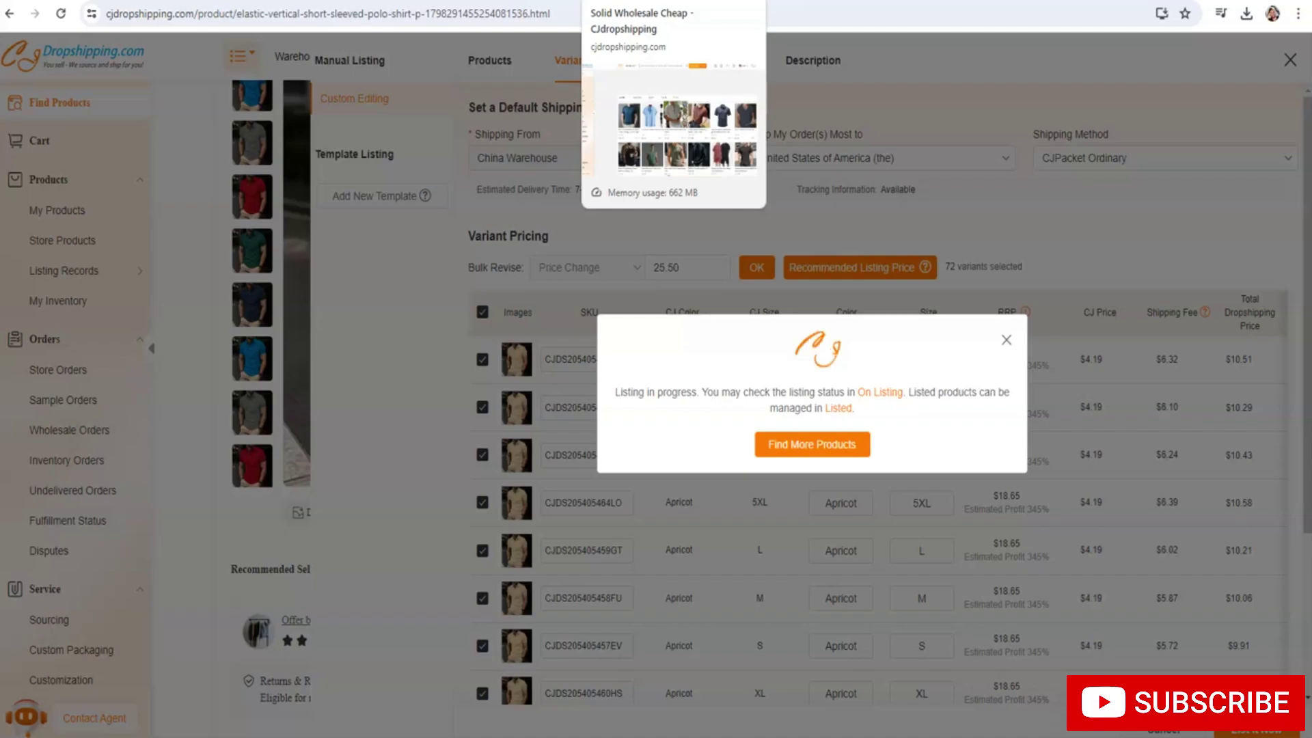
{"action": "left_click", "coordinate": [785, 1]}
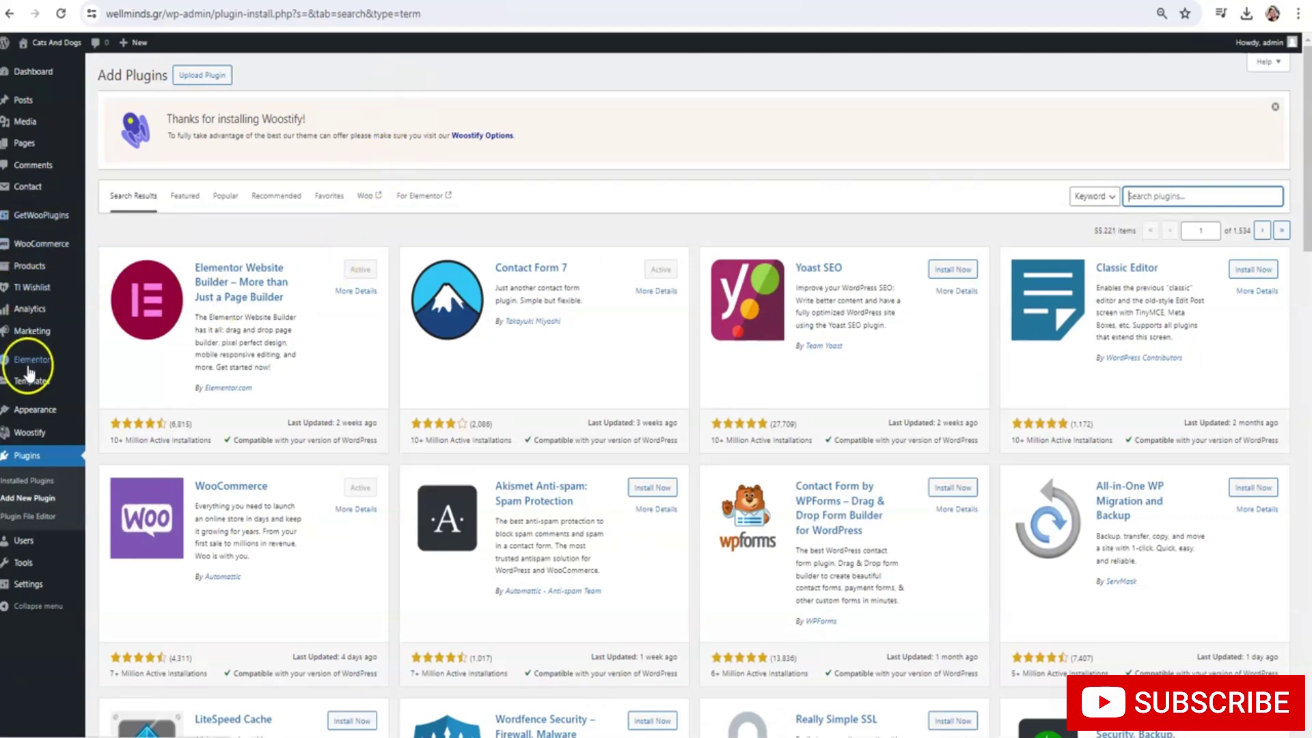
Open the Products section of the WordPress admin, then start a new browser tab
{"action": "mouse_move", "coordinate": [30, 385]}
{"action": "left_click", "coordinate": [31, 268]}
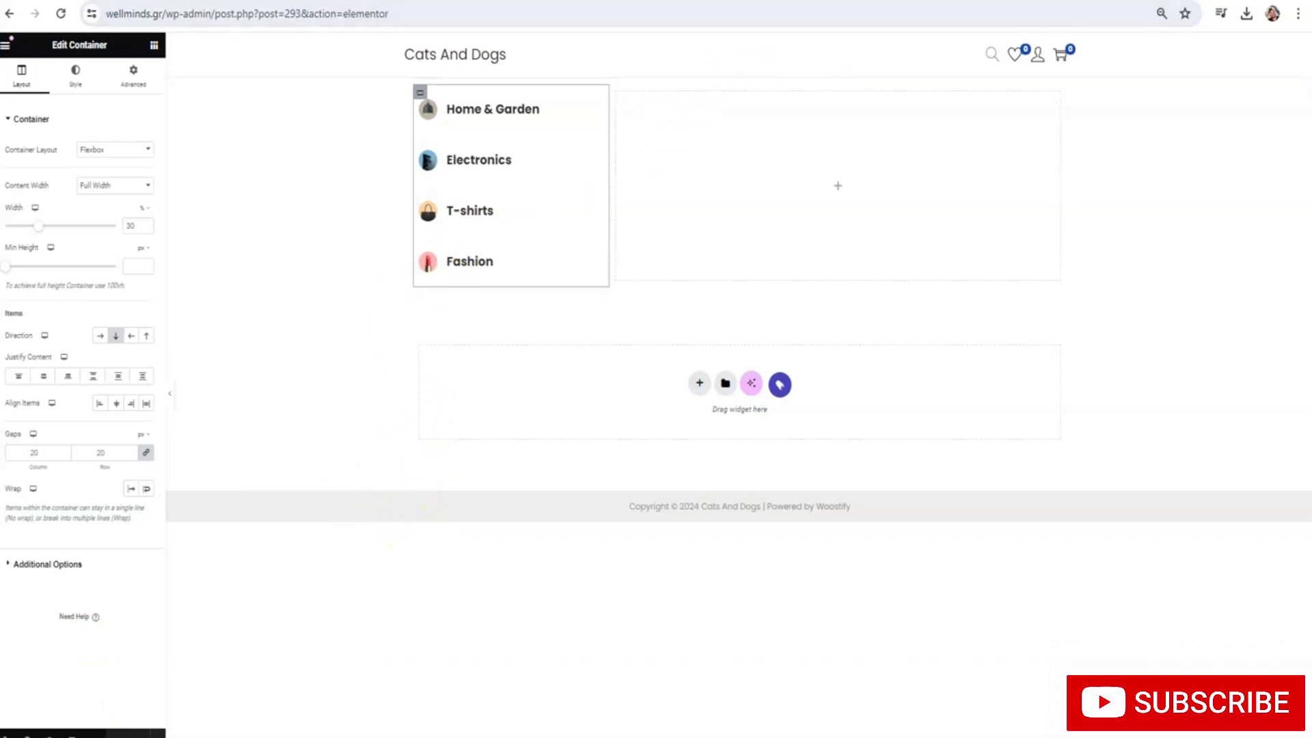
{"action": "key", "text": "ctrl+t"}
Open Unsplash and search for 'happy man' photos
{"action": "type", "text": "unspl"}
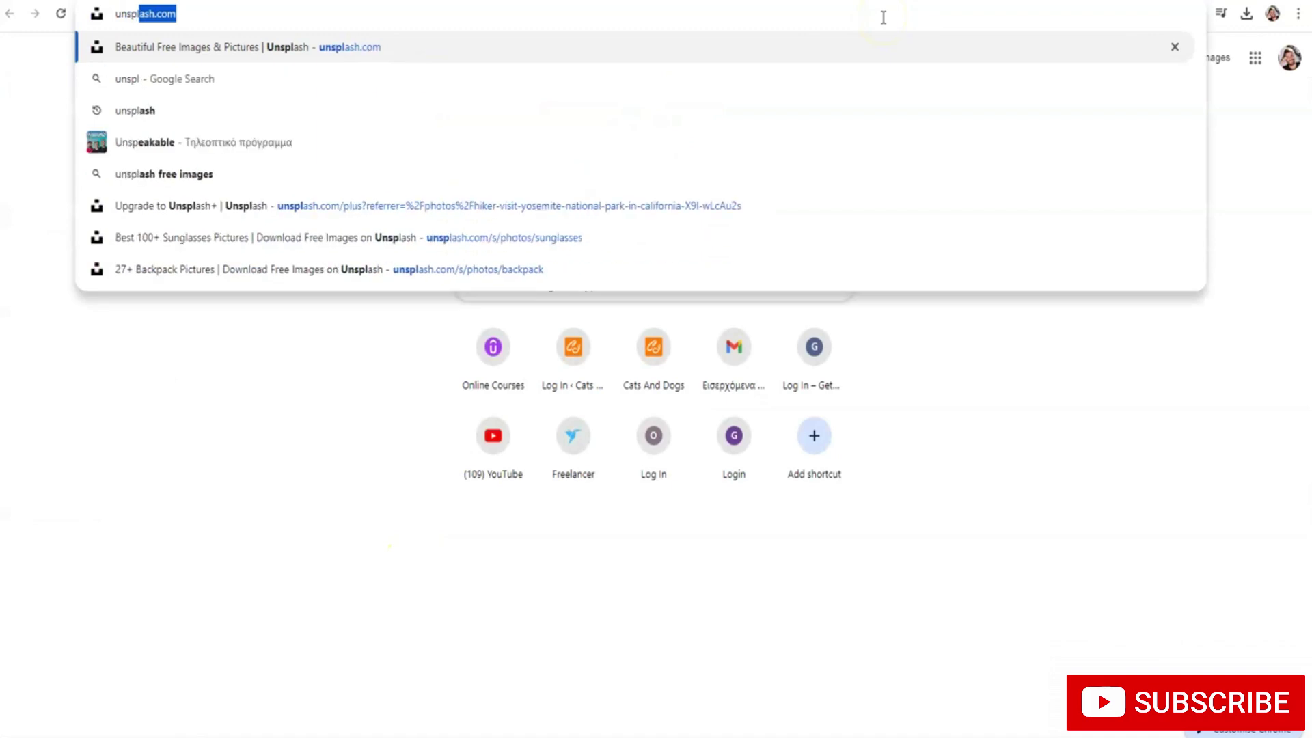
{"action": "type", "text": "ash"}
{"action": "key", "text": "Return"}
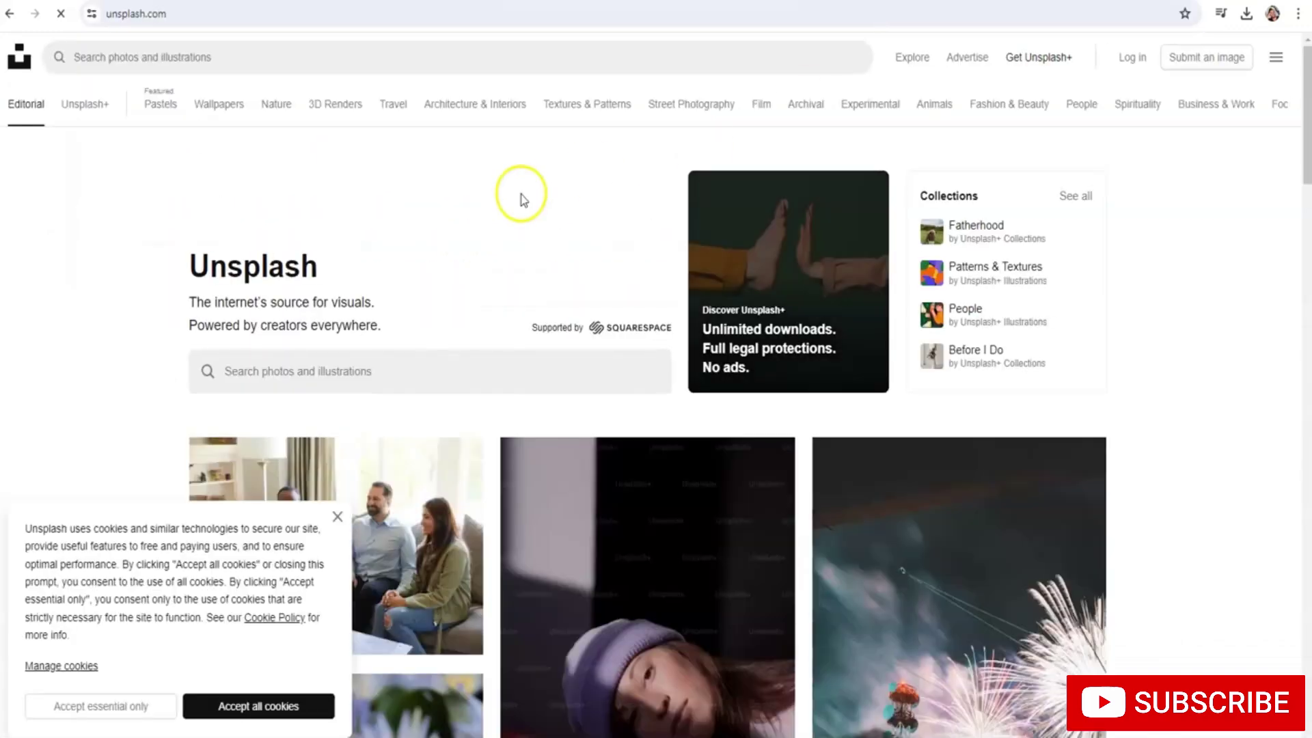
{"action": "left_click", "coordinate": [404, 57]}
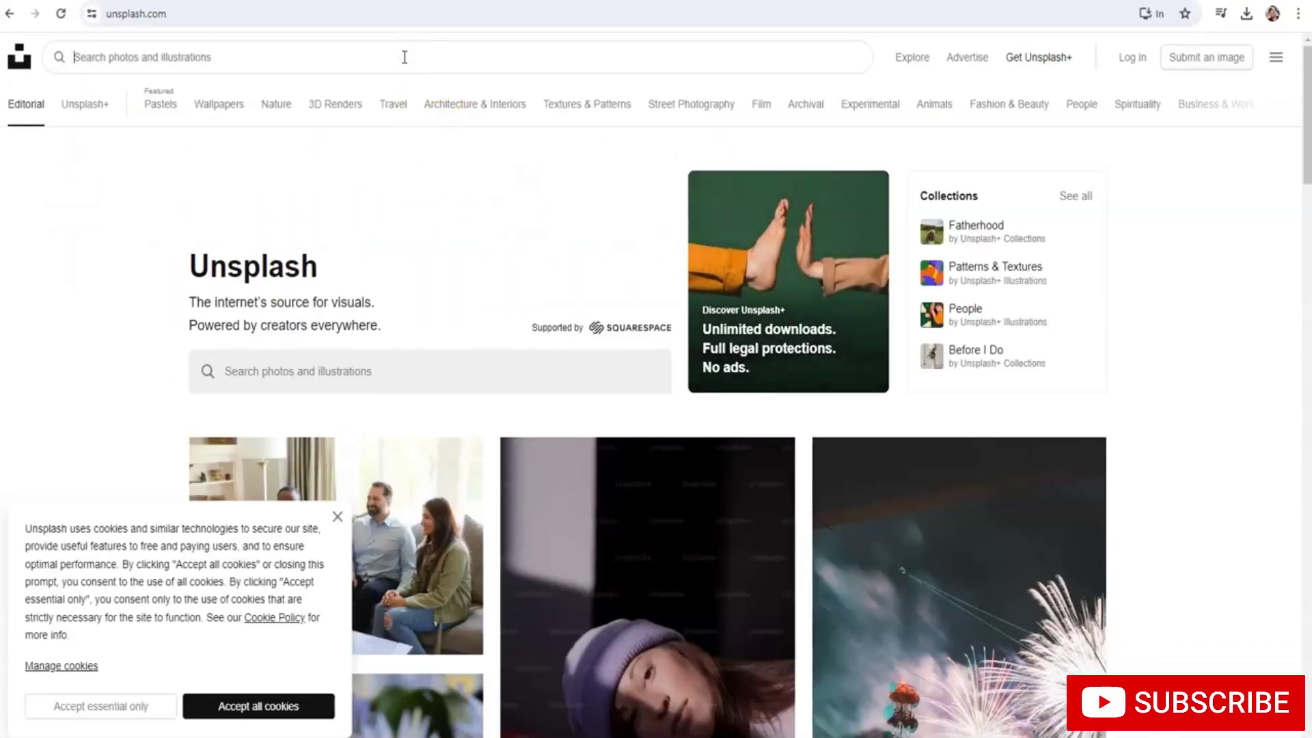
{"action": "type", "text": "happy m"}
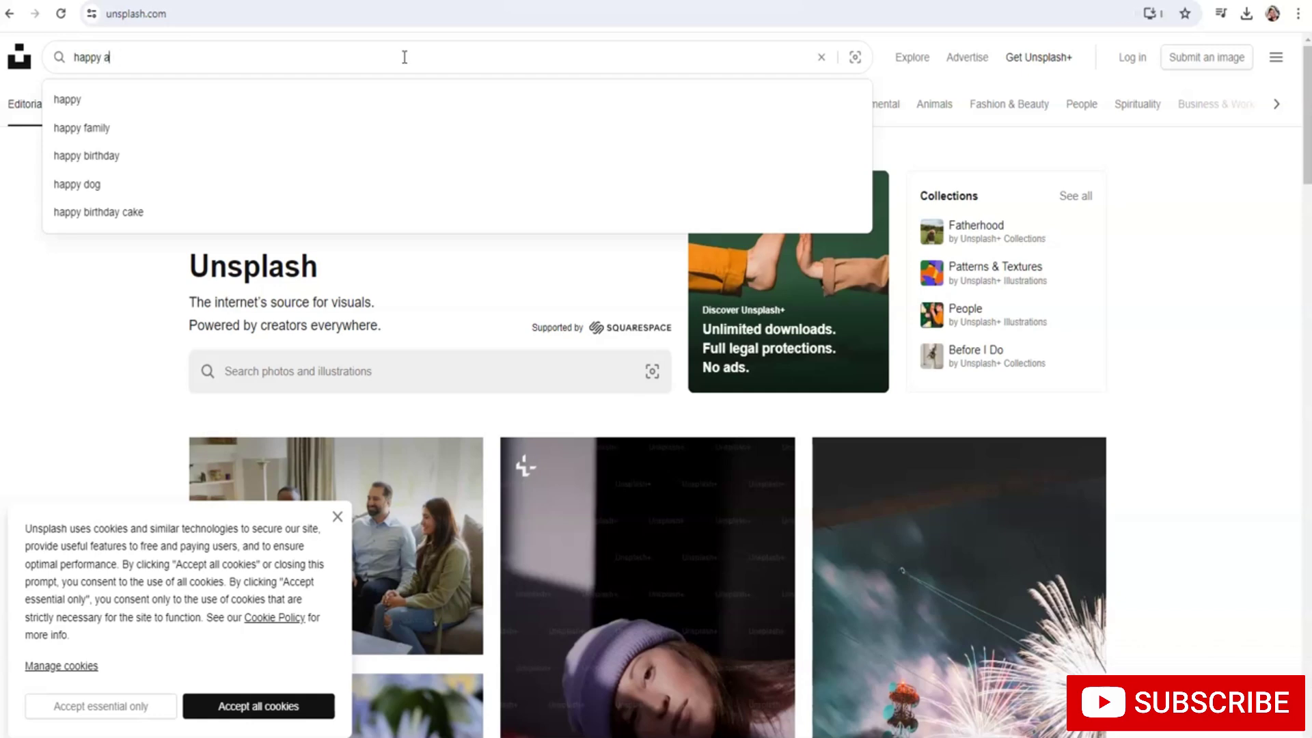
{"action": "type", "text": "an"}
{"action": "key", "text": "Return"}
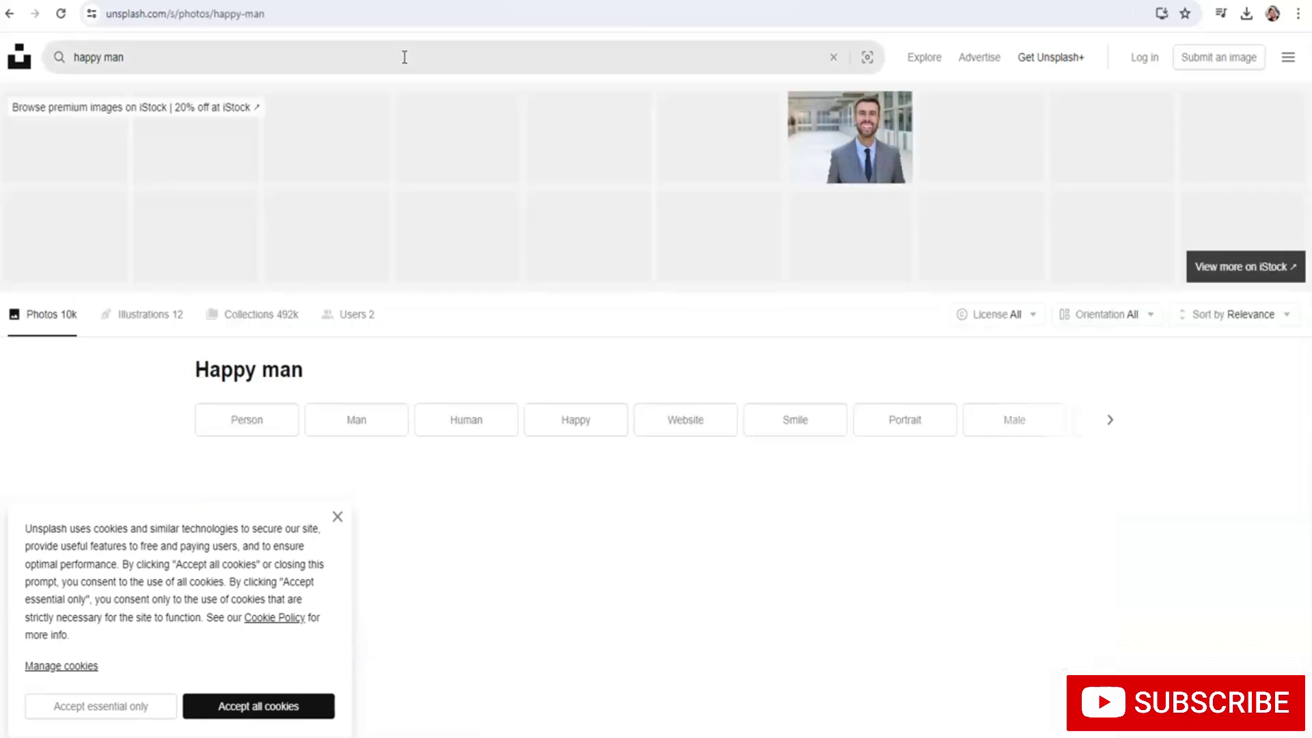
Download the photo of the smiling man on the phone
{"action": "scroll", "coordinate": [460, 181], "scroll_direction": "down", "scroll_amount": 3}
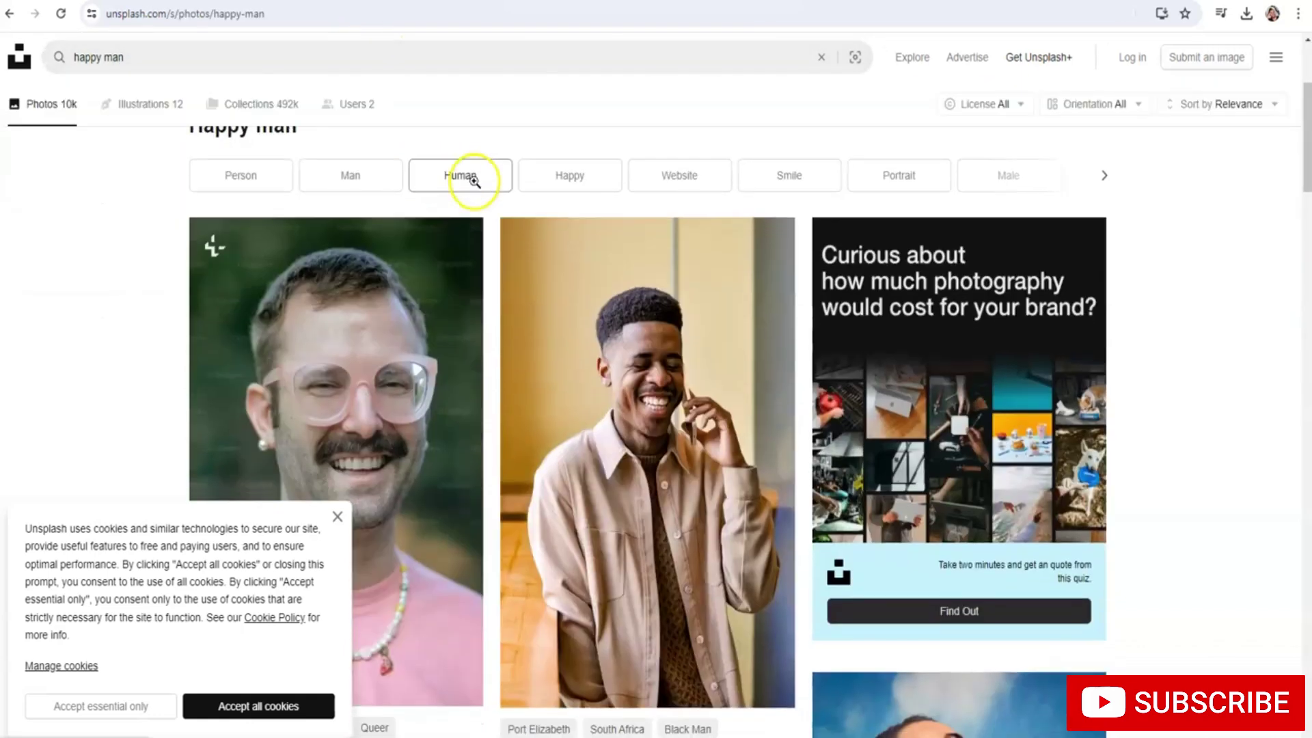
{"action": "scroll", "coordinate": [606, 295], "scroll_direction": "down", "scroll_amount": 3}
{"action": "scroll", "coordinate": [627, 381], "scroll_direction": "up", "scroll_amount": 2}
{"action": "scroll", "coordinate": [717, 489], "scroll_direction": "down", "scroll_amount": 1}
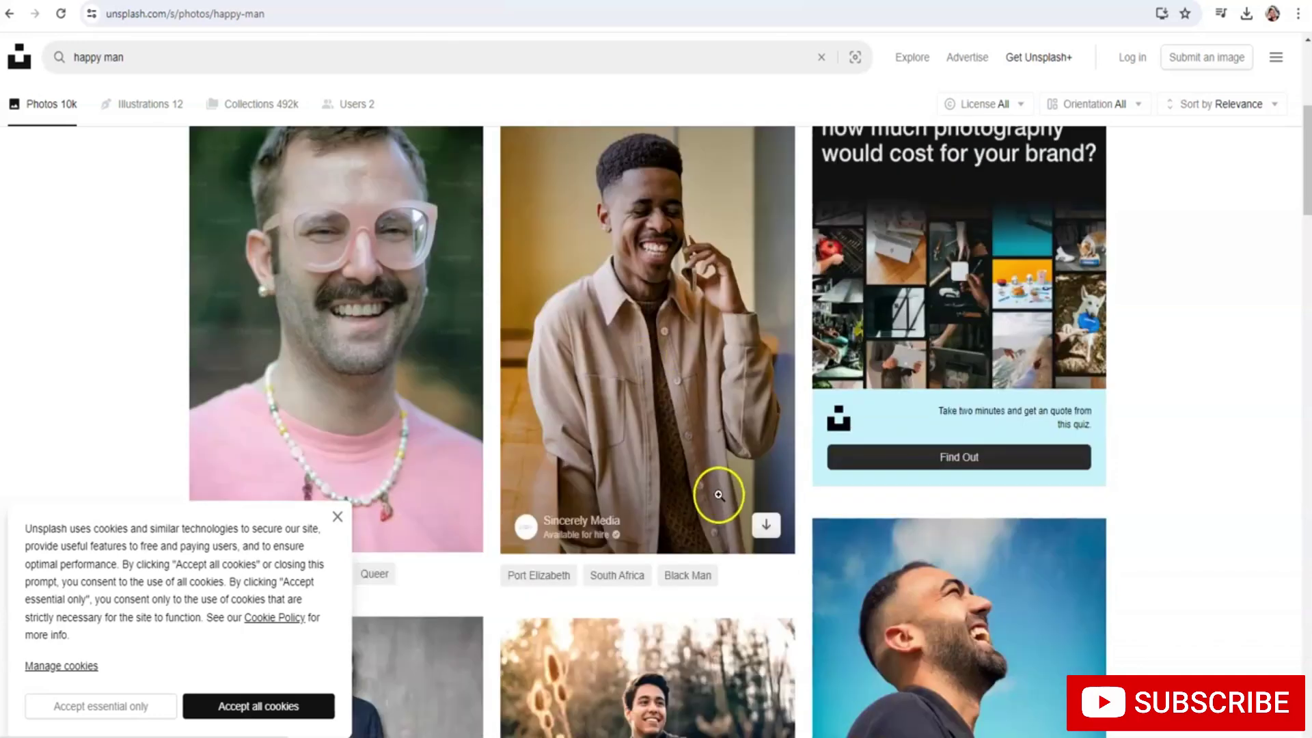
{"action": "scroll", "coordinate": [720, 457], "scroll_direction": "down", "scroll_amount": 5}
{"action": "scroll", "coordinate": [713, 444], "scroll_direction": "up", "scroll_amount": 5}
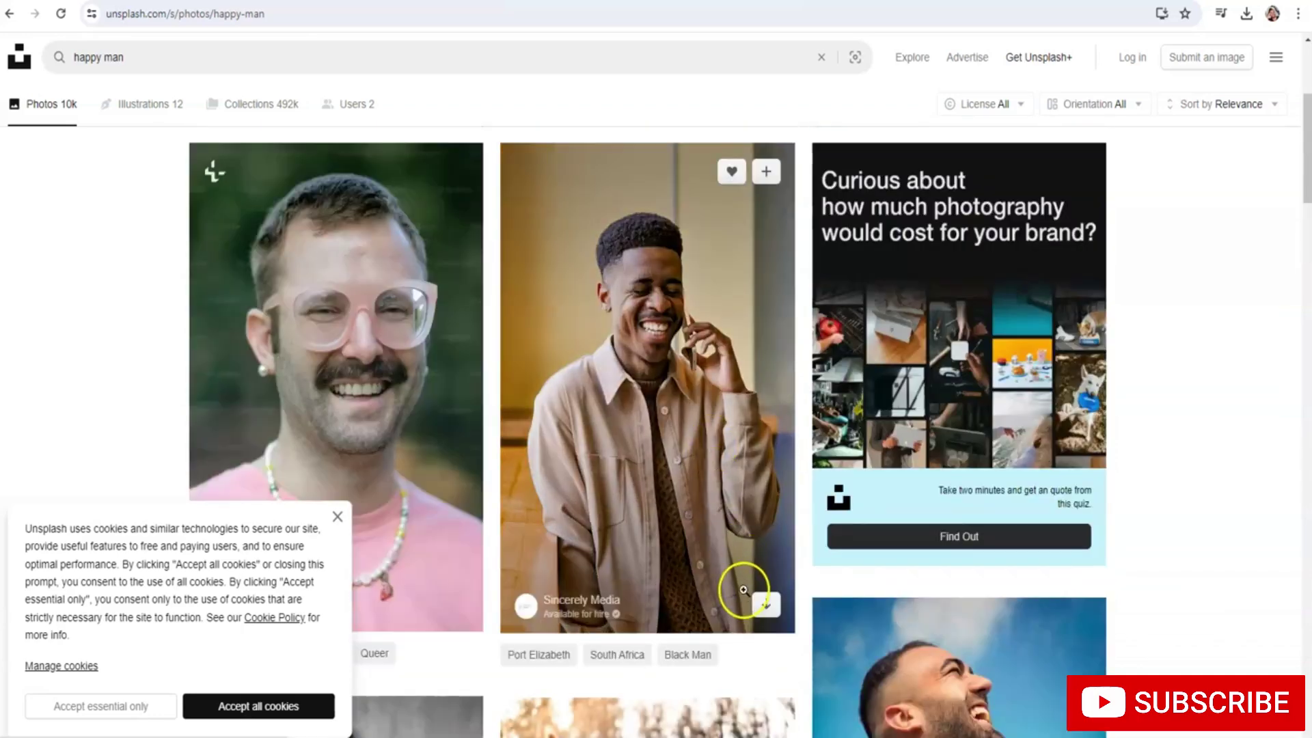
{"action": "left_click", "coordinate": [765, 605]}
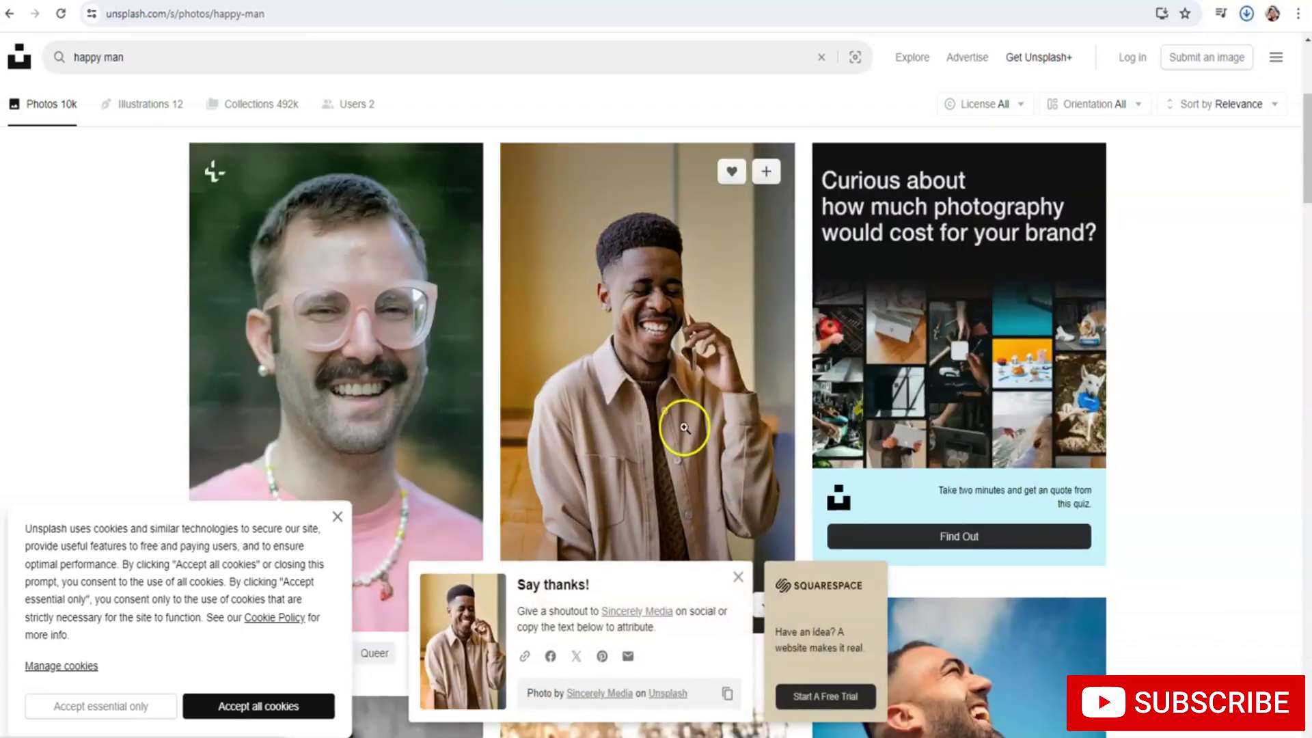
Go to the remove.bg website
{"action": "scroll", "coordinate": [682, 430], "scroll_direction": "up", "scroll_amount": 3}
{"action": "left_click", "coordinate": [800, 19]}
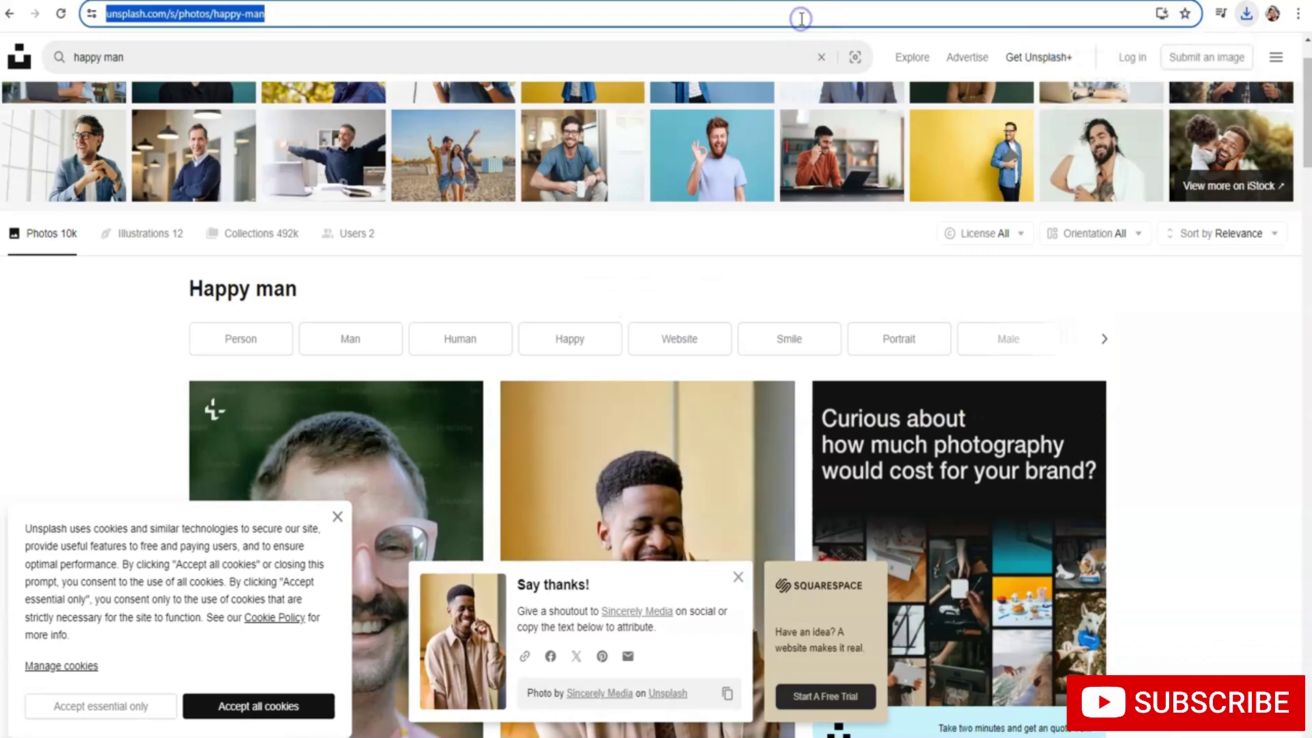
{"action": "type", "text": "remove.bg"}
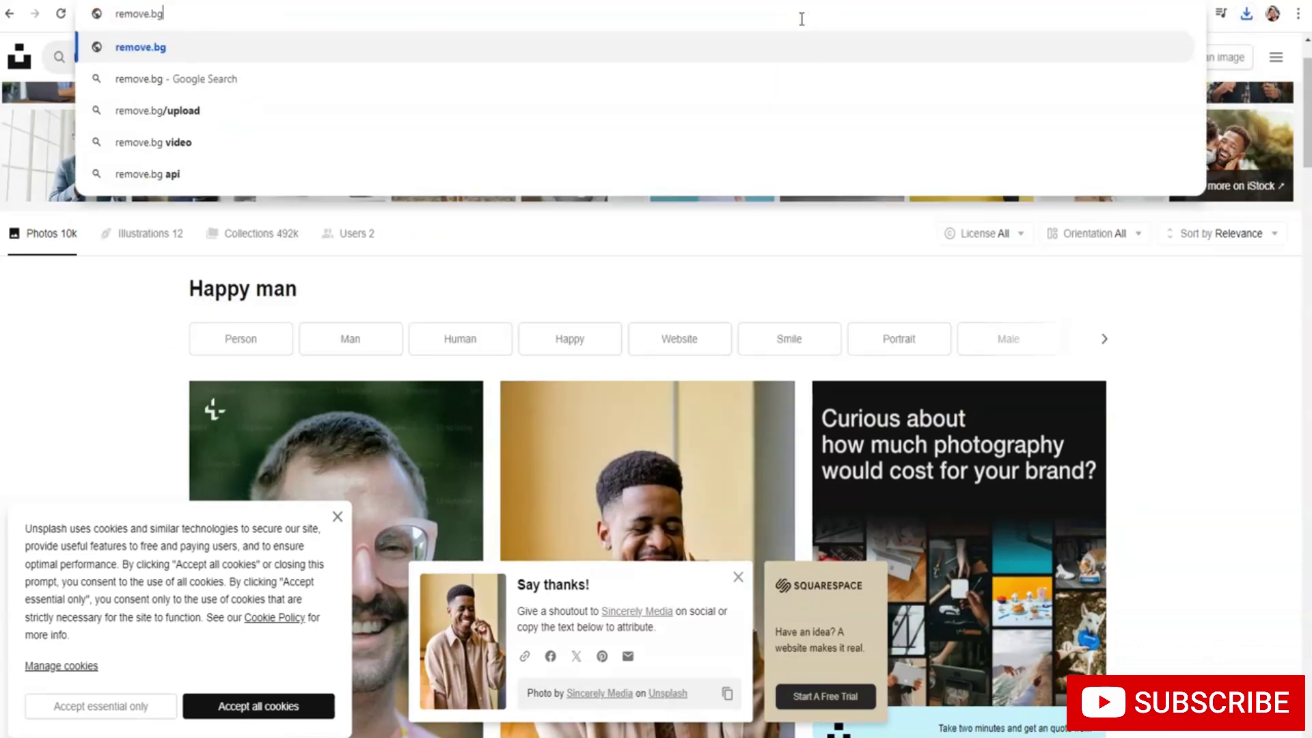
{"action": "key", "text": "Return"}
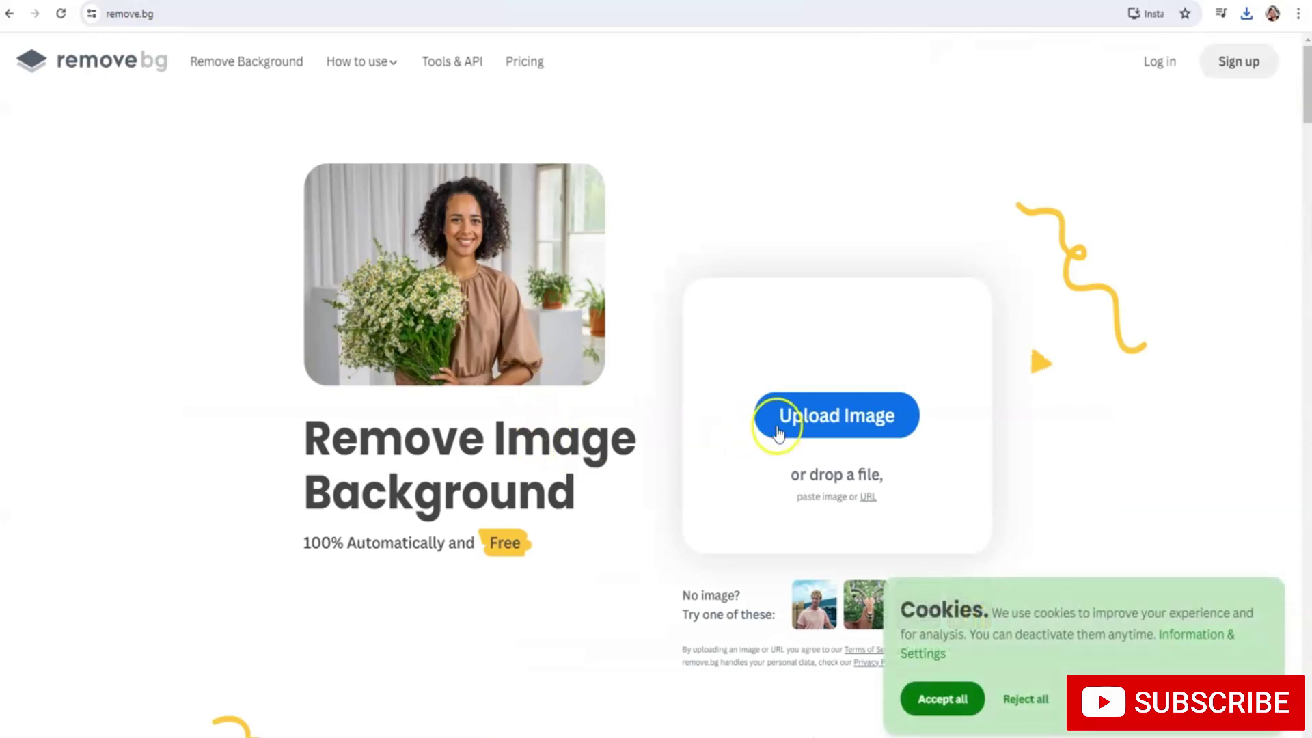
Upload the man-with-camera portrait to remove.bg and download the cut-out PNG
{"action": "left_click", "coordinate": [796, 411]}
{"action": "left_click", "coordinate": [713, 383]}
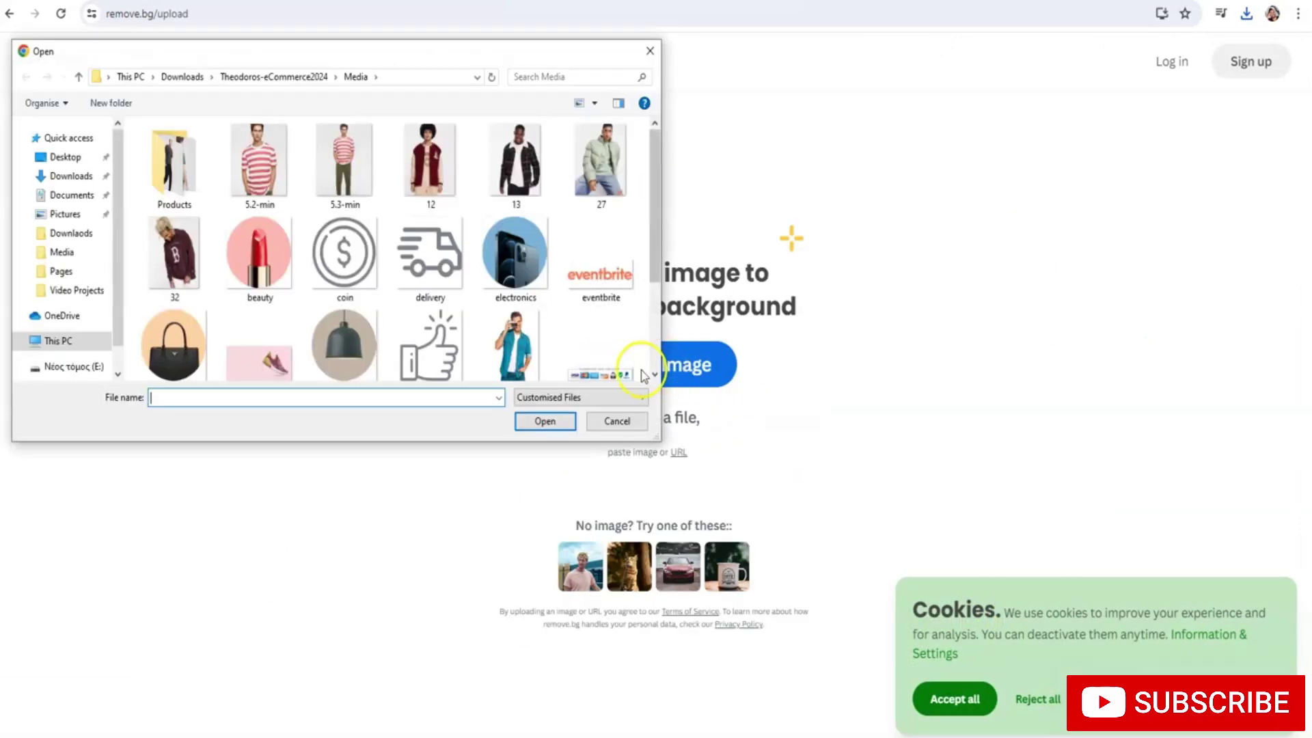
{"action": "scroll", "coordinate": [319, 267], "scroll_direction": "down", "scroll_amount": 1}
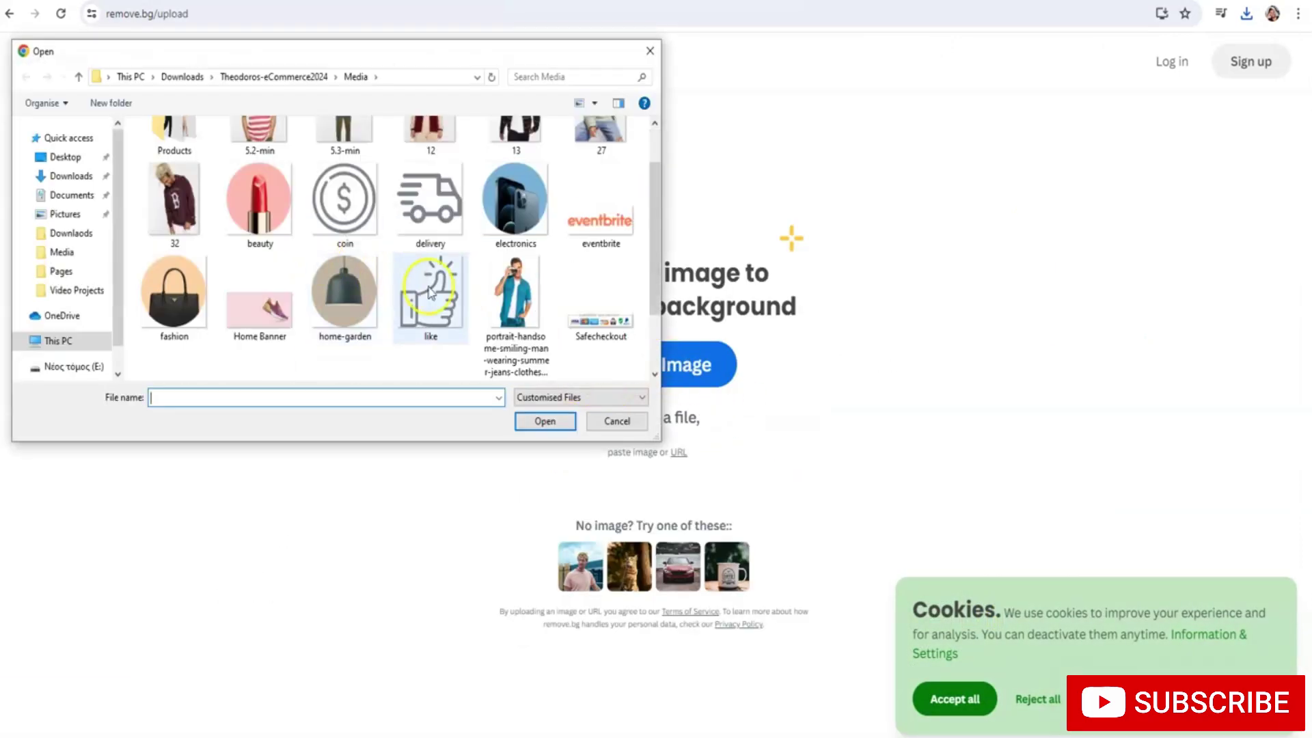
{"action": "left_click", "coordinate": [515, 309]}
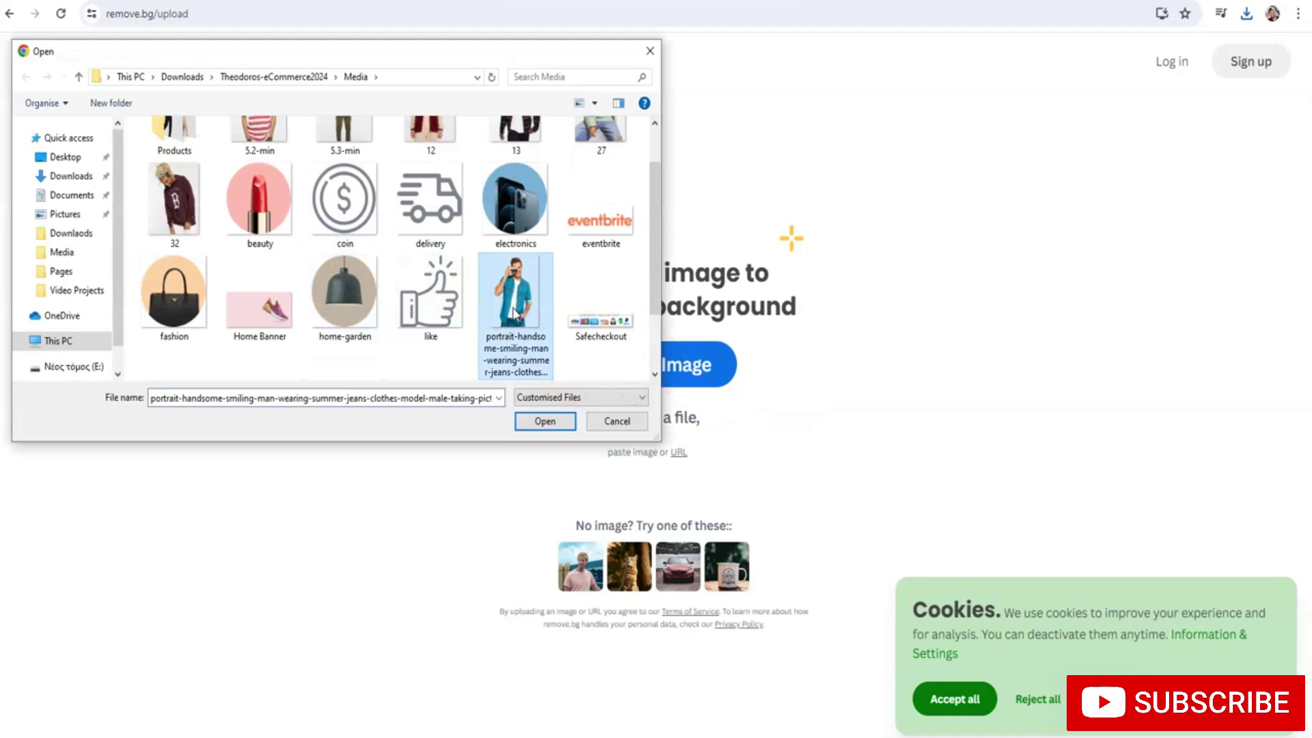
{"action": "double_click", "coordinate": [514, 312]}
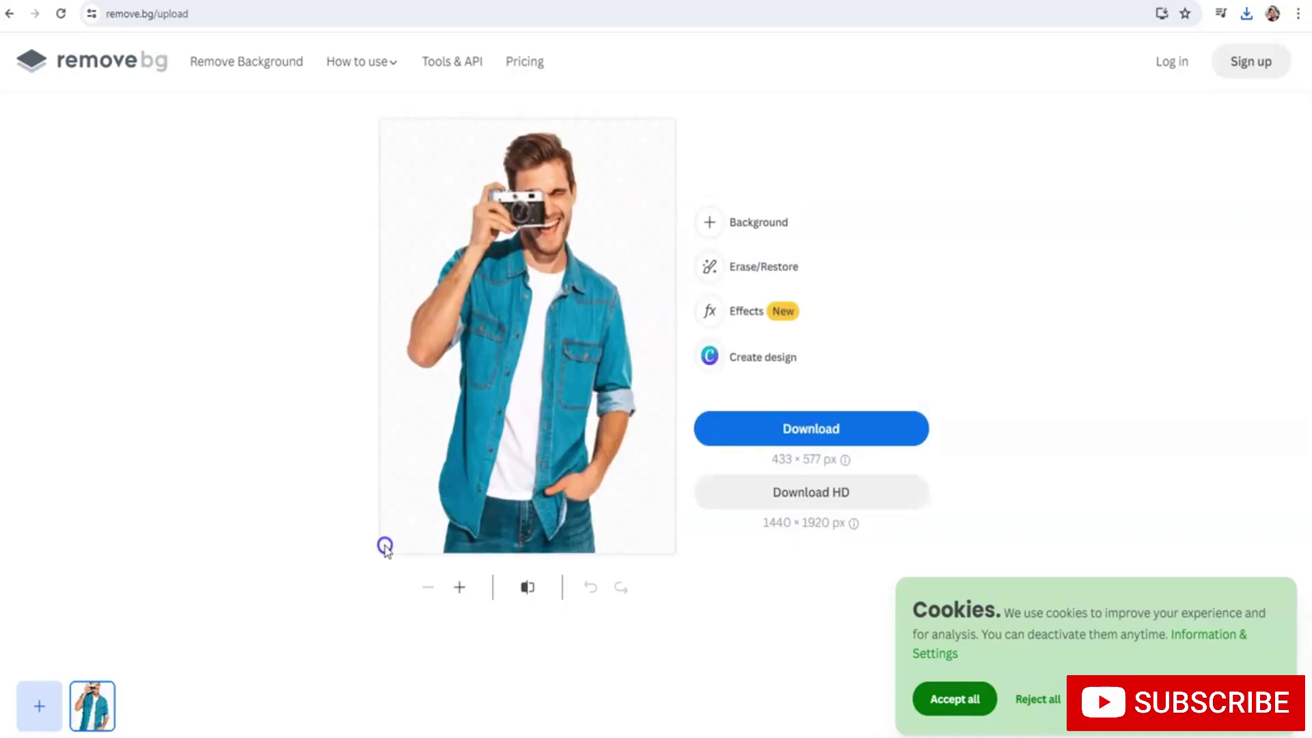
{"action": "left_click", "coordinate": [751, 433]}
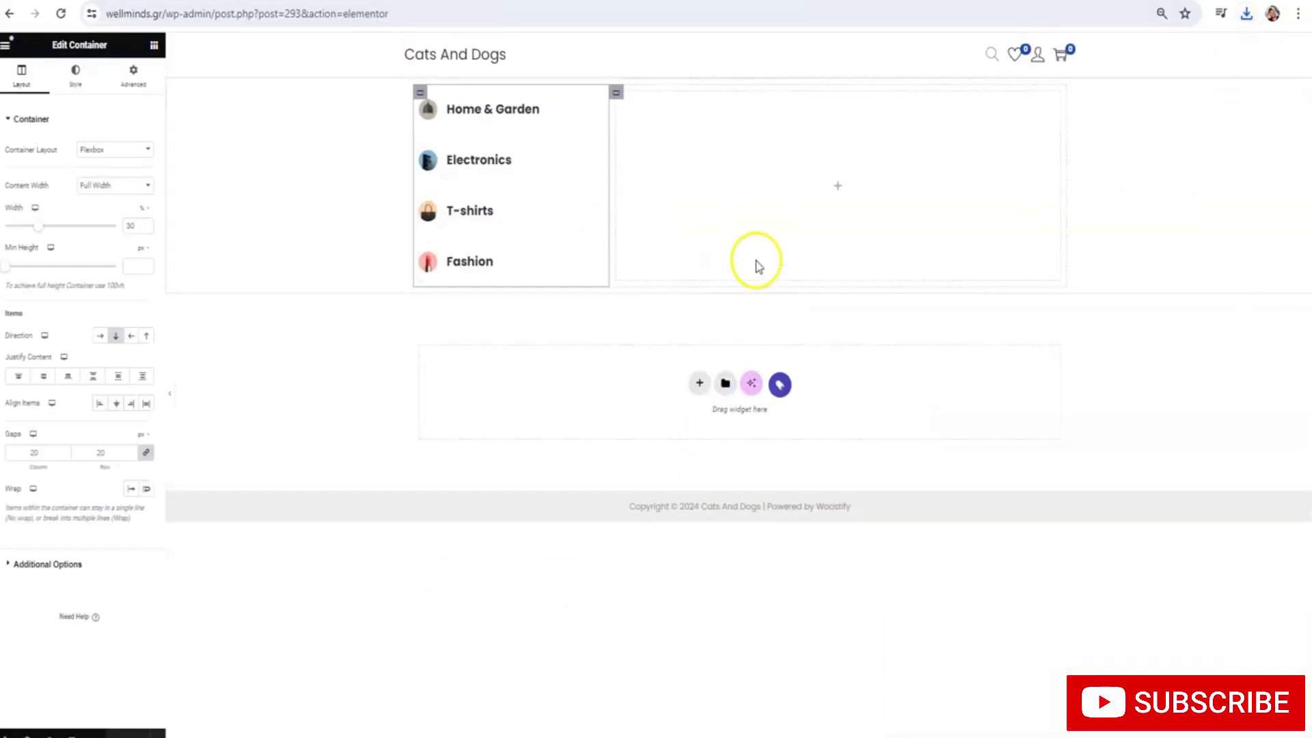
Open canva.com in a new tab and dismiss the translation offer
{"action": "key", "text": "ctrl+t"}
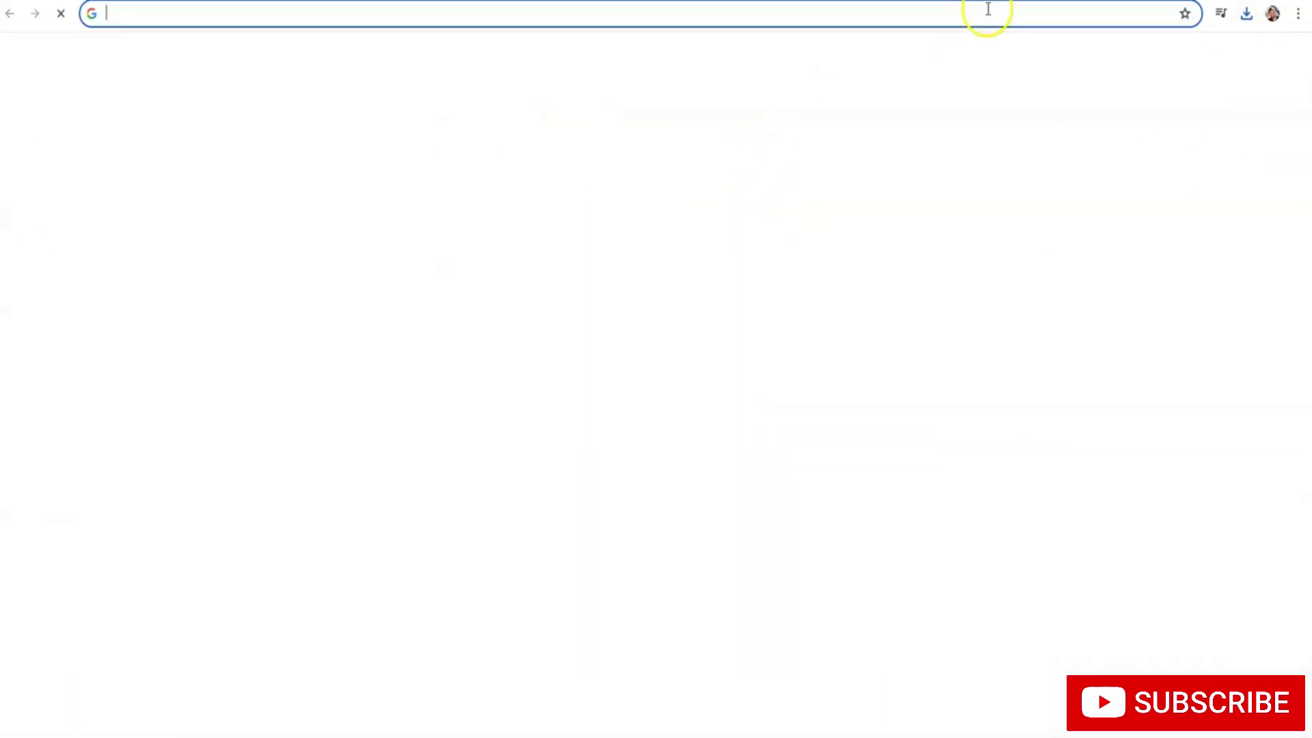
{"action": "type", "text": "canva.com"}
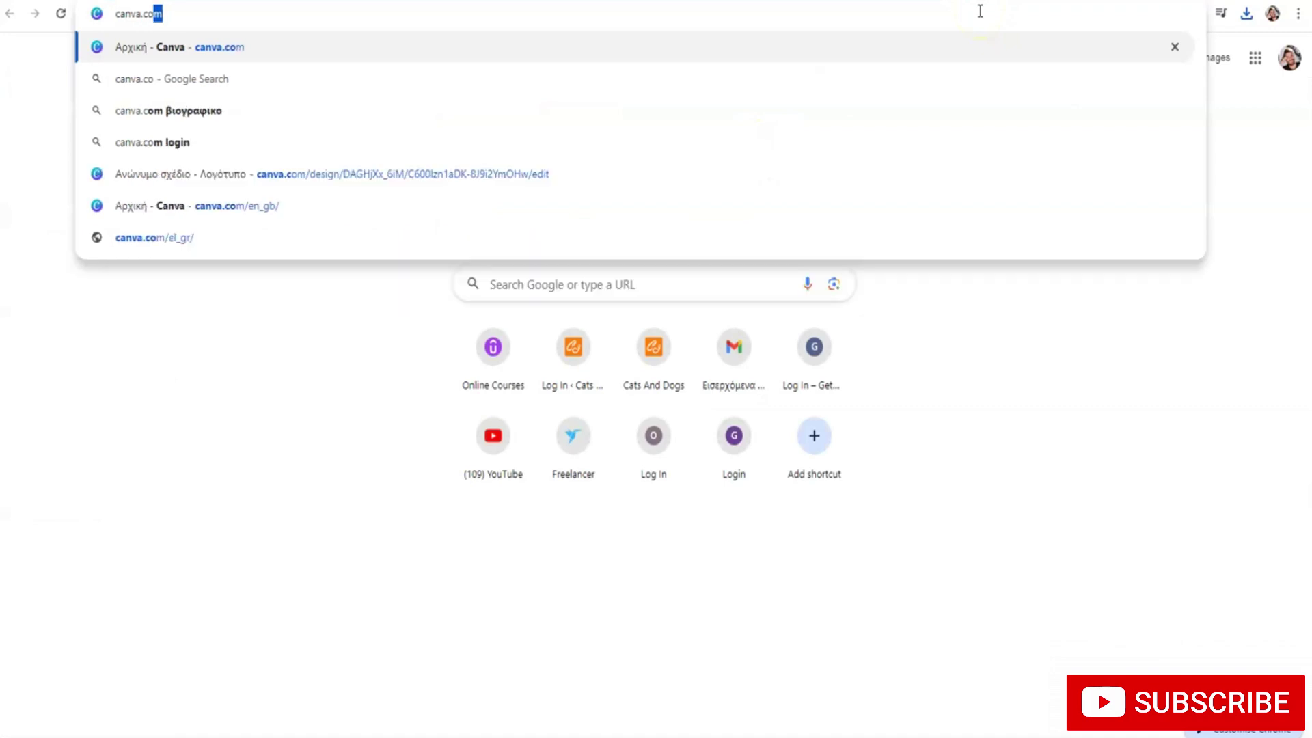
{"action": "key", "text": "Return"}
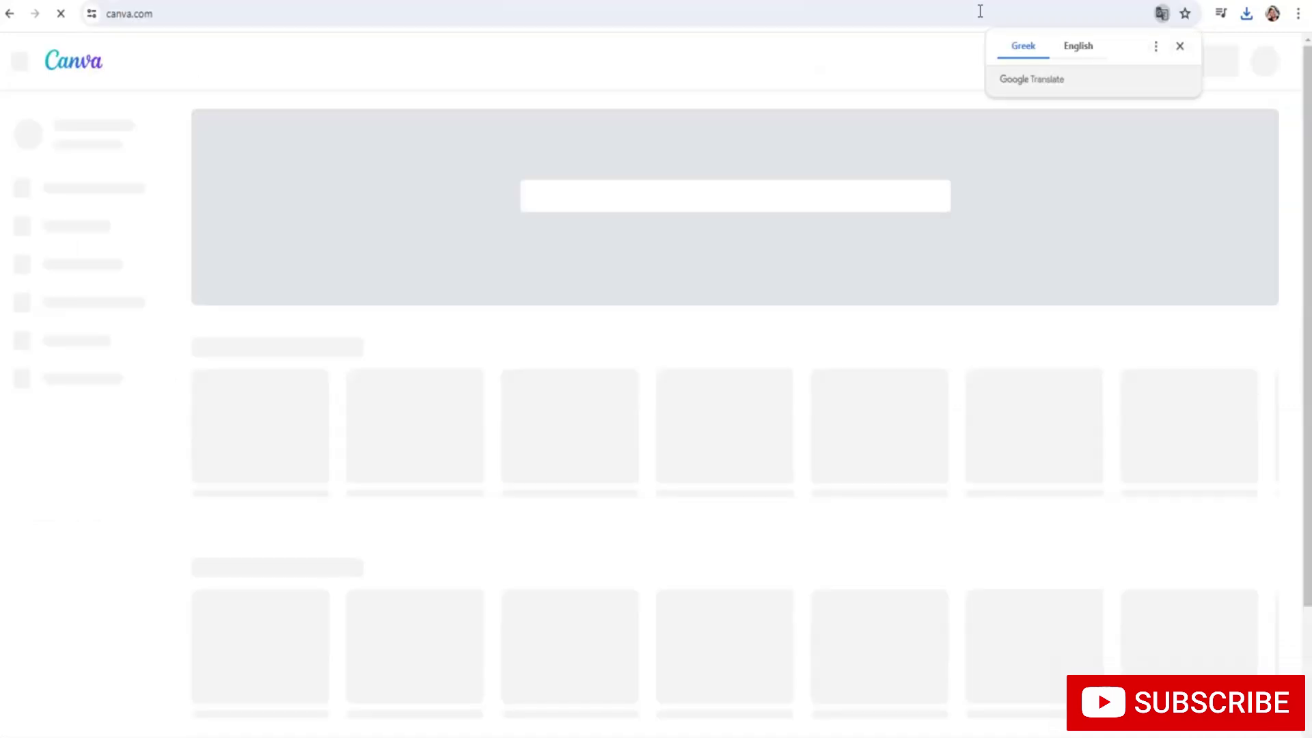
{"action": "left_click", "coordinate": [1179, 46]}
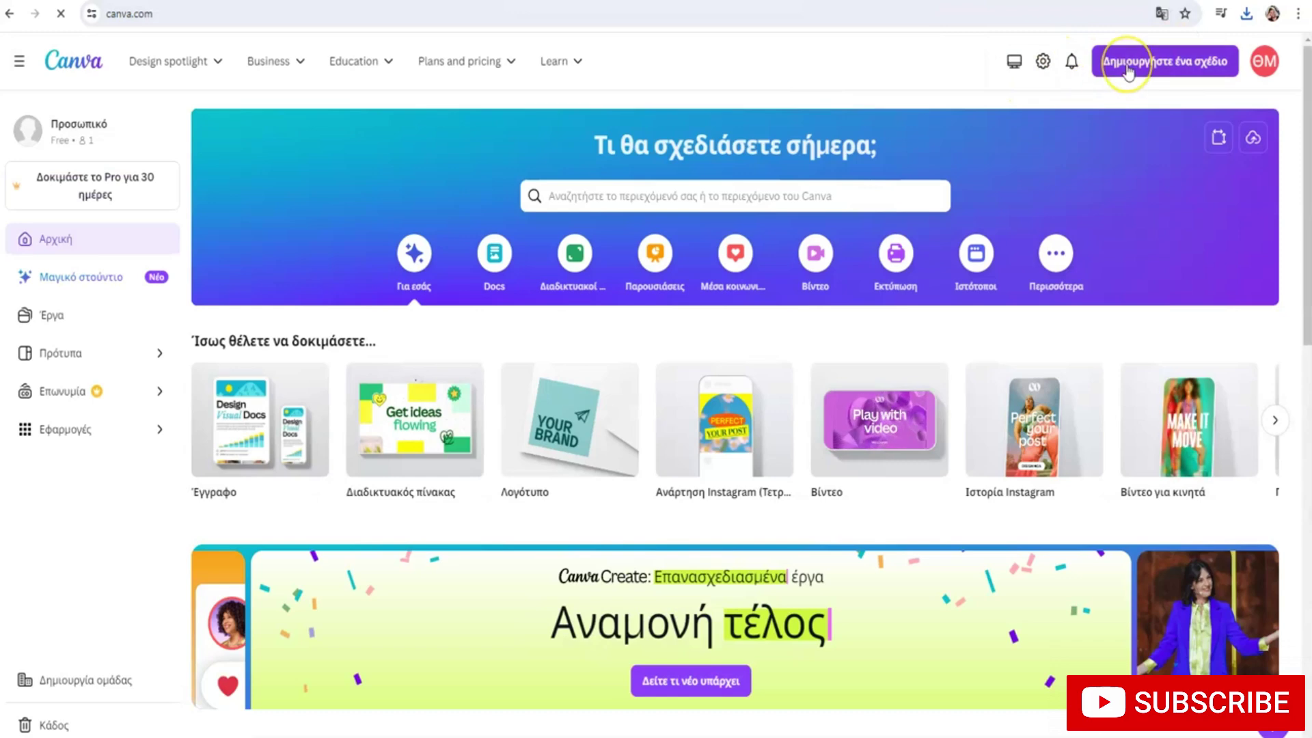
Create a new custom-size design of 1900 × 800 px
{"action": "left_click", "coordinate": [1127, 68]}
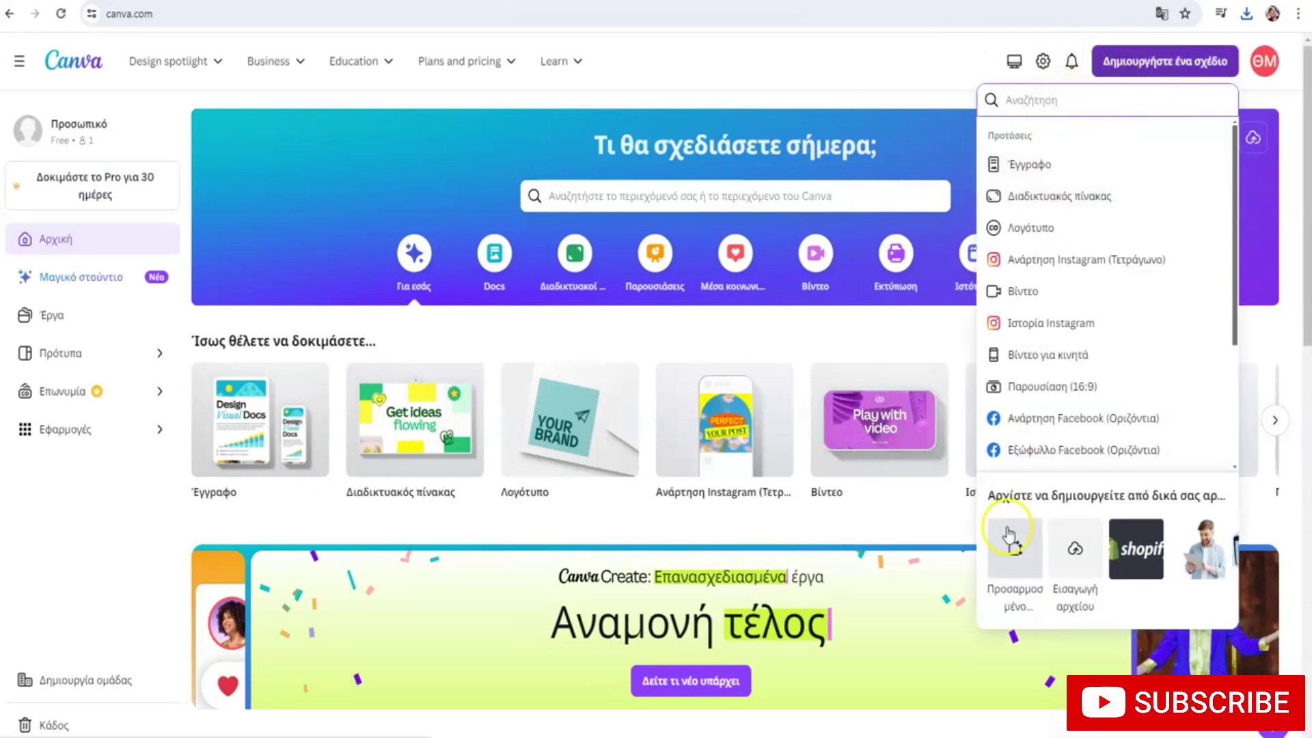
{"action": "left_click", "coordinate": [1014, 549]}
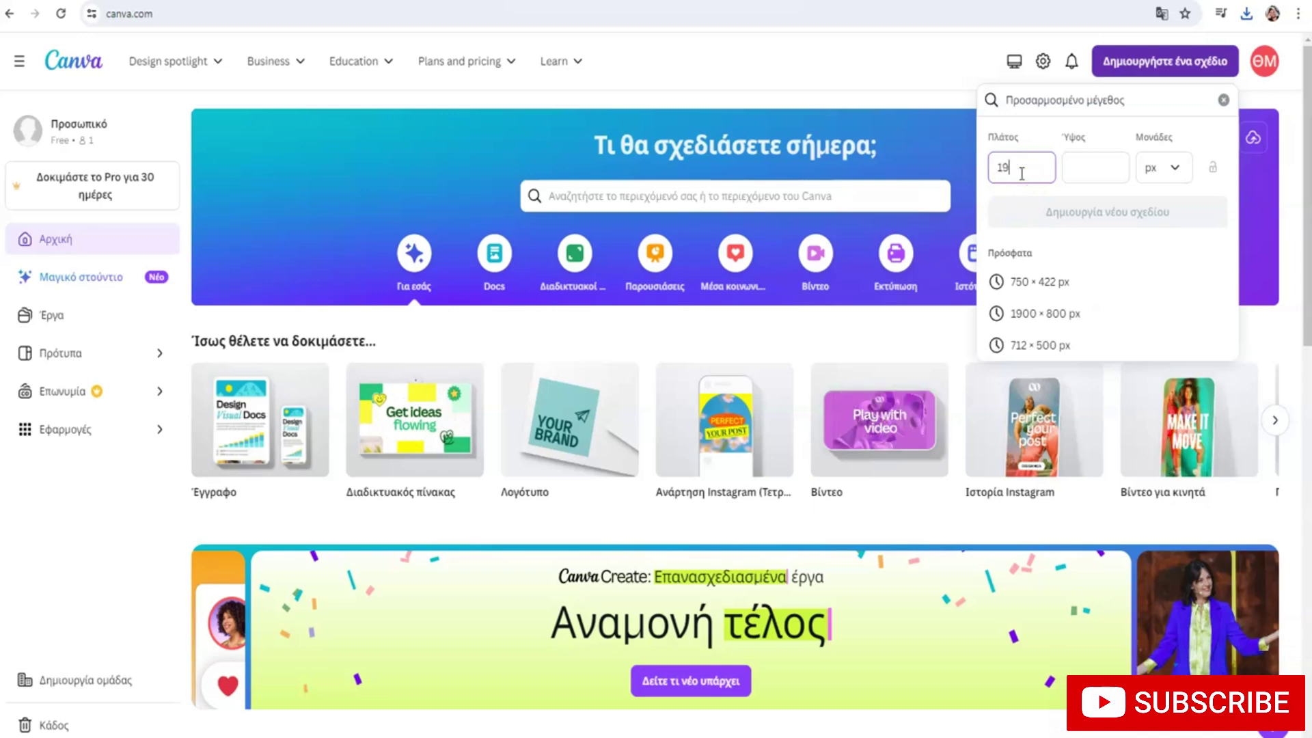
{"action": "left_click", "coordinate": [1081, 166]}
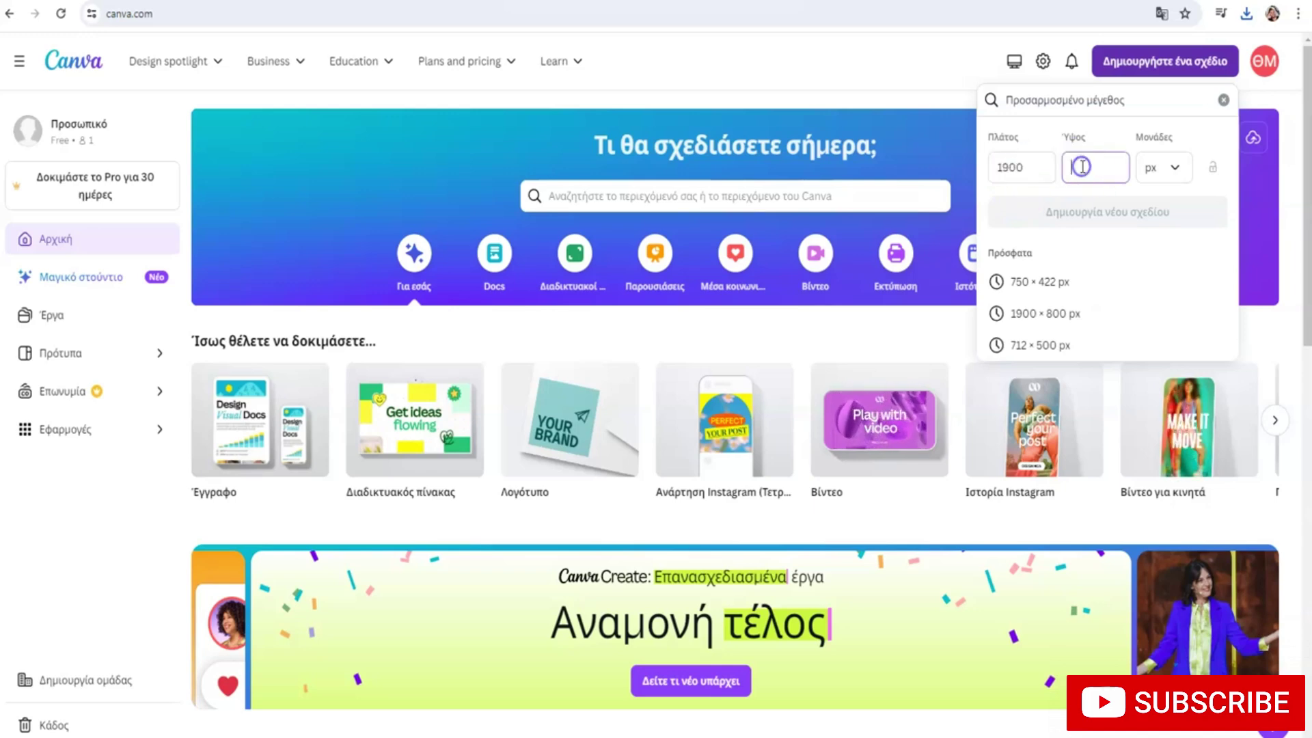
{"action": "type", "text": "800"}
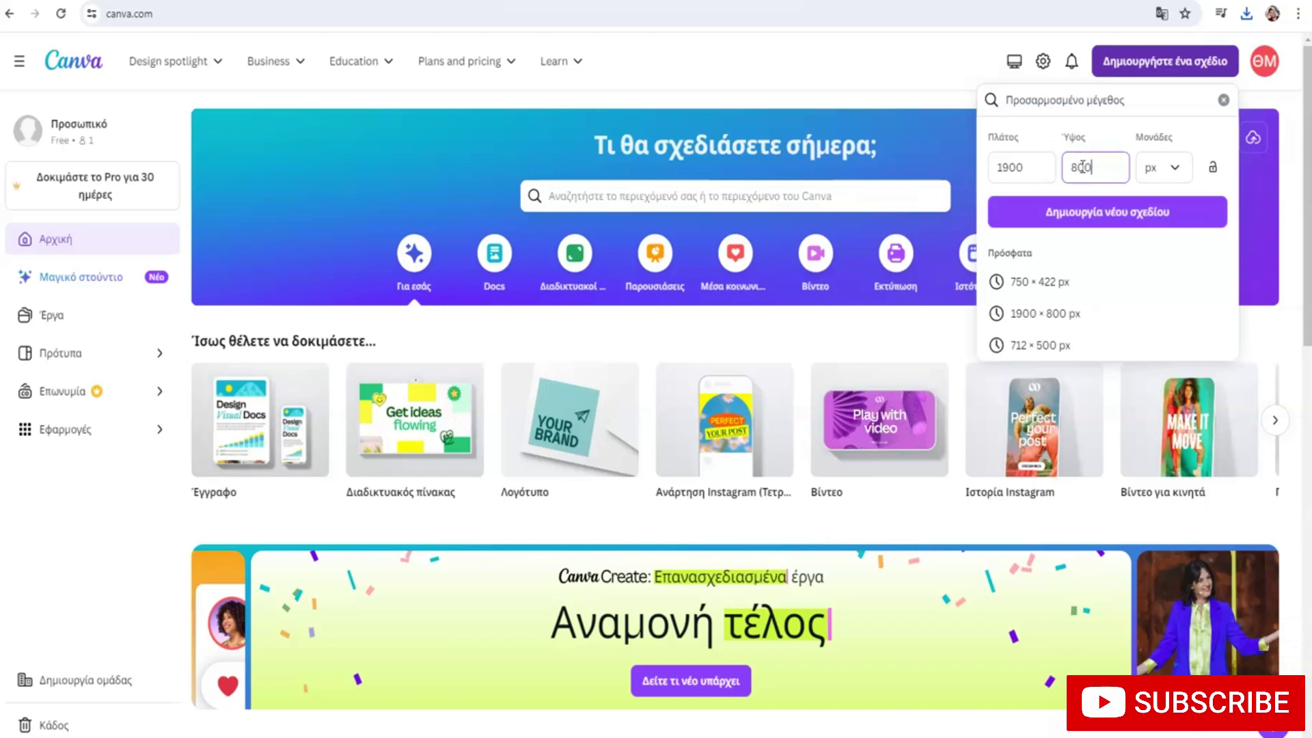
{"action": "left_click", "coordinate": [1086, 224]}
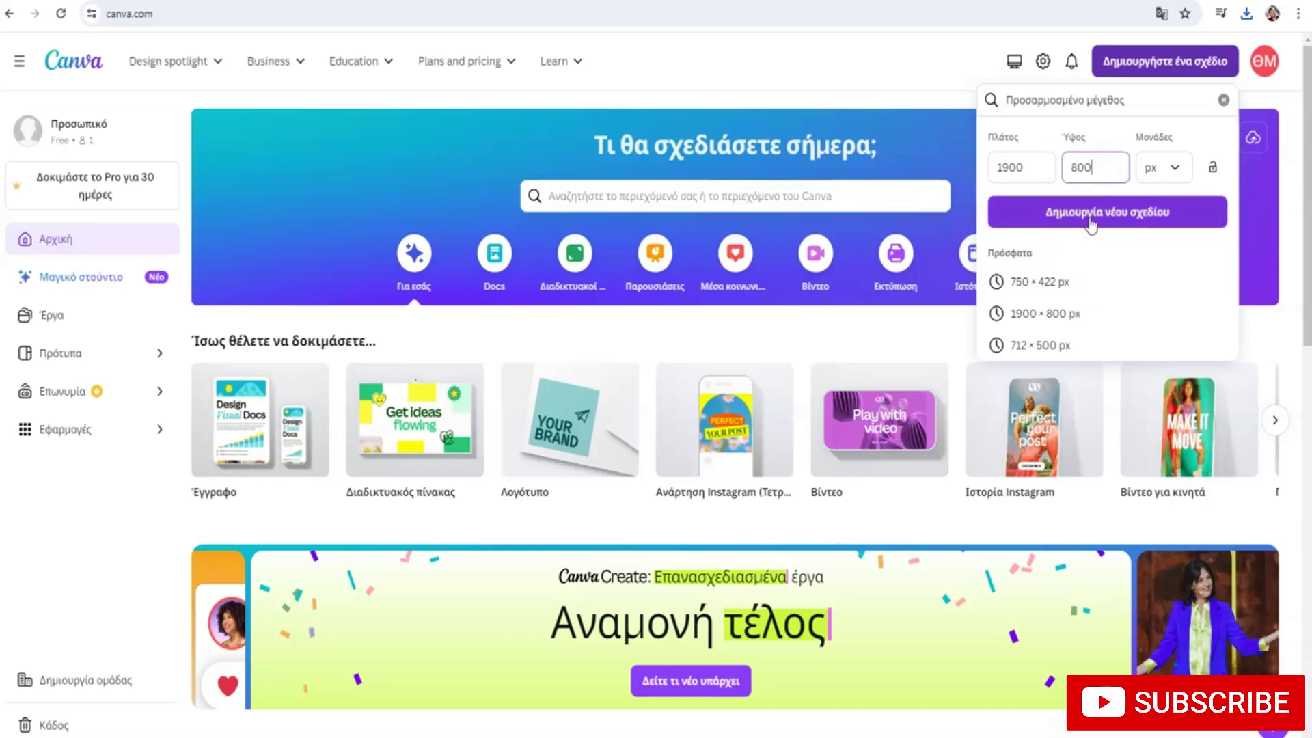
{"action": "left_click", "coordinate": [1089, 219]}
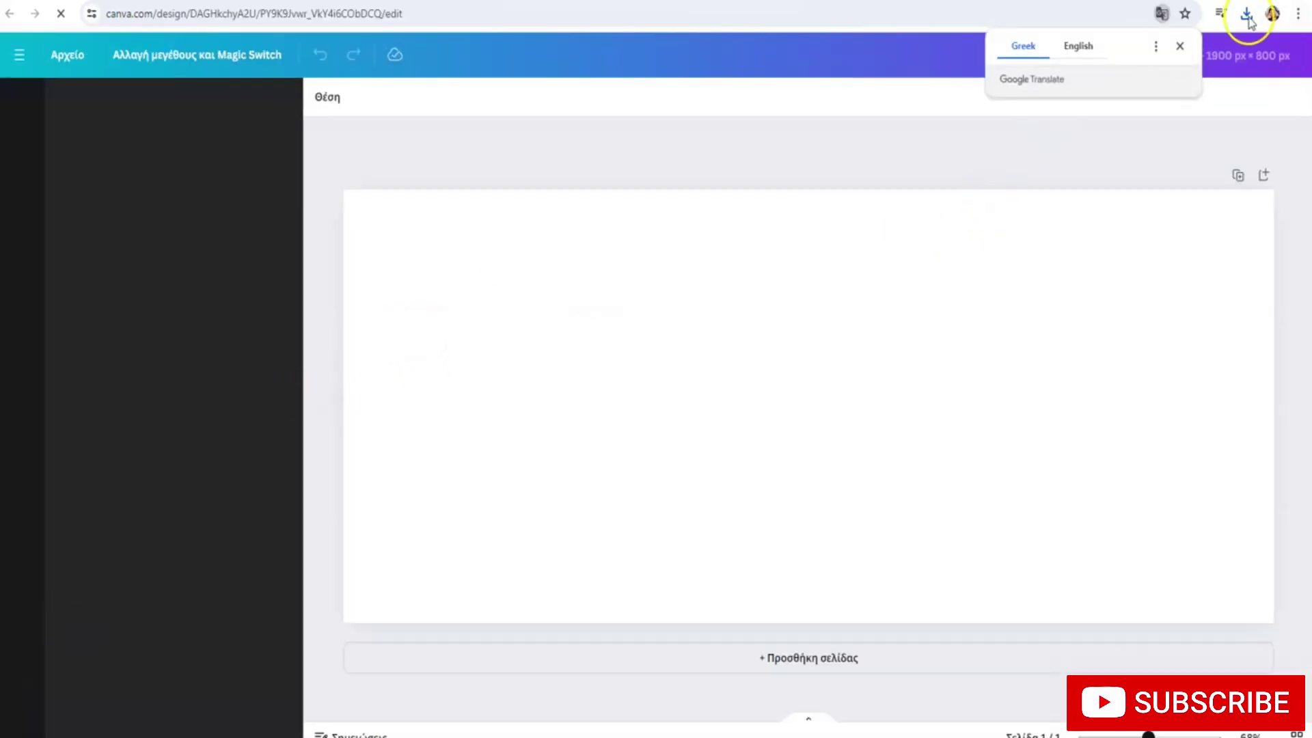
Add the downloaded cut-out photo from recent downloads and move it right
{"action": "left_click", "coordinate": [1179, 48]}
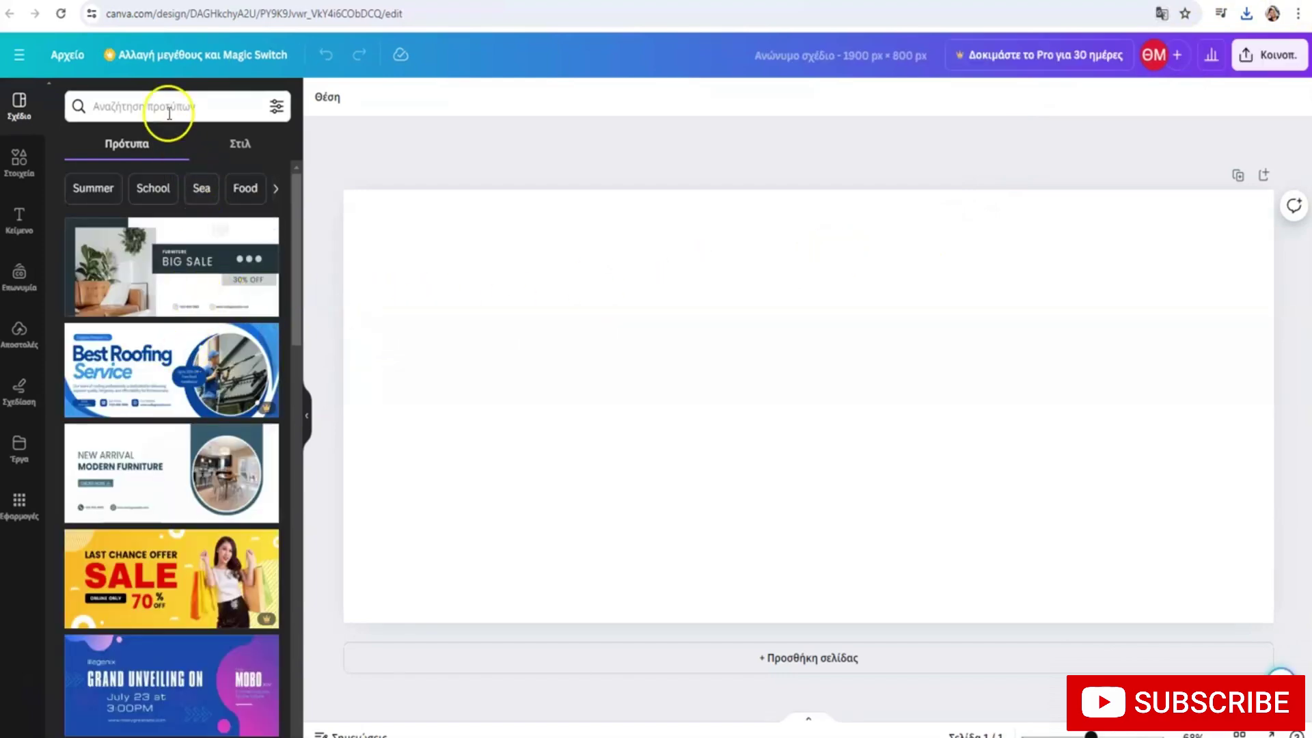
{"action": "left_click", "coordinate": [1246, 13]}
{"action": "left_click_drag", "start_coordinate": [1168, 85], "coordinate": [959, 356]}
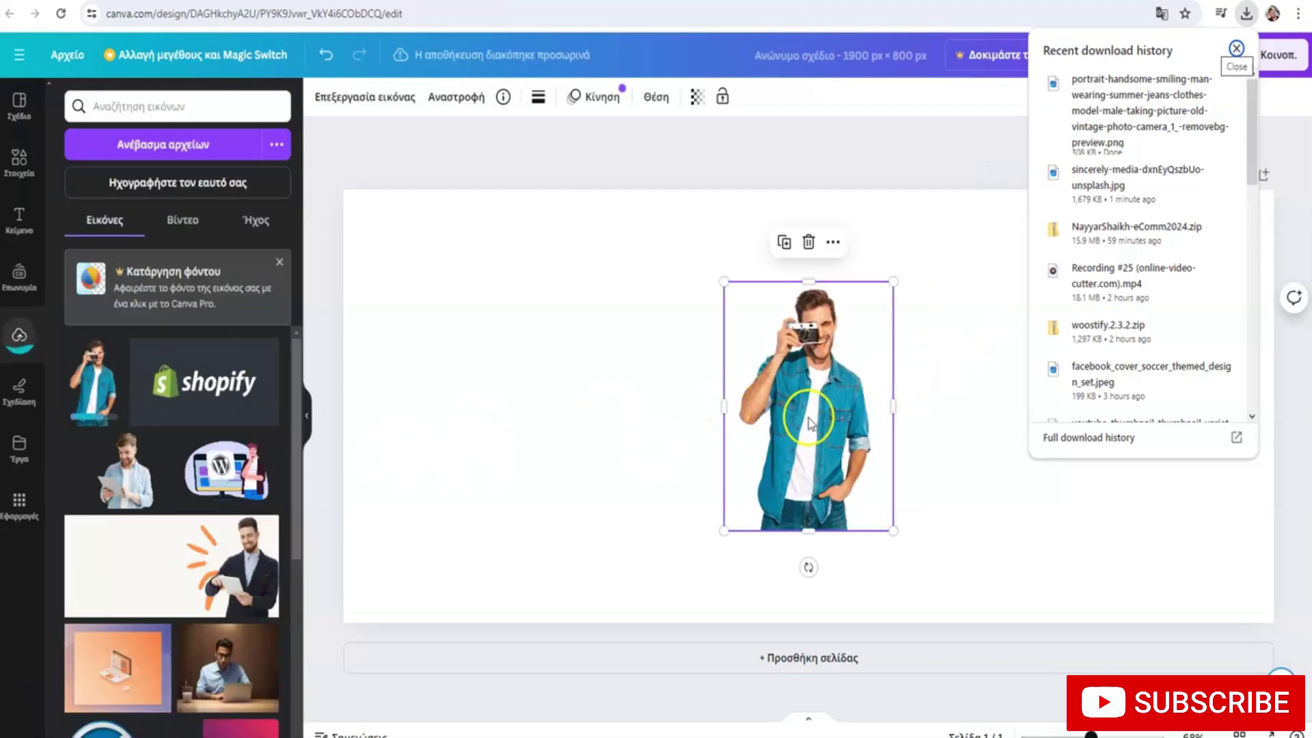
{"action": "left_click_drag", "start_coordinate": [786, 465], "coordinate": [1089, 405]}
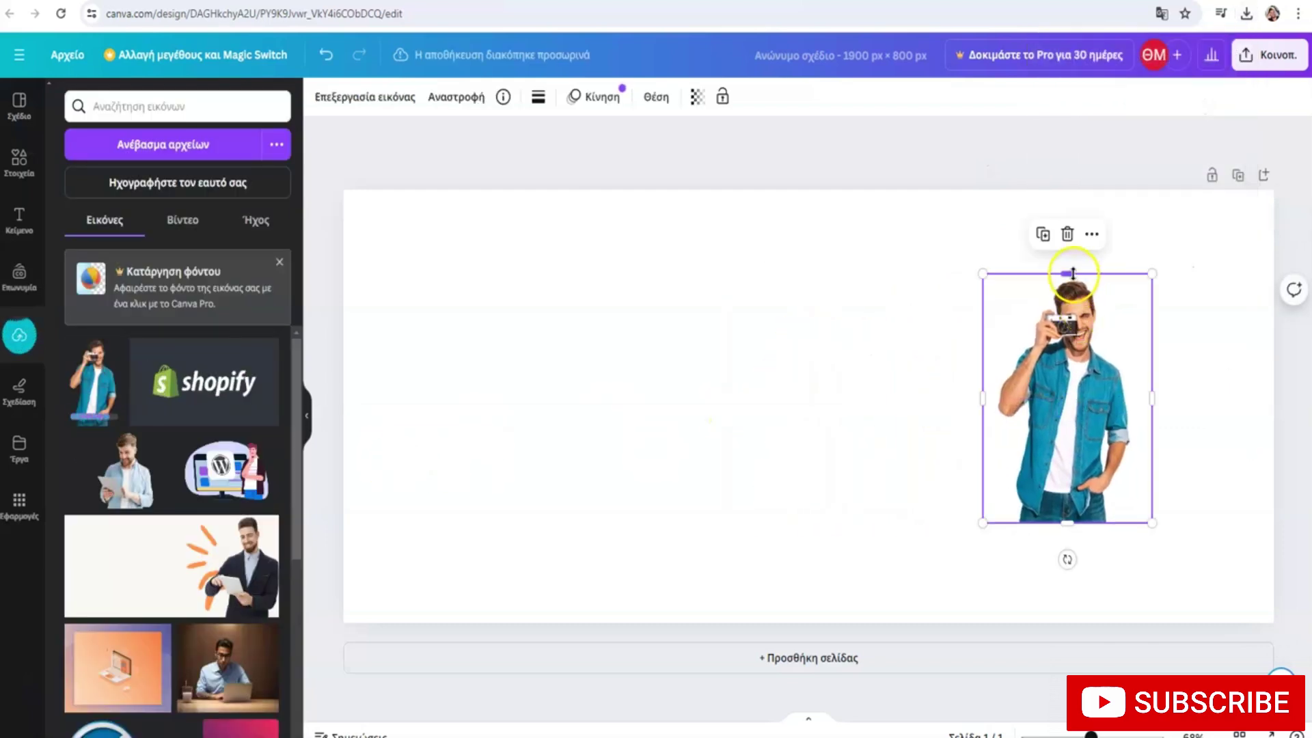
Resize the photo to fill the banner's full height, about 793 × 800 px
{"action": "left_click_drag", "start_coordinate": [1067, 273], "coordinate": [1072, 190]}
{"action": "left_click_drag", "start_coordinate": [1151, 354], "coordinate": [1147, 442]}
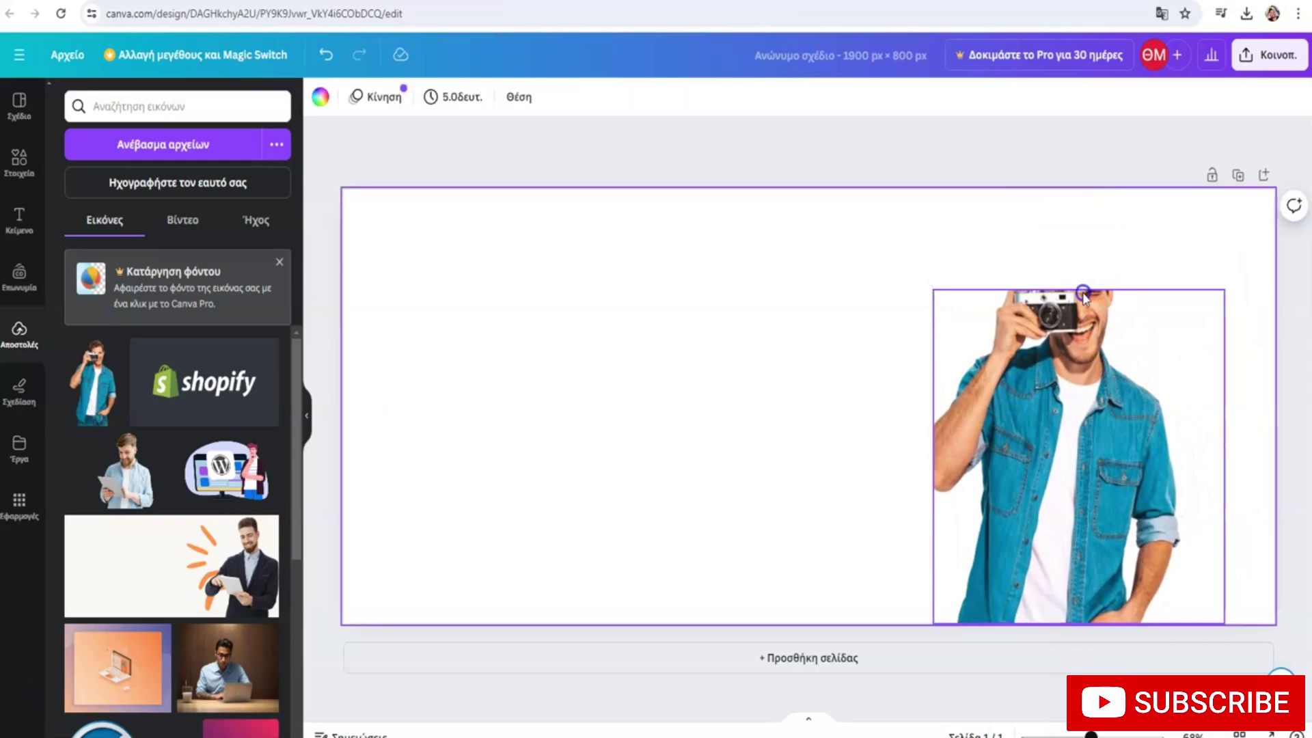
{"action": "left_click_drag", "start_coordinate": [1083, 283], "coordinate": [1077, 190]}
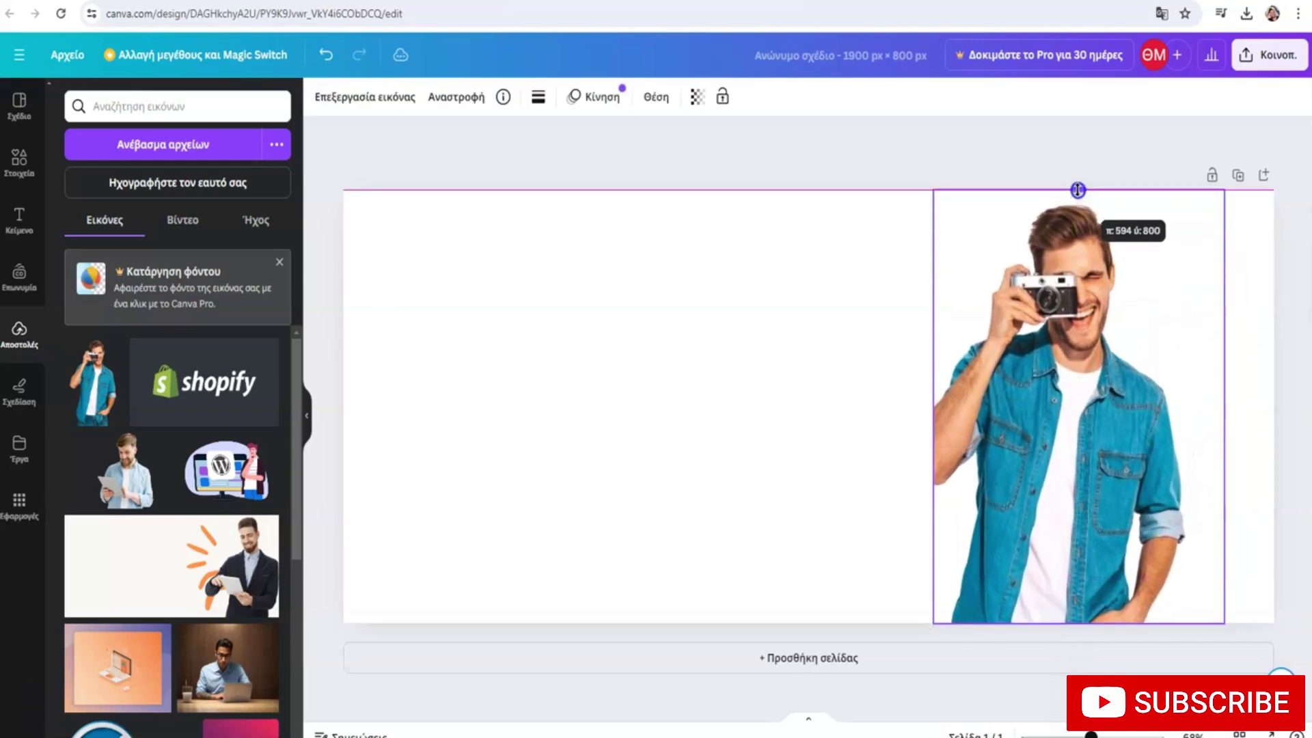
{"action": "left_click_drag", "start_coordinate": [1219, 393], "coordinate": [1274, 397]}
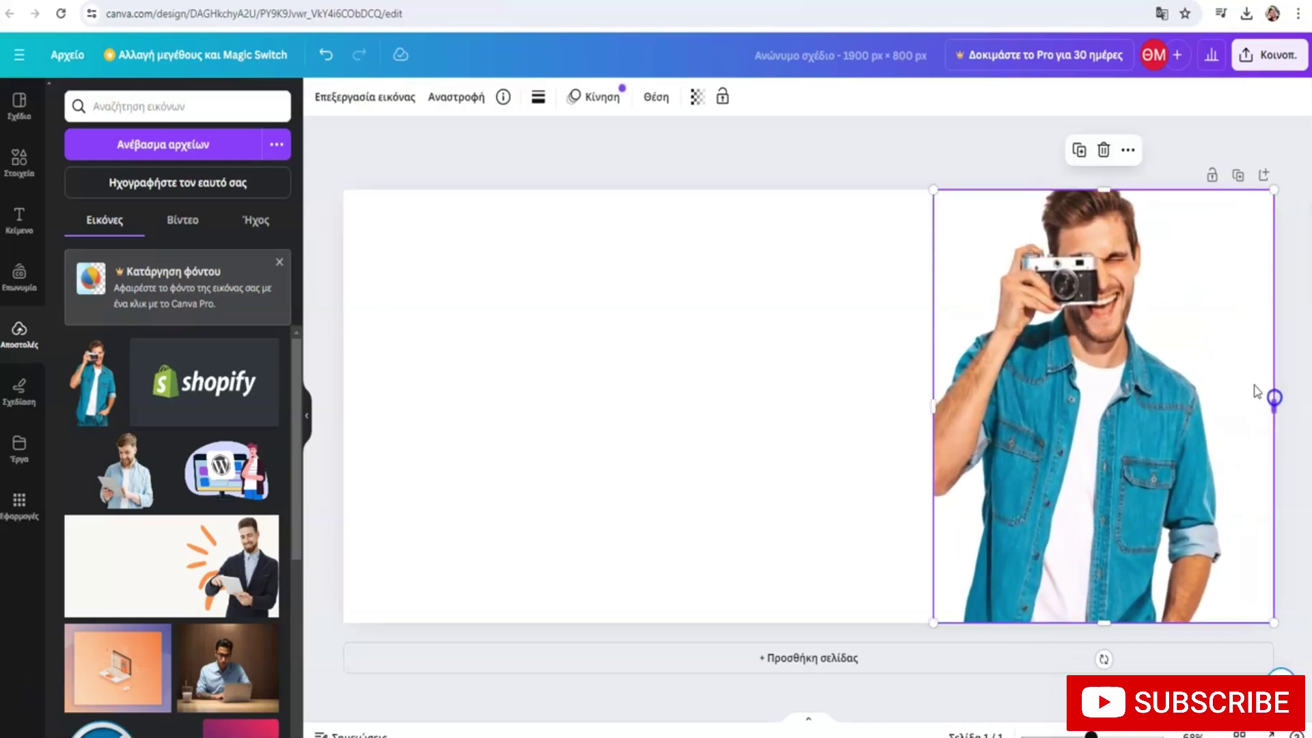
{"action": "left_click_drag", "start_coordinate": [1100, 190], "coordinate": [1100, 191]}
{"action": "left_click_drag", "start_coordinate": [934, 397], "coordinate": [870, 401]}
{"action": "mouse_move", "coordinate": [1074, 194]}
{"action": "left_mouse_down"}
{"action": "mouse_move", "coordinate": [1070, 251]}
{"action": "mouse_move", "coordinate": [1072, 181]}
{"action": "left_mouse_up"}
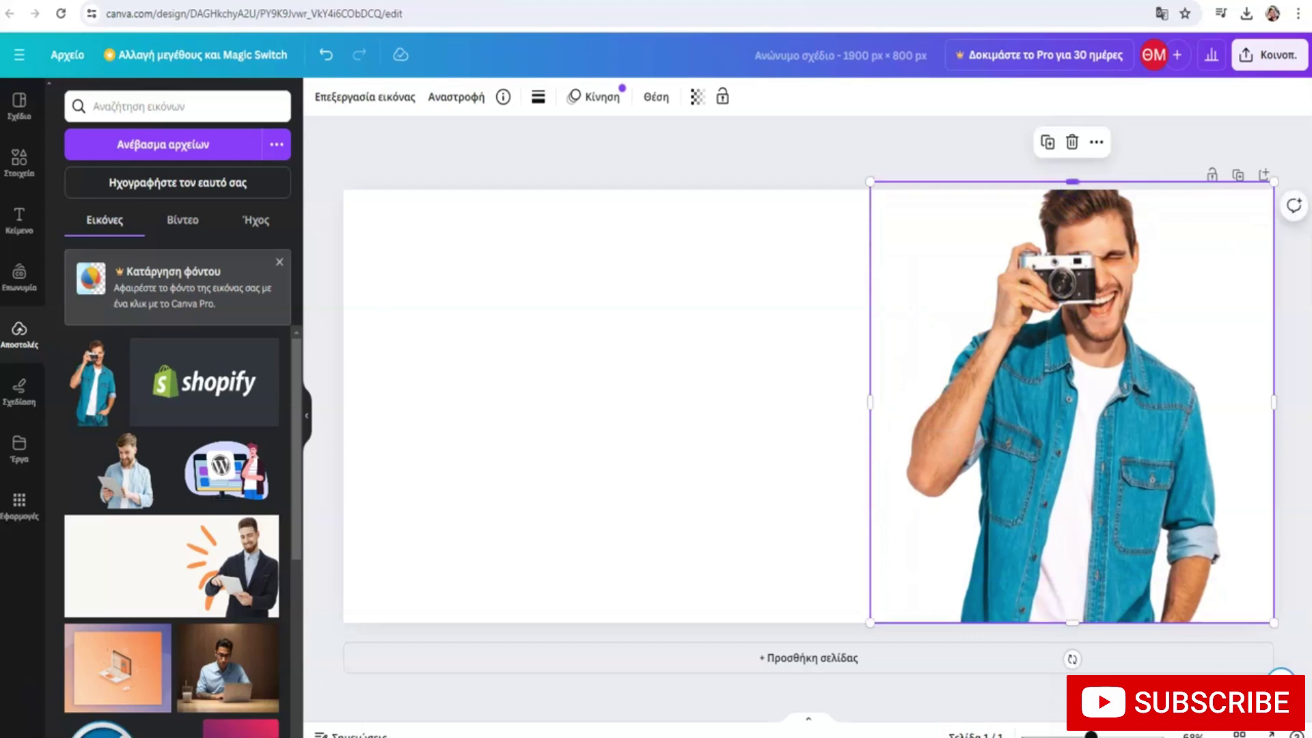
{"action": "left_click_drag", "start_coordinate": [1273, 175], "coordinate": [1255, 189]}
{"action": "left_click_drag", "start_coordinate": [1066, 198], "coordinate": [1065, 189]}
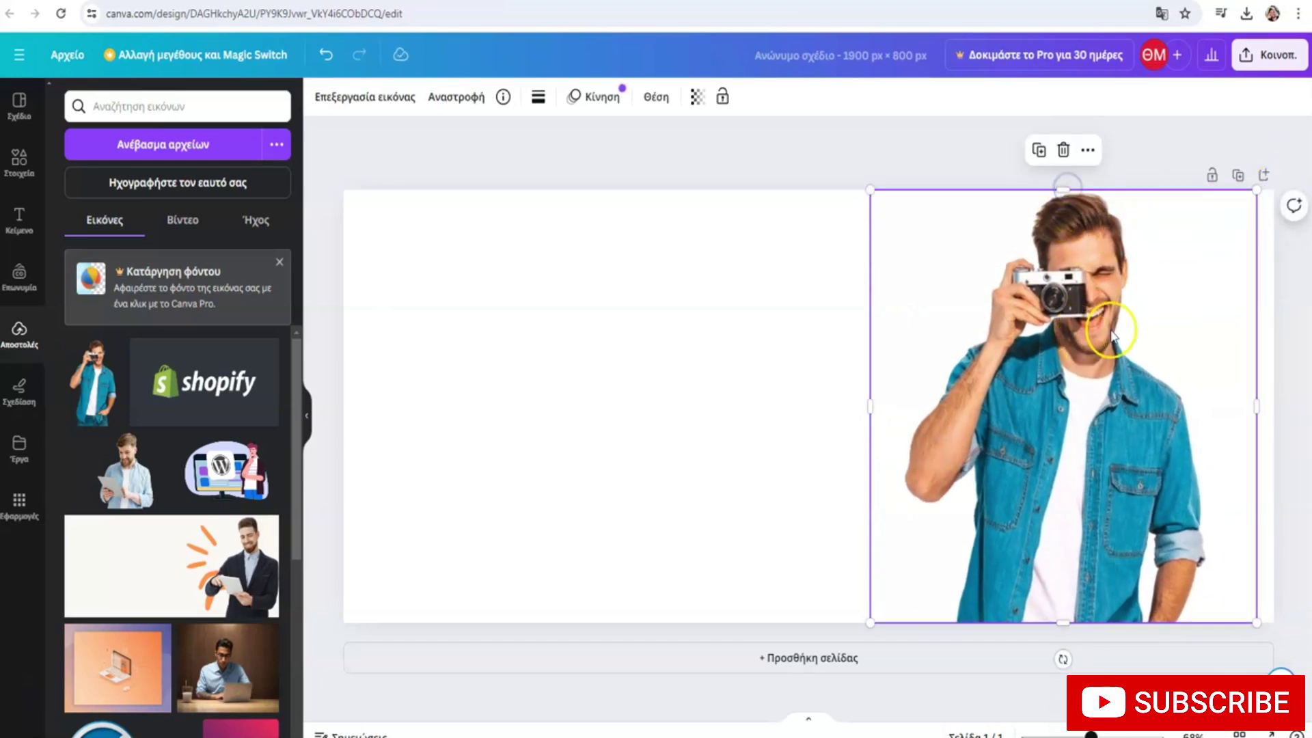
{"action": "left_click_drag", "start_coordinate": [1256, 399], "coordinate": [1257, 397]}
{"action": "left_click", "coordinate": [1146, 412]}
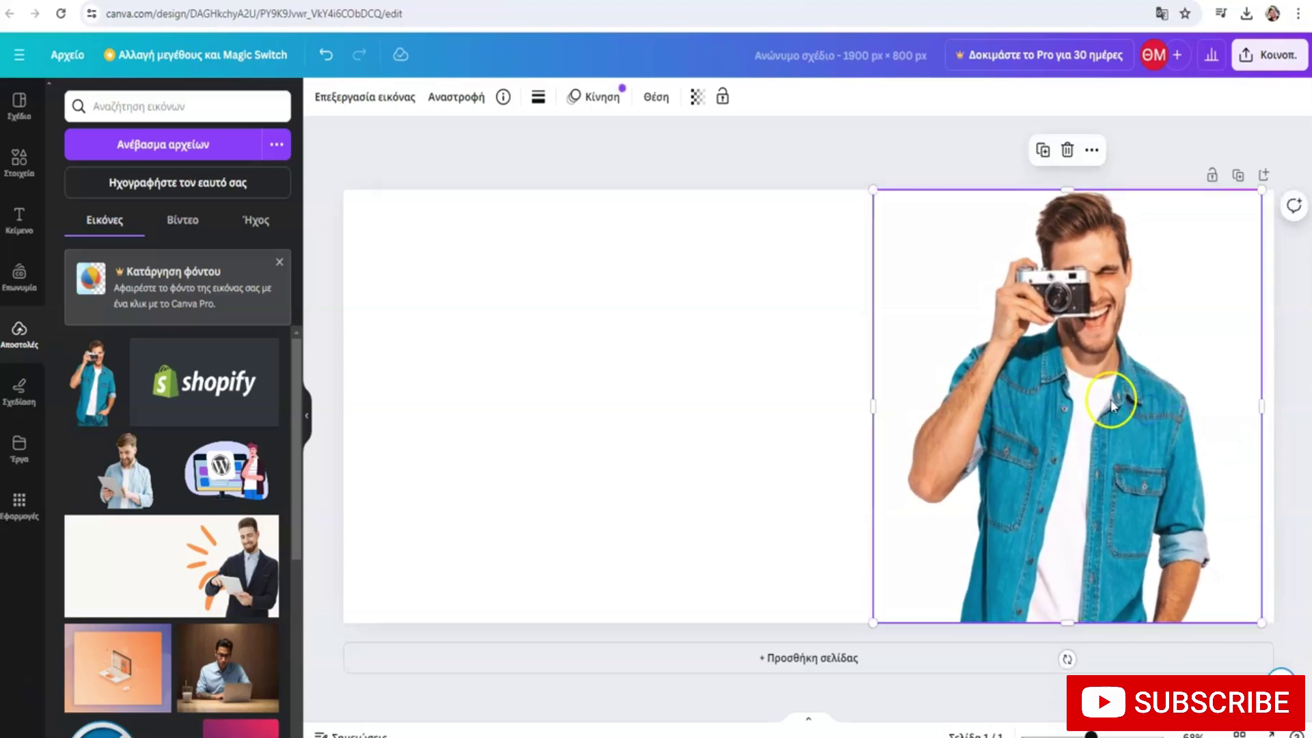
{"action": "left_click", "coordinate": [677, 388]}
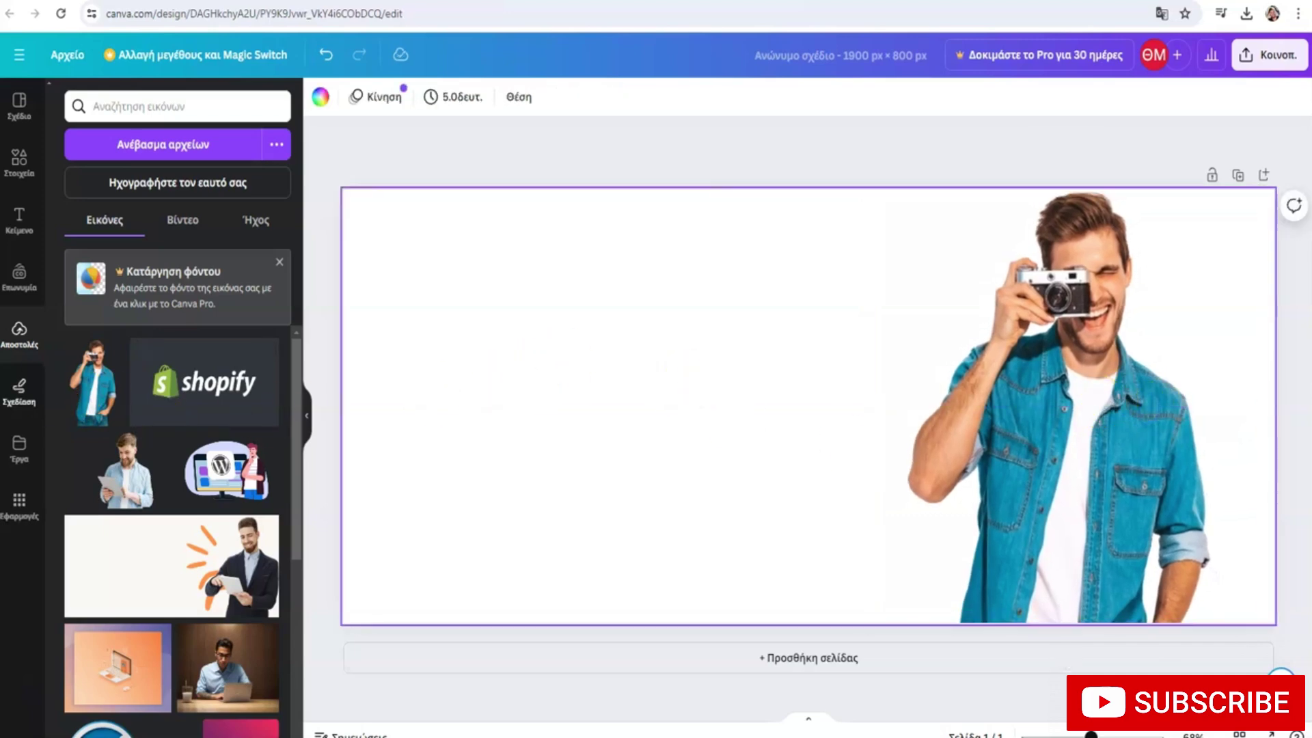
Fill the background turquoise, then lighten it to pale cyan #C8EBED
{"action": "left_click", "coordinate": [323, 99]}
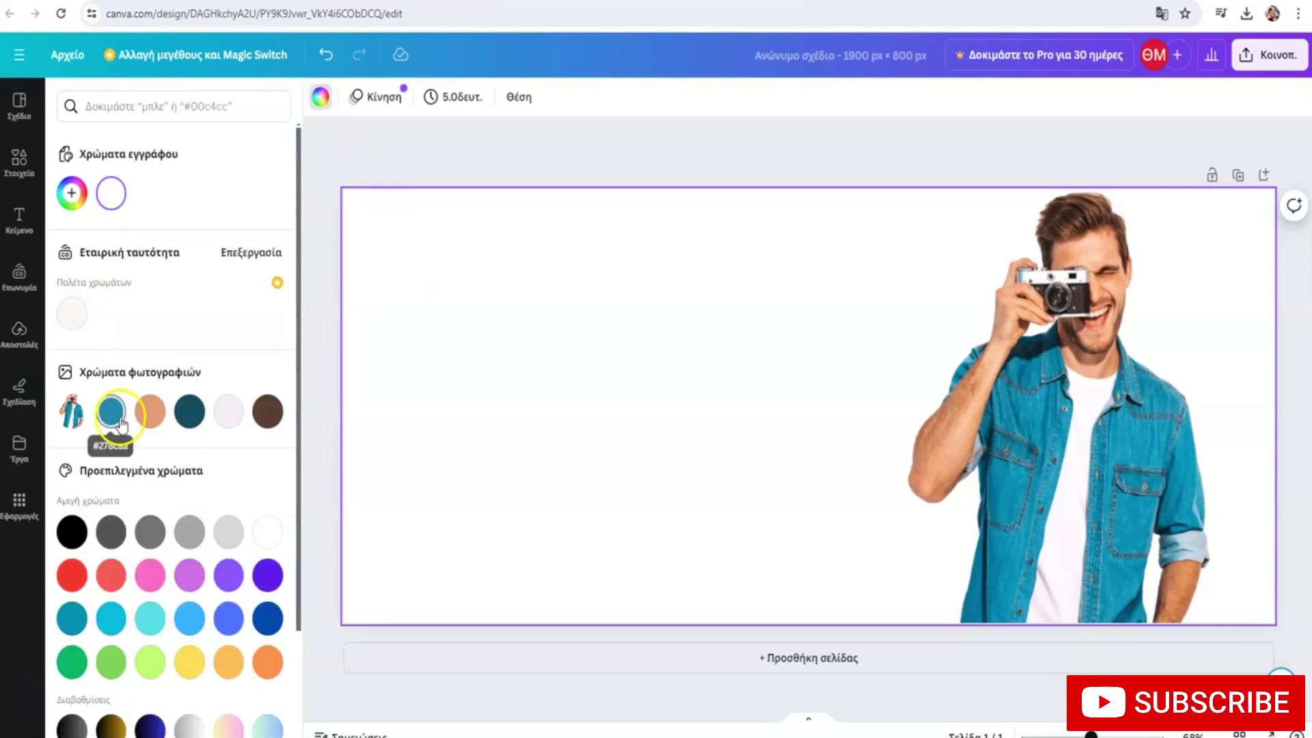
{"action": "left_click", "coordinate": [152, 620]}
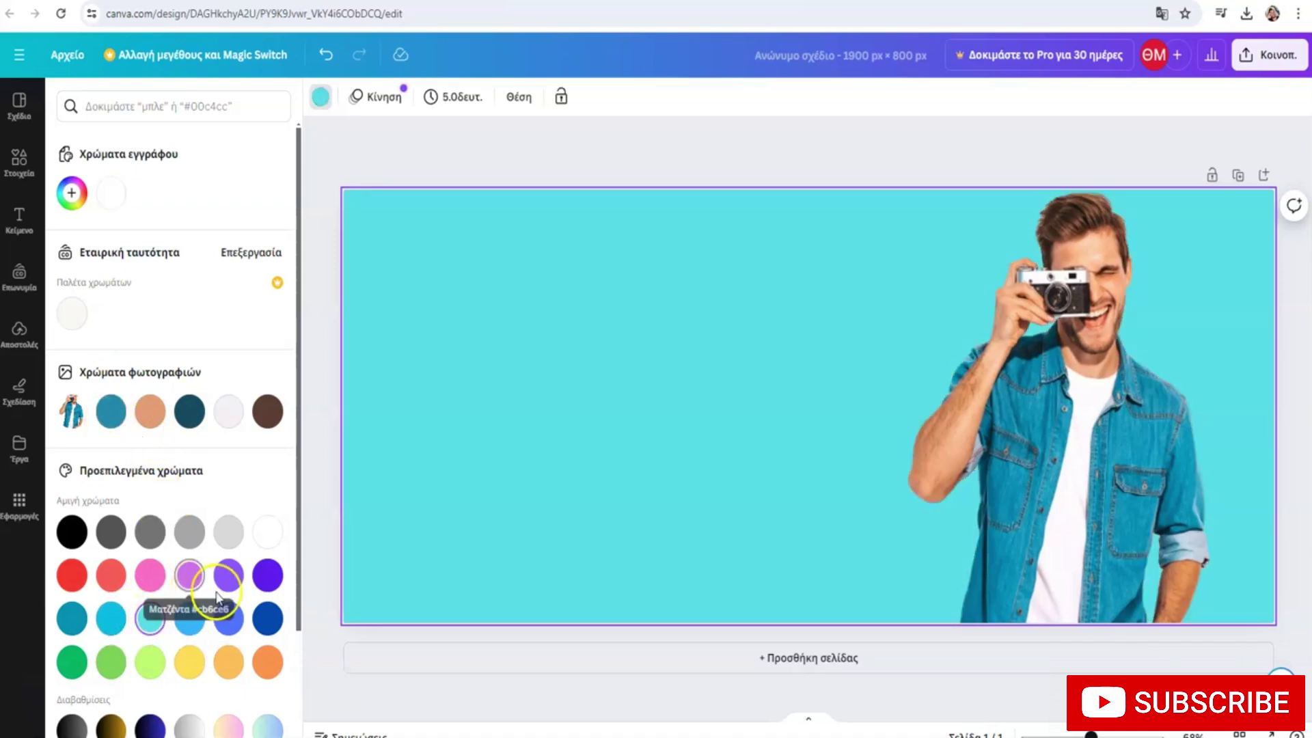
{"action": "scroll", "coordinate": [205, 581], "scroll_direction": "down", "scroll_amount": 1}
{"action": "scroll", "coordinate": [193, 577], "scroll_direction": "up", "scroll_amount": 1}
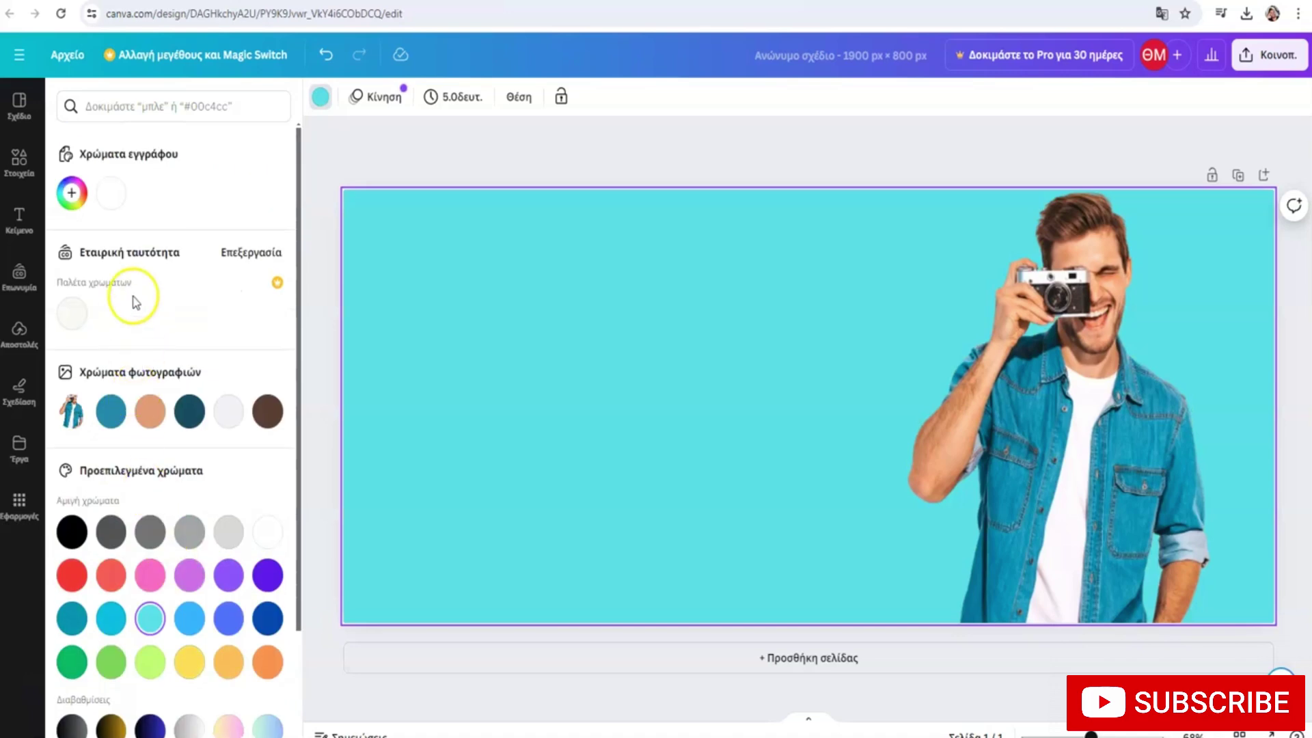
{"action": "left_click", "coordinate": [72, 199]}
{"action": "left_click", "coordinate": [104, 239]}
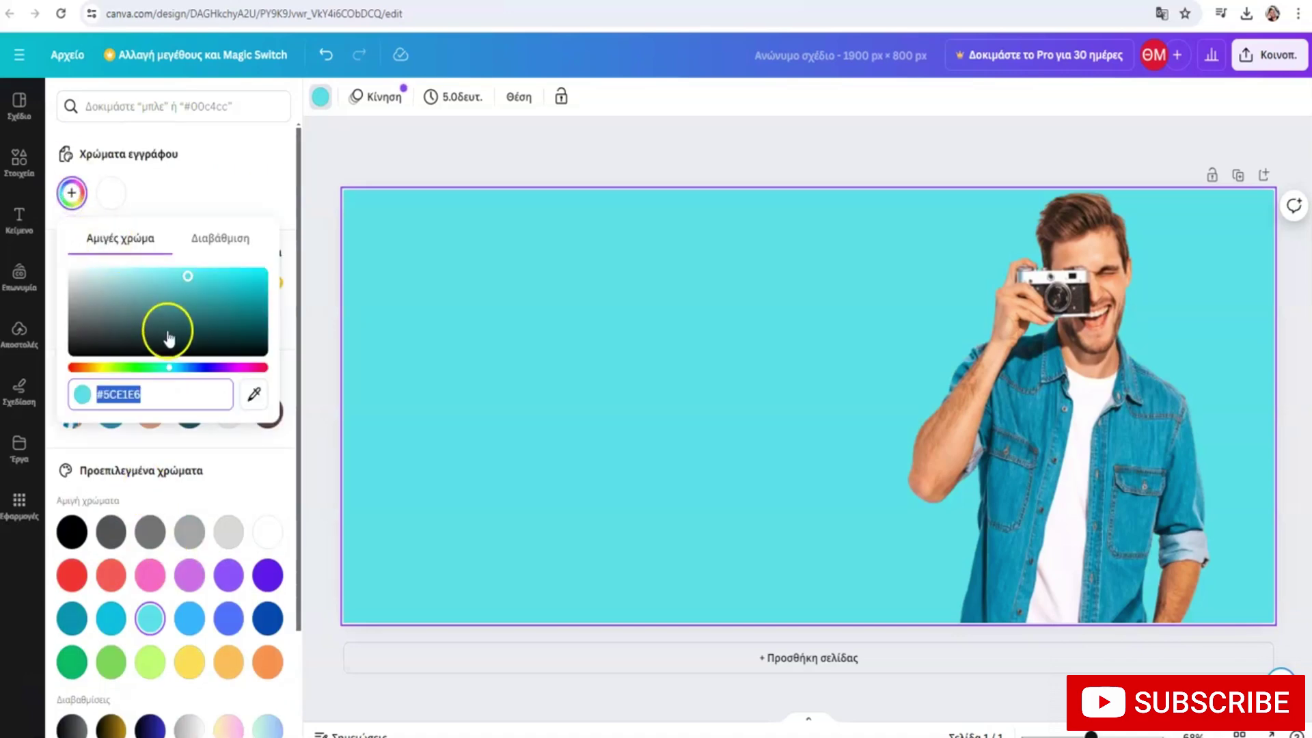
{"action": "left_click_drag", "start_coordinate": [184, 276], "coordinate": [130, 271]}
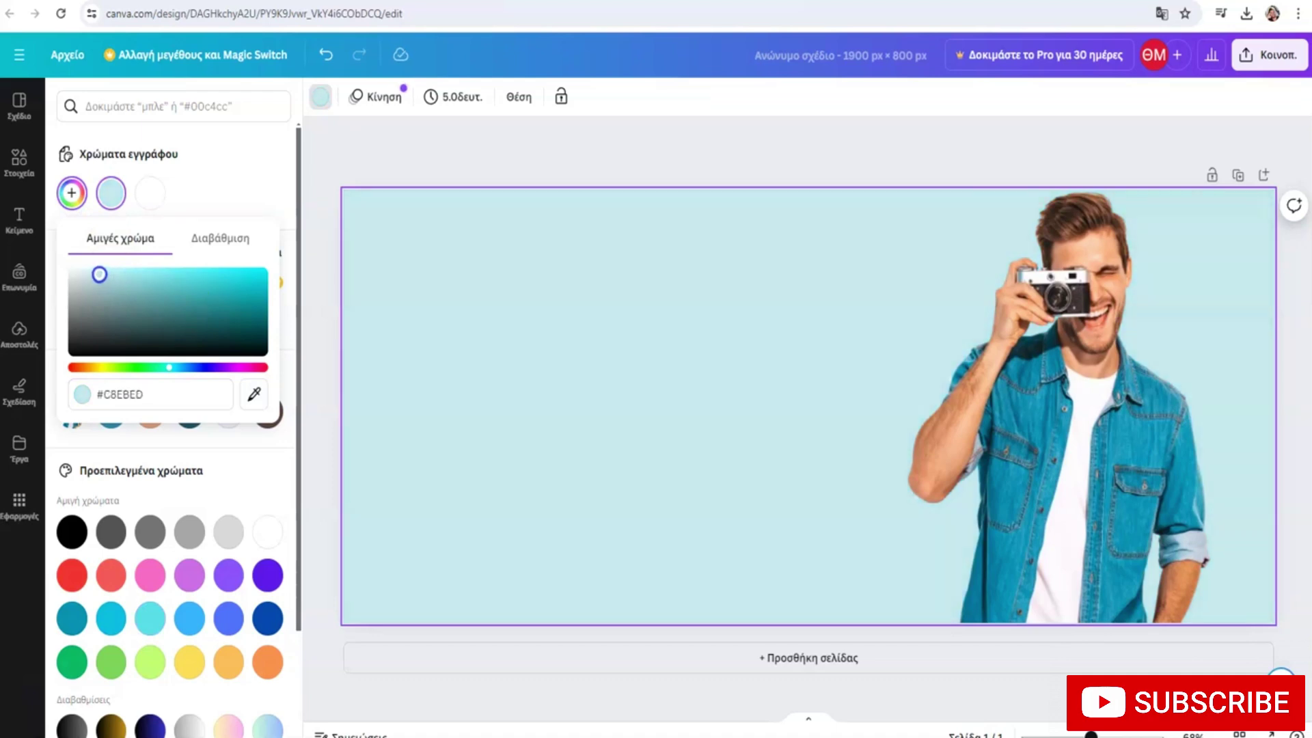
{"action": "left_click", "coordinate": [267, 191]}
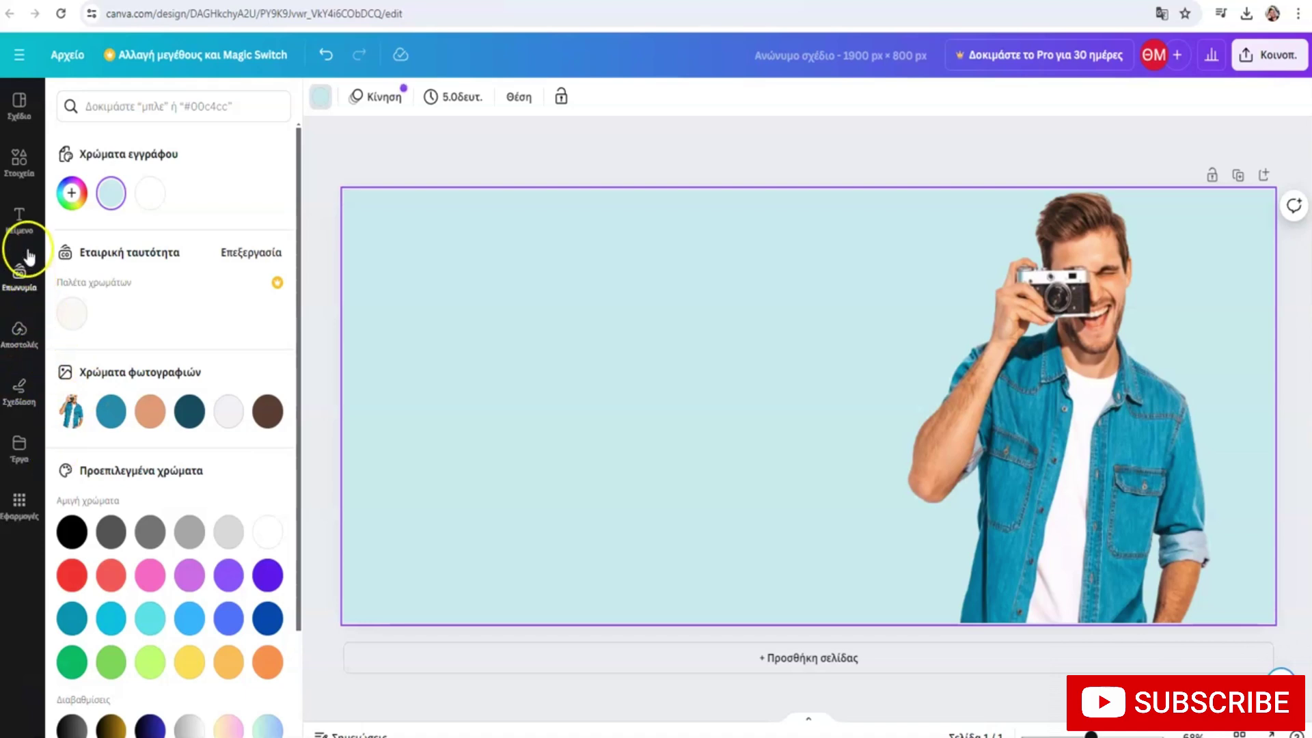
Browse shapes in the Elements library, then search for heart elements
{"action": "left_click", "coordinate": [19, 162]}
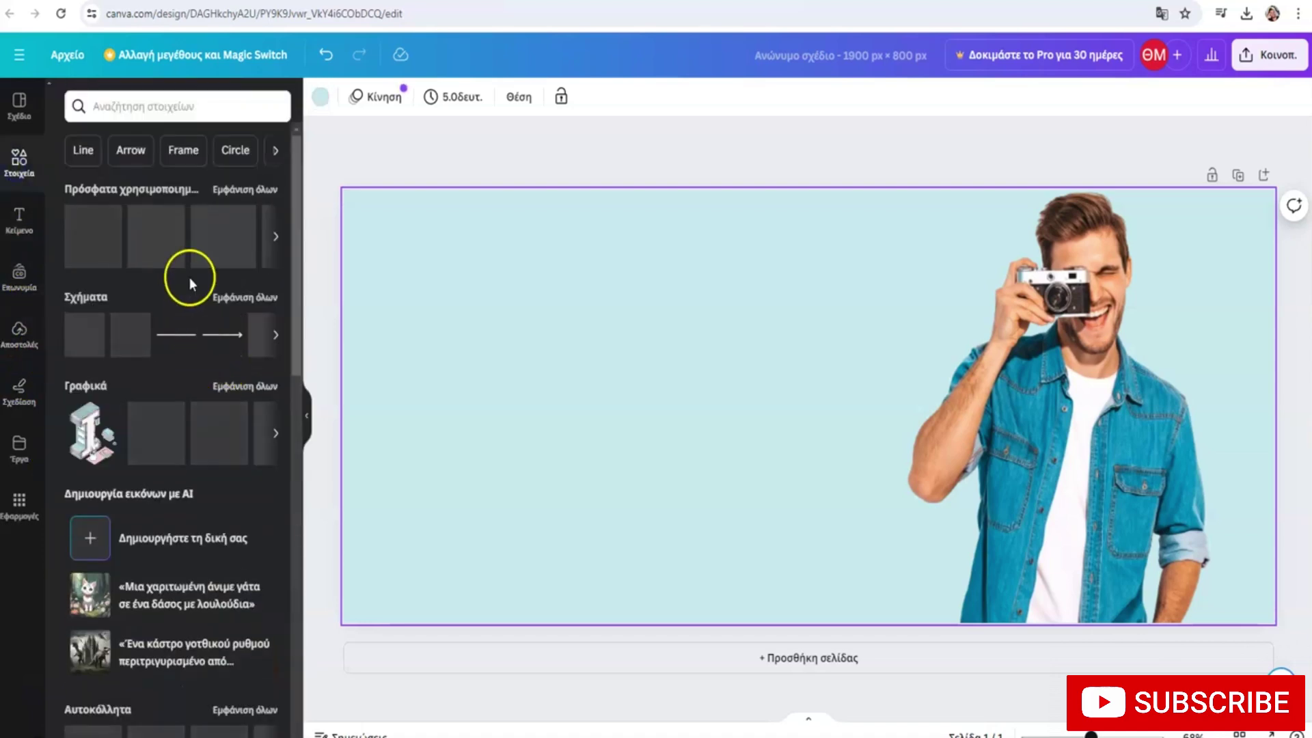
{"action": "left_click", "coordinate": [276, 334]}
{"action": "left_click", "coordinate": [276, 334]}
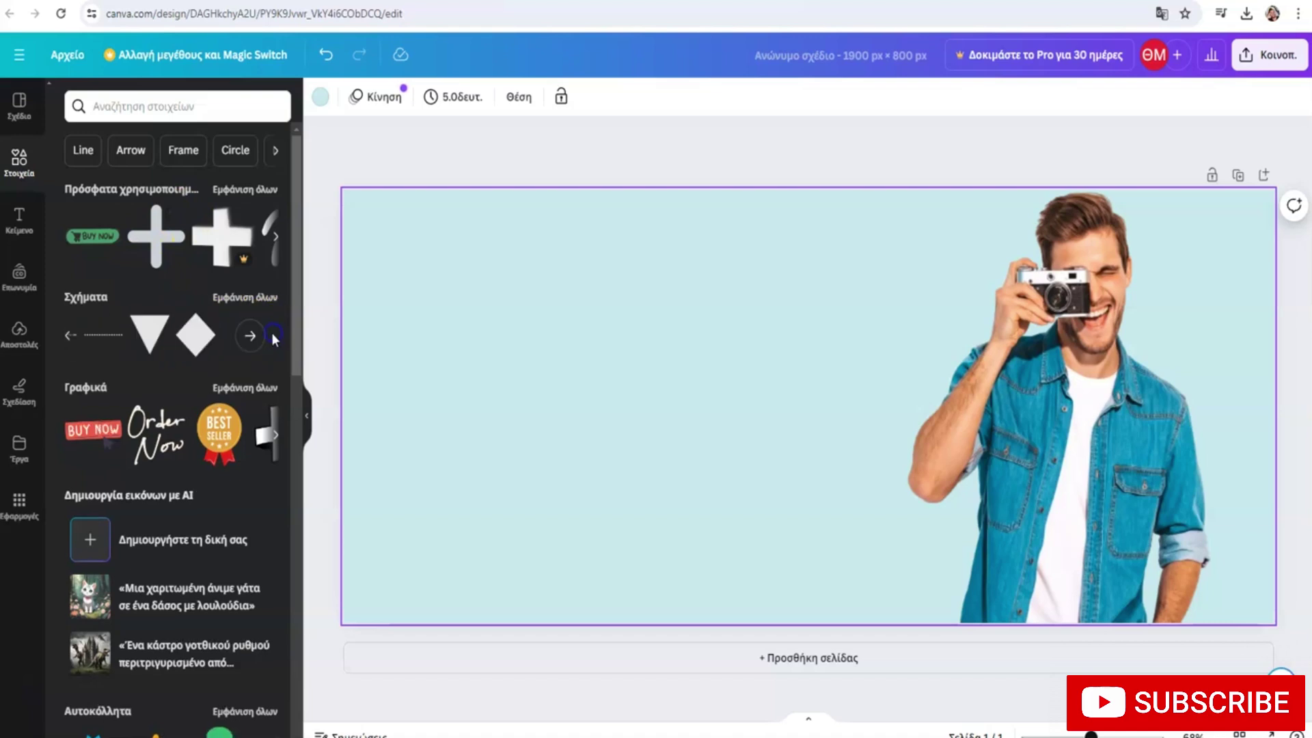
{"action": "left_click", "coordinate": [159, 113]}
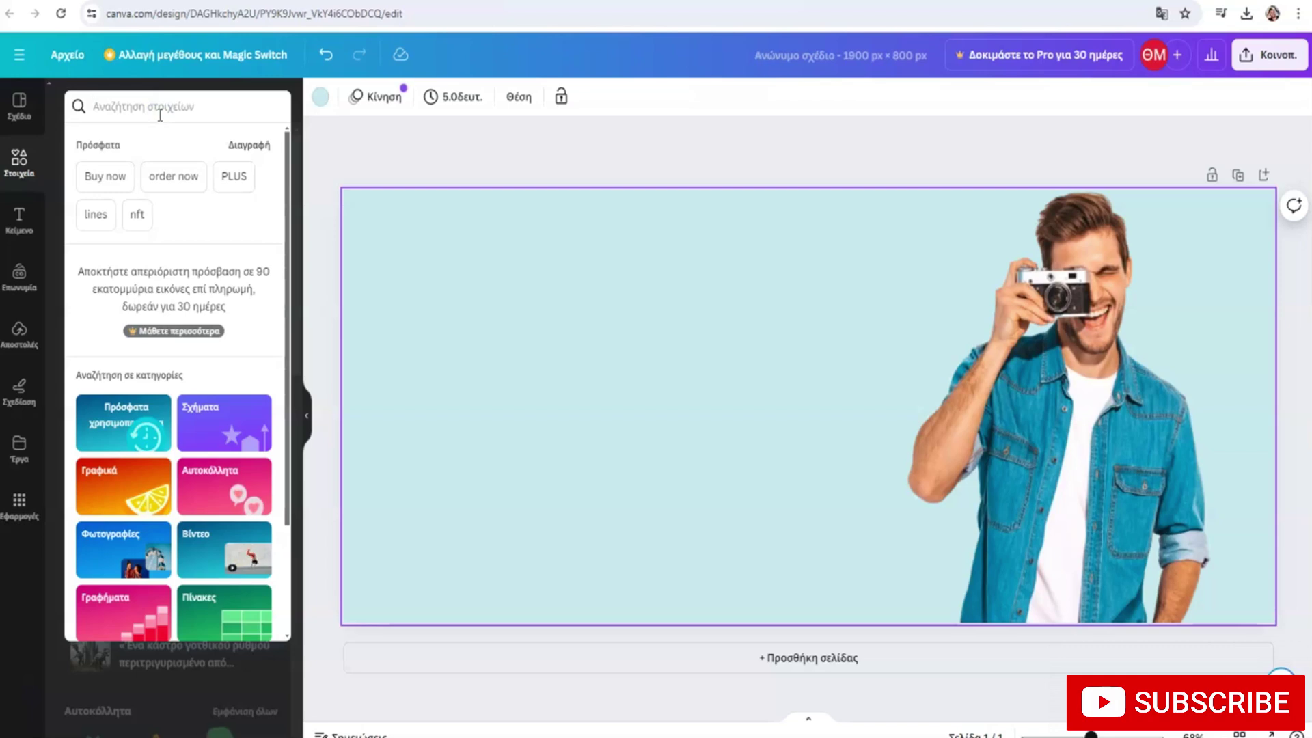
{"action": "left_click", "coordinate": [294, 118]}
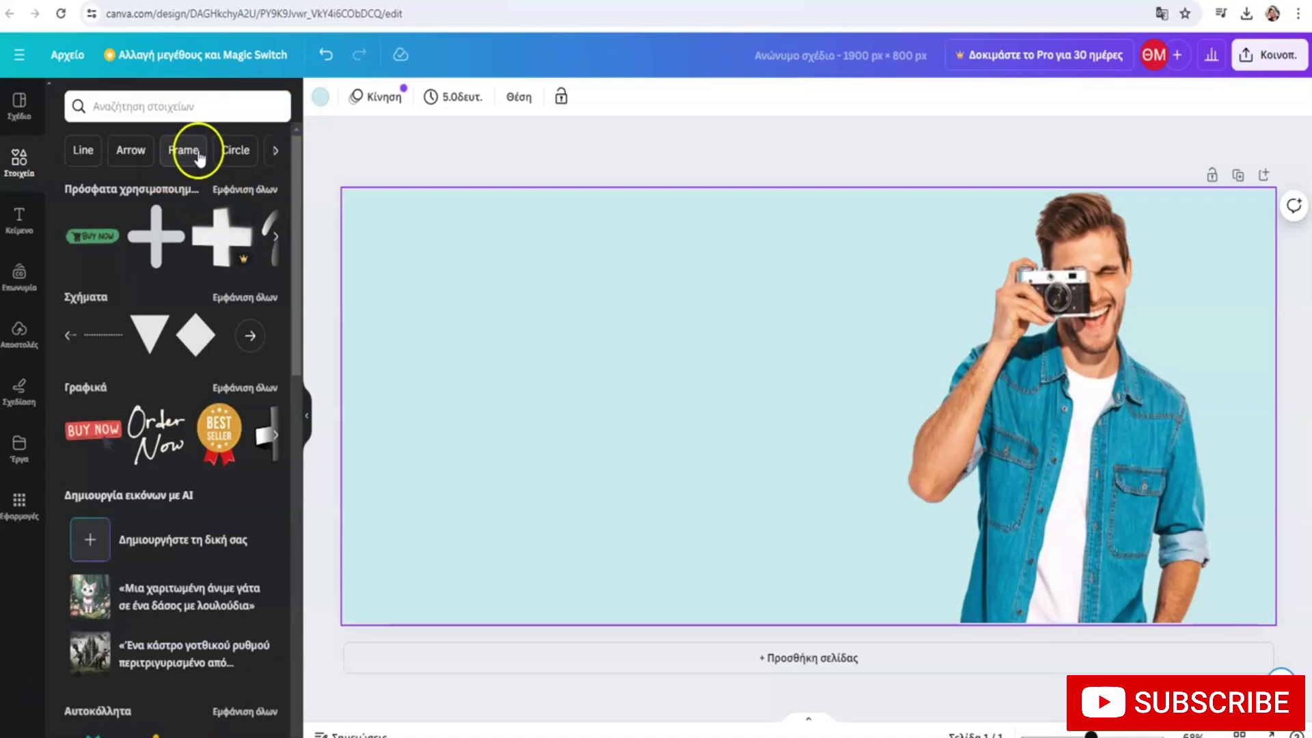
{"action": "left_click", "coordinate": [276, 151]}
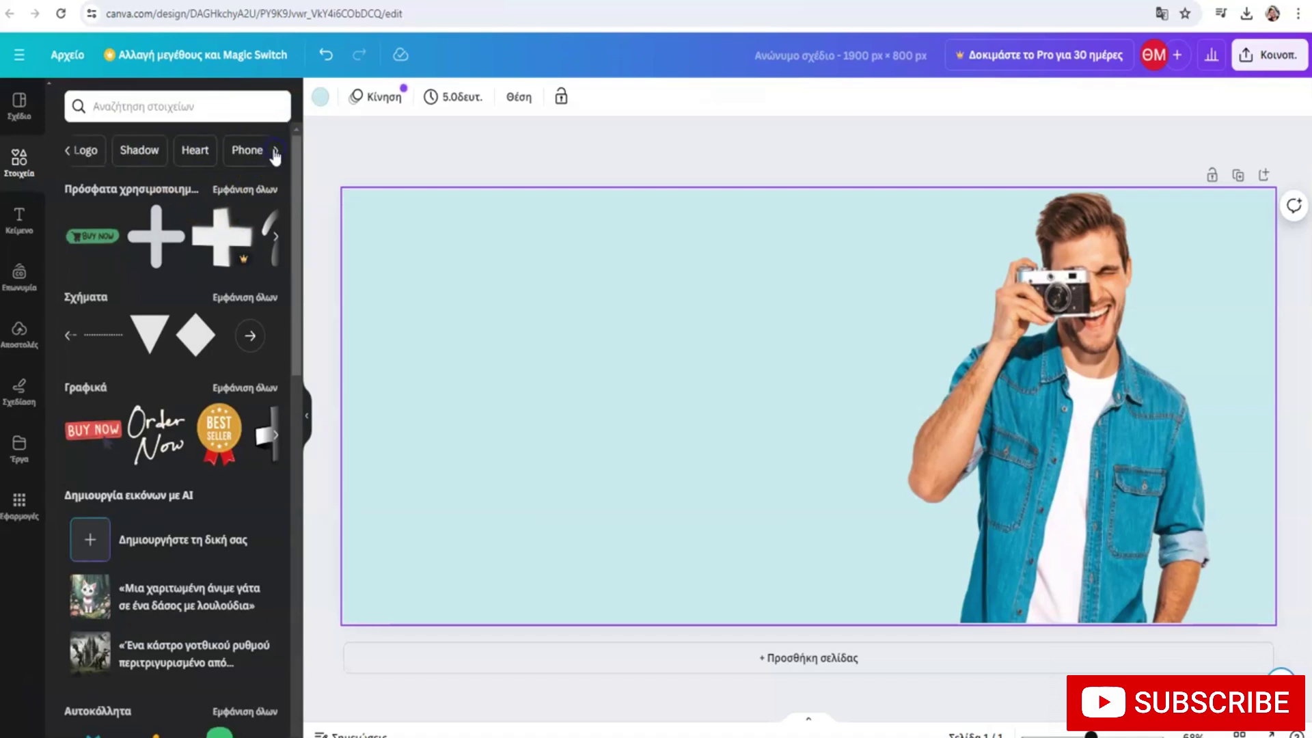
{"action": "left_click", "coordinate": [197, 153]}
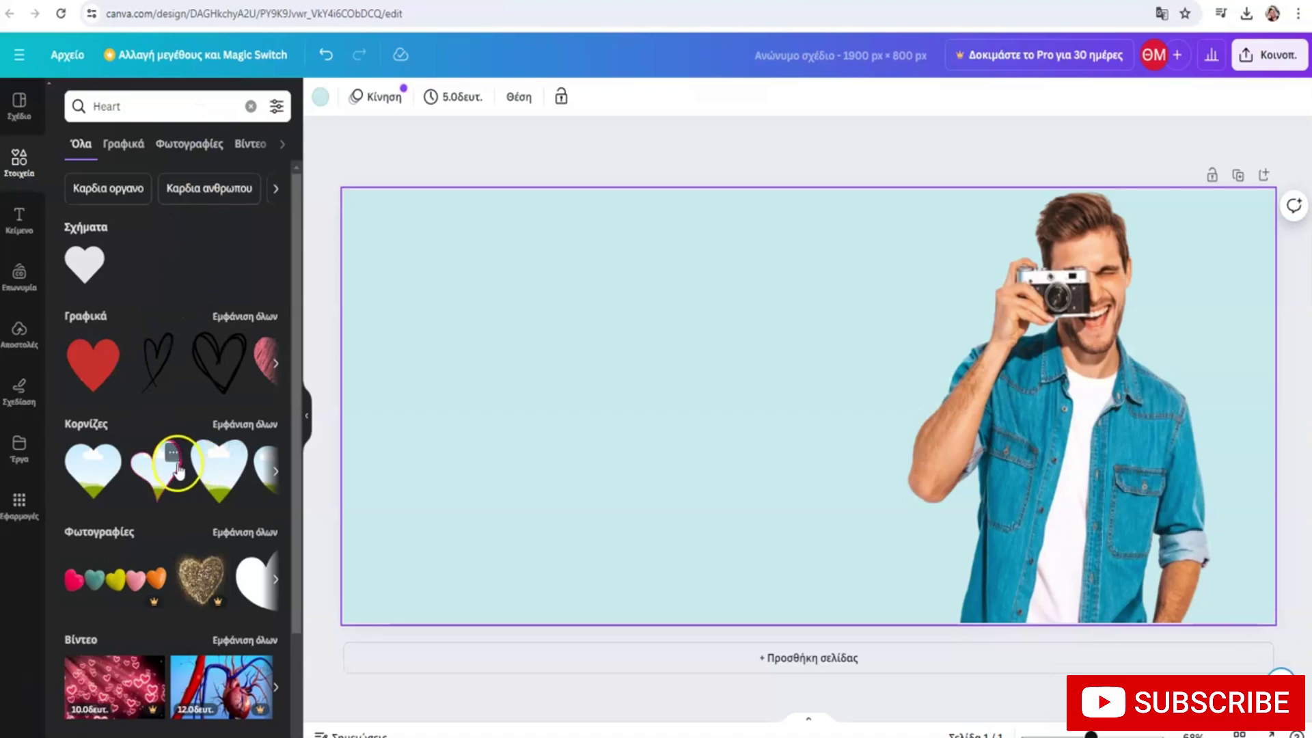
Try a heart photo frame on the banner, remove it, and browse more heart results
{"action": "left_click_drag", "start_coordinate": [211, 467], "coordinate": [882, 318]}
{"action": "left_click_drag", "start_coordinate": [907, 367], "coordinate": [113, 423]}
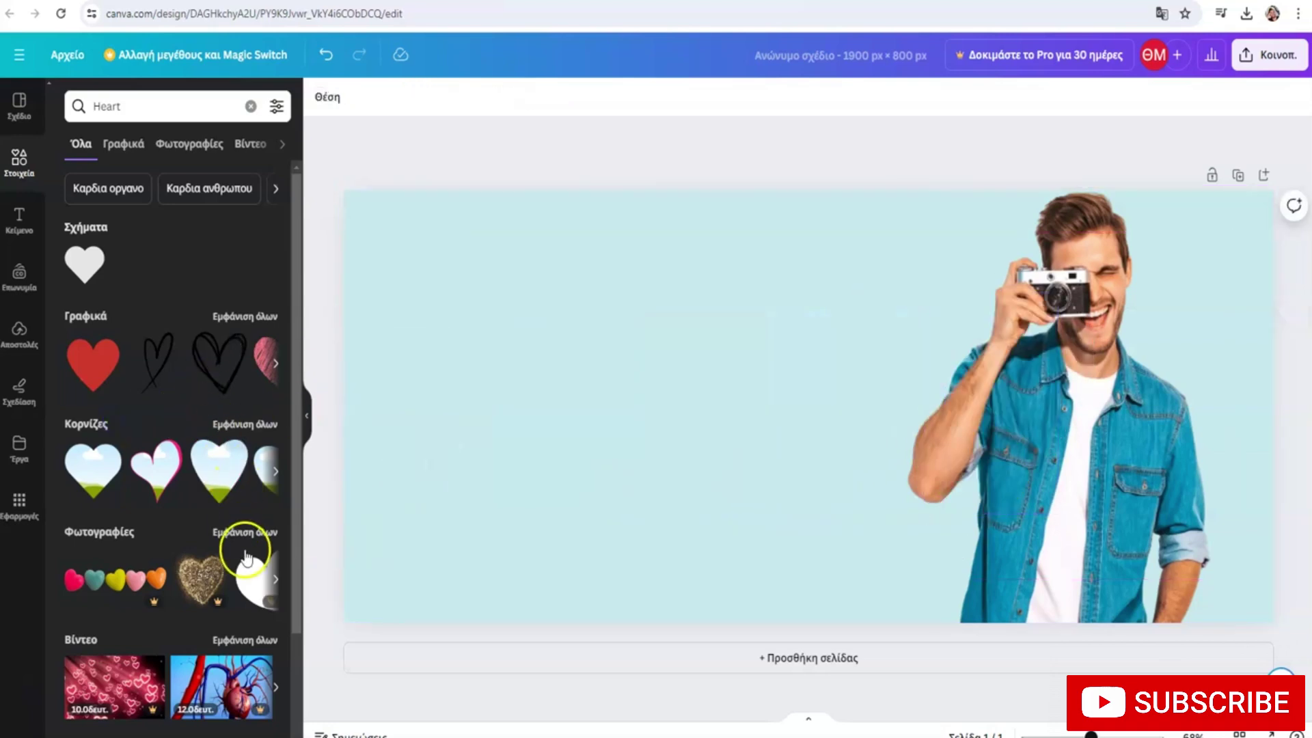
{"action": "left_click_drag", "start_coordinate": [258, 557], "coordinate": [268, 470]}
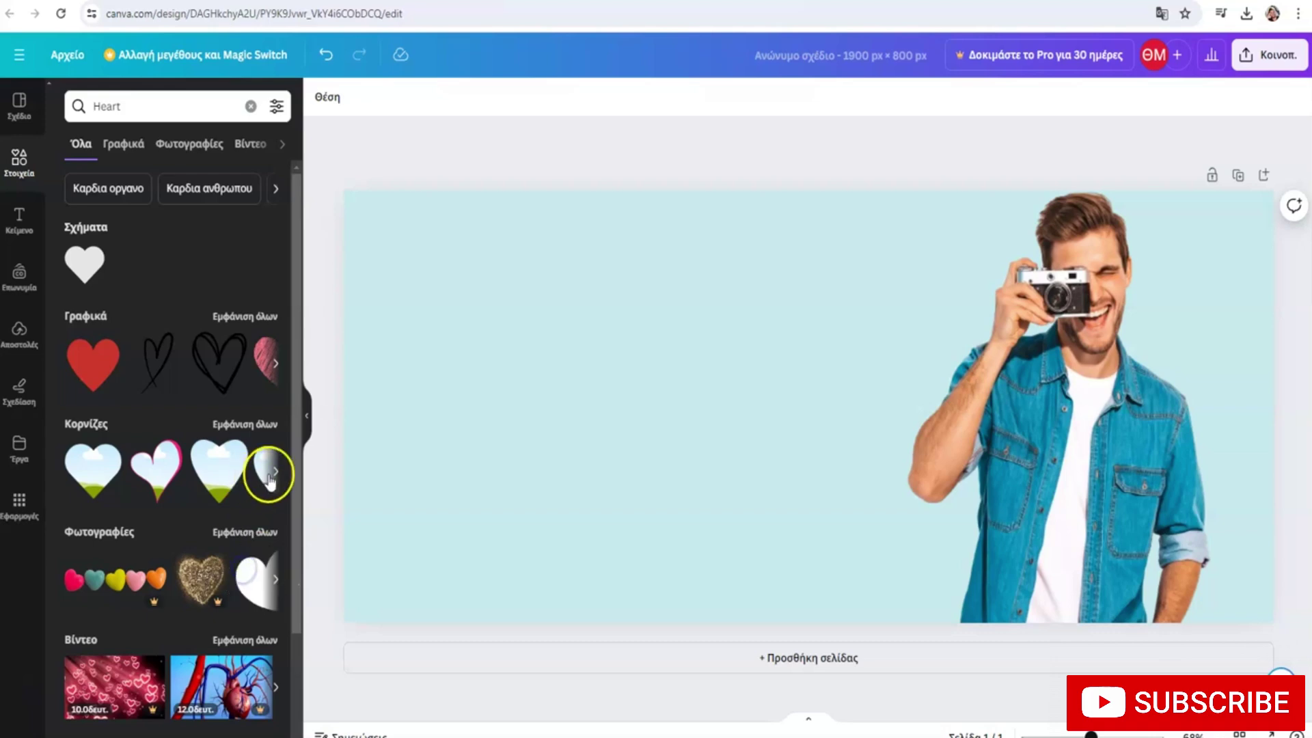
{"action": "left_click", "coordinate": [274, 470]}
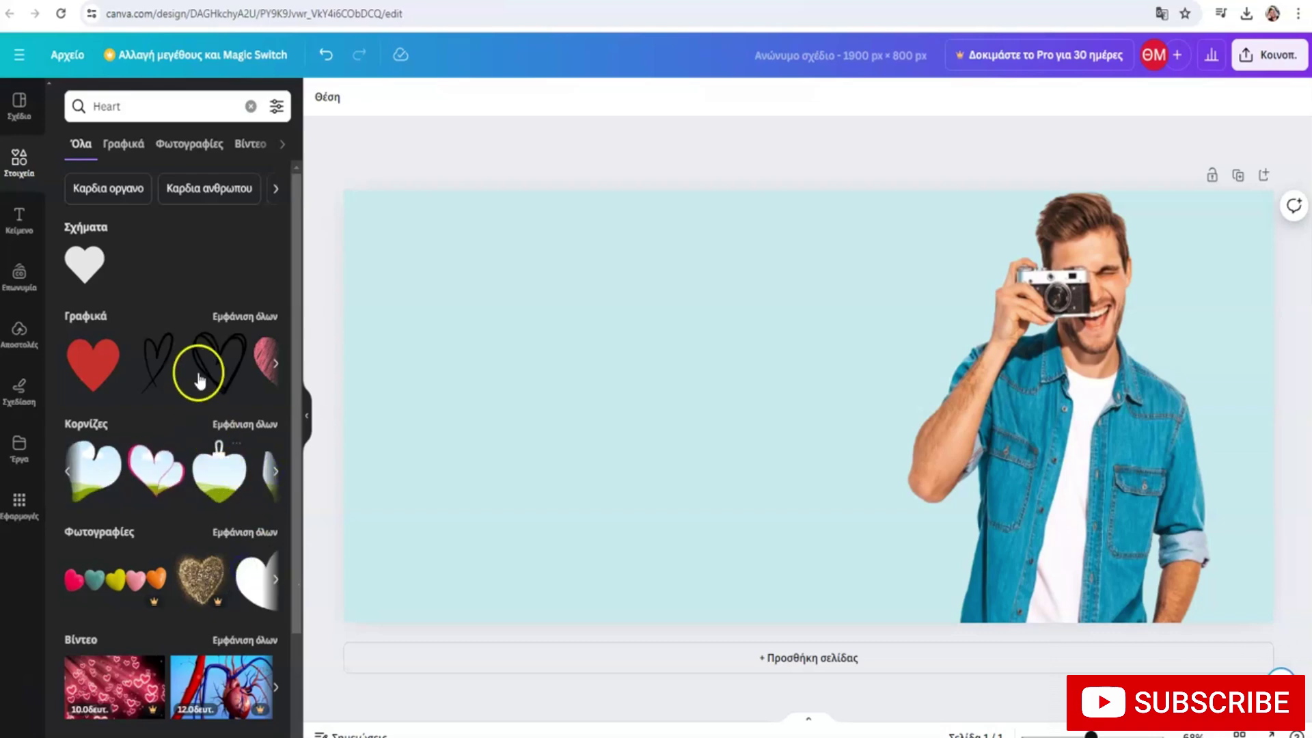
{"action": "left_click", "coordinate": [274, 364]}
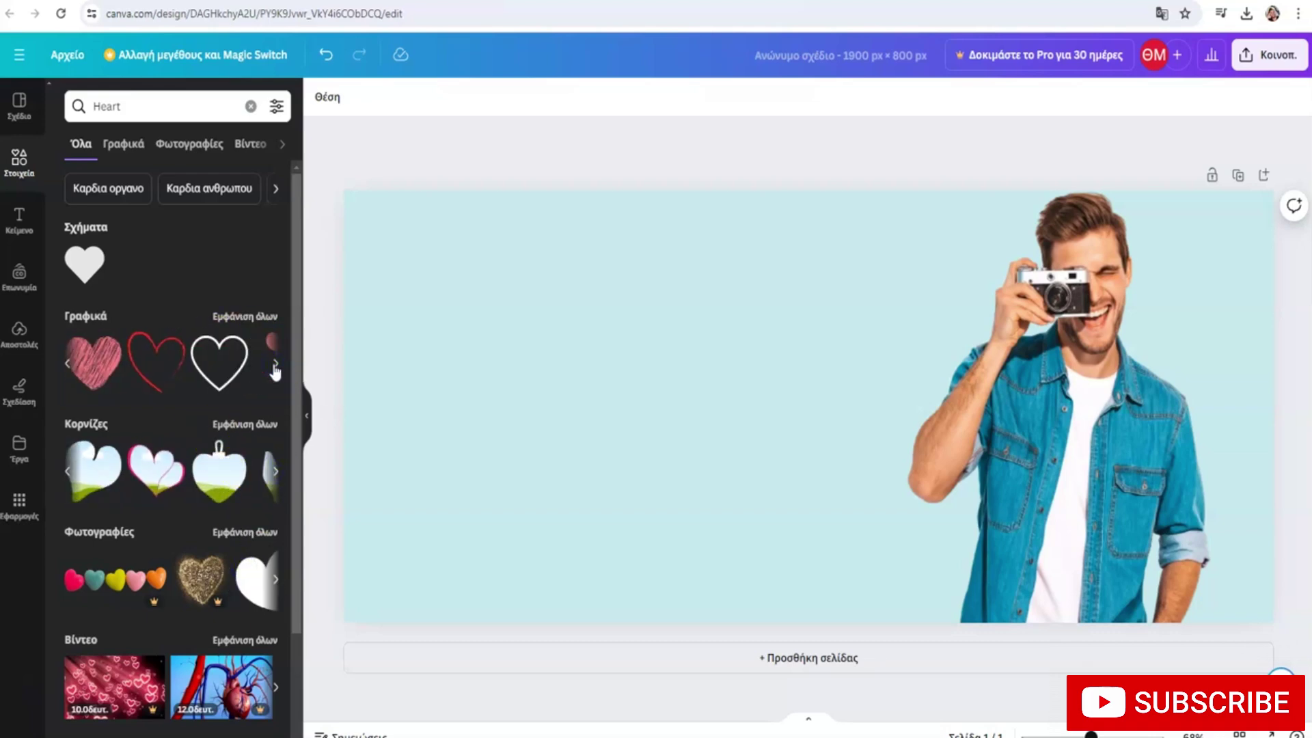
{"action": "left_click", "coordinate": [275, 364]}
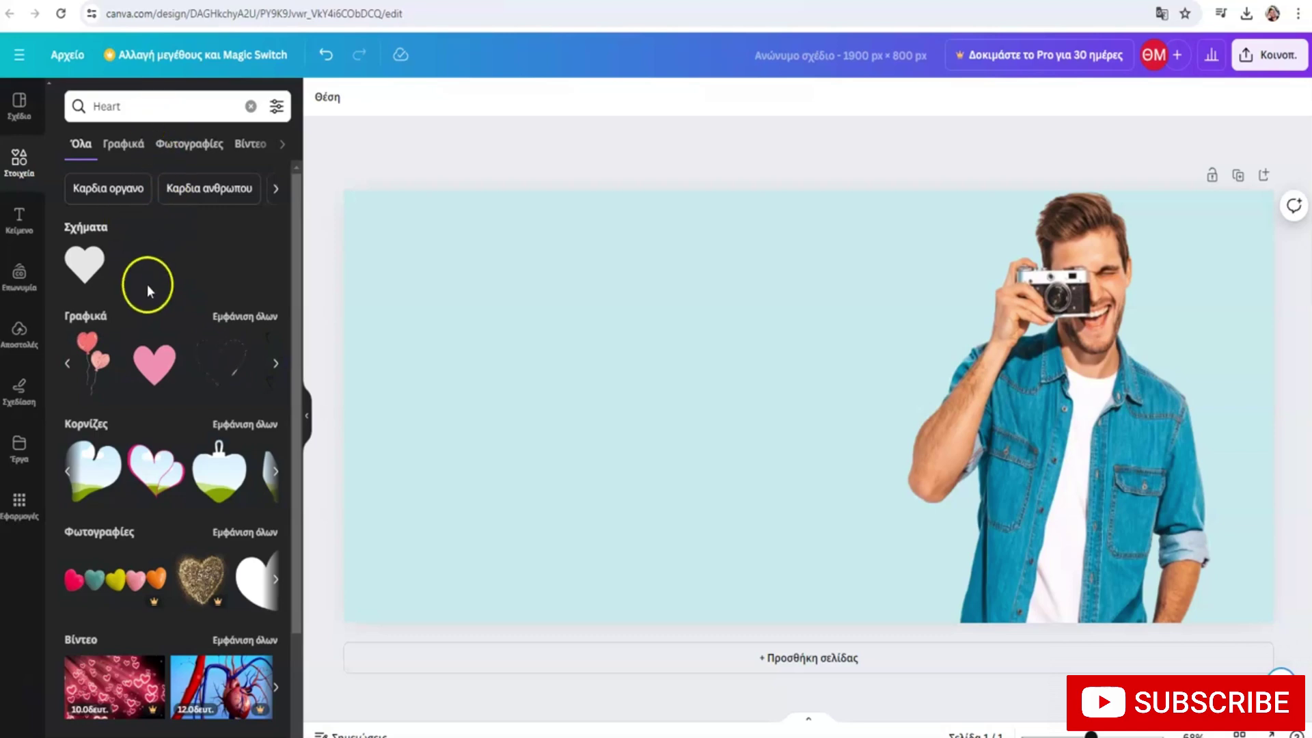
{"action": "left_click_drag", "start_coordinate": [158, 369], "coordinate": [900, 302]}
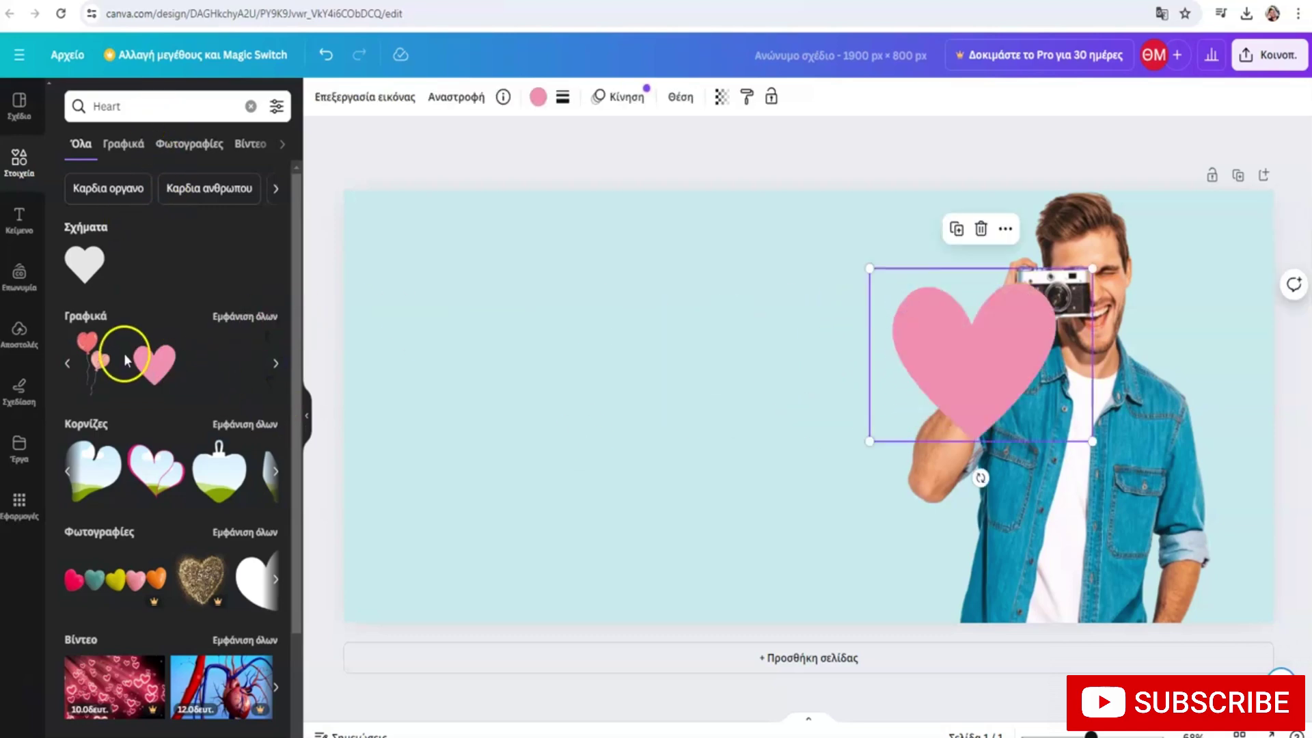
{"action": "left_click", "coordinate": [1005, 228]}
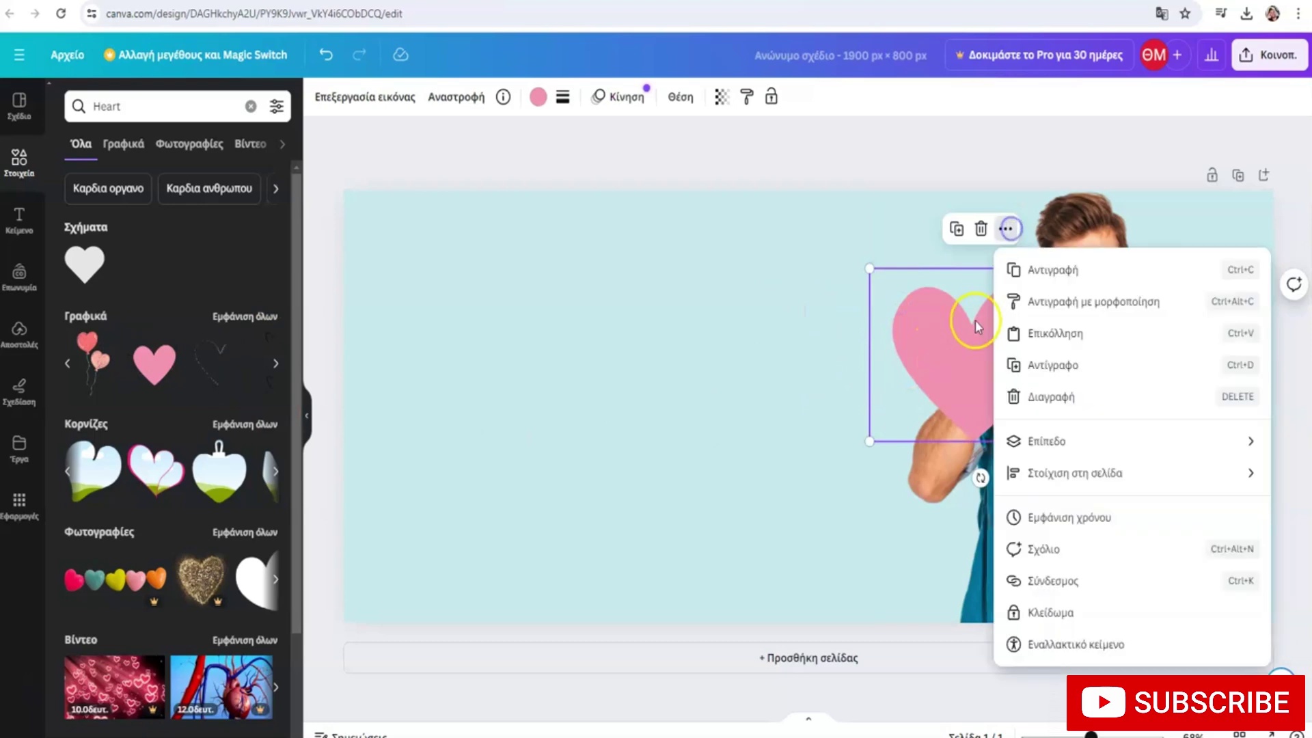
{"action": "left_click", "coordinate": [1047, 454]}
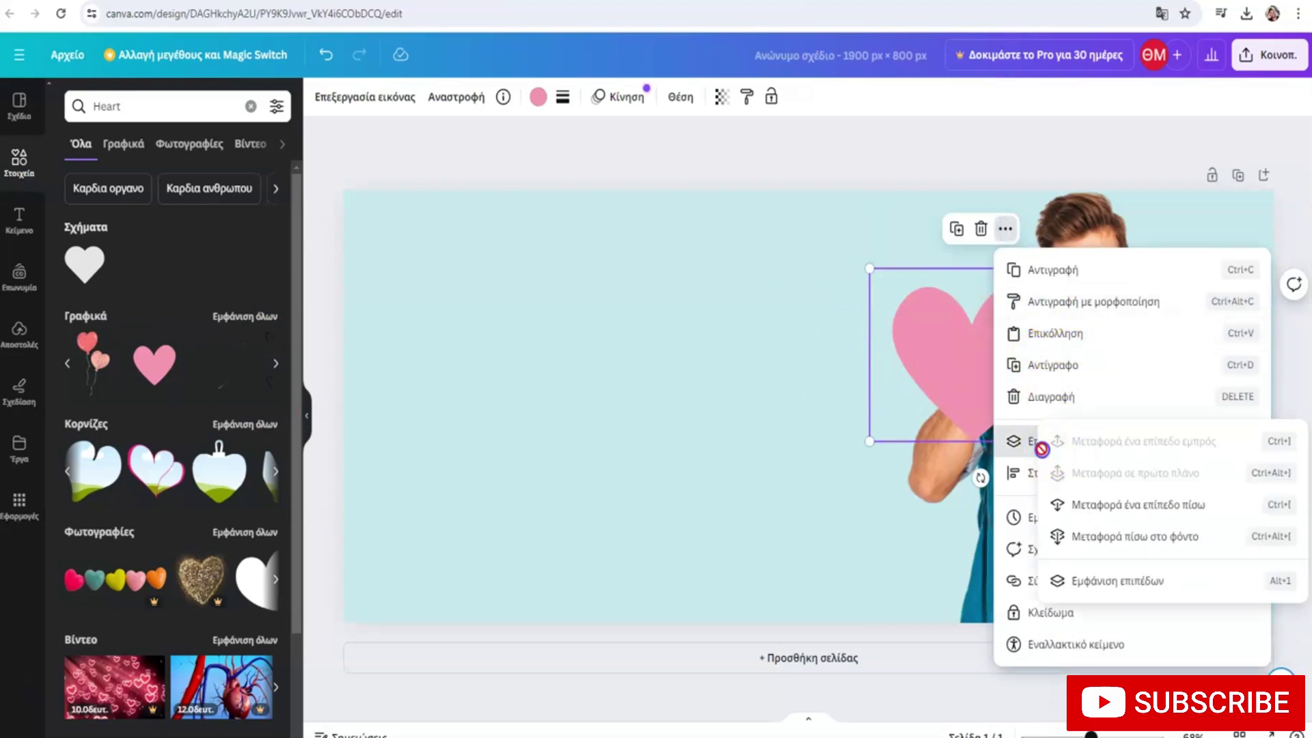
{"action": "left_click", "coordinate": [1090, 505]}
{"action": "left_click_drag", "start_coordinate": [956, 355], "coordinate": [943, 290]}
{"action": "key", "text": "Delete"}
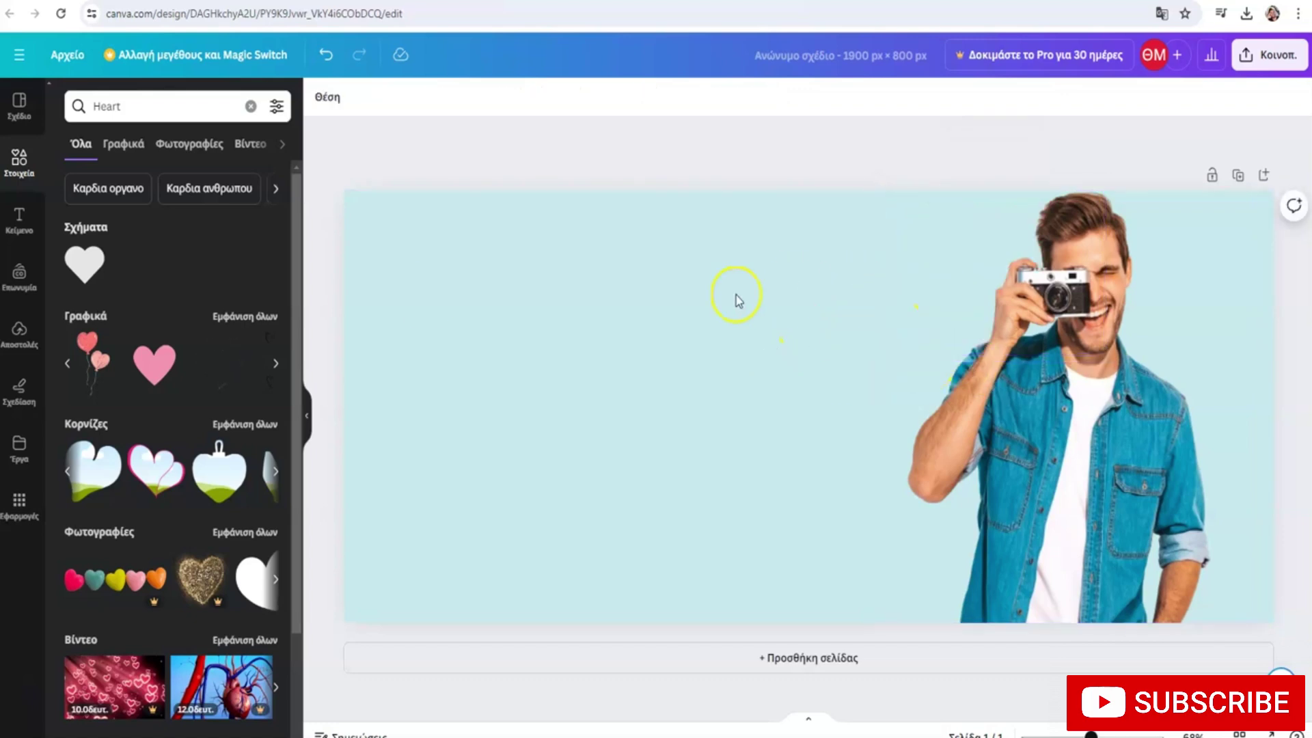
Clear the Heart search and try searching for arrows
{"action": "left_click", "coordinate": [124, 108]}
{"action": "double_click", "coordinate": [124, 110]}
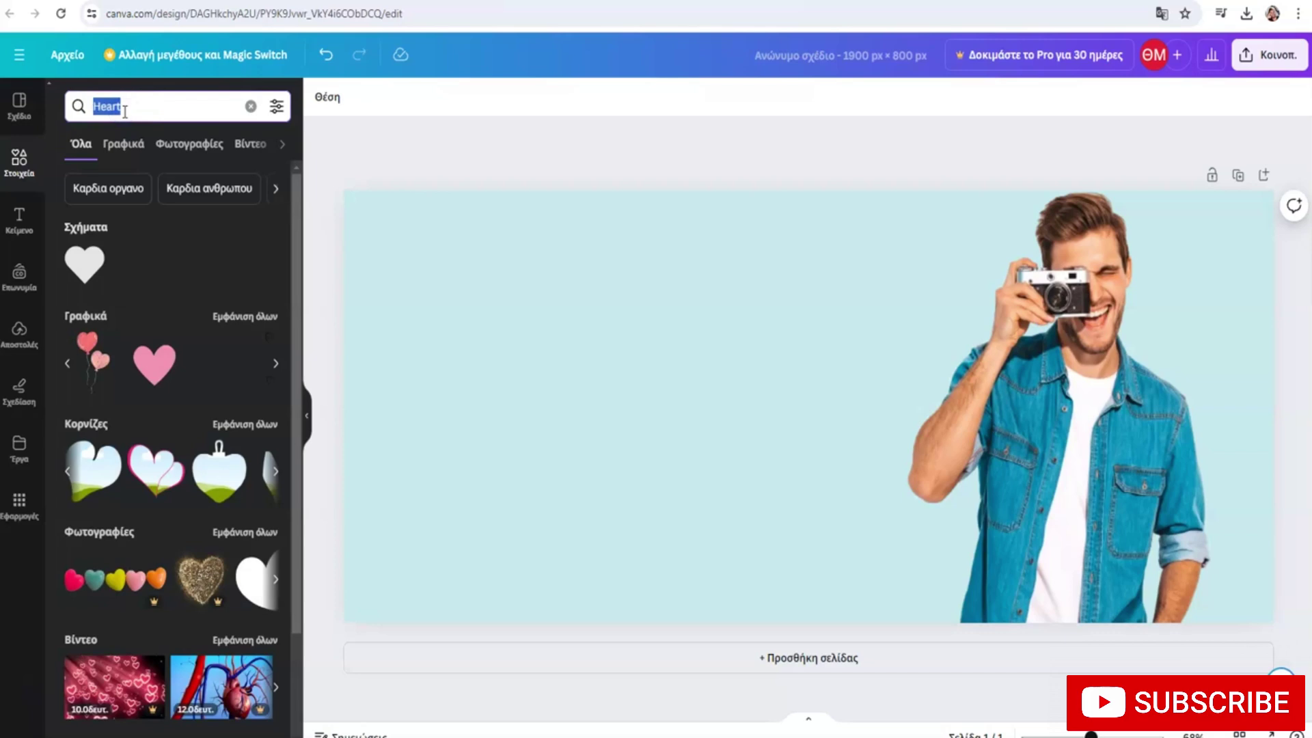
{"action": "key", "text": "BackSpace"}
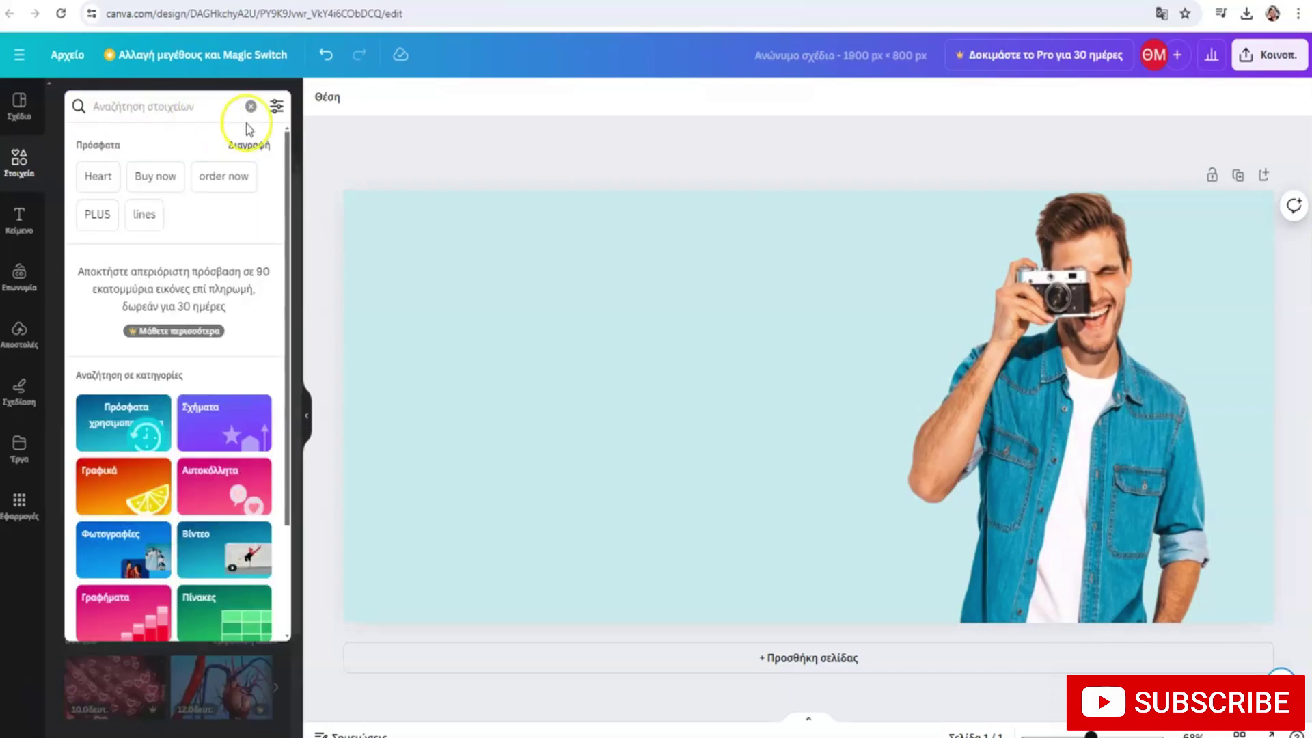
{"action": "left_click", "coordinate": [250, 111]}
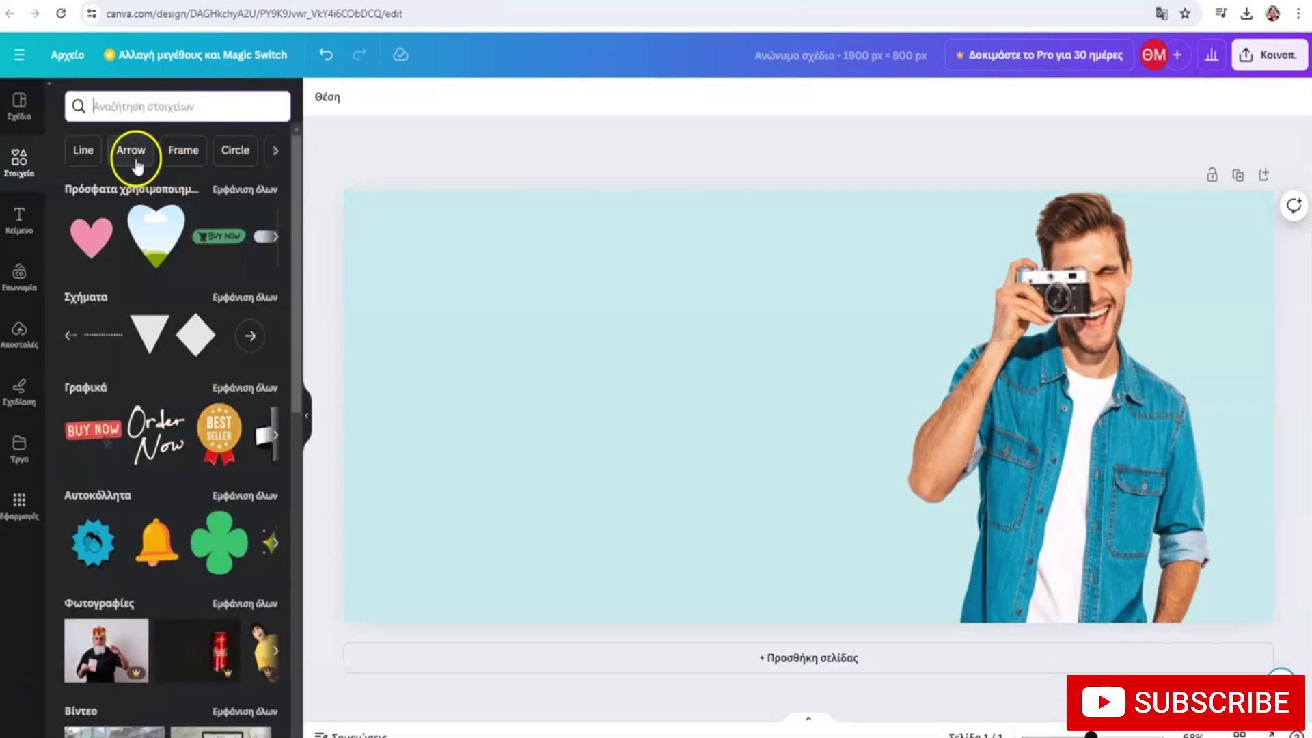
{"action": "left_click", "coordinate": [108, 154]}
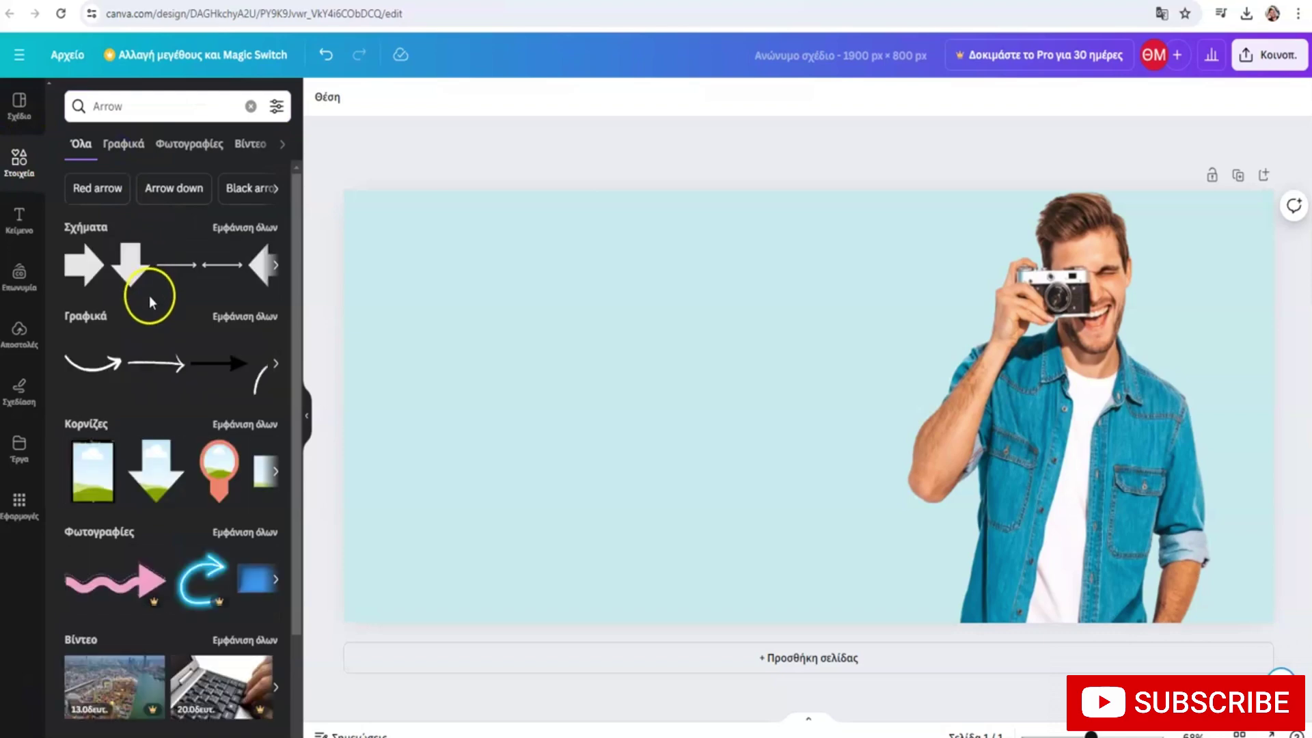
Replace the search with 'lines', then clear it
{"action": "left_click", "coordinate": [156, 103]}
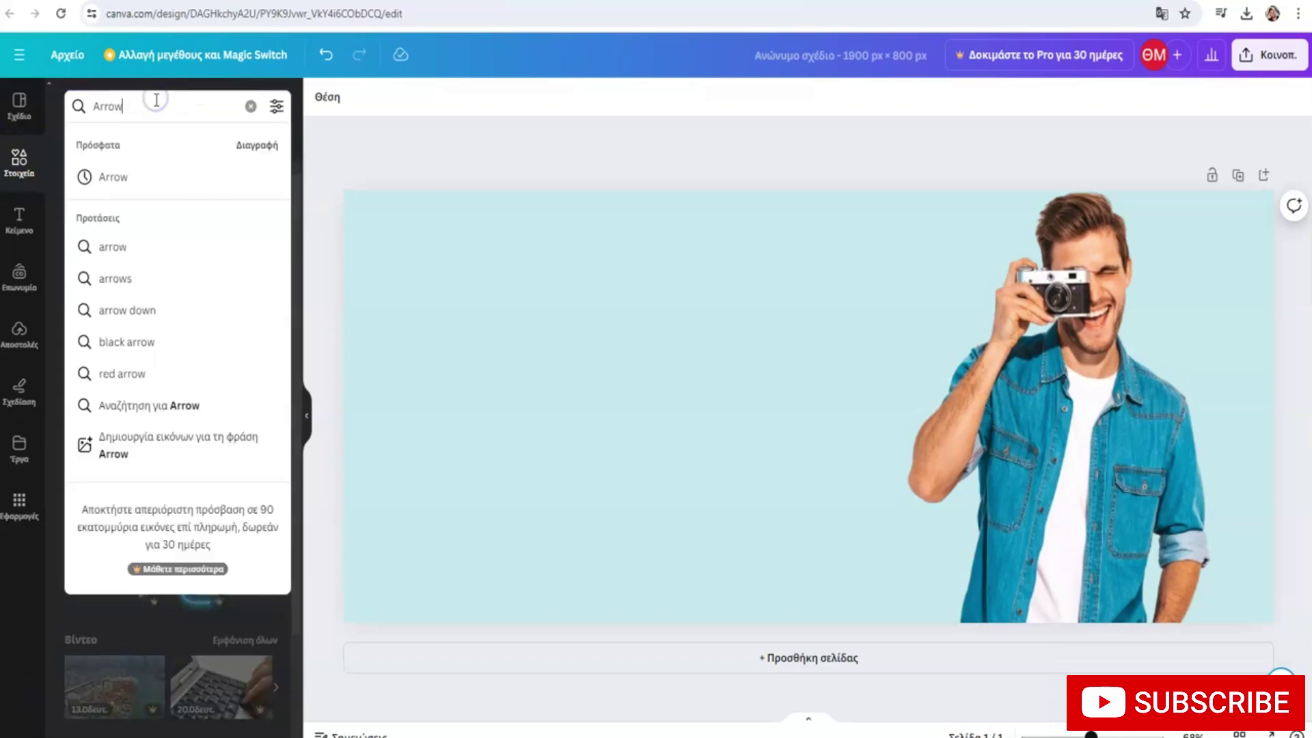
{"action": "double_click", "coordinate": [156, 100]}
{"action": "key", "text": "BackSpace"}
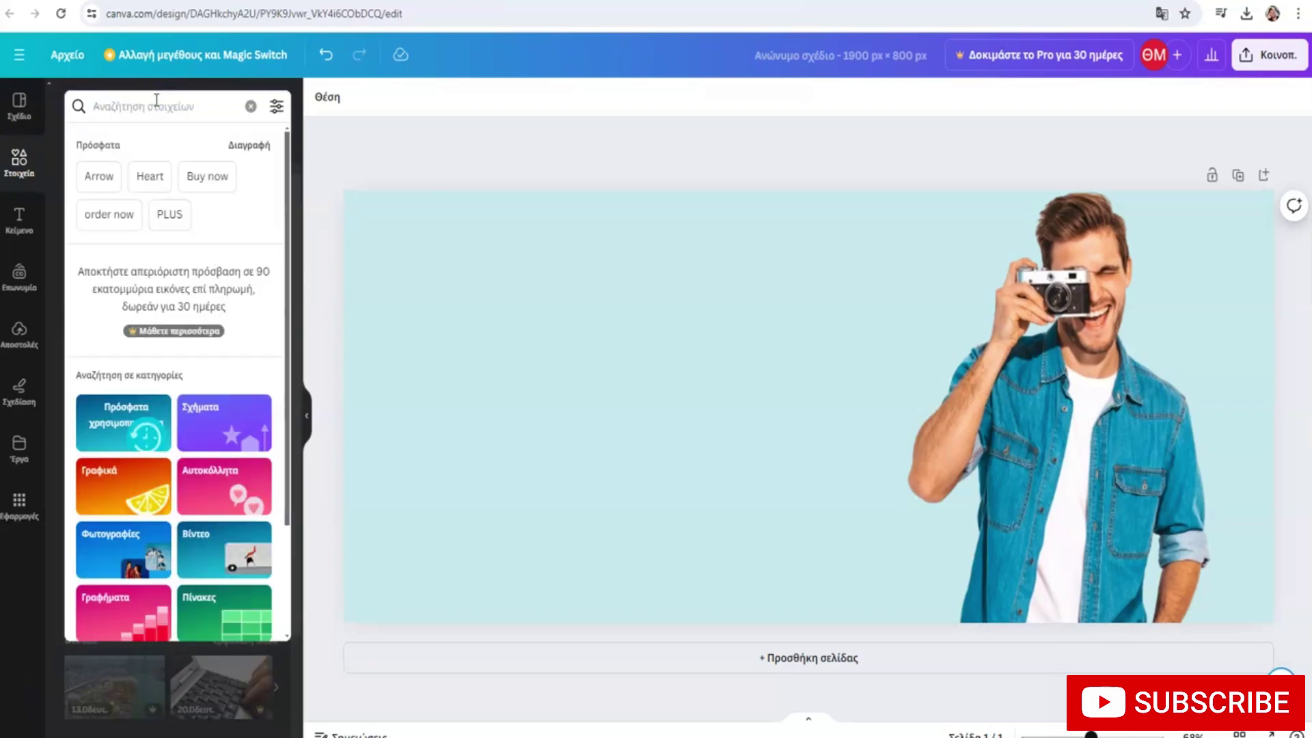
{"action": "type", "text": "lines"}
{"action": "key", "text": "Return"}
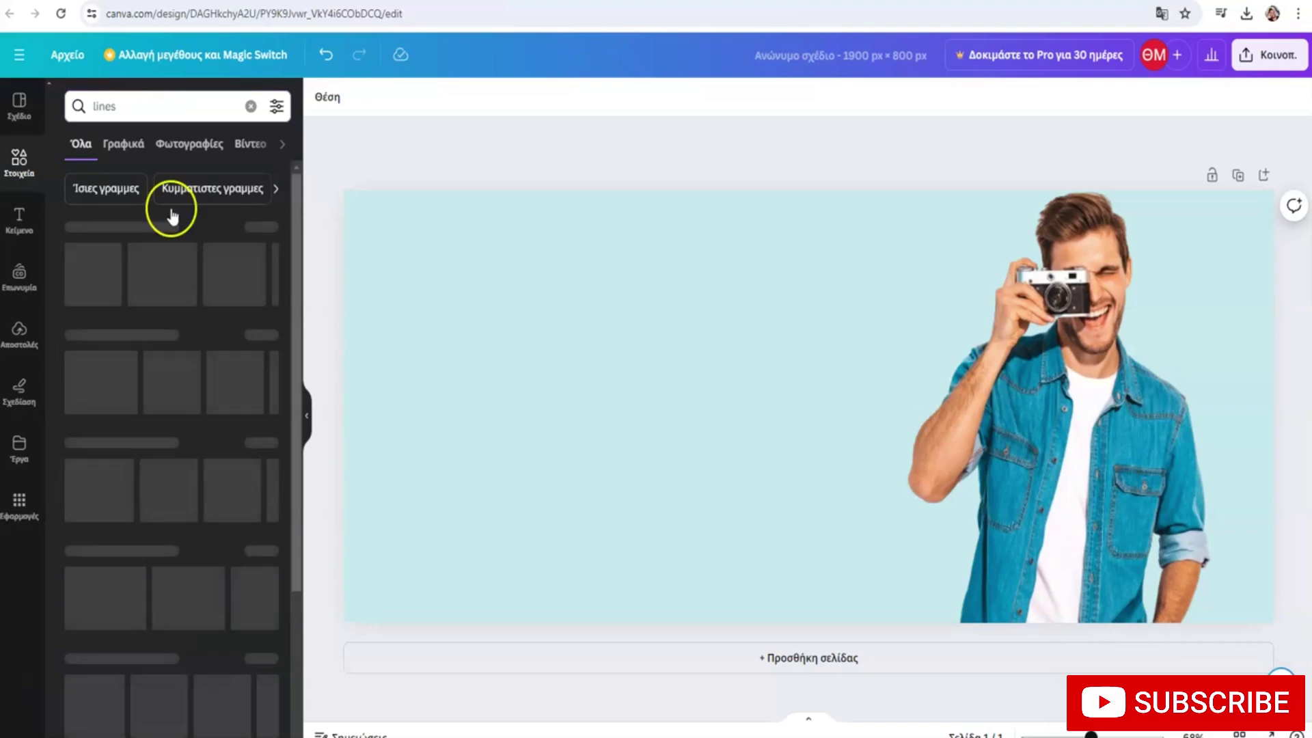
{"action": "left_click", "coordinate": [141, 108]}
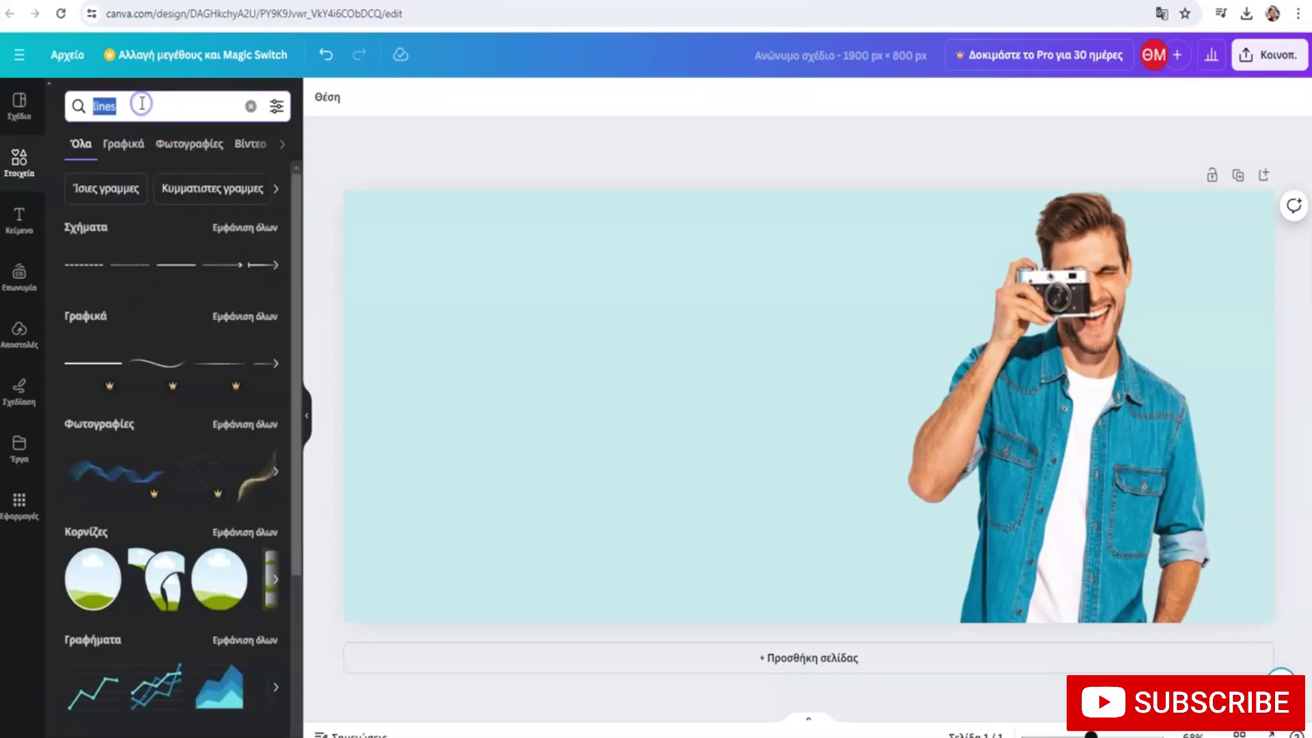
{"action": "left_click", "coordinate": [248, 105]}
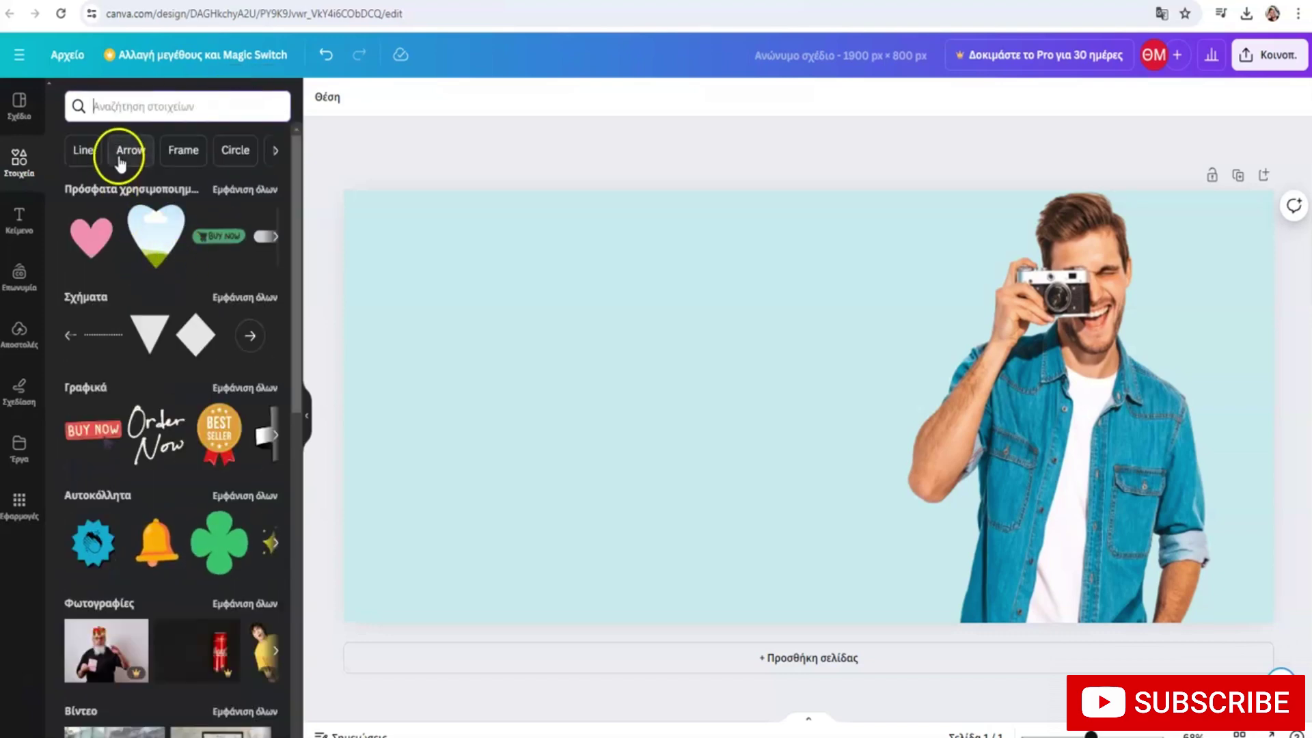
Browse grid and frame elements, then open the full Shapes collection
{"action": "left_click_drag", "start_coordinate": [296, 351], "coordinate": [284, 636]}
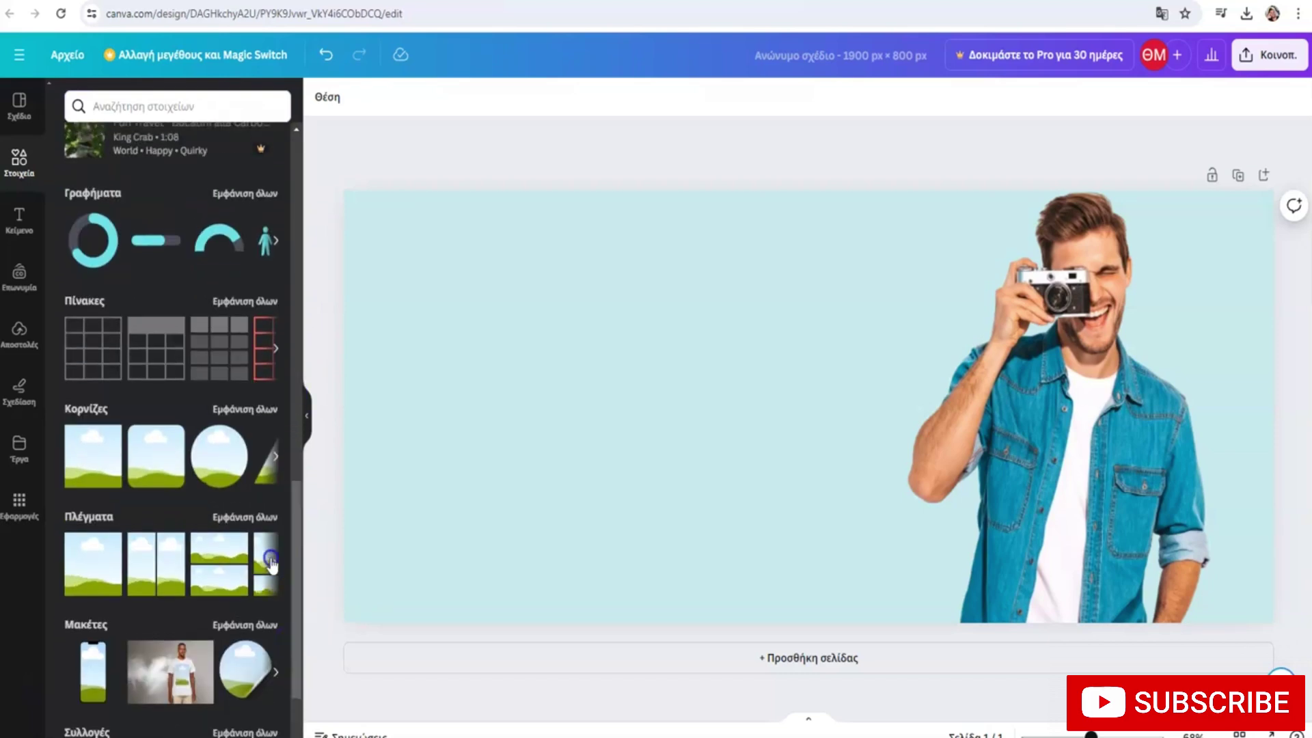
{"action": "left_click", "coordinate": [275, 560]}
{"action": "left_click", "coordinate": [276, 457]}
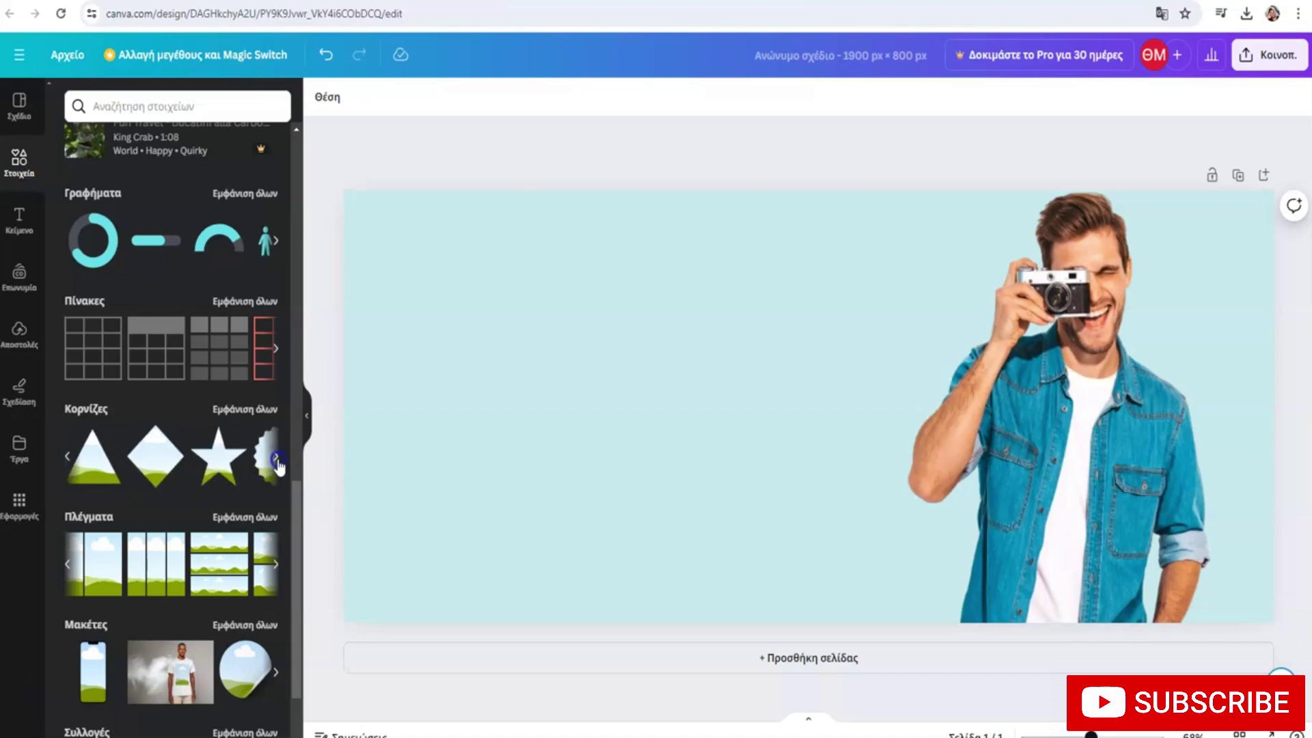
{"action": "left_click", "coordinate": [277, 458]}
{"action": "left_click", "coordinate": [274, 458]}
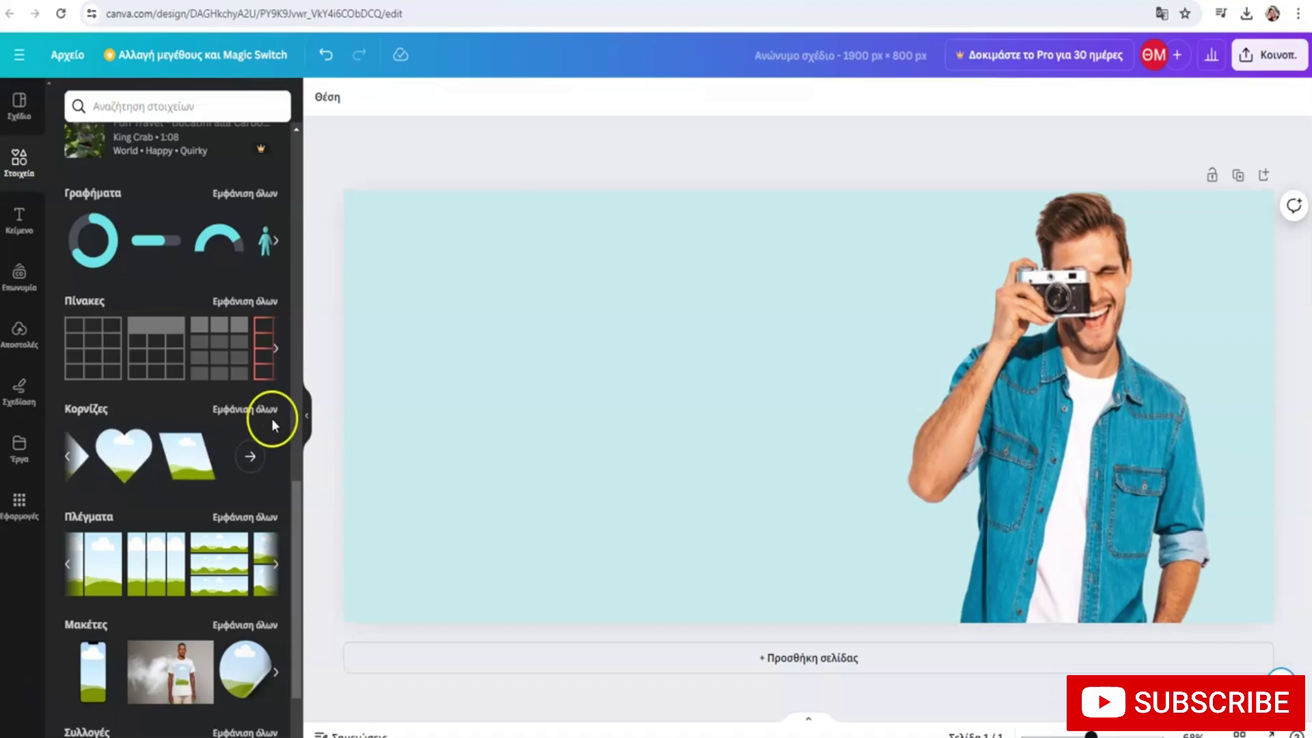
{"action": "scroll", "coordinate": [265, 384], "scroll_direction": "up", "scroll_amount": 8}
{"action": "scroll", "coordinate": [253, 390], "scroll_direction": "up", "scroll_amount": 7}
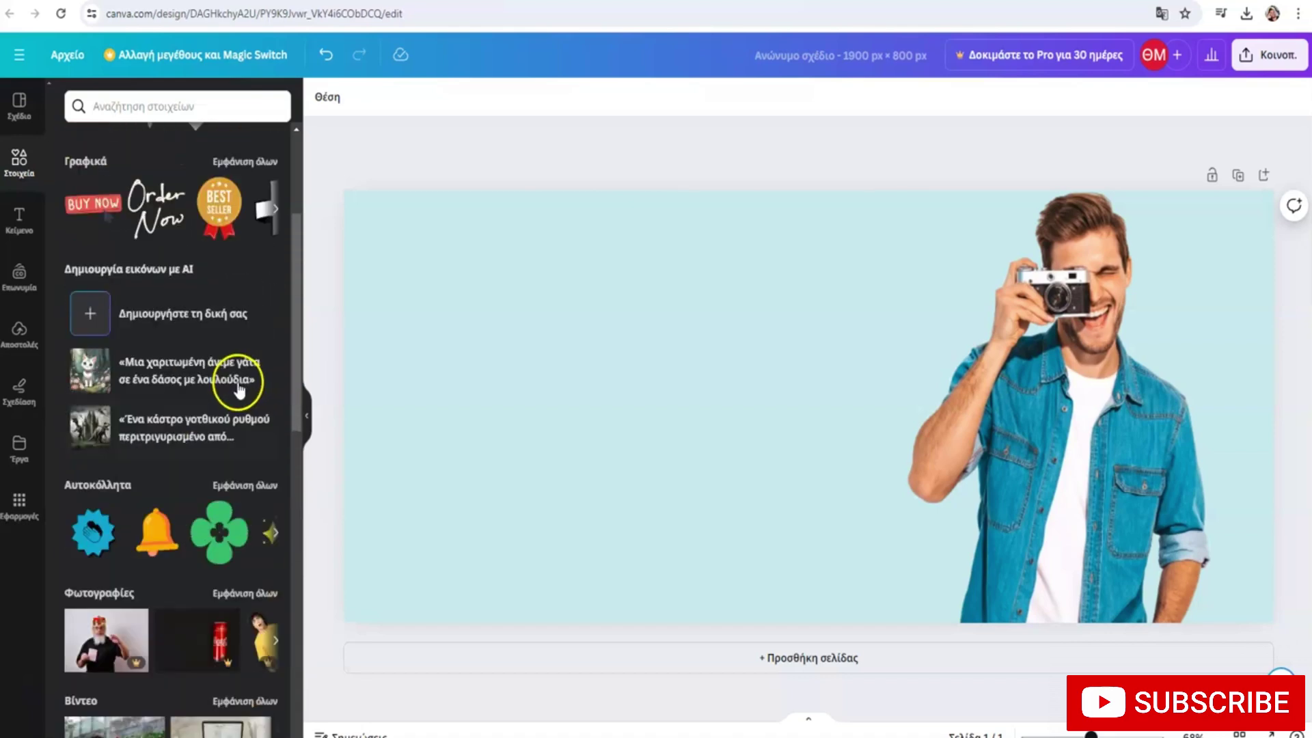
{"action": "left_click", "coordinate": [247, 338]}
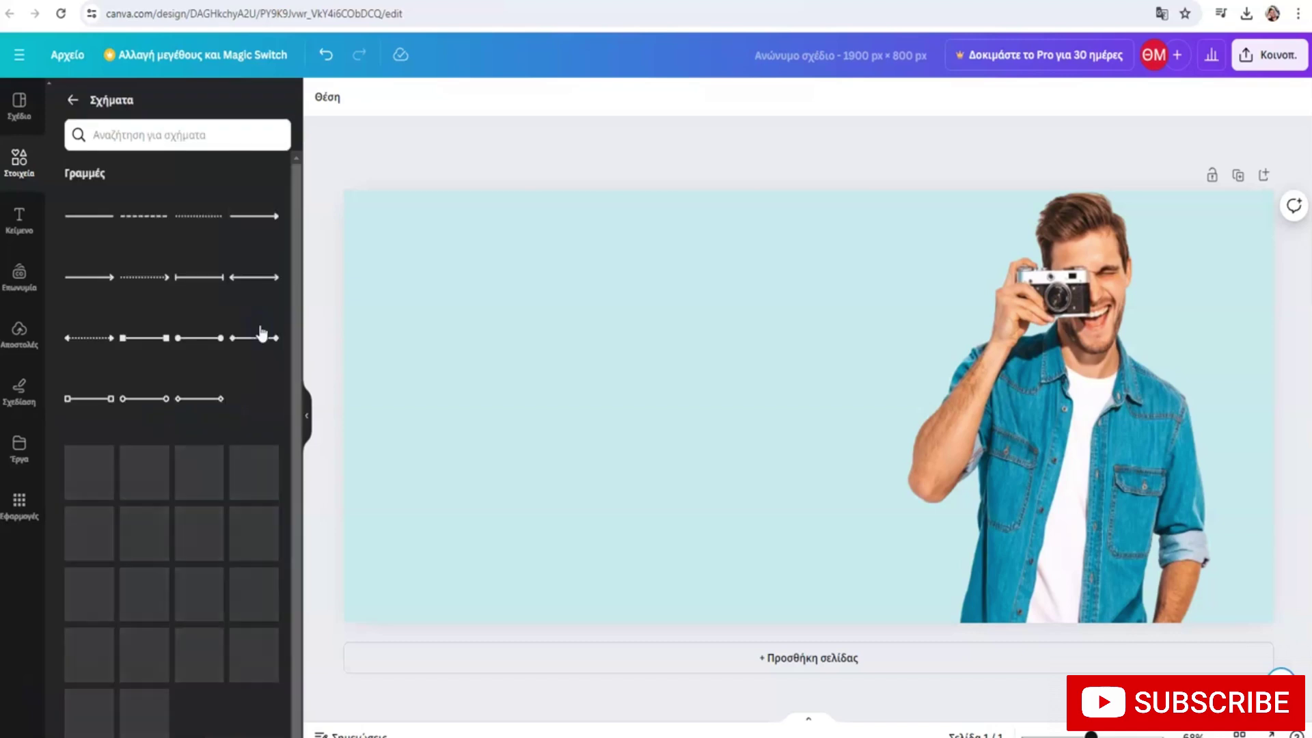
Search shapes for 'gradient shape', then switch to 'abstract gradient shape'
{"action": "left_click", "coordinate": [179, 136]}
{"action": "type", "text": "gradient"}
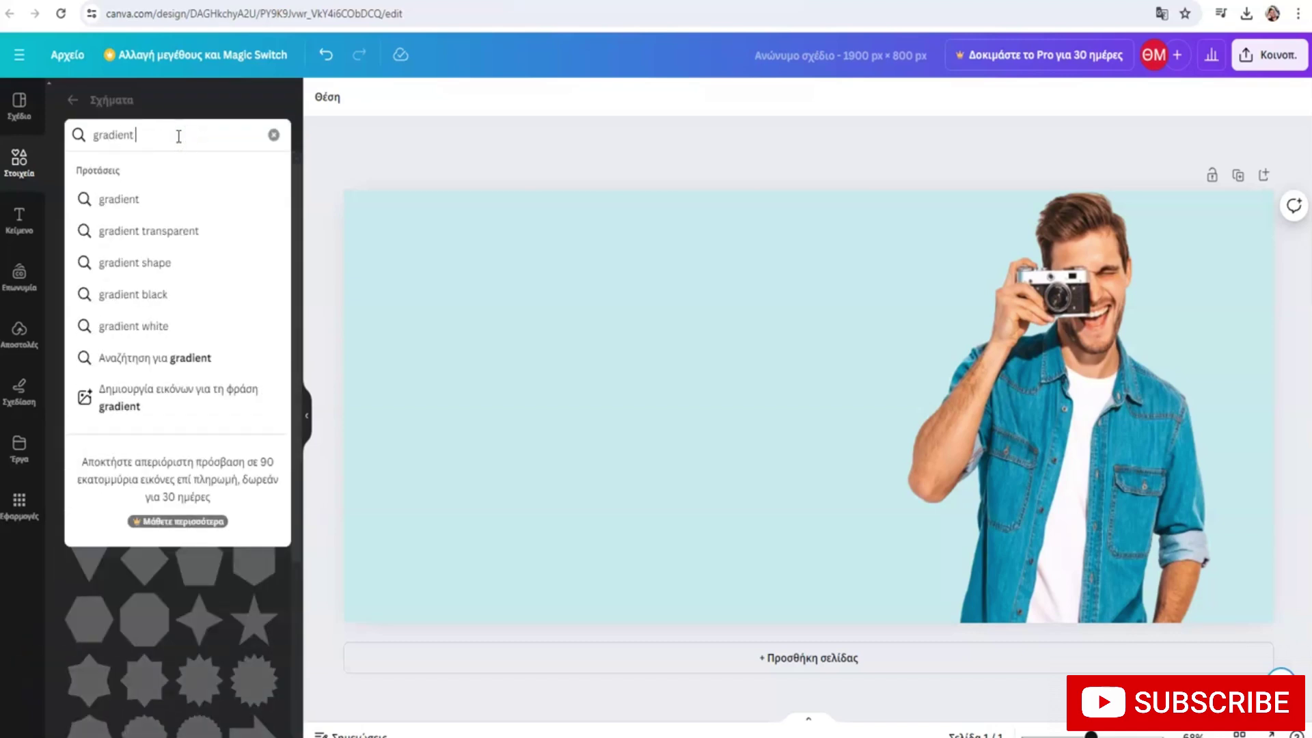
{"action": "type", "text": " shape"}
{"action": "key", "text": "Return"}
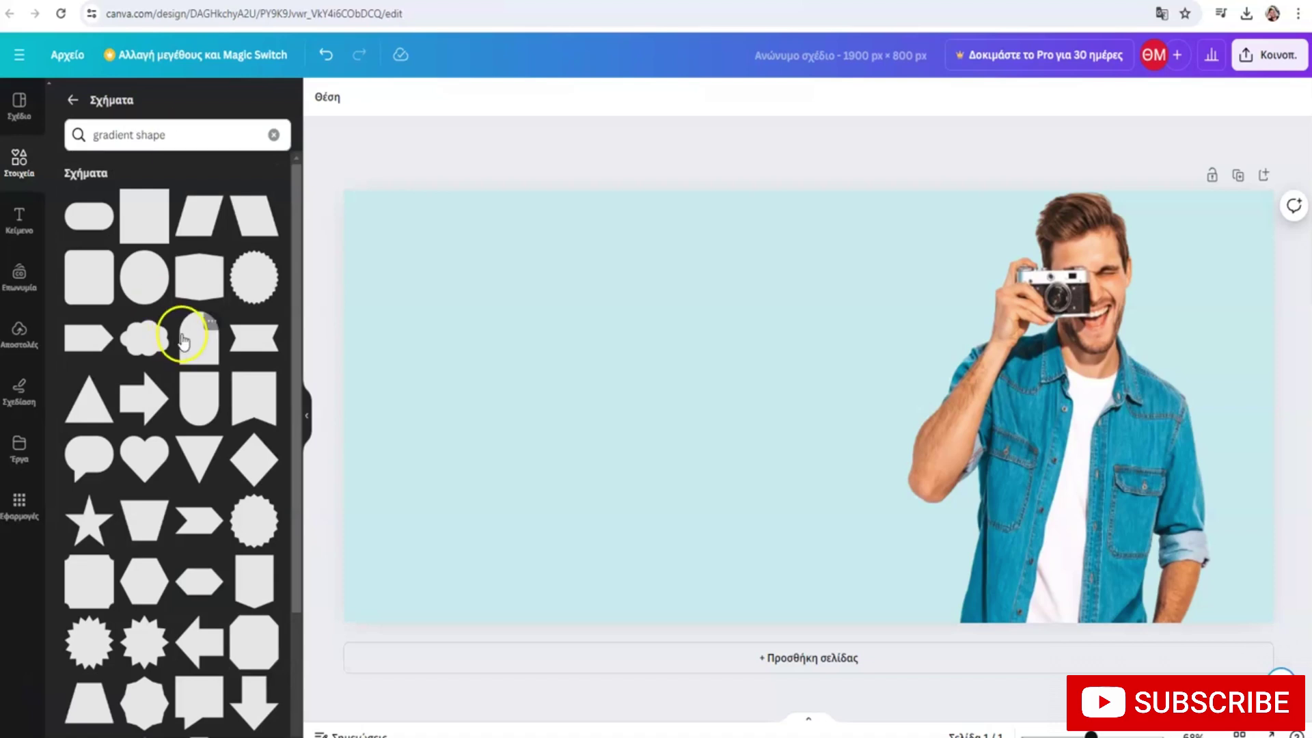
{"action": "scroll", "coordinate": [171, 369], "scroll_direction": "down", "scroll_amount": 3}
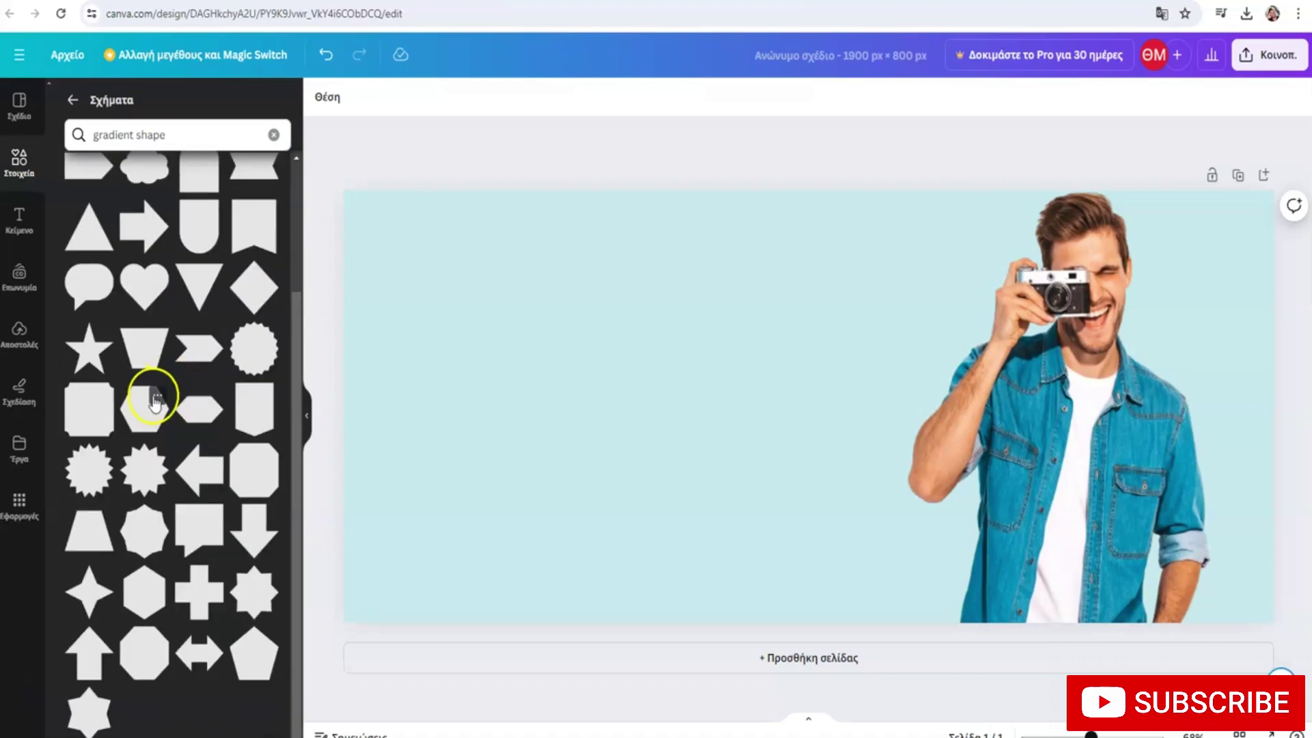
{"action": "scroll", "coordinate": [153, 401], "scroll_direction": "up", "scroll_amount": 3}
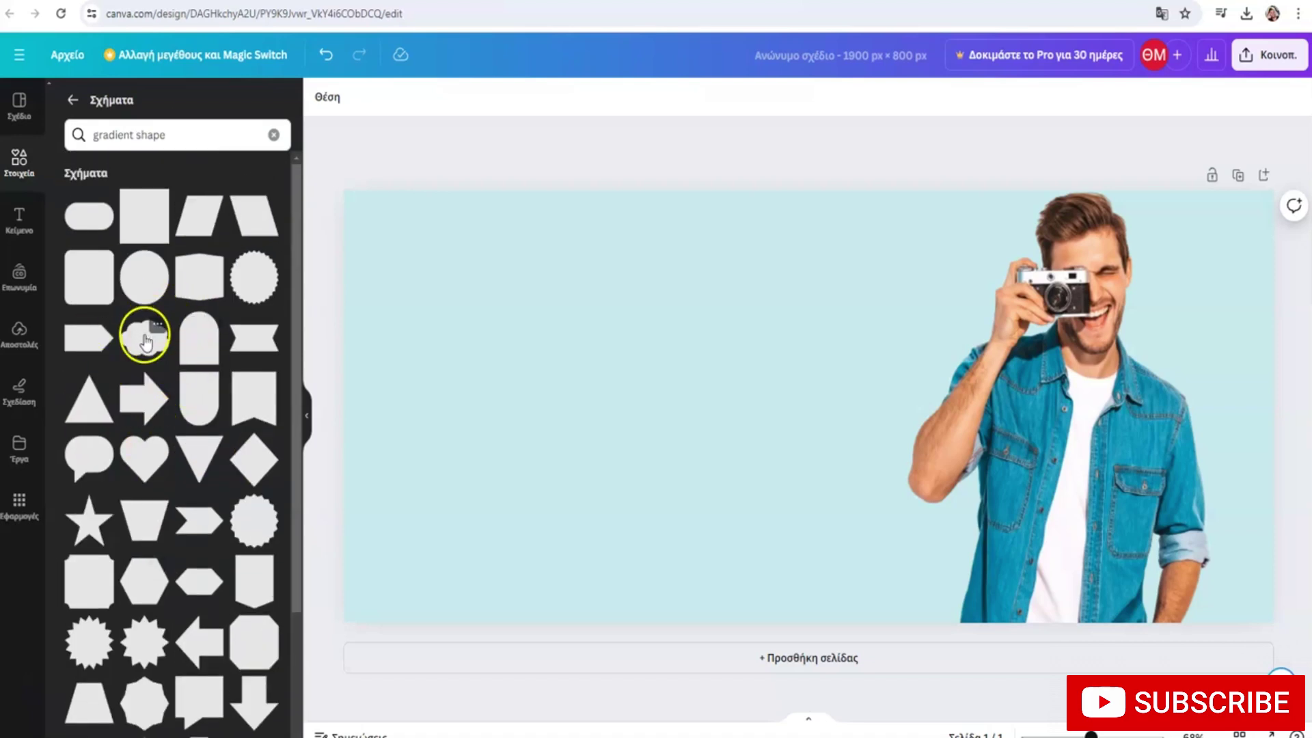
{"action": "scroll", "coordinate": [146, 344], "scroll_direction": "down", "scroll_amount": 3}
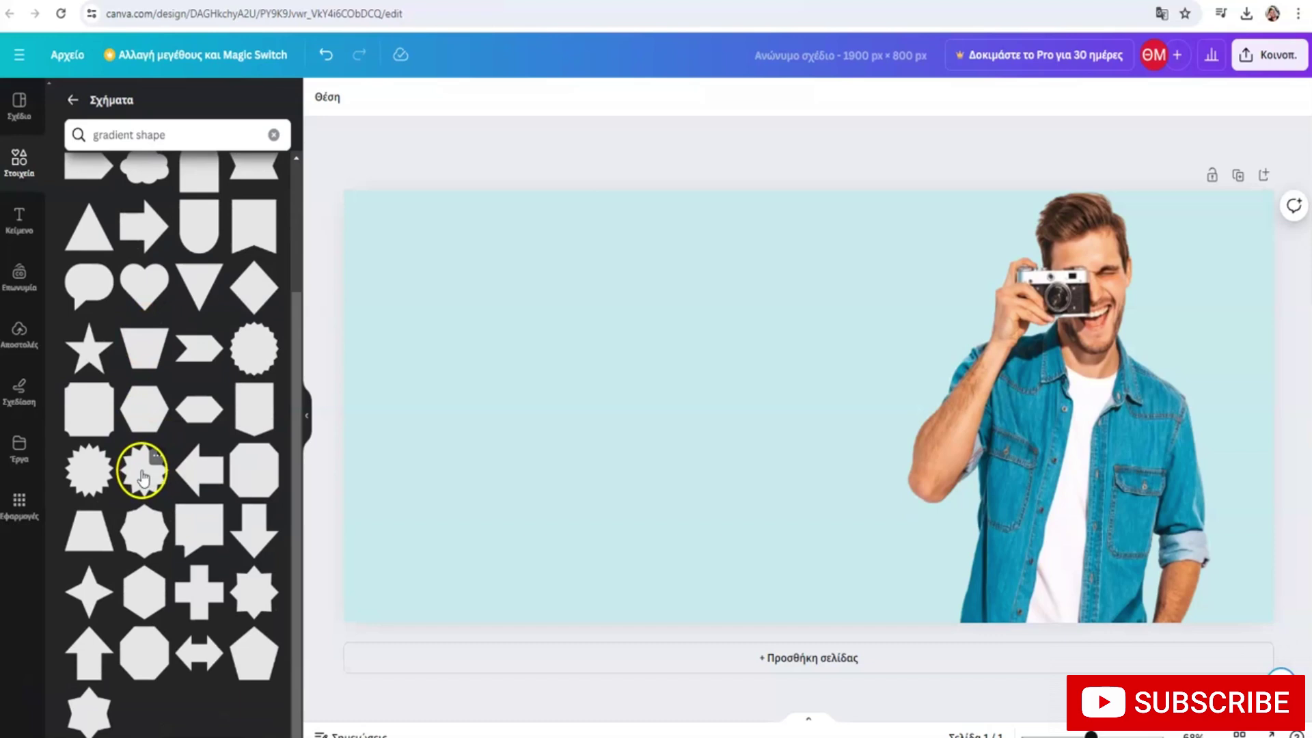
{"action": "scroll", "coordinate": [143, 464], "scroll_direction": "up", "scroll_amount": 3}
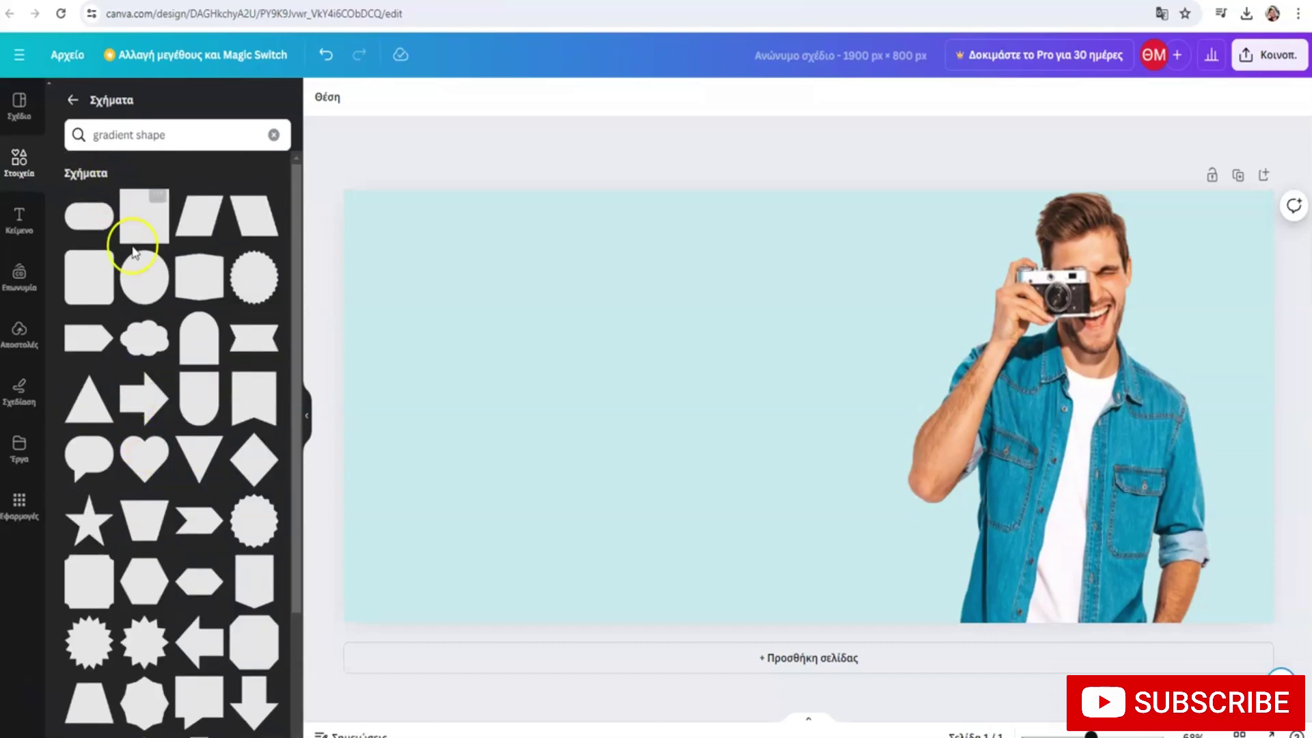
{"action": "left_click", "coordinate": [171, 138]}
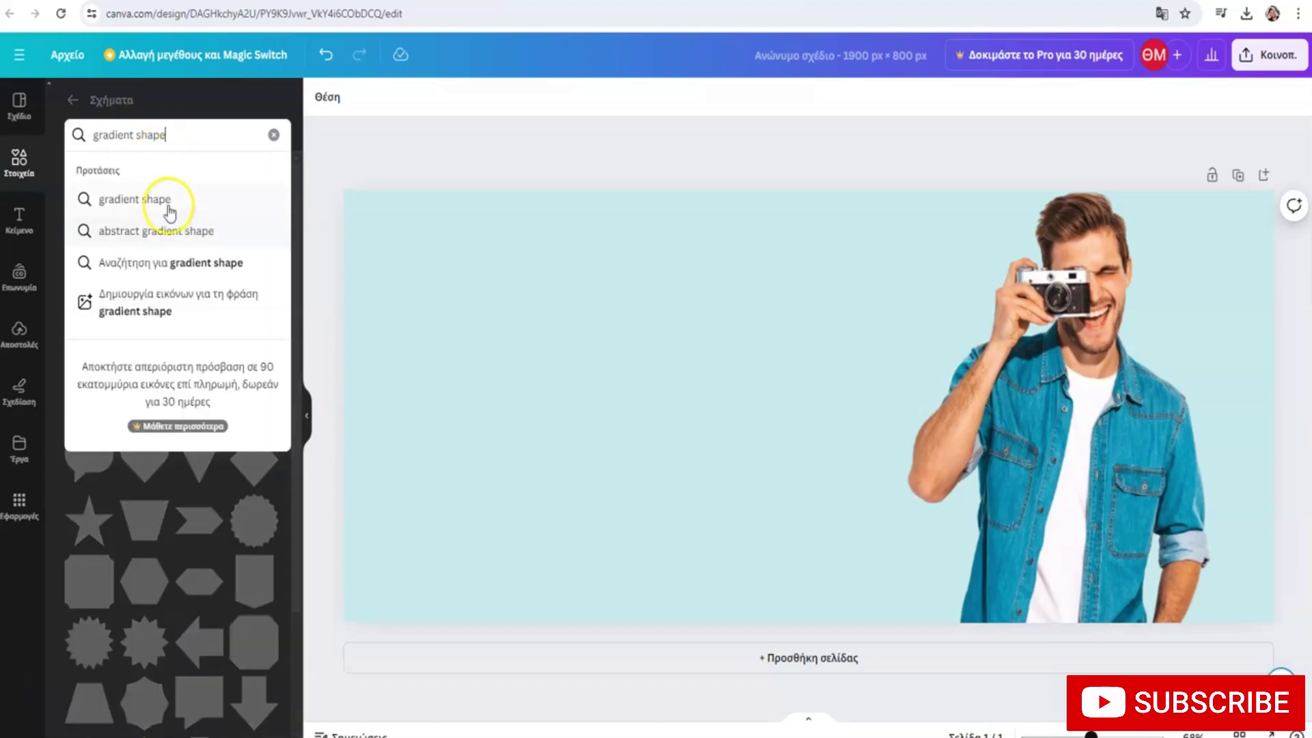
{"action": "left_click", "coordinate": [161, 232]}
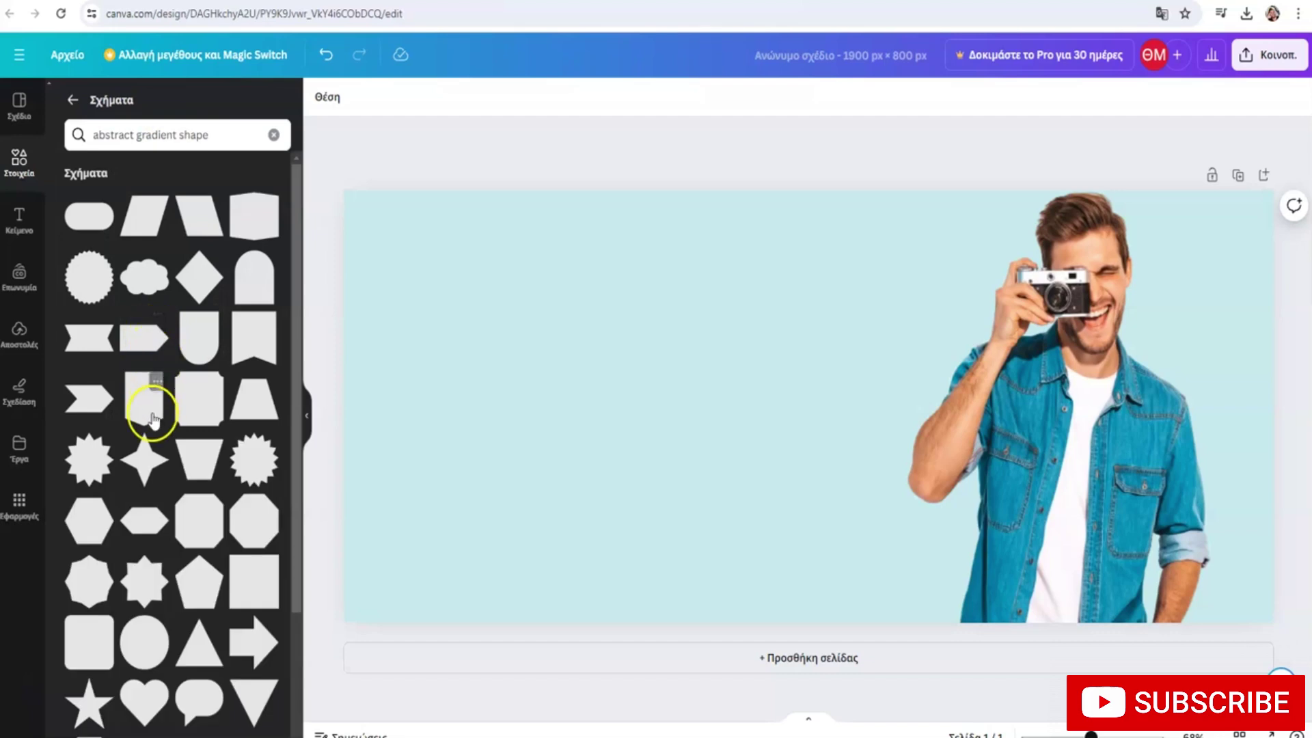
{"action": "scroll", "coordinate": [152, 418], "scroll_direction": "down", "scroll_amount": 3}
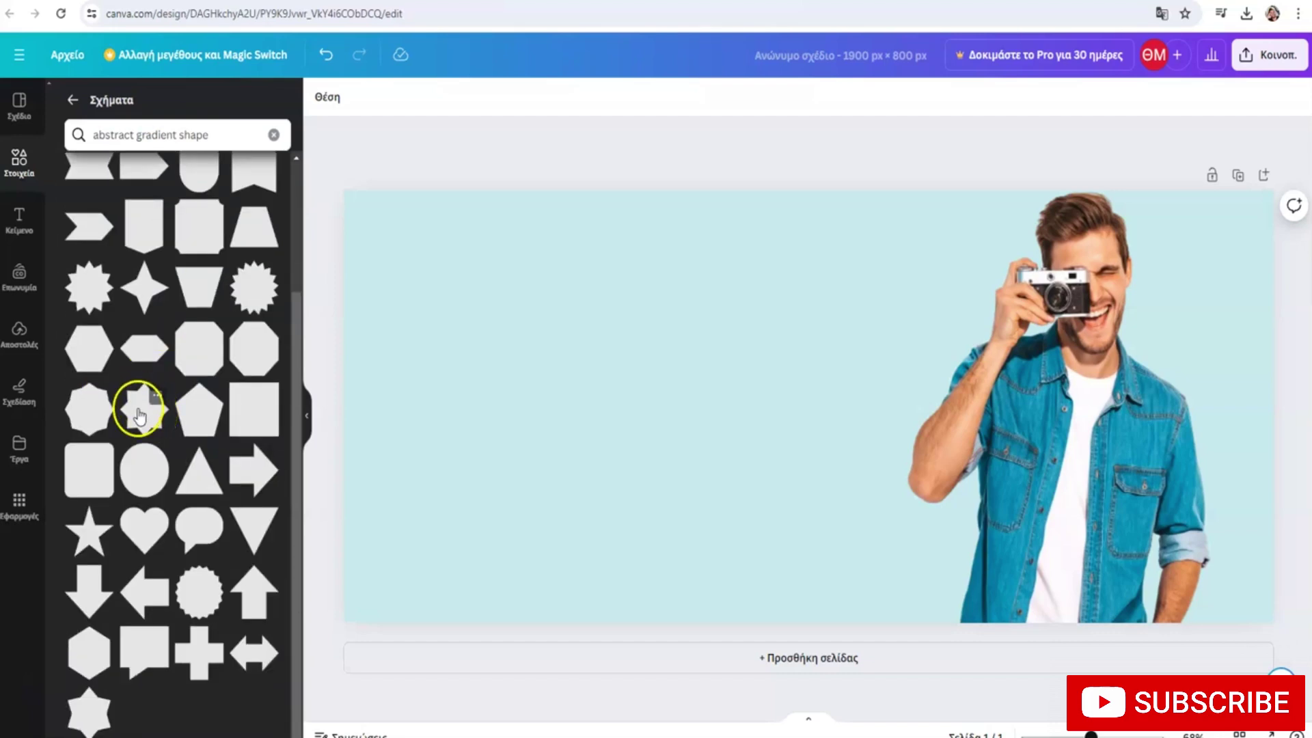
Place an eight-pointed star near the camera and send it one layer behind the man
{"action": "left_click_drag", "start_coordinate": [317, 371], "coordinate": [937, 285]}
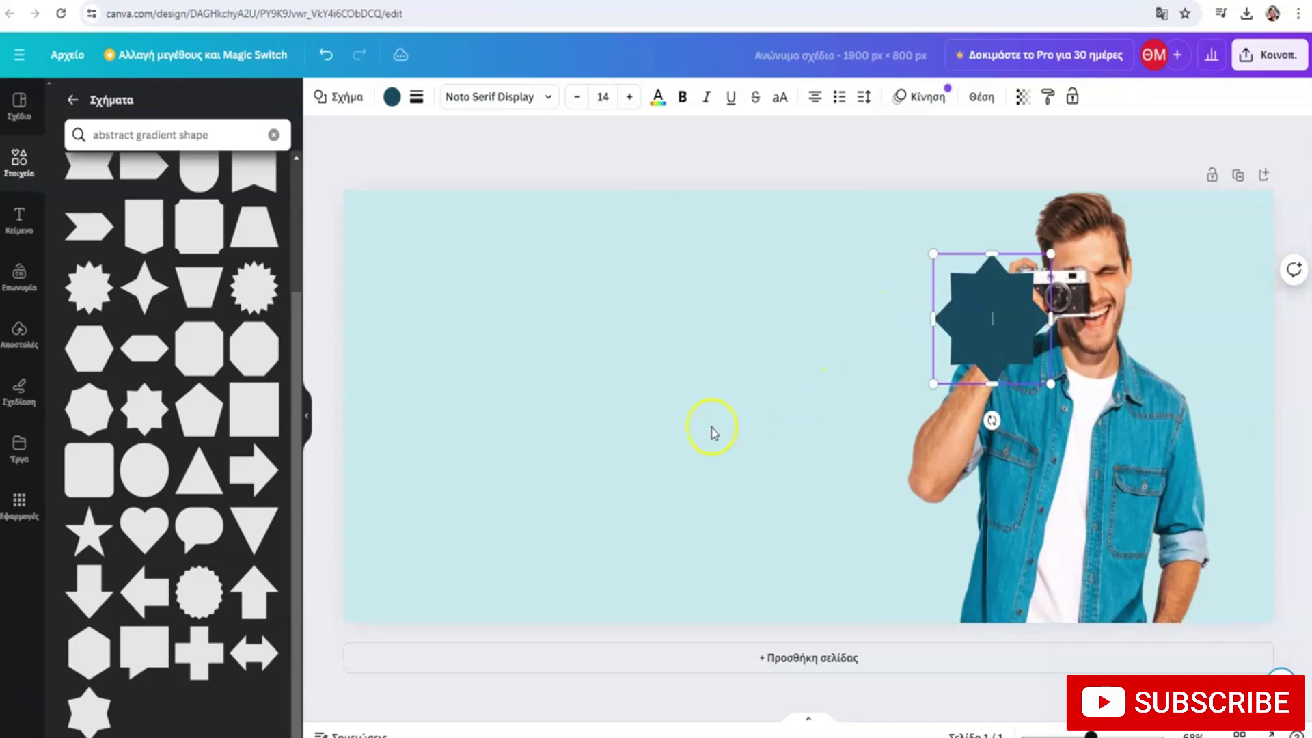
{"action": "right_click", "coordinate": [970, 317]}
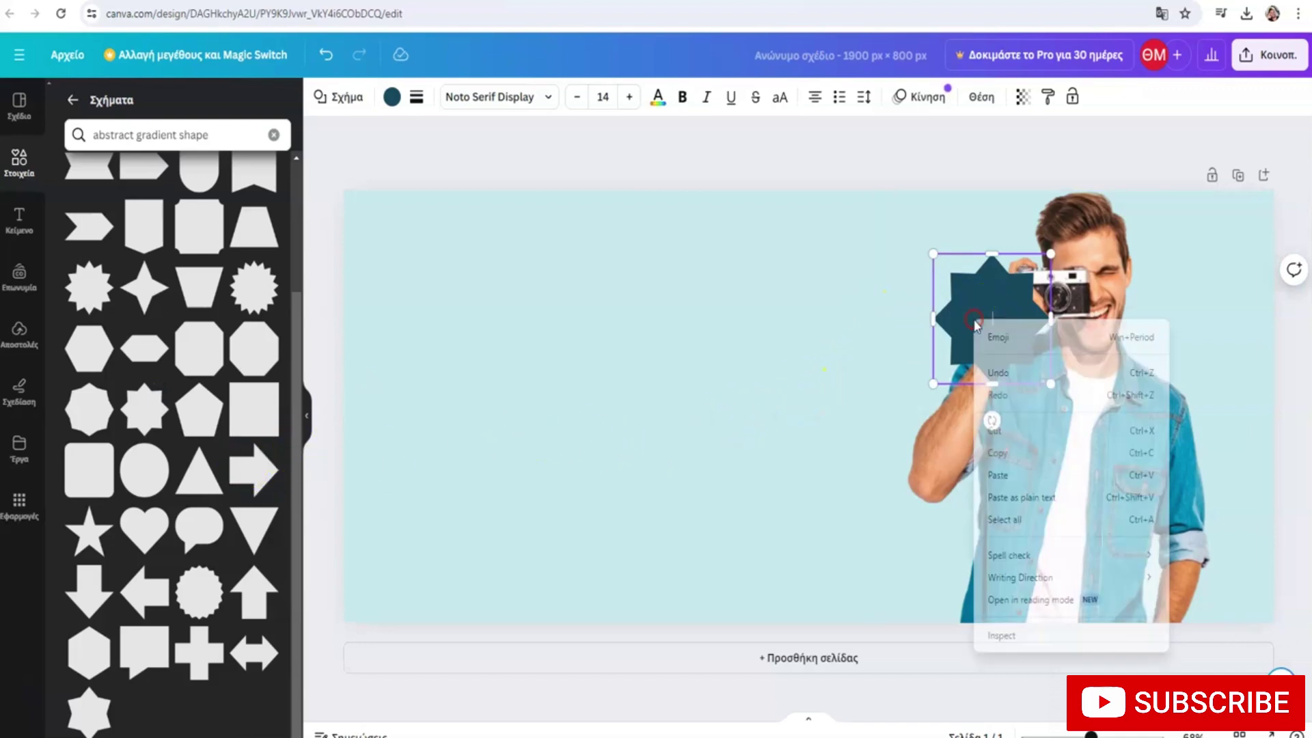
{"action": "left_click", "coordinate": [900, 360]}
{"action": "left_click", "coordinate": [971, 320]}
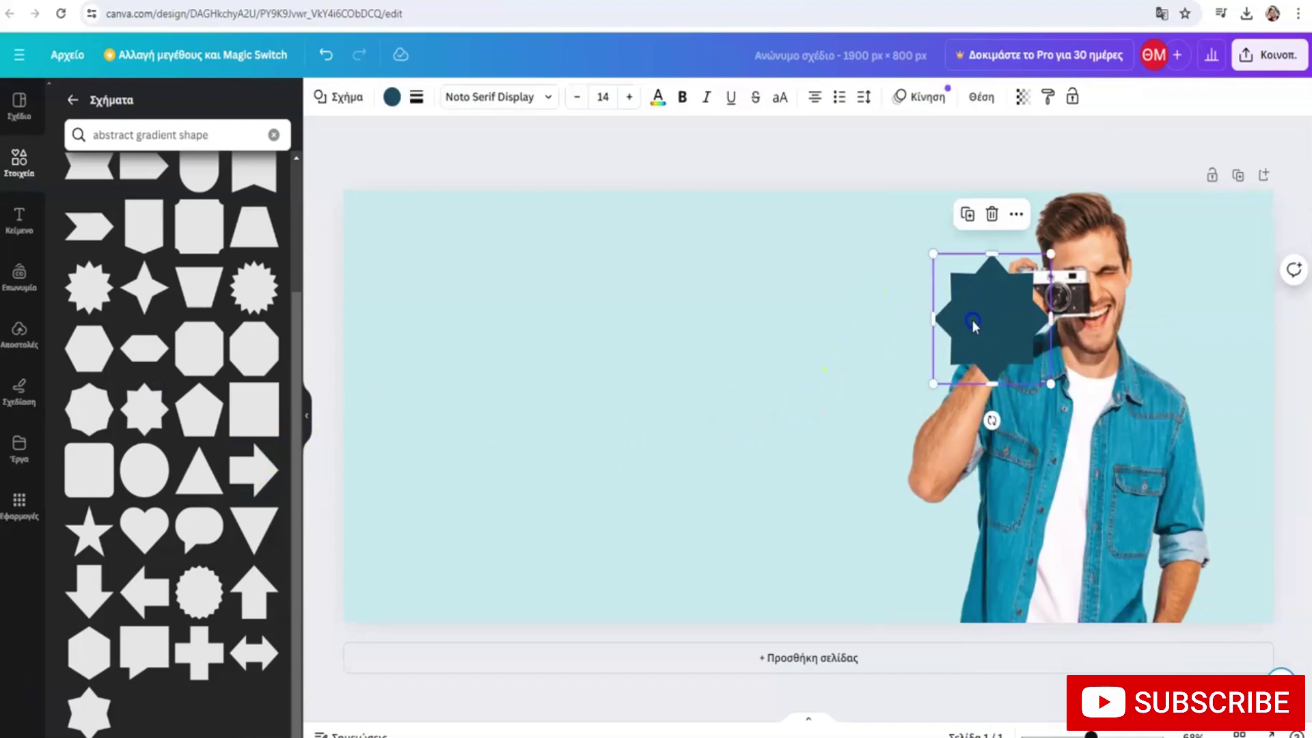
{"action": "left_click", "coordinate": [1015, 216]}
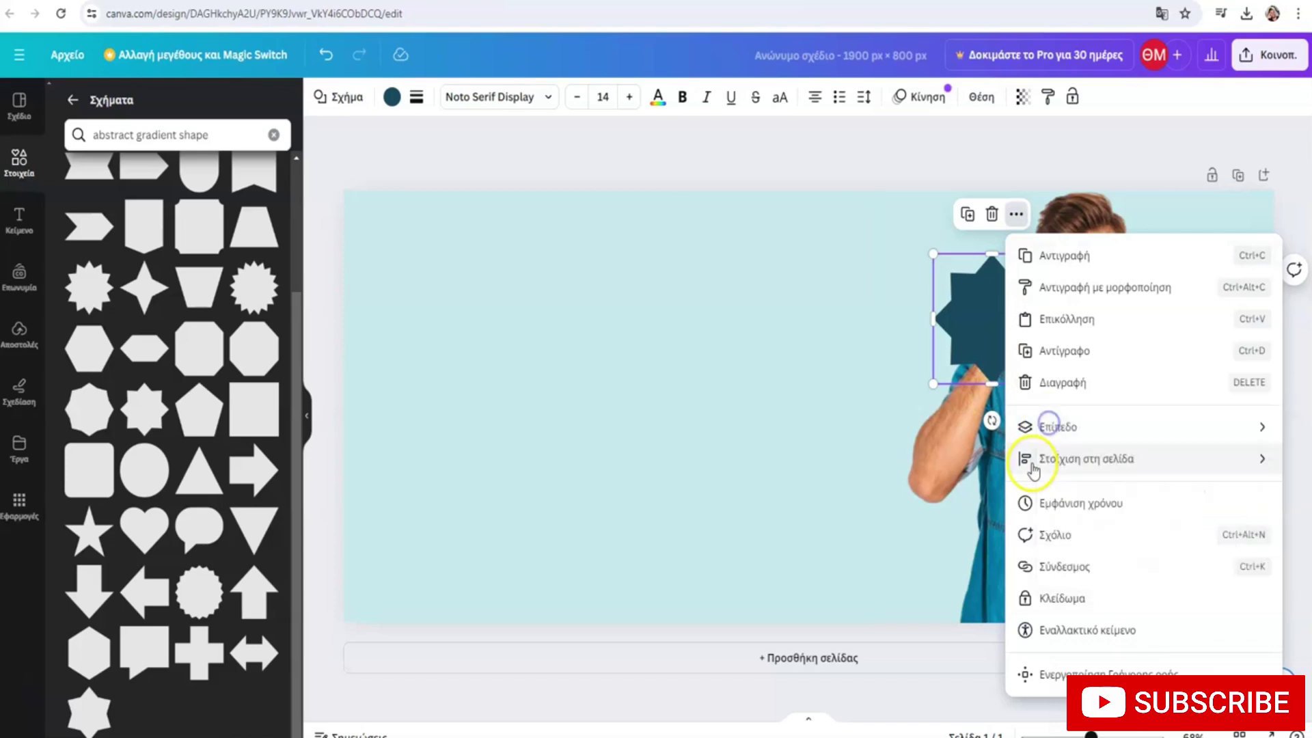
{"action": "left_click", "coordinate": [1044, 424]}
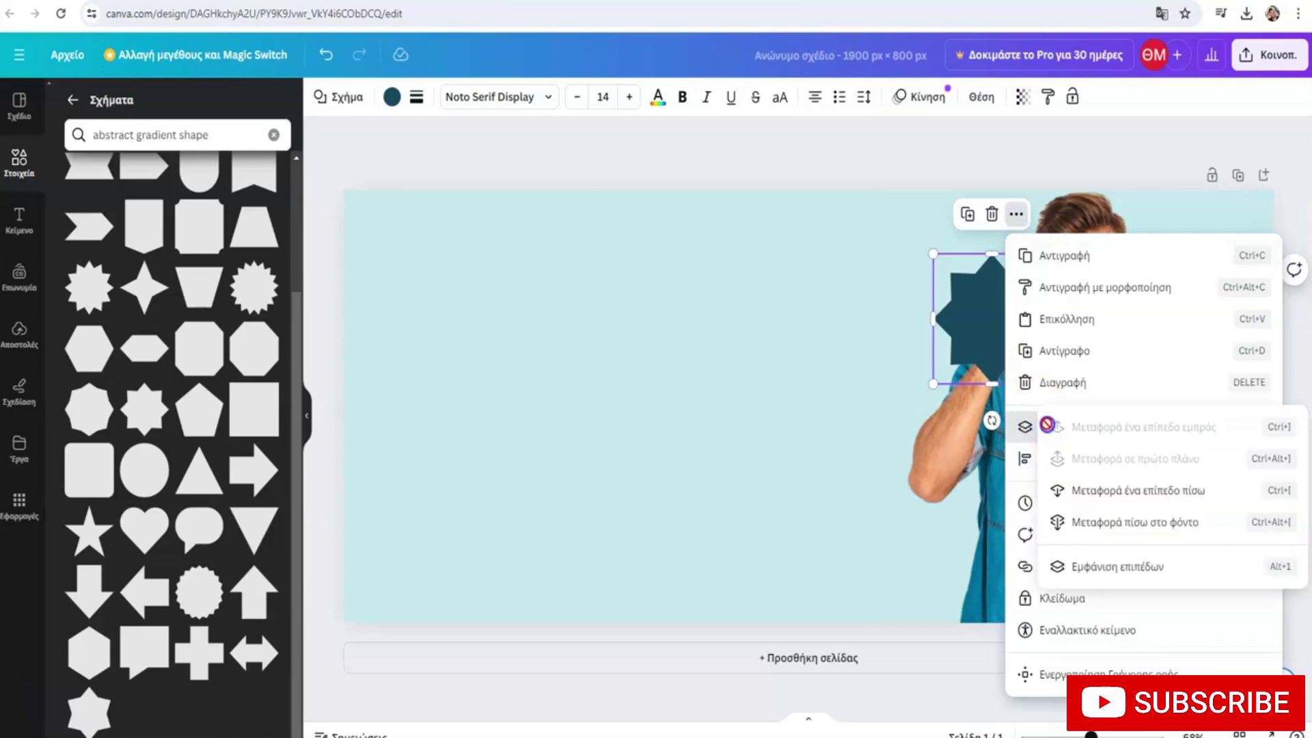
{"action": "left_click", "coordinate": [1067, 502]}
{"action": "left_click_drag", "start_coordinate": [978, 321], "coordinate": [999, 284]}
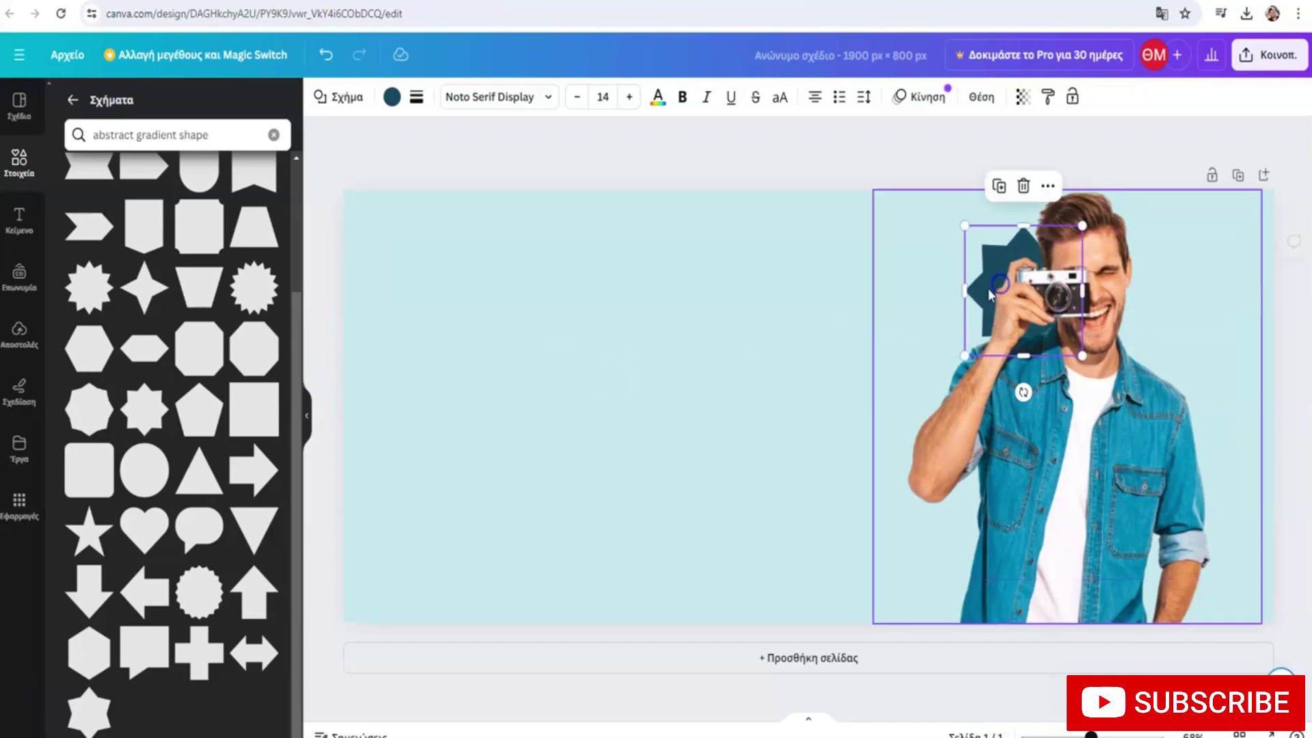
Recolour the star orange and nudge it beside his head
{"action": "left_click", "coordinate": [391, 98]}
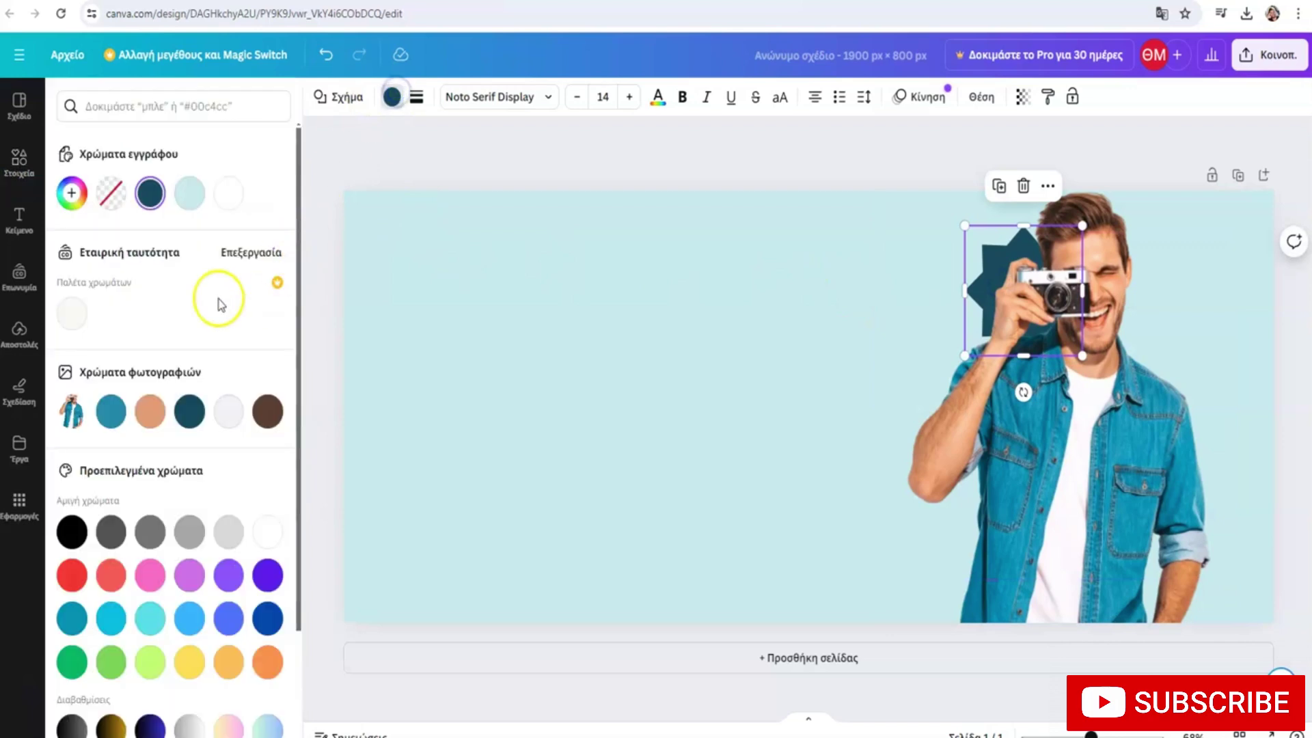
{"action": "left_click", "coordinate": [267, 662]}
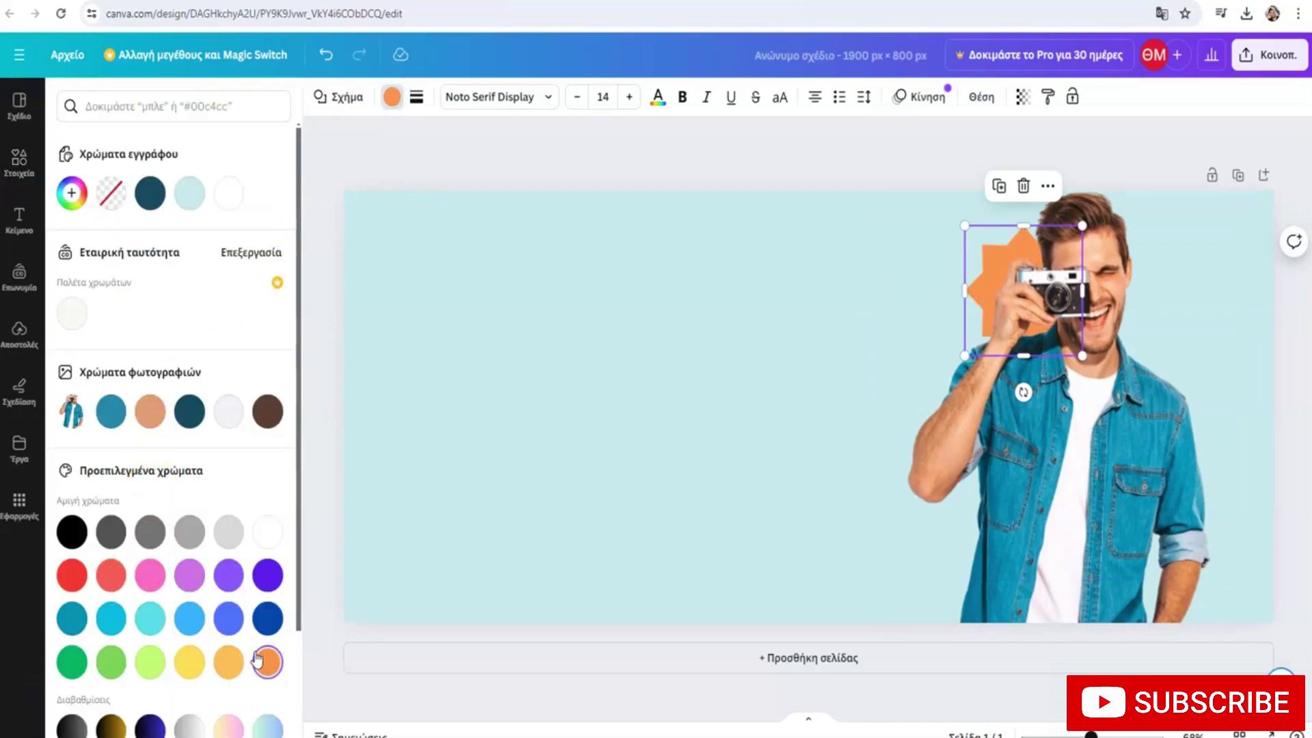
{"action": "mouse_move", "coordinate": [990, 290]}
{"action": "left_mouse_down"}
{"action": "mouse_move", "coordinate": [1000, 290]}
{"action": "mouse_move", "coordinate": [990, 295]}
{"action": "left_mouse_up"}
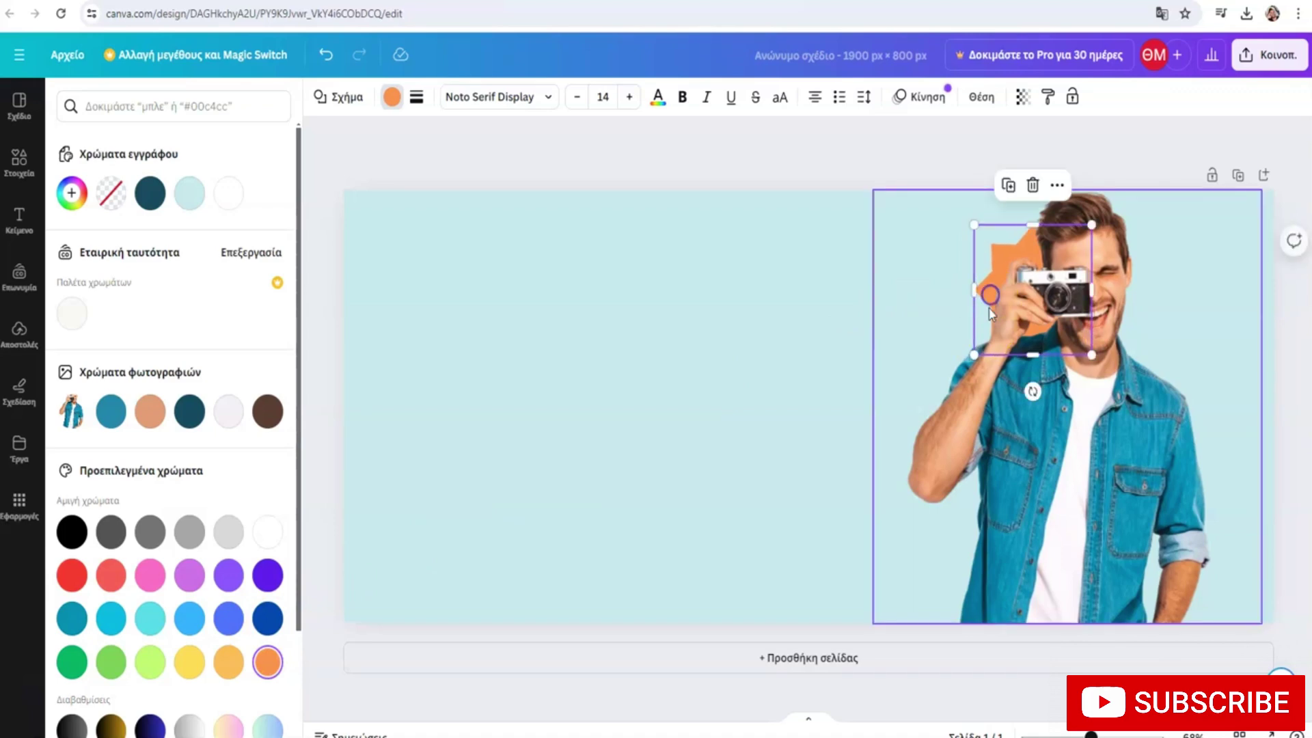
{"action": "left_click", "coordinate": [642, 364]}
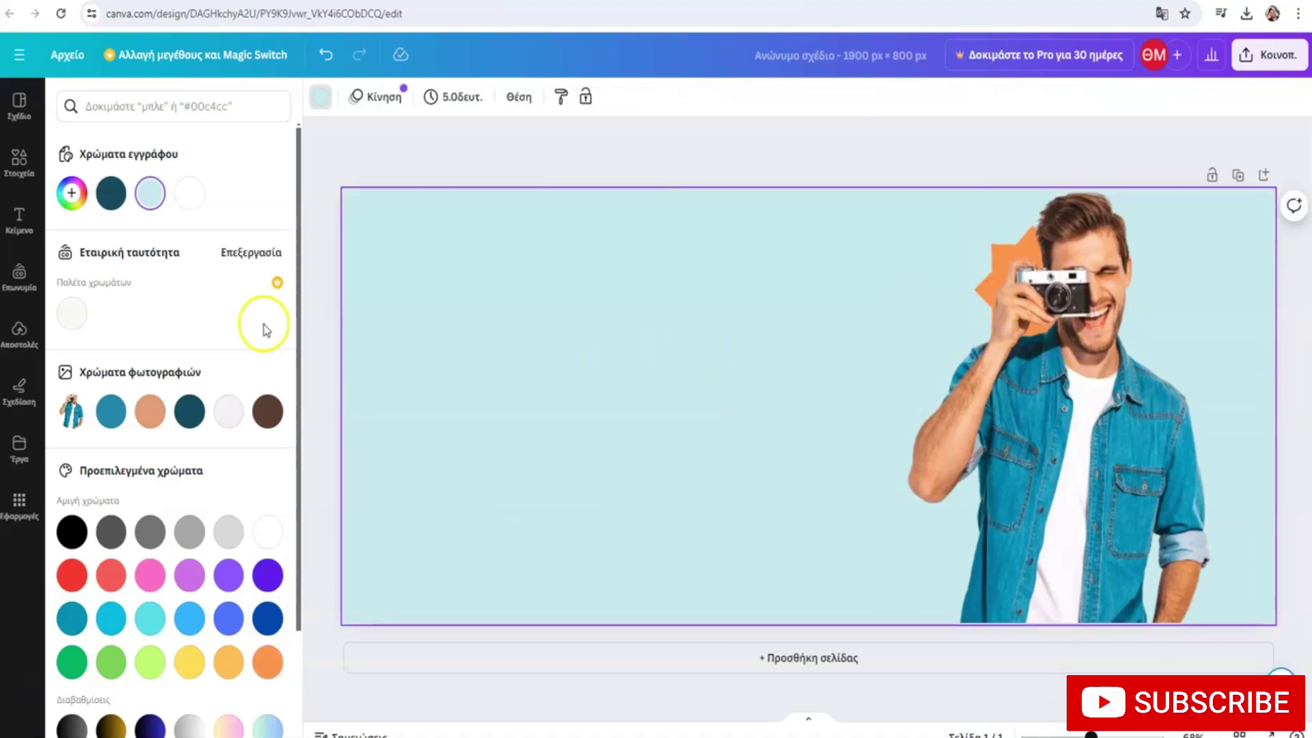
Search elements for 'gradient', try a gradient frame on the page, and delete it
{"action": "left_click", "coordinate": [20, 167]}
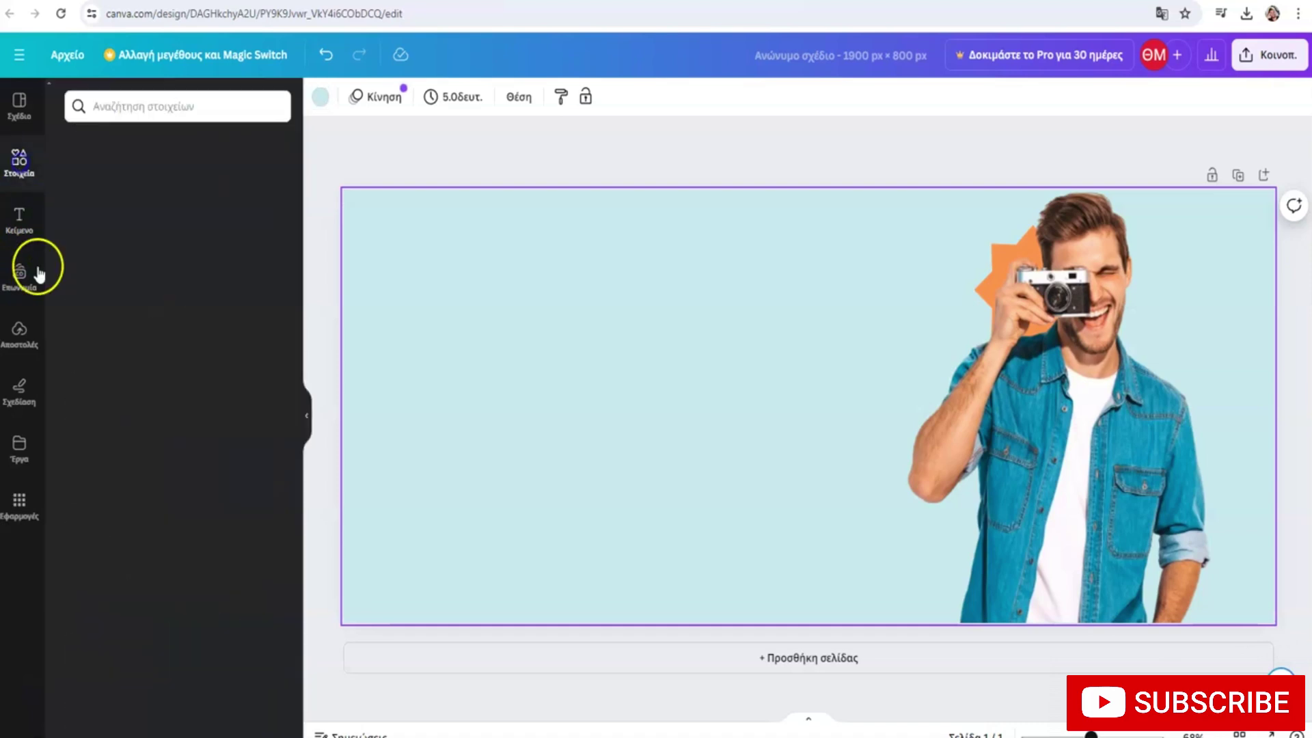
{"action": "left_click", "coordinate": [136, 109]}
{"action": "type", "text": "gr"}
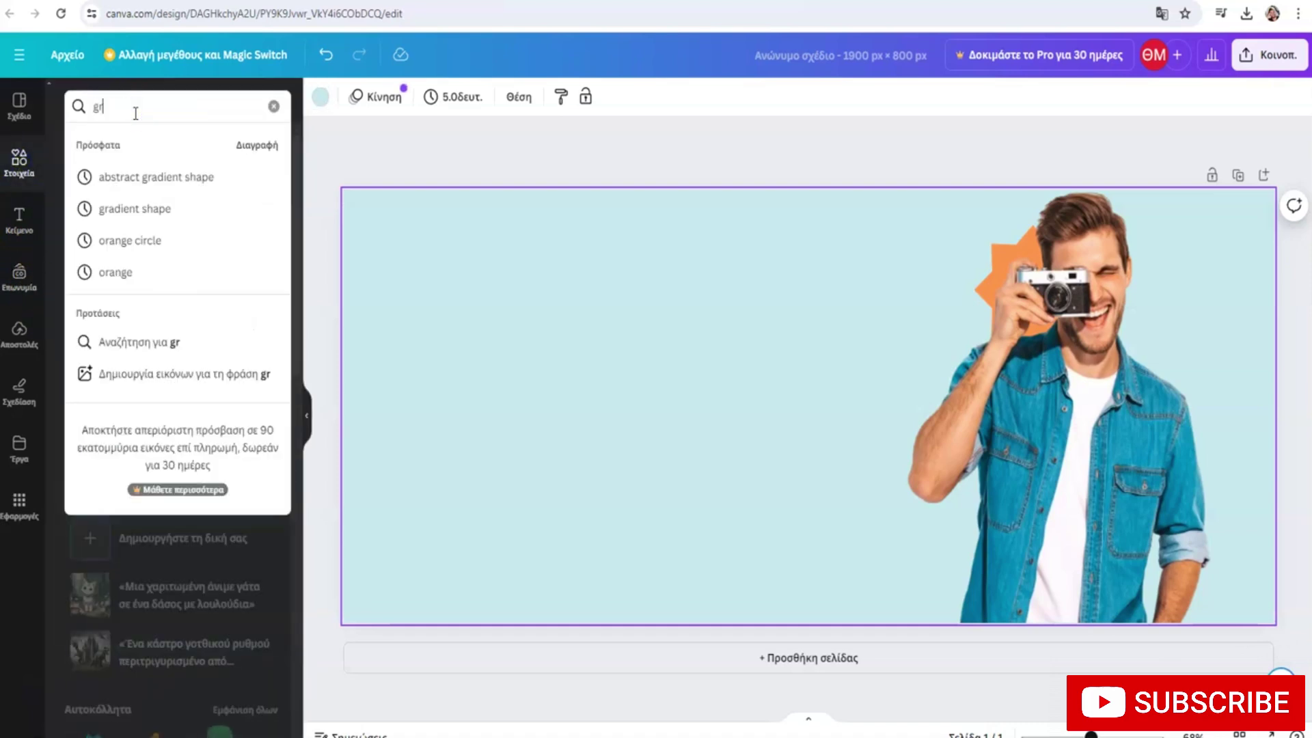
{"action": "type", "text": "adient"}
{"action": "key", "text": "Return"}
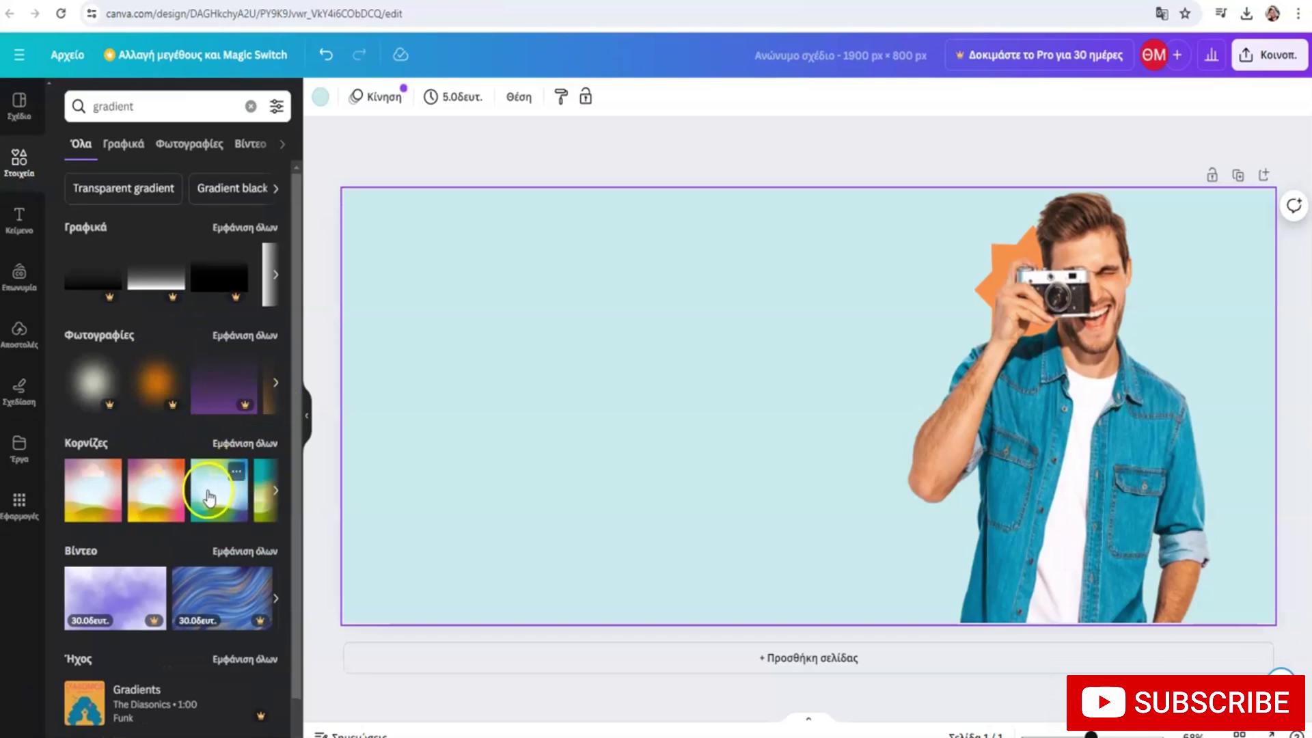
{"action": "left_click_drag", "start_coordinate": [208, 497], "coordinate": [603, 333]}
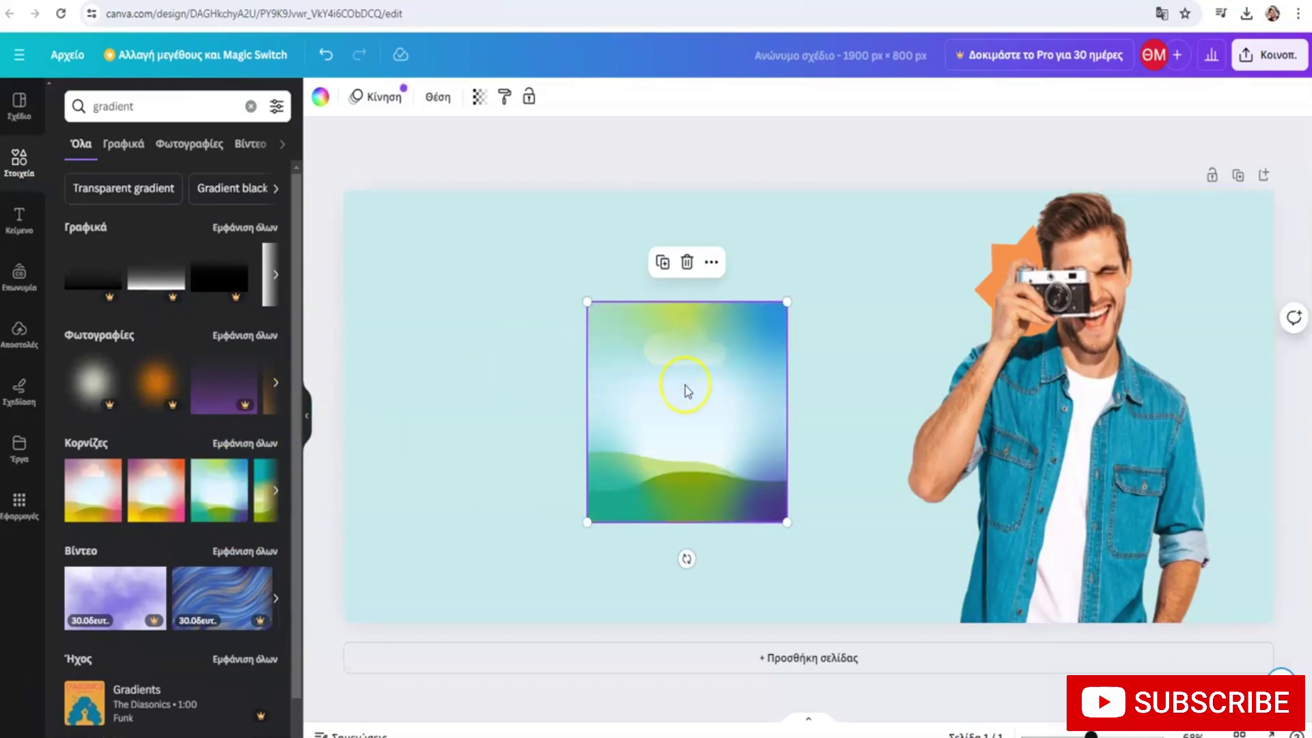
{"action": "key", "text": "Delete"}
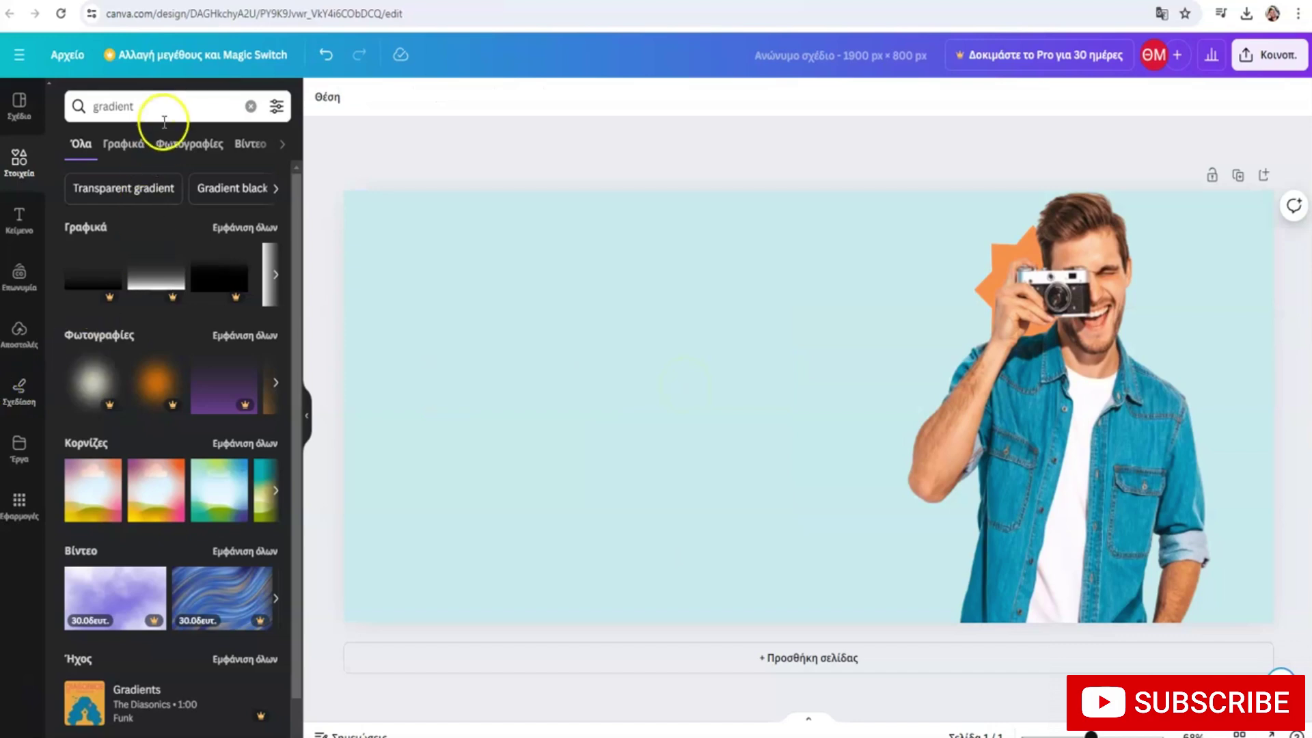
Refine the search to 'gradient shape' and filter the results to Graphics
{"action": "left_click", "coordinate": [151, 108]}
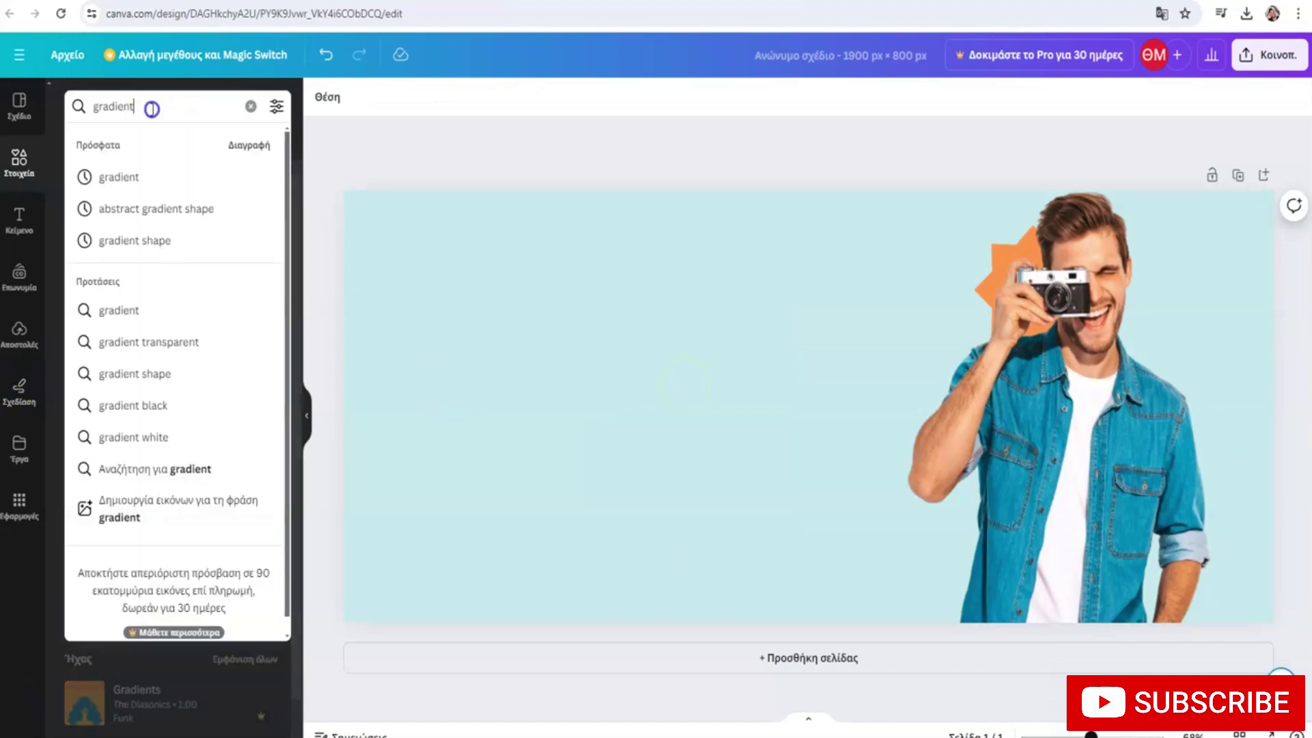
{"action": "type", "text": "shape"}
{"action": "key", "text": "Return"}
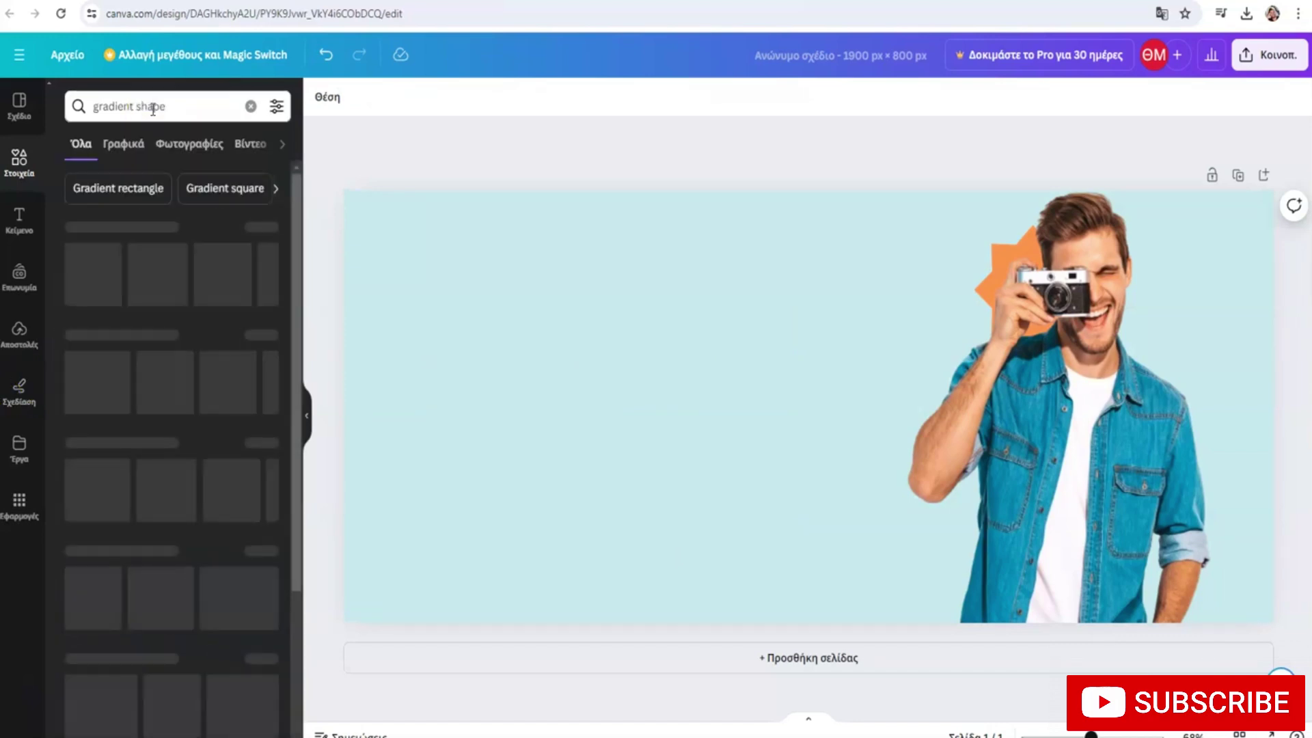
{"action": "scroll", "coordinate": [170, 290], "scroll_direction": "down", "scroll_amount": 1}
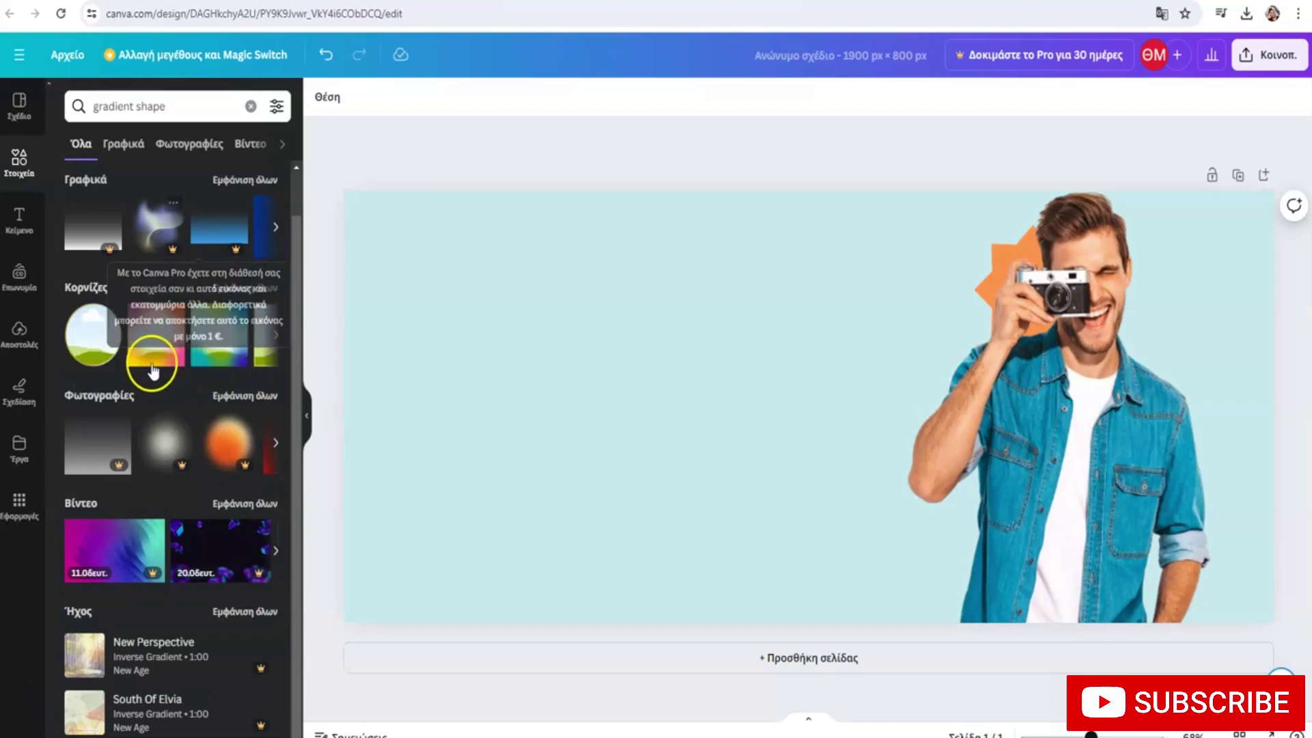
{"action": "left_click", "coordinate": [275, 333]}
{"action": "left_click", "coordinate": [276, 333]}
{"action": "left_click", "coordinate": [275, 227]}
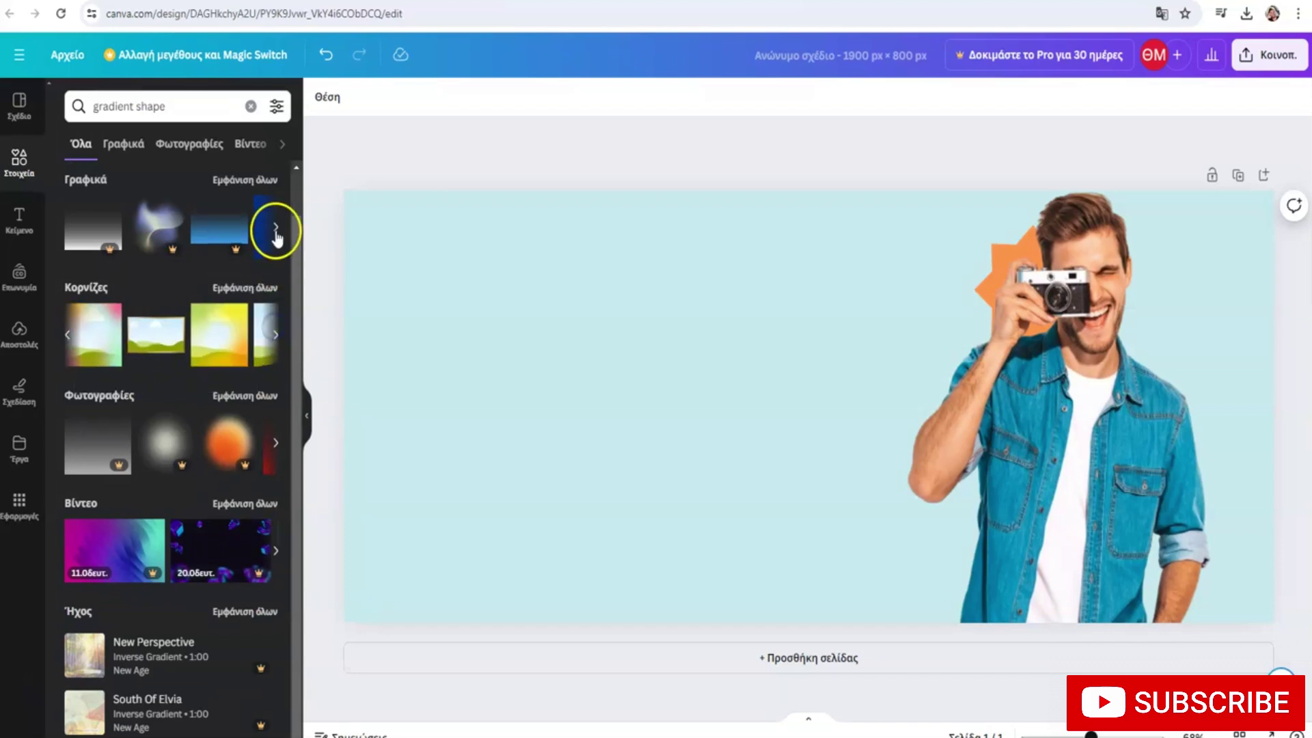
{"action": "left_click", "coordinate": [169, 106]}
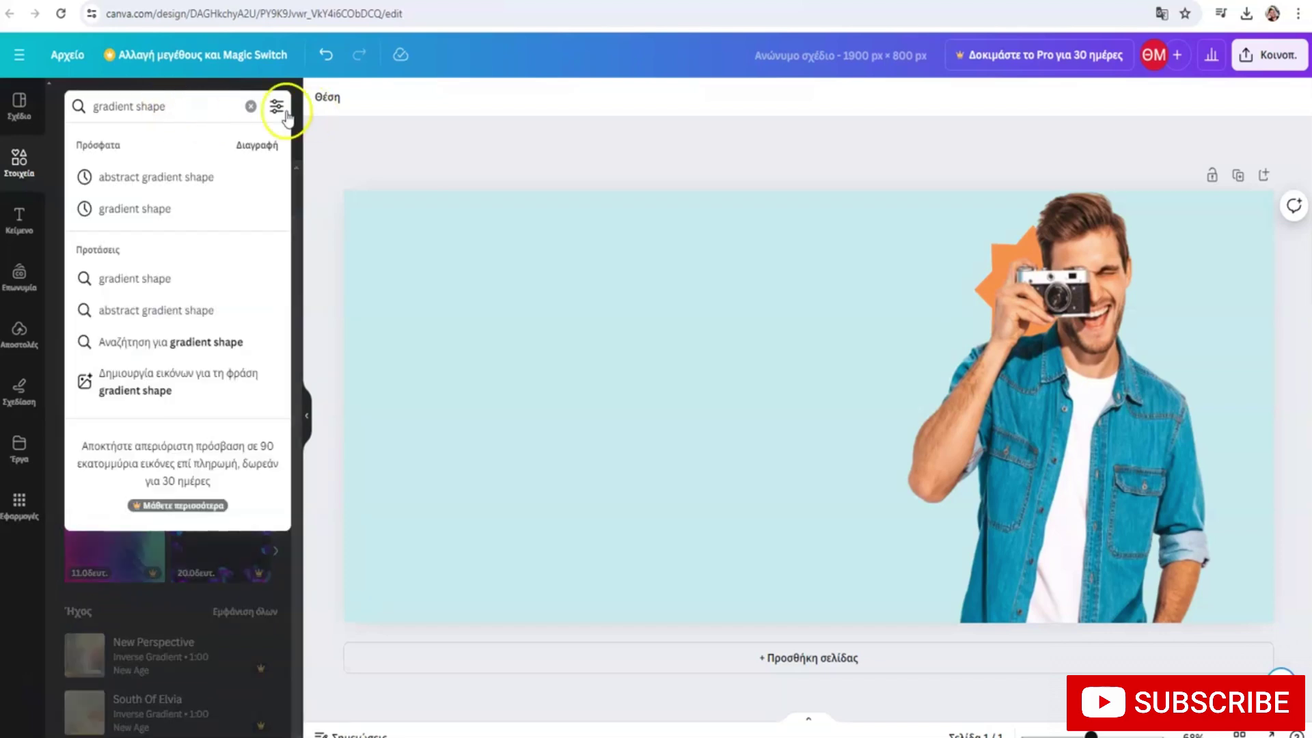
{"action": "key", "text": "Return"}
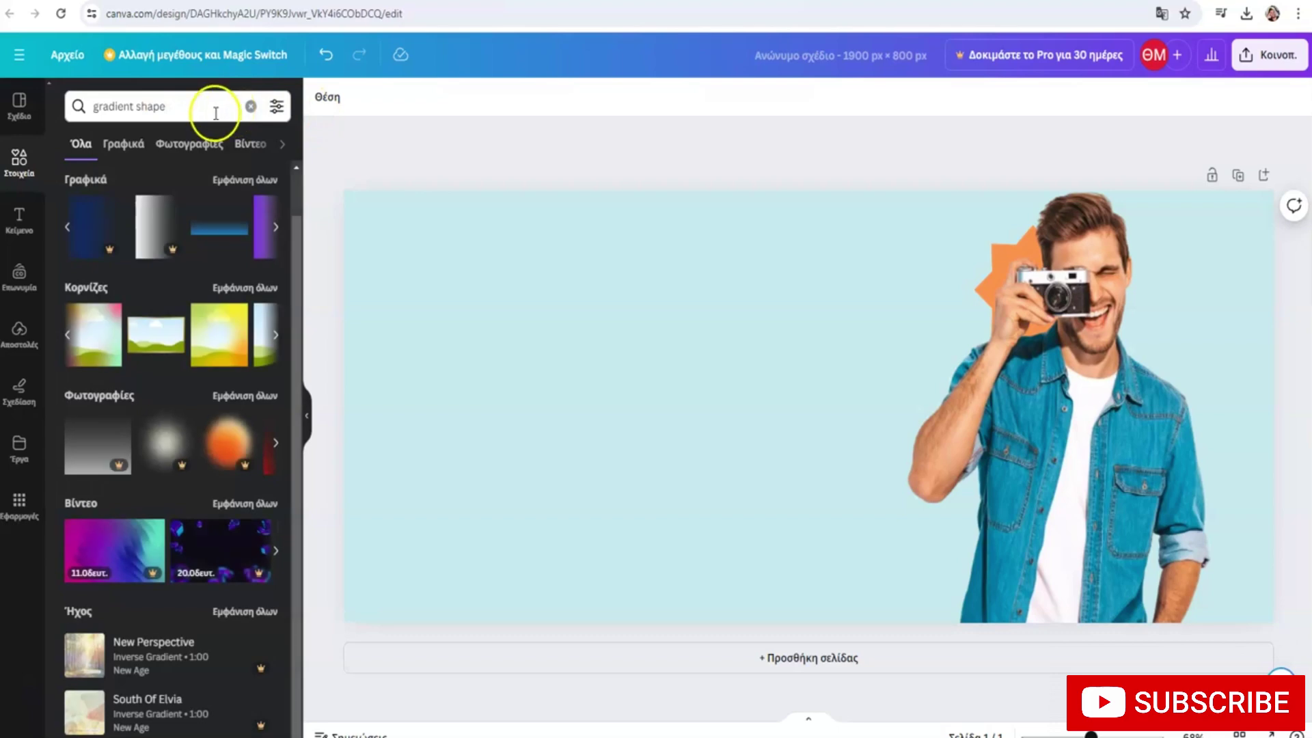
{"action": "left_click", "coordinate": [123, 145]}
{"action": "scroll", "coordinate": [162, 301], "scroll_direction": "down", "scroll_amount": 4}
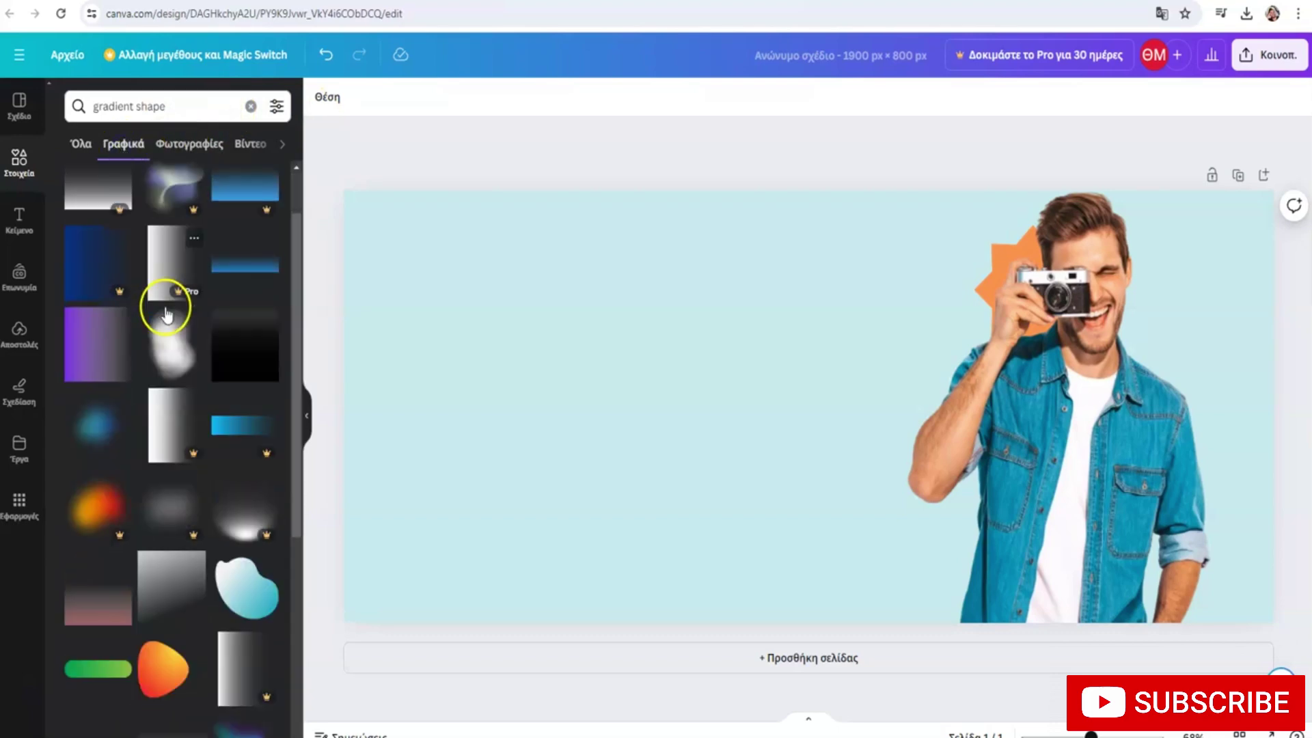
Add a white blob sent one layer behind the man, plus an orange gradient blob by his shoulder
{"action": "left_click_drag", "start_coordinate": [167, 283], "coordinate": [834, 304]}
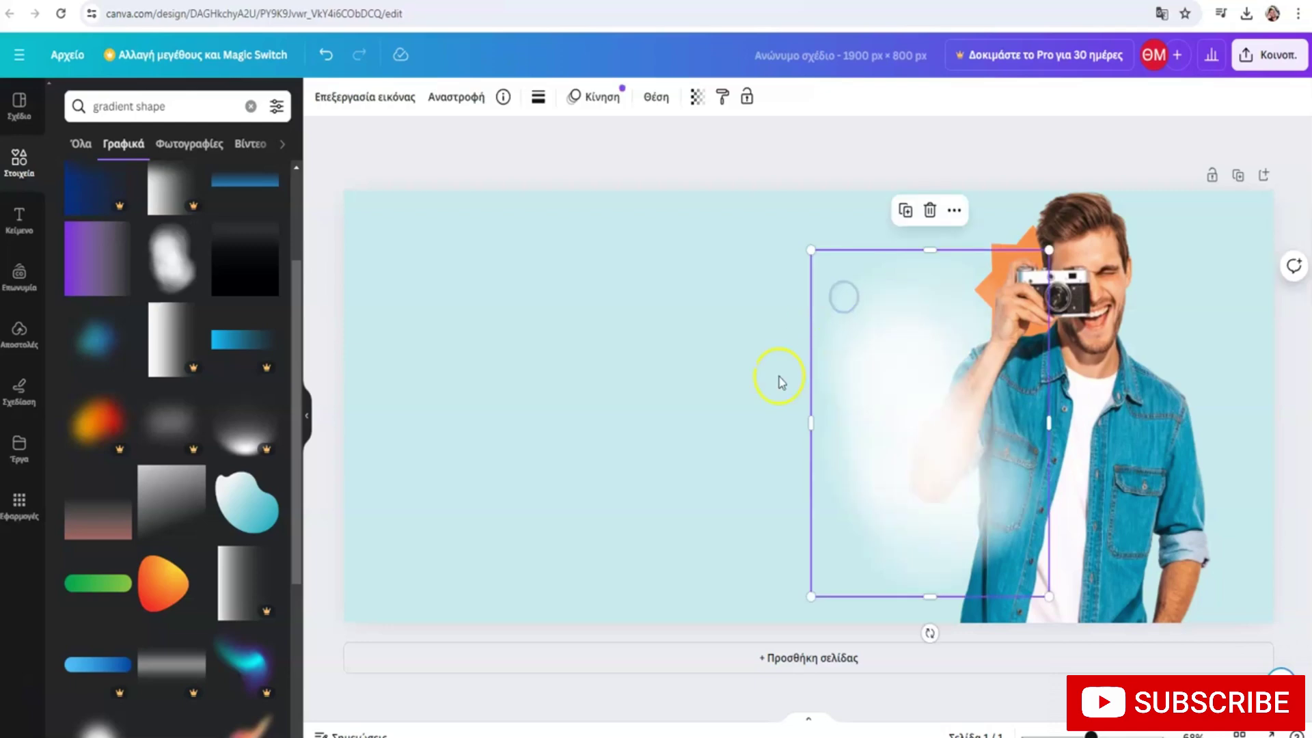
{"action": "right_click", "coordinate": [903, 375]}
{"action": "mouse_move", "coordinate": [983, 448]}
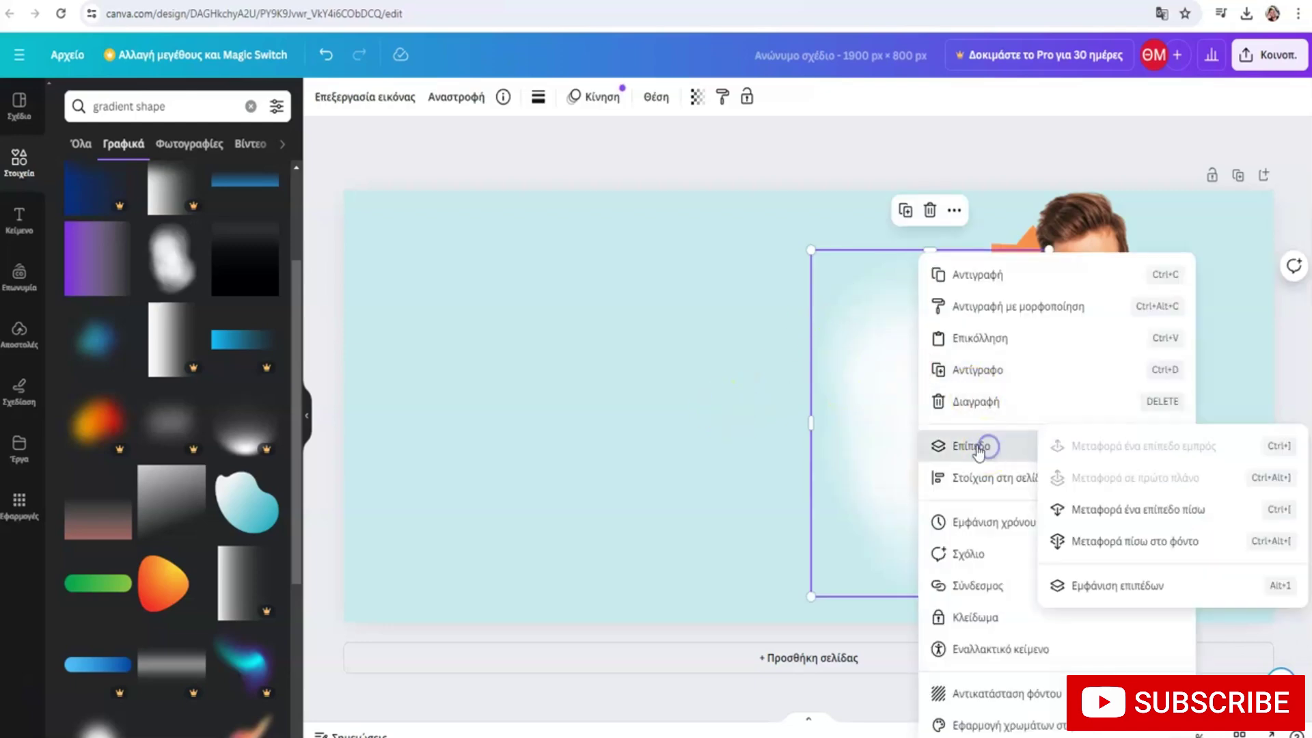
{"action": "left_click", "coordinate": [1107, 509]}
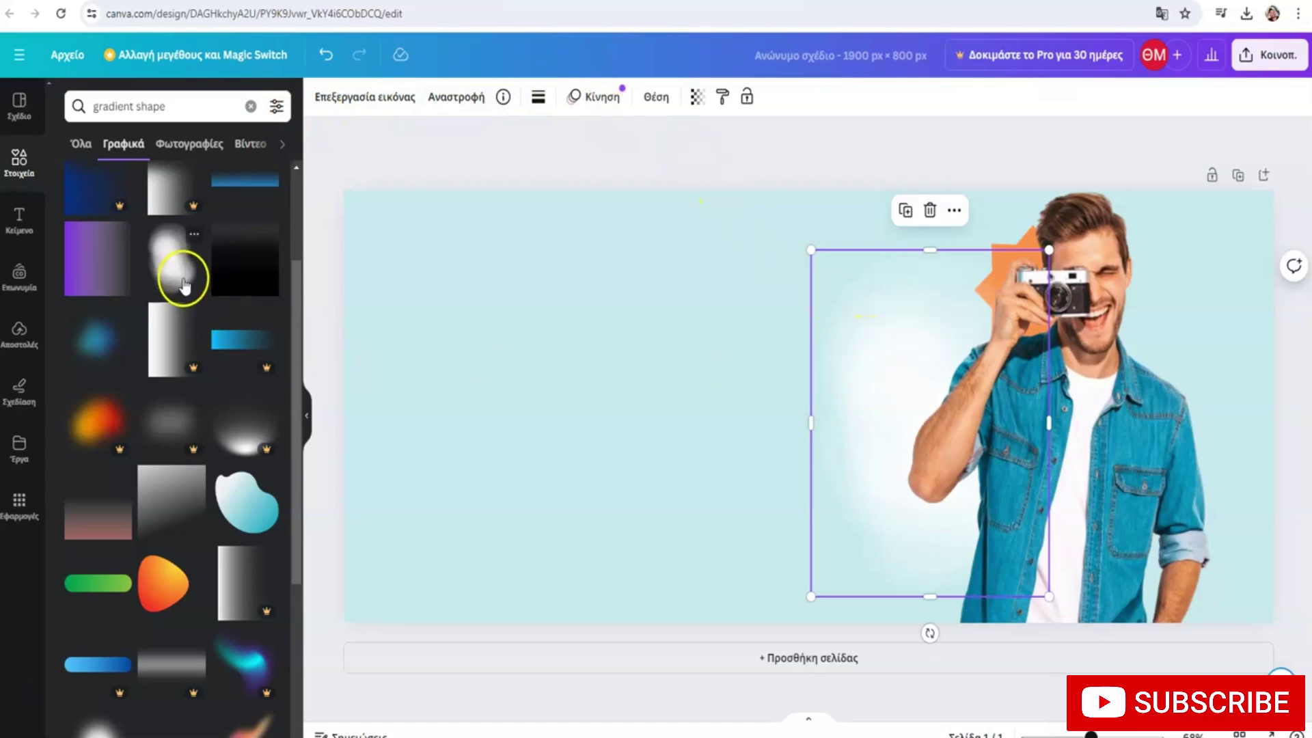
{"action": "scroll", "coordinate": [273, 417], "scroll_direction": "down", "scroll_amount": 4}
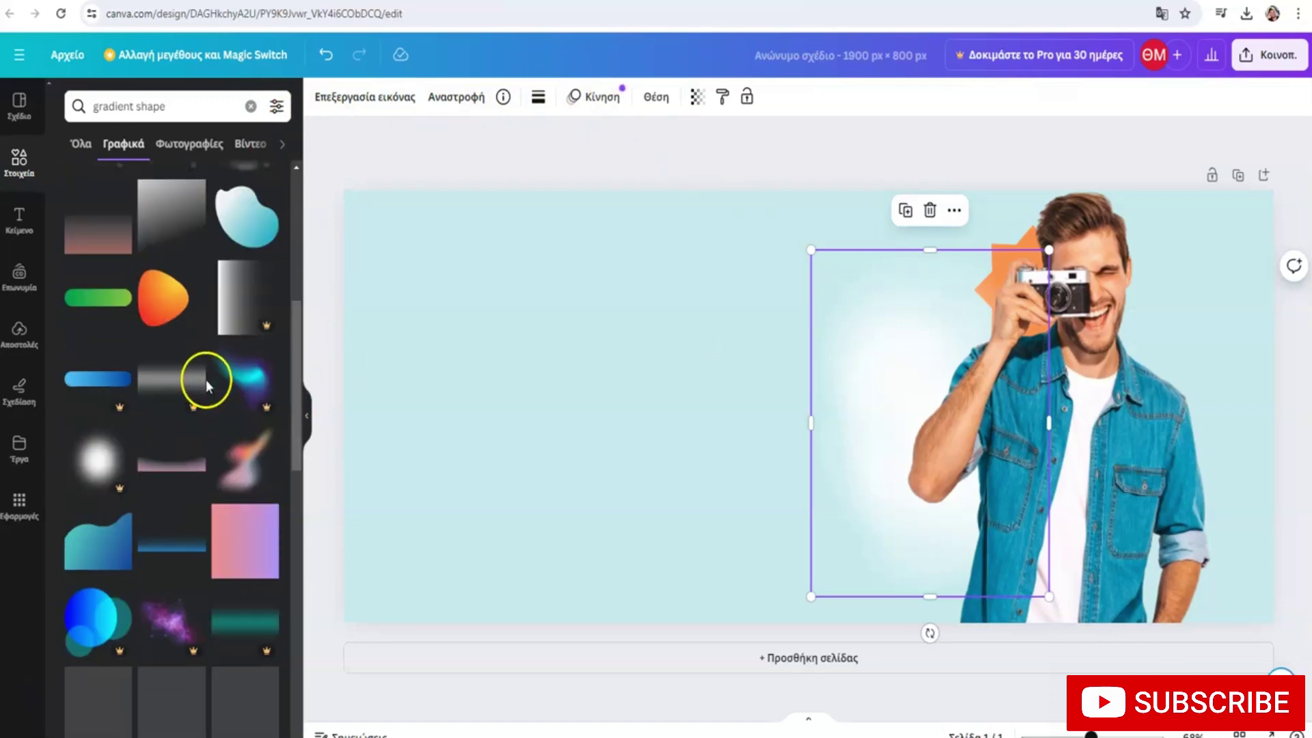
{"action": "left_click_drag", "start_coordinate": [166, 295], "coordinate": [1138, 341]}
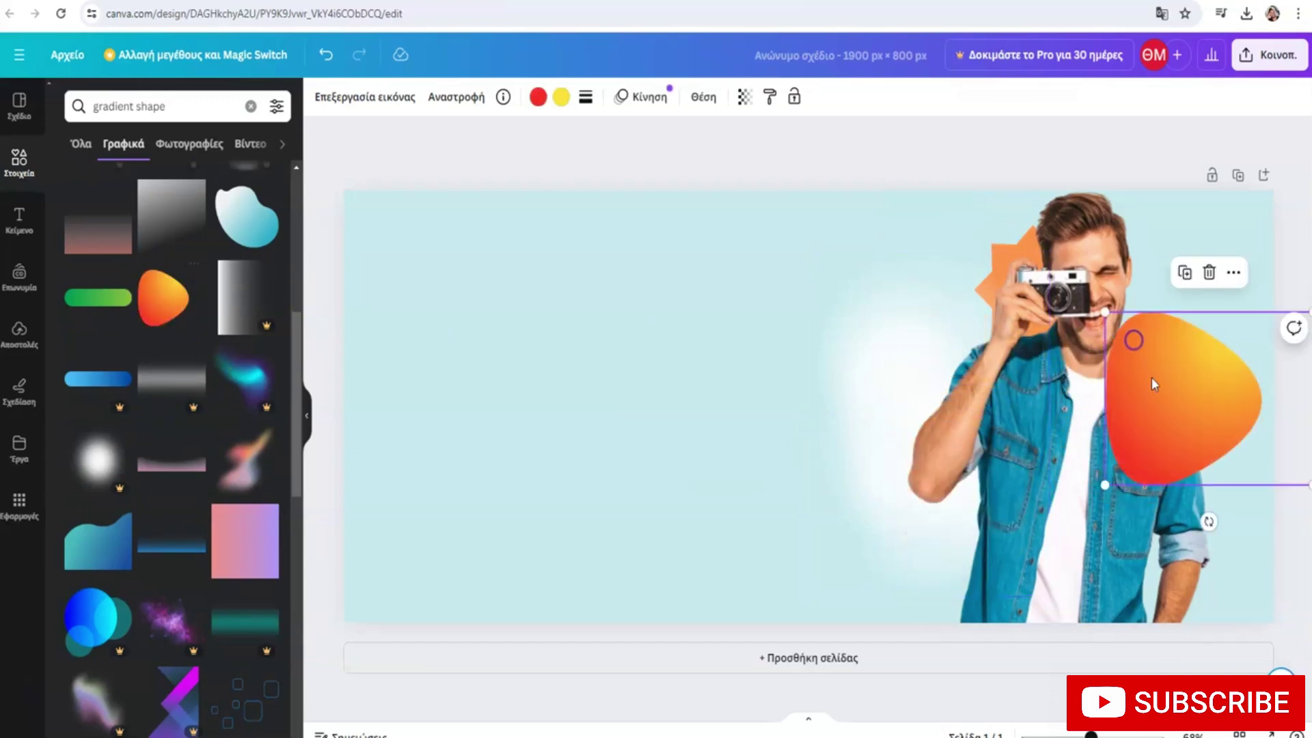
Send the orange blob one layer backward so it sits behind the man
{"action": "right_click", "coordinate": [1137, 342]}
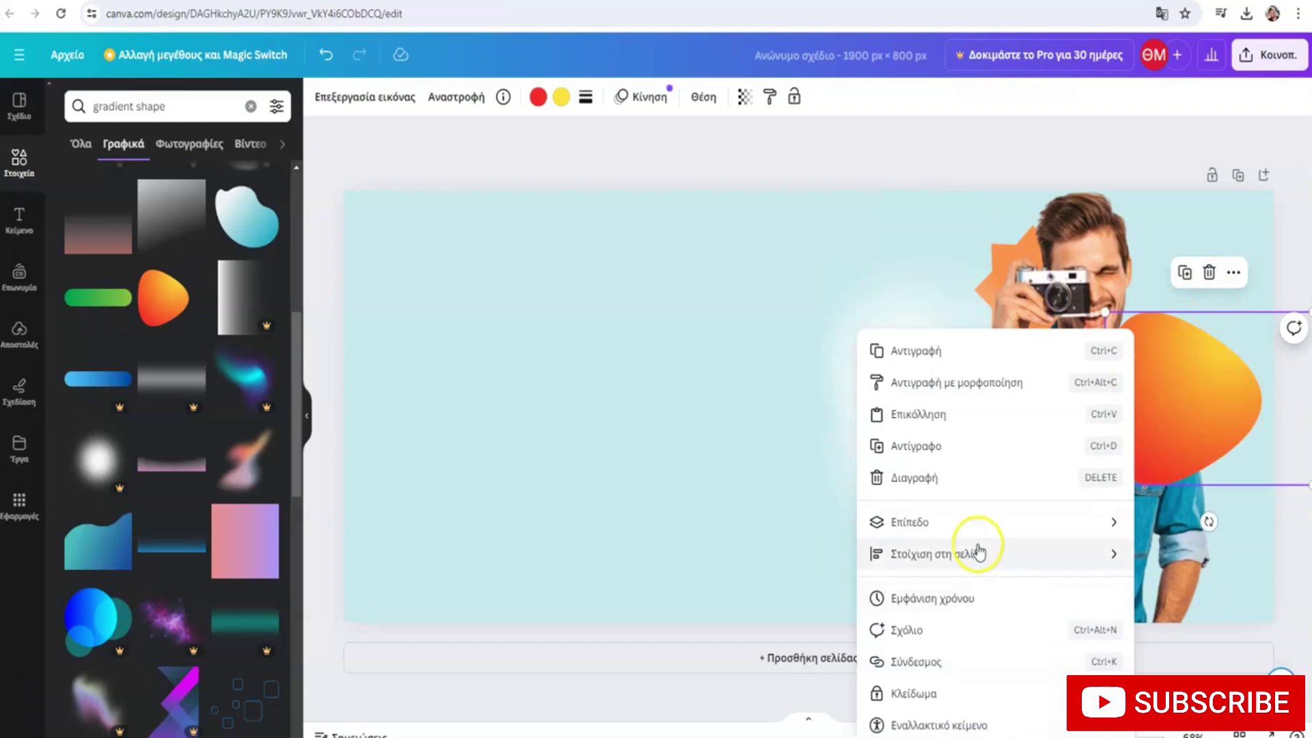
{"action": "left_click", "coordinate": [972, 526]}
{"action": "left_click", "coordinate": [1104, 580]}
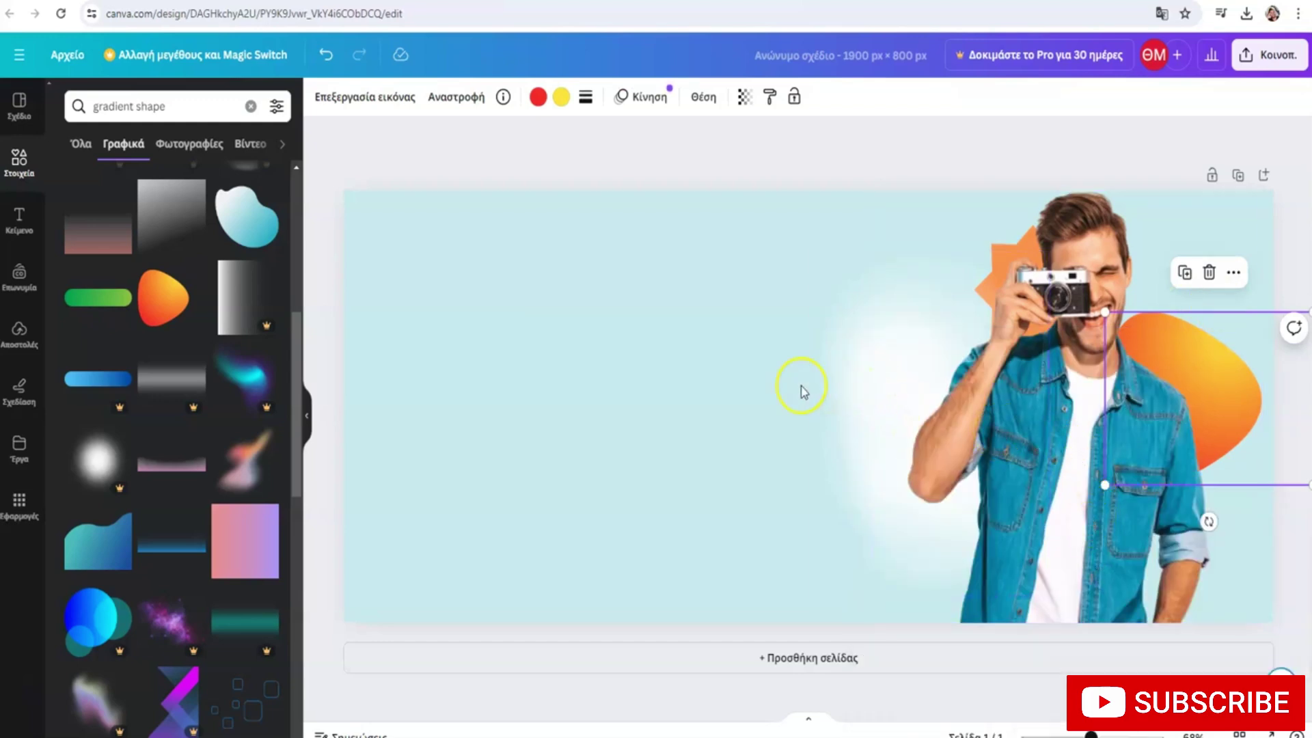
Add an orange wave graphic behind the man and place it in the bottom-right corner
{"action": "scroll", "coordinate": [111, 307], "scroll_direction": "down", "scroll_amount": 5}
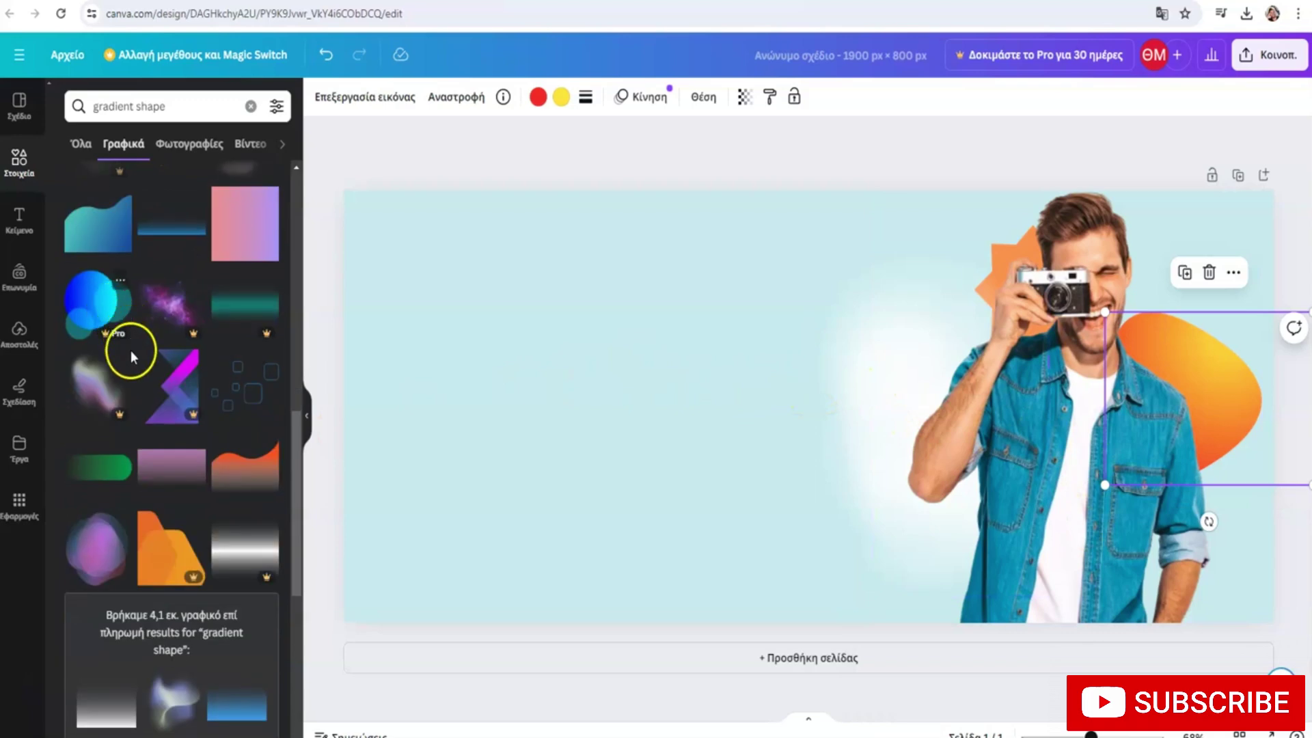
{"action": "left_click_drag", "start_coordinate": [231, 459], "coordinate": [906, 516]}
{"action": "right_click", "coordinate": [916, 525]}
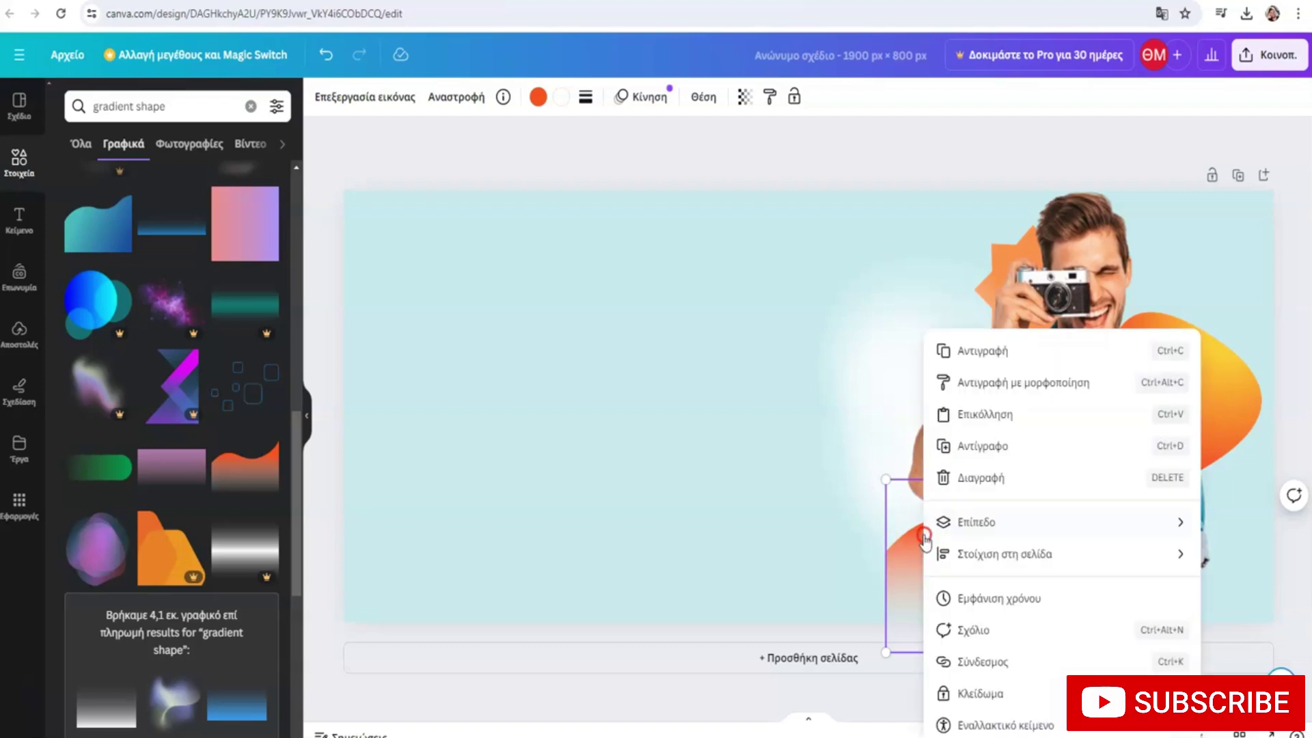
{"action": "left_click", "coordinate": [1008, 523]}
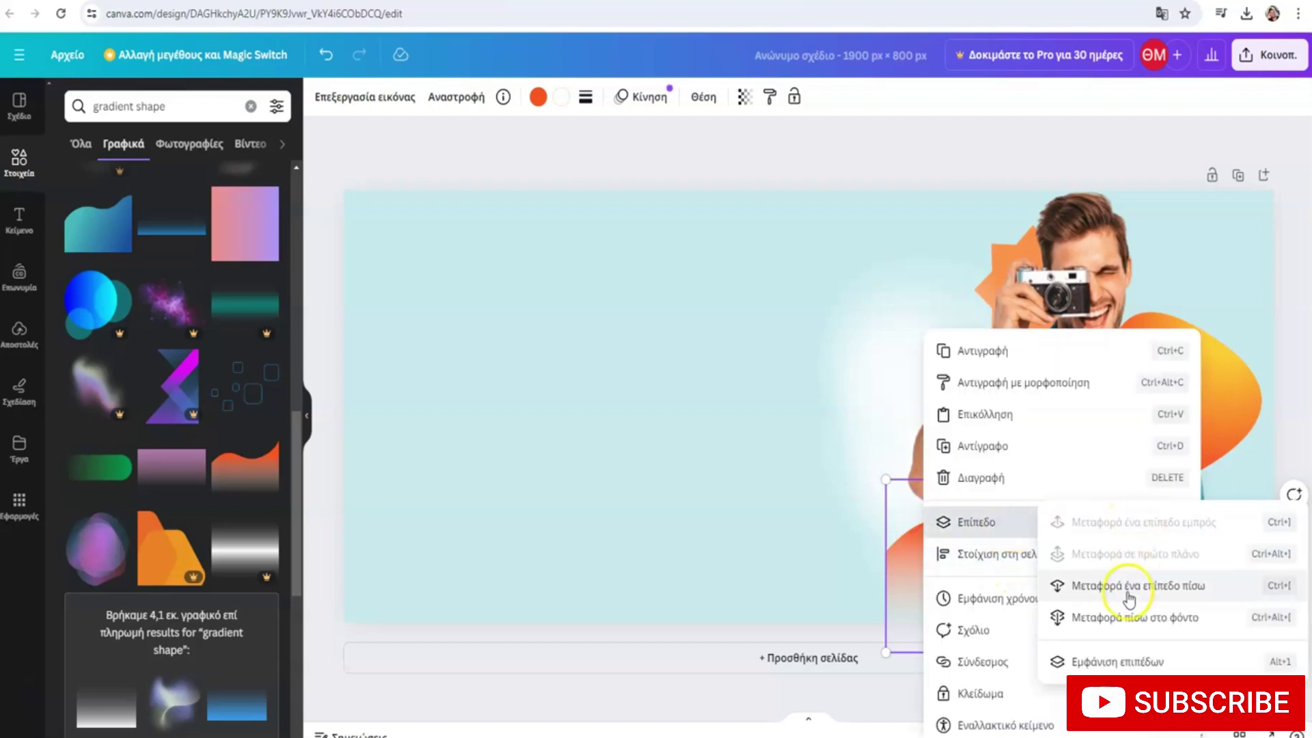
{"action": "left_click", "coordinate": [1126, 586]}
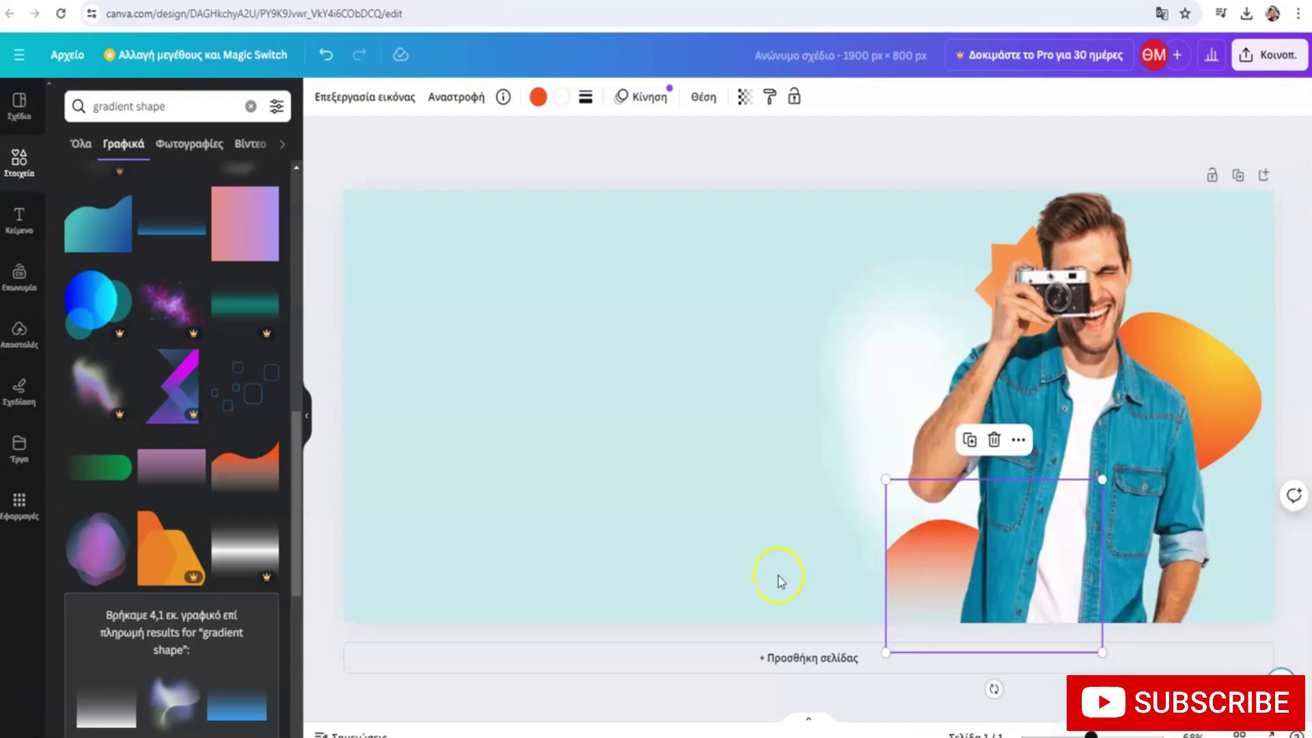
{"action": "left_click_drag", "start_coordinate": [912, 560], "coordinate": [1083, 550]}
{"action": "left_click", "coordinate": [729, 564]}
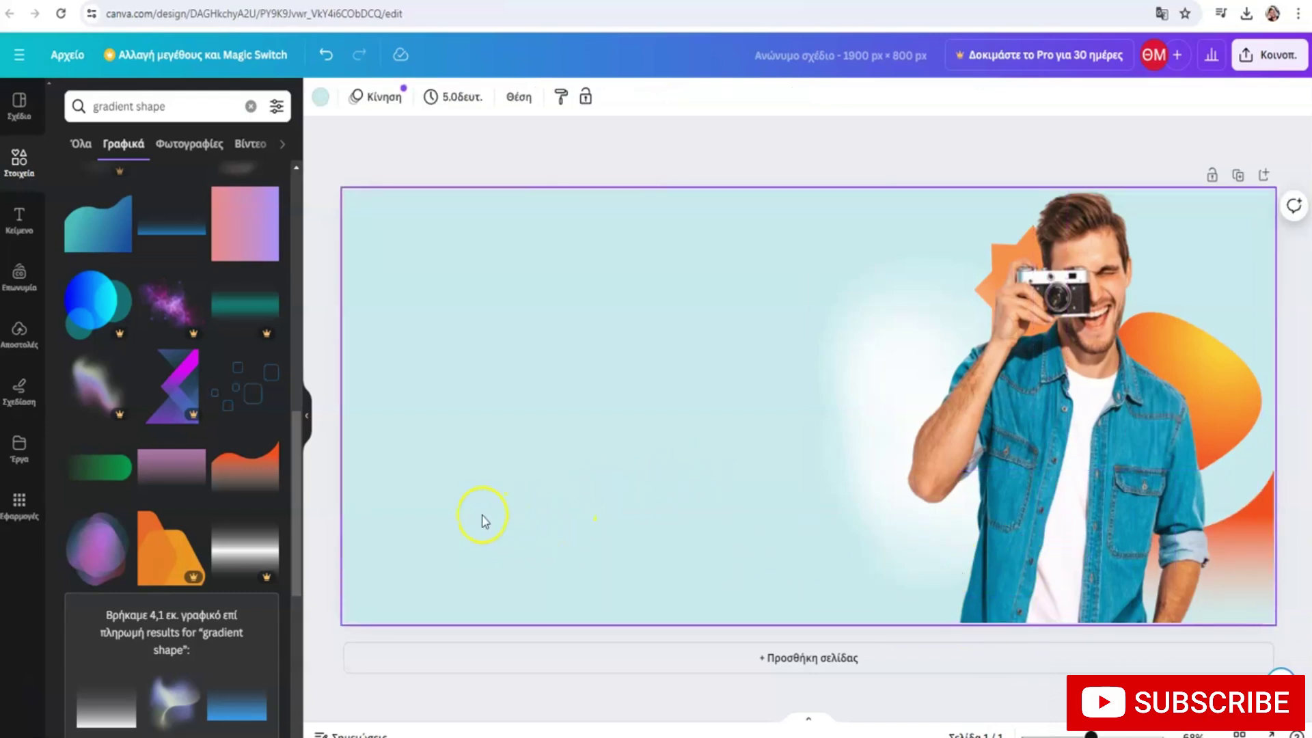
{"action": "scroll", "coordinate": [196, 410], "scroll_direction": "down", "scroll_amount": 5}
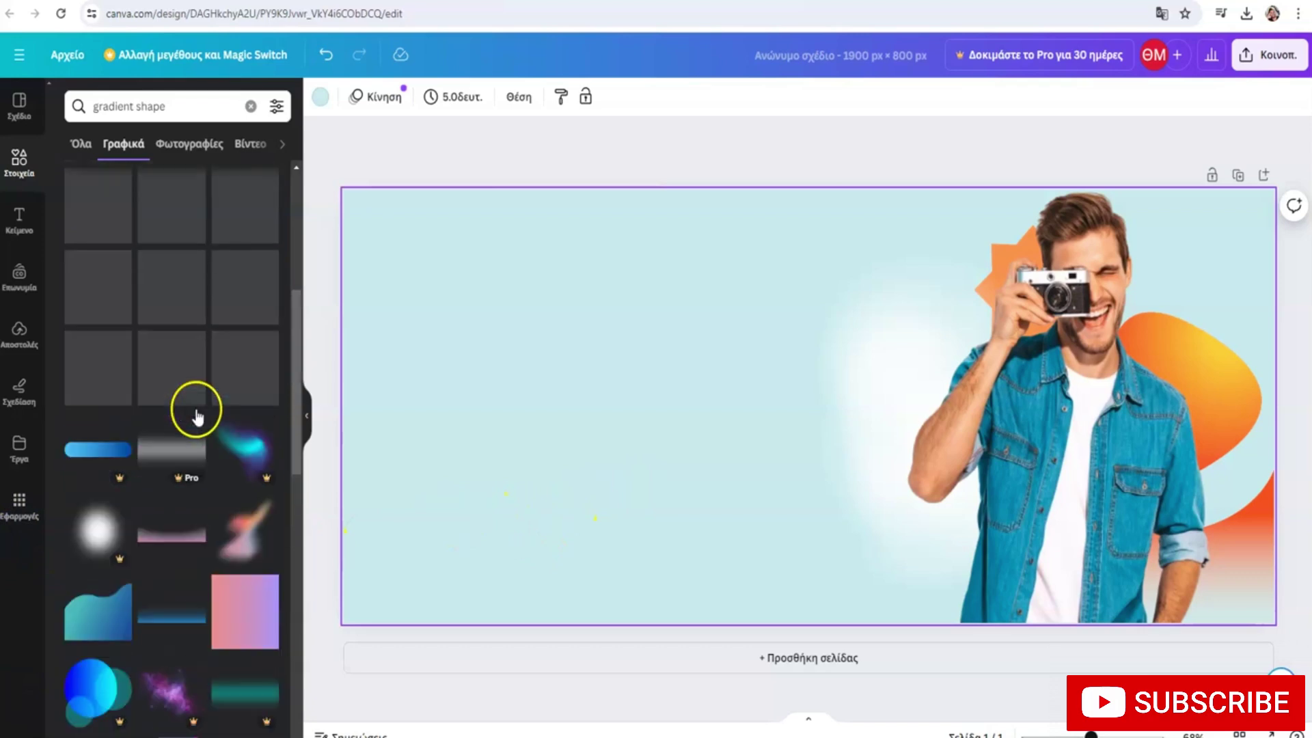
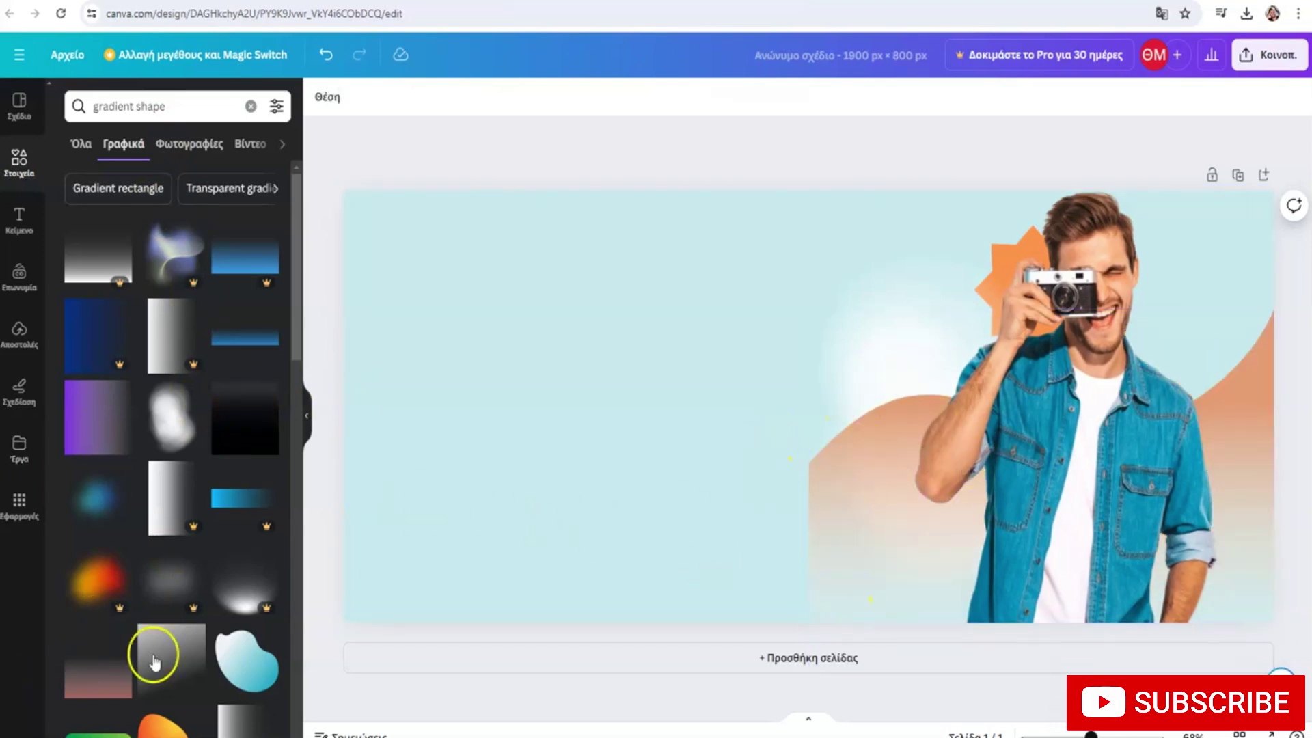
Export the photographer banner design from Canva as a PNG file
{"action": "left_click", "coordinate": [1266, 67]}
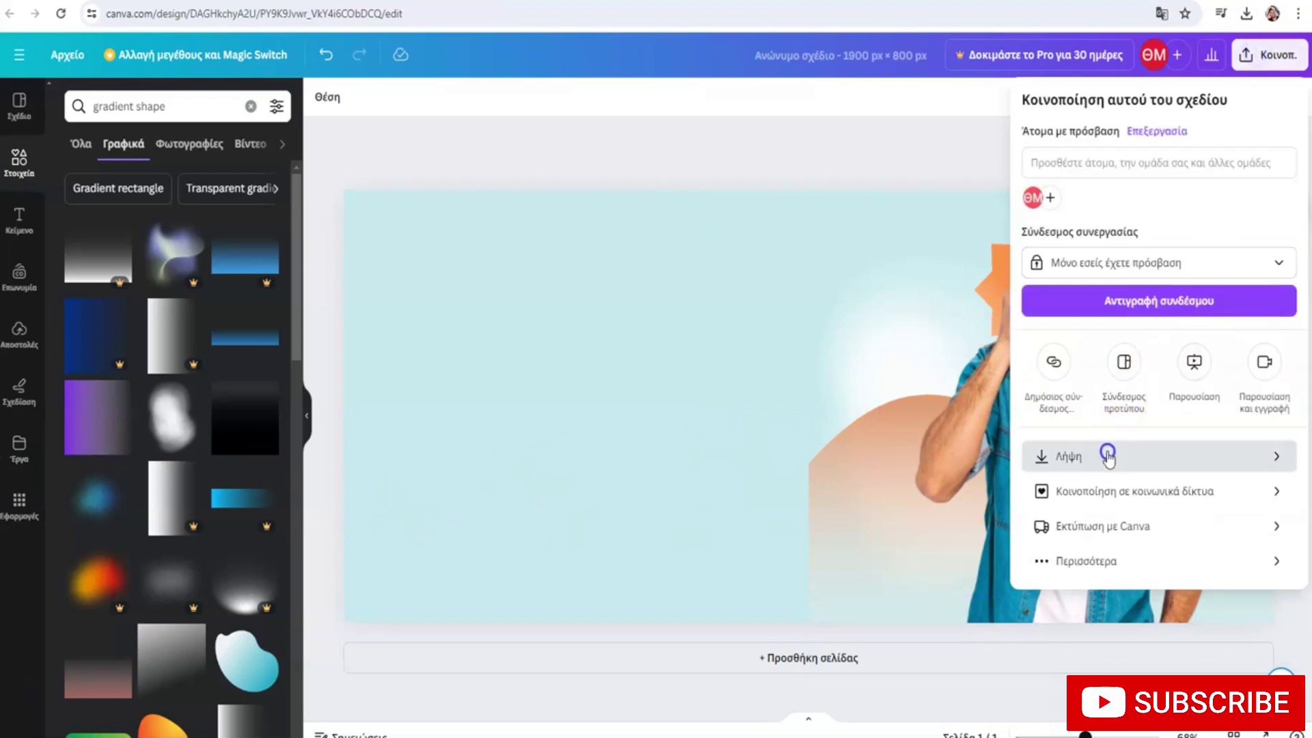
{"action": "left_click", "coordinate": [1103, 454]}
{"action": "left_click", "coordinate": [1113, 380]}
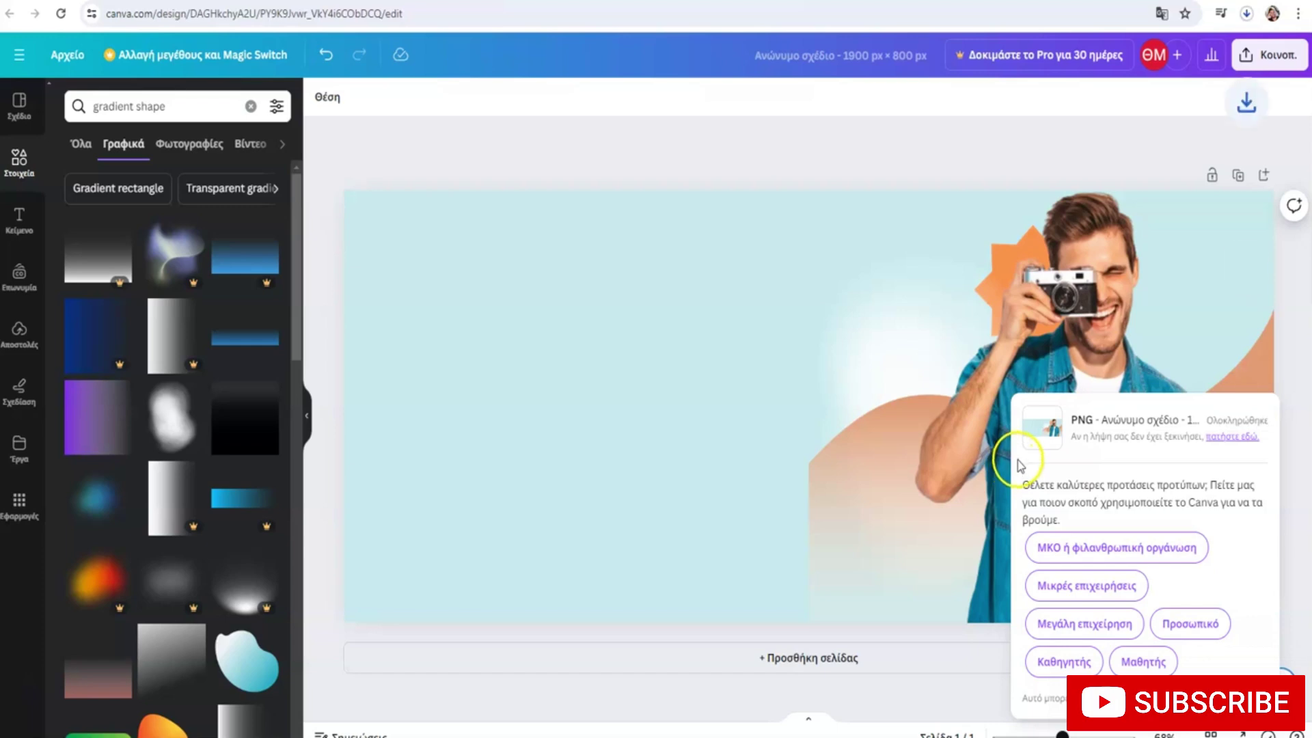
Upload the banner PNG from Downloads and insert it as the hero container's classic background
{"action": "key", "text": "ctrl+Tab"}
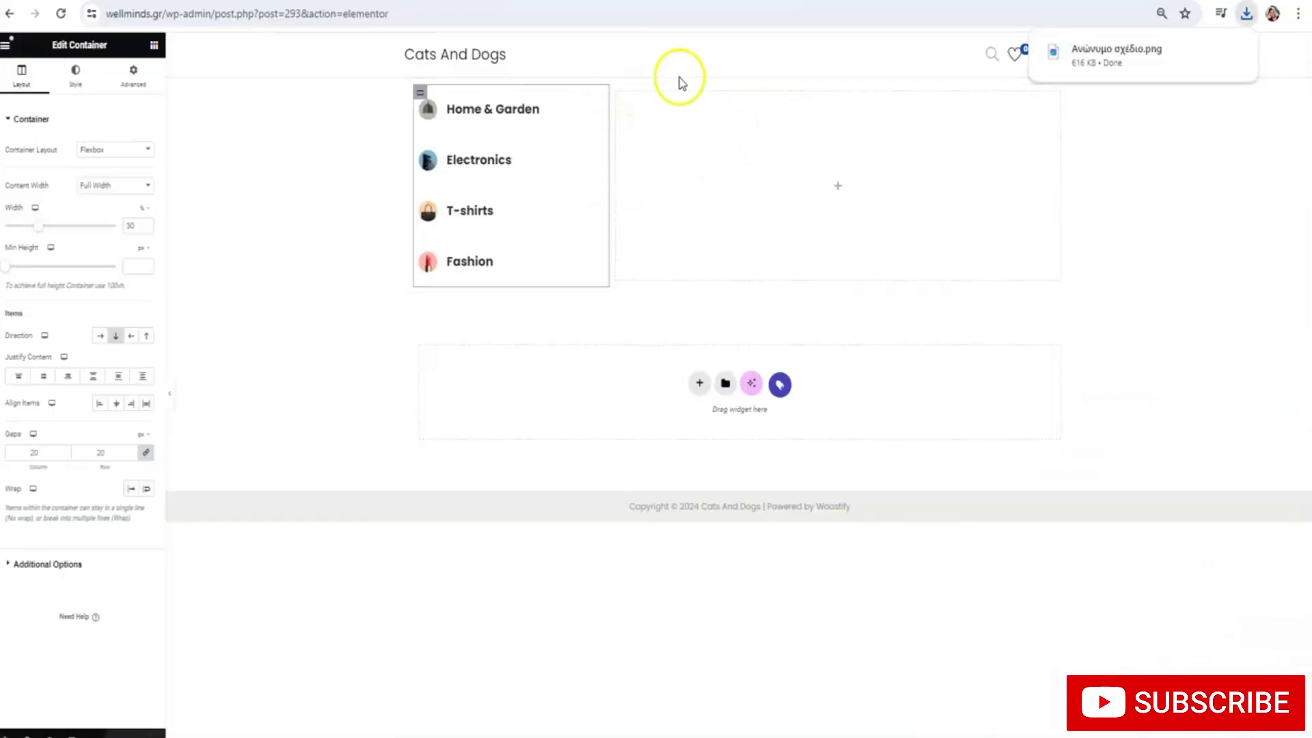
{"action": "left_click", "coordinate": [737, 81]}
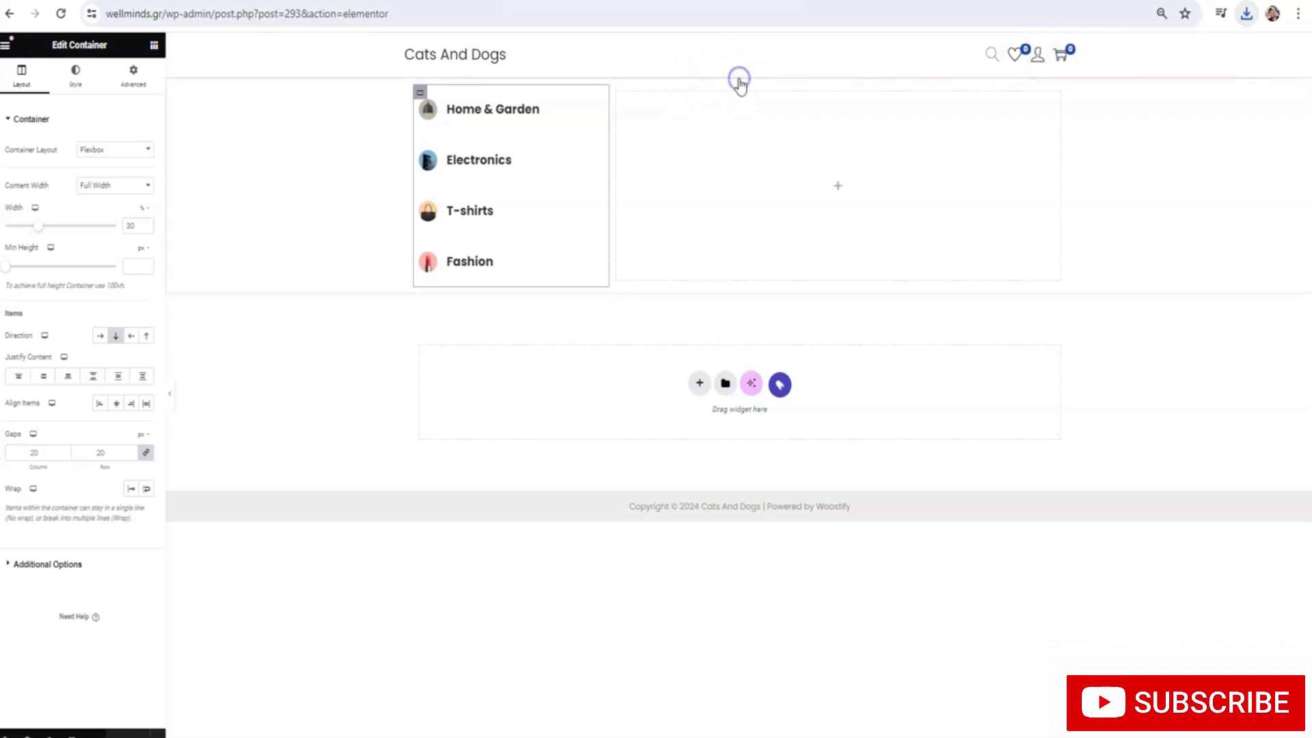
{"action": "left_click", "coordinate": [65, 76]}
{"action": "left_click", "coordinate": [100, 176]}
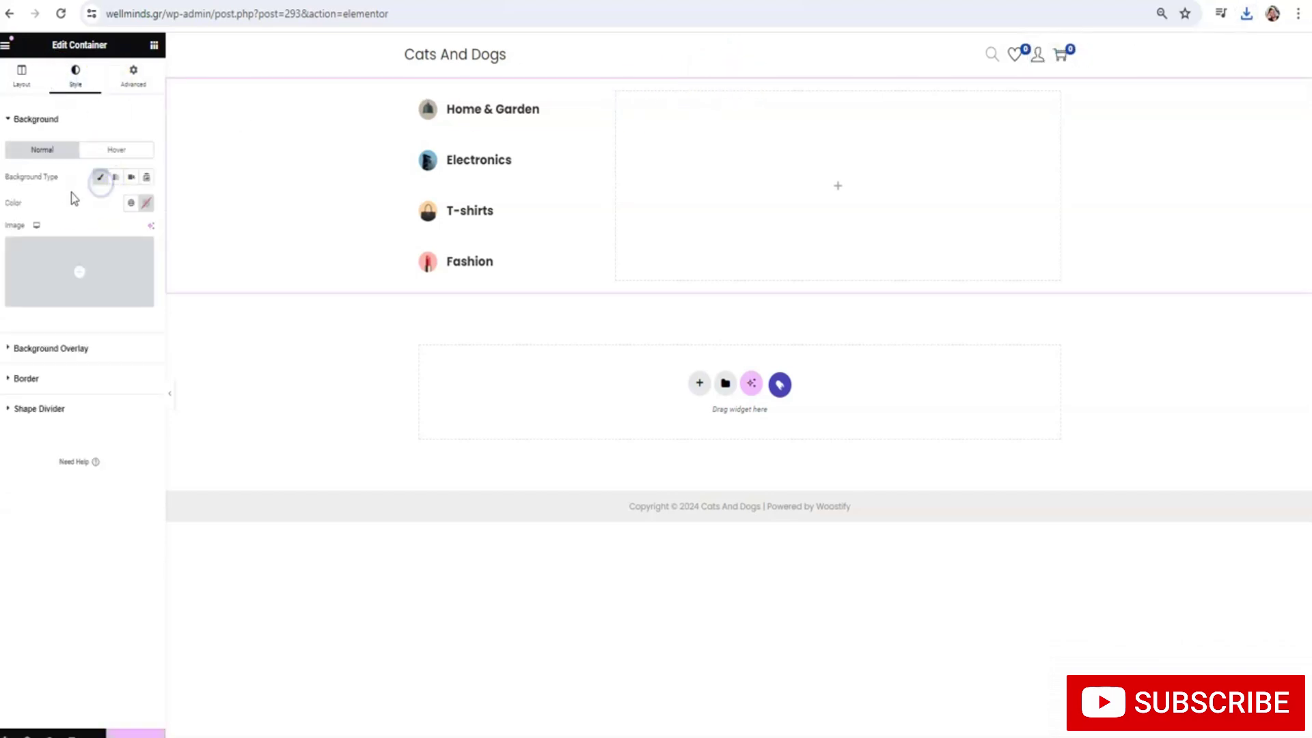
{"action": "left_click", "coordinate": [80, 281]}
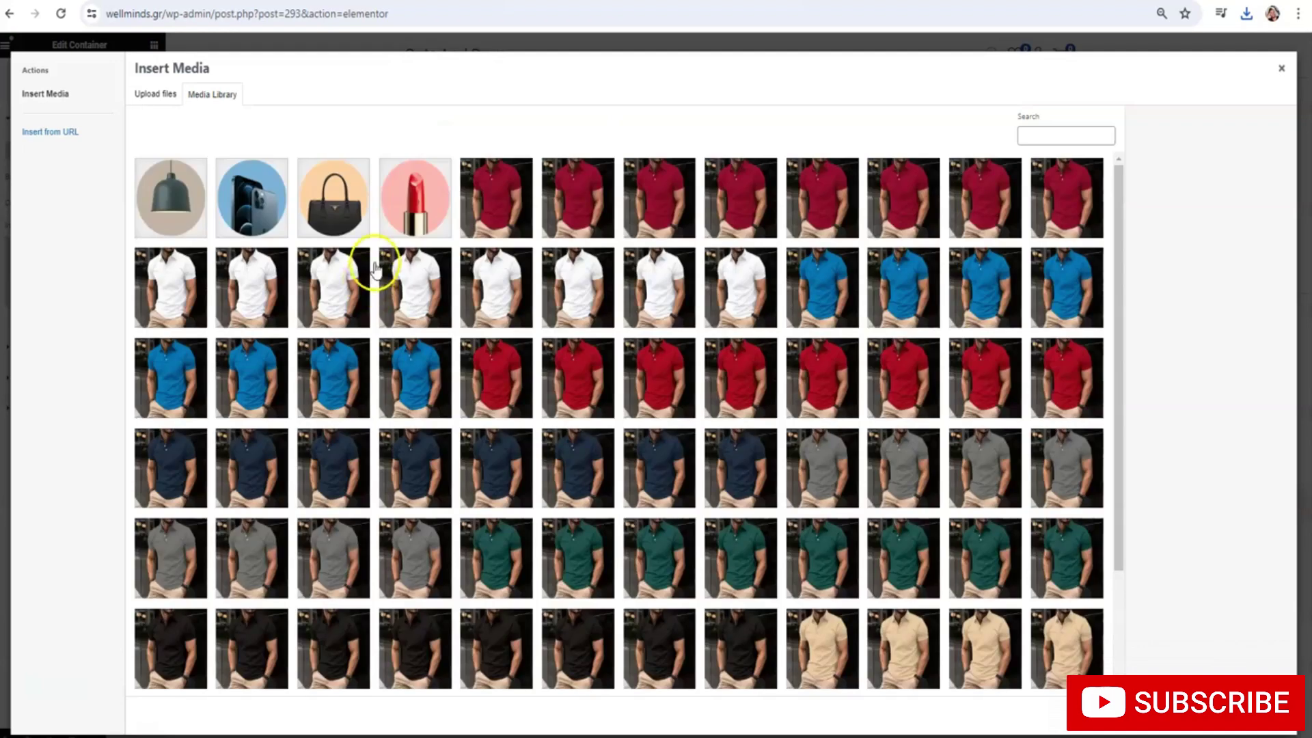
{"action": "scroll", "coordinate": [439, 237], "scroll_direction": "down", "scroll_amount": 3}
{"action": "left_click", "coordinate": [155, 94]}
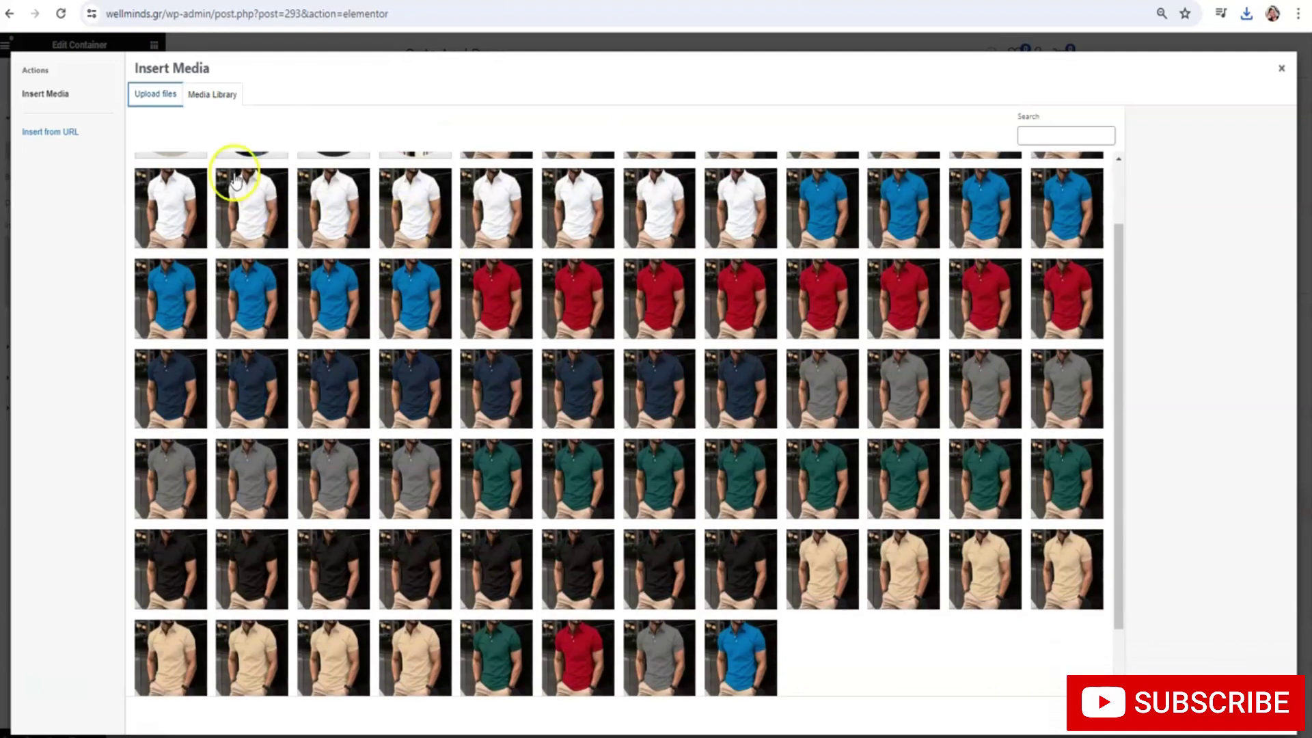
{"action": "left_click", "coordinate": [706, 362]}
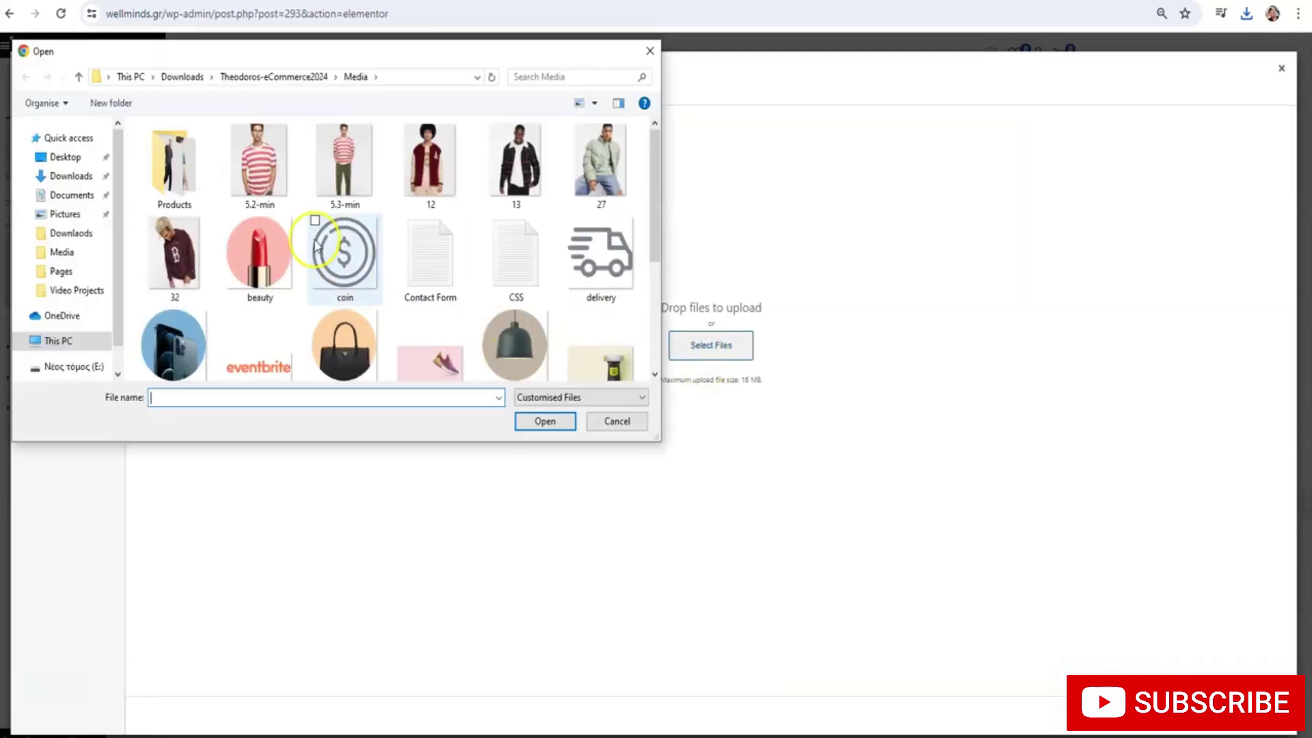
{"action": "left_click", "coordinate": [68, 176]}
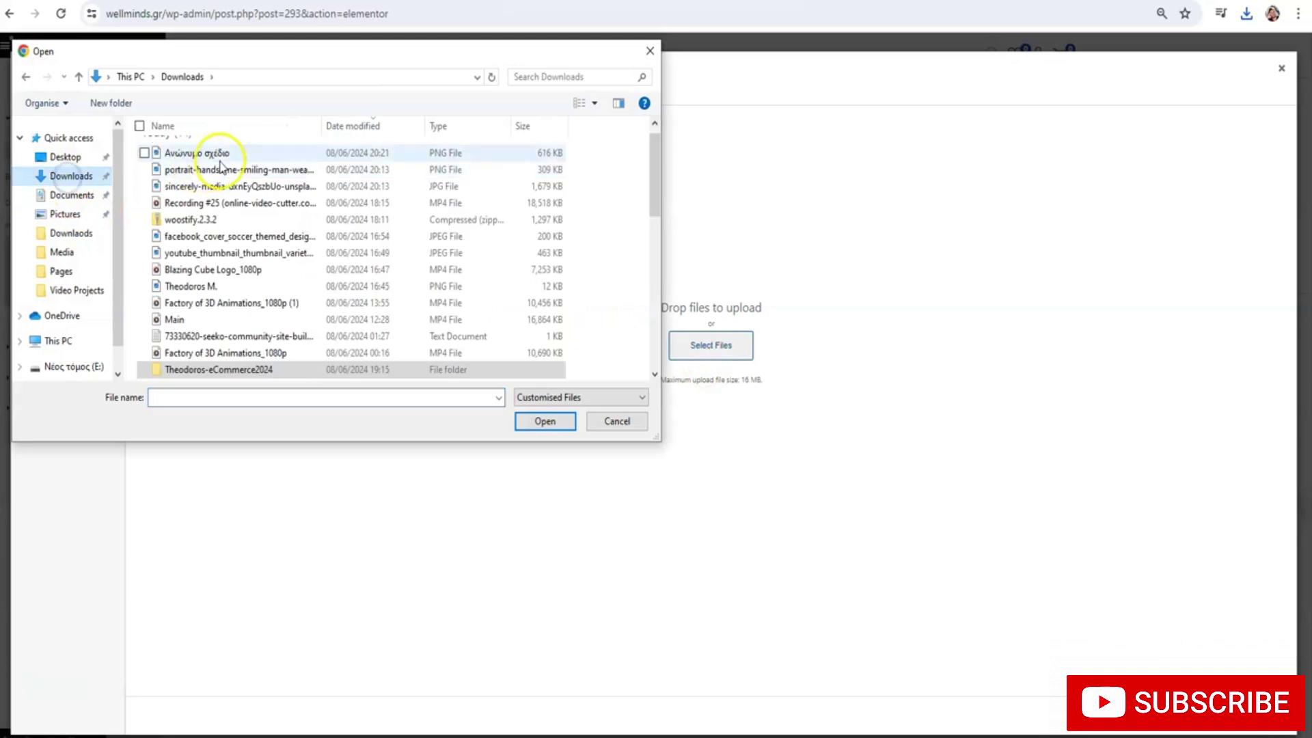
{"action": "double_click", "coordinate": [220, 169]}
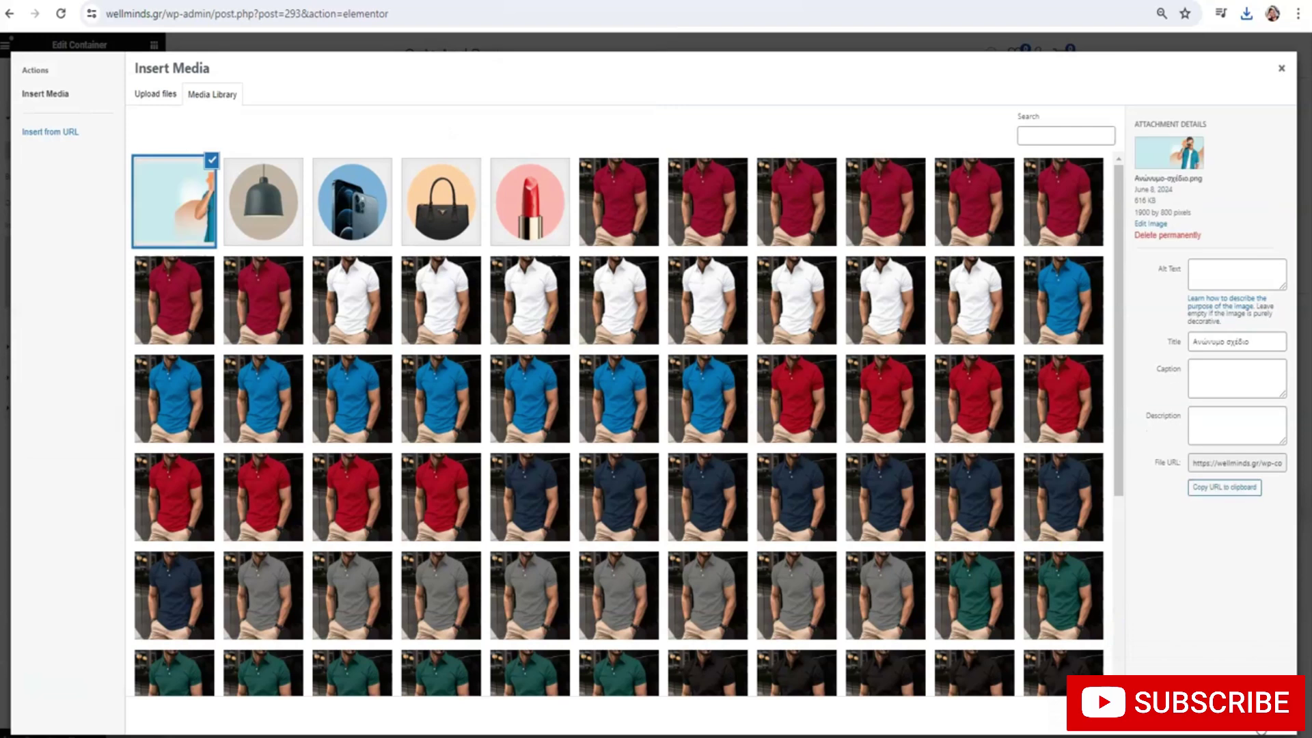
{"action": "left_click", "coordinate": [1250, 714]}
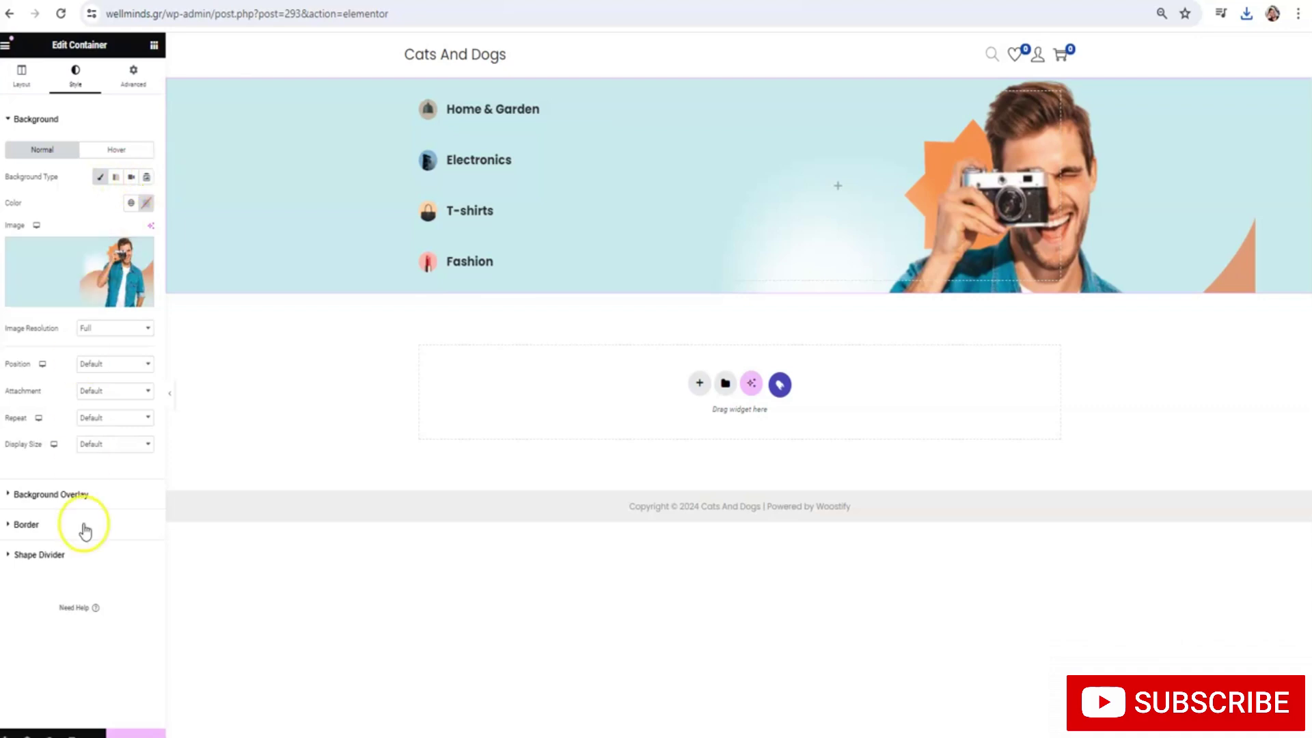
Remove the section's background and set the banner as the right hero container's background image
{"action": "left_click", "coordinate": [144, 250]}
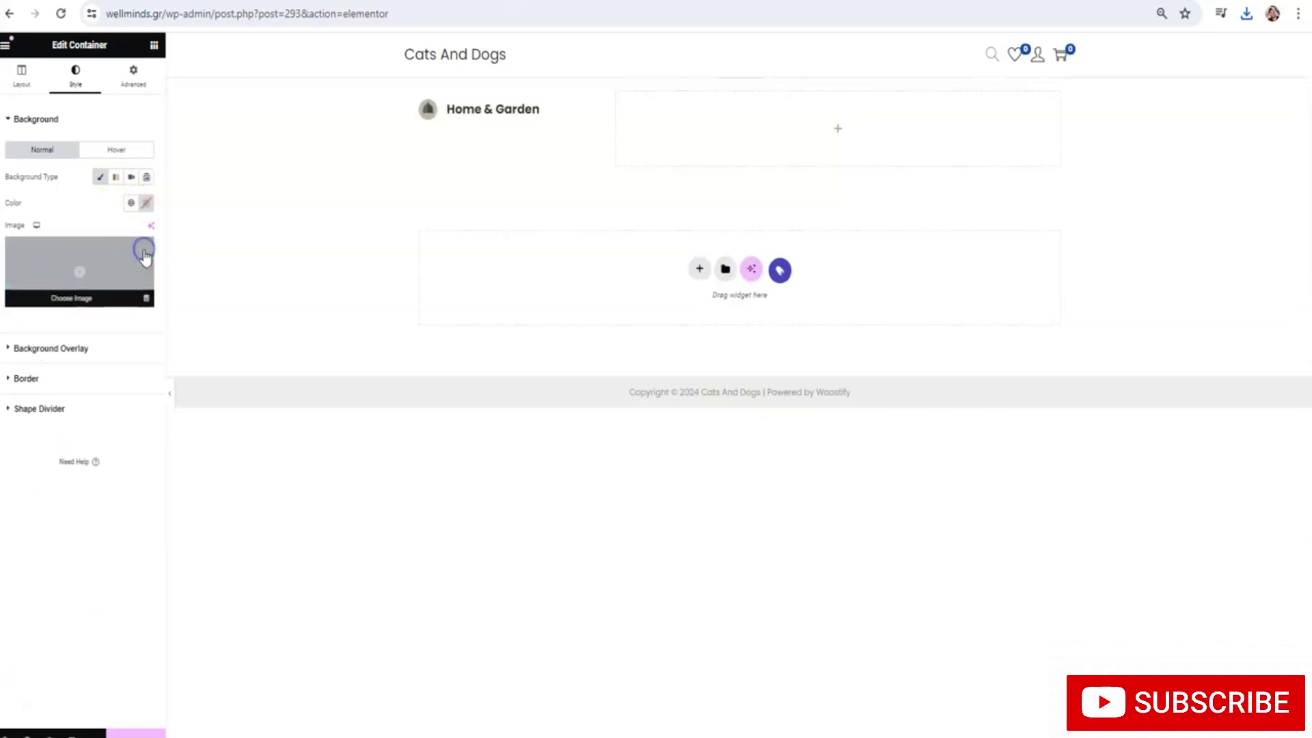
{"action": "left_click", "coordinate": [615, 91]}
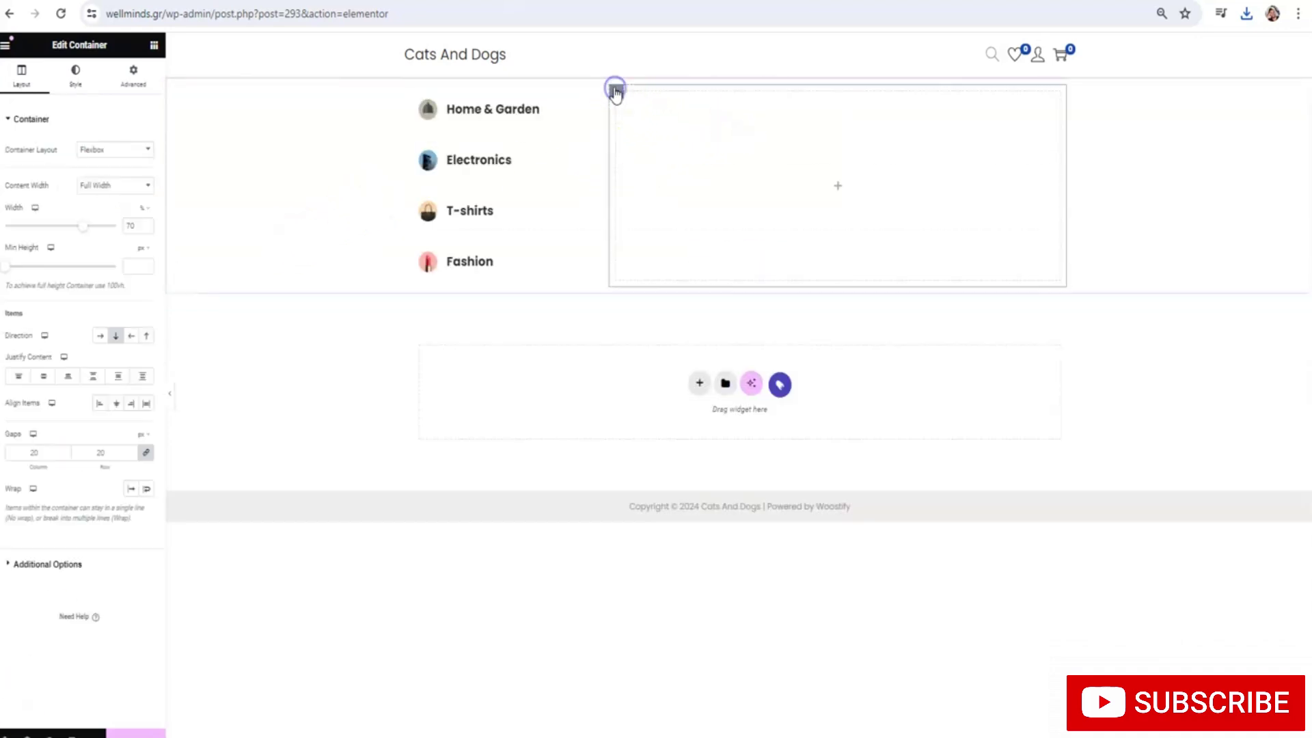
{"action": "left_click", "coordinate": [75, 72]}
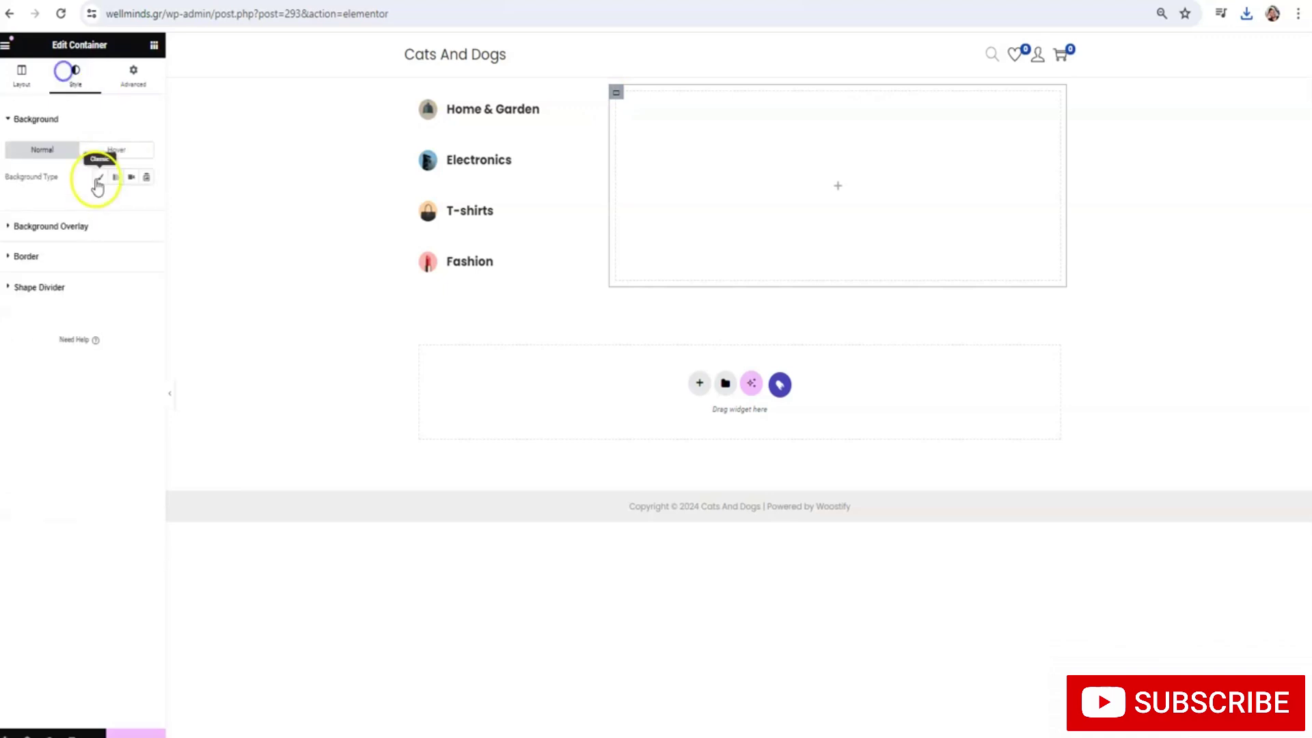
{"action": "left_click", "coordinate": [96, 176]}
{"action": "left_click", "coordinate": [80, 273]}
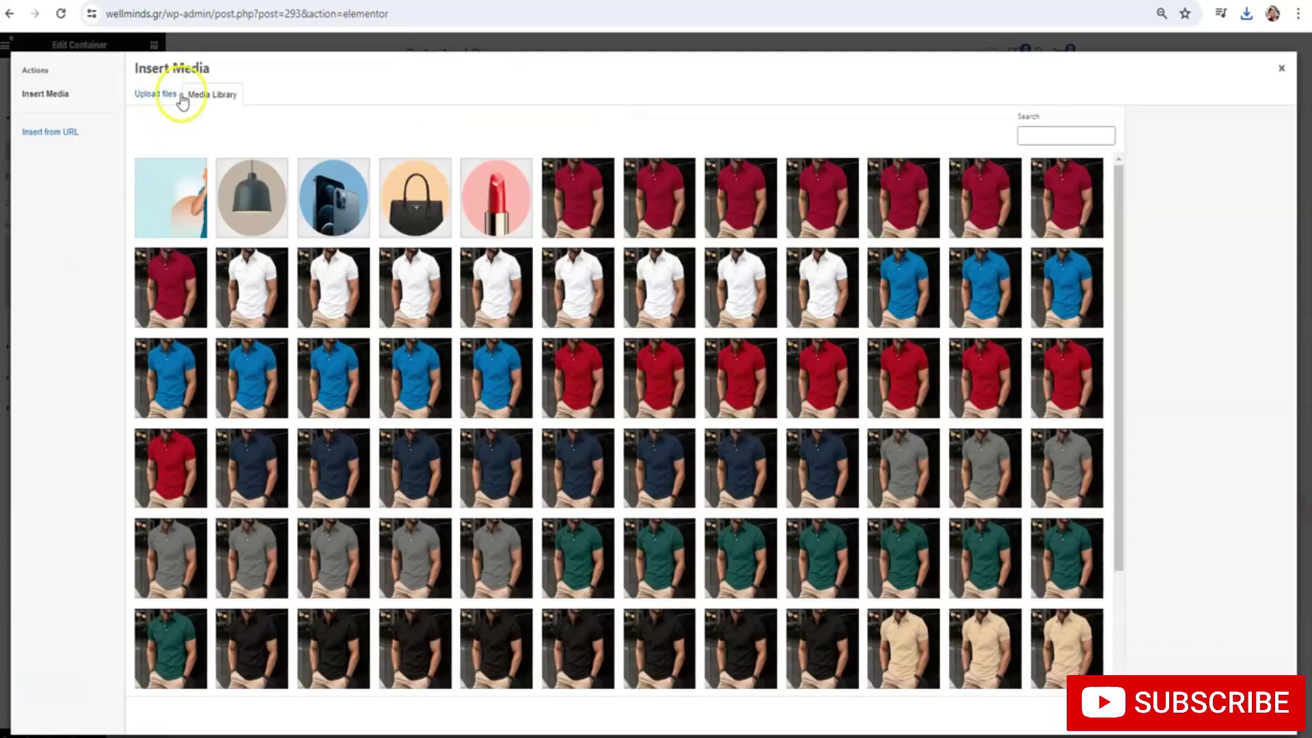
{"action": "left_click", "coordinate": [176, 208]}
{"action": "left_click", "coordinate": [1257, 716]}
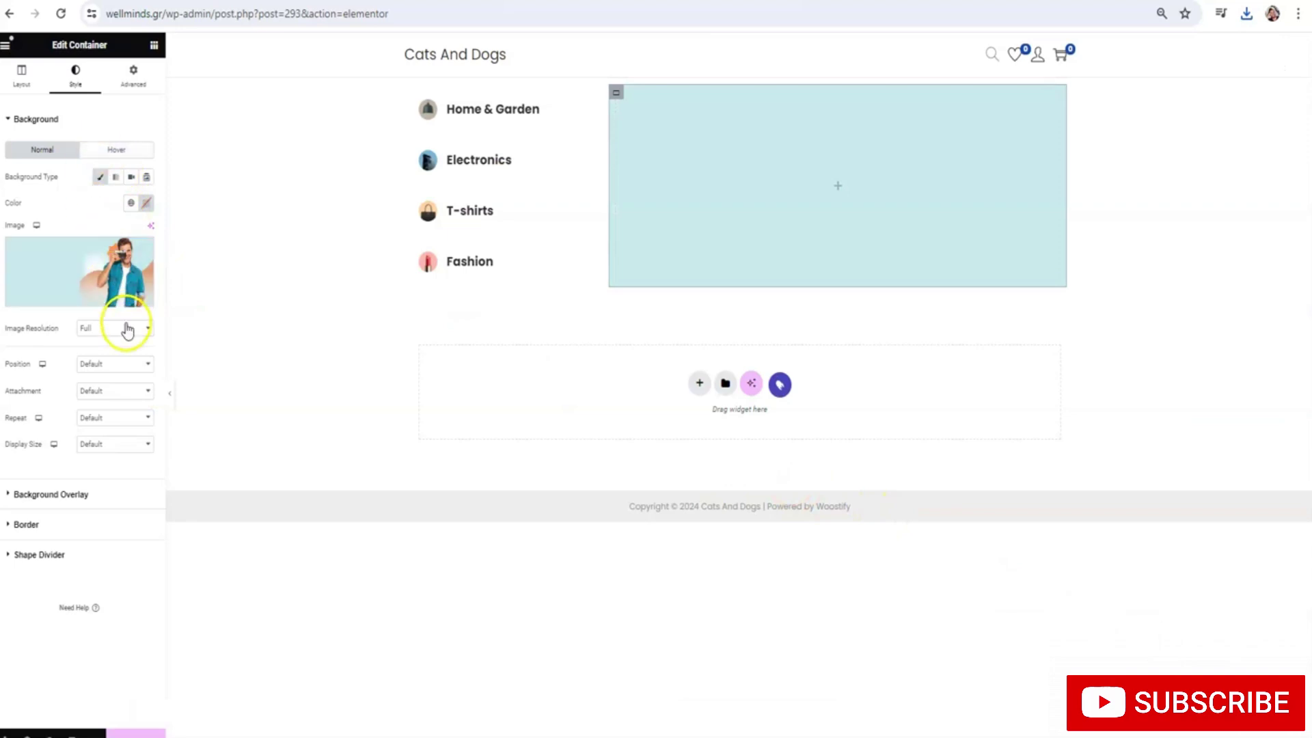
Set the banner background to Center Center position, No-repeat and Cover size
{"action": "left_click", "coordinate": [126, 362]}
{"action": "left_click", "coordinate": [122, 391]}
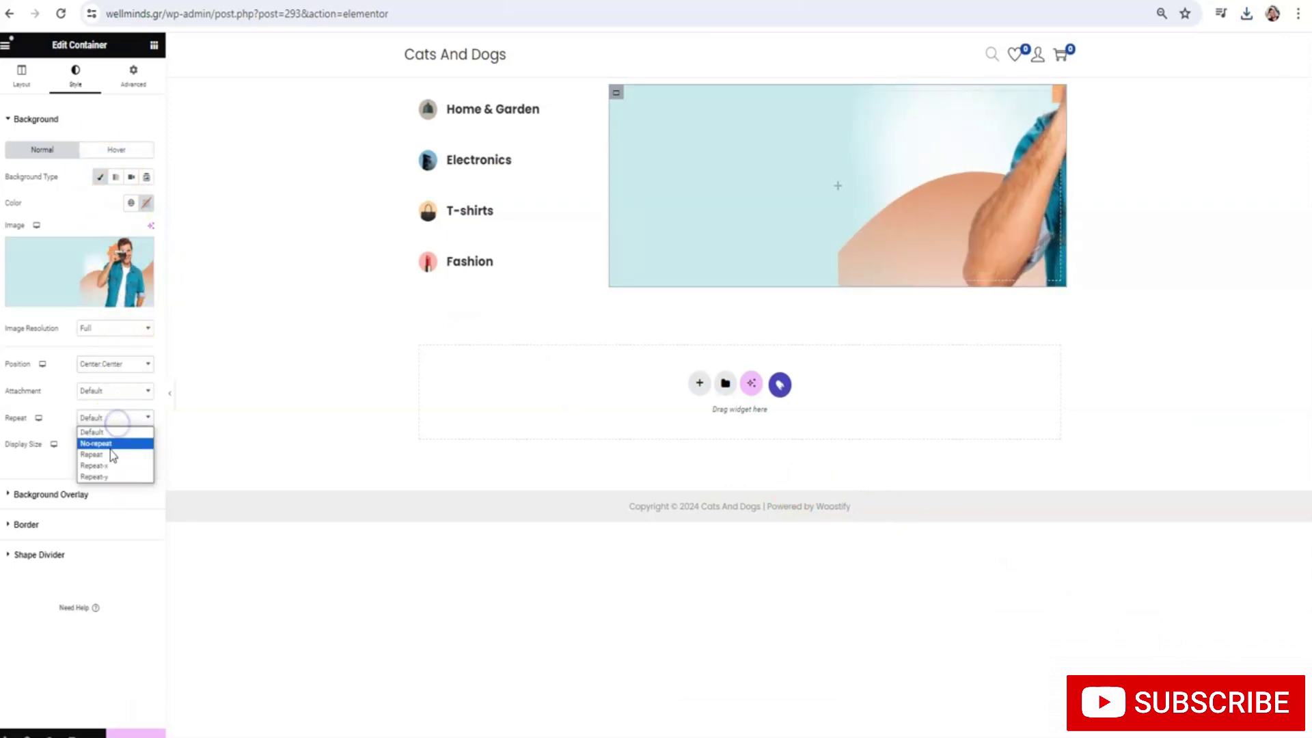
{"action": "left_click", "coordinate": [111, 451]}
{"action": "left_click", "coordinate": [107, 483]}
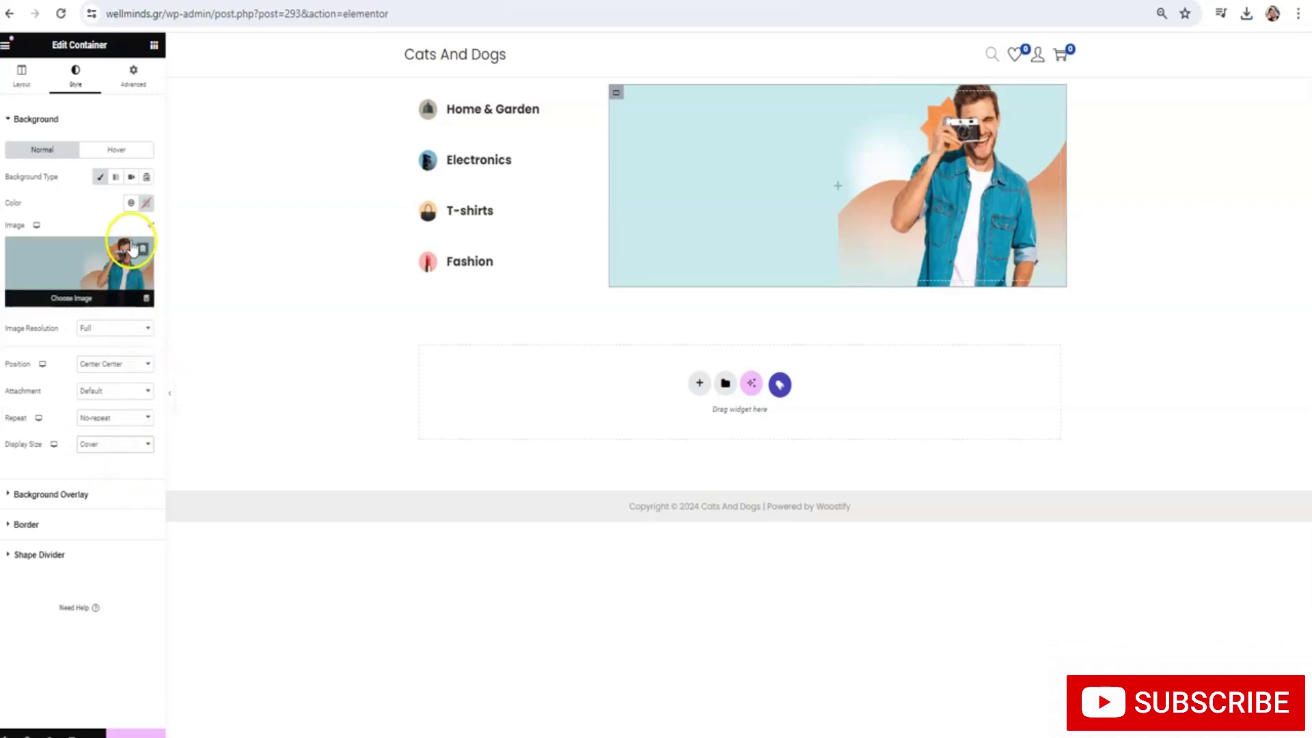
{"action": "left_click", "coordinate": [154, 45]}
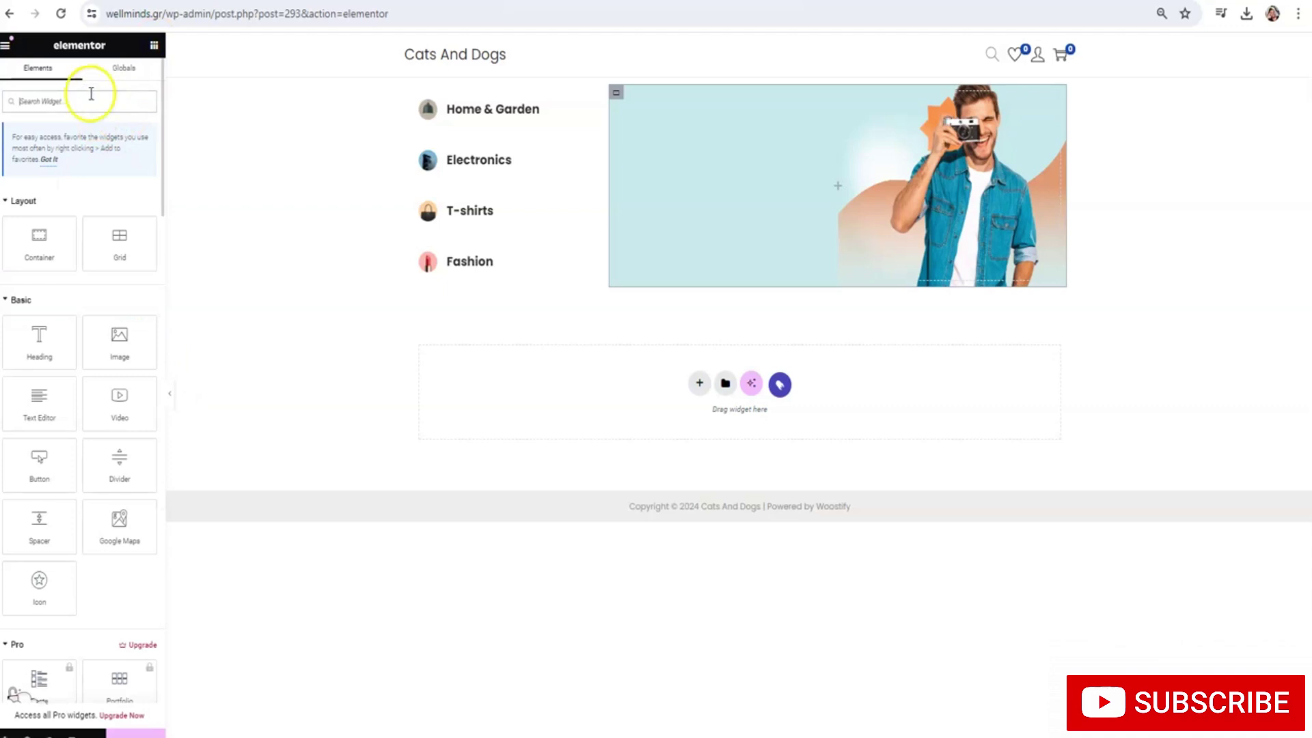
Add a 329 px spacer to the banner container and place a Heading widget at its top
{"action": "type", "text": "spacer"}
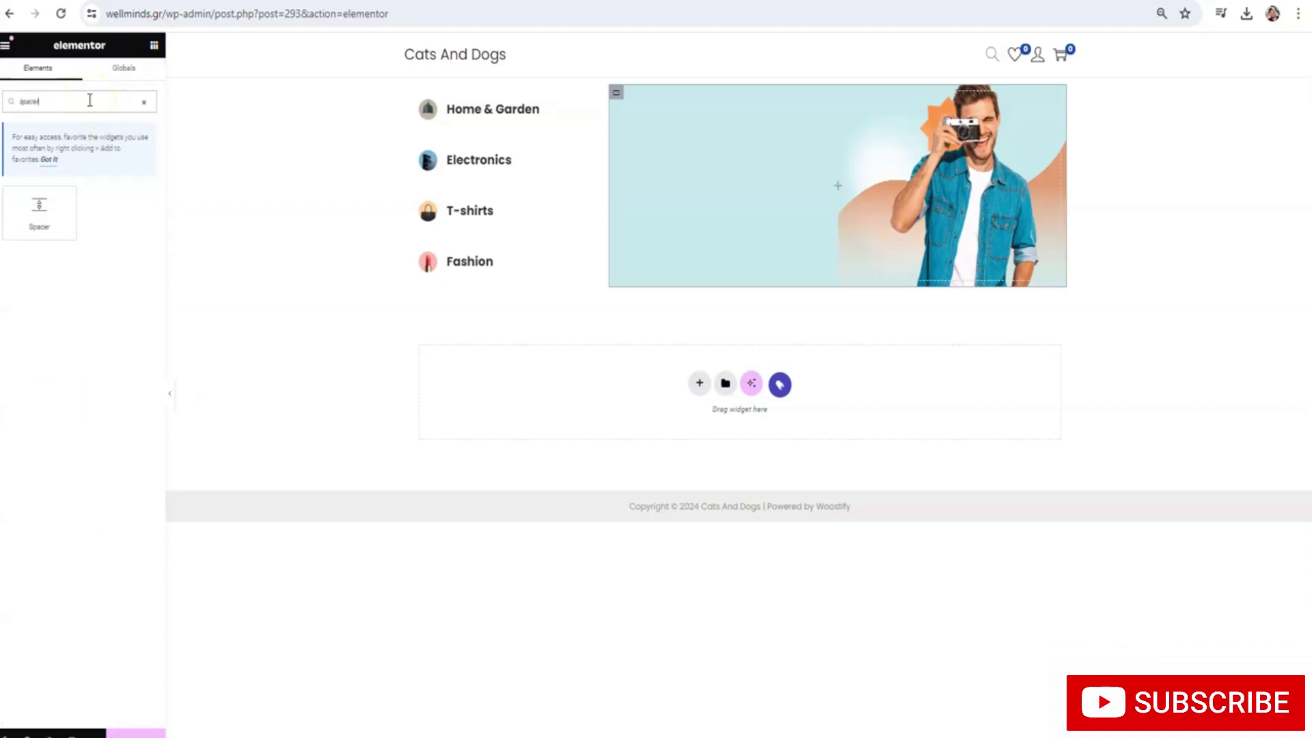
{"action": "left_click_drag", "start_coordinate": [41, 208], "coordinate": [679, 181]}
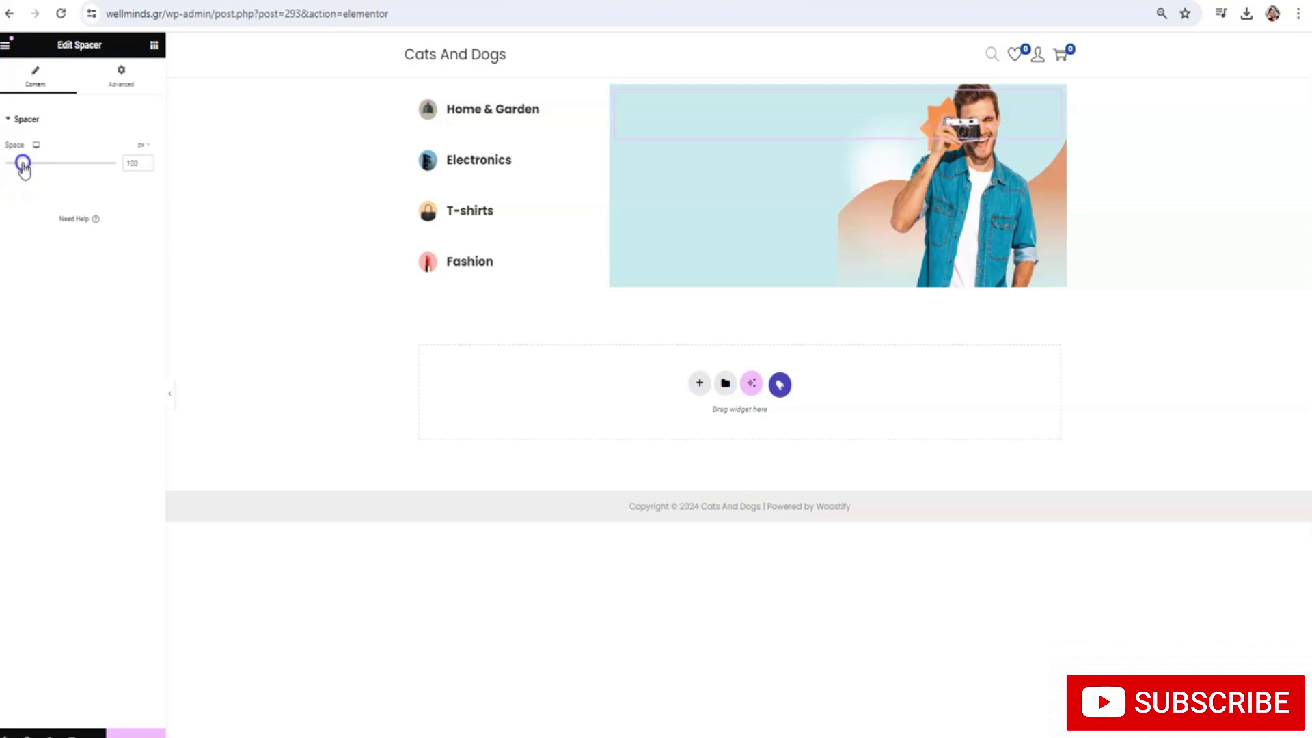
{"action": "left_click_drag", "start_coordinate": [23, 167], "coordinate": [66, 171]}
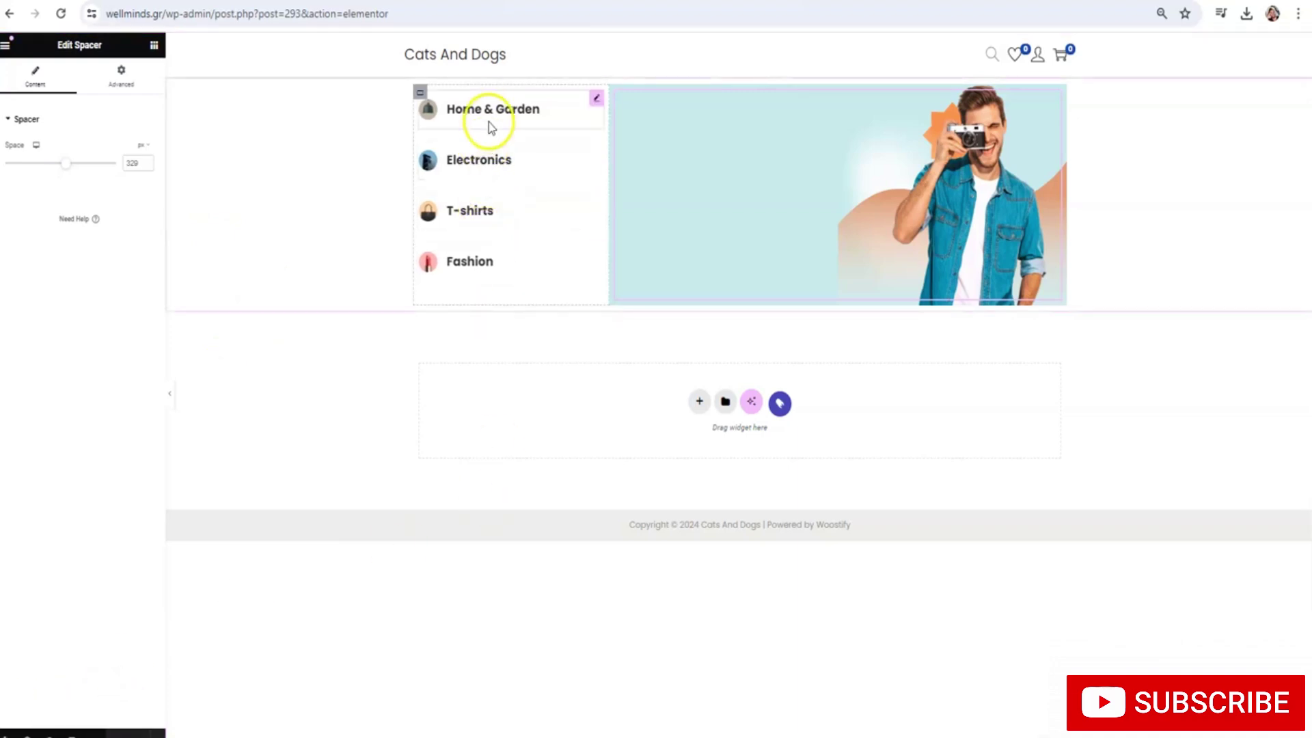
{"action": "left_click", "coordinate": [154, 46]}
{"action": "left_click_drag", "start_coordinate": [39, 341], "coordinate": [683, 131]}
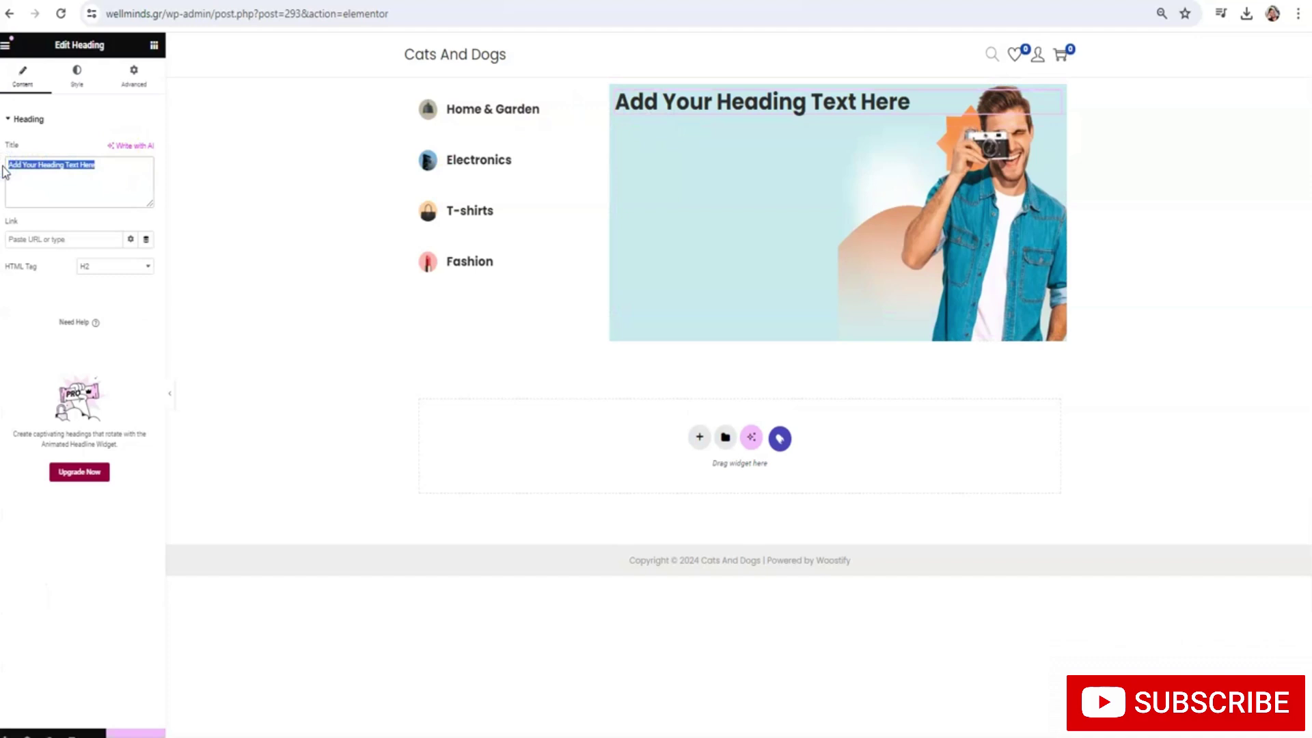
Change the heading text to 'Check Our New Collections' and set its font family to Poppins
{"action": "type", "text": "Check Our New Collections"}
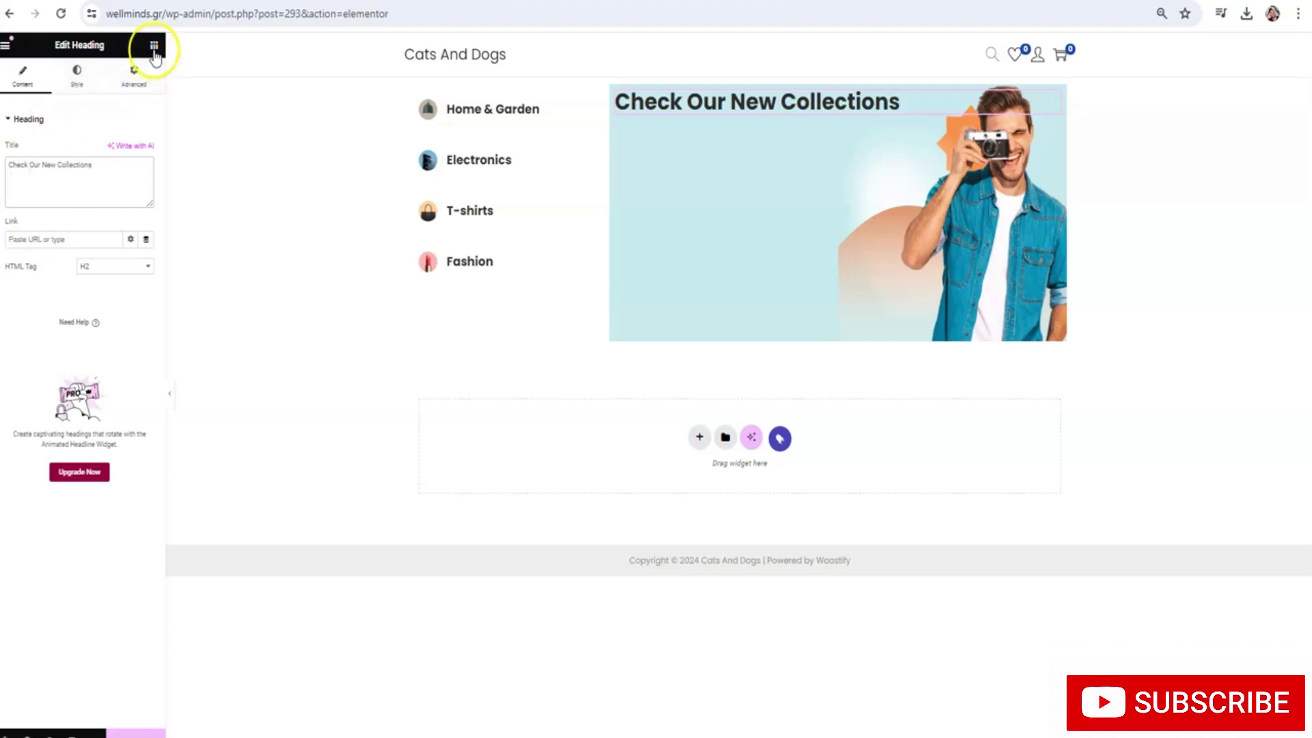
{"action": "left_click", "coordinate": [91, 82]}
{"action": "left_click", "coordinate": [146, 203]}
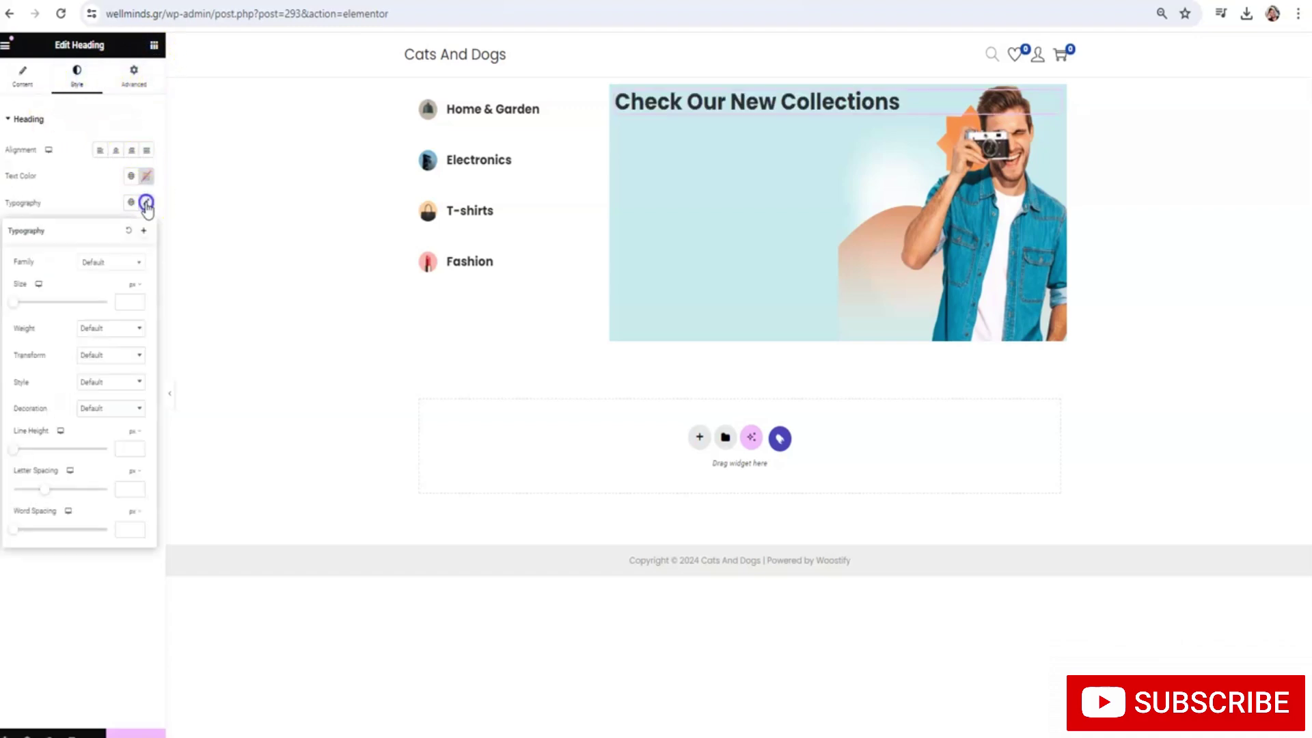
{"action": "left_click", "coordinate": [119, 266]}
{"action": "type", "text": "poppins"}
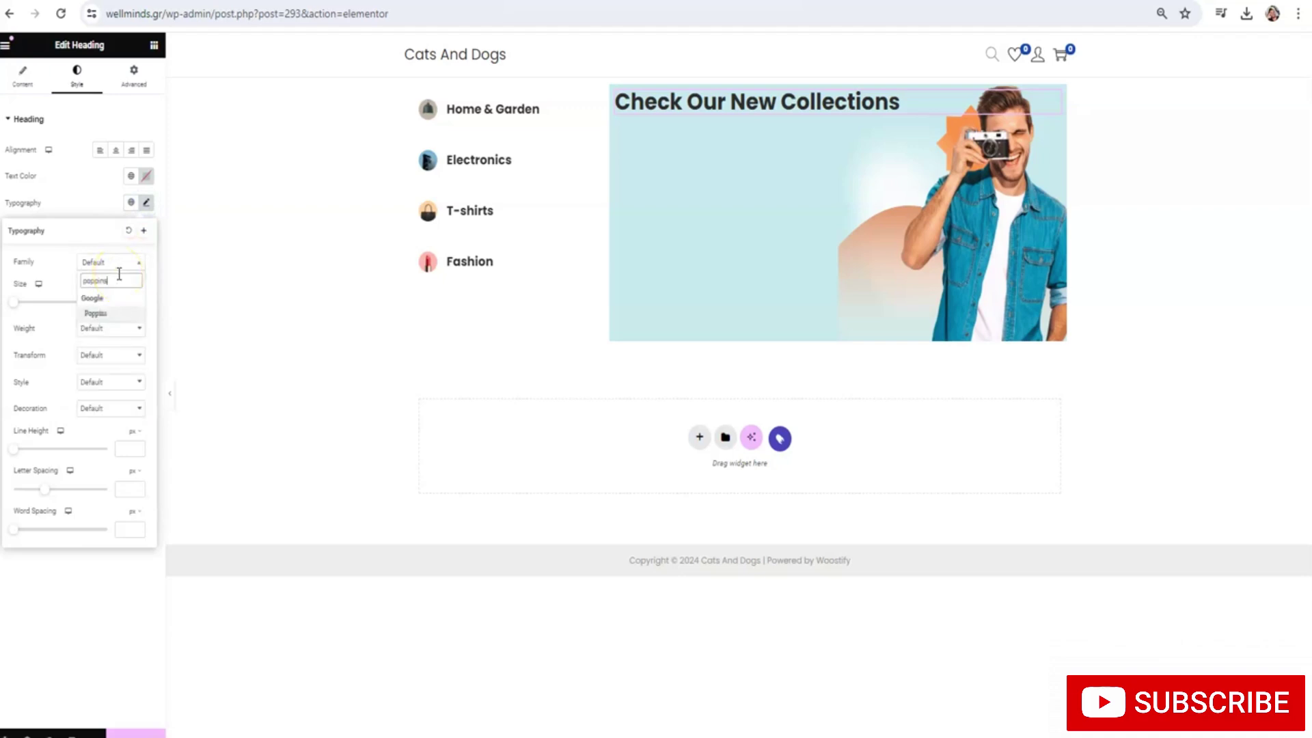
{"action": "key", "text": "Return"}
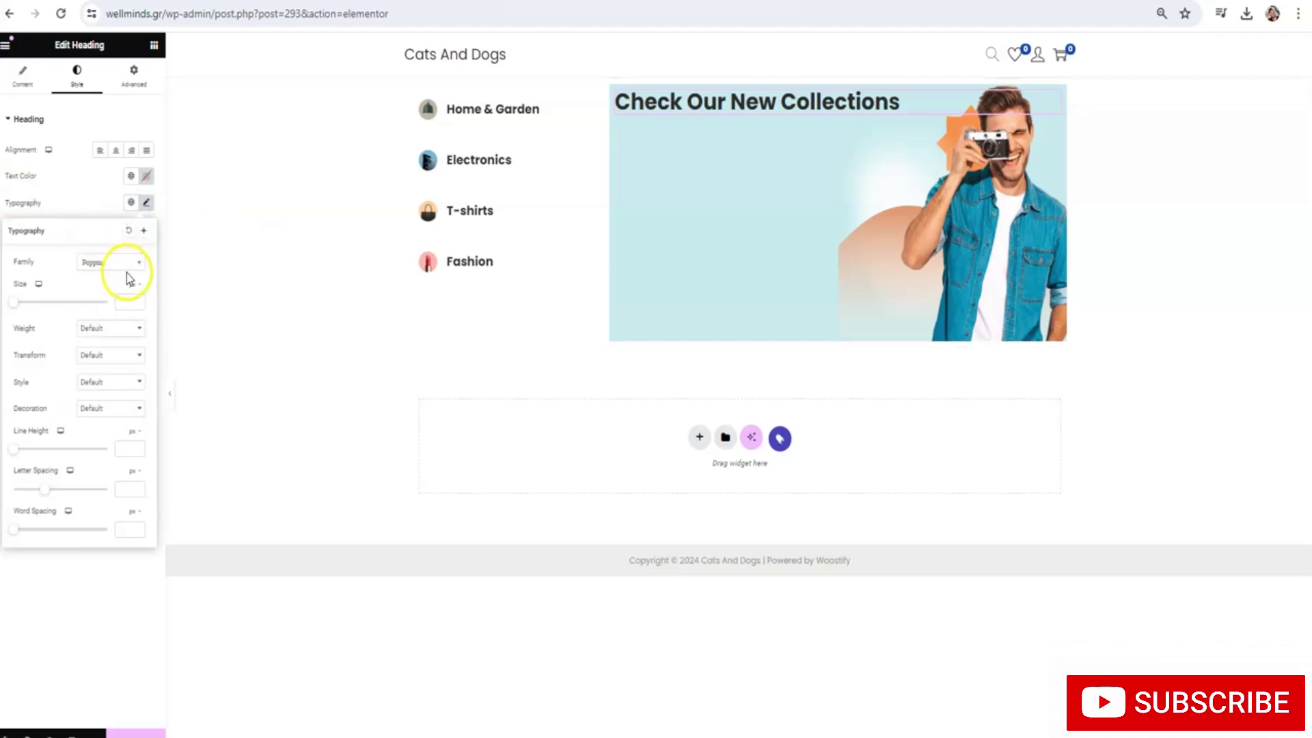
{"action": "left_click", "coordinate": [154, 45]}
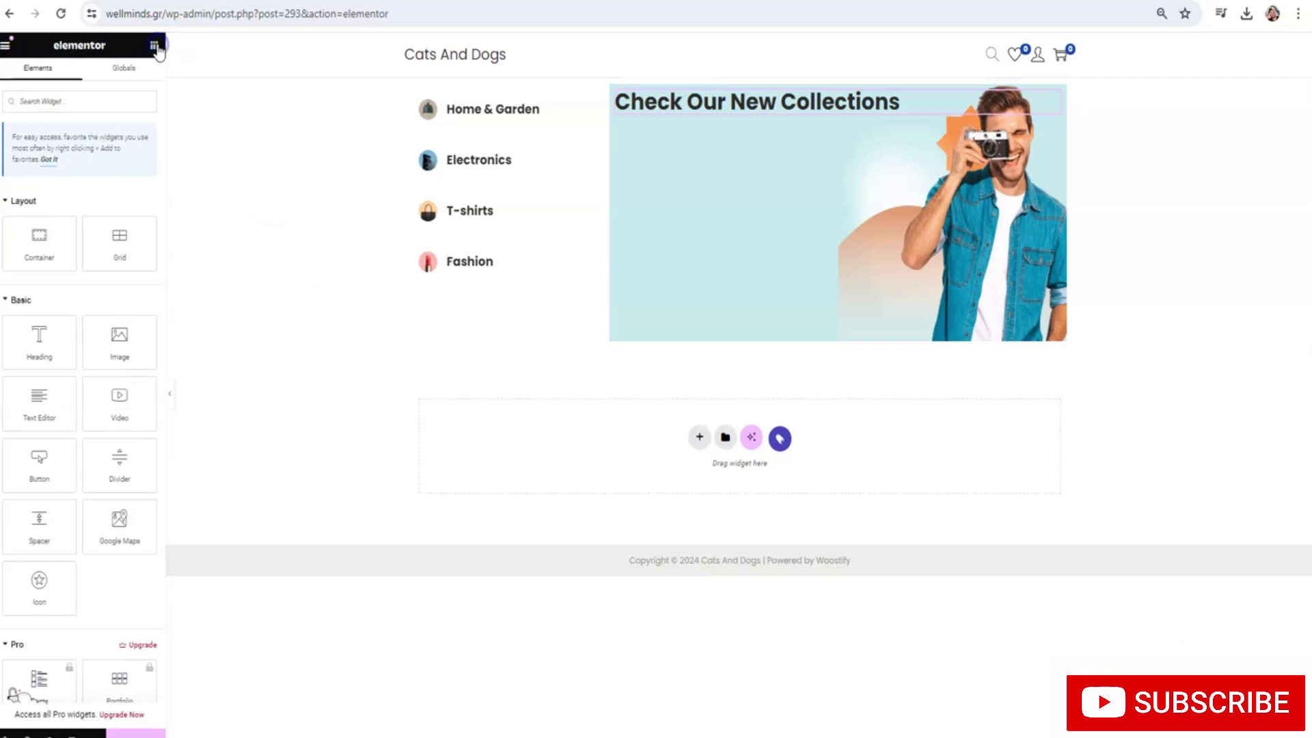
Add a text block under the heading, clear its placeholder text, then delete it
{"action": "left_click_drag", "start_coordinate": [39, 400], "coordinate": [729, 134]}
{"action": "left_click", "coordinate": [97, 296]}
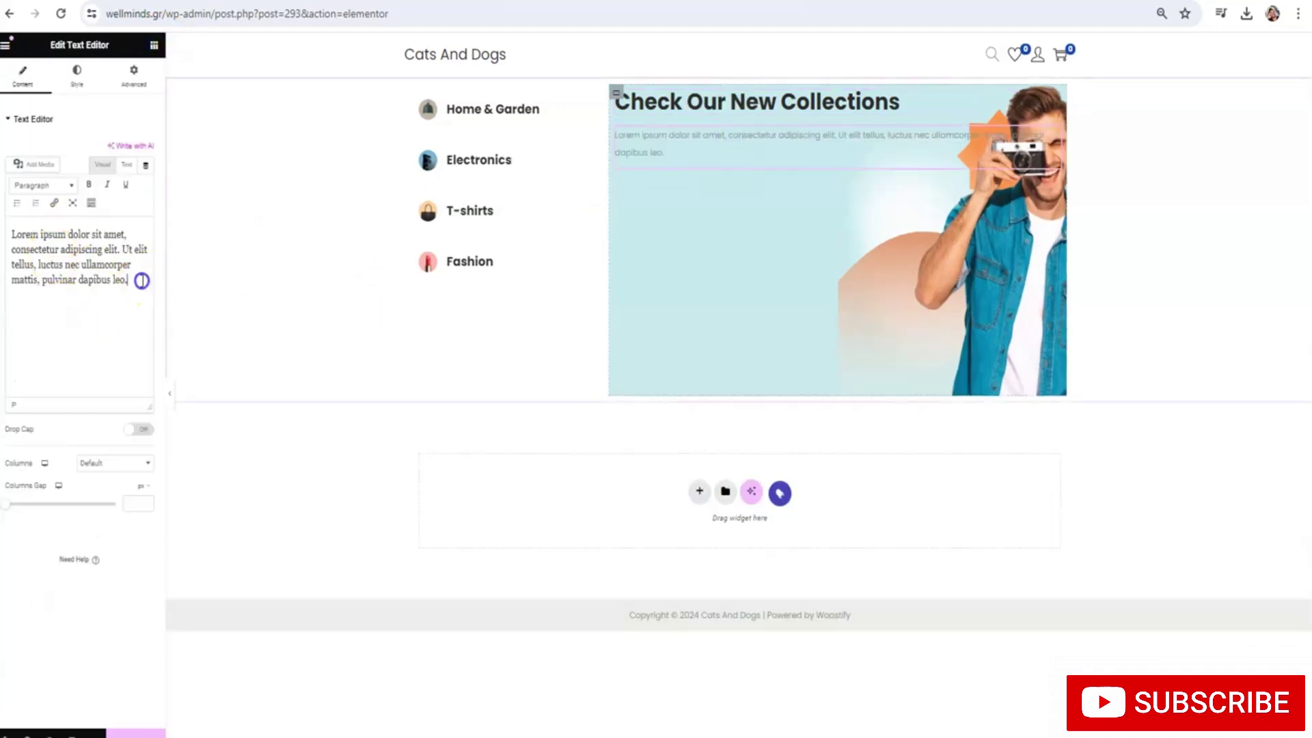
{"action": "left_click_drag", "start_coordinate": [141, 280], "coordinate": [28, 227]}
{"action": "key", "text": "BackSpace"}
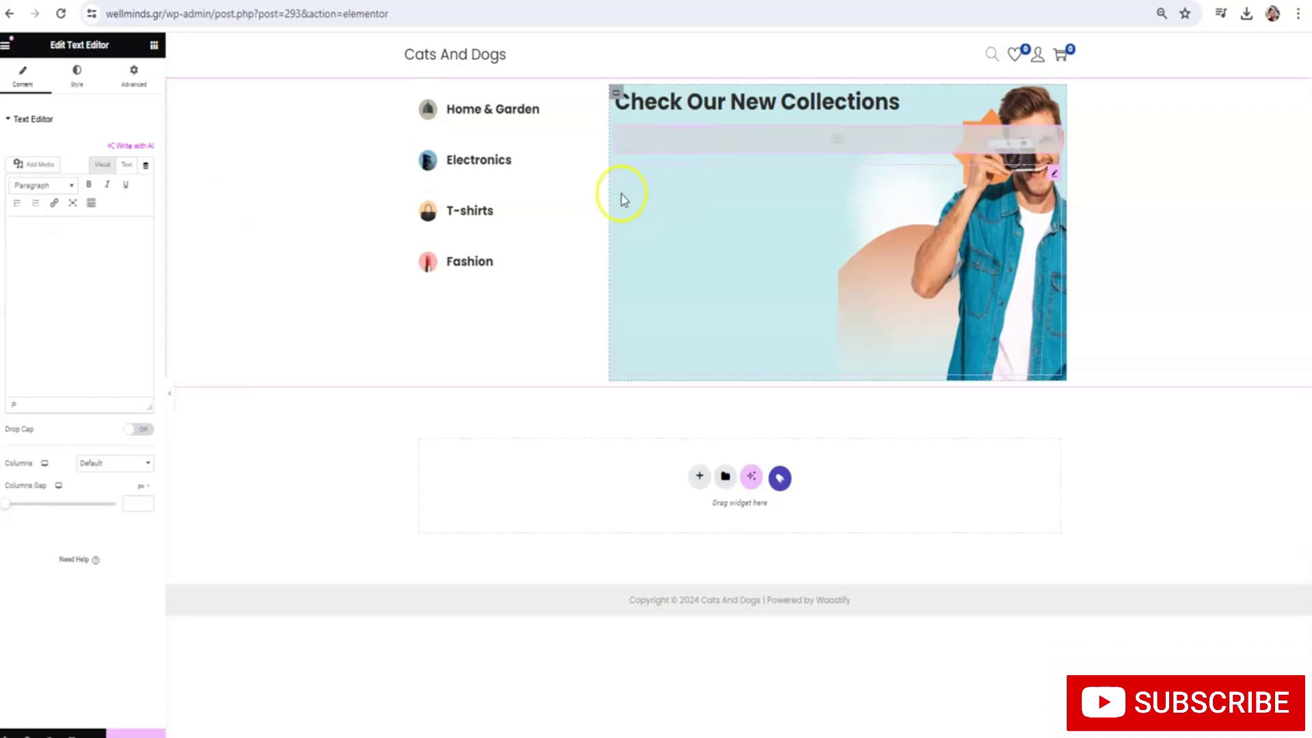
{"action": "left_click", "coordinate": [710, 143]}
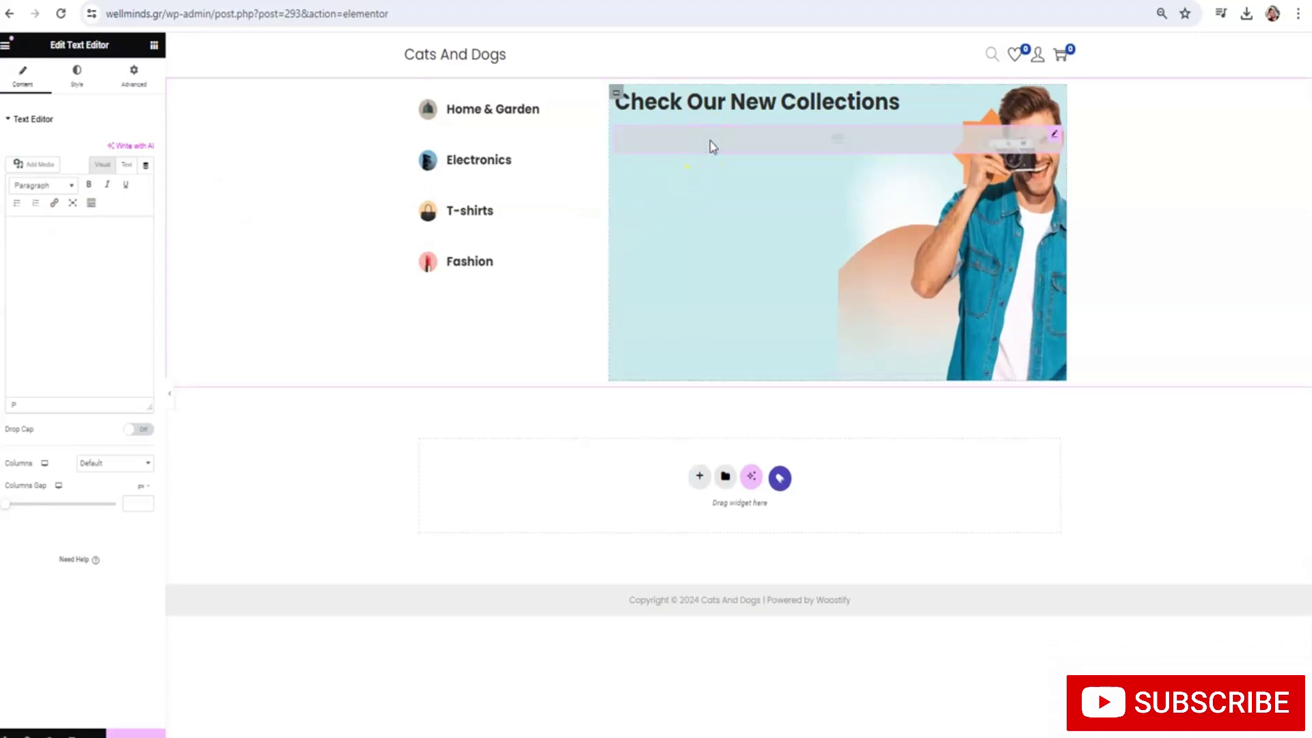
{"action": "key", "text": "Delete"}
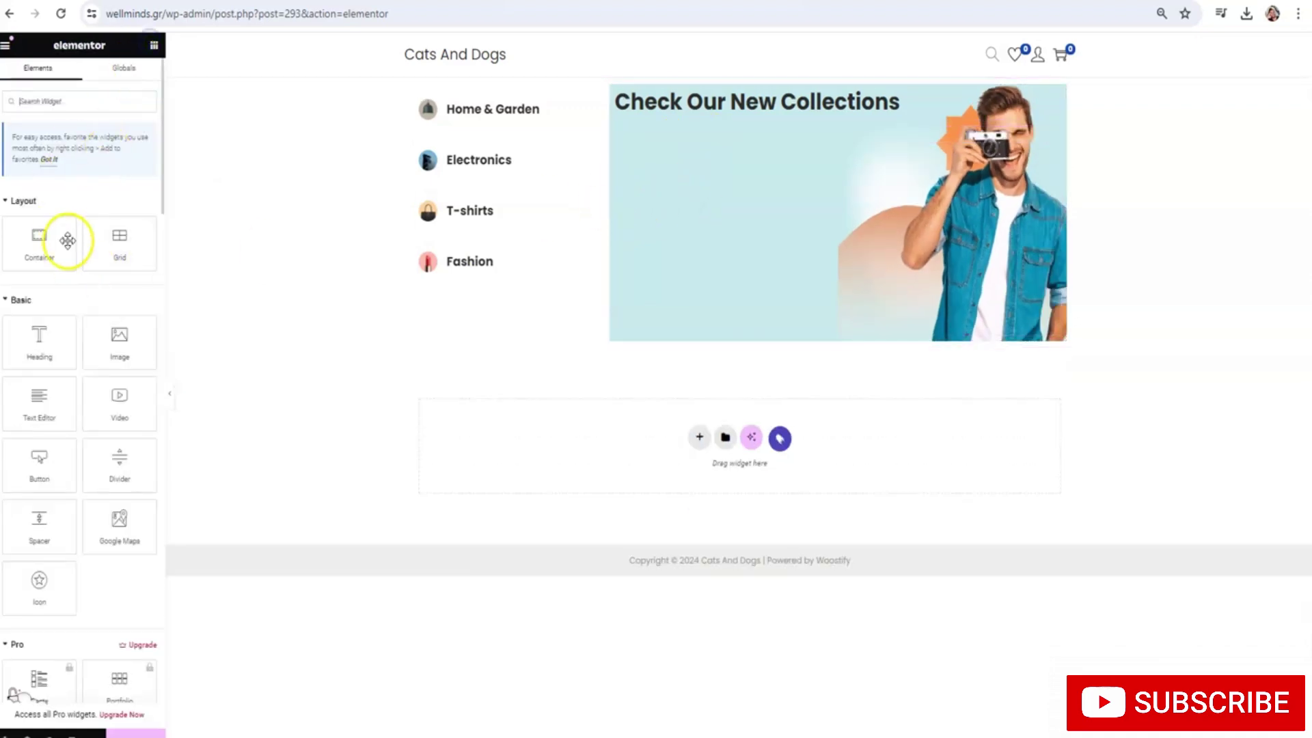
Add a button labelled SHOP NOW beneath the banner heading and show its hover styling
{"action": "left_click_drag", "start_coordinate": [39, 465], "coordinate": [704, 194]}
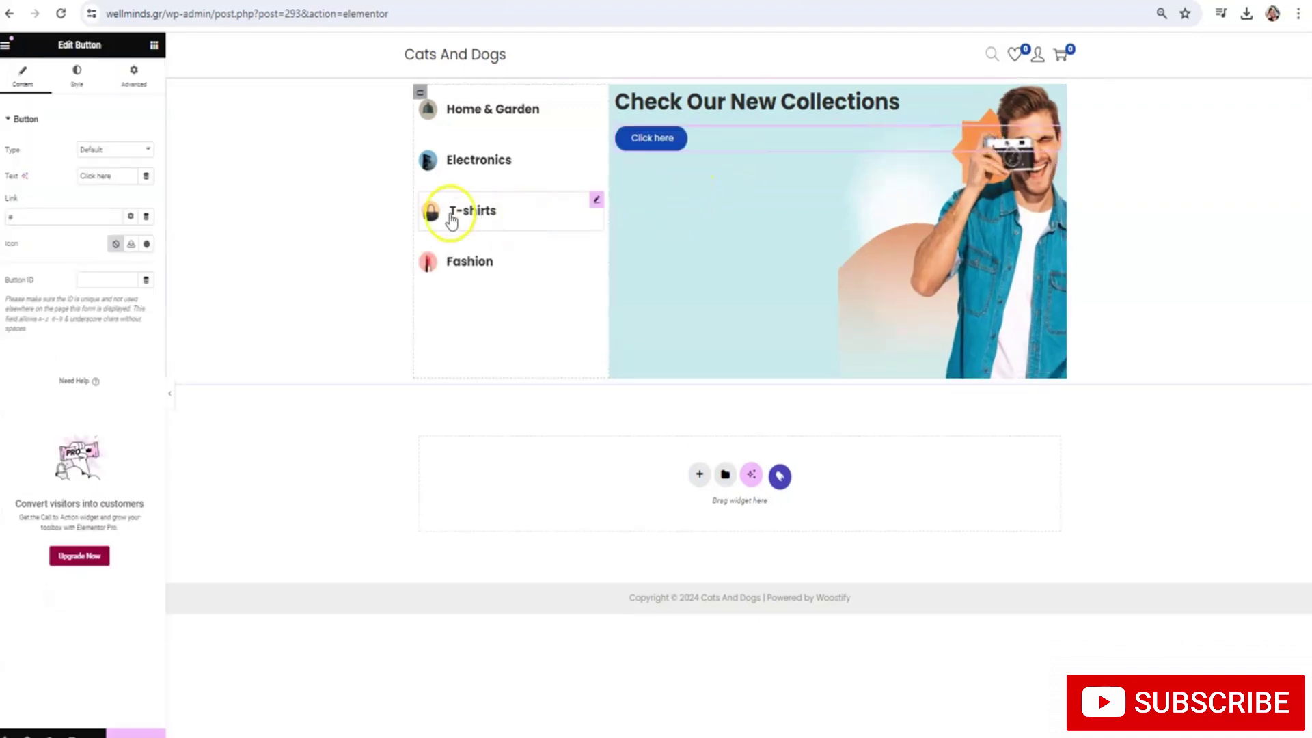
{"action": "key", "text": "ctrl+a"}
{"action": "type", "text": "S"}
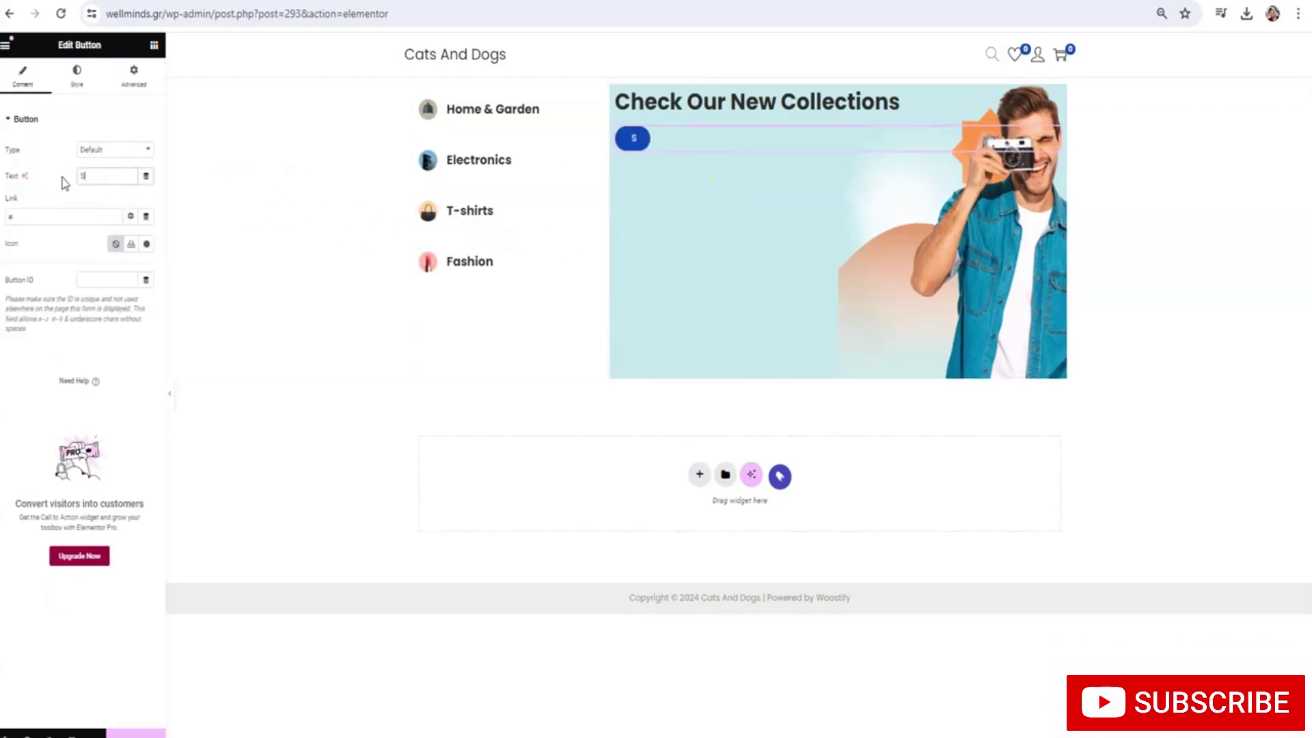
{"action": "key", "text": "BackSpace"}
{"action": "type", "text": "HOP NOW"}
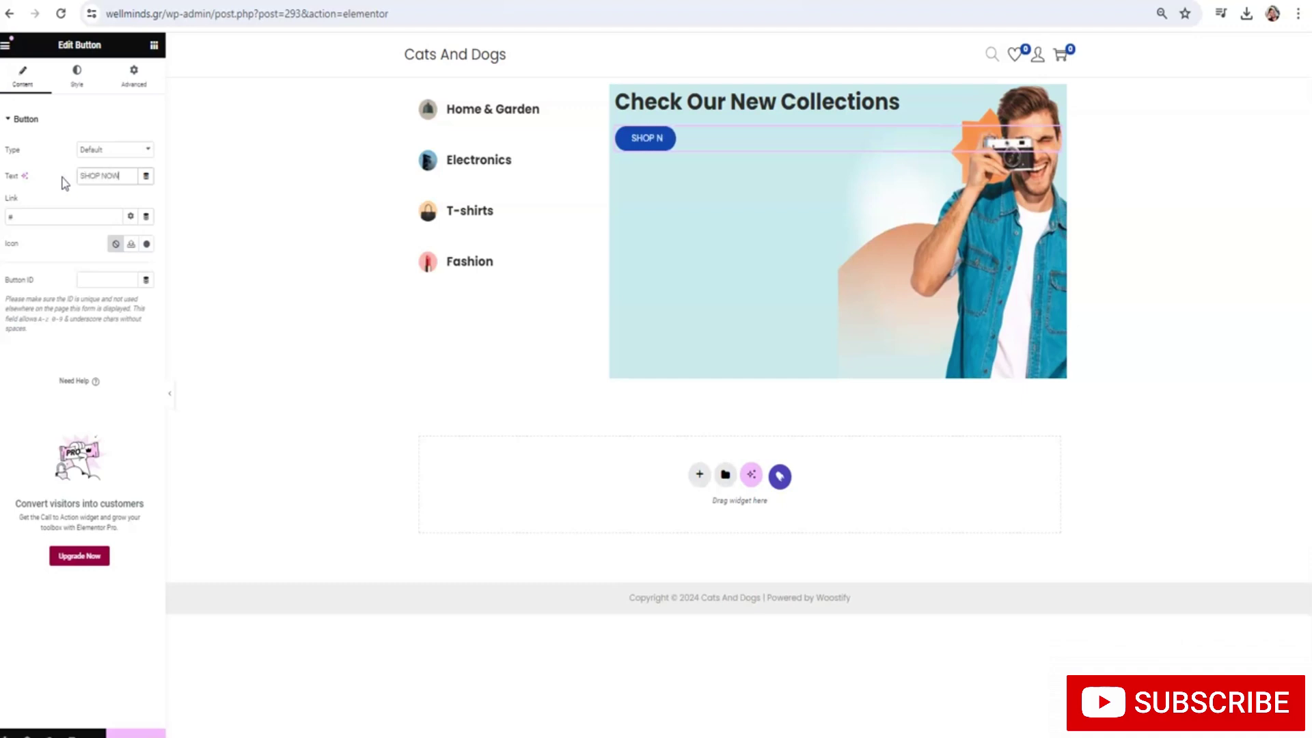
{"action": "left_click", "coordinate": [77, 74]}
{"action": "left_click", "coordinate": [111, 229]}
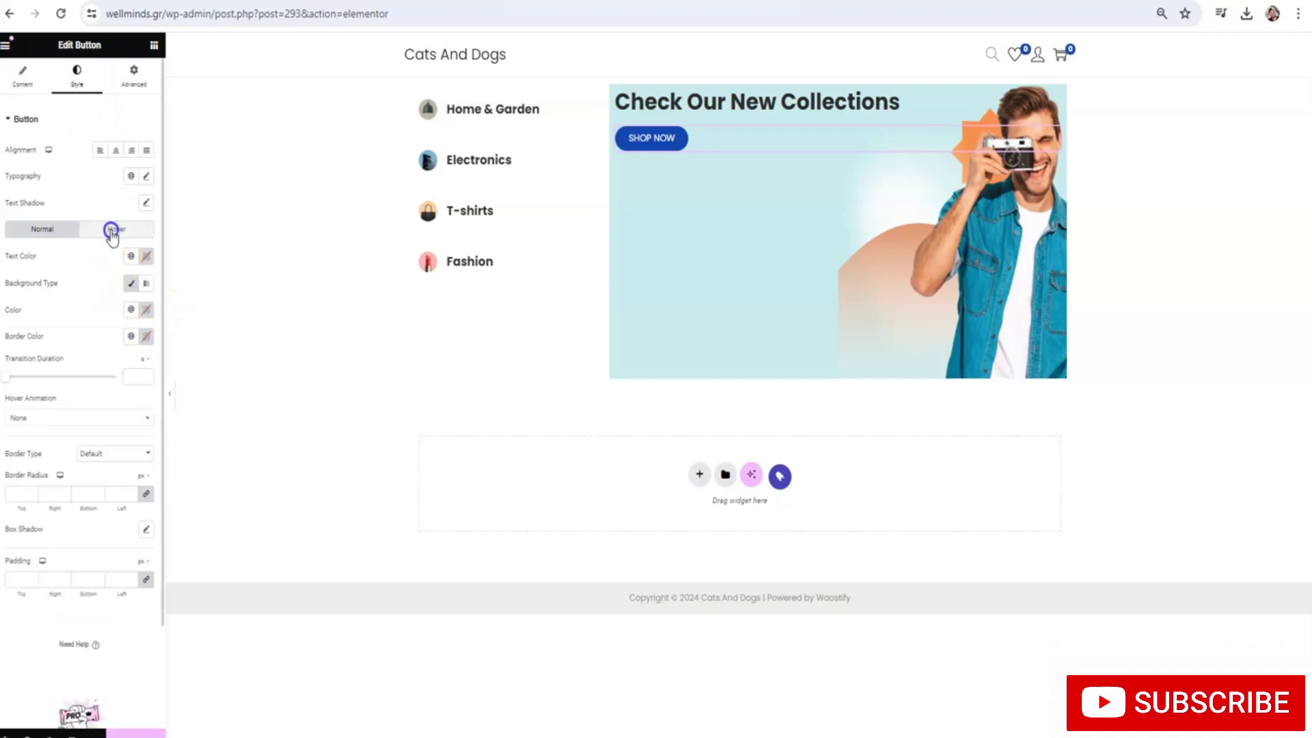
Set the SHOP NOW button's hover background colour to dark blue
{"action": "left_click", "coordinate": [35, 239]}
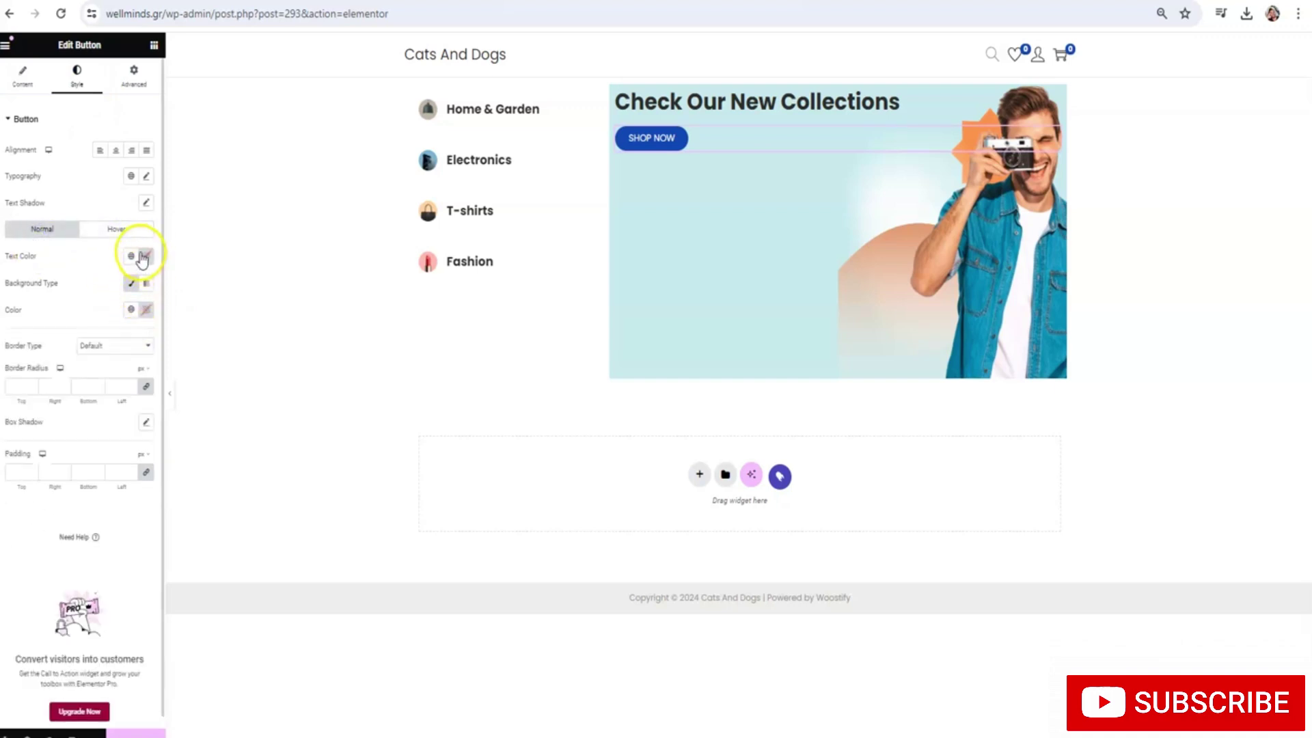
{"action": "left_click", "coordinate": [116, 230]}
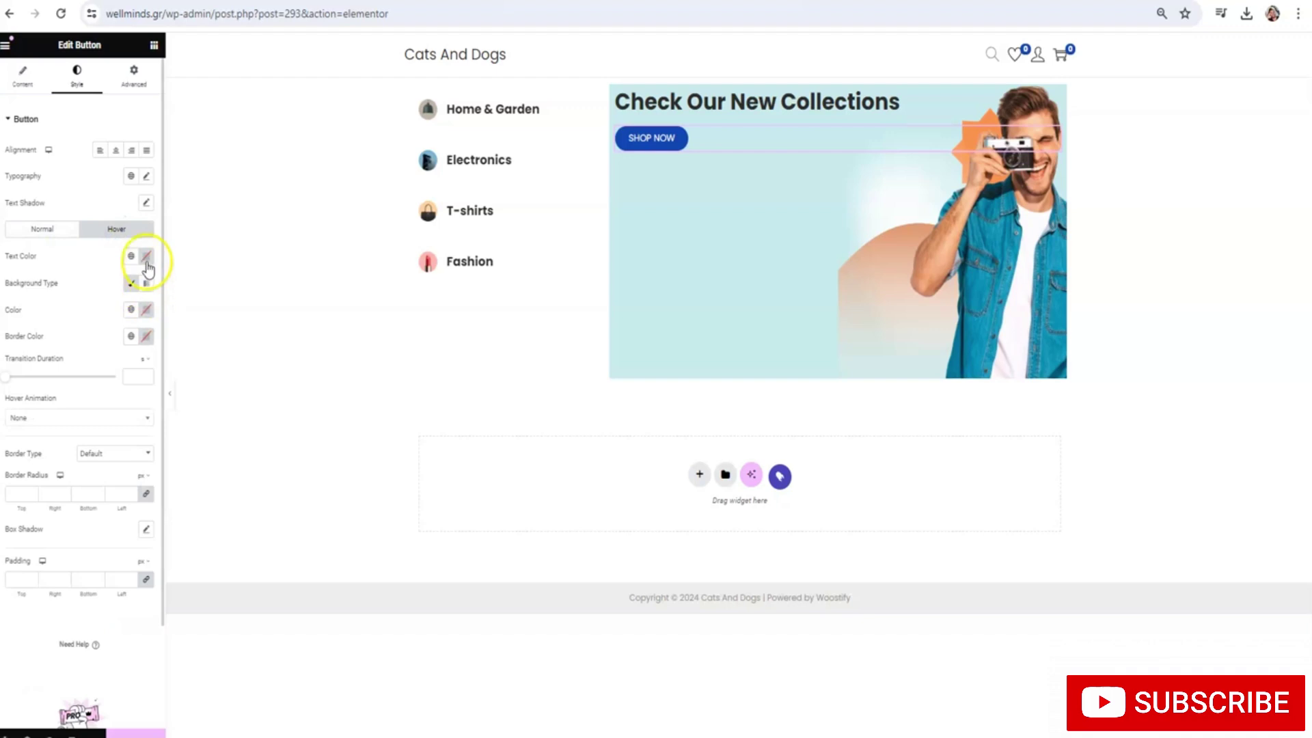
{"action": "left_click", "coordinate": [147, 309]}
{"action": "left_click", "coordinate": [114, 465]}
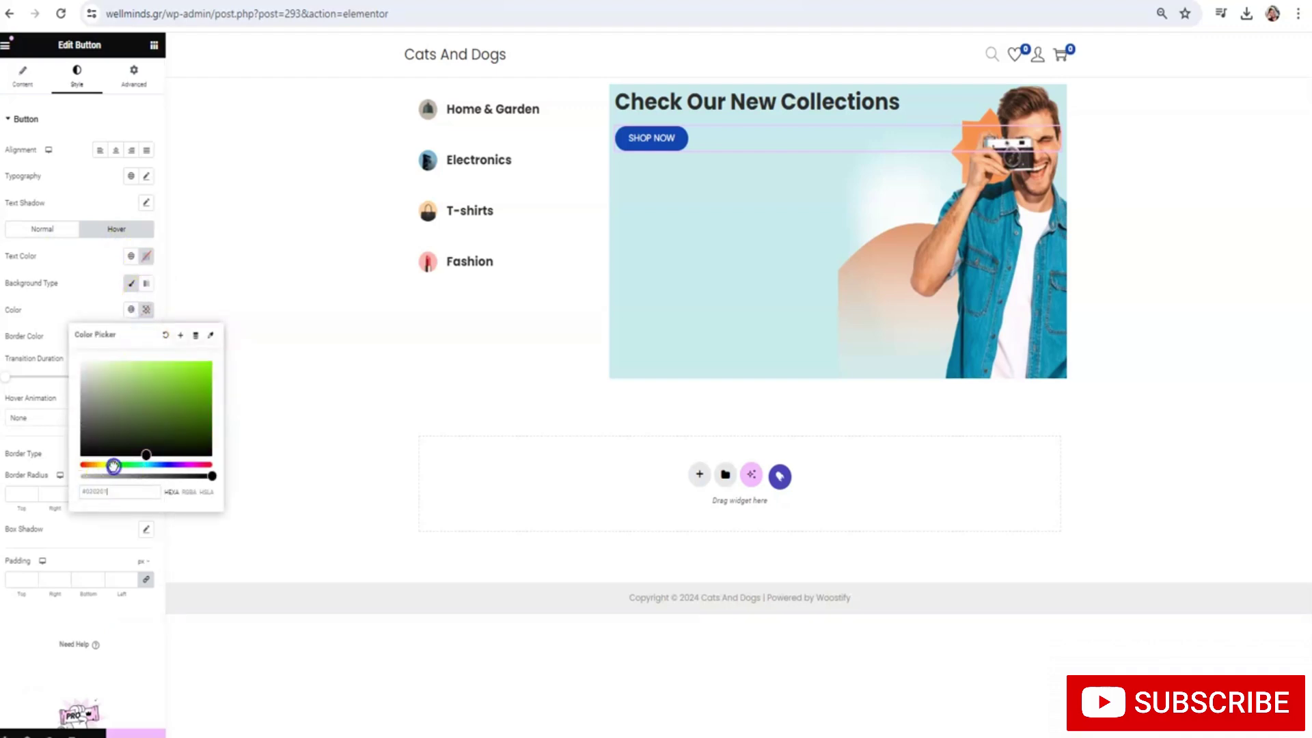
{"action": "left_click_drag", "start_coordinate": [114, 465], "coordinate": [157, 466]}
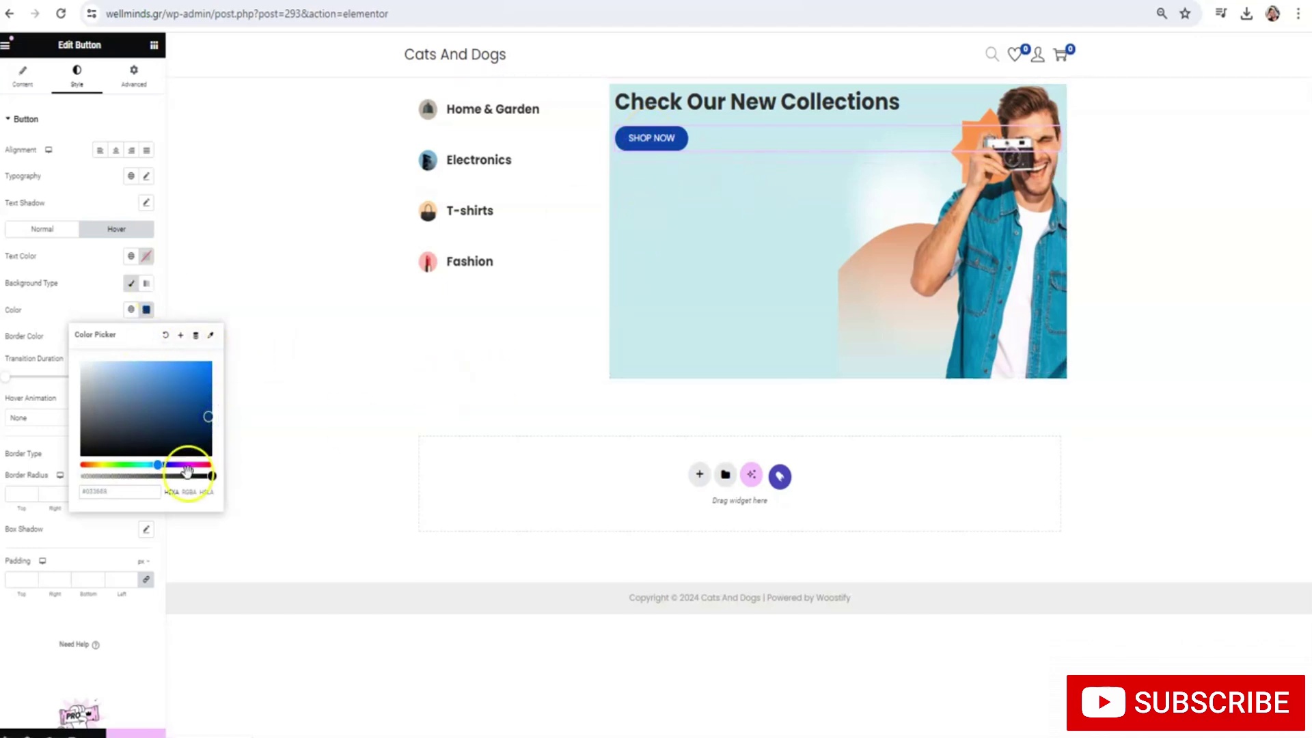
{"action": "left_click", "coordinate": [128, 727]}
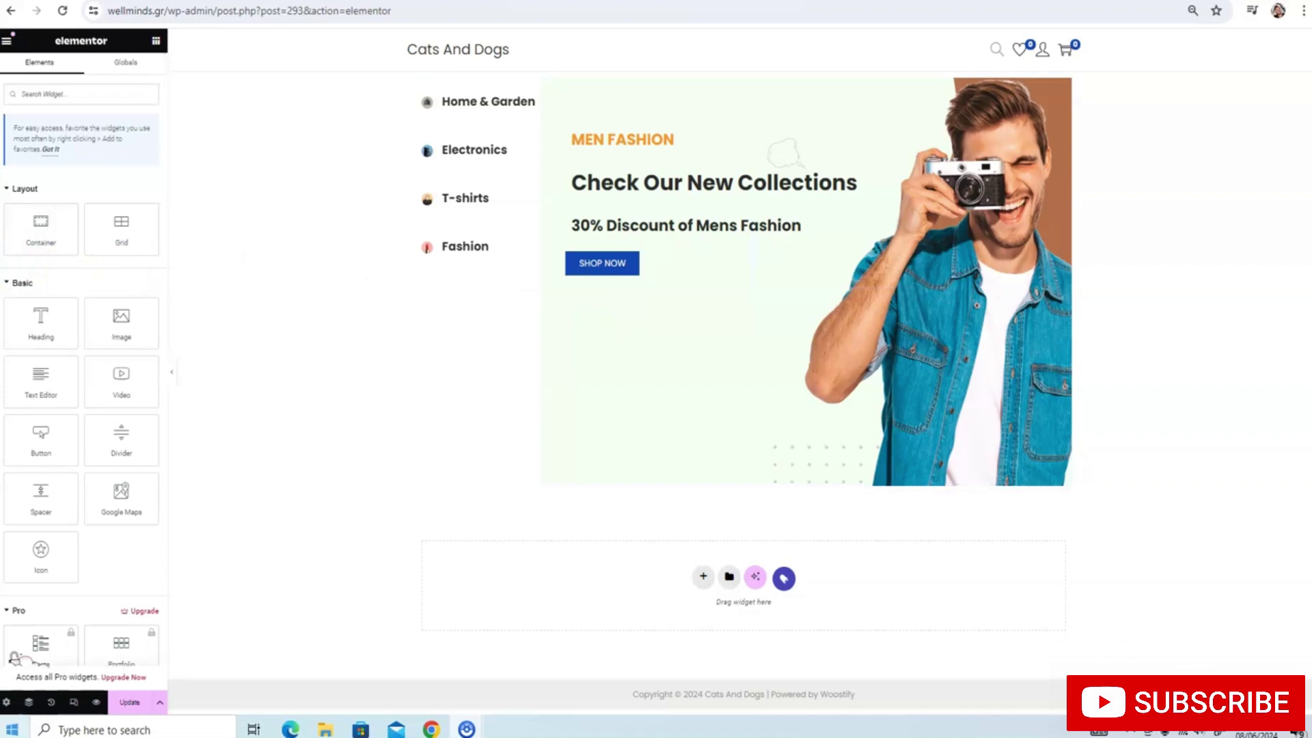
Unlink the Home & Garden box's corner radius values and give it a 3 px bottom radius
{"action": "left_click", "coordinate": [493, 112]}
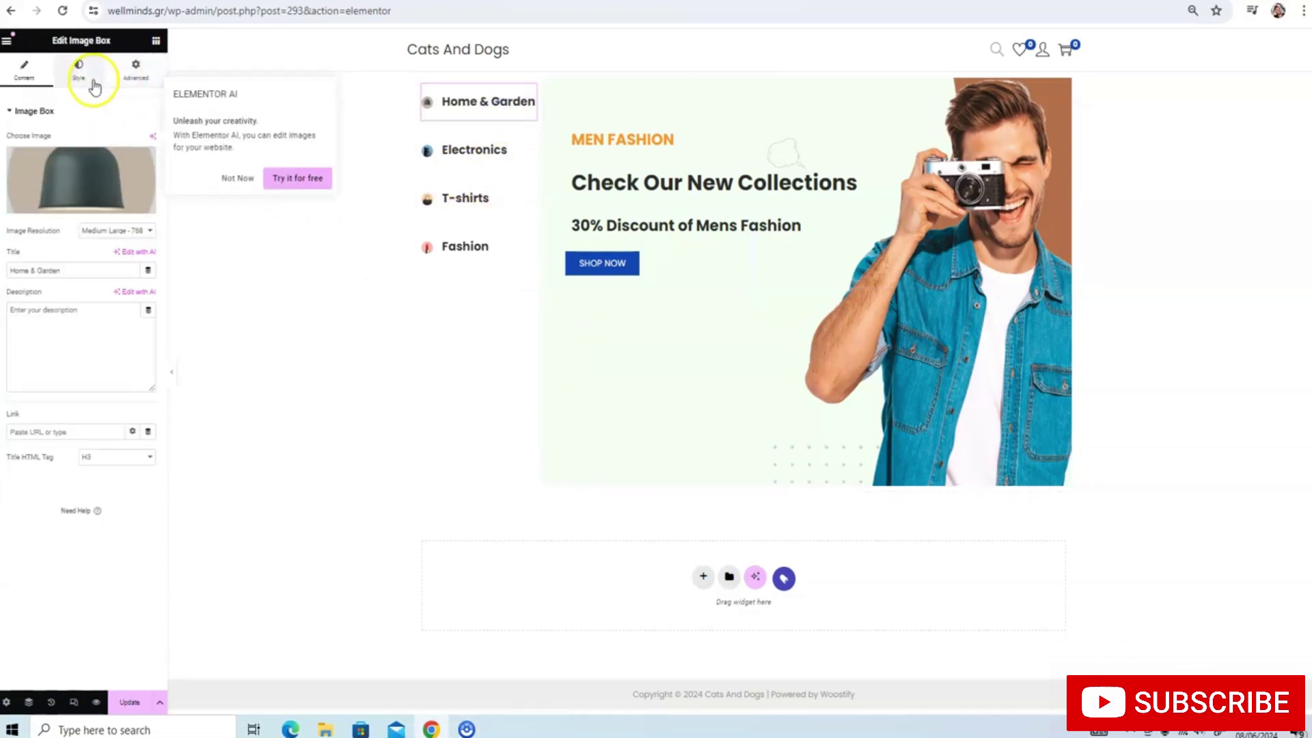
{"action": "left_click", "coordinate": [136, 69]}
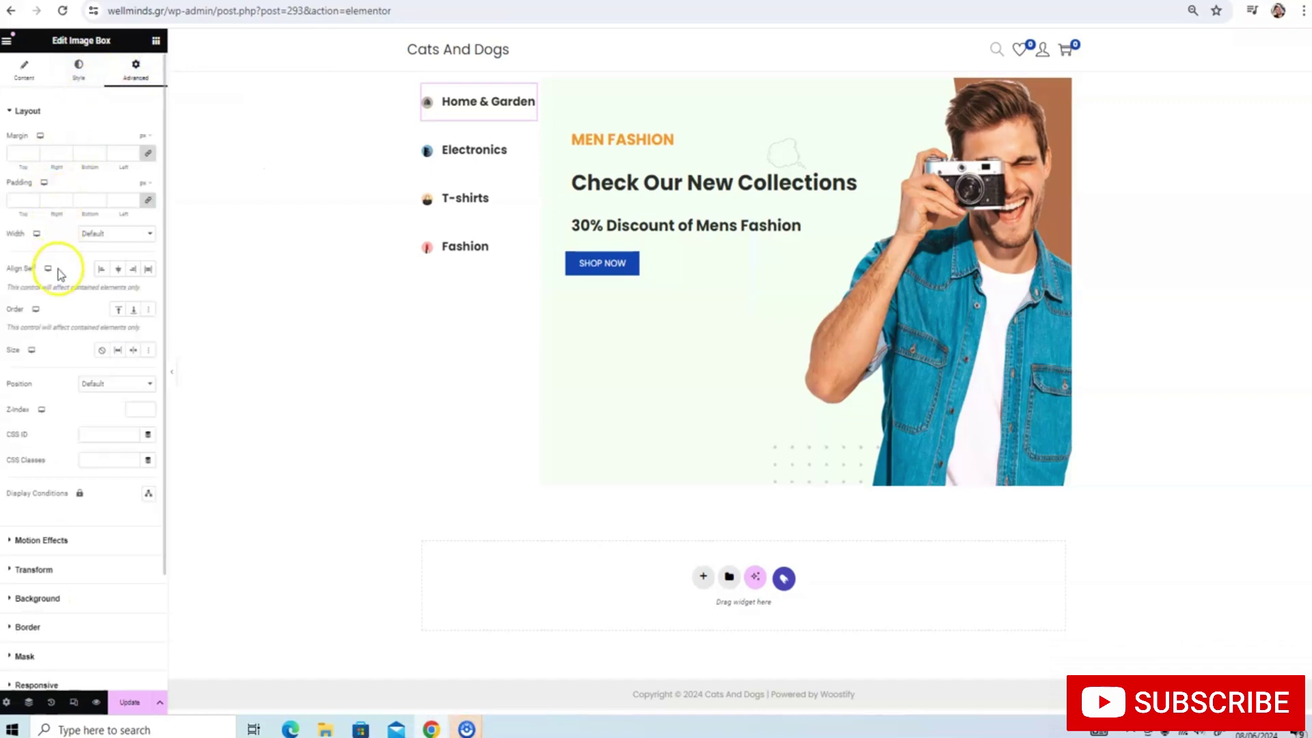
{"action": "left_click", "coordinate": [82, 83]}
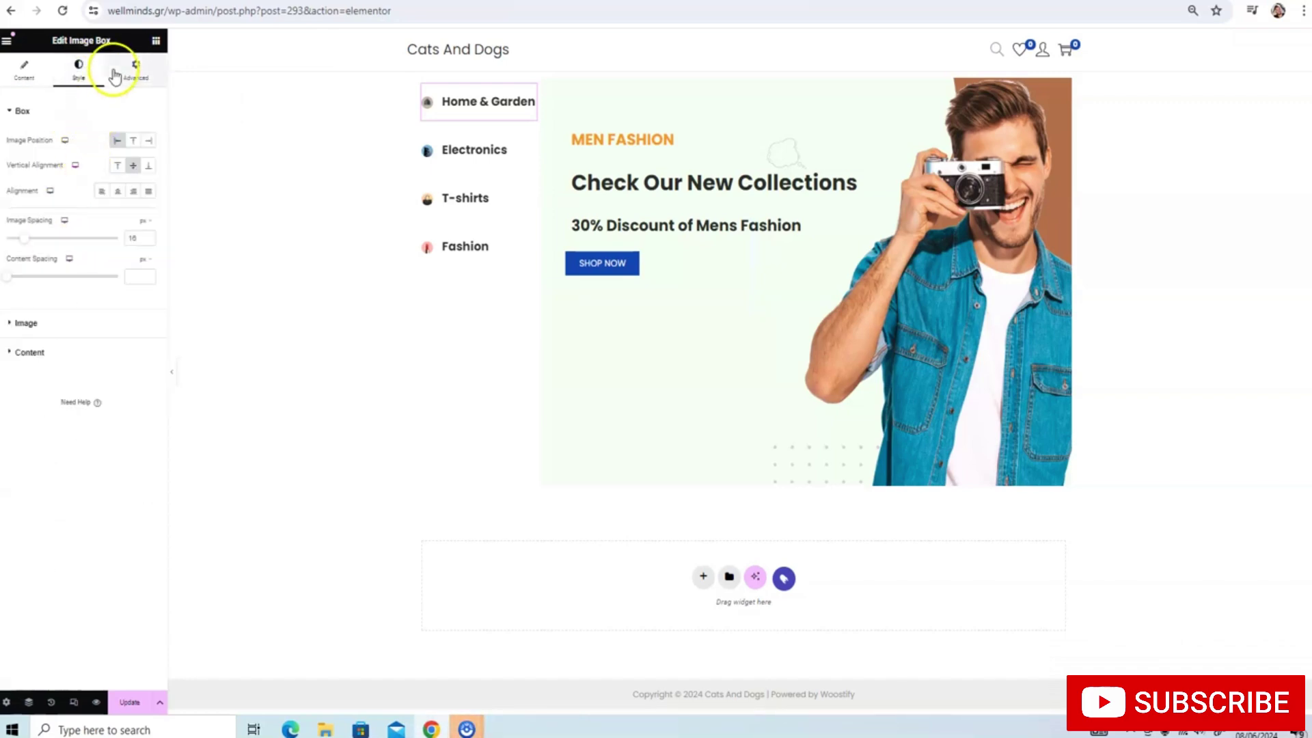
{"action": "left_click", "coordinate": [135, 69]}
{"action": "scroll", "coordinate": [52, 277], "scroll_direction": "down", "scroll_amount": 2}
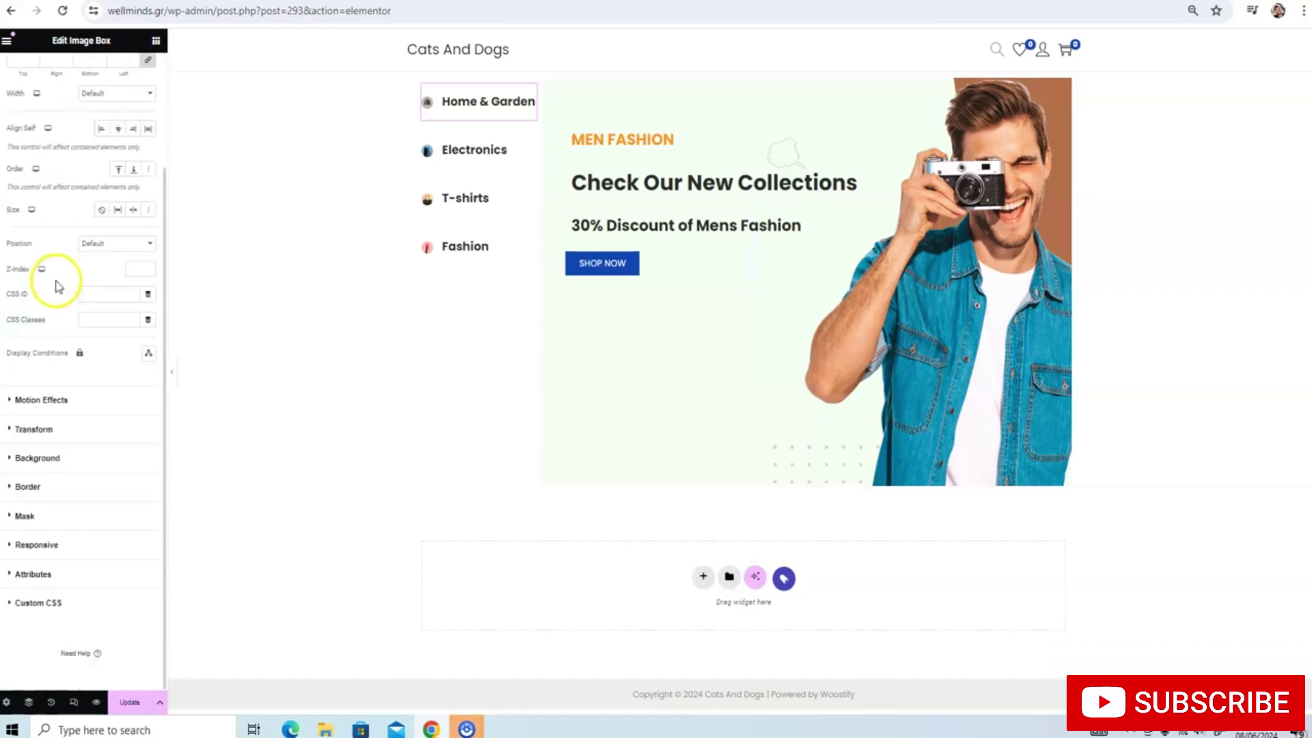
{"action": "left_click", "coordinate": [26, 487]}
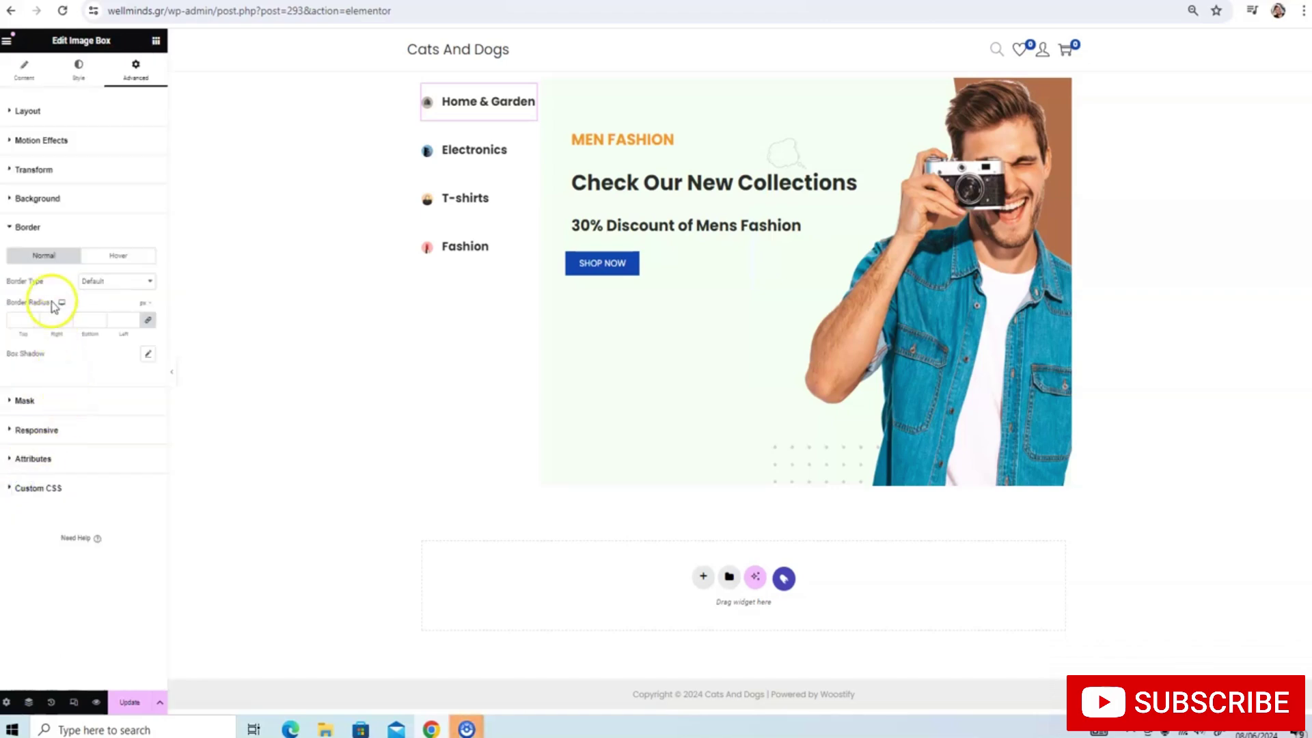
{"action": "left_click", "coordinate": [88, 319]}
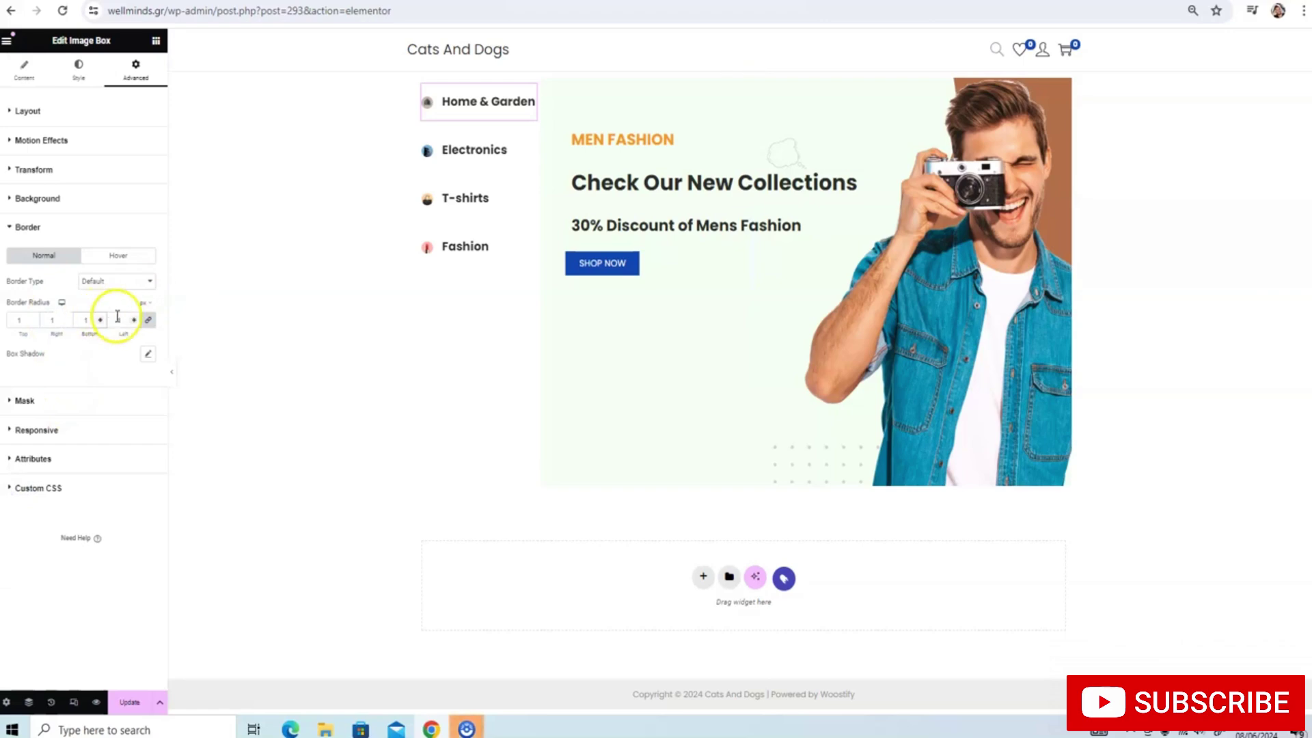
{"action": "left_click", "coordinate": [147, 319]}
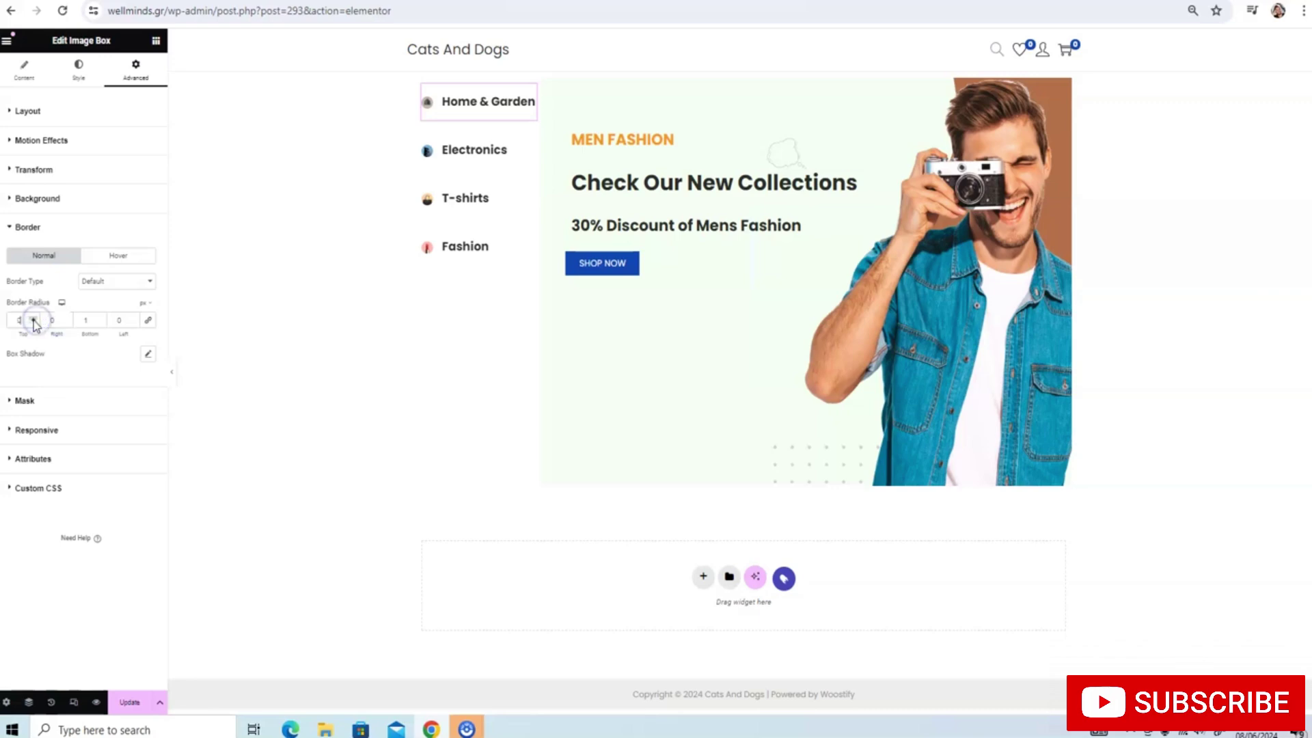
Give the Home & Garden box a shadow (horizontal 1, vertical 7, blur 10) and save
{"action": "left_click", "coordinate": [447, 151]}
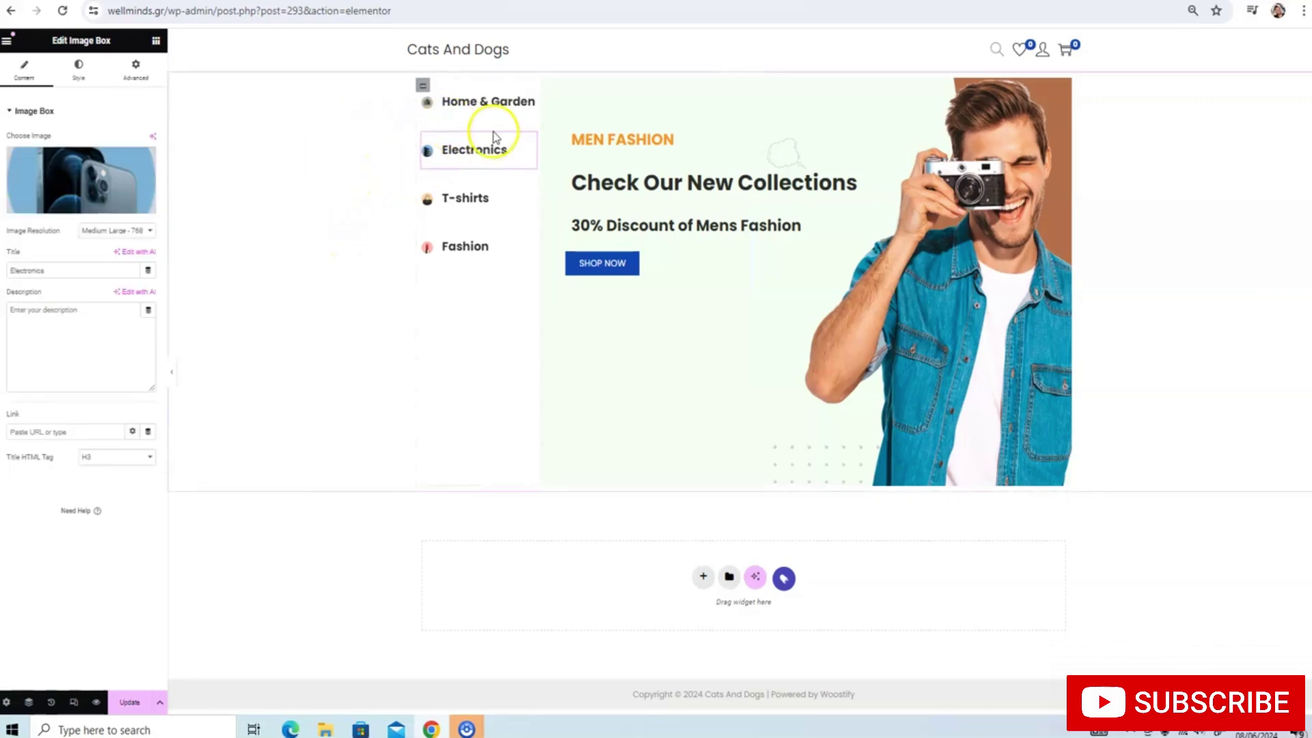
{"action": "left_click", "coordinate": [473, 114]}
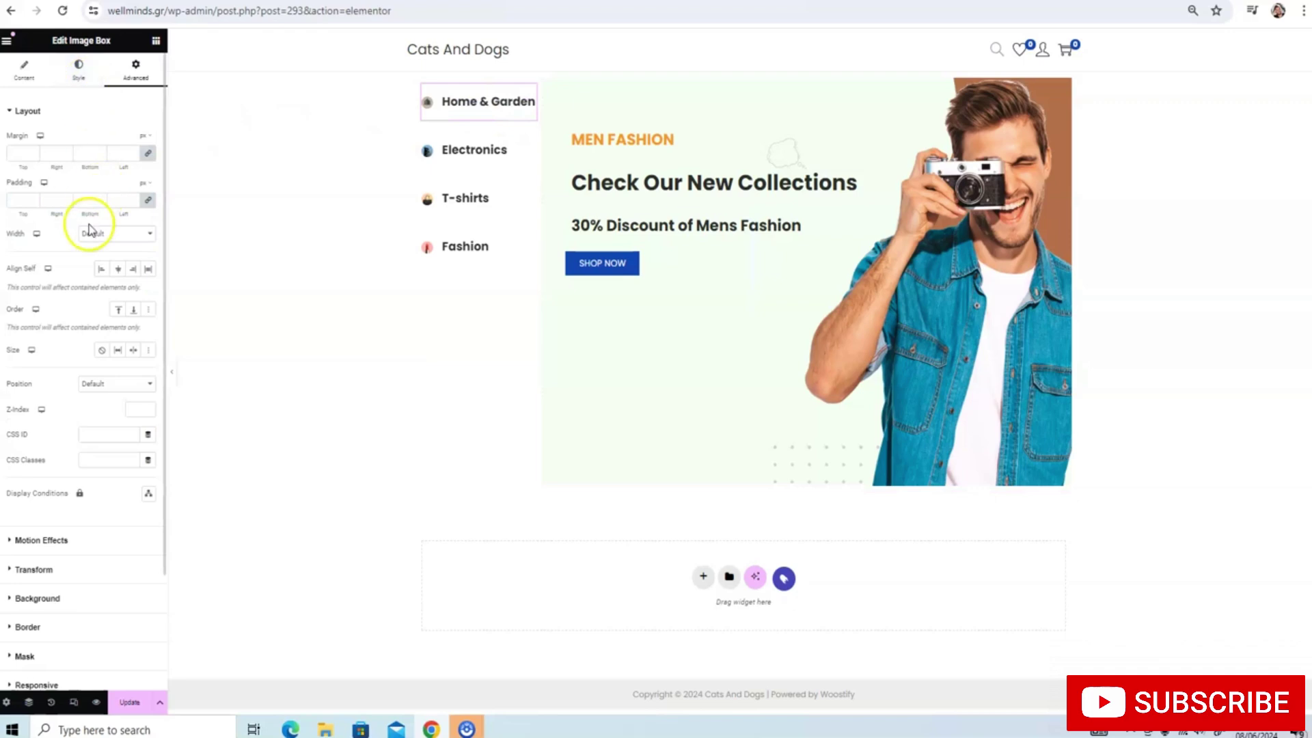
{"action": "scroll", "coordinate": [68, 269], "scroll_direction": "down", "scroll_amount": 2}
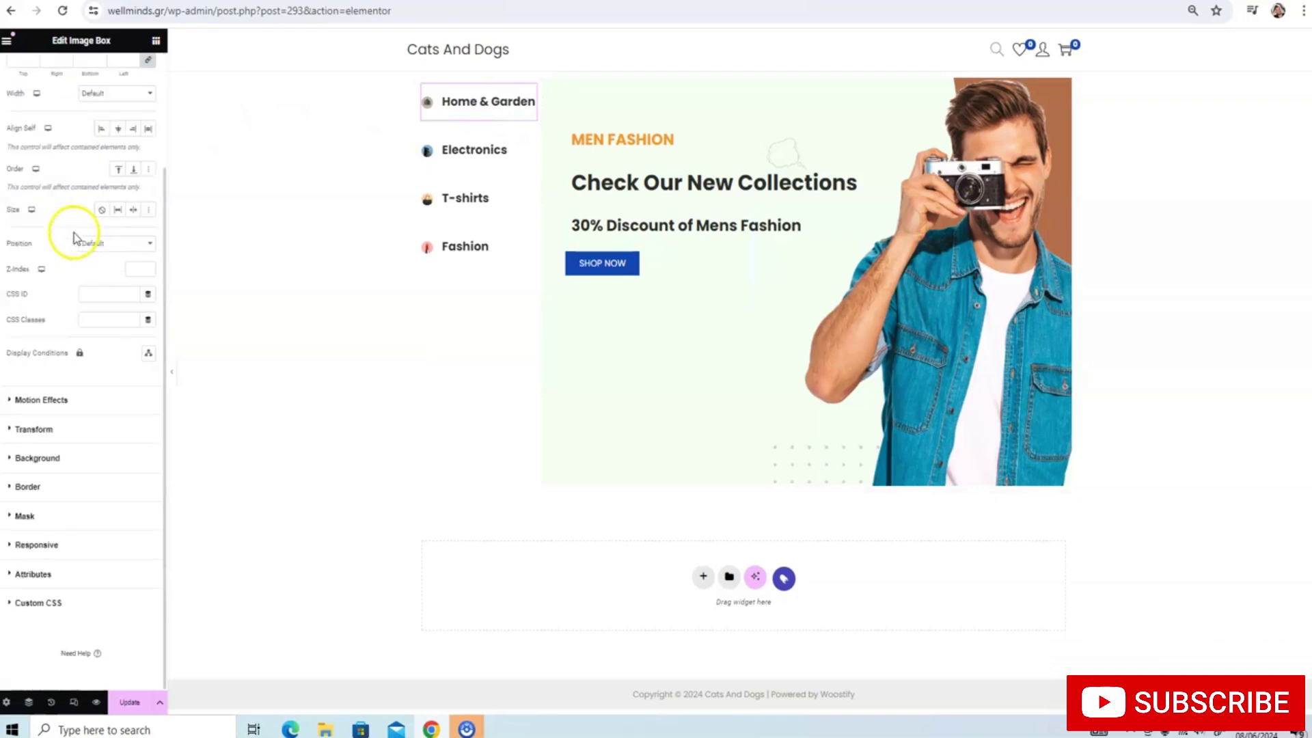
{"action": "left_click", "coordinate": [20, 488]}
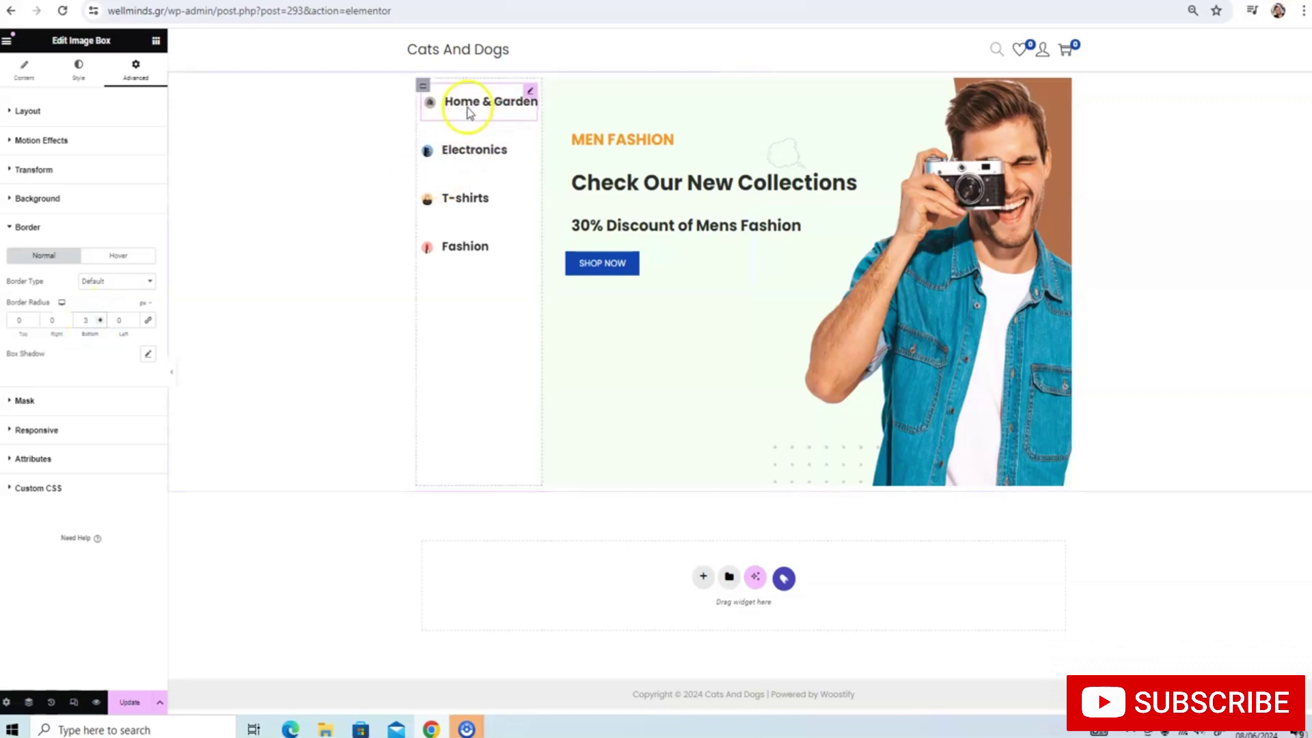
{"action": "left_click", "coordinate": [445, 163]}
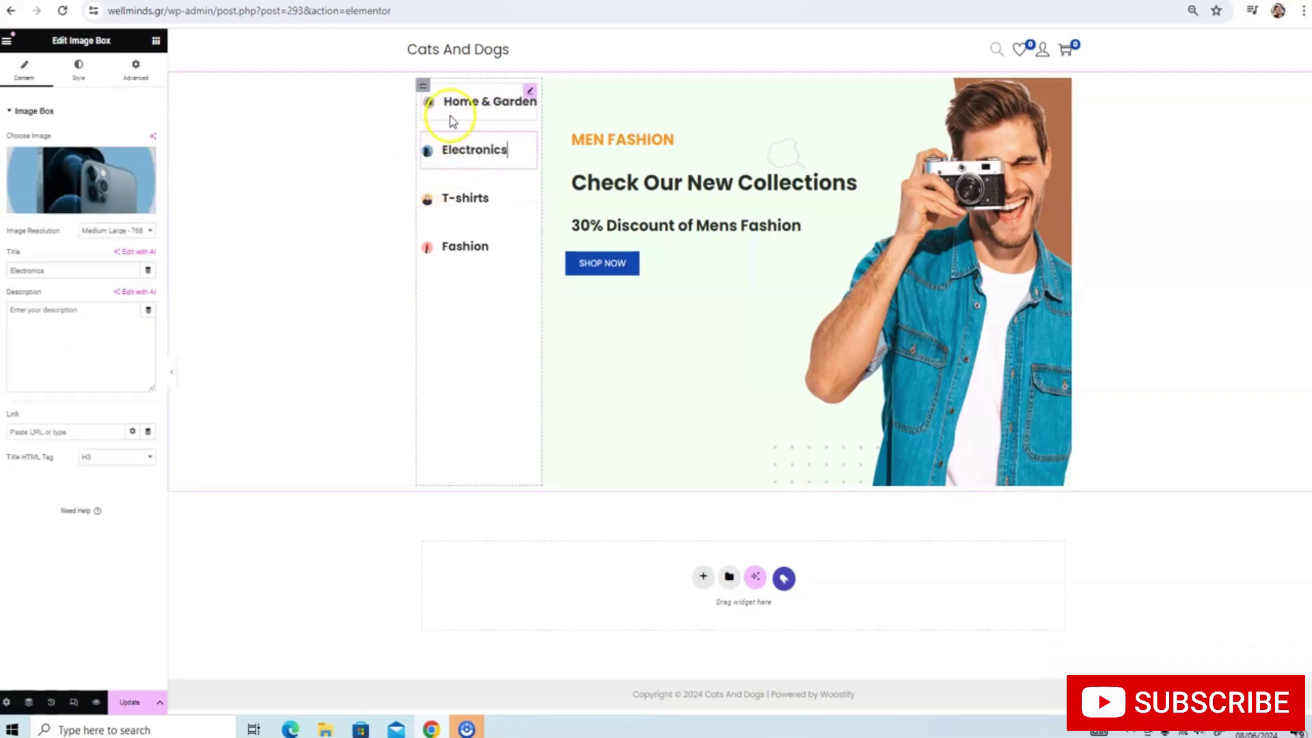
{"action": "left_click", "coordinate": [448, 118]}
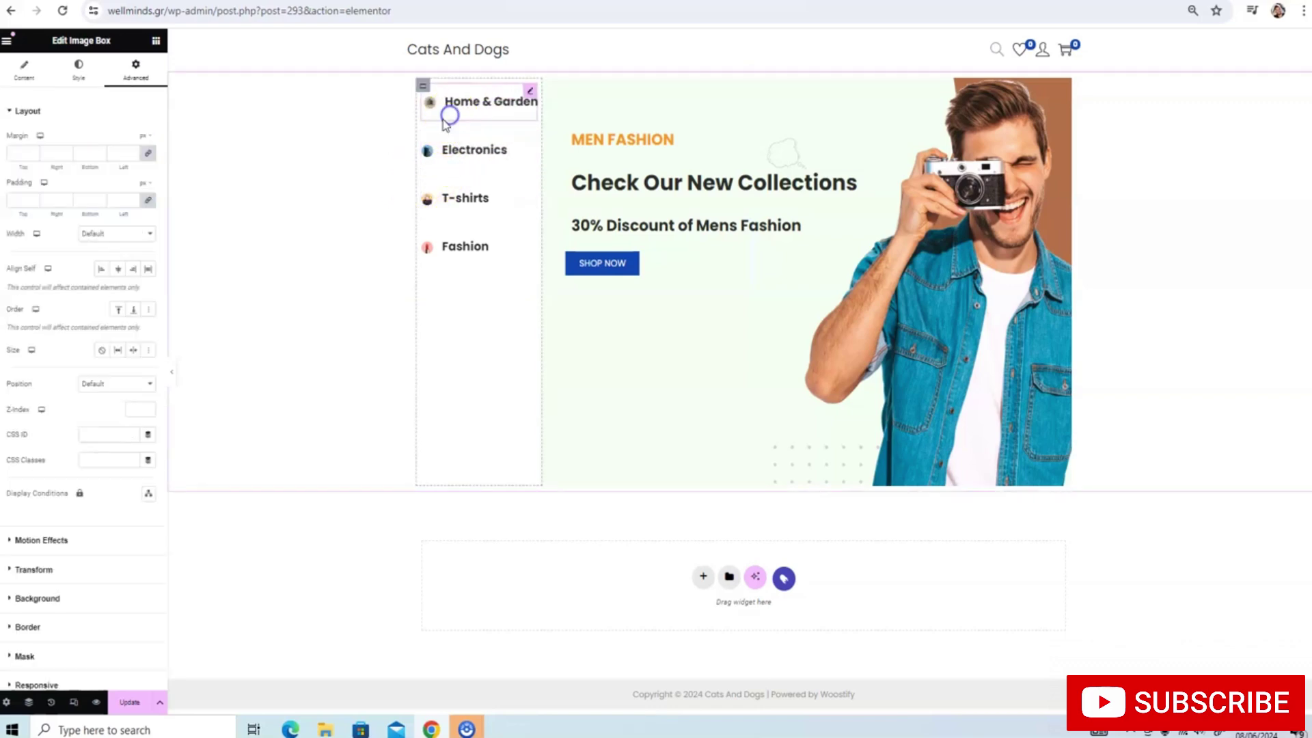
{"action": "left_click", "coordinate": [26, 620]}
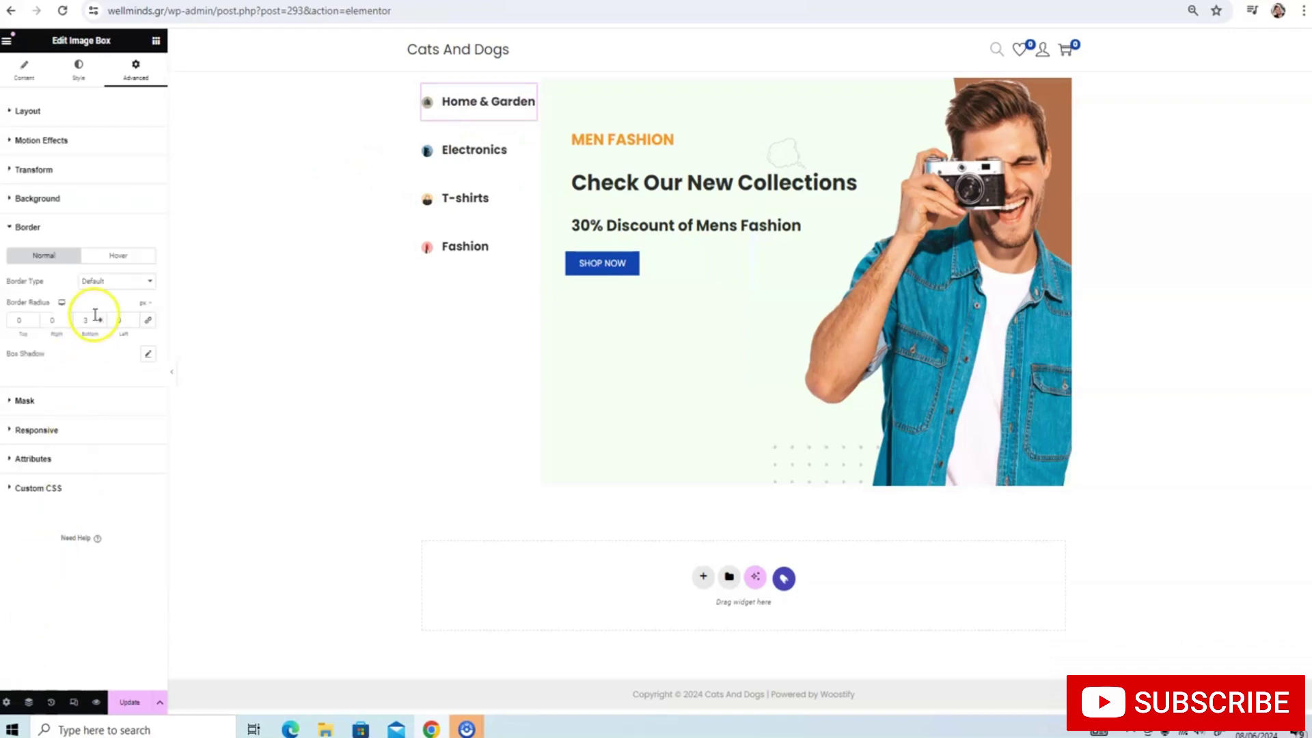
{"action": "left_click", "coordinate": [109, 257]}
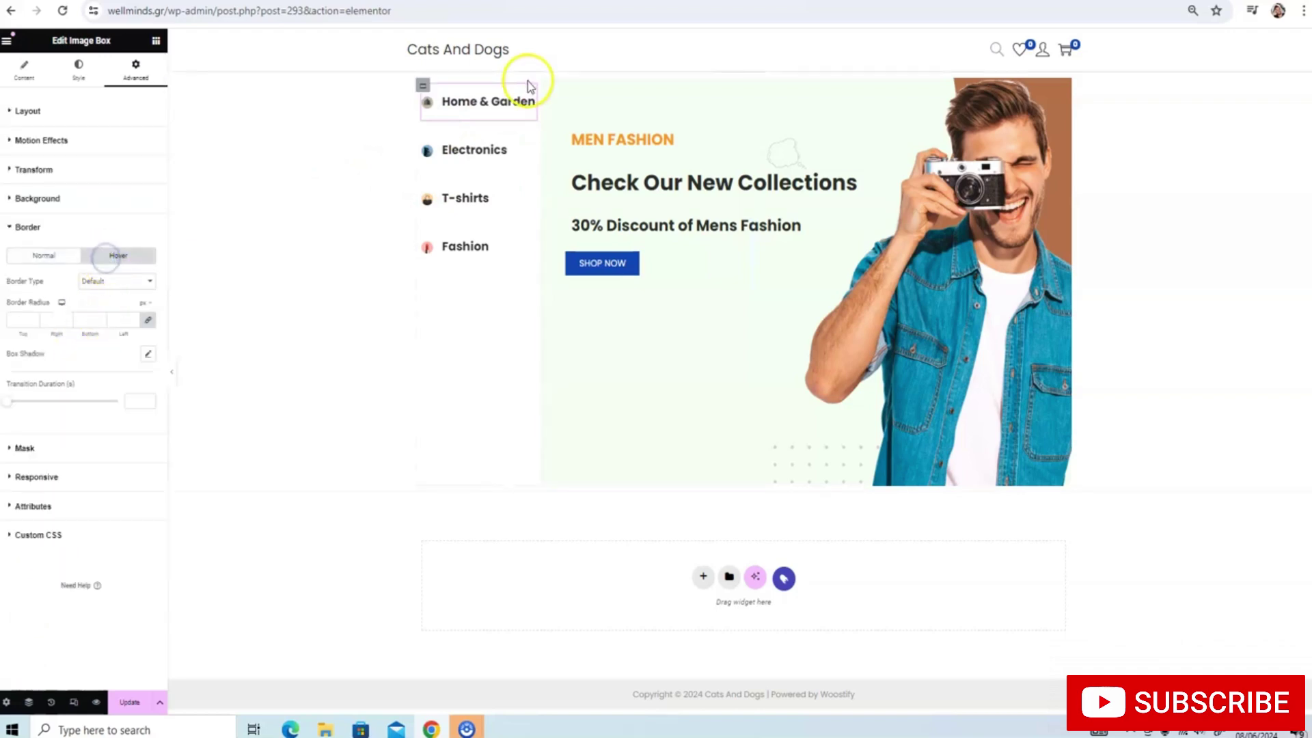
{"action": "left_click", "coordinate": [76, 258]}
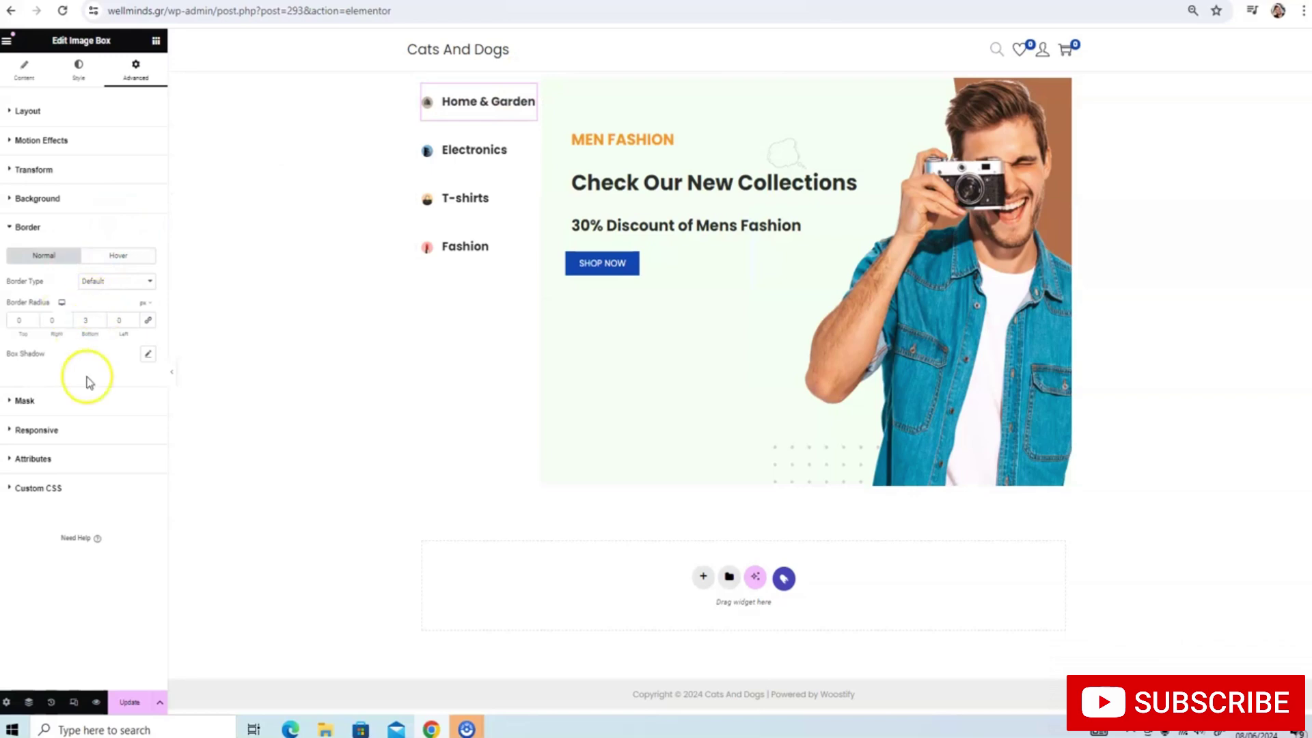
{"action": "left_click", "coordinate": [148, 357]}
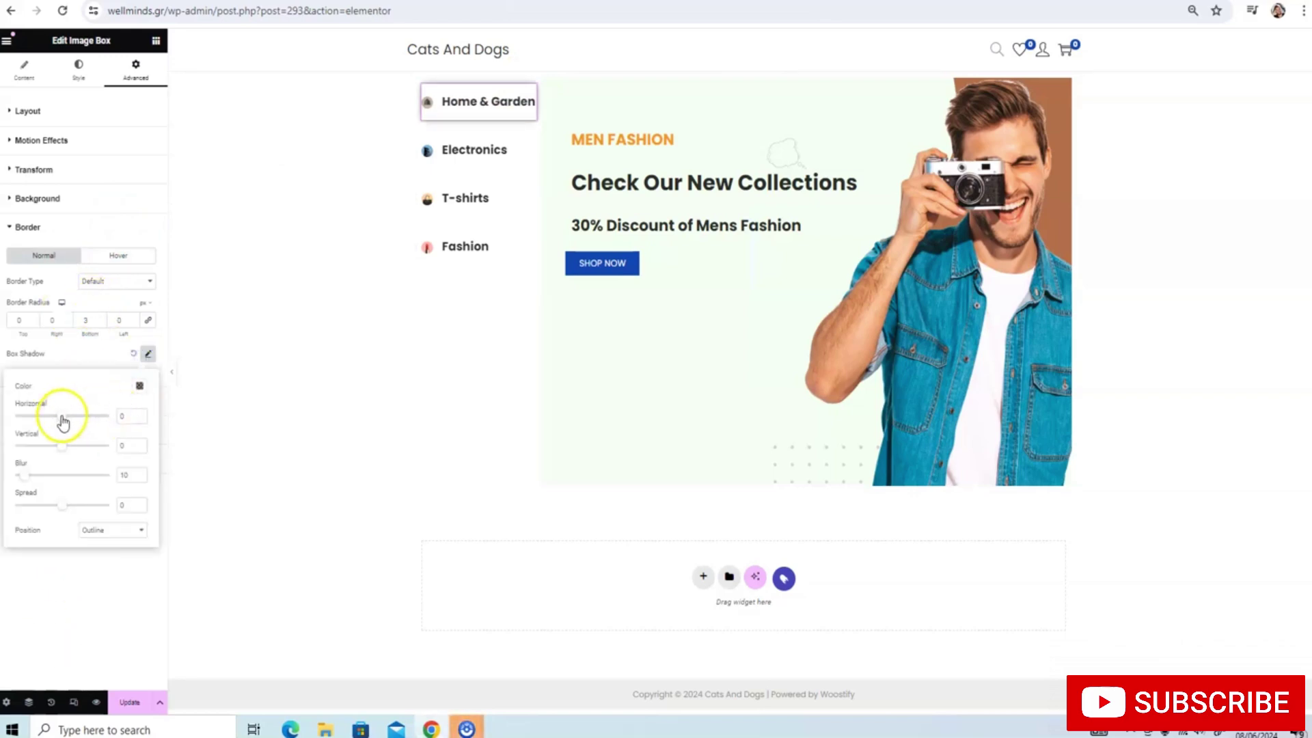
{"action": "left_click_drag", "start_coordinate": [63, 422], "coordinate": [66, 454]}
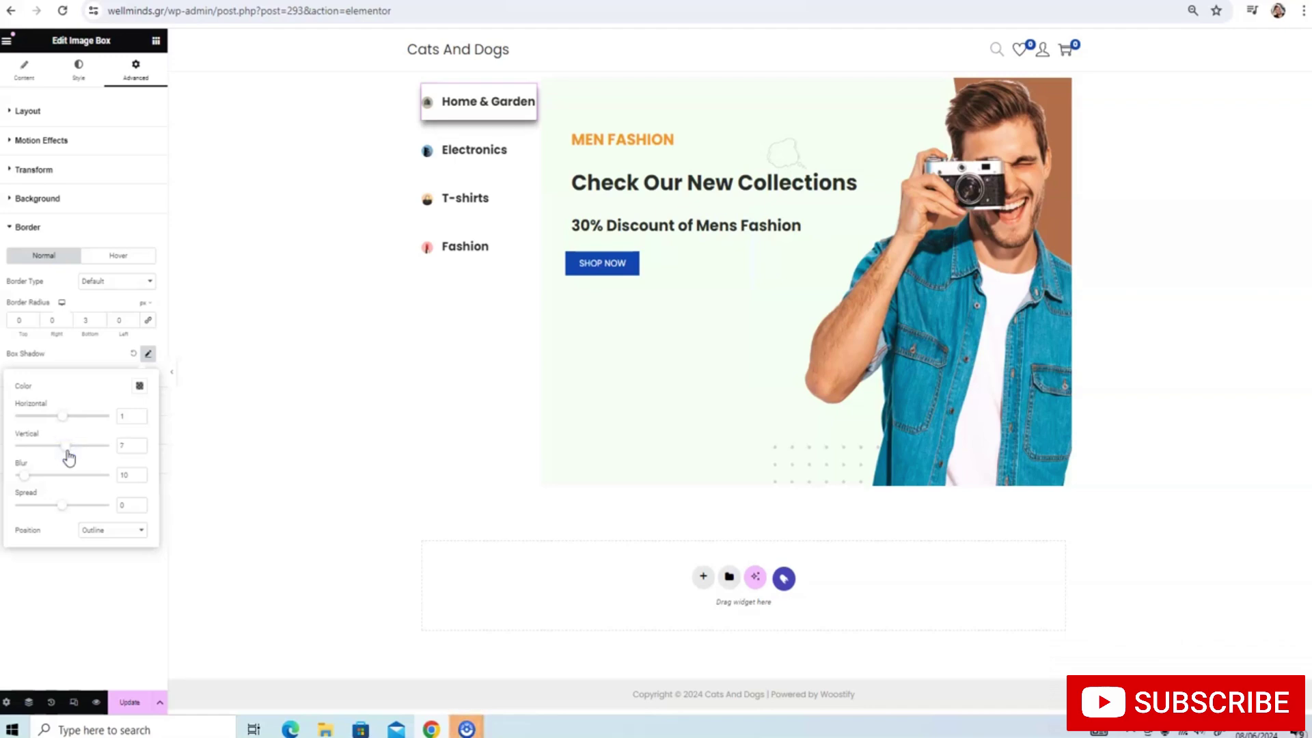
{"action": "left_click", "coordinate": [129, 701]}
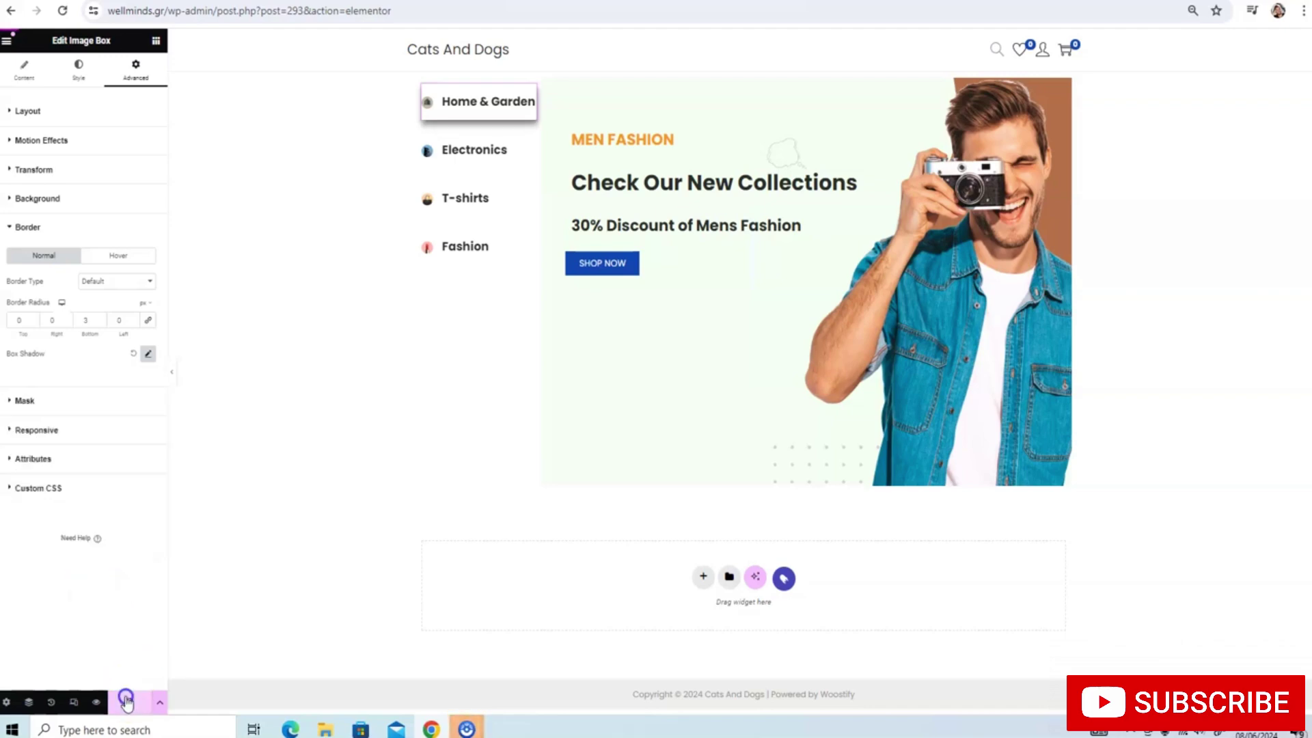
Paste the copied box styling onto the Electronics and T-shirts boxes
{"action": "right_click", "coordinate": [463, 159]}
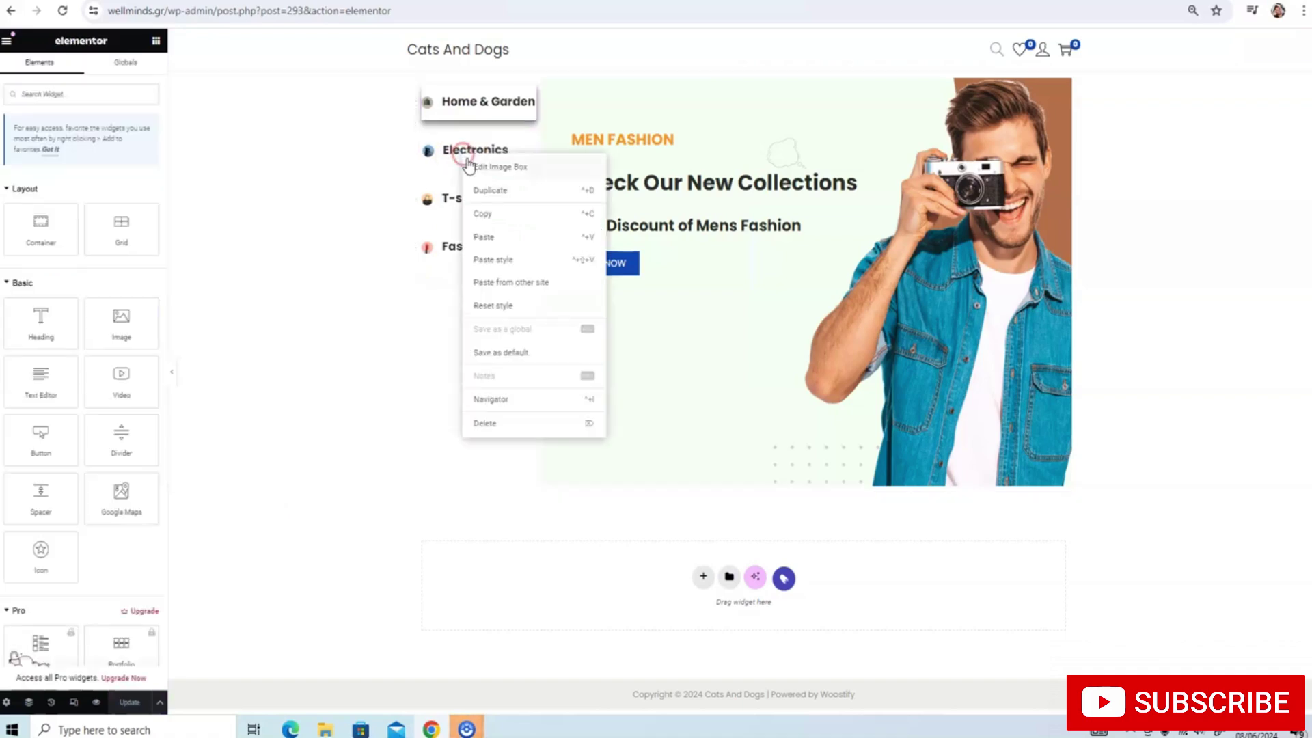
{"action": "left_click", "coordinate": [490, 257]}
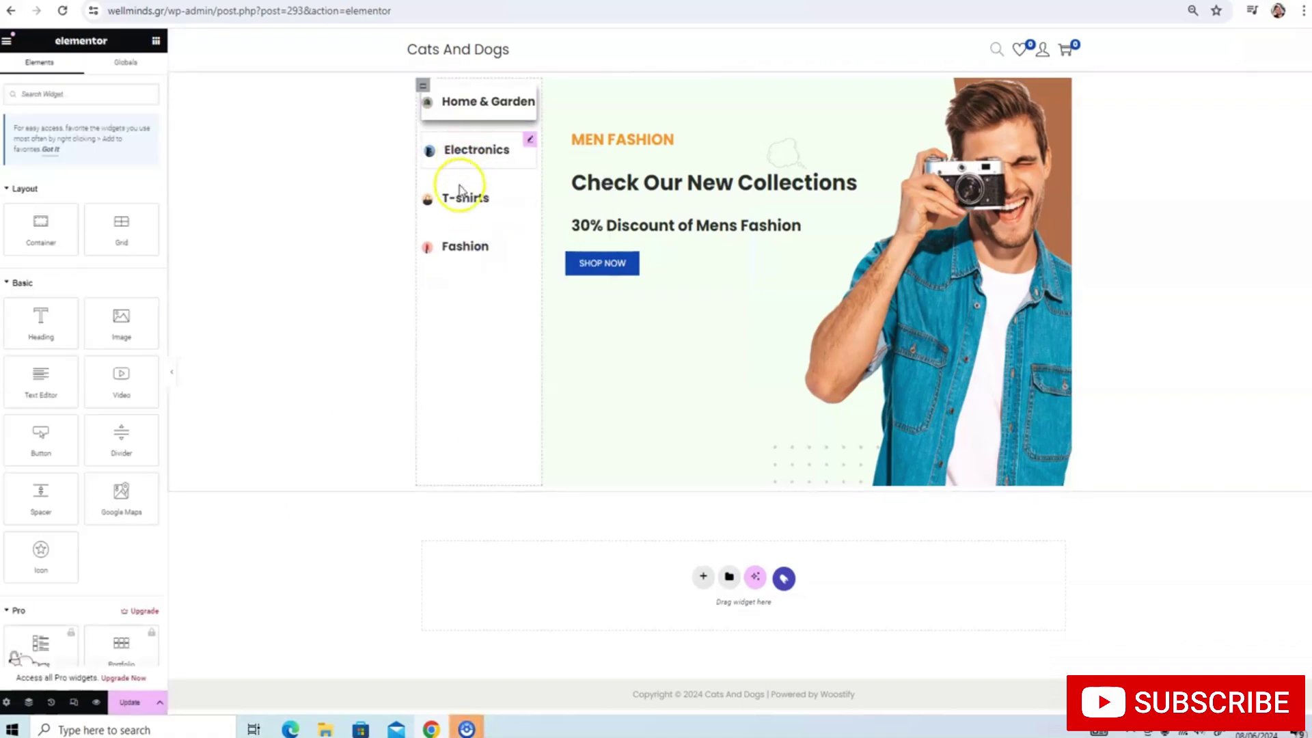
{"action": "right_click", "coordinate": [462, 199]}
{"action": "left_click", "coordinate": [492, 303]}
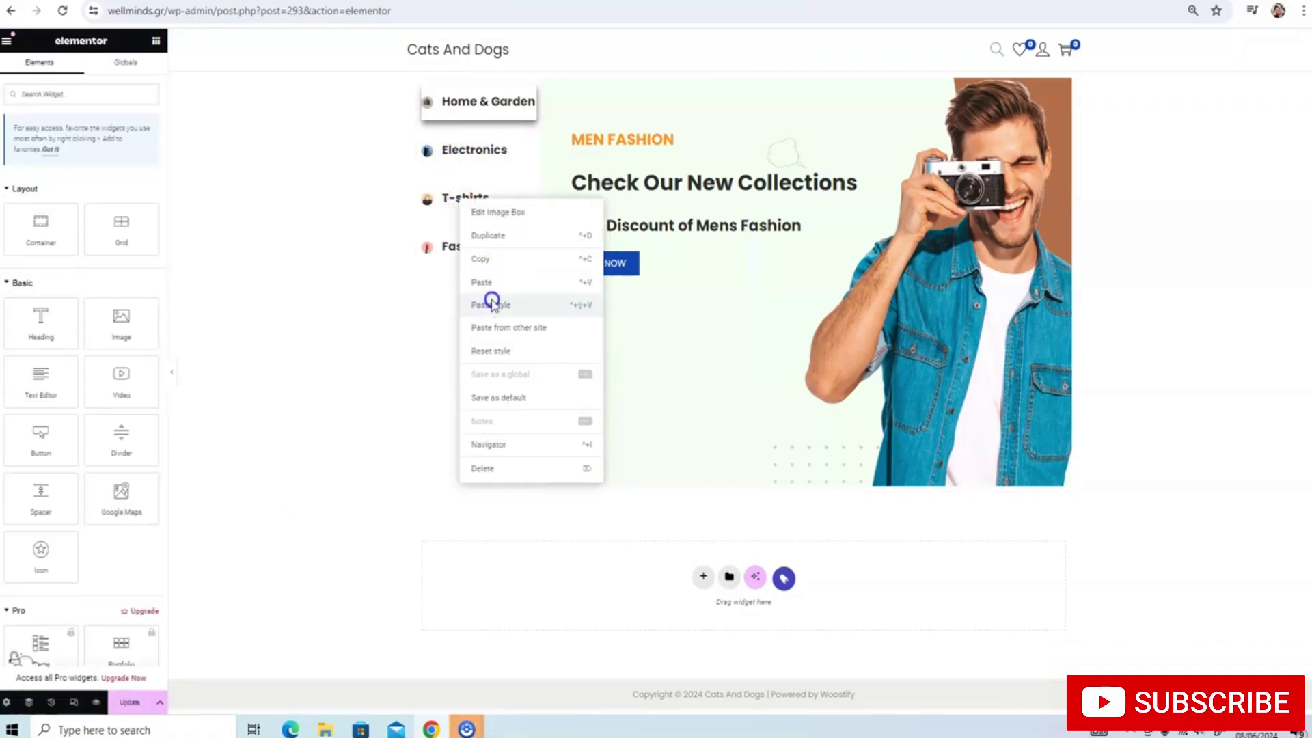
Set the Electronics box's remaining corner radii to 0 and push its shadow further down
{"action": "left_click", "coordinate": [453, 102]}
{"action": "left_click", "coordinate": [459, 147]}
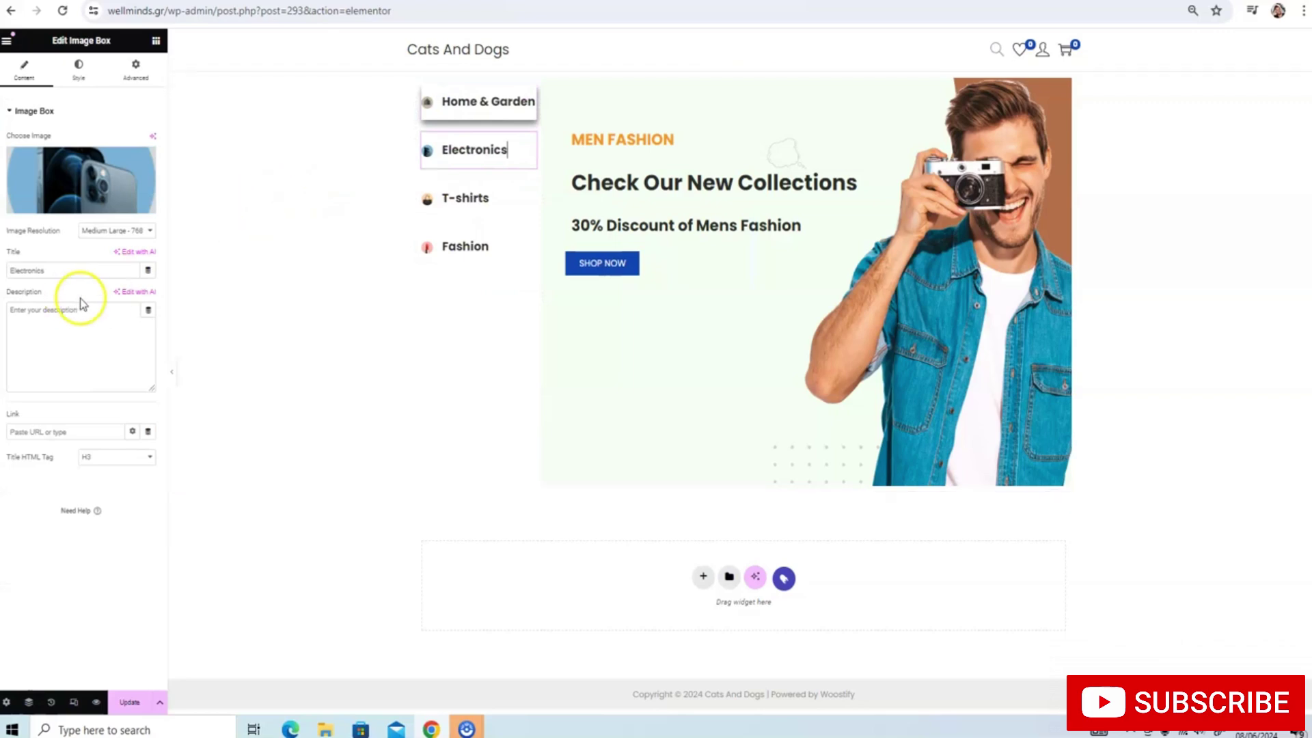
{"action": "left_click", "coordinate": [80, 72]}
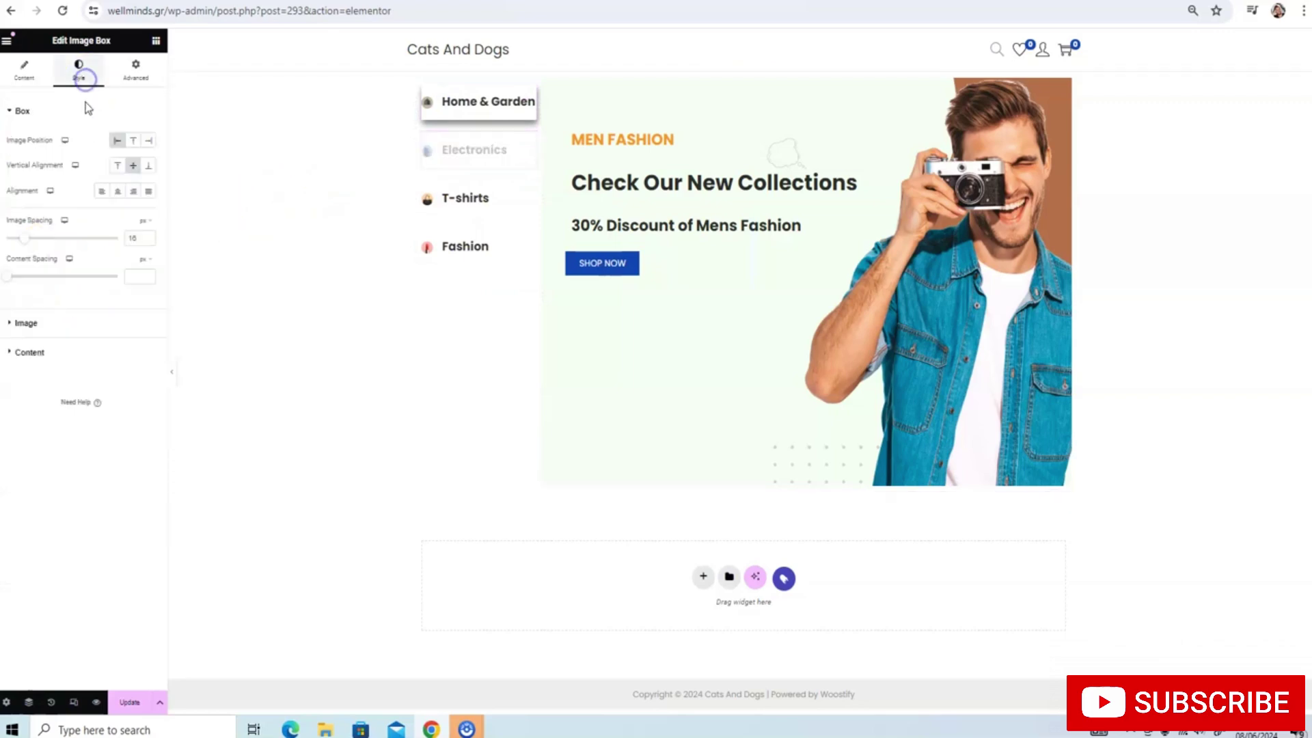
{"action": "left_click", "coordinate": [131, 65]}
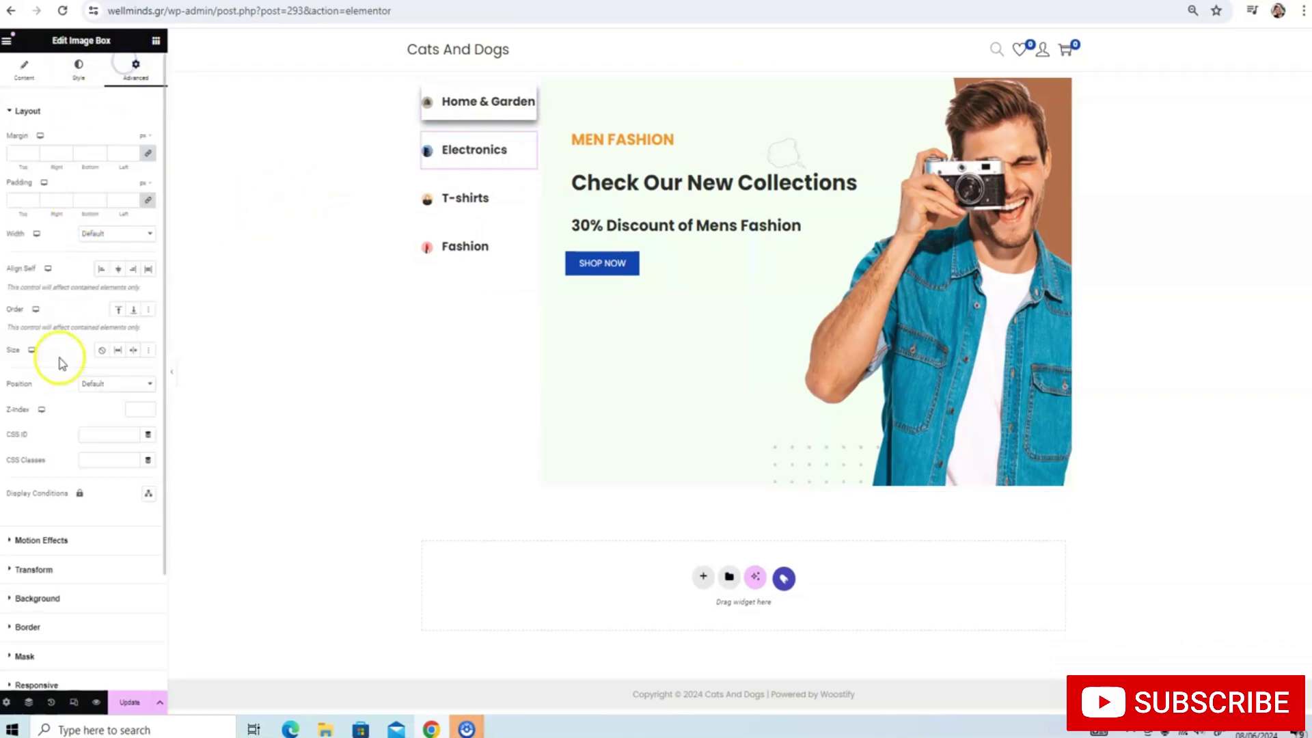
{"action": "scroll", "coordinate": [20, 541], "scroll_direction": "down", "scroll_amount": 2}
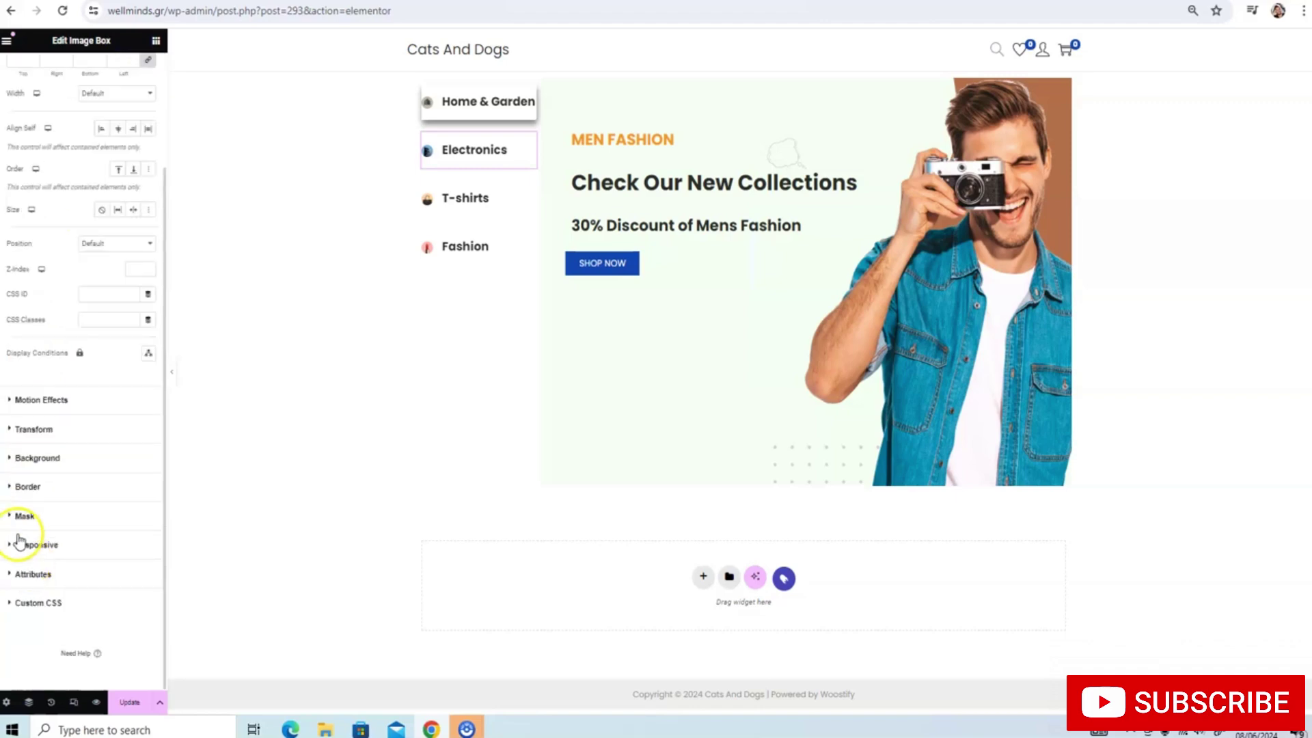
{"action": "left_click", "coordinate": [9, 483]}
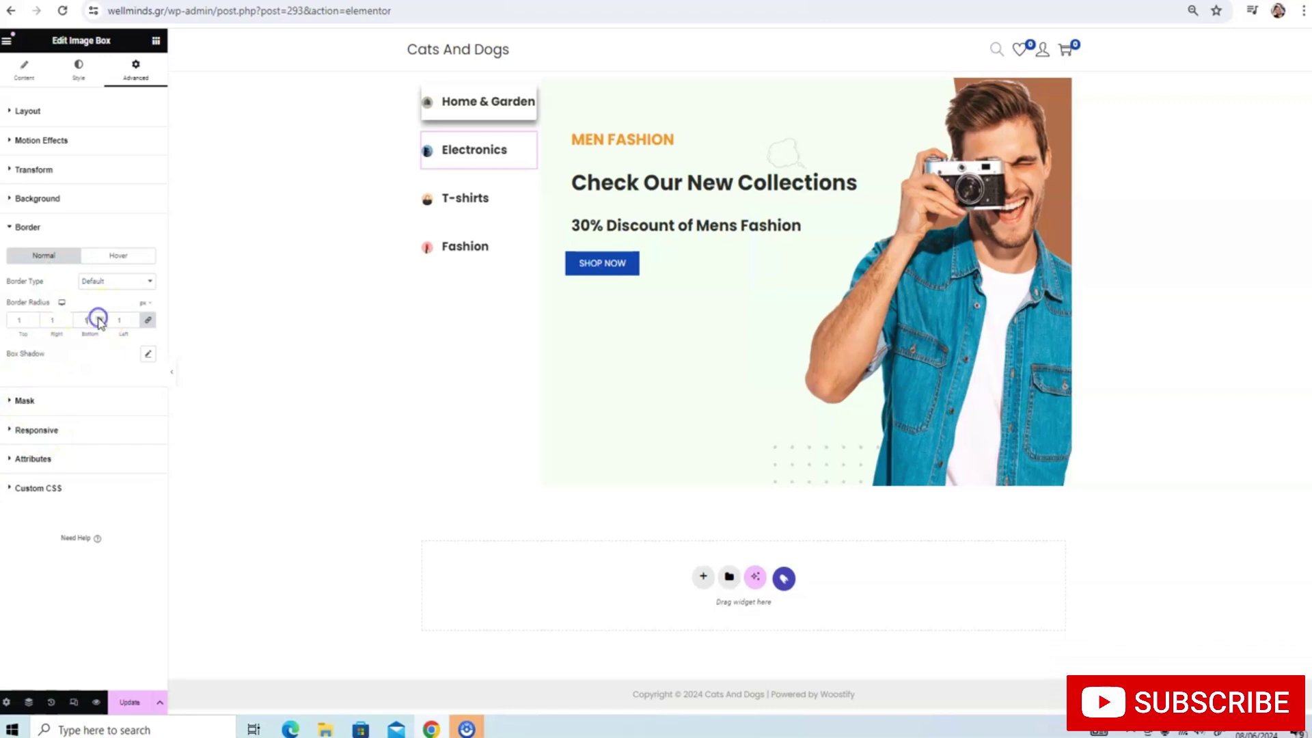
{"action": "left_click", "coordinate": [147, 319]}
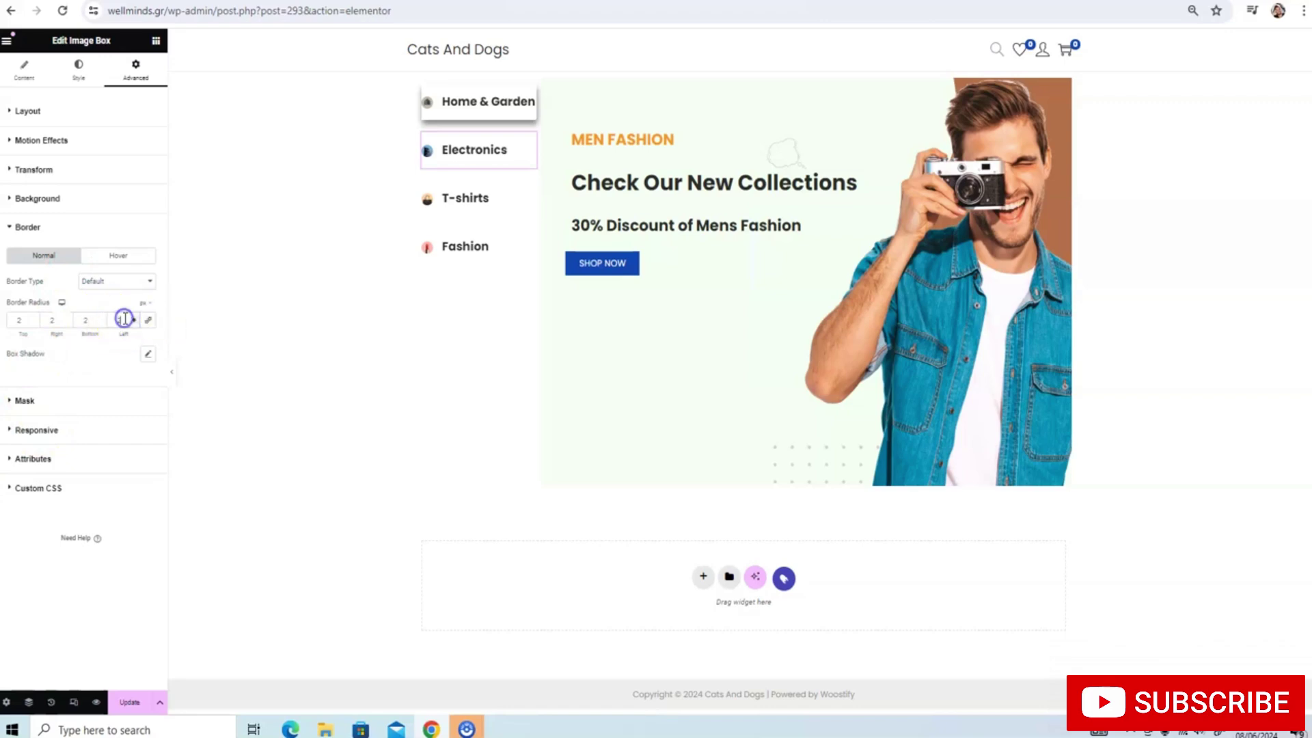
{"action": "type", "text": "0"}
{"action": "left_click", "coordinate": [54, 319]}
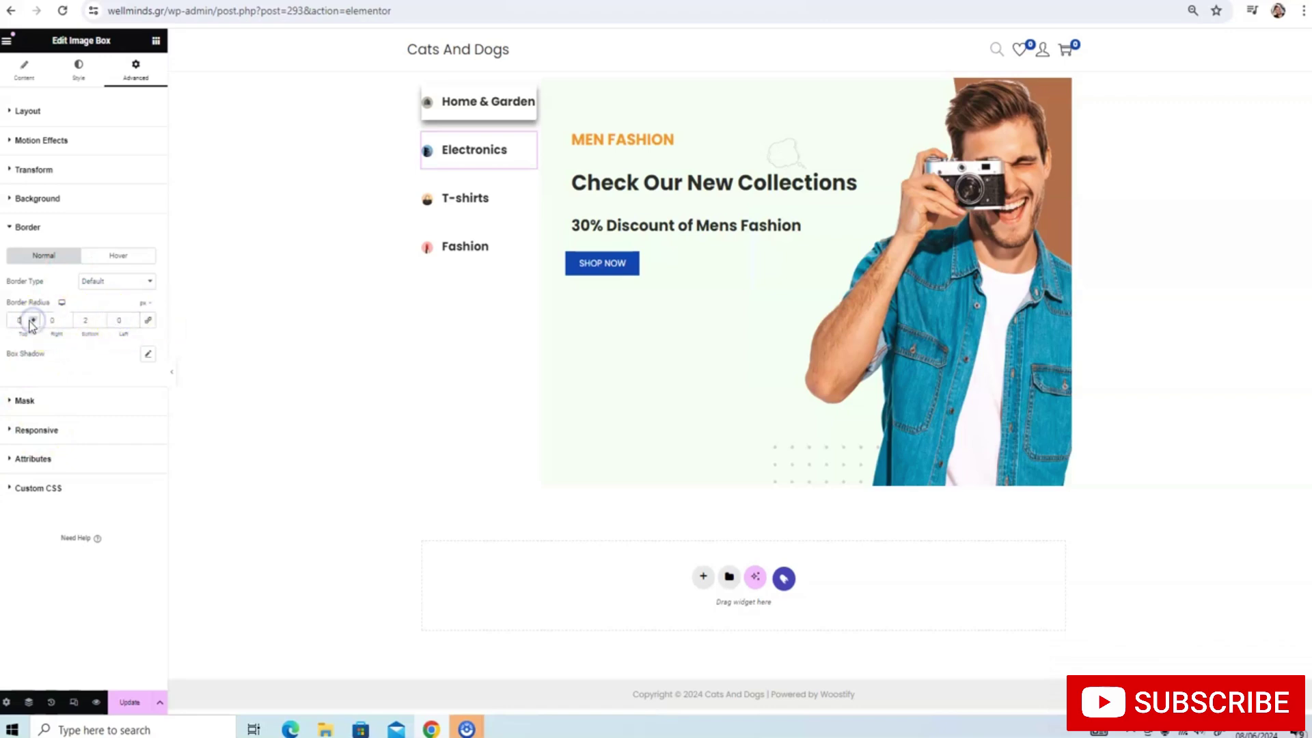
{"action": "left_click", "coordinate": [146, 353]}
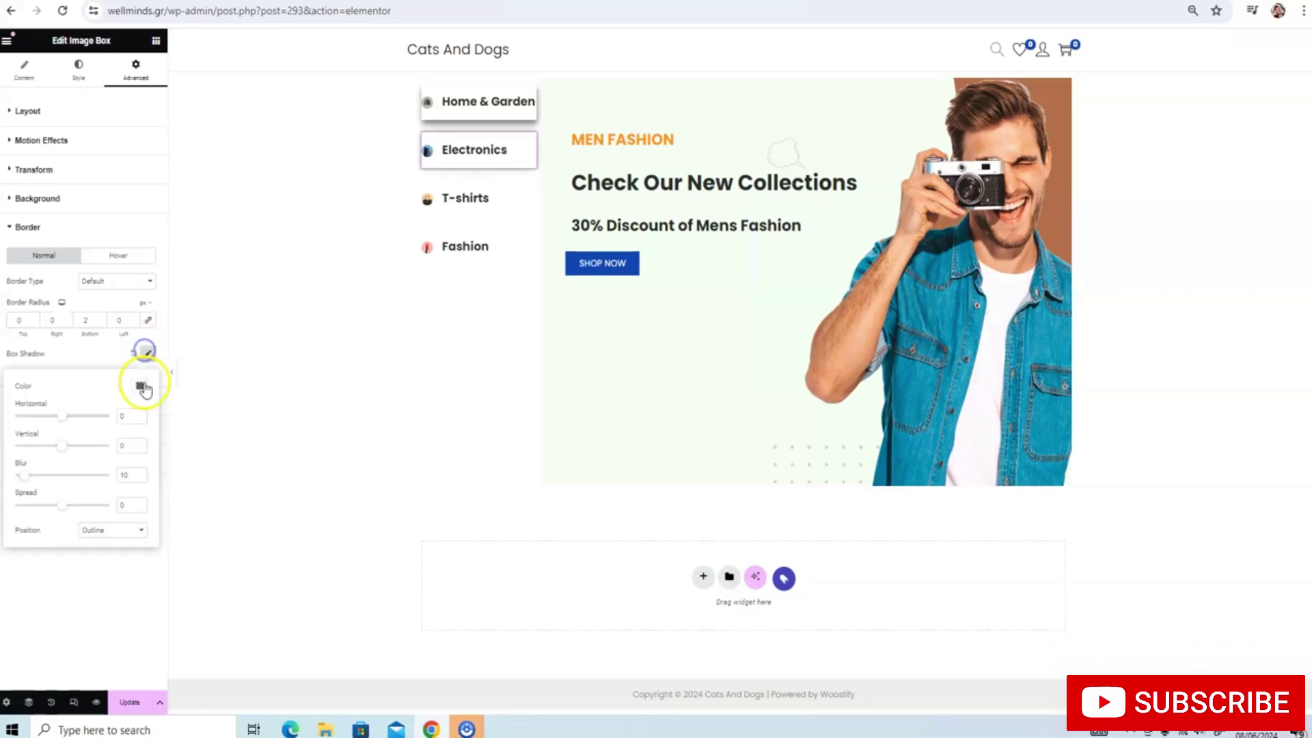
{"action": "left_click_drag", "start_coordinate": [66, 449], "coordinate": [69, 451]}
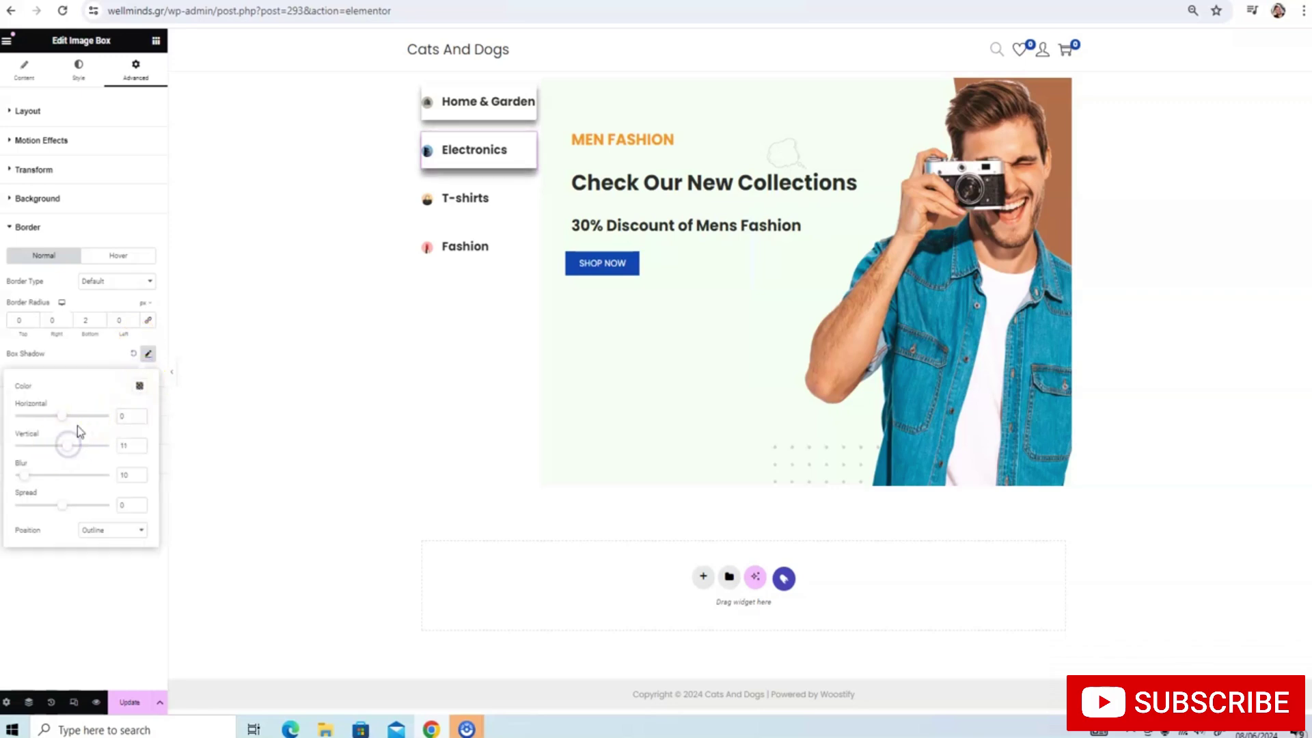
Unlink the T-shirts box's corner radii and cast its shadow downward
{"action": "left_click", "coordinate": [435, 218]}
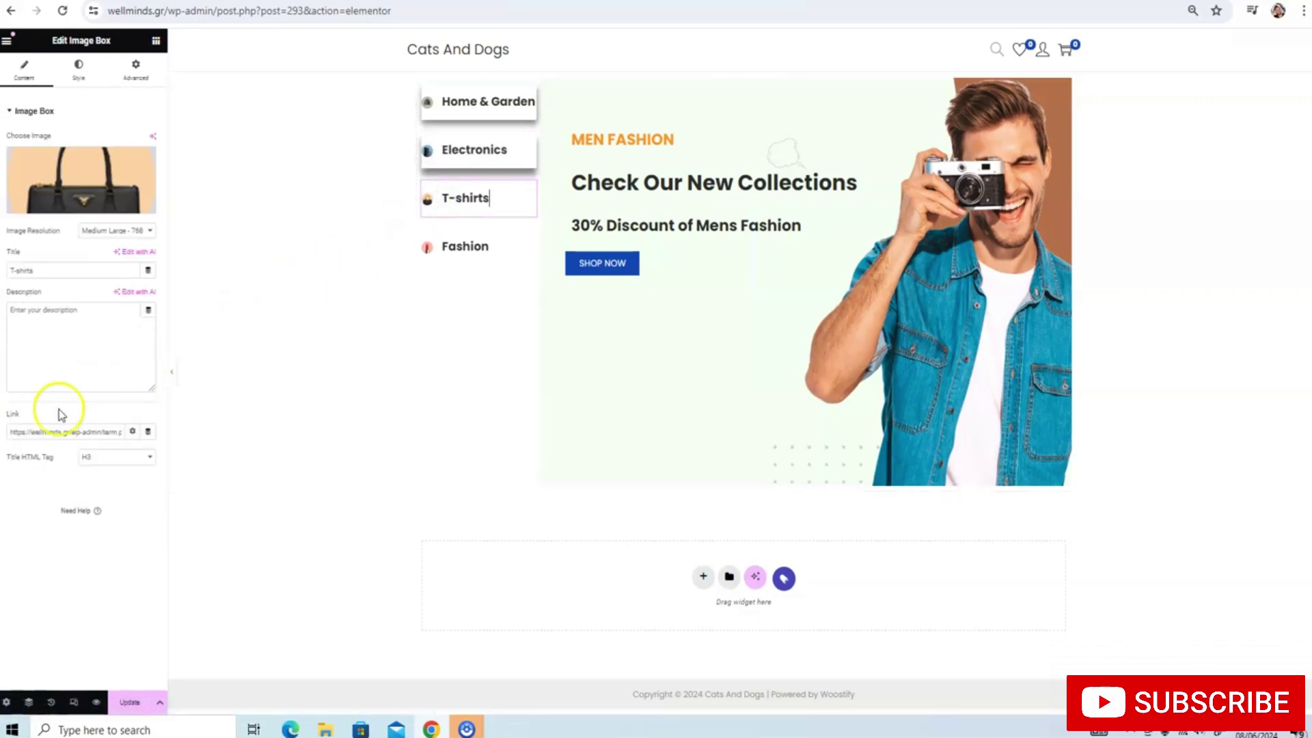
{"action": "left_click", "coordinate": [78, 70]}
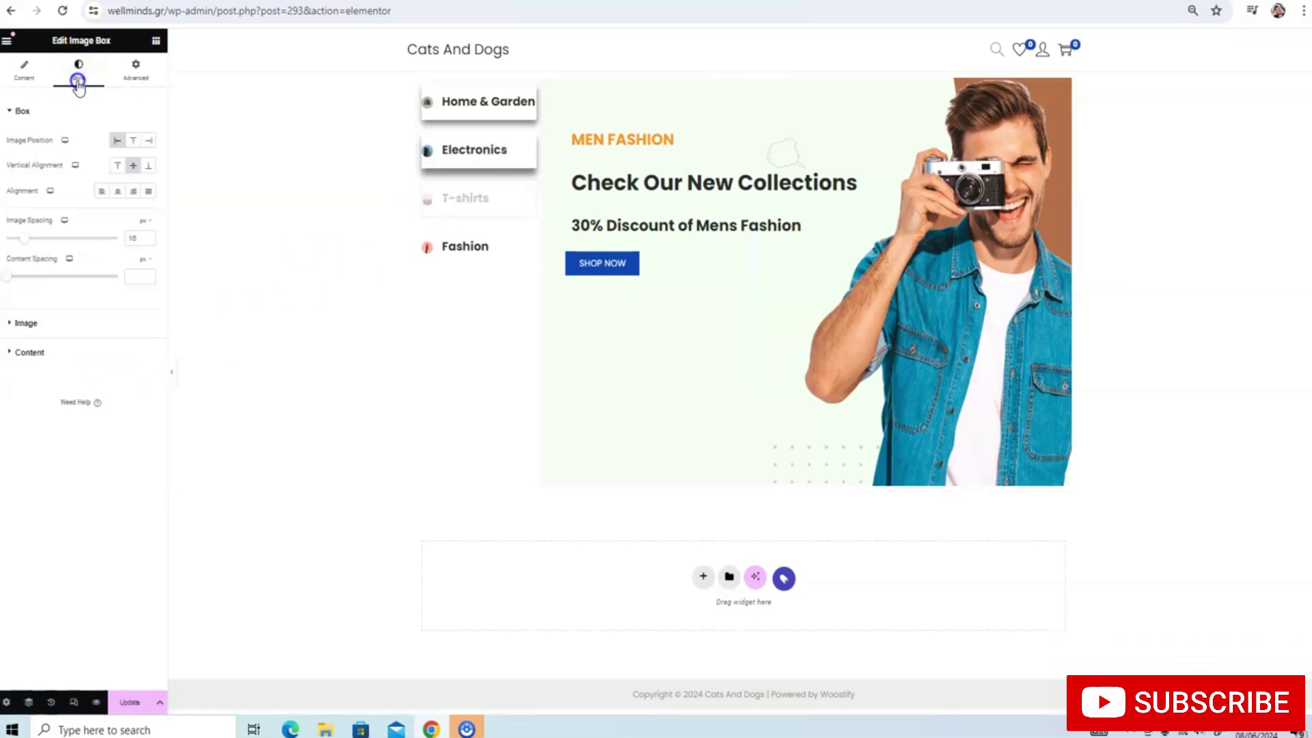
{"action": "left_click", "coordinate": [128, 70]}
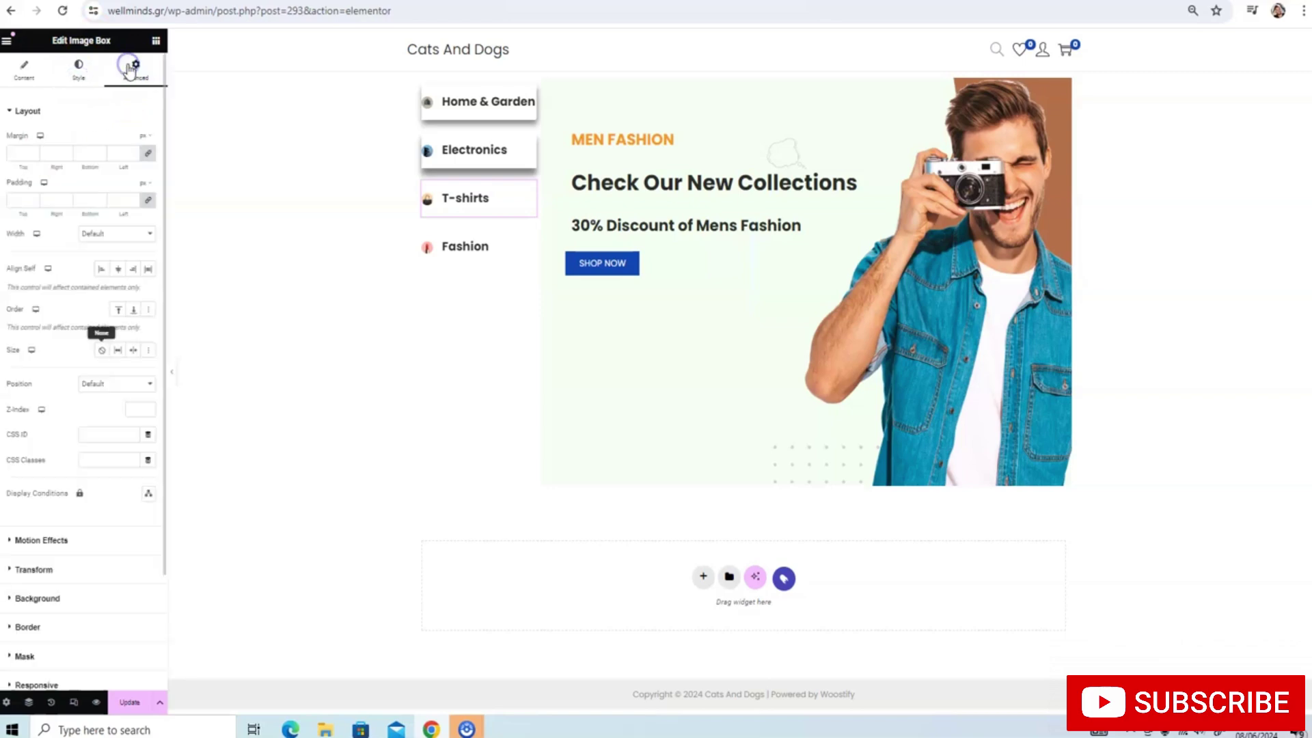
{"action": "left_click", "coordinate": [9, 623]}
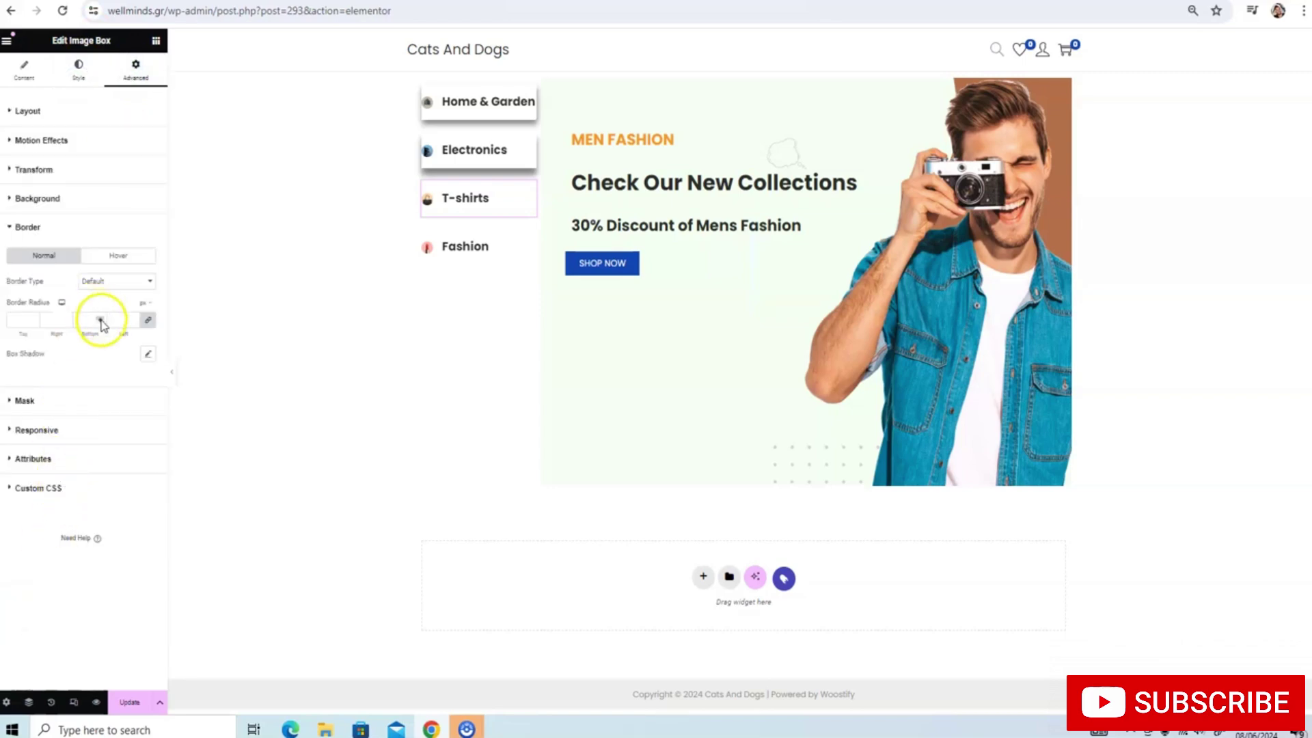
{"action": "left_click", "coordinate": [148, 320]}
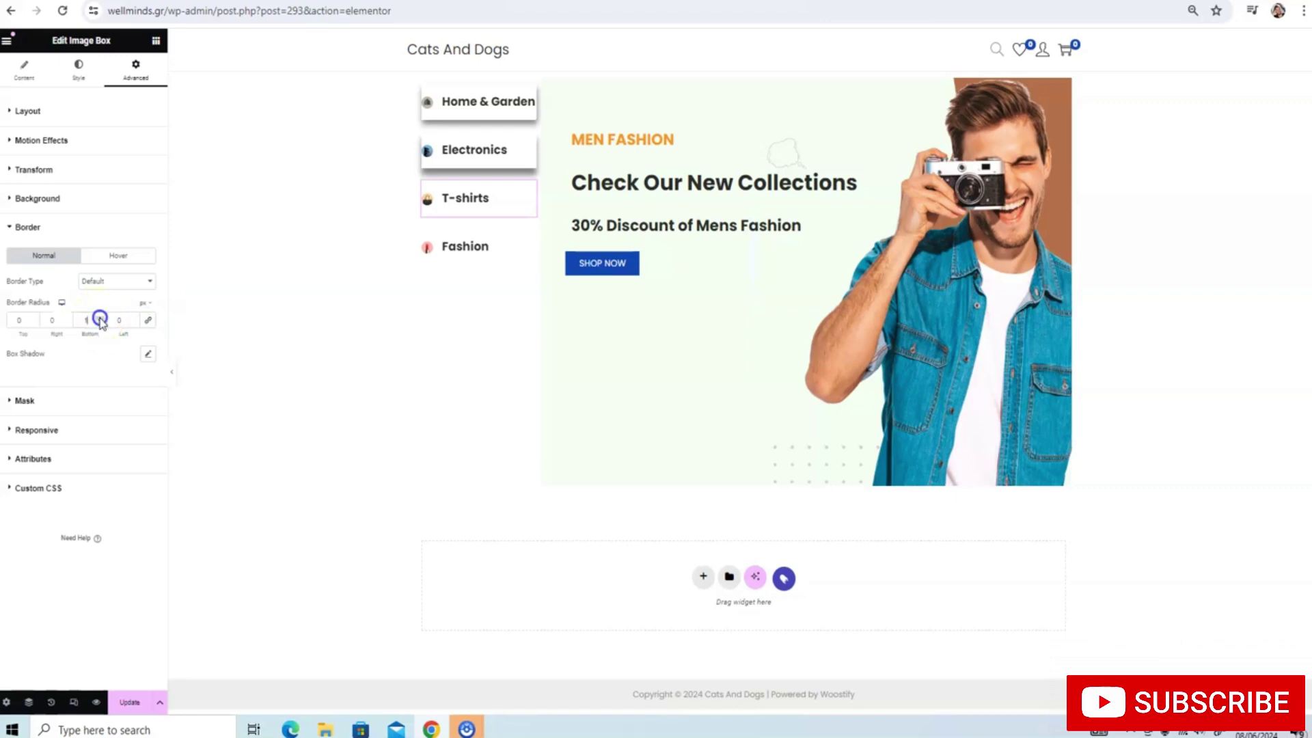
{"action": "left_click", "coordinate": [147, 353]}
{"action": "left_click_drag", "start_coordinate": [62, 445], "coordinate": [67, 448]}
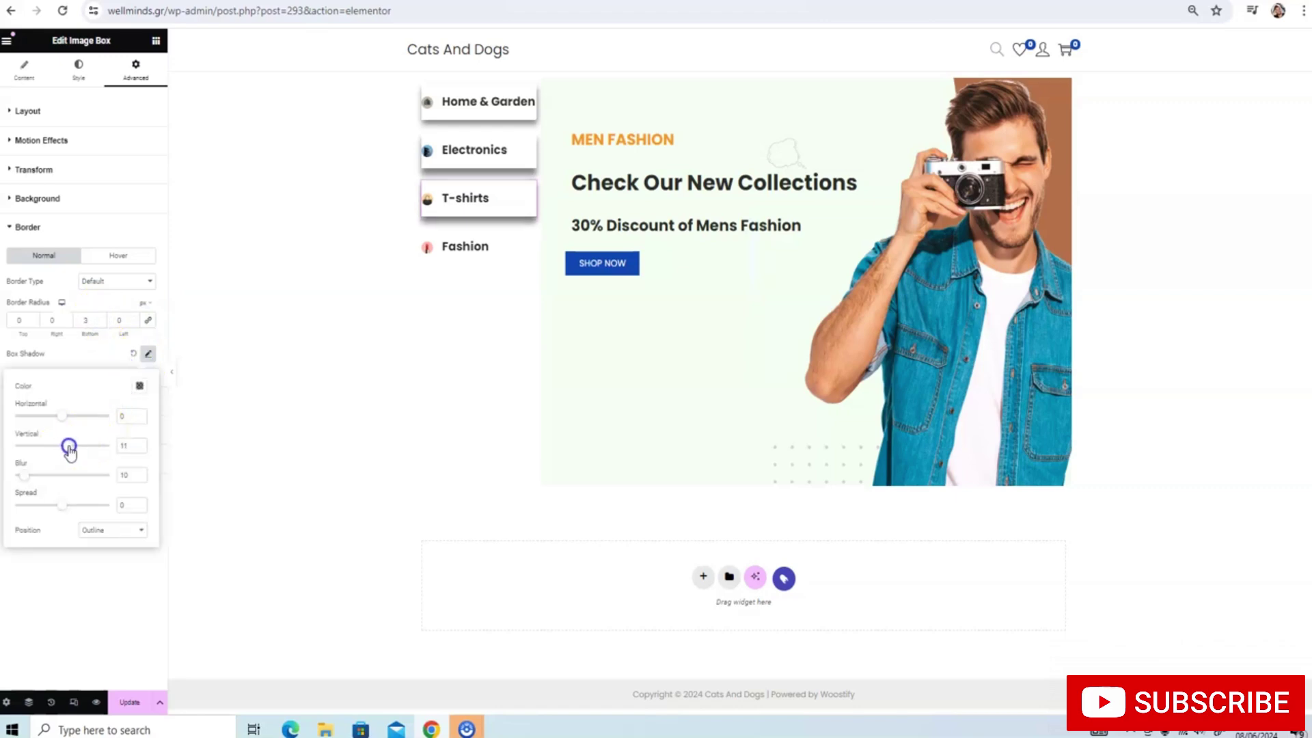
Give the Fashion box a 2 px bottom radius and a 10 px downward shadow, then save
{"action": "left_click", "coordinate": [481, 244]}
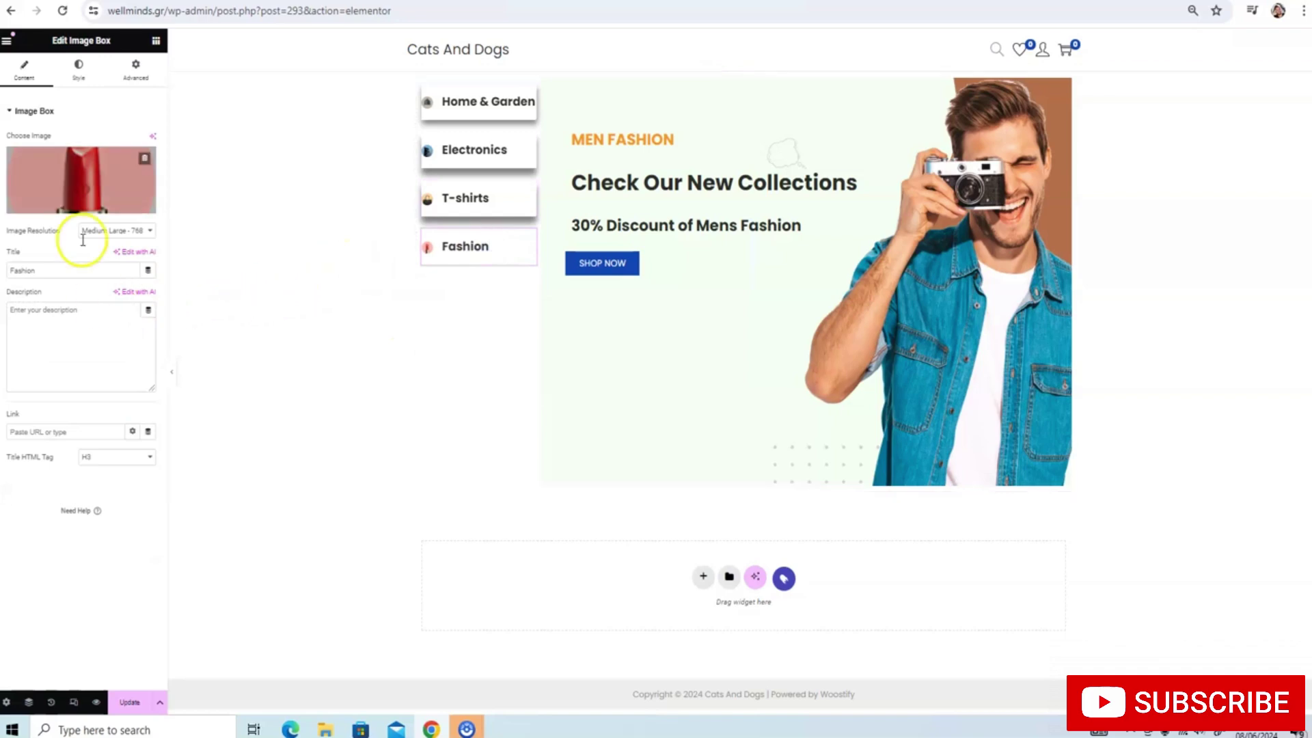
{"action": "left_click", "coordinate": [129, 75]}
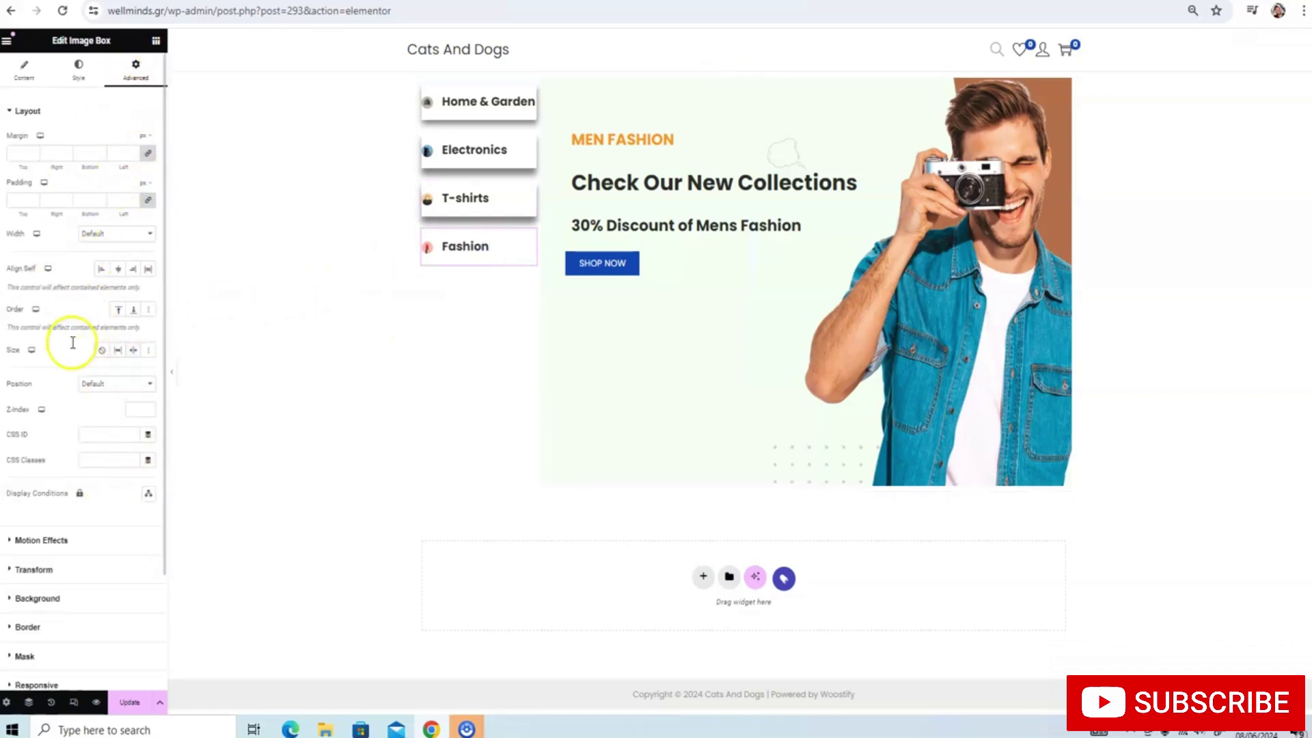
{"action": "left_click", "coordinate": [13, 623]}
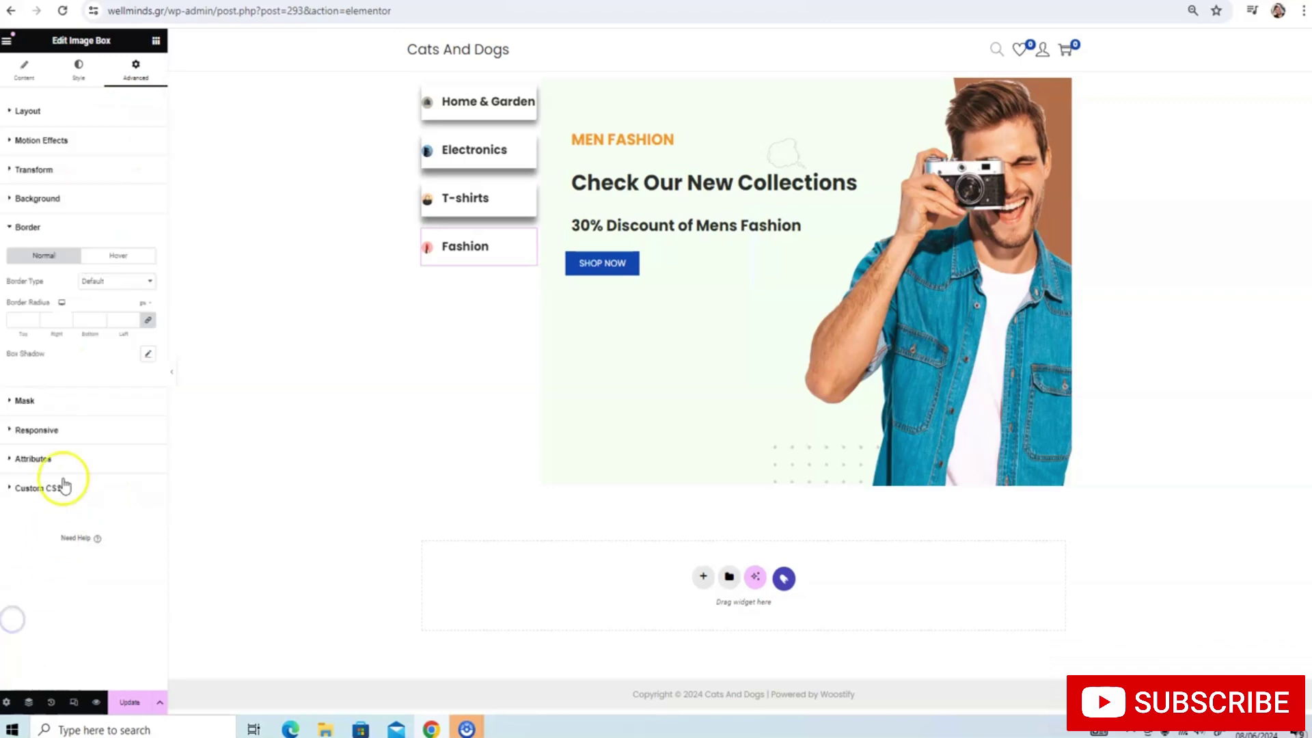
{"action": "left_click", "coordinate": [148, 319]}
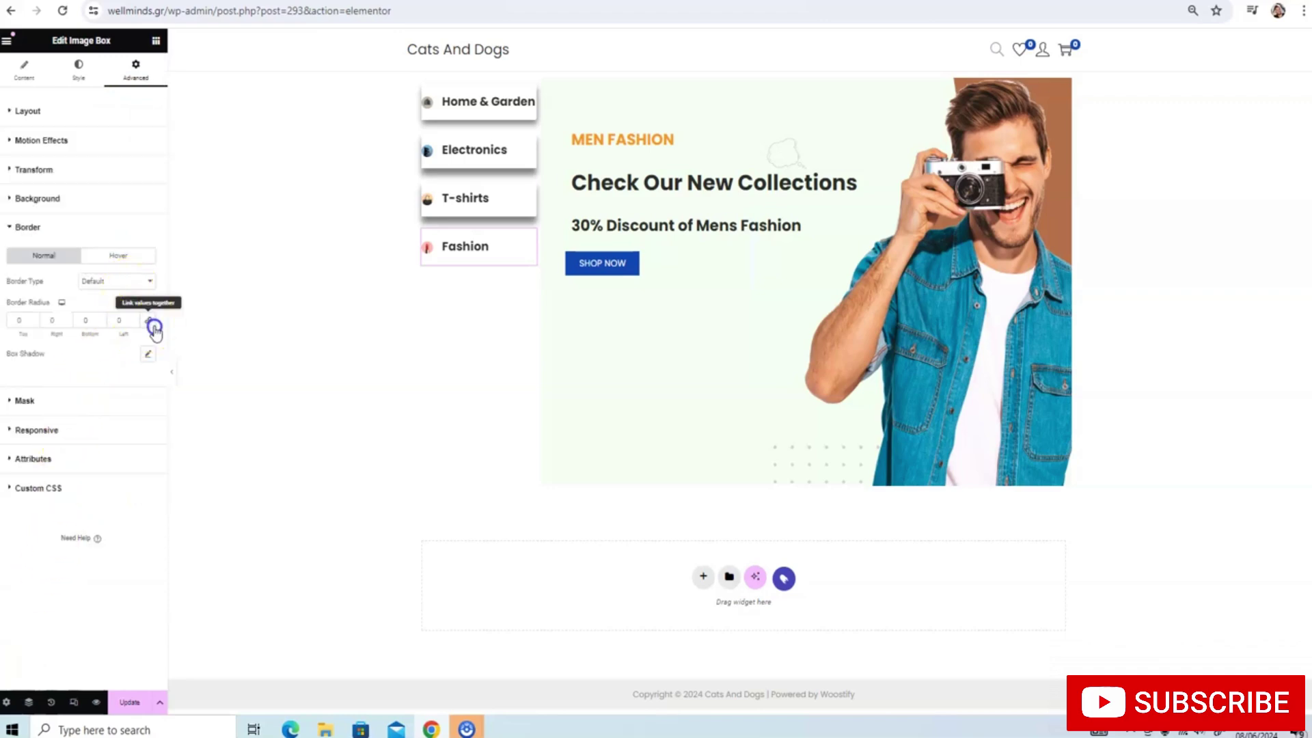
{"action": "left_click", "coordinate": [99, 321]}
{"action": "type", "text": "2"}
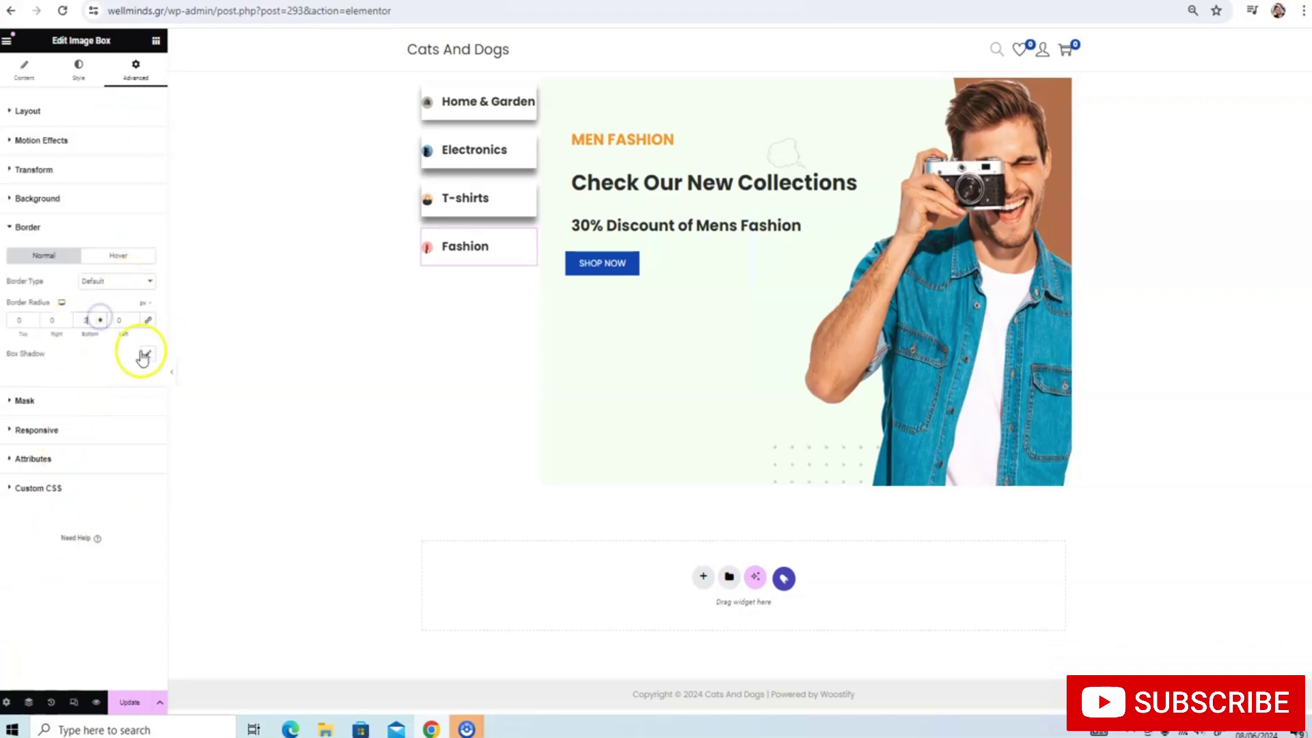
{"action": "left_click", "coordinate": [144, 354]}
{"action": "left_click_drag", "start_coordinate": [65, 446], "coordinate": [68, 448]}
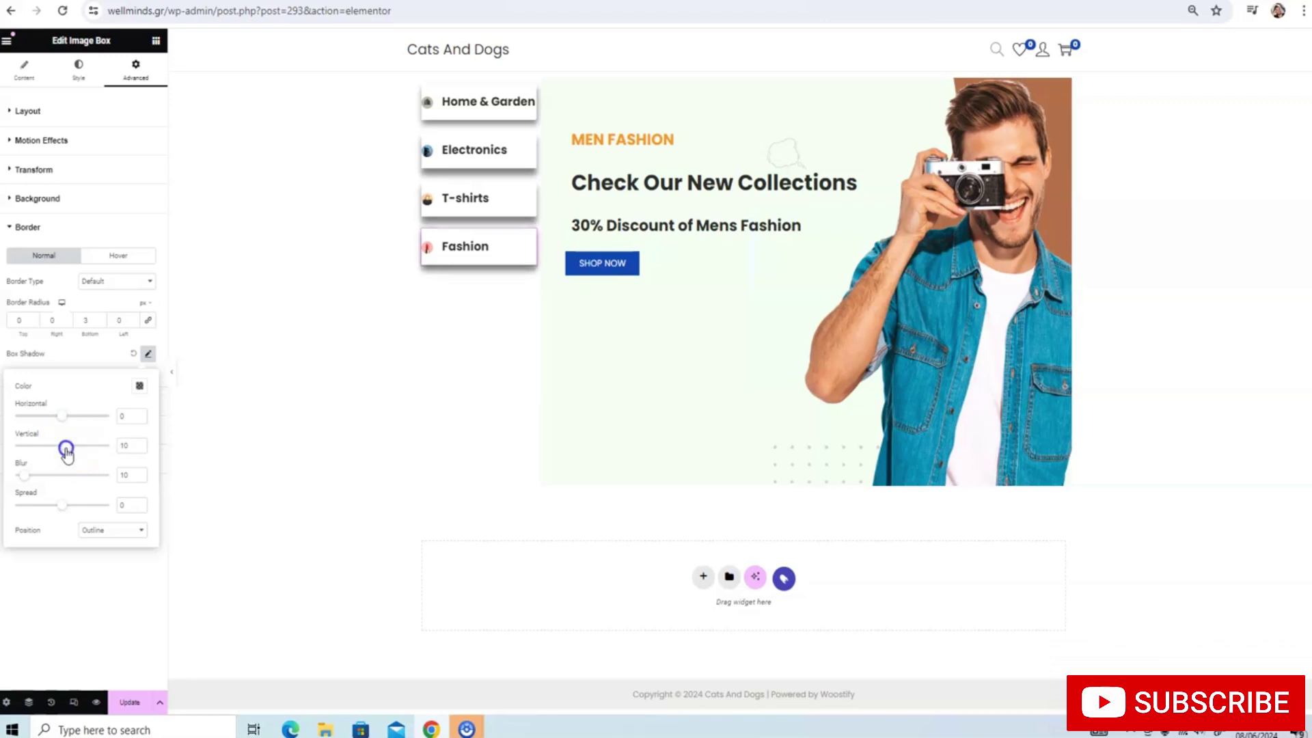
{"action": "left_click", "coordinate": [120, 696]}
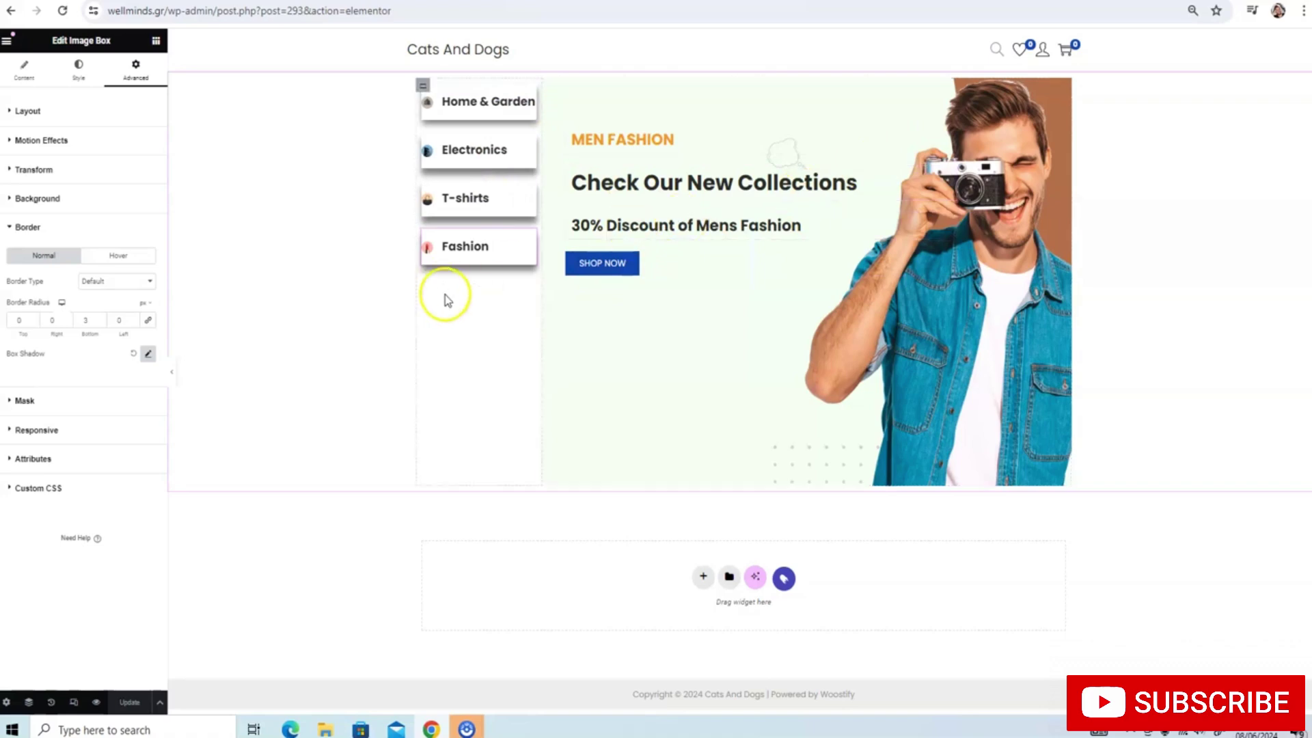
Duplicate the Fashion box four times so five Fashion boxes stack under T-shirts
{"action": "right_click", "coordinate": [465, 246]}
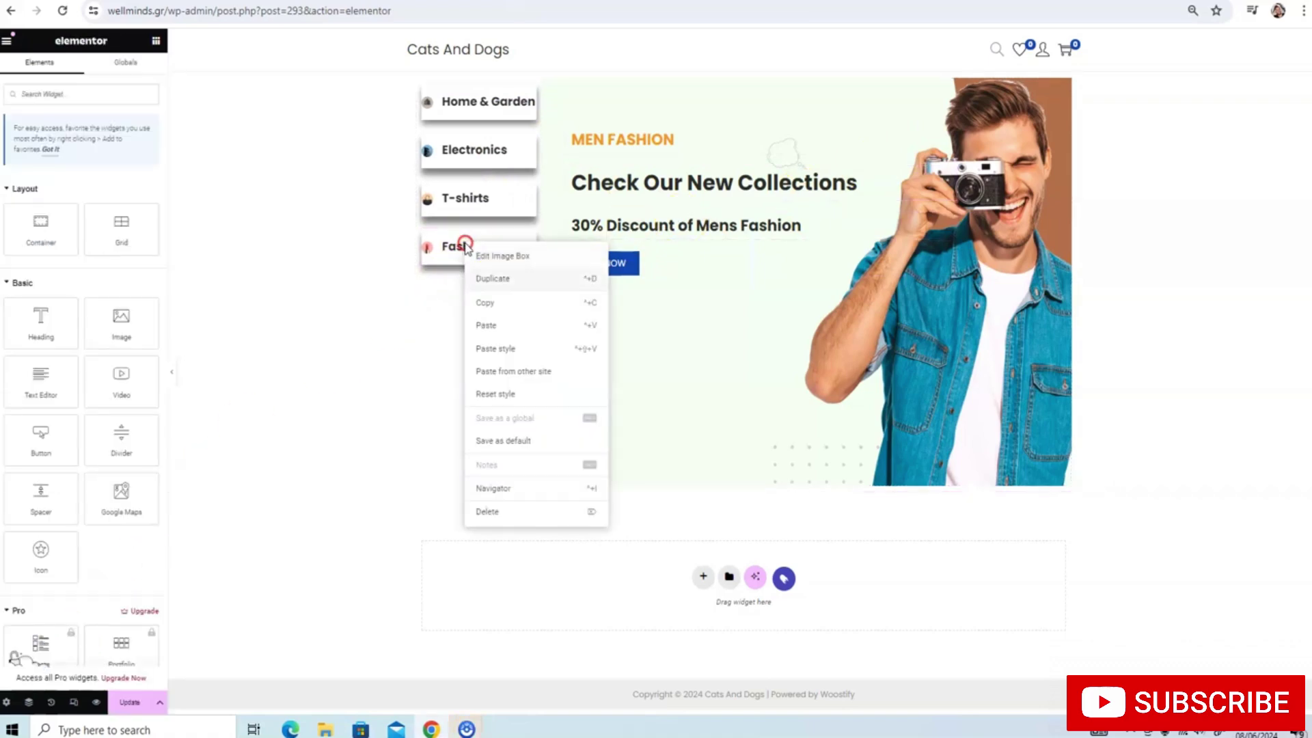
{"action": "left_click", "coordinate": [482, 279]}
{"action": "right_click", "coordinate": [461, 310]}
{"action": "left_click", "coordinate": [478, 344]}
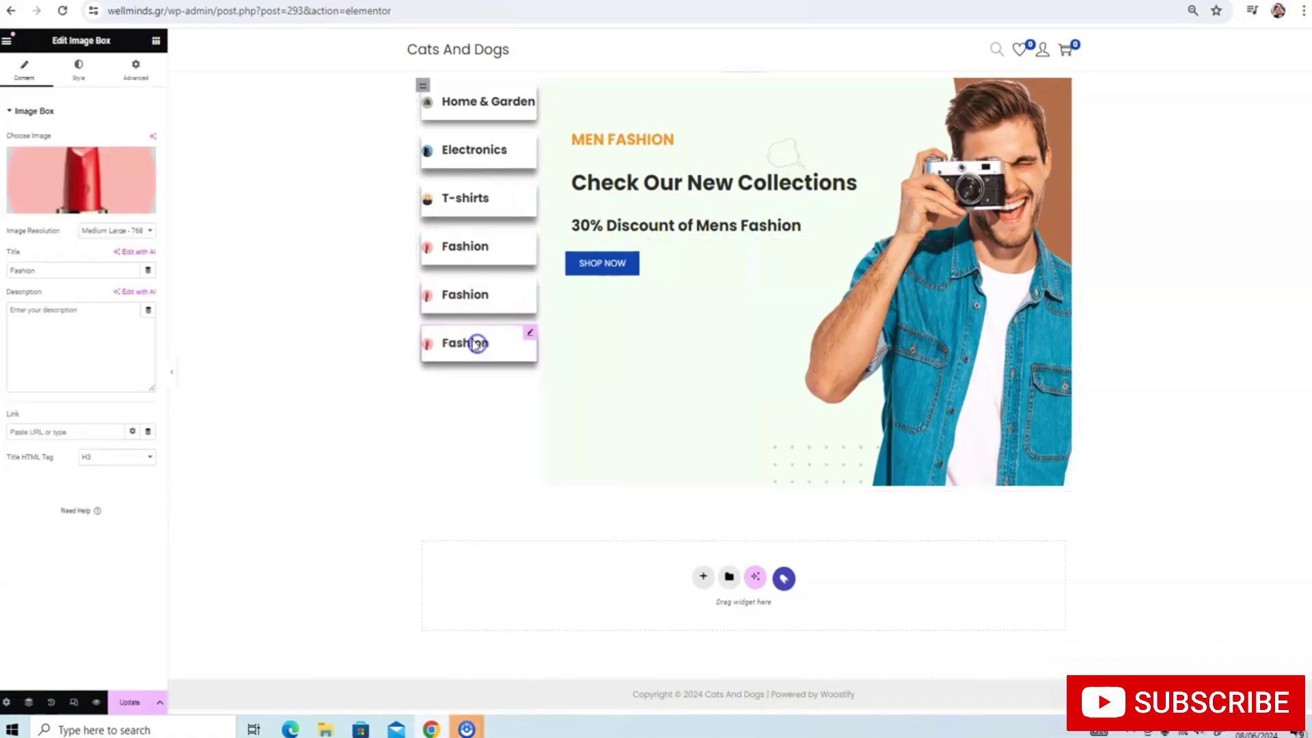
{"action": "right_click", "coordinate": [469, 342]}
{"action": "left_click", "coordinate": [474, 379]}
{"action": "right_click", "coordinate": [465, 391]}
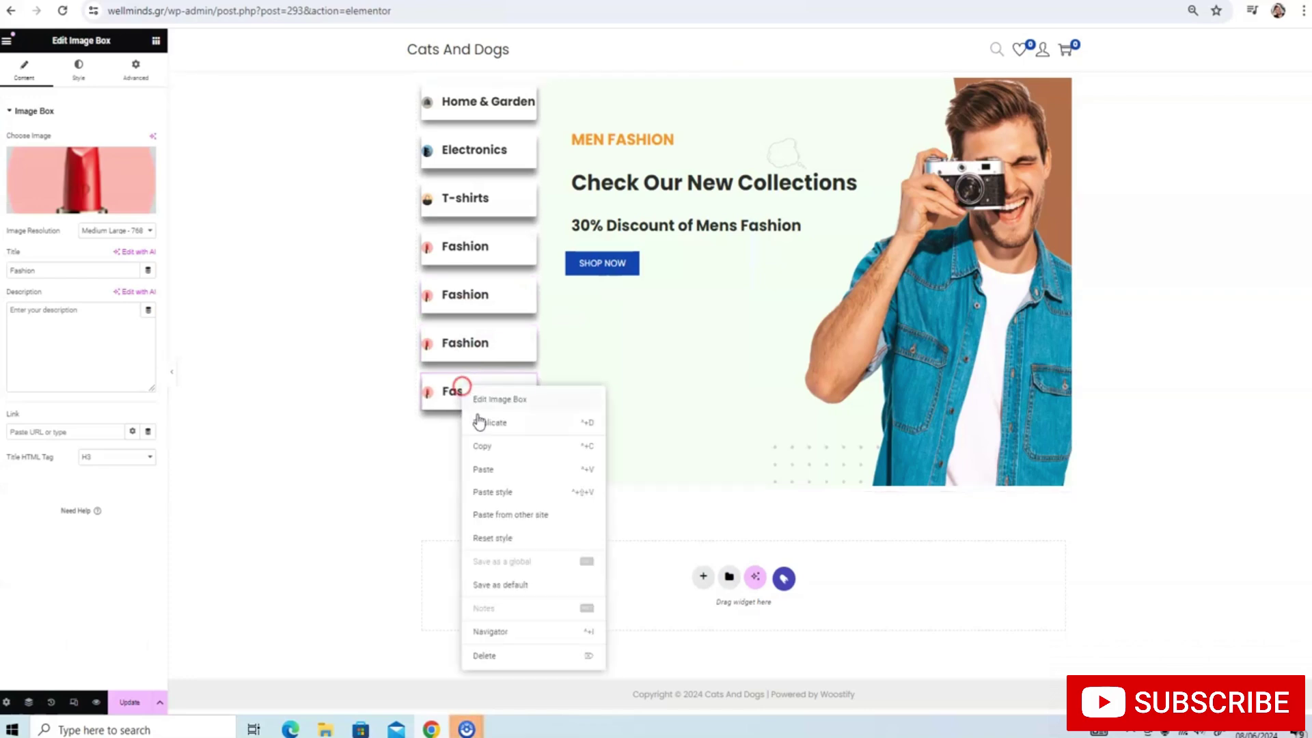
{"action": "left_click", "coordinate": [478, 421]}
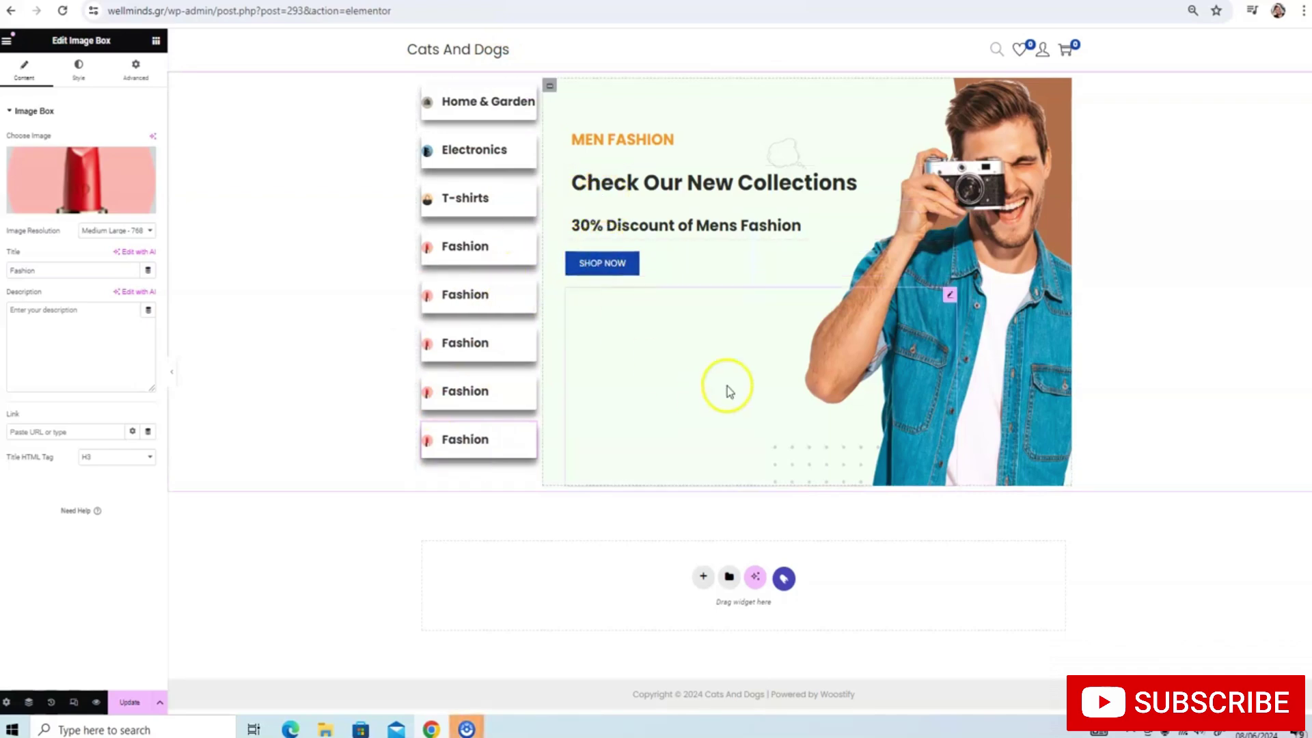
Insert a four-column flexbox container directly below the hero banner
{"action": "left_click", "coordinate": [704, 571]}
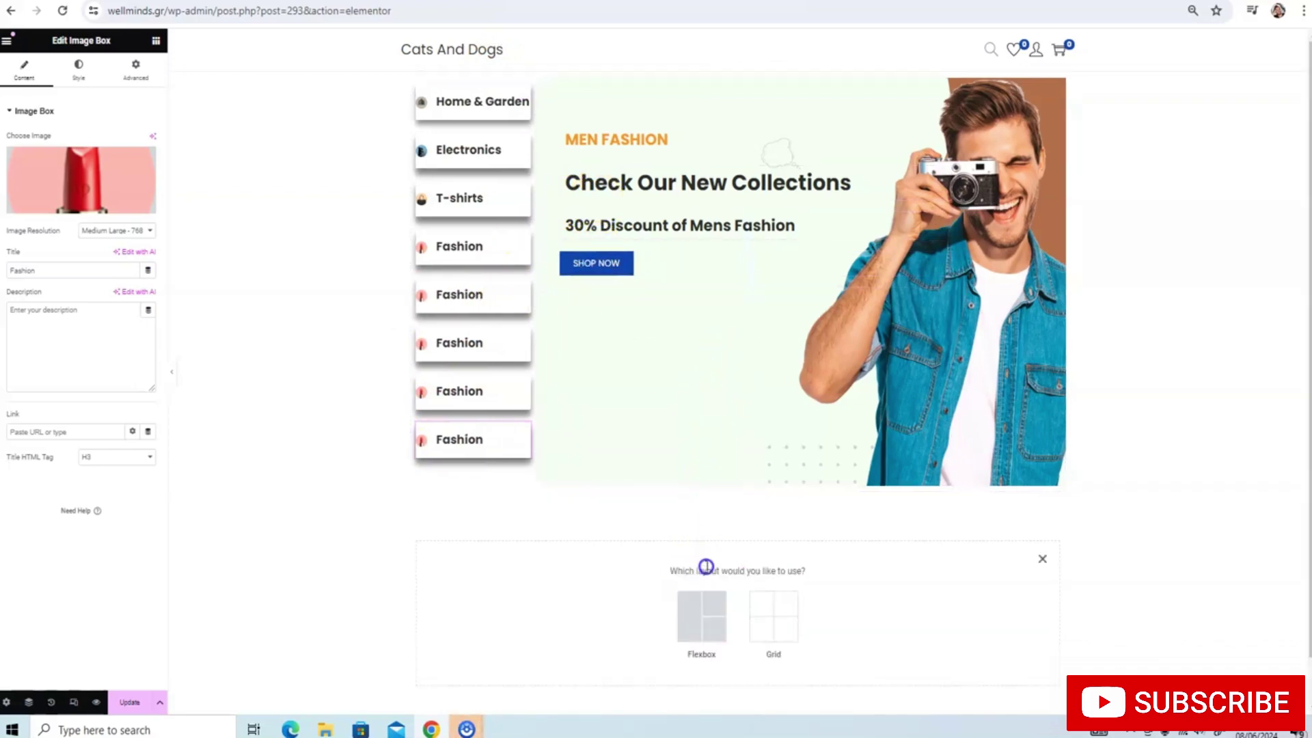
{"action": "left_click", "coordinate": [702, 608]}
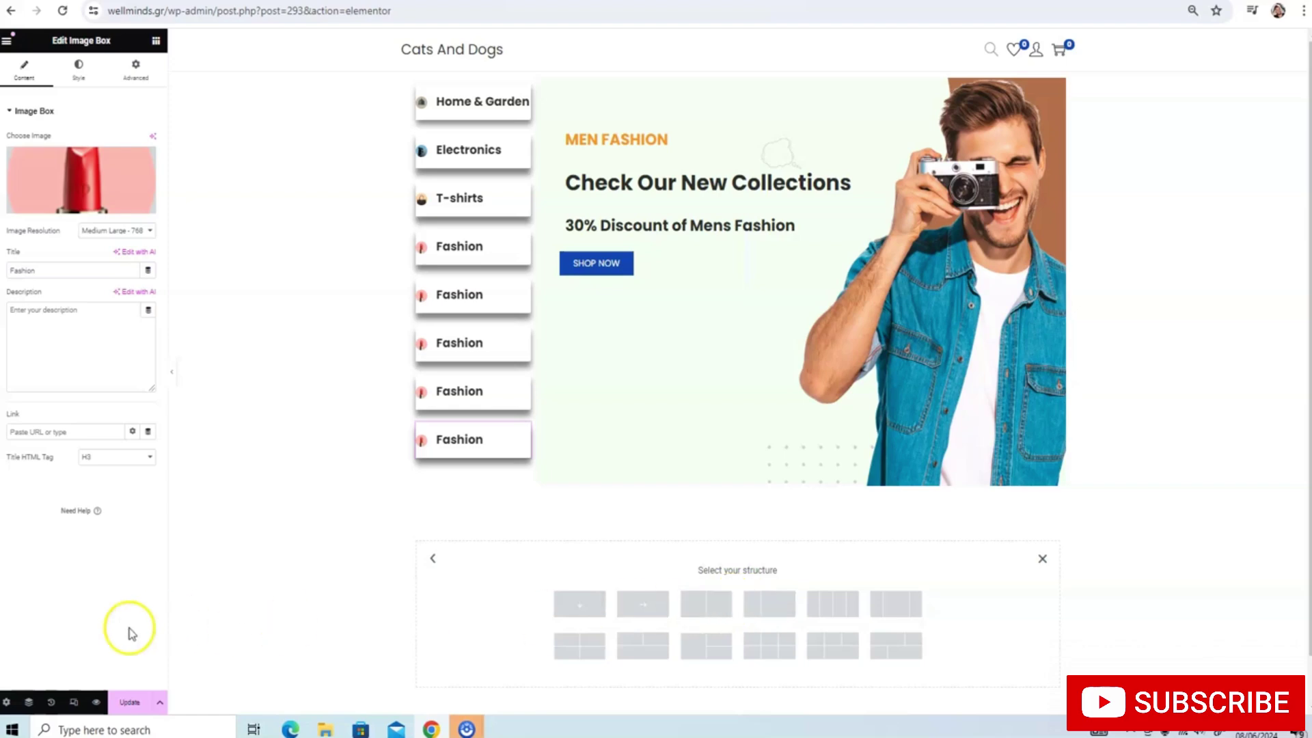
{"action": "left_click", "coordinate": [829, 605]}
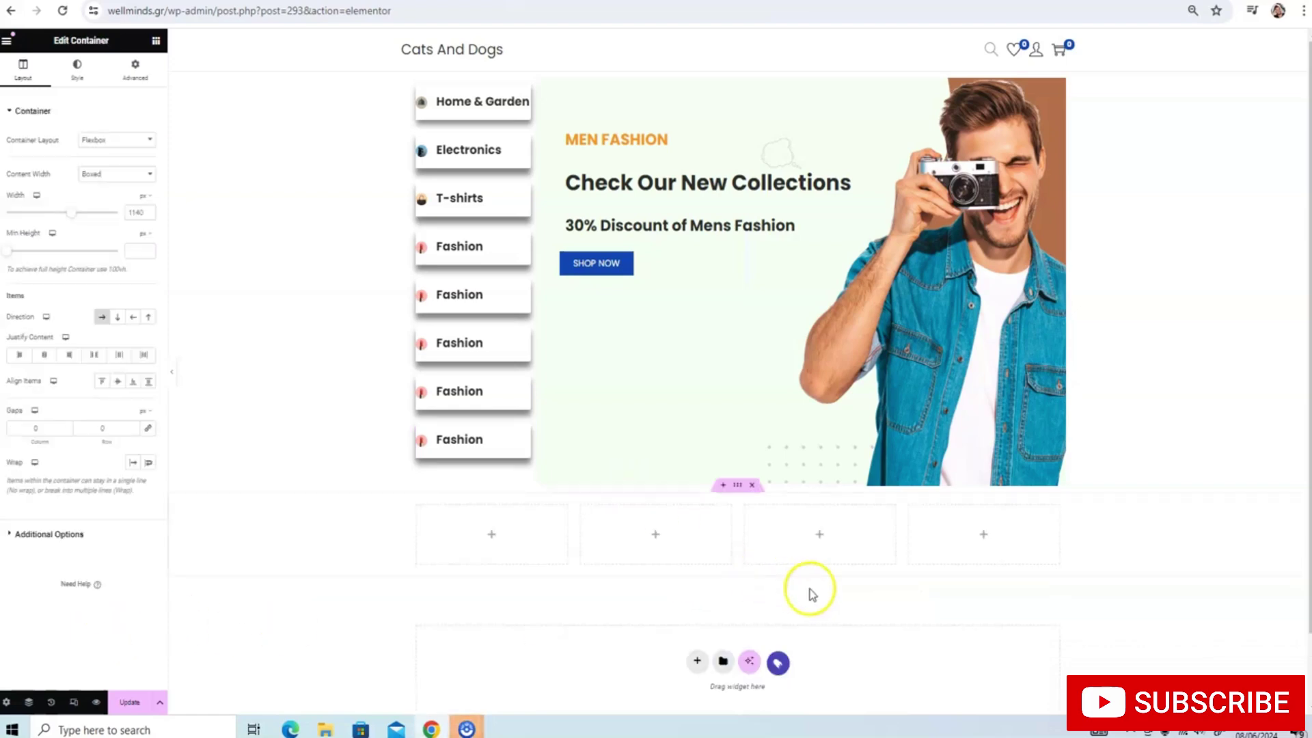
{"action": "left_click", "coordinate": [157, 42]}
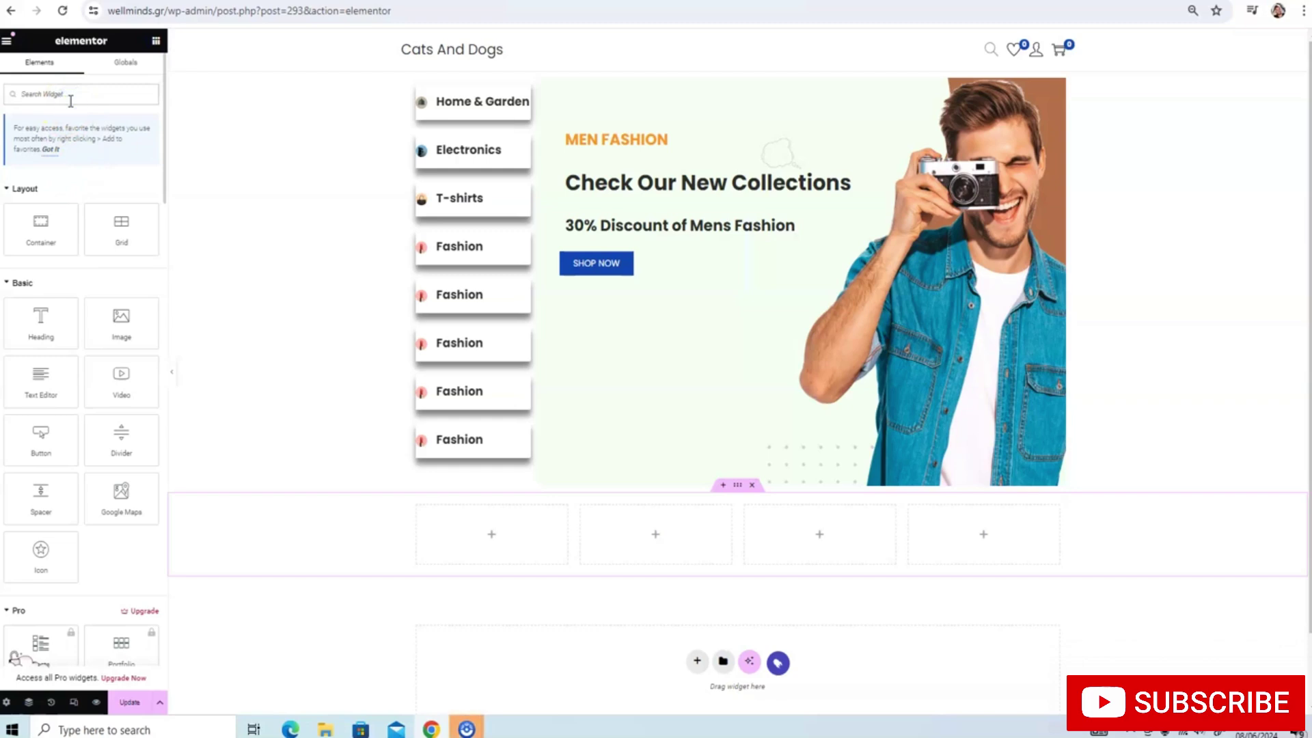
Drag an Image Box widget into the first of the four columns
{"action": "type", "text": "image"}
{"action": "left_click_drag", "start_coordinate": [109, 188], "coordinate": [464, 530]}
{"action": "scroll", "coordinate": [472, 423], "scroll_direction": "down", "scroll_amount": 3}
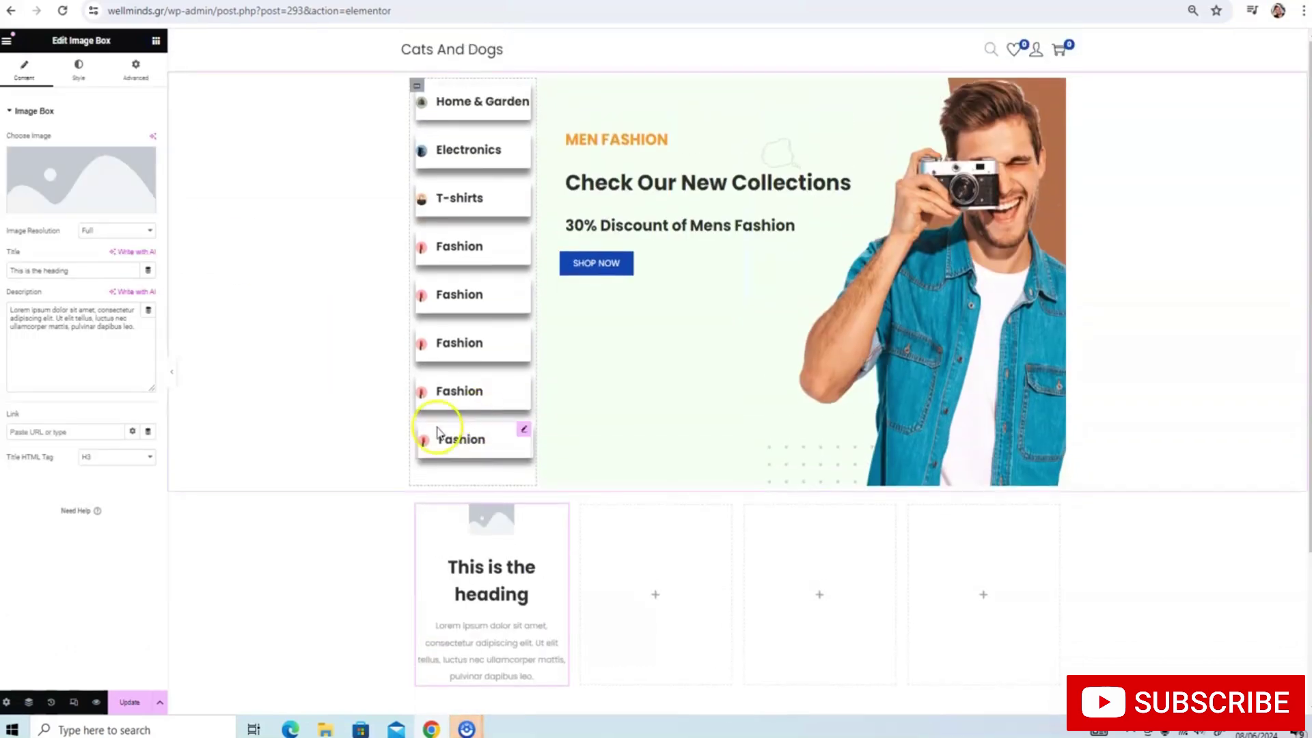
Upload delivery.png from the project's Media folder and insert it as the box image
{"action": "left_click", "coordinate": [89, 208]}
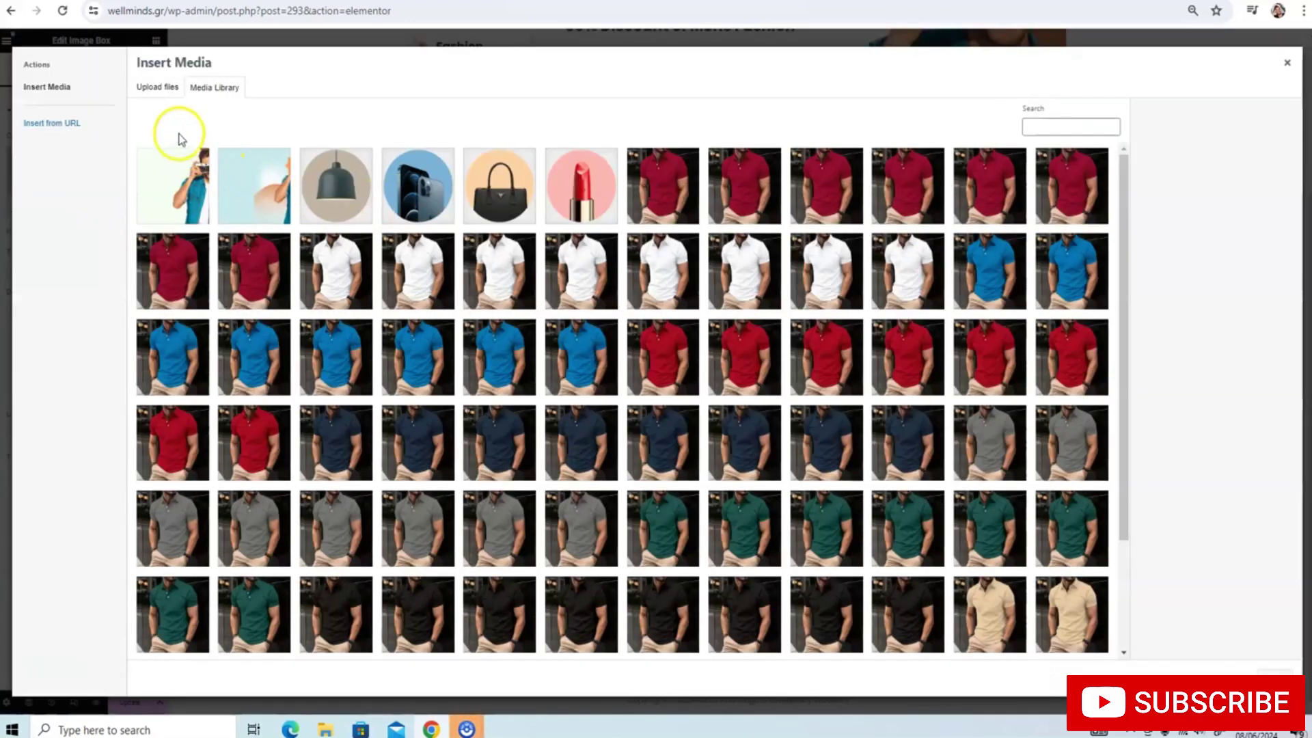
{"action": "left_click", "coordinate": [158, 88]}
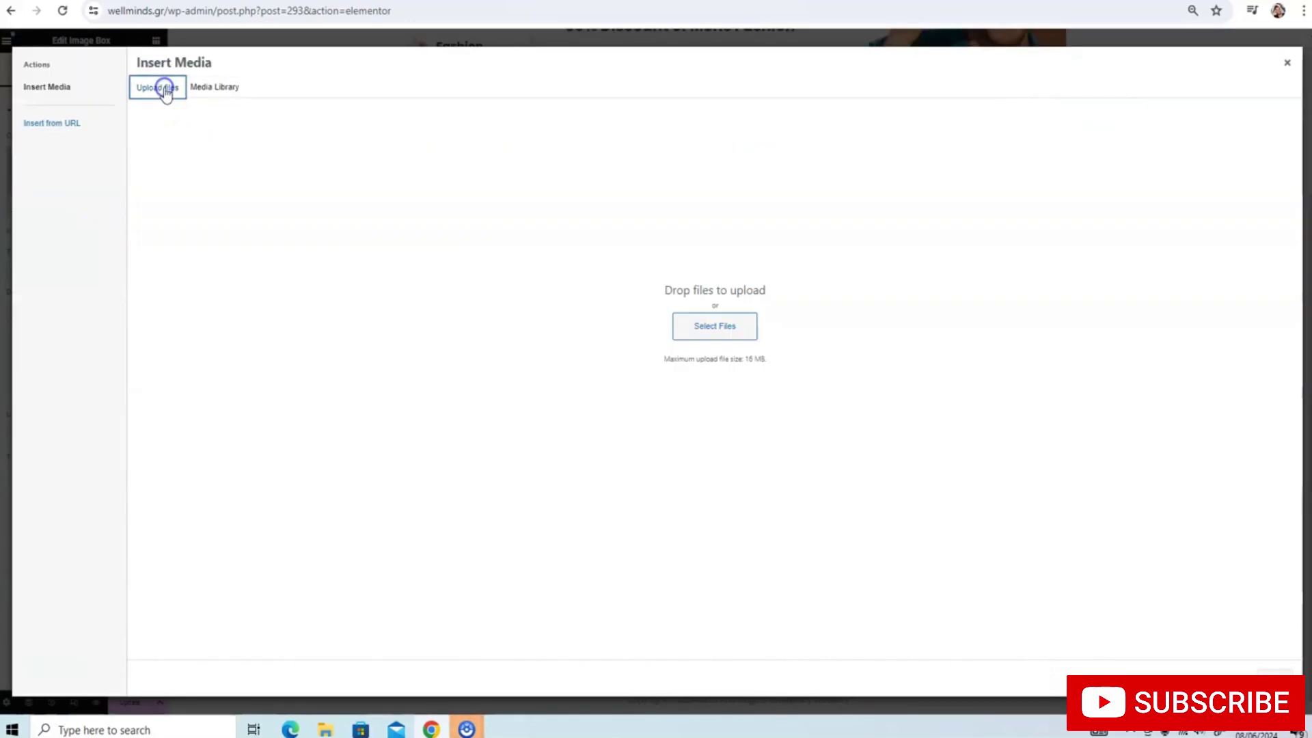
{"action": "left_click", "coordinate": [729, 334]}
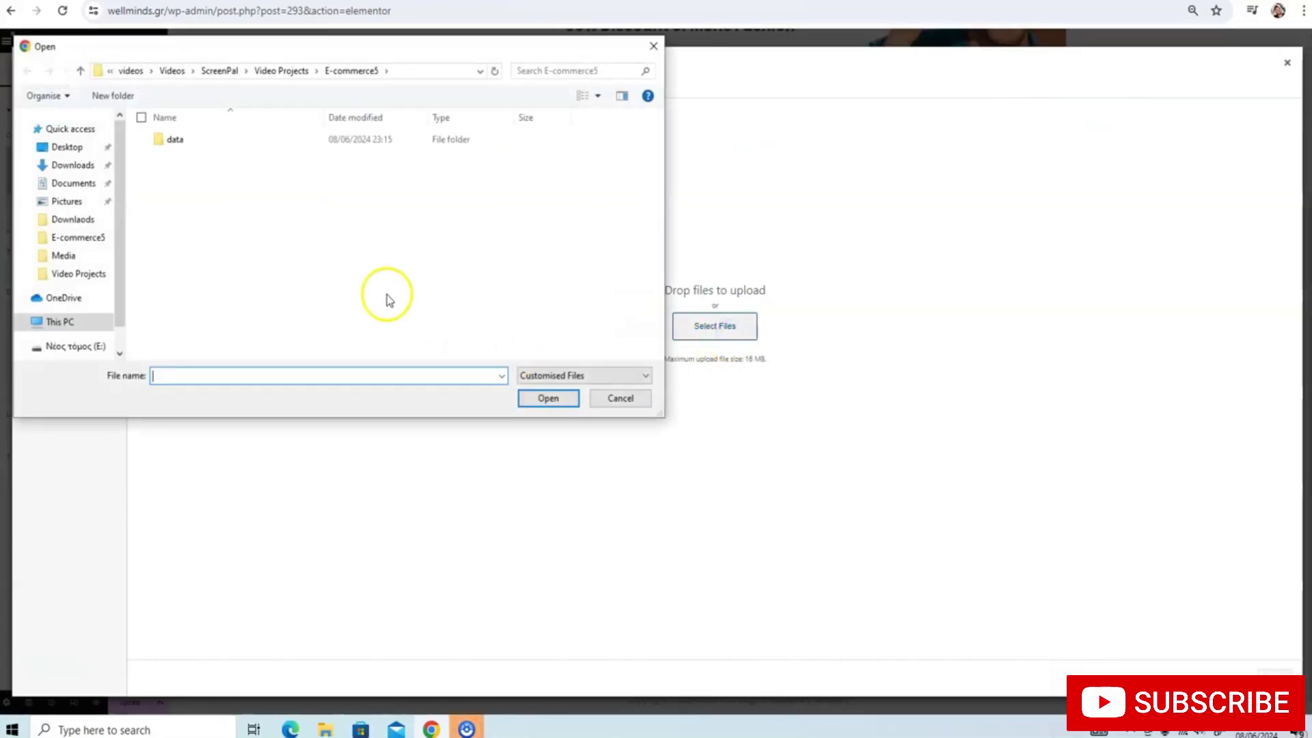
{"action": "scroll", "coordinate": [102, 280], "scroll_direction": "down", "scroll_amount": 2}
{"action": "scroll", "coordinate": [92, 324], "scroll_direction": "up", "scroll_amount": 2}
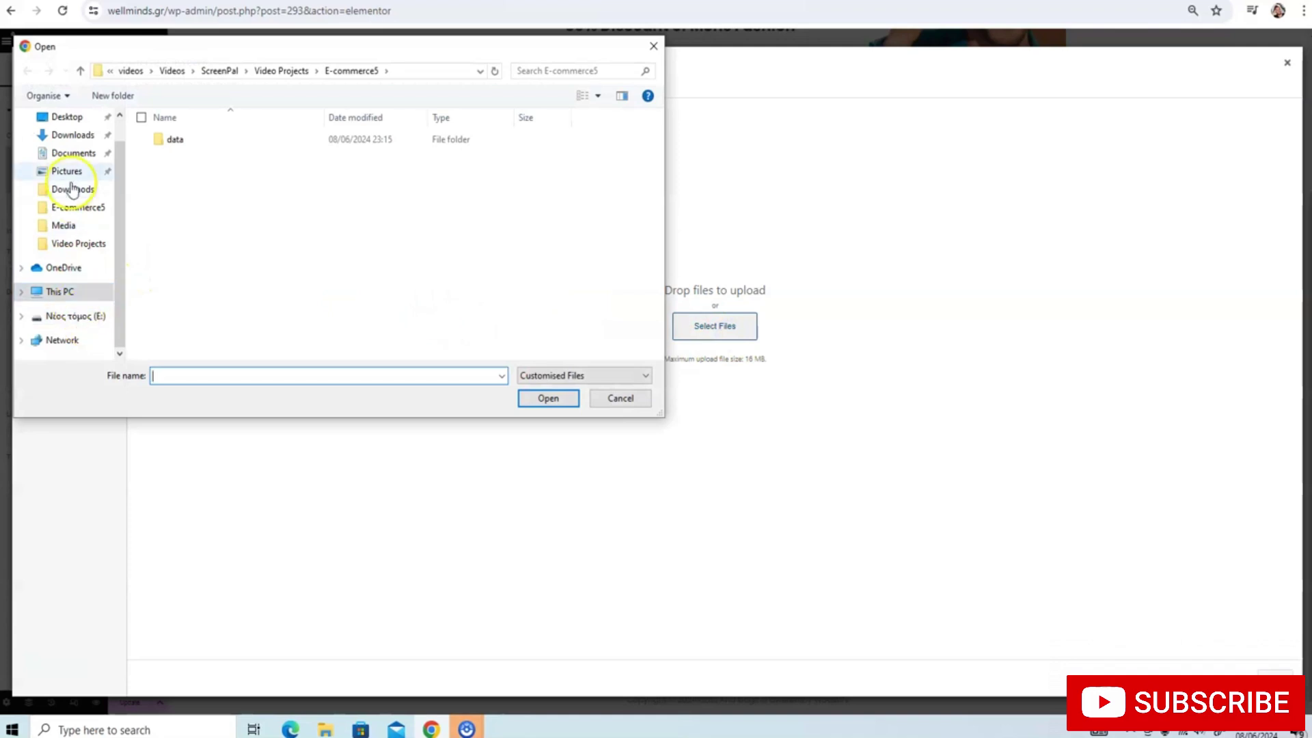
{"action": "left_click", "coordinate": [69, 135]}
{"action": "scroll", "coordinate": [227, 226], "scroll_direction": "down", "scroll_amount": 3}
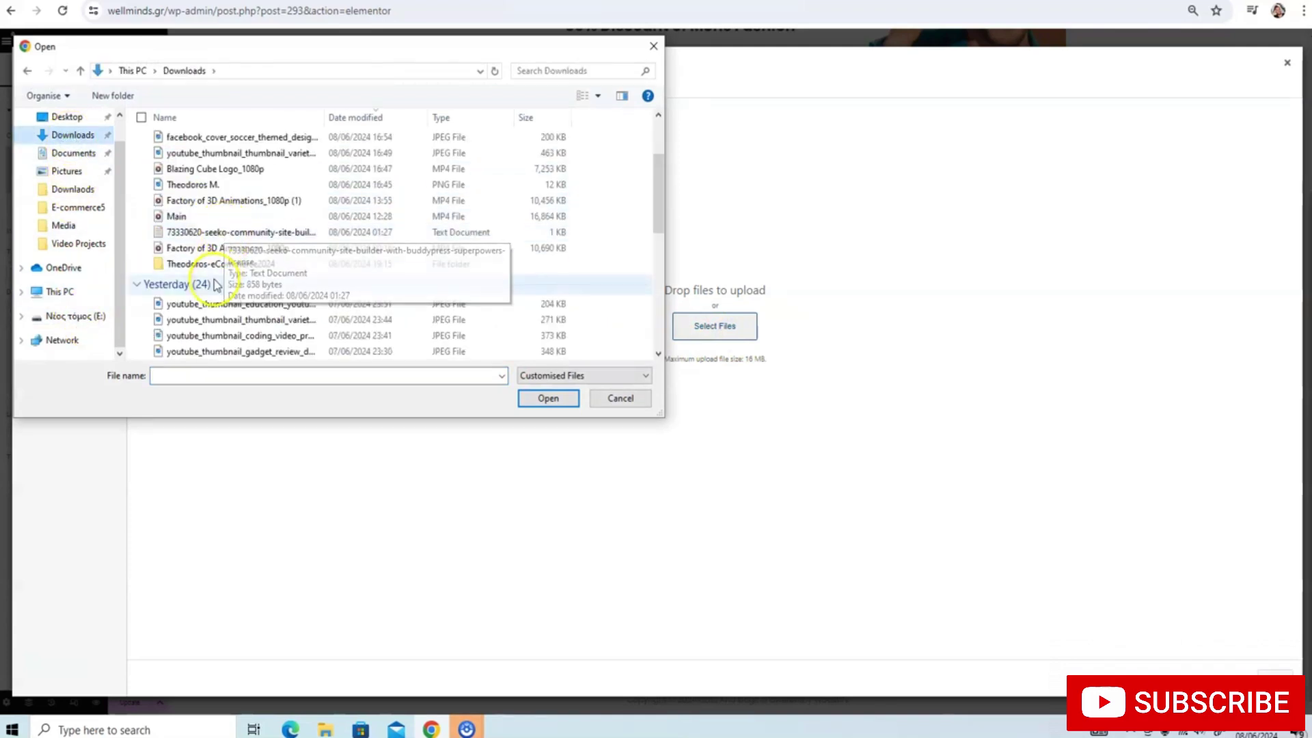
{"action": "double_click", "coordinate": [214, 270]}
{"action": "double_click", "coordinate": [179, 140]}
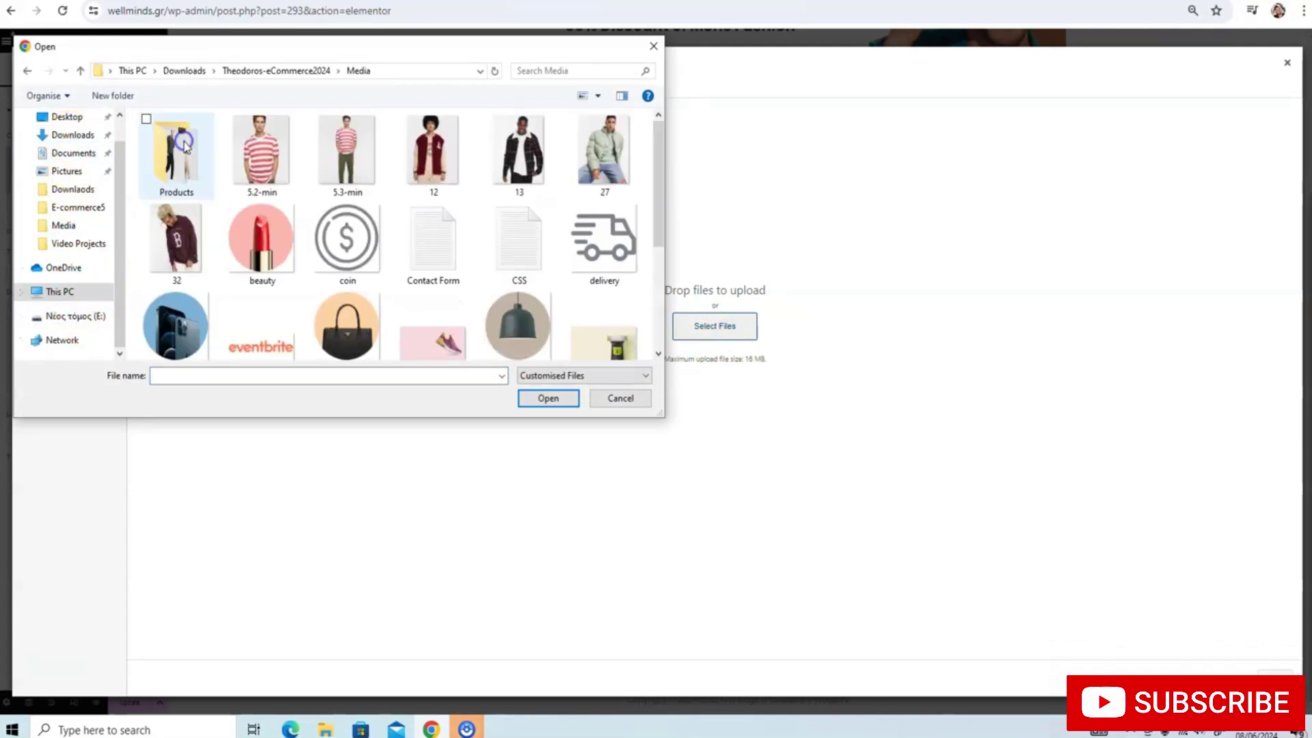
{"action": "scroll", "coordinate": [342, 225], "scroll_direction": "down", "scroll_amount": 3}
{"action": "scroll", "coordinate": [536, 250], "scroll_direction": "up", "scroll_amount": 2}
{"action": "double_click", "coordinate": [601, 144]}
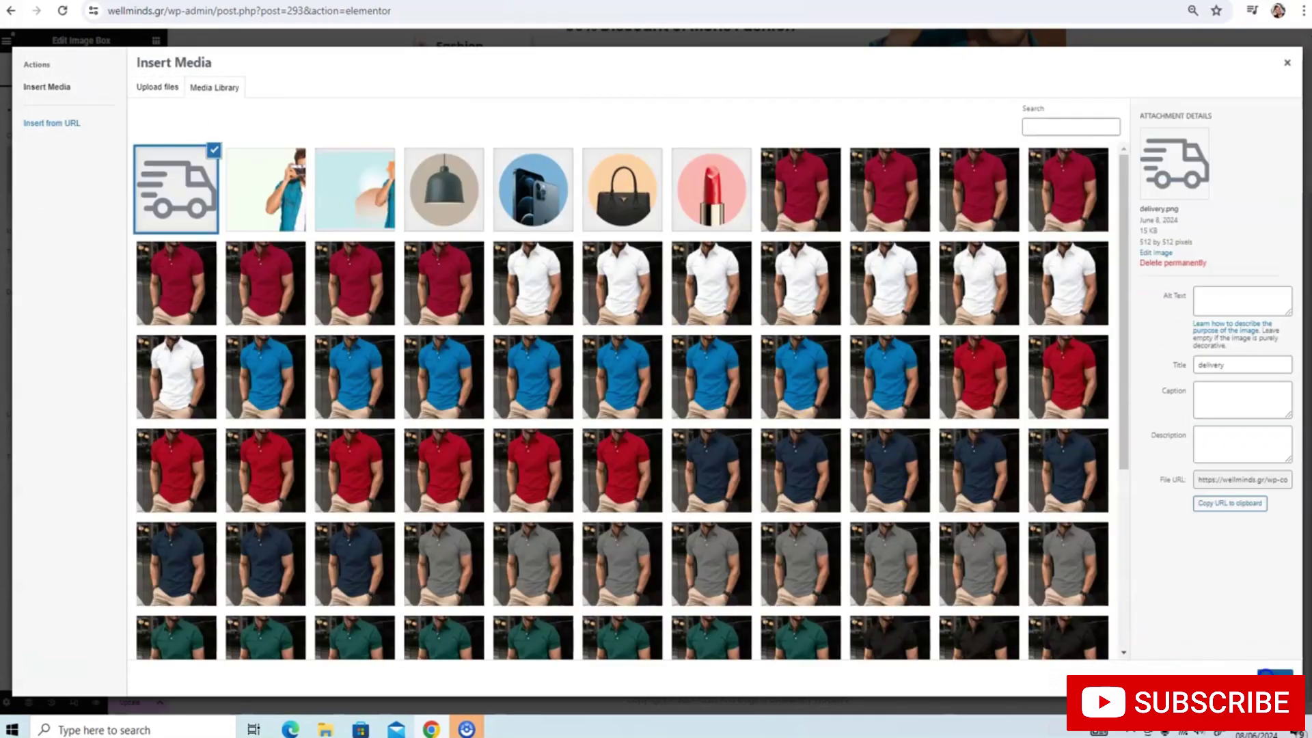
{"action": "left_click", "coordinate": [1261, 672]}
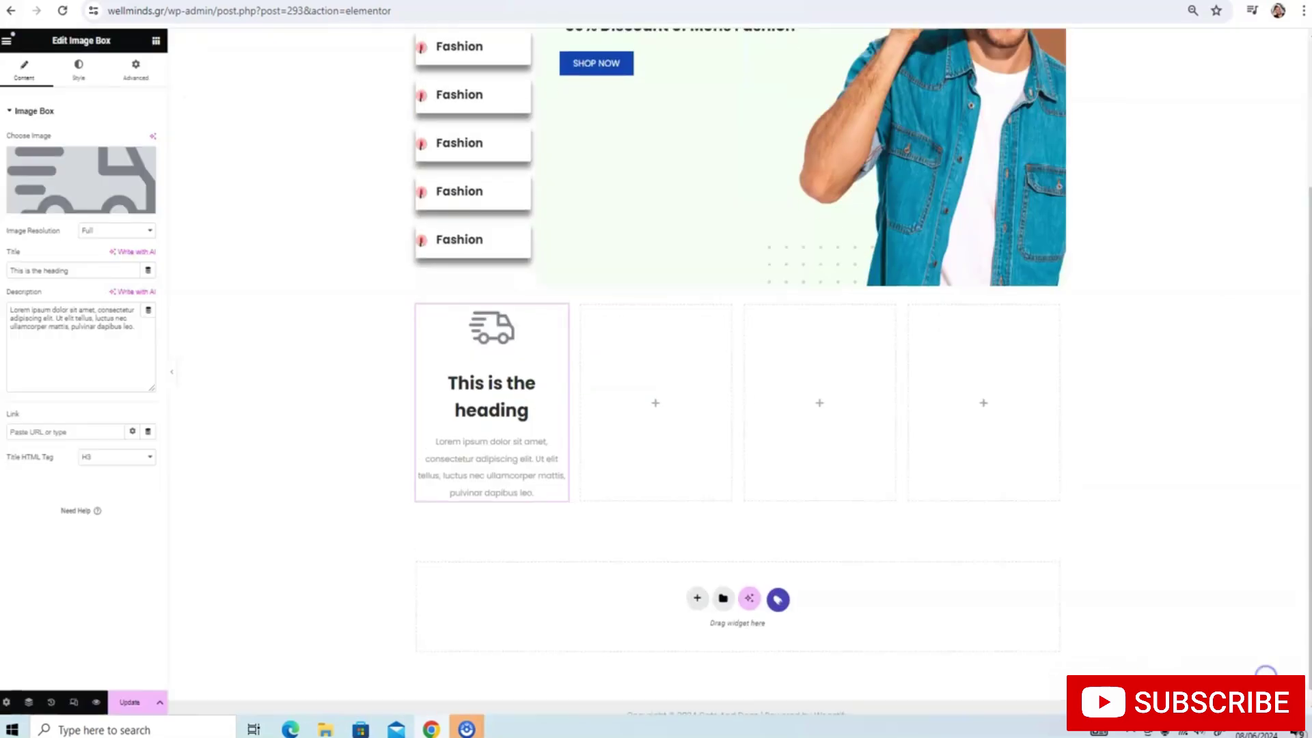
Clear the placeholder description text from the first Image Box
{"action": "triple_click", "coordinate": [517, 476]}
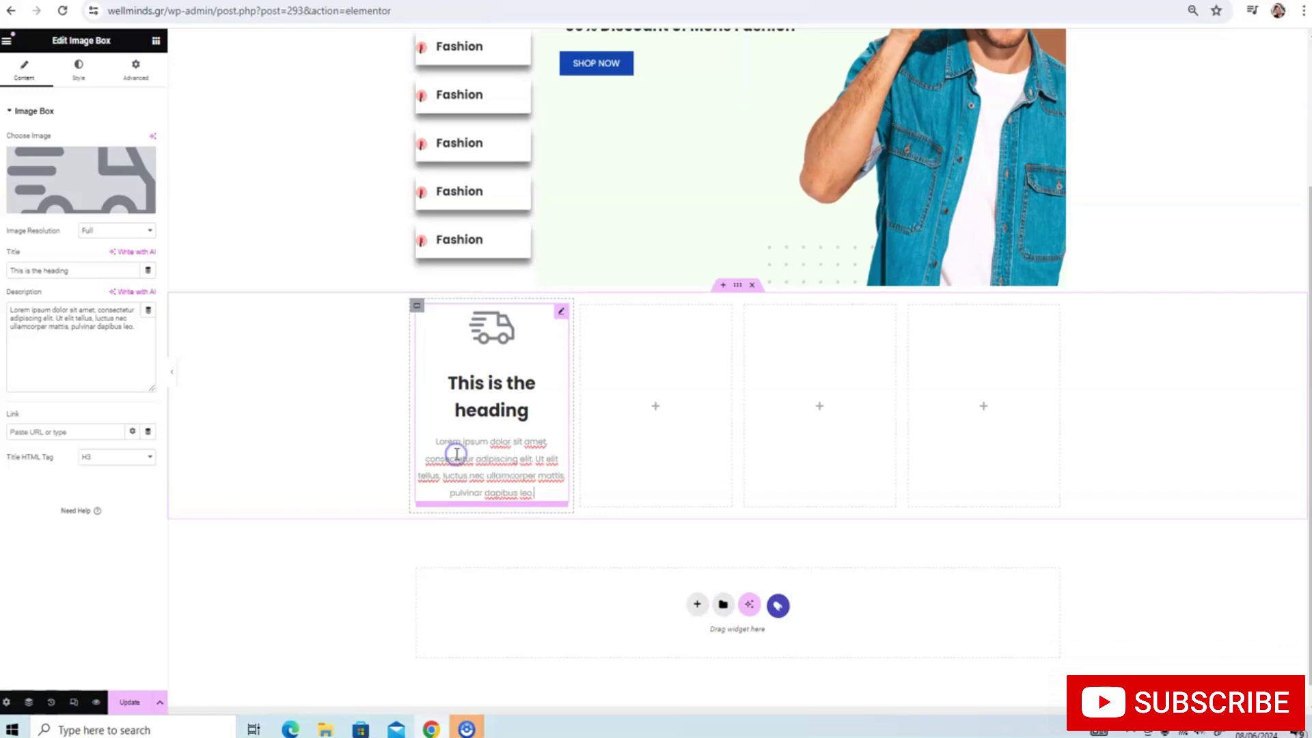
{"action": "left_click", "coordinate": [104, 325]}
{"action": "key", "text": "ctrl+a"}
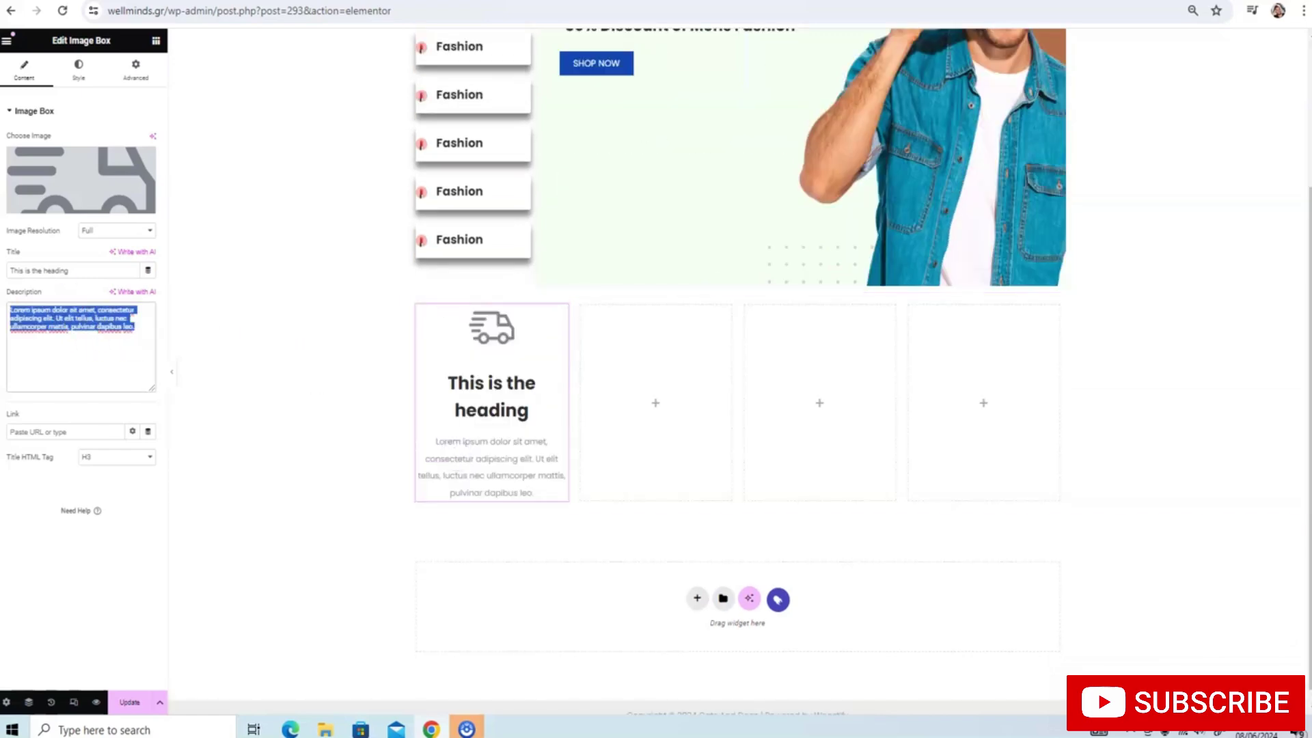
{"action": "key", "text": "BackSpace"}
Set the Image Box title to 'Fast Delivery'
{"action": "left_click", "coordinate": [88, 270]}
{"action": "key", "text": "ctrl+a"}
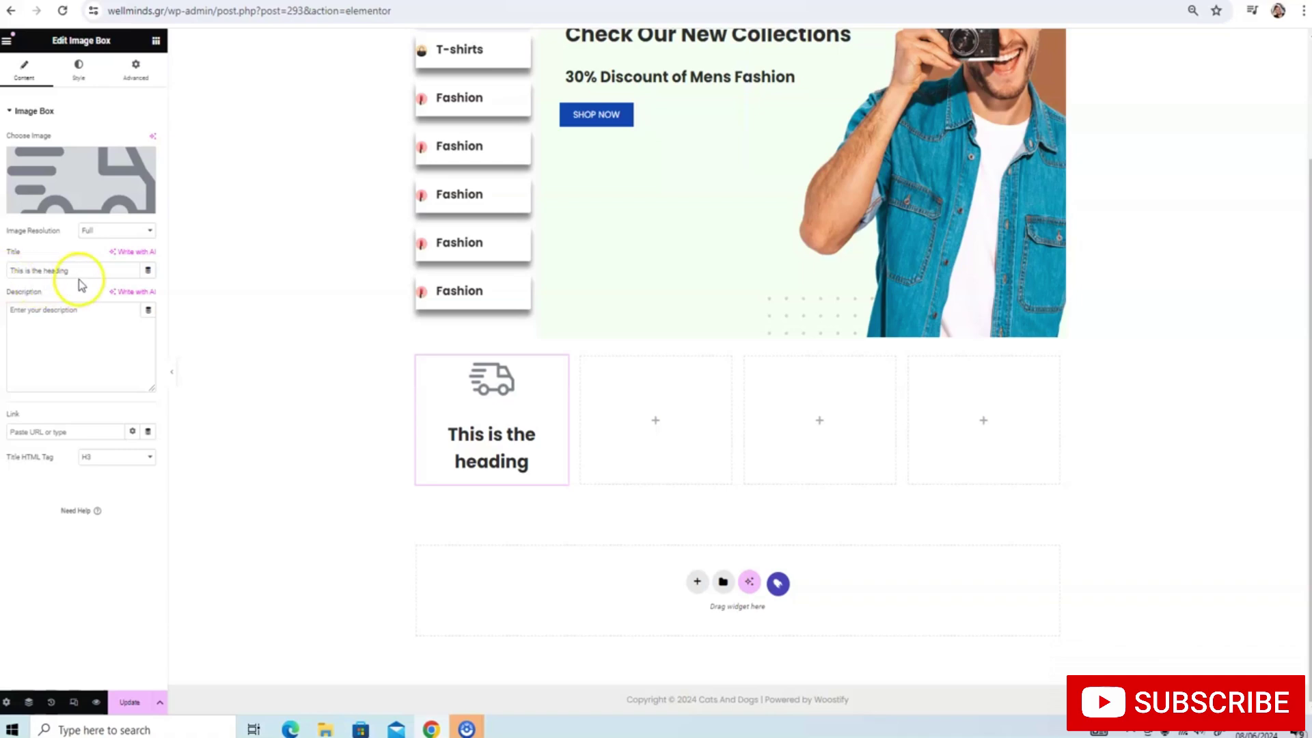
{"action": "type", "text": "Ultra"}
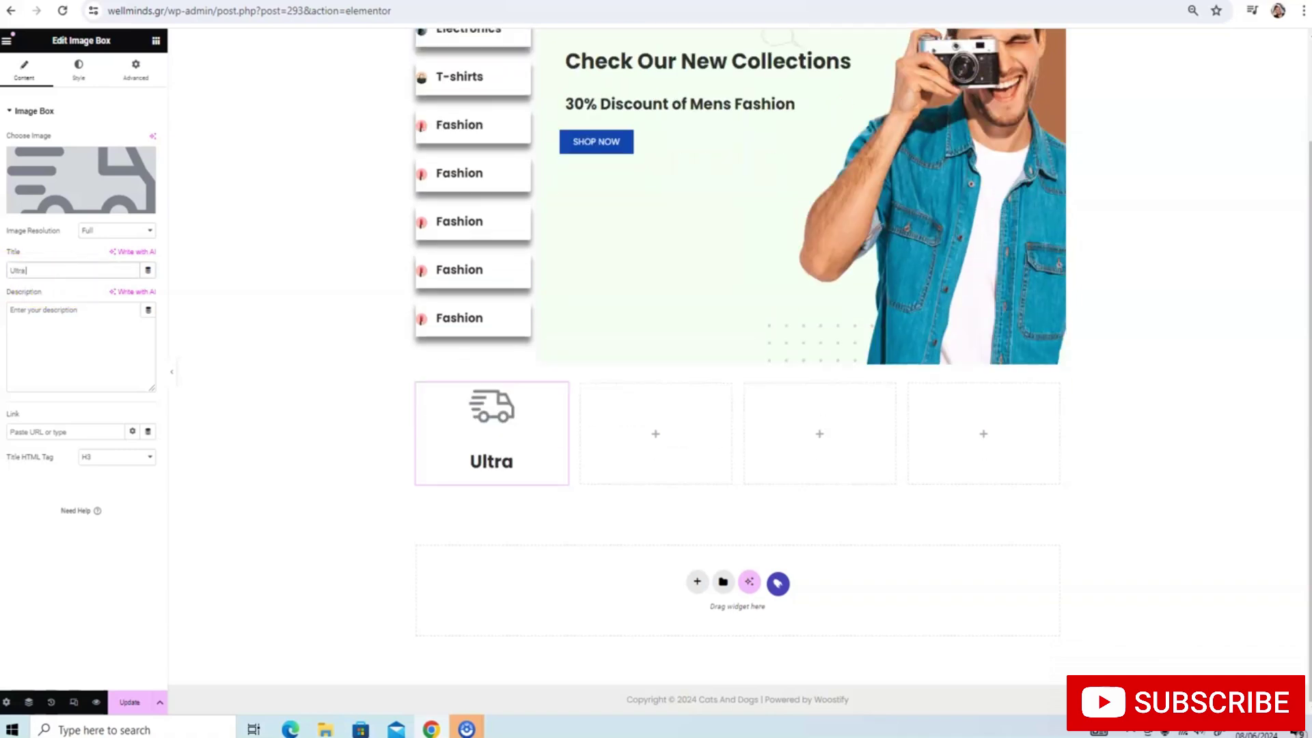
{"action": "type", "text": " Fast"}
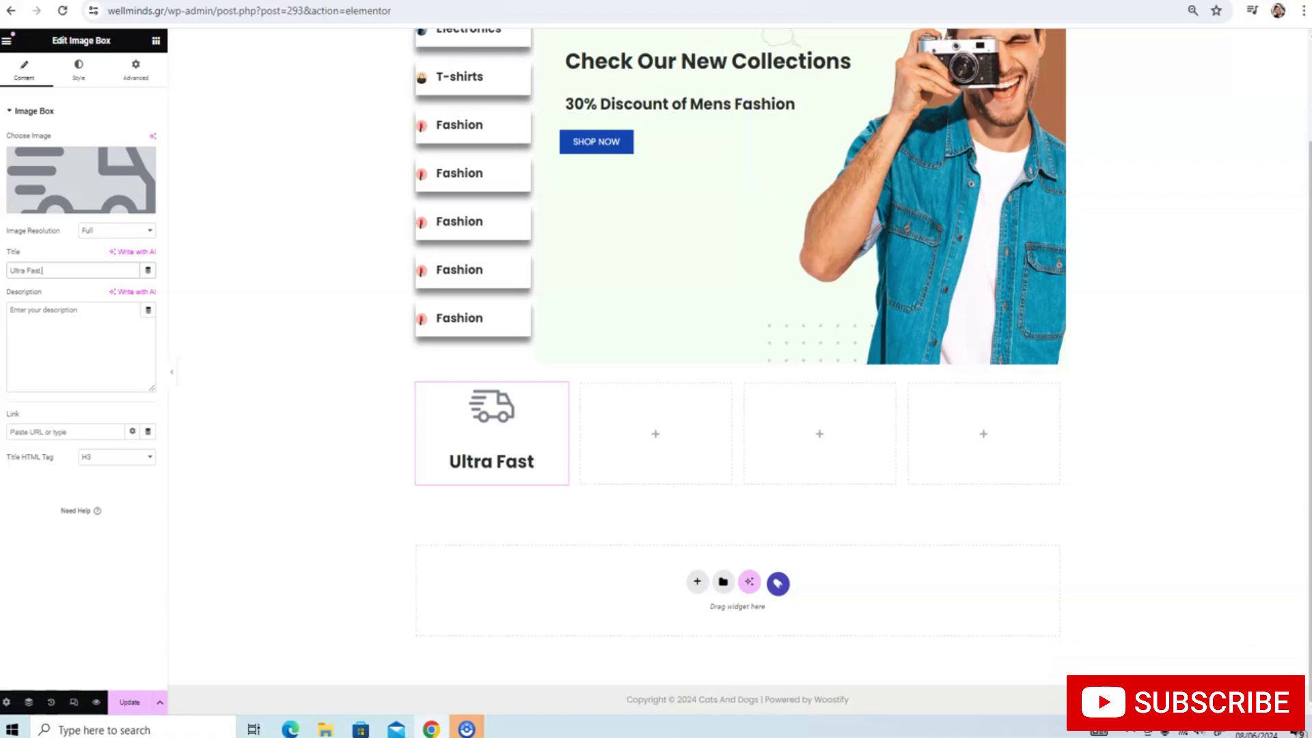
{"action": "type", "text": " Delivery"}
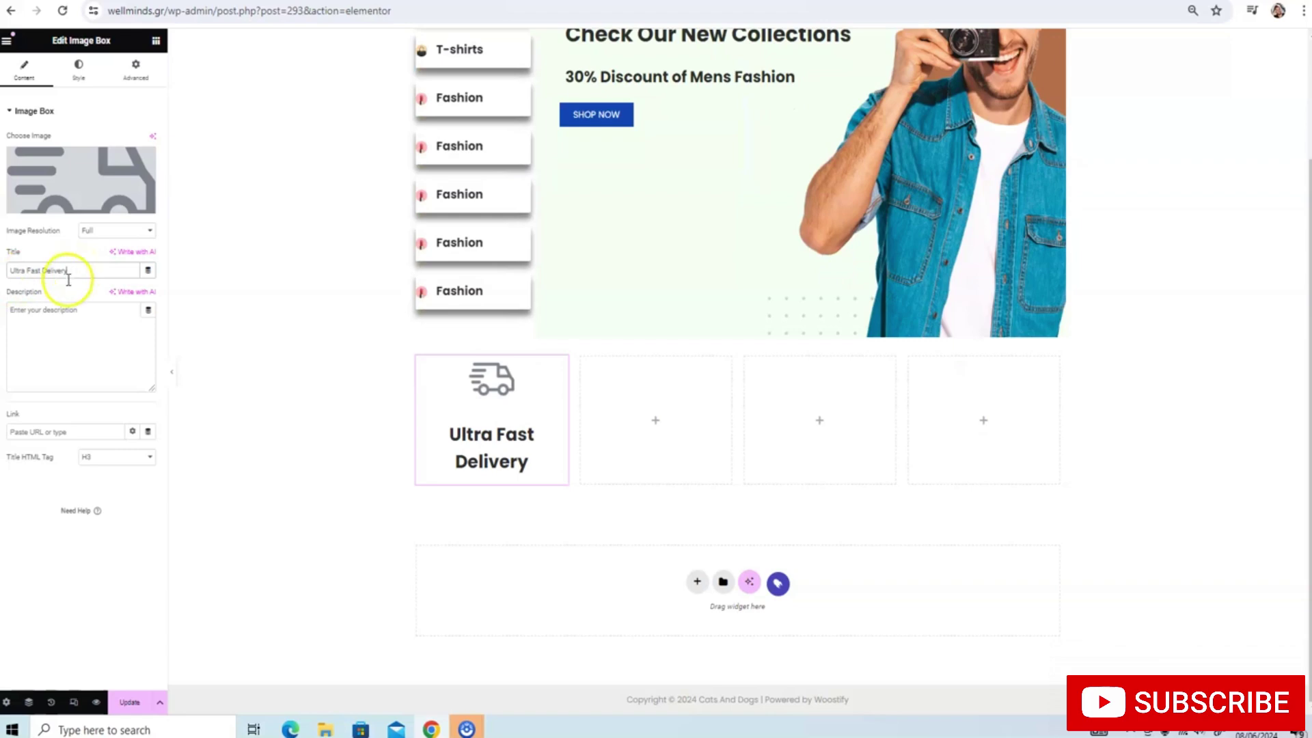
{"action": "key", "text": "BackSpace"}
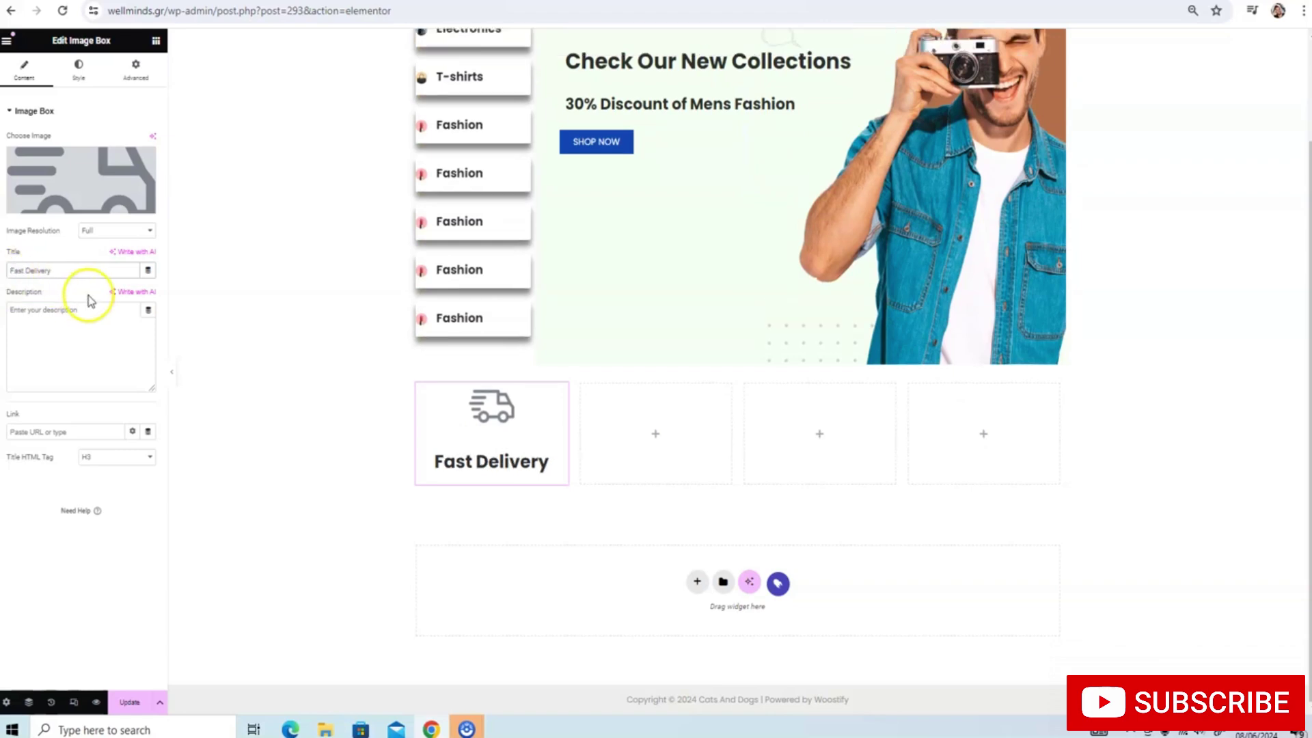
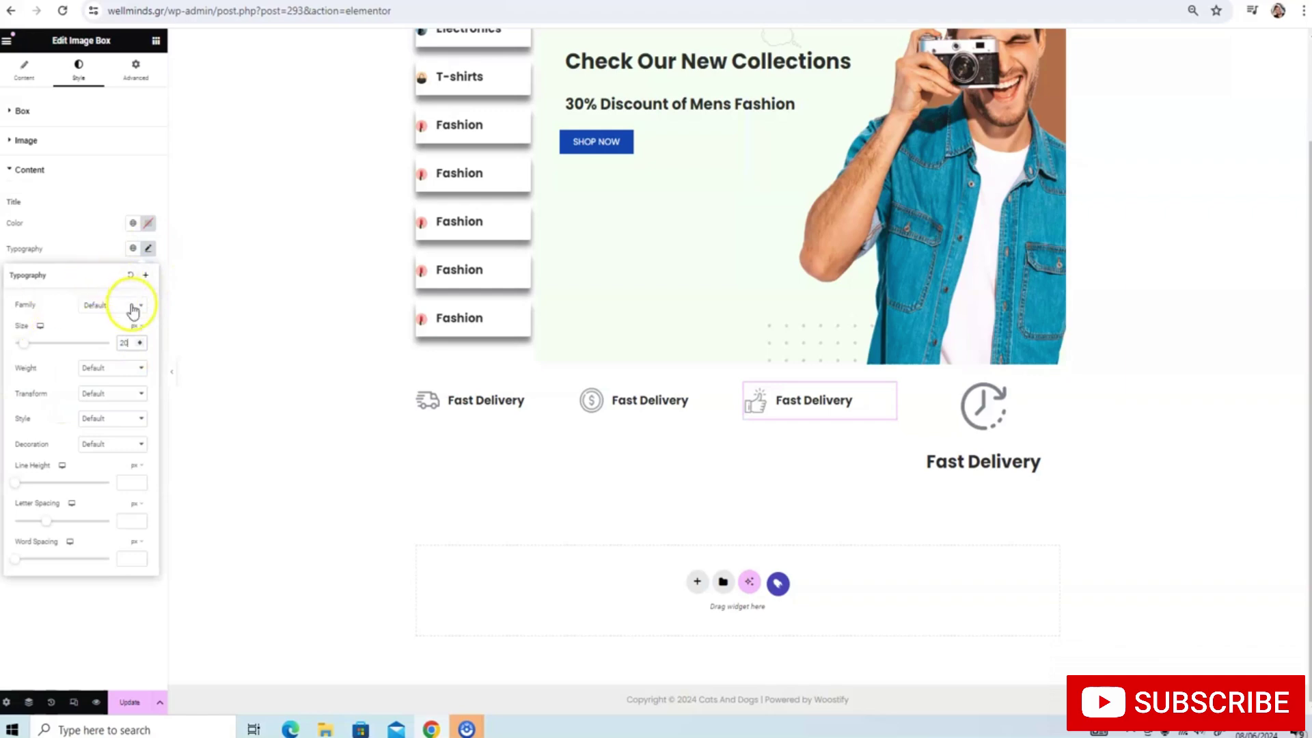
Choose Poppins as the font family for the thumbs-up feature's title
{"action": "left_click", "coordinate": [113, 304]}
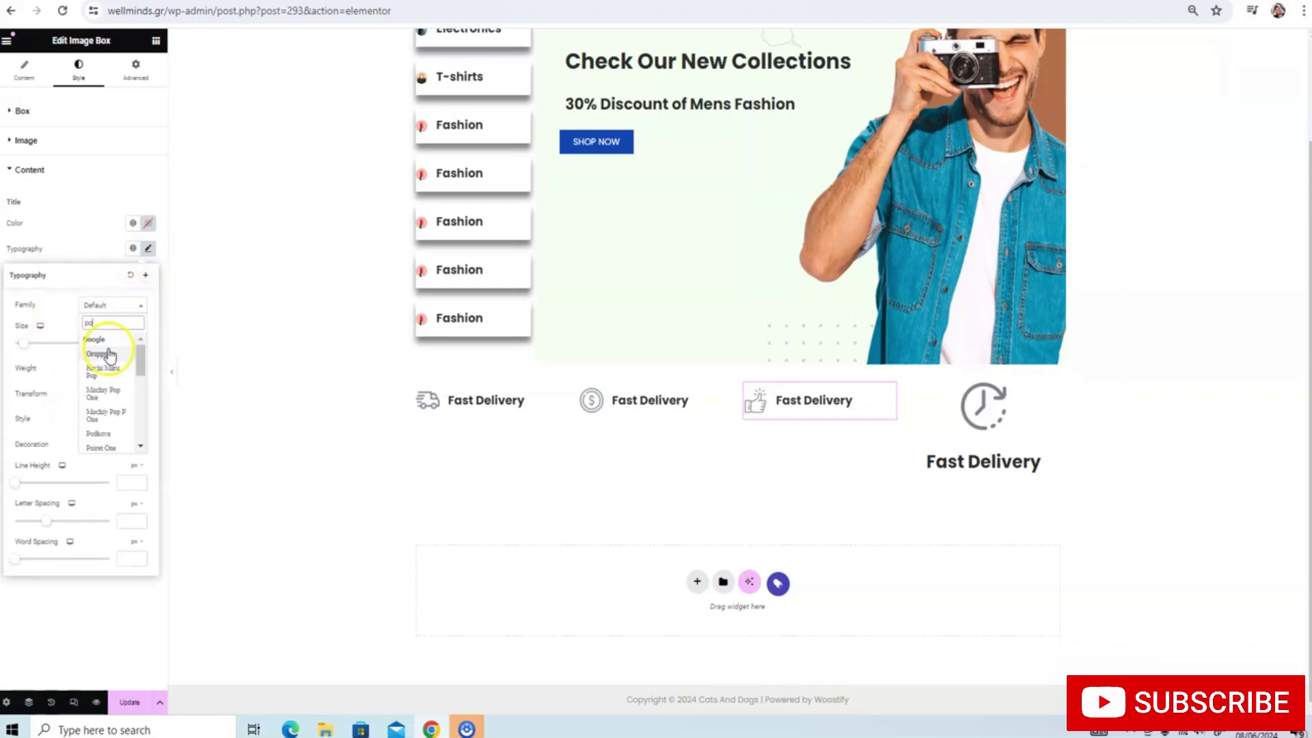
{"action": "left_click", "coordinate": [110, 353]}
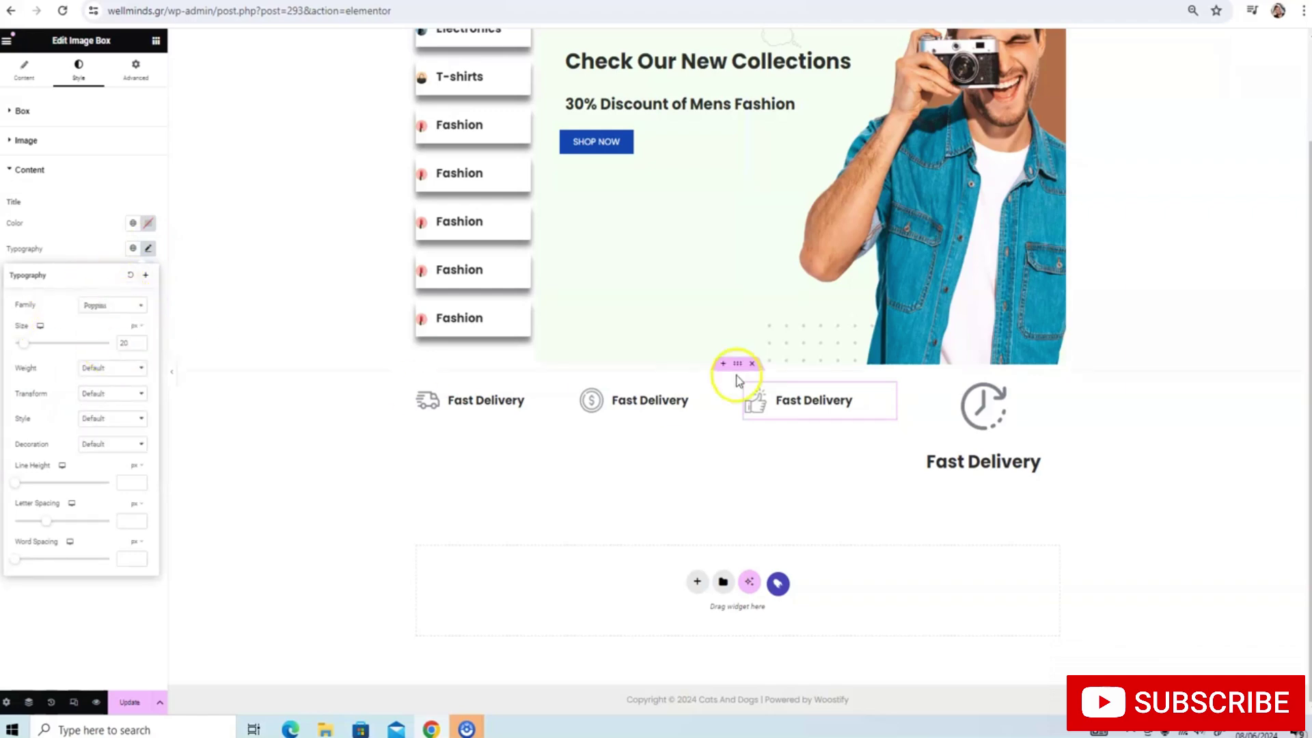
{"action": "left_click", "coordinate": [982, 416]}
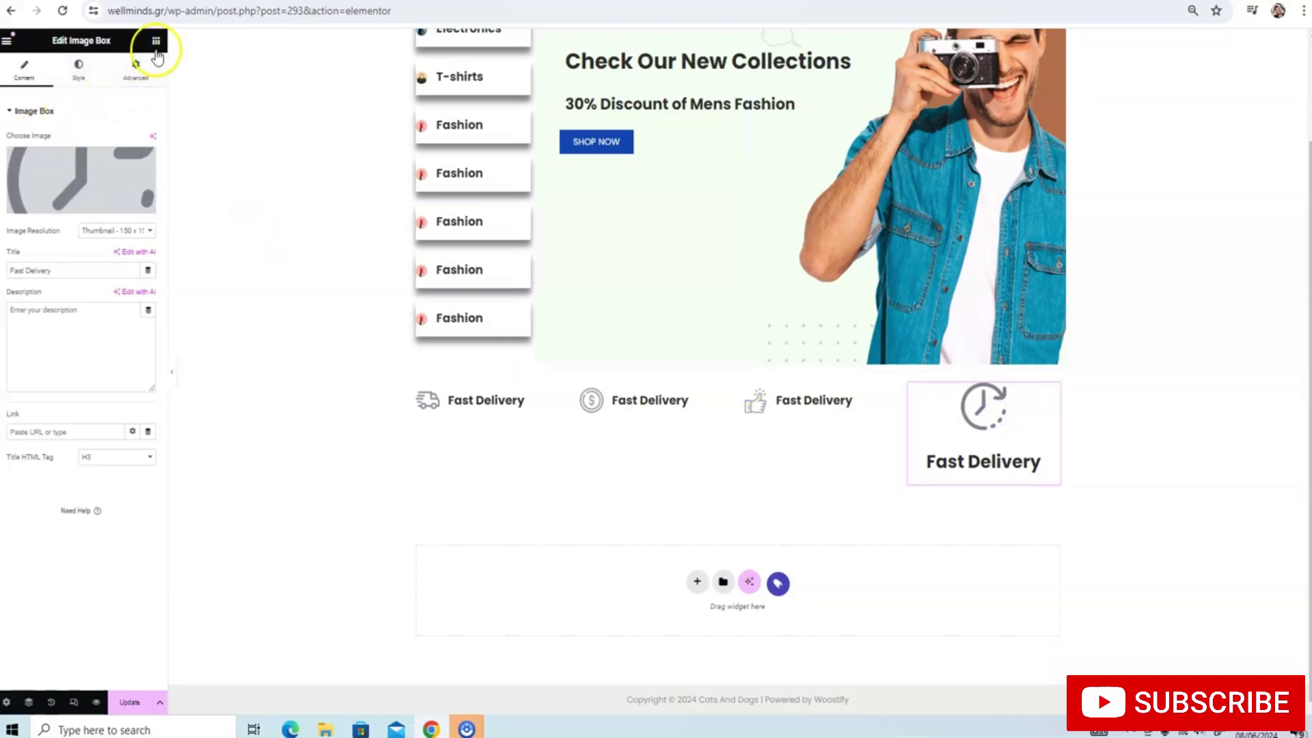
Place the clock icon left, vertically centred, content left-aligned, with a 20% image width
{"action": "left_click", "coordinate": [79, 68]}
{"action": "left_click", "coordinate": [118, 140]}
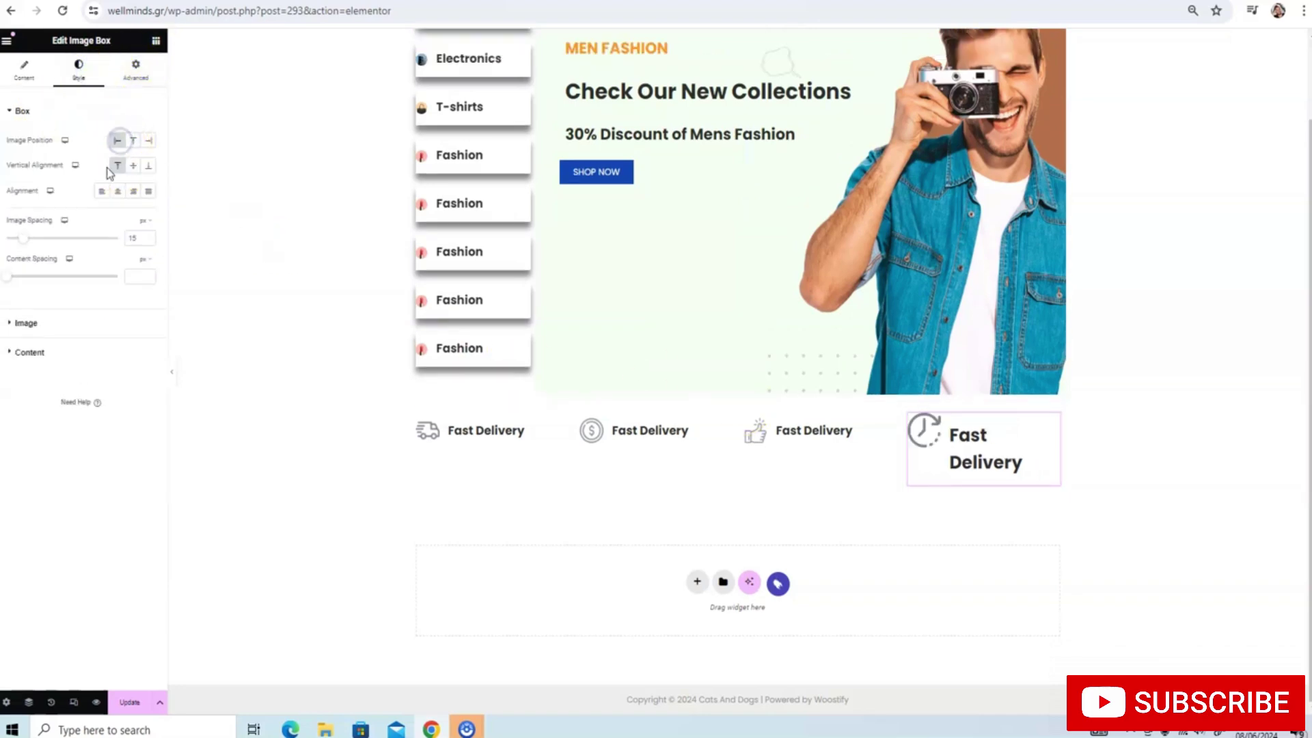
{"action": "left_click", "coordinate": [133, 166]}
{"action": "left_click", "coordinate": [102, 191]}
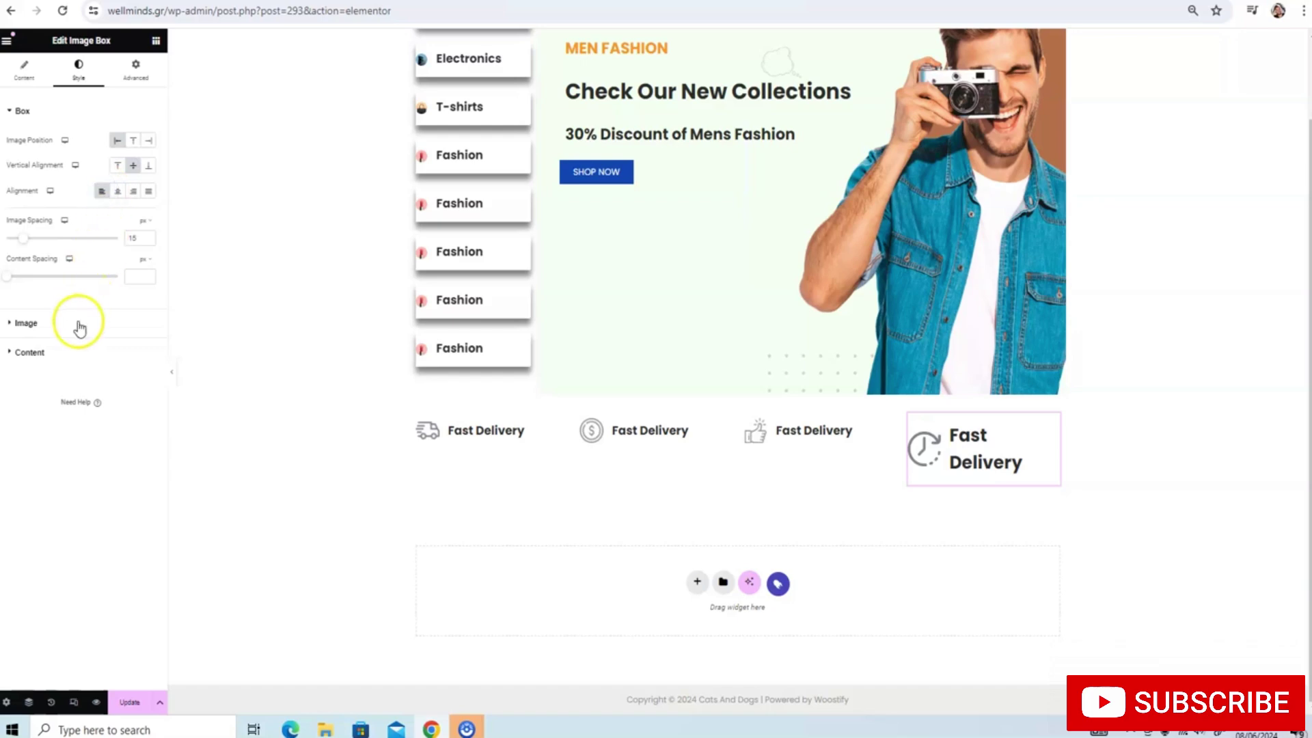
{"action": "left_click", "coordinate": [51, 325]}
{"action": "left_click", "coordinate": [134, 183]}
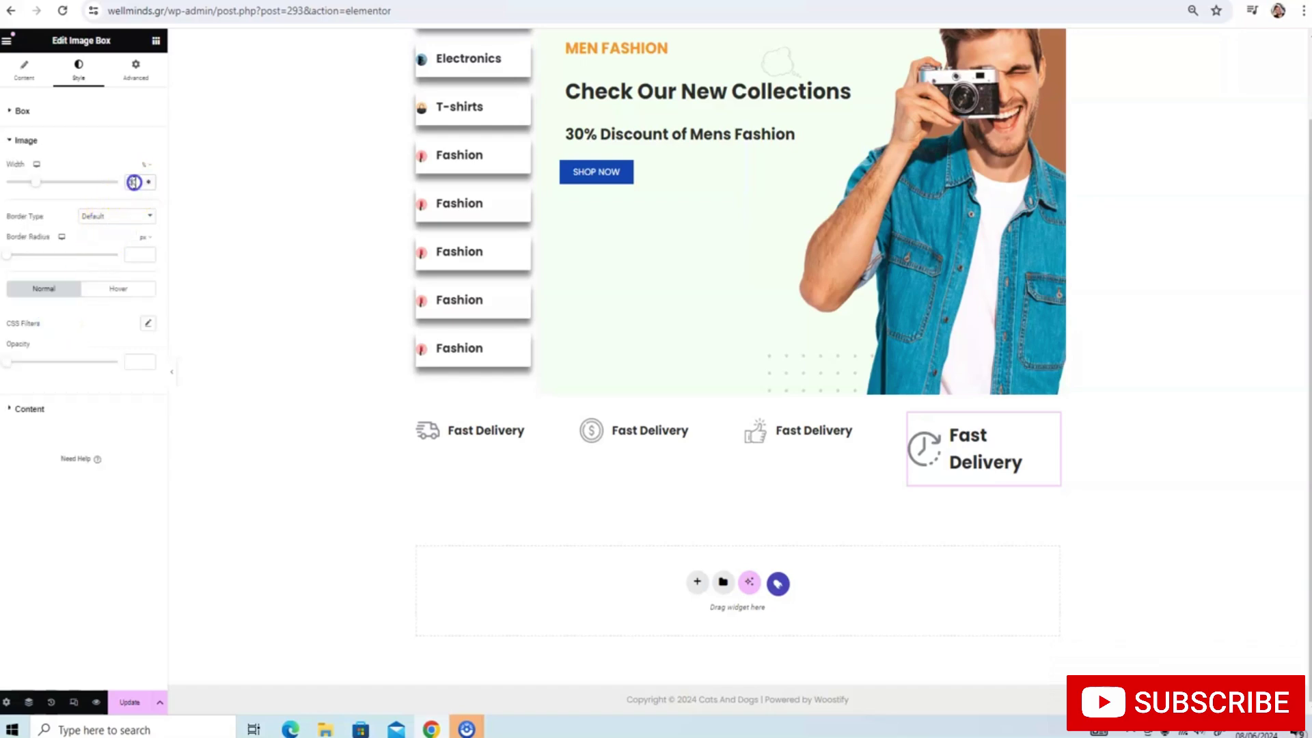
{"action": "type", "text": "20"}
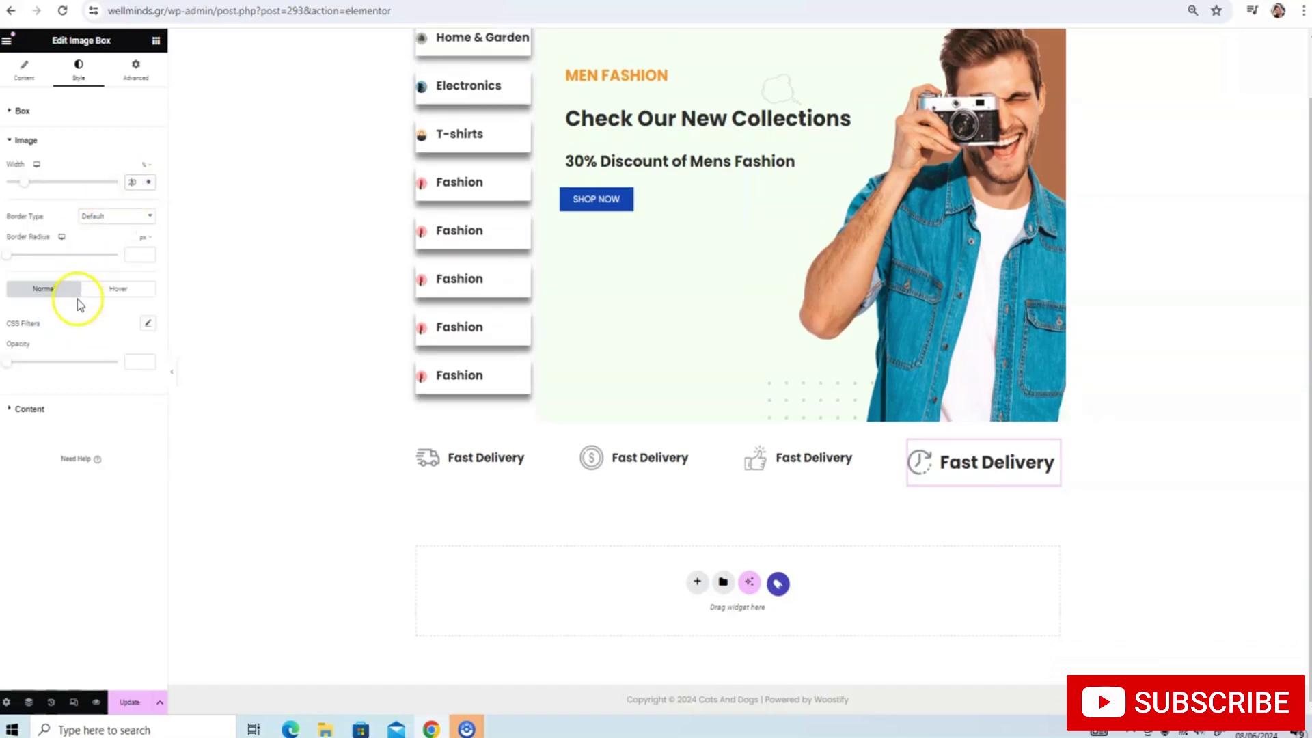
Set the clock feature title to Poppins at size 20 and save the page
{"action": "left_click", "coordinate": [25, 409]}
{"action": "left_click", "coordinate": [147, 248]}
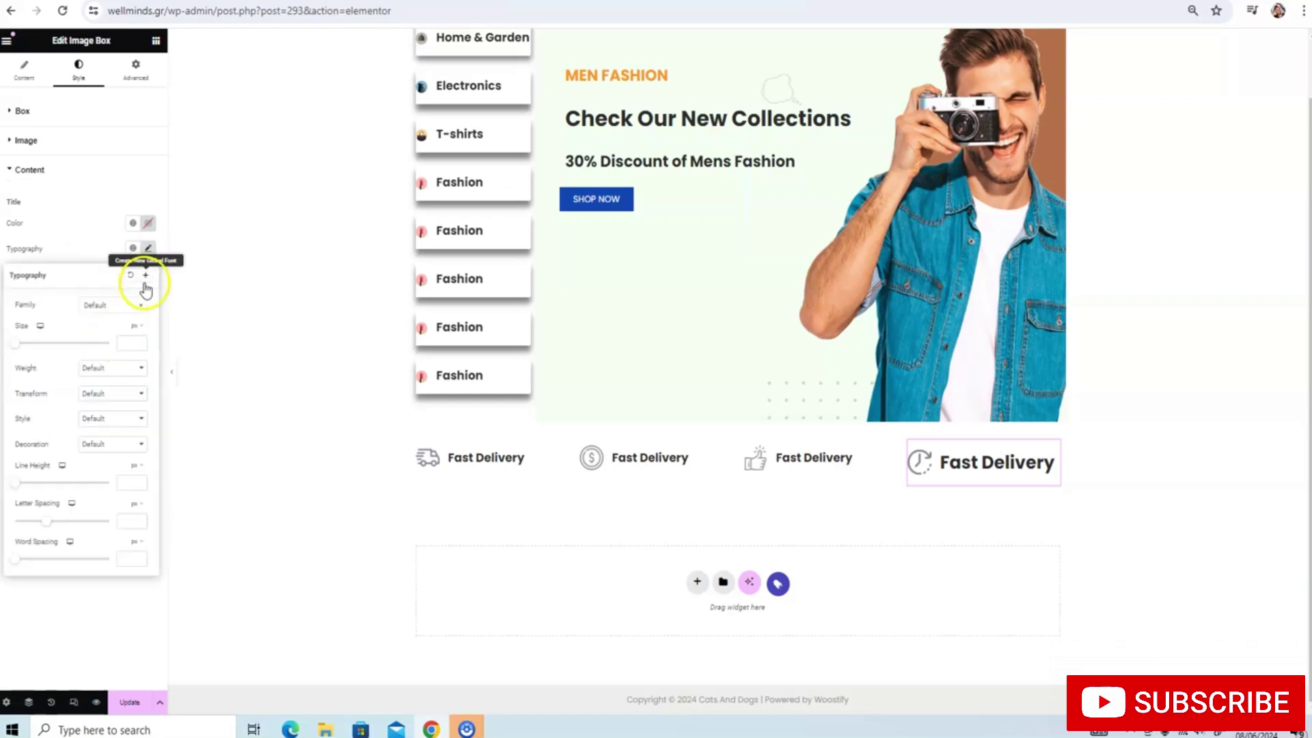
{"action": "left_click", "coordinate": [129, 342]}
{"action": "type", "text": "20"}
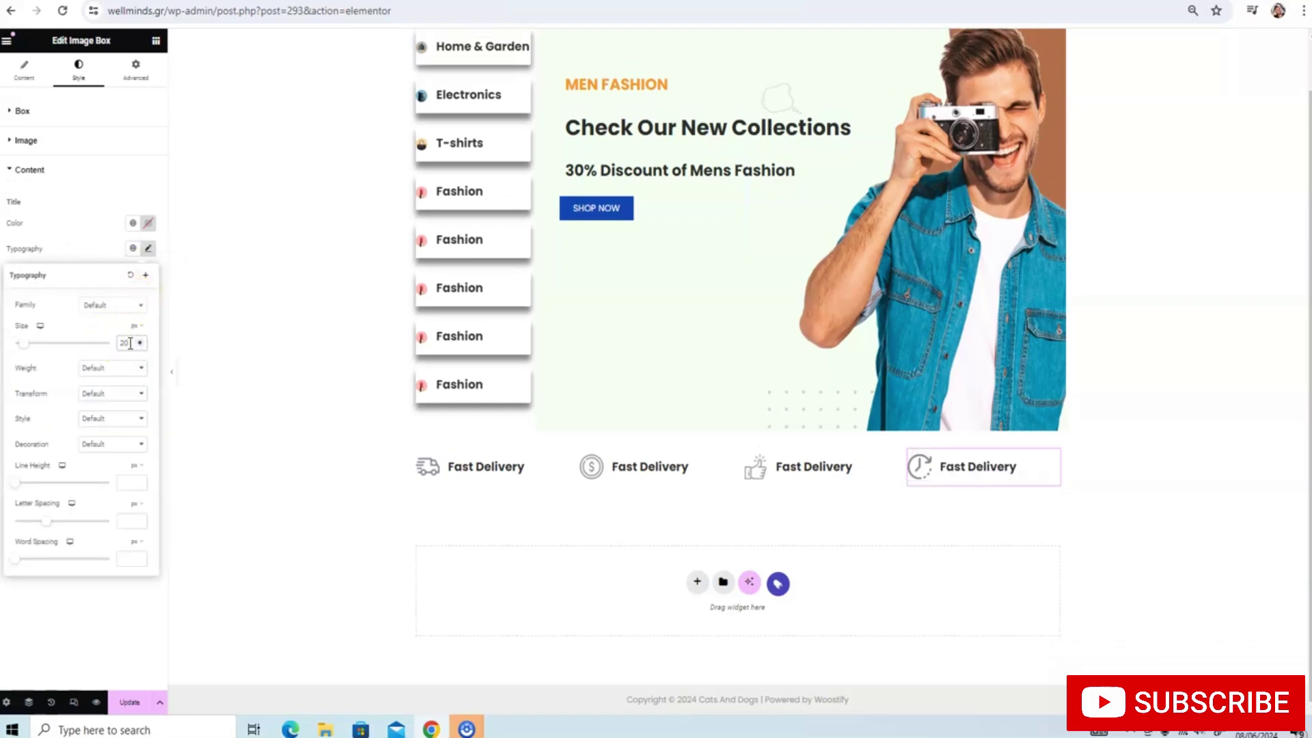
{"action": "left_click", "coordinate": [115, 305]}
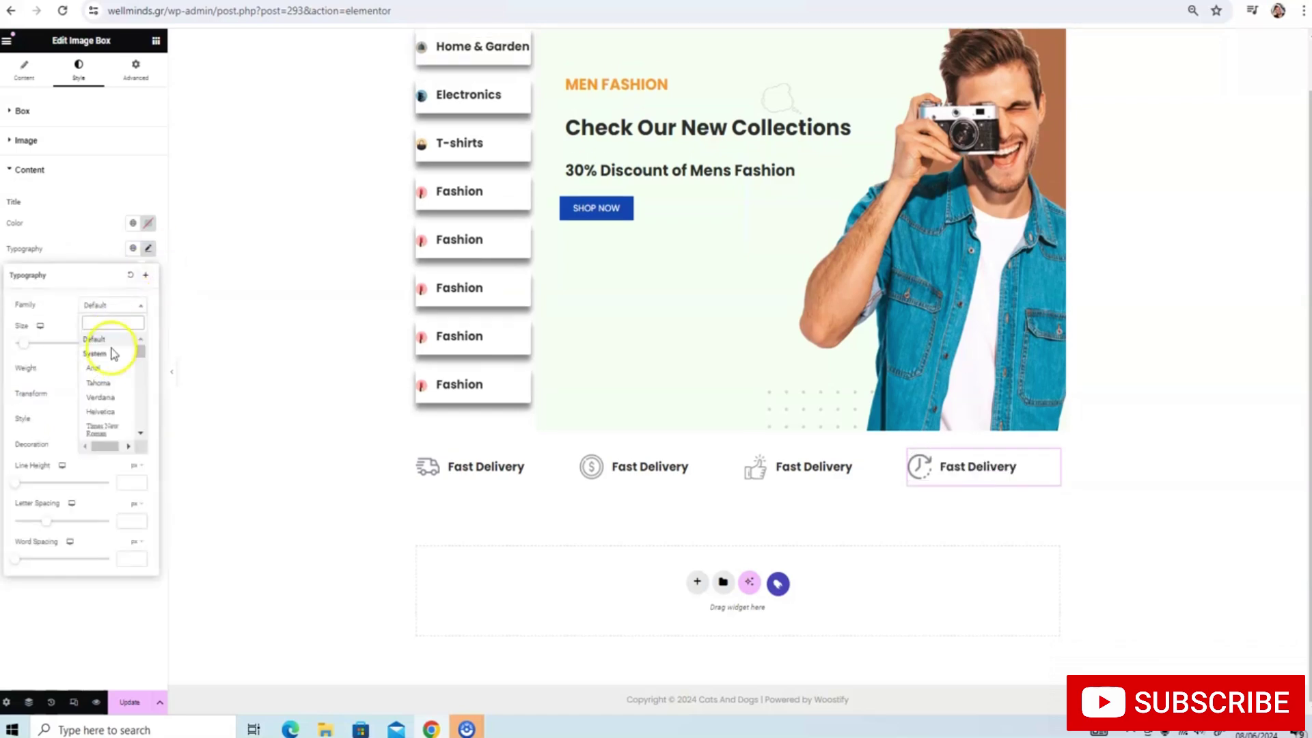
{"action": "type", "text": "popin"}
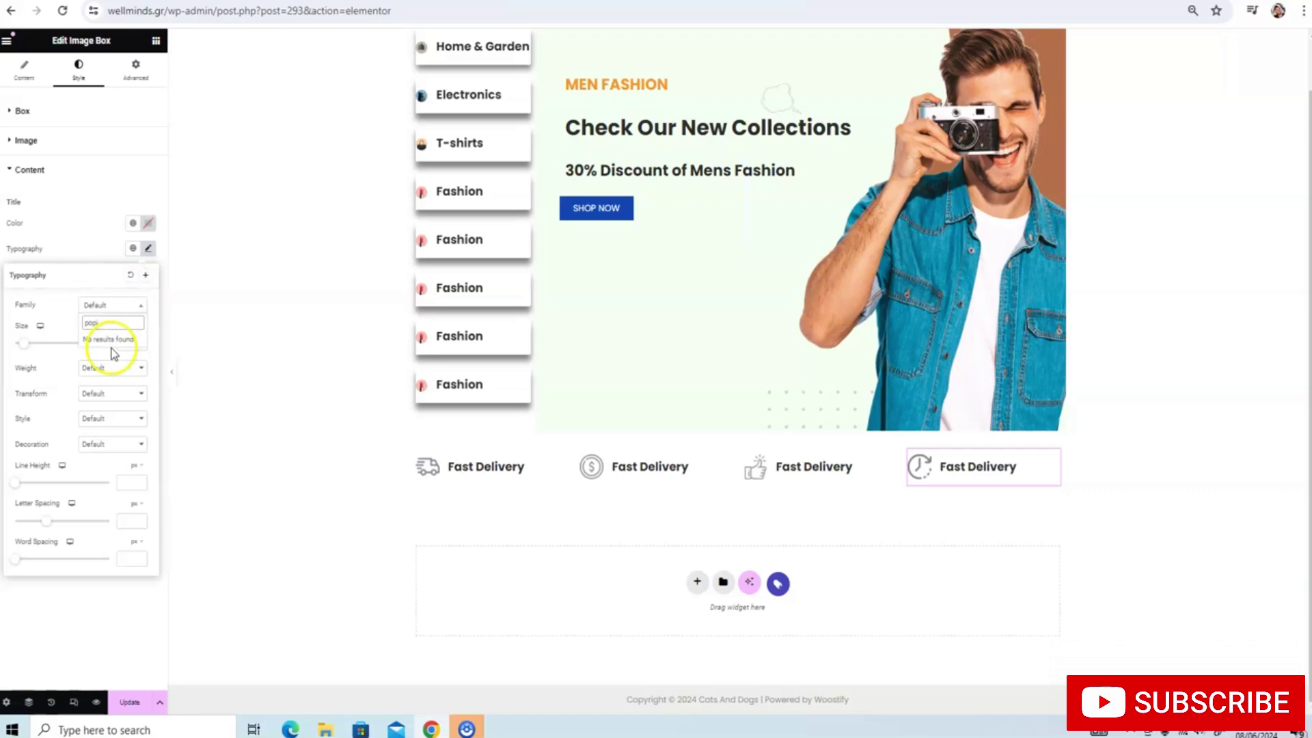
{"action": "key", "text": "BackSpace"}
{"action": "type", "text": "pins"}
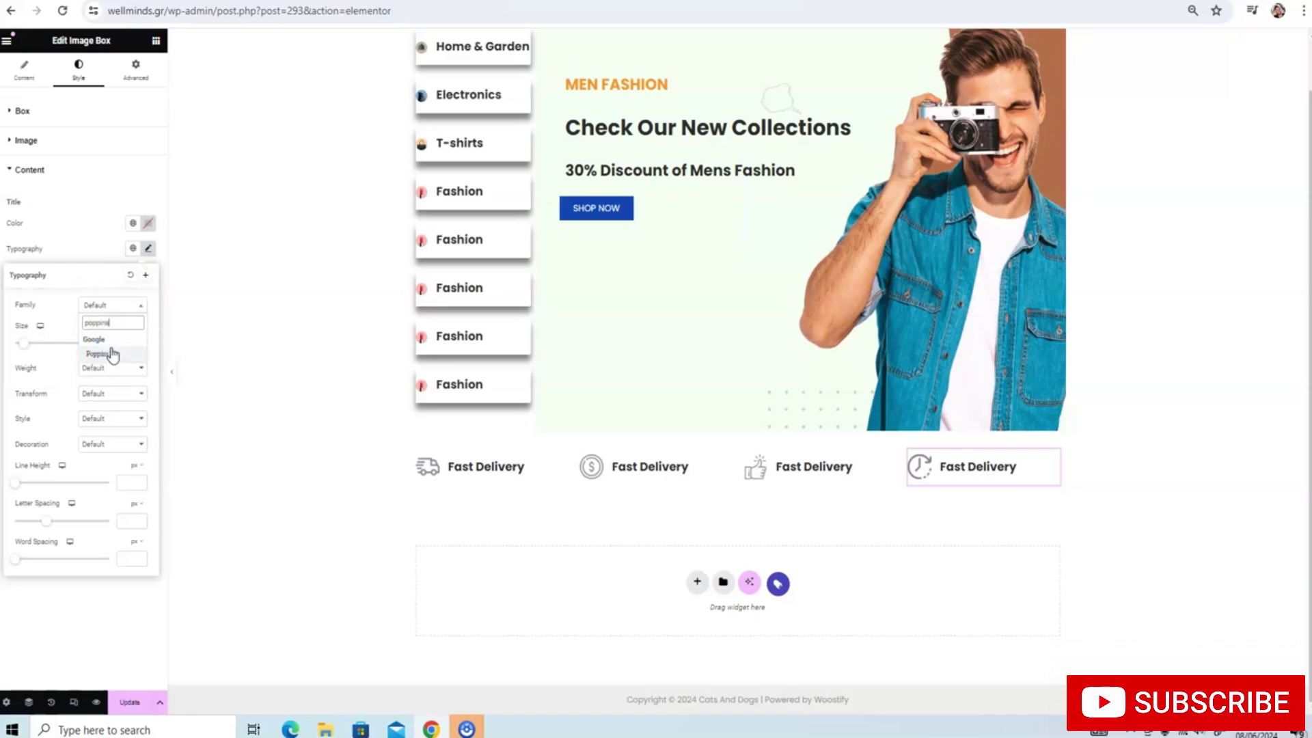
{"action": "left_click", "coordinate": [112, 354]}
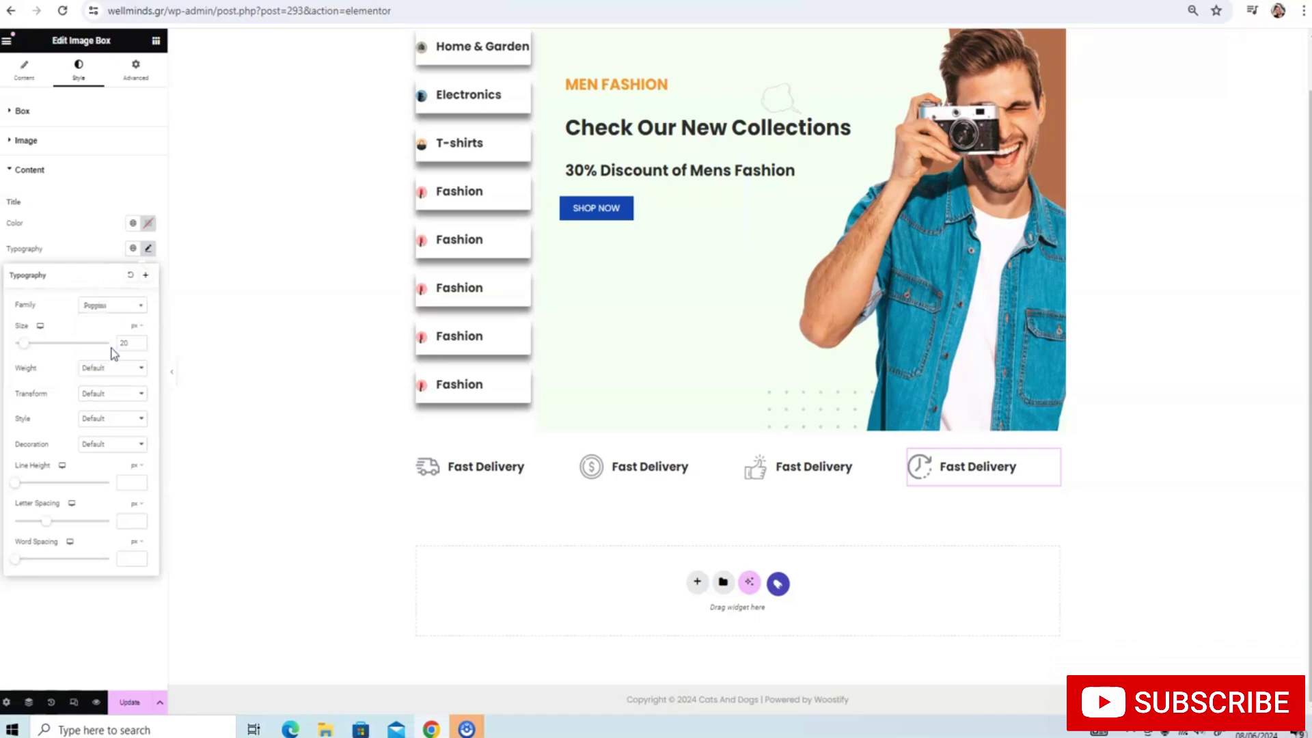
{"action": "left_click", "coordinate": [131, 701]}
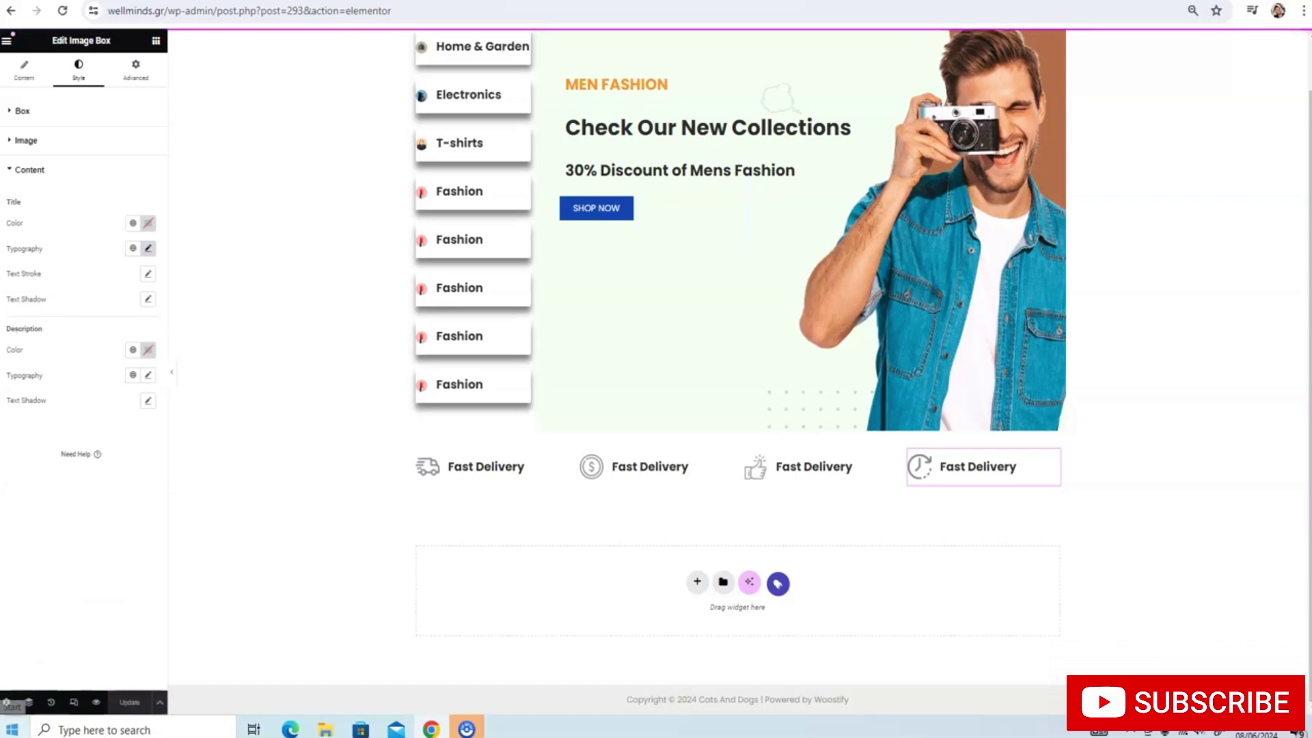
Enter 'For Orders Over 50$' as the first Fast Delivery box's description
{"action": "left_click", "coordinate": [154, 60]}
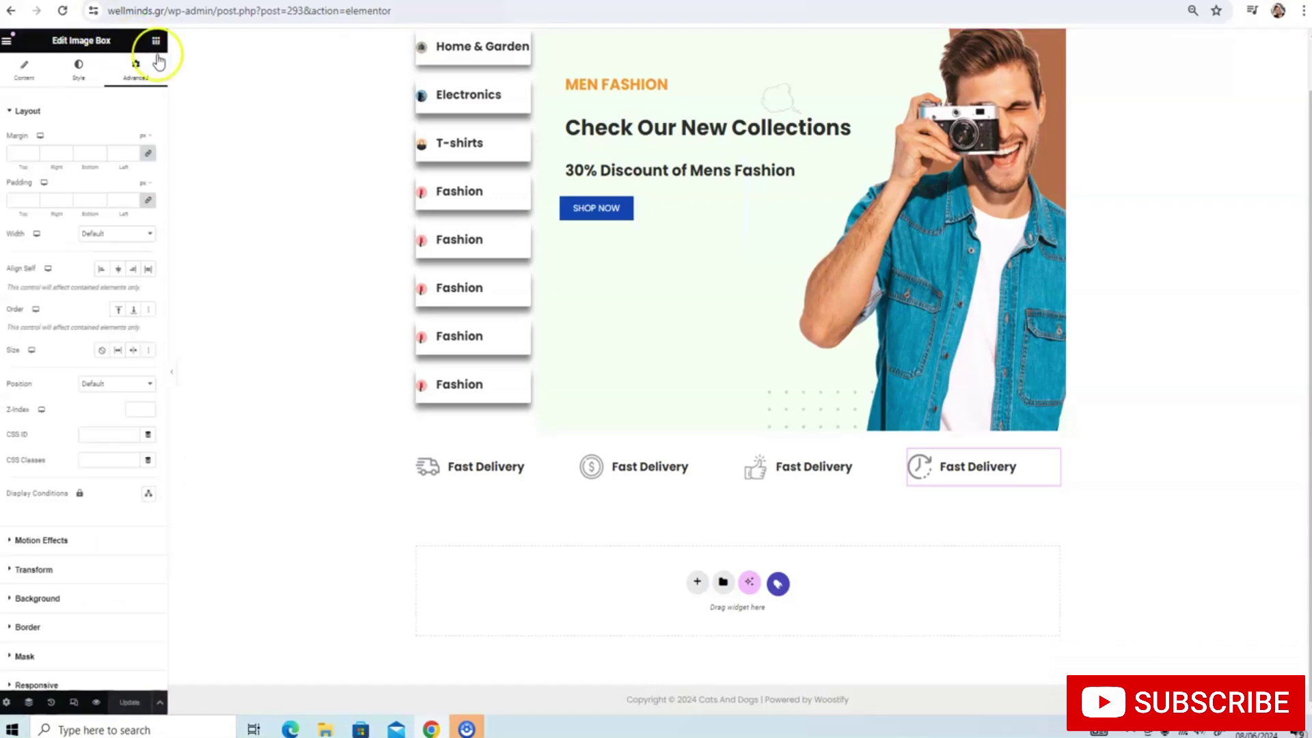
{"action": "left_click", "coordinate": [459, 471]}
{"action": "left_click", "coordinate": [24, 70]}
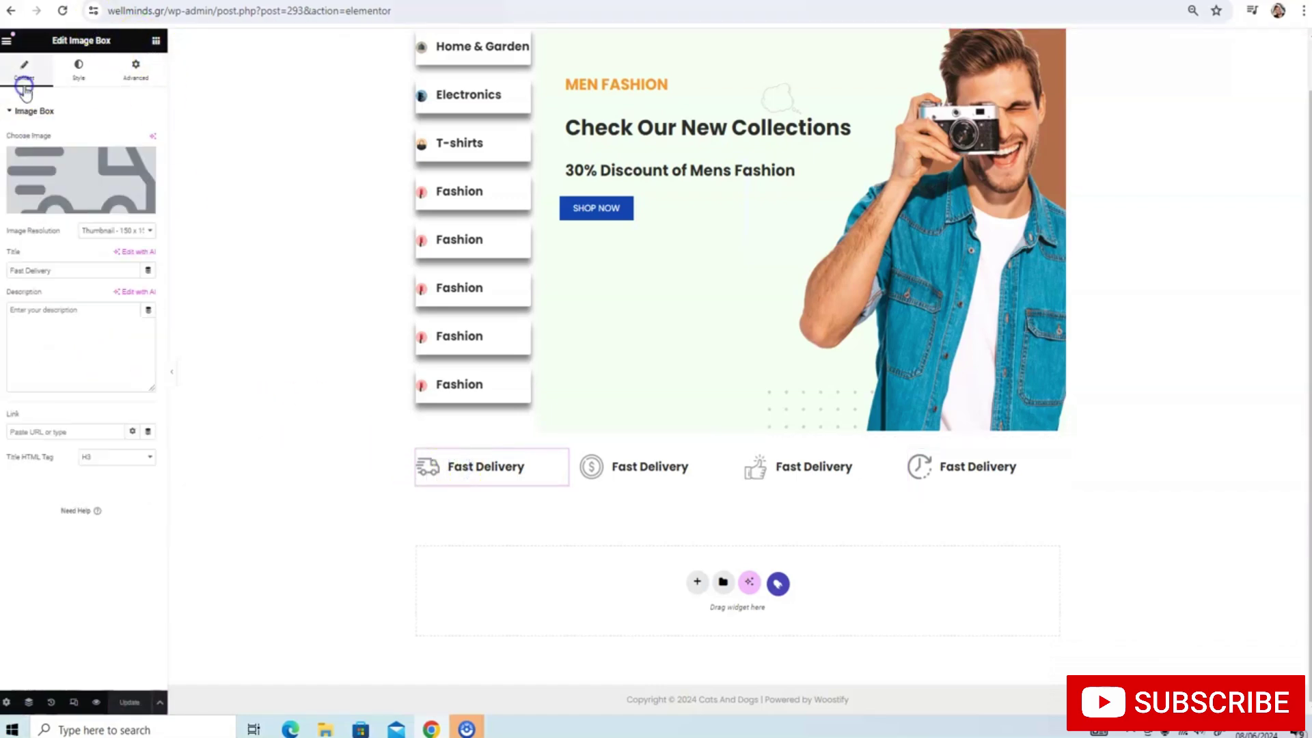
{"action": "left_click", "coordinate": [80, 313]}
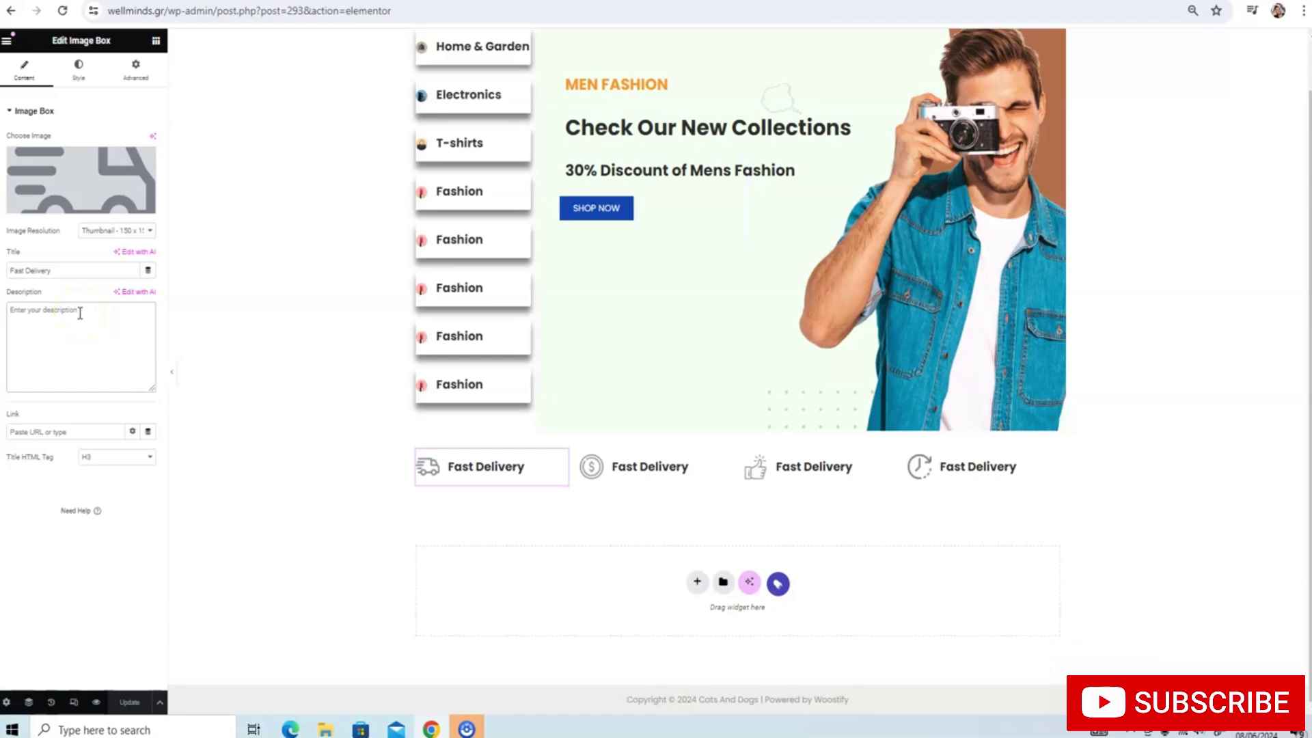
{"action": "type", "text": "Fa"}
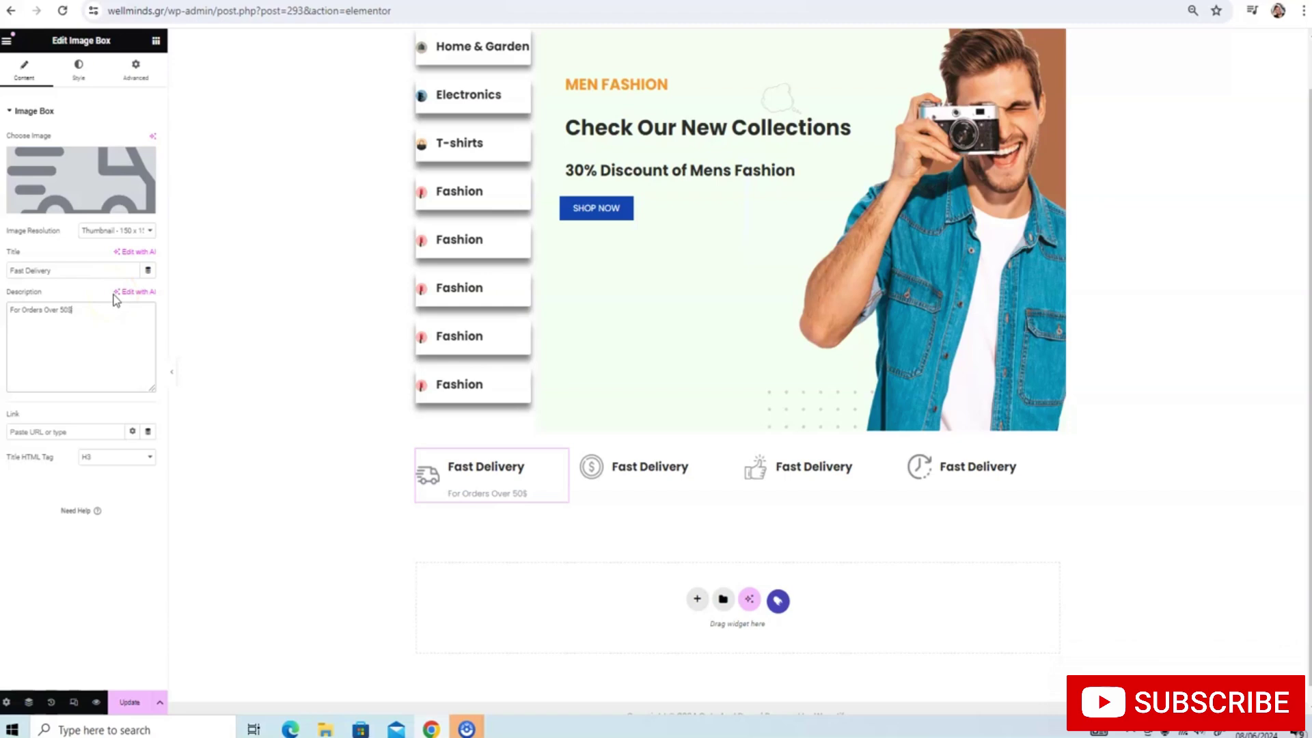
{"action": "left_click", "coordinate": [636, 470]}
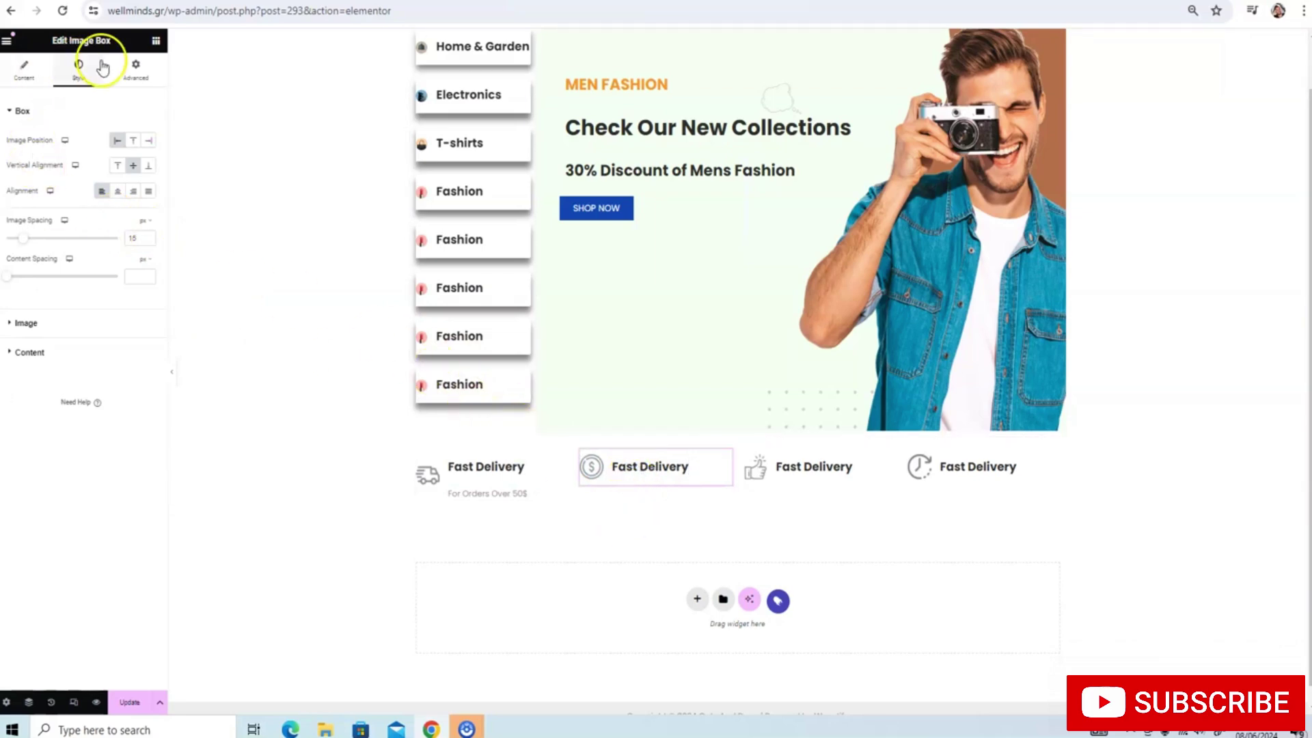
Describe the second feature as 'Within 4-10 days', fixing a typo, and clear the thumbs-up feature's title
{"action": "left_click", "coordinate": [26, 68]}
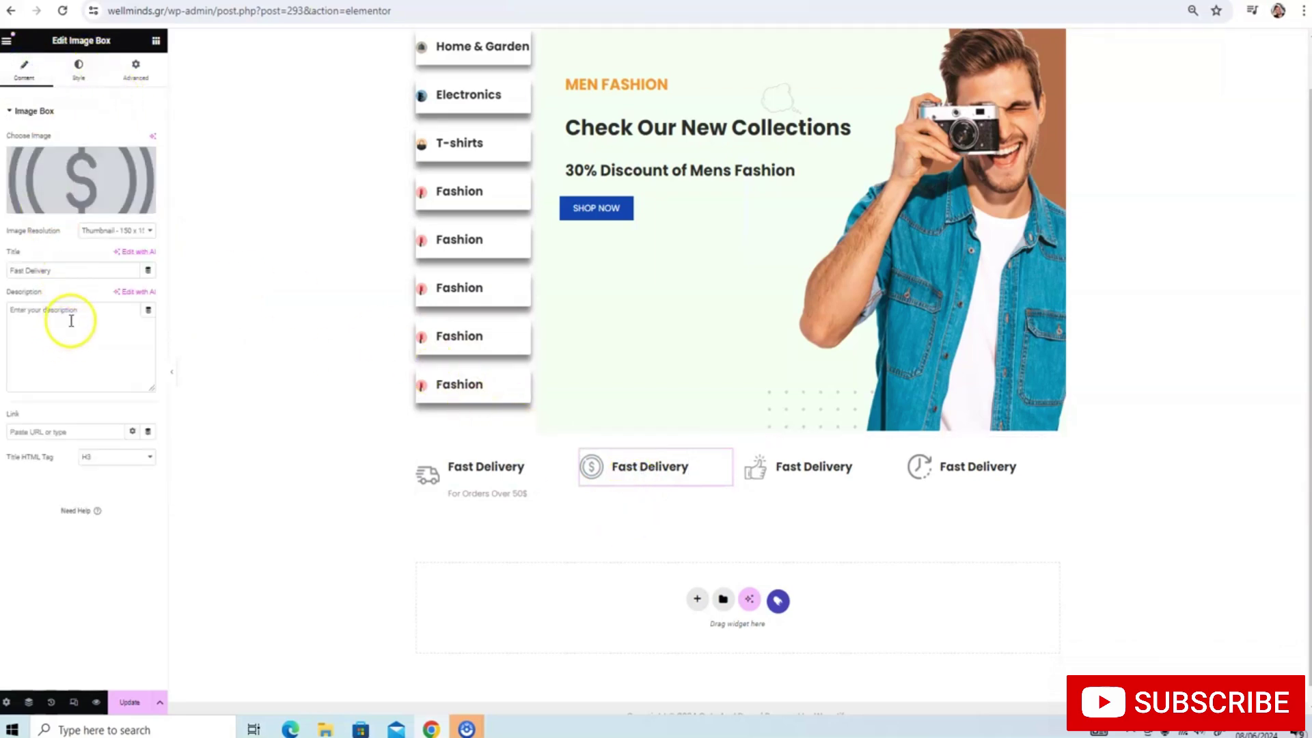
{"action": "left_click", "coordinate": [71, 321]}
{"action": "type", "text": "Withink 4-10 days"}
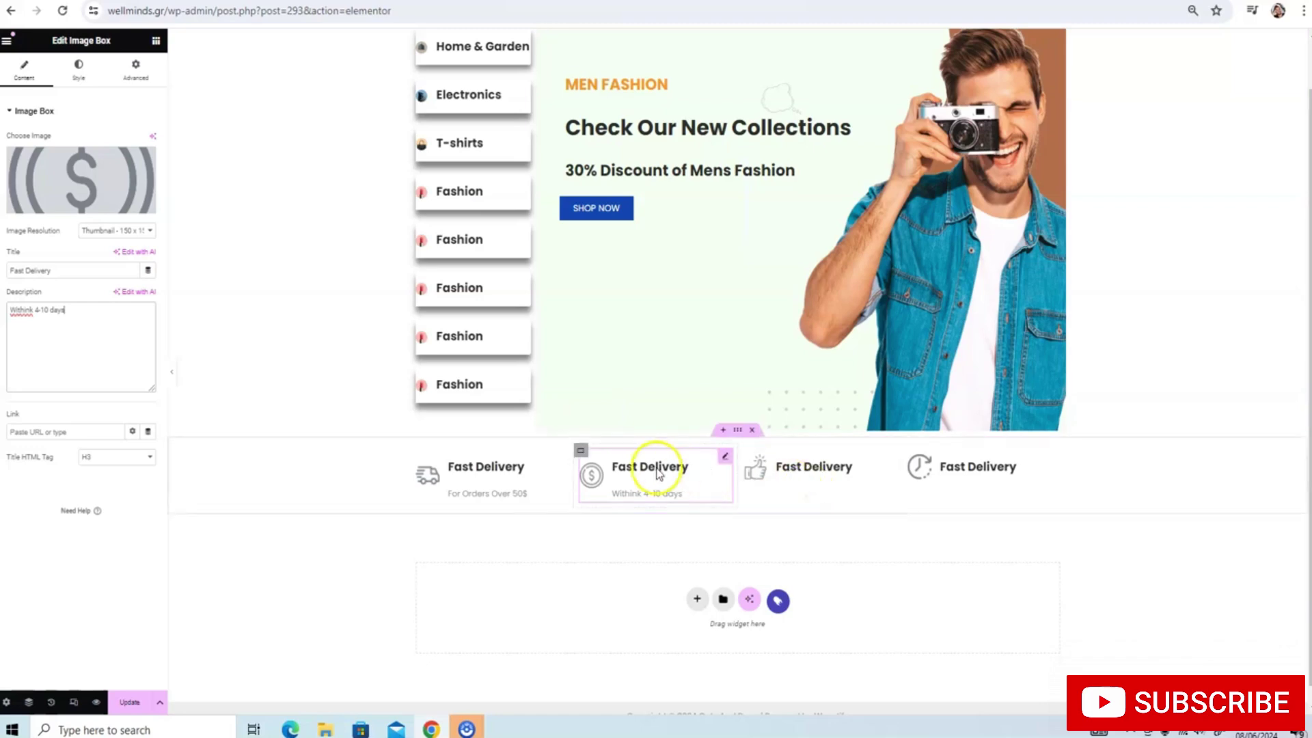
{"action": "left_click", "coordinate": [36, 315]}
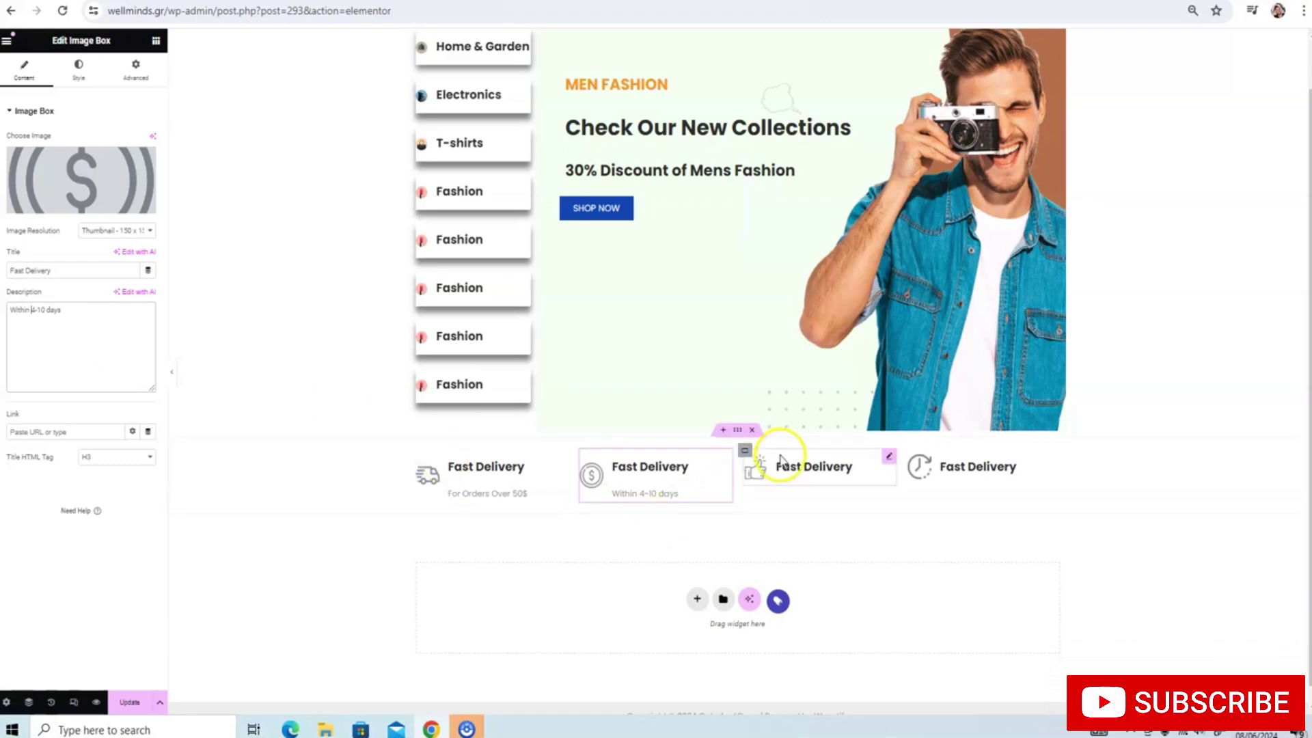
{"action": "left_click", "coordinate": [794, 471]}
{"action": "left_click", "coordinate": [851, 470]}
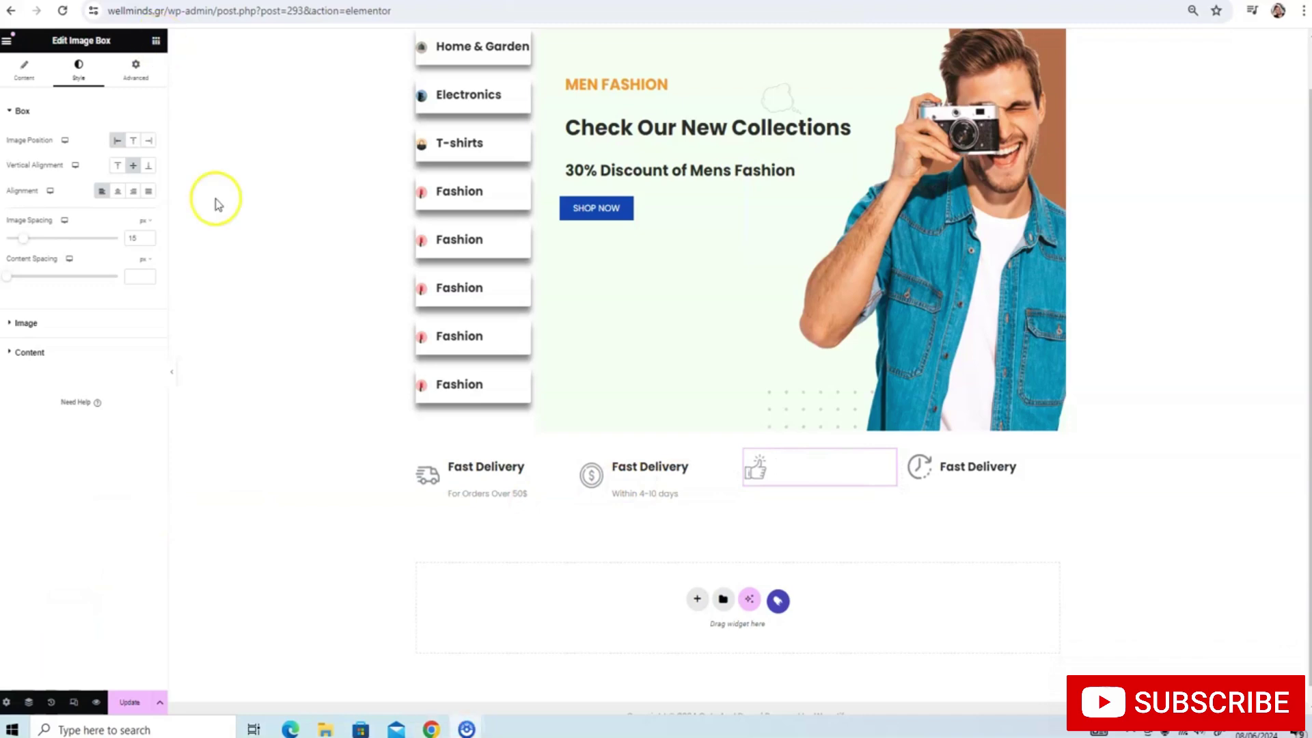
Title the third box 'Satisfaction Guarantee' with the description 'We Offer the best products'
{"action": "left_click", "coordinate": [30, 74]}
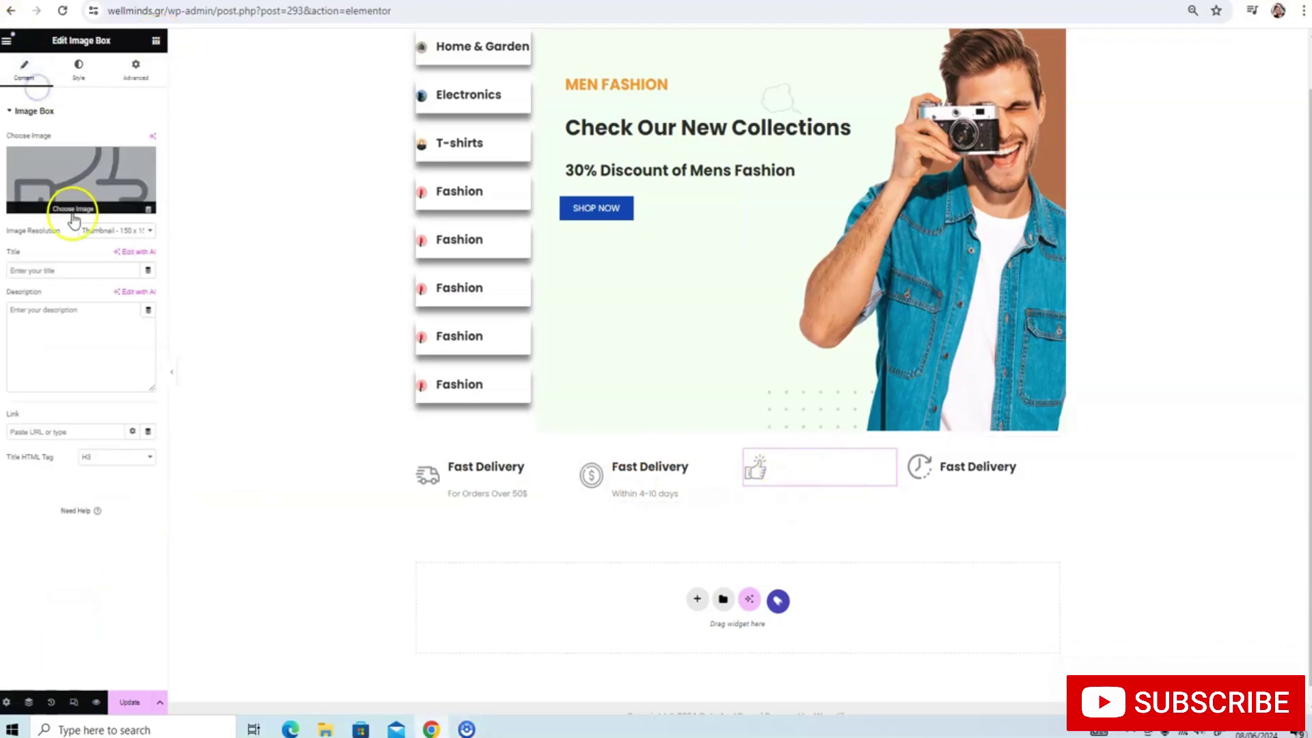
{"action": "left_click", "coordinate": [71, 273]}
{"action": "type", "text": "S"}
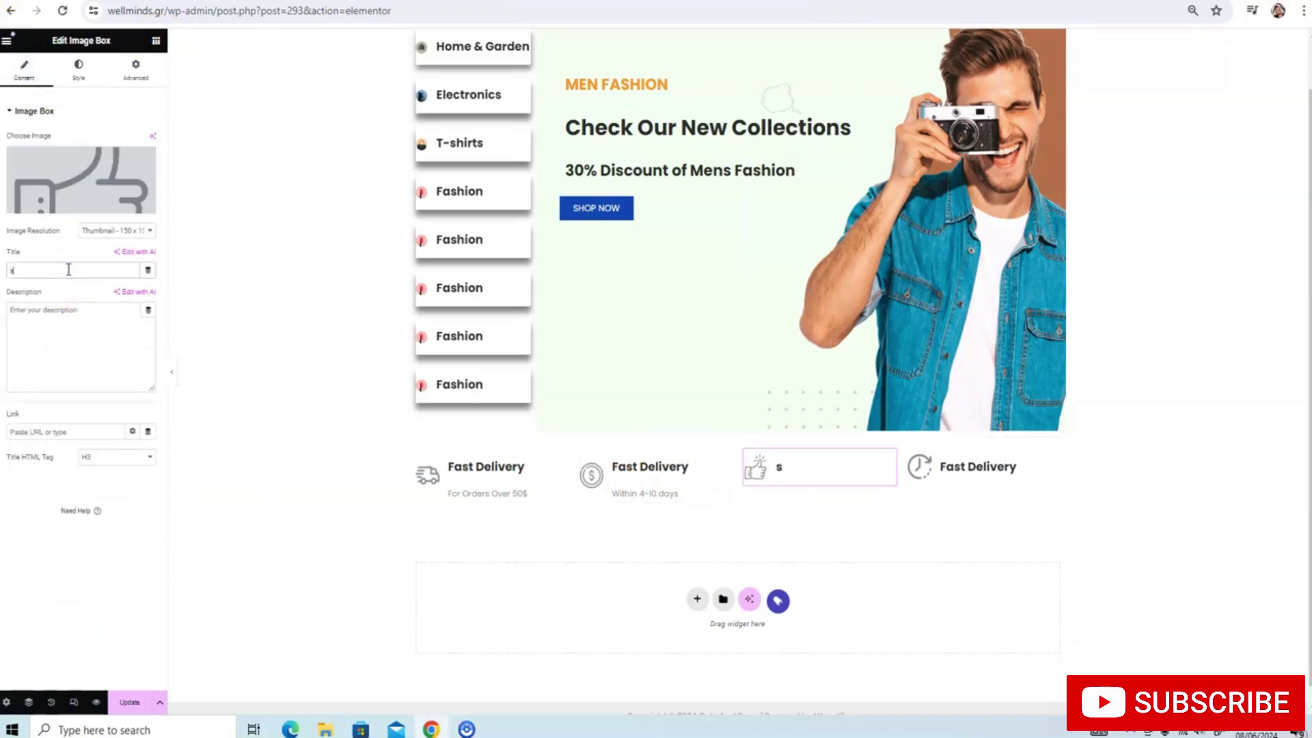
{"action": "type", "text": "atisfaction Guarantee"}
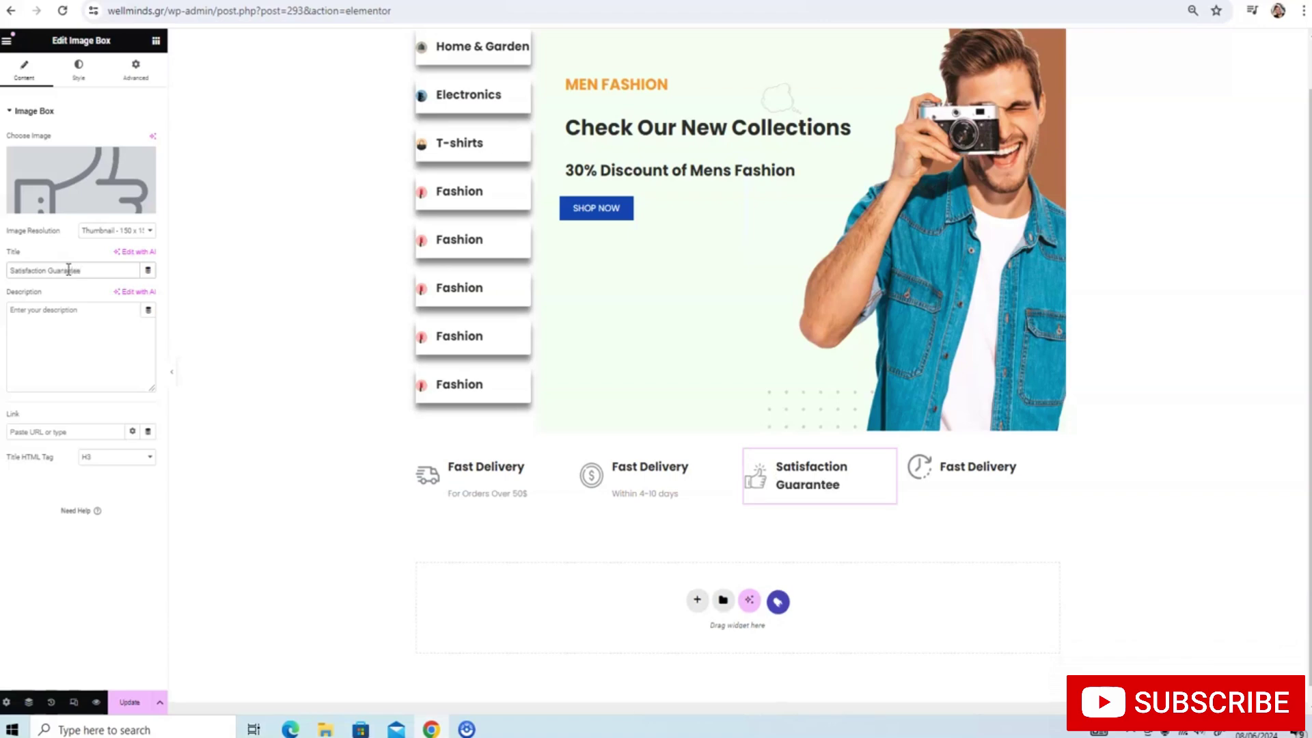
{"action": "left_click", "coordinate": [263, 275]}
{"action": "left_click", "coordinate": [79, 319]}
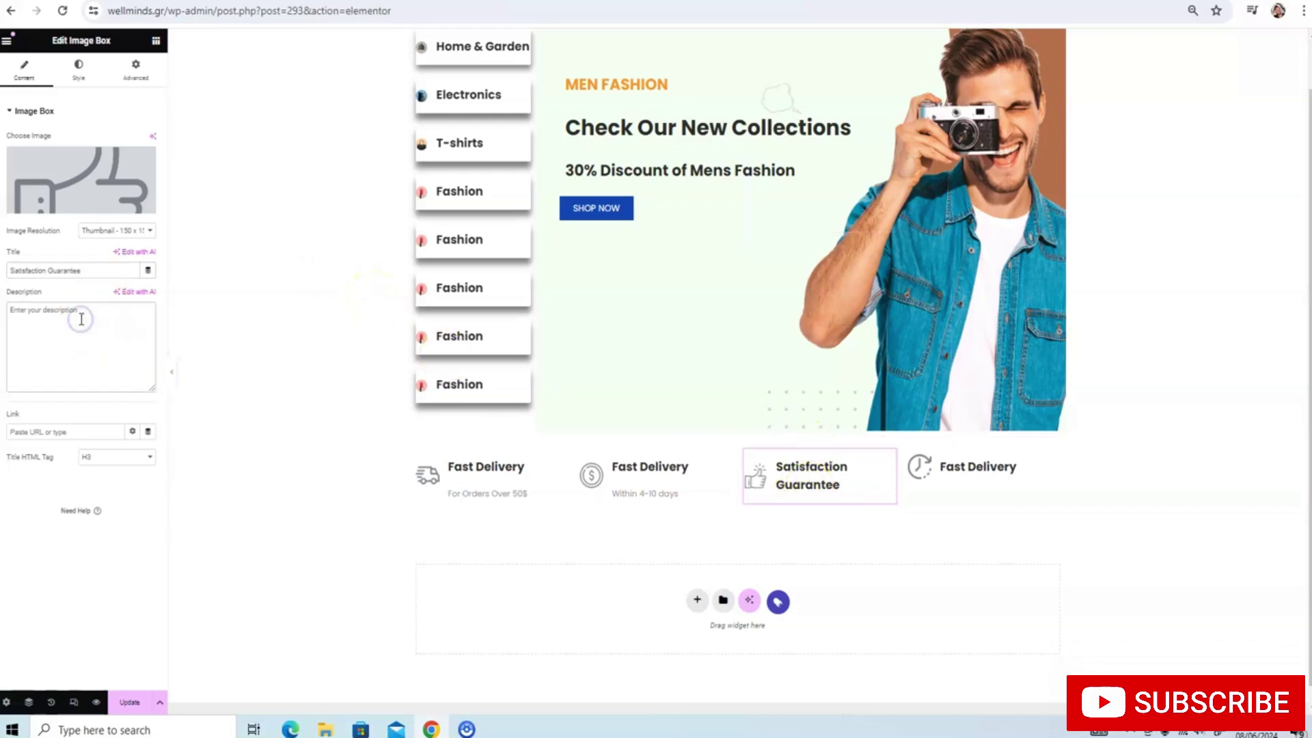
{"action": "type", "text": "We Offer the best products"}
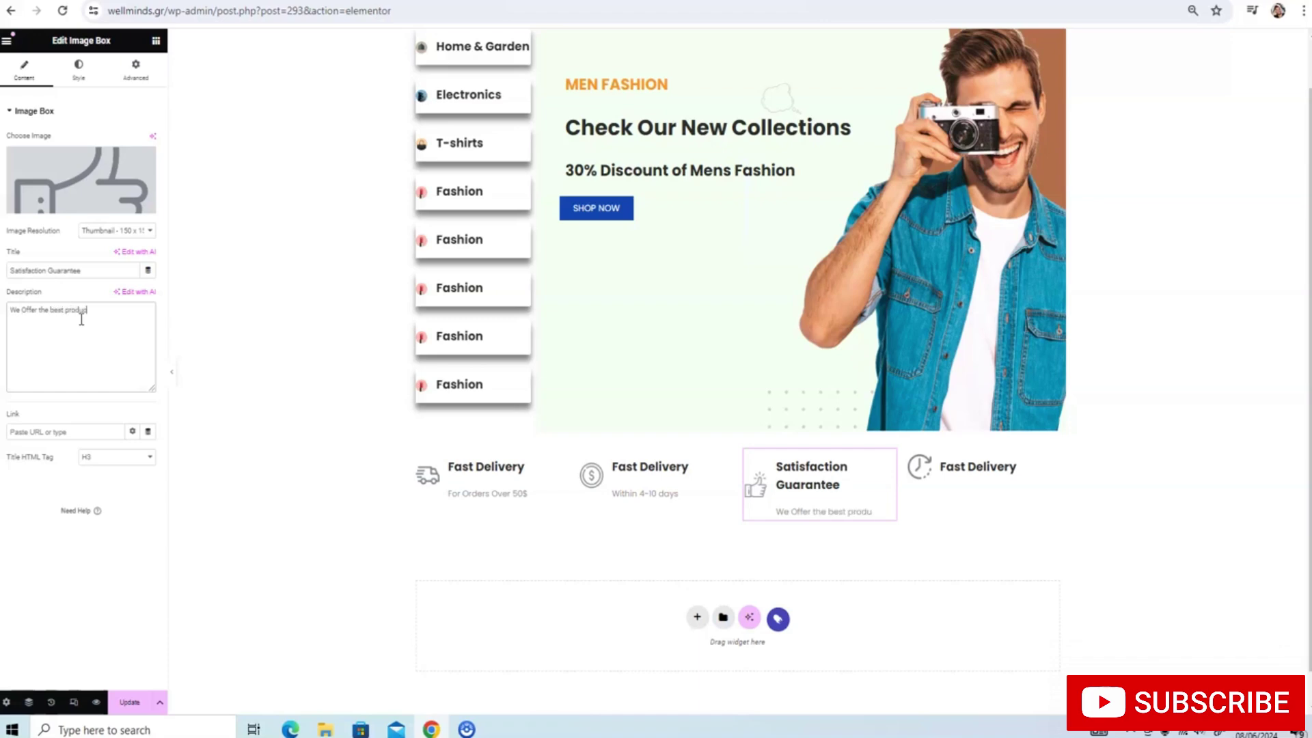
{"action": "left_click", "coordinate": [963, 470]}
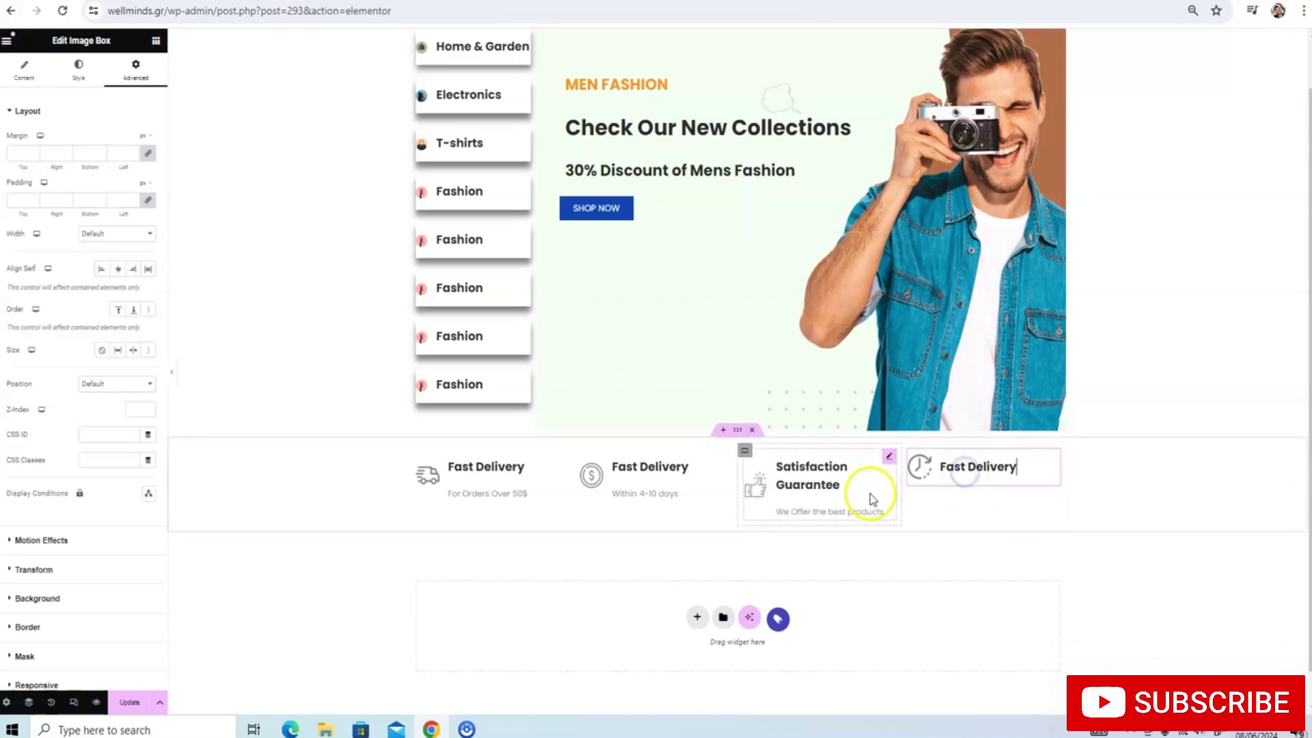
Replace the second box's title with 'Low Price' and its description with 'Low Price Guarantee'
{"action": "left_click", "coordinate": [87, 80]}
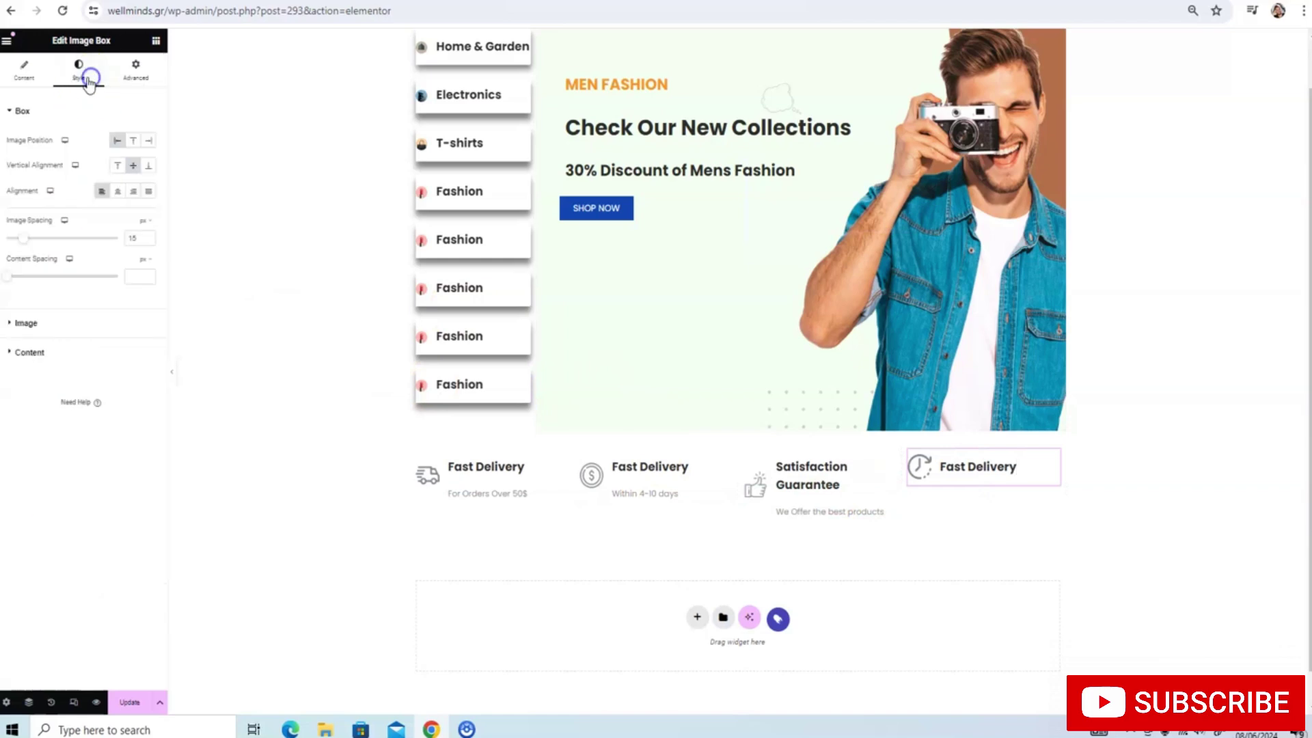
{"action": "left_click", "coordinate": [25, 74]}
{"action": "left_click", "coordinate": [685, 470]}
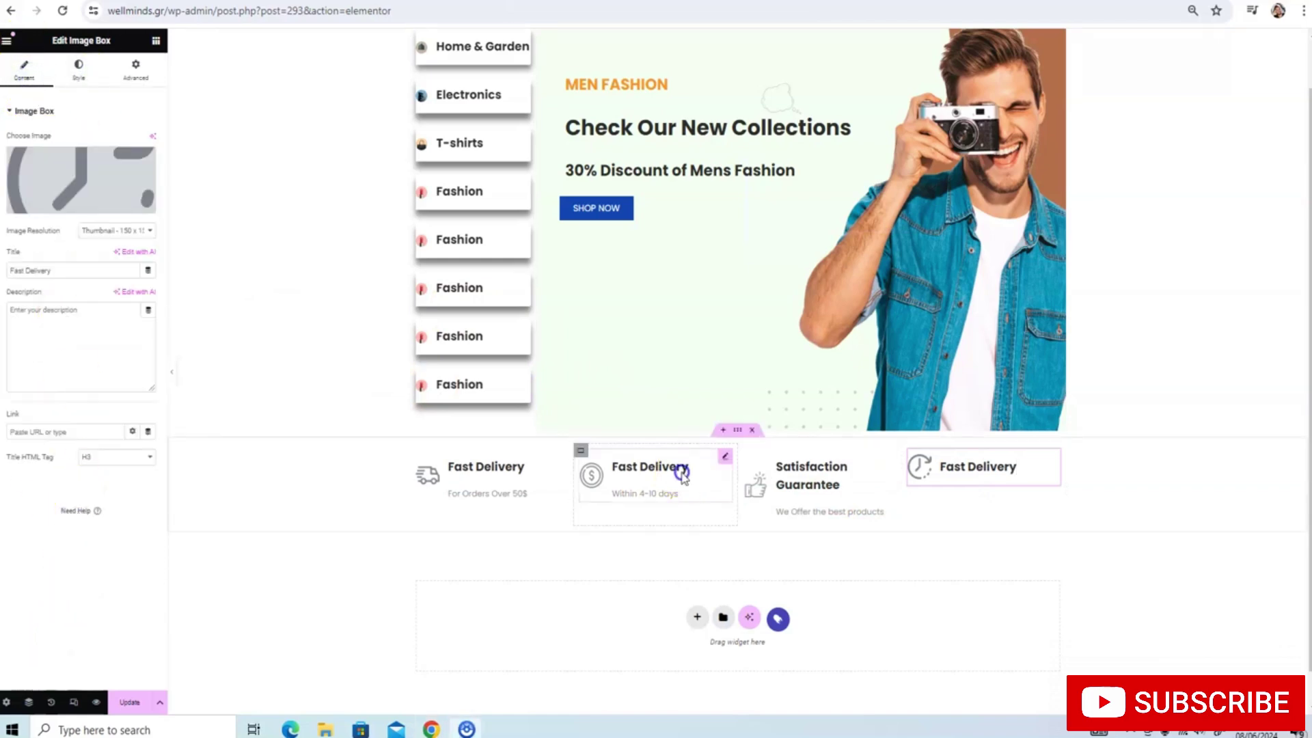
{"action": "key", "text": "BackSpace"}
{"action": "key", "text": "BackSpace"}
{"action": "key", "text": "BackSpace"}
{"action": "key", "text": "BackSpace"}
{"action": "key", "text": "BackSpace"}
{"action": "key", "text": "BackSpace"}
{"action": "key", "text": "BackSpace"}
{"action": "key", "text": "BackSpace"}
{"action": "key", "text": "BackSpace"}
{"action": "key", "text": "BackSpace"}
{"action": "key", "text": "BackSpace"}
{"action": "key", "text": "BackSpace"}
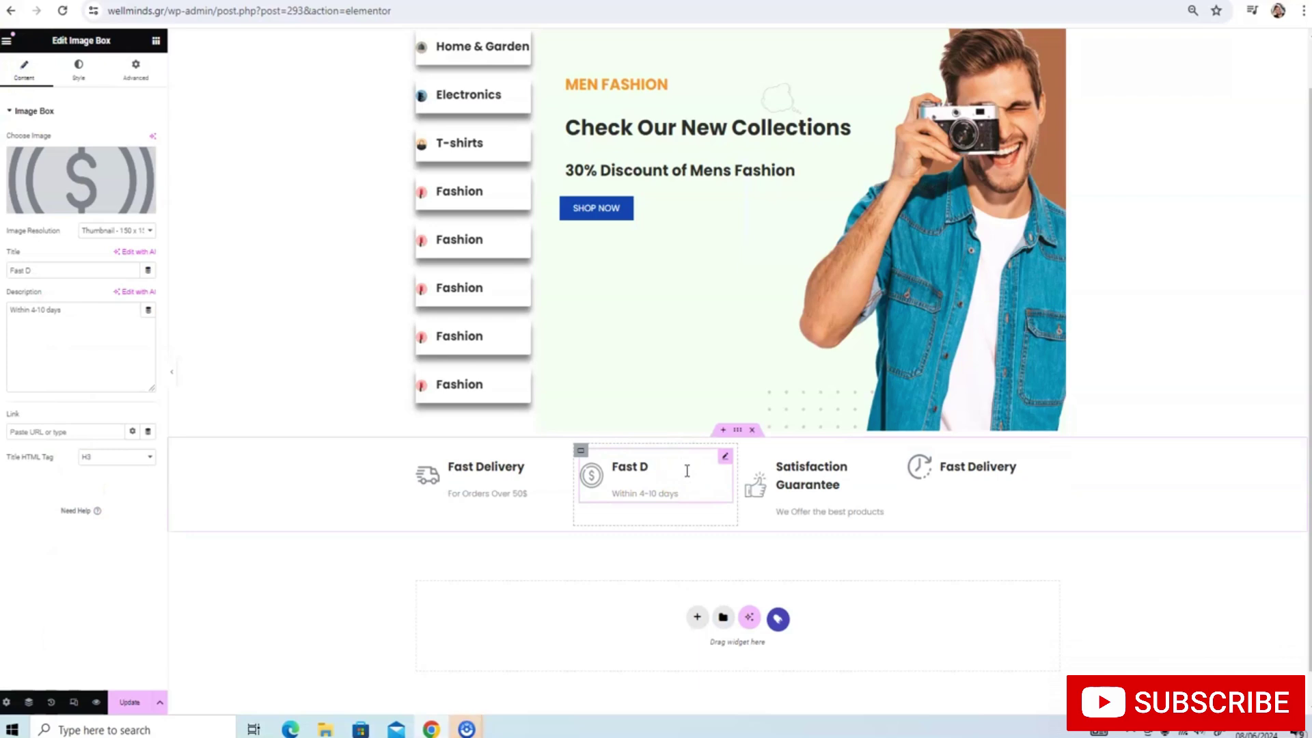
{"action": "key", "text": "BackSpace"}
{"action": "type", "text": "Low"}
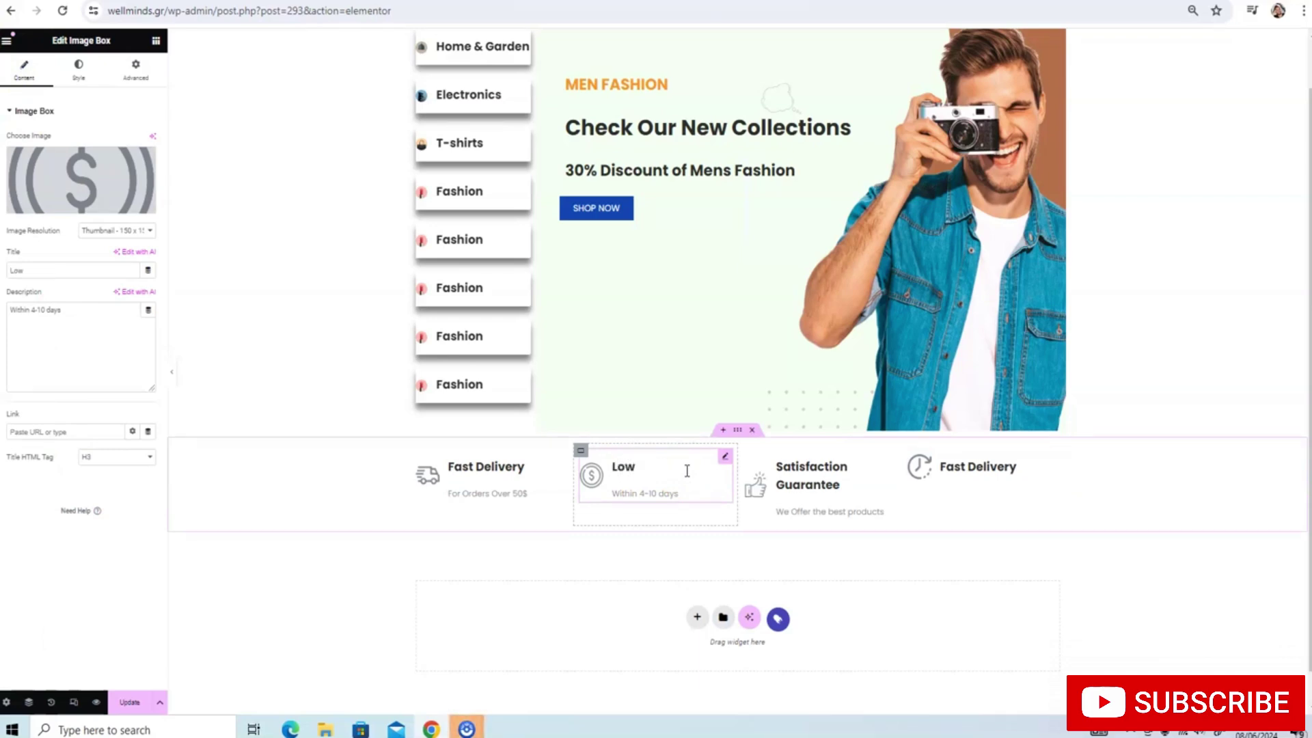
{"action": "type", "text": " pPrice"}
{"action": "left_click", "coordinate": [673, 489]}
{"action": "triple_click", "coordinate": [679, 492]}
{"action": "type", "text": "L"}
Give the fourth box the description 'Within 4-10 days' and save the page
{"action": "left_click", "coordinate": [954, 472]}
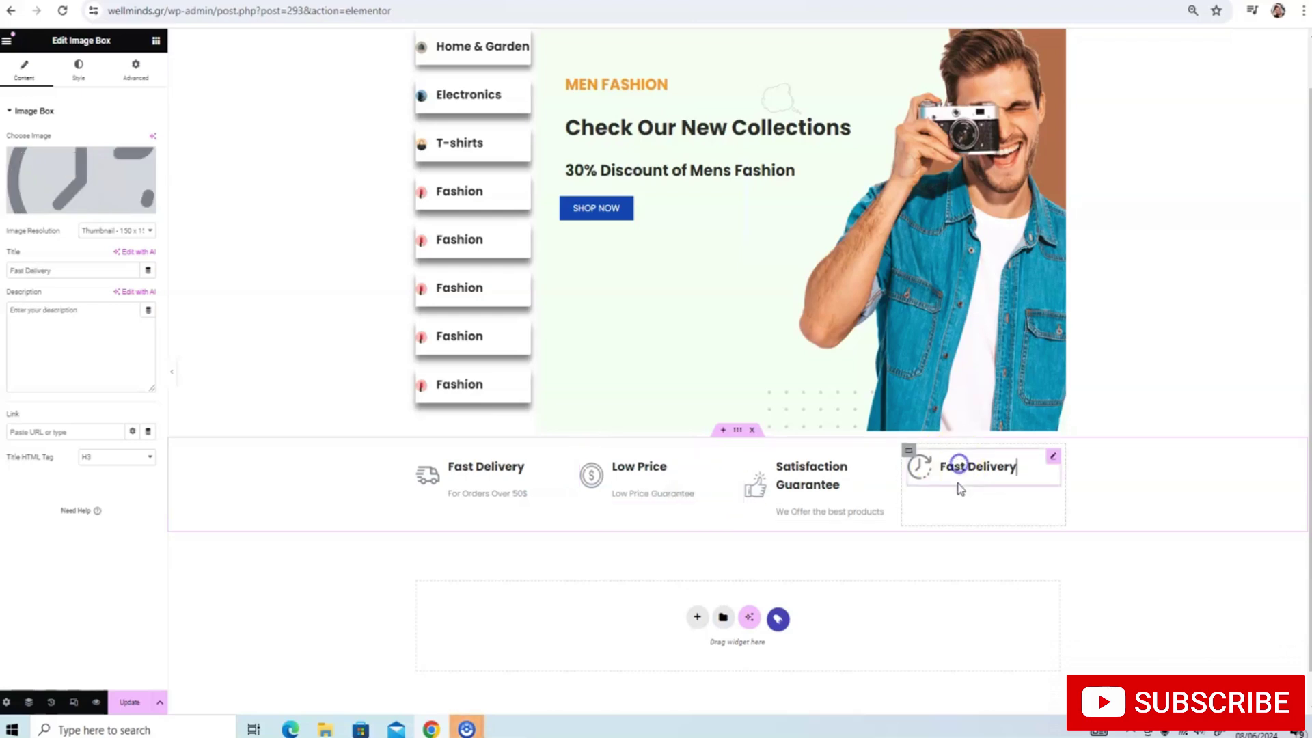
{"action": "left_click", "coordinate": [88, 309]}
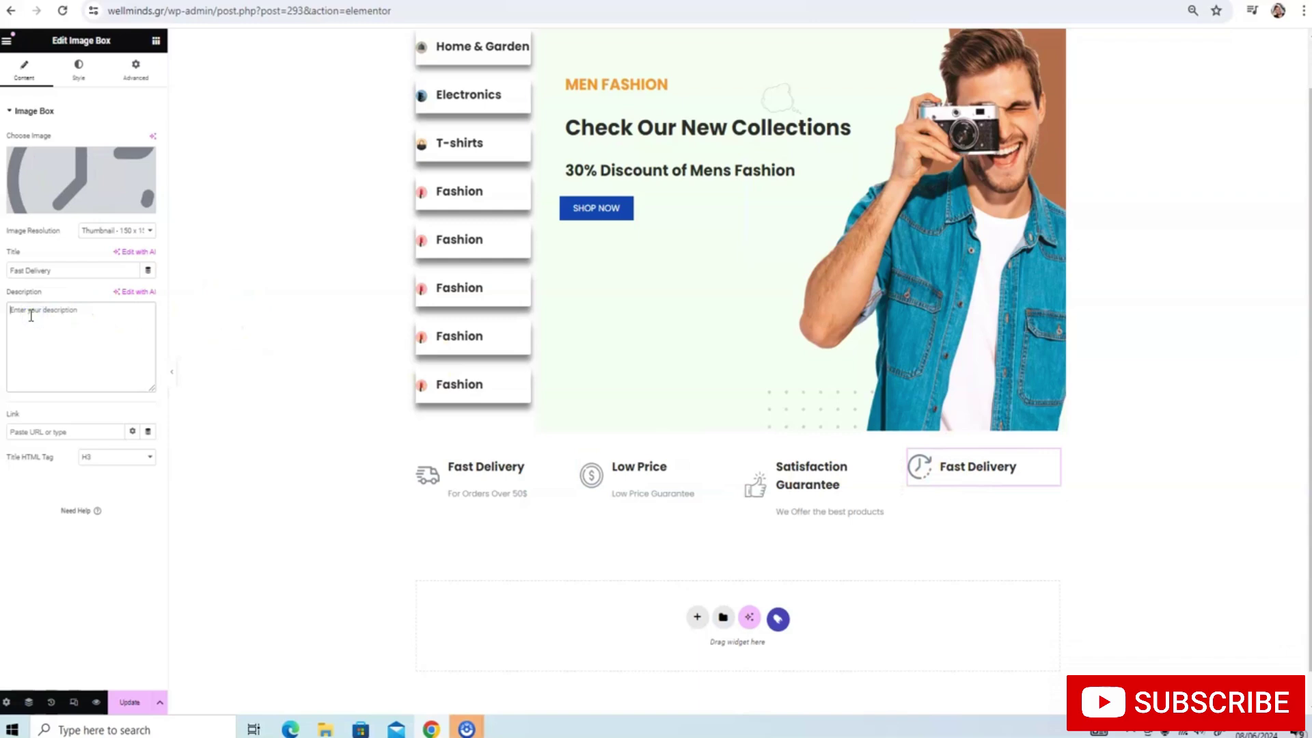
{"action": "type", "text": "Within 4-10 days"}
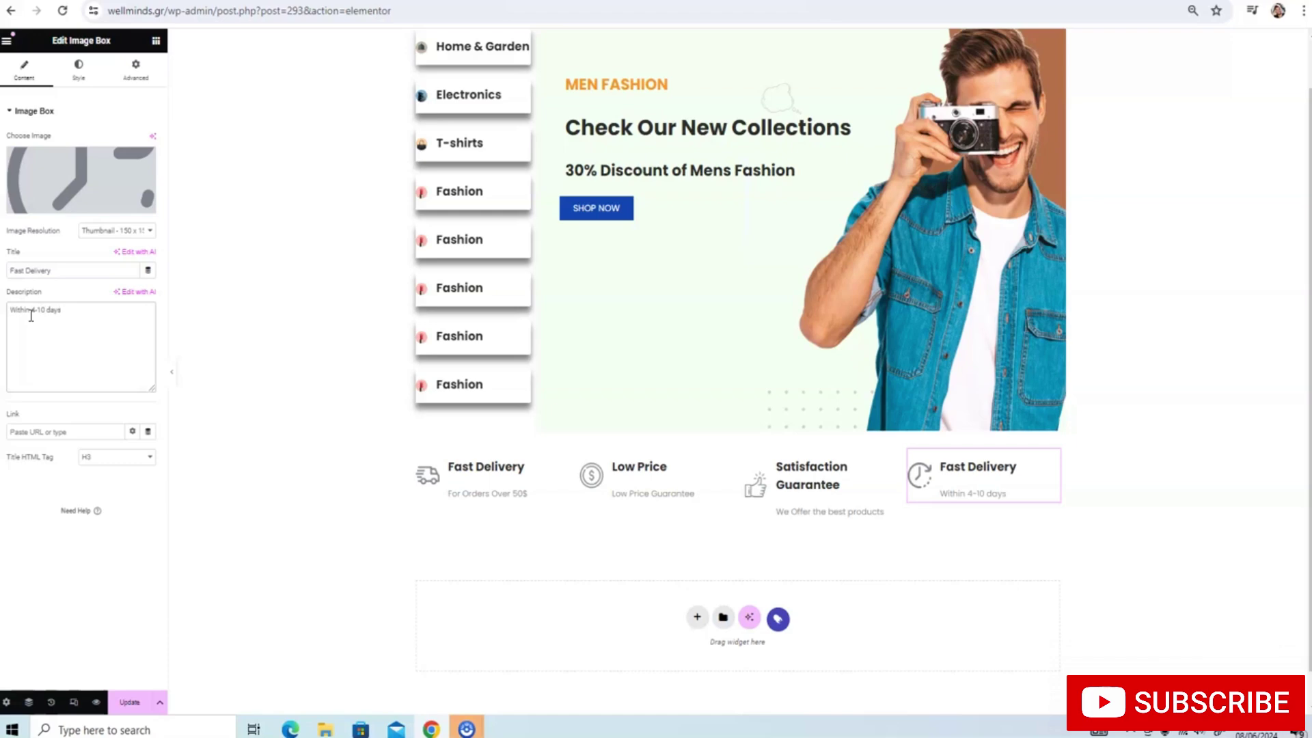
{"action": "left_click", "coordinate": [118, 692]}
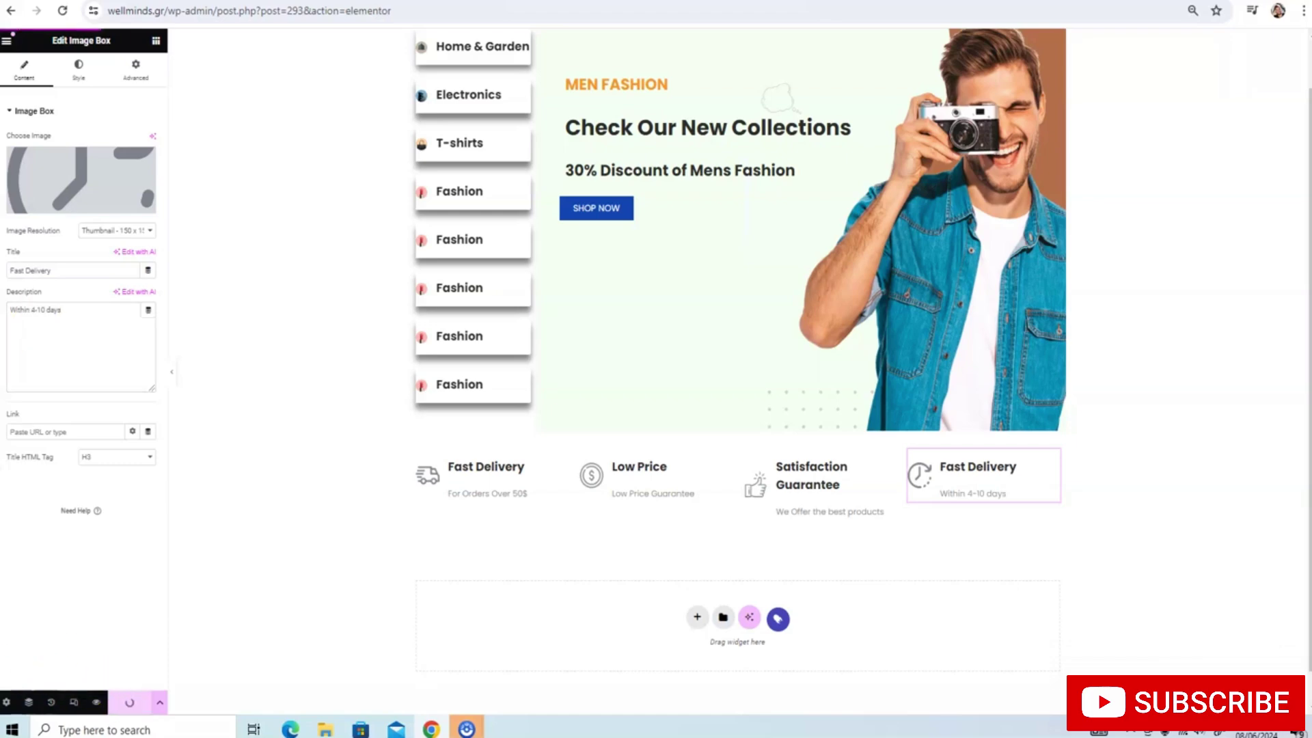
Reduce the Satisfaction Guarantee title size to 17 so it fits one line, then save
{"action": "left_click", "coordinate": [796, 494]}
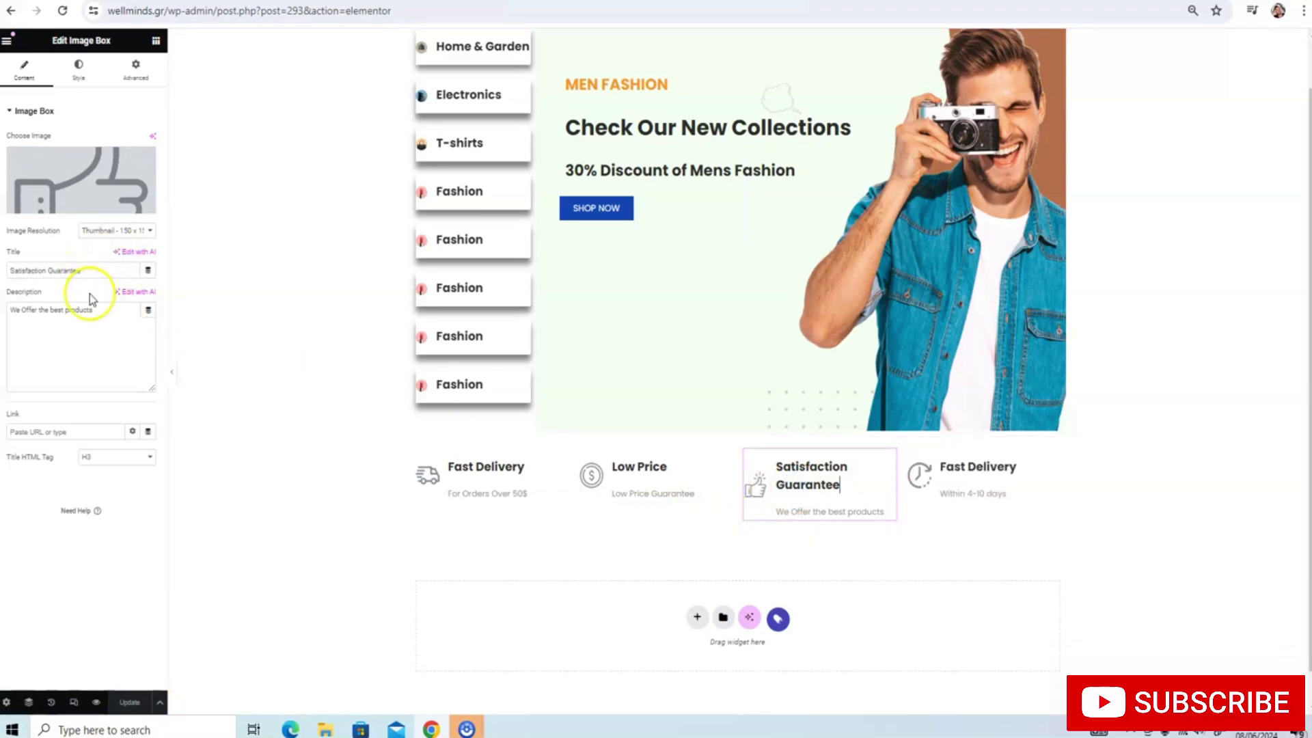
{"action": "left_click", "coordinate": [79, 68]}
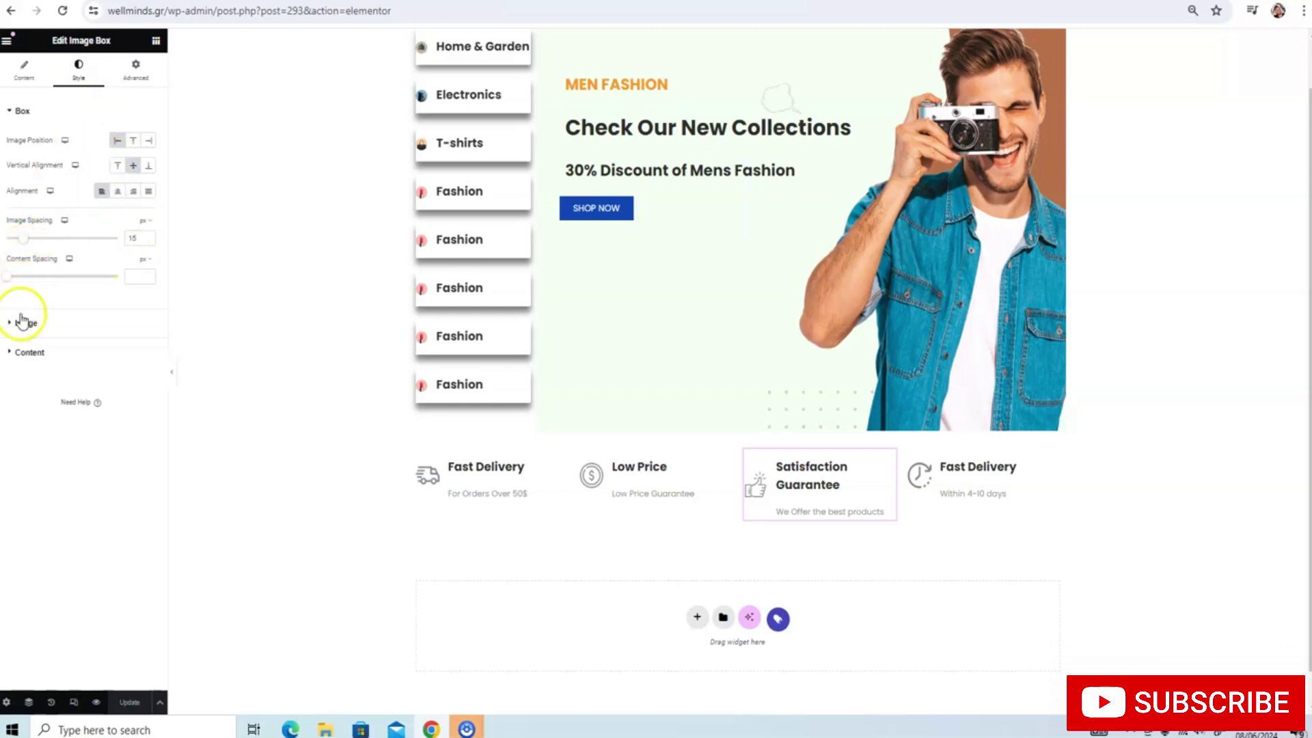
{"action": "left_click", "coordinate": [20, 351]}
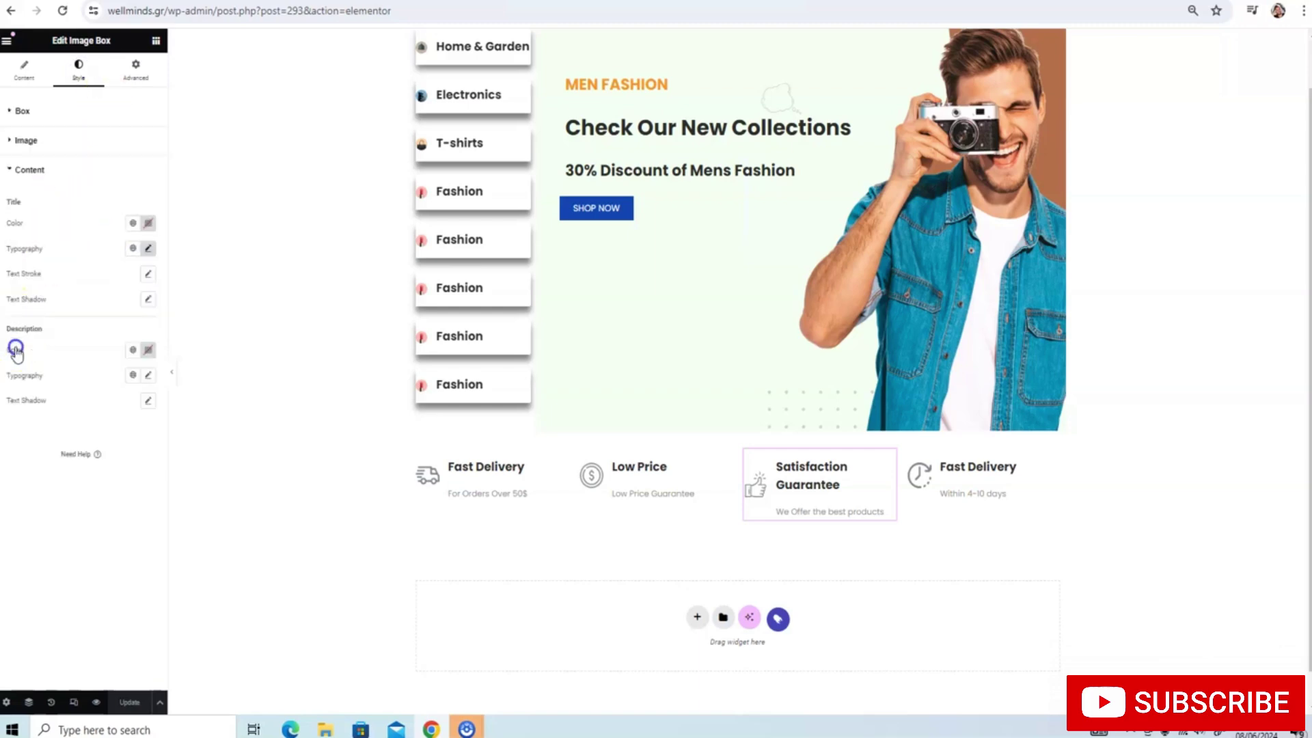
{"action": "left_click", "coordinate": [147, 248]}
{"action": "left_click", "coordinate": [132, 341]}
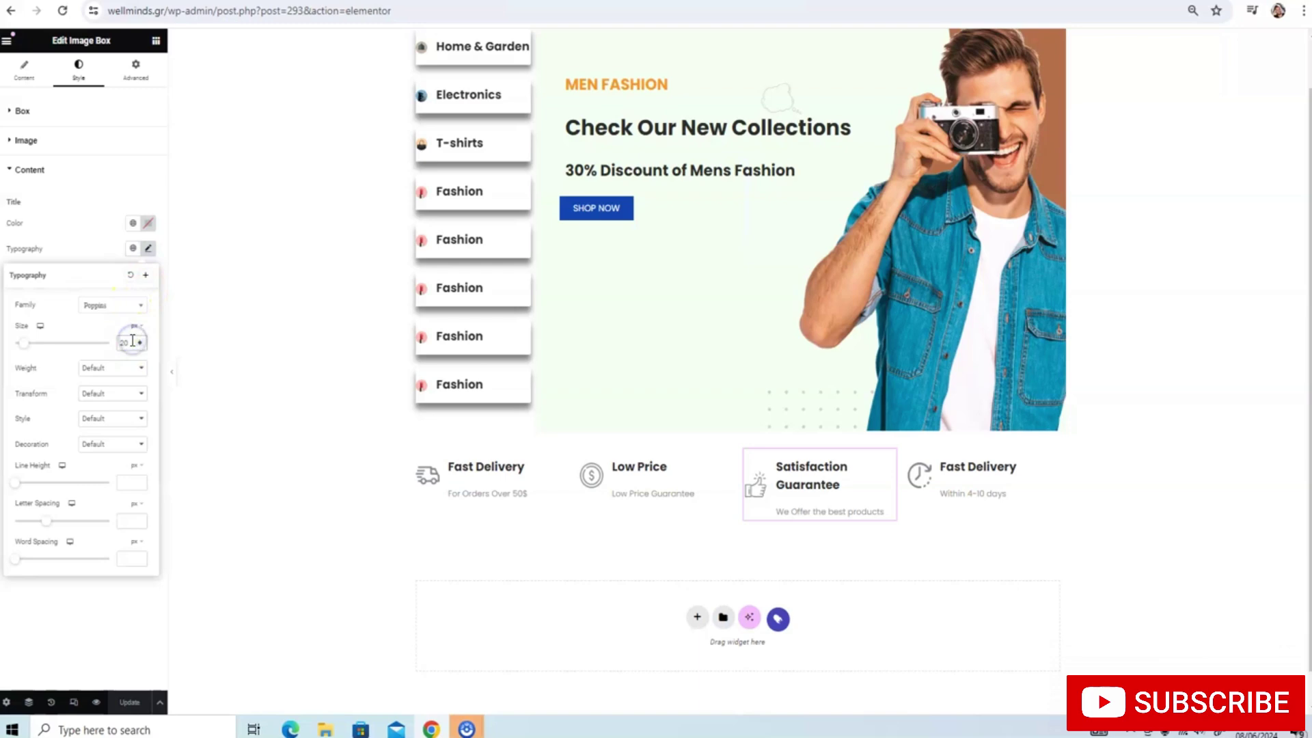
{"action": "key", "text": "BackSpace"}
{"action": "type", "text": "14"}
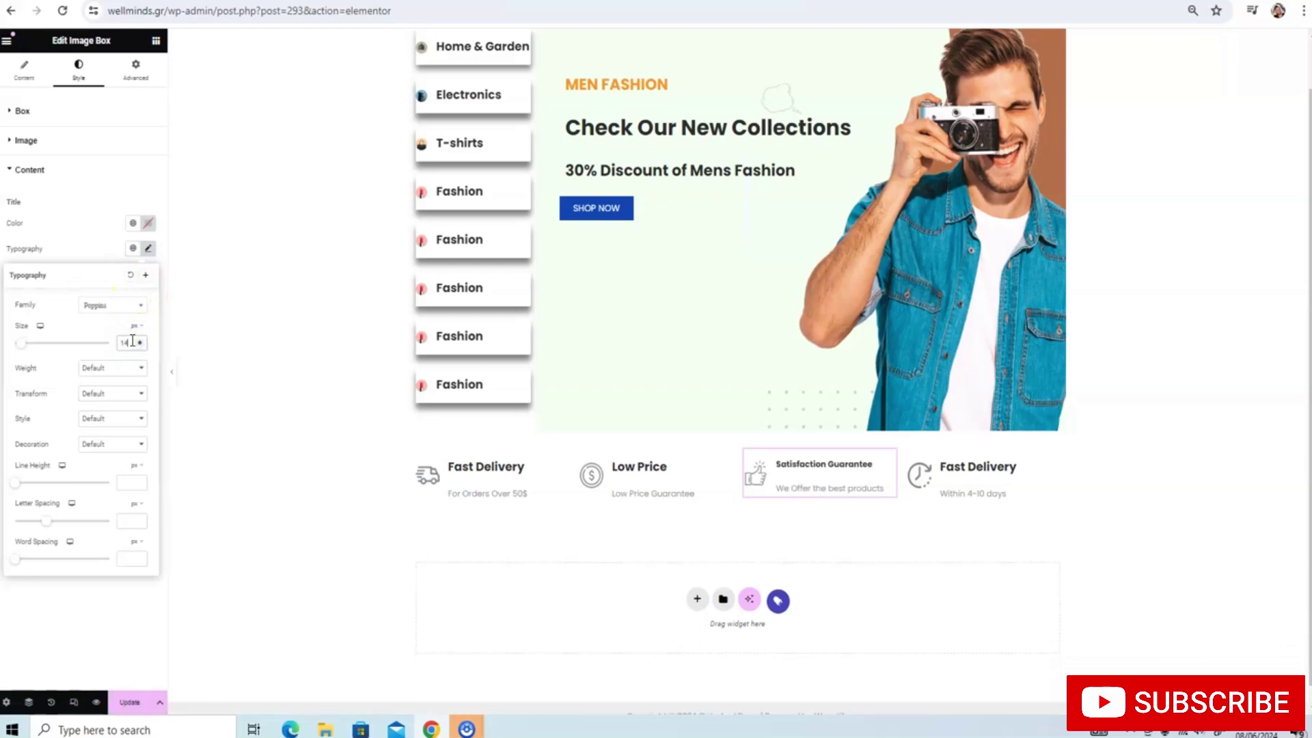
{"action": "key", "text": "BackSpace"}
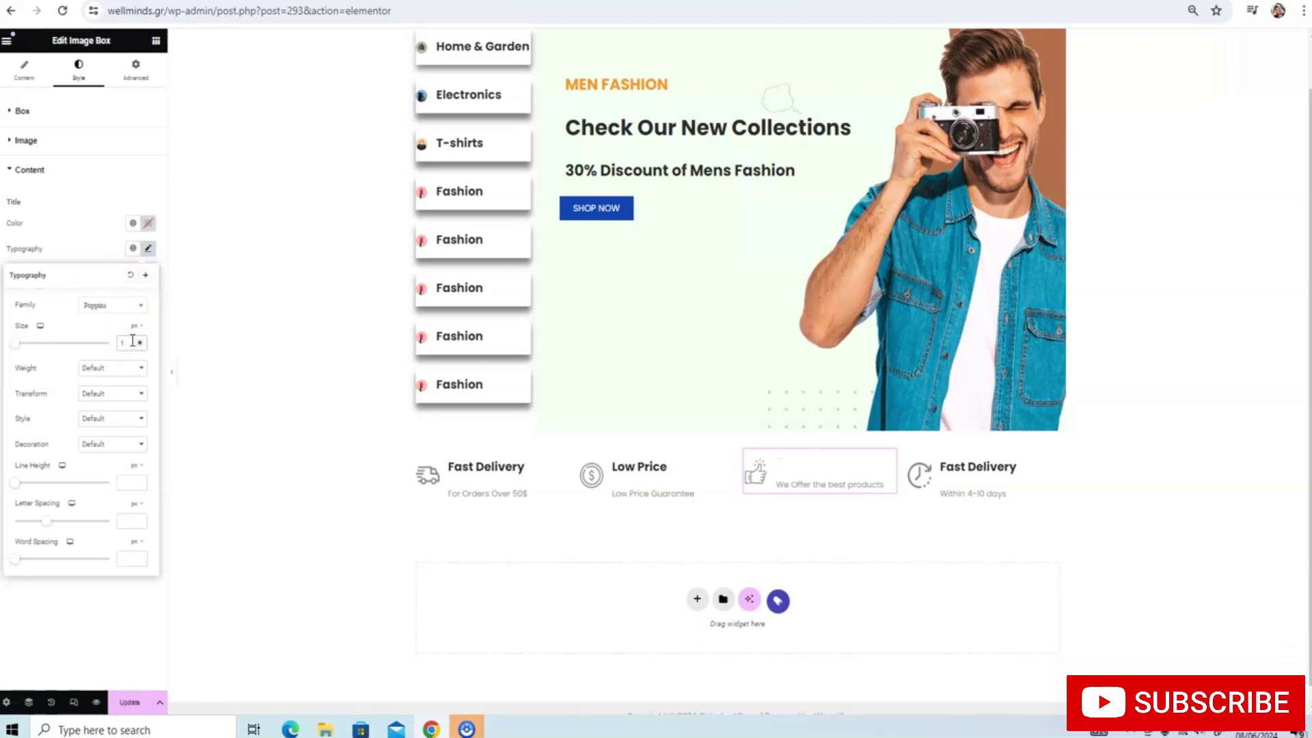
{"action": "type", "text": "17"}
{"action": "key", "text": "BackSpace"}
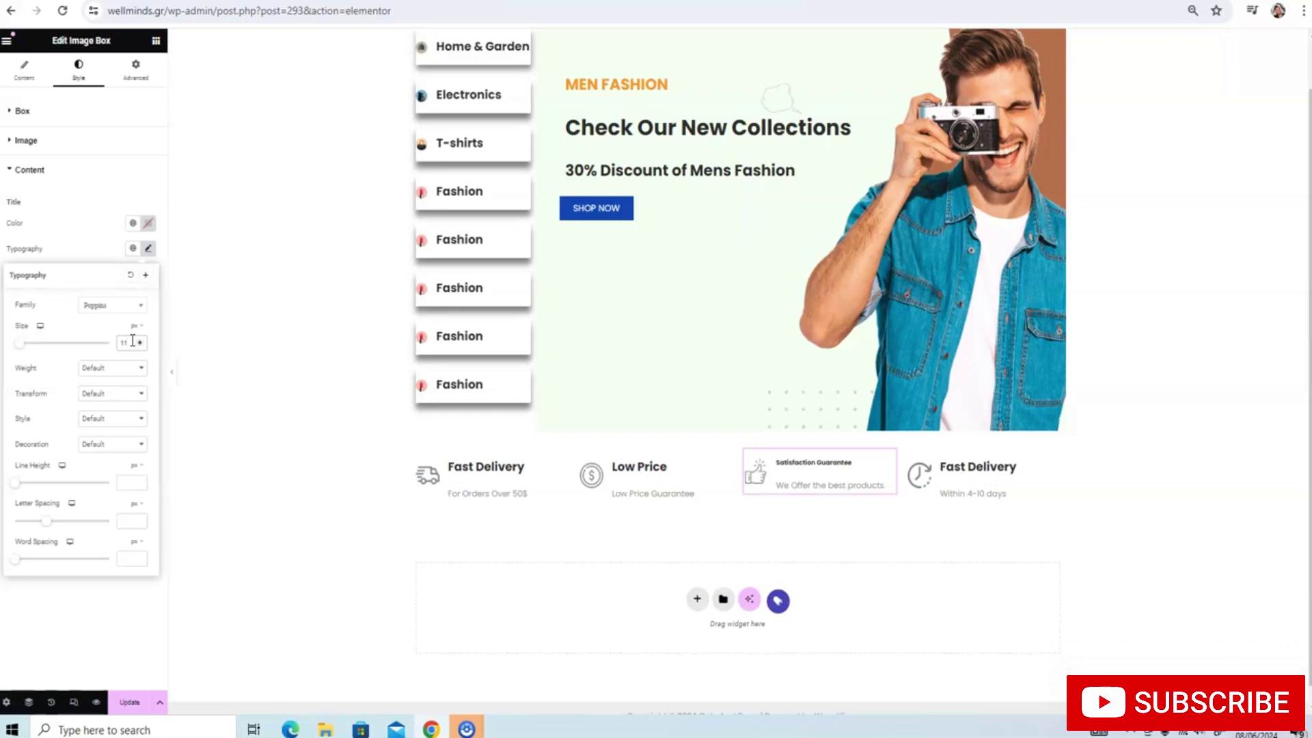
{"action": "key", "text": "BackSpace"}
{"action": "type", "text": "7"}
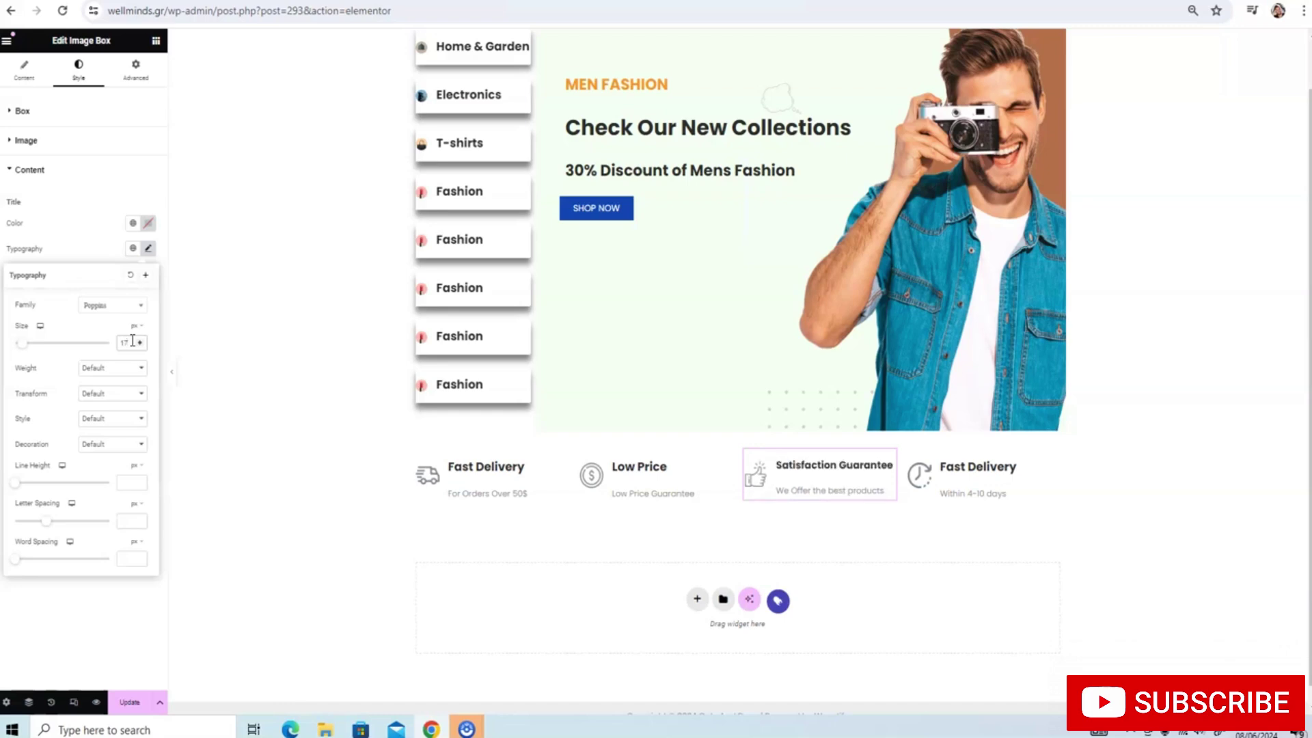
{"action": "left_click", "coordinate": [128, 701]}
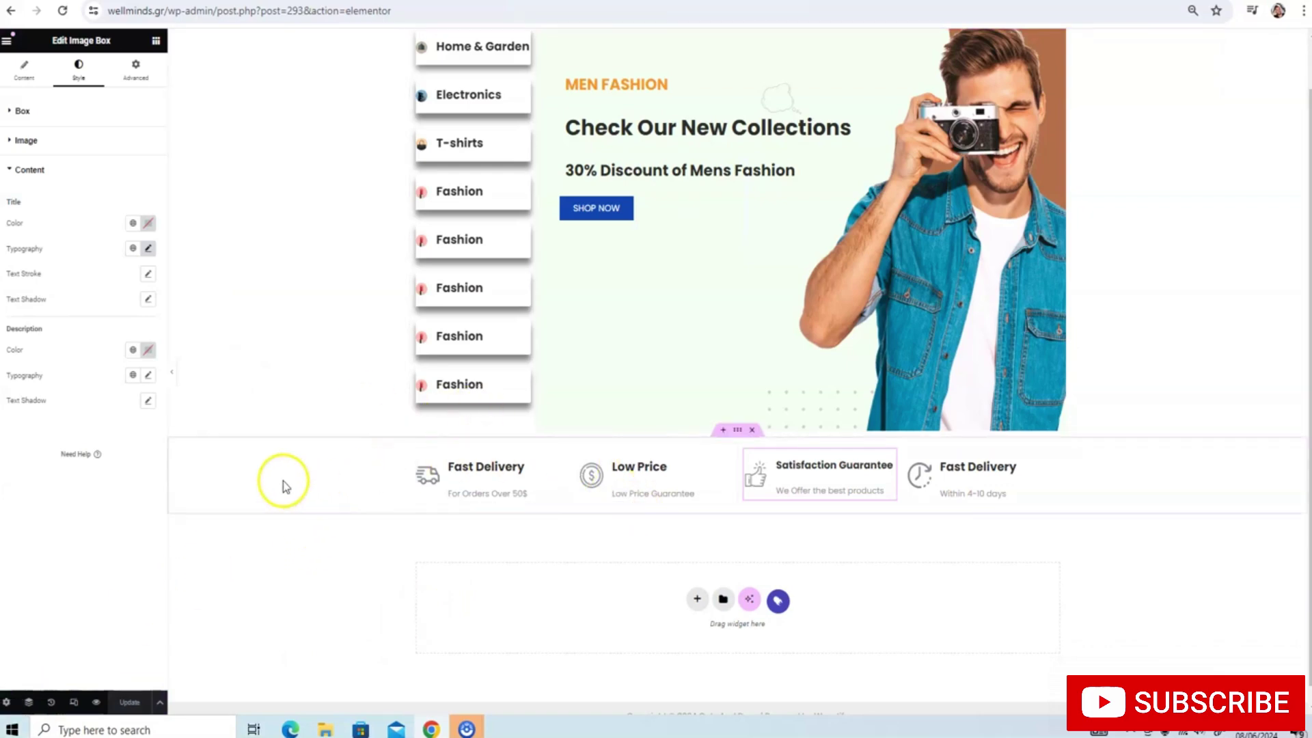
Add a new flexbox section below the features with its direction set to column
{"action": "scroll", "coordinate": [697, 442], "scroll_direction": "down", "scroll_amount": 1}
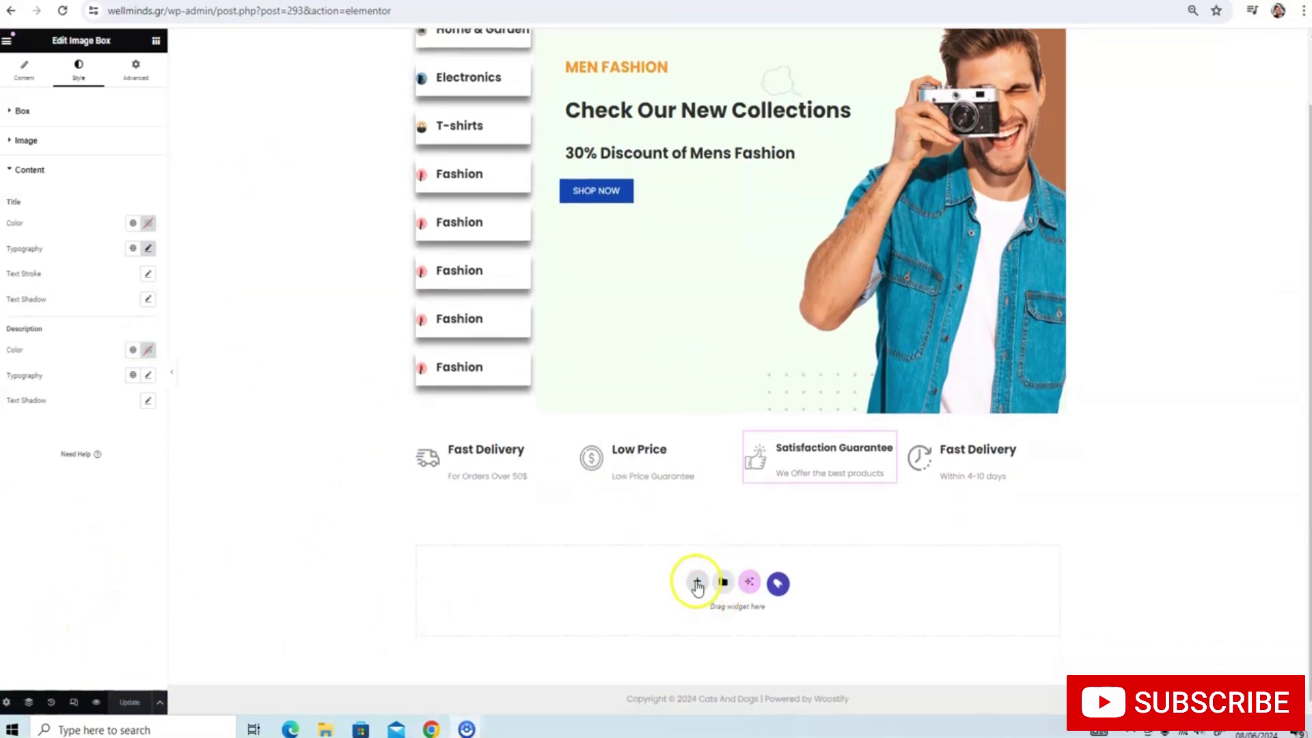
{"action": "left_click", "coordinate": [696, 581]}
{"action": "left_click", "coordinate": [688, 625]}
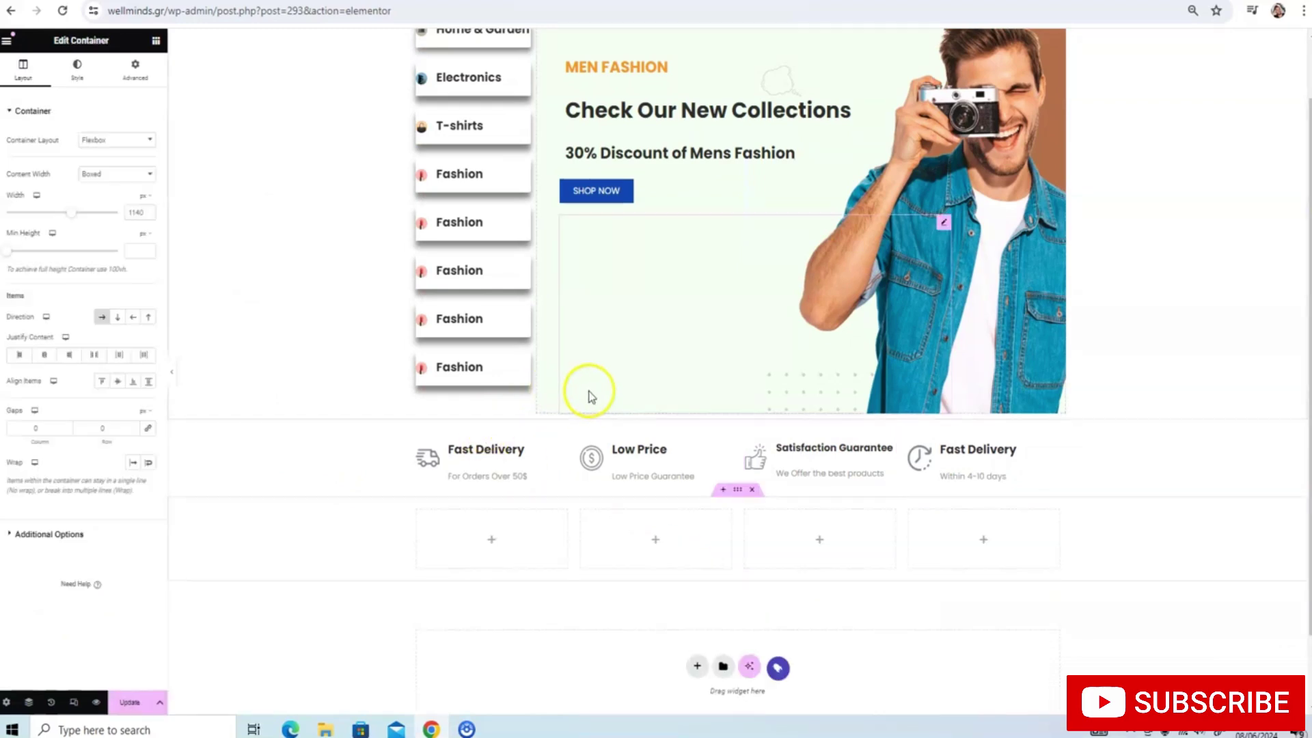
{"action": "scroll", "coordinate": [498, 425], "scroll_direction": "down", "scroll_amount": 1}
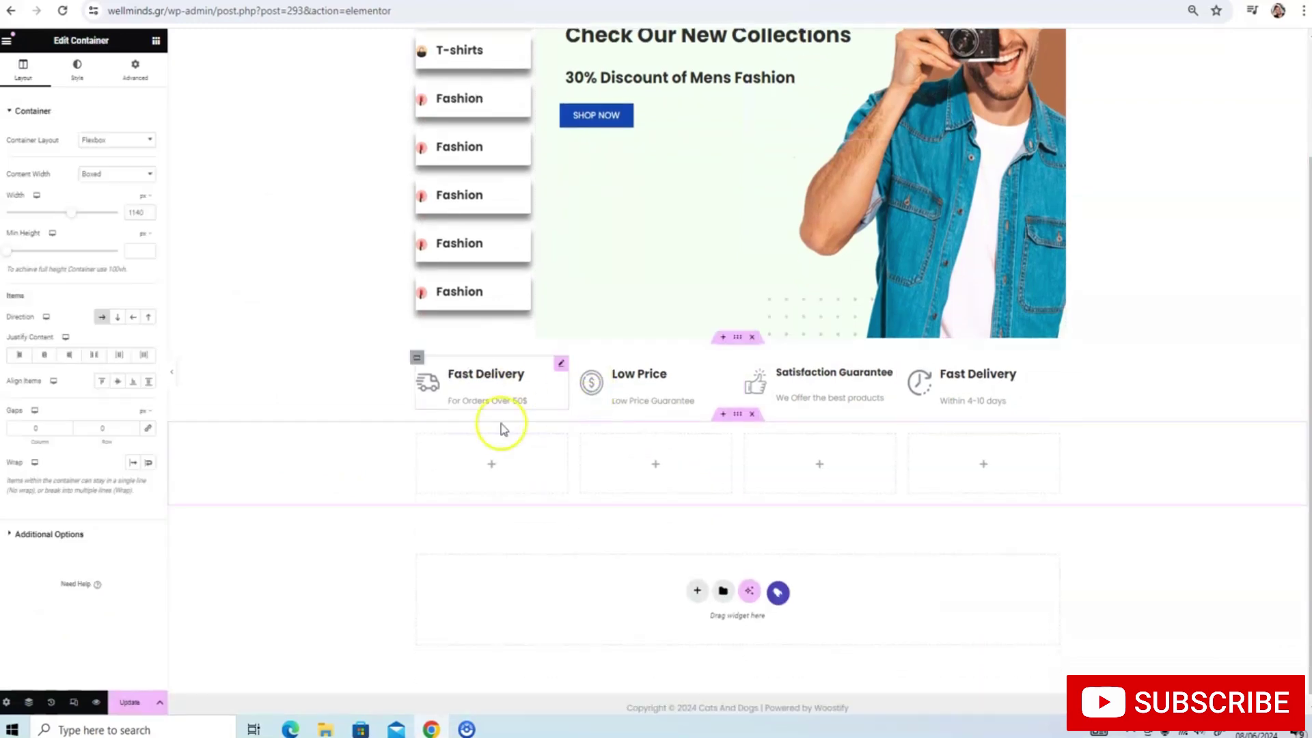
{"action": "left_click", "coordinate": [117, 319]}
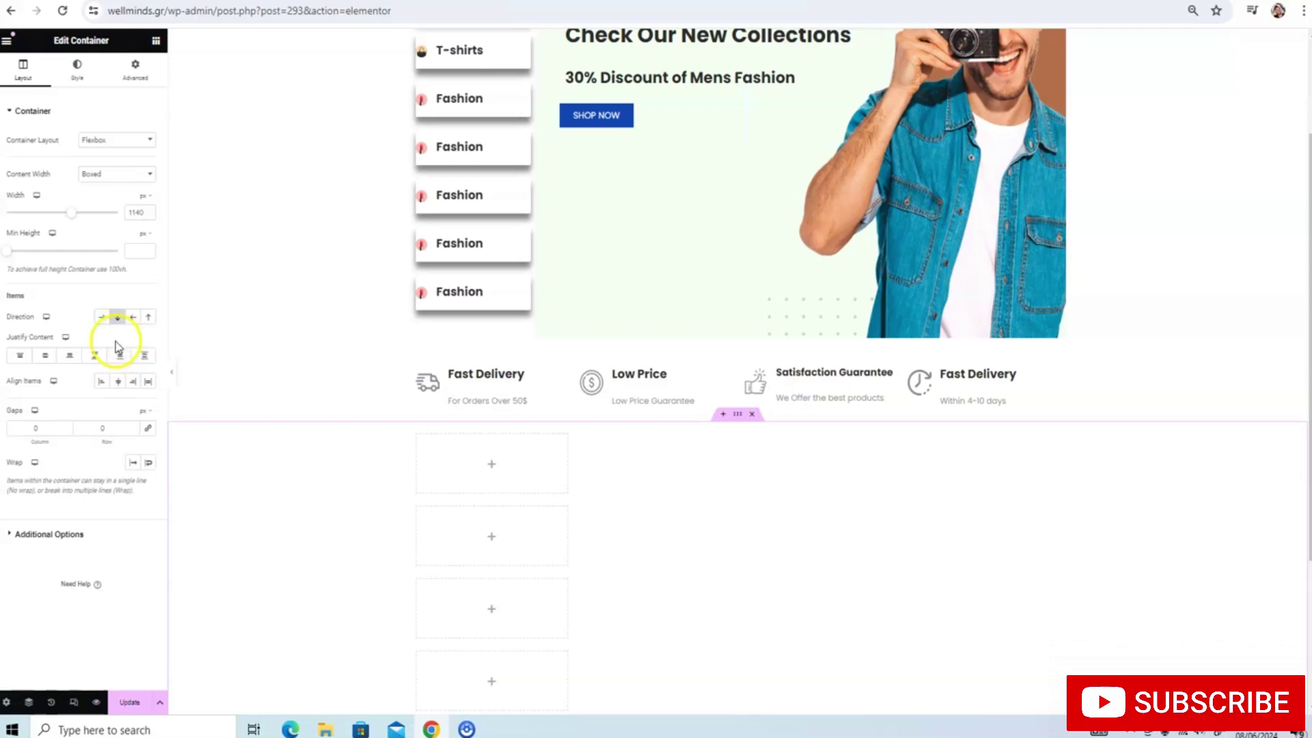
Review the container's content width, flexbox layout and advanced layout settings, then select the middle column
{"action": "left_click", "coordinate": [121, 176]}
{"action": "left_click", "coordinate": [123, 181]}
{"action": "left_click", "coordinate": [123, 142]}
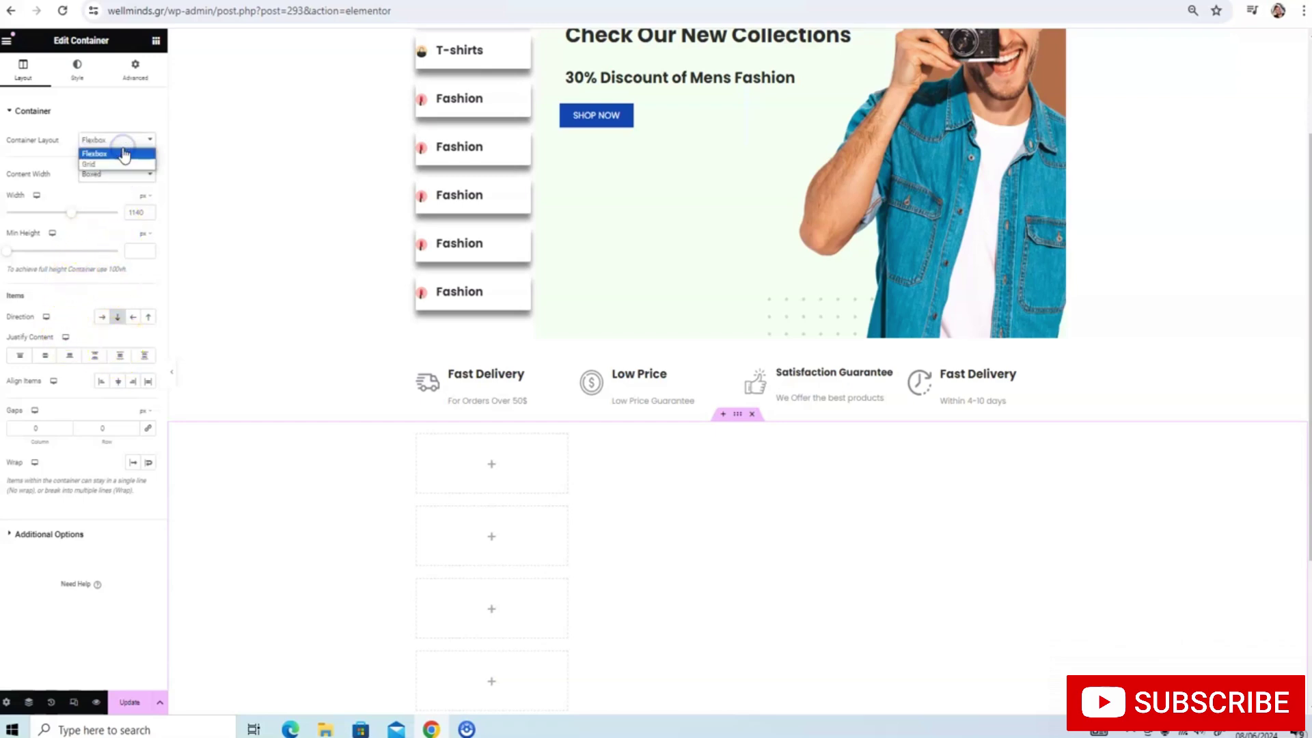
{"action": "left_click", "coordinate": [123, 154]}
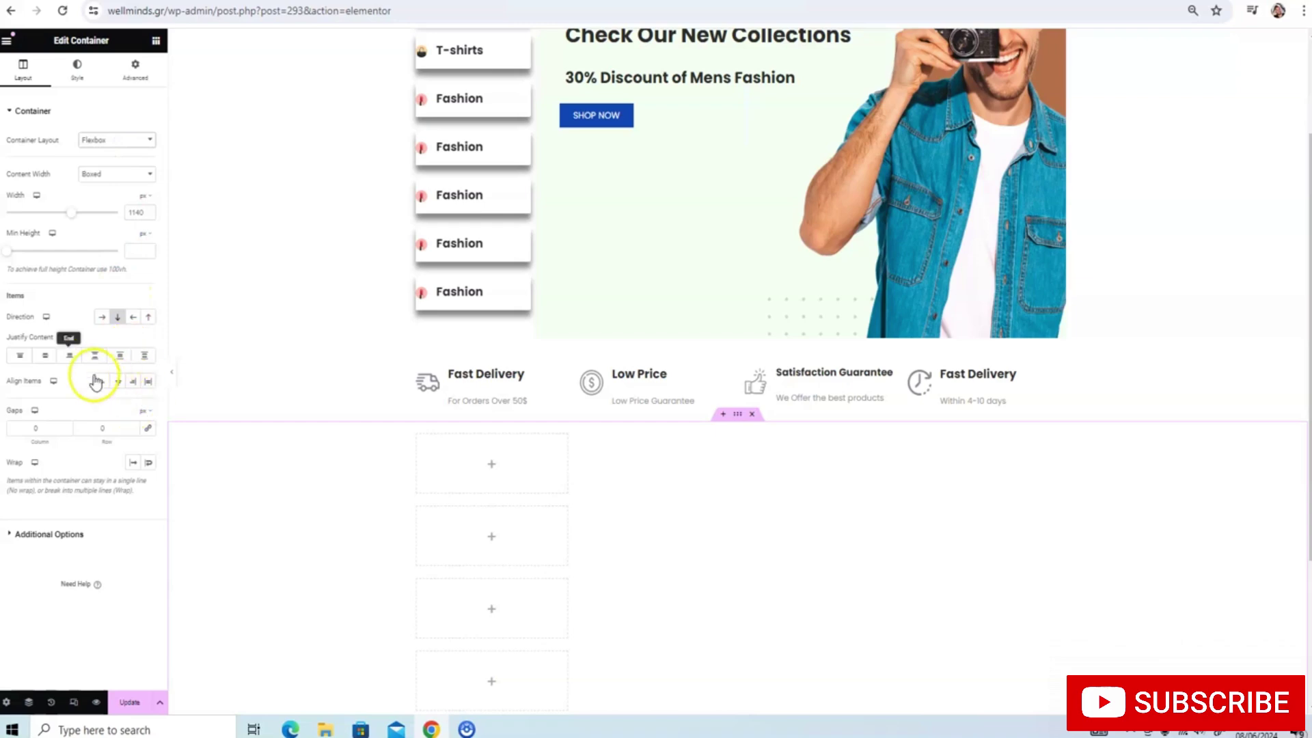
{"action": "left_click", "coordinate": [127, 72]}
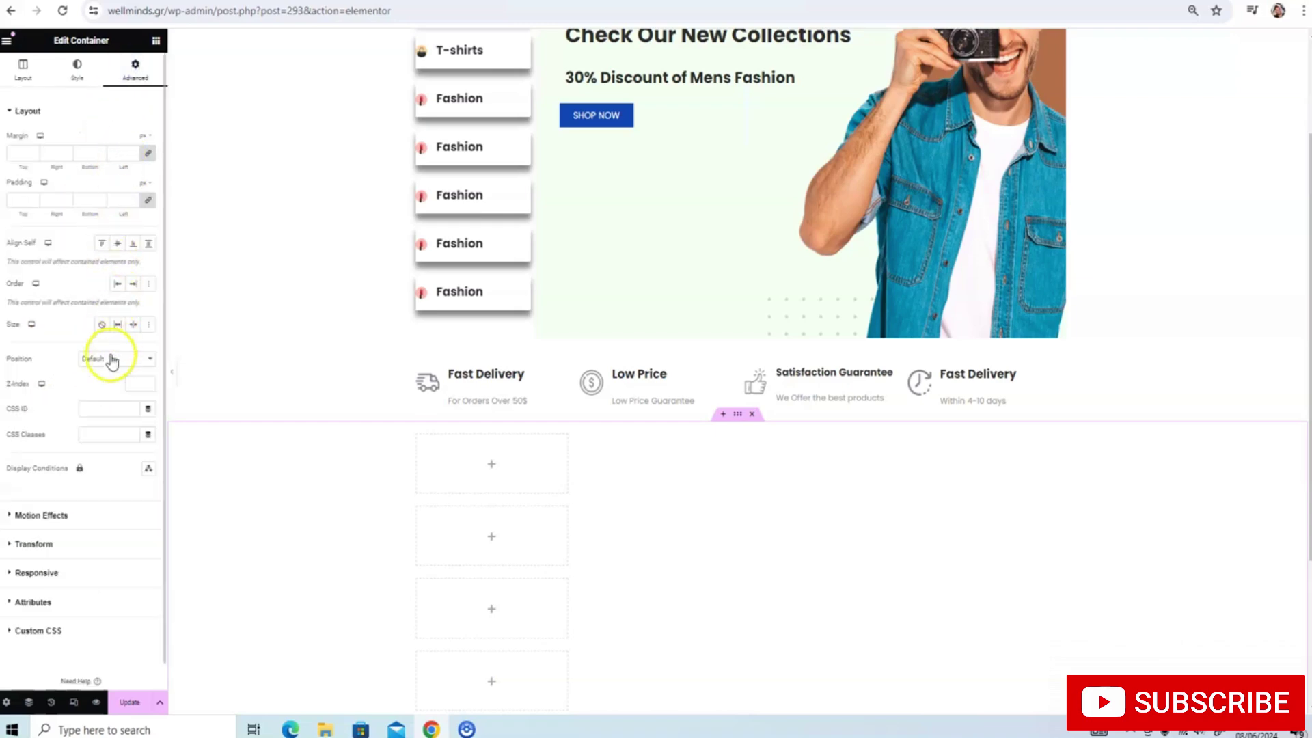
{"action": "scroll", "coordinate": [109, 273], "scroll_direction": "down", "scroll_amount": 1}
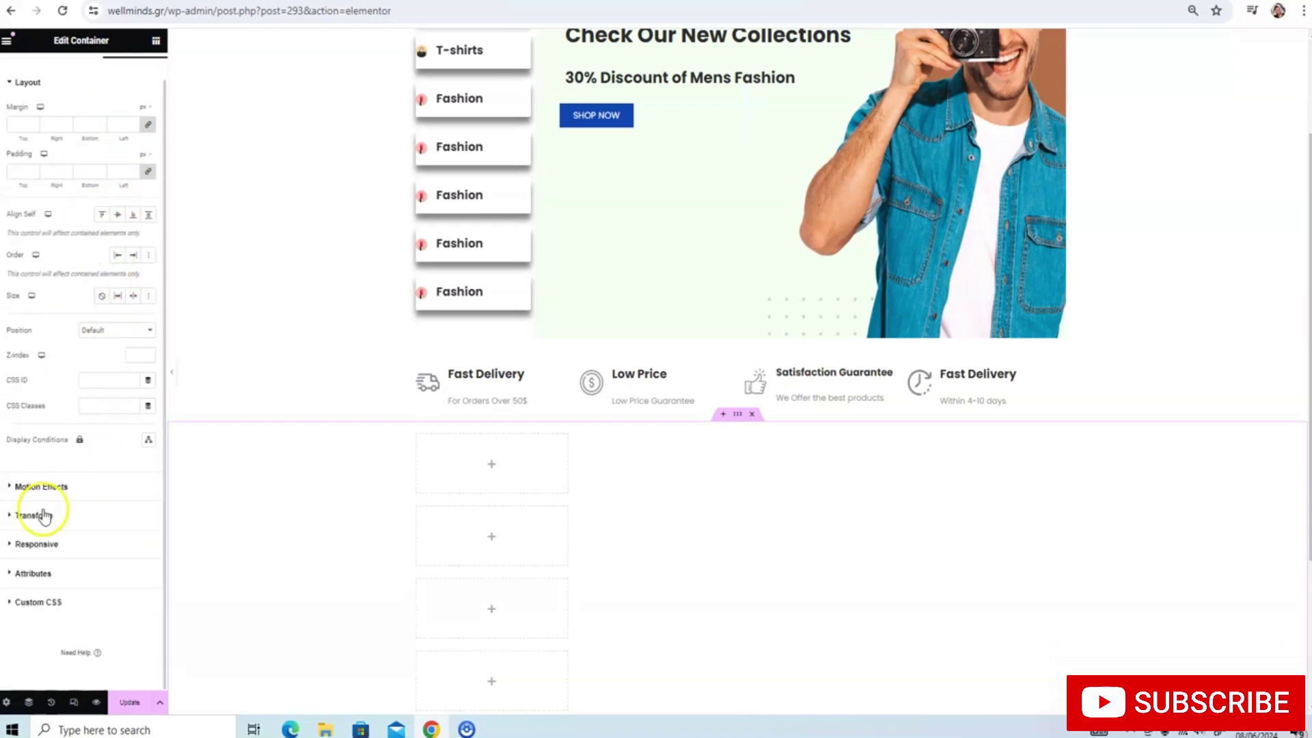
{"action": "left_click", "coordinate": [12, 515]}
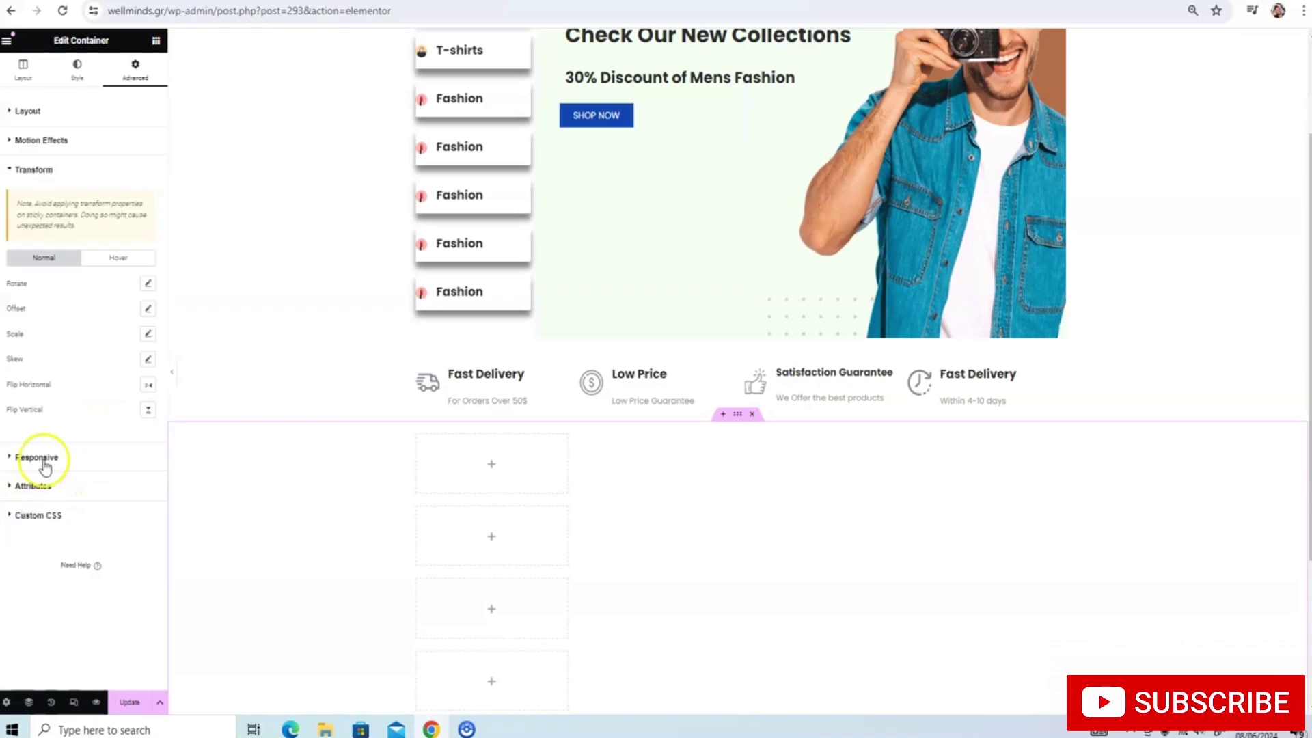
{"action": "left_click", "coordinate": [34, 170]}
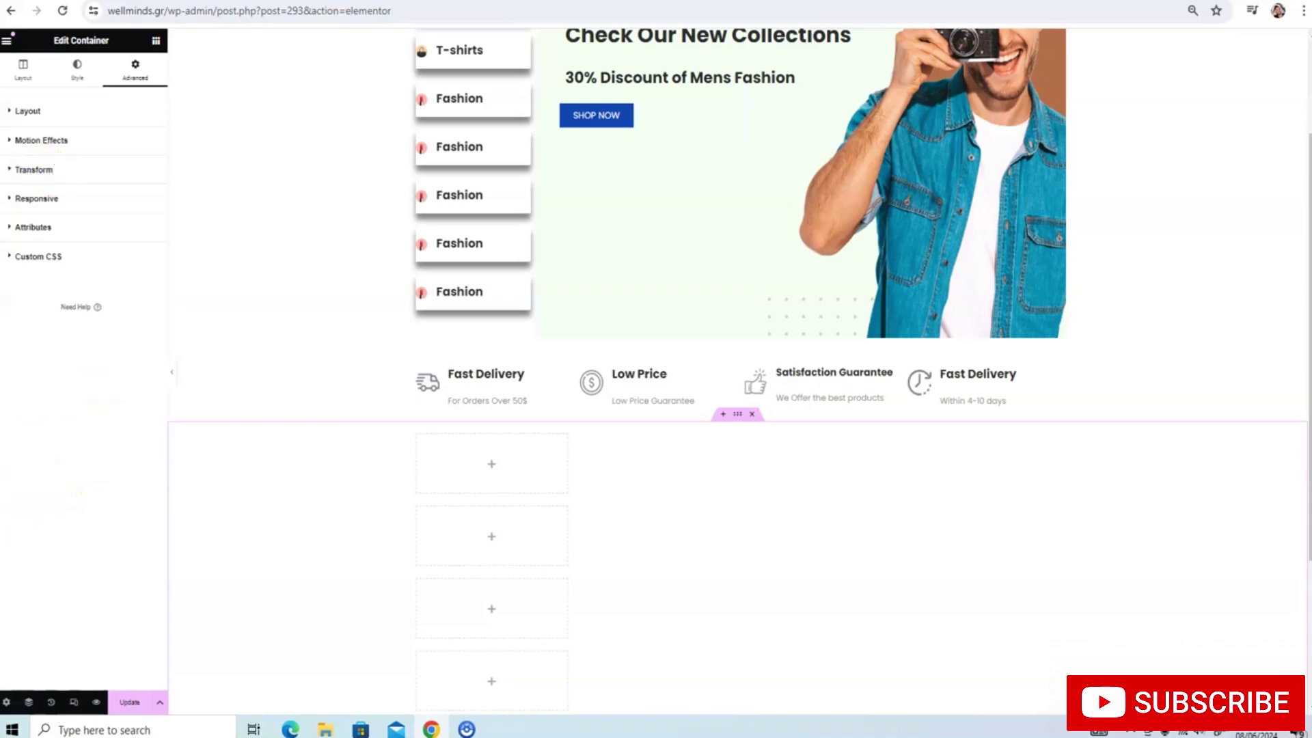
{"action": "left_click", "coordinate": [20, 113]}
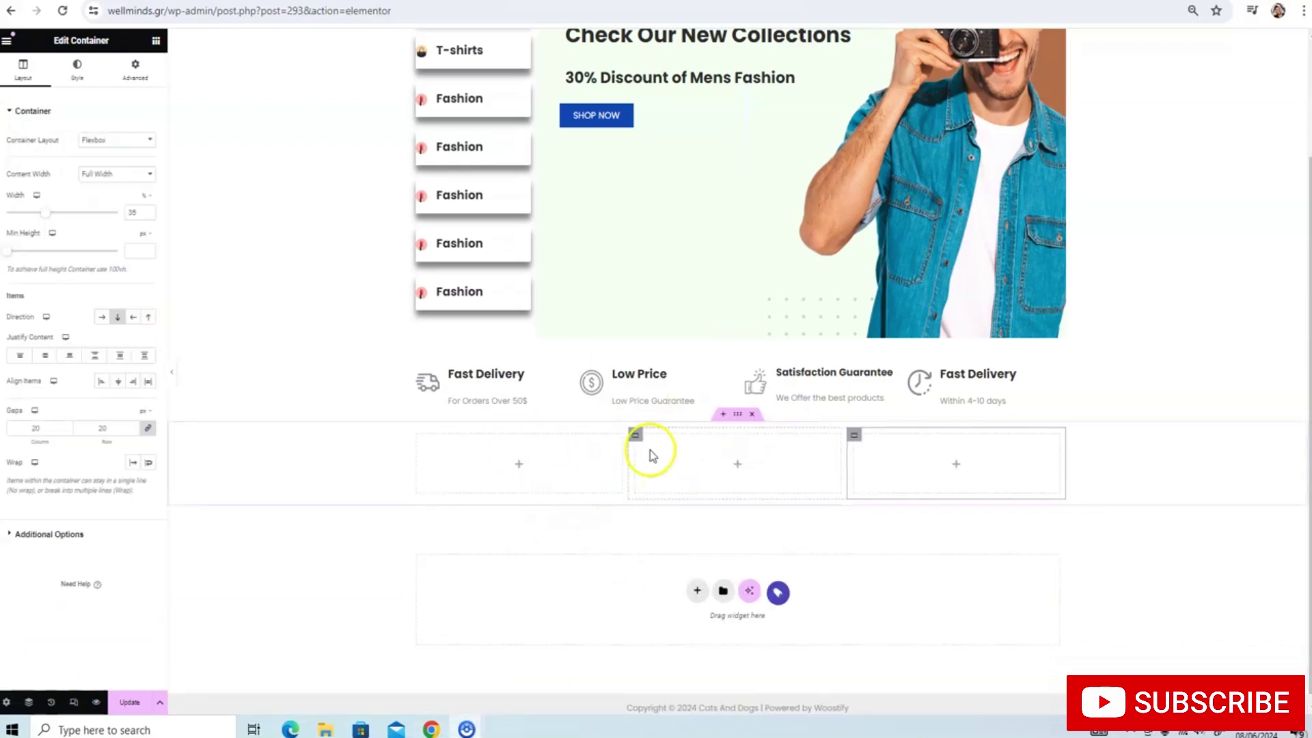
{"action": "left_click", "coordinate": [635, 436]}
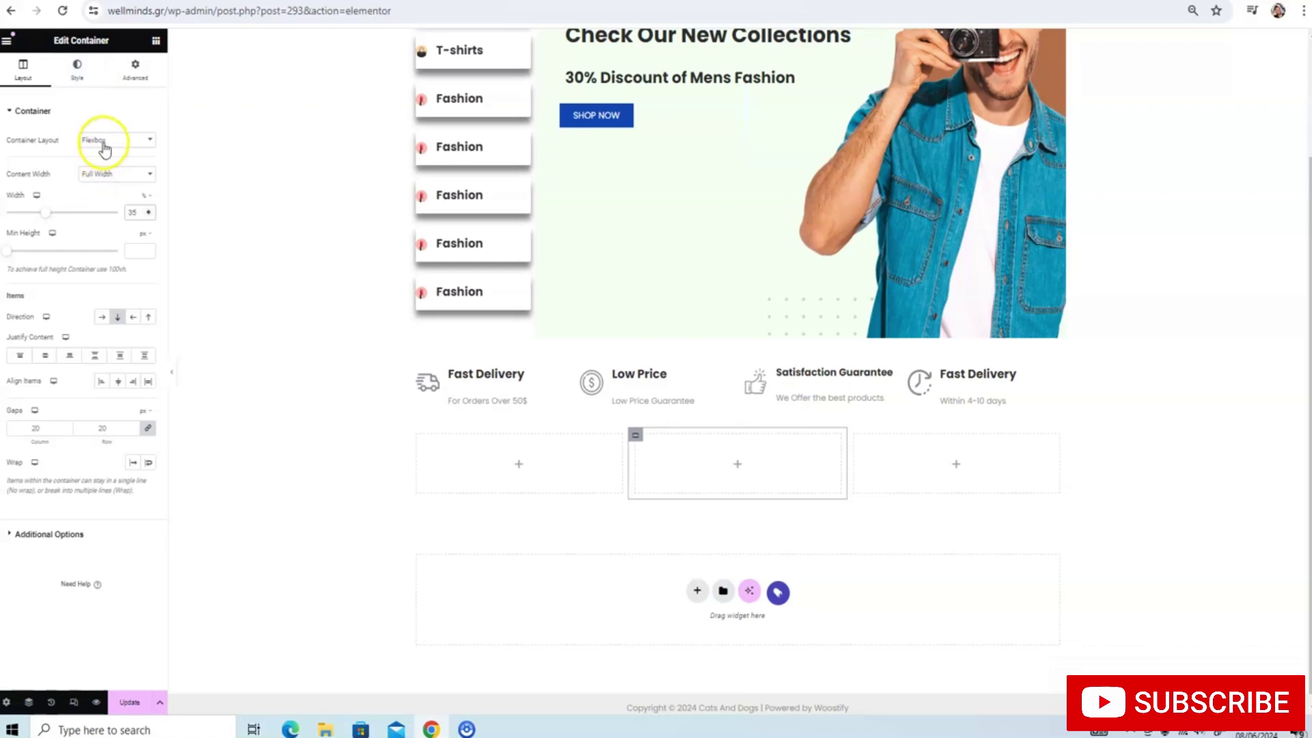
Drag a Container into each of the three empty columns, then a Heading into the left one
{"action": "left_click", "coordinate": [156, 41]}
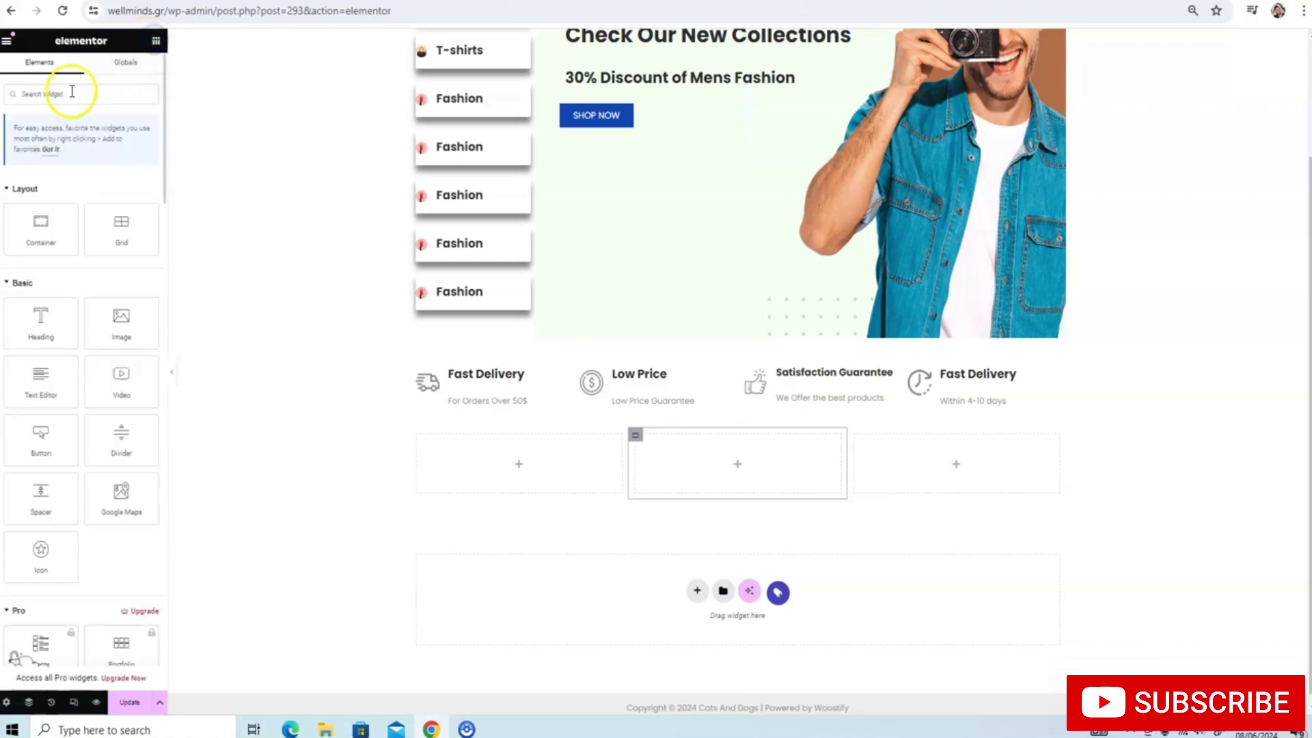
{"action": "type", "text": "container"}
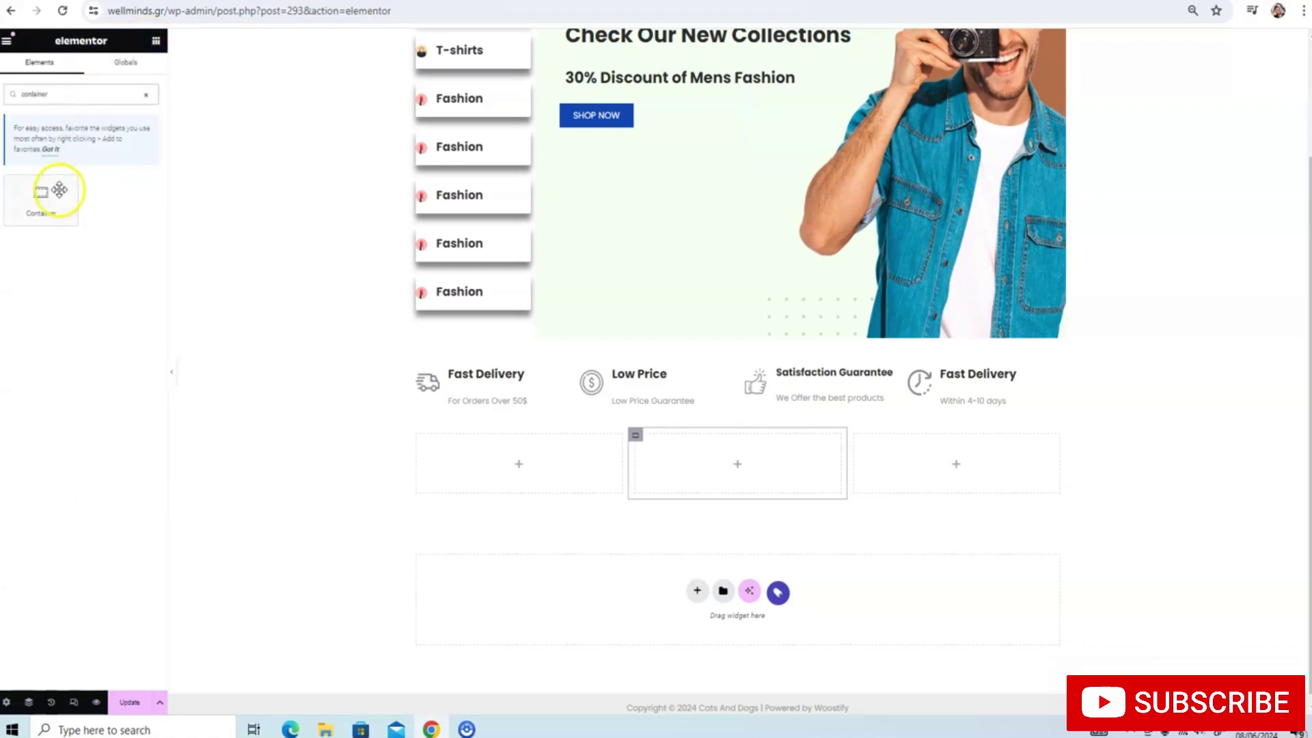
{"action": "left_click_drag", "start_coordinate": [54, 191], "coordinate": [509, 444]}
{"action": "left_click", "coordinate": [156, 40]}
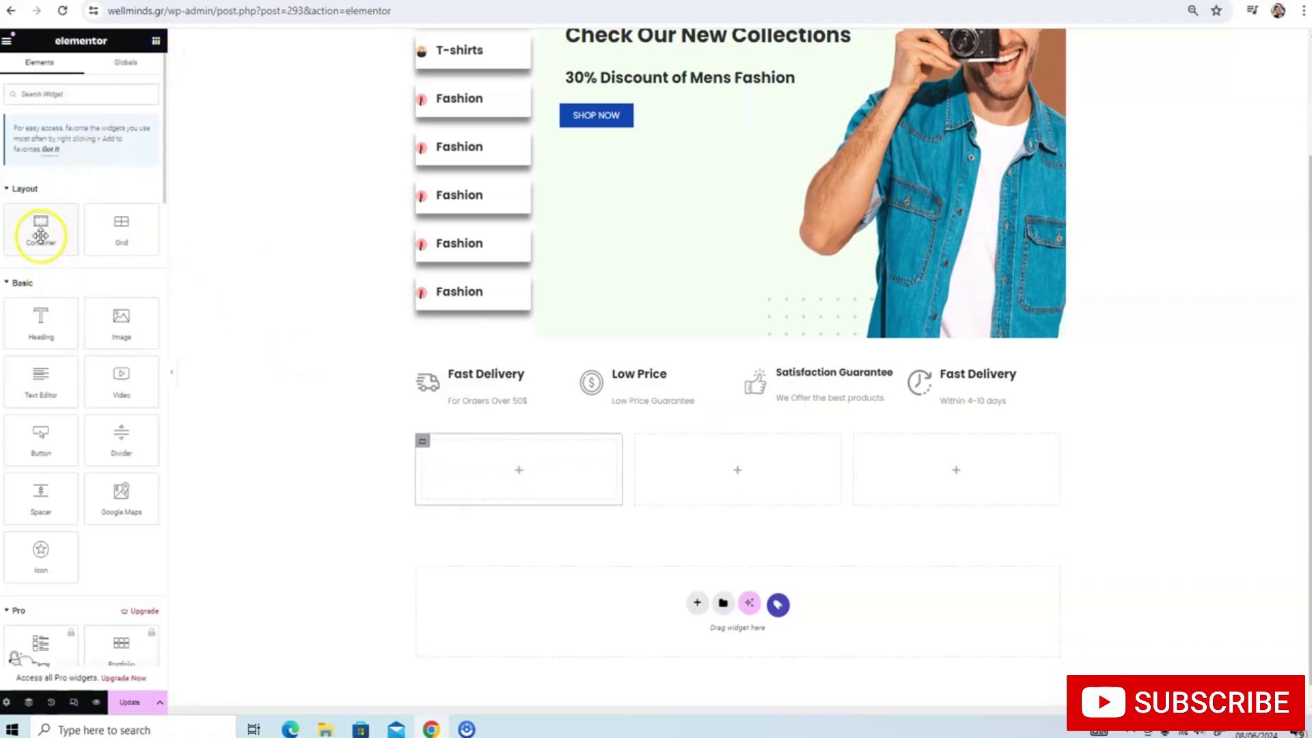
{"action": "left_click_drag", "start_coordinate": [41, 236], "coordinate": [717, 474]}
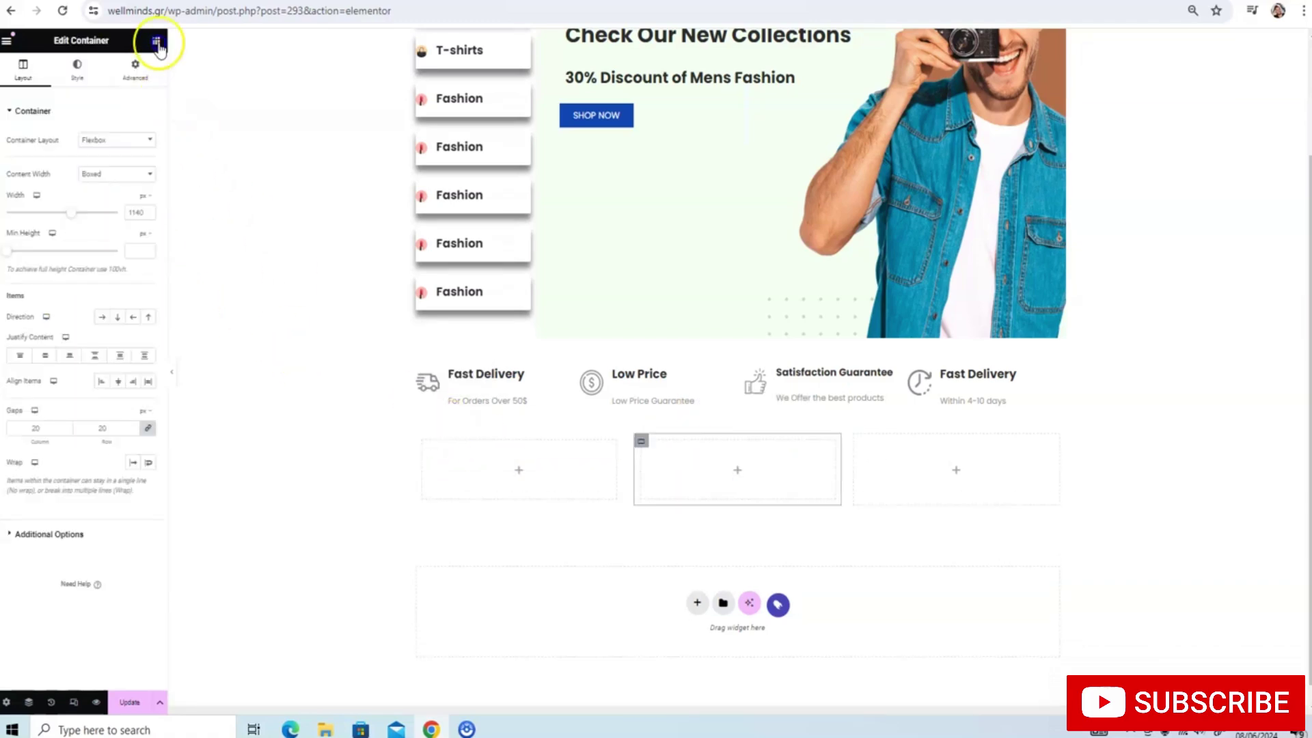
{"action": "left_click", "coordinate": [155, 40]}
{"action": "left_click_drag", "start_coordinate": [41, 234], "coordinate": [968, 478]}
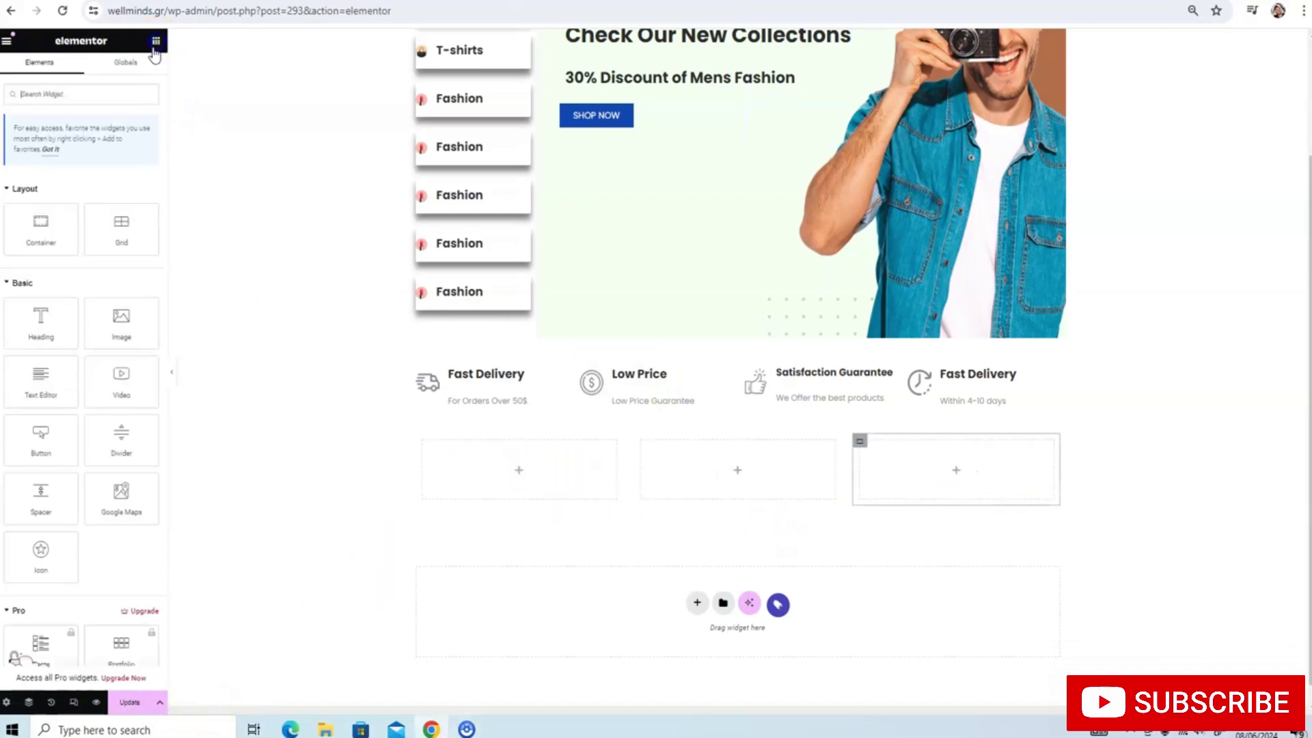
{"action": "left_click_drag", "start_coordinate": [21, 335], "coordinate": [452, 444]}
Replace the placeholder heading text with 'NEW ARRIVALS'
{"action": "triple_click", "coordinate": [109, 181]}
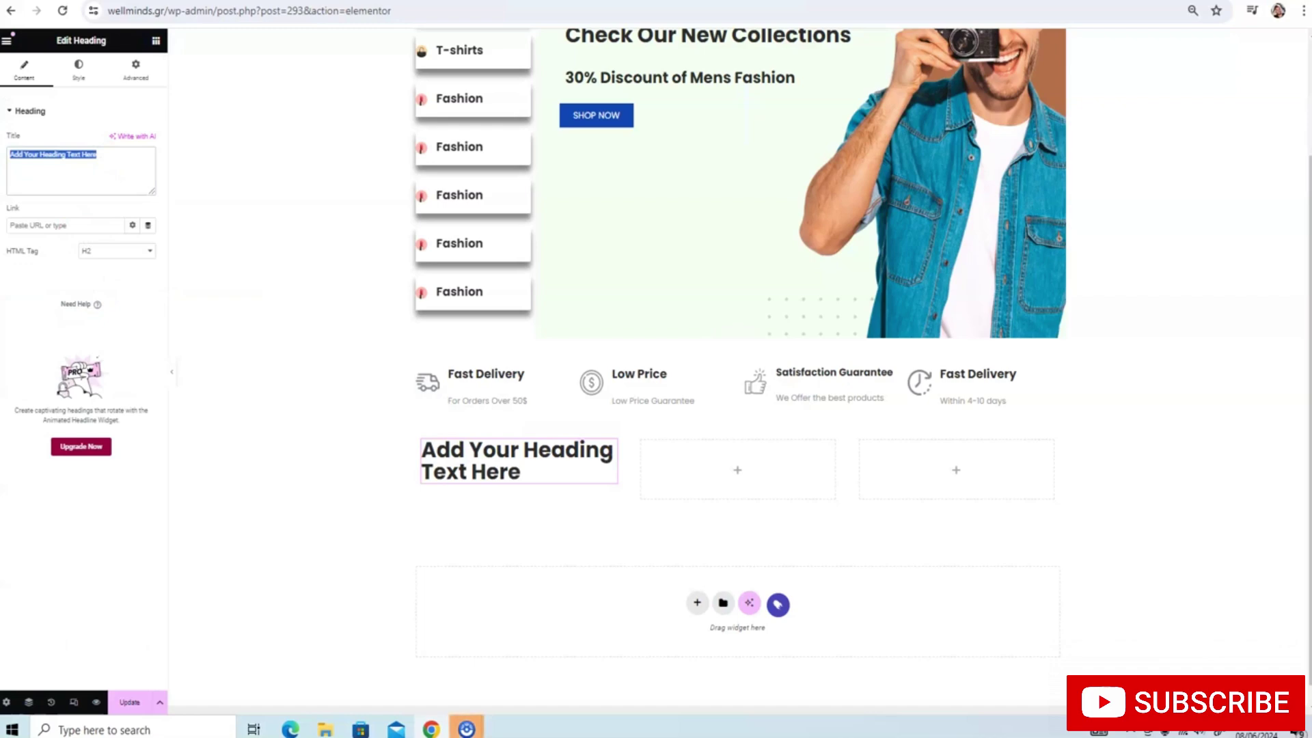
{"action": "type", "text": "NEW ARRIVALS"}
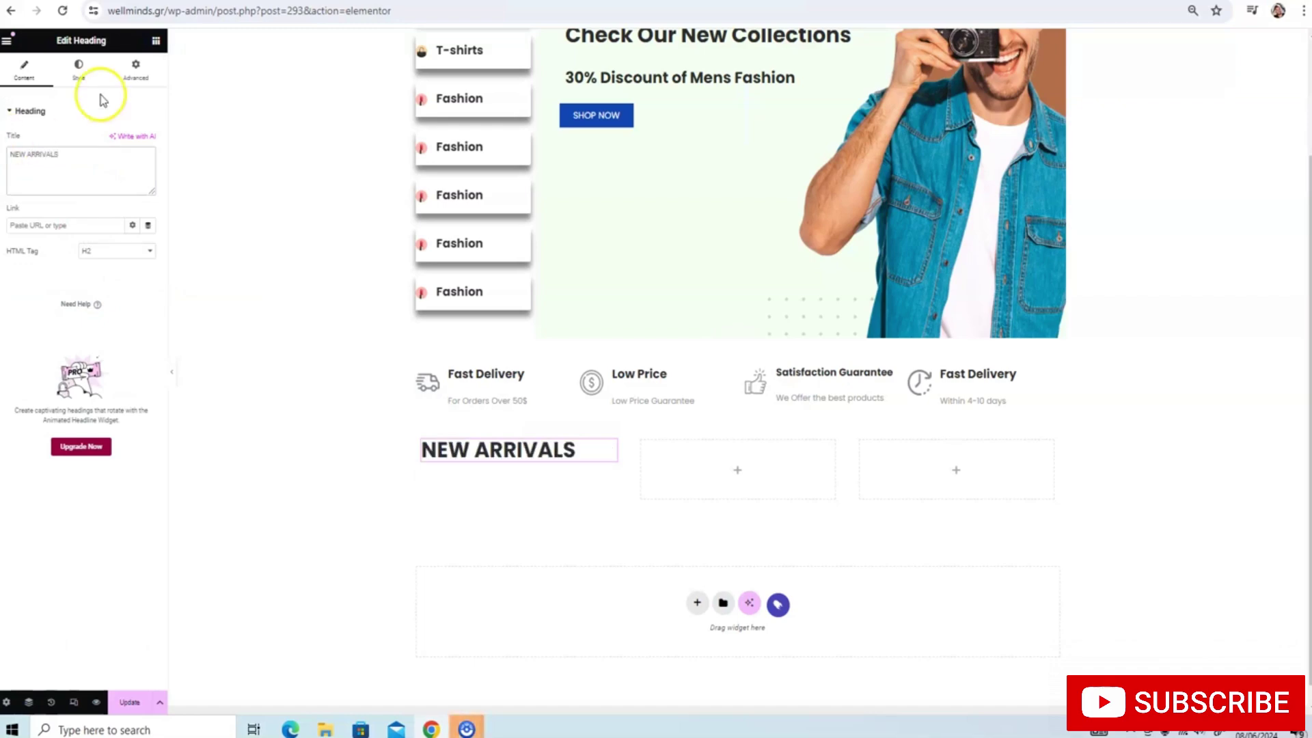
{"action": "left_click", "coordinate": [79, 68]}
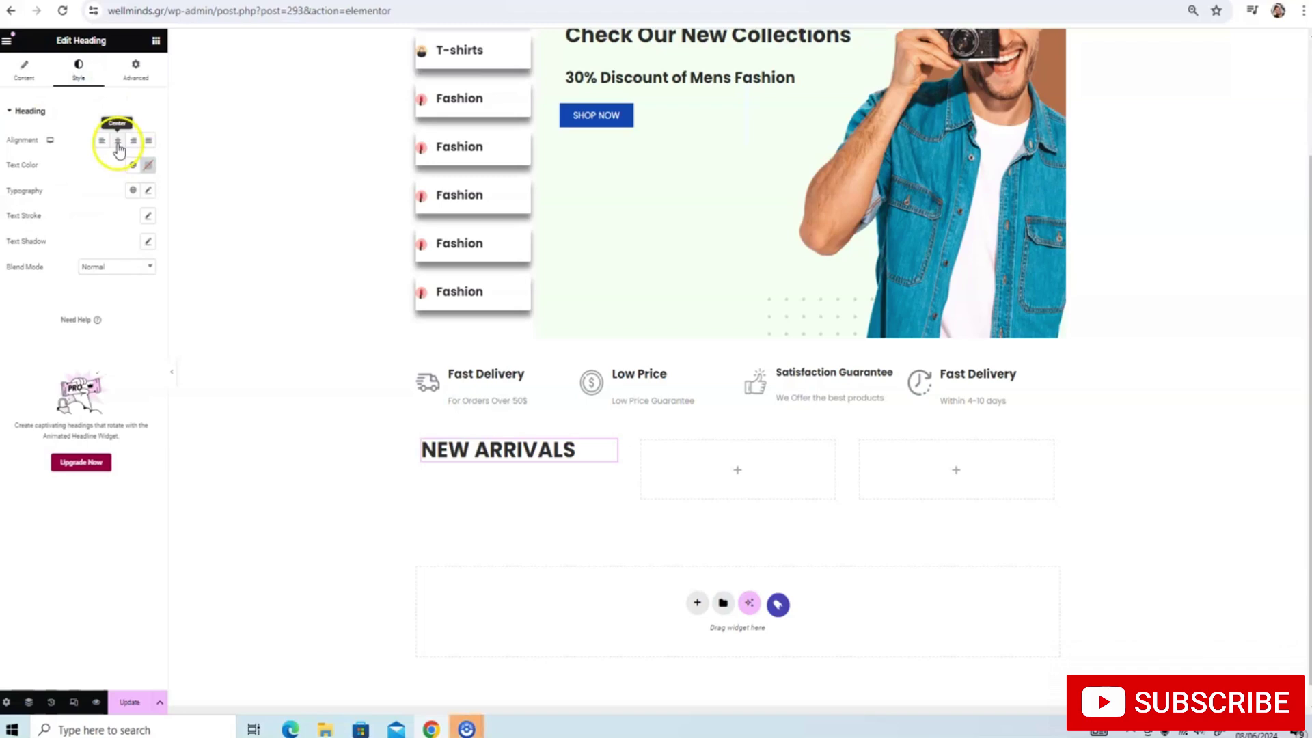
{"action": "left_click", "coordinate": [134, 72]}
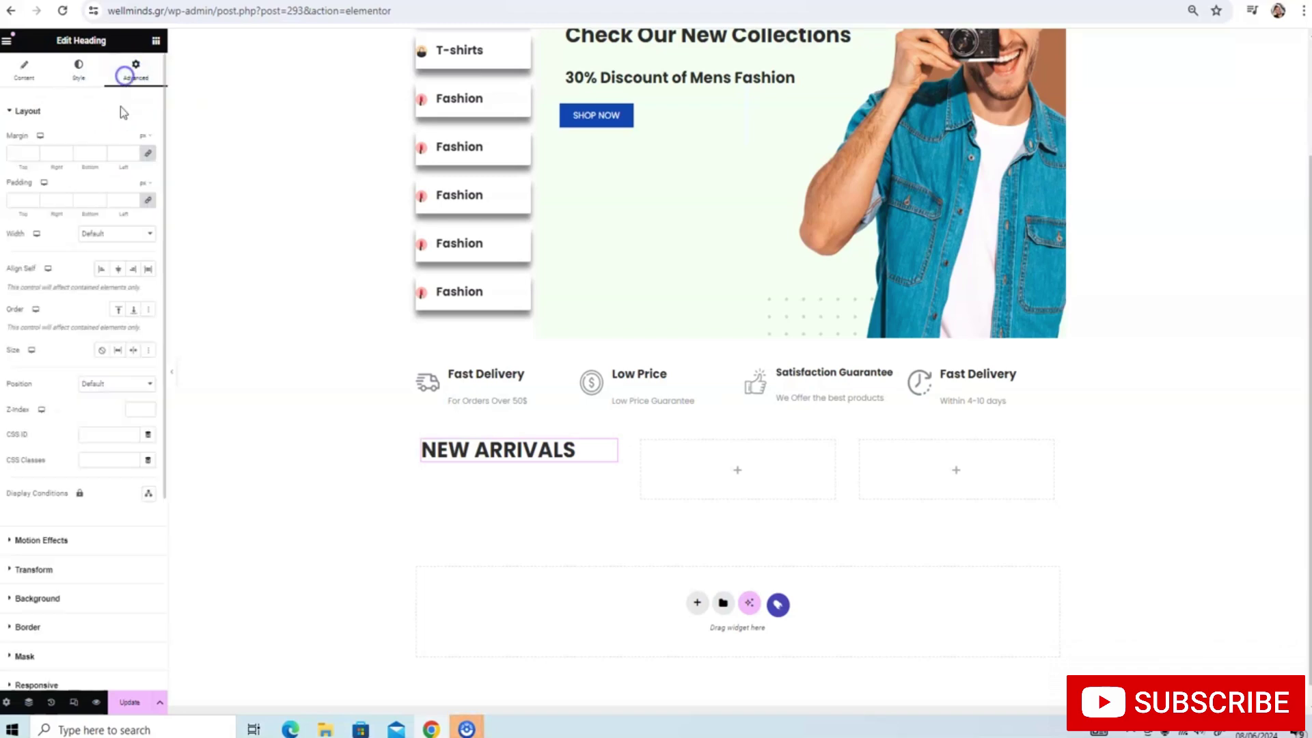
{"action": "left_click", "coordinate": [39, 78]}
Set the heading's typography family to Poppins and save the page
{"action": "left_click", "coordinate": [78, 68]}
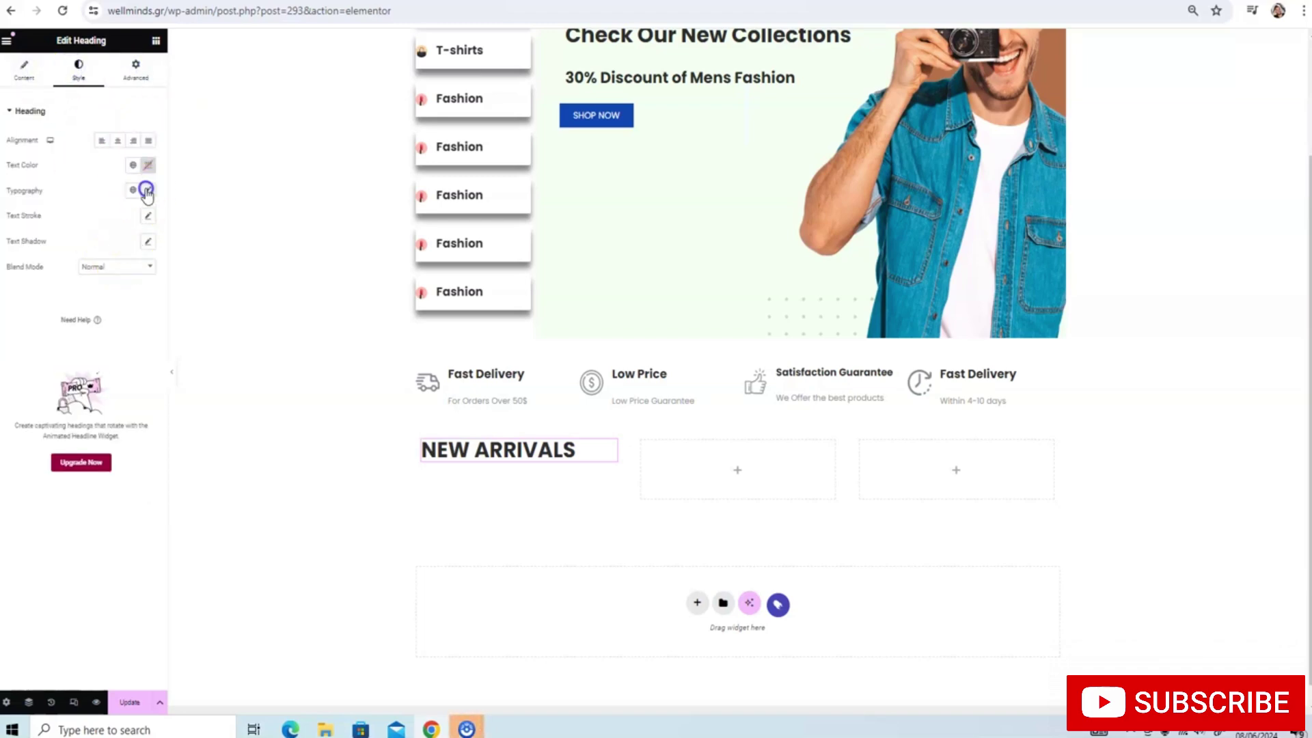
{"action": "left_click", "coordinate": [146, 190]}
{"action": "left_click", "coordinate": [130, 280]}
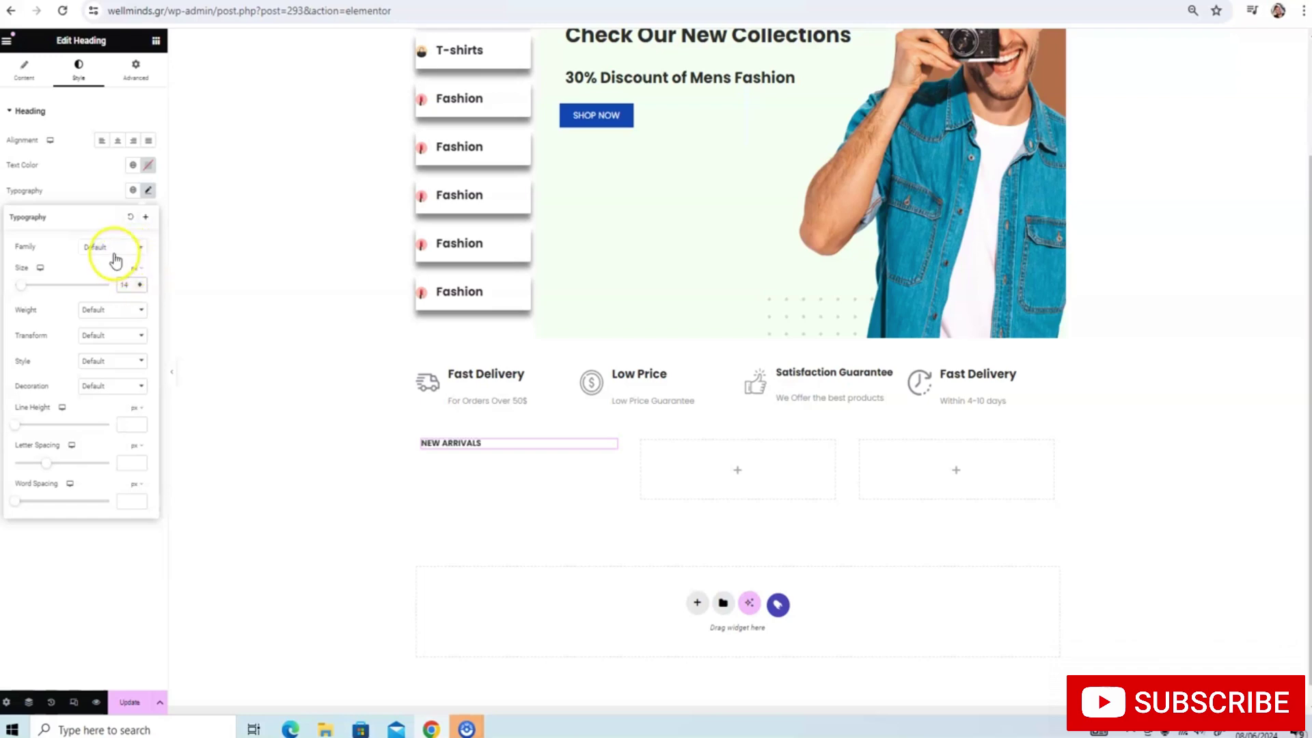
{"action": "left_click", "coordinate": [113, 249]}
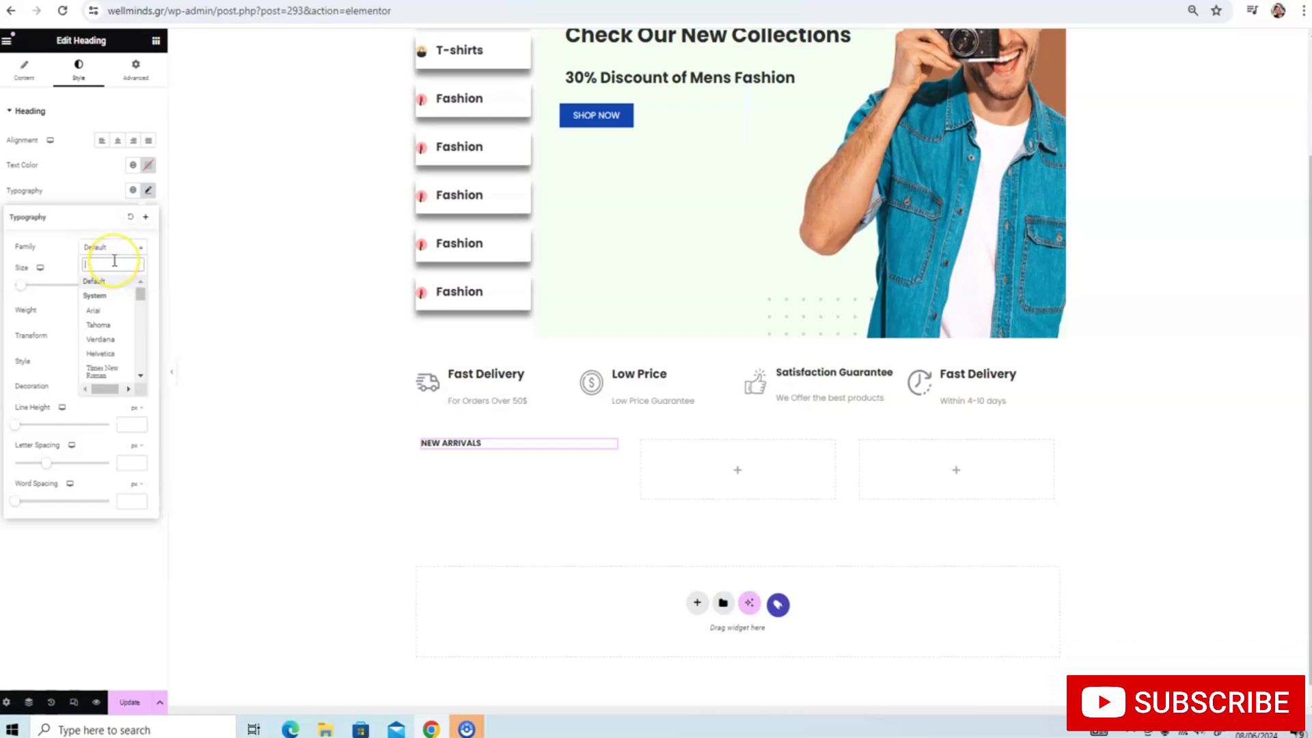
{"action": "type", "text": "POPPINS"}
{"action": "key", "text": "Return"}
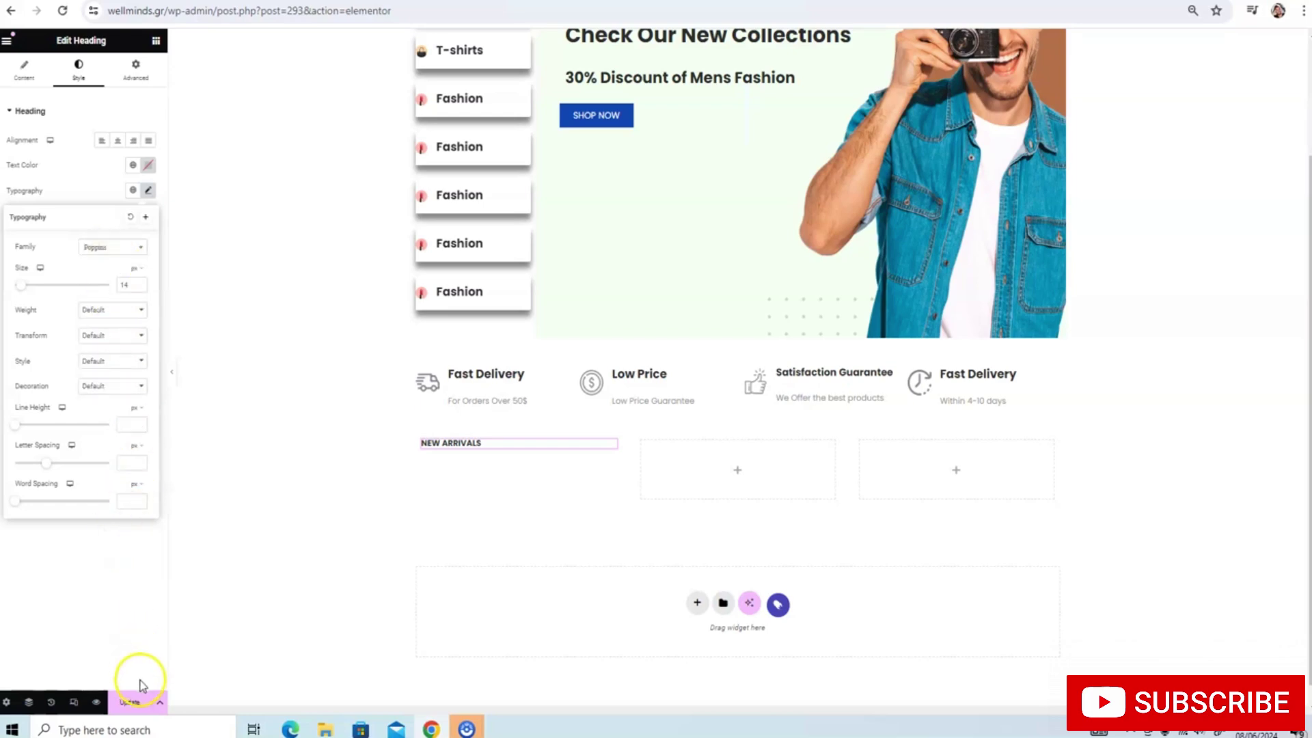
{"action": "left_click", "coordinate": [129, 701]}
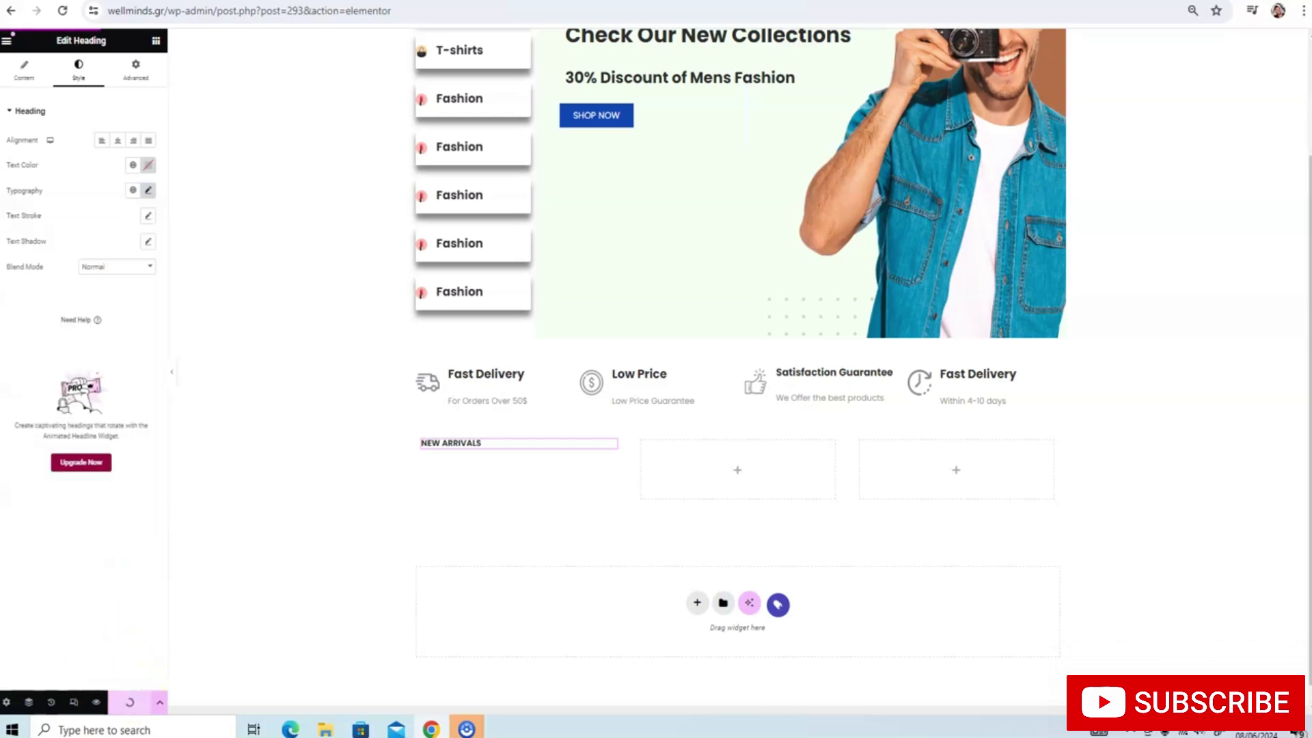
Add a second Heading below NEW ARRIVALS and title it 'Work and Play'
{"action": "left_click", "coordinate": [155, 40]}
{"action": "left_click_drag", "start_coordinate": [42, 318], "coordinate": [478, 452]}
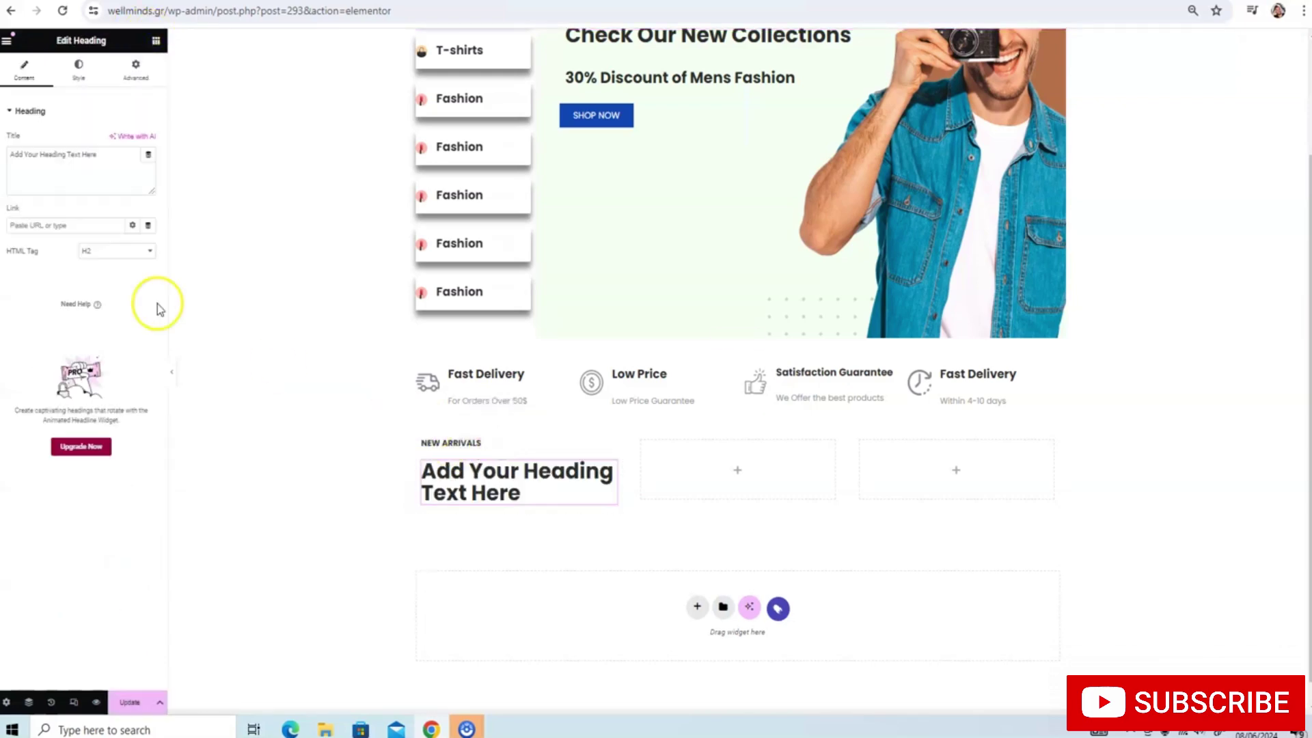
{"action": "left_click_drag", "start_coordinate": [104, 155], "coordinate": [10, 155]}
{"action": "key", "text": "BackSpace"}
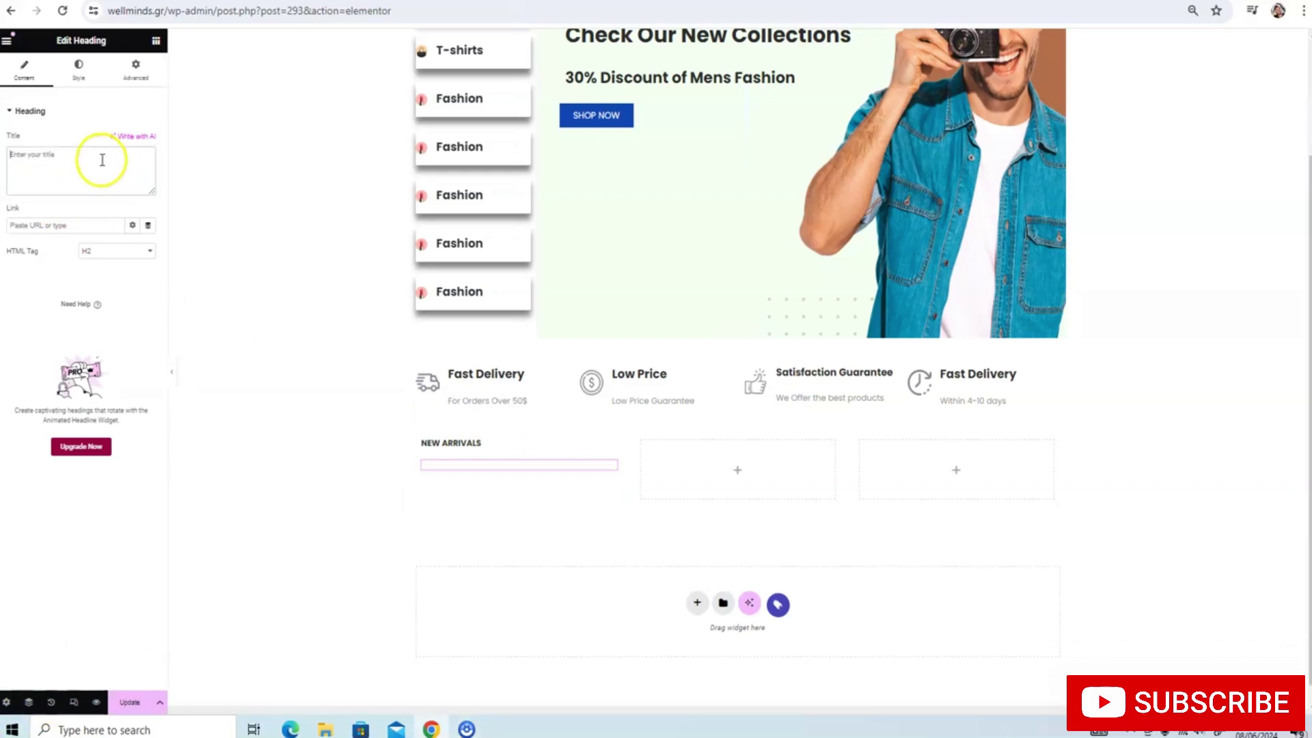
{"action": "type", "text": "W"}
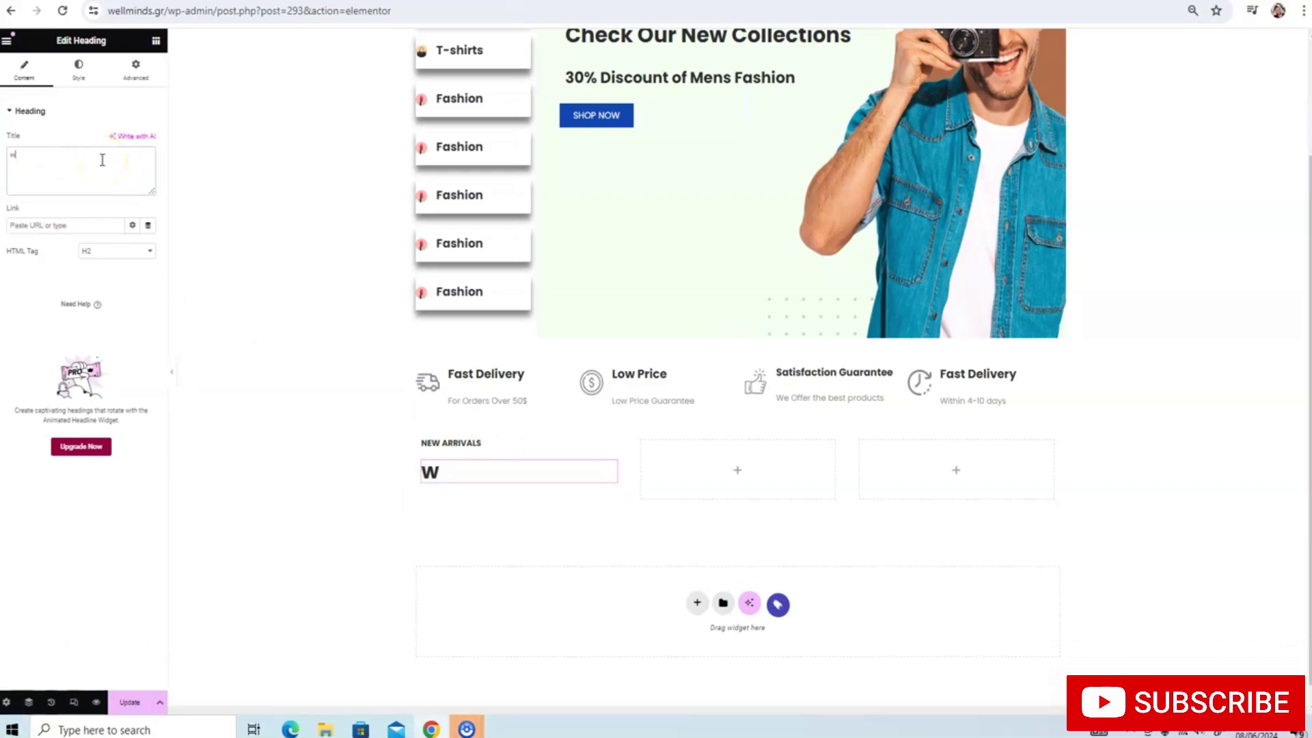
{"action": "key", "text": "BackSpace"}
{"action": "type", "text": "Work and Play"}
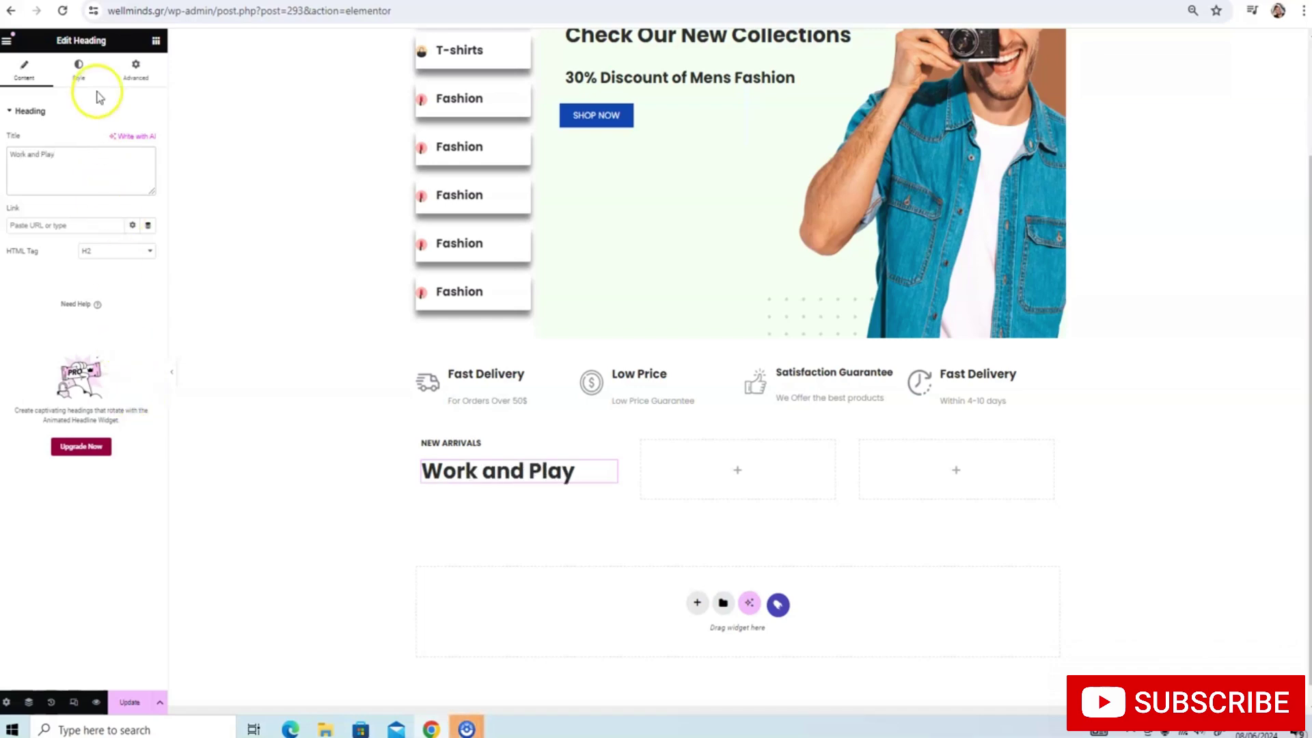
Set the Work and Play heading's text colour to a strong green
{"action": "left_click", "coordinate": [78, 68]}
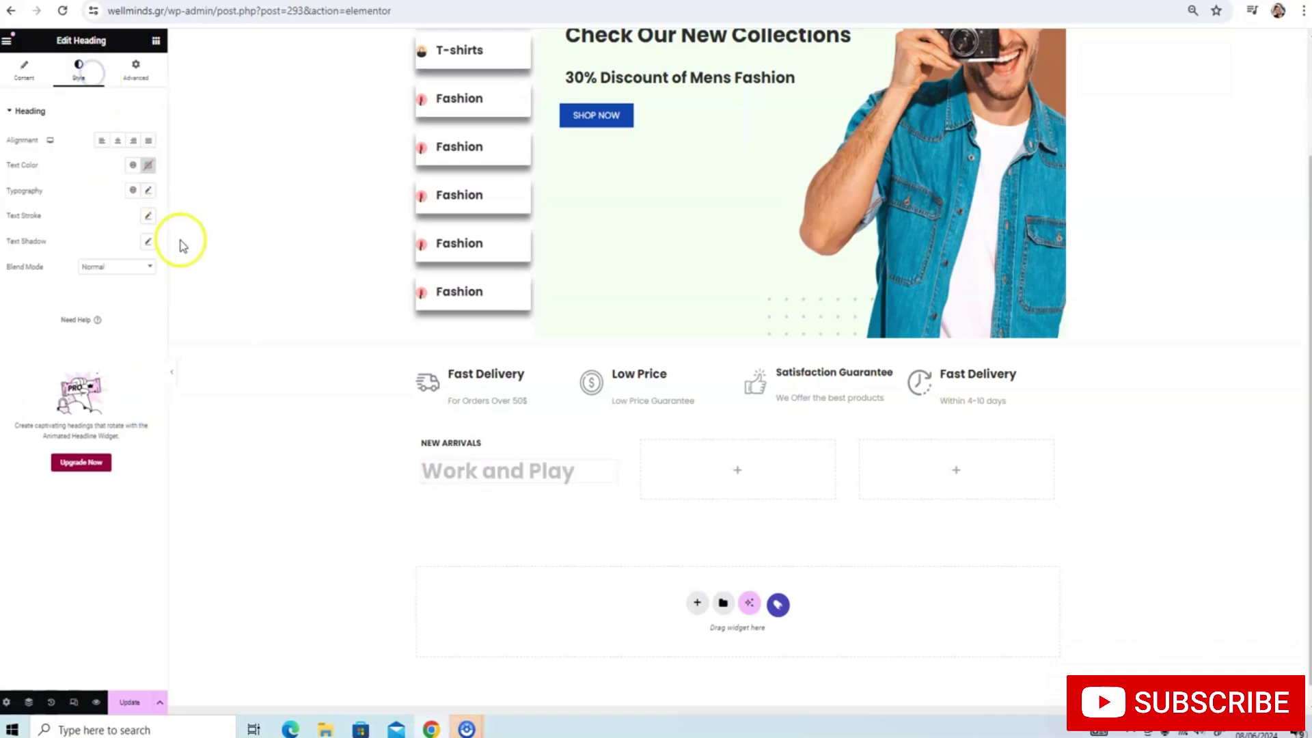
{"action": "left_click", "coordinate": [148, 165]}
{"action": "left_click", "coordinate": [124, 312]}
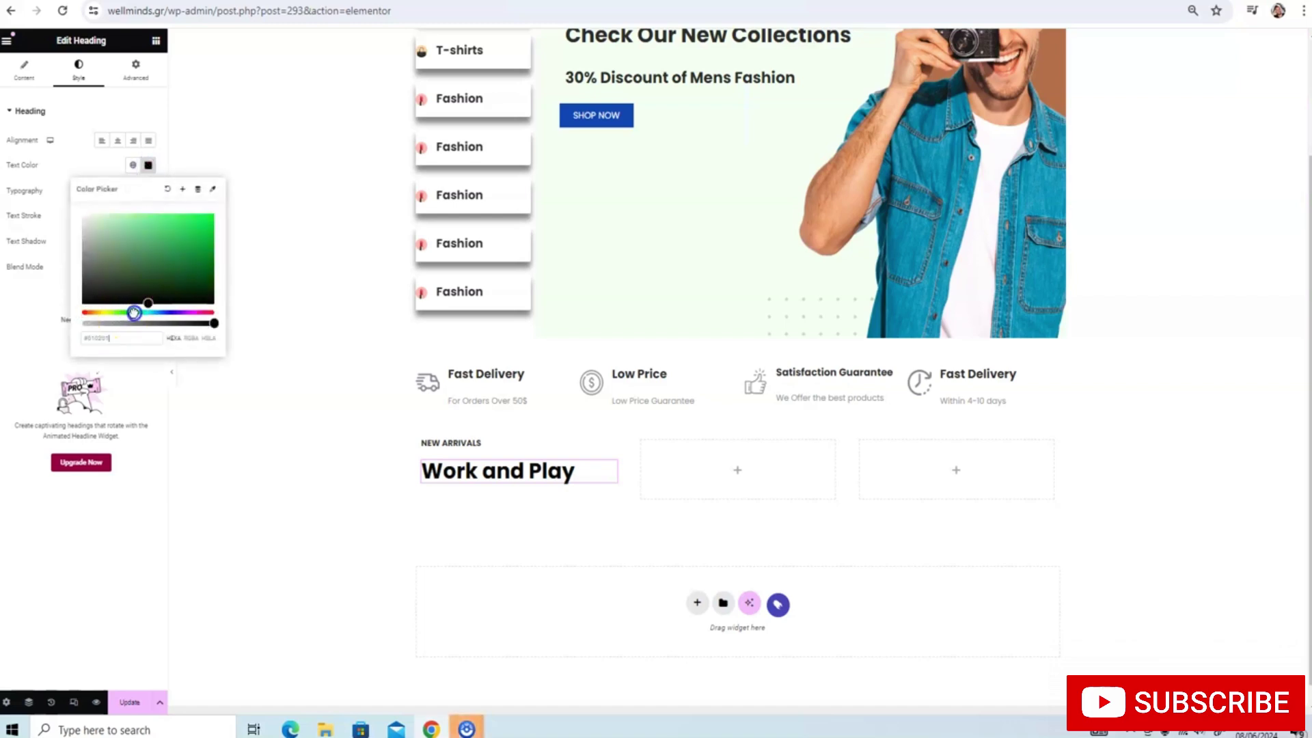
{"action": "left_click_drag", "start_coordinate": [147, 303], "coordinate": [201, 247]}
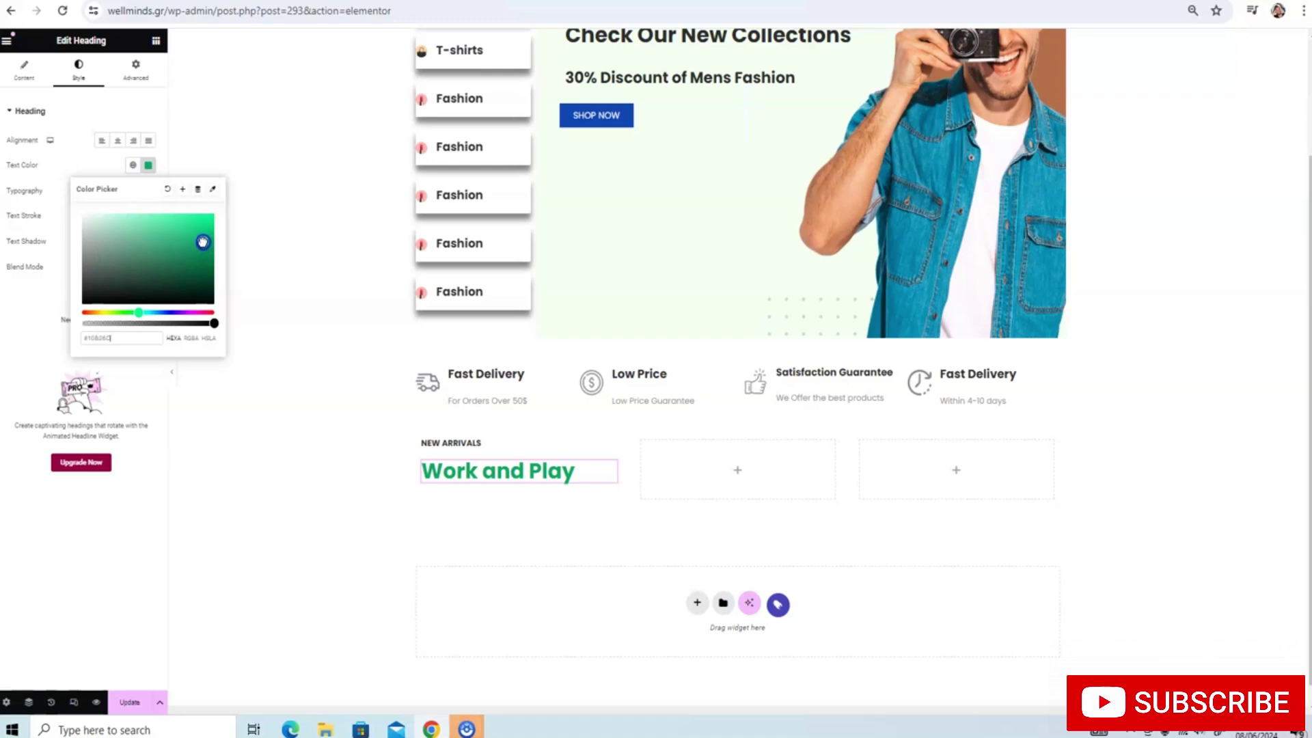
Add the green as a new Accent global colour, recolour NEW ARRIVALS with it, and update the page
{"action": "left_click", "coordinate": [184, 190]}
{"action": "left_click", "coordinate": [733, 407]}
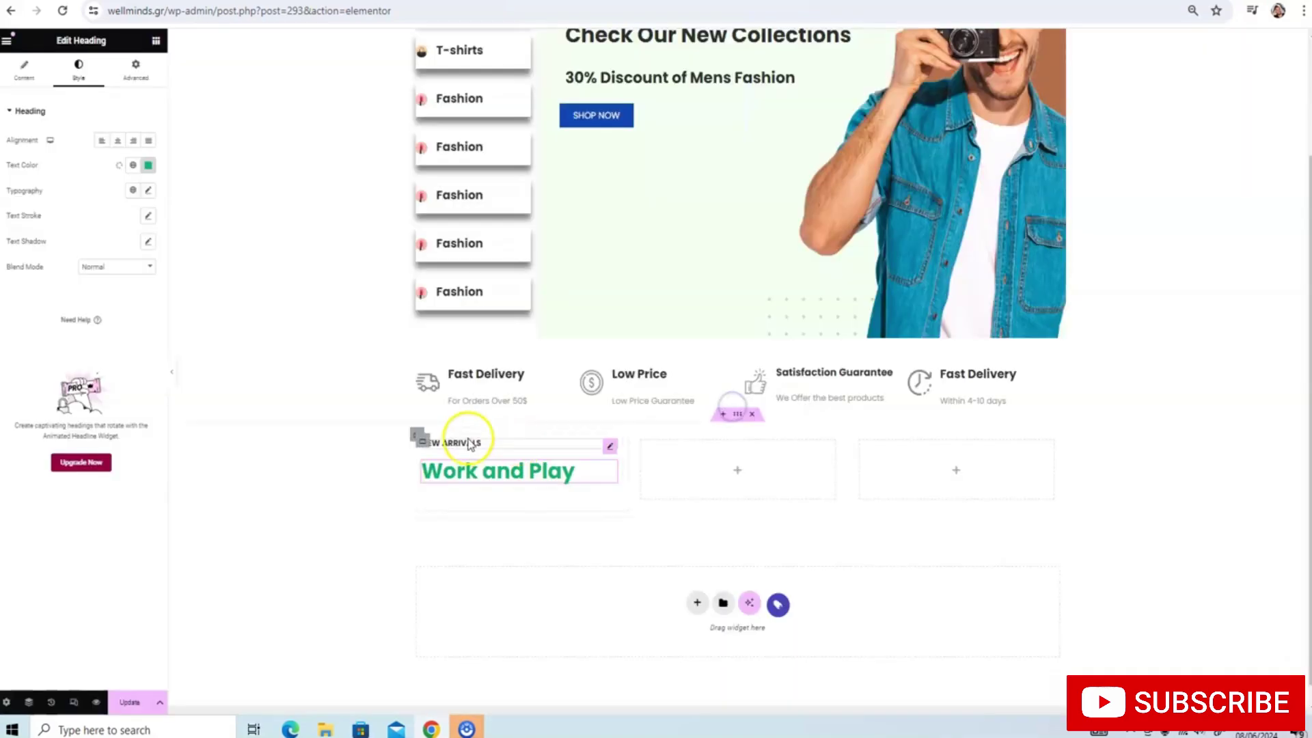
{"action": "left_click", "coordinate": [468, 442]}
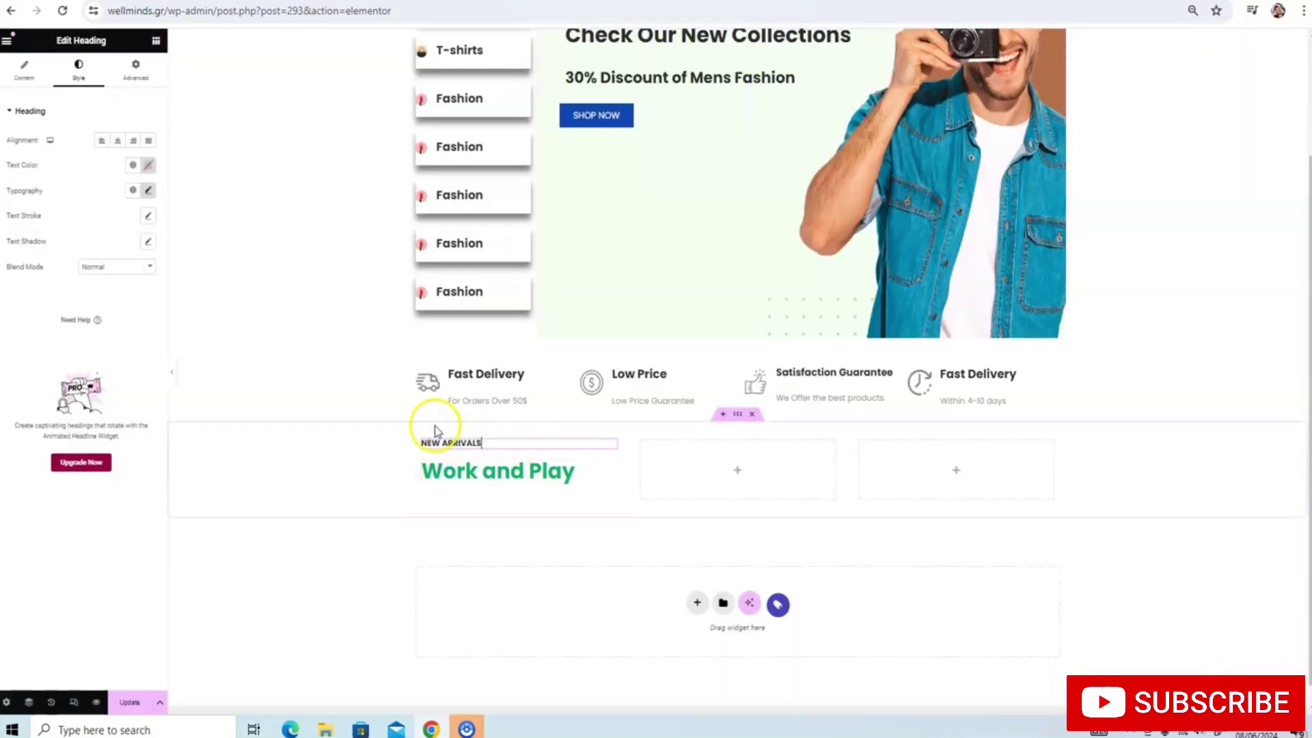
{"action": "left_click", "coordinate": [148, 165]}
{"action": "left_click", "coordinate": [133, 165]}
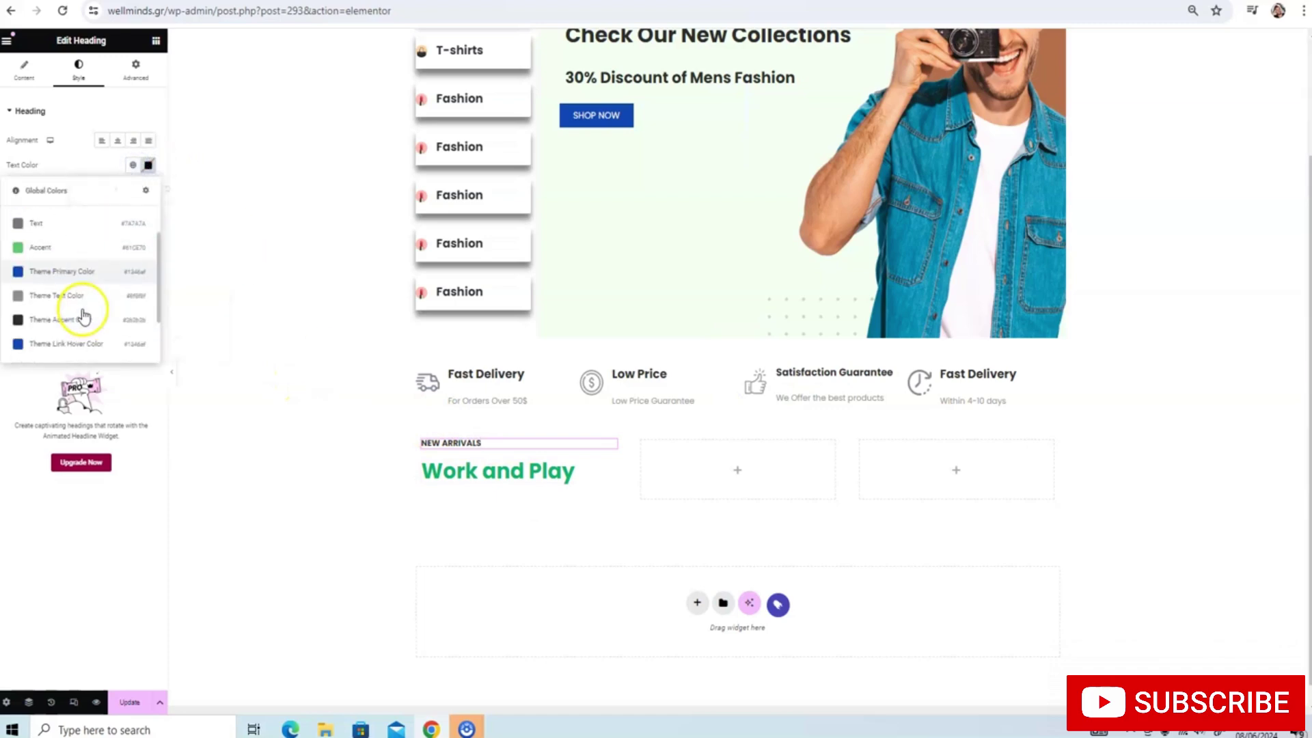
{"action": "scroll", "coordinate": [76, 321], "scroll_direction": "down", "scroll_amount": 2}
{"action": "left_click", "coordinate": [59, 345]}
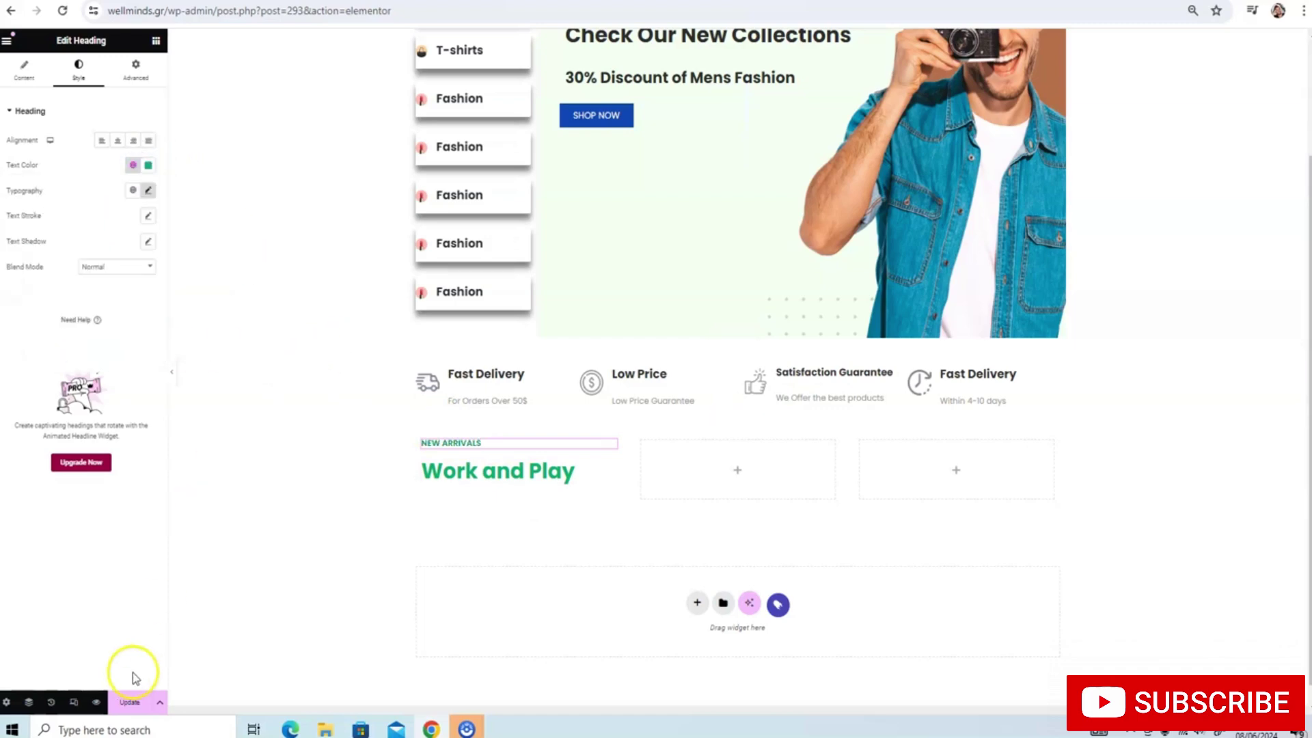
{"action": "left_click", "coordinate": [130, 701]}
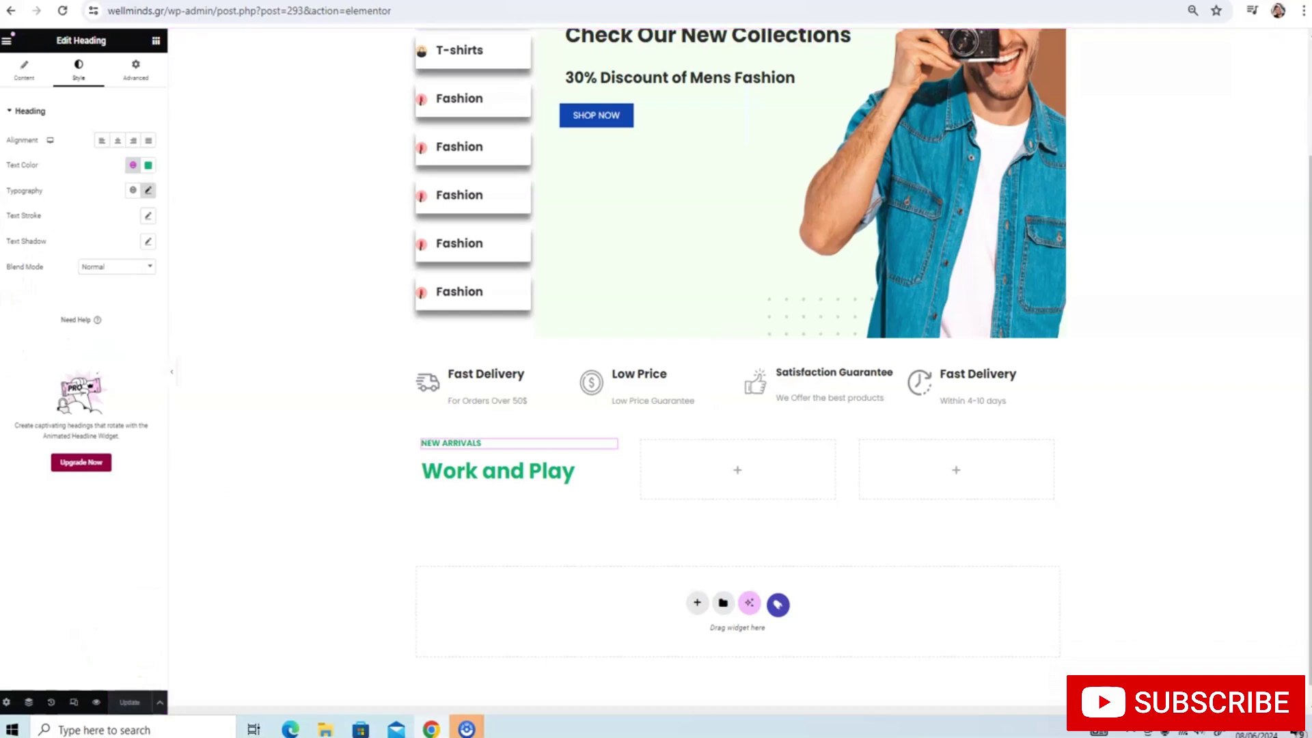
{"action": "left_click", "coordinate": [149, 190]}
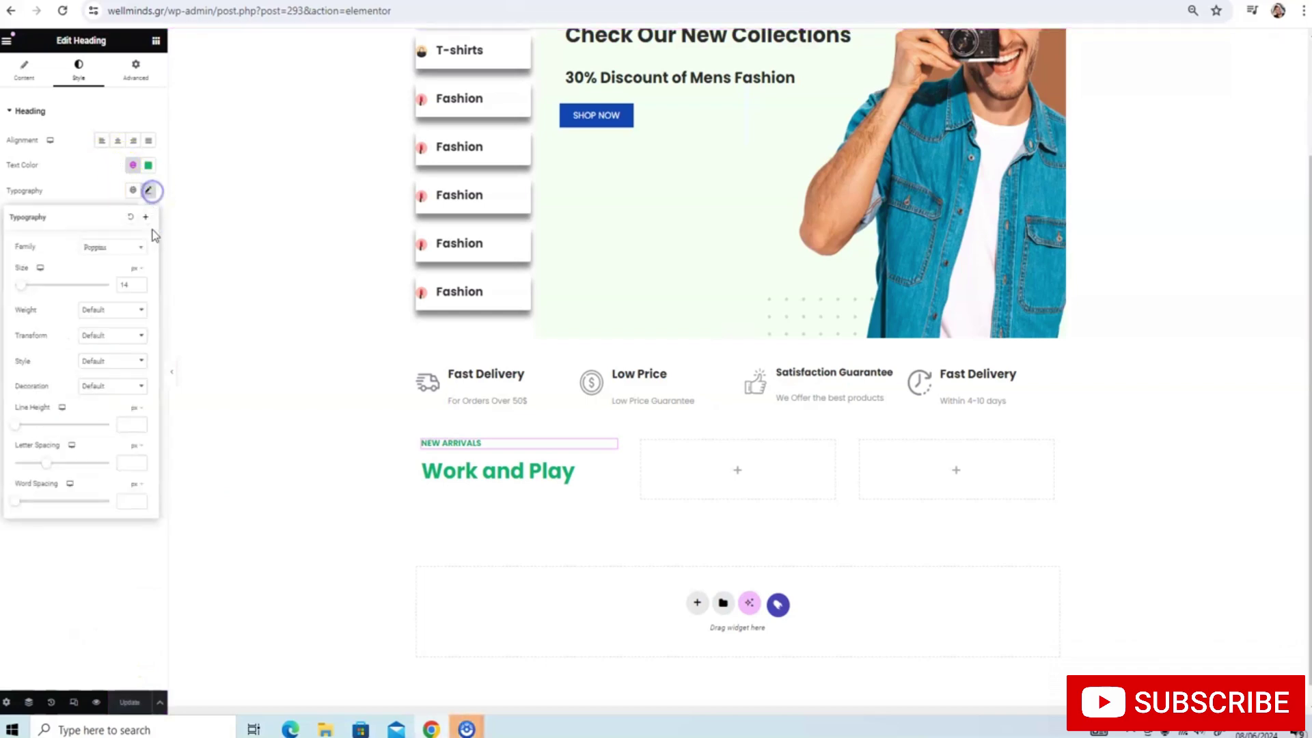
Set the Work and Play heading's font size to 18
{"action": "left_click", "coordinate": [470, 477]}
{"action": "double_click", "coordinate": [150, 192]}
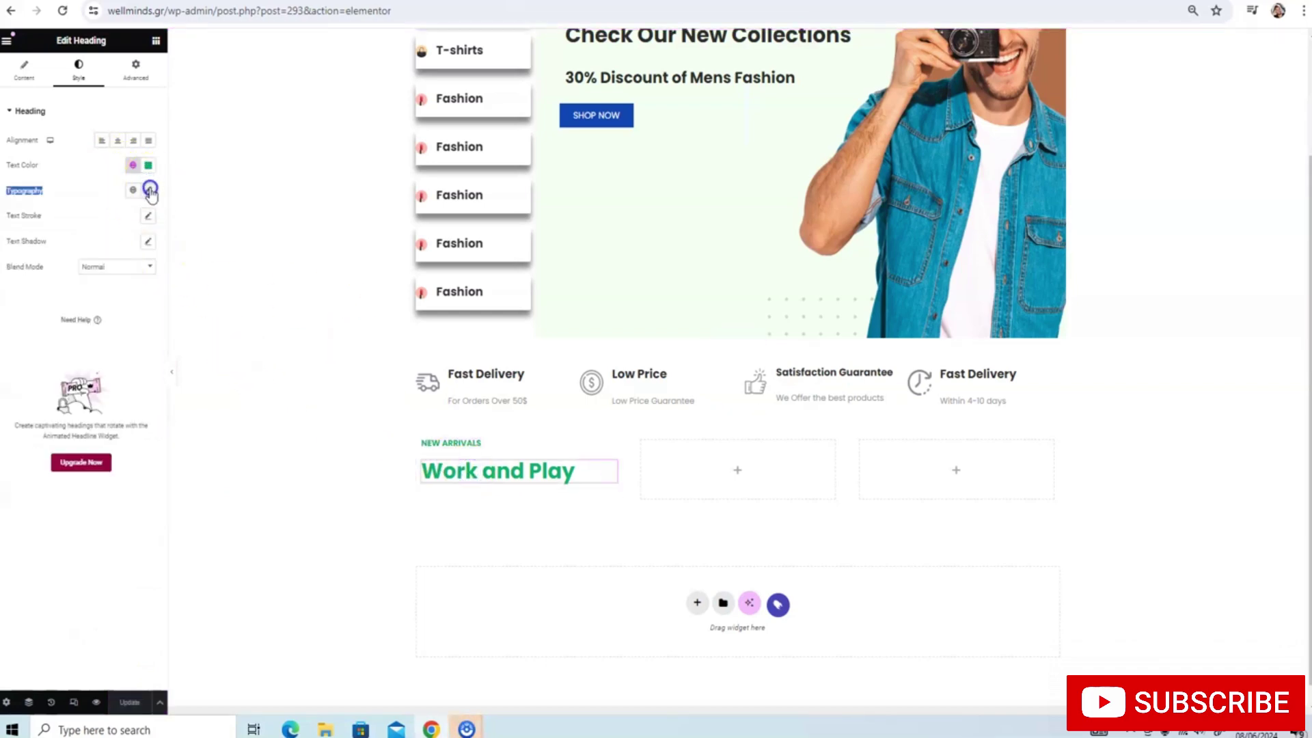
{"action": "left_click", "coordinate": [130, 283]}
{"action": "type", "text": "16"}
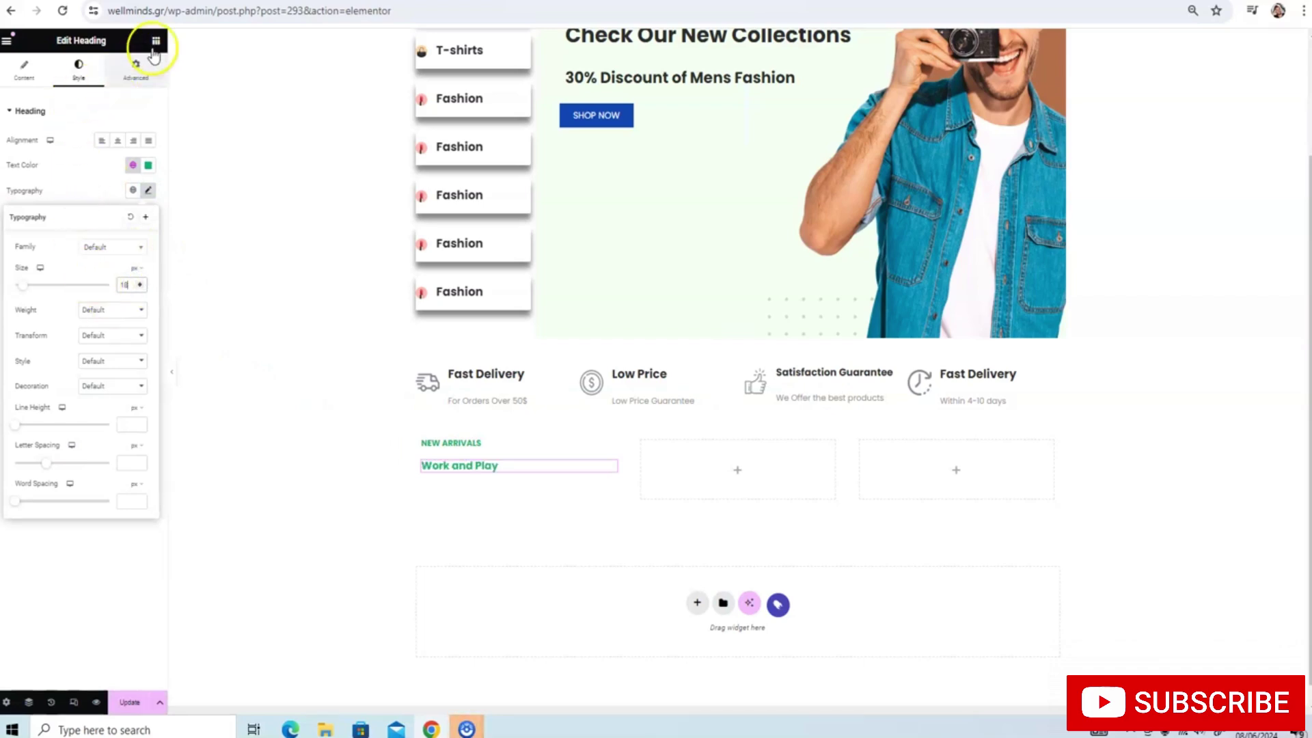
Try a line height of 2 and a letter spacing of 2 on Work and Play
{"action": "left_click", "coordinate": [129, 424]}
{"action": "type", "text": "2"}
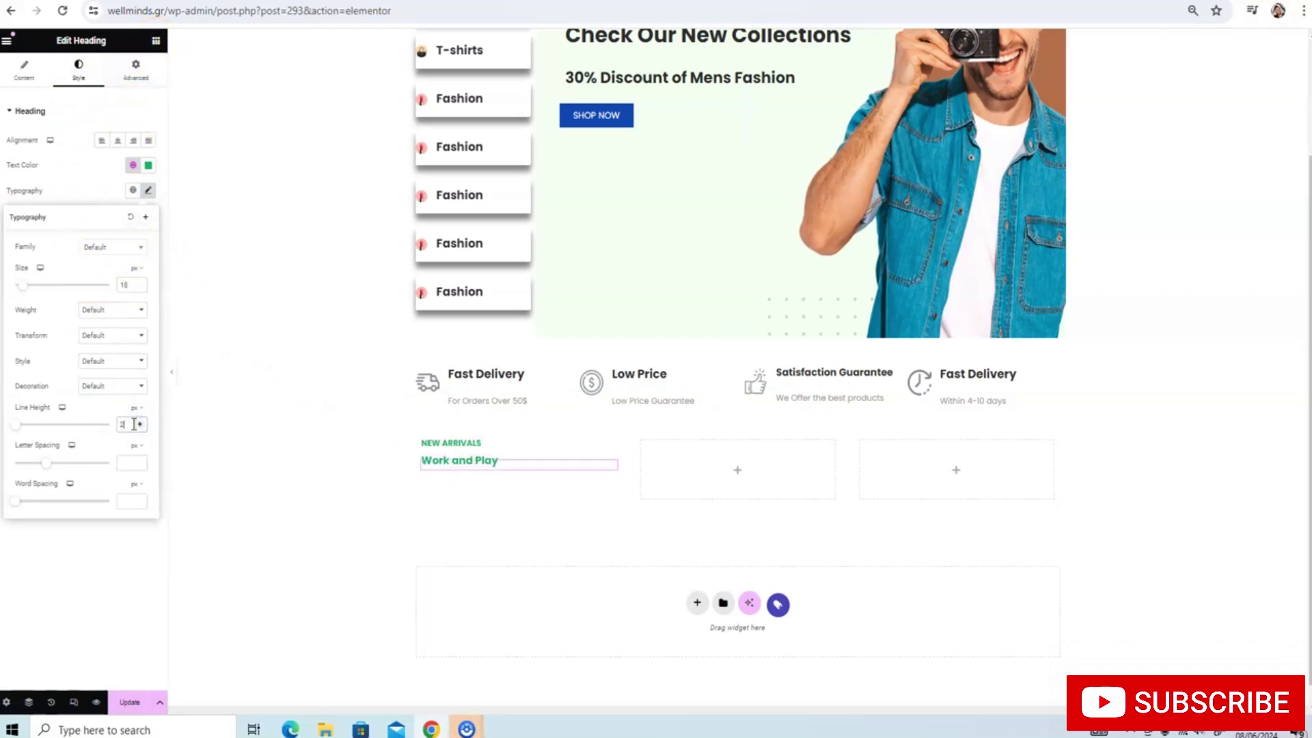
{"action": "key", "text": "BackSpace"}
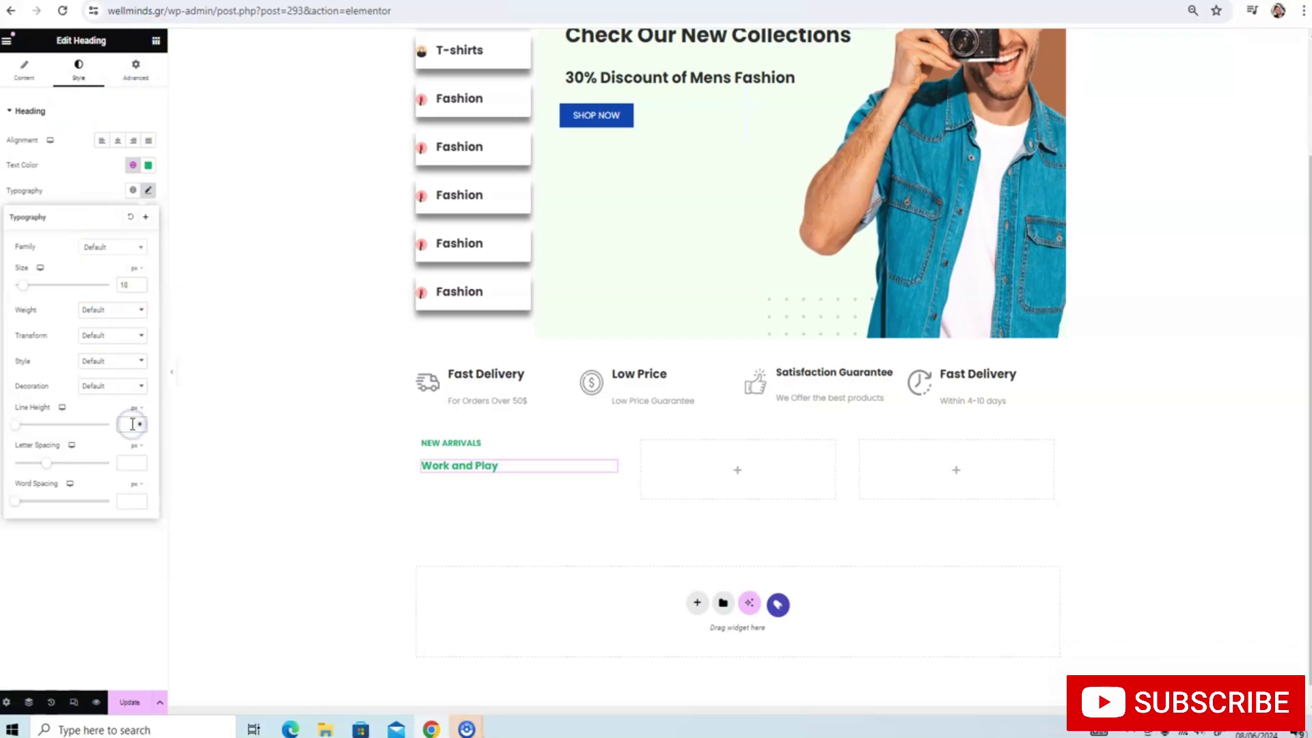
{"action": "left_click", "coordinate": [129, 466]}
{"action": "type", "text": "2"}
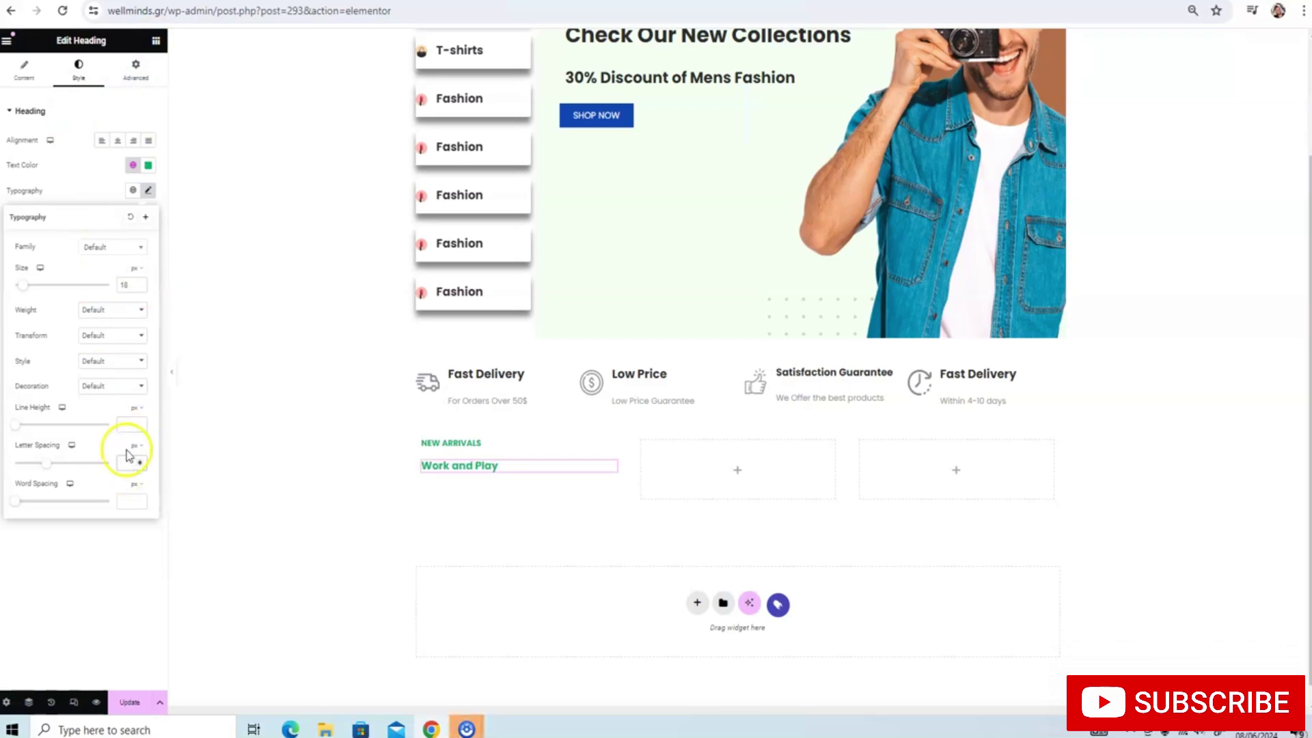
Try line heights 2 and 1, then clear the line height back to default
{"action": "left_click", "coordinate": [128, 459]}
{"action": "left_click", "coordinate": [129, 426]}
{"action": "type", "text": "2"}
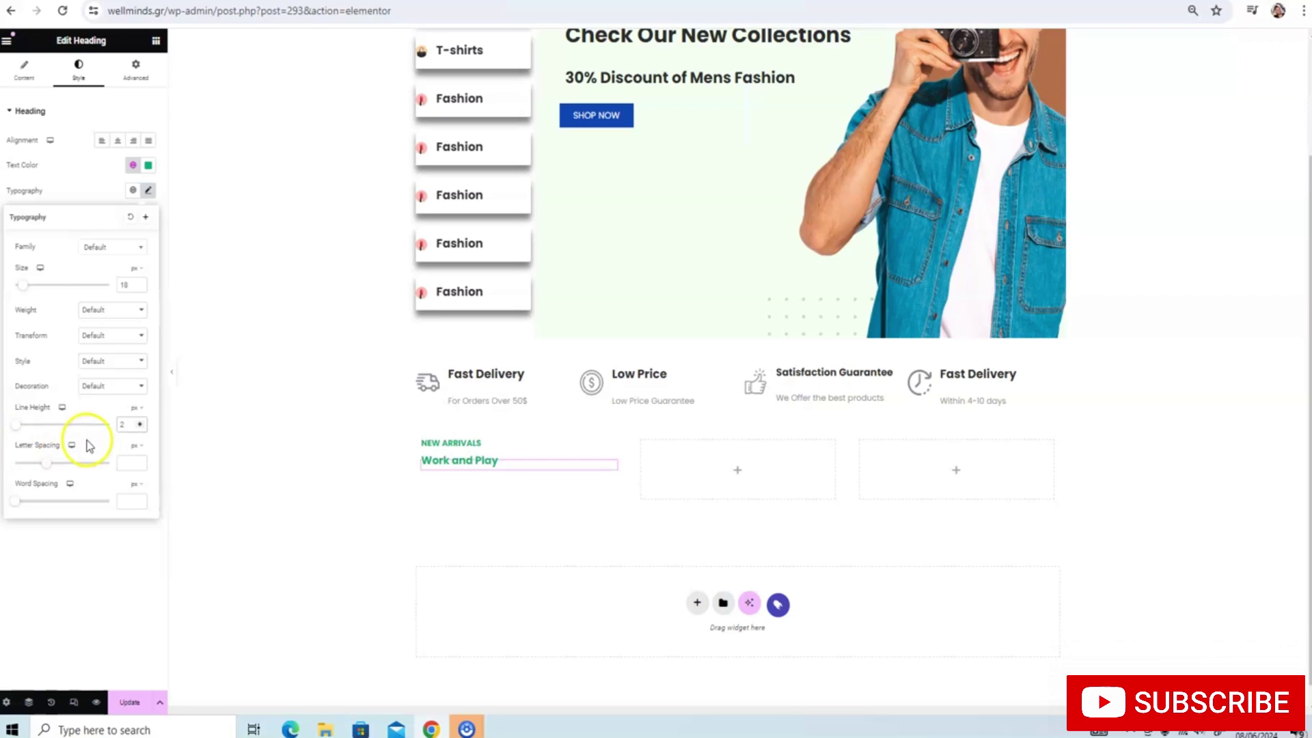
{"action": "key", "text": "BackSpace"}
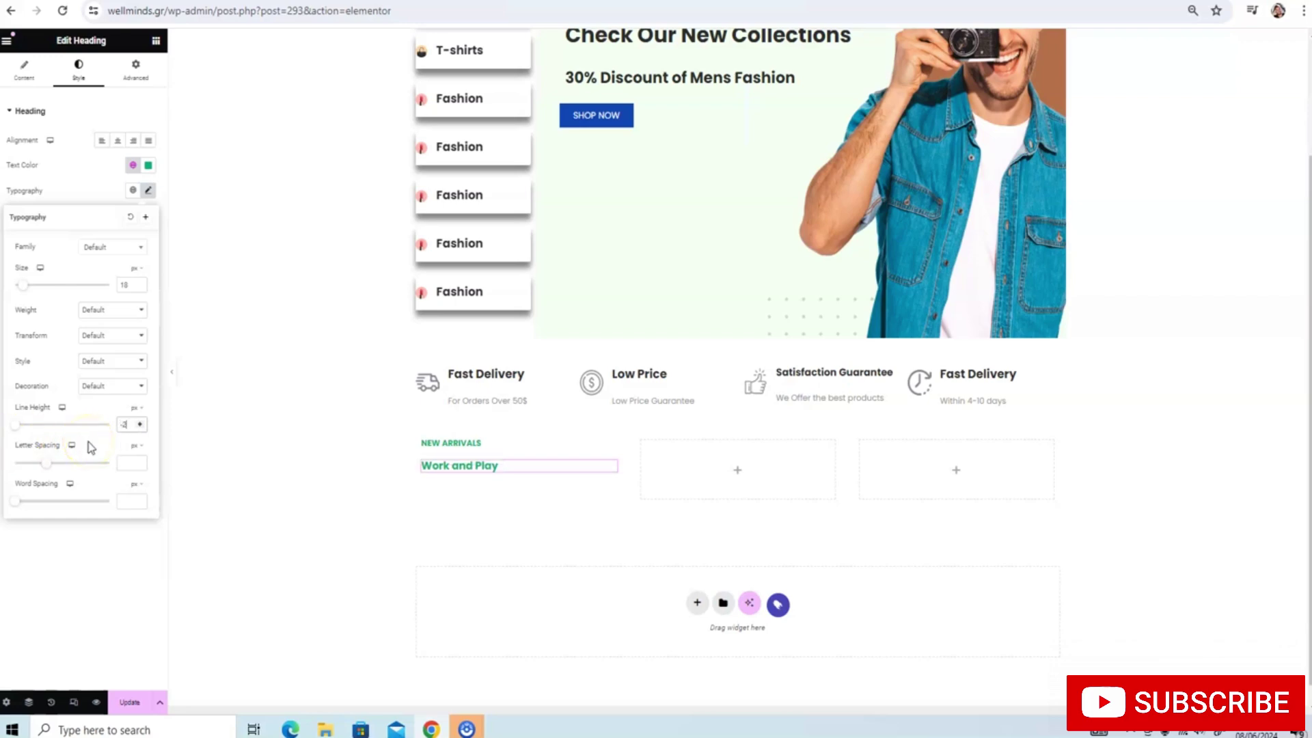
{"action": "left_click", "coordinate": [139, 426]}
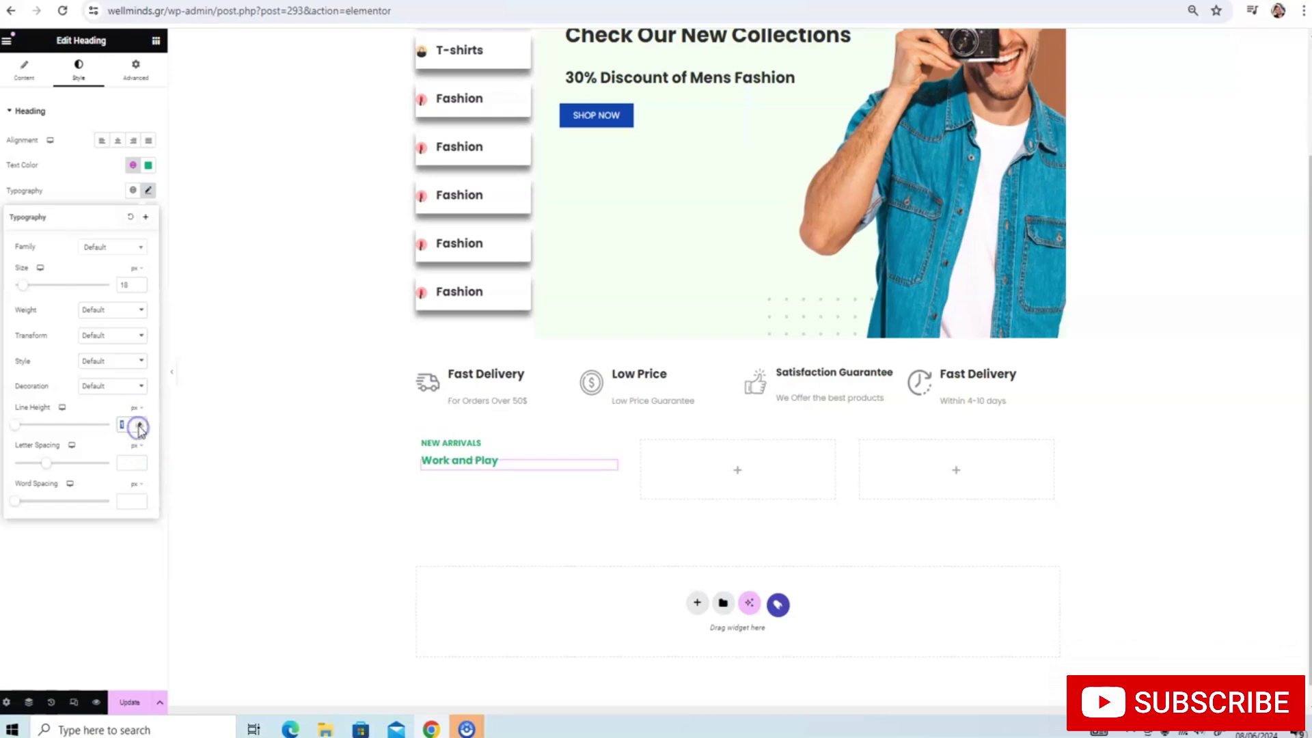
{"action": "key", "text": "BackSpace"}
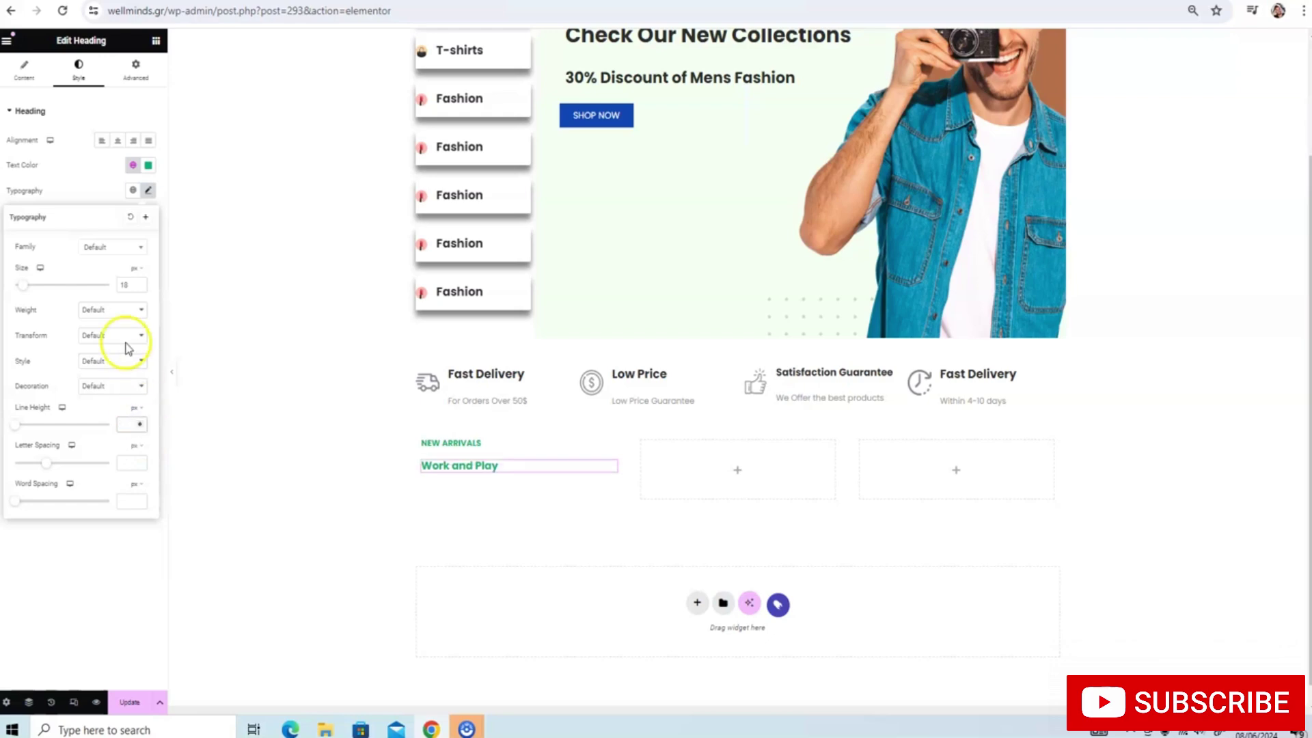
{"action": "left_click", "coordinate": [107, 188]}
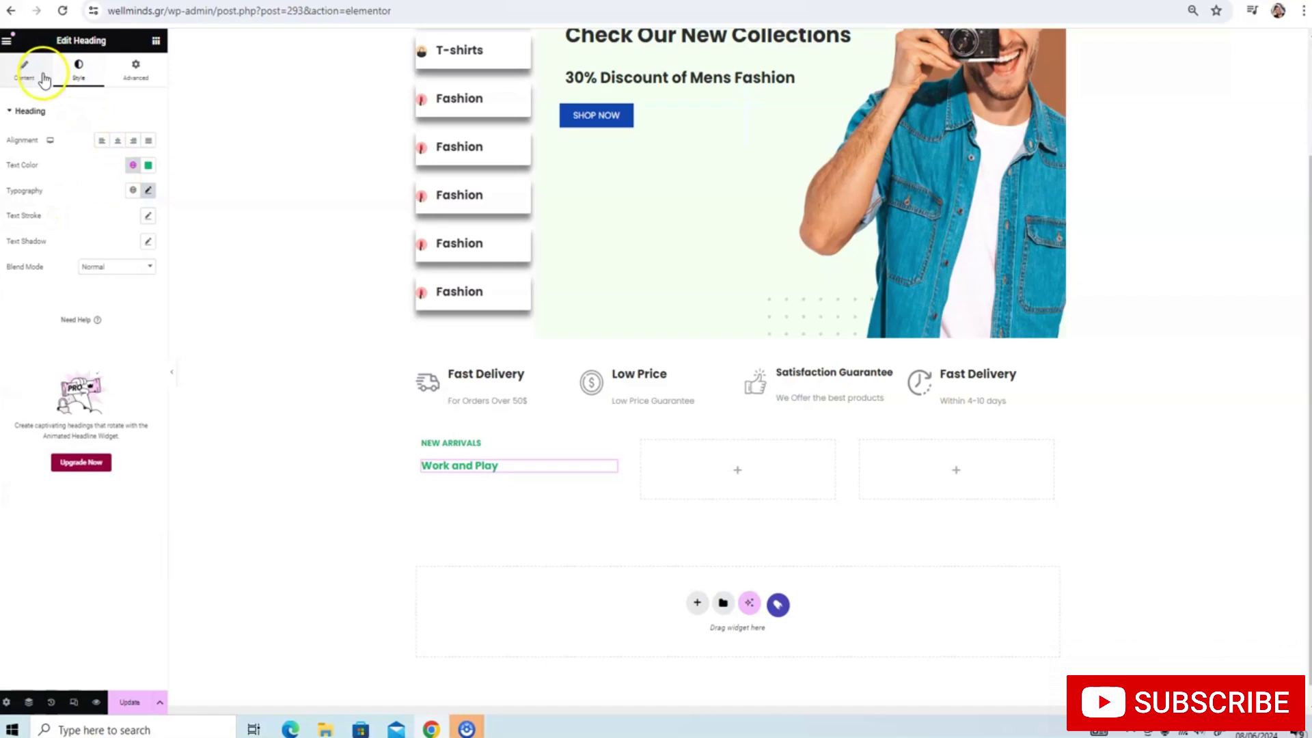
Add a Text Editor below Work and Play and replace its Lorem ipsum with 'Enjoy a 3-Year Guarantee'
{"action": "left_click", "coordinate": [155, 40]}
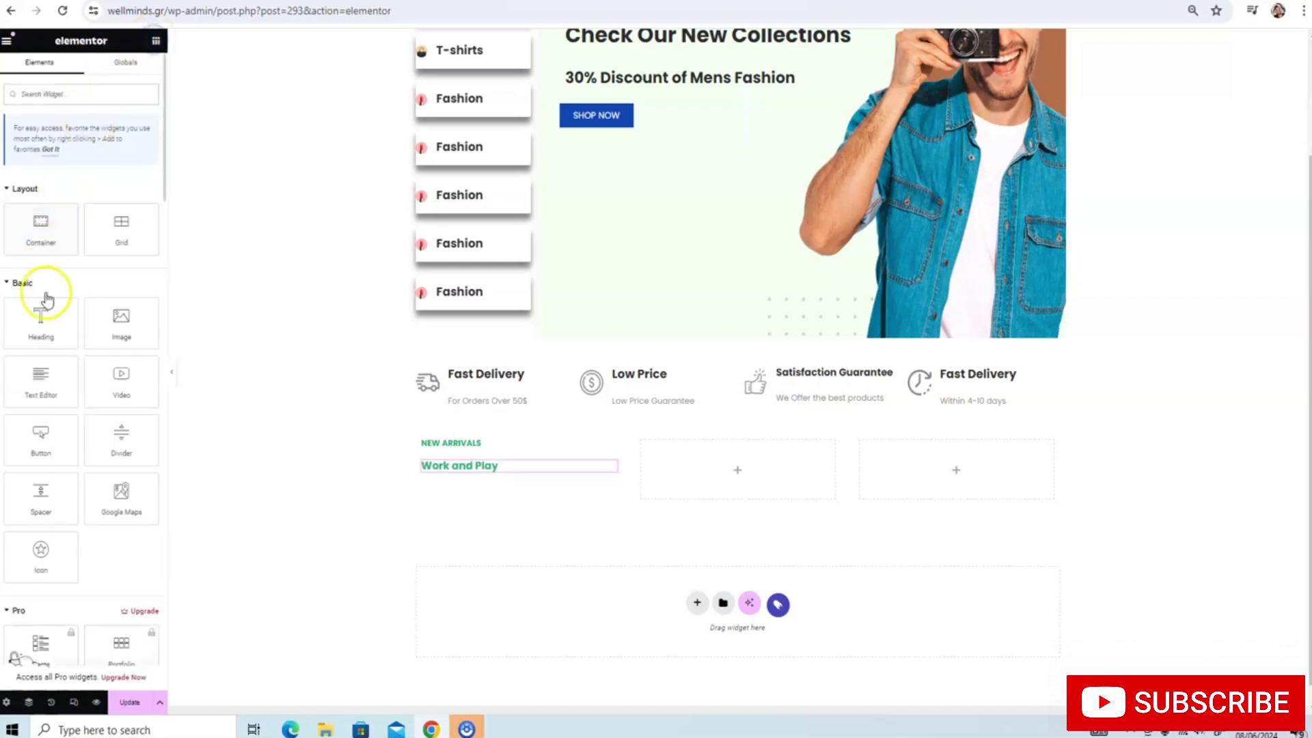
{"action": "left_click_drag", "start_coordinate": [39, 374], "coordinate": [460, 467]}
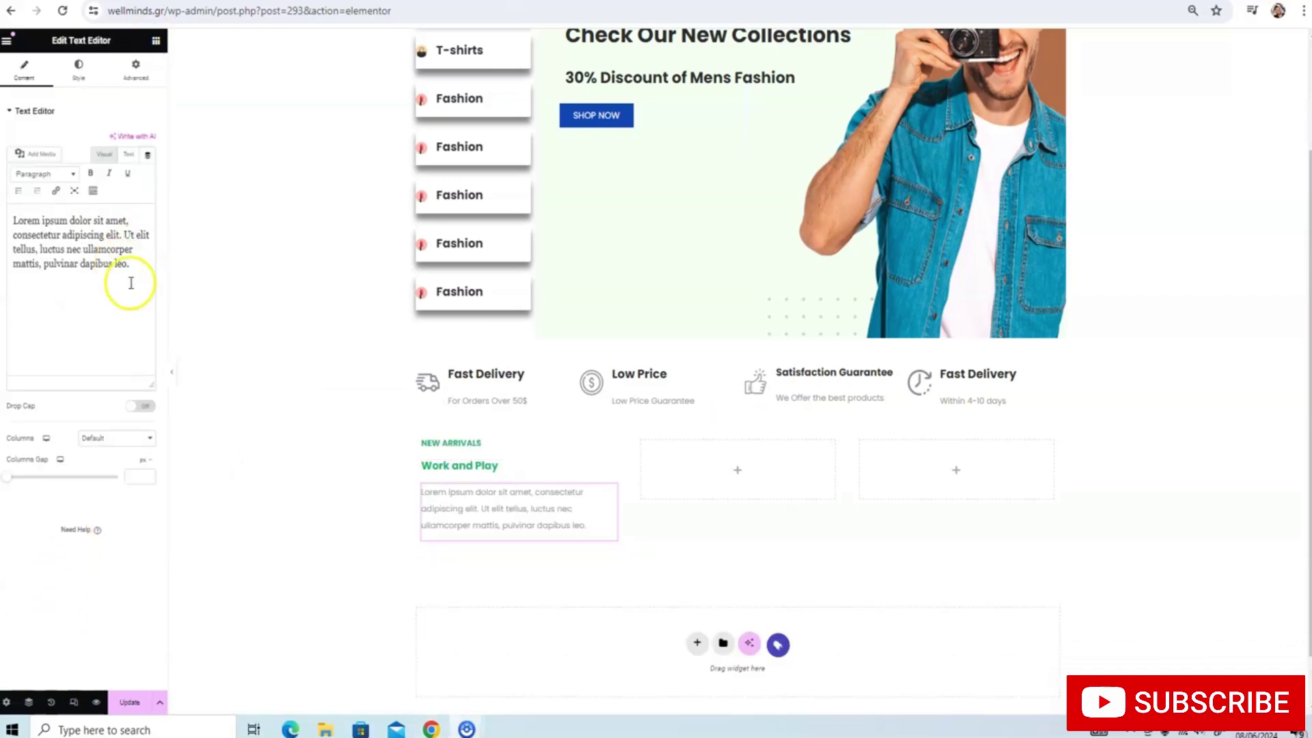
{"action": "left_click_drag", "start_coordinate": [126, 277], "coordinate": [17, 211]}
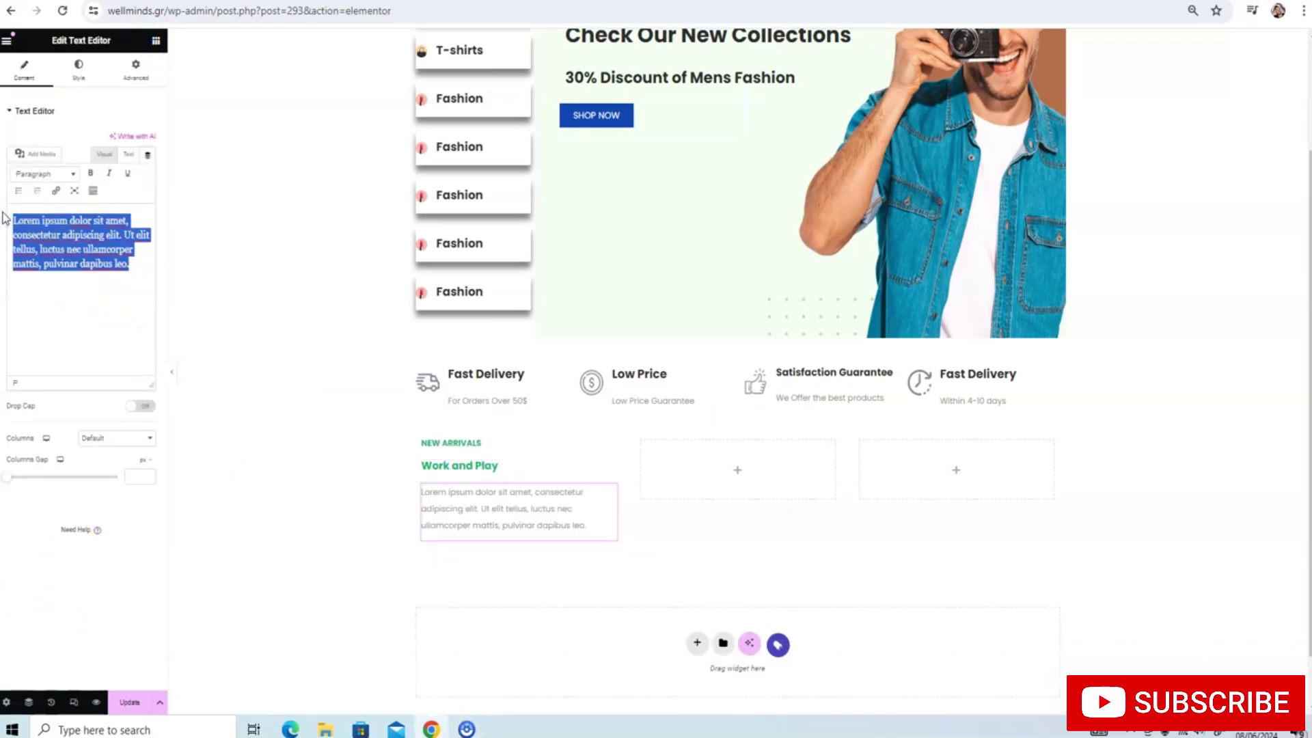
{"action": "type", "text": "Enjoy a 3-Year Guarantee"}
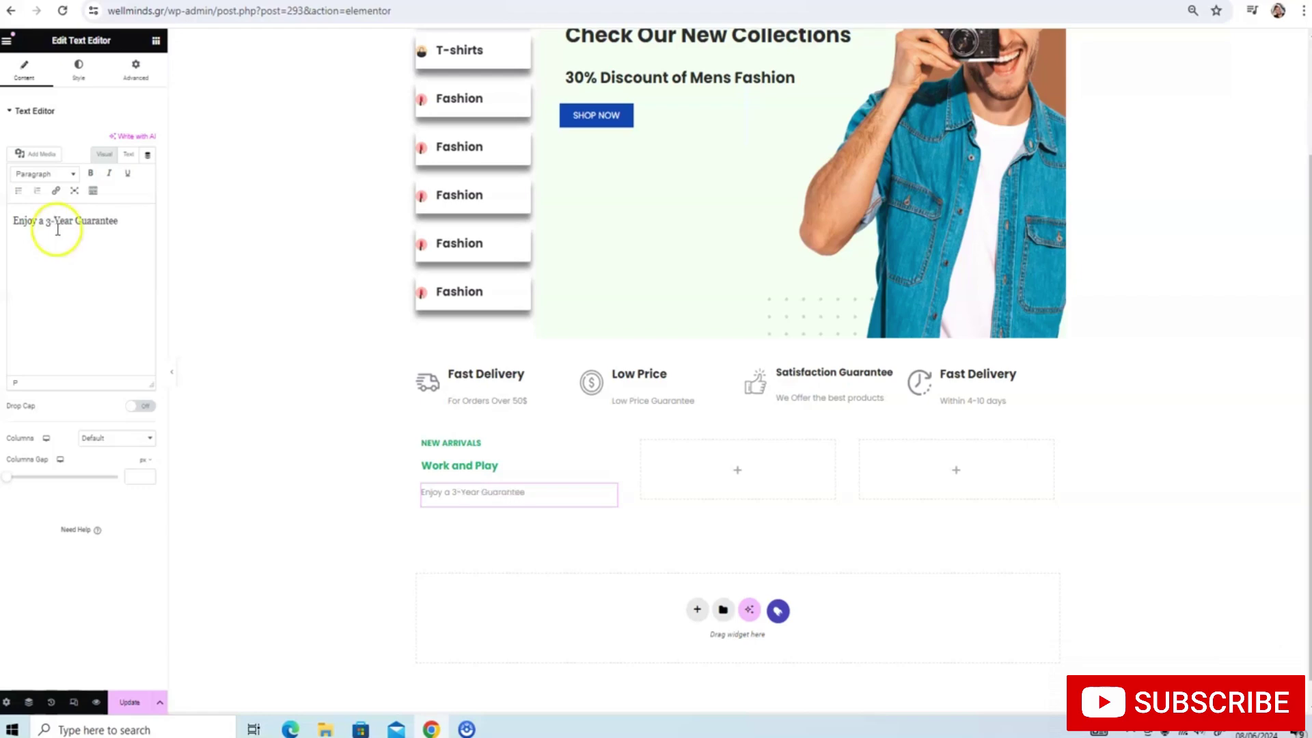
Update the page and colour the guarantee text with the green global colour
{"action": "left_click", "coordinate": [84, 66]}
{"action": "left_click", "coordinate": [146, 190]}
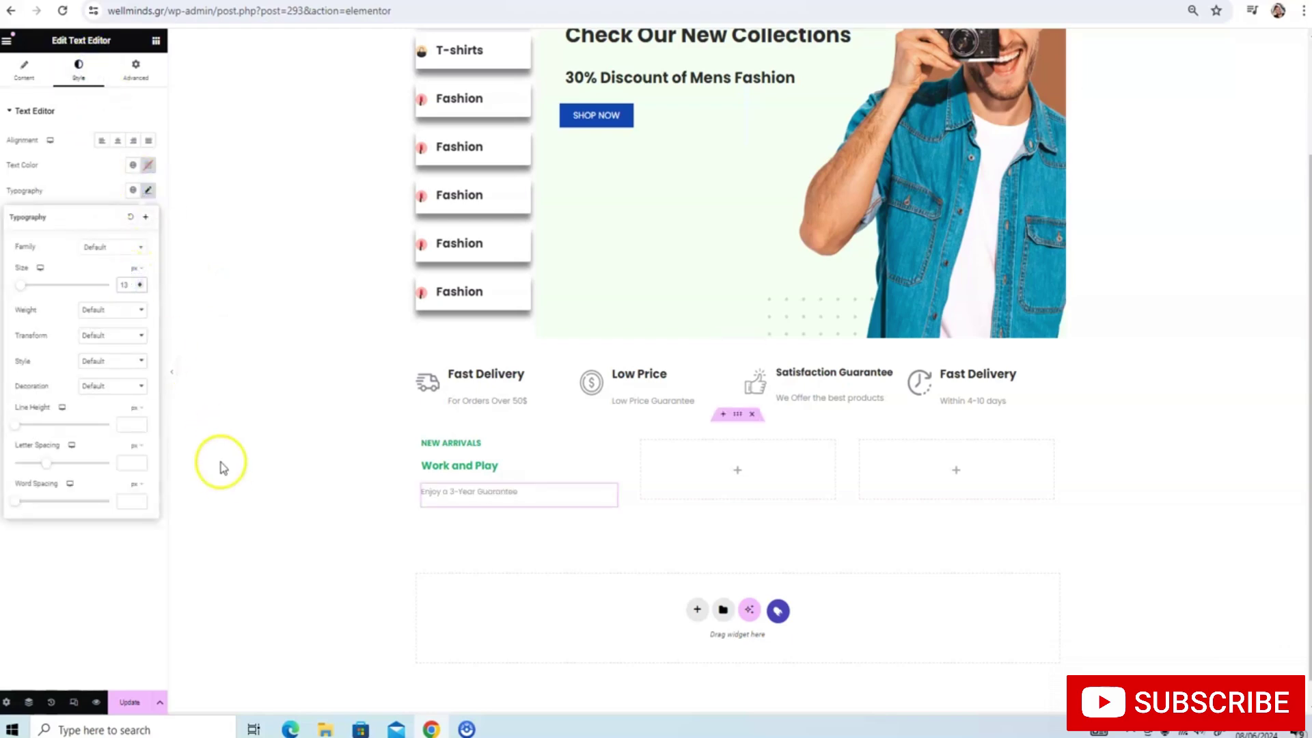
{"action": "left_click", "coordinate": [131, 702]}
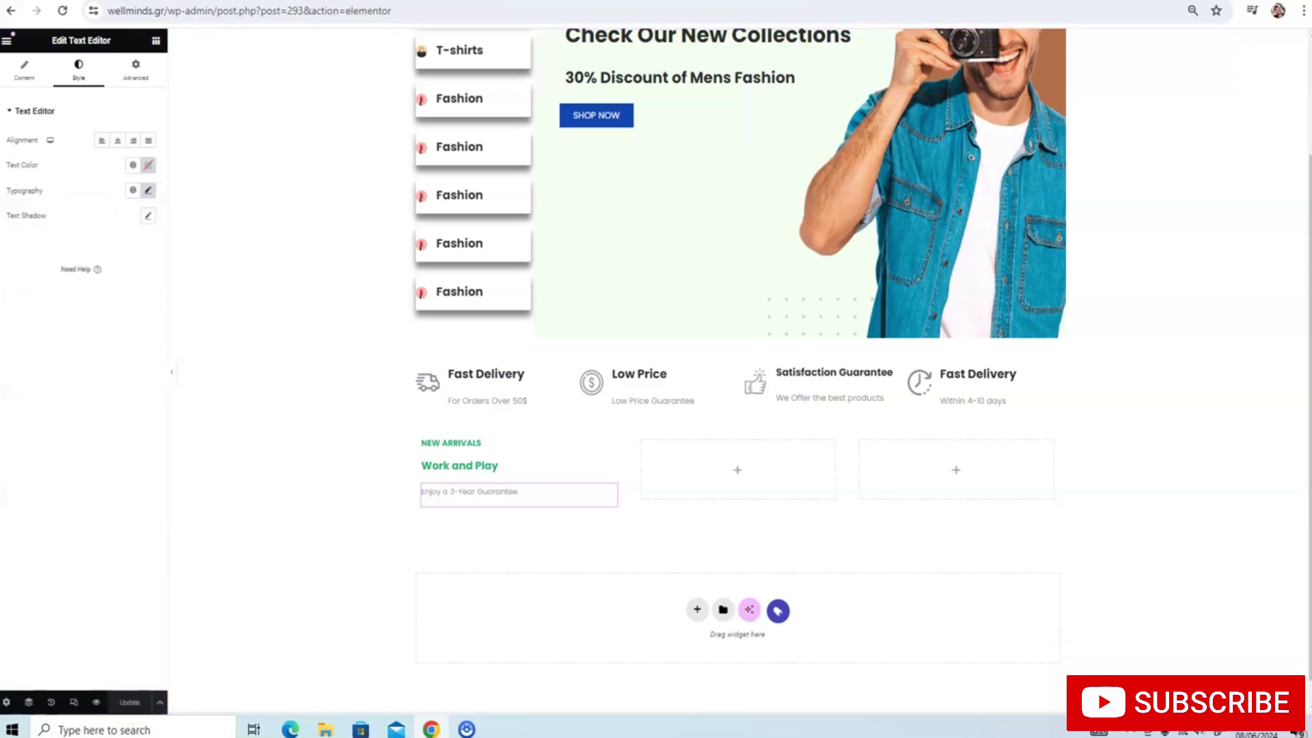
{"action": "left_click", "coordinate": [148, 166]}
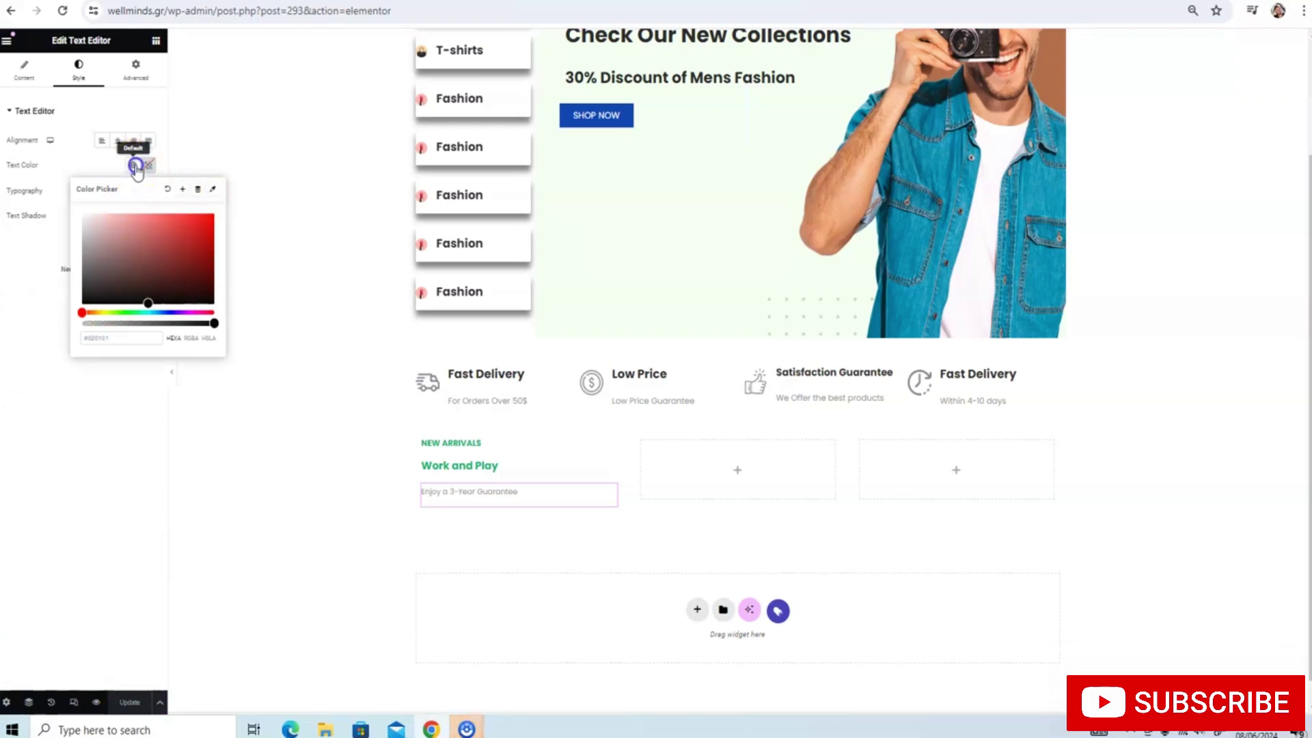
{"action": "left_click", "coordinate": [135, 166]}
{"action": "scroll", "coordinate": [126, 277], "scroll_direction": "down", "scroll_amount": 2}
{"action": "left_click", "coordinate": [96, 347]}
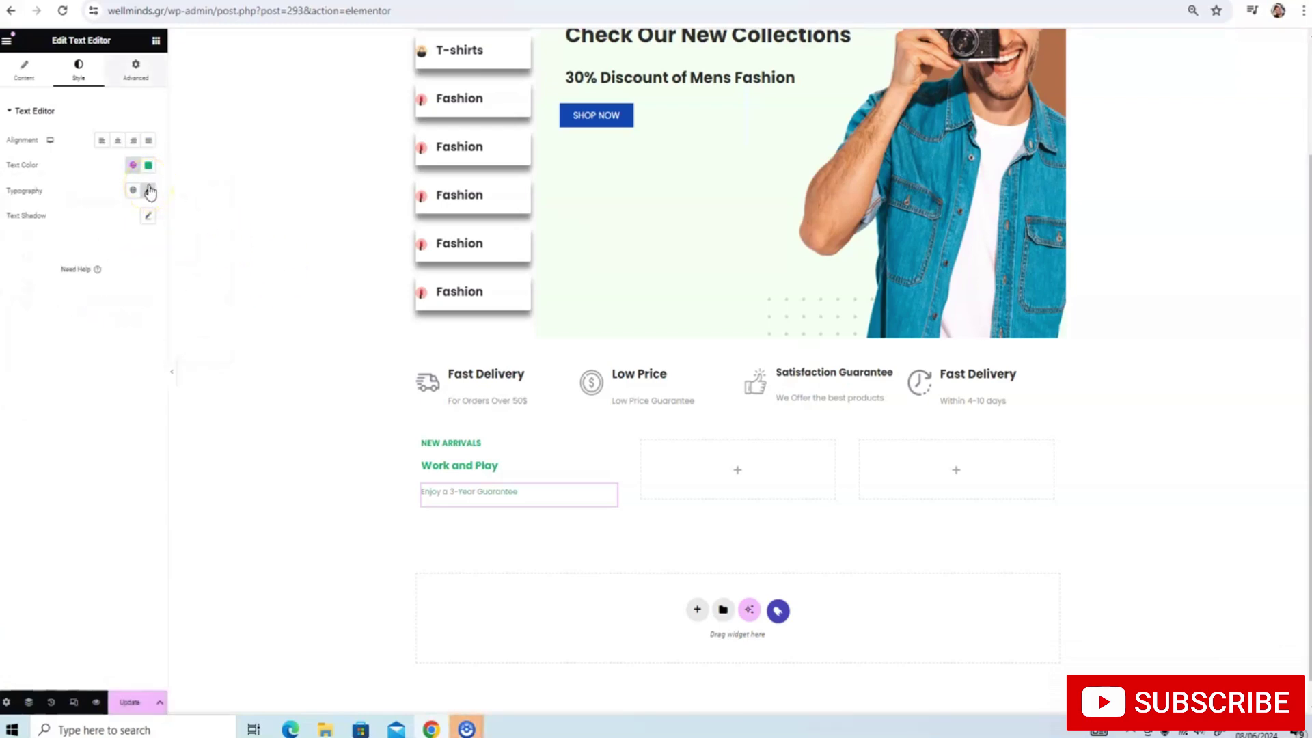
Append 'Included' so the text reads 'Enjoy a 3-Year Guarantee Included'
{"action": "left_click", "coordinate": [36, 73]}
{"action": "left_click", "coordinate": [138, 219]}
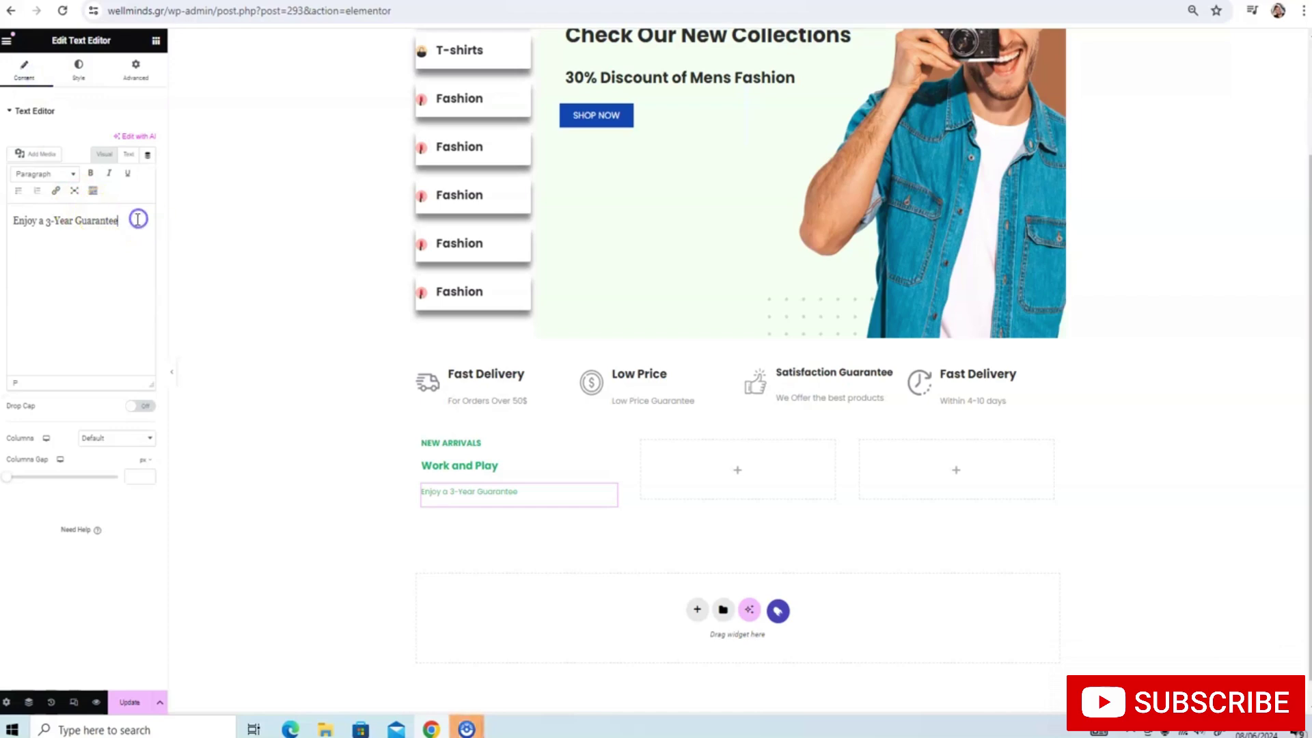
{"action": "type", "text": "Included"}
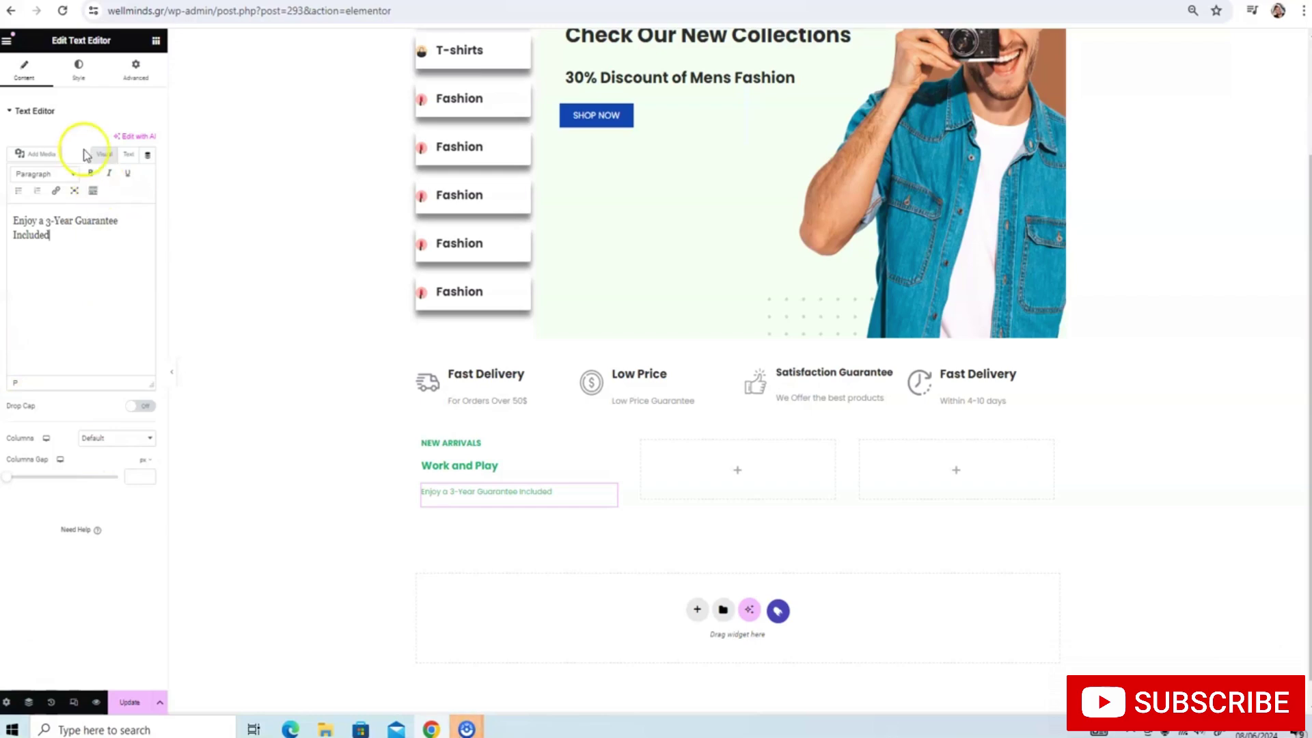
{"action": "left_click", "coordinate": [156, 41]}
Add a Heading below the guarantee text titled 'Shop Now'
{"action": "left_click_drag", "start_coordinate": [41, 318], "coordinate": [457, 512]}
{"action": "left_click_drag", "start_coordinate": [102, 154], "coordinate": [11, 153]}
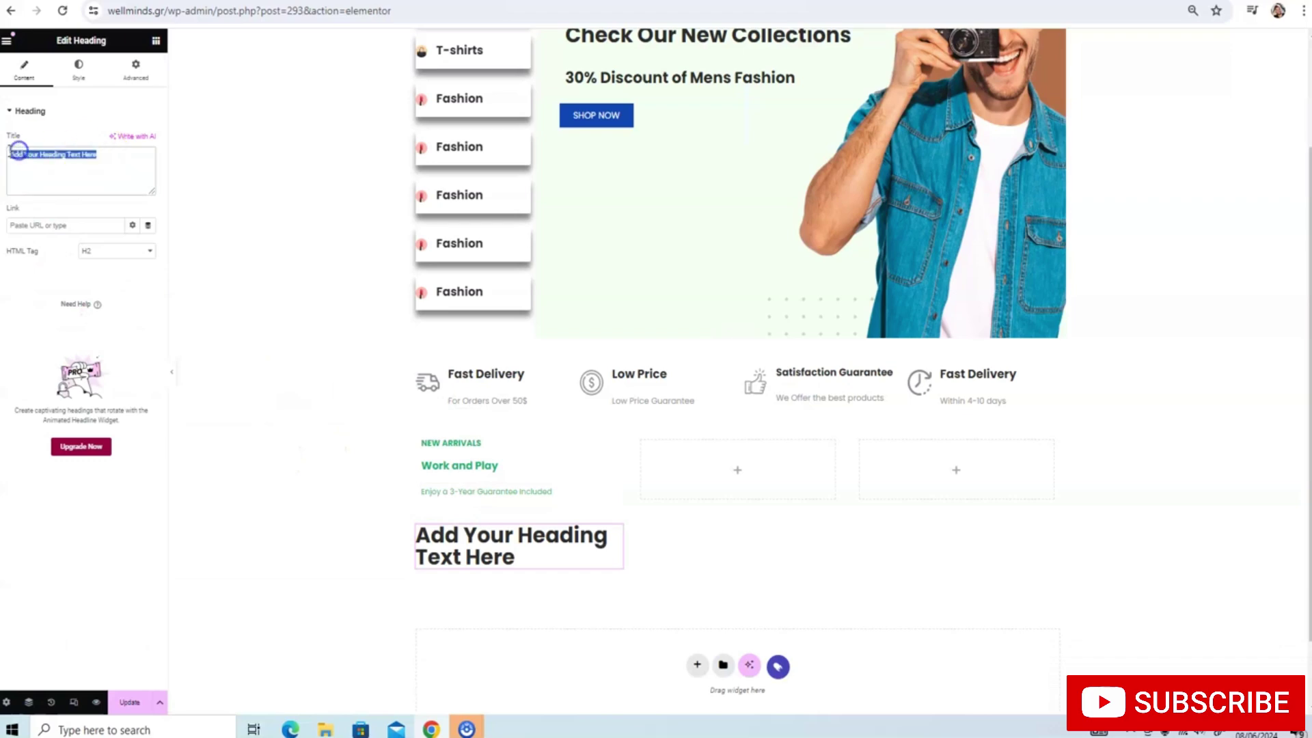
{"action": "type", "text": "SH"}
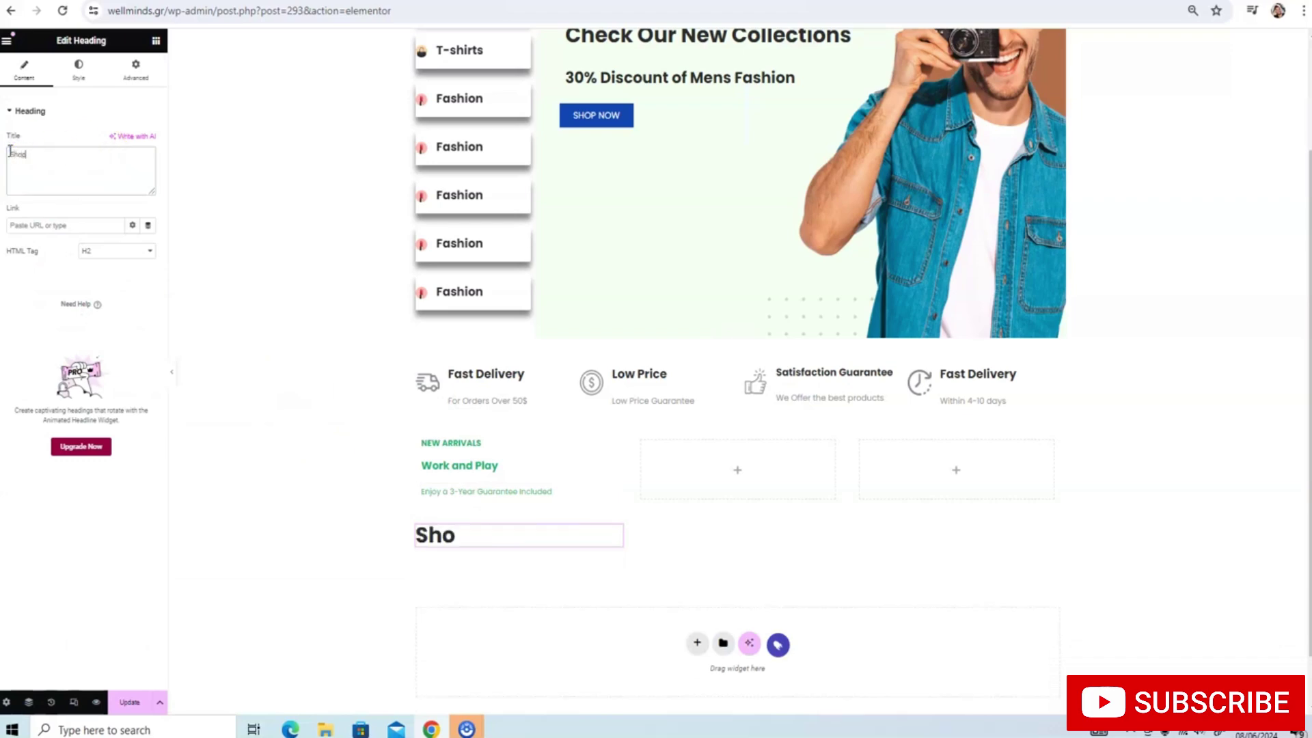
Give the Shop Now heading font size 22 and bold 700 weight
{"action": "left_click", "coordinate": [98, 68]}
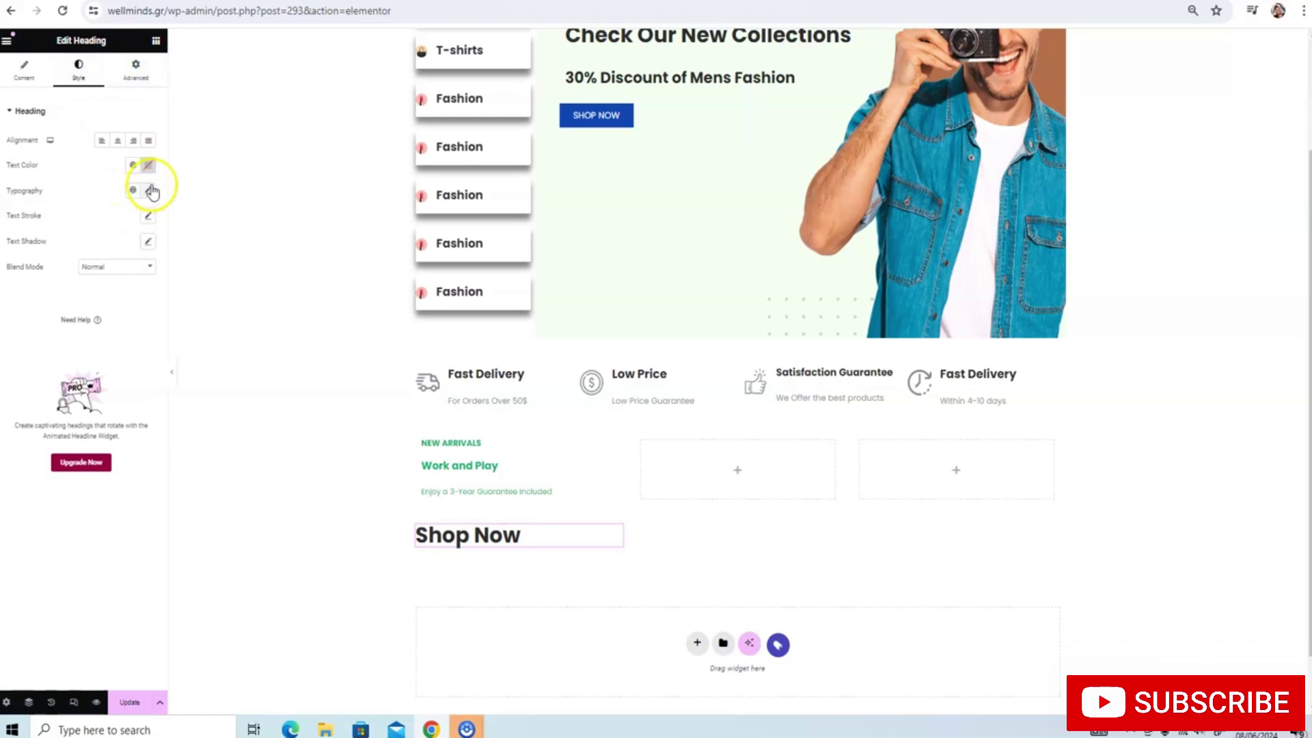
{"action": "left_click", "coordinate": [148, 190]}
{"action": "type", "text": "1"}
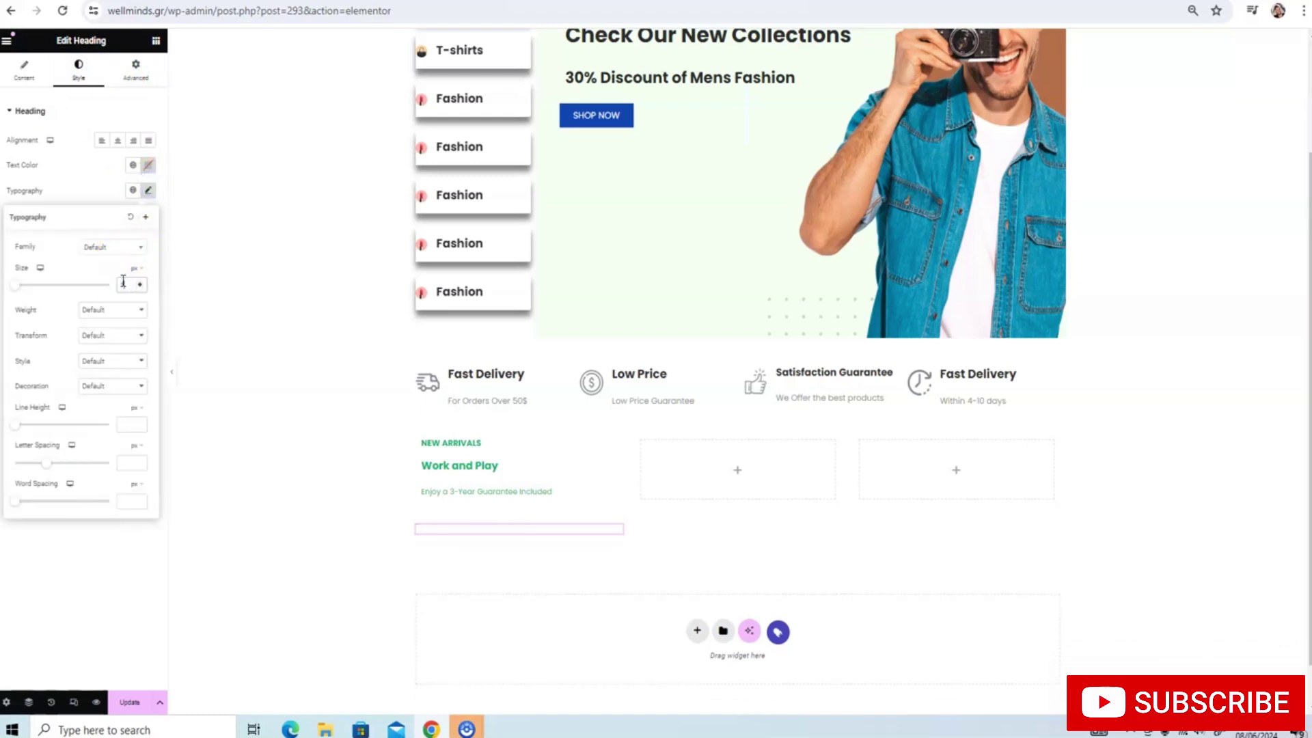
{"action": "key", "text": "BackSpace"}
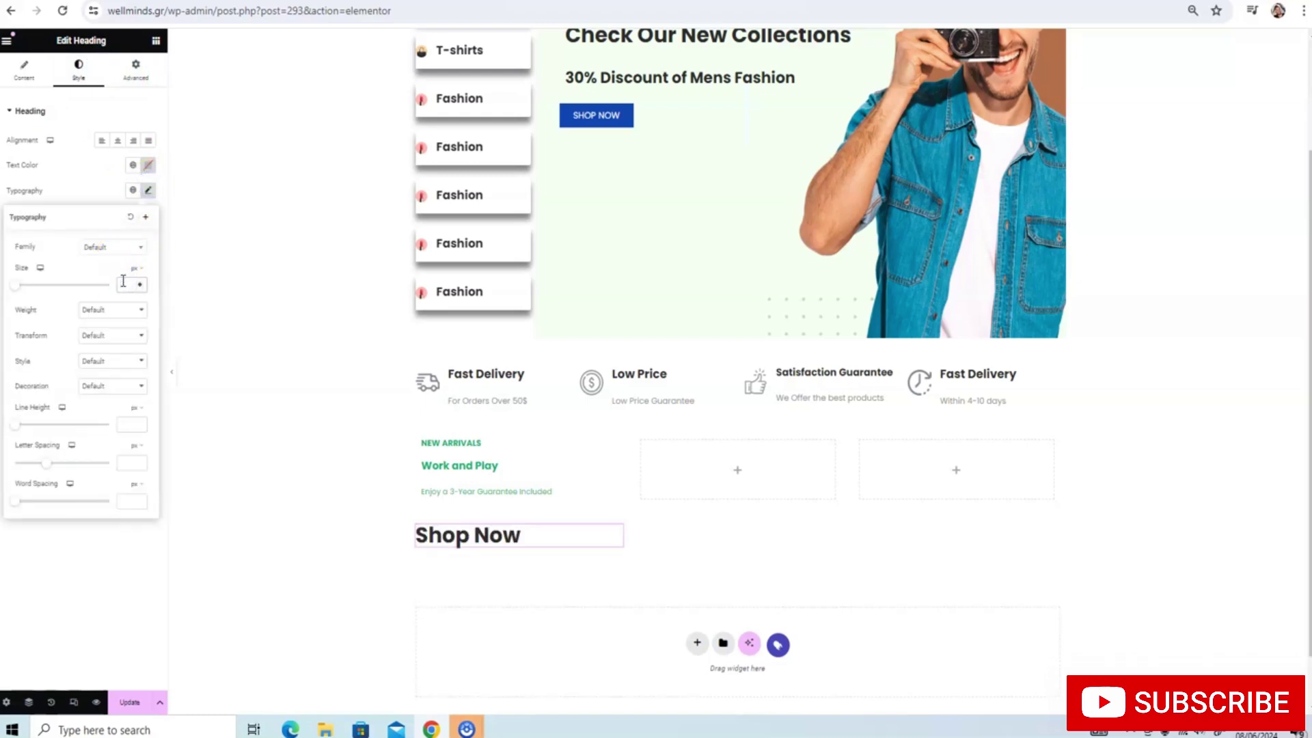
{"action": "type", "text": "16"}
{"action": "key", "text": "BackSpace"}
{"action": "key", "text": "BackSpace"}
{"action": "type", "text": "22"}
{"action": "key", "text": "BackSpace"}
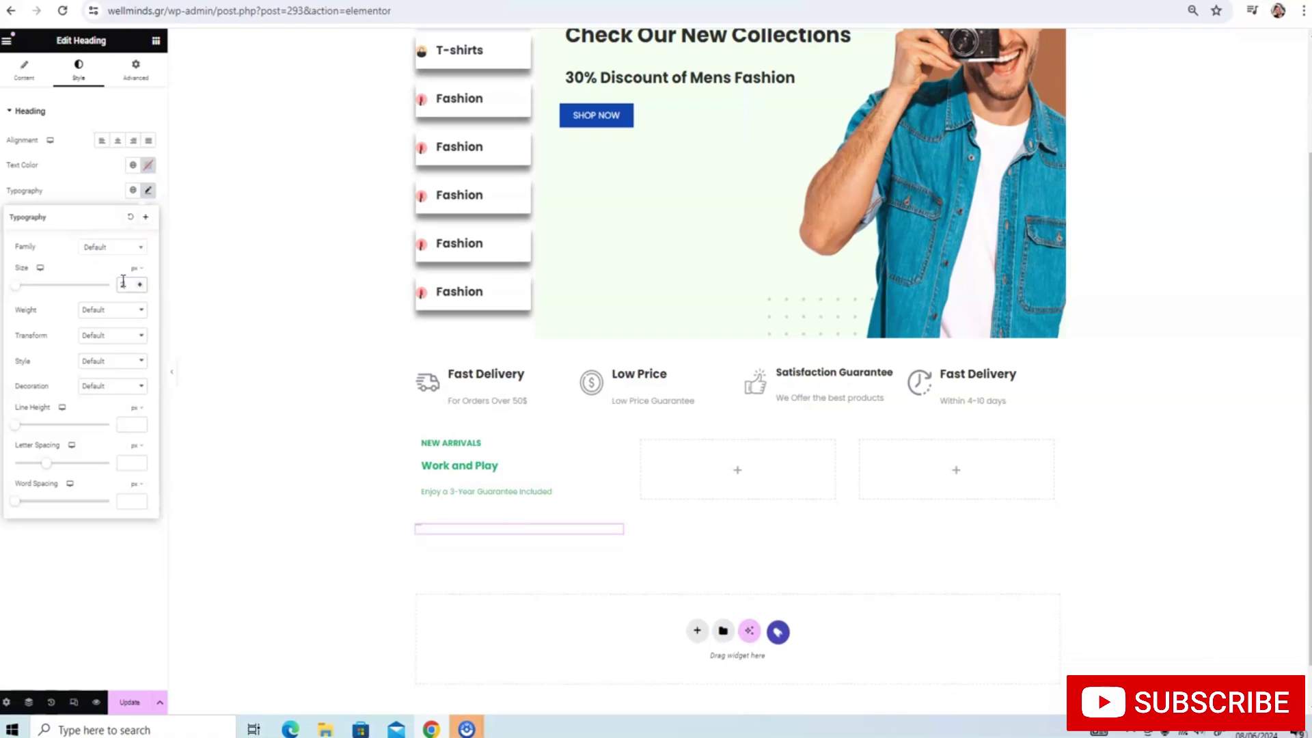
{"action": "type", "text": "0"}
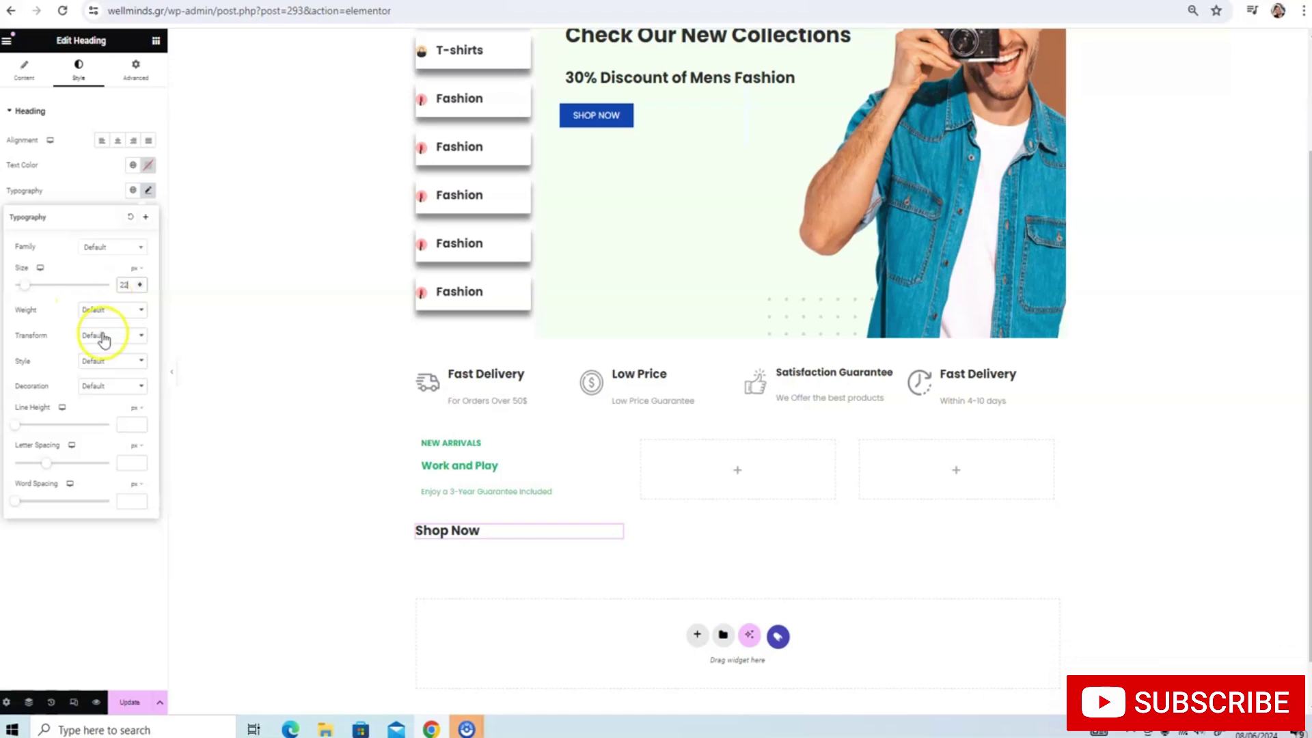
{"action": "left_click", "coordinate": [115, 309]}
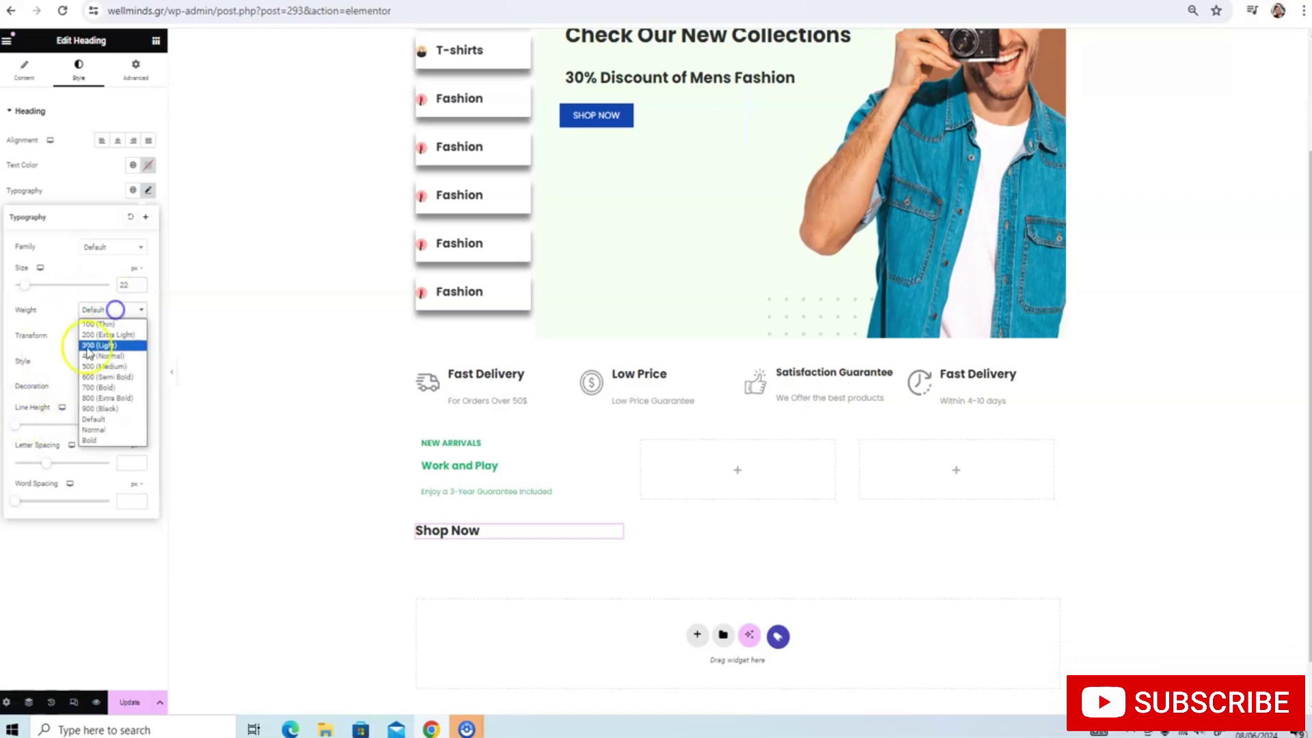
{"action": "left_click", "coordinate": [99, 387]}
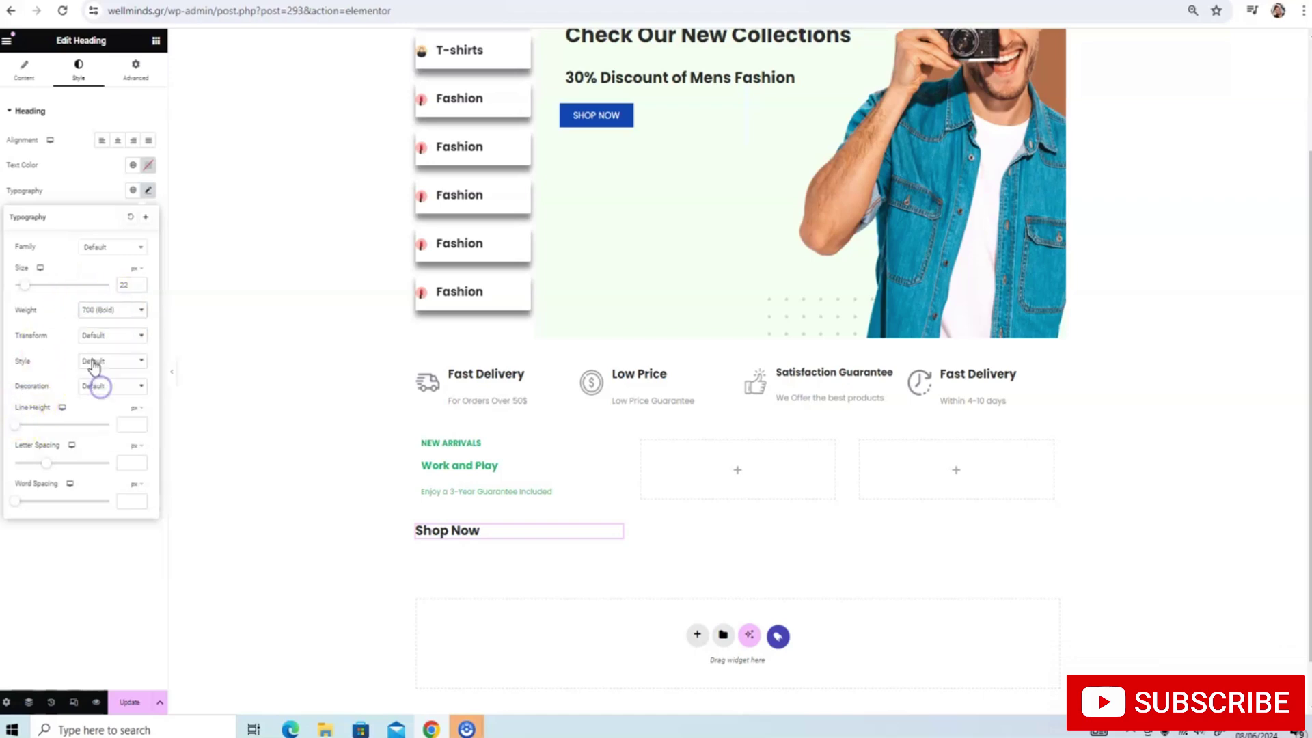
{"action": "left_click", "coordinate": [94, 197]}
Colour Shop Now with the green global colour and centre-align it
{"action": "left_click", "coordinate": [133, 165]}
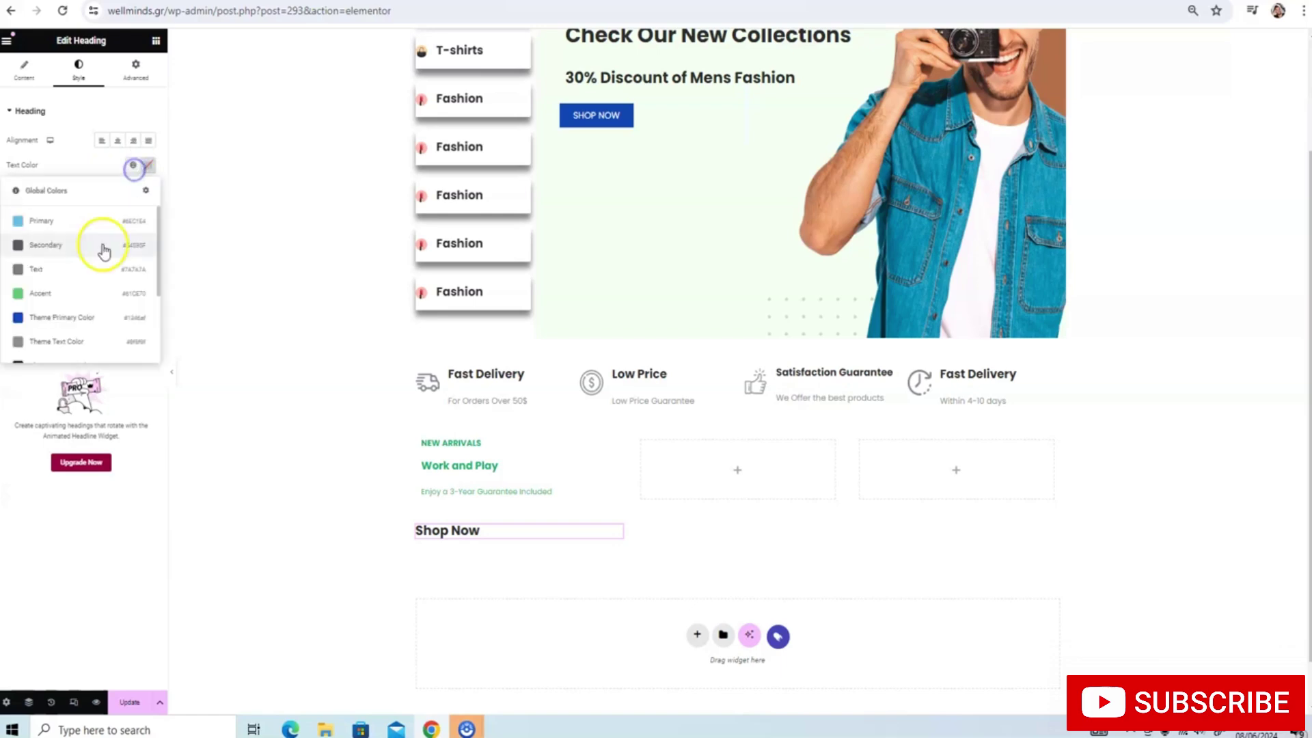
{"action": "scroll", "coordinate": [102, 246], "scroll_direction": "down", "scroll_amount": 3}
{"action": "left_click", "coordinate": [61, 345]}
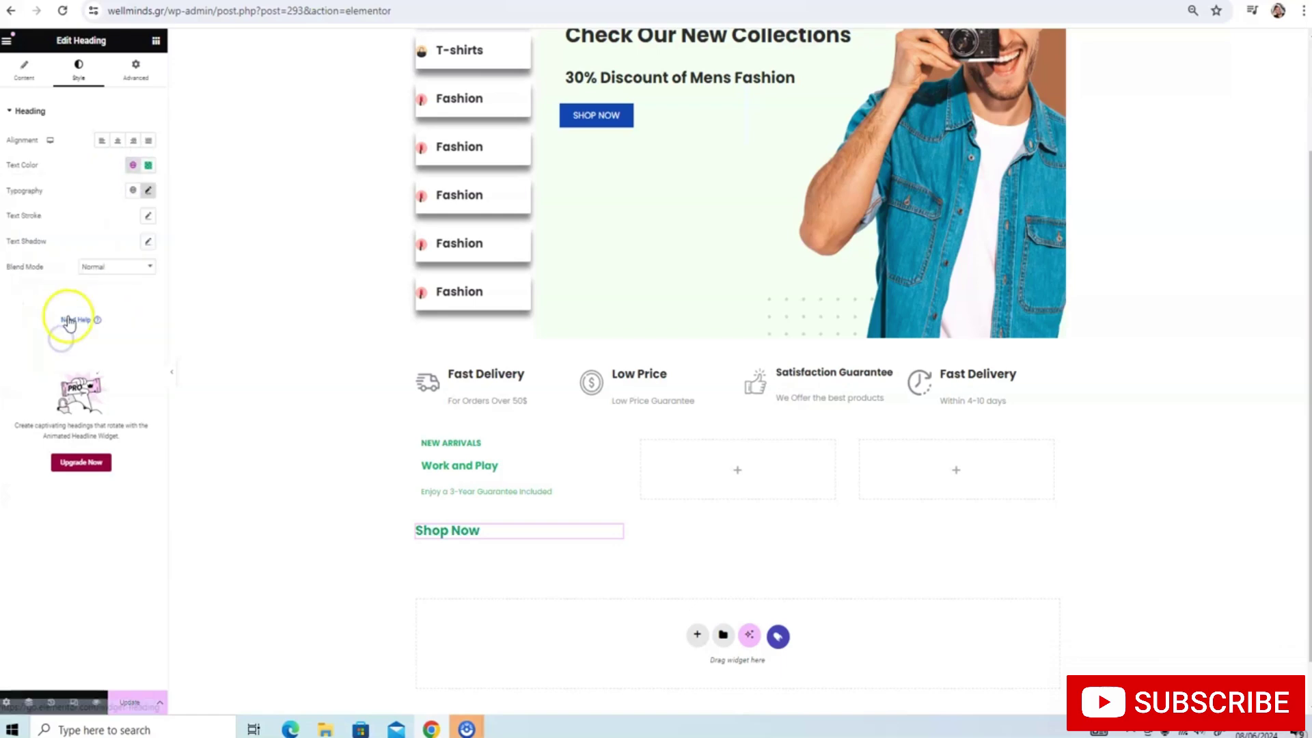
{"action": "left_click", "coordinate": [48, 65]}
{"action": "left_click", "coordinate": [60, 170]}
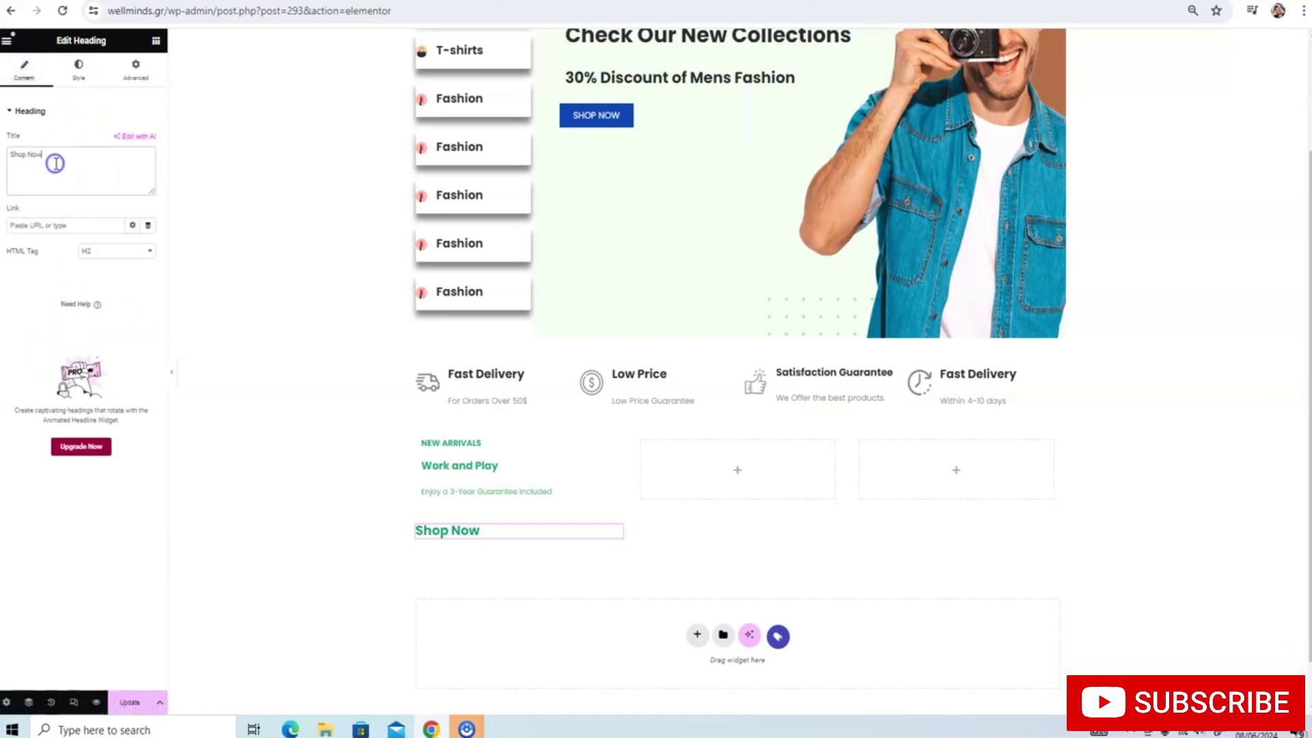
{"action": "left_click", "coordinate": [79, 69]}
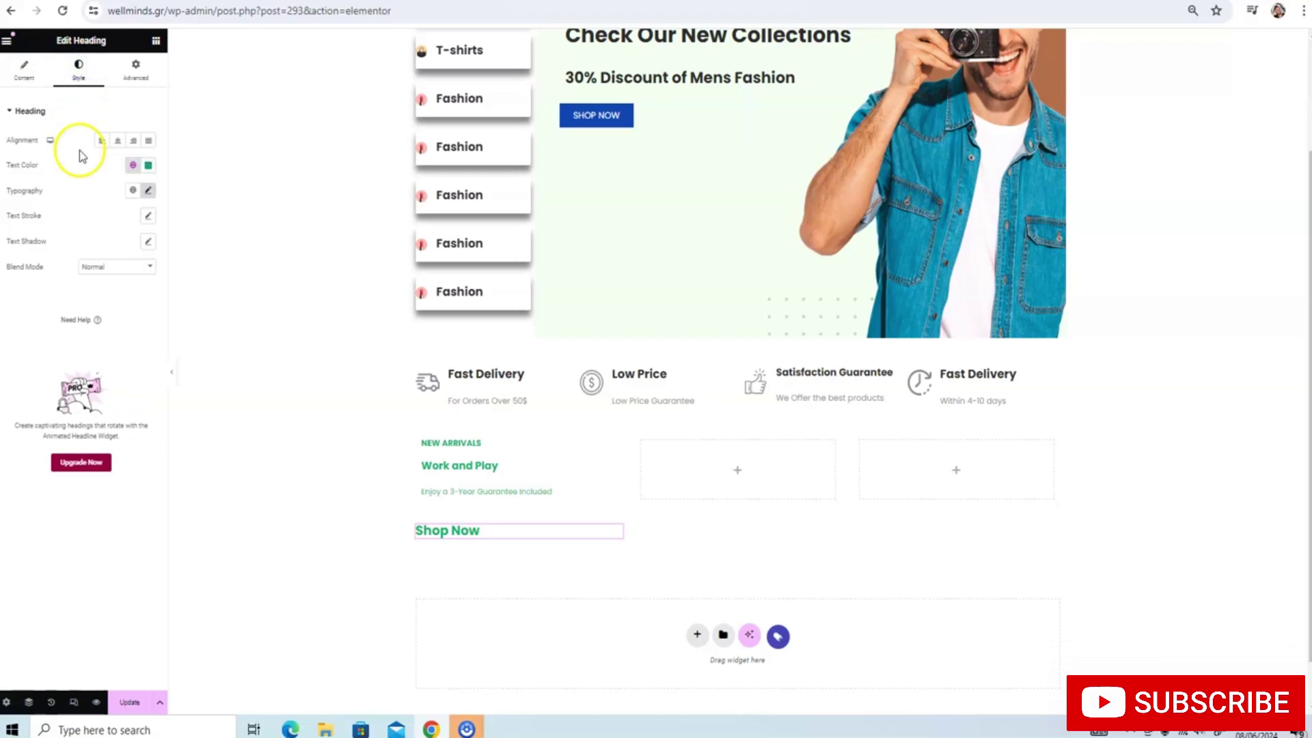
{"action": "left_click", "coordinate": [118, 142]}
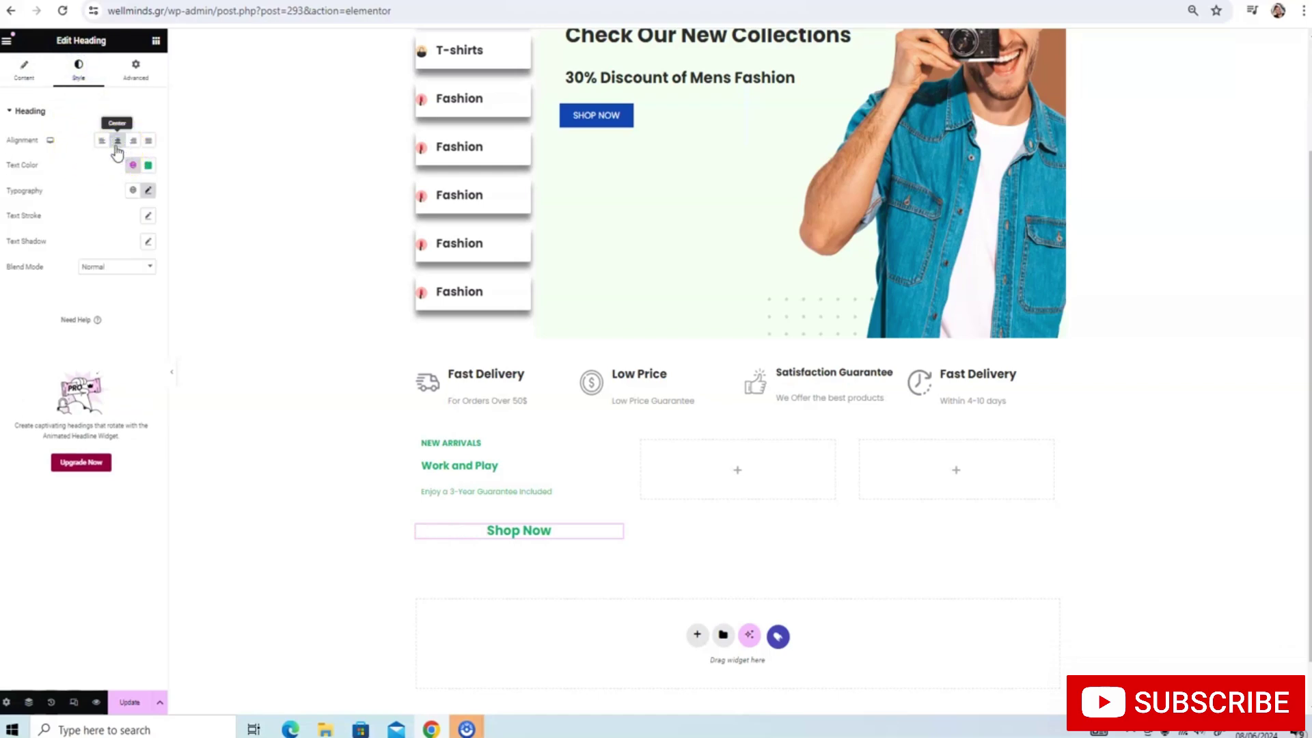
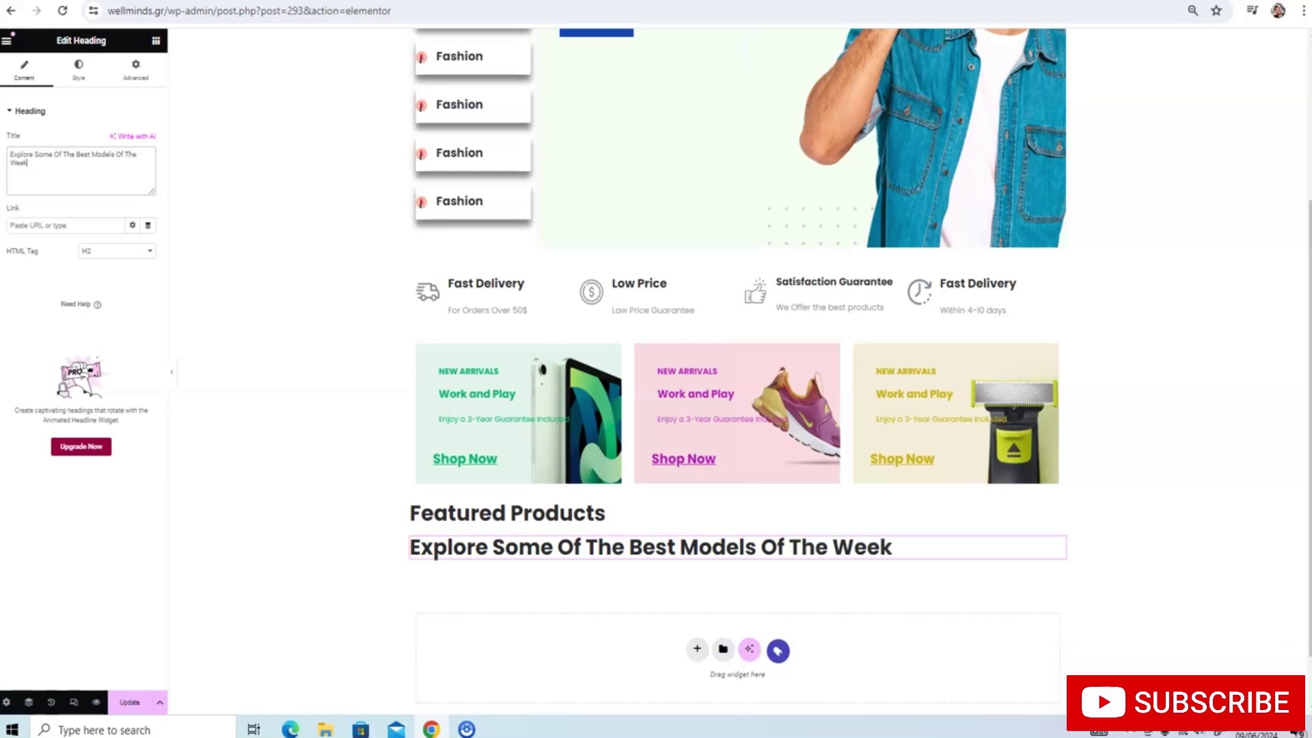
Change the subheading's HTML tag to H5 and update the page
{"action": "left_click", "coordinate": [130, 704]}
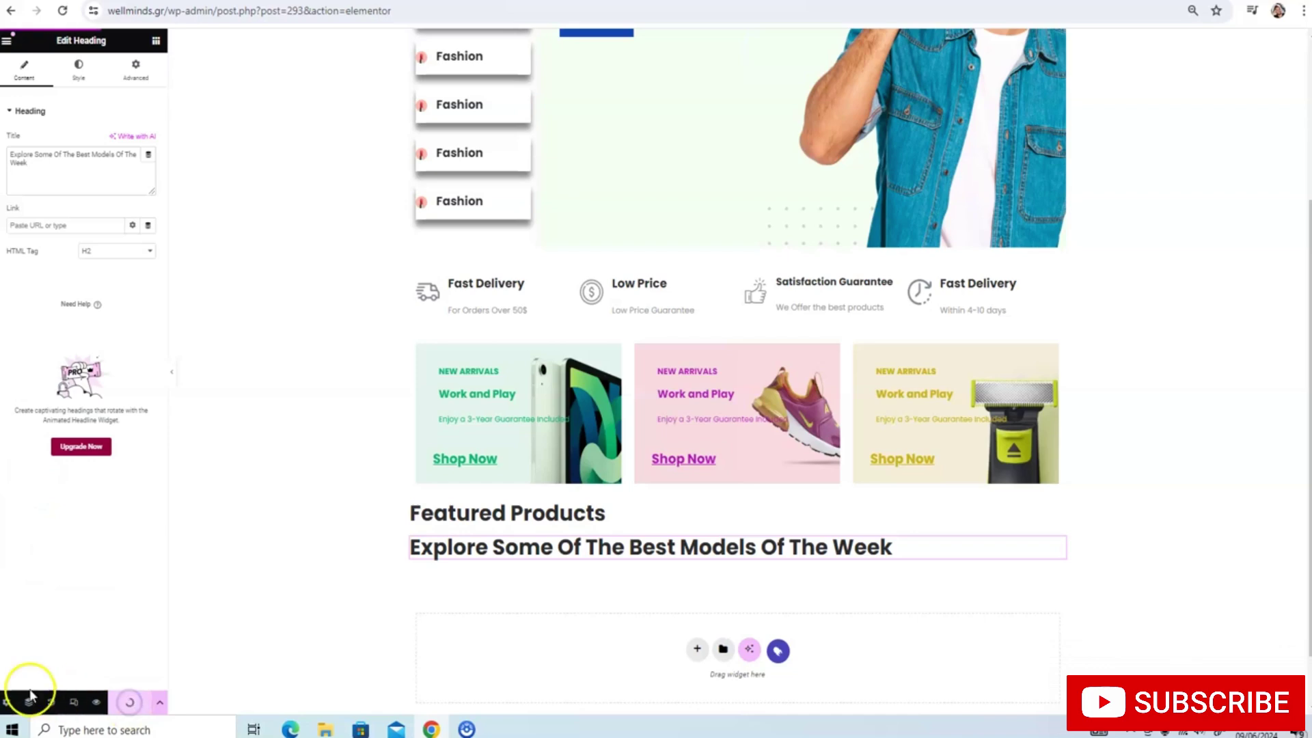
{"action": "left_click", "coordinate": [146, 251]}
{"action": "left_click", "coordinate": [128, 304]}
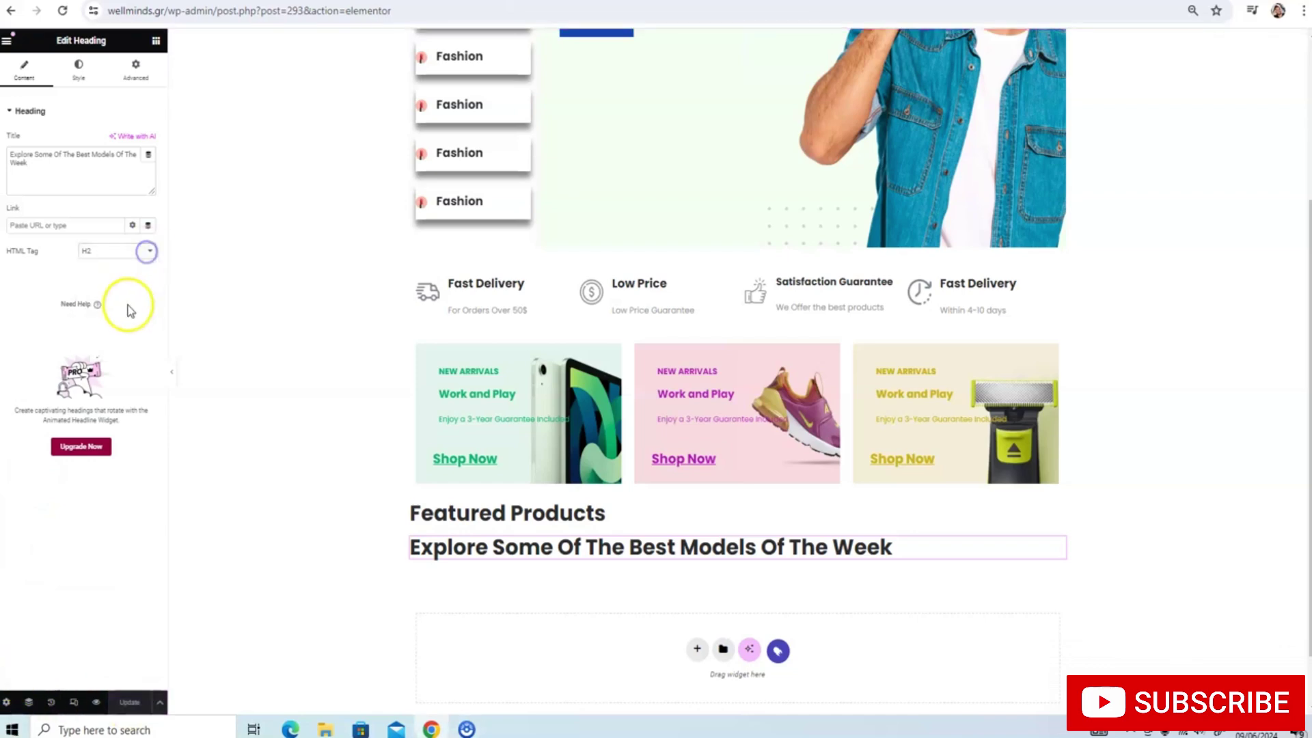
{"action": "left_click", "coordinate": [144, 251]}
{"action": "left_click", "coordinate": [132, 307]}
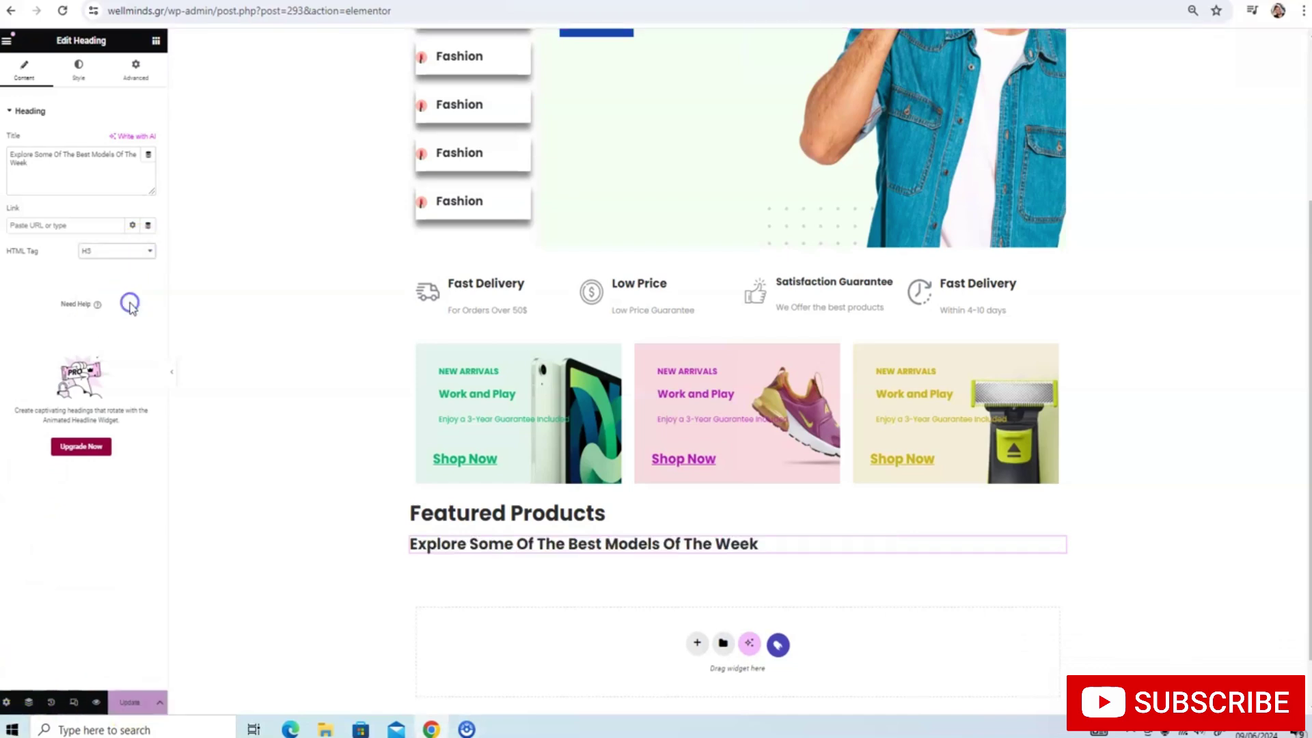
{"action": "left_click", "coordinate": [137, 251]}
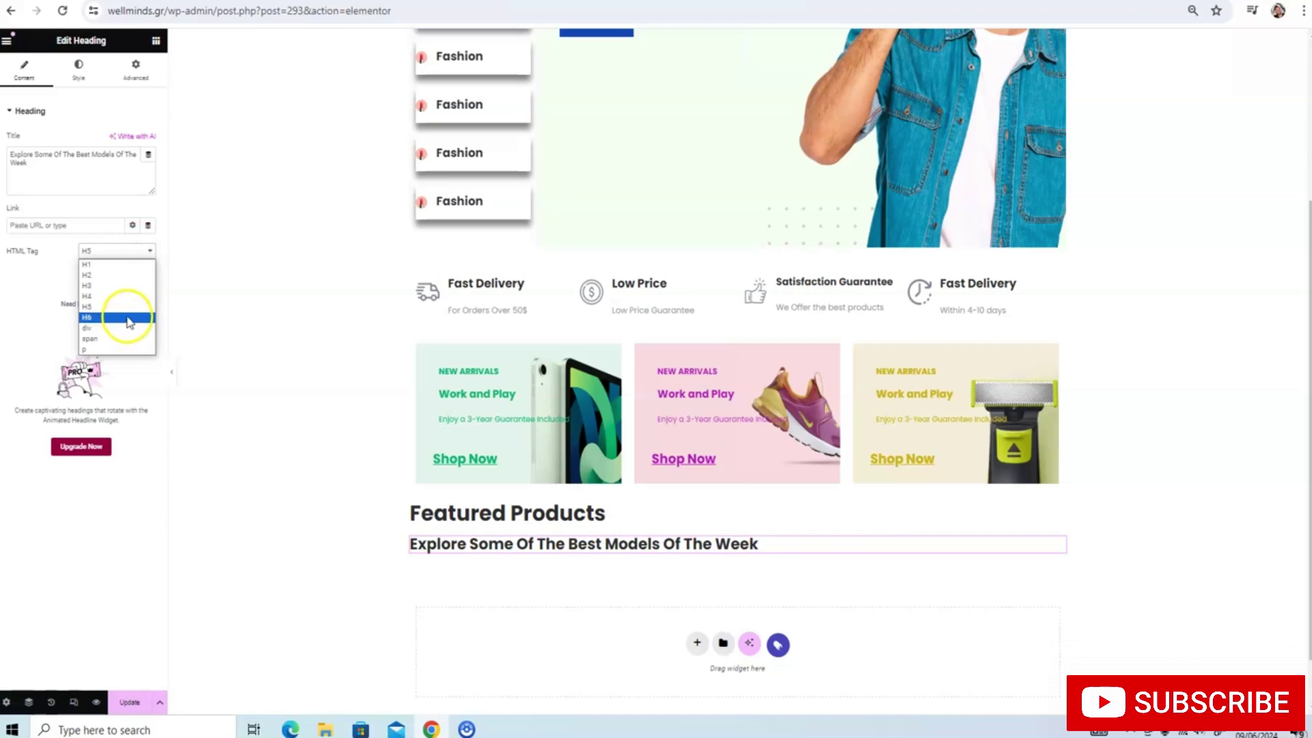
{"action": "left_click", "coordinate": [128, 318]}
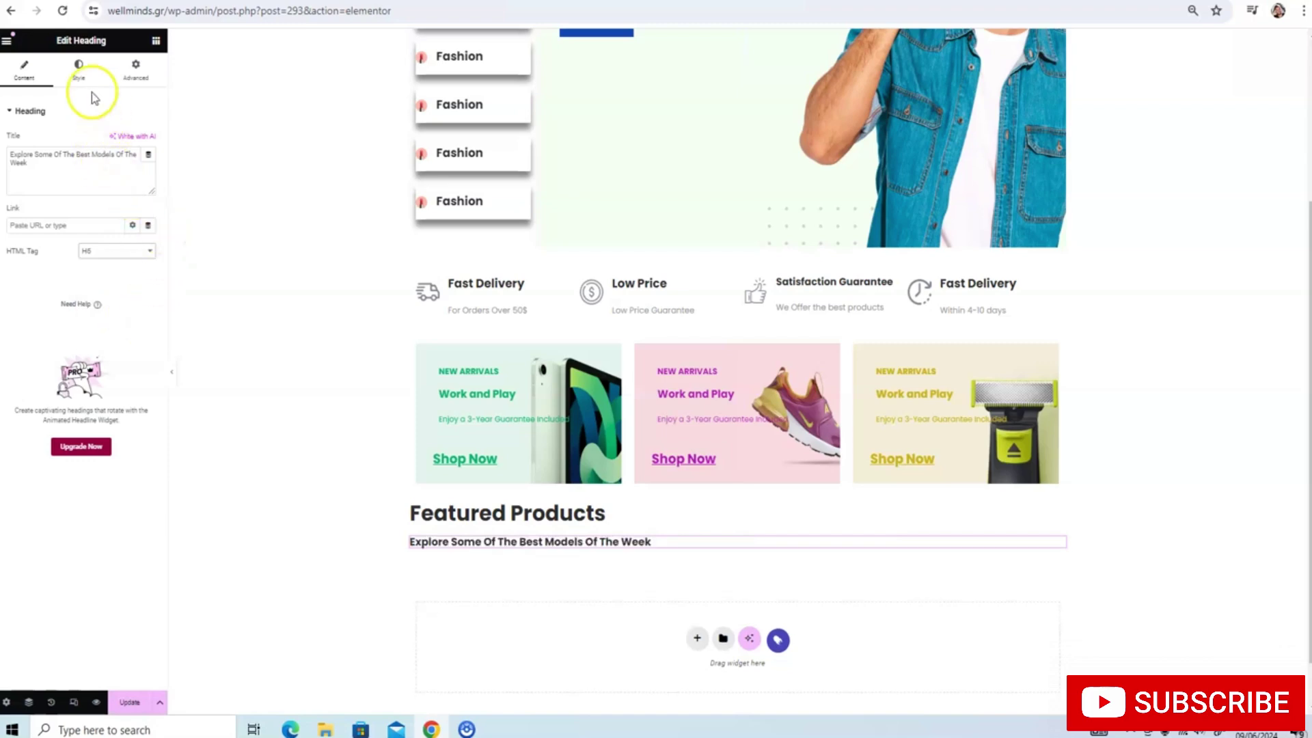
{"action": "left_click", "coordinate": [81, 72]}
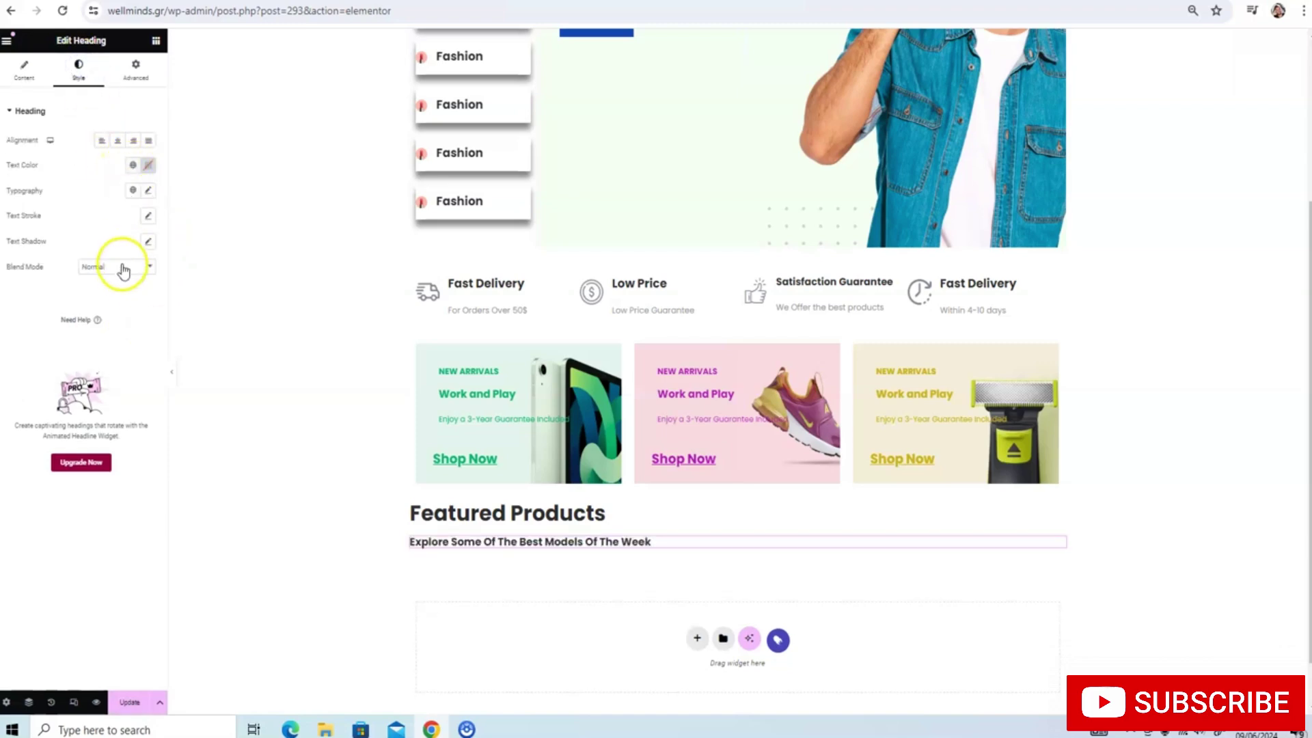
{"action": "left_click", "coordinate": [127, 704]}
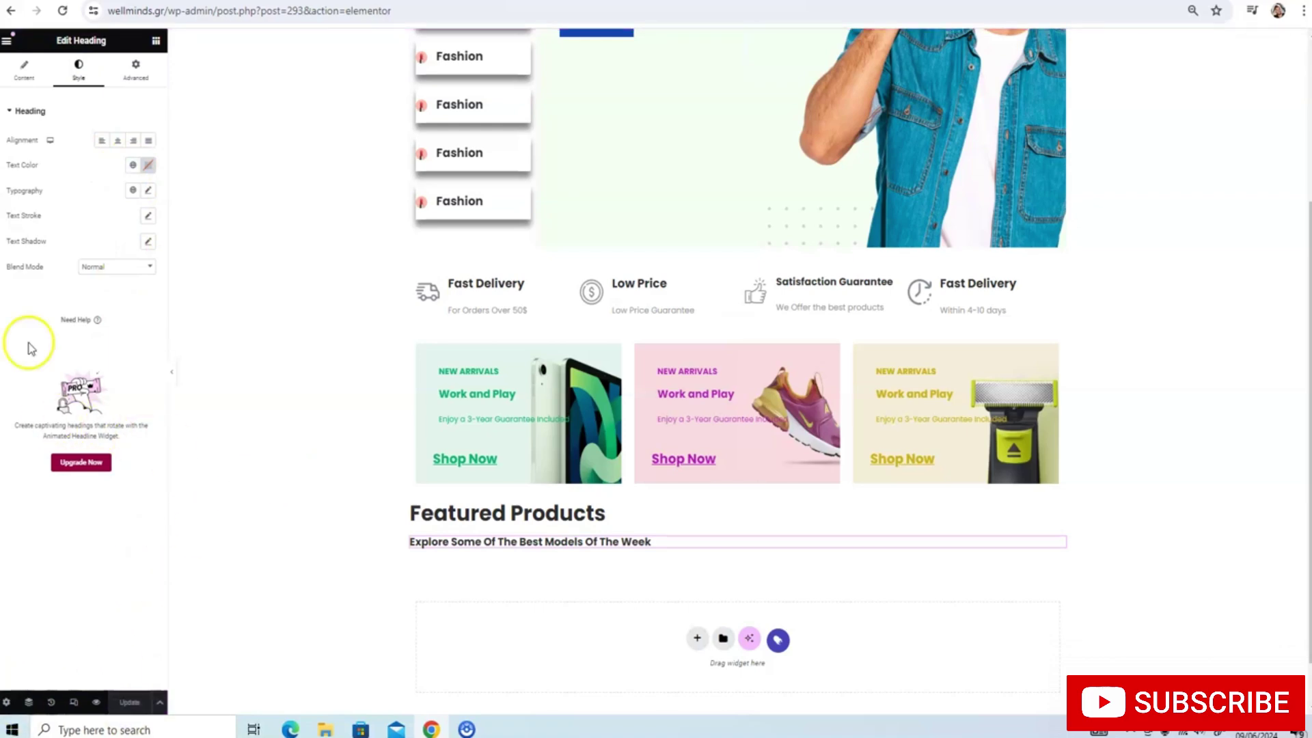
{"action": "left_click", "coordinate": [156, 40]}
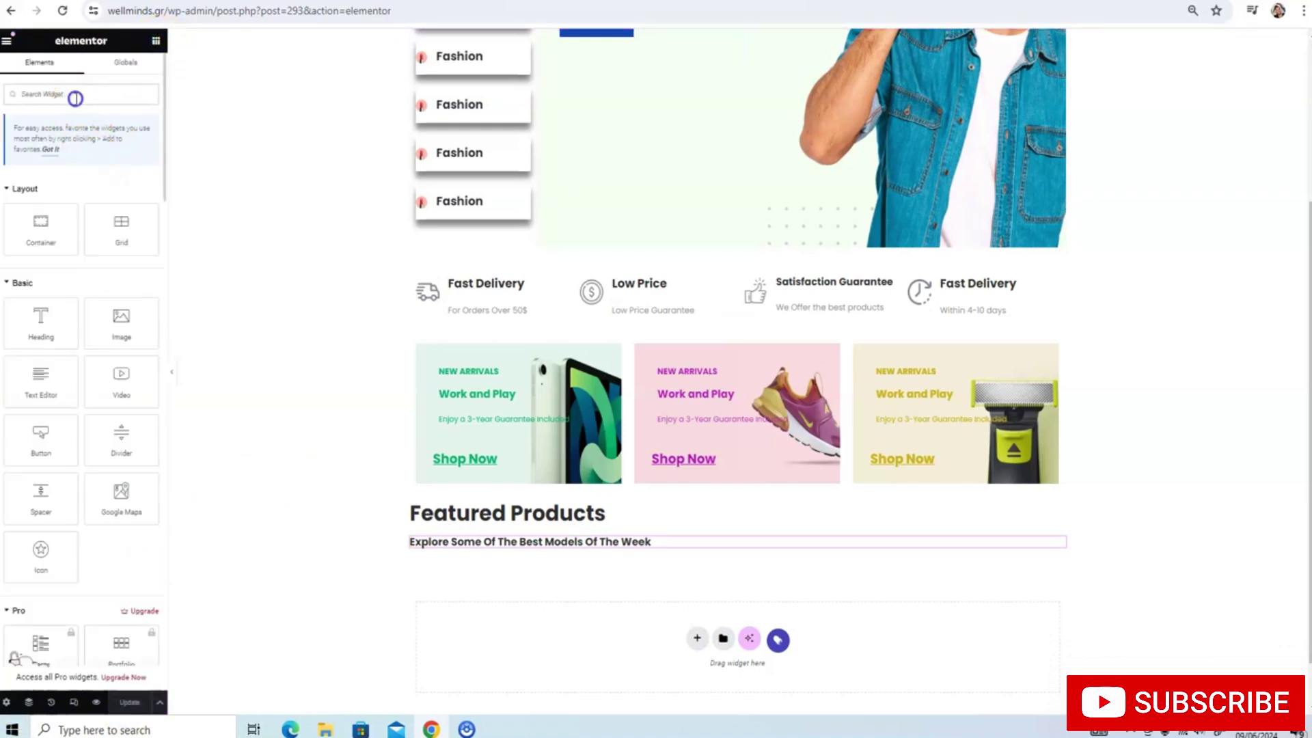
Place a Shortcode widget below the subheading and browse the WooCommerce shortcodes documentation
{"action": "type", "text": "short"}
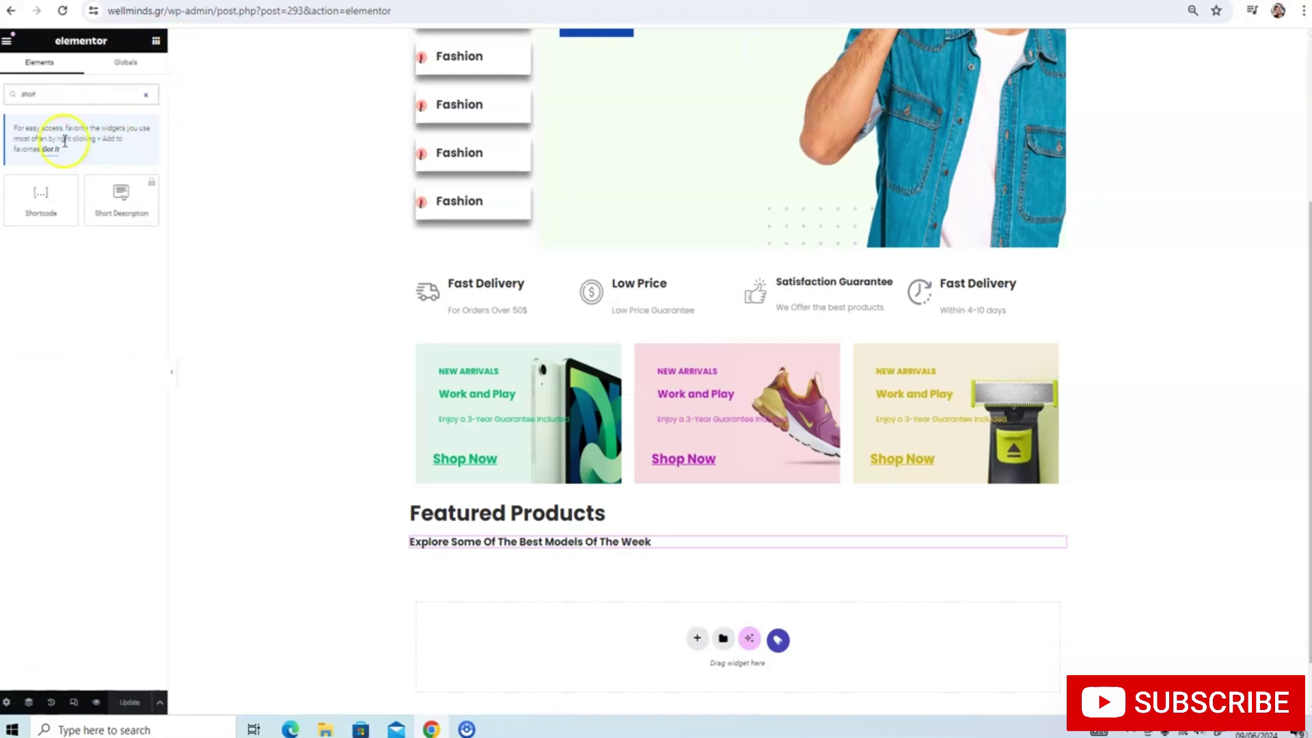
{"action": "left_click_drag", "start_coordinate": [41, 198], "coordinate": [603, 509]}
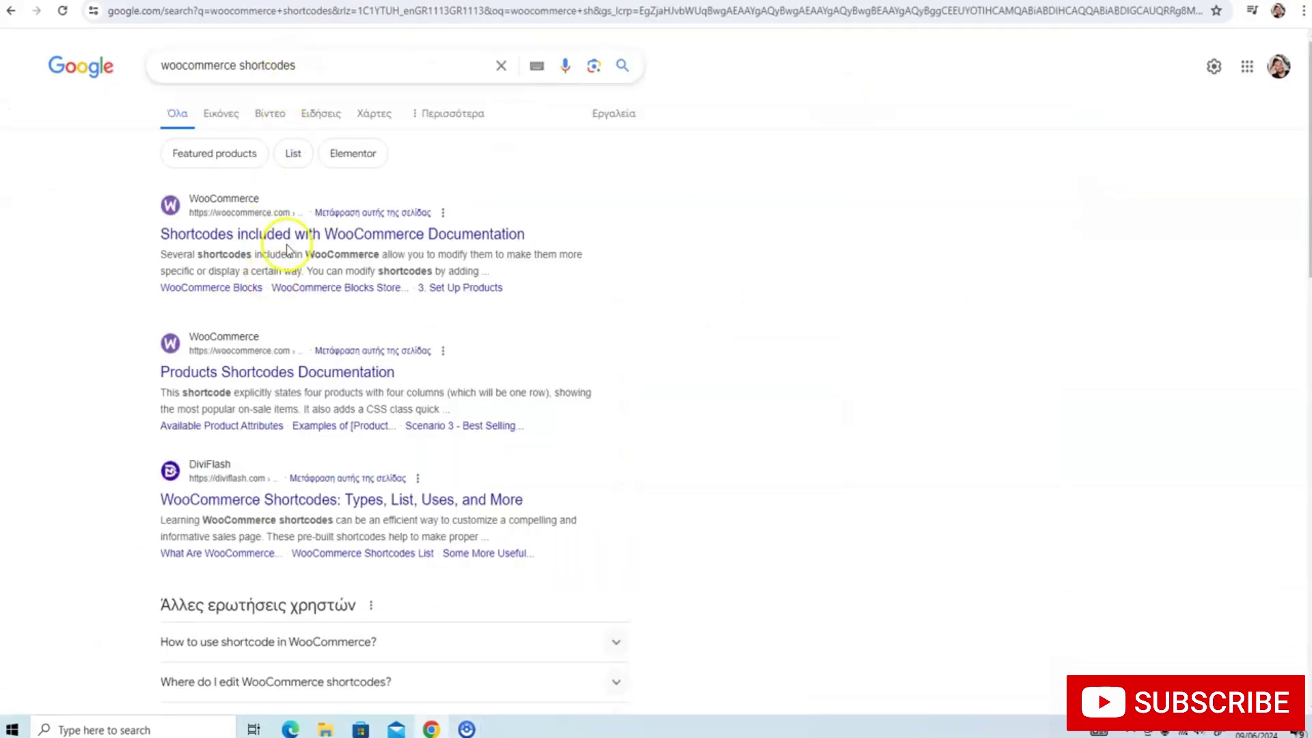
{"action": "left_click", "coordinate": [309, 245]}
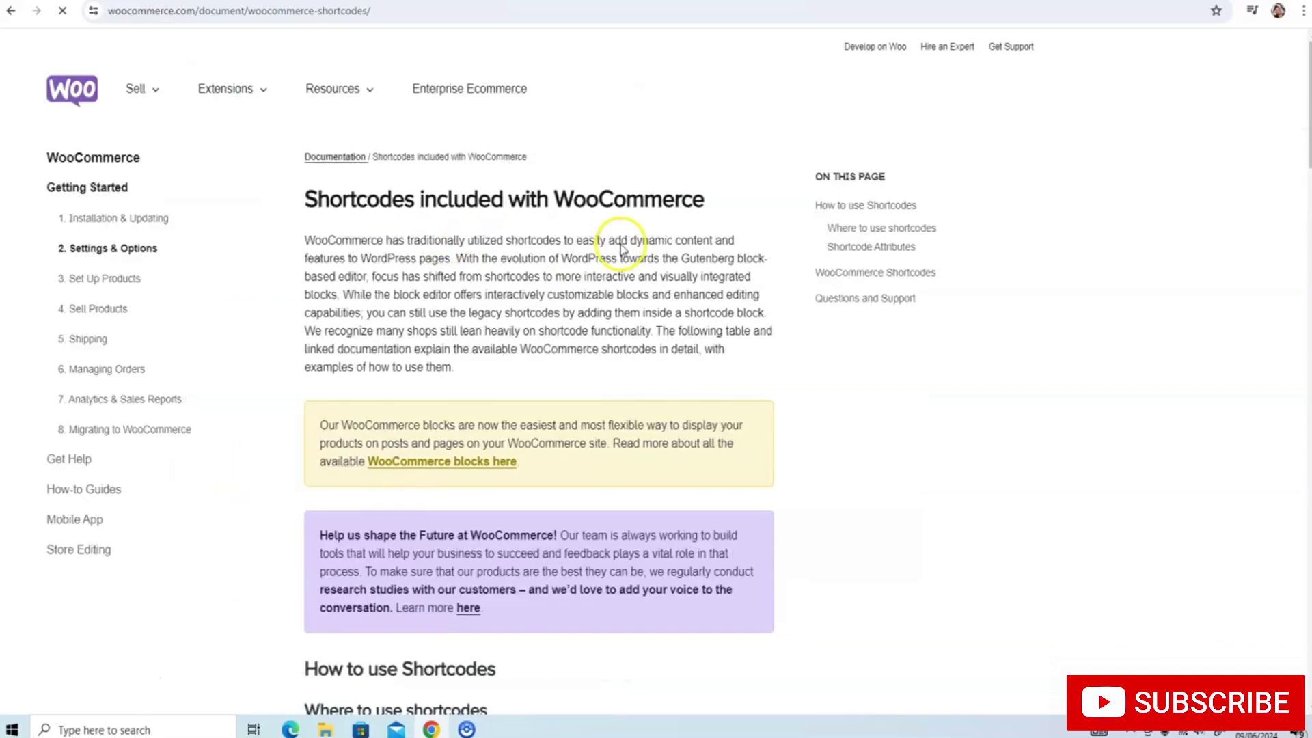
{"action": "scroll", "coordinate": [623, 236], "scroll_direction": "down", "scroll_amount": 10}
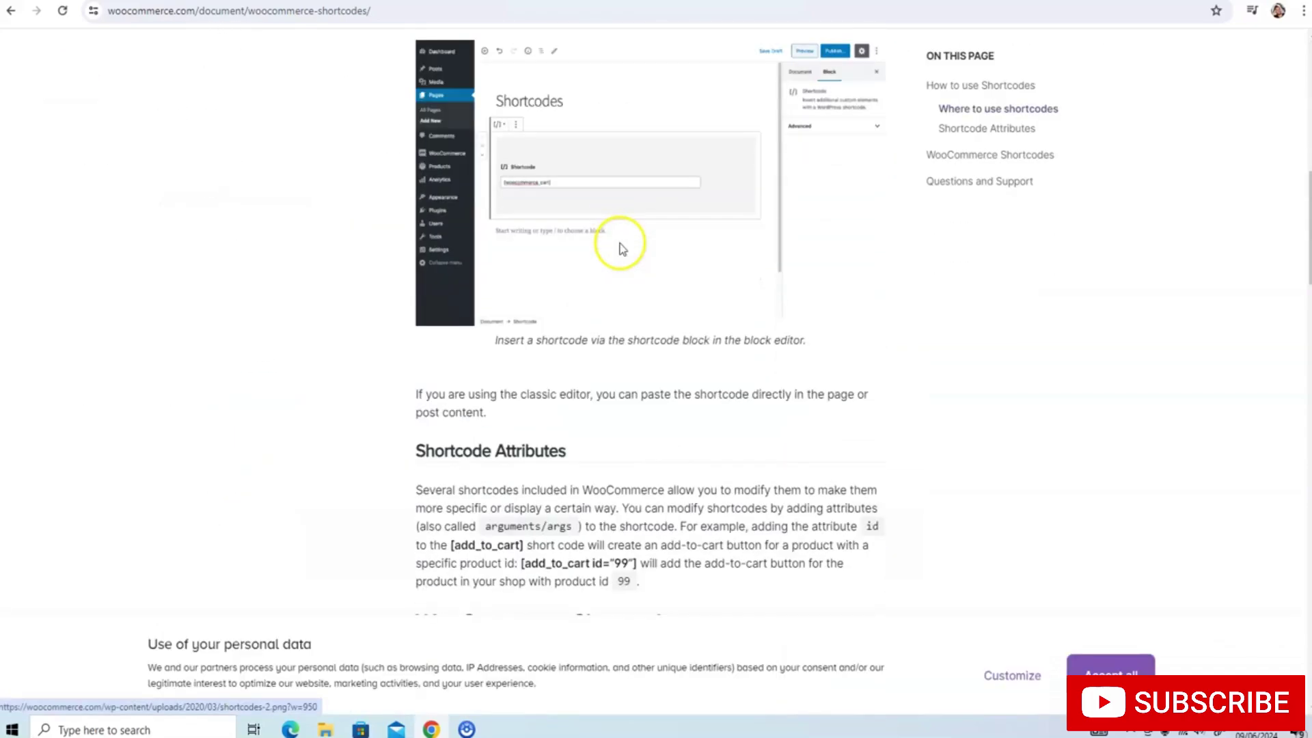
{"action": "scroll", "coordinate": [621, 243], "scroll_direction": "down", "scroll_amount": 20}
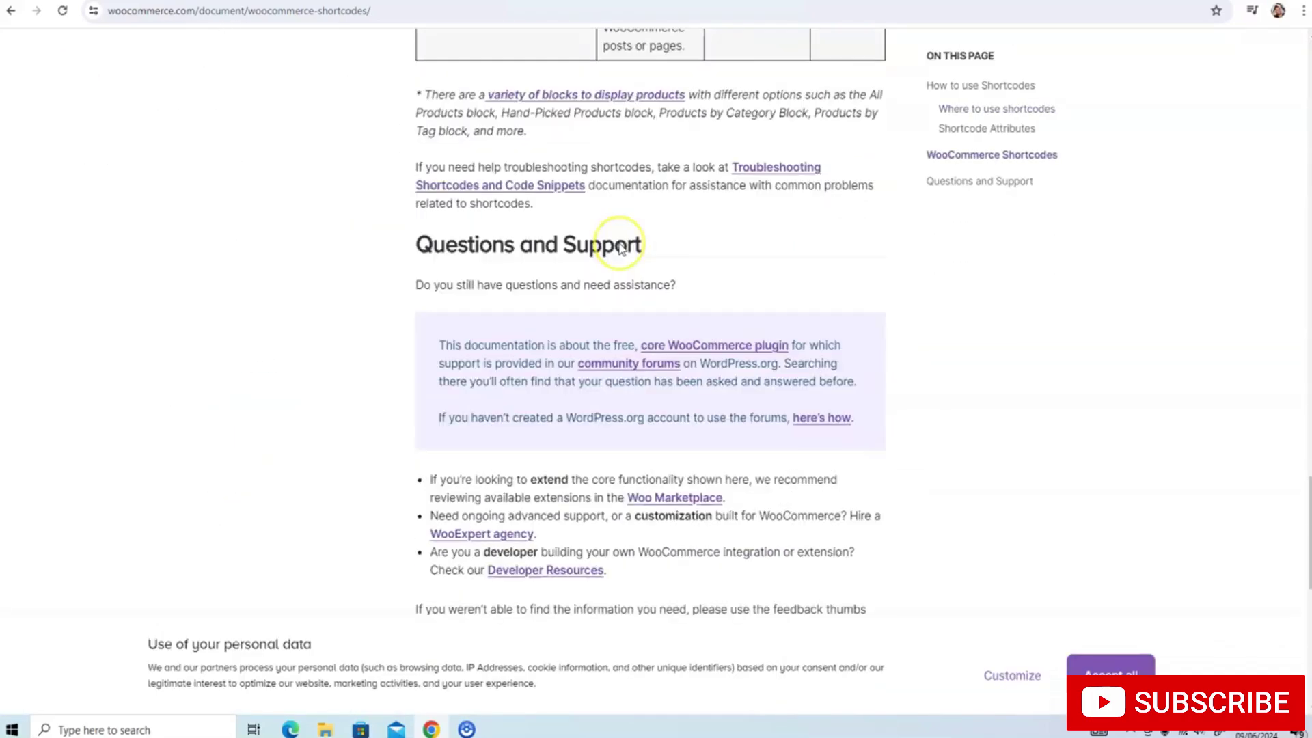
{"action": "scroll", "coordinate": [615, 245], "scroll_direction": "down", "scroll_amount": 4}
{"action": "scroll", "coordinate": [608, 243], "scroll_direction": "up", "scroll_amount": 20}
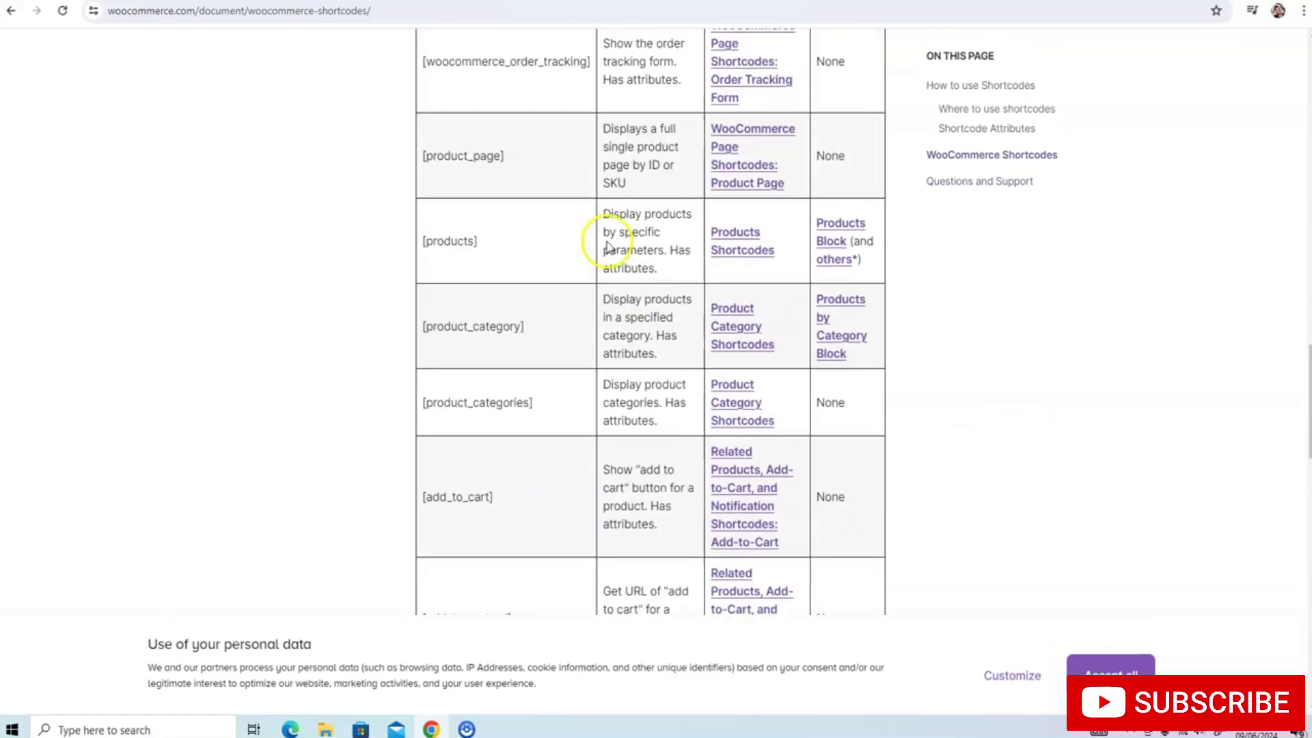
{"action": "scroll", "coordinate": [605, 240], "scroll_direction": "down", "scroll_amount": 2}
{"action": "scroll", "coordinate": [608, 241], "scroll_direction": "up", "scroll_amount": 1}
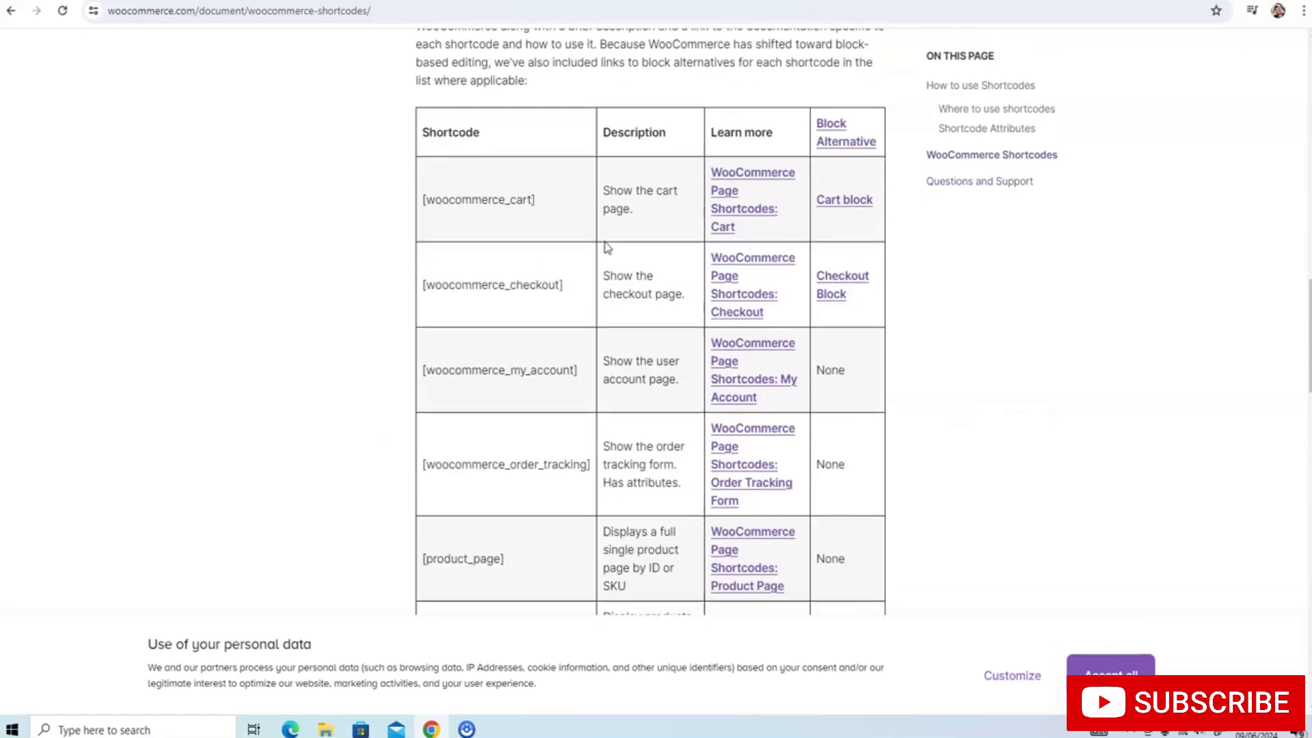
{"action": "scroll", "coordinate": [612, 242], "scroll_direction": "down", "scroll_amount": 3}
{"action": "scroll", "coordinate": [610, 244], "scroll_direction": "down", "scroll_amount": 3}
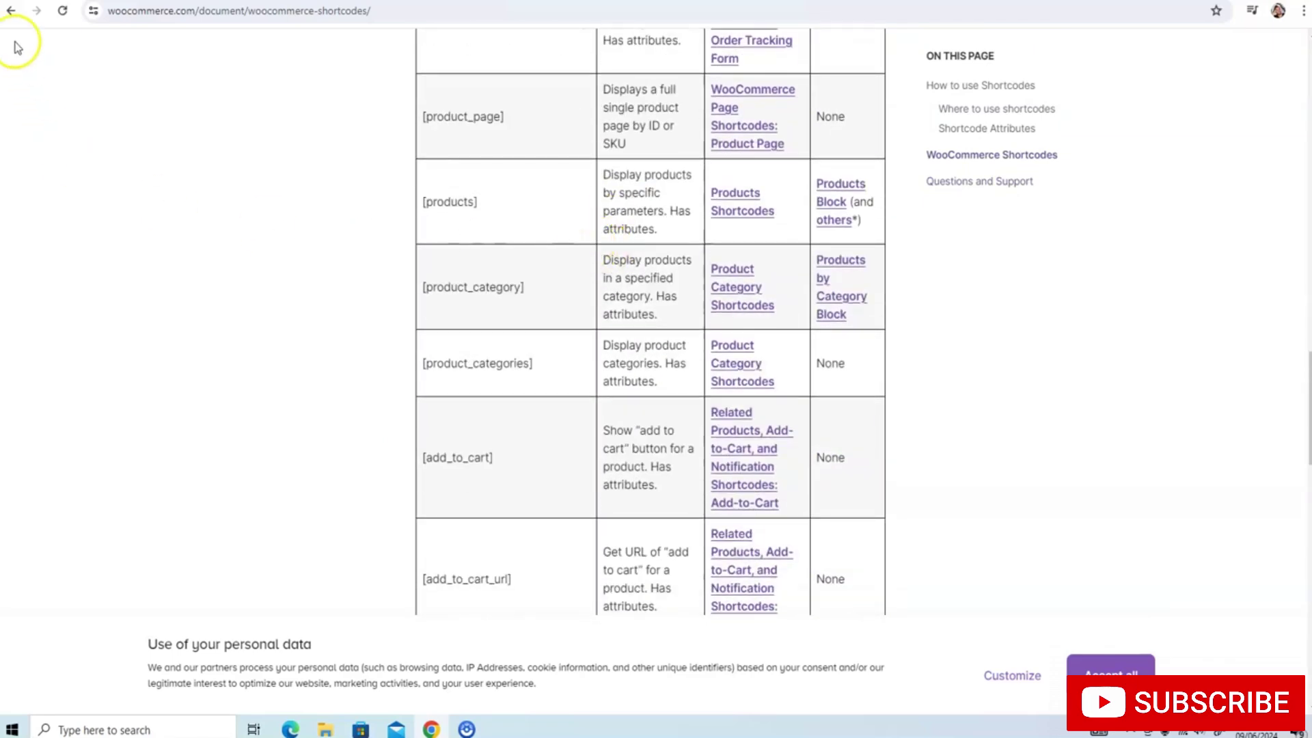
Copy the Scenario 1 random sale items shortcode from the Products Shortcodes page
{"action": "left_click", "coordinate": [11, 11]}
{"action": "scroll", "coordinate": [205, 199], "scroll_direction": "down", "scroll_amount": 2}
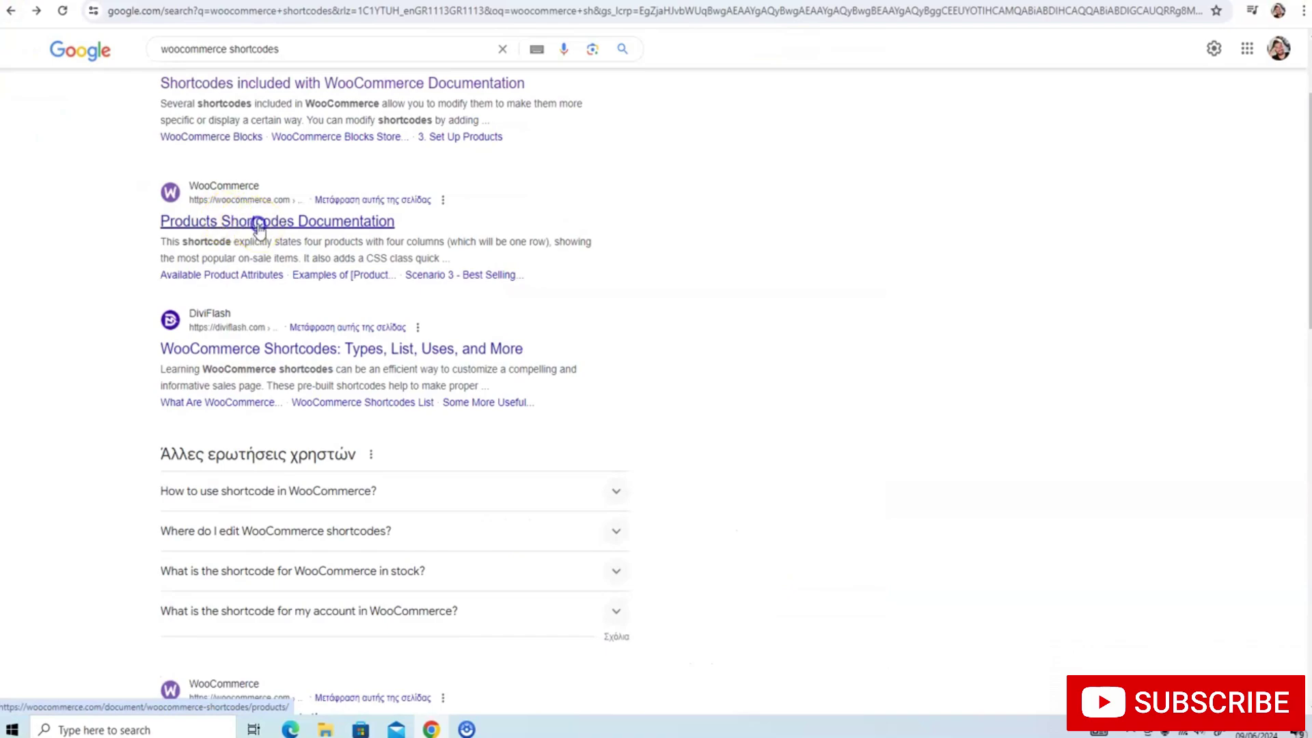
{"action": "left_click", "coordinate": [258, 228]}
{"action": "scroll", "coordinate": [375, 219], "scroll_direction": "down", "scroll_amount": 4}
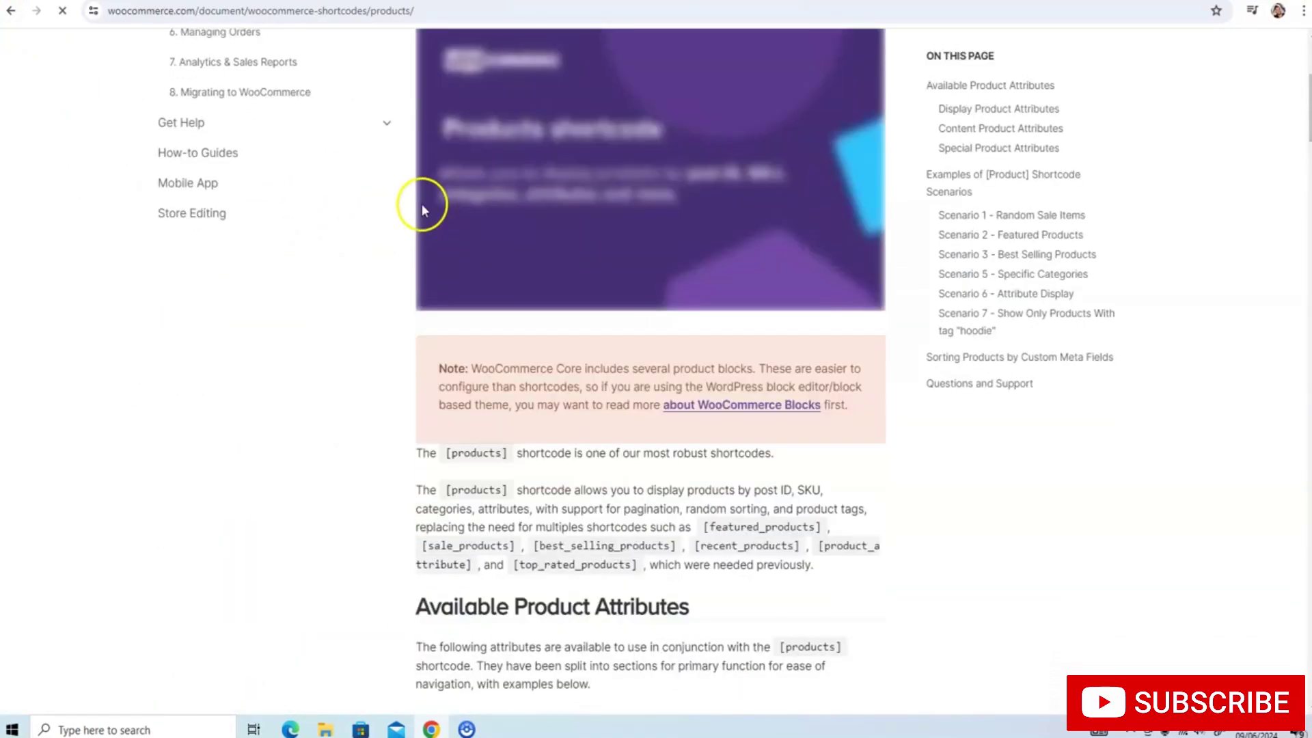
{"action": "scroll", "coordinate": [421, 204], "scroll_direction": "down", "scroll_amount": 20}
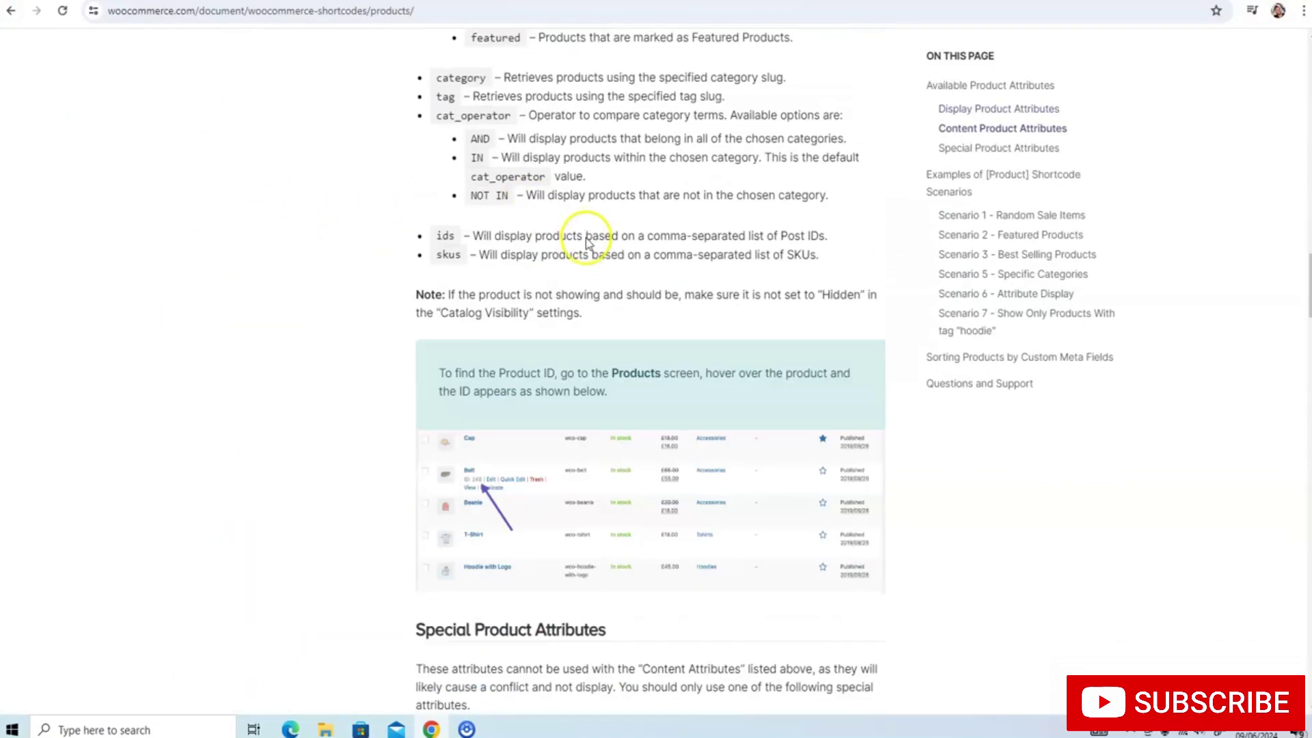
{"action": "scroll", "coordinate": [586, 242], "scroll_direction": "down", "scroll_amount": 10}
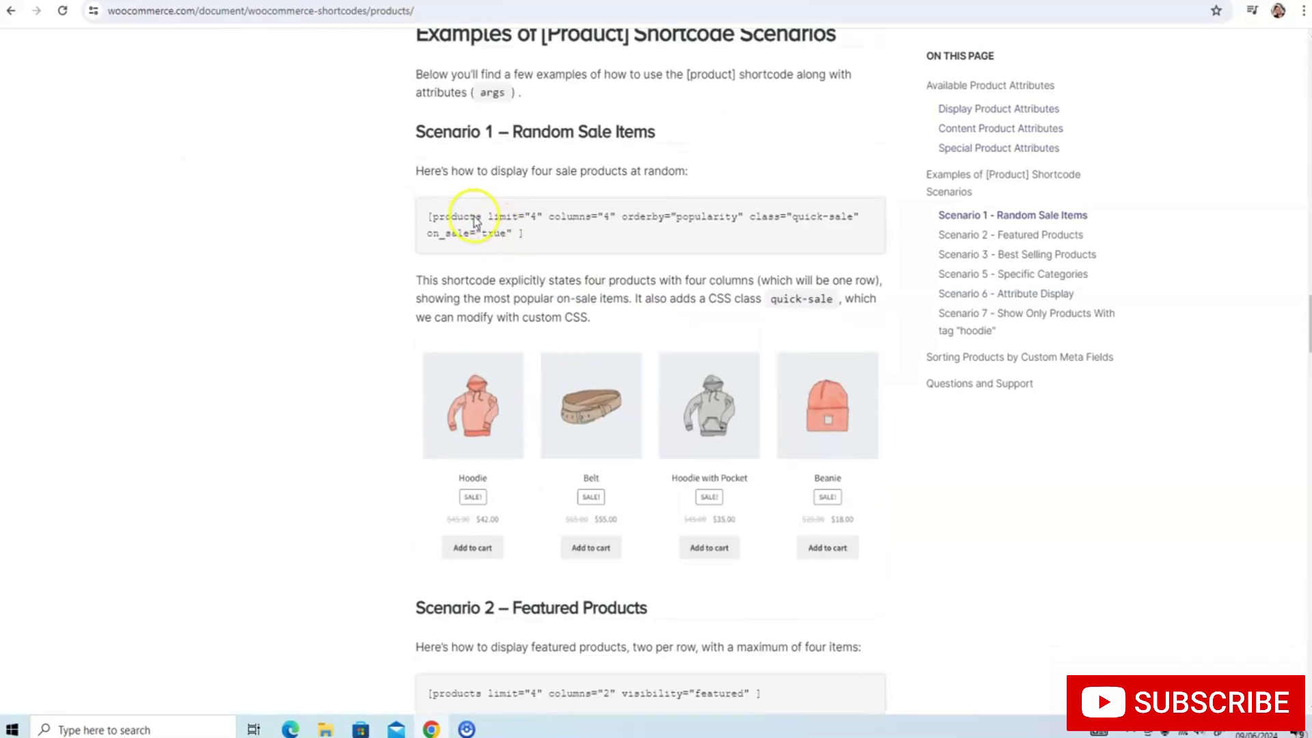
{"action": "scroll", "coordinate": [476, 222], "scroll_direction": "up", "scroll_amount": 1}
{"action": "left_click_drag", "start_coordinate": [429, 233], "coordinate": [527, 252]}
{"action": "key", "text": "ctrl+c"}
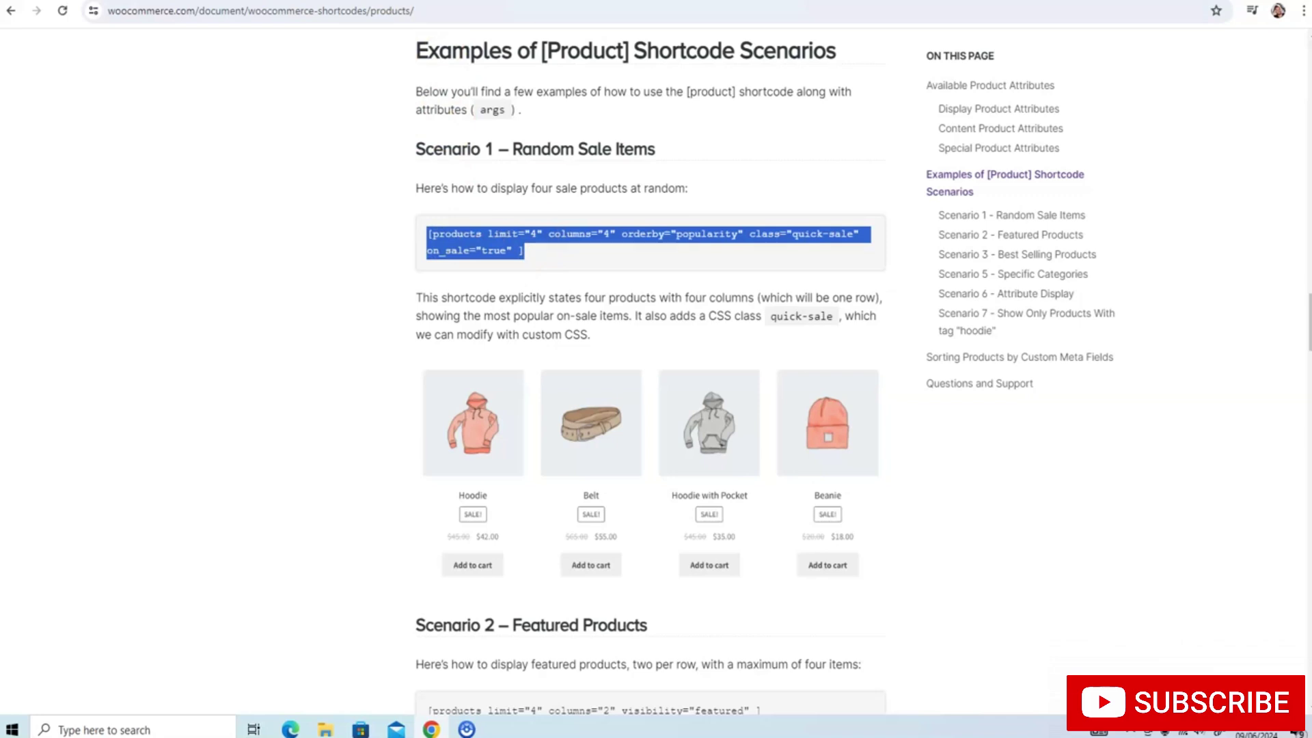
Paste the Scenario 1 products shortcode into the widget, apply it and save
{"action": "left_click", "coordinate": [260, 1]}
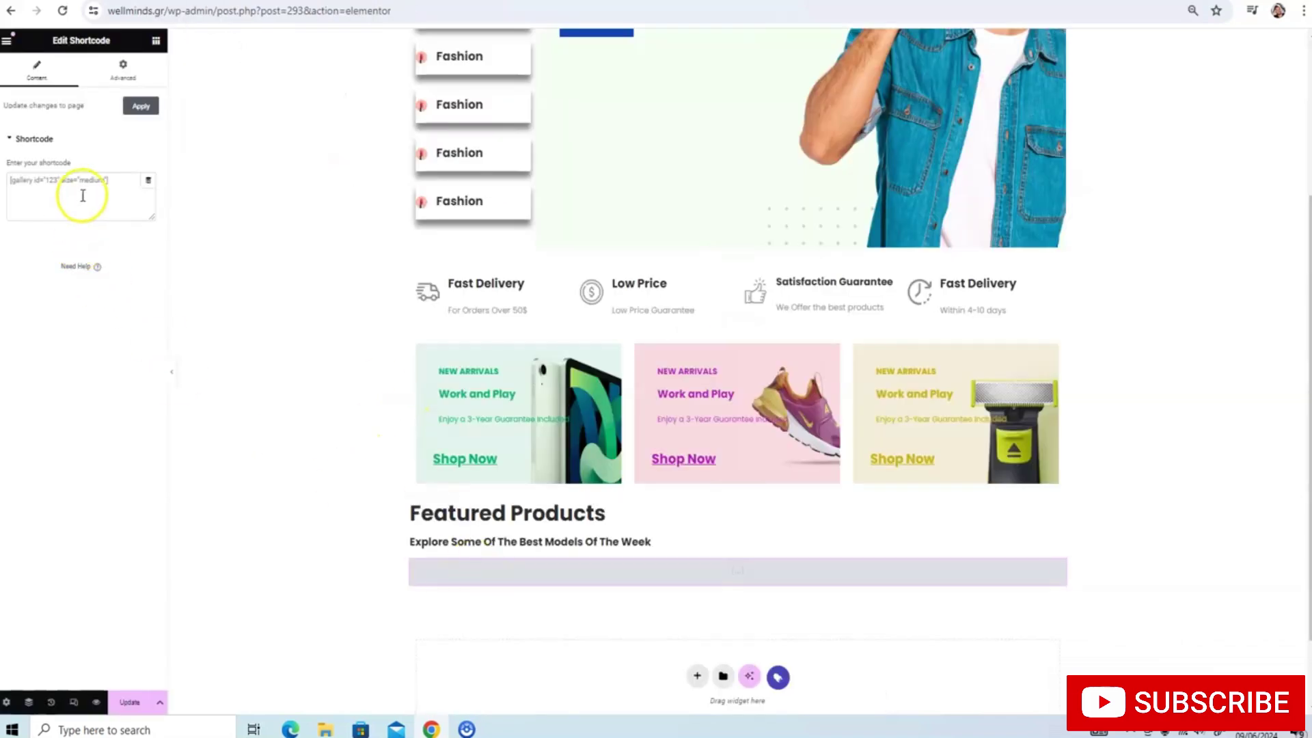
{"action": "key", "text": "ctrl+v"}
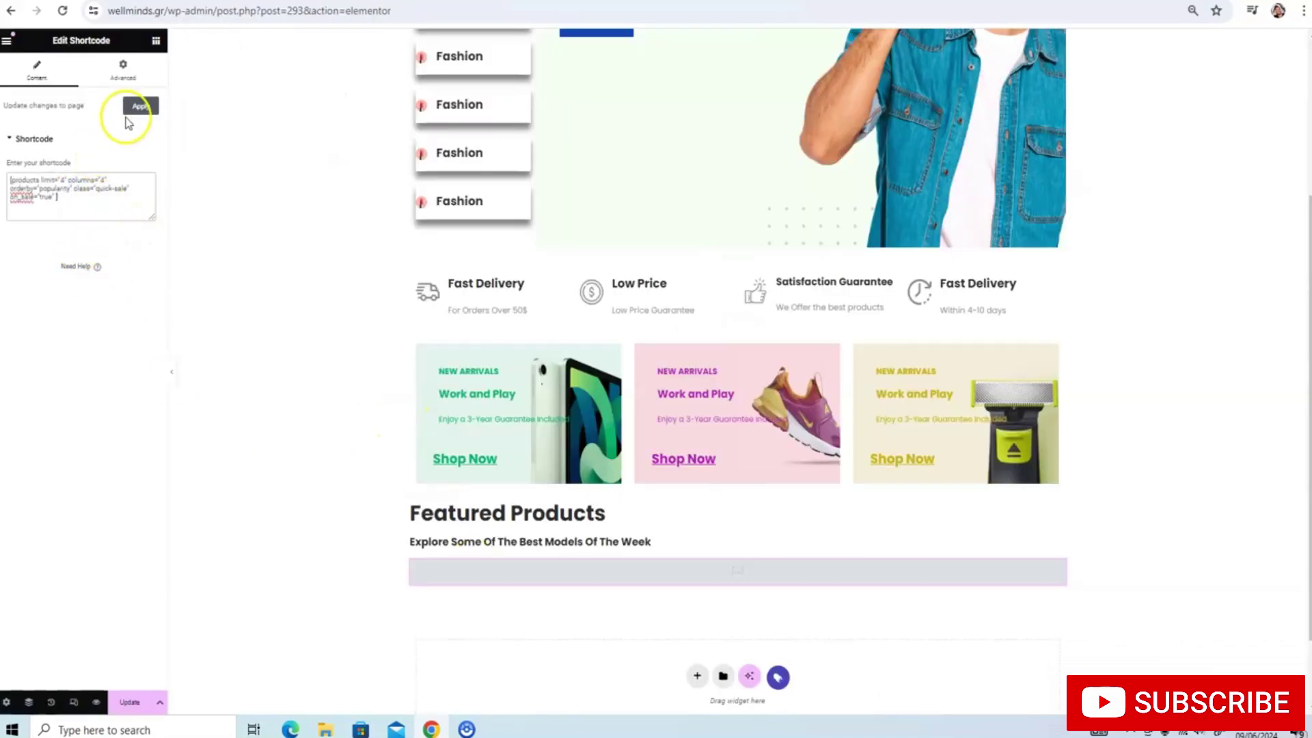
{"action": "left_click", "coordinate": [139, 108]}
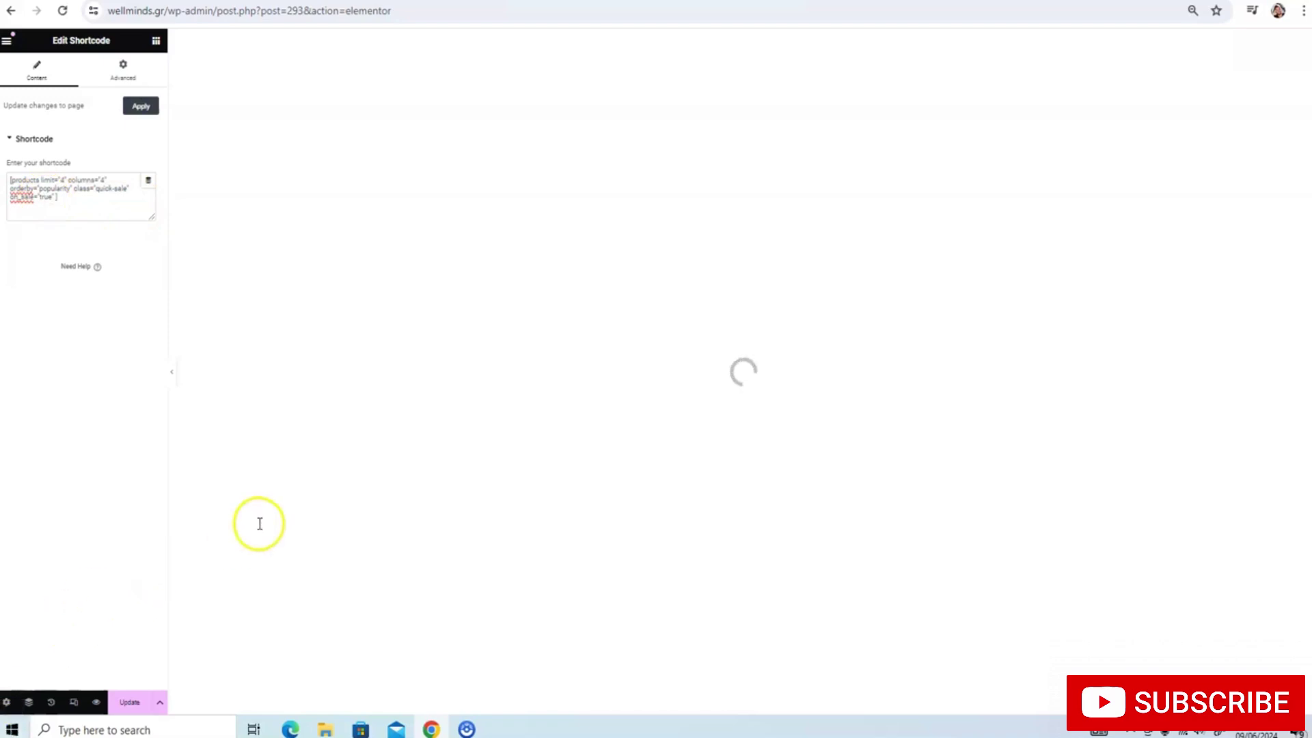
{"action": "scroll", "coordinate": [290, 537], "scroll_direction": "down", "scroll_amount": 3}
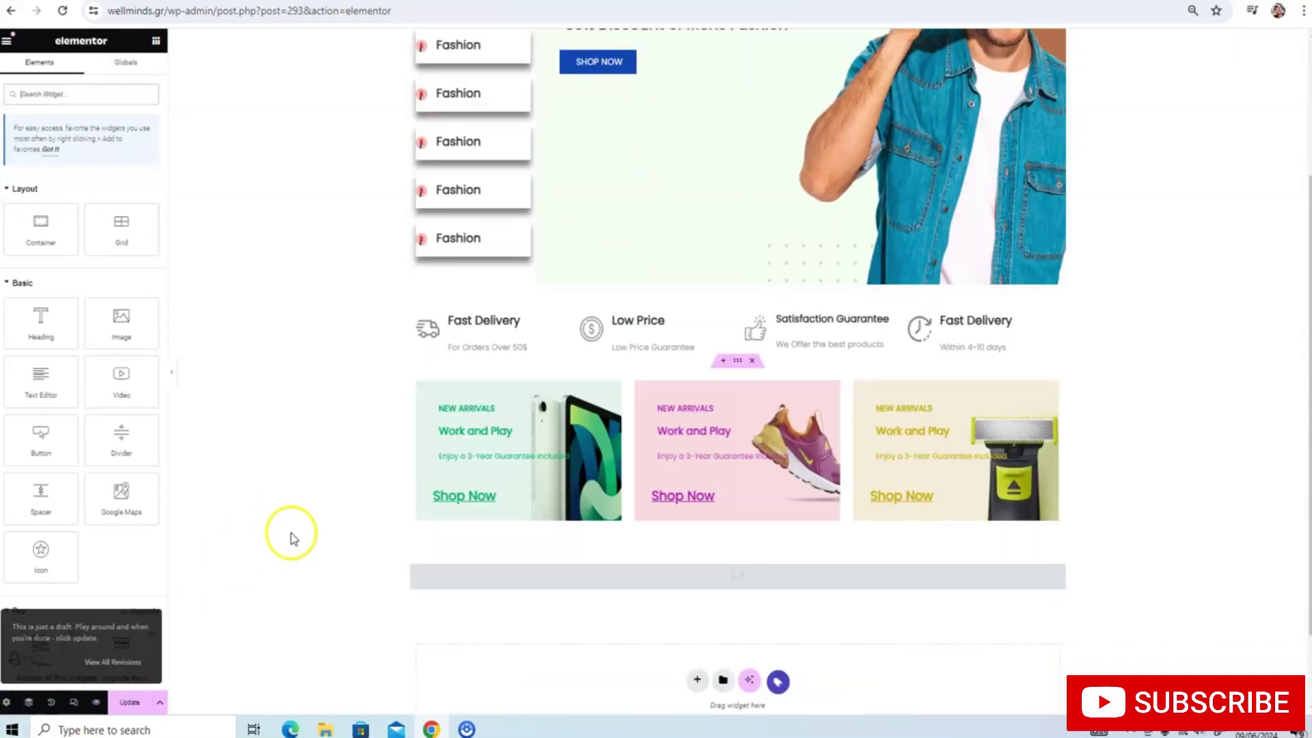
{"action": "scroll", "coordinate": [410, 503], "scroll_direction": "down", "scroll_amount": 2}
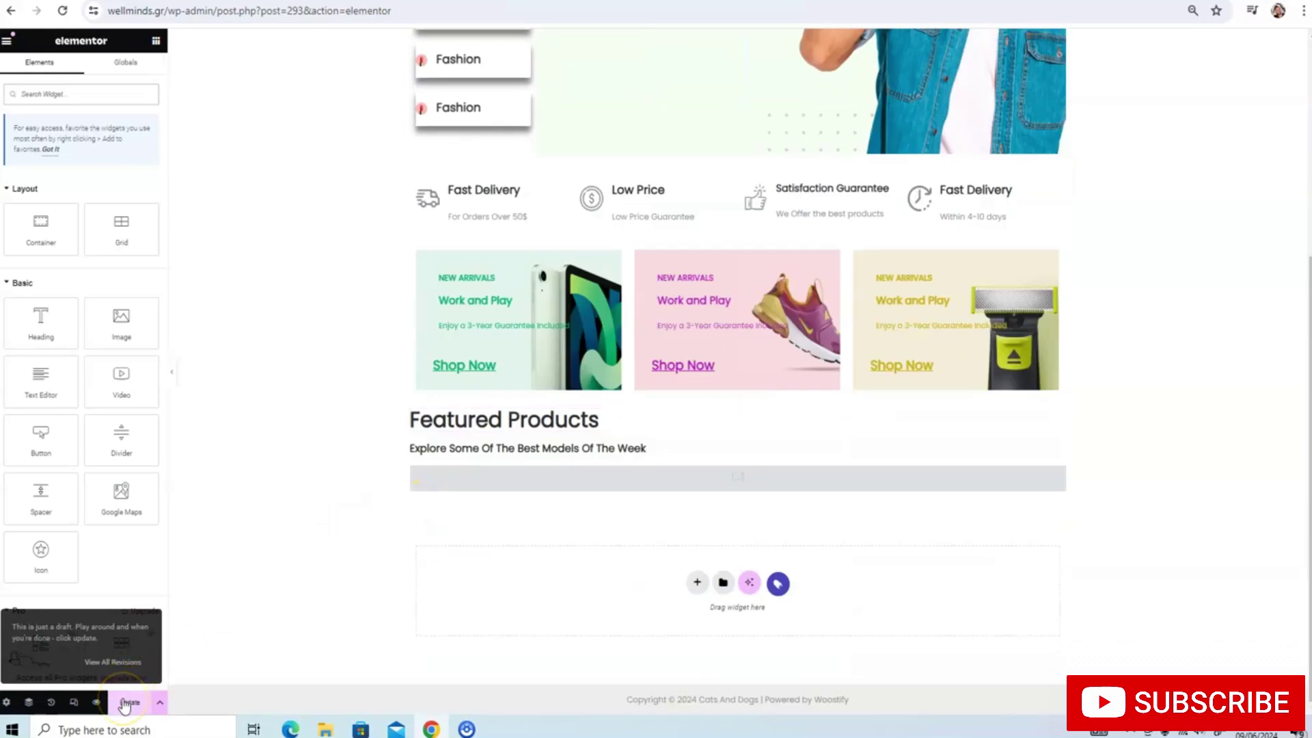
{"action": "left_click", "coordinate": [126, 702]}
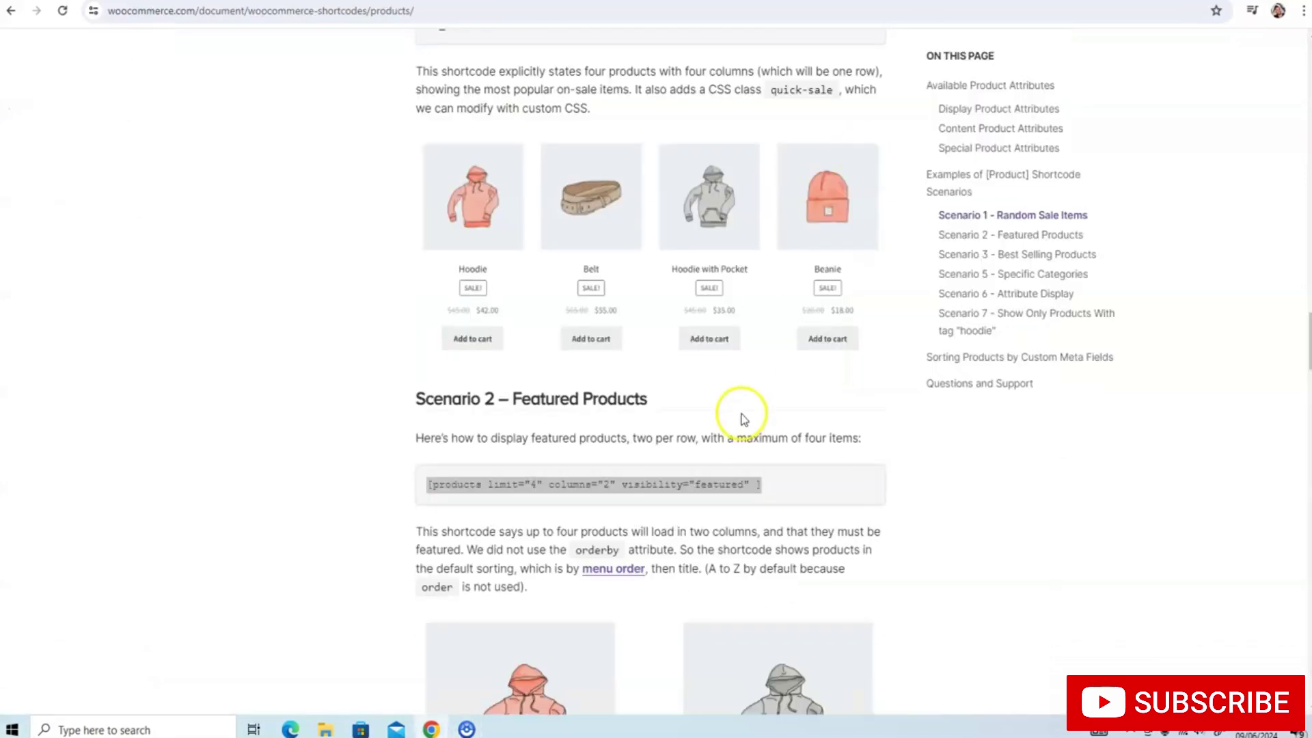
Replace it with the featured products shortcode example and apply it to the preview
{"action": "scroll", "coordinate": [740, 413], "scroll_direction": "down", "scroll_amount": 3}
{"action": "triple_click", "coordinate": [773, 260]}
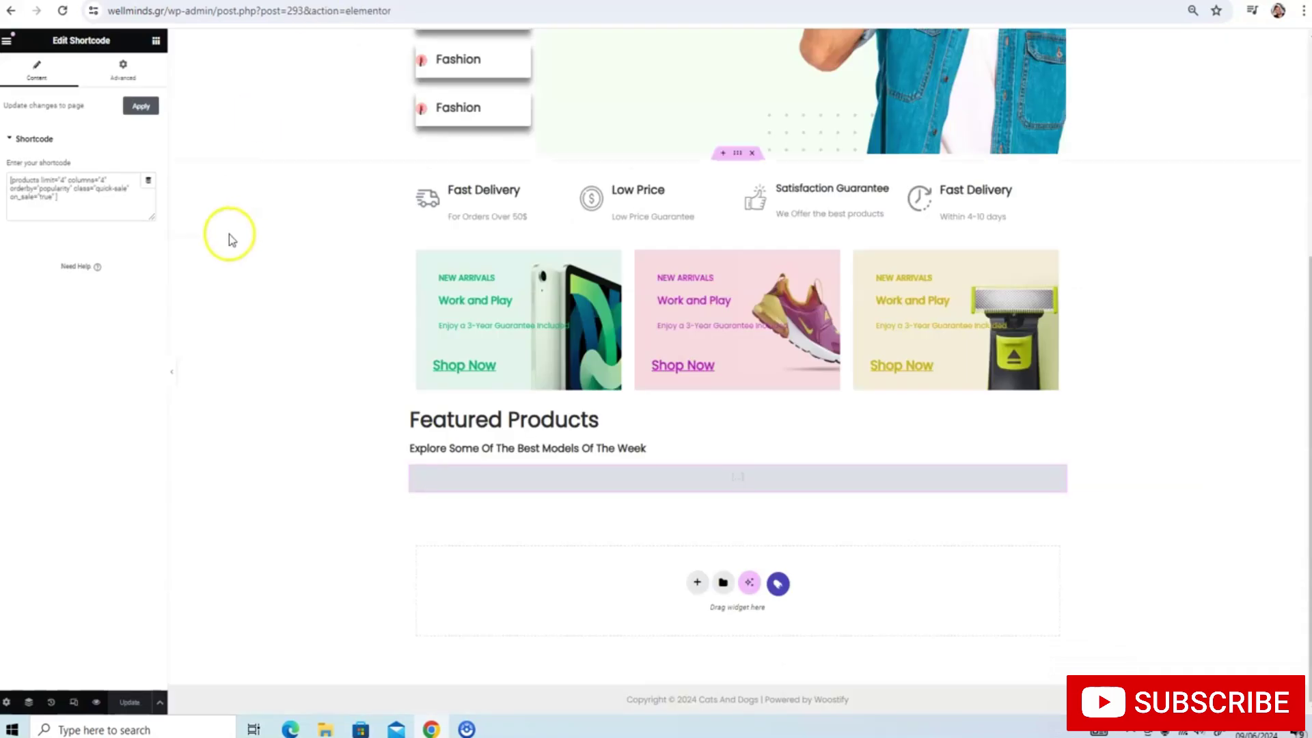
{"action": "left_click", "coordinate": [99, 196]}
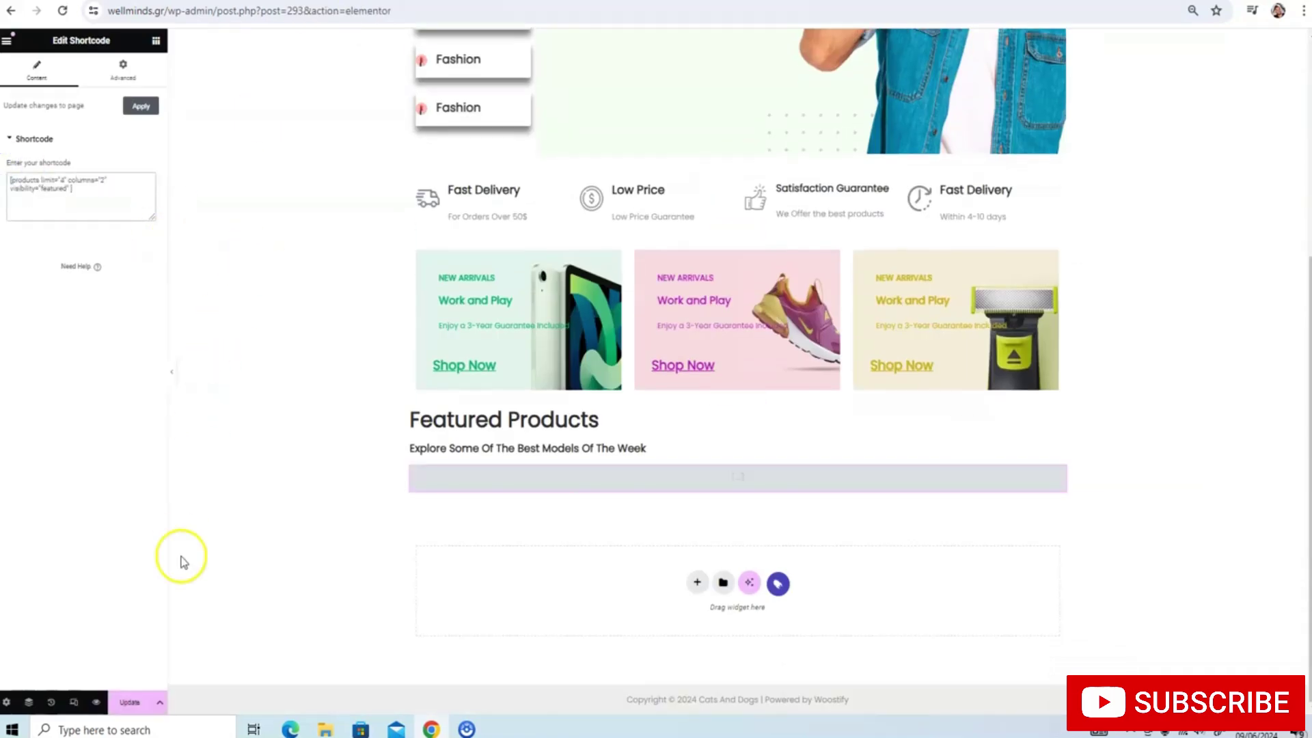
{"action": "left_click", "coordinate": [150, 115]}
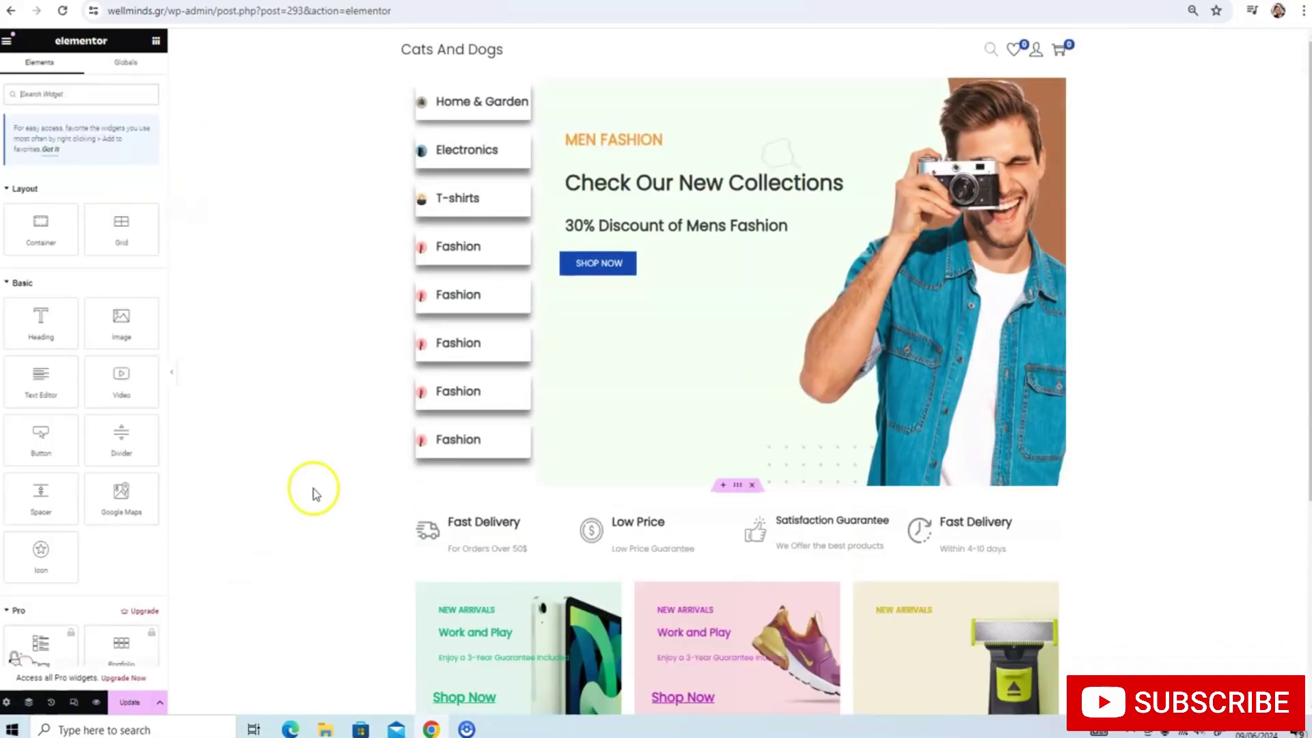
{"action": "scroll", "coordinate": [313, 489], "scroll_direction": "down", "scroll_amount": 3}
{"action": "scroll", "coordinate": [313, 490], "scroll_direction": "down", "scroll_amount": 2}
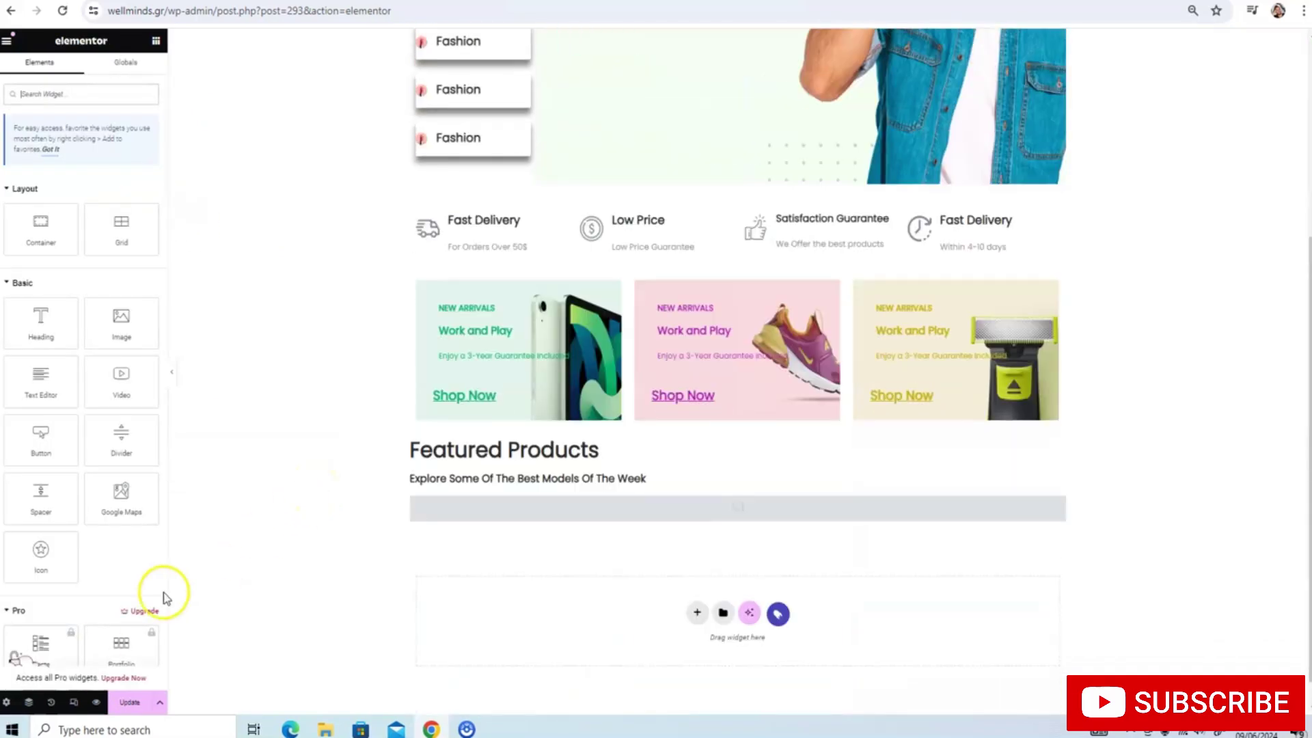
Change the featured products shortcode's limit from 4 to 8
{"action": "left_click", "coordinate": [456, 513]}
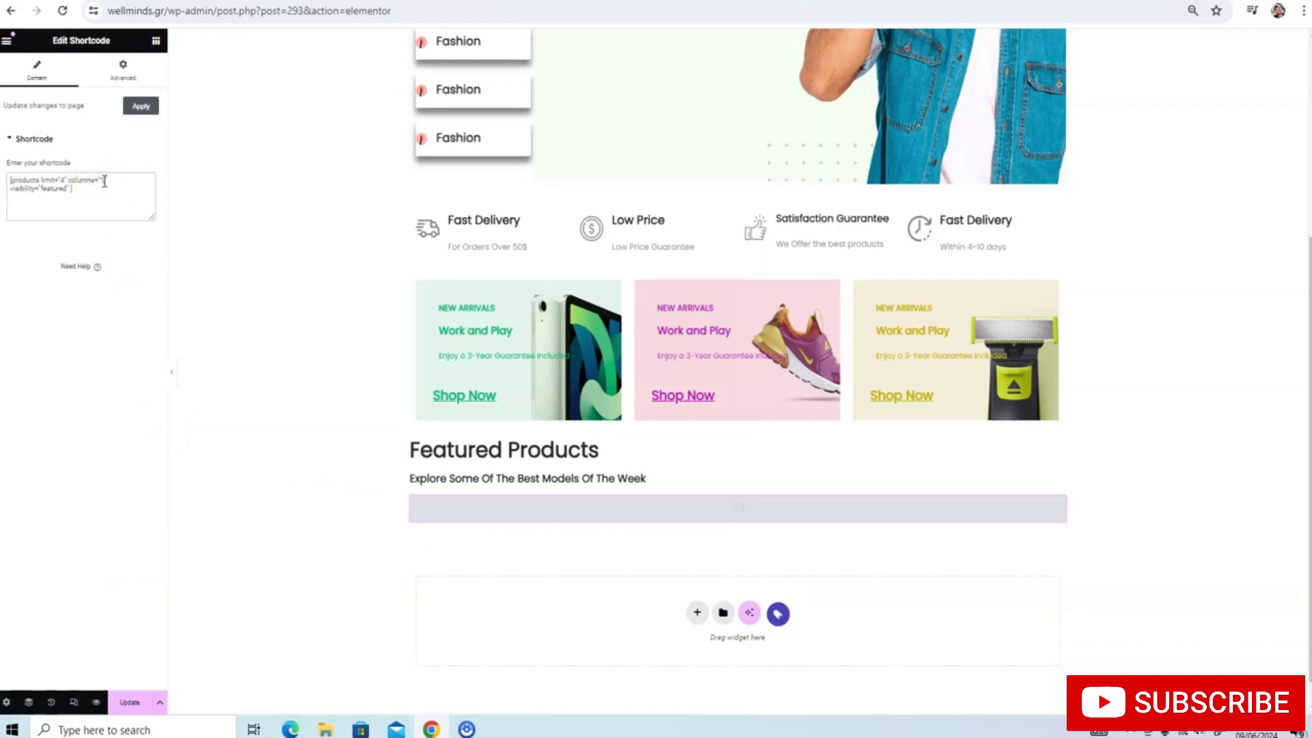
{"action": "left_click", "coordinate": [68, 179]}
{"action": "key", "text": "BackSpace"}
{"action": "type", "text": "8"}
Update the page and go to the store's All Products list
{"action": "left_click", "coordinate": [123, 707]}
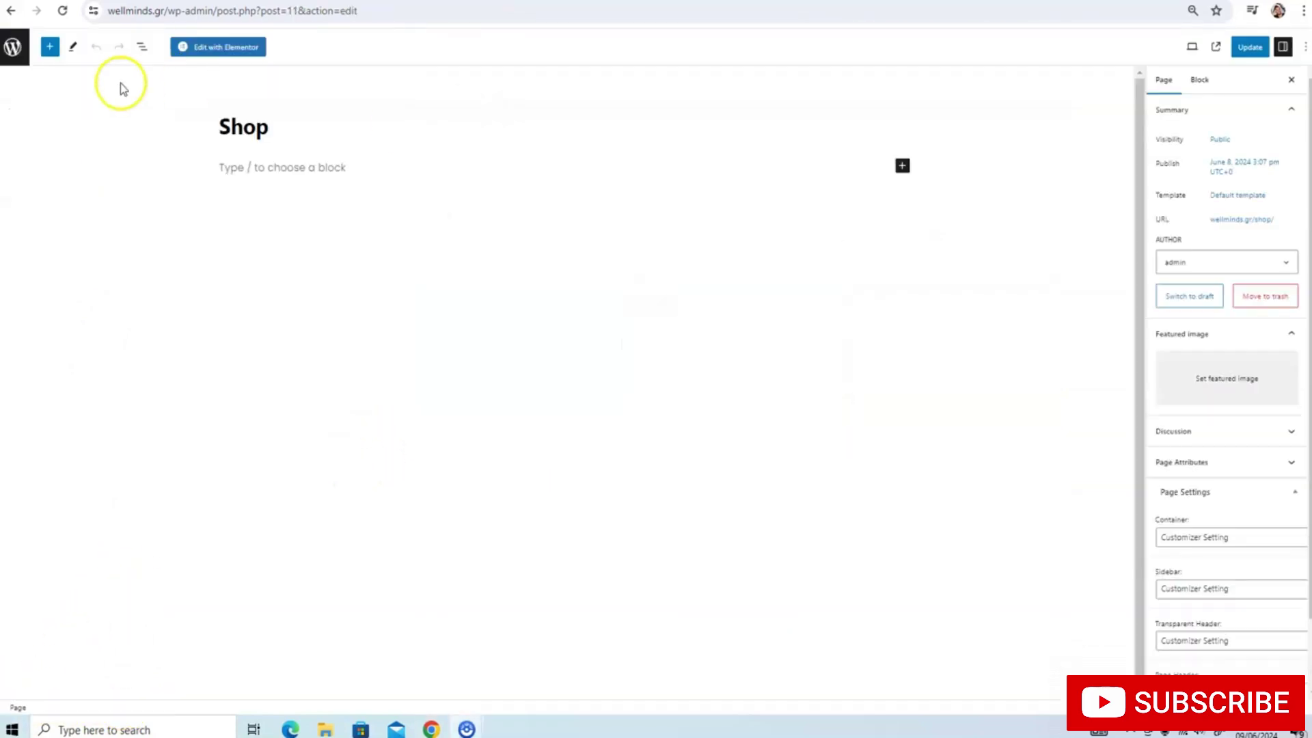
{"action": "left_click", "coordinate": [20, 55]}
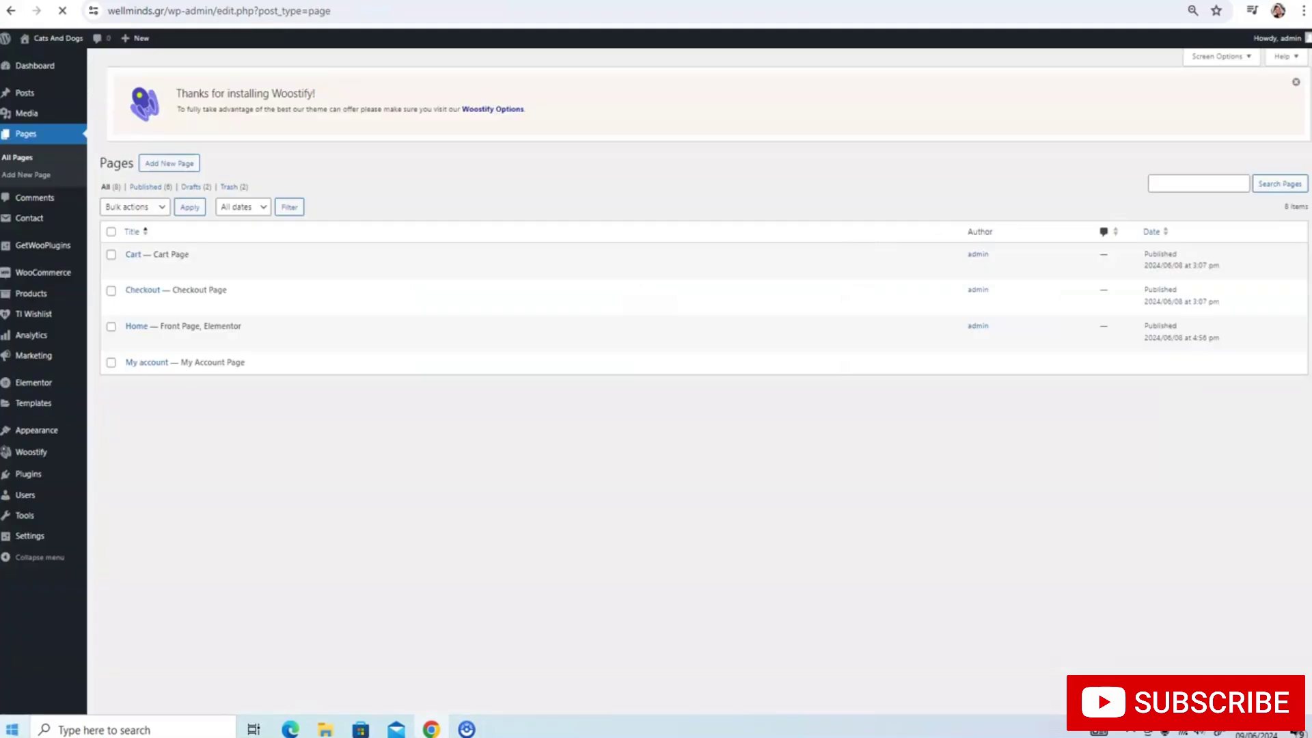
{"action": "mouse_move", "coordinate": [50, 293]}
{"action": "left_click", "coordinate": [91, 293]}
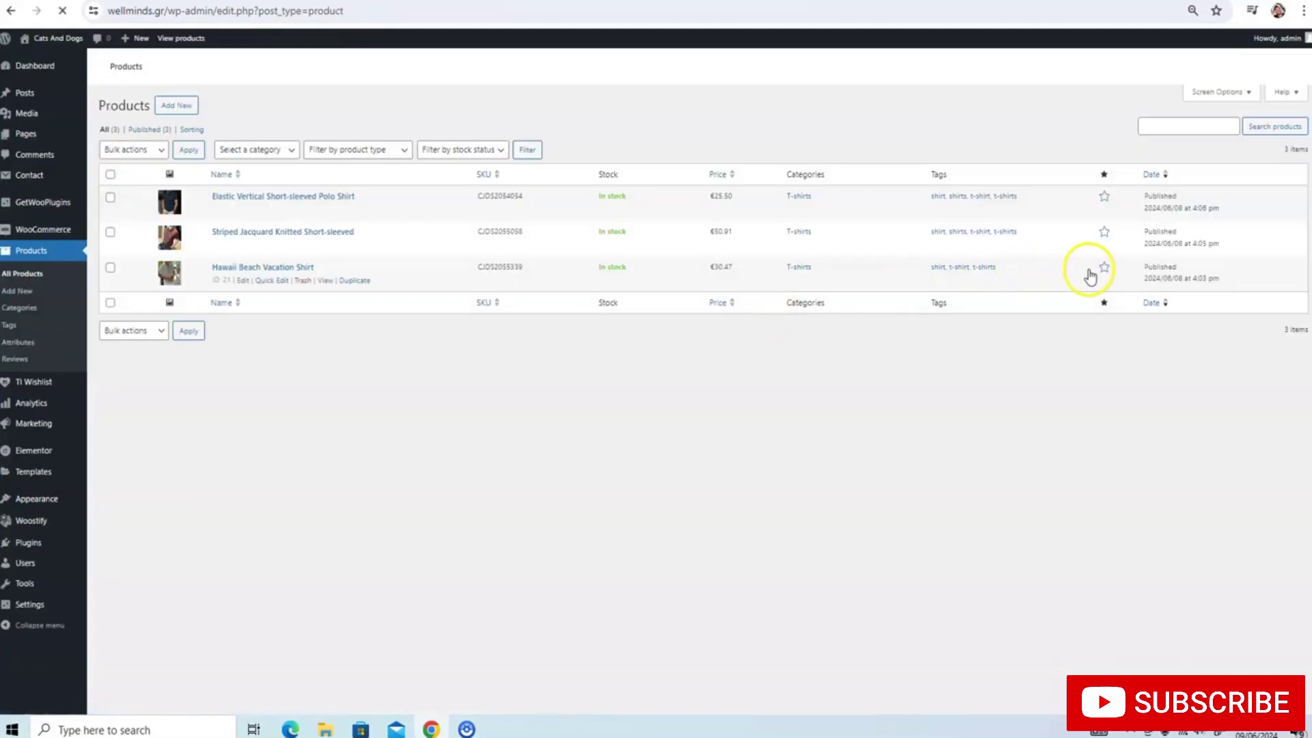
Mark the Elastic Vertical Polo, striped knitted shirt and Hawaii Beach Vacation Shirt as featured
{"action": "left_click", "coordinate": [1103, 315]}
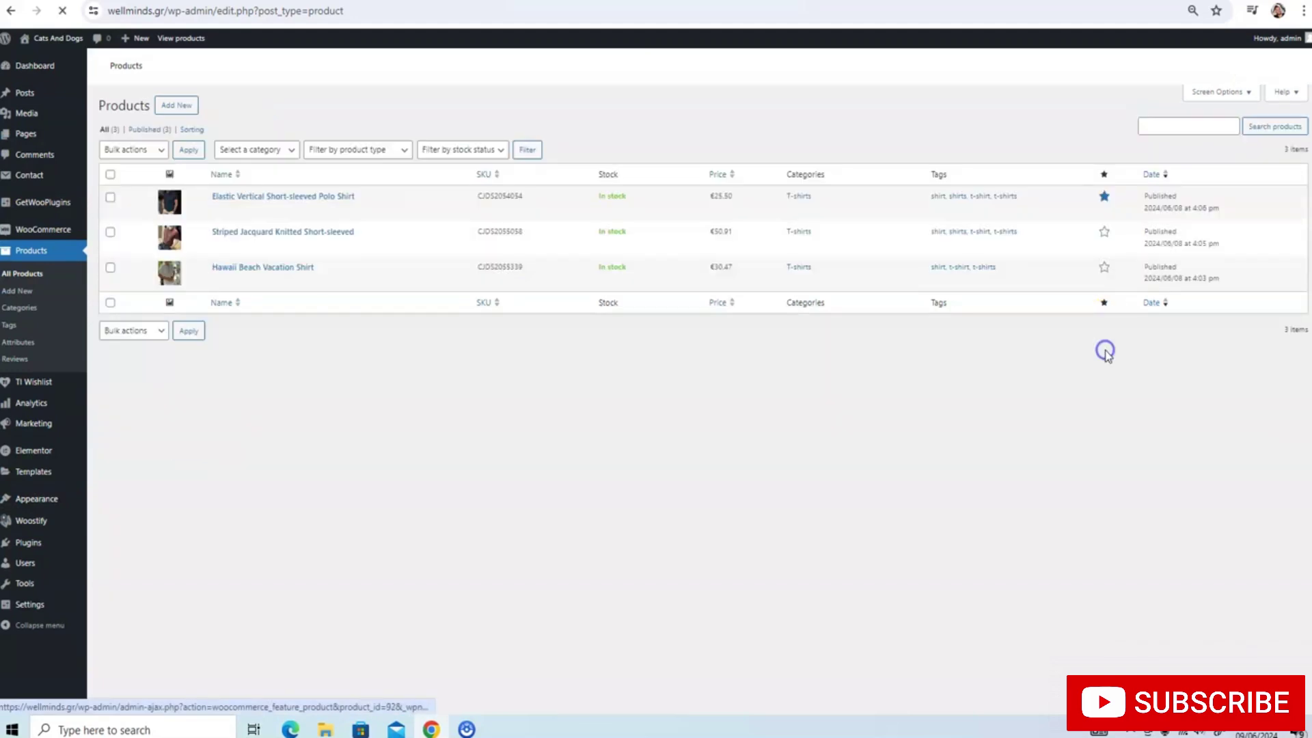
{"action": "left_click", "coordinate": [1104, 343]}
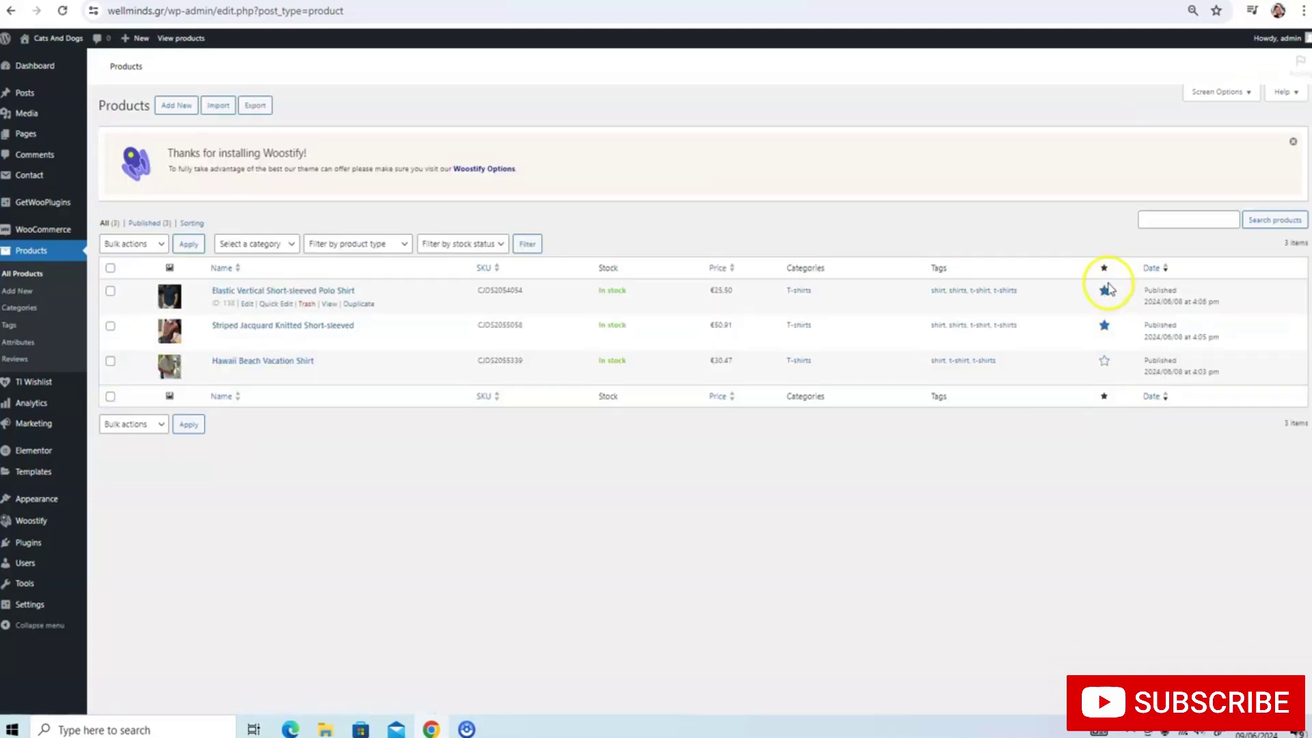
{"action": "left_click", "coordinate": [1104, 387]}
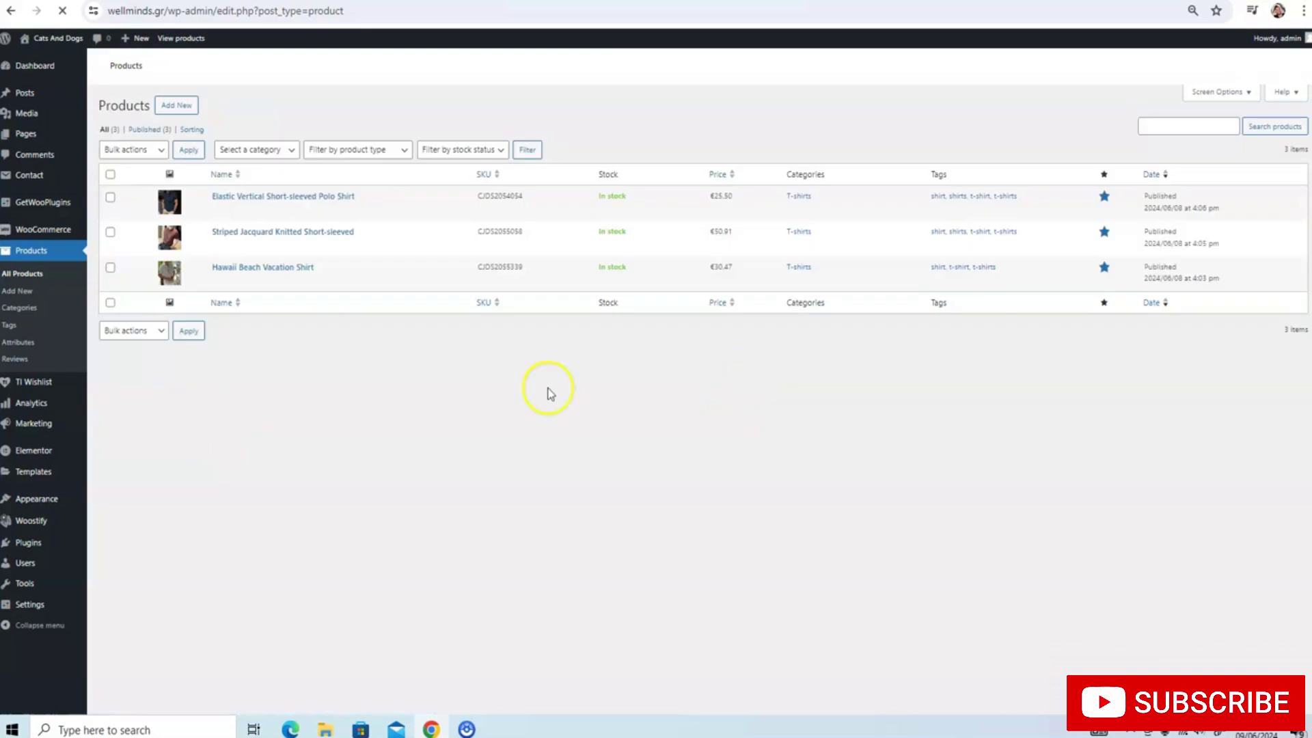
{"action": "key", "text": "ctrl+Tab"}
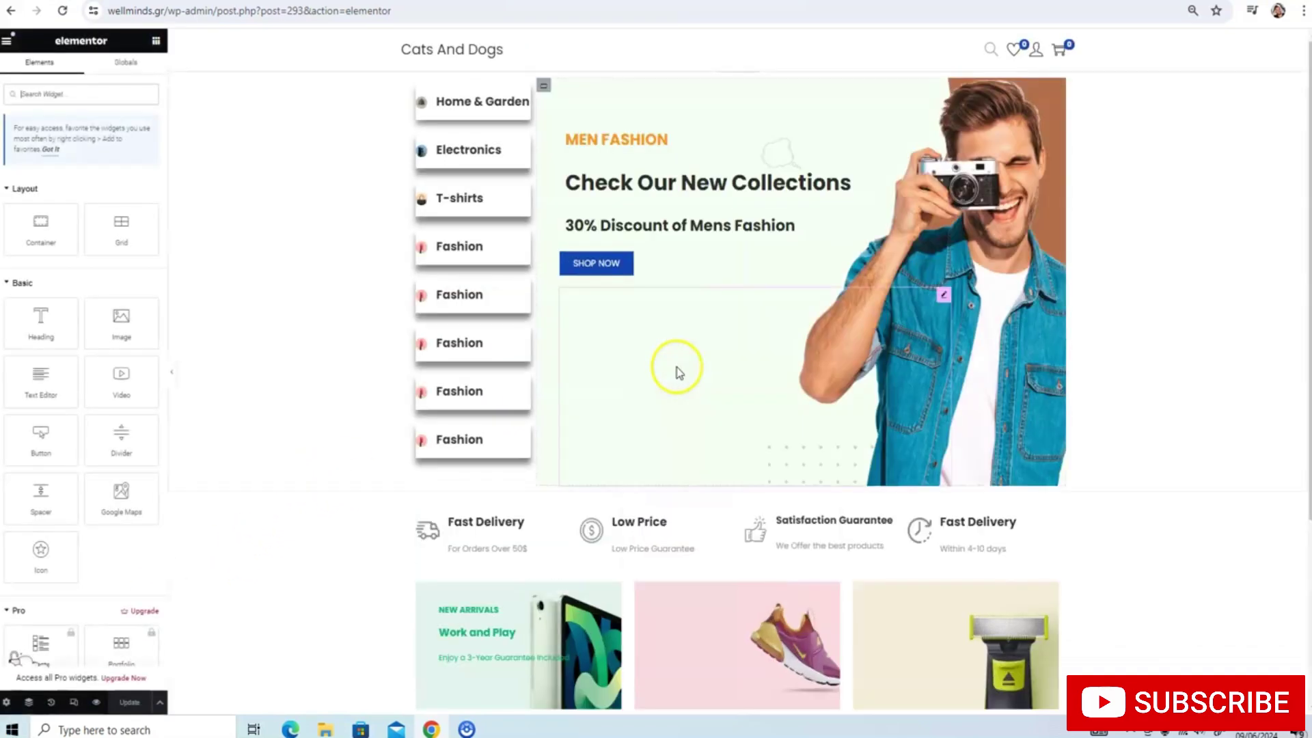
Set the featured products shortcode to limit="4" and columns="3" and apply it
{"action": "scroll", "coordinate": [679, 373], "scroll_direction": "down", "scroll_amount": 3}
{"action": "scroll", "coordinate": [678, 372], "scroll_direction": "up", "scroll_amount": 3}
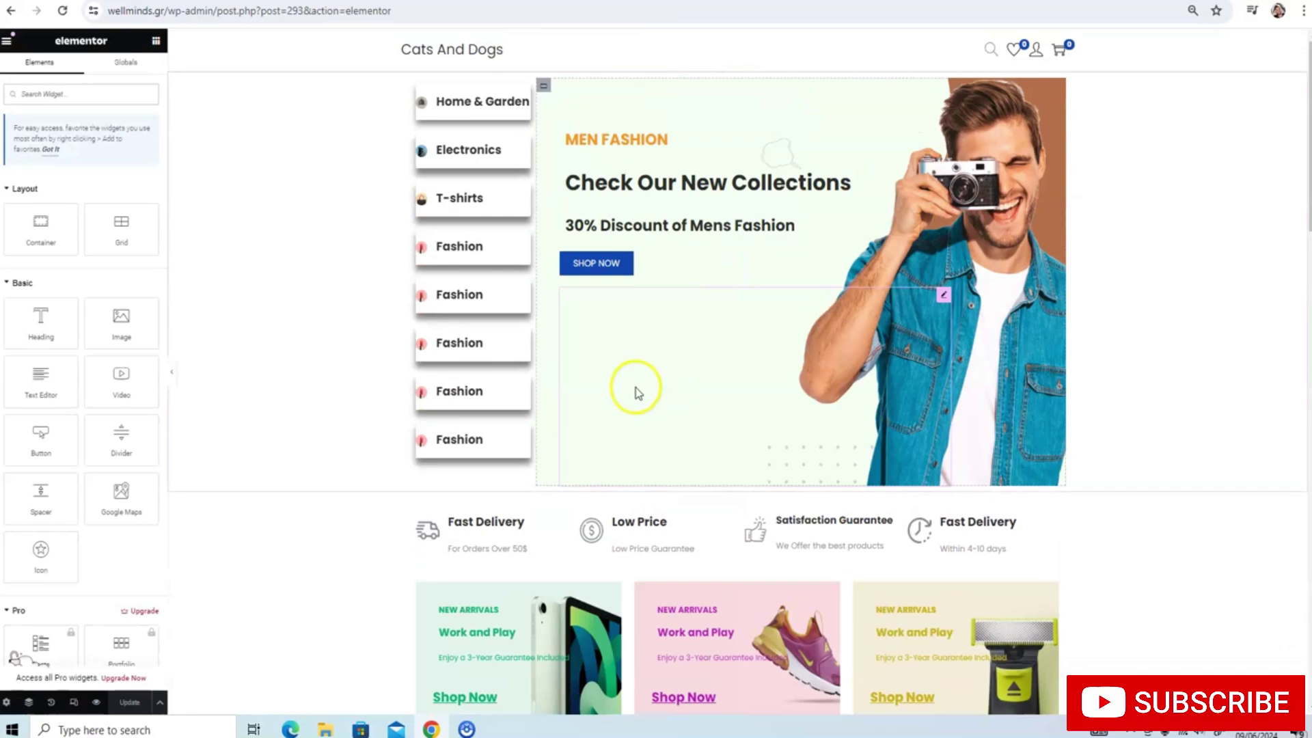
{"action": "scroll", "coordinate": [635, 393], "scroll_direction": "down", "scroll_amount": 12}
{"action": "scroll", "coordinate": [717, 358], "scroll_direction": "down", "scroll_amount": 4}
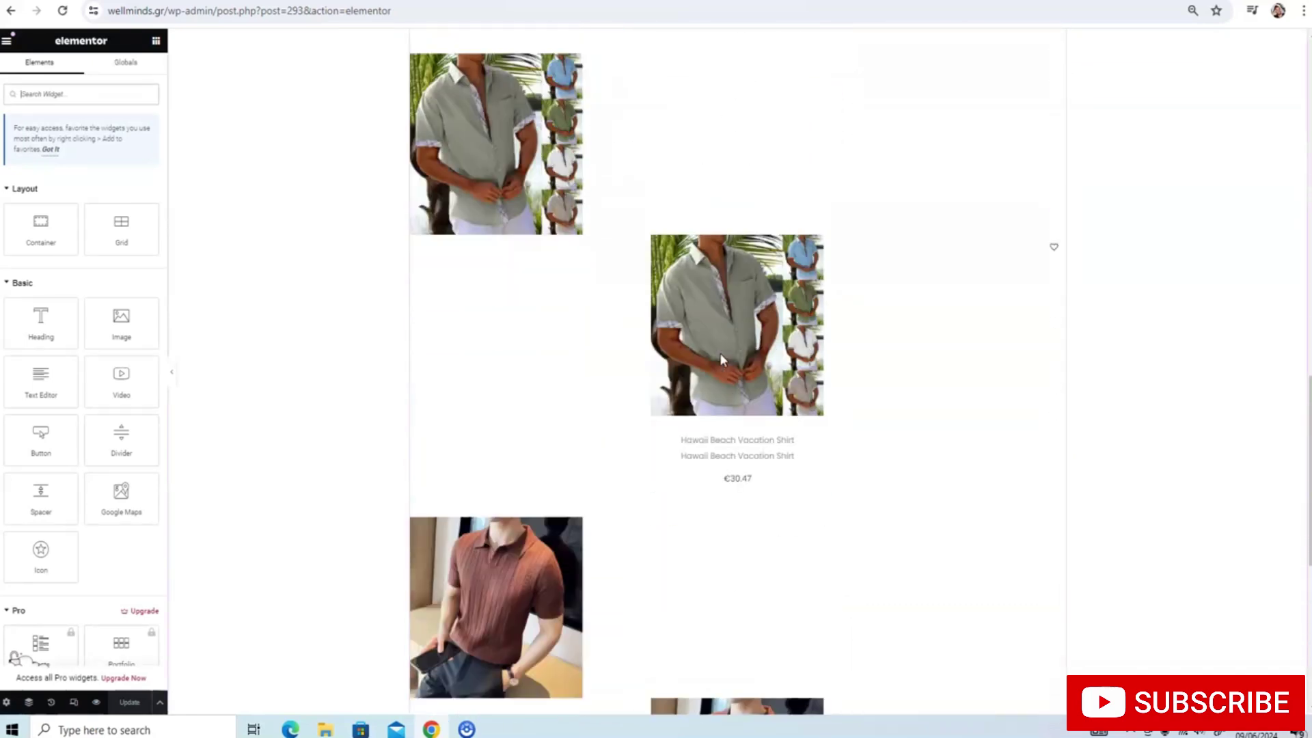
{"action": "scroll", "coordinate": [720, 355], "scroll_direction": "down", "scroll_amount": 2}
{"action": "scroll", "coordinate": [697, 351], "scroll_direction": "up", "scroll_amount": 7}
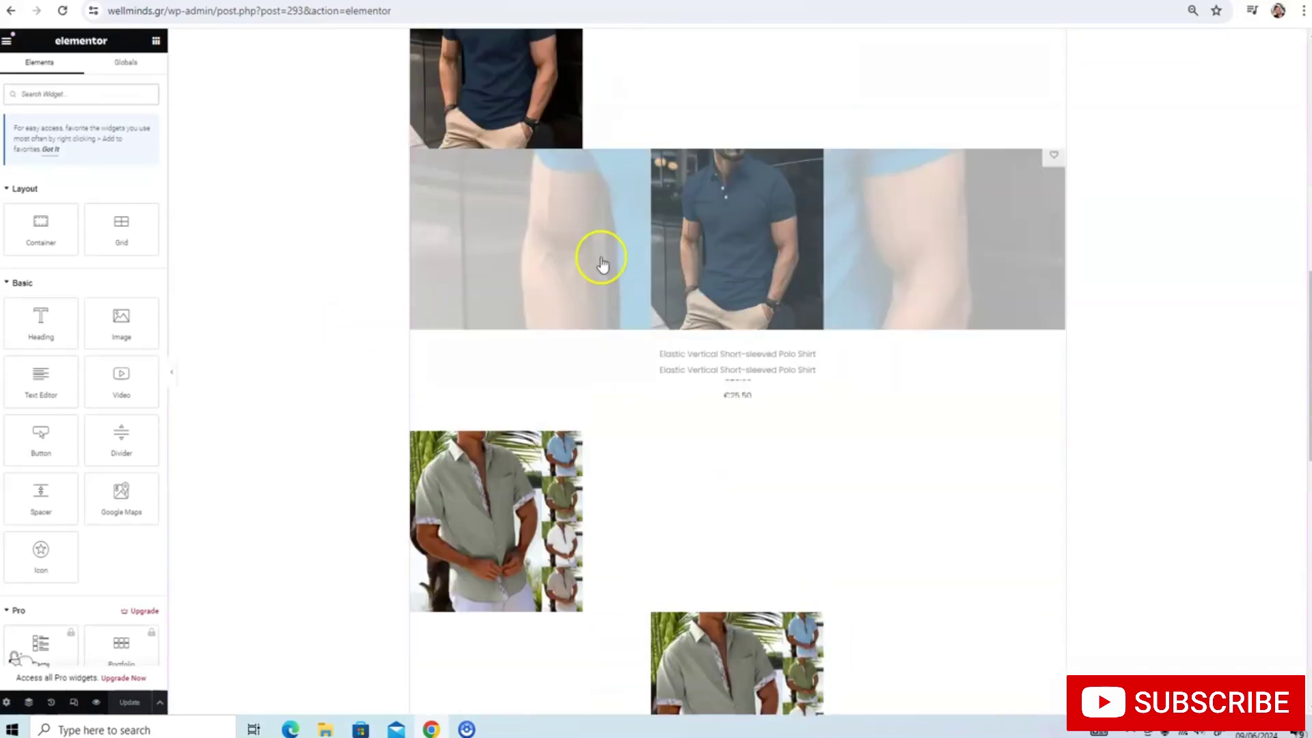
{"action": "scroll", "coordinate": [601, 263], "scroll_direction": "up", "scroll_amount": 3}
{"action": "left_click", "coordinate": [630, 212]}
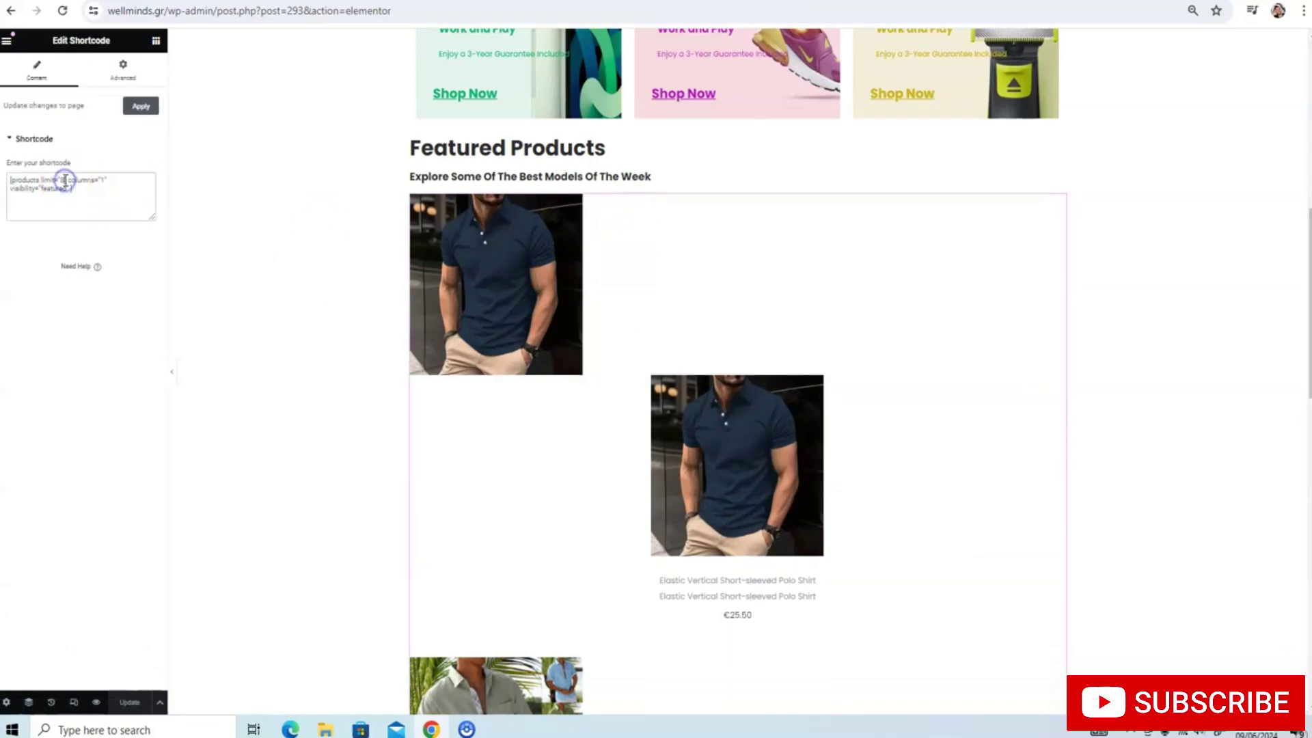
{"action": "type", "text": "4"}
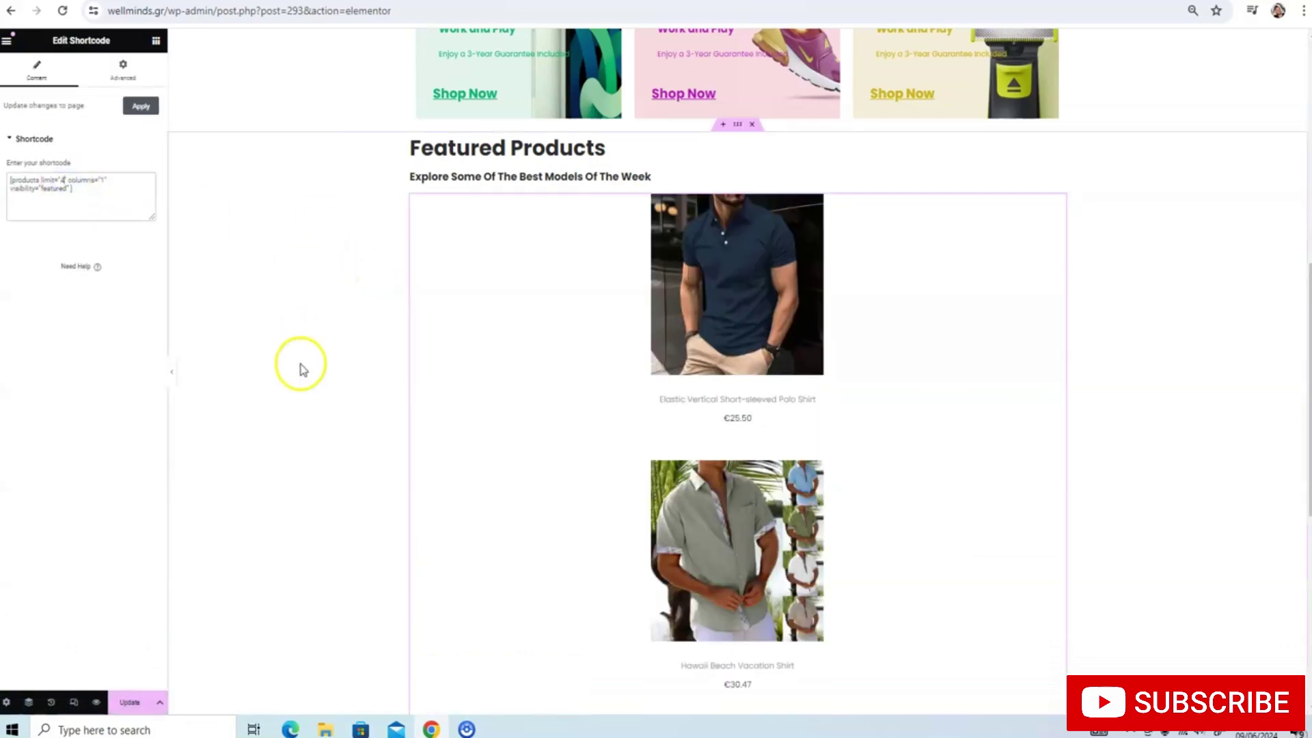
{"action": "key", "text": "BackSpace"}
{"action": "type", "text": "2"}
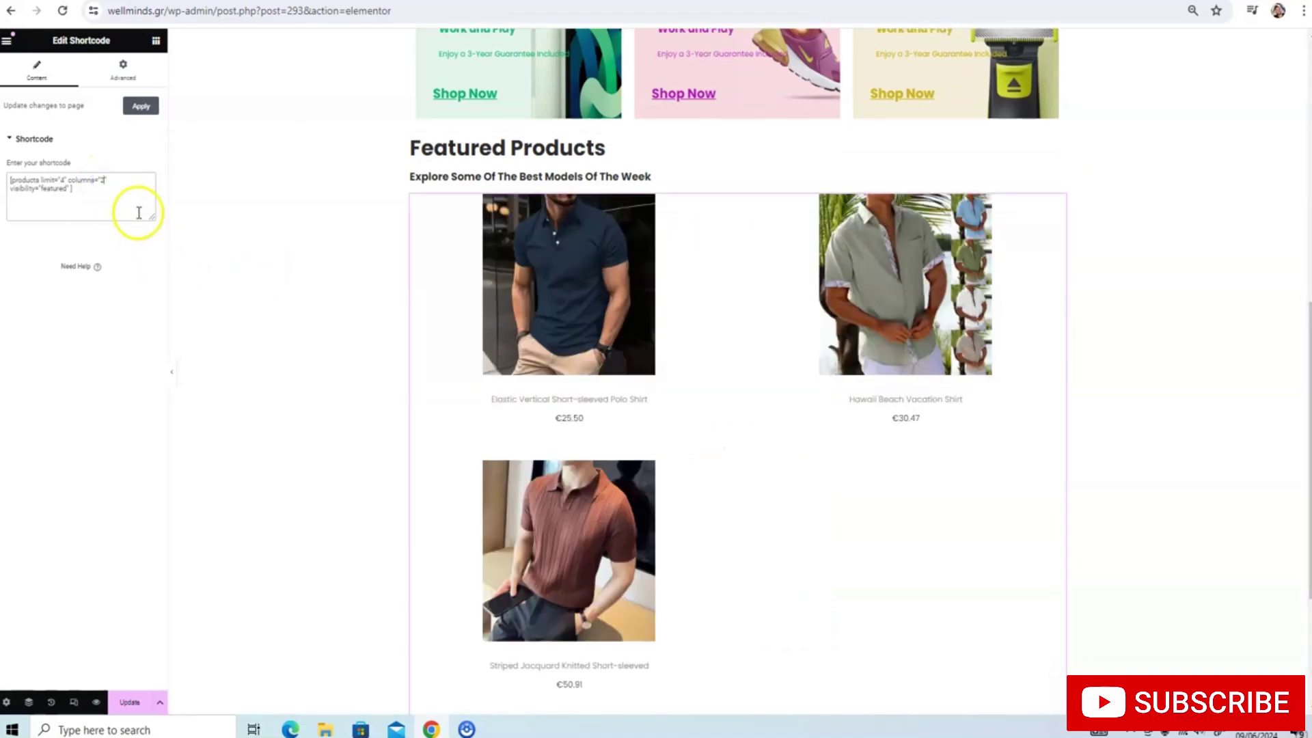
{"action": "key", "text": "BackSpace"}
{"action": "type", "text": "3"}
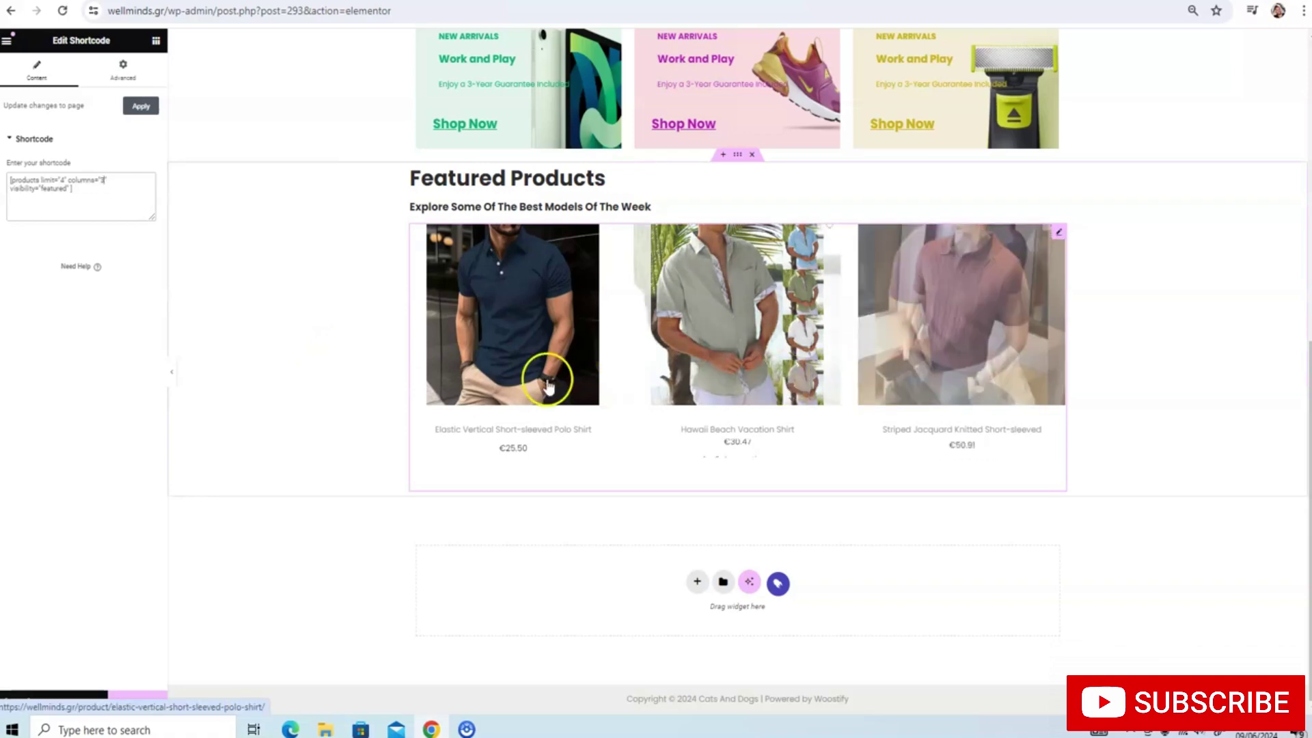
{"action": "left_click", "coordinate": [139, 109]}
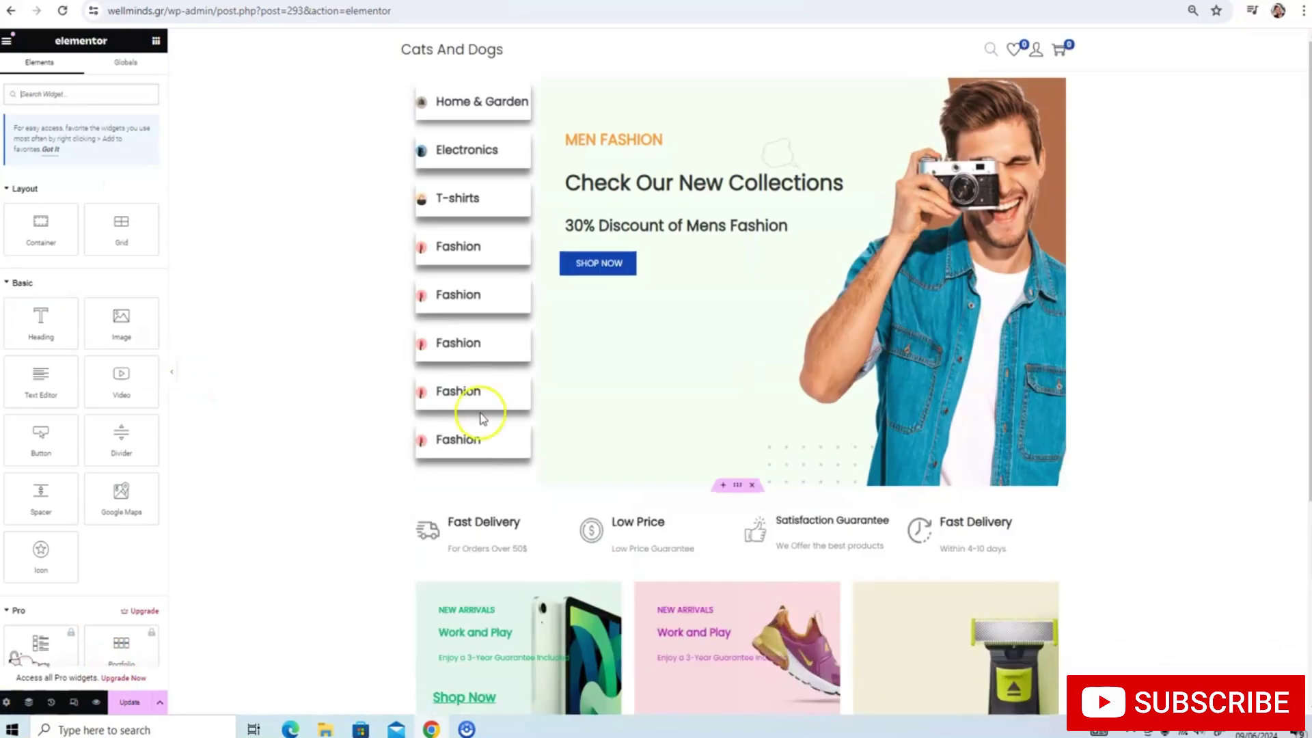
Select the existing Featured Products heading text
{"action": "scroll", "coordinate": [481, 419], "scroll_direction": "down", "scroll_amount": 3}
{"action": "scroll", "coordinate": [451, 421], "scroll_direction": "up", "scroll_amount": 2}
{"action": "scroll", "coordinate": [419, 433], "scroll_direction": "down", "scroll_amount": 5}
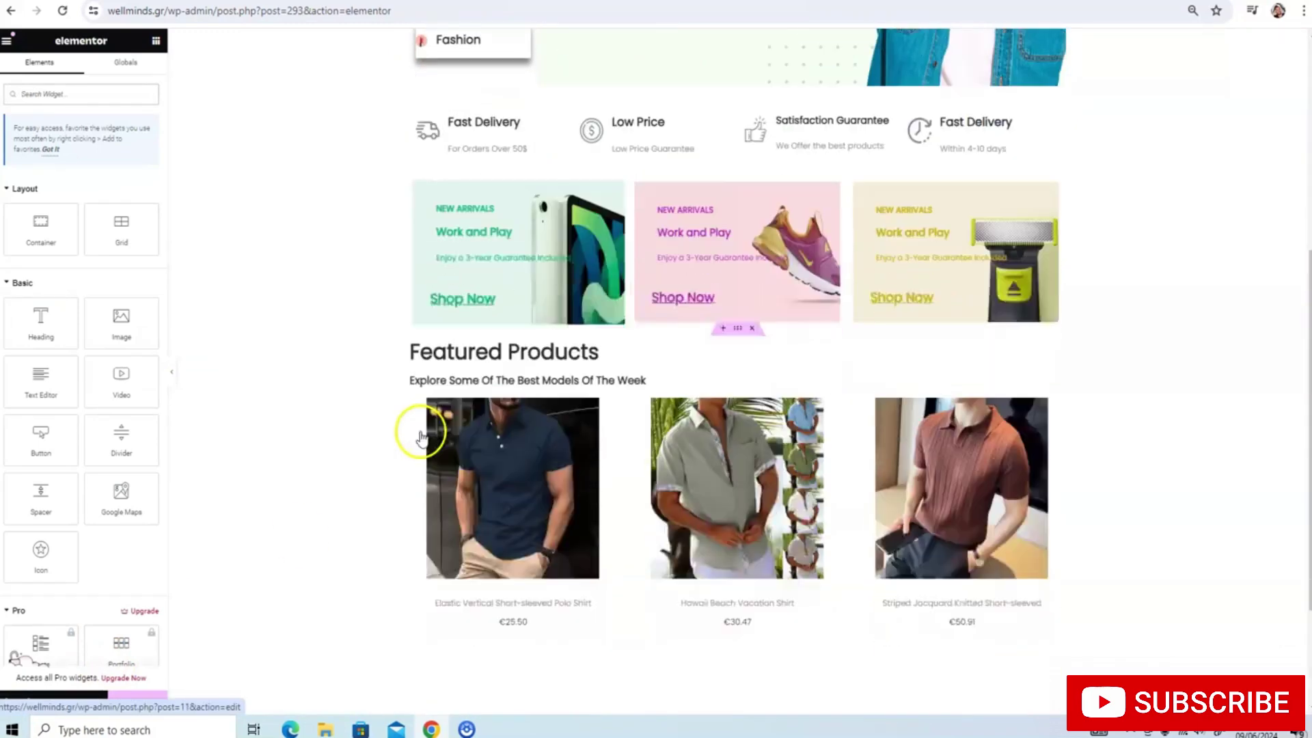
{"action": "scroll", "coordinate": [601, 196], "scroll_direction": "down", "scroll_amount": 1}
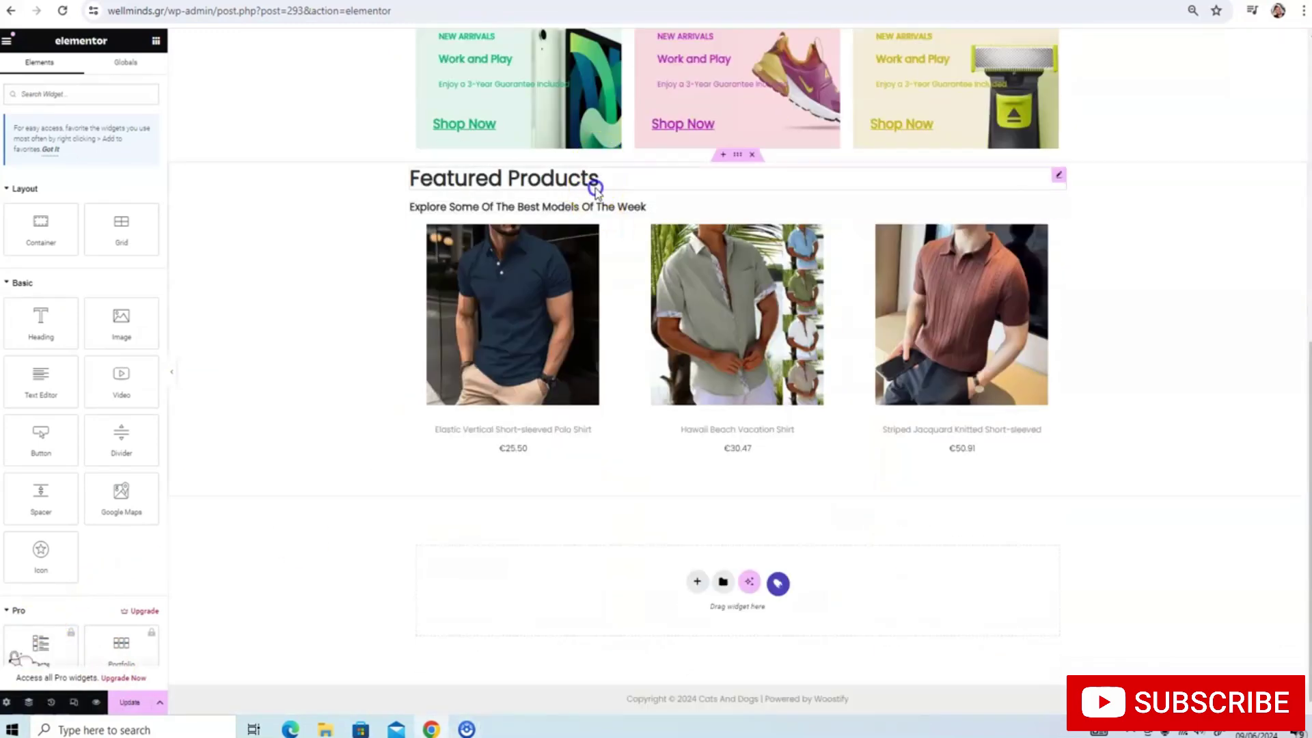
{"action": "left_click", "coordinate": [597, 183]}
{"action": "triple_click", "coordinate": [599, 181]}
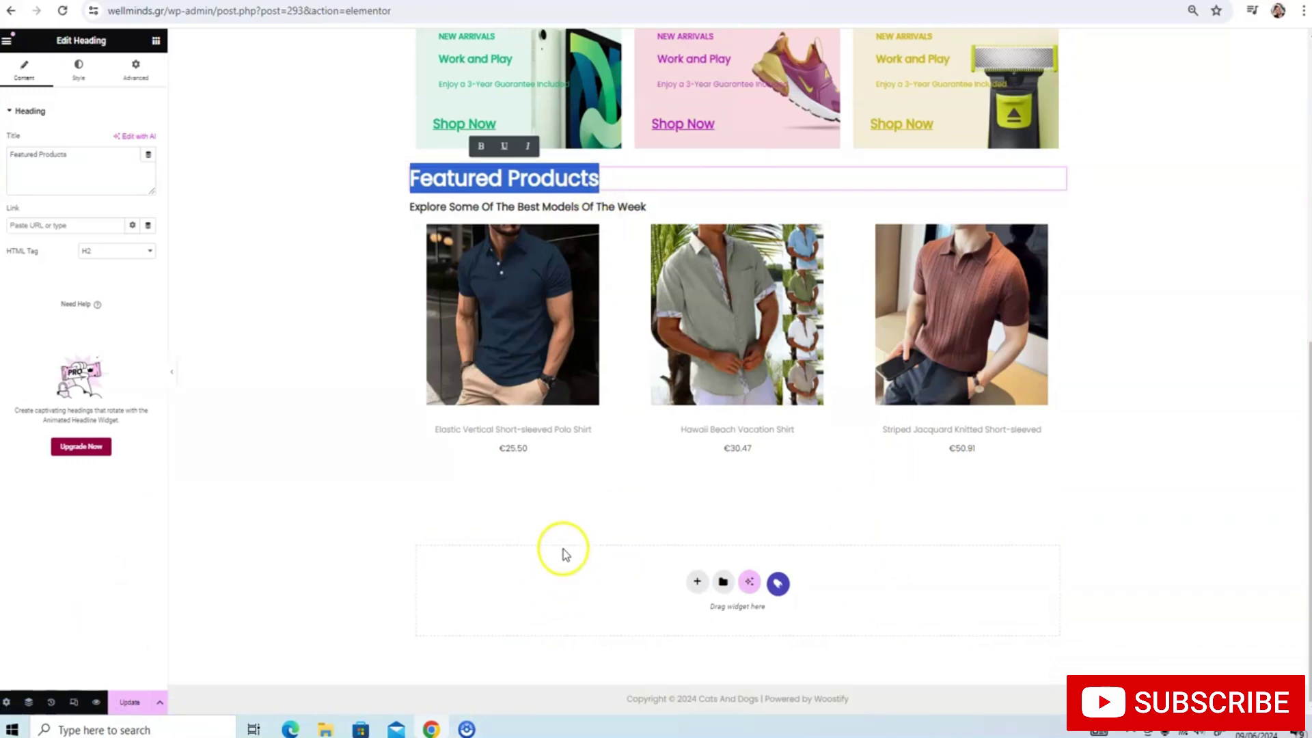
Add a one-column flexbox section below the products containing a Heading widget
{"action": "left_click", "coordinate": [155, 41]}
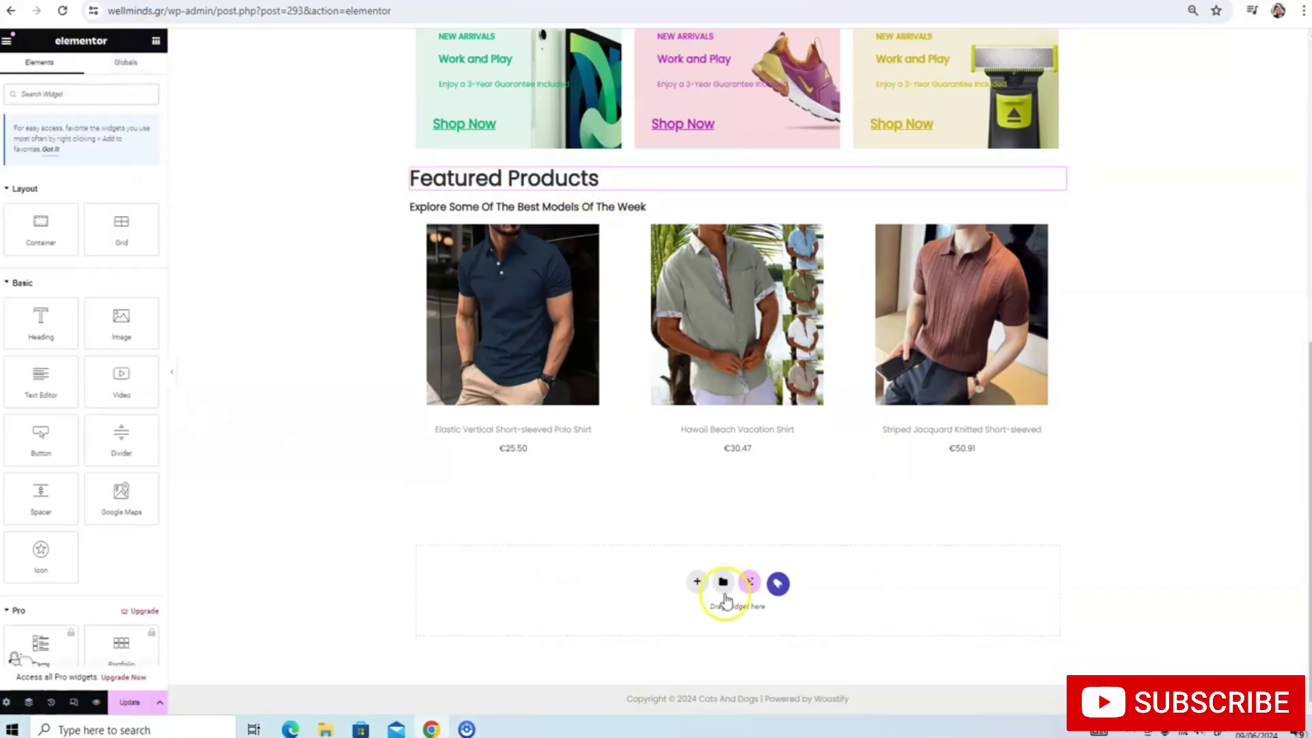
{"action": "left_click", "coordinate": [697, 582]}
{"action": "left_click", "coordinate": [702, 618]}
{"action": "left_click", "coordinate": [590, 609]}
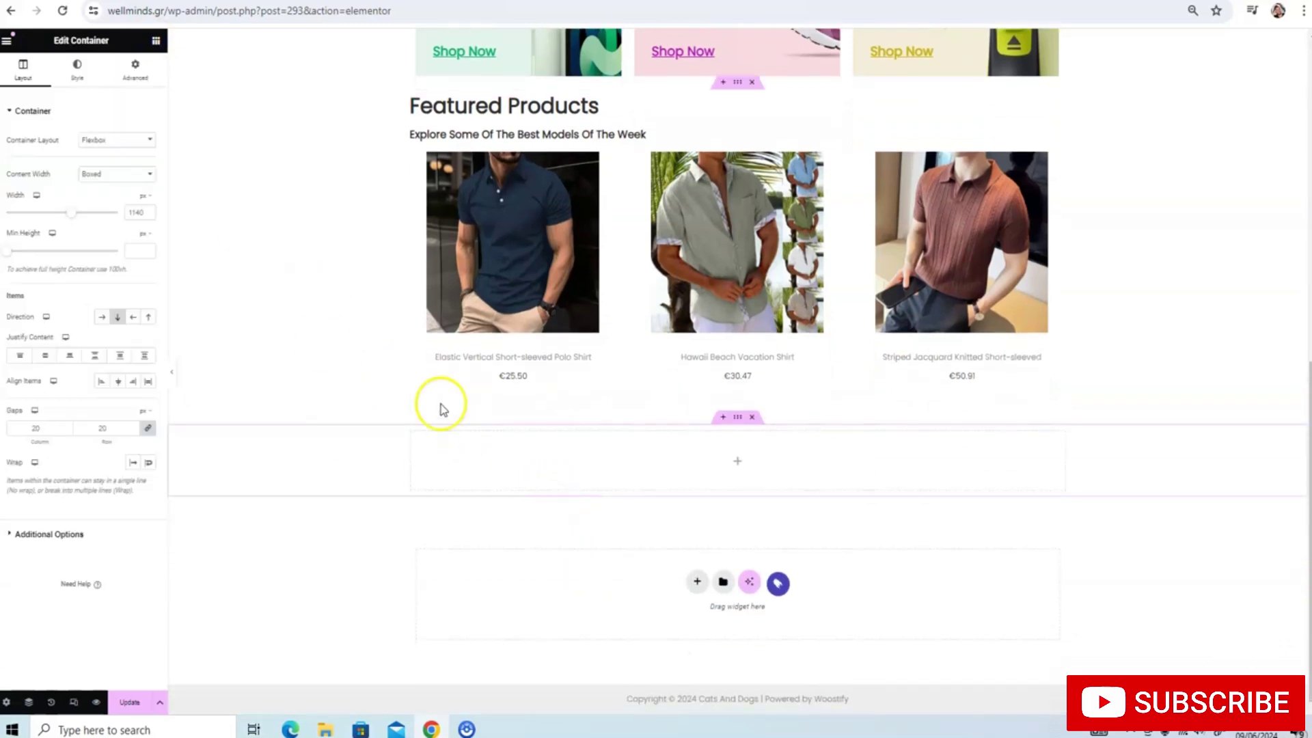
{"action": "left_click", "coordinate": [156, 40]}
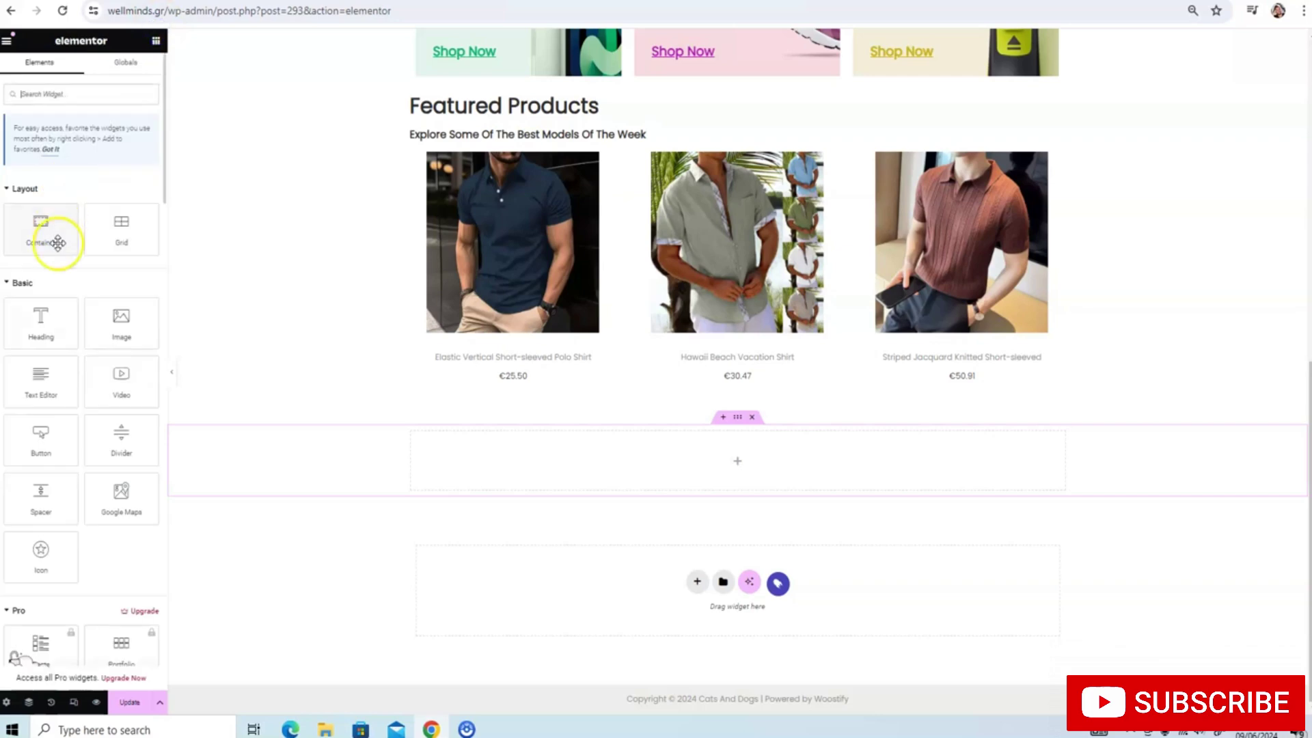
{"action": "left_click_drag", "start_coordinate": [41, 318], "coordinate": [549, 451]}
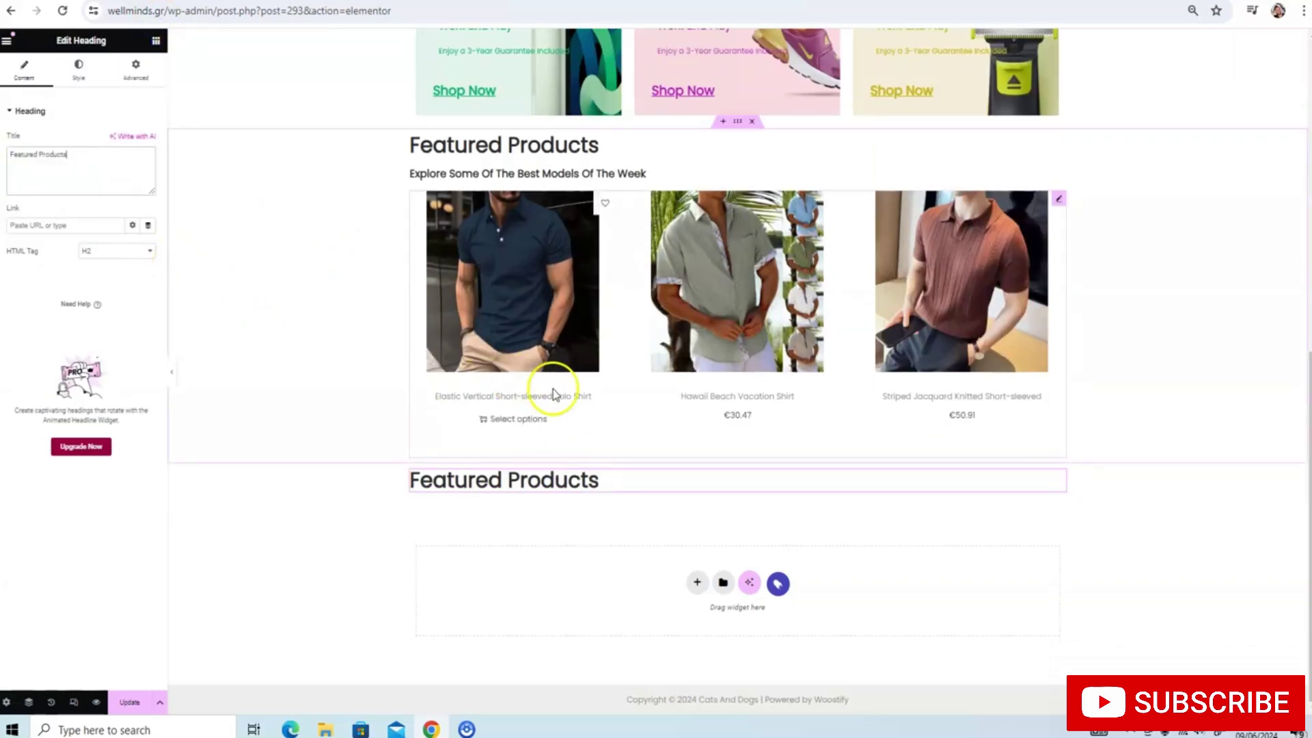
{"action": "left_click", "coordinate": [778, 584]}
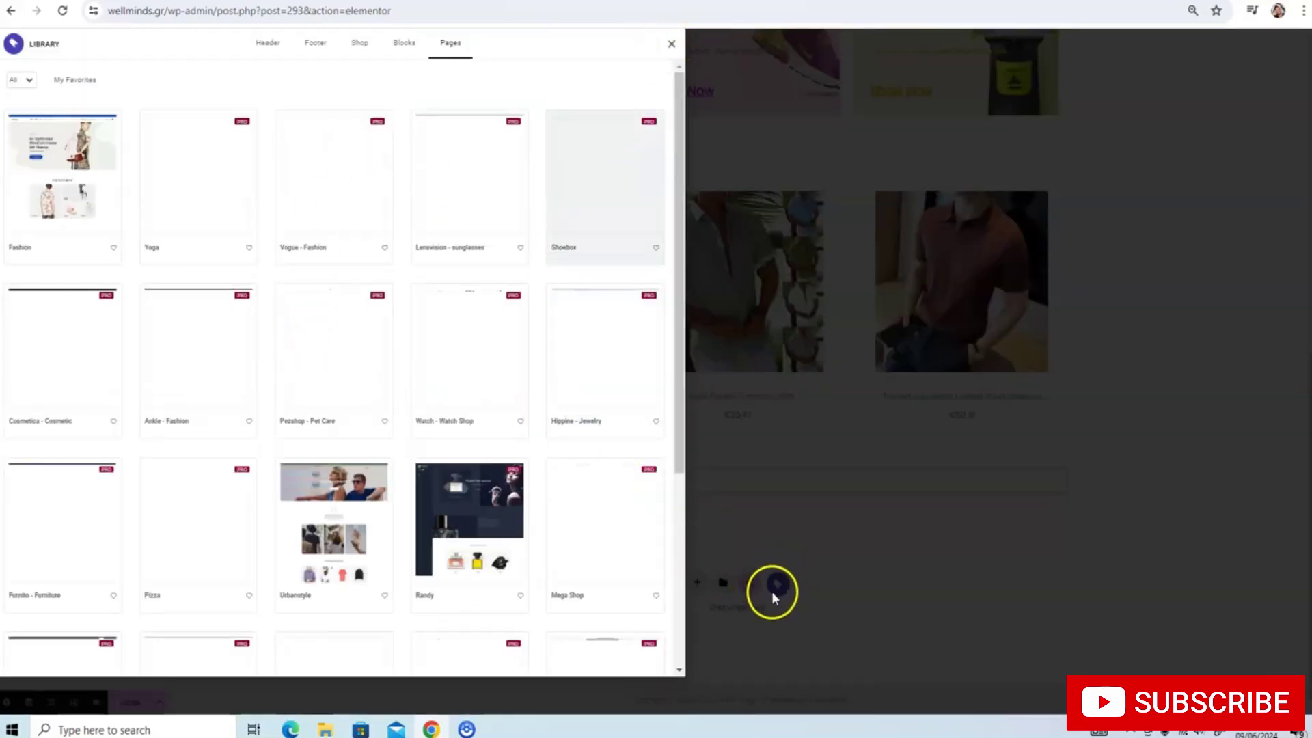
Reopen the template library and filter page templates to Free only
{"action": "left_click", "coordinate": [775, 594]}
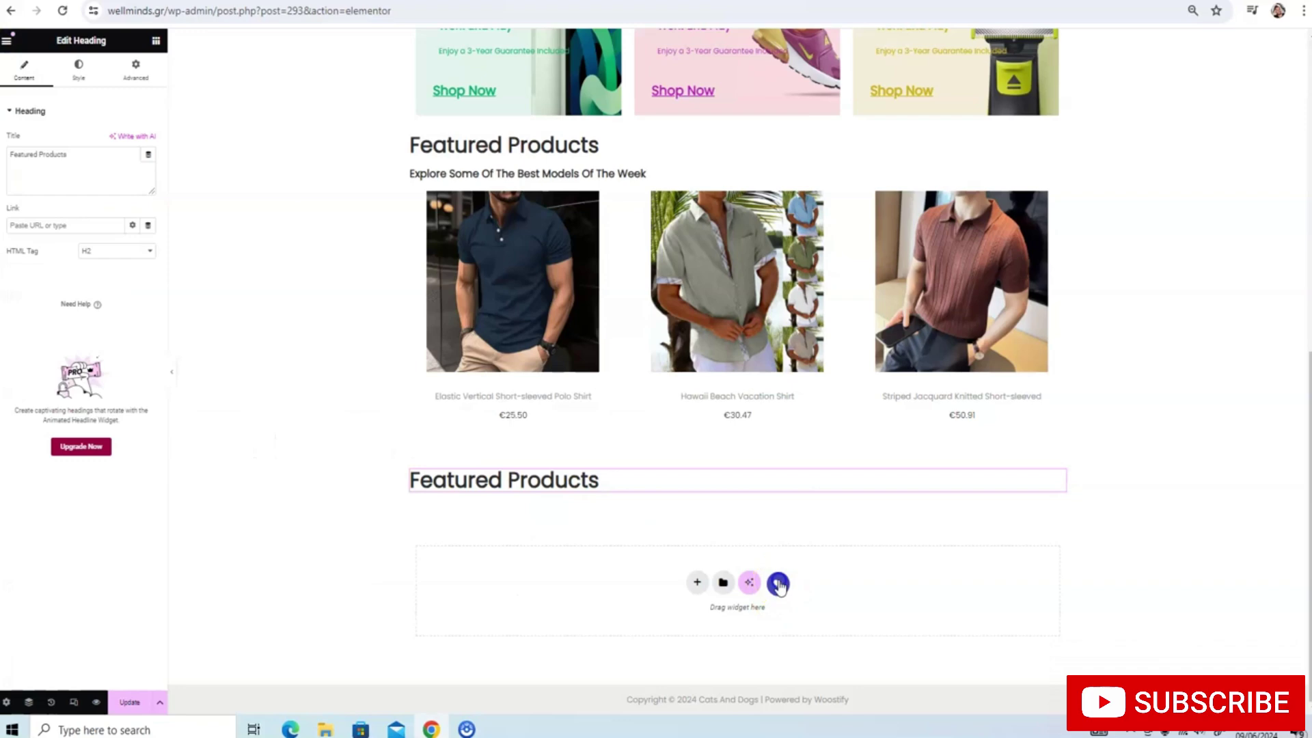
{"action": "left_click", "coordinate": [778, 584]}
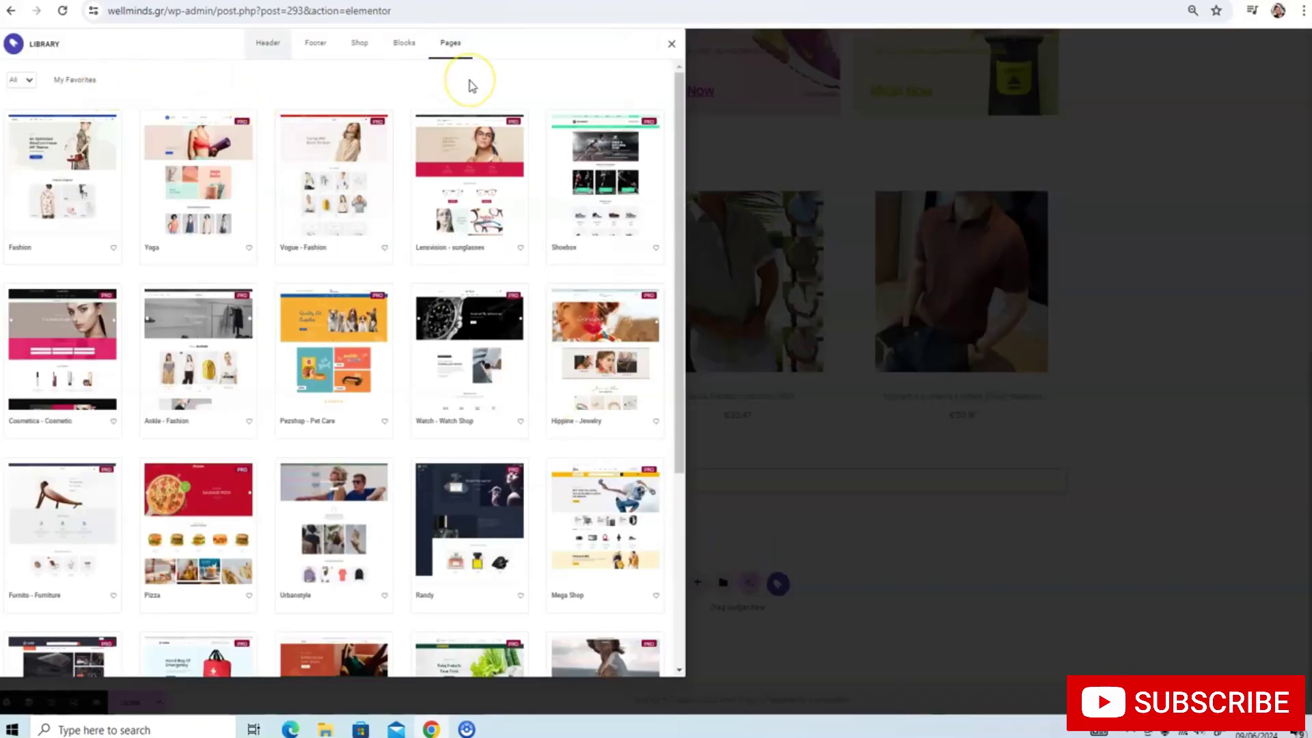
{"action": "left_click", "coordinate": [20, 79]}
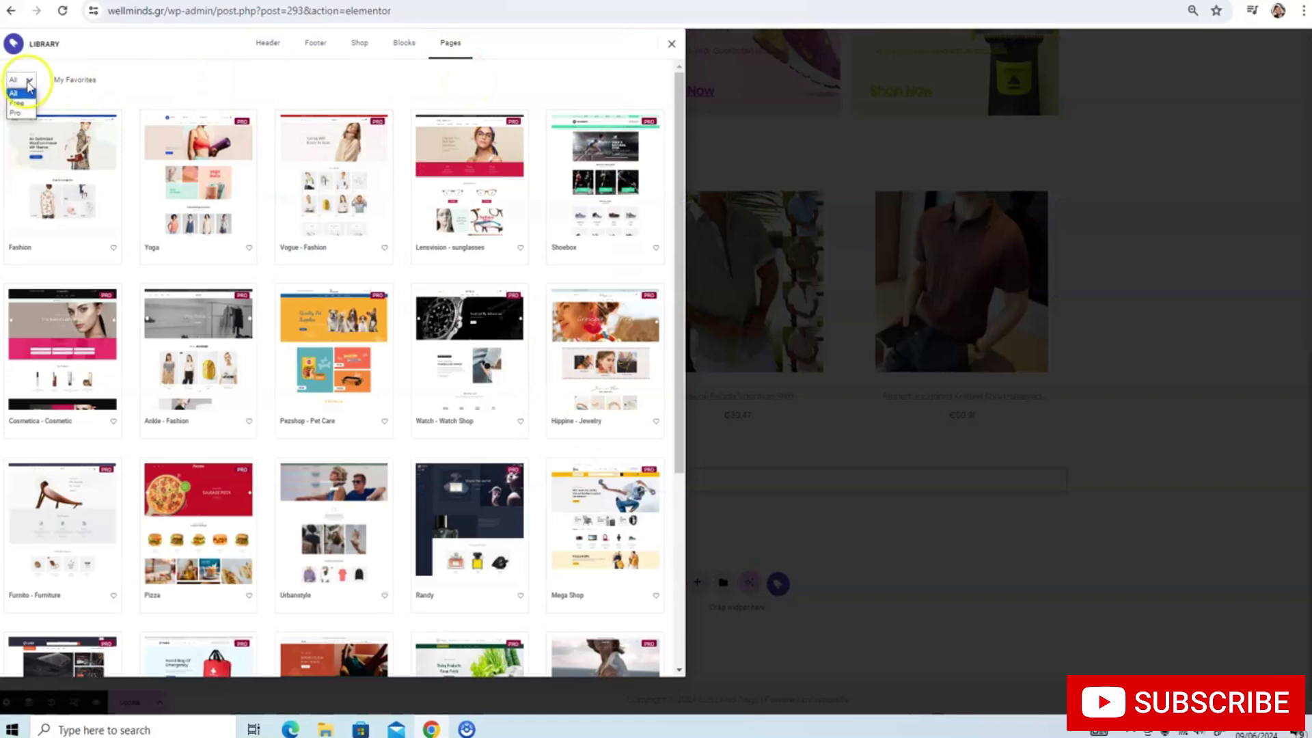
{"action": "left_click", "coordinate": [29, 83]}
{"action": "left_click", "coordinate": [28, 80]}
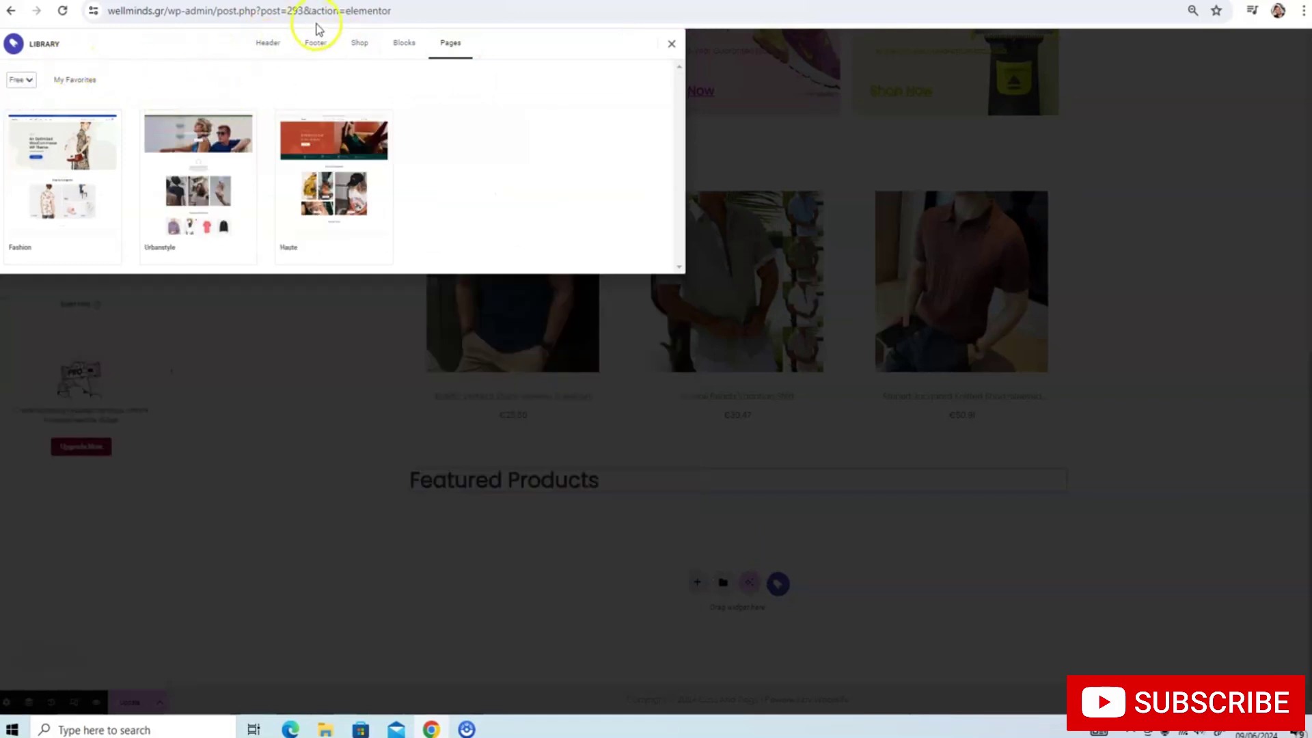
Switch to Blocks with All categories and scroll through the block templates
{"action": "left_click", "coordinate": [409, 46]}
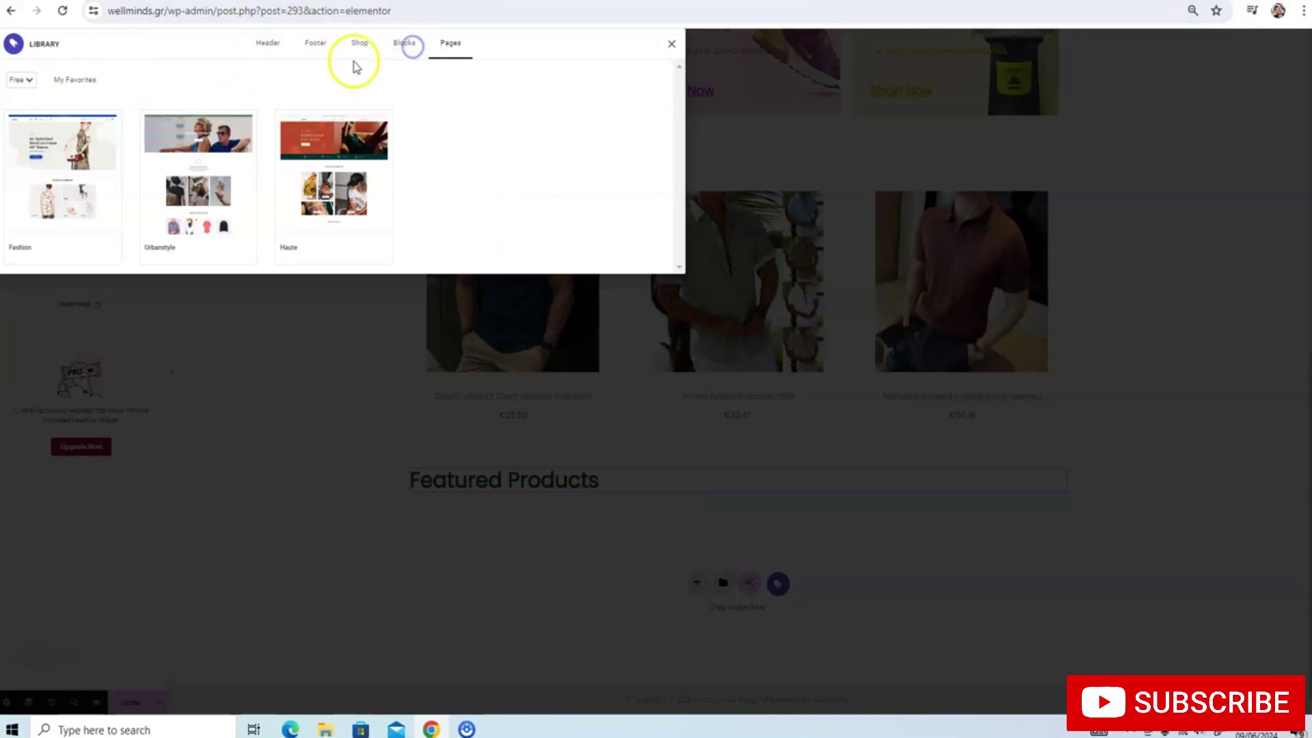
{"action": "left_click", "coordinate": [43, 82]}
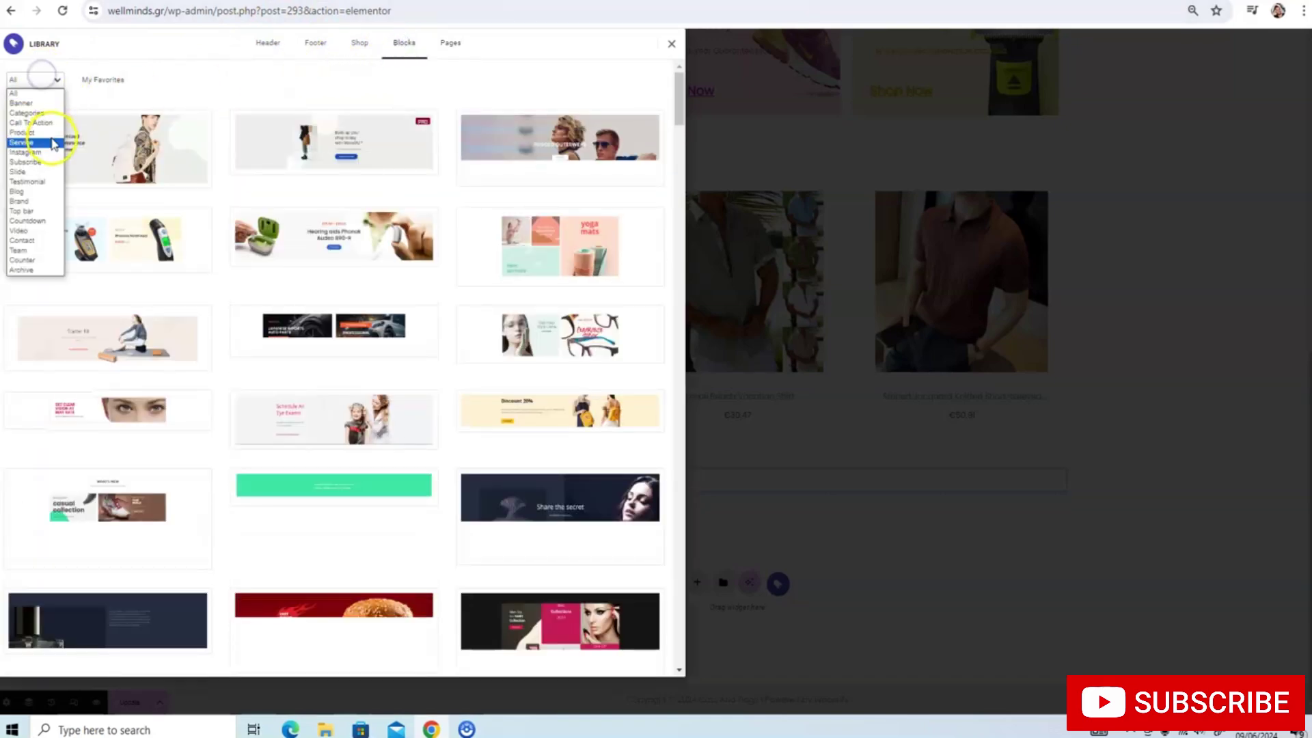
{"action": "left_click", "coordinate": [47, 97]}
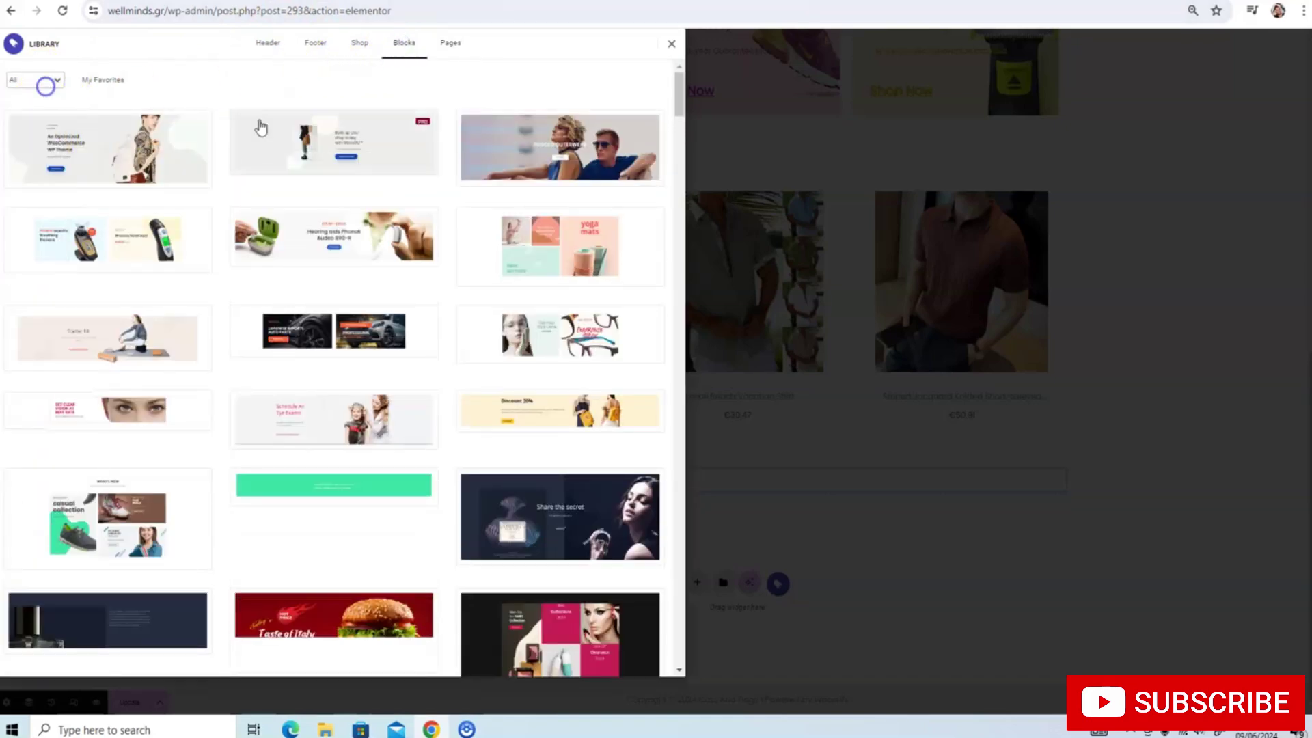
{"action": "scroll", "coordinate": [330, 141], "scroll_direction": "down", "scroll_amount": 8}
{"action": "scroll", "coordinate": [333, 143], "scroll_direction": "down", "scroll_amount": 16}
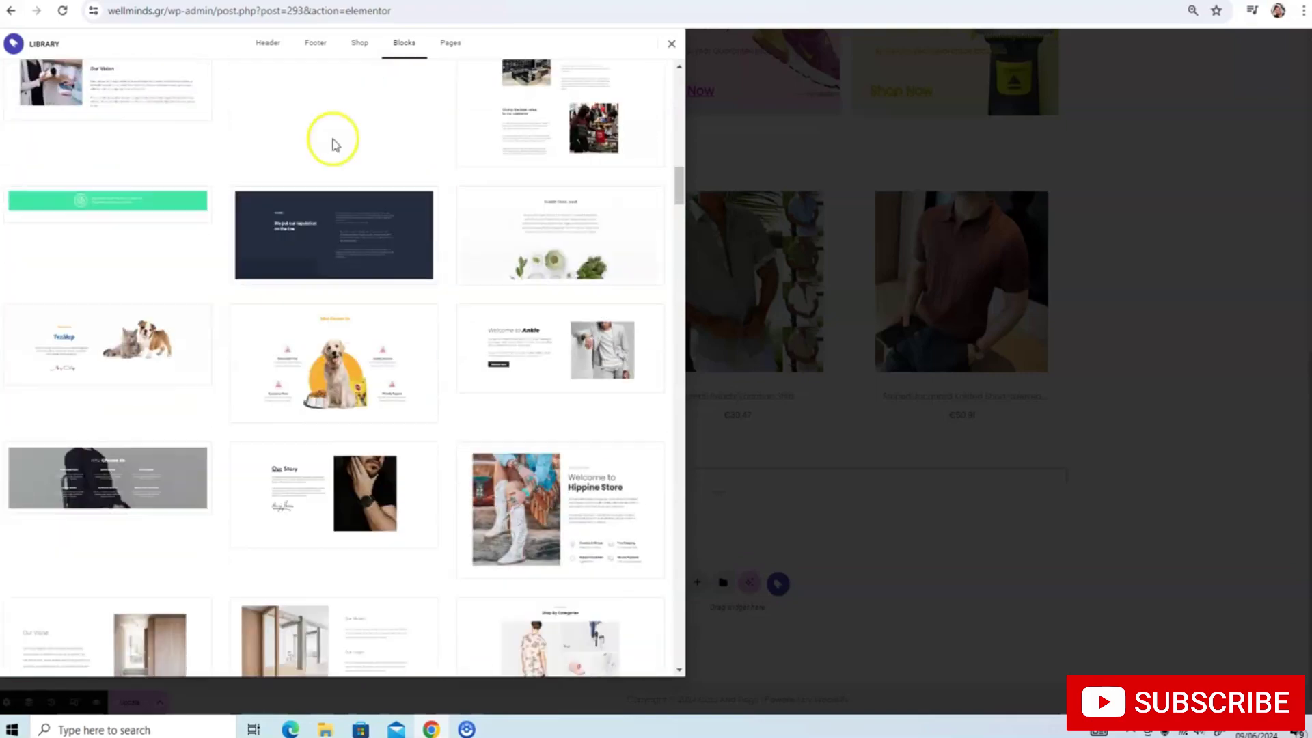
{"action": "scroll", "coordinate": [439, 176], "scroll_direction": "down", "scroll_amount": 15}
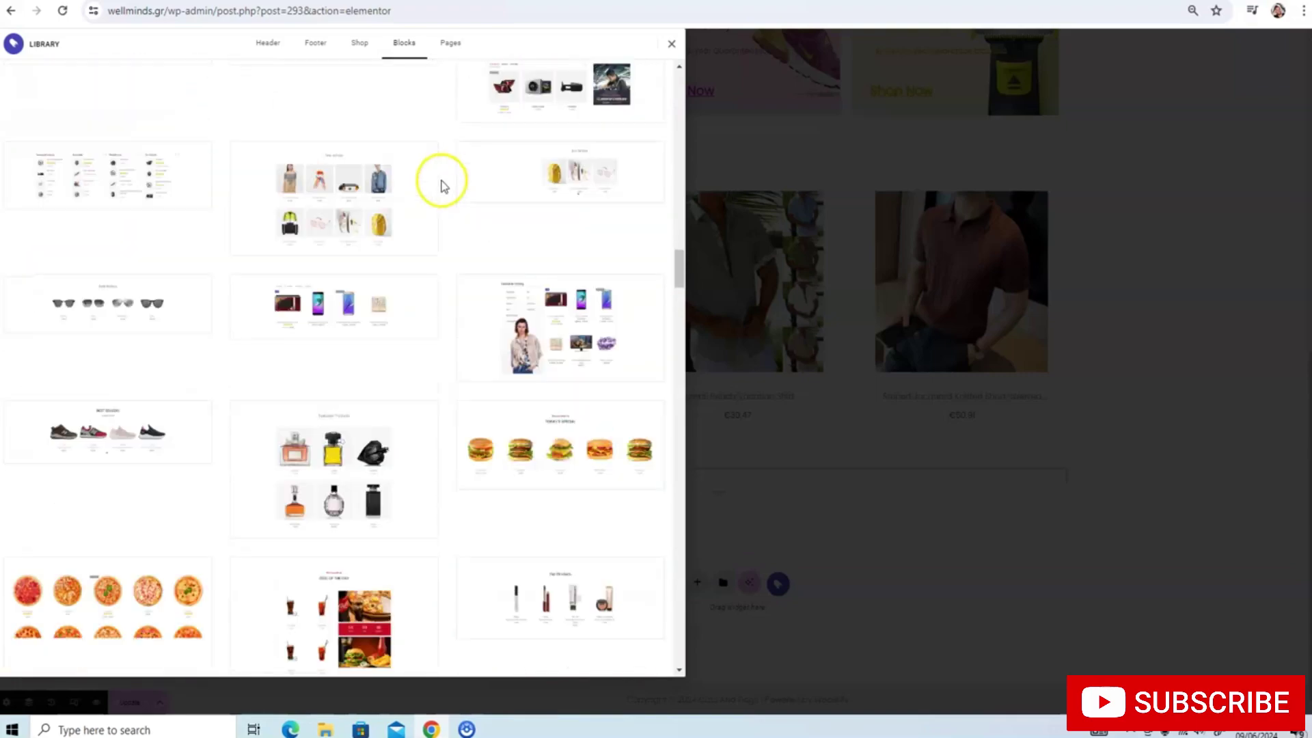
{"action": "scroll", "coordinate": [441, 194], "scroll_direction": "down", "scroll_amount": 15}
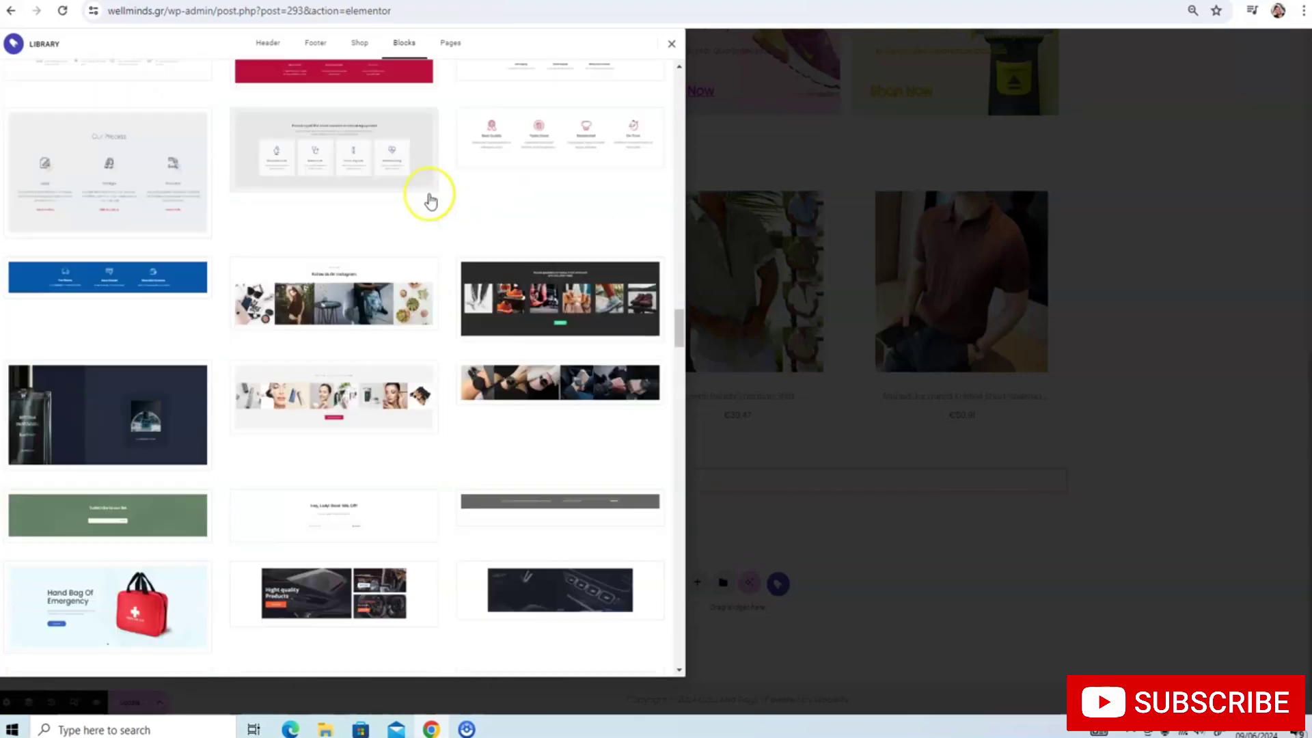
{"action": "scroll", "coordinate": [431, 200], "scroll_direction": "down", "scroll_amount": 15}
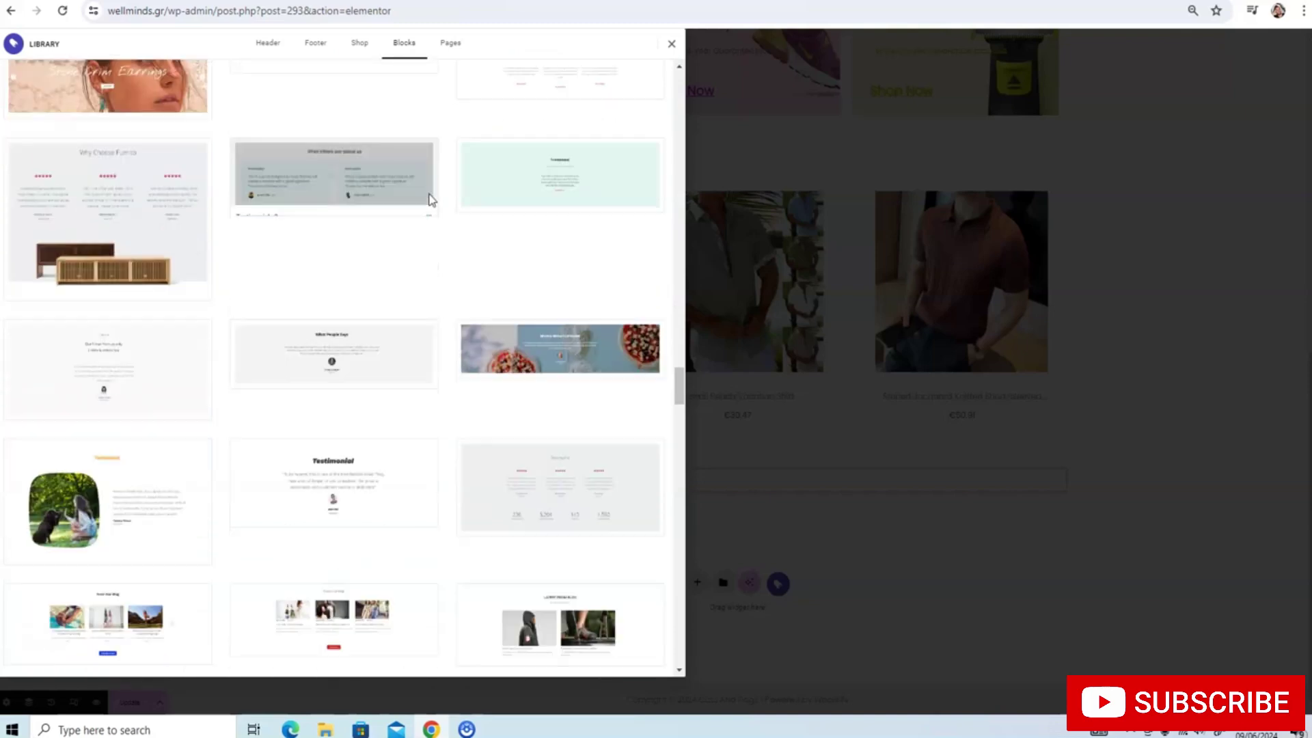
{"action": "scroll", "coordinate": [430, 201], "scroll_direction": "down", "scroll_amount": 12}
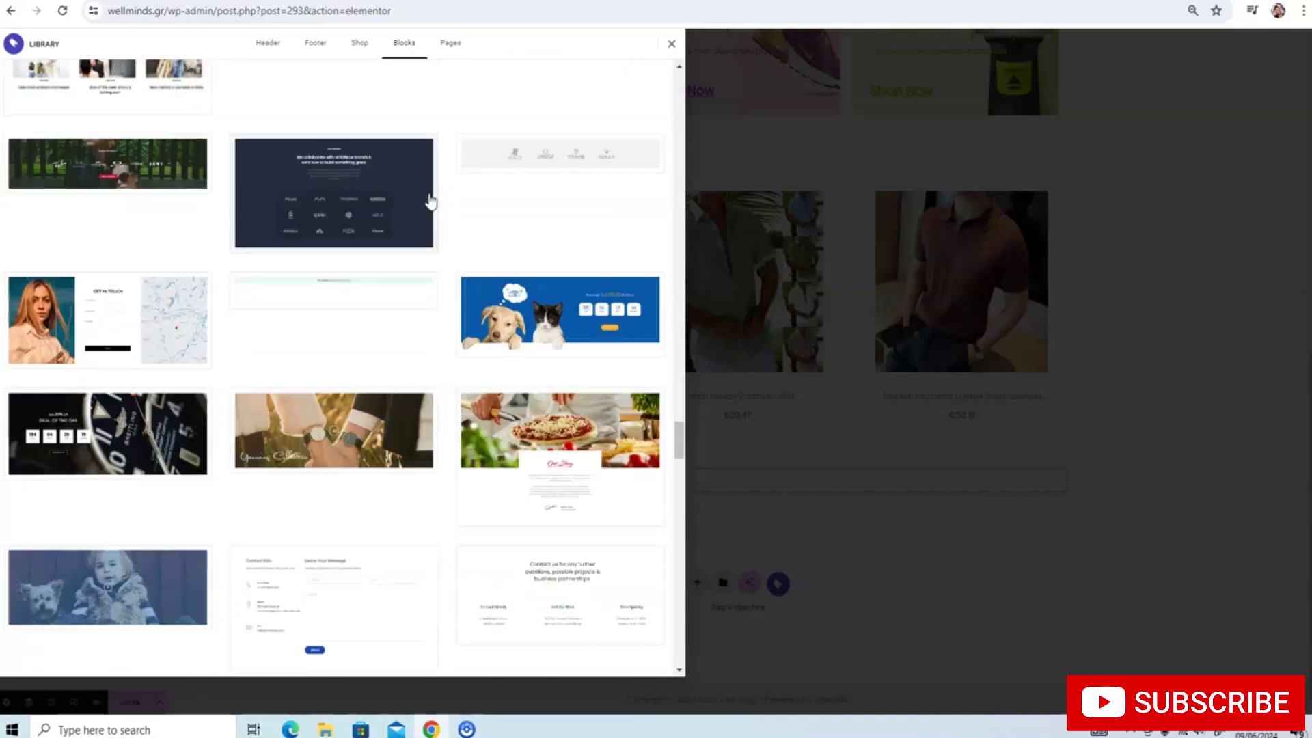
{"action": "scroll", "coordinate": [431, 201], "scroll_direction": "down", "scroll_amount": 12}
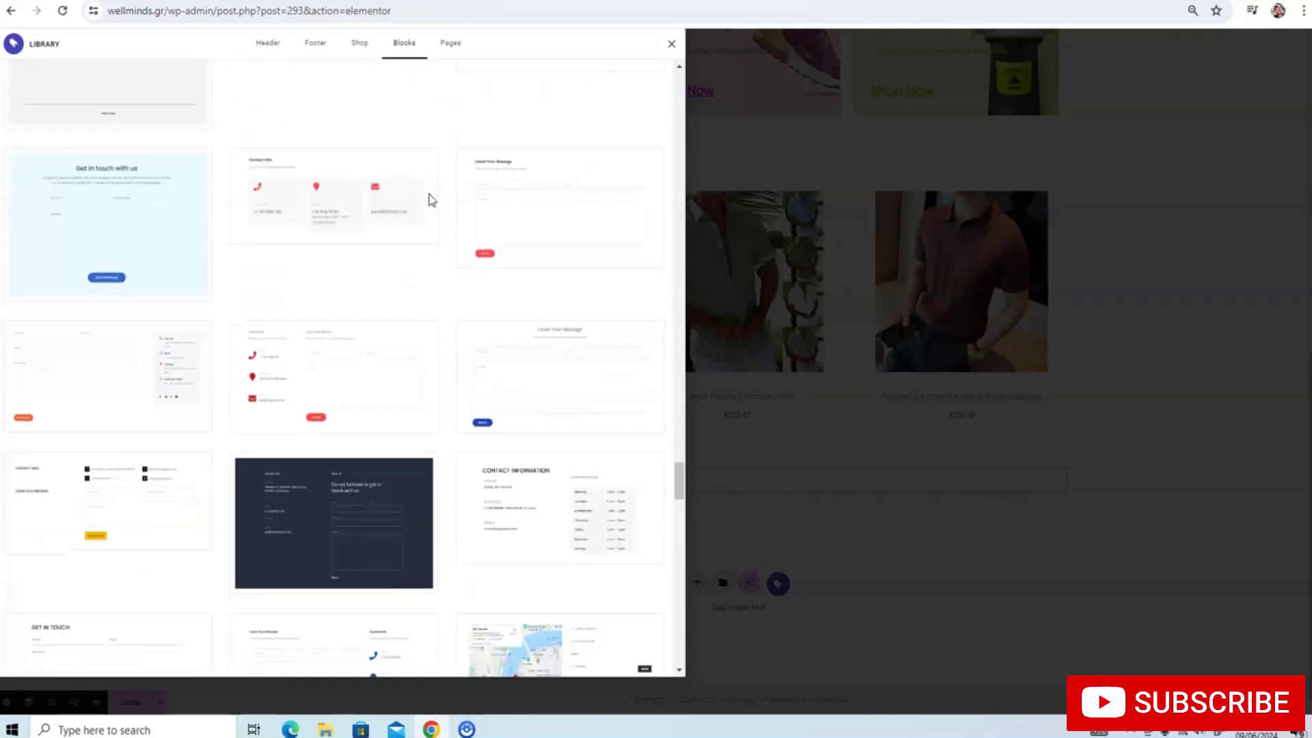
{"action": "scroll", "coordinate": [430, 201], "scroll_direction": "down", "scroll_amount": 4}
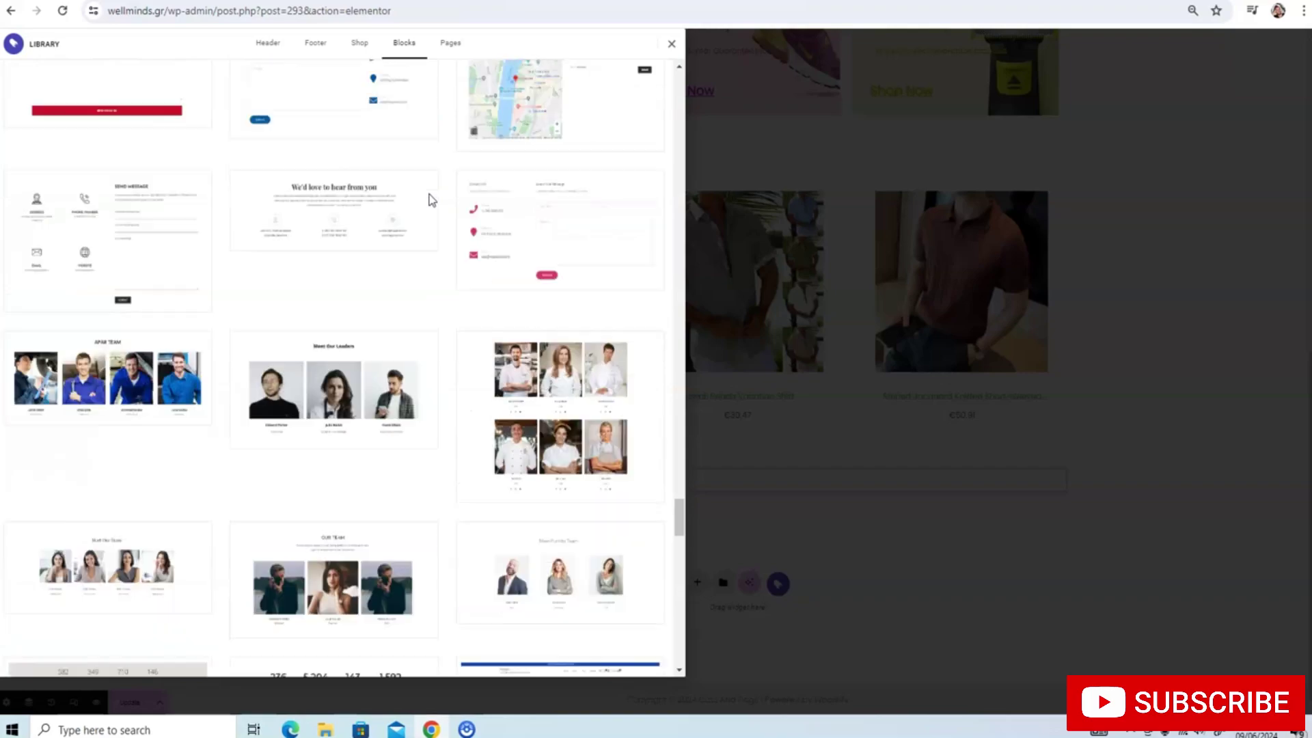
{"action": "scroll", "coordinate": [430, 201], "scroll_direction": "up", "scroll_amount": 12}
{"action": "scroll", "coordinate": [431, 201], "scroll_direction": "up", "scroll_amount": 15}
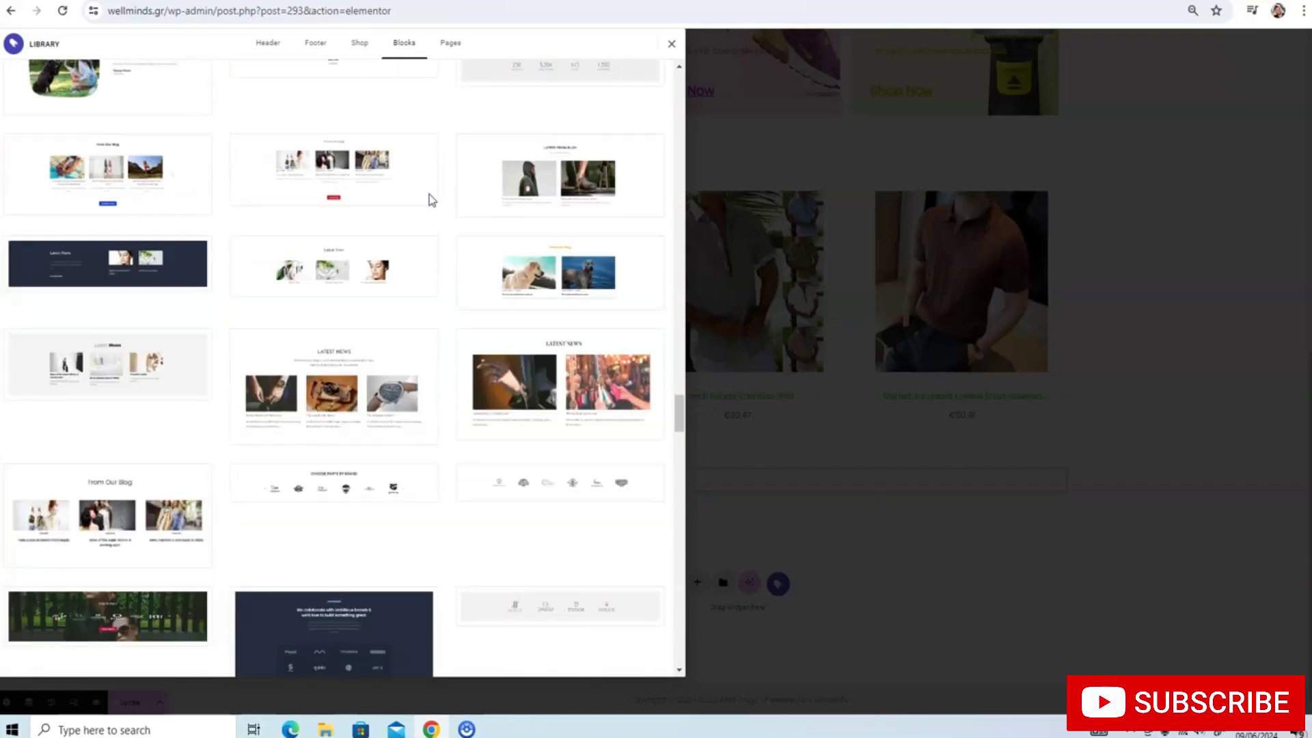
{"action": "scroll", "coordinate": [431, 201], "scroll_direction": "up", "scroll_amount": 10}
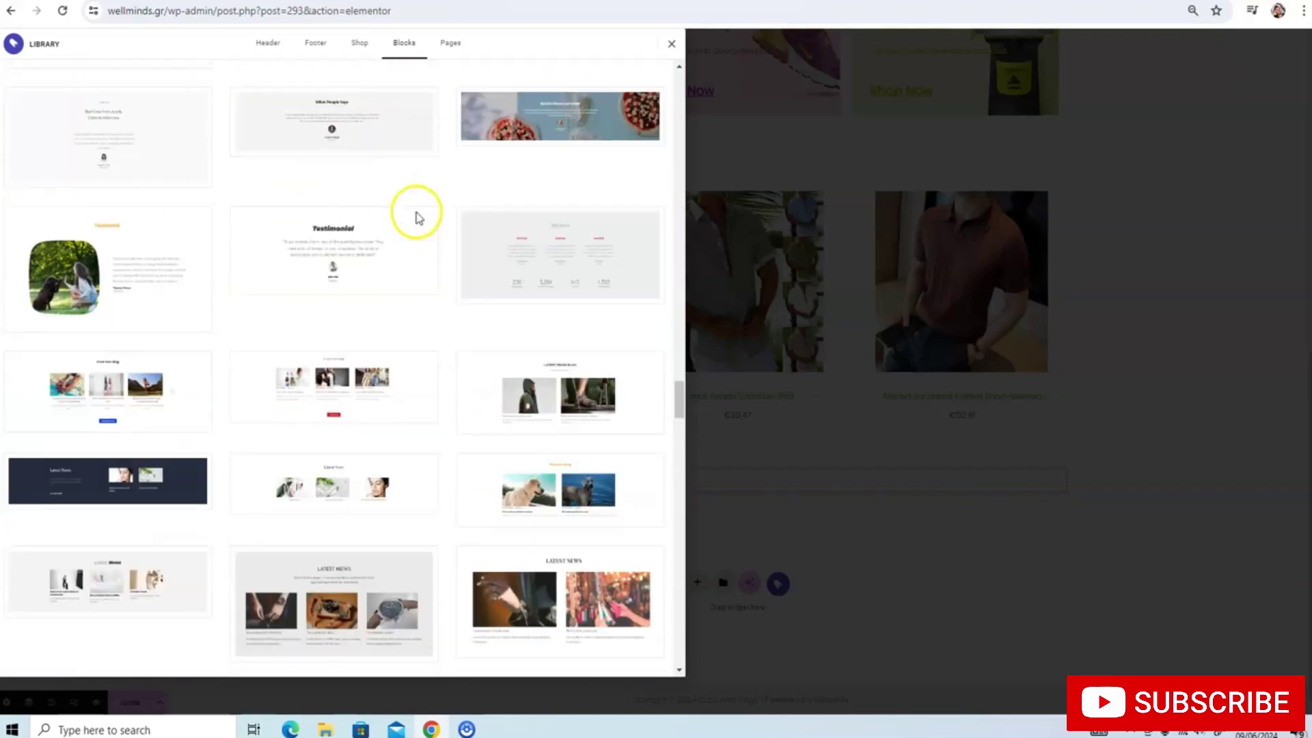
{"action": "scroll", "coordinate": [389, 244], "scroll_direction": "up", "scroll_amount": 15}
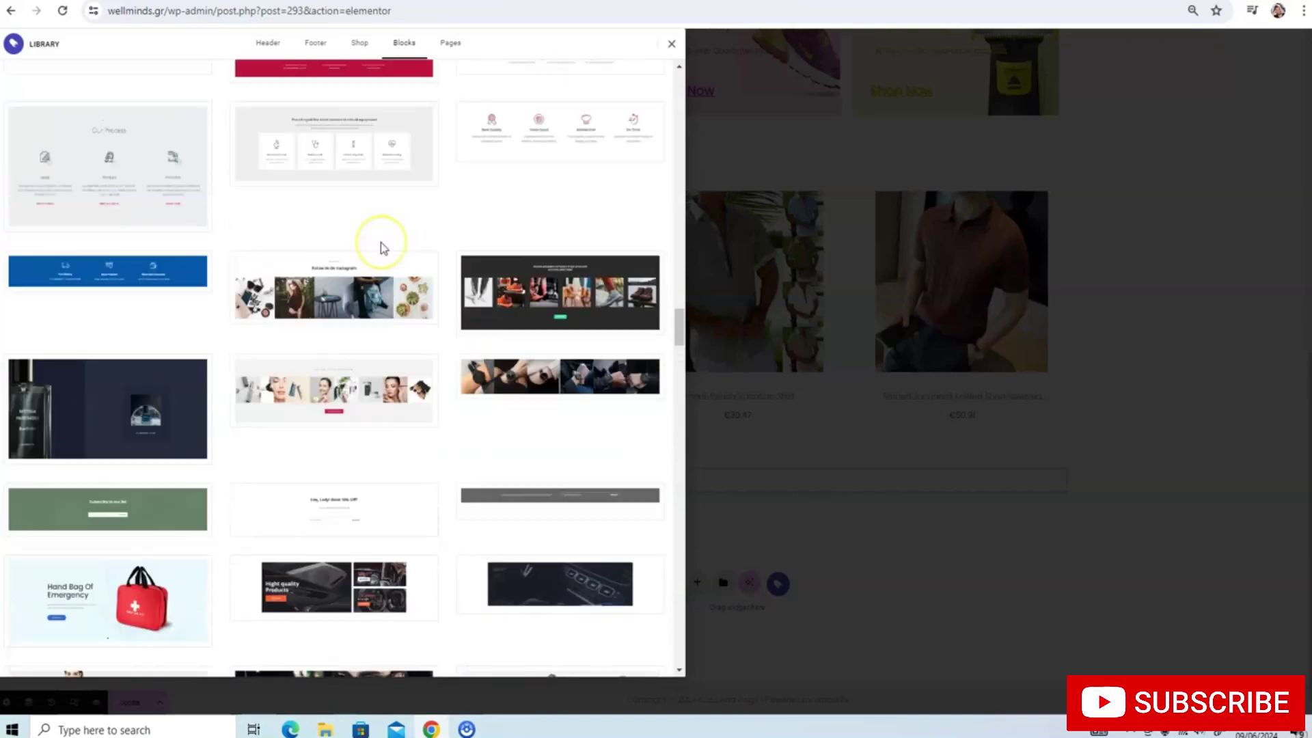
{"action": "scroll", "coordinate": [382, 247], "scroll_direction": "up", "scroll_amount": 15}
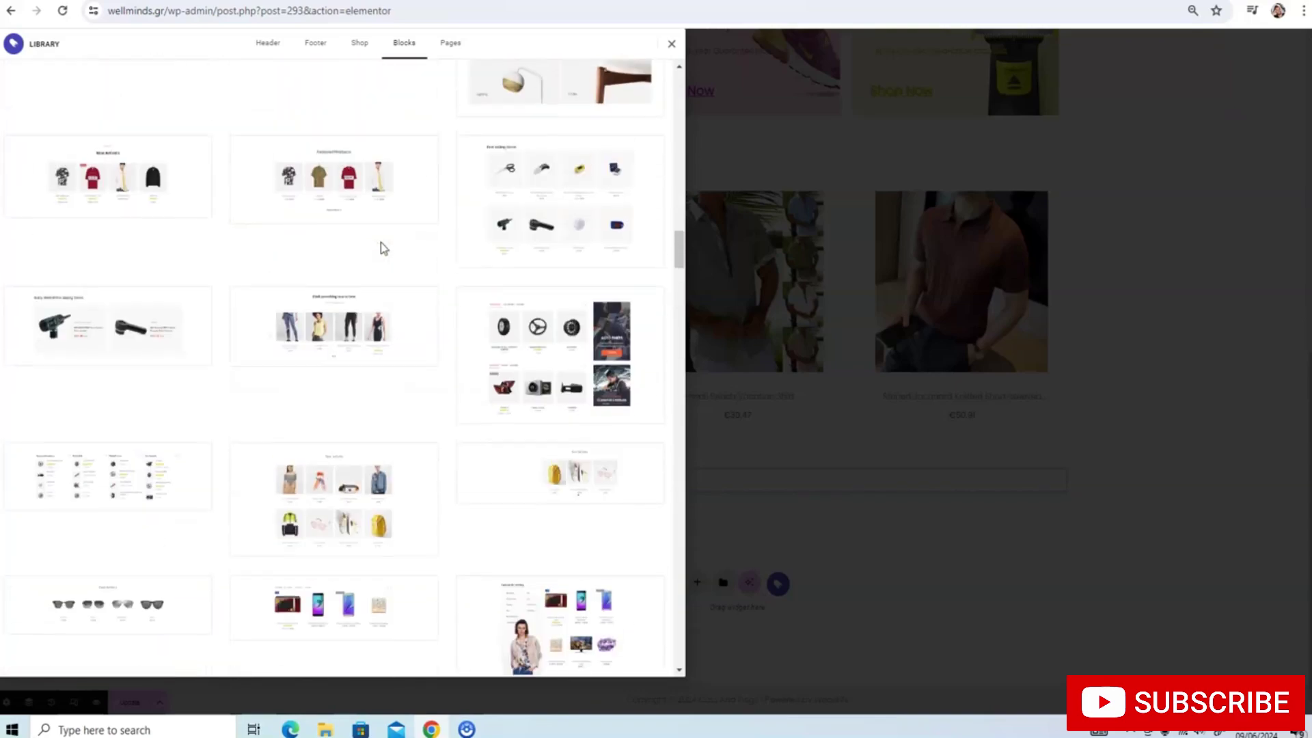
{"action": "scroll", "coordinate": [381, 246], "scroll_direction": "up", "scroll_amount": 5}
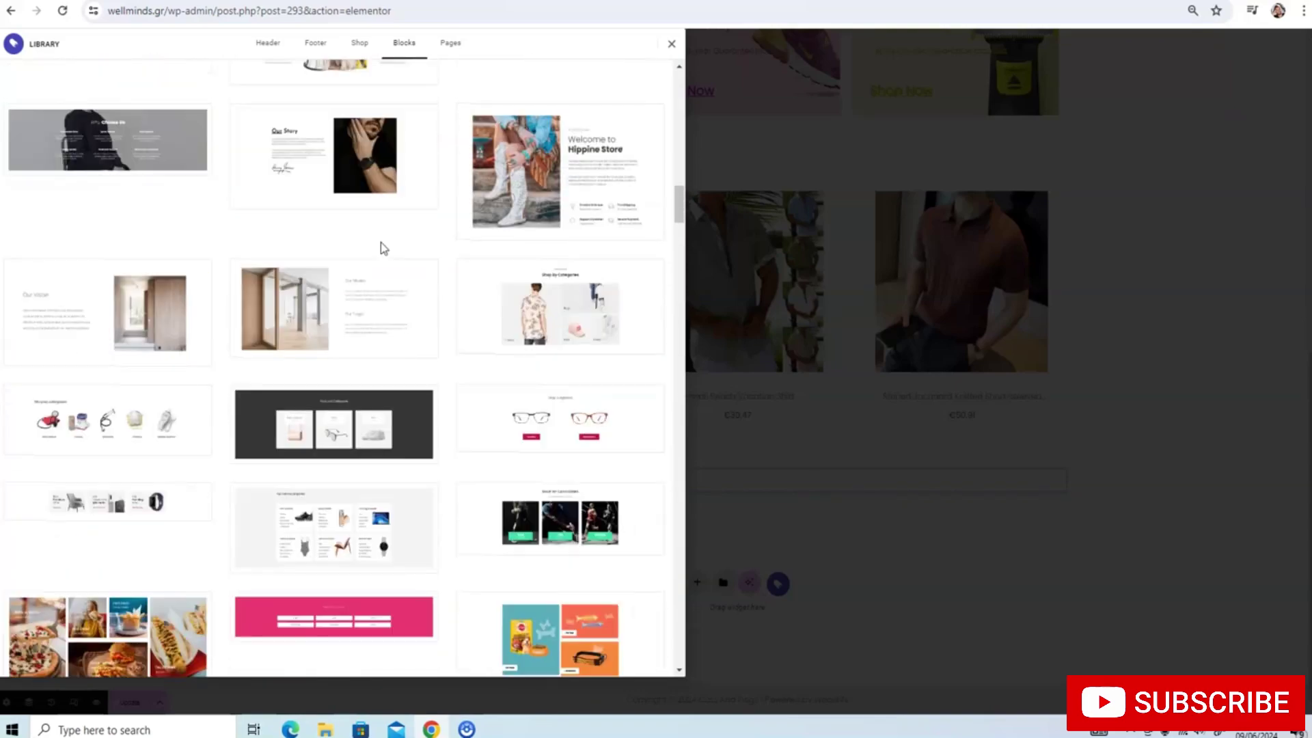
{"action": "scroll", "coordinate": [382, 246], "scroll_direction": "down", "scroll_amount": 1}
{"action": "scroll", "coordinate": [381, 246], "scroll_direction": "up", "scroll_amount": 3}
{"action": "scroll", "coordinate": [381, 248], "scroll_direction": "up", "scroll_amount": 2}
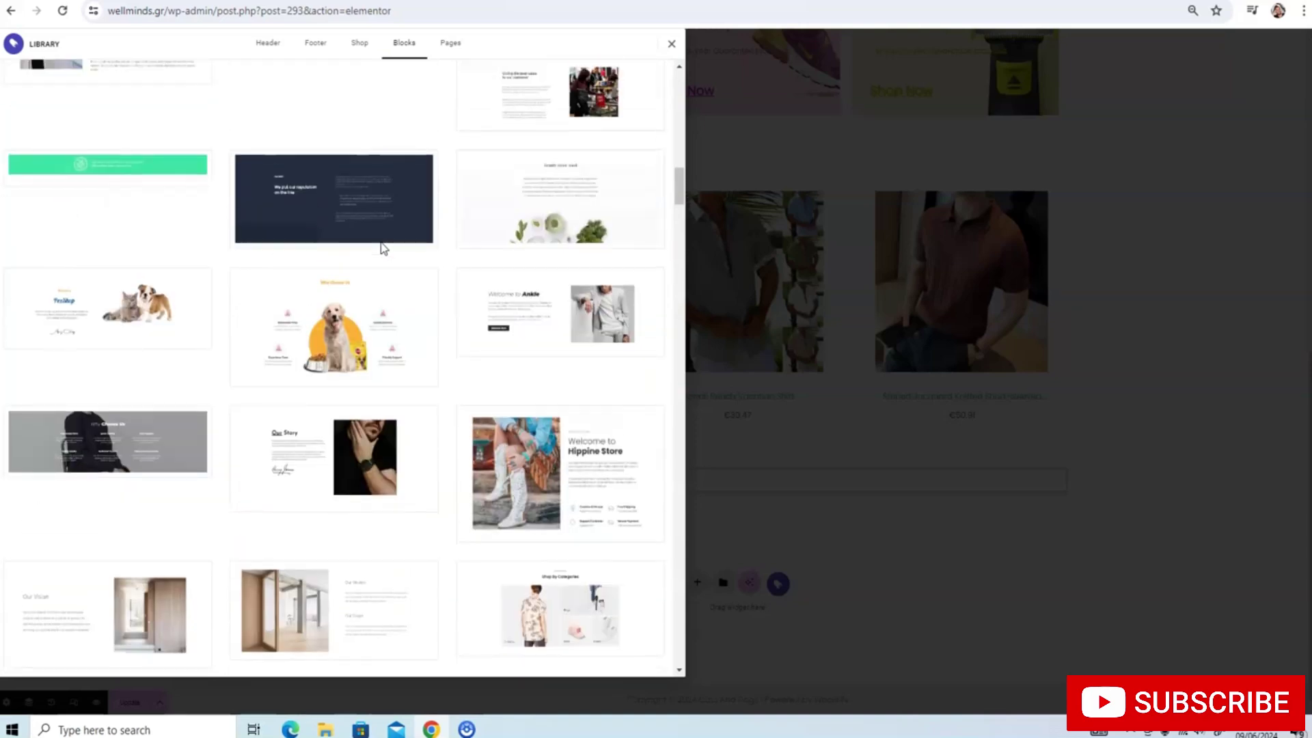
{"action": "scroll", "coordinate": [381, 247], "scroll_direction": "down", "scroll_amount": 4}
{"action": "scroll", "coordinate": [381, 248], "scroll_direction": "up", "scroll_amount": 6}
{"action": "scroll", "coordinate": [381, 246], "scroll_direction": "up", "scroll_amount": 5}
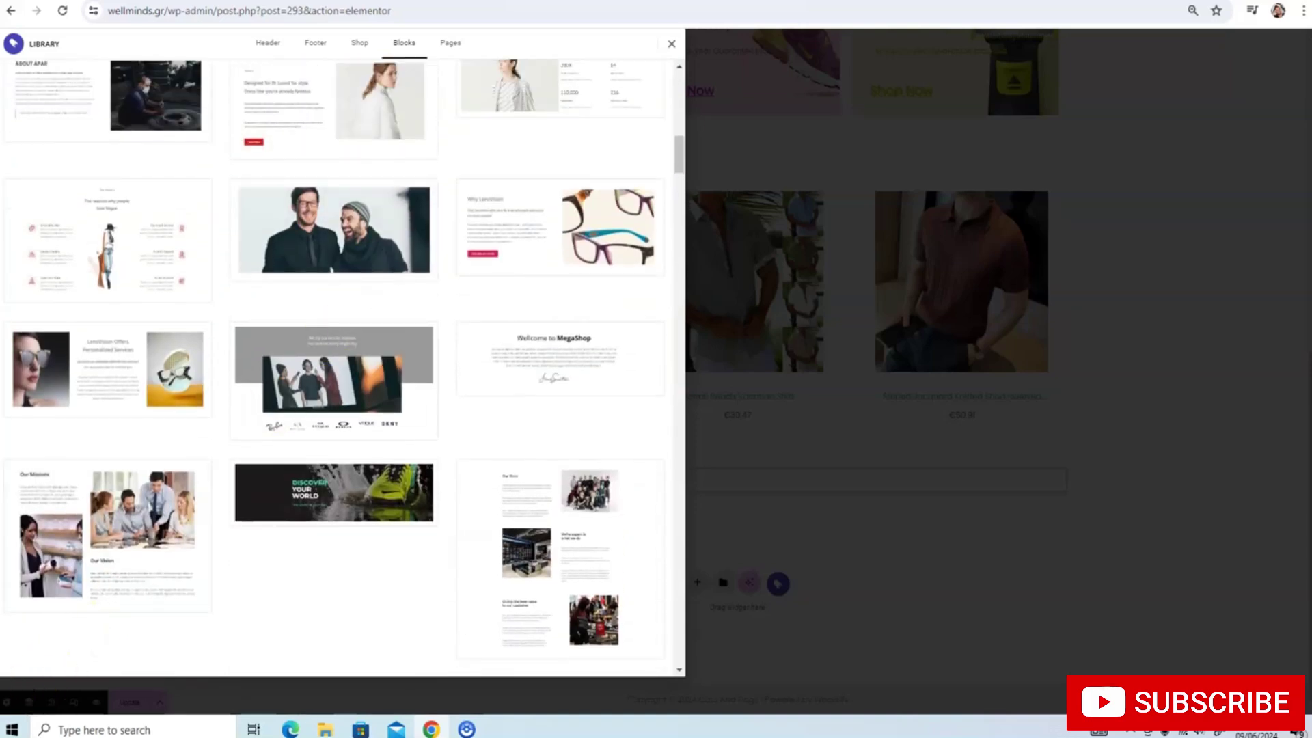
{"action": "scroll", "coordinate": [123, 424], "scroll_direction": "up", "scroll_amount": 5}
Import the What's New banner block and update the page
{"action": "left_click", "coordinate": [125, 448]}
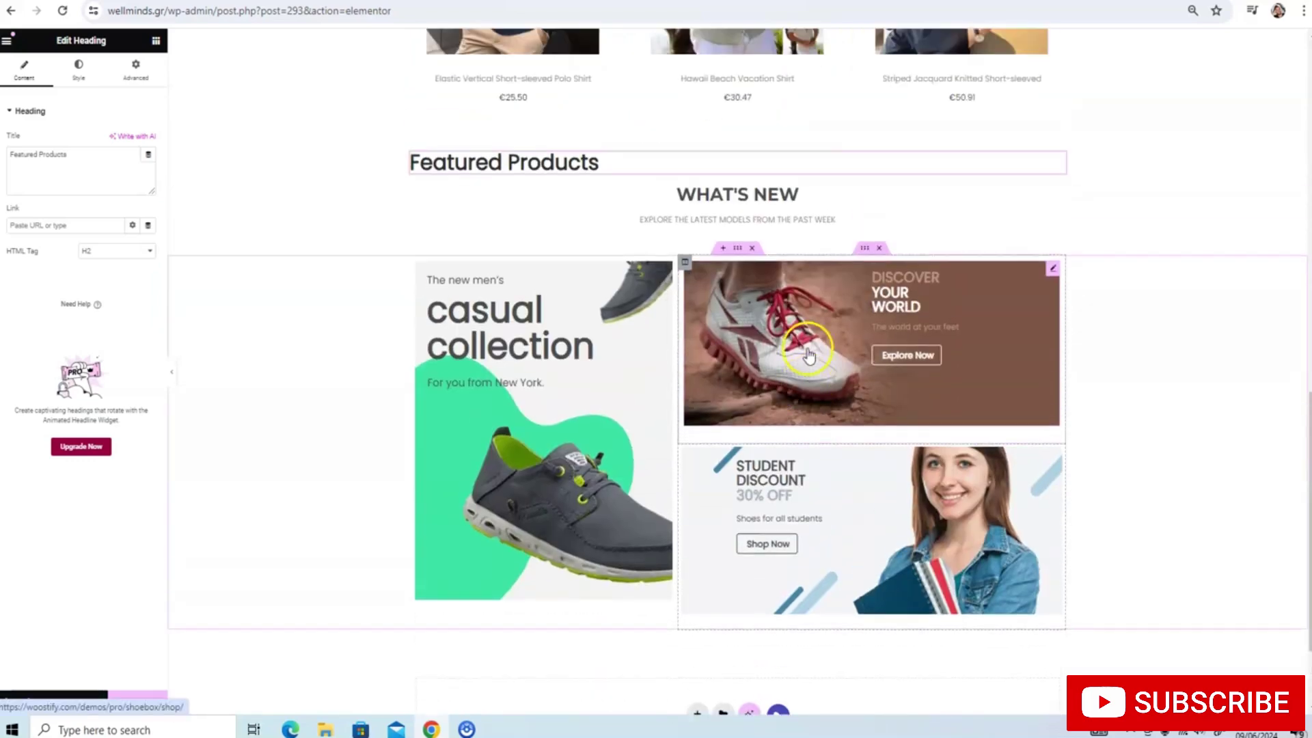
{"action": "scroll", "coordinate": [737, 312], "scroll_direction": "down", "scroll_amount": 1}
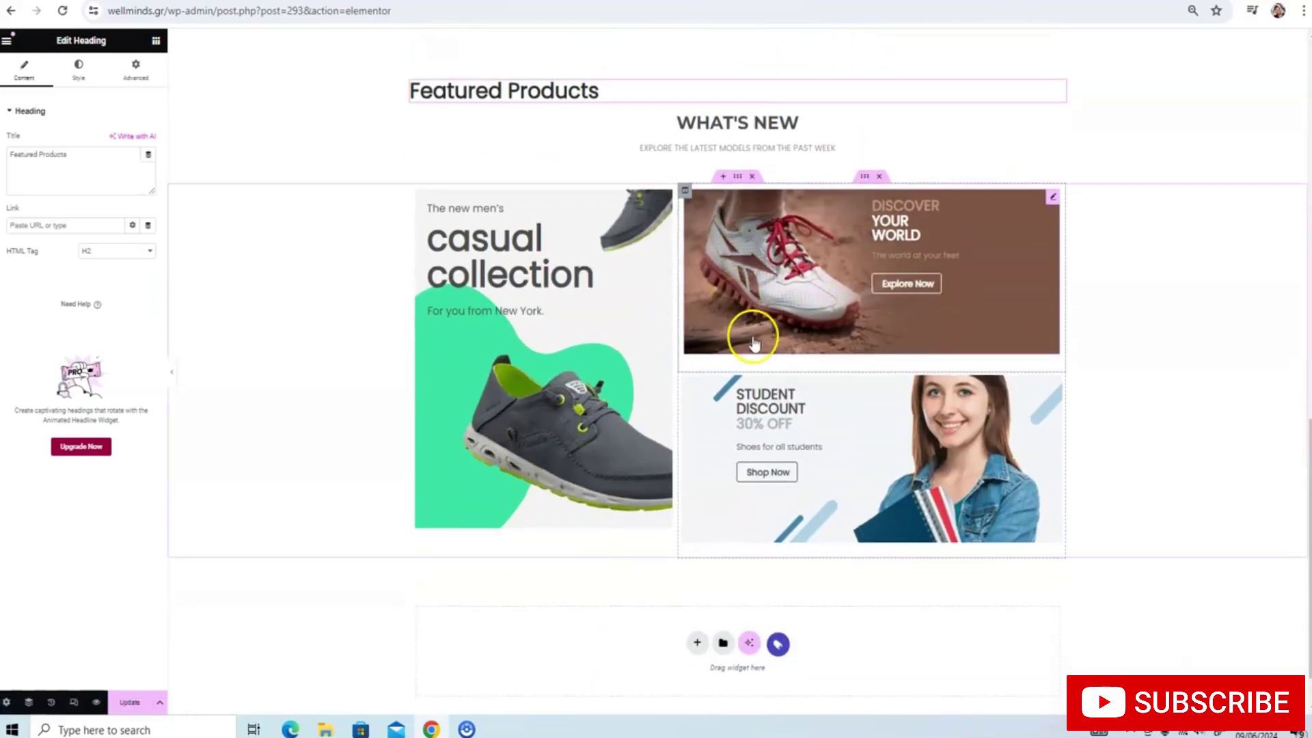
{"action": "left_click", "coordinate": [122, 701]}
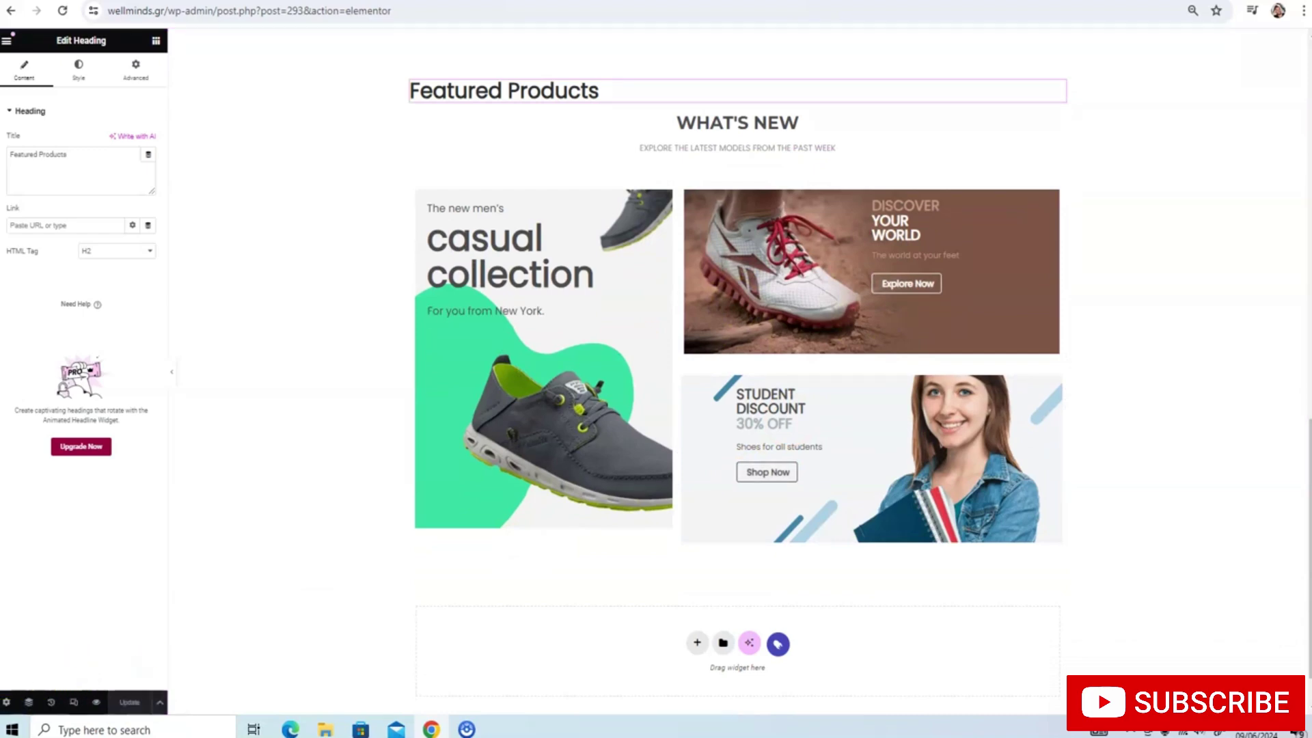
Copy the Featured Products section container from its right-click menu
{"action": "scroll", "coordinate": [586, 336], "scroll_direction": "down", "scroll_amount": 1}
{"action": "scroll", "coordinate": [556, 331], "scroll_direction": "up", "scroll_amount": 5}
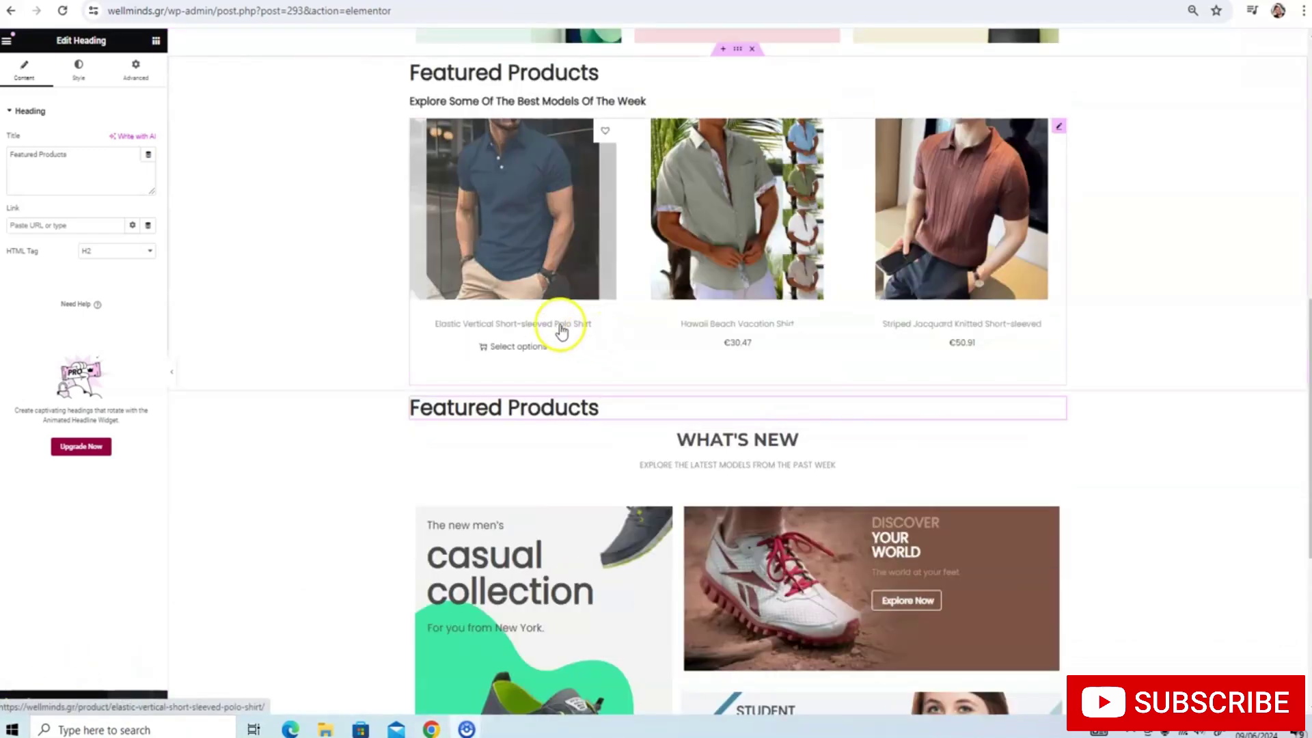
{"action": "scroll", "coordinate": [568, 276], "scroll_direction": "up", "scroll_amount": 3}
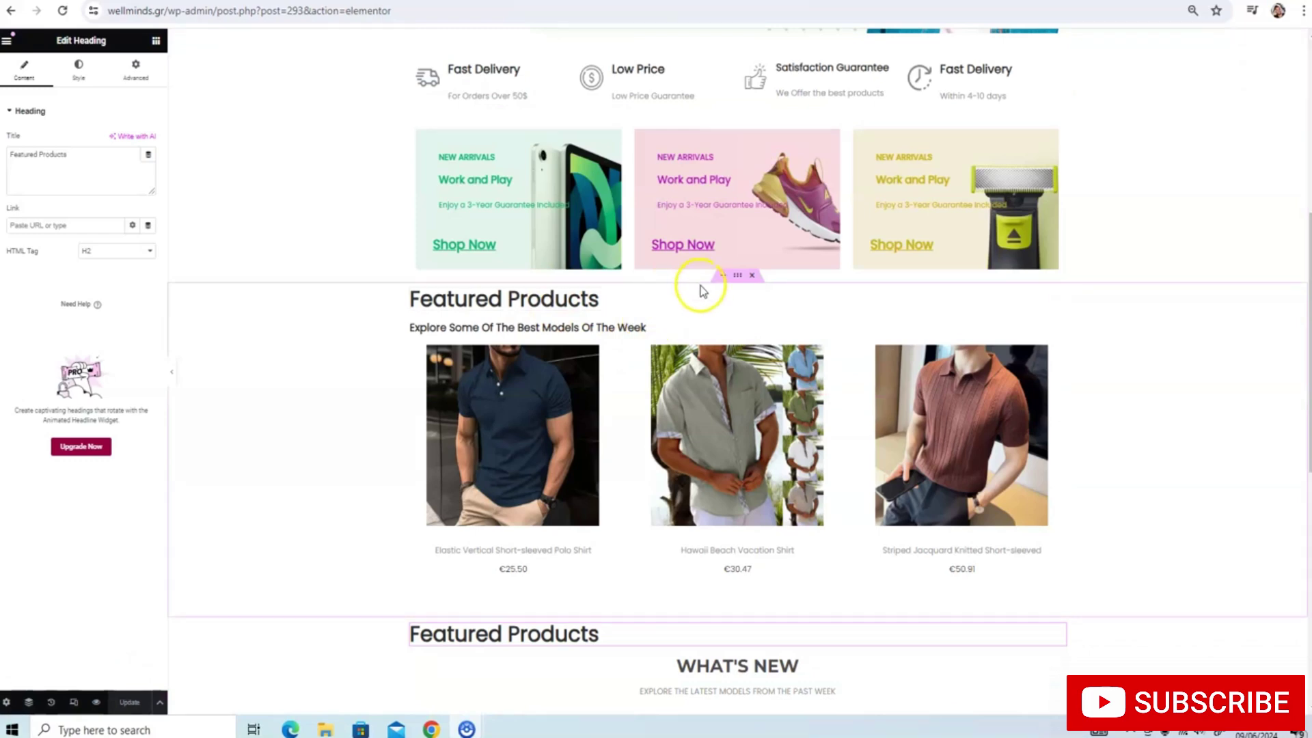
{"action": "left_click", "coordinate": [737, 276]}
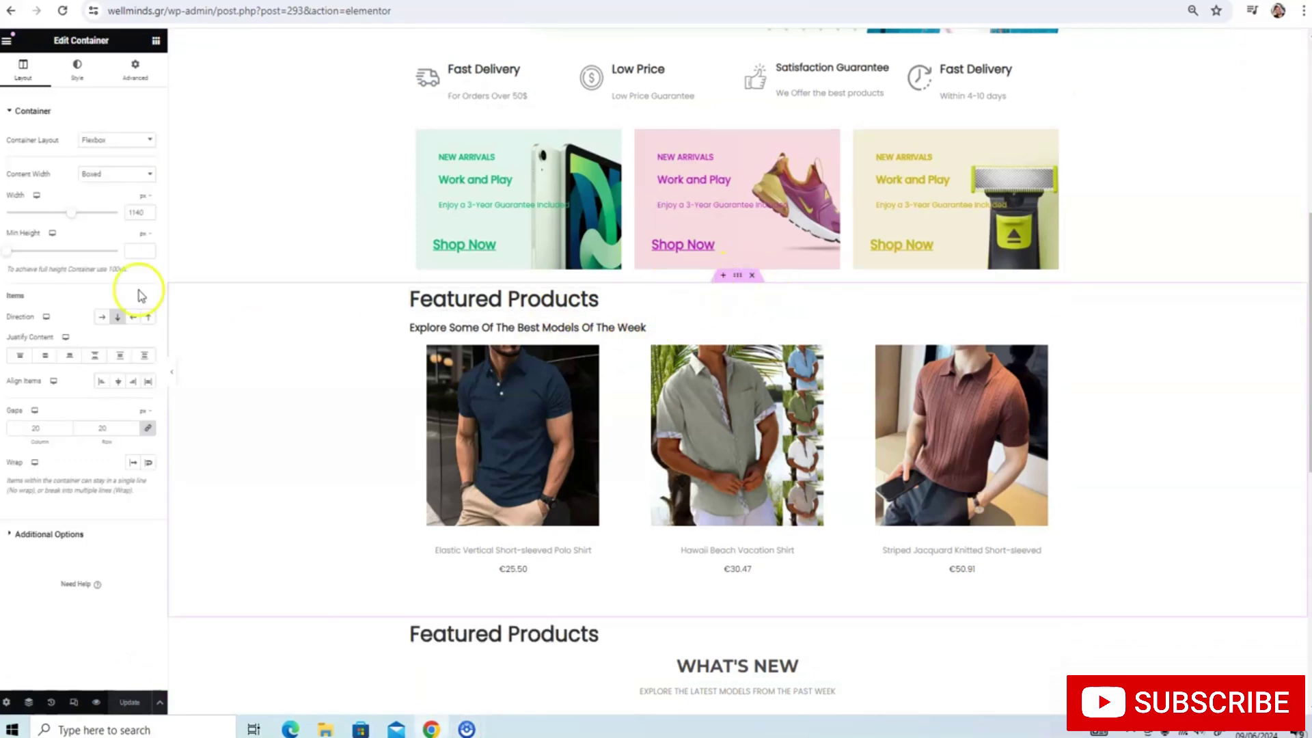
{"action": "right_click", "coordinate": [739, 278]}
{"action": "scroll", "coordinate": [753, 342], "scroll_direction": "down", "scroll_amount": 9}
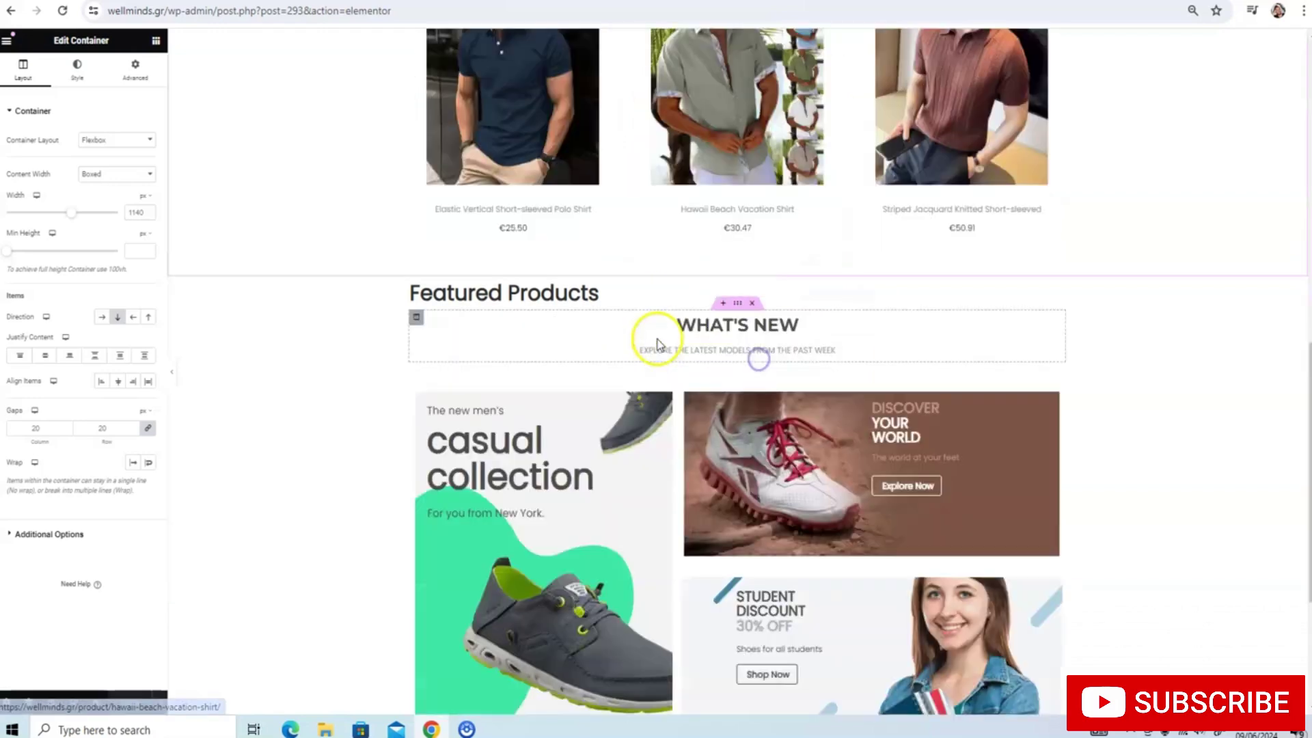
Create a one-column flexbox container below the banners and paste the Featured Products section into it
{"action": "left_click", "coordinate": [697, 582]}
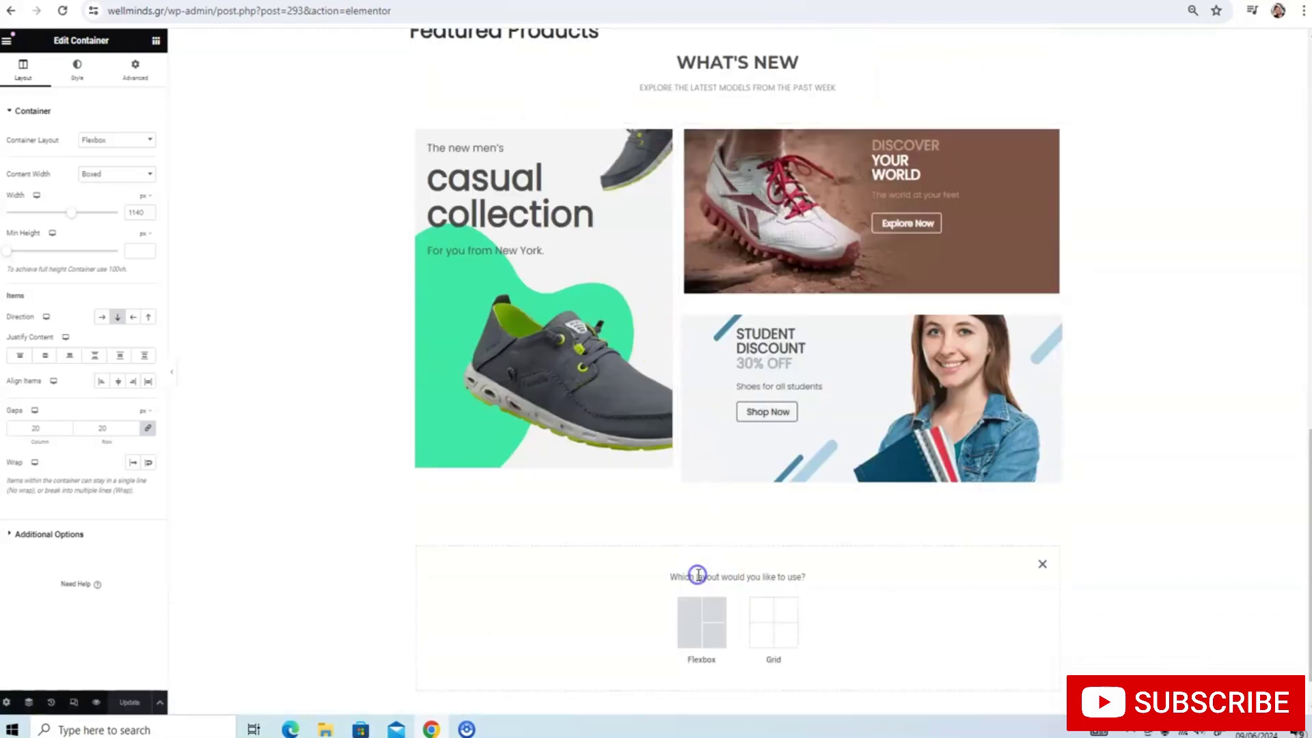
{"action": "left_click", "coordinate": [704, 618]}
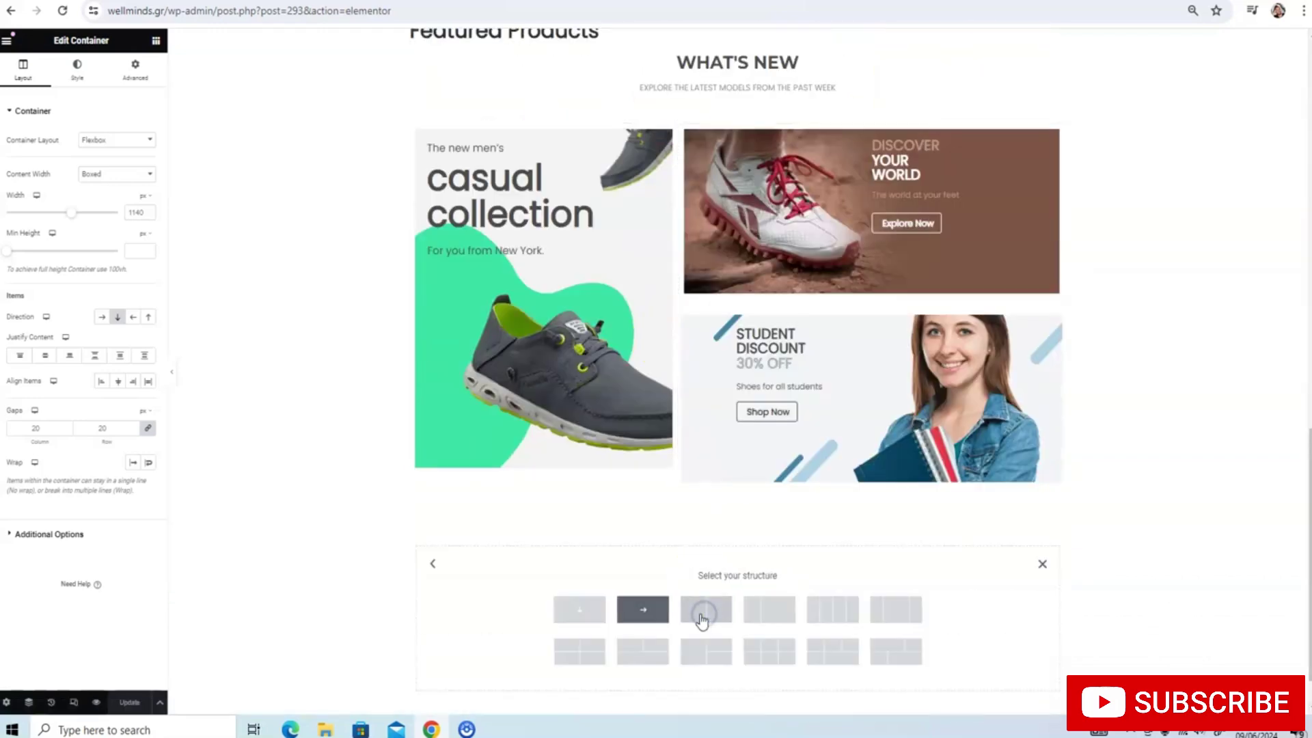
{"action": "left_click", "coordinate": [596, 618]}
{"action": "scroll", "coordinate": [635, 556], "scroll_direction": "down", "scroll_amount": 1}
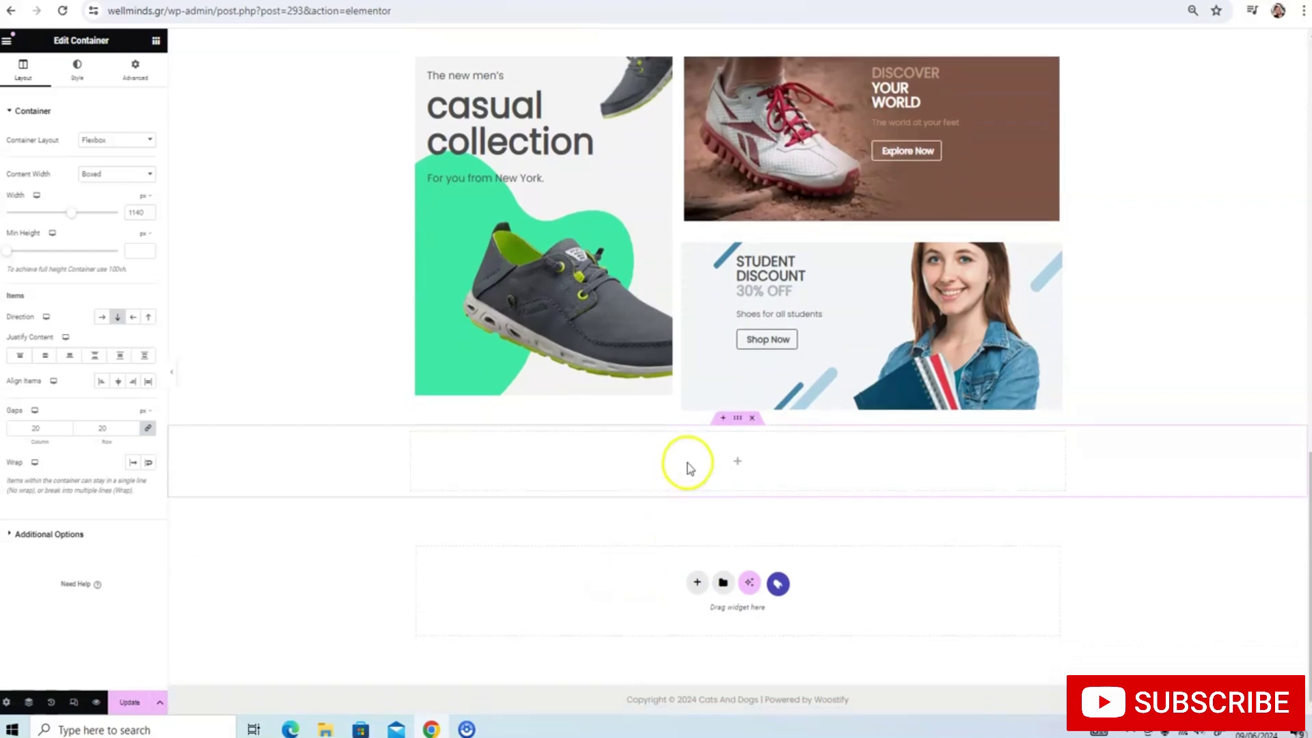
{"action": "right_click", "coordinate": [687, 458]}
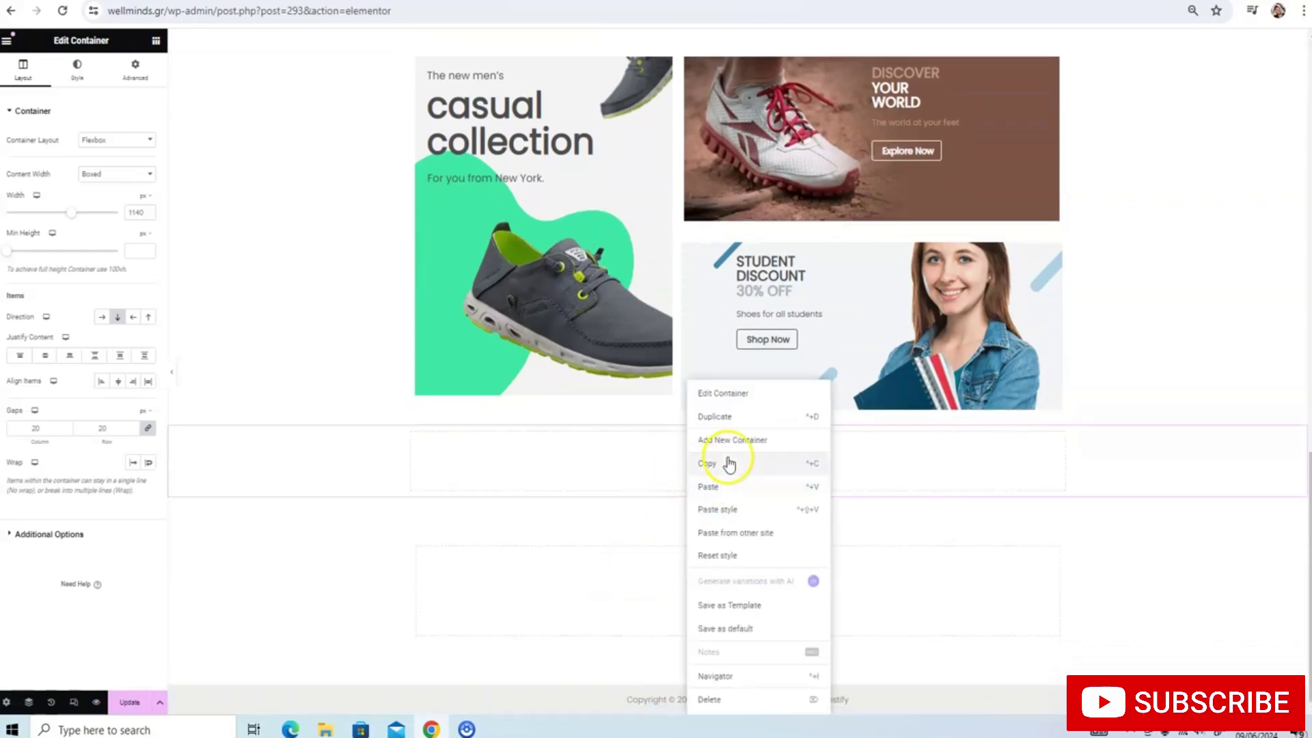
{"action": "left_click", "coordinate": [721, 489]}
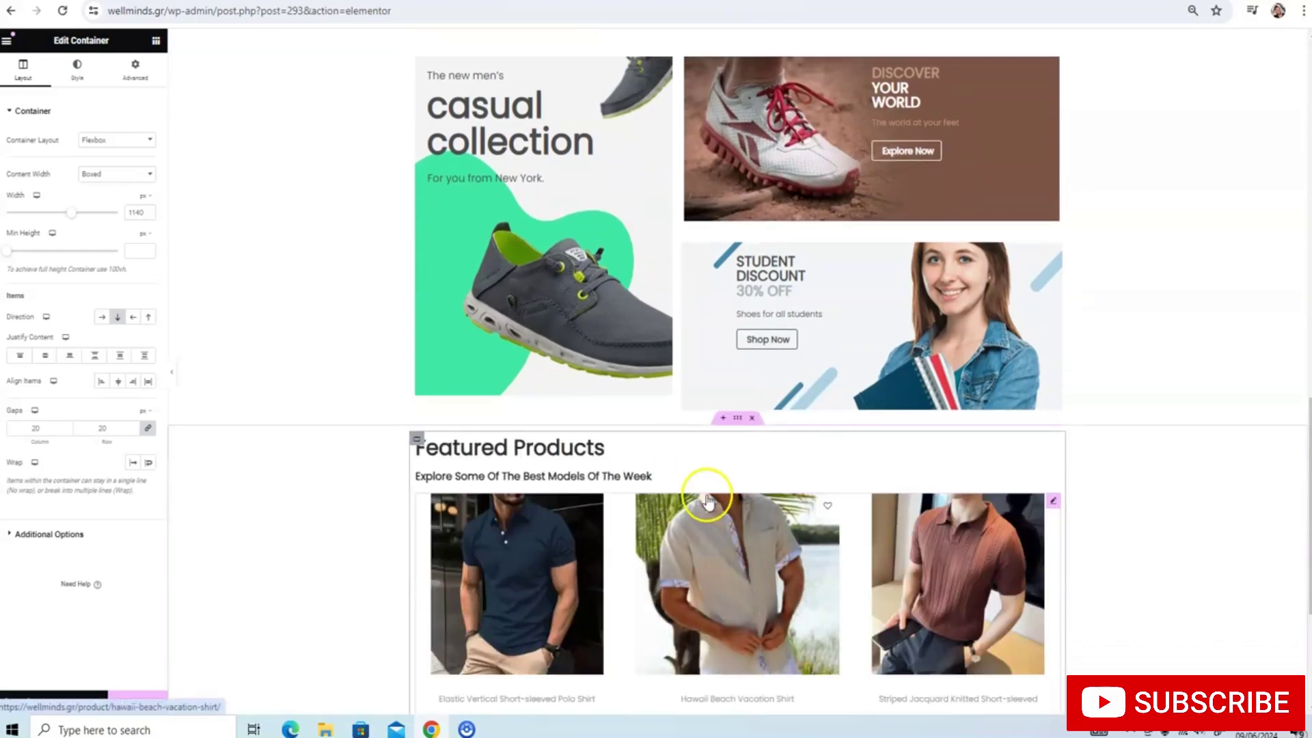
Change the pasted heading from 'Featured Products' to 'Recent Products'
{"action": "scroll", "coordinate": [633, 301], "scroll_direction": "down", "scroll_amount": 1}
{"action": "scroll", "coordinate": [498, 181], "scroll_direction": "down", "scroll_amount": 3}
{"action": "left_click", "coordinate": [504, 174]}
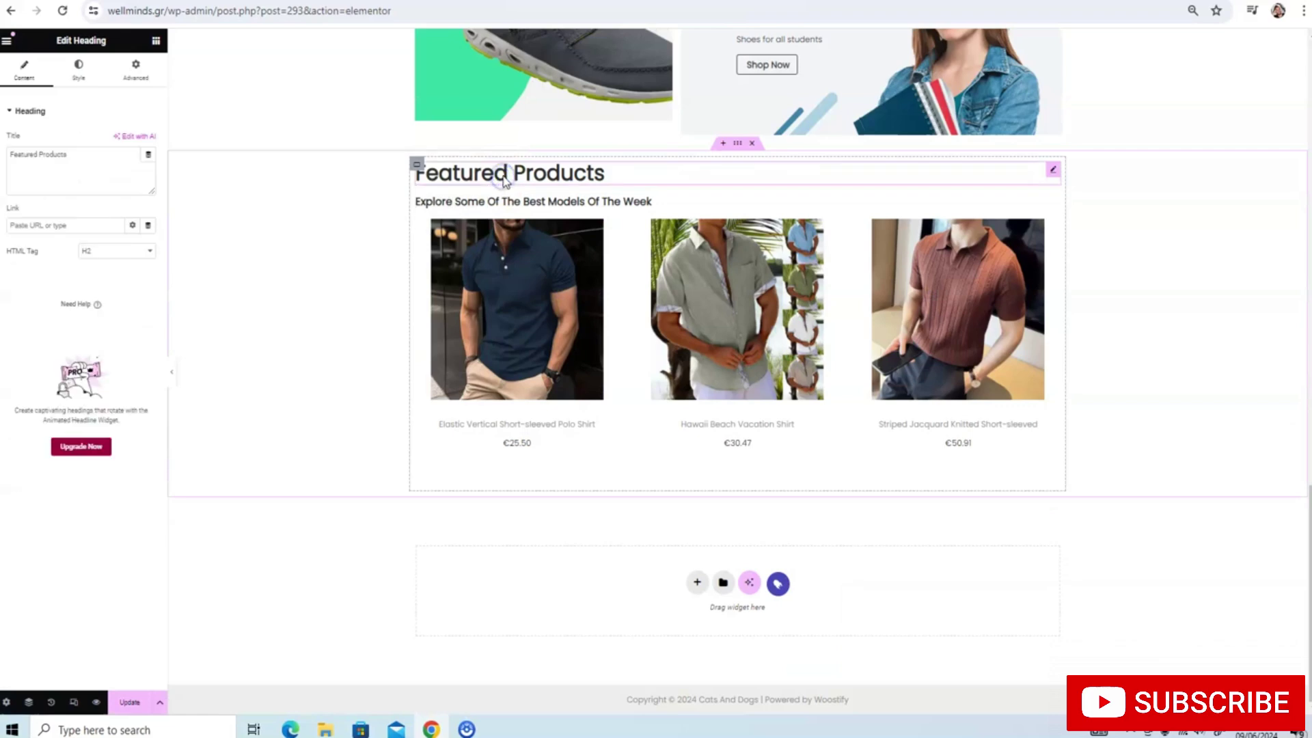
{"action": "triple_click", "coordinate": [504, 173]}
{"action": "left_click", "coordinate": [506, 174]}
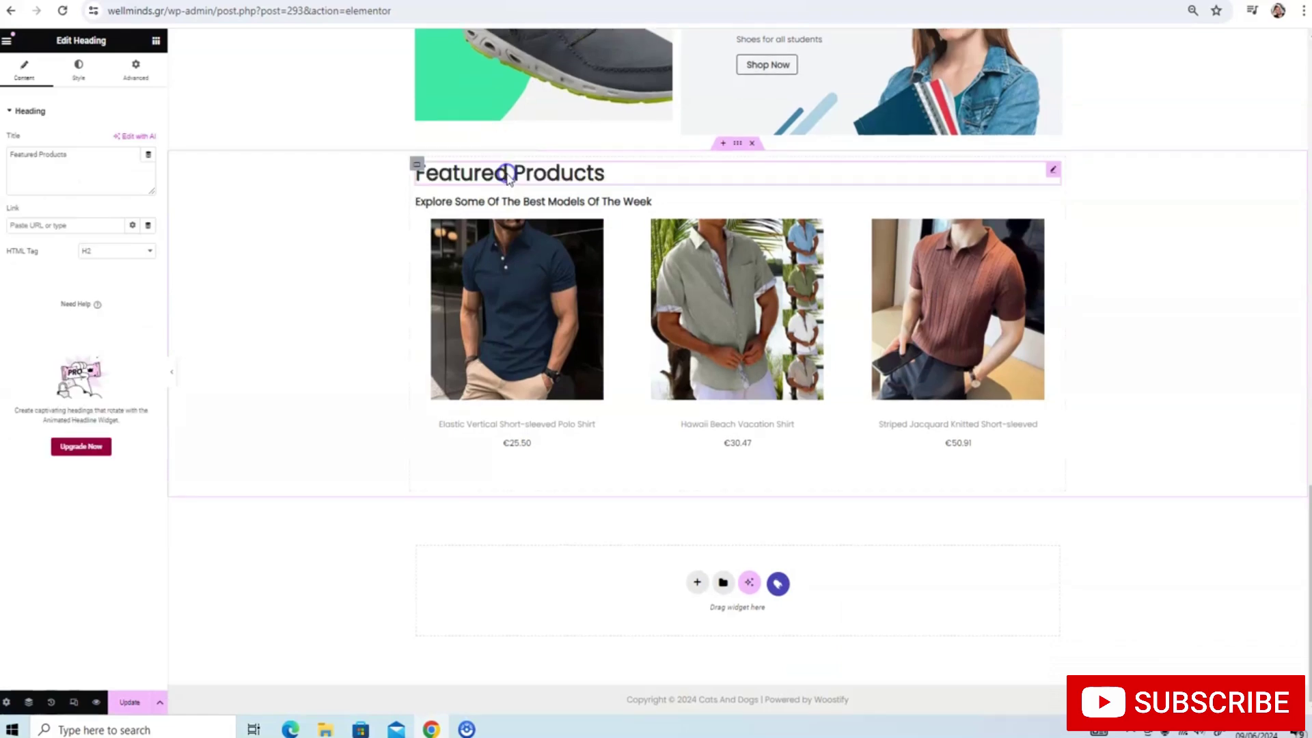
{"action": "key", "text": "BackSpace"}
{"action": "key", "text": "BackSpace"}
{"action": "key", "text": "BackSpace"}
{"action": "key", "text": "BackSpace"}
{"action": "key", "text": "BackSpace"}
{"action": "key", "text": "BackSpace"}
{"action": "key", "text": "BackSpace"}
{"action": "key", "text": "BackSpace"}
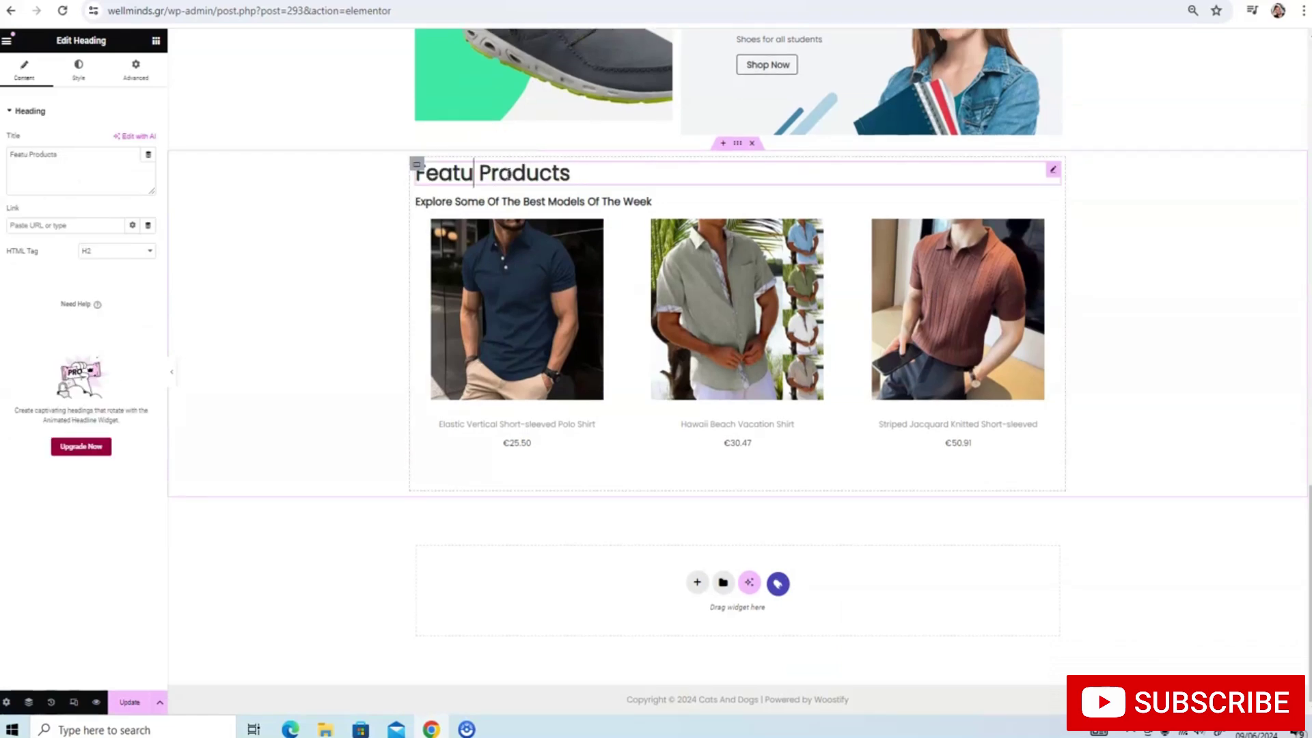
{"action": "type", "text": "Rece"}
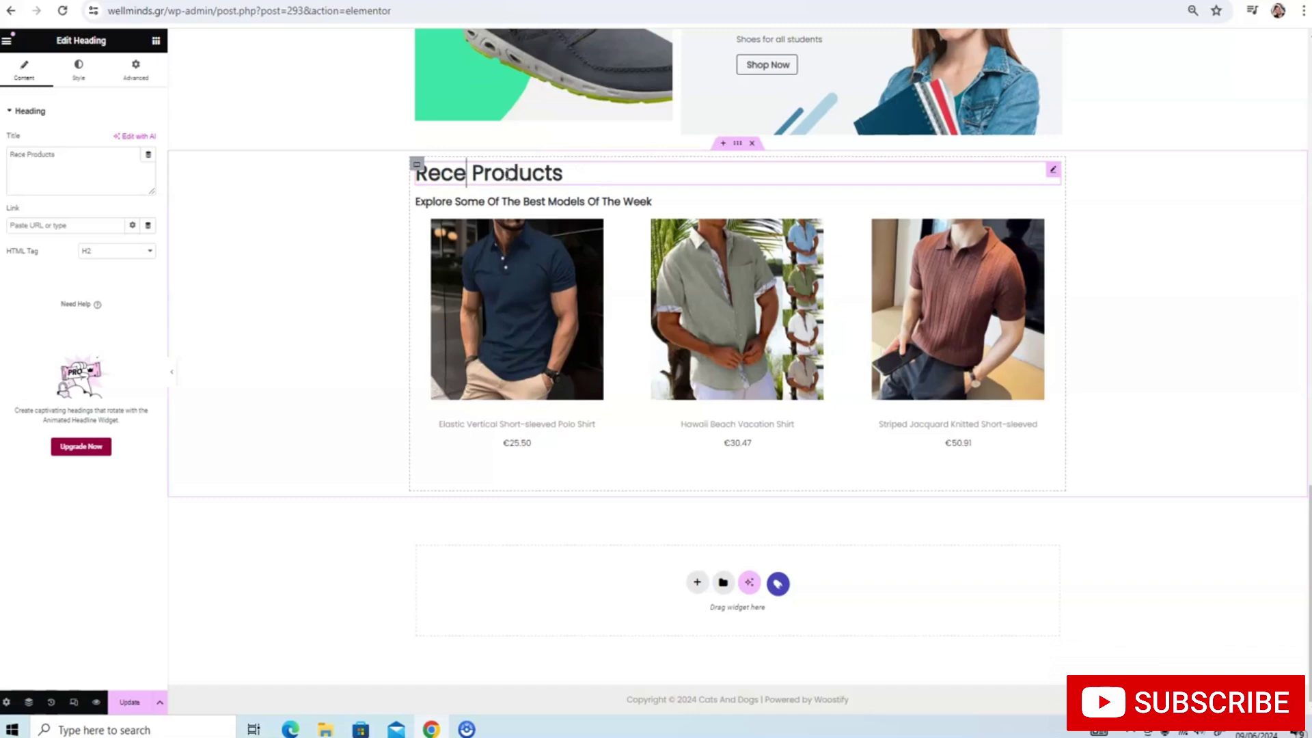
{"action": "type", "text": "nt"}
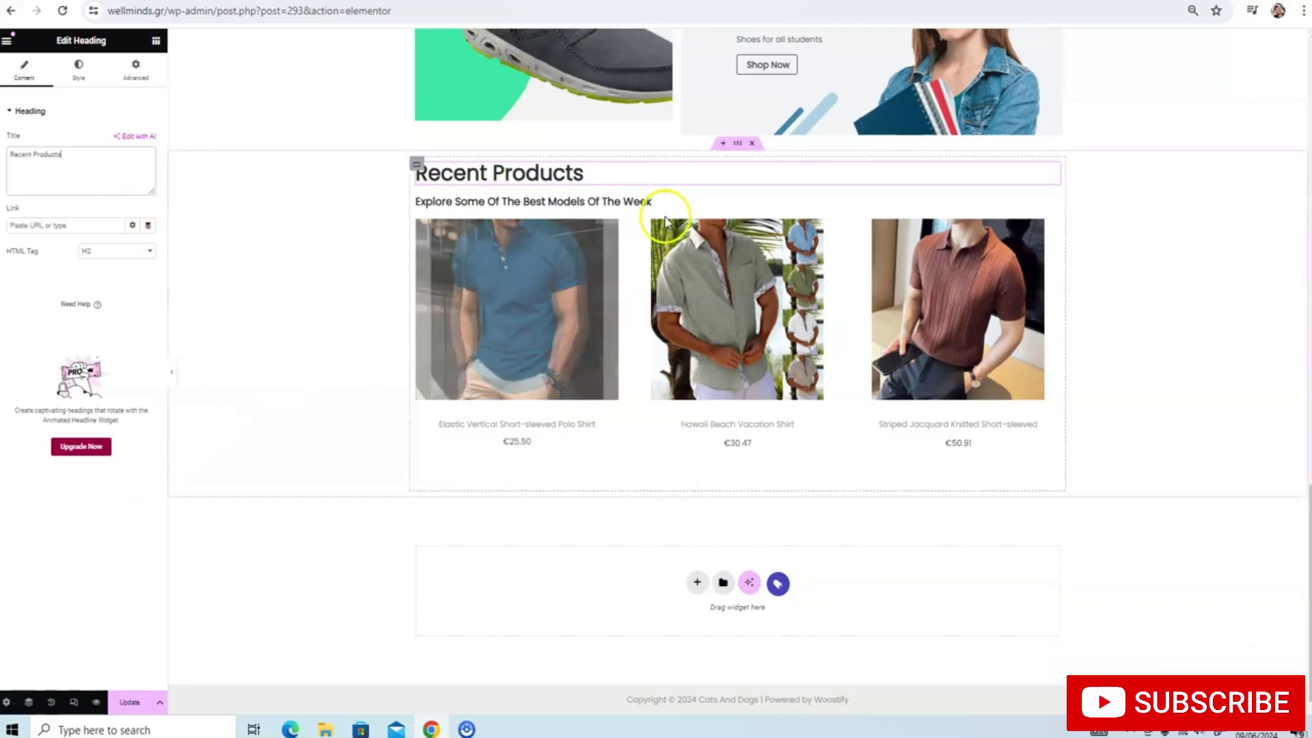
{"action": "left_click", "coordinate": [619, 336]}
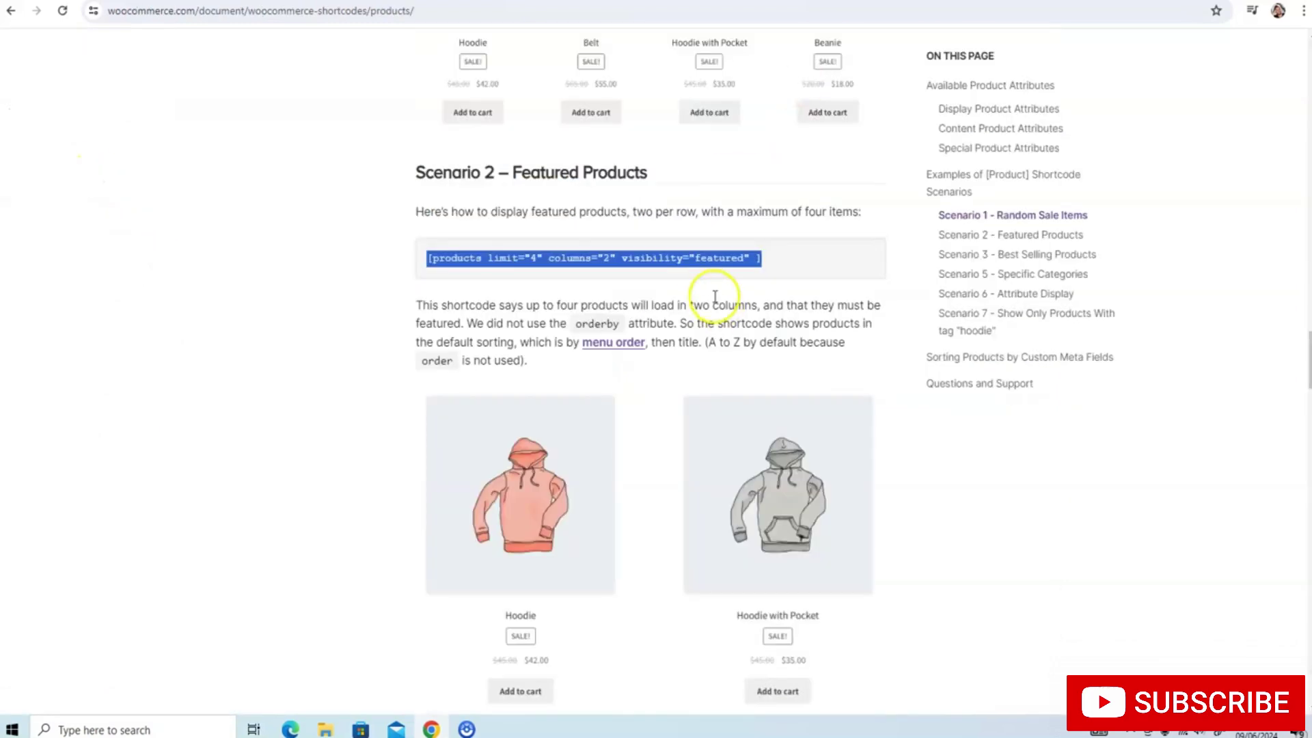
Scroll to Scenario 4 – Newest Products and select its orderby="id" order="DESC" shortcode
{"action": "scroll", "coordinate": [715, 296], "scroll_direction": "down", "scroll_amount": 14}
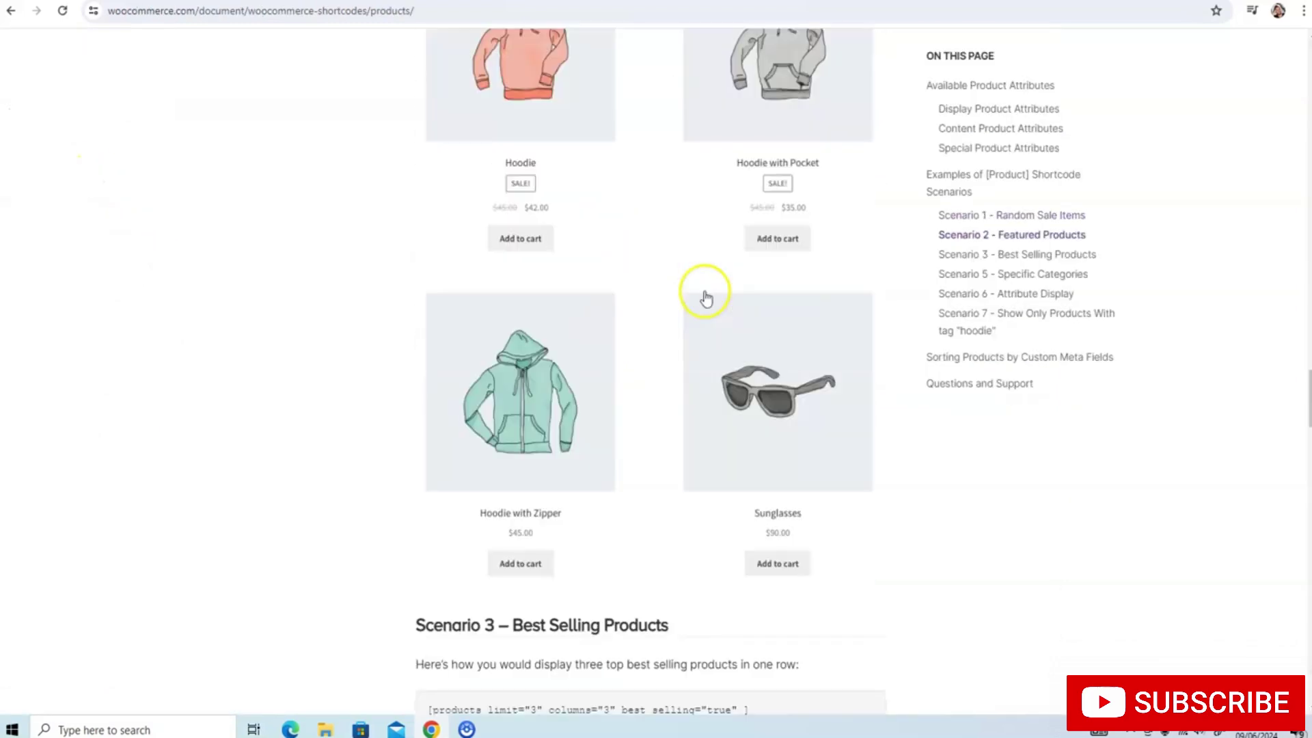
{"action": "scroll", "coordinate": [705, 298], "scroll_direction": "down", "scroll_amount": 6}
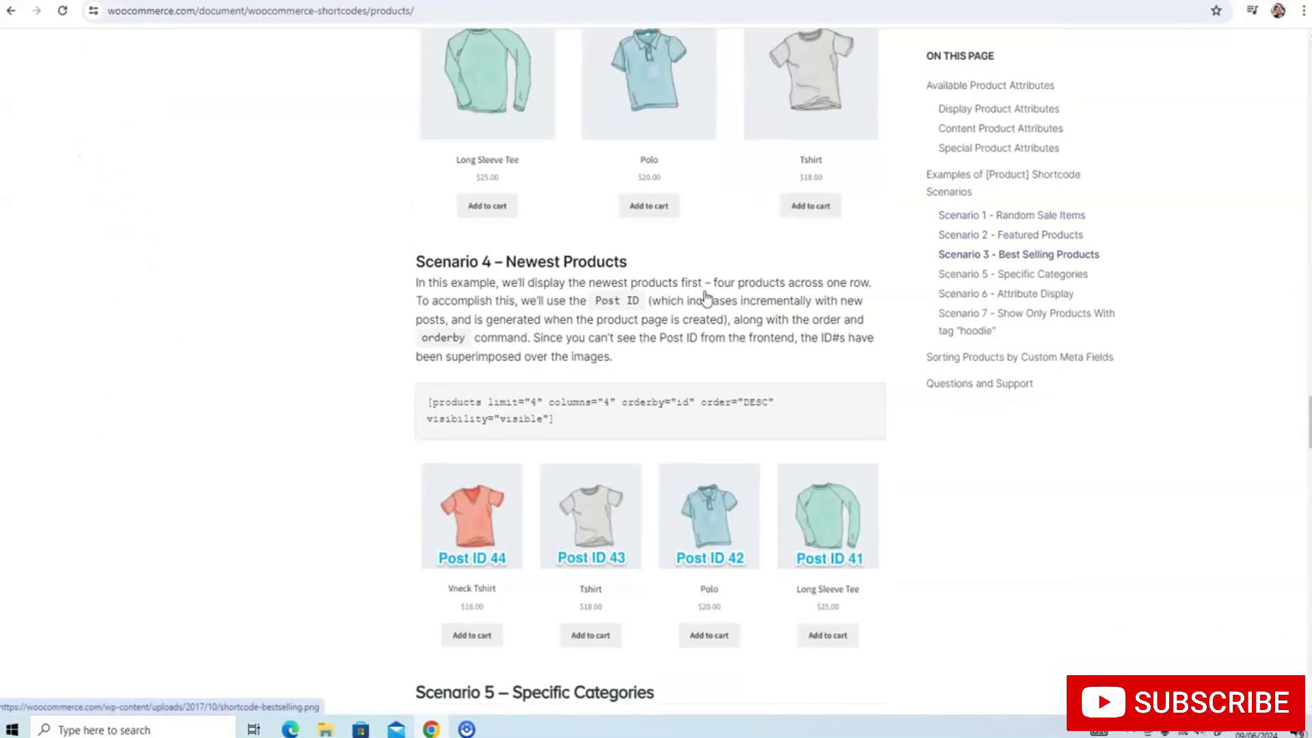
{"action": "left_click_drag", "start_coordinate": [552, 268], "coordinate": [426, 241]}
{"action": "key", "text": "ctrl+c"}
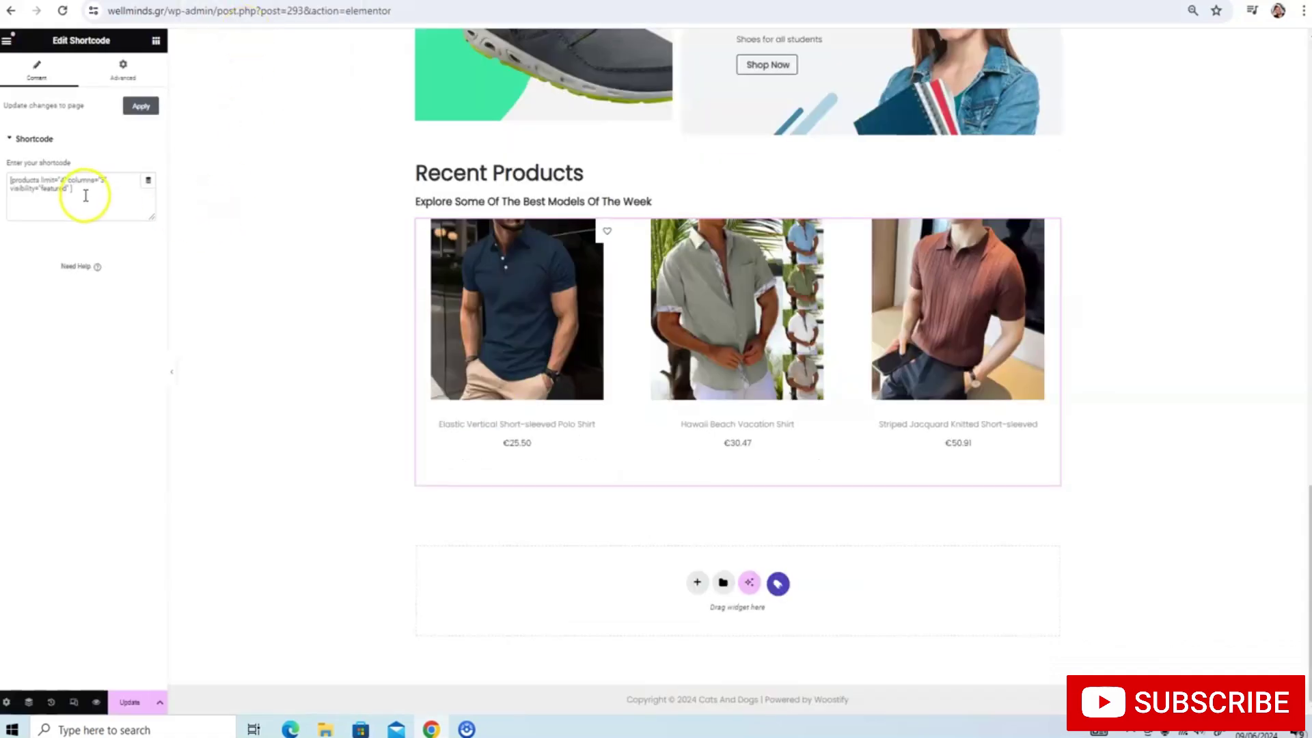
Replace the Recent Products shortcode with the pasted newest-products shortcode and apply it
{"action": "left_click_drag", "start_coordinate": [85, 196], "coordinate": [14, 176]}
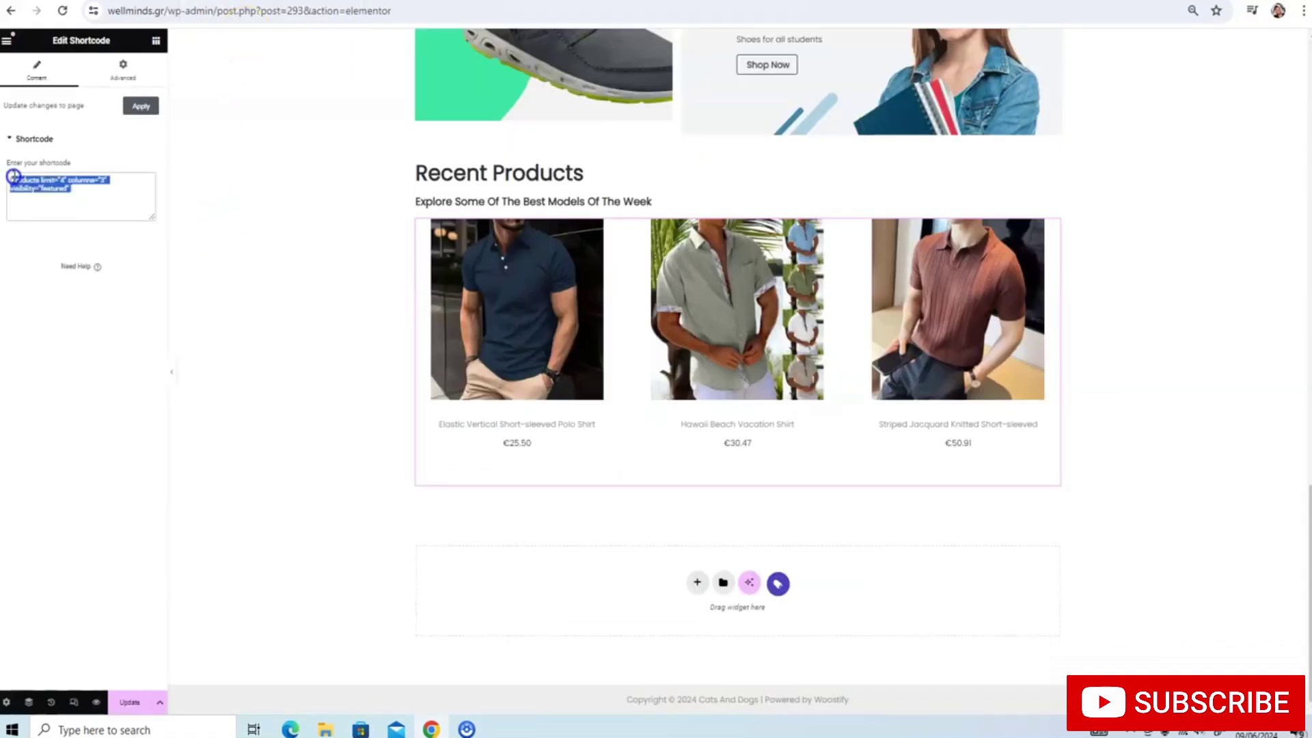
{"action": "left_click", "coordinate": [90, 189]}
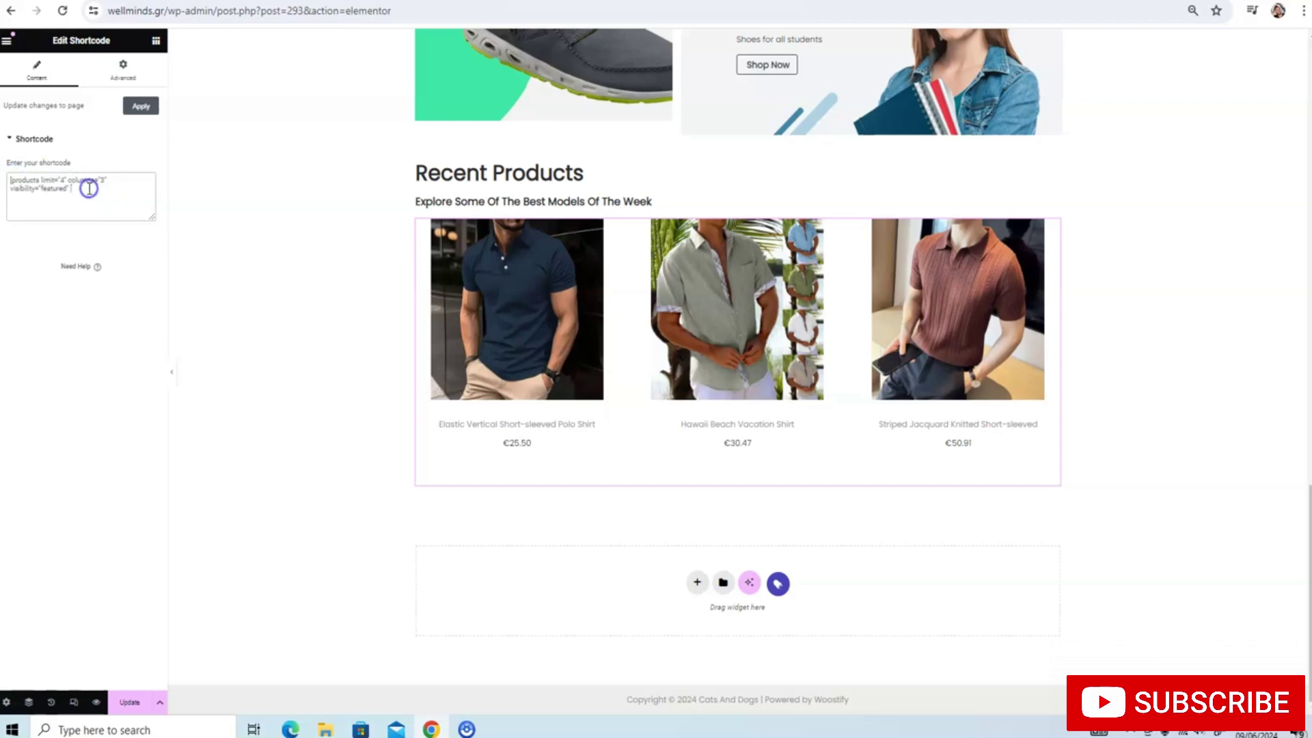
{"action": "left_click_drag", "start_coordinate": [89, 189], "coordinate": [20, 179]}
{"action": "key", "text": "ctrl+v"}
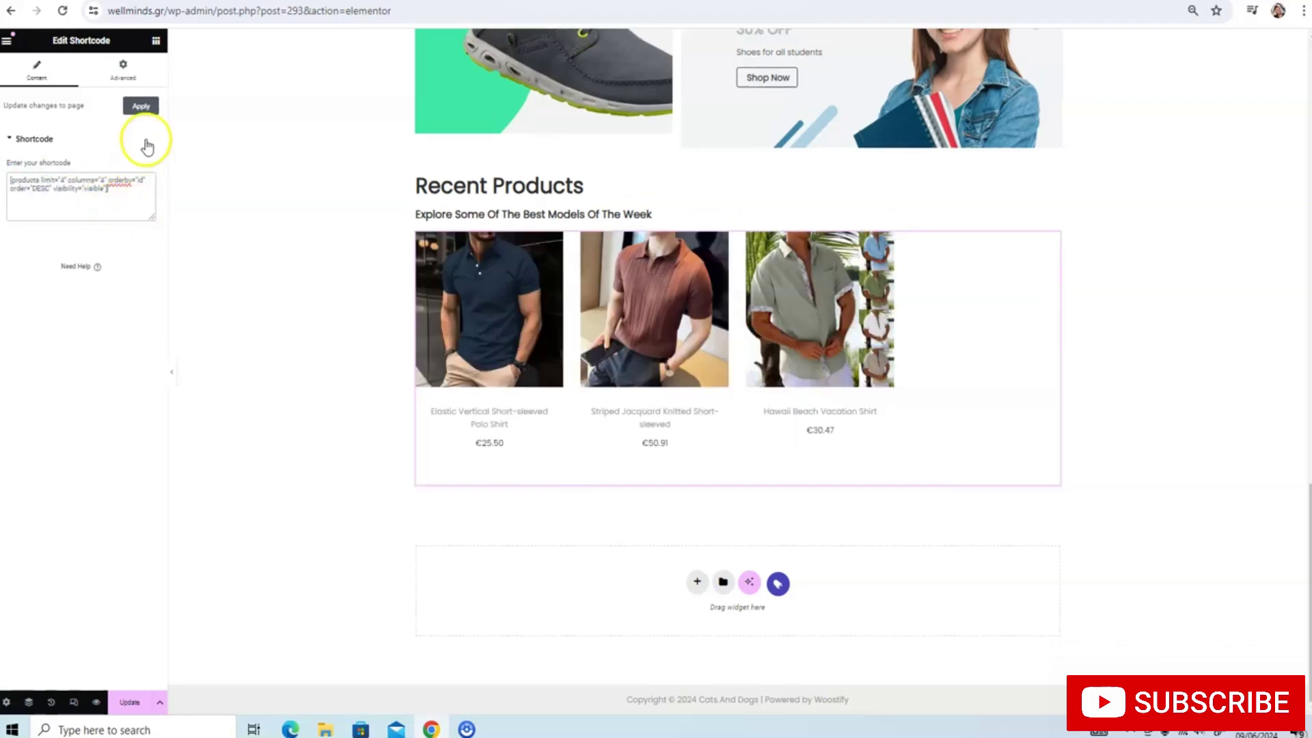
{"action": "left_click", "coordinate": [144, 110]}
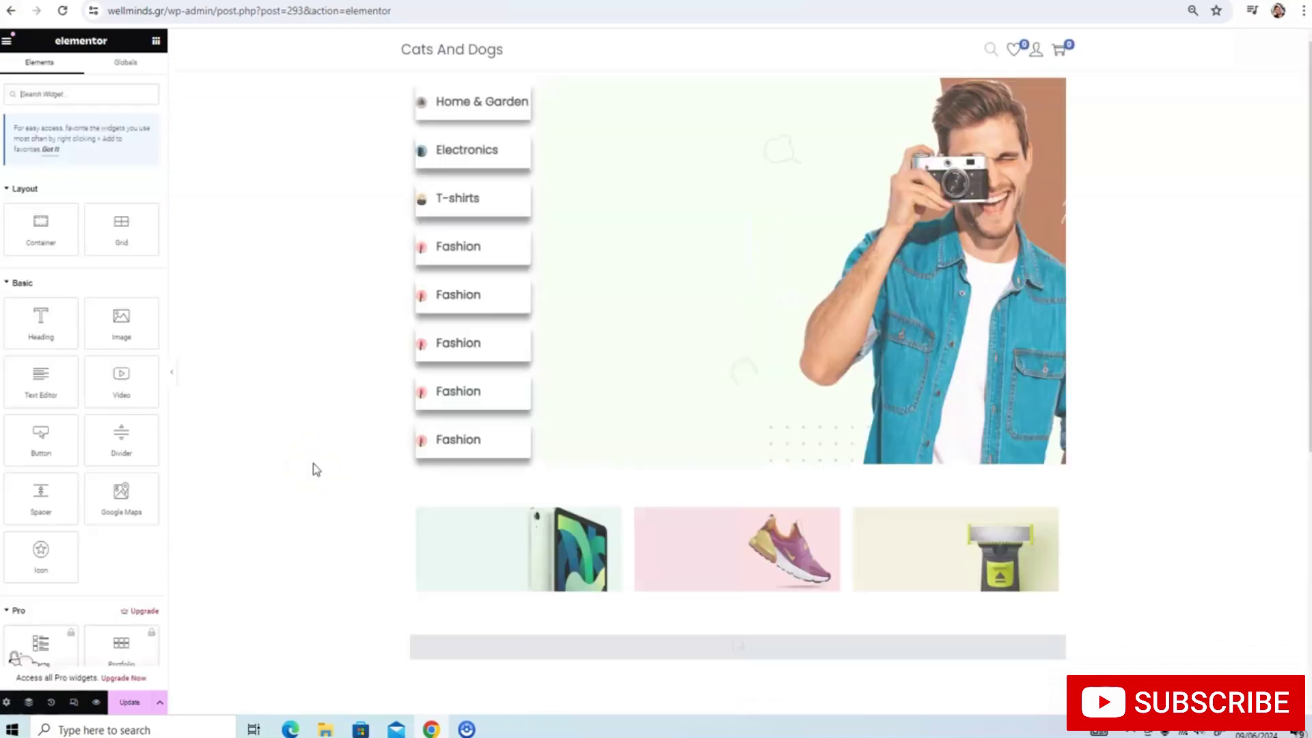
Change the product grid's columns from 4 to 3 and update the page
{"action": "scroll", "coordinate": [607, 365], "scroll_direction": "down", "scroll_amount": 10}
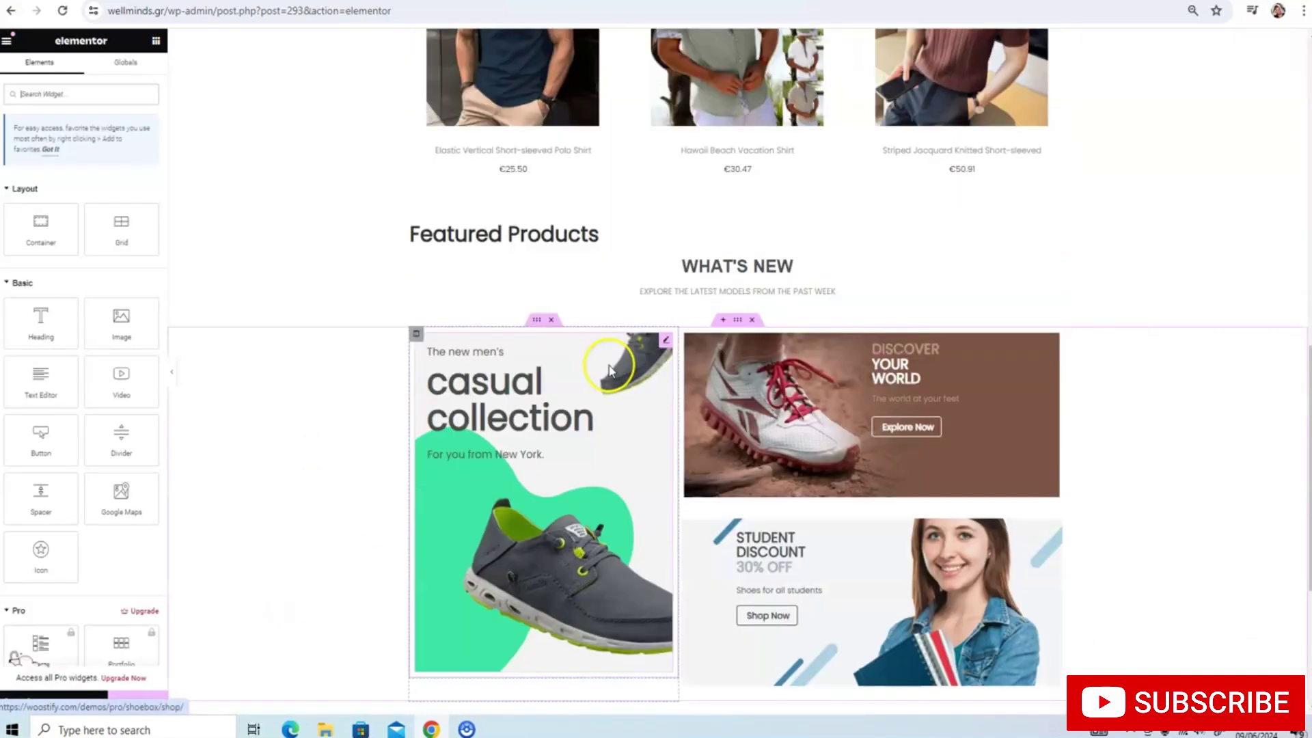
{"action": "scroll", "coordinate": [608, 382], "scroll_direction": "down", "scroll_amount": 5}
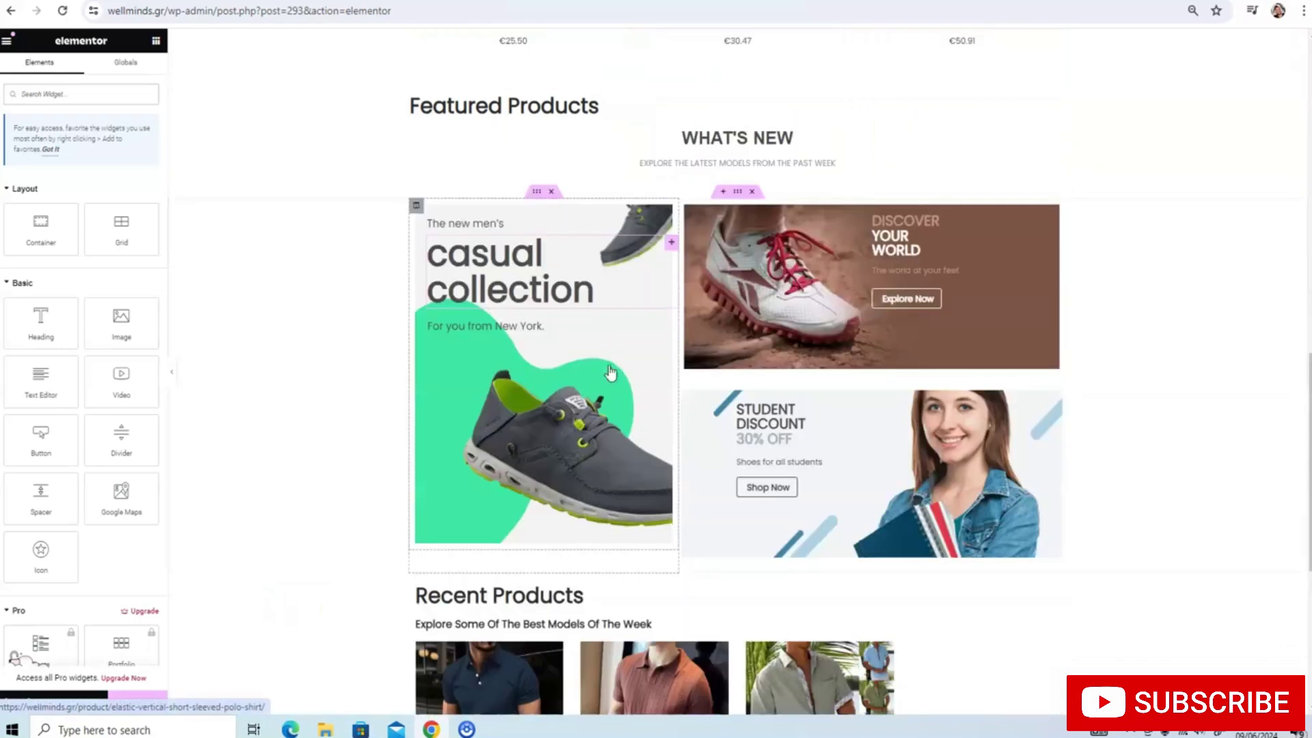
{"action": "scroll", "coordinate": [342, 567], "scroll_direction": "down", "scroll_amount": 3}
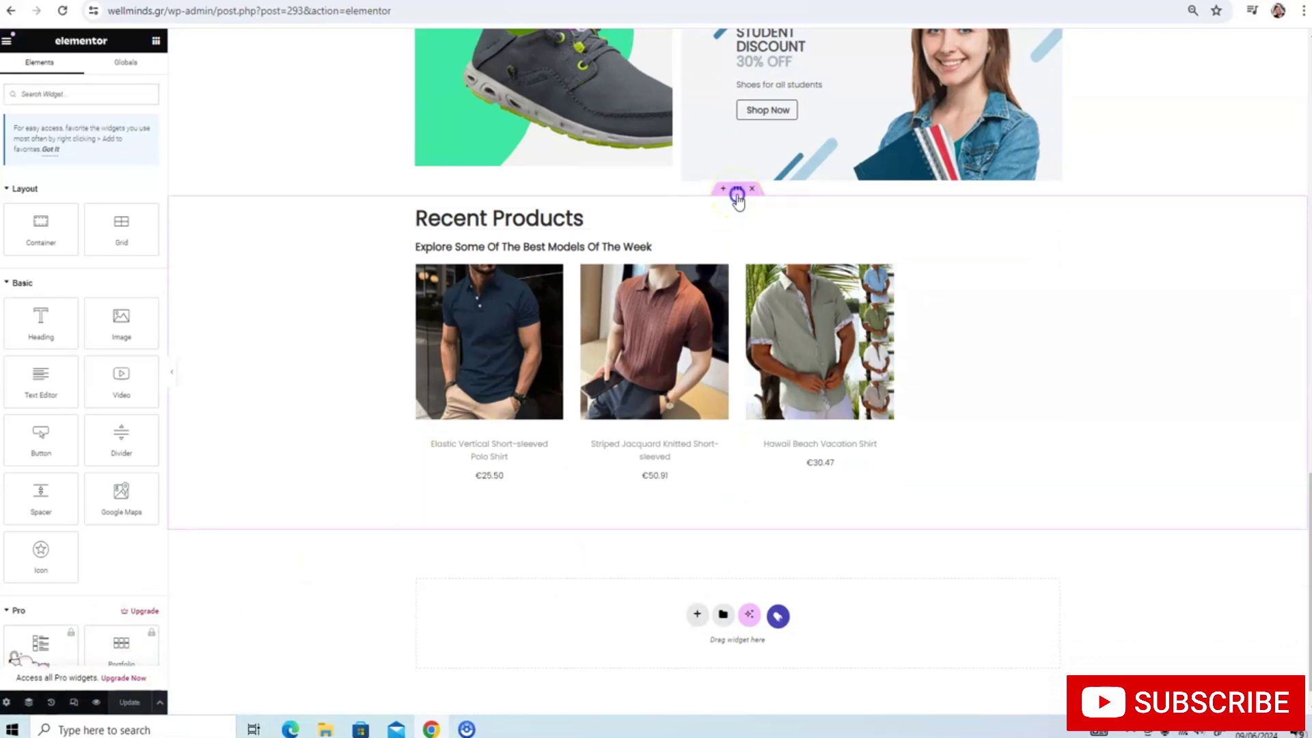
{"action": "left_click", "coordinate": [737, 195]}
{"action": "left_click", "coordinate": [624, 295]}
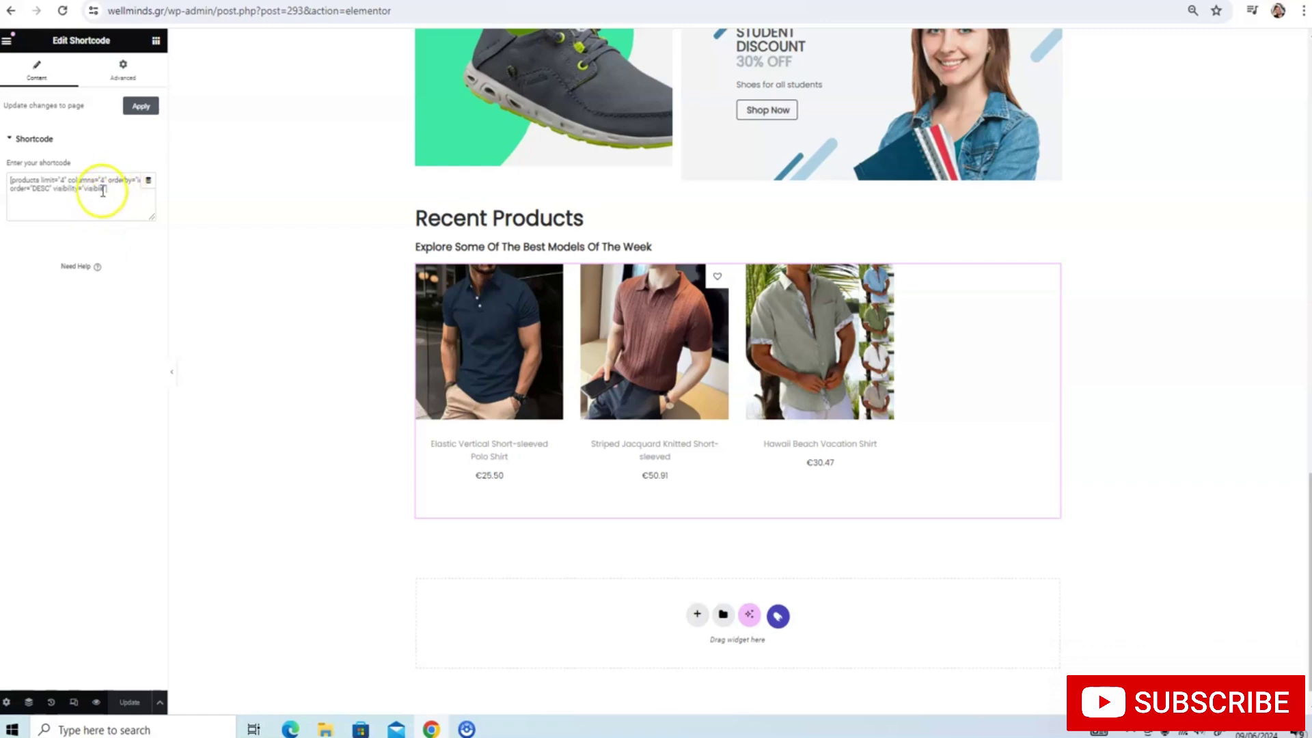
{"action": "left_click", "coordinate": [47, 192]}
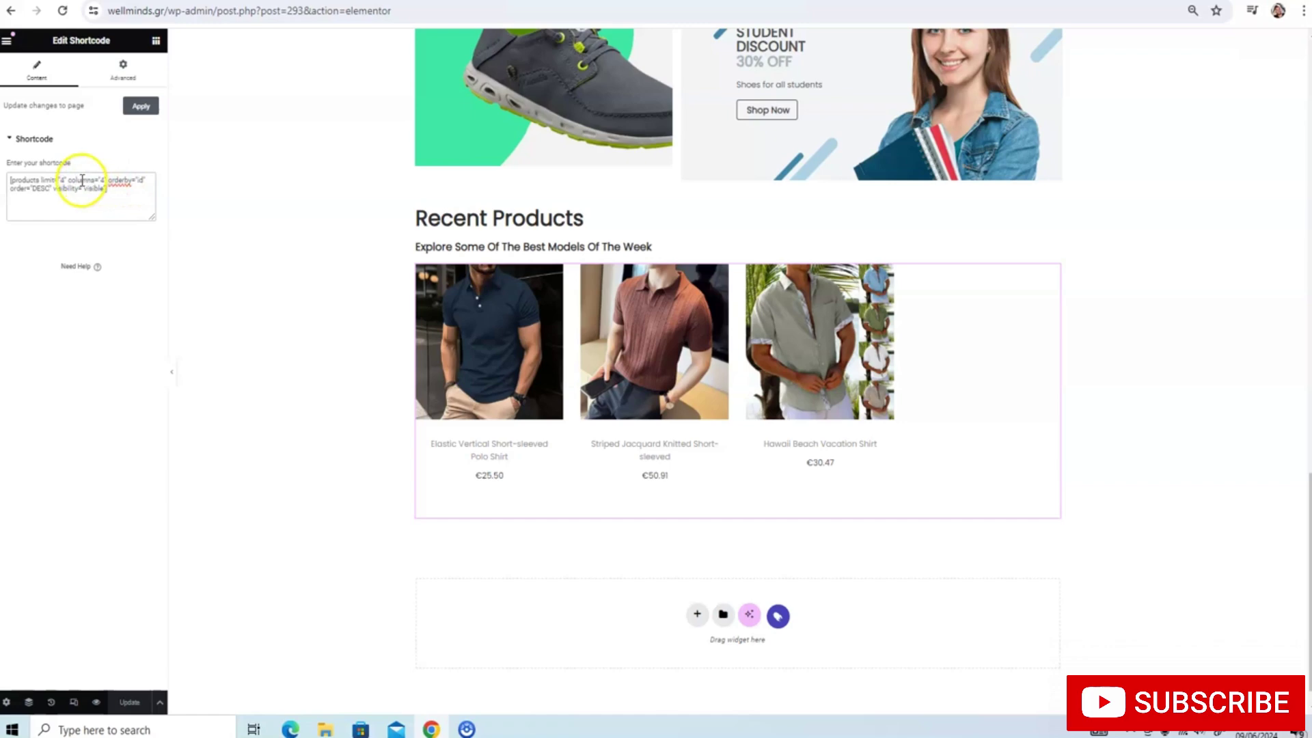
{"action": "key", "text": "BackSpace"}
{"action": "type", "text": "3"}
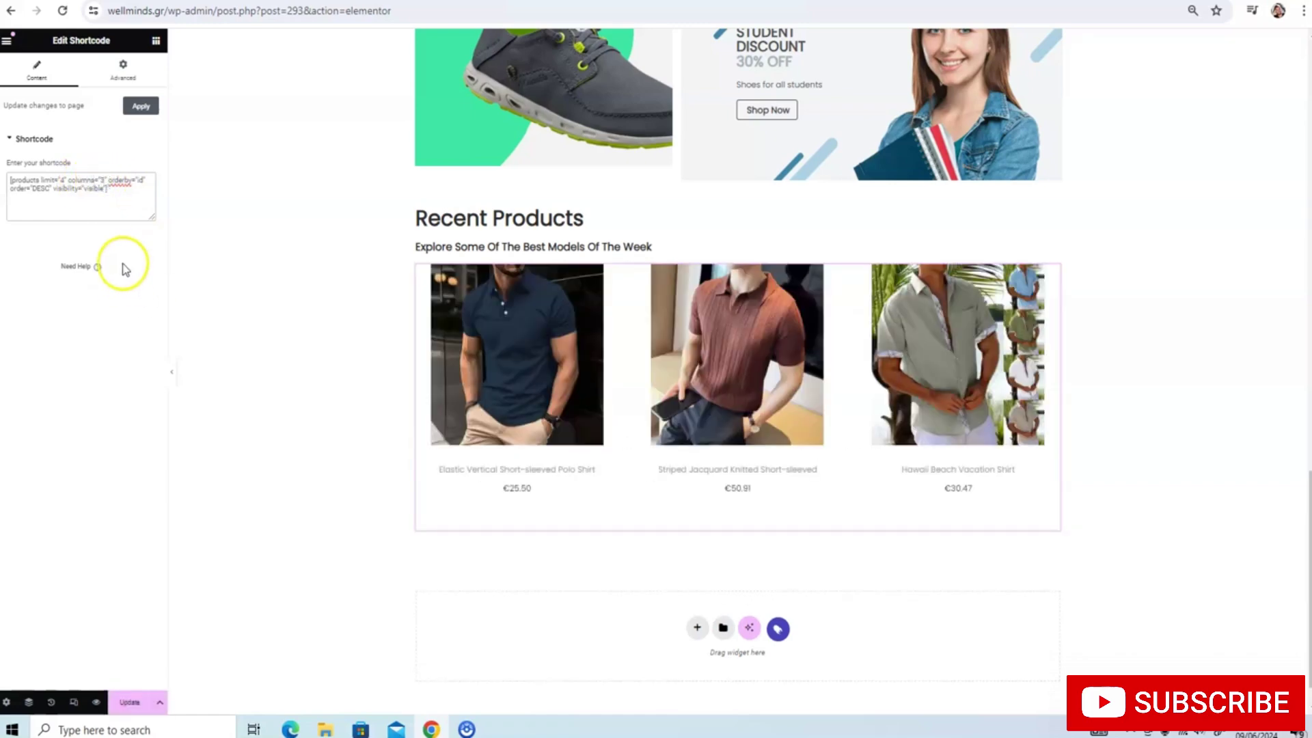
{"action": "left_click", "coordinate": [129, 702]}
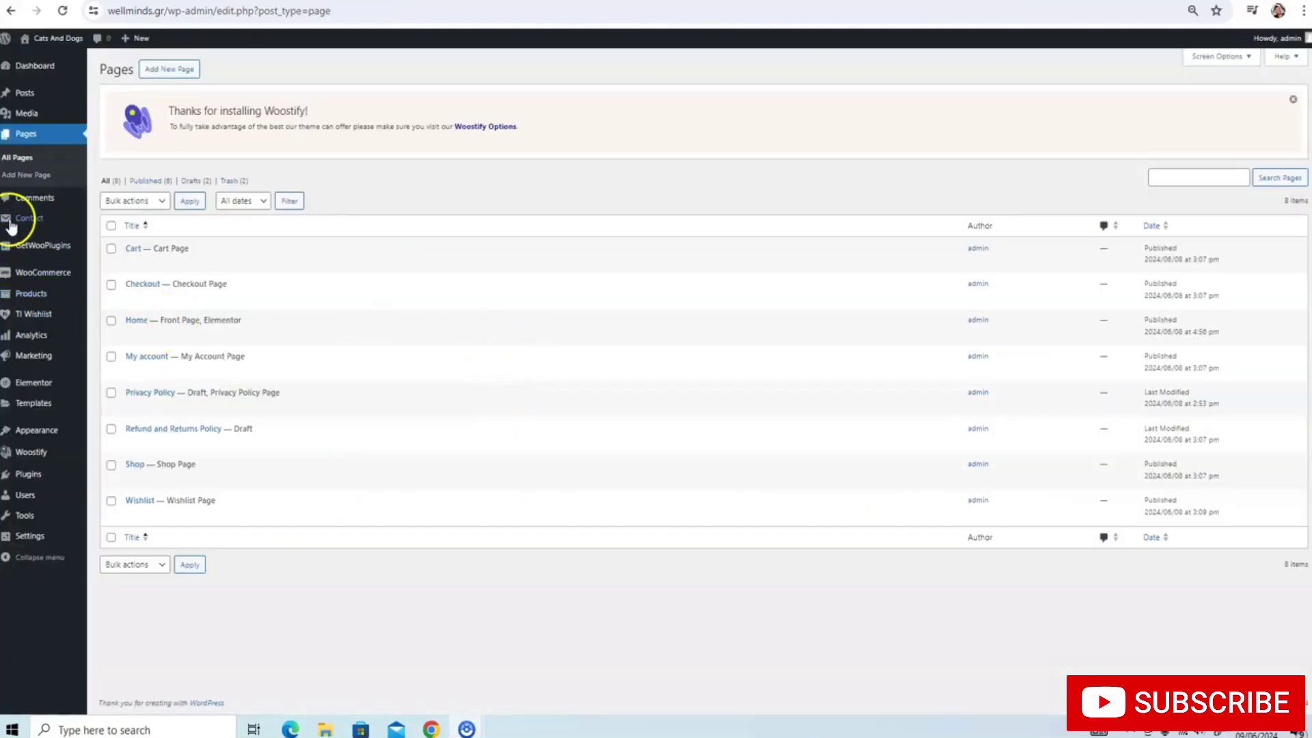
Start a new blog post from Posts > Add New Post, then move to another browser tab
{"action": "mouse_move", "coordinate": [31, 102]}
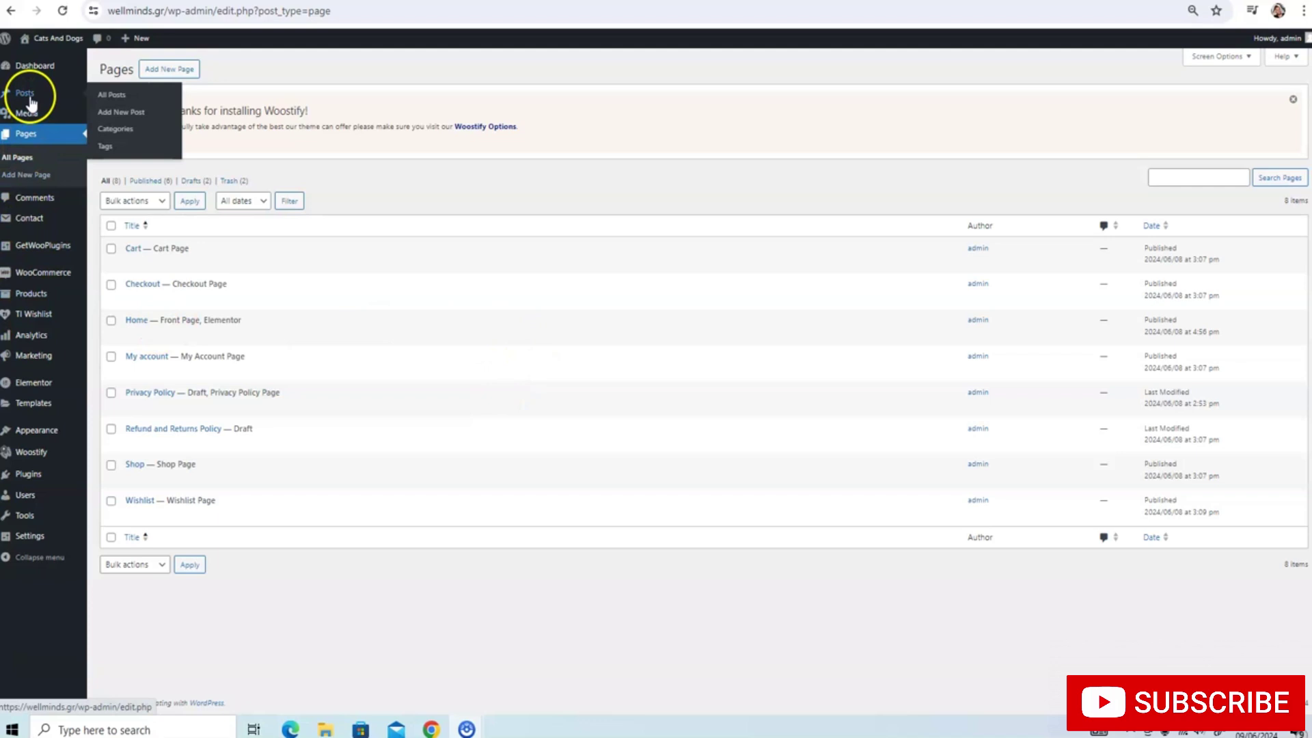
{"action": "left_click", "coordinate": [155, 111]}
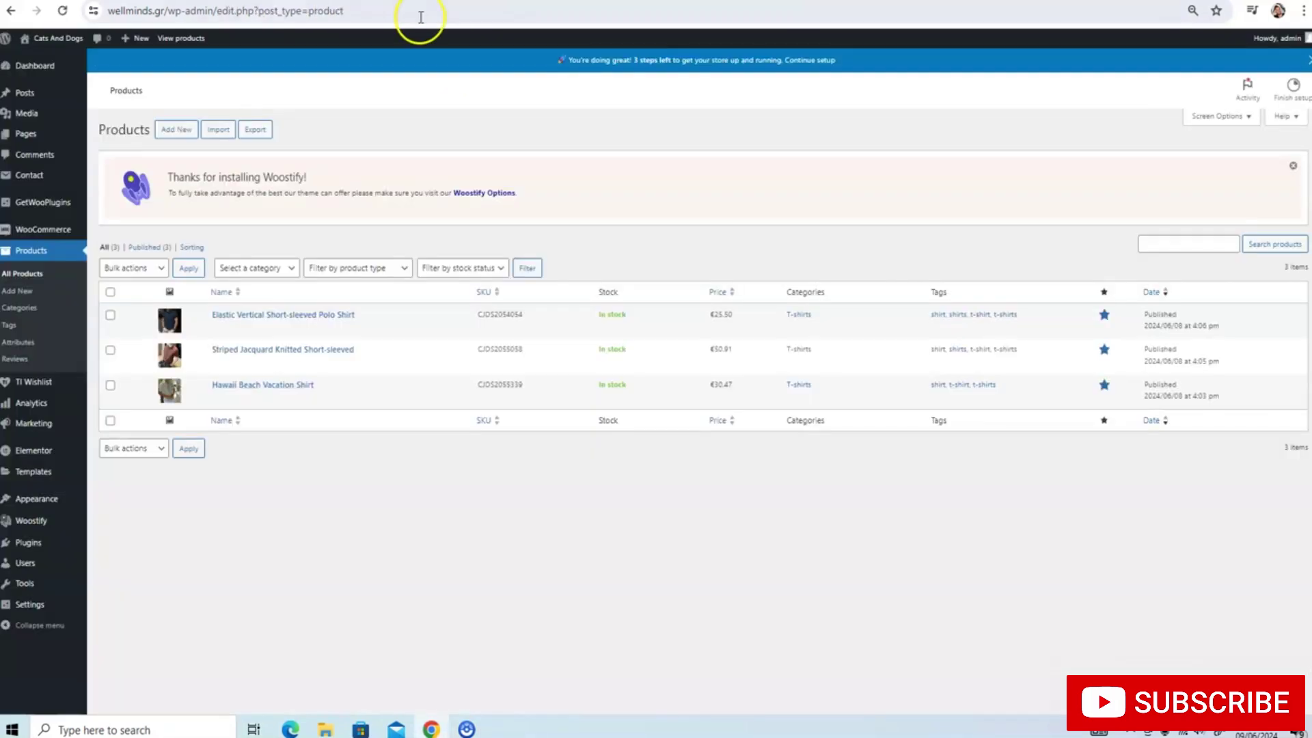
{"action": "left_click", "coordinate": [418, 13]}
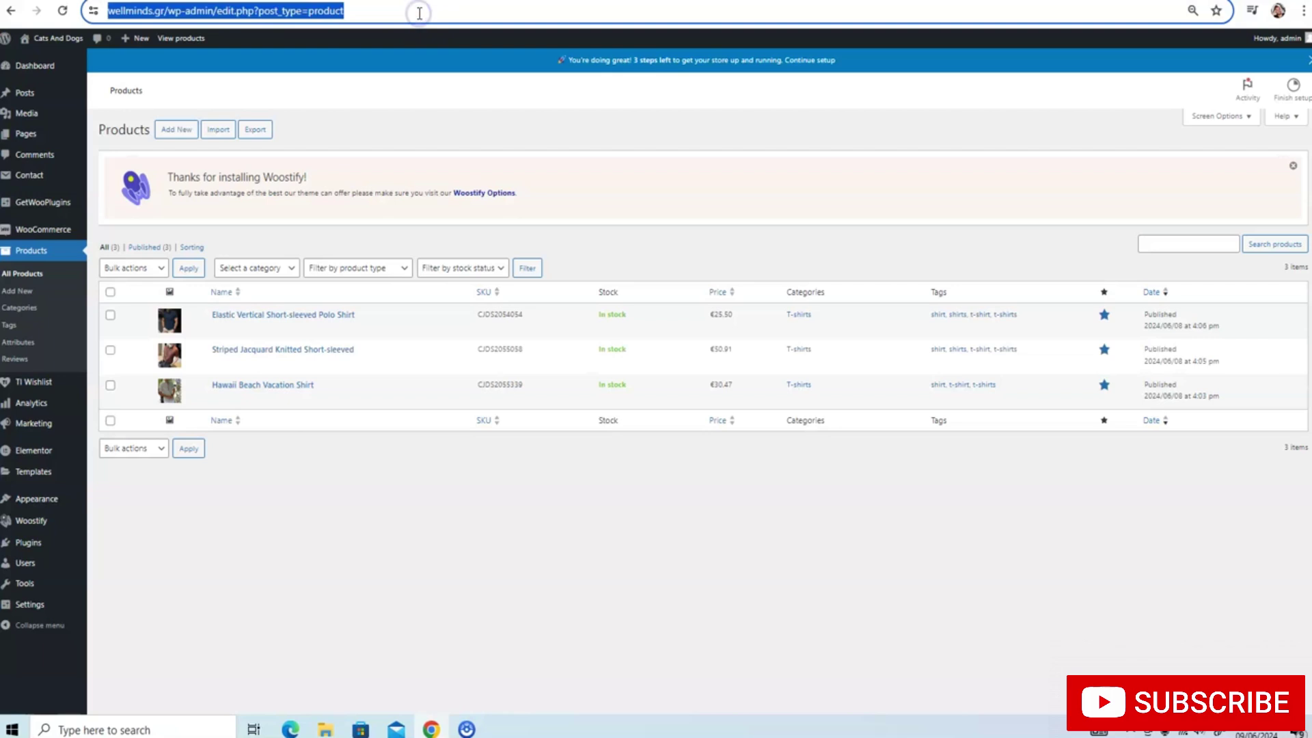
Go to ChatGPT and request 'write a blog post about the best tshirts'
{"action": "type", "text": "CHAT"}
{"action": "key", "text": "Return"}
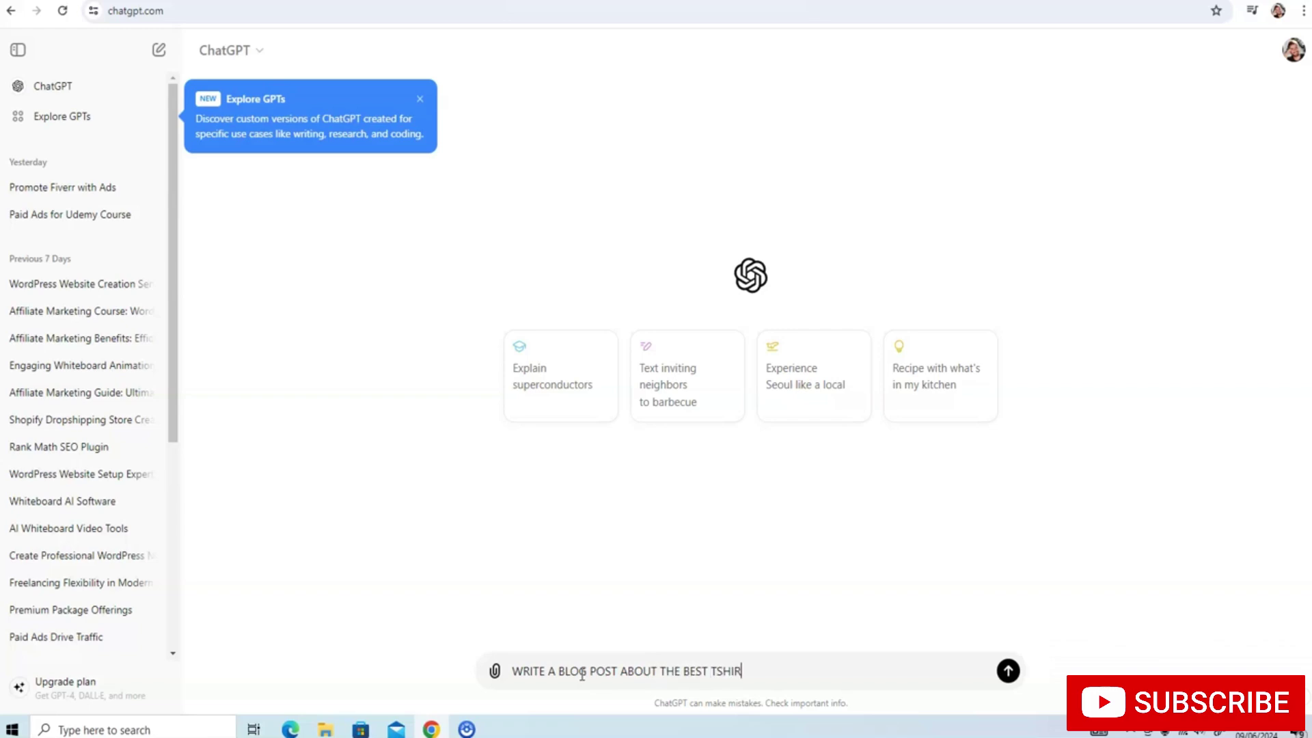
{"action": "key", "text": "Return"}
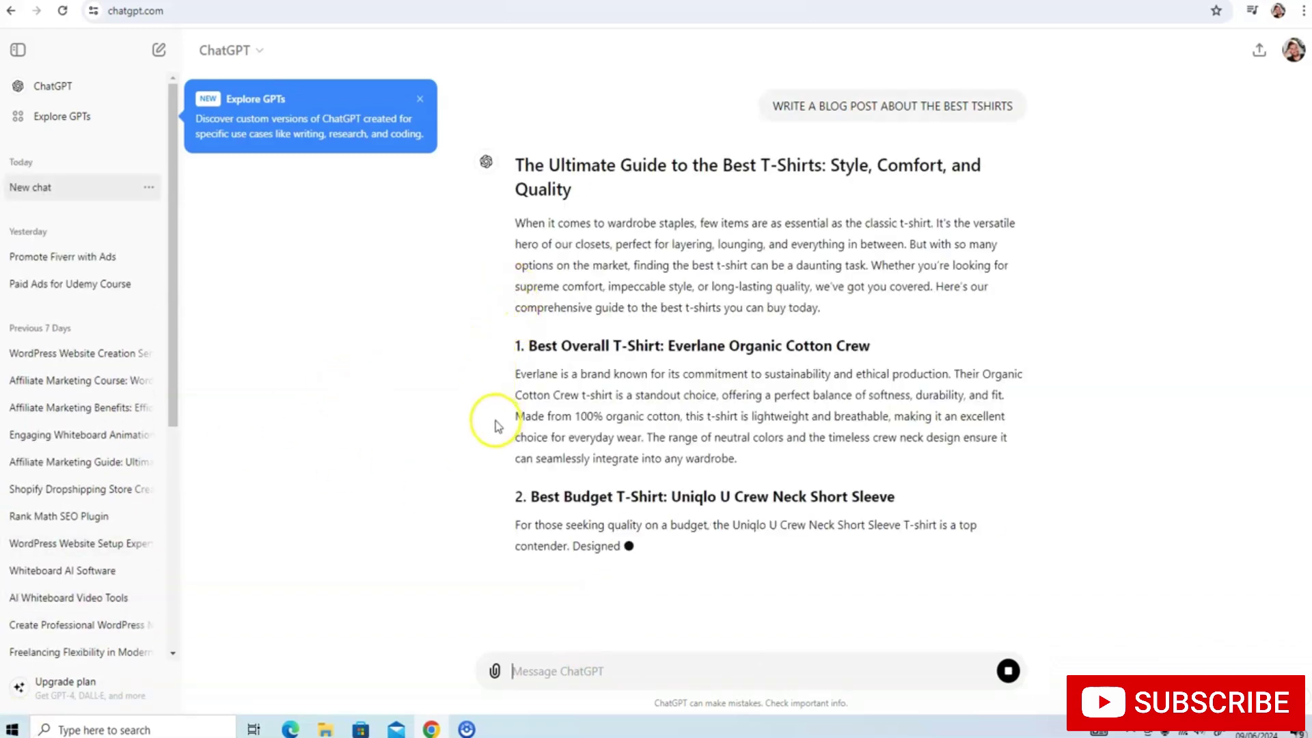
Select and copy the whole 'Ultimate Guide to the Best T-Shirts' article for the new post
{"action": "left_click_drag", "start_coordinate": [510, 165], "coordinate": [936, 579]}
{"action": "left_click_drag", "start_coordinate": [959, 579], "coordinate": [986, 590]}
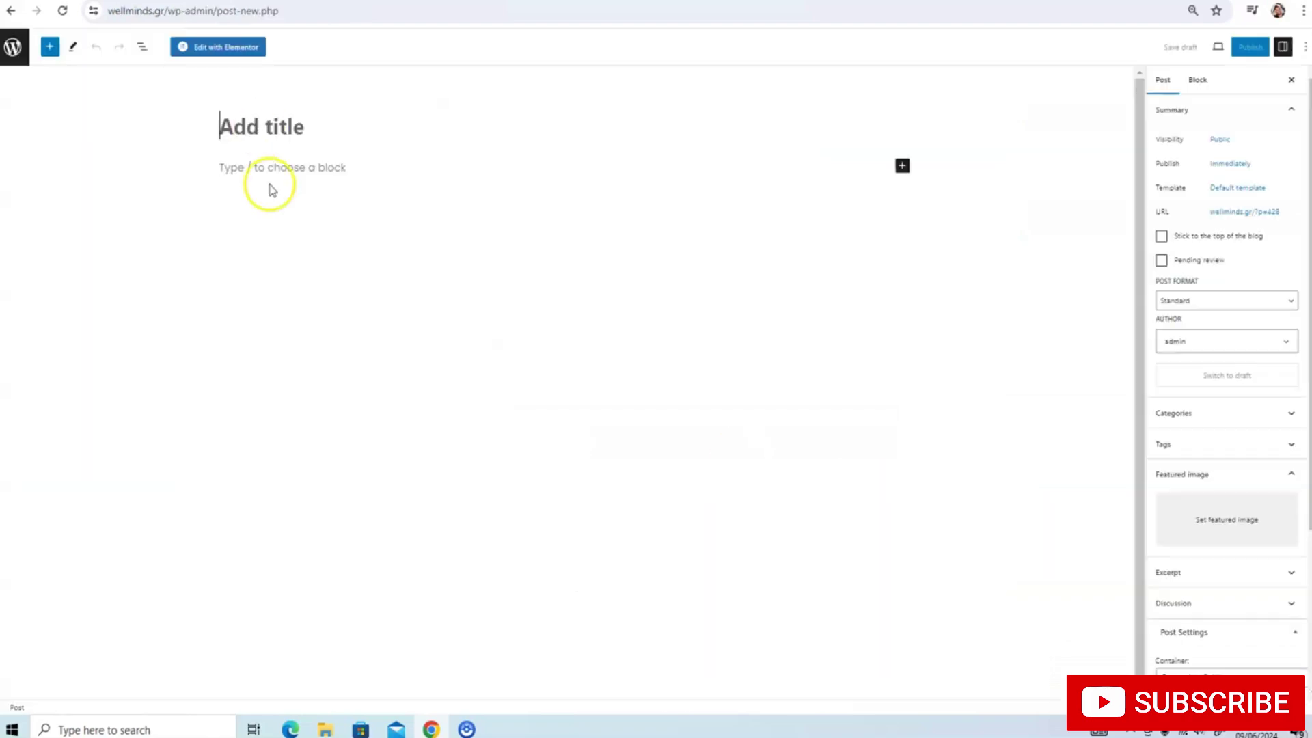
{"action": "left_click", "coordinate": [275, 142]}
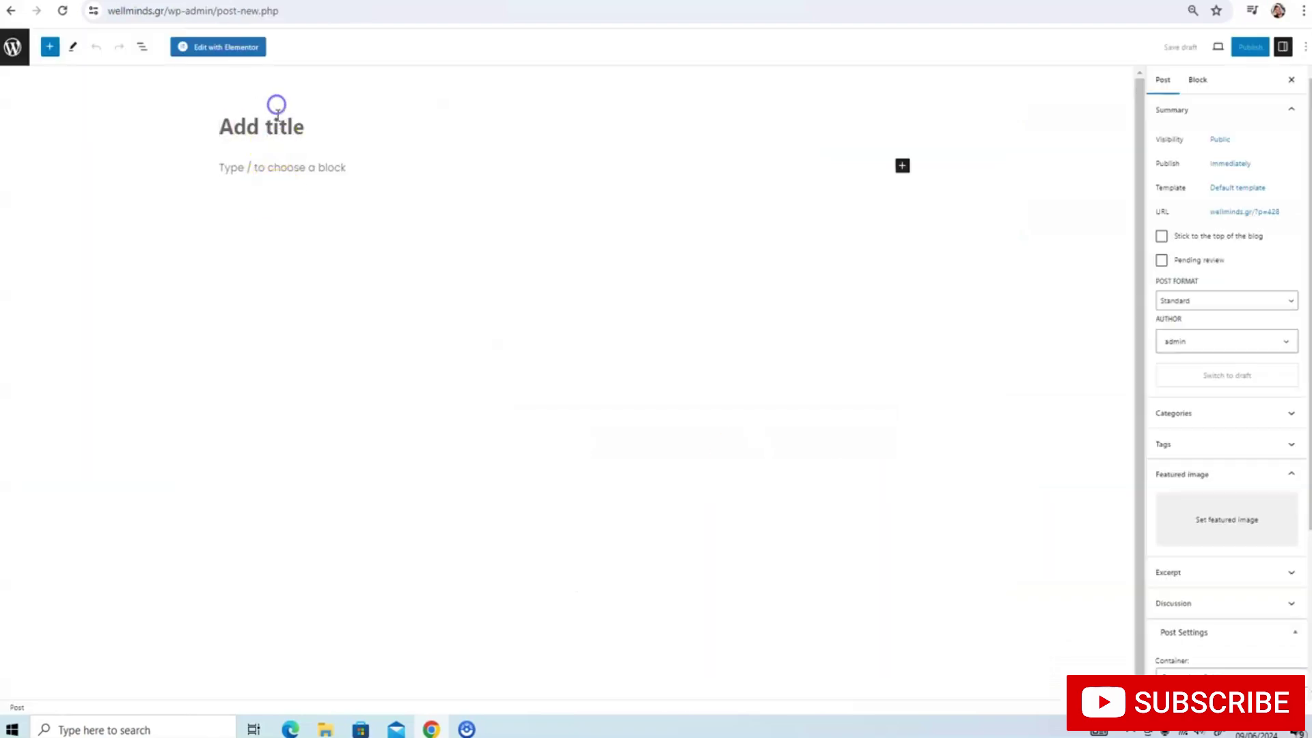
Paste the T-shirt article into the new post, delete the stray '4o' paragraph, and publish it
{"action": "key", "text": "ctrl+v"}
{"action": "scroll", "coordinate": [315, 191], "scroll_direction": "down", "scroll_amount": 15}
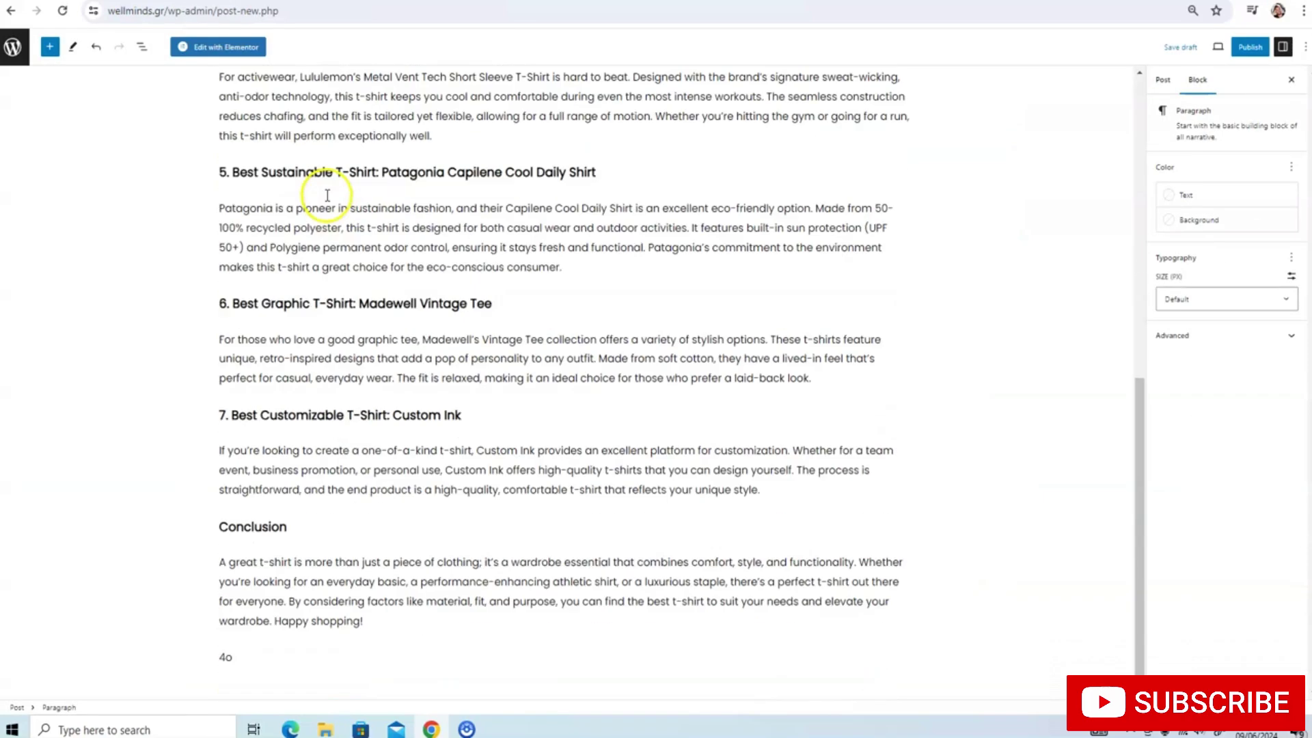
{"action": "left_click", "coordinate": [230, 655]}
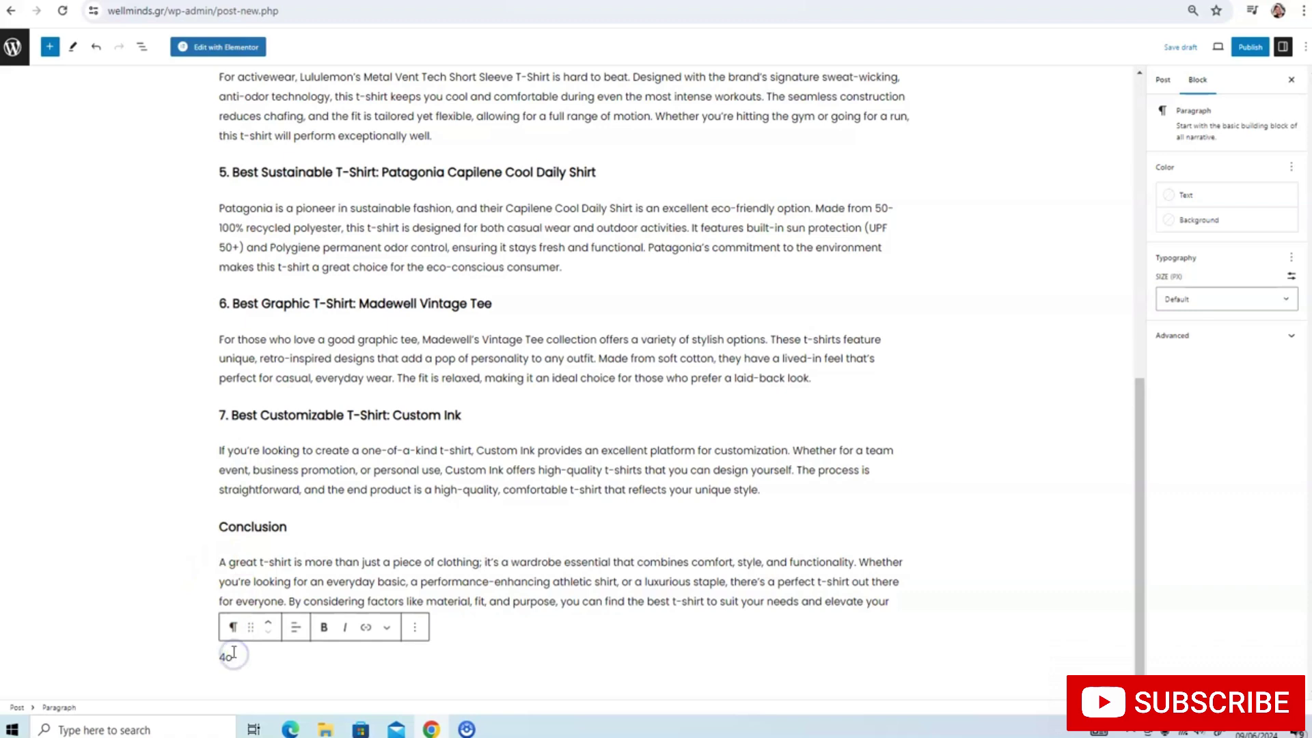
{"action": "key", "text": "BackSpace"}
{"action": "key", "text": "BackSpace"}
{"action": "left_click", "coordinate": [1250, 47]}
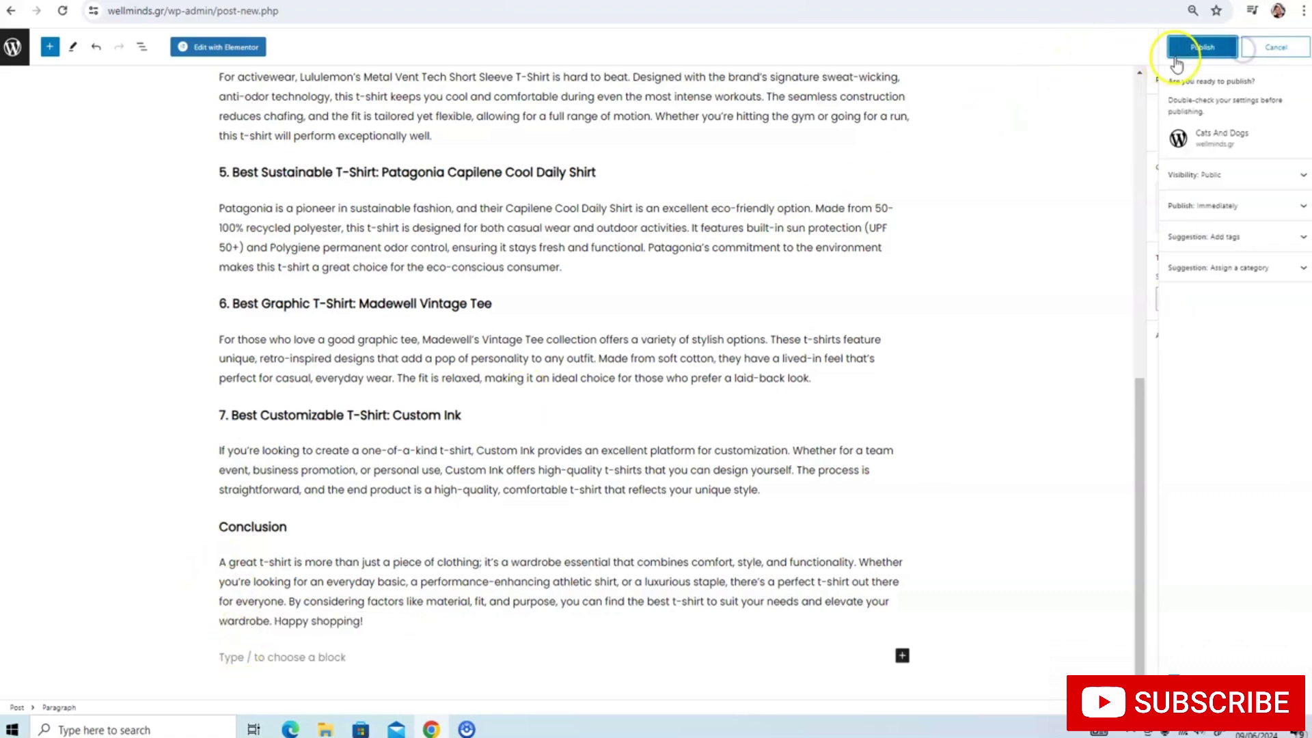
{"action": "left_click", "coordinate": [1176, 62]}
{"action": "scroll", "coordinate": [571, 176], "scroll_direction": "up", "scroll_amount": 15}
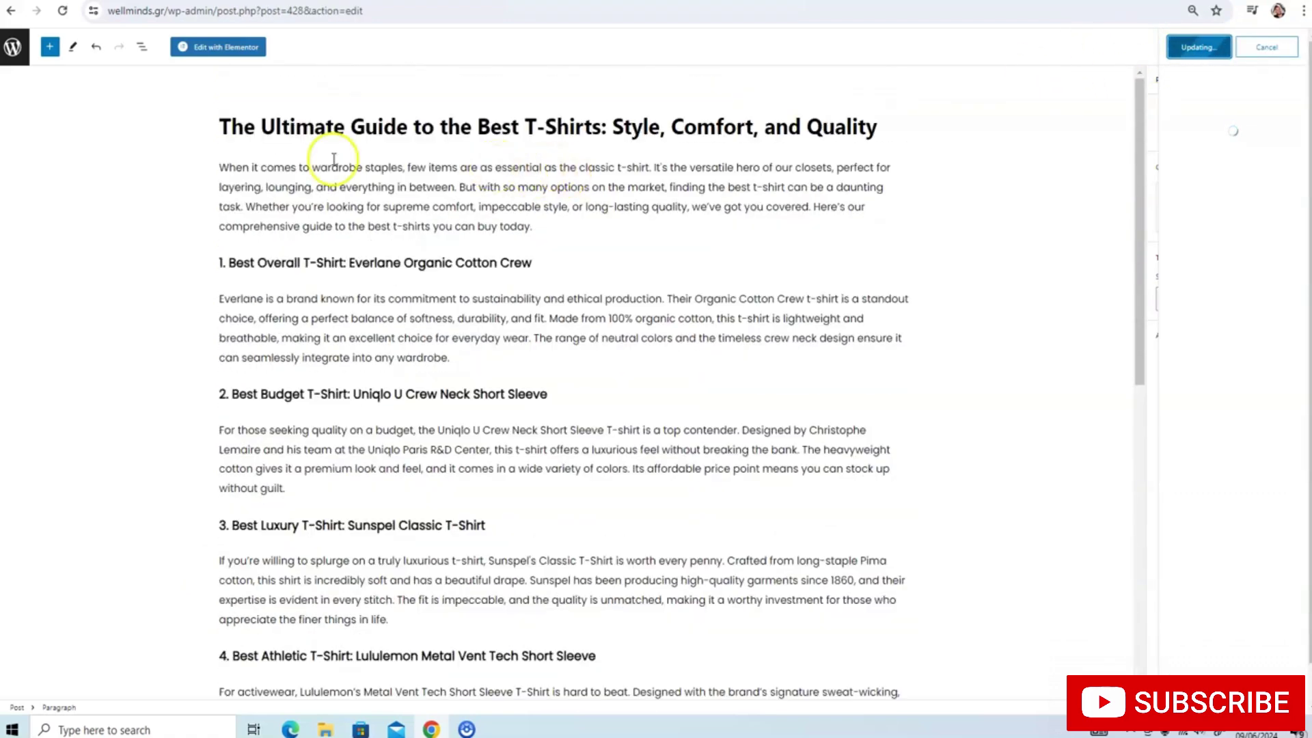
{"action": "left_click", "coordinate": [11, 47]}
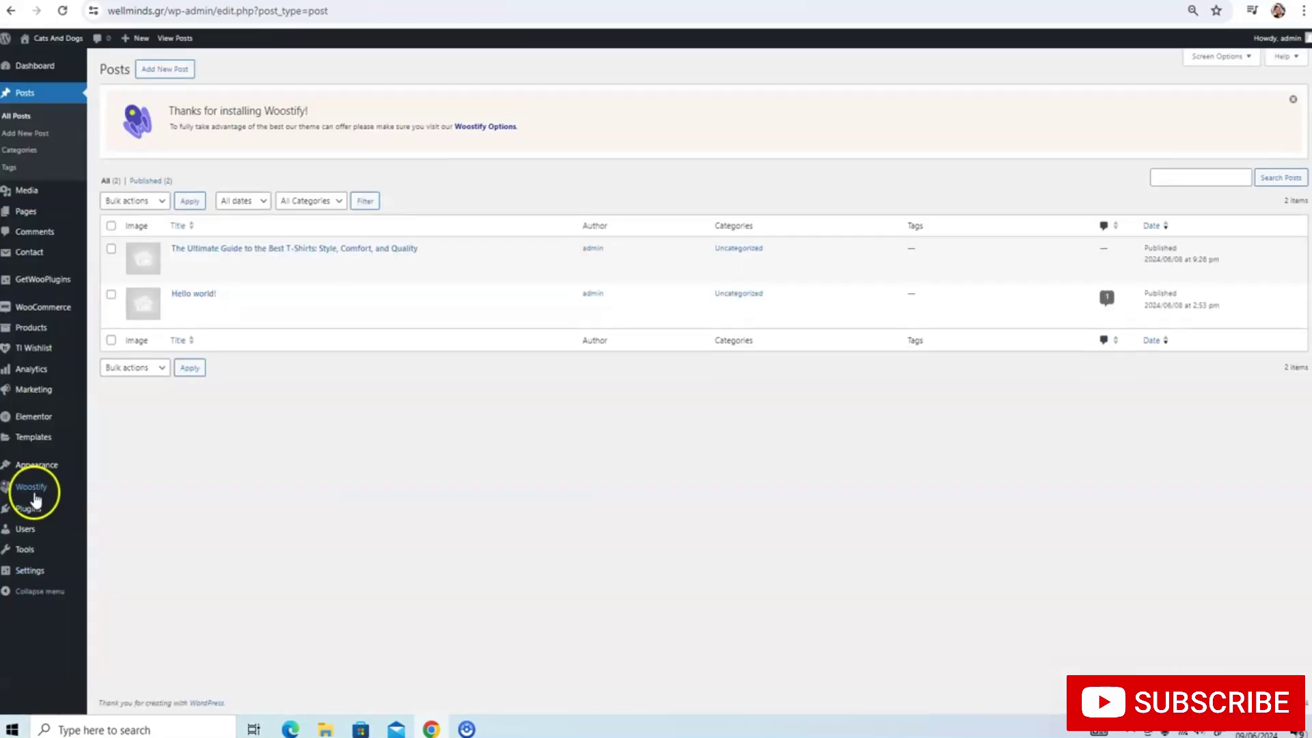
Search Add New Plugin for 'Rank Math SEO', then install and activate it
{"action": "mouse_move", "coordinate": [23, 508]}
{"action": "left_click", "coordinate": [130, 532]}
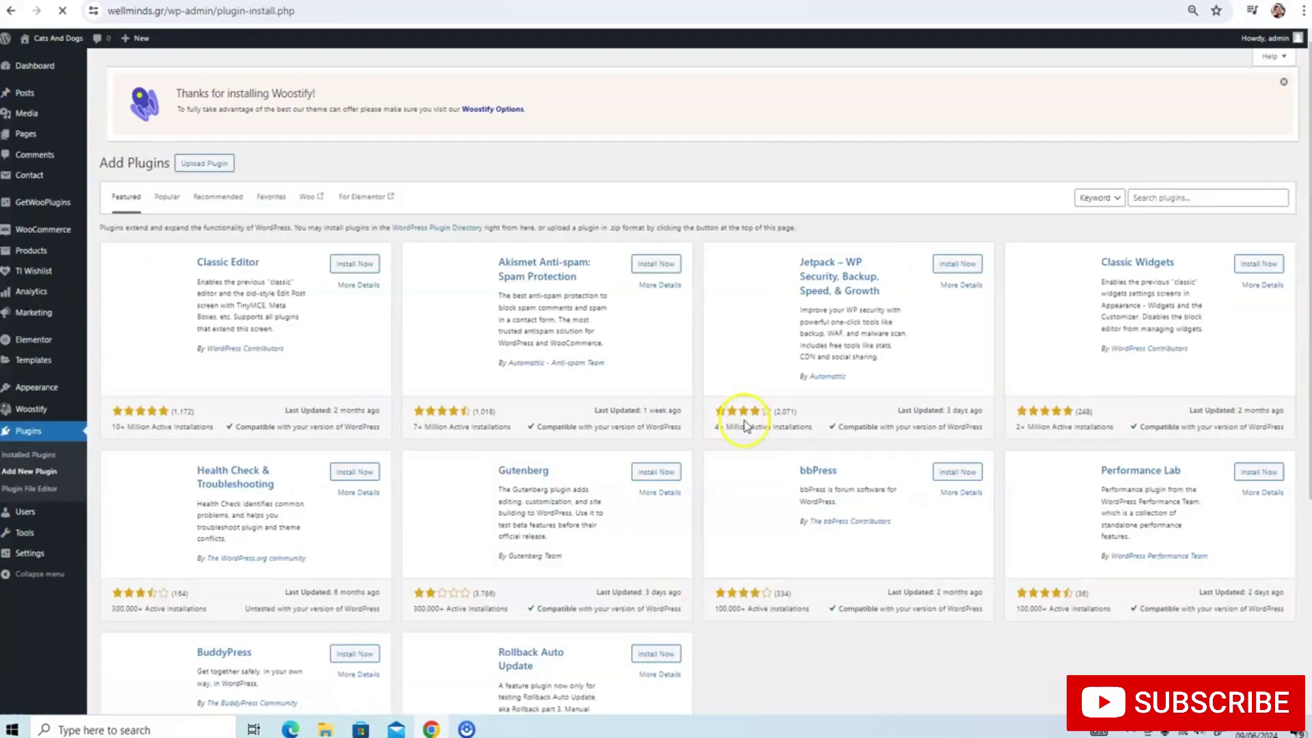
{"action": "left_click", "coordinate": [1175, 185]}
{"action": "type", "text": "RANK MATH SEO"}
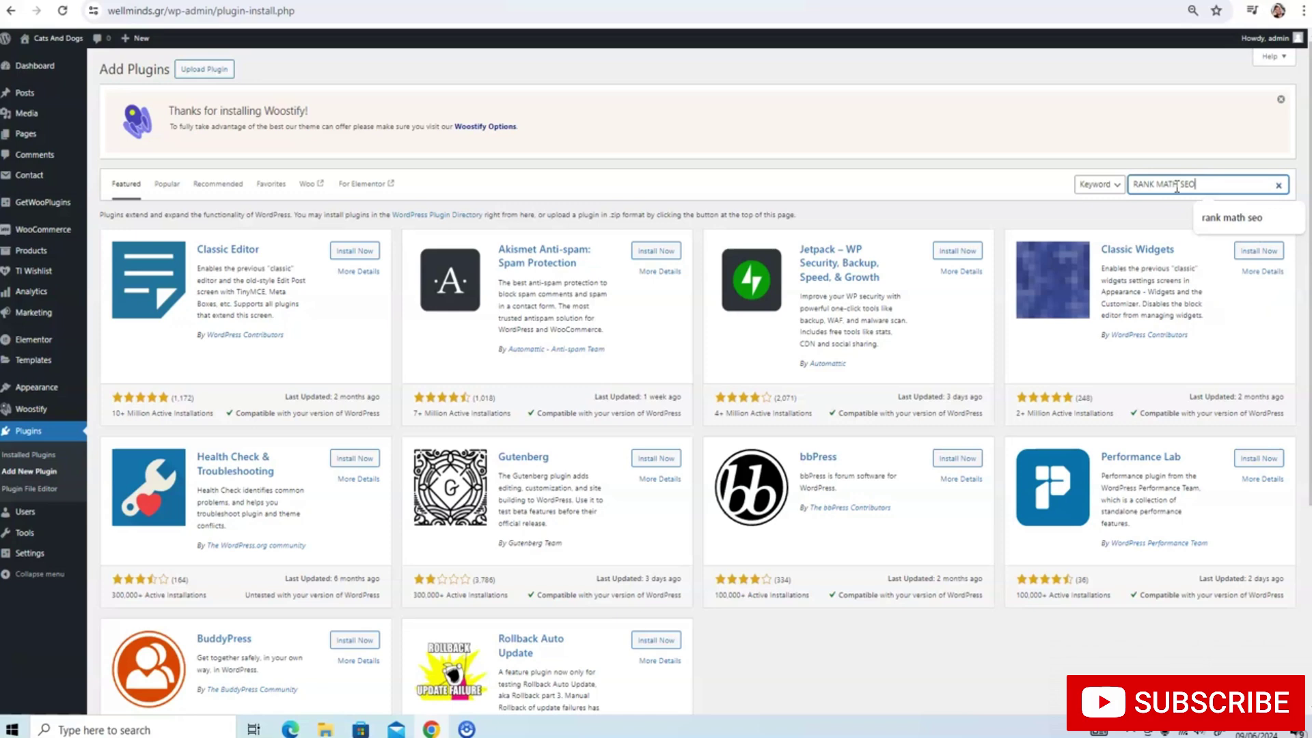
{"action": "key", "text": "Return"}
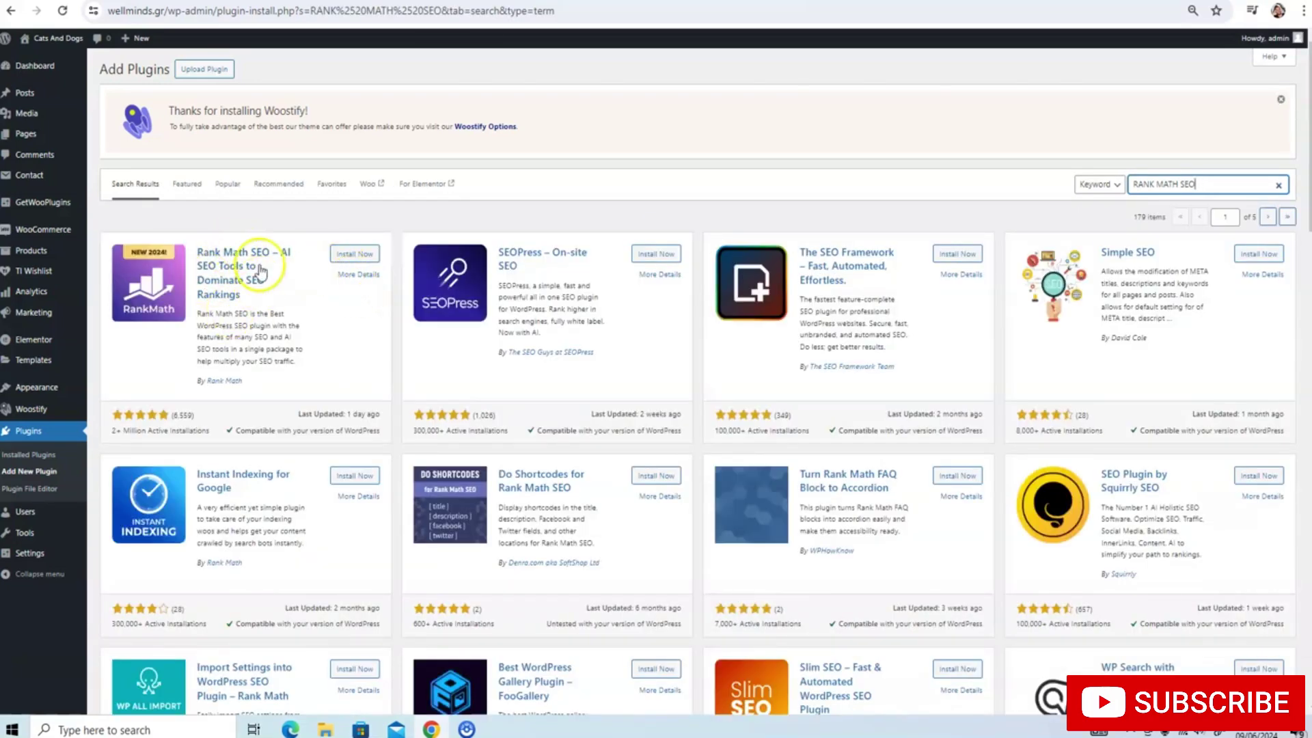
{"action": "left_click", "coordinate": [347, 255]}
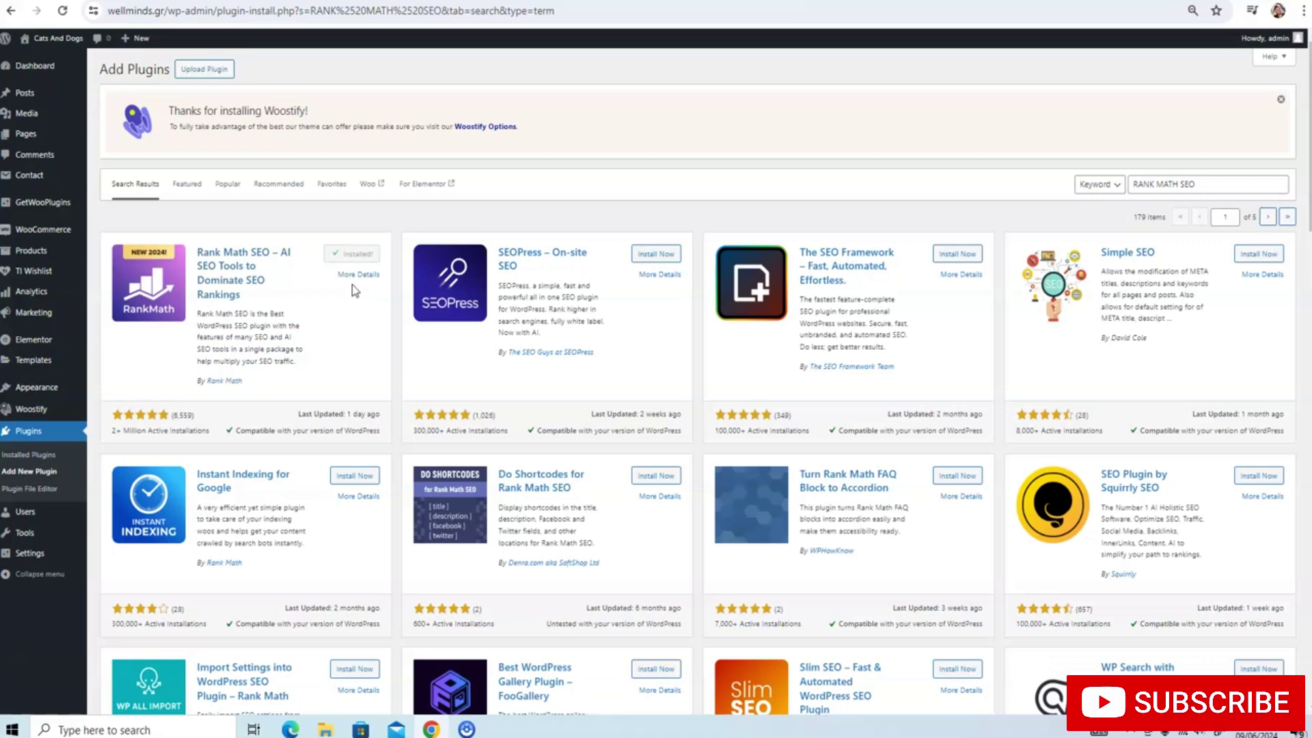
{"action": "left_click", "coordinate": [349, 260]}
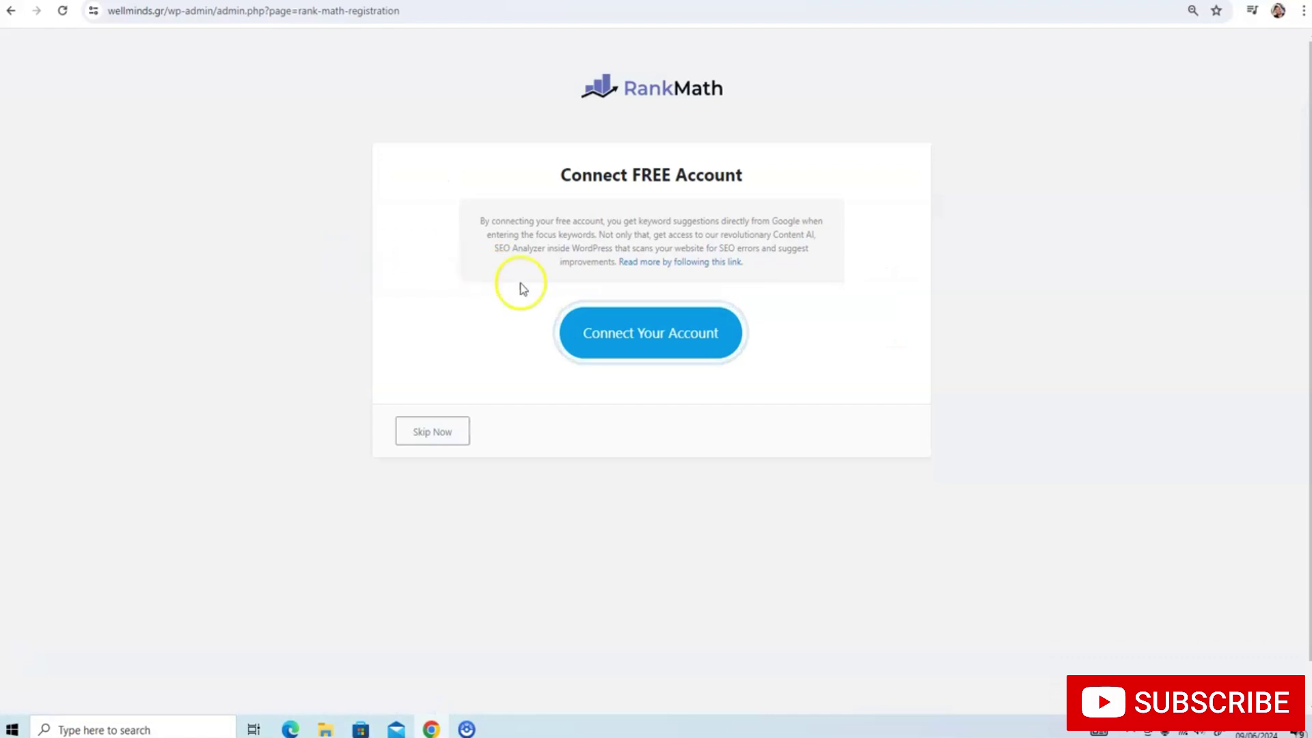
Activate the Rank Math Free Plan and start the setup wizard in Easy mode
{"action": "left_click", "coordinate": [619, 332]}
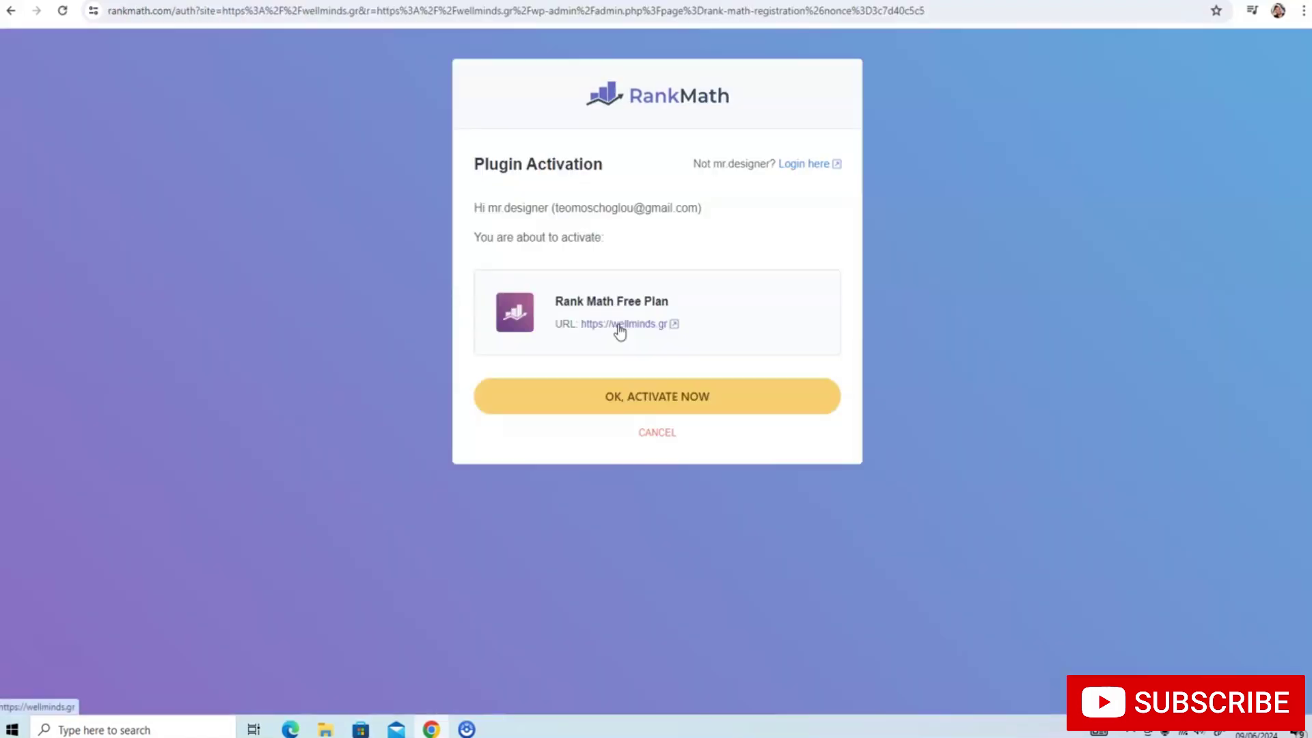
{"action": "left_click", "coordinate": [642, 403]}
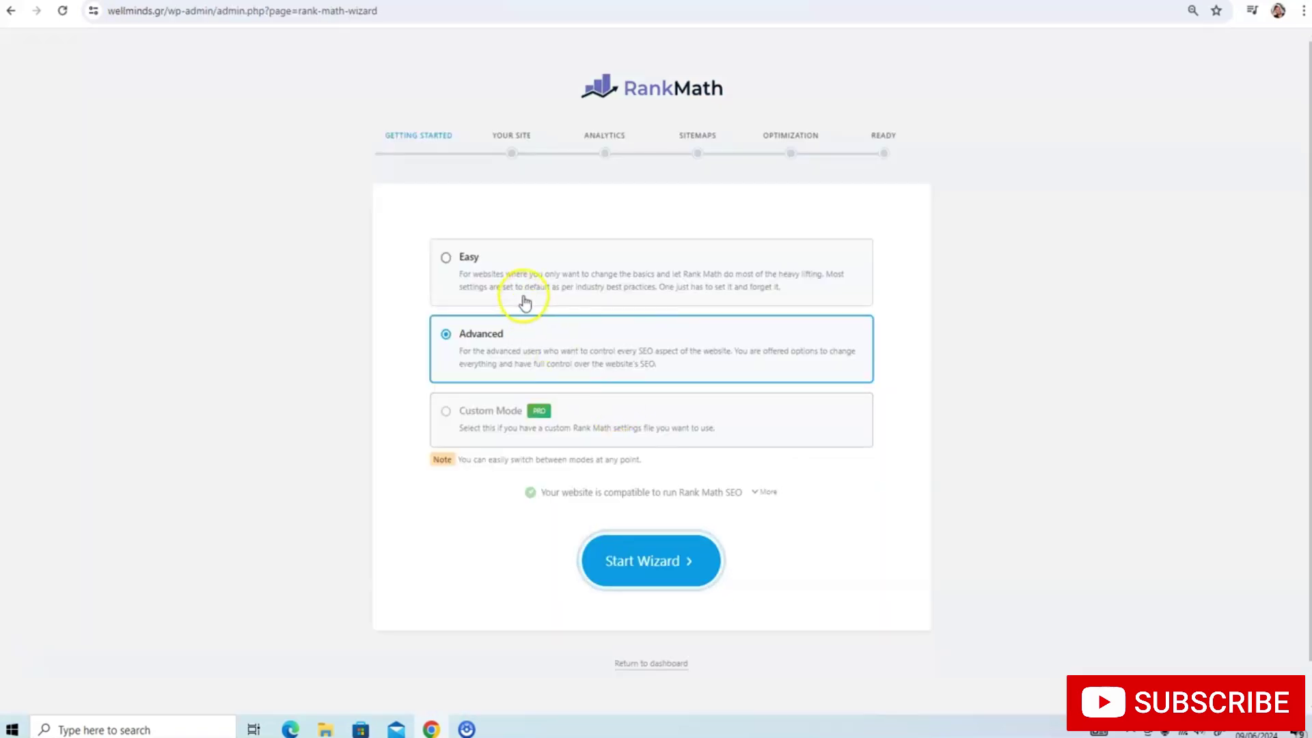
{"action": "left_click", "coordinate": [528, 280]}
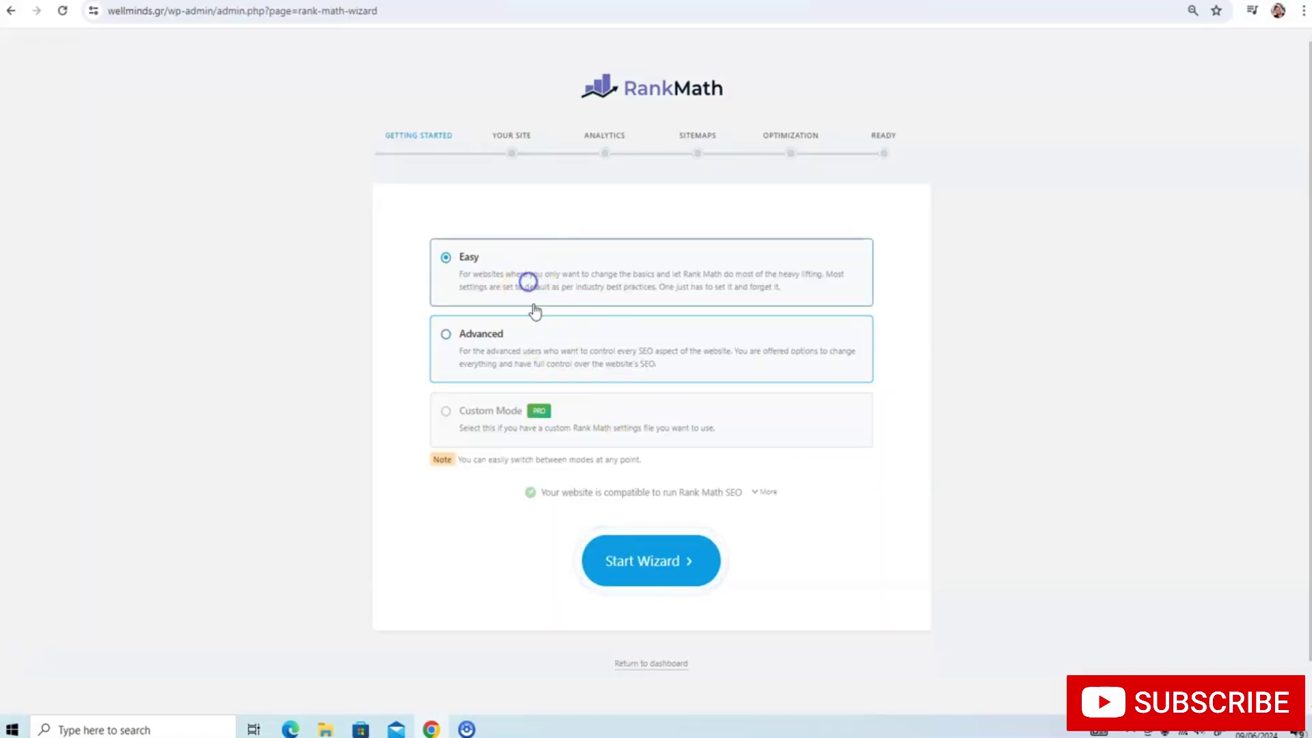
{"action": "left_click", "coordinate": [642, 567]}
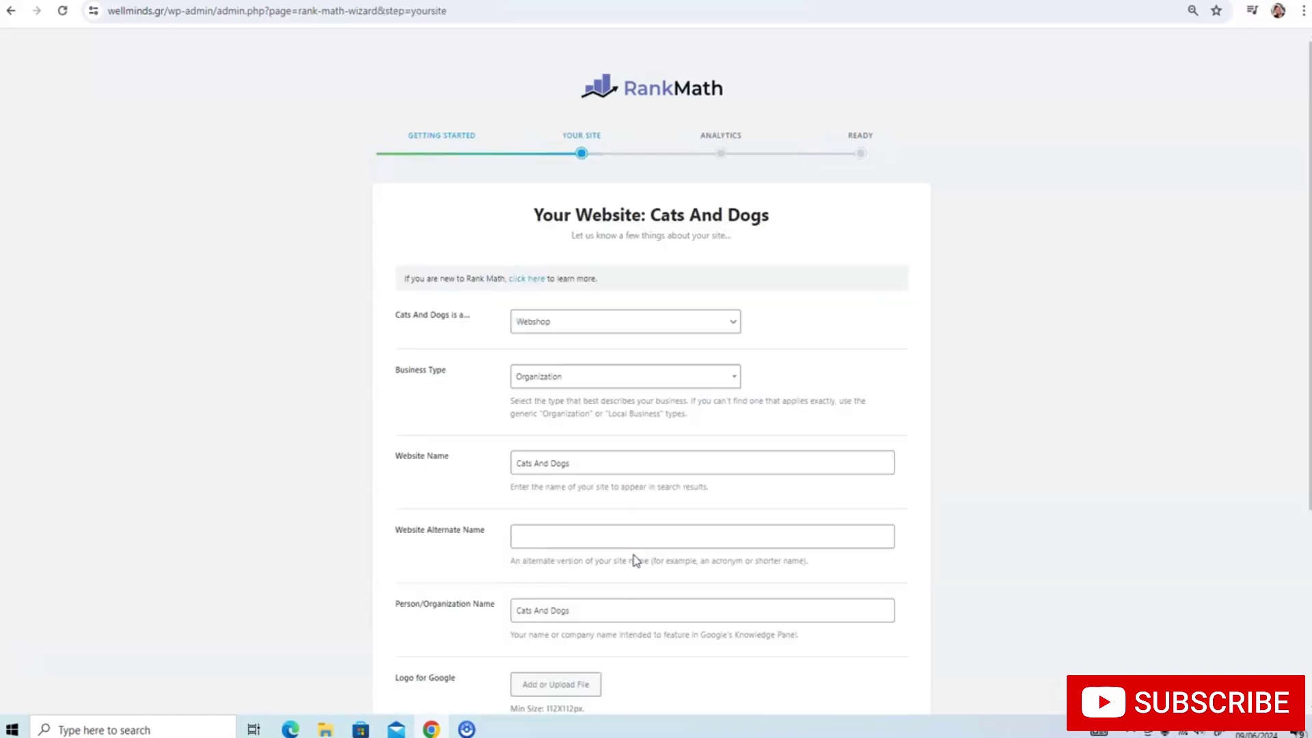
Set the site type to Webshop and the Website Name to 'Well Minds'
{"action": "left_click", "coordinate": [589, 326]}
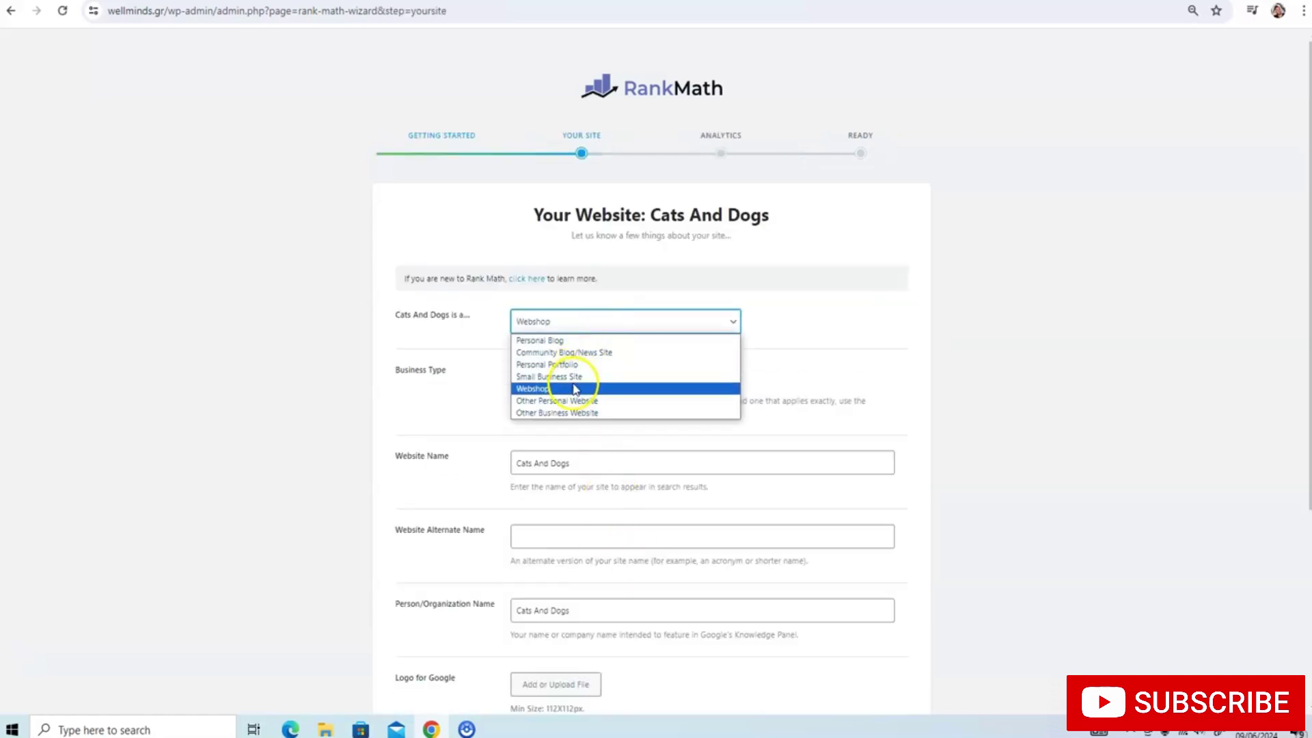
{"action": "left_click", "coordinate": [574, 388]}
{"action": "scroll", "coordinate": [588, 373], "scroll_direction": "down", "scroll_amount": 3}
{"action": "left_click_drag", "start_coordinate": [574, 236], "coordinate": [474, 228]}
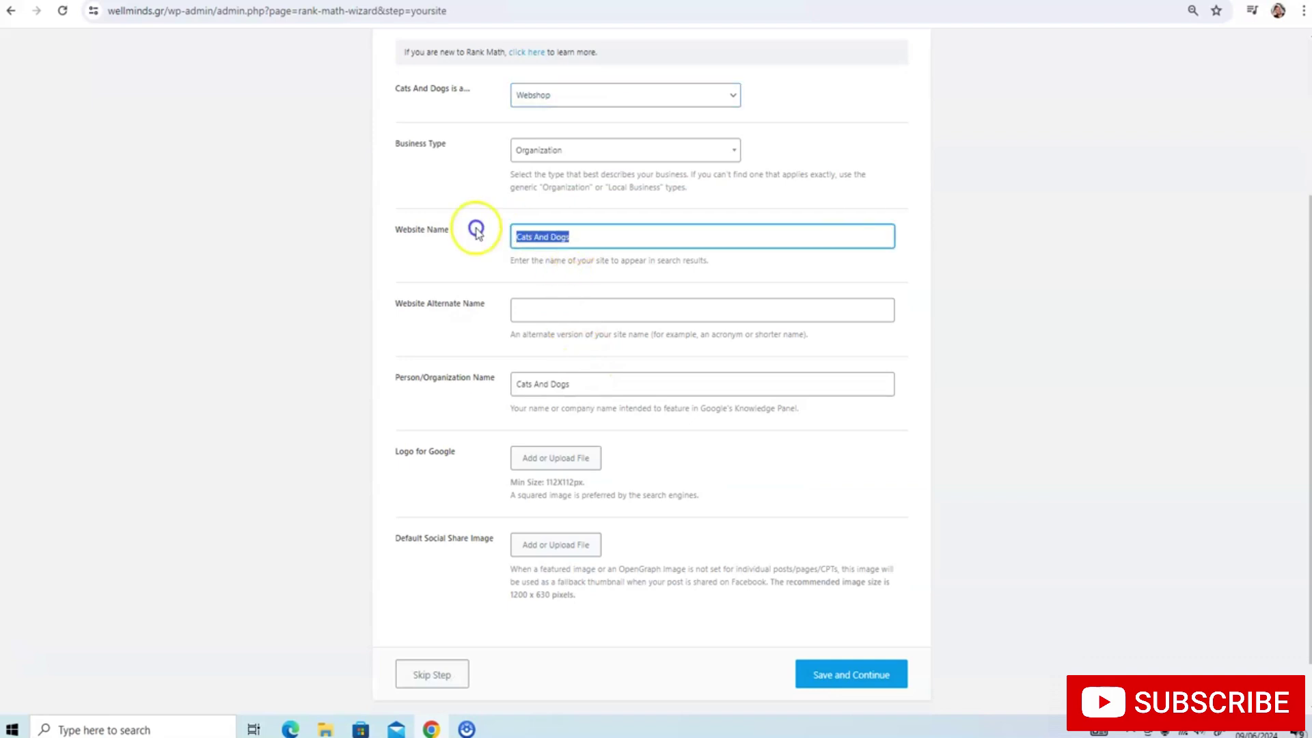
{"action": "type", "text": "w"}
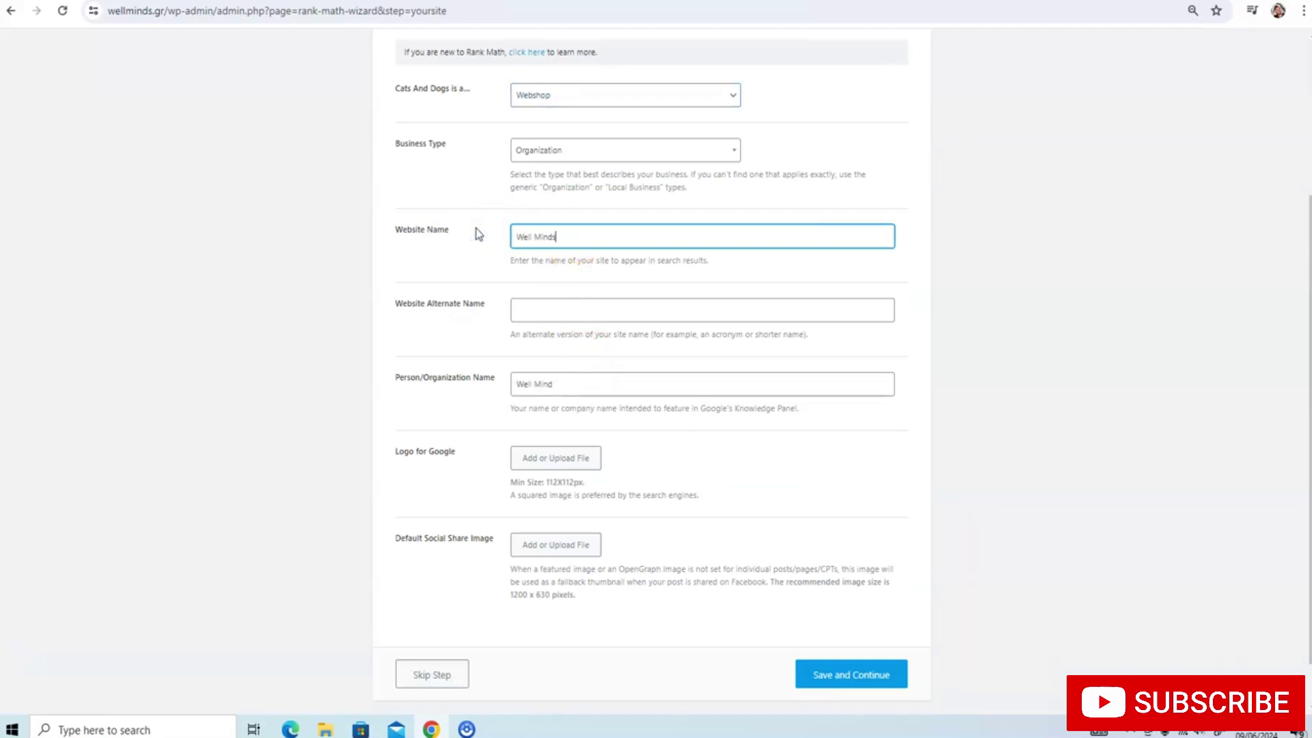
{"action": "scroll", "coordinate": [577, 427], "scroll_direction": "down", "scroll_amount": 1}
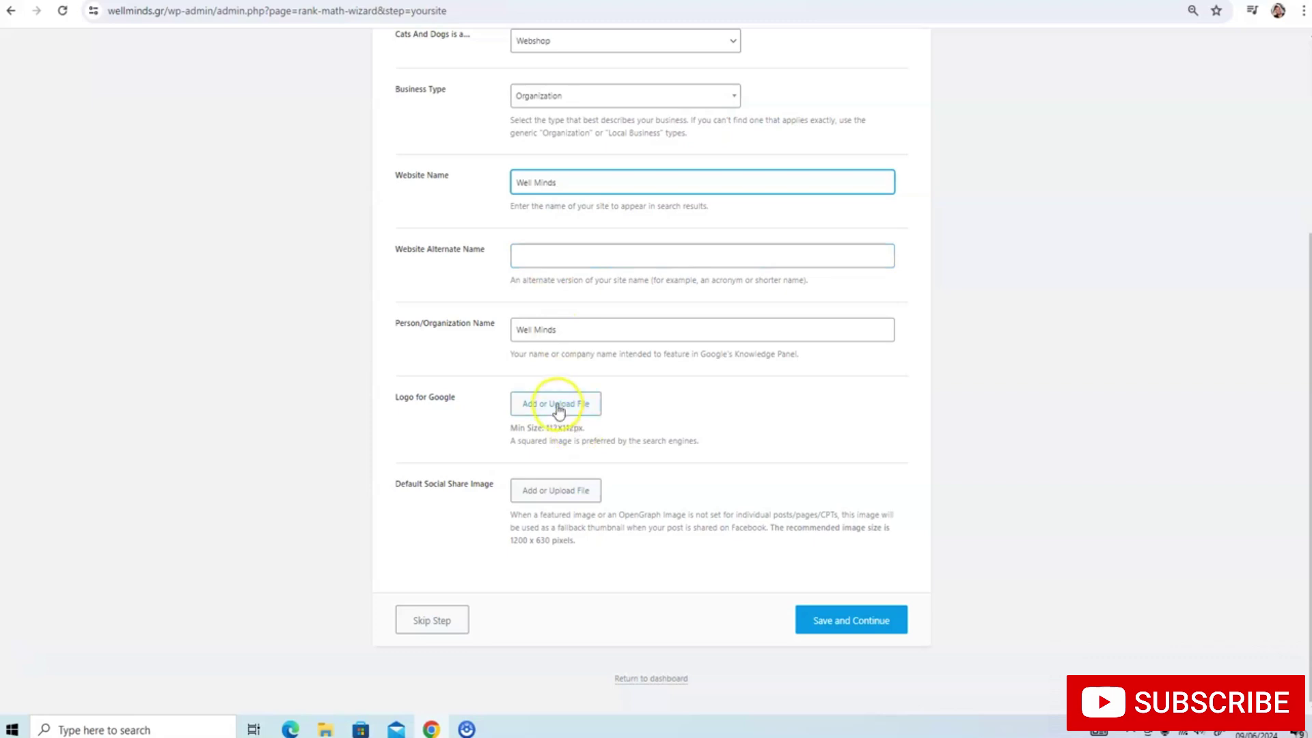
Save the site details and connect Google Services, granting Rank Math SEO access to the Google account
{"action": "left_click", "coordinate": [829, 620]}
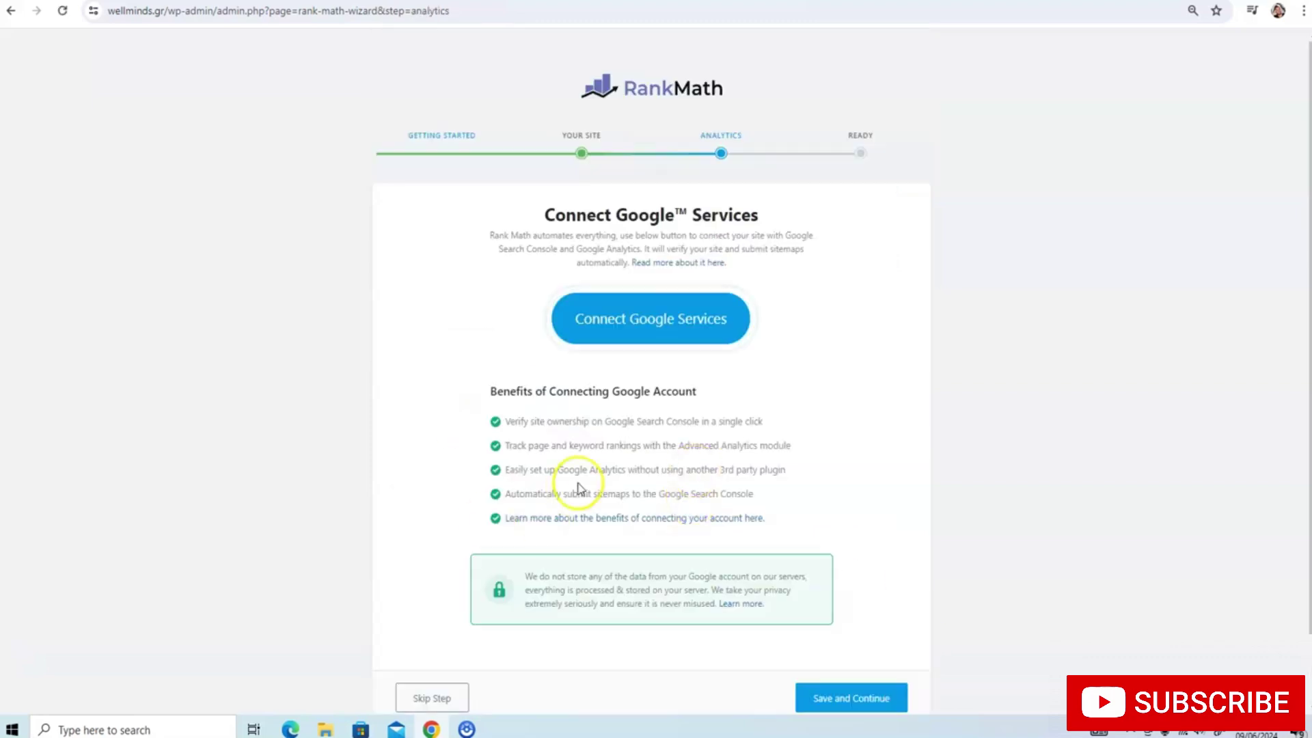
{"action": "left_click", "coordinate": [639, 331]}
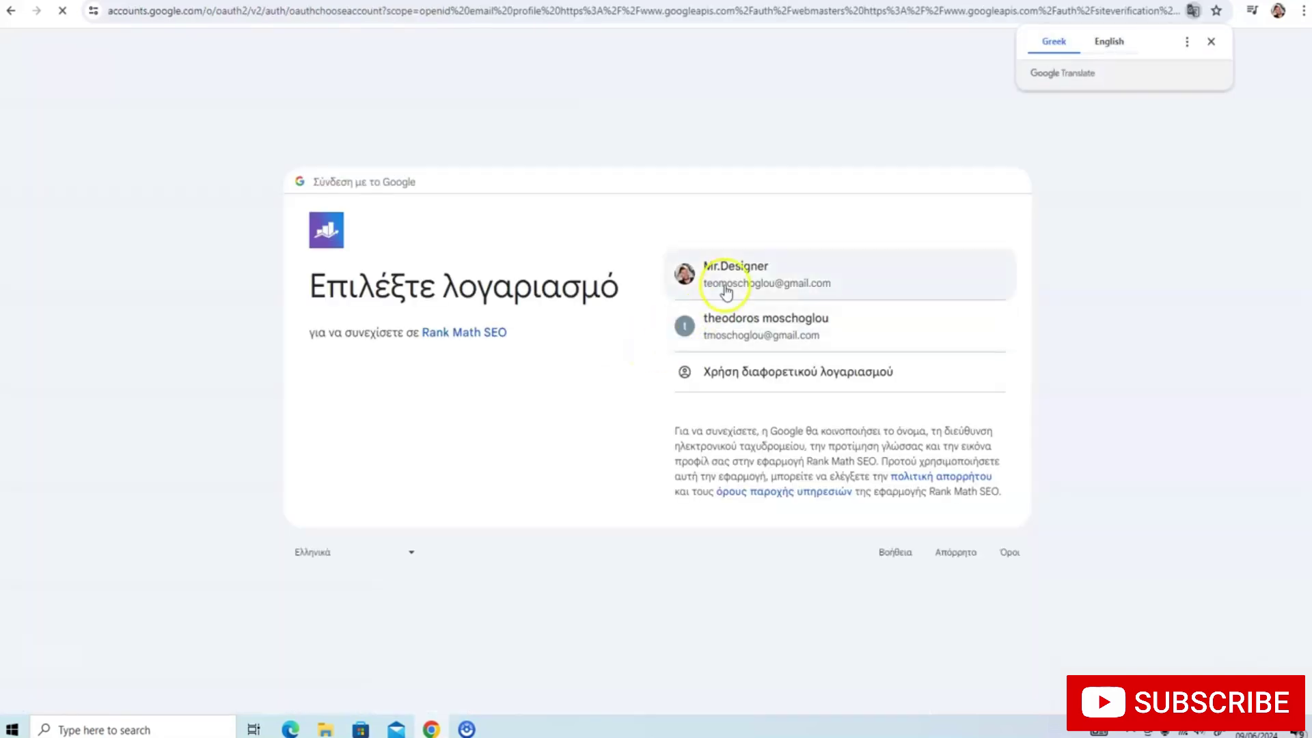
{"action": "left_click", "coordinate": [726, 273]}
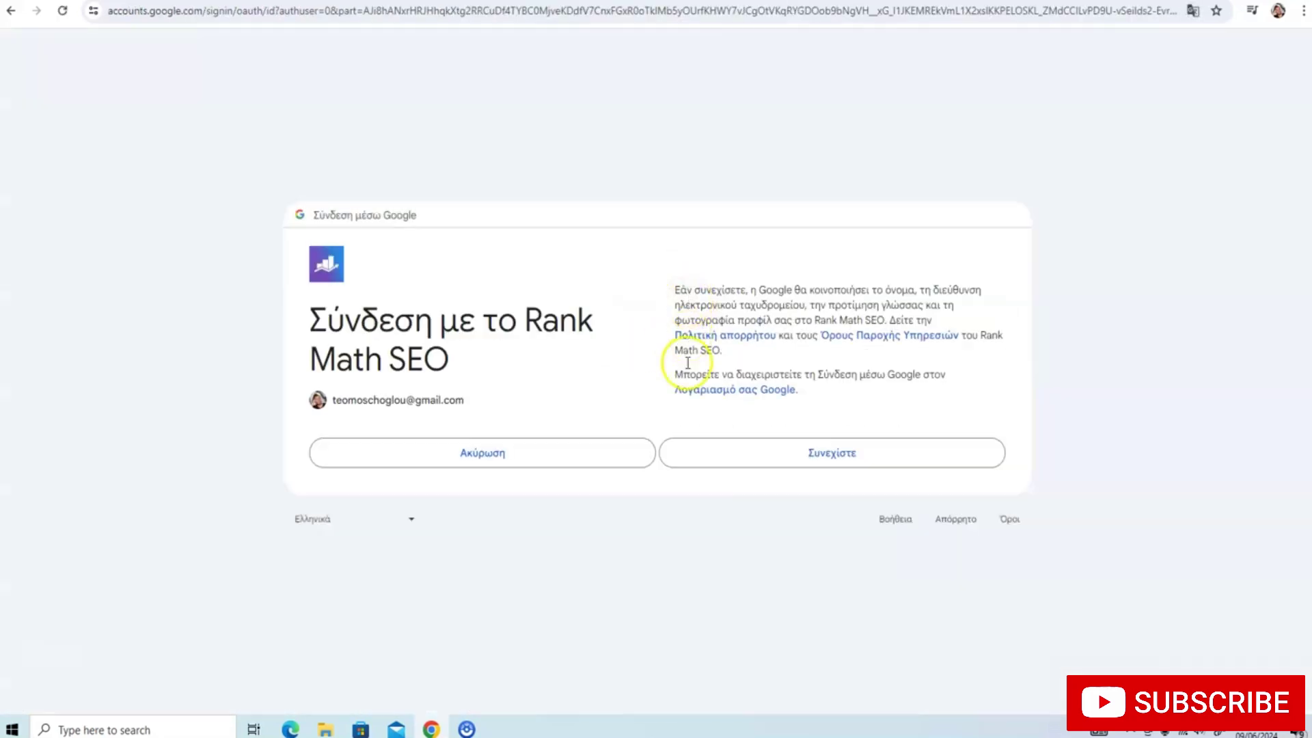
{"action": "left_click", "coordinate": [738, 452]}
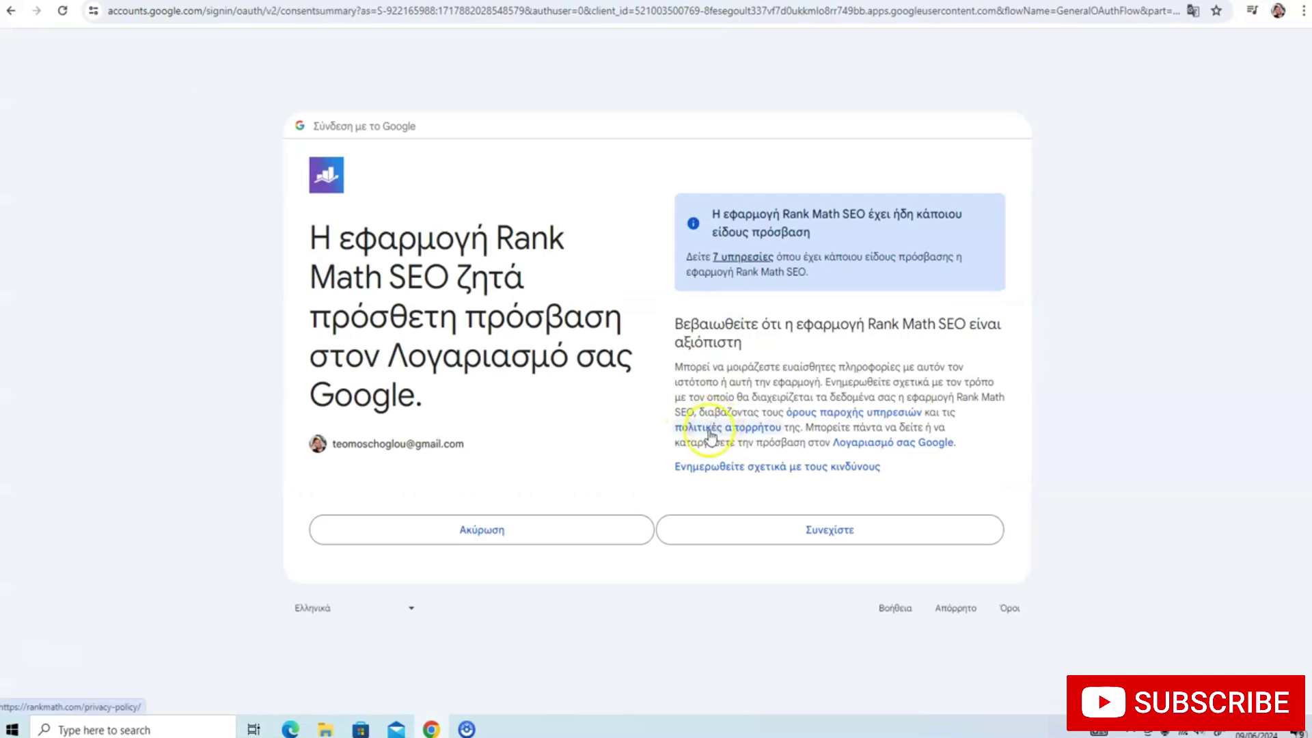
{"action": "left_click", "coordinate": [754, 530]}
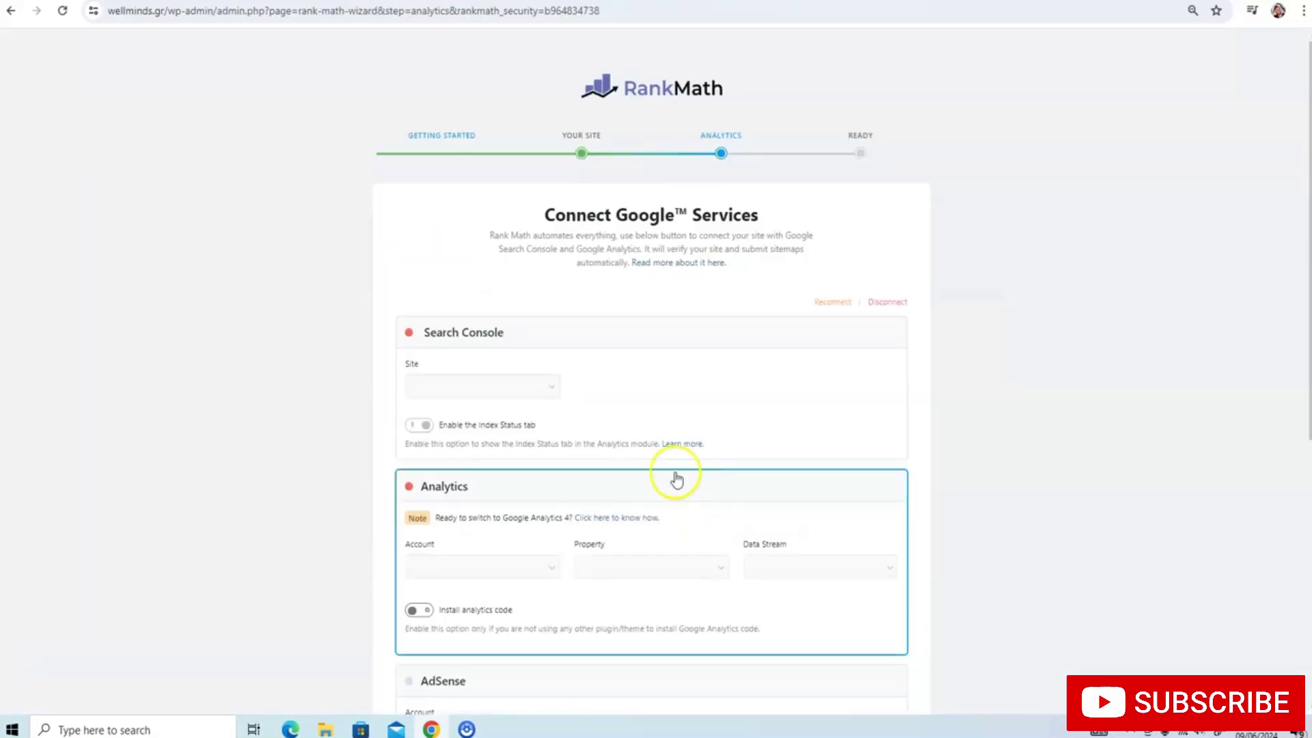
Enable Install analytics code in the Analytics card and save to reach the Ready step
{"action": "scroll", "coordinate": [615, 375], "scroll_direction": "down", "scroll_amount": 5}
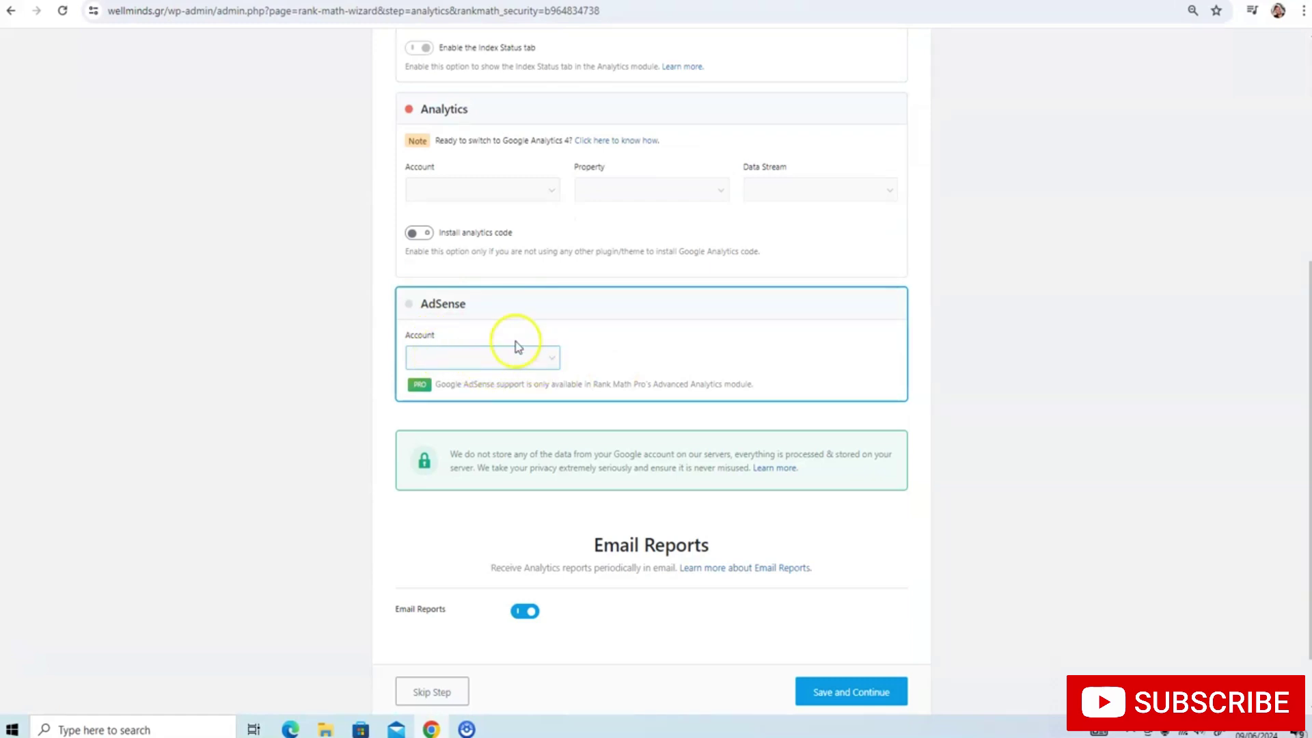
{"action": "left_click", "coordinate": [420, 232]}
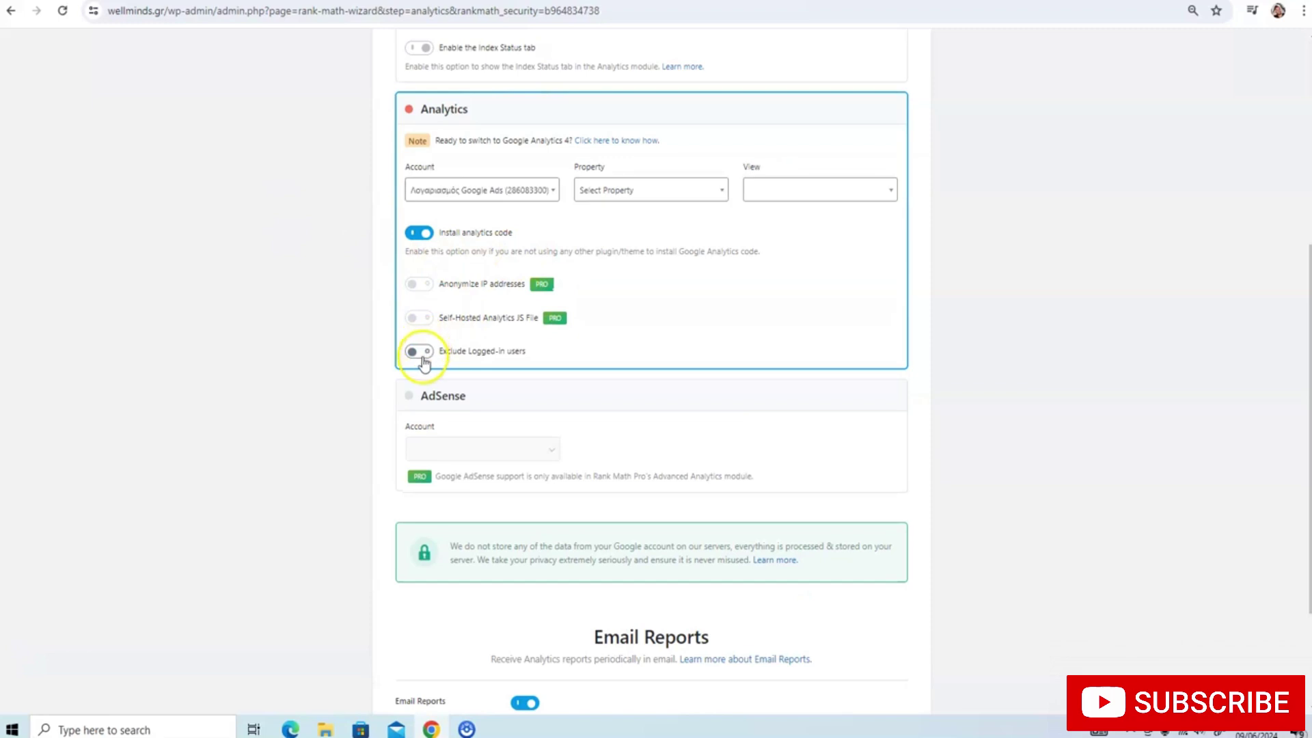
{"action": "left_click", "coordinate": [479, 452]}
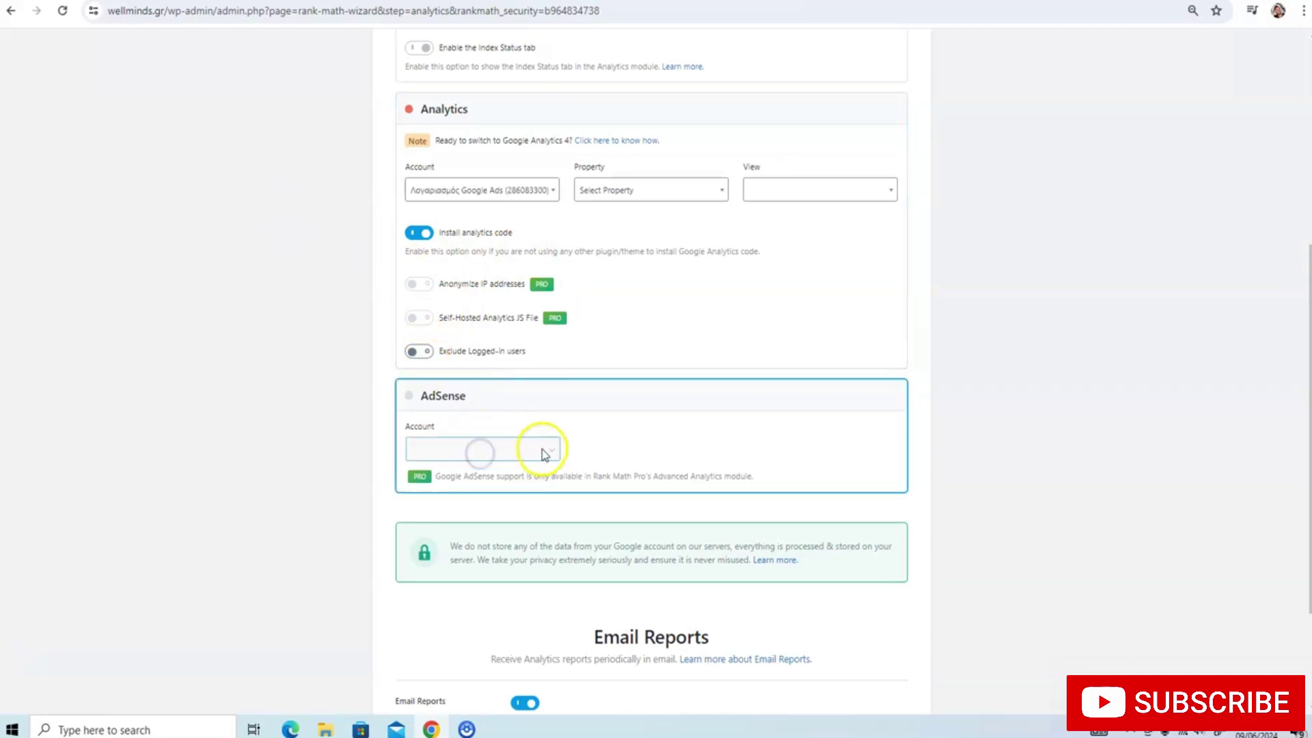
{"action": "scroll", "coordinate": [545, 455], "scroll_direction": "down", "scroll_amount": 2}
{"action": "left_click", "coordinate": [822, 633]}
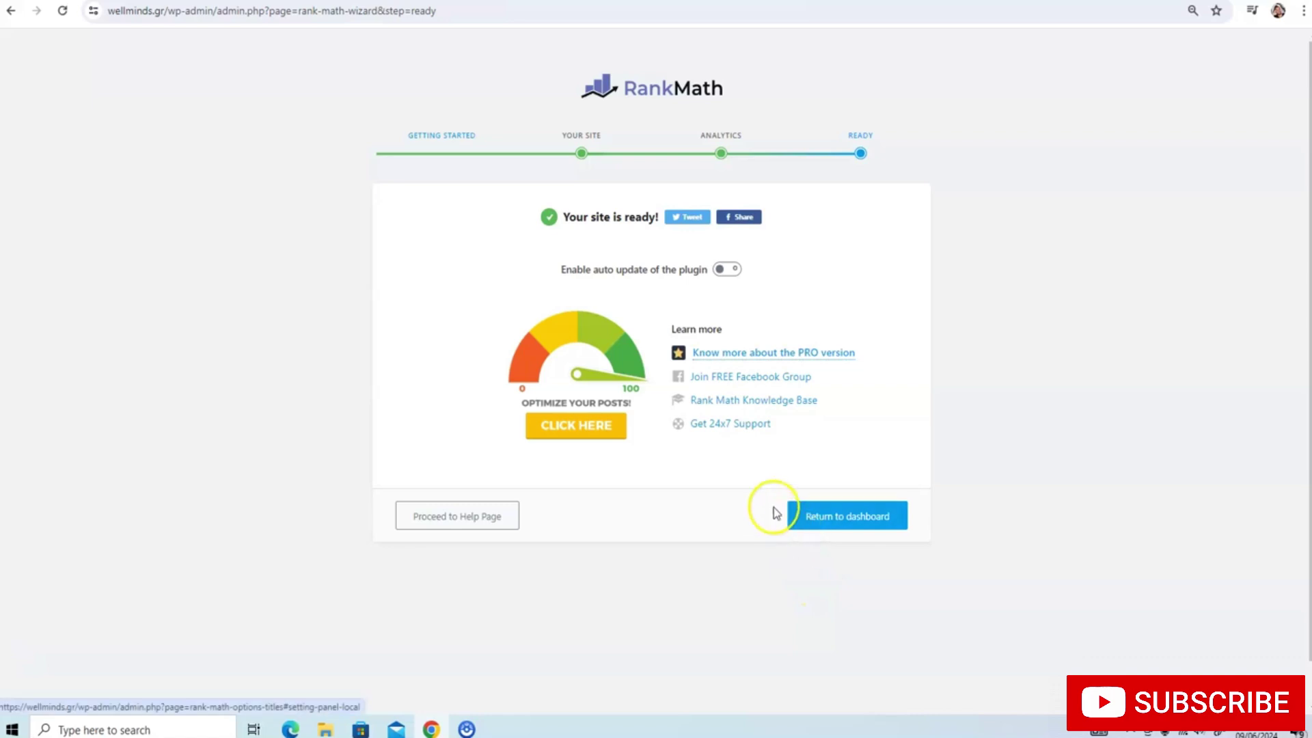
Return to the dashboard and move the 'Hello world!' post to the Trash from All Posts
{"action": "left_click", "coordinate": [817, 519]}
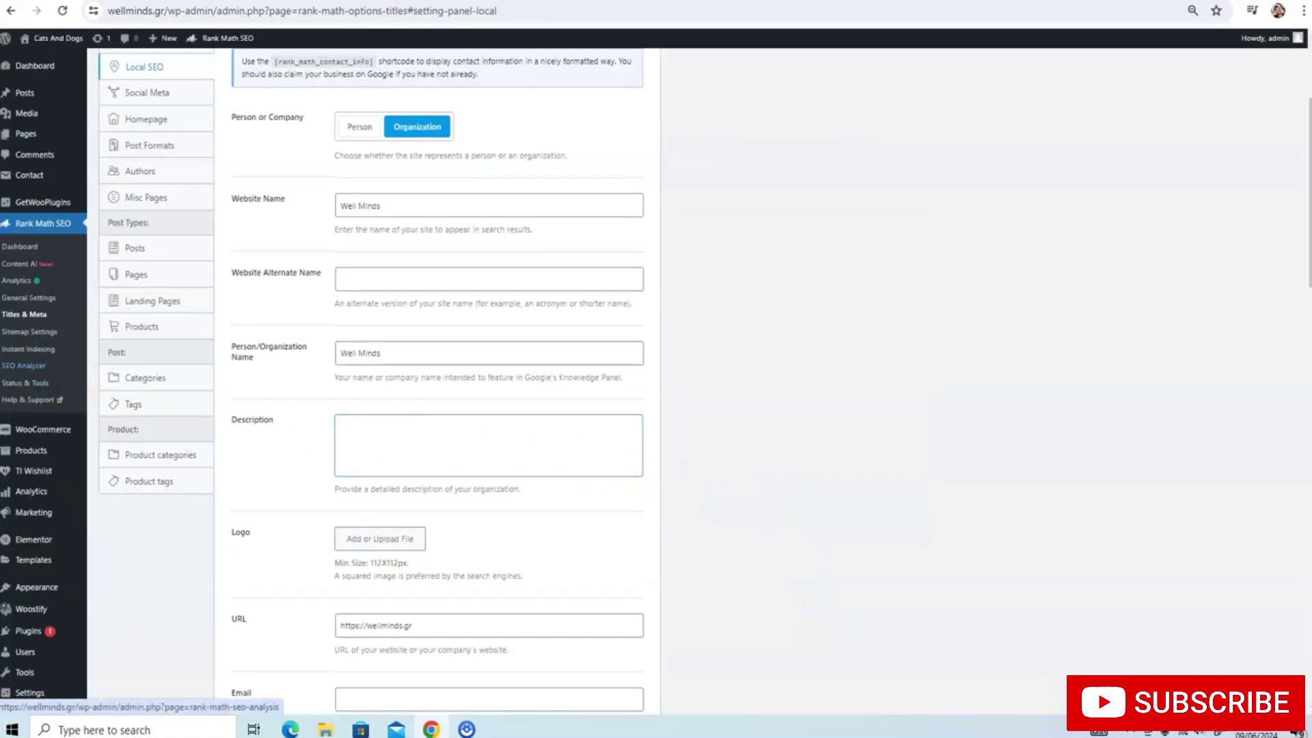
{"action": "mouse_move", "coordinate": [24, 103]}
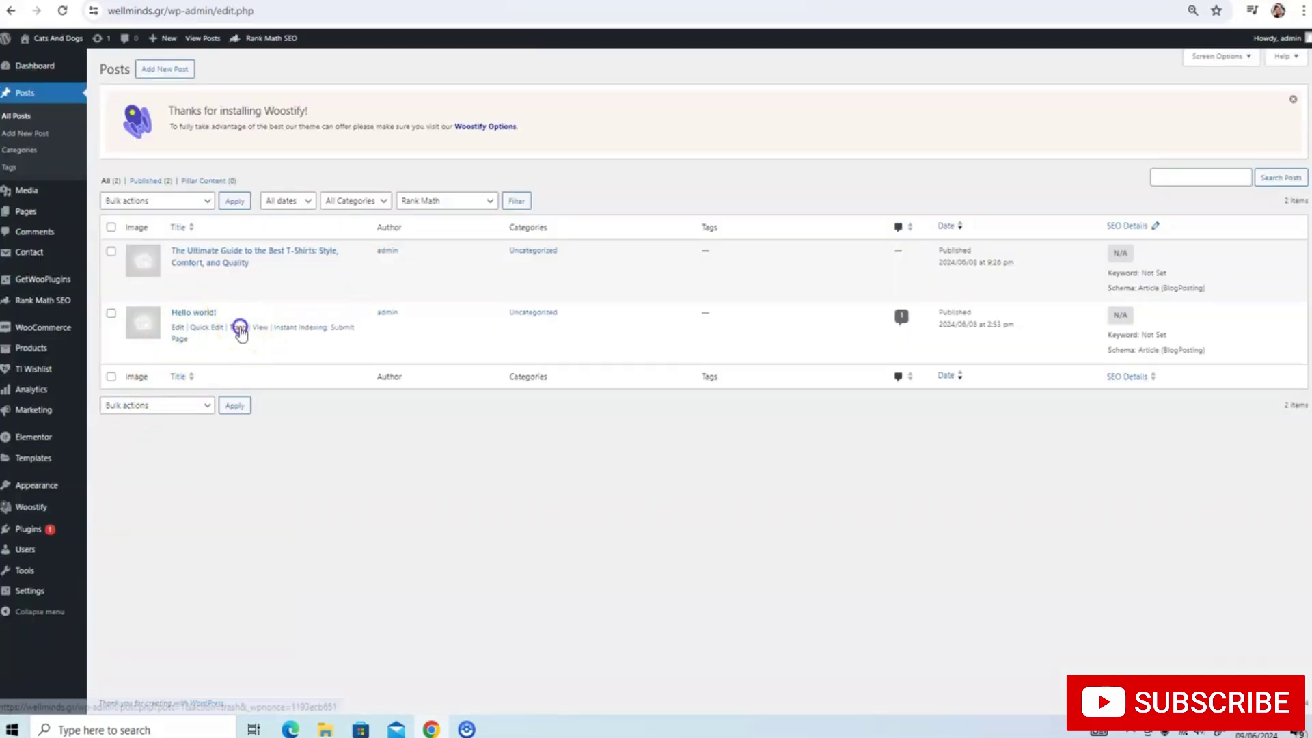
{"action": "left_click", "coordinate": [238, 329]}
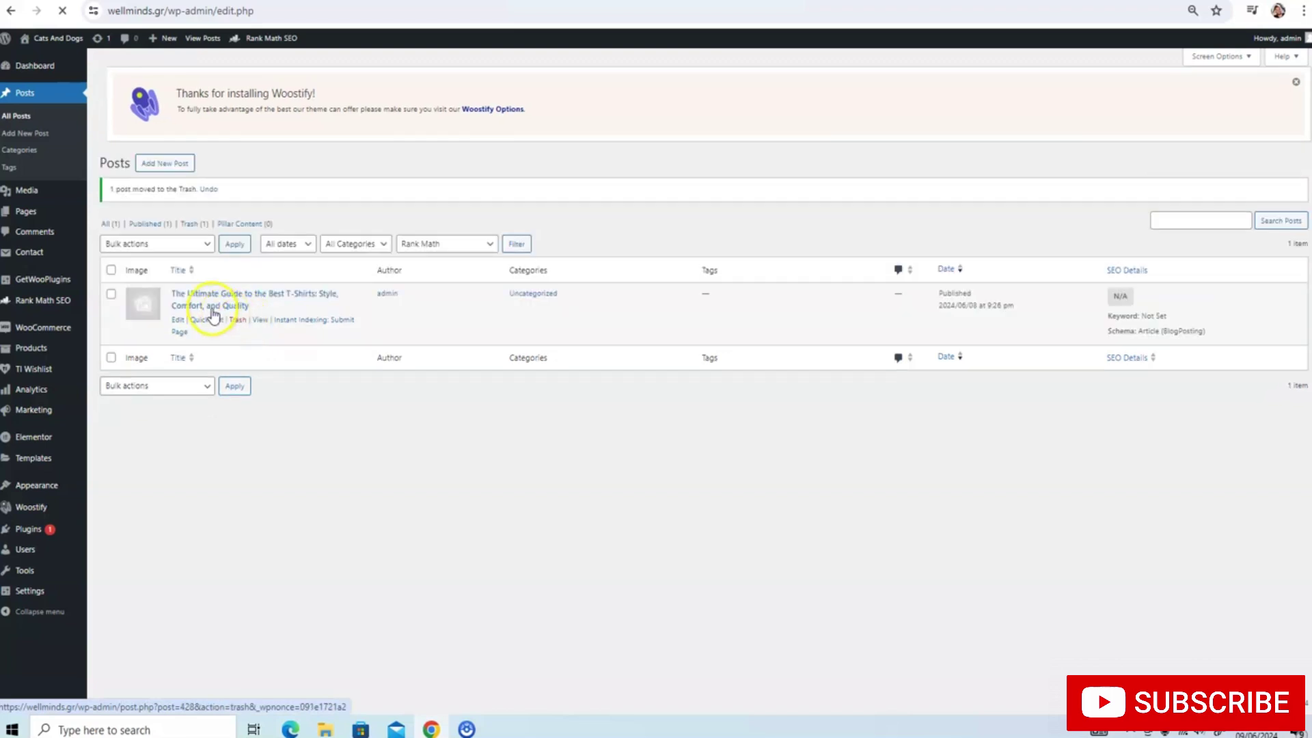
Open the T-shirt guide for editing and enter 'T-shirts' as the Rank Math focus keyword
{"action": "left_click", "coordinate": [180, 312]}
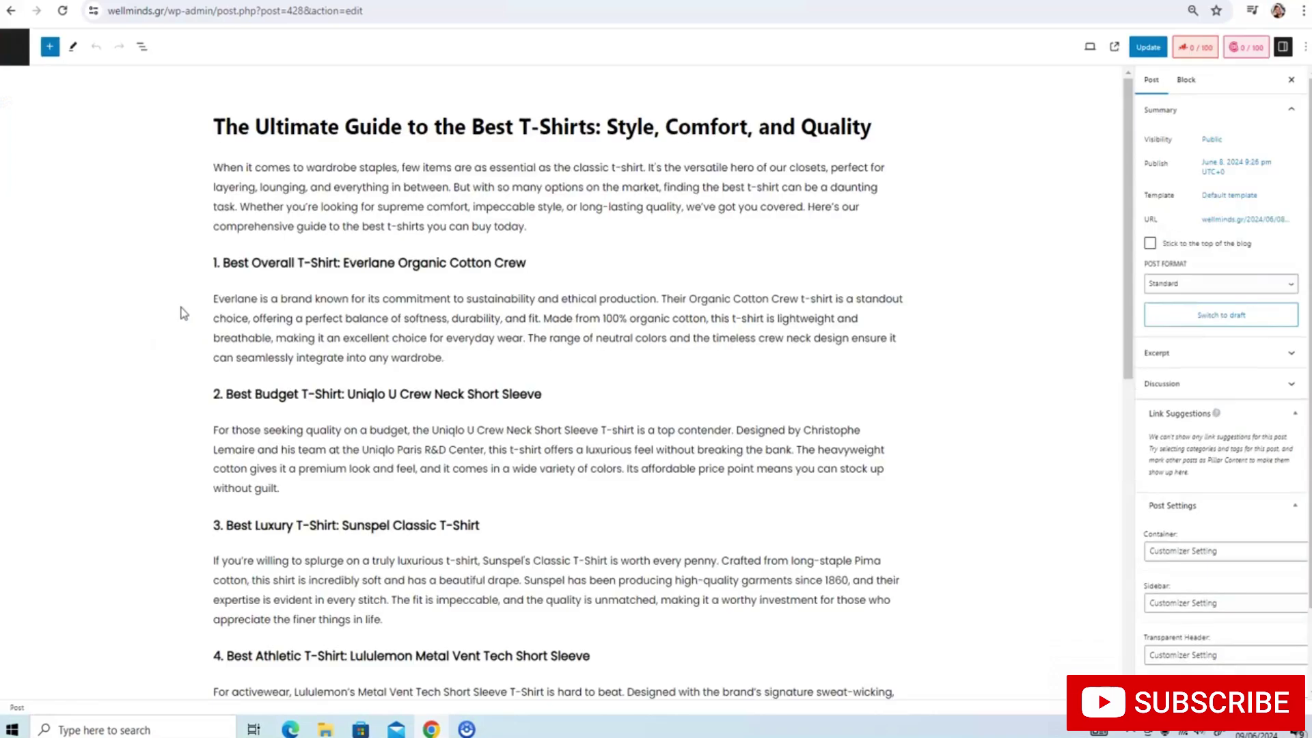
{"action": "left_click", "coordinate": [1187, 50]}
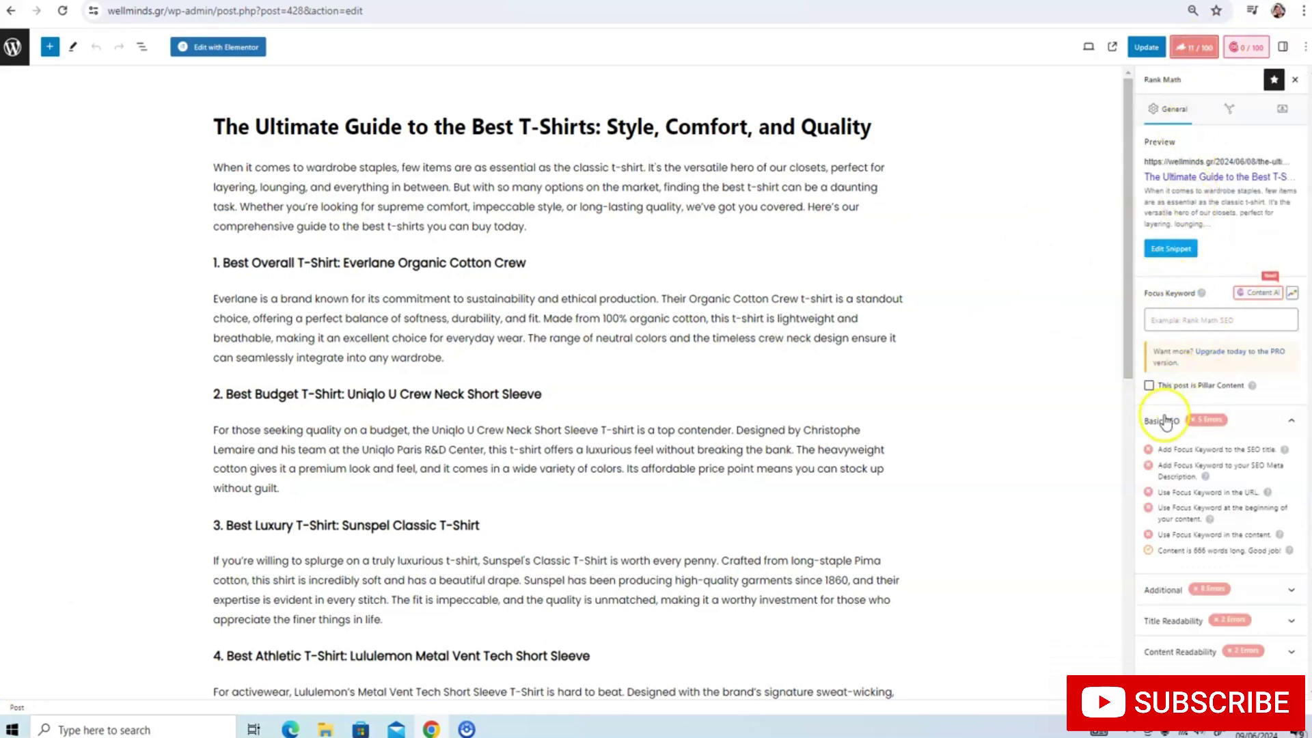
{"action": "left_click_drag", "start_coordinate": [1149, 451], "coordinate": [1280, 551]}
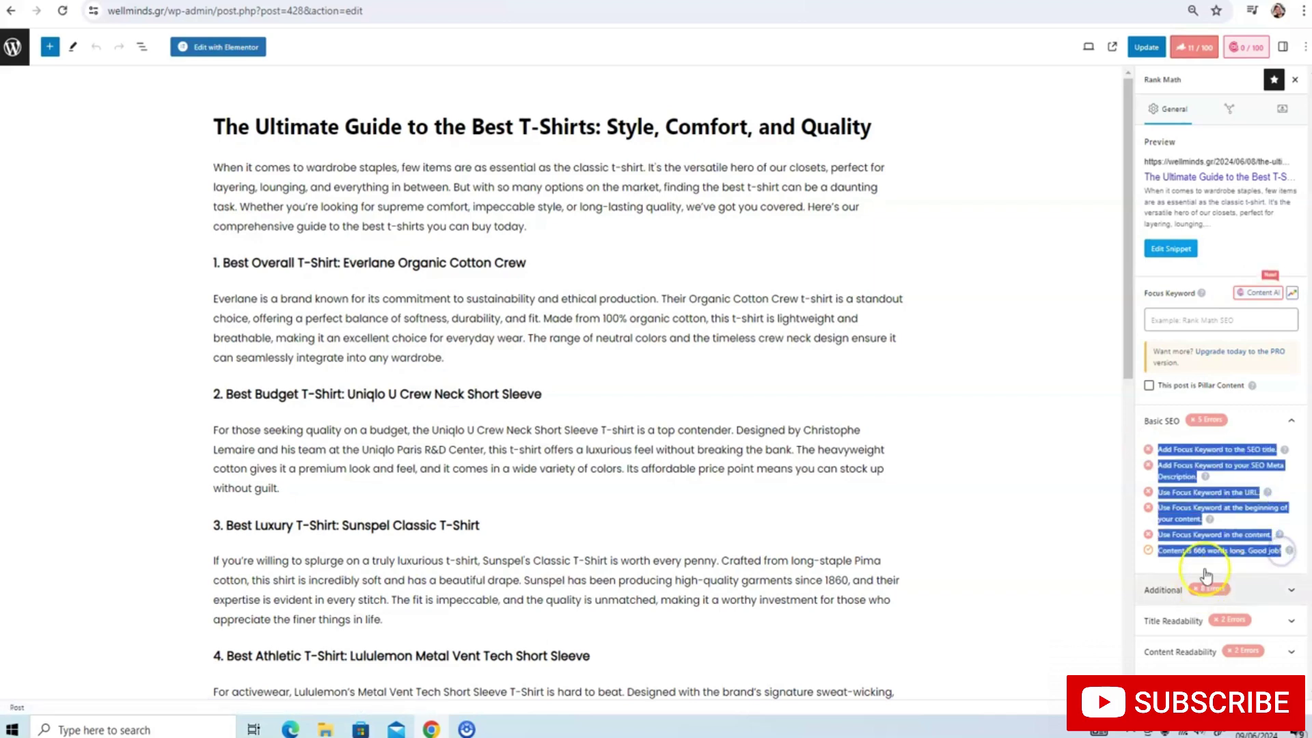
{"action": "left_click", "coordinate": [1202, 323]}
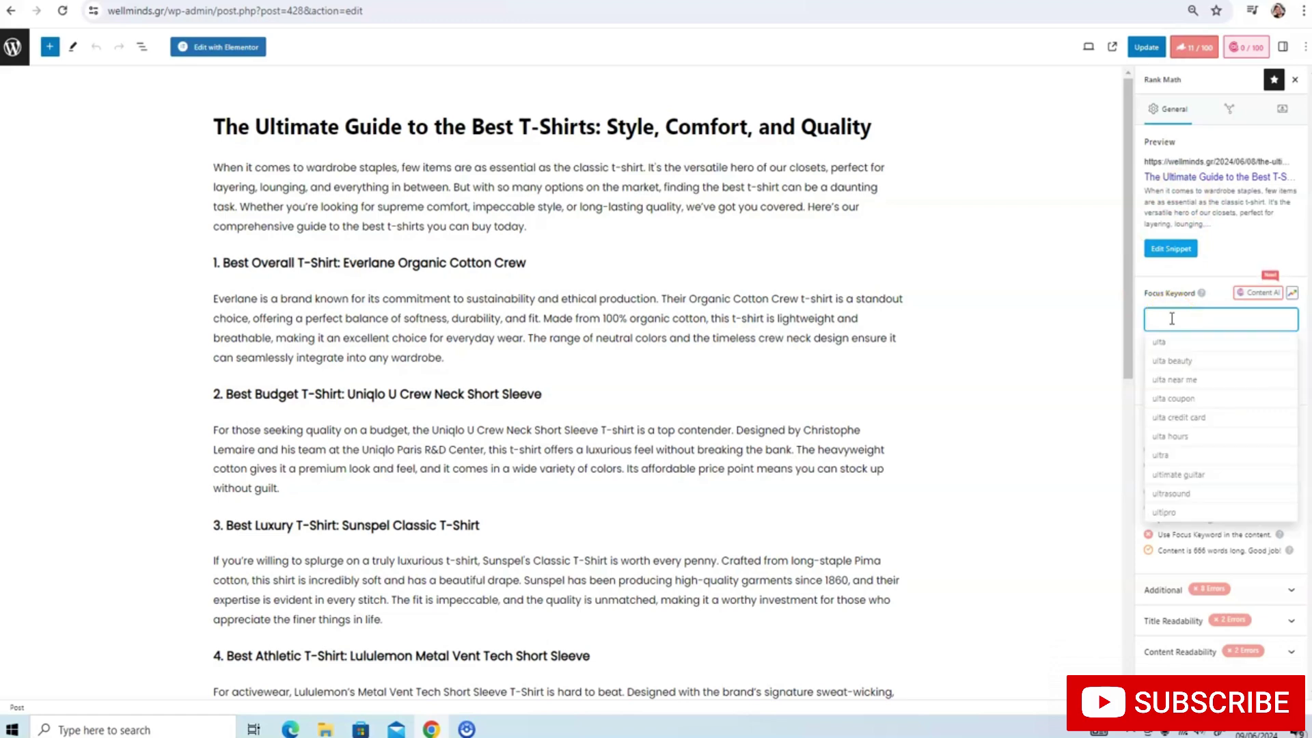
{"action": "type", "text": "ts"}
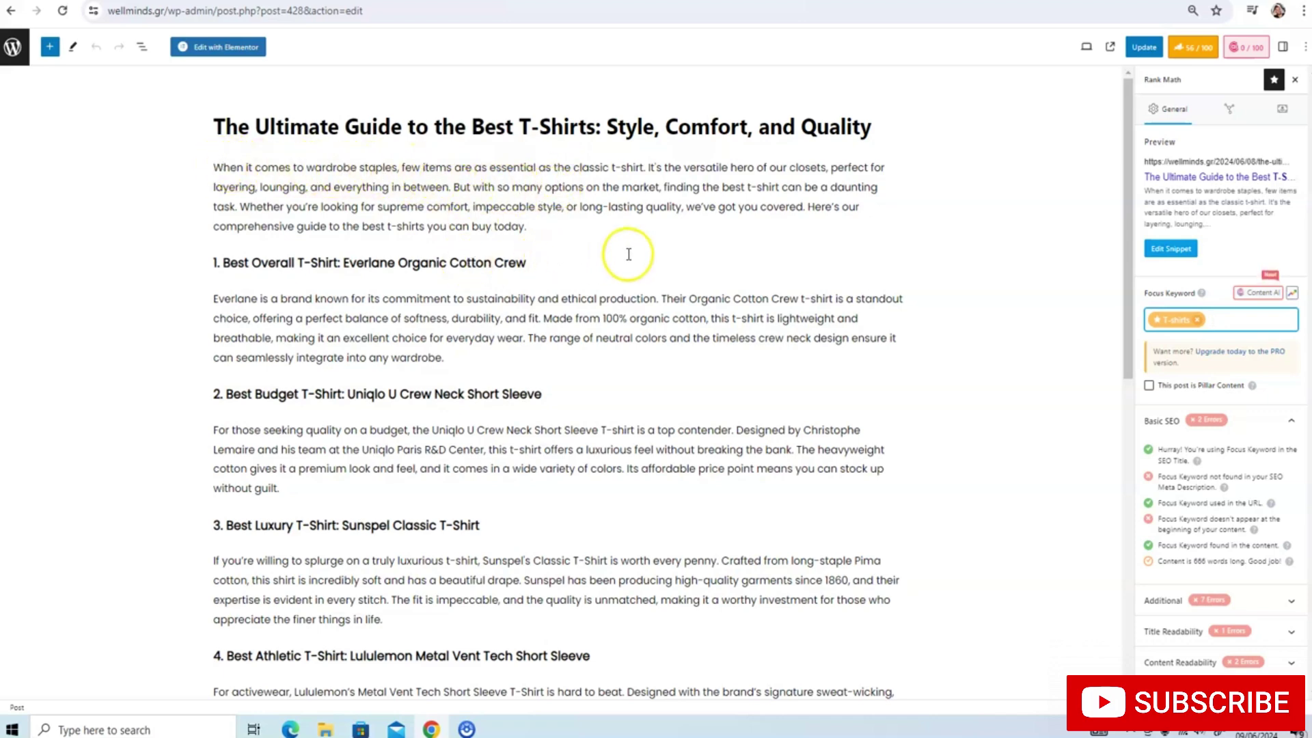
Try adding 't-shirt' before 'wardrobe' in the intro, undo it, and update the post
{"action": "scroll", "coordinate": [1083, 331], "scroll_direction": "down", "scroll_amount": 1}
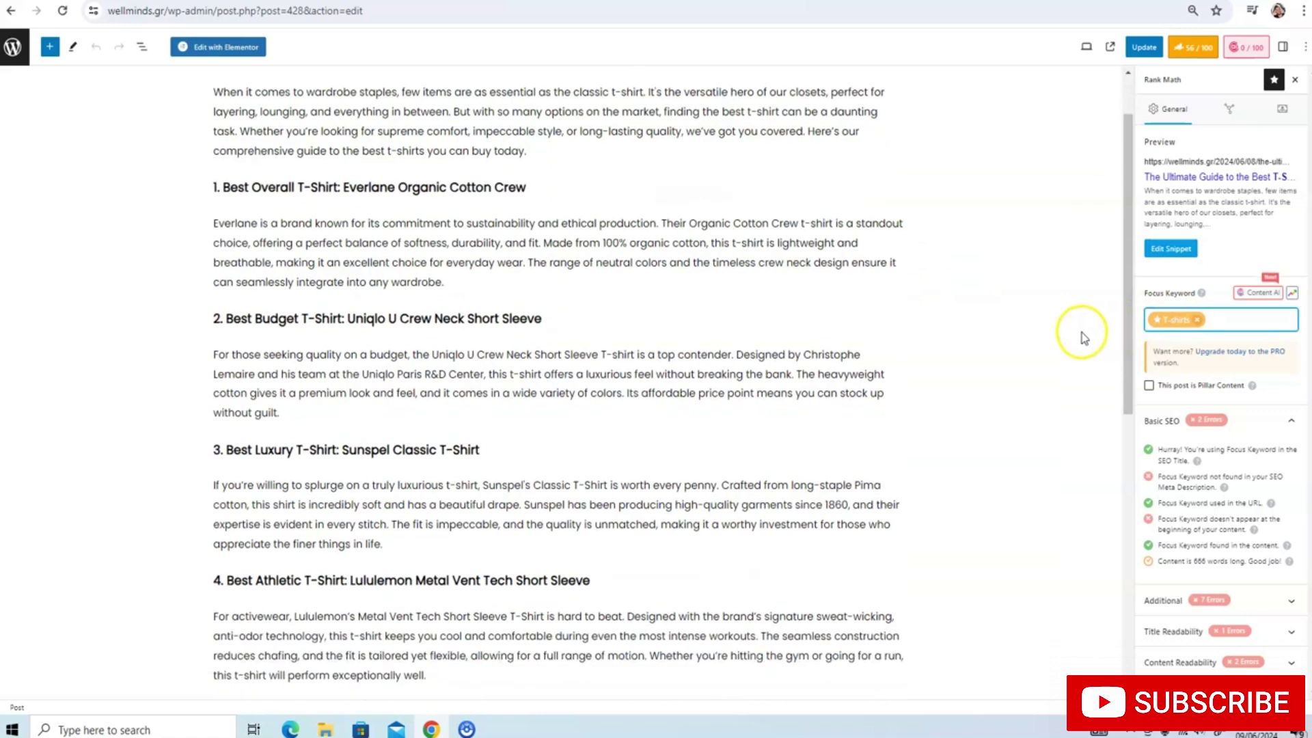
{"action": "scroll", "coordinate": [249, 167], "scroll_direction": "up", "scroll_amount": 1}
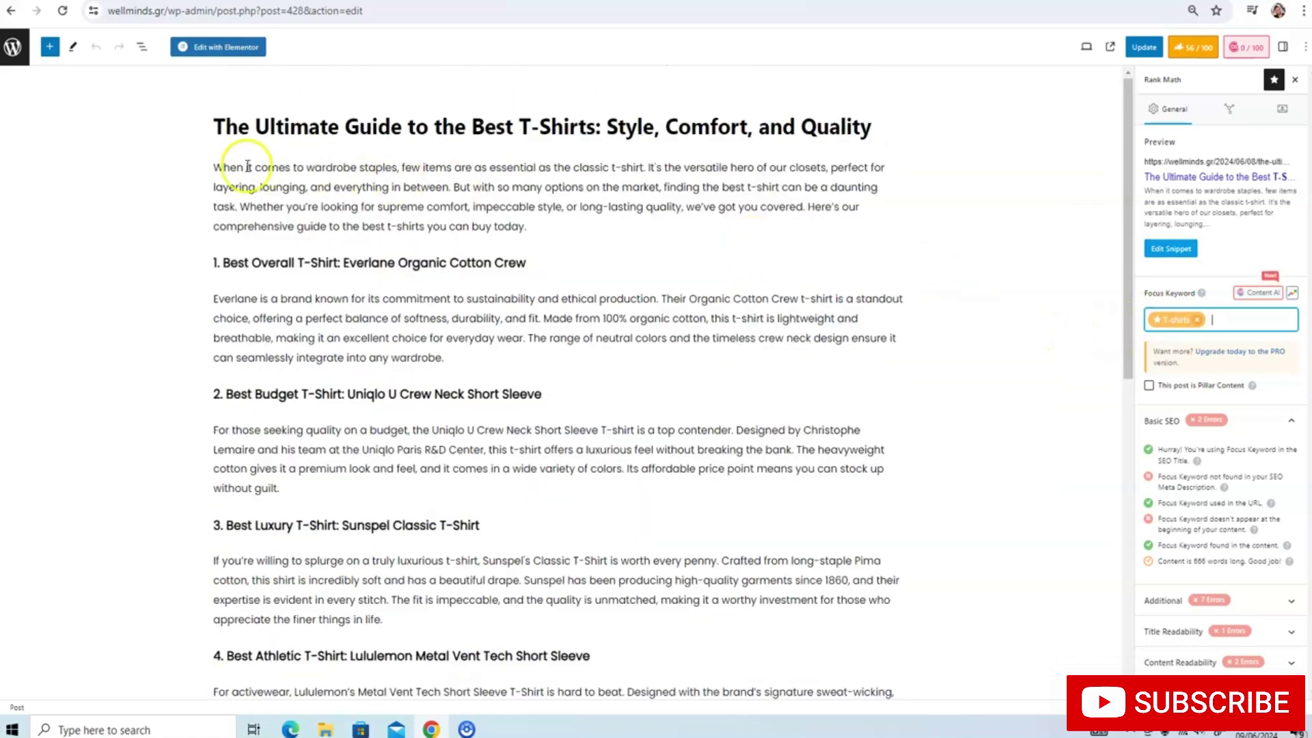
{"action": "left_click", "coordinate": [305, 168]}
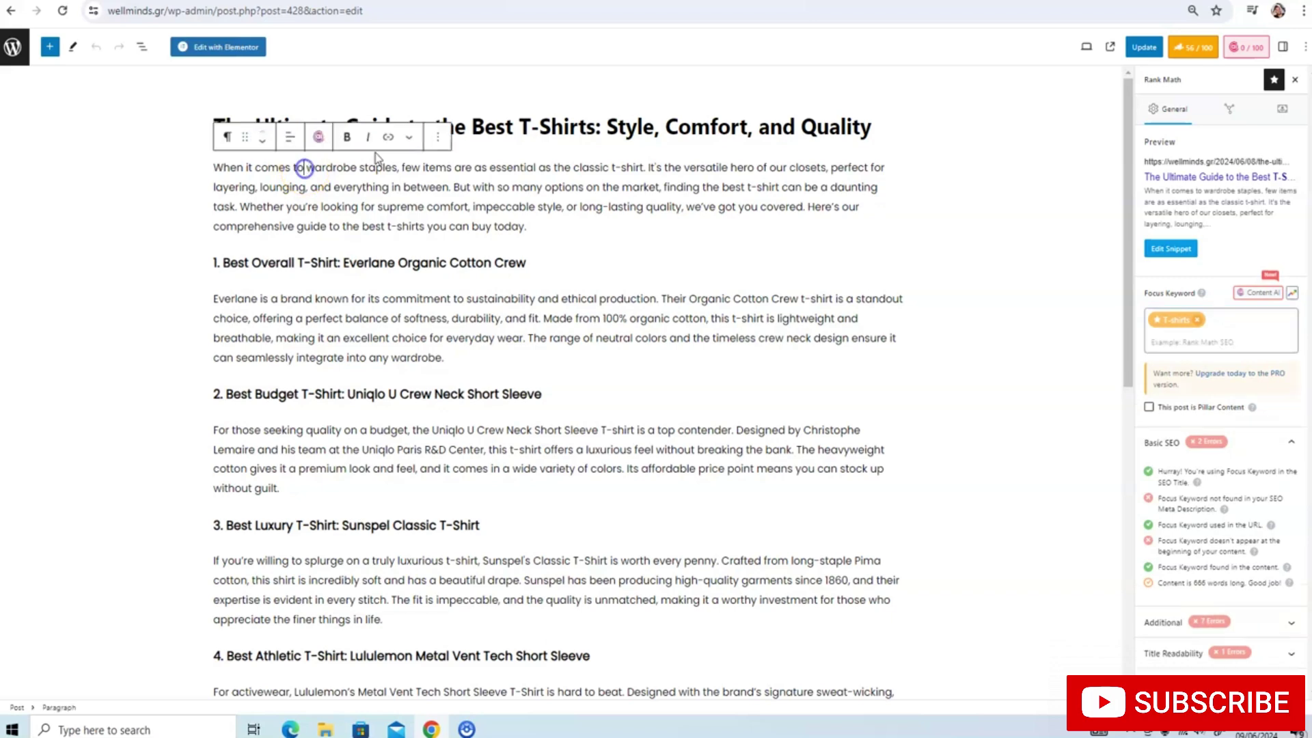
{"action": "type", "text": "t-shirt"}
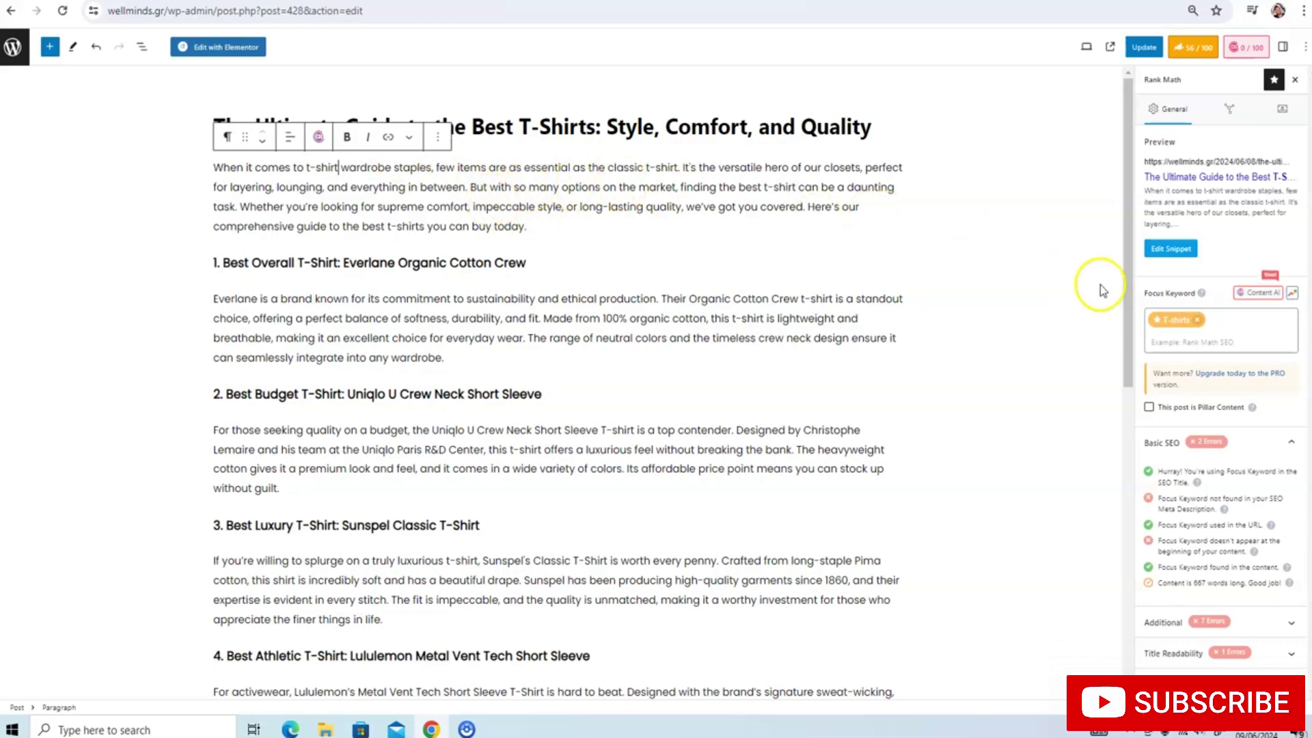
{"action": "key", "text": "BackSpace"}
{"action": "key", "text": "BackSpace"}
{"action": "key", "text": "BackSpace"}
{"action": "key", "text": "BackSpace"}
{"action": "key", "text": "BackSpace"}
{"action": "key", "text": "BackSpace"}
{"action": "key", "text": "BackSpace"}
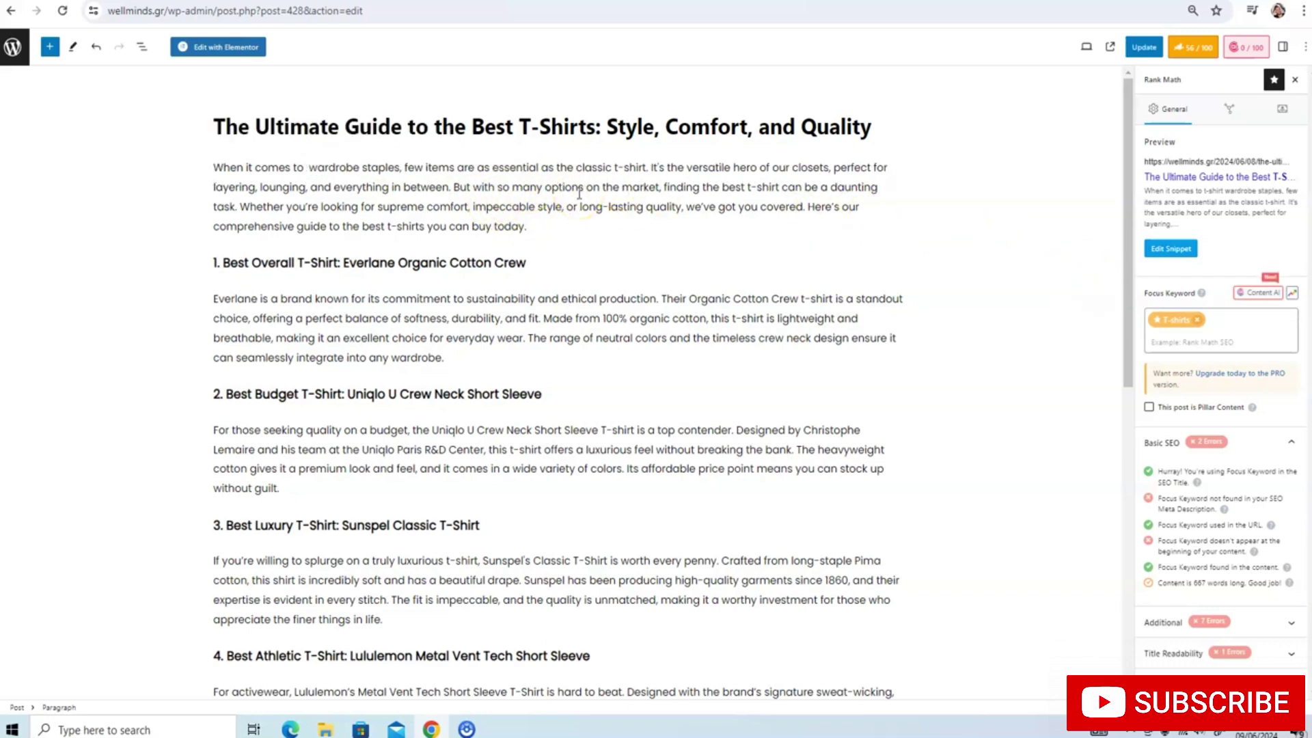
{"action": "left_click", "coordinate": [1145, 46]}
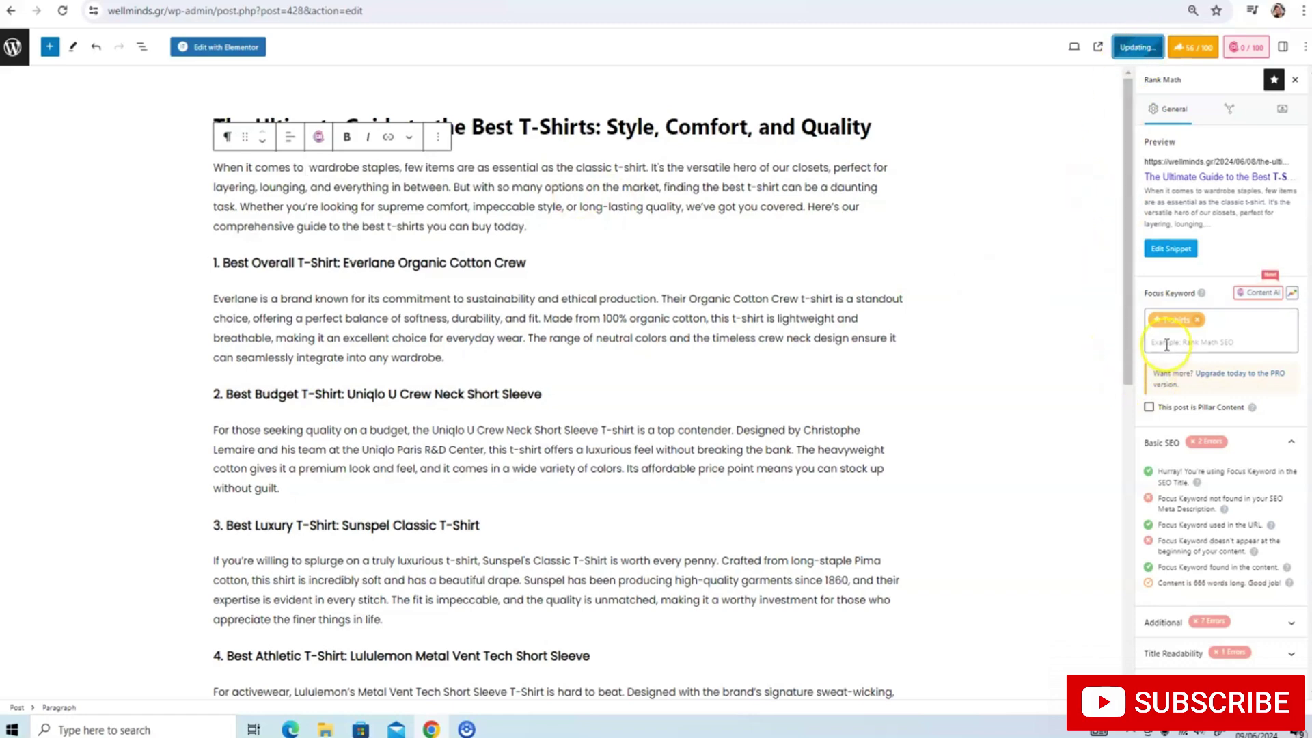
Replace the Rank Math focus keyword 'T-shirts' with 'T-shirt'
{"action": "left_click", "coordinate": [1212, 623]}
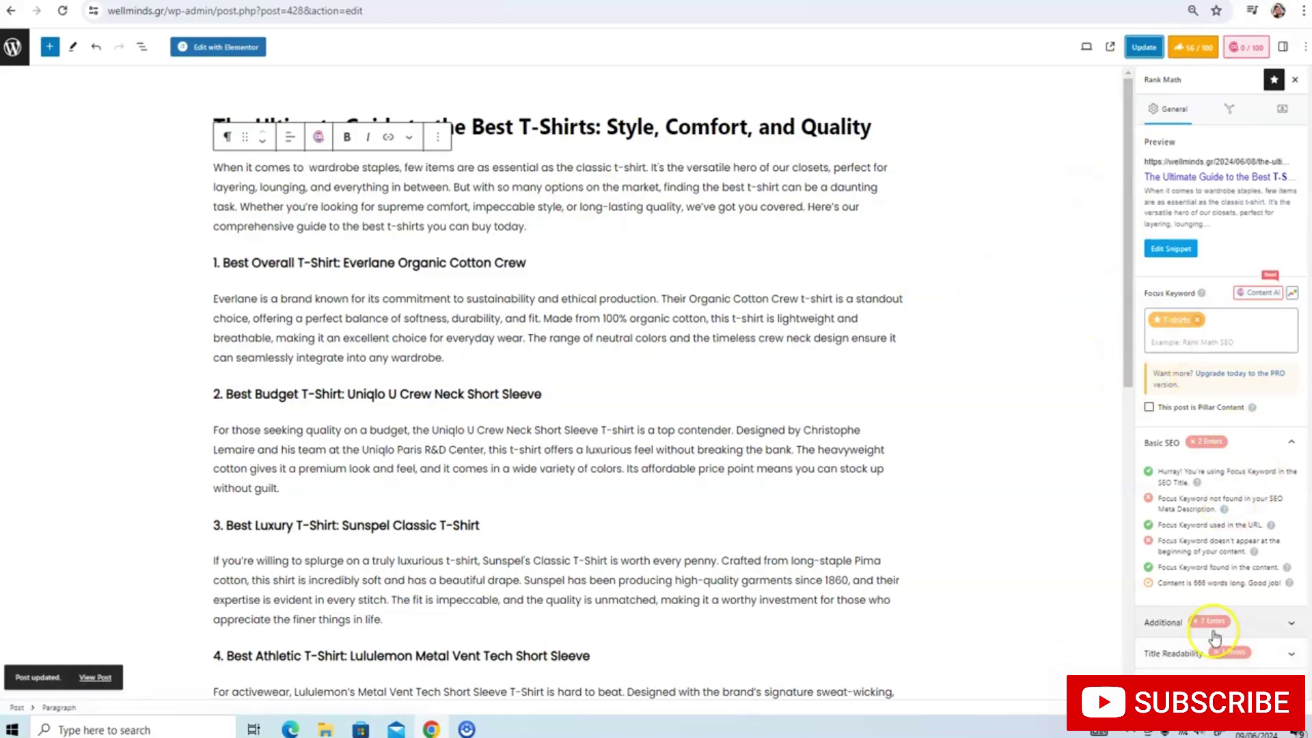
{"action": "scroll", "coordinate": [1211, 569], "scroll_direction": "down", "scroll_amount": 3}
{"action": "scroll", "coordinate": [1199, 479], "scroll_direction": "down", "scroll_amount": 1}
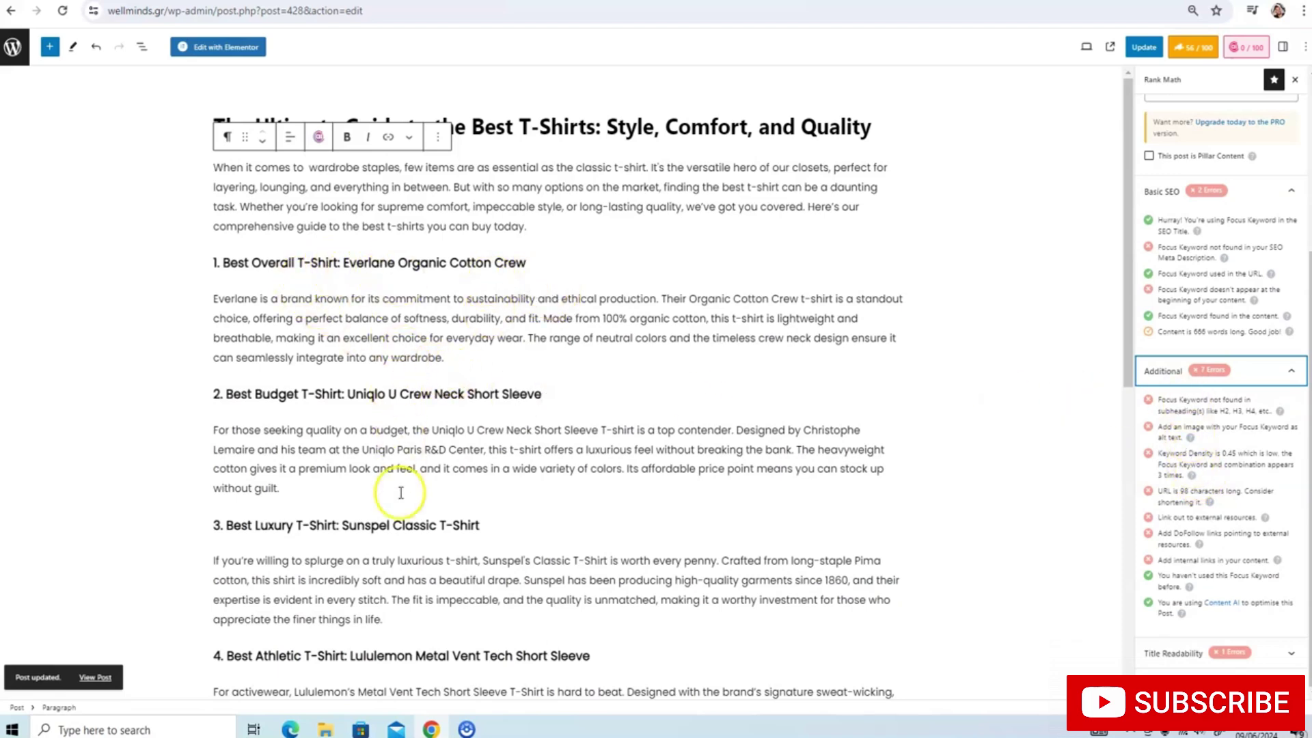
{"action": "scroll", "coordinate": [1128, 235], "scroll_direction": "up", "scroll_amount": 3}
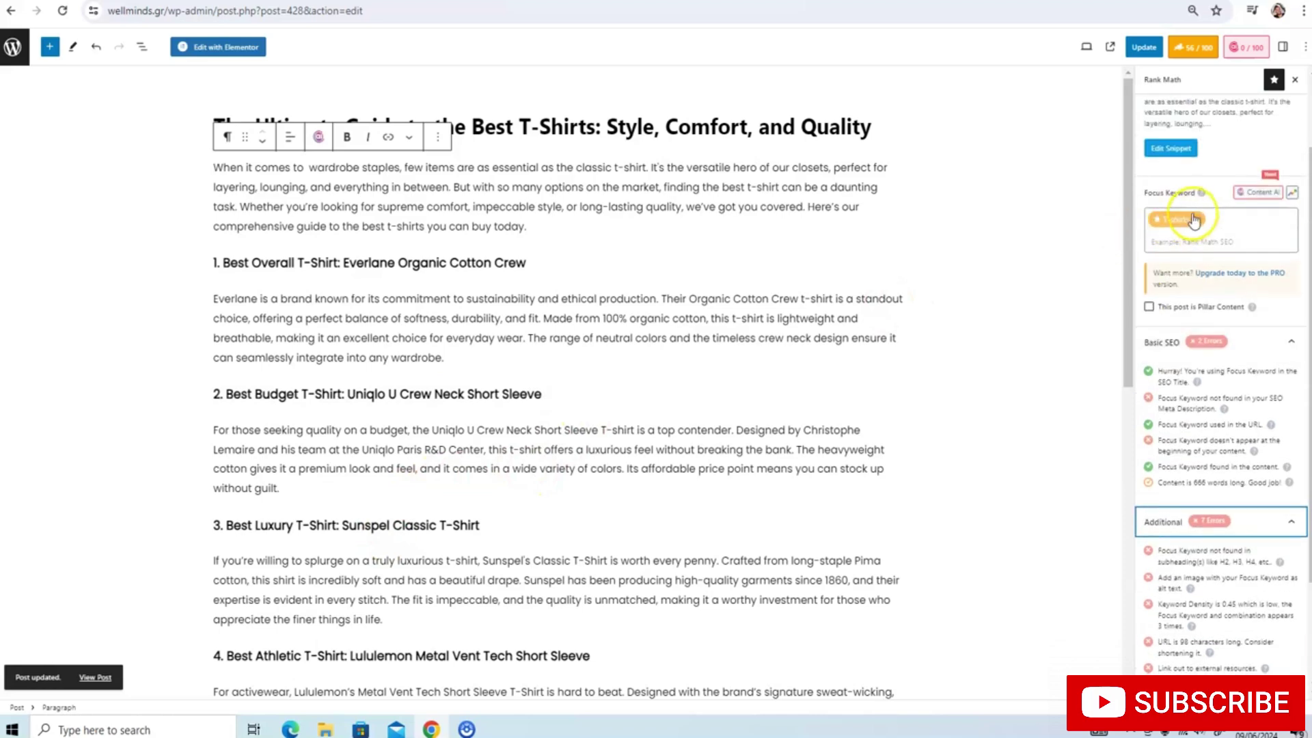
{"action": "left_click", "coordinate": [1229, 228]}
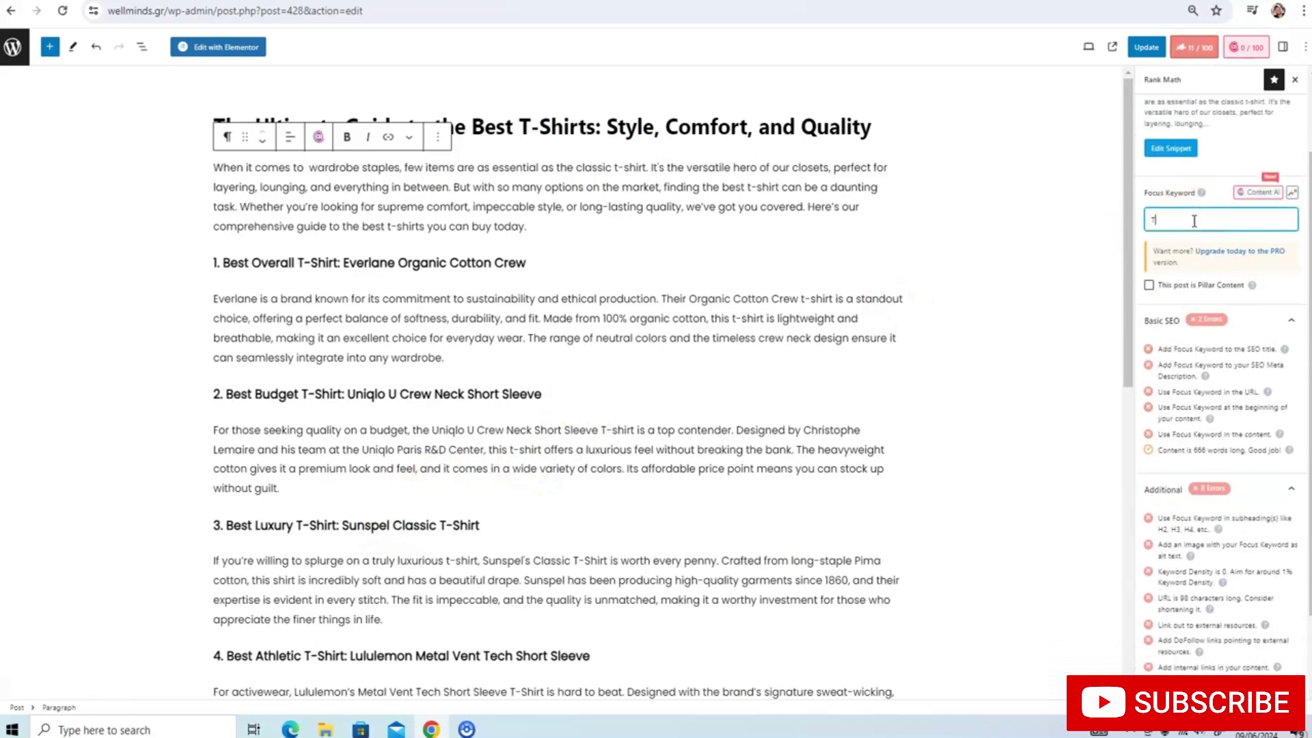
{"action": "type", "text": "T-shirt"}
{"action": "key", "text": "Return"}
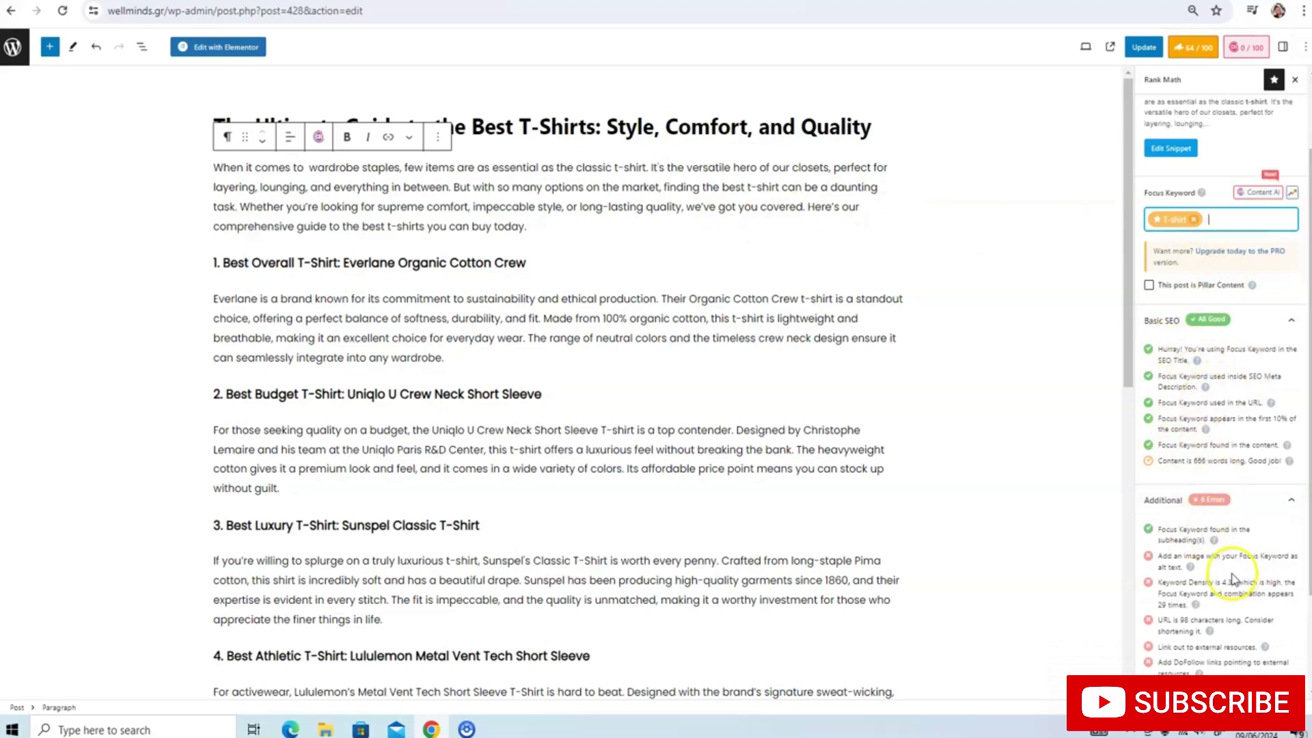
Change the post title from 'Best T-Shirts' to 'Best T-Shirt'
{"action": "scroll", "coordinate": [1200, 425], "scroll_direction": "up", "scroll_amount": 2}
{"action": "left_click", "coordinate": [592, 129]}
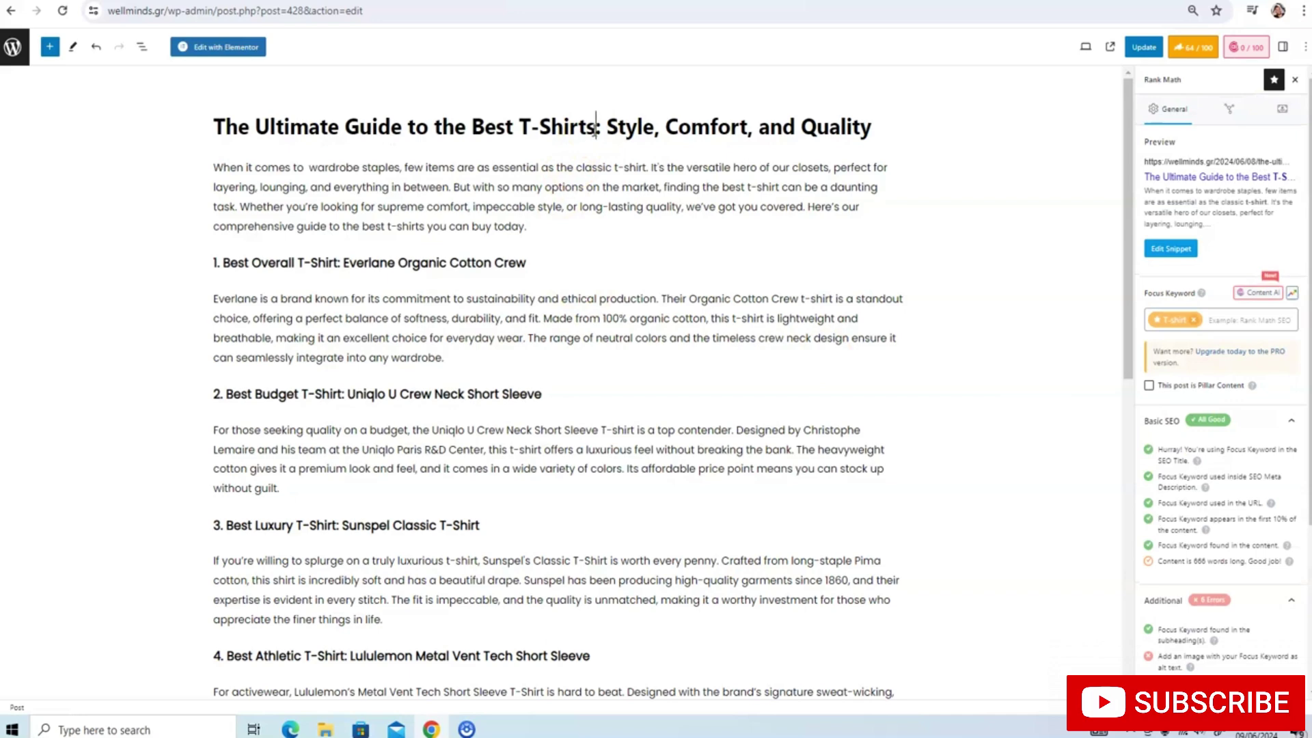
{"action": "key", "text": "BackSpace"}
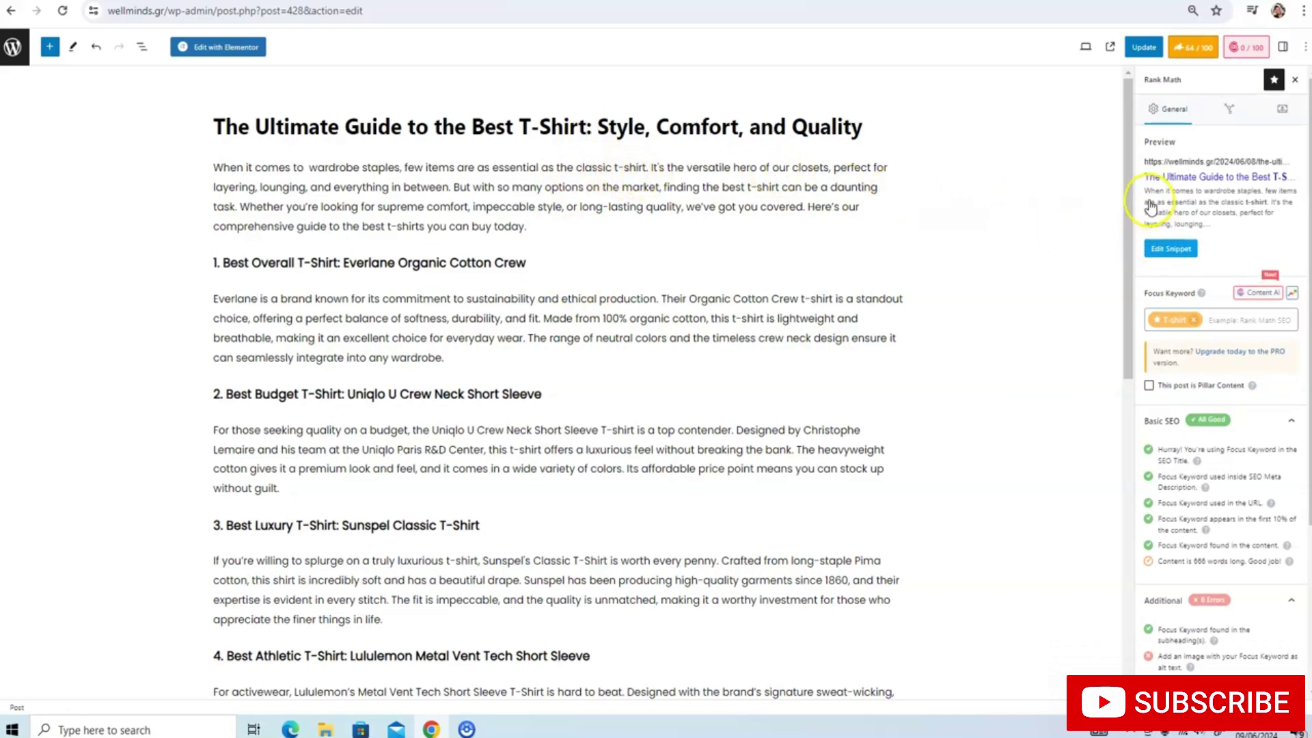
{"action": "scroll", "coordinate": [1150, 207], "scroll_direction": "down", "scroll_amount": 3}
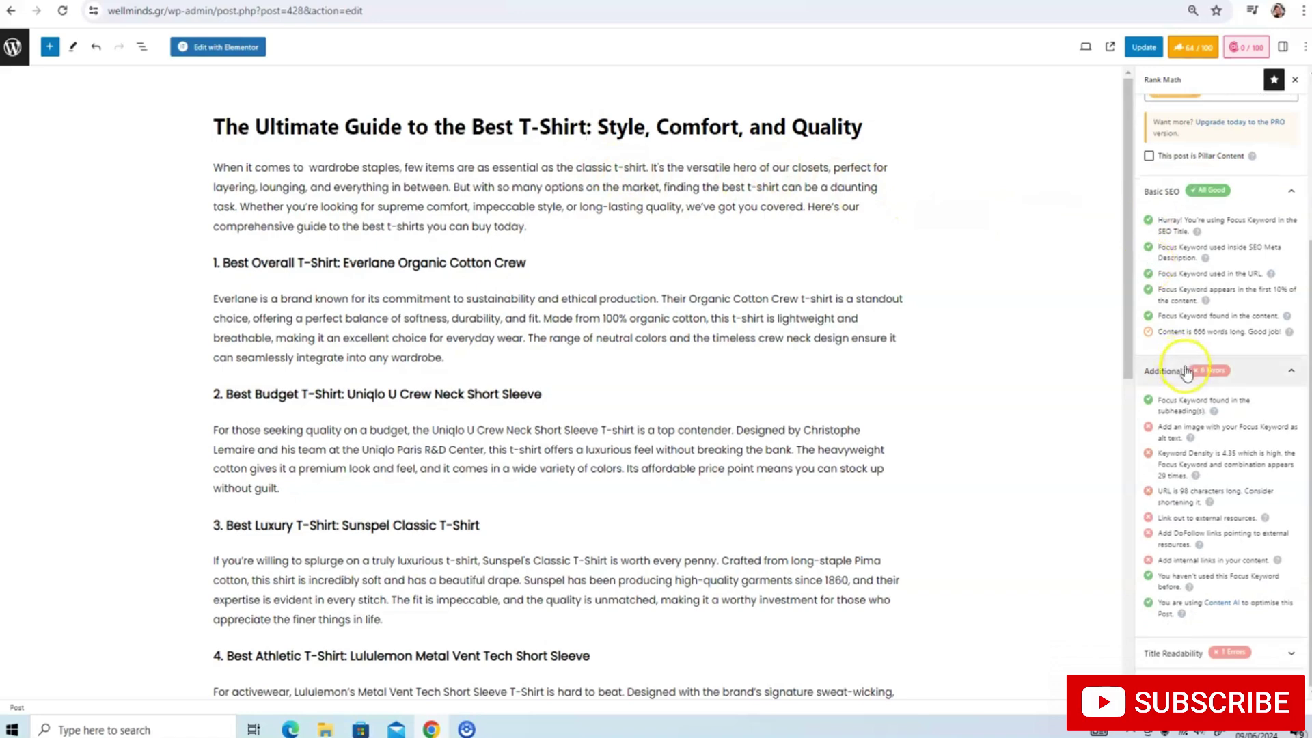
{"action": "scroll", "coordinate": [1171, 395], "scroll_direction": "up", "scroll_amount": 3}
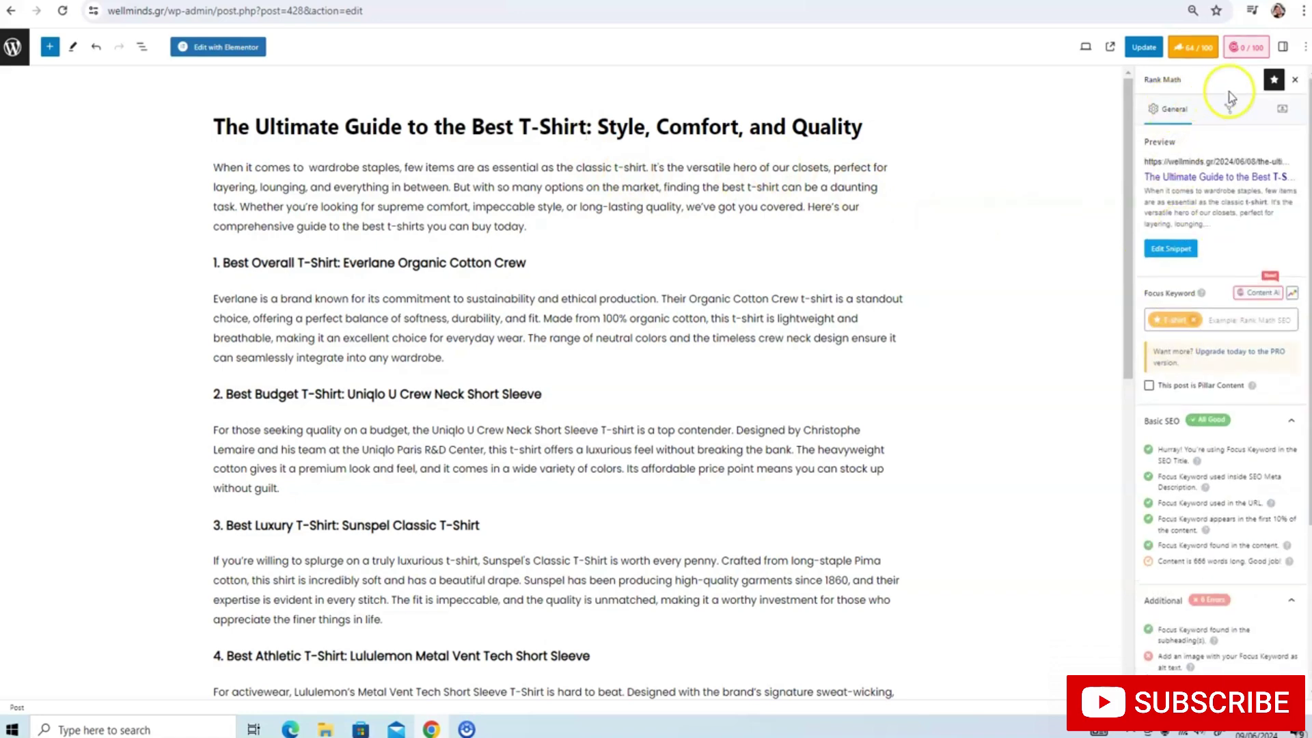
Set the red polo photo from the Media Library as featured image with alt text 'T-shirt'
{"action": "left_click", "coordinate": [1281, 46]}
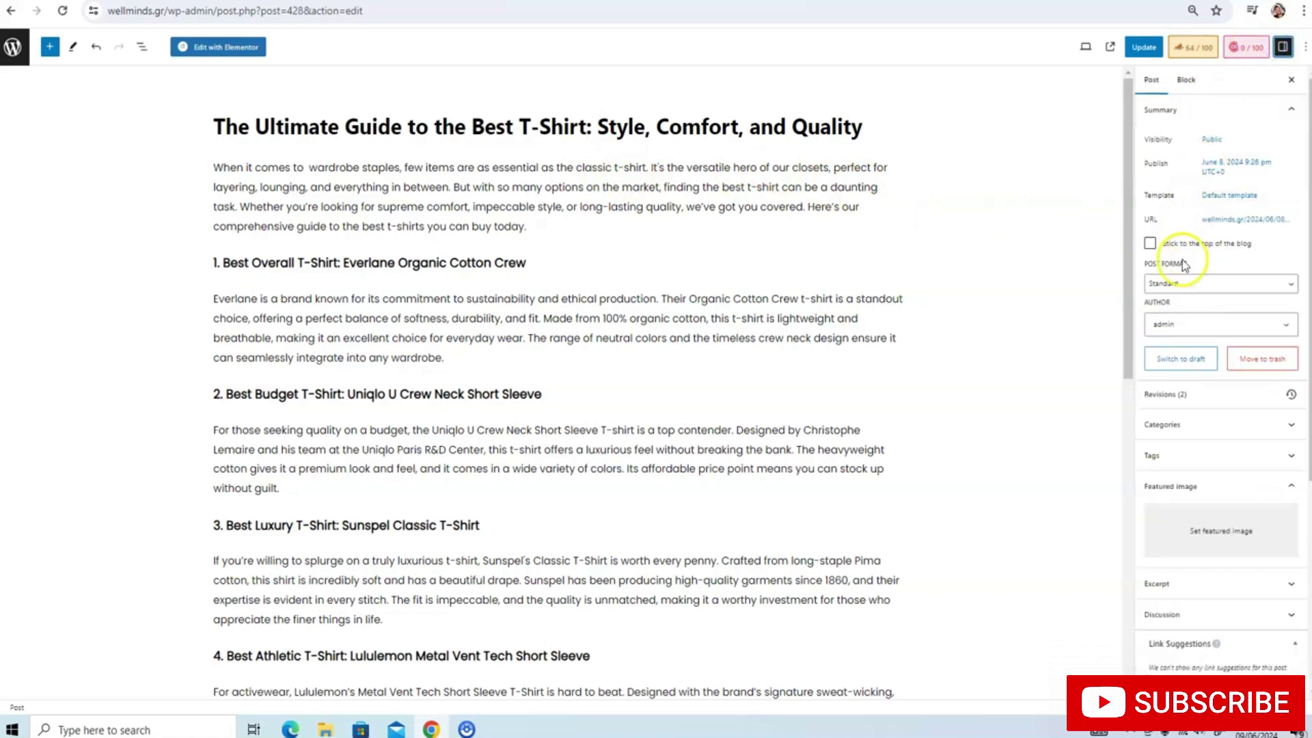
{"action": "left_click", "coordinate": [1190, 520]}
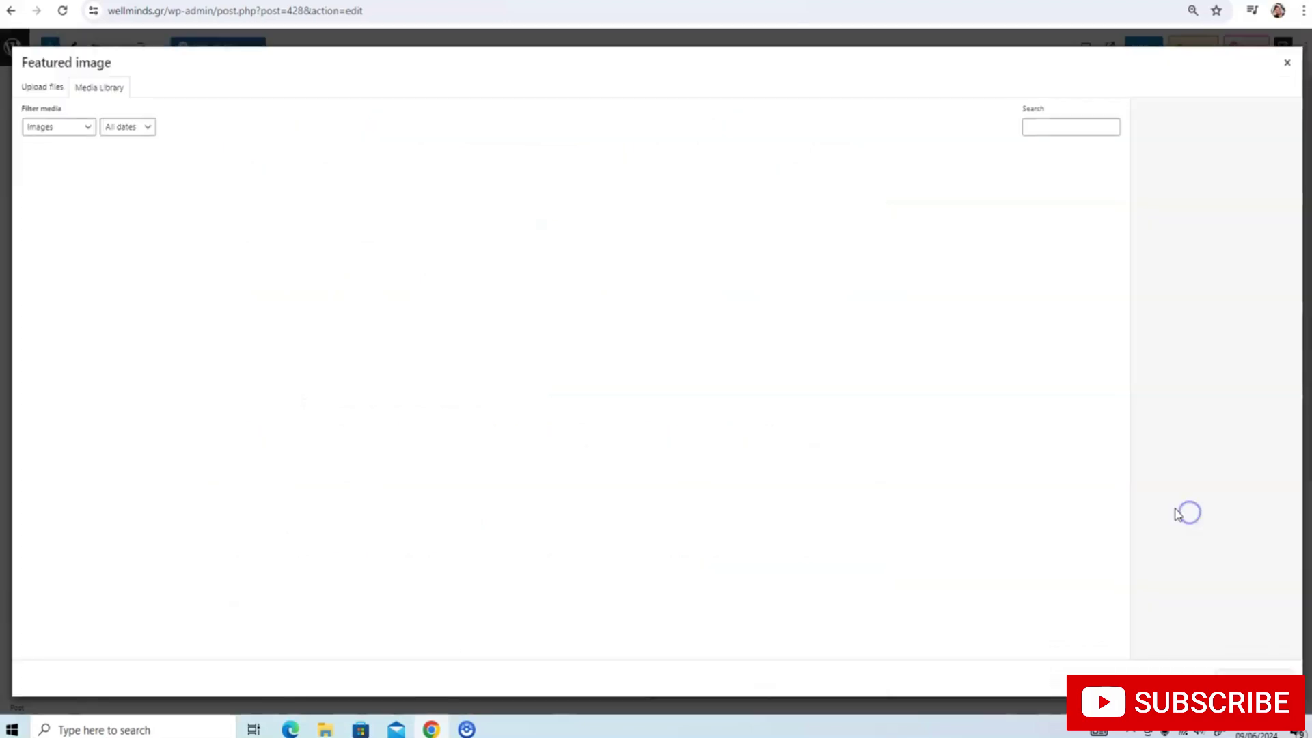
{"action": "scroll", "coordinate": [499, 334], "scroll_direction": "down", "scroll_amount": 2}
{"action": "scroll", "coordinate": [498, 333], "scroll_direction": "down", "scroll_amount": 3}
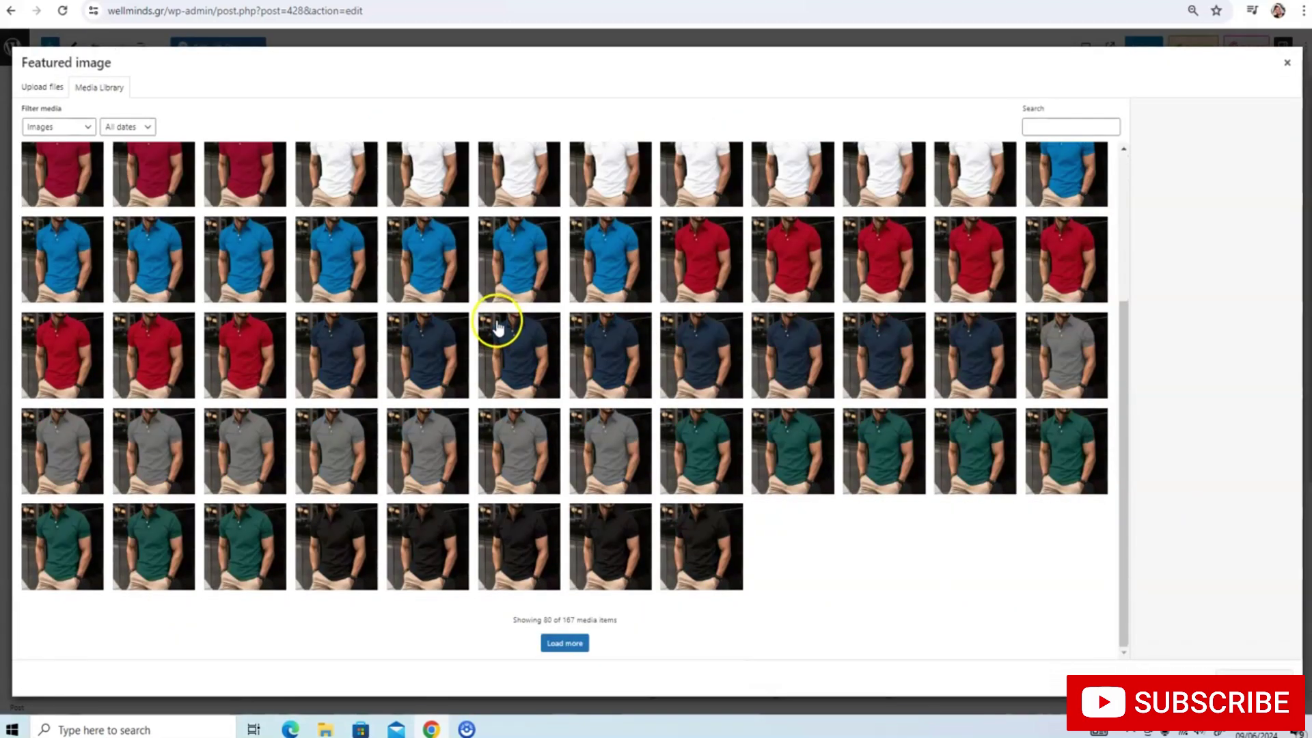
{"action": "scroll", "coordinate": [498, 322], "scroll_direction": "up", "scroll_amount": 1}
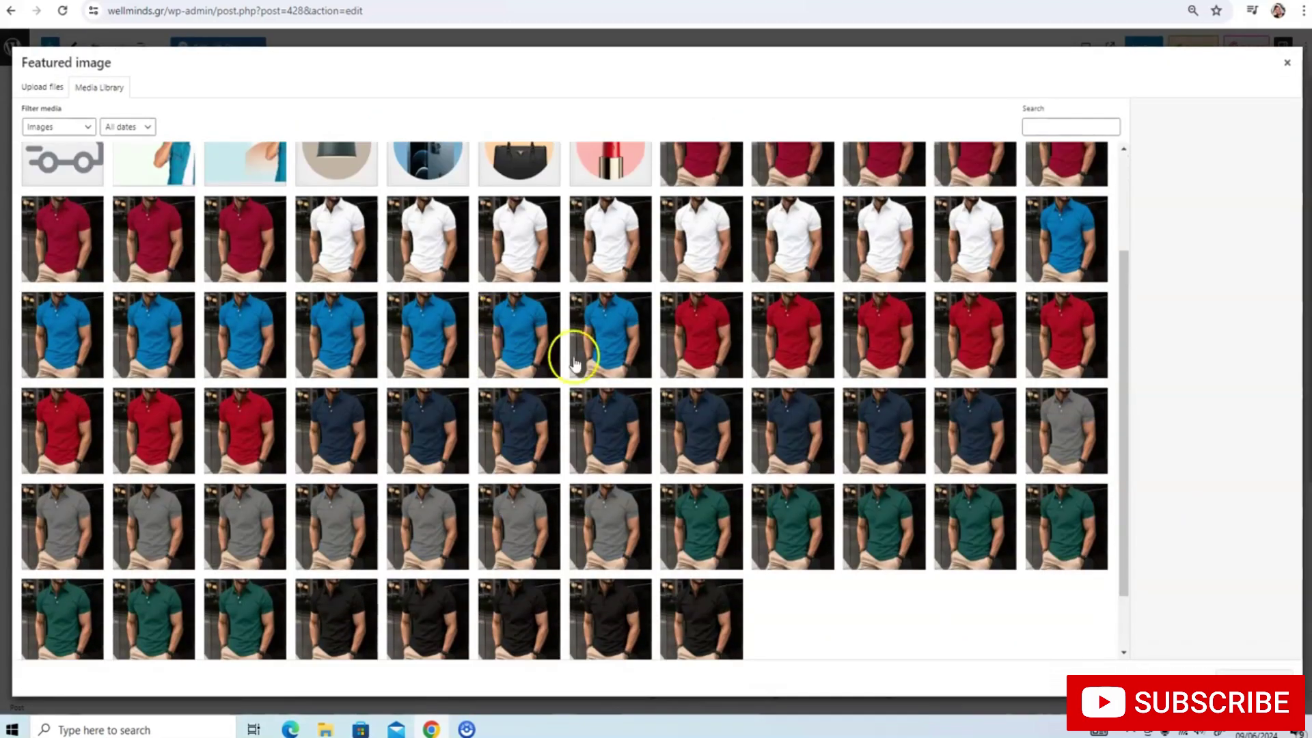
{"action": "left_click", "coordinate": [247, 248]}
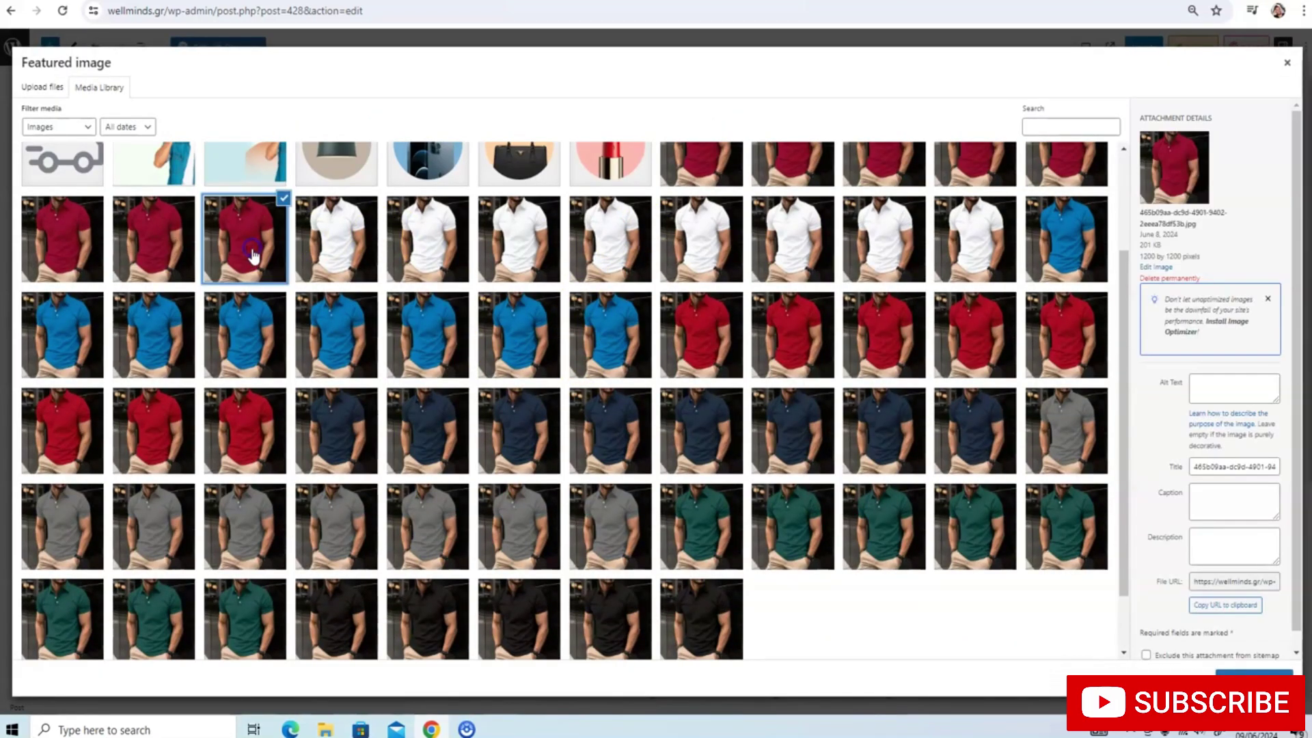
{"action": "left_click", "coordinate": [1228, 388]}
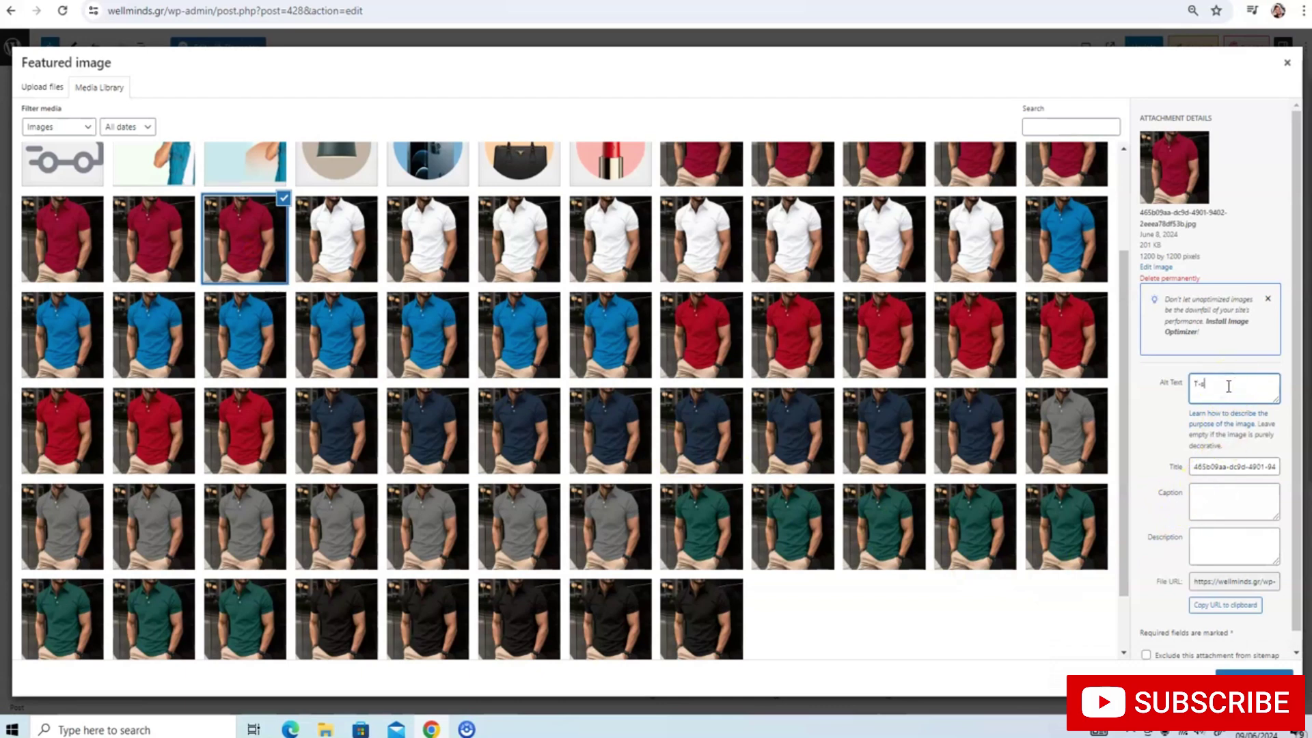
{"action": "type", "text": "T-shirt"}
{"action": "left_click", "coordinate": [1249, 669]}
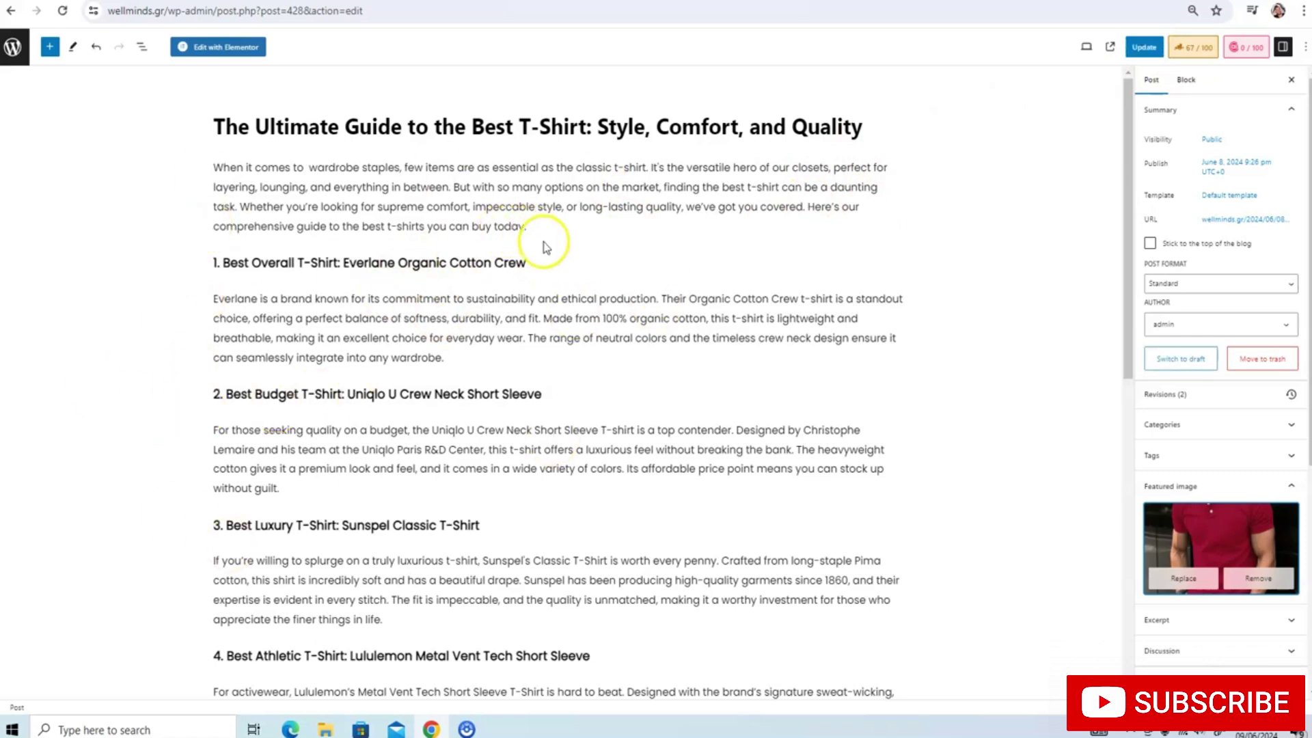
Add an empty Image block directly below the intro paragraph
{"action": "scroll", "coordinate": [571, 273], "scroll_direction": "down", "scroll_amount": 3}
{"action": "scroll", "coordinate": [572, 190], "scroll_direction": "down", "scroll_amount": 1}
{"action": "scroll", "coordinate": [572, 190], "scroll_direction": "up", "scroll_amount": 3}
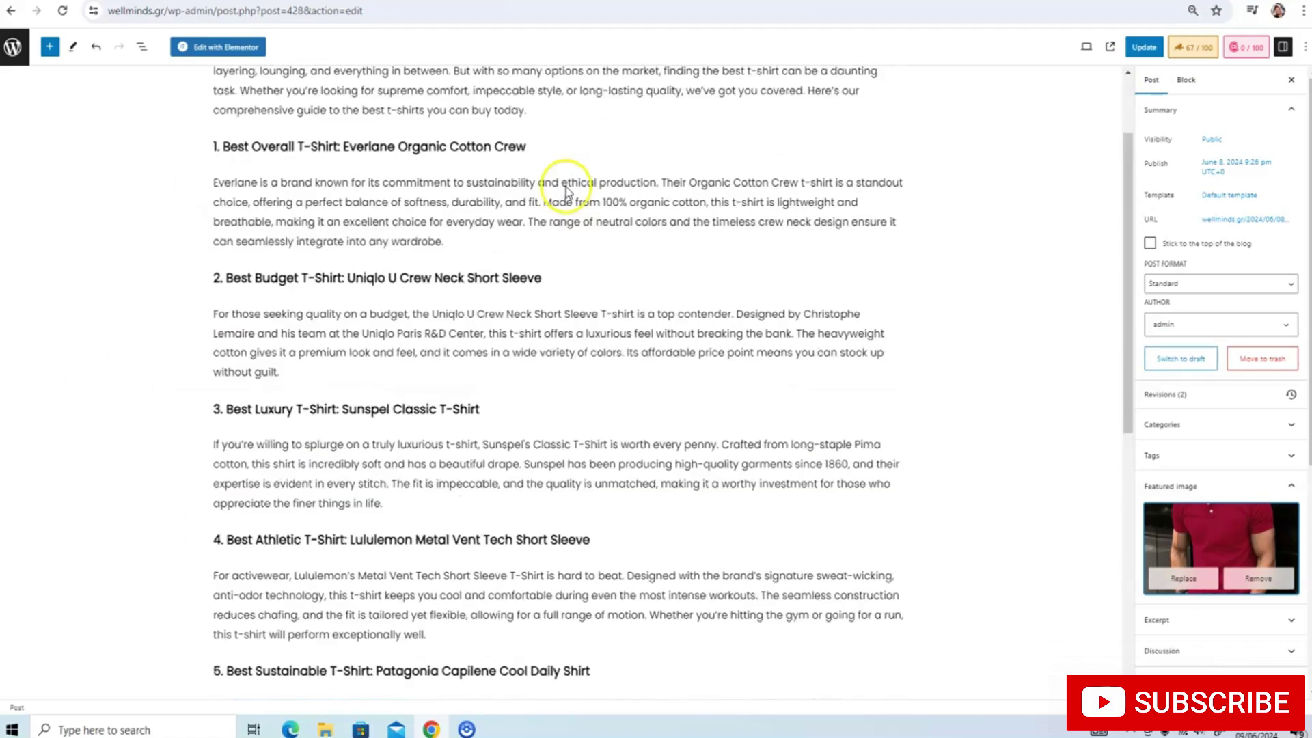
{"action": "left_click", "coordinate": [545, 235]}
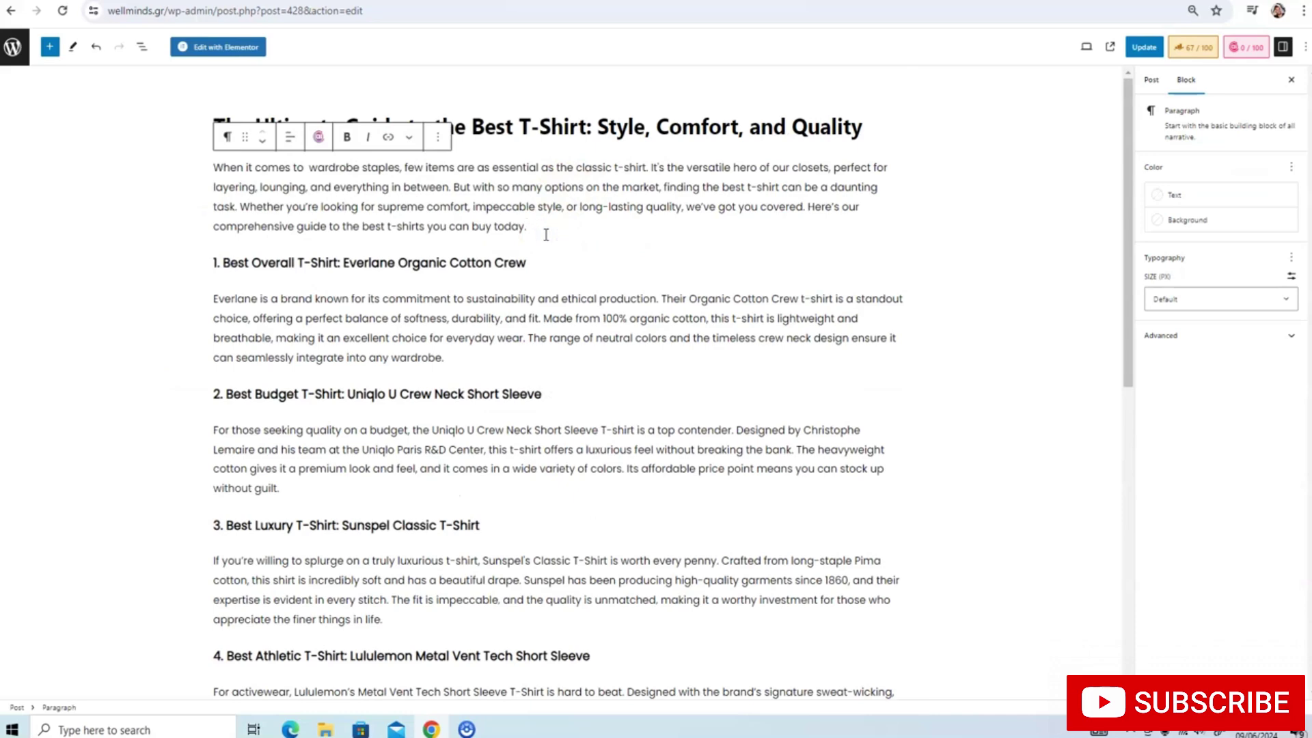
{"action": "key", "text": "Return"}
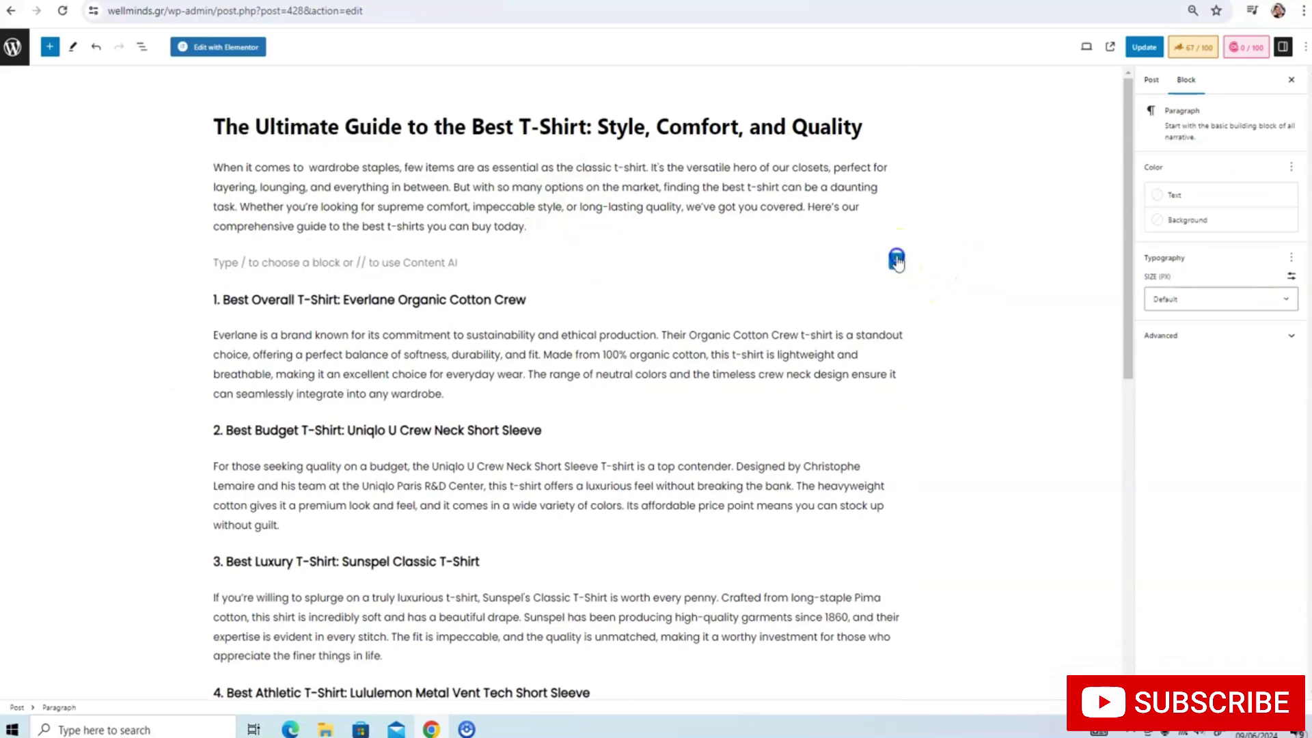
{"action": "left_click", "coordinate": [897, 259]}
{"action": "left_click", "coordinate": [933, 408]}
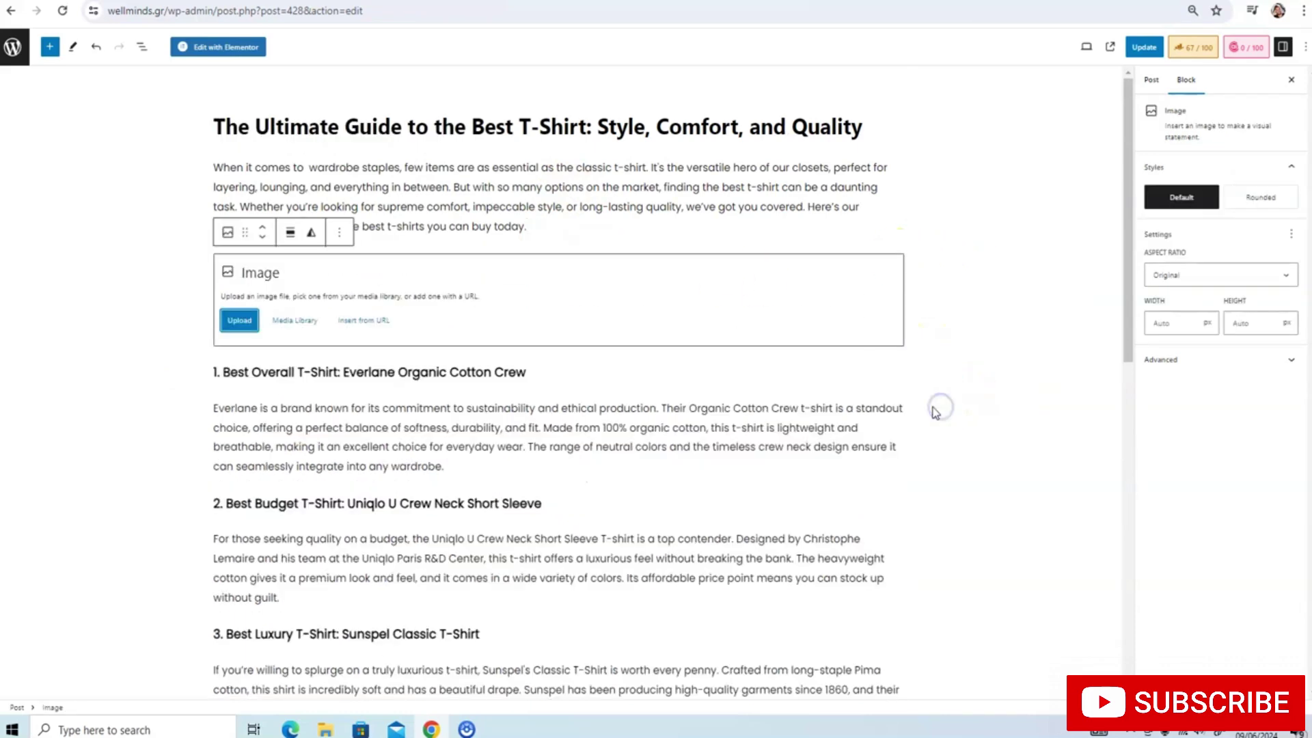
Fill the Image block with the blue polo shirt photo from the Media Library
{"action": "left_click", "coordinate": [241, 325]}
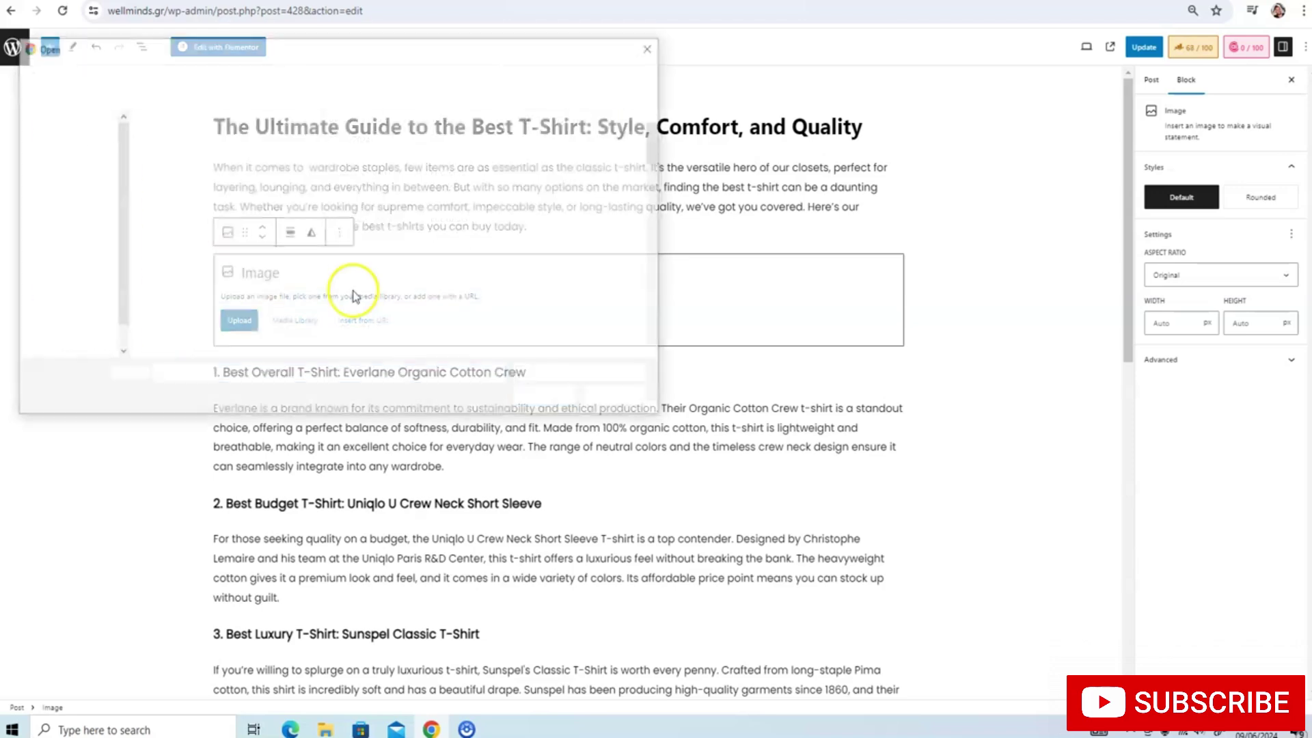
{"action": "scroll", "coordinate": [185, 259], "scroll_direction": "down", "scroll_amount": 3}
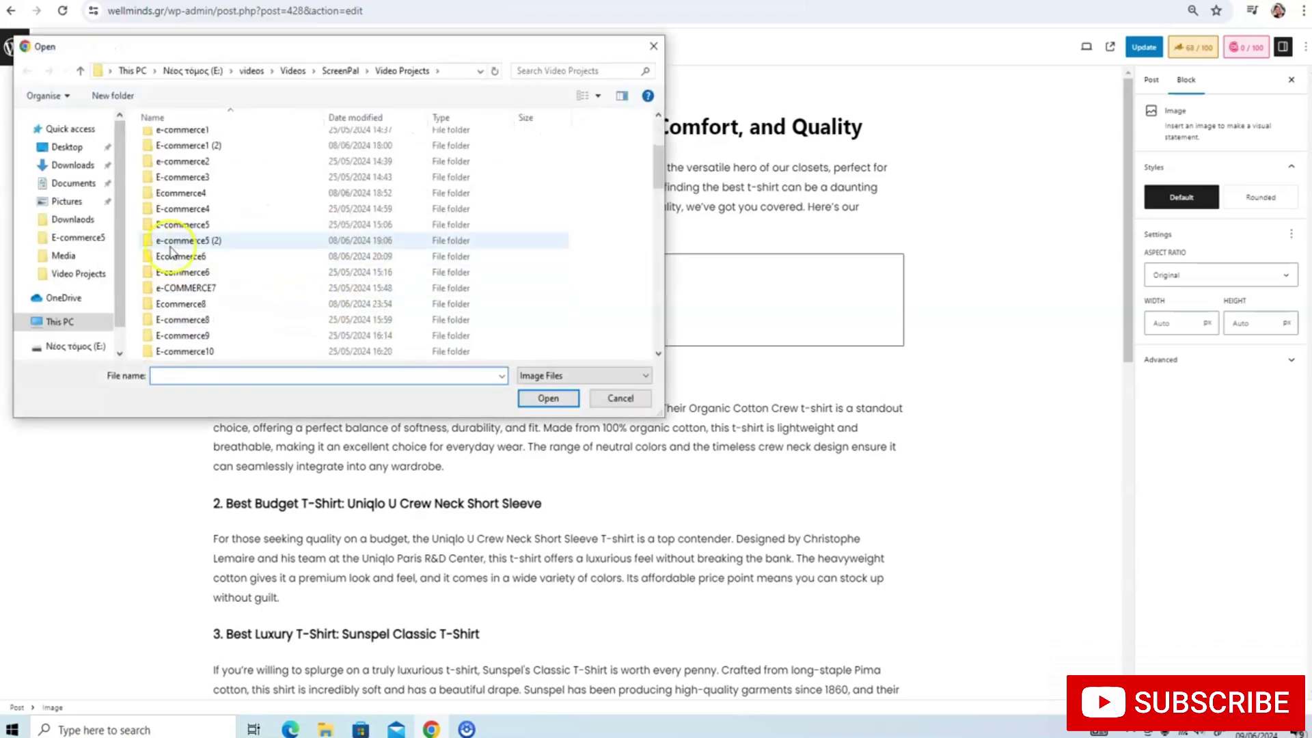
{"action": "left_click", "coordinate": [654, 46]}
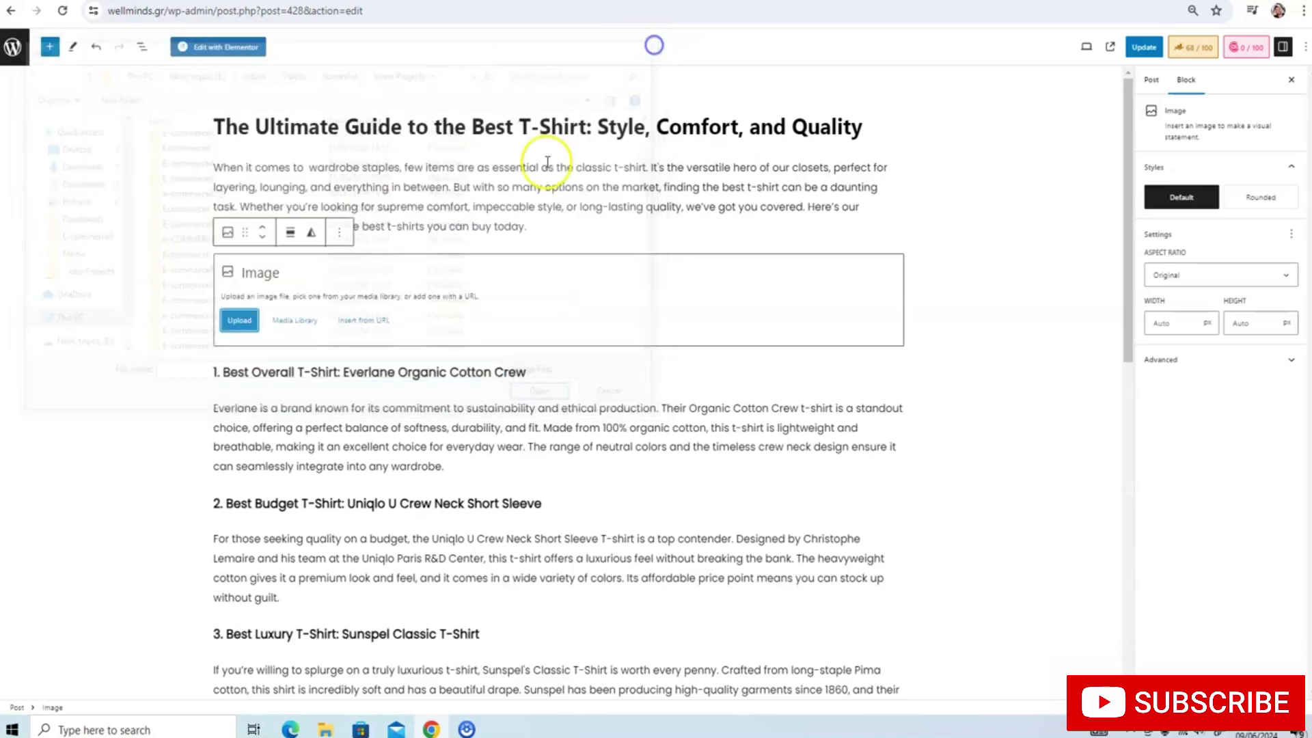
{"action": "left_click", "coordinate": [306, 322]}
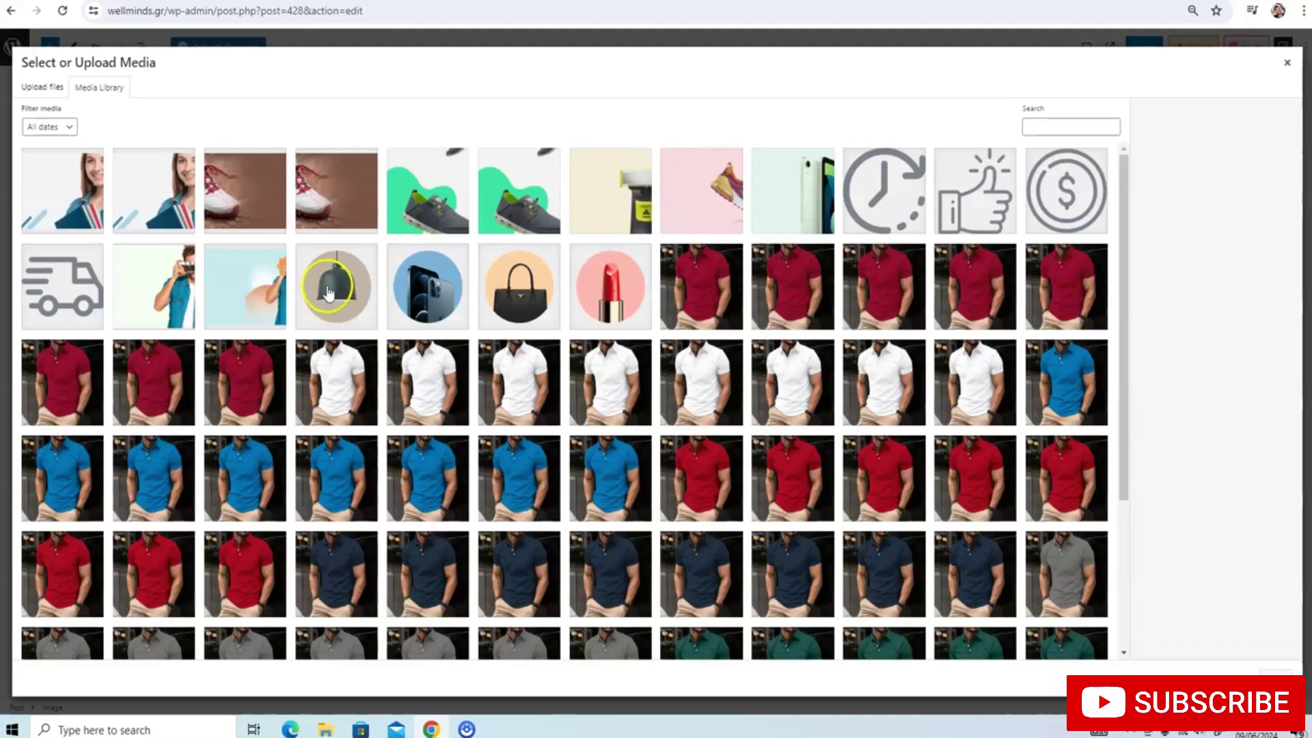
{"action": "scroll", "coordinate": [430, 242], "scroll_direction": "down", "scroll_amount": 3}
{"action": "left_click", "coordinate": [527, 270]}
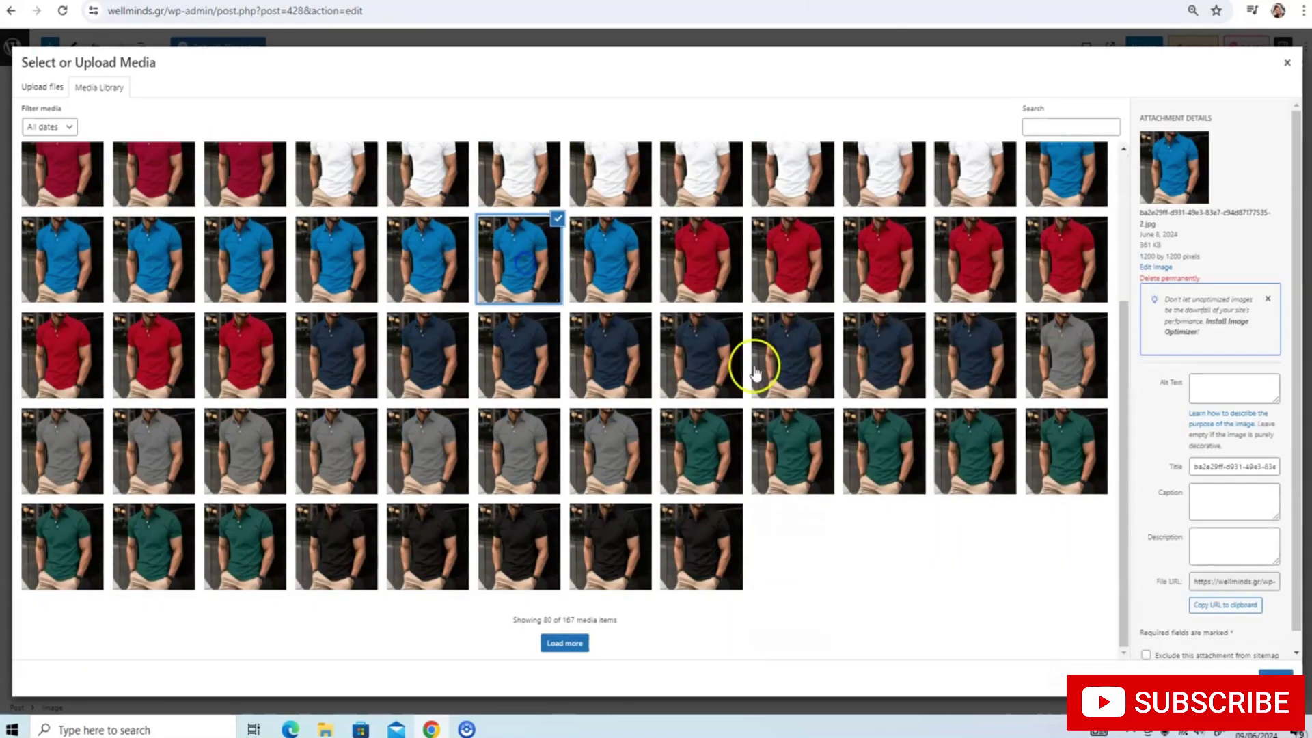
{"action": "left_click", "coordinate": [1272, 676]}
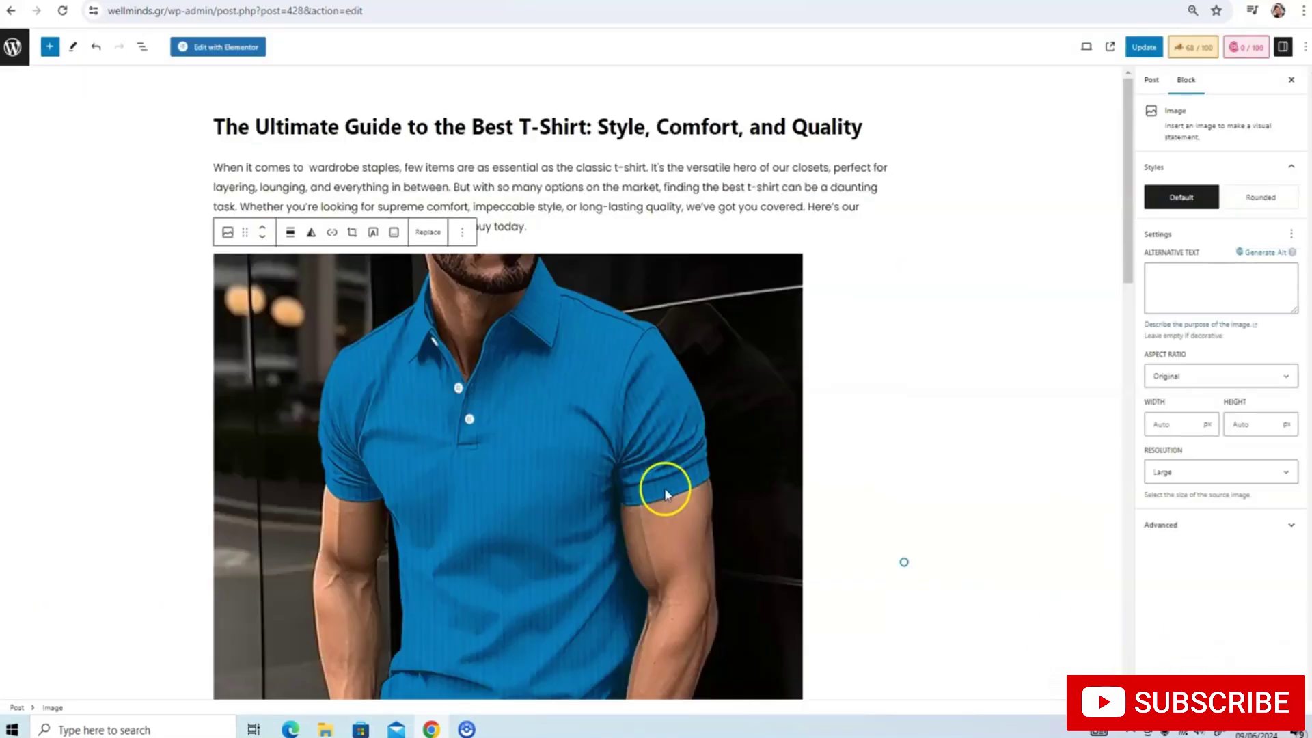
Start an empty paragraph after the Uniqlo paragraph ending 'without guilt.'
{"action": "scroll", "coordinate": [666, 475], "scroll_direction": "down", "scroll_amount": 10}
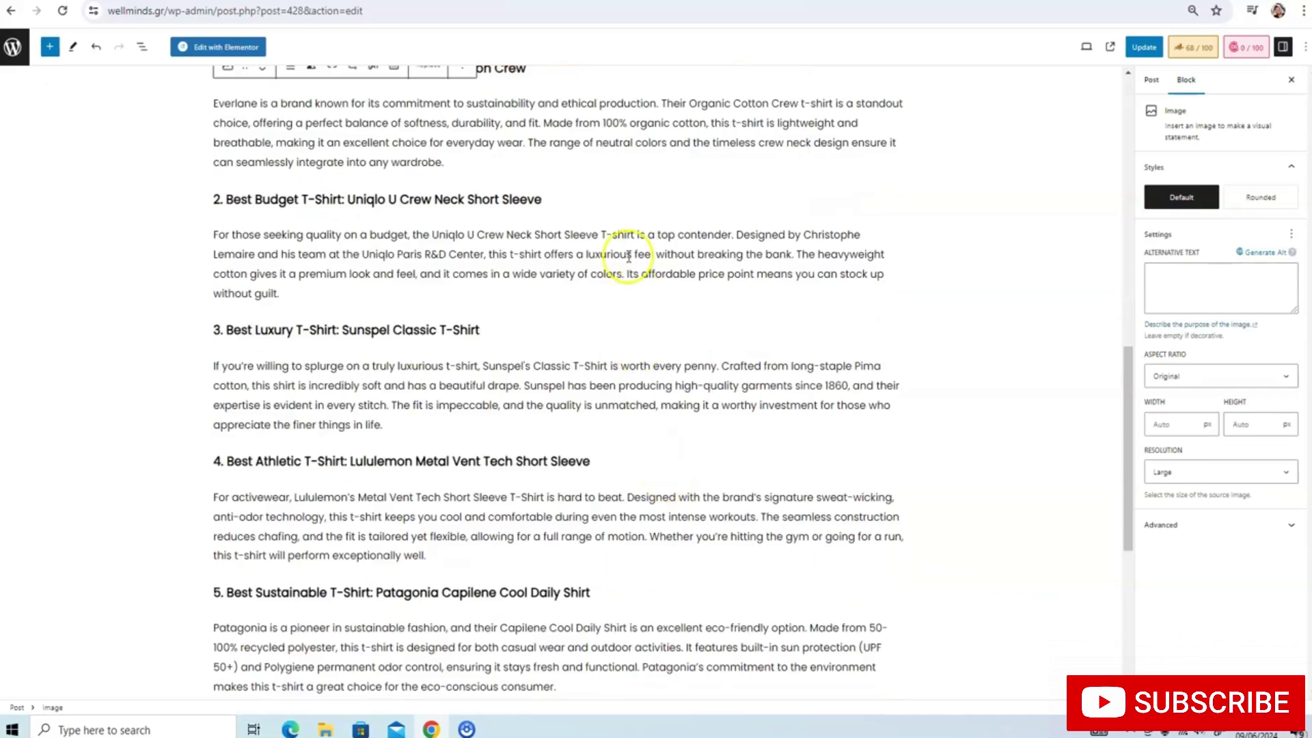
{"action": "left_click", "coordinate": [563, 286]}
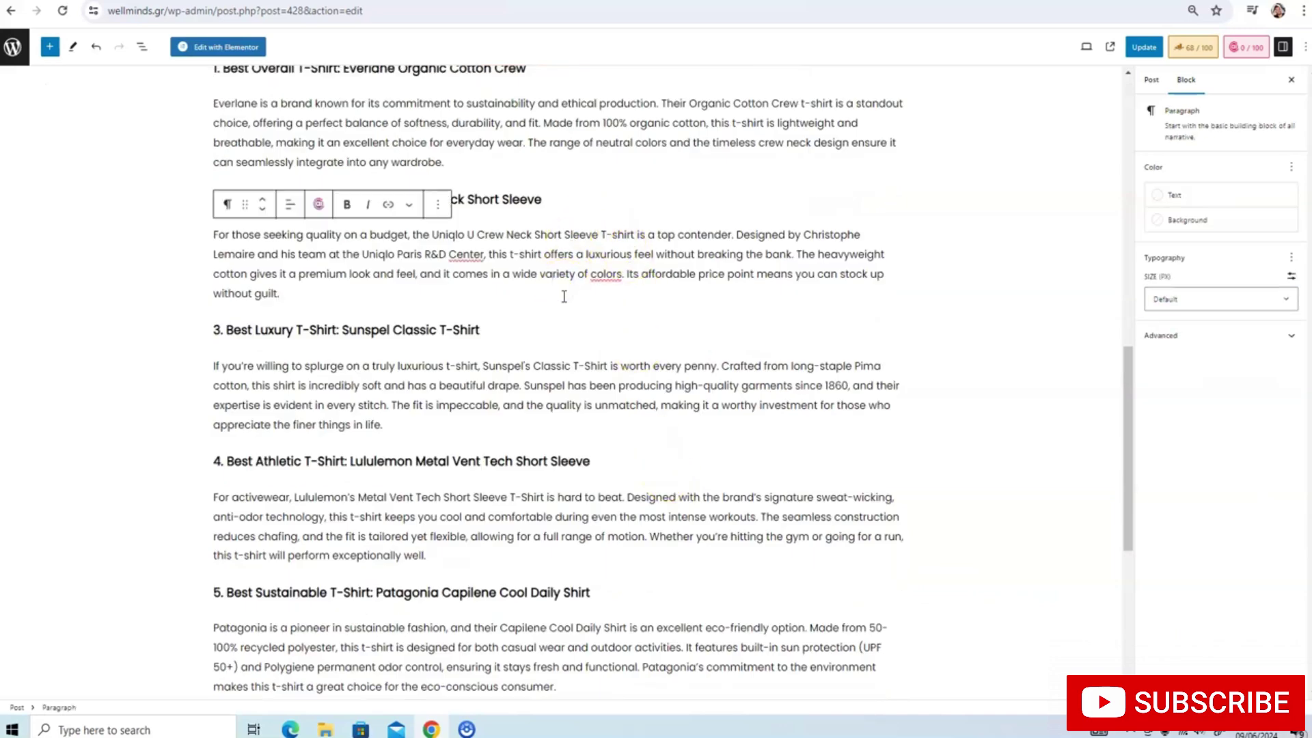
{"action": "key", "text": "Return"}
Turn the empty line after the Uniqlo section into an Image block
{"action": "left_click", "coordinate": [905, 288]}
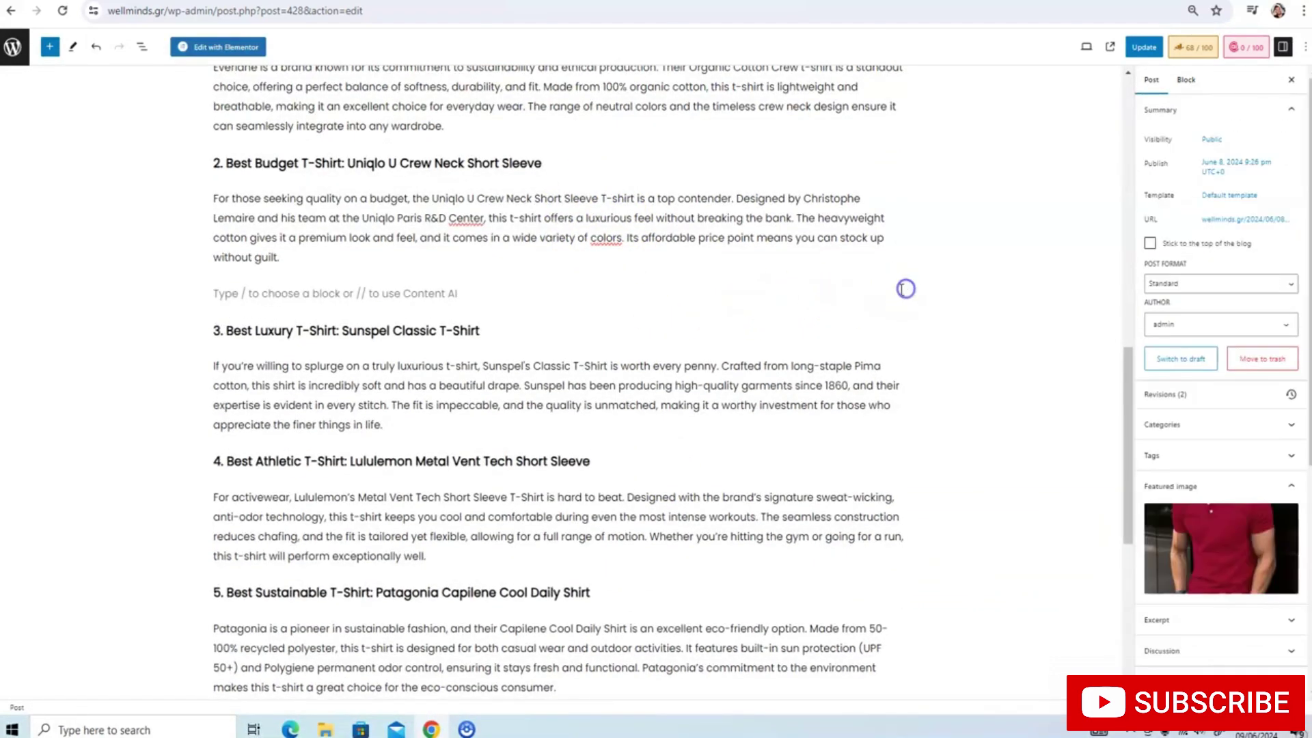
{"action": "left_click", "coordinate": [781, 288]}
{"action": "left_click", "coordinate": [896, 292]}
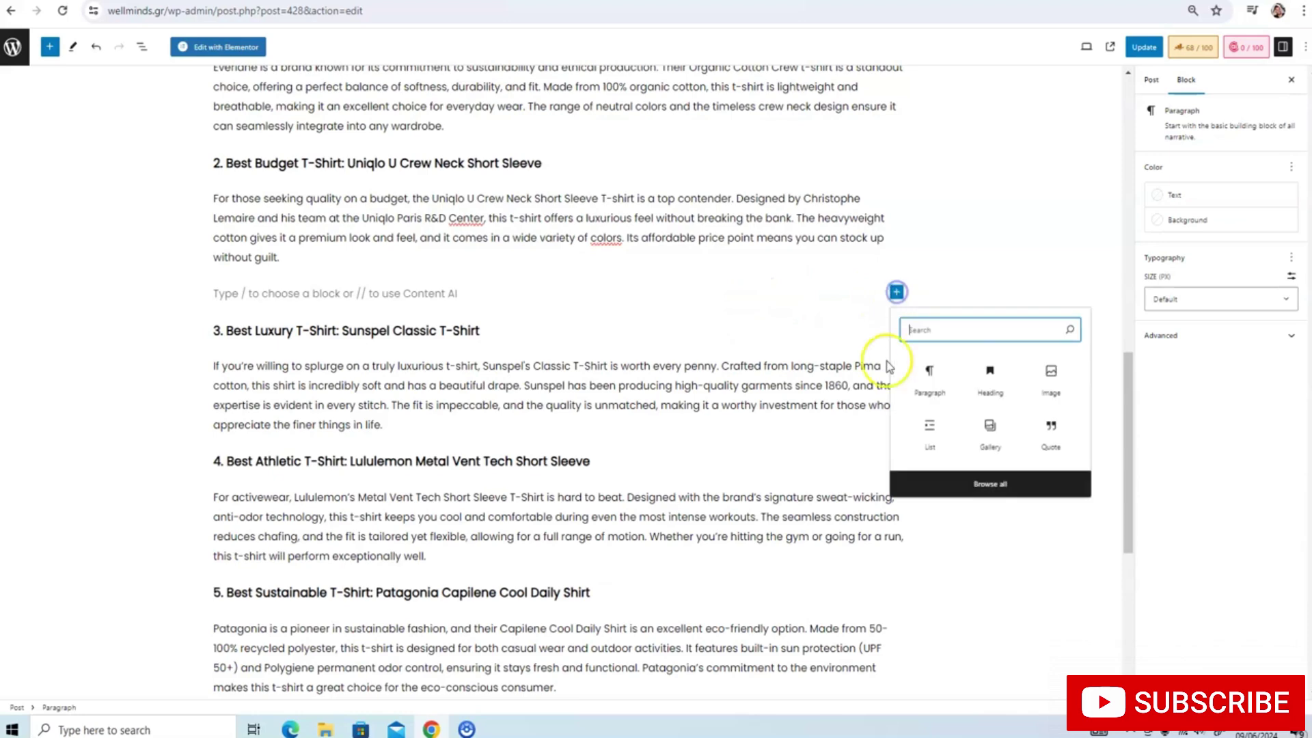
{"action": "left_click", "coordinate": [1049, 382]}
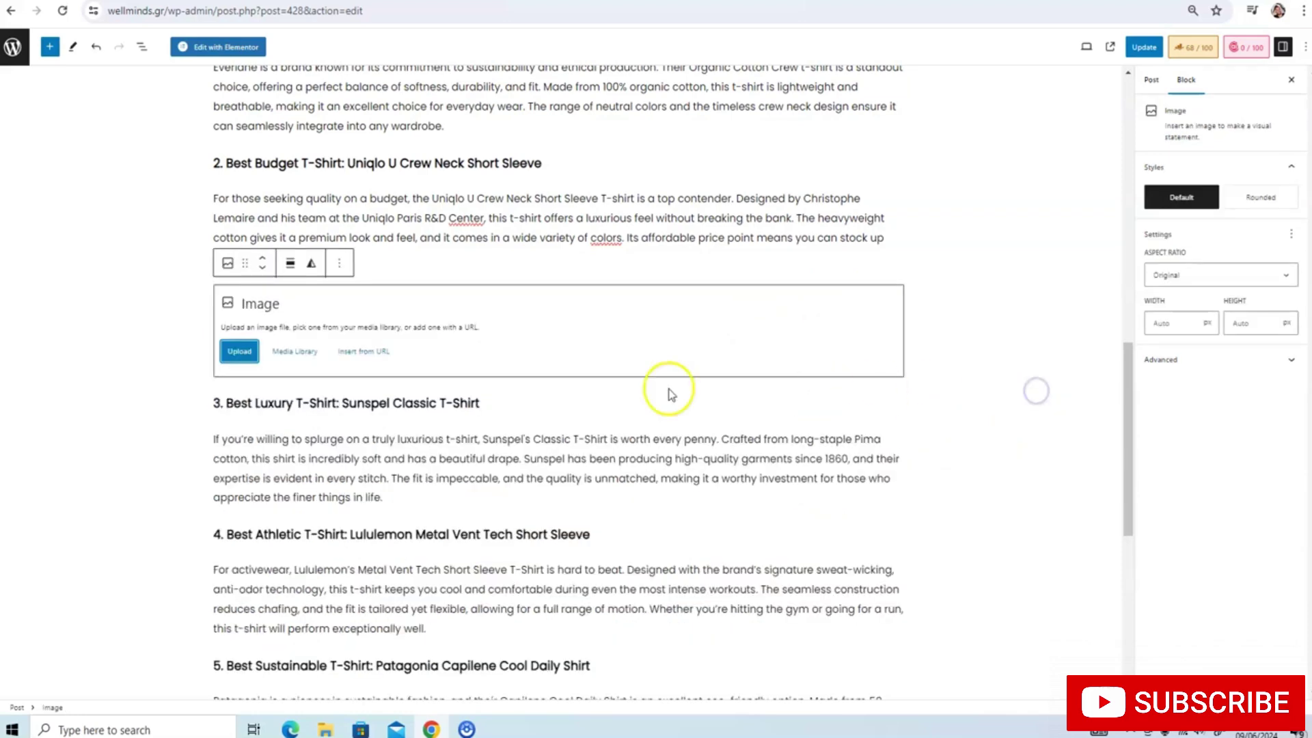
Insert the green shirt photo from the Media Library into that Image block
{"action": "left_click", "coordinate": [308, 348]}
{"action": "scroll", "coordinate": [502, 318], "scroll_direction": "down", "scroll_amount": 5}
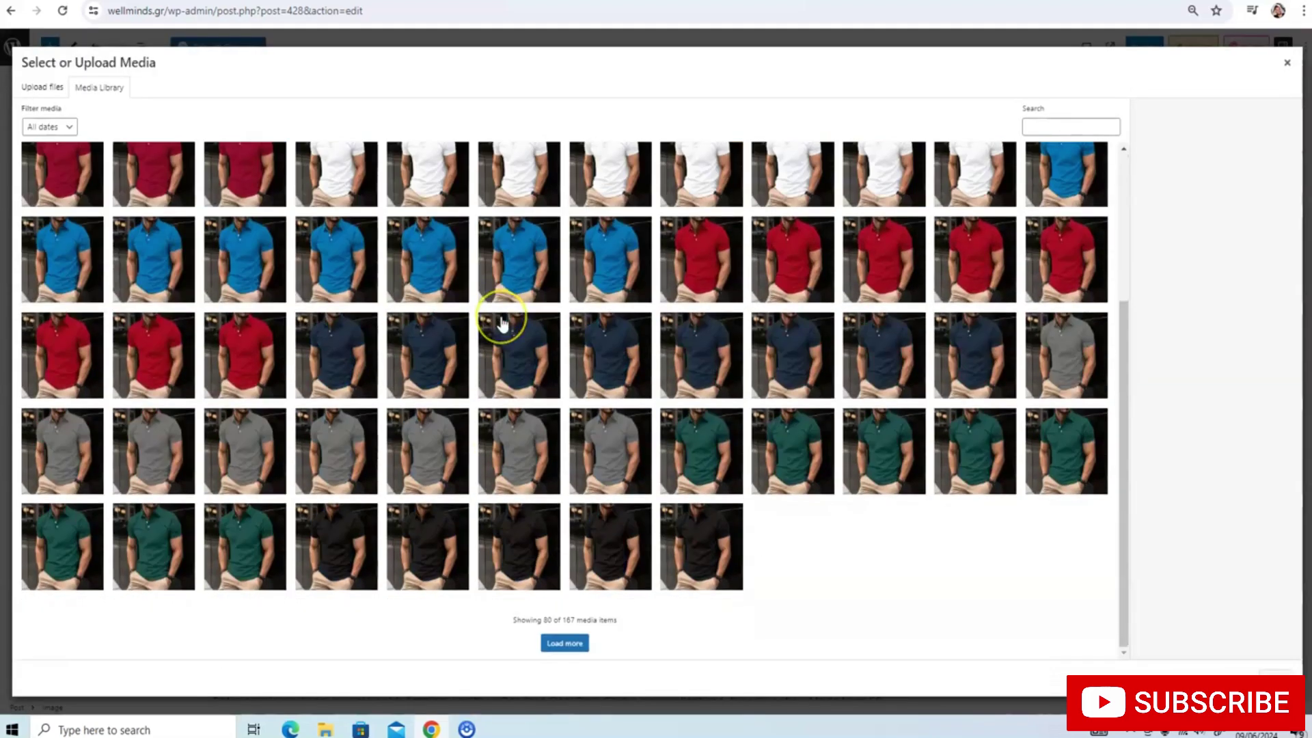
{"action": "scroll", "coordinate": [502, 323], "scroll_direction": "up", "scroll_amount": 3}
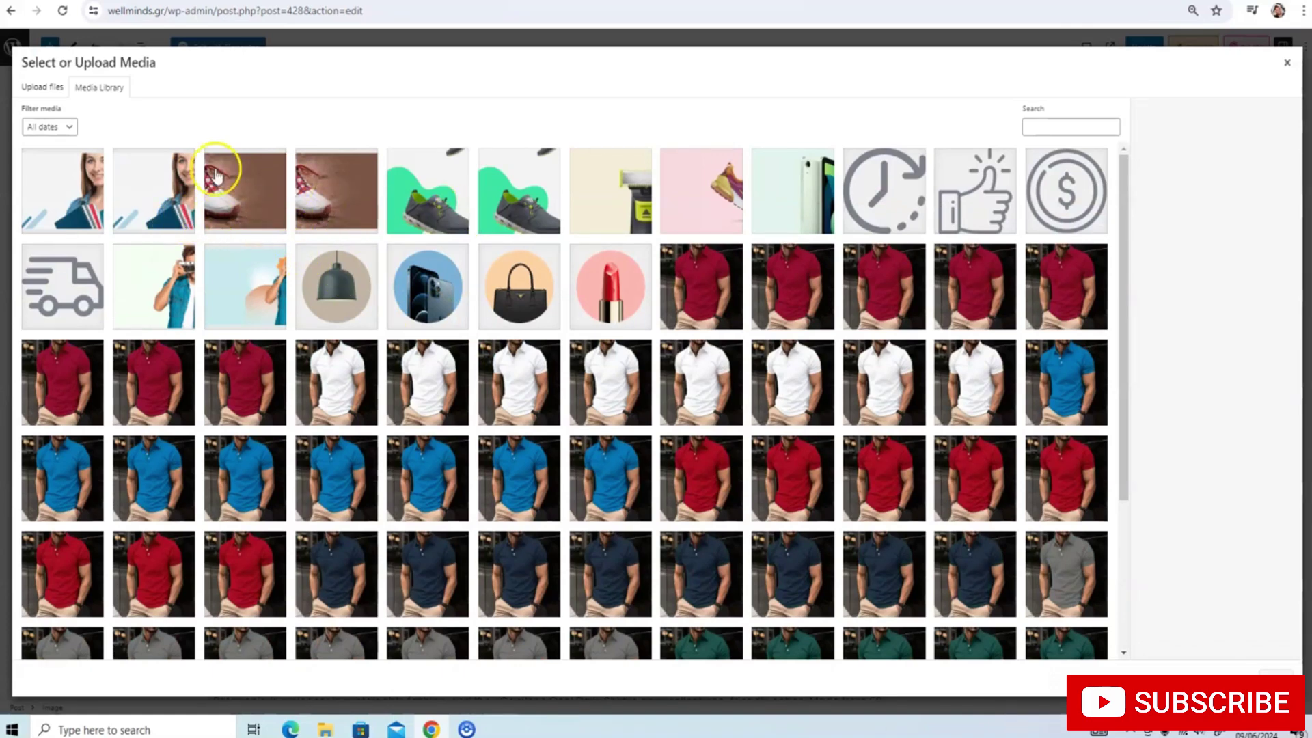
{"action": "scroll", "coordinate": [439, 257], "scroll_direction": "down", "scroll_amount": 5}
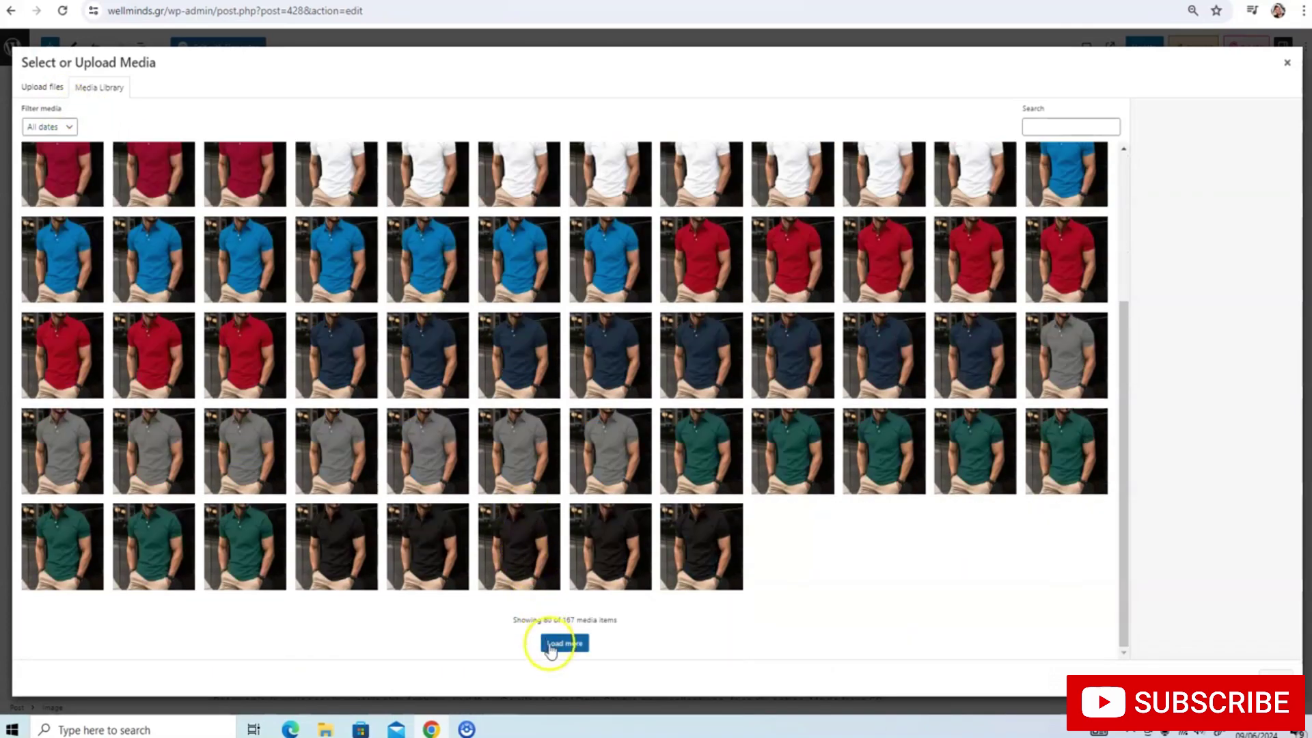
{"action": "left_click", "coordinate": [553, 645]}
{"action": "scroll", "coordinate": [618, 478], "scroll_direction": "down", "scroll_amount": 15}
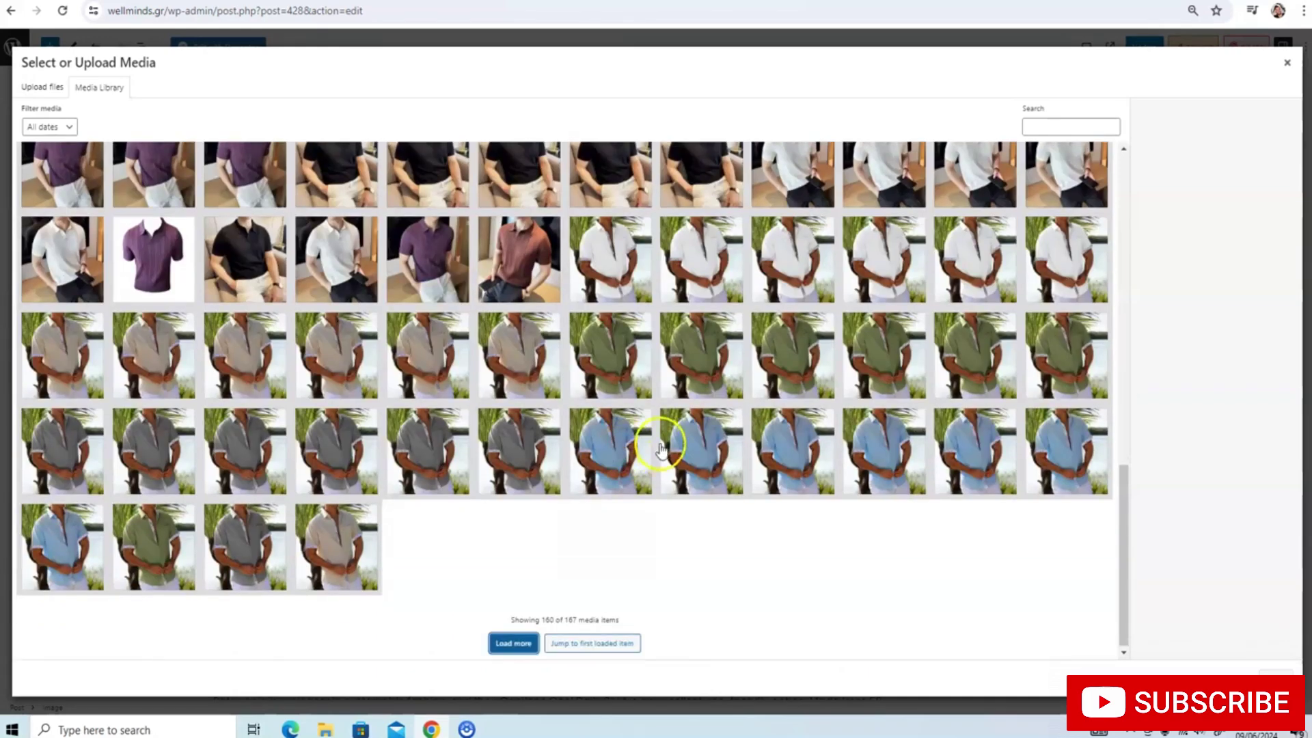
{"action": "left_click", "coordinate": [680, 373]}
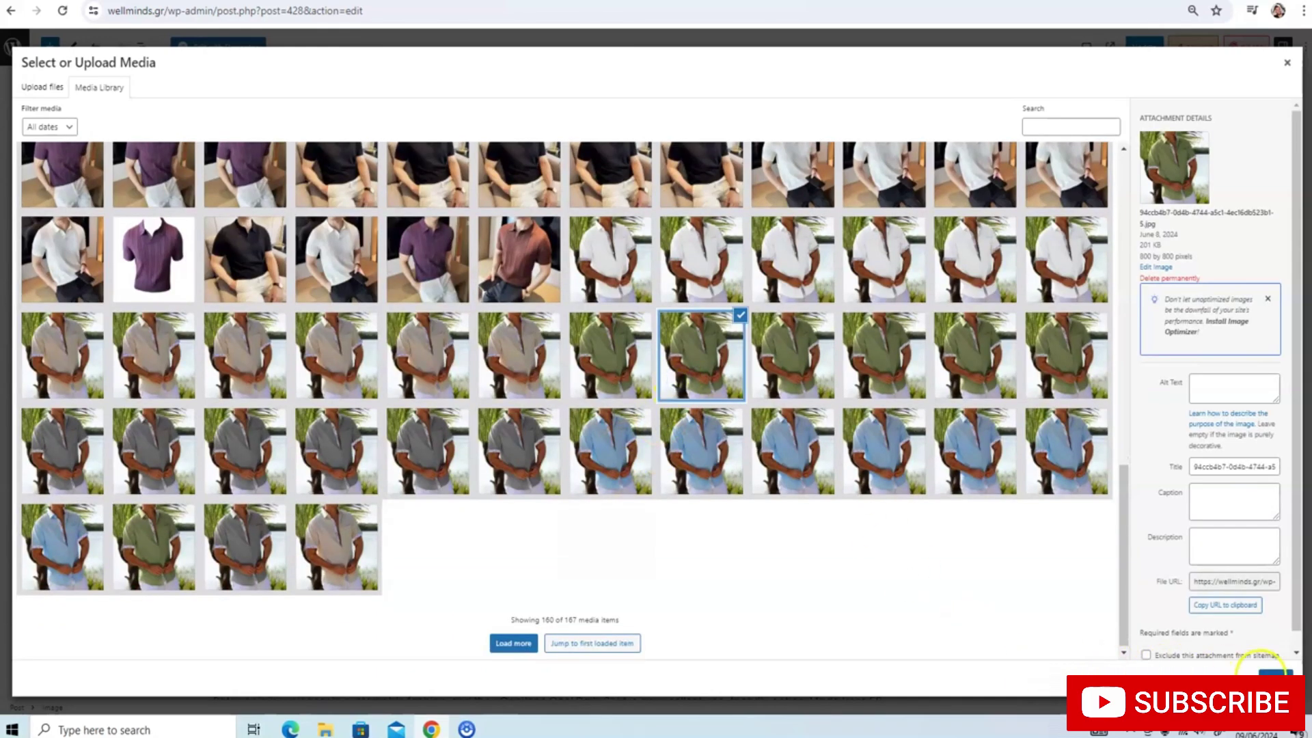
{"action": "left_click", "coordinate": [1269, 675]}
Start an empty paragraph after the Madewell paragraph
{"action": "scroll", "coordinate": [726, 420], "scroll_direction": "down", "scroll_amount": 10}
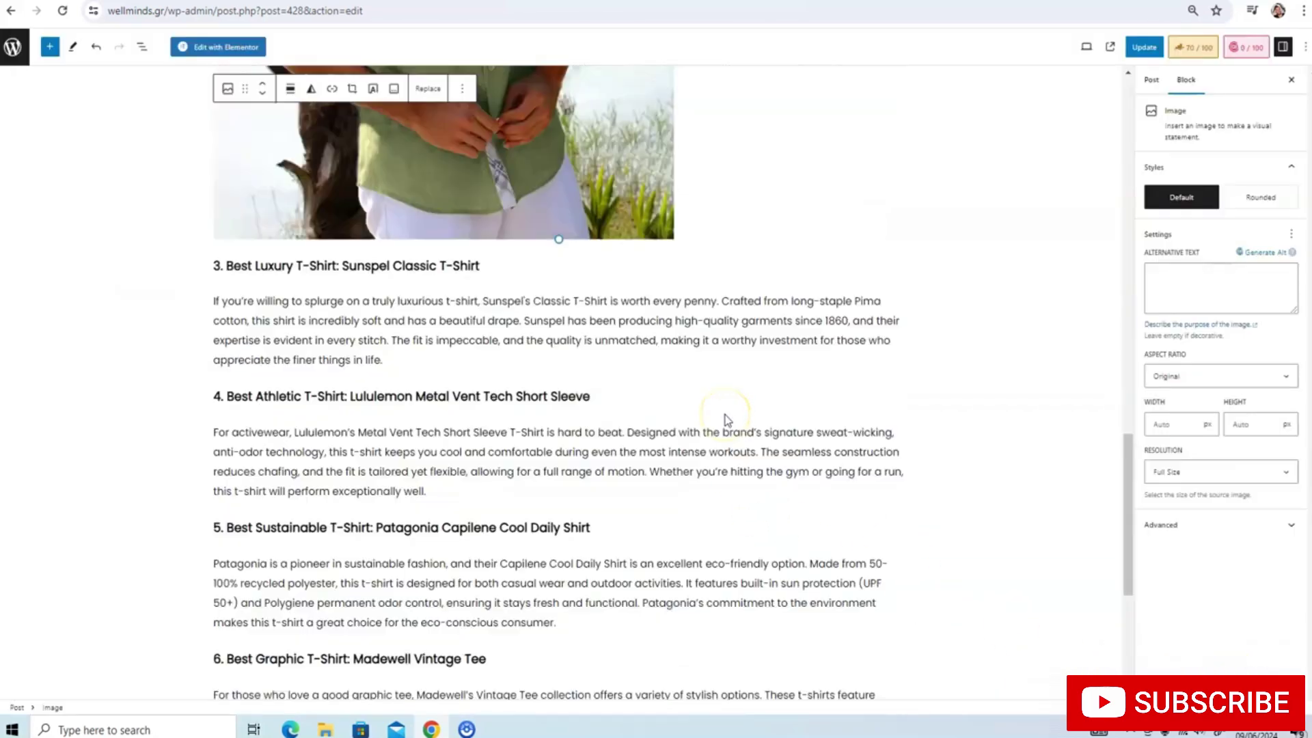
{"action": "left_click", "coordinate": [588, 471]}
{"action": "scroll", "coordinate": [587, 472], "scroll_direction": "down", "scroll_amount": 3}
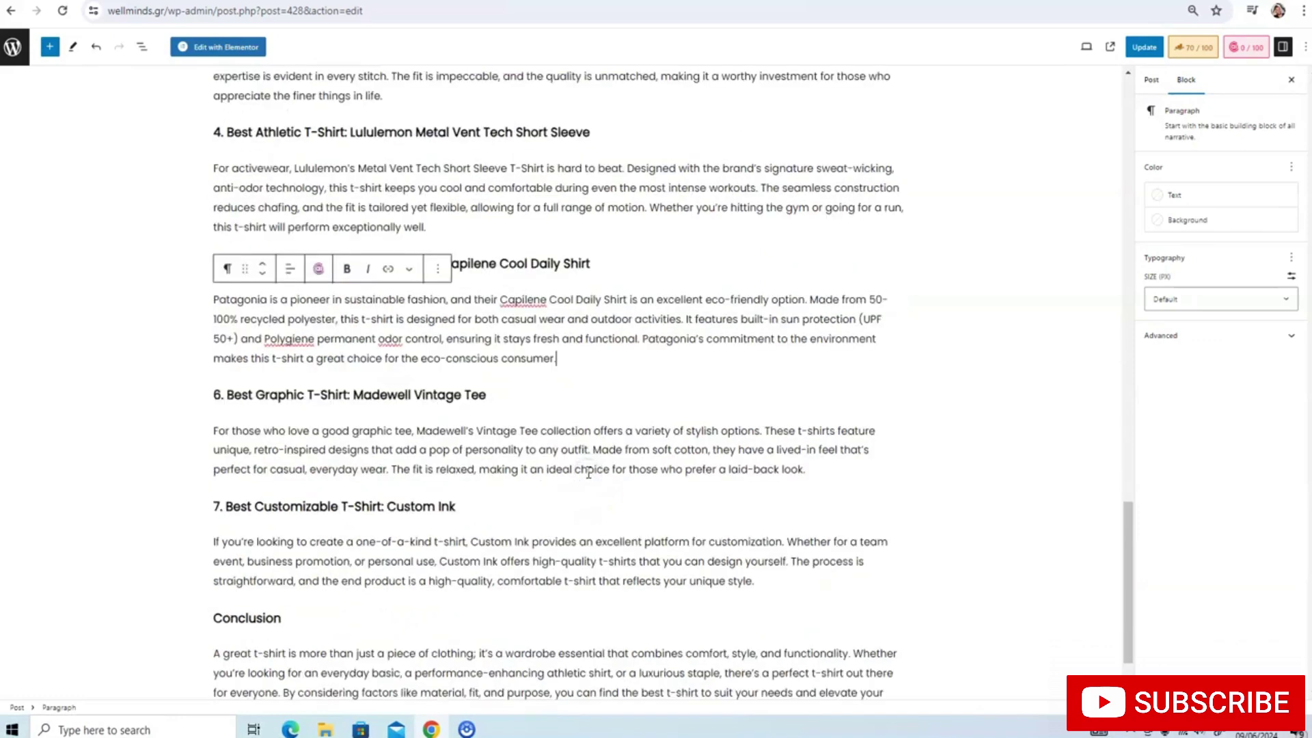
{"action": "left_click", "coordinate": [883, 375]}
{"action": "key", "text": "Return"}
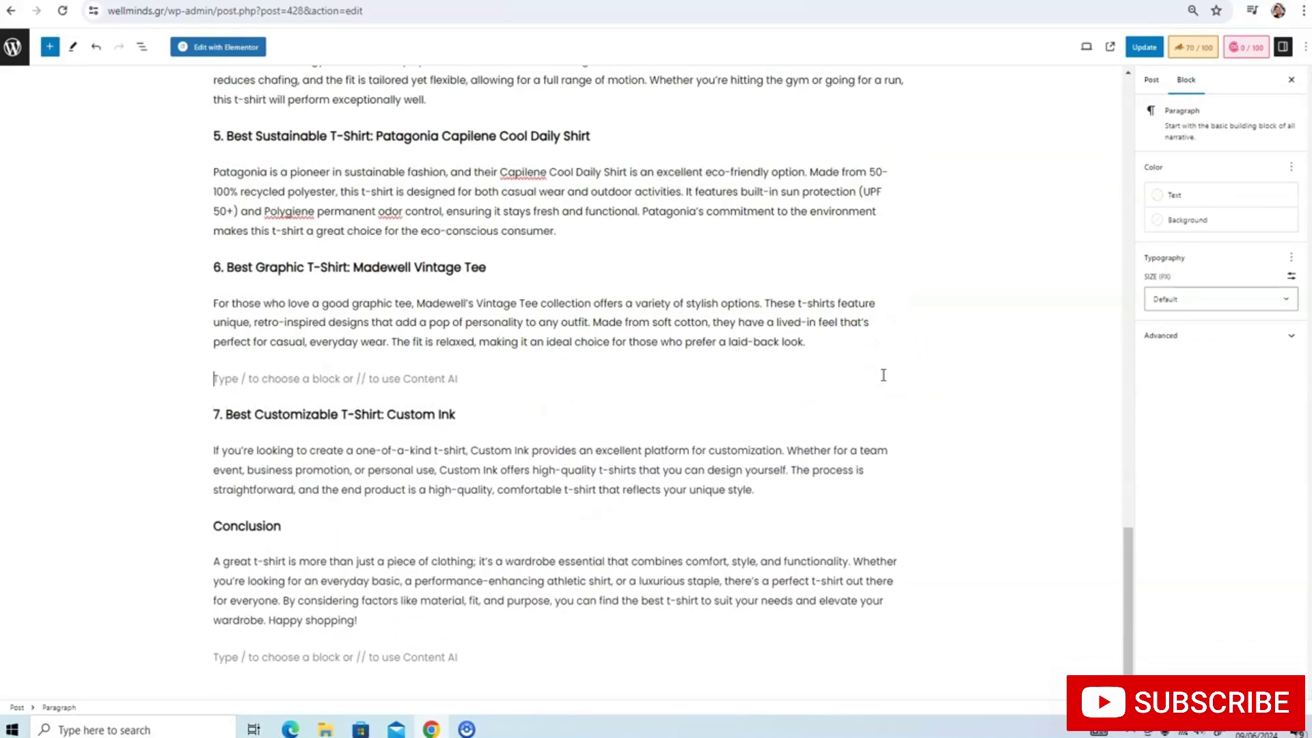
Turn the empty line into a Gallery block and load all Media Library images
{"action": "left_click", "coordinate": [896, 380]}
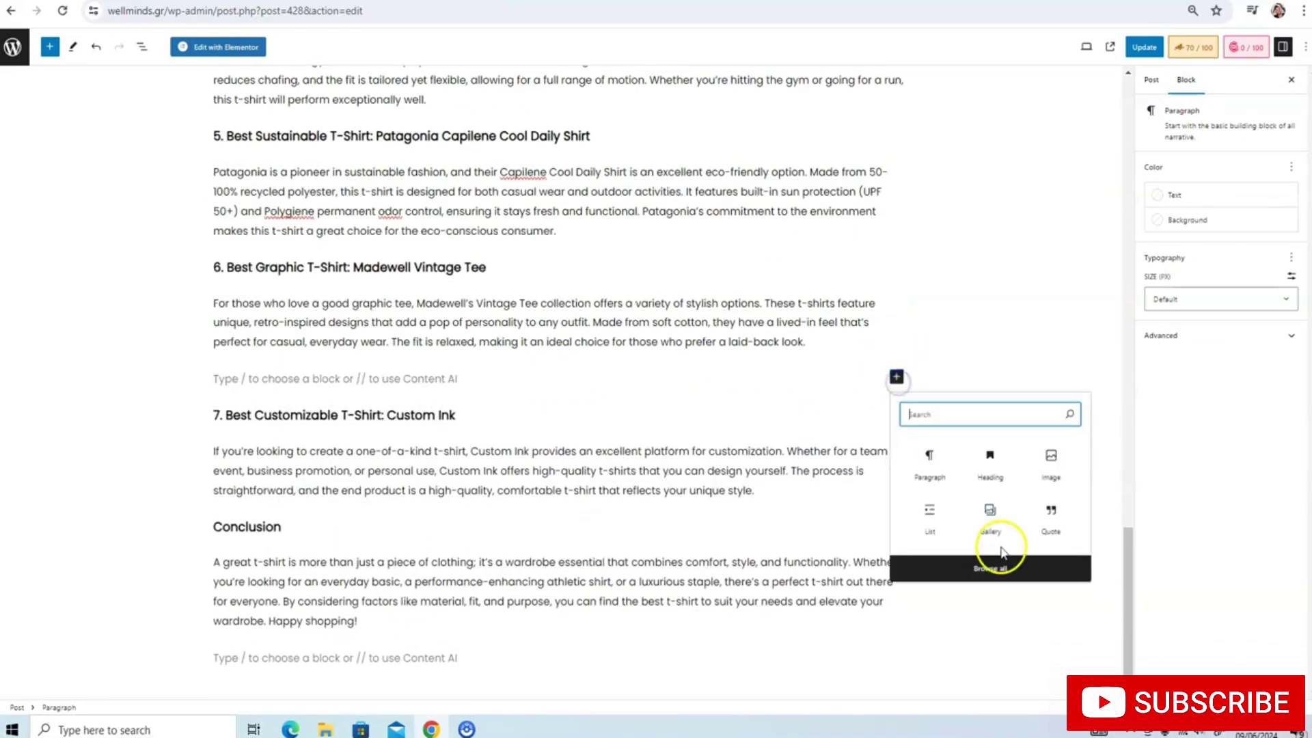
{"action": "left_click", "coordinate": [991, 527]}
{"action": "left_click", "coordinate": [309, 441]}
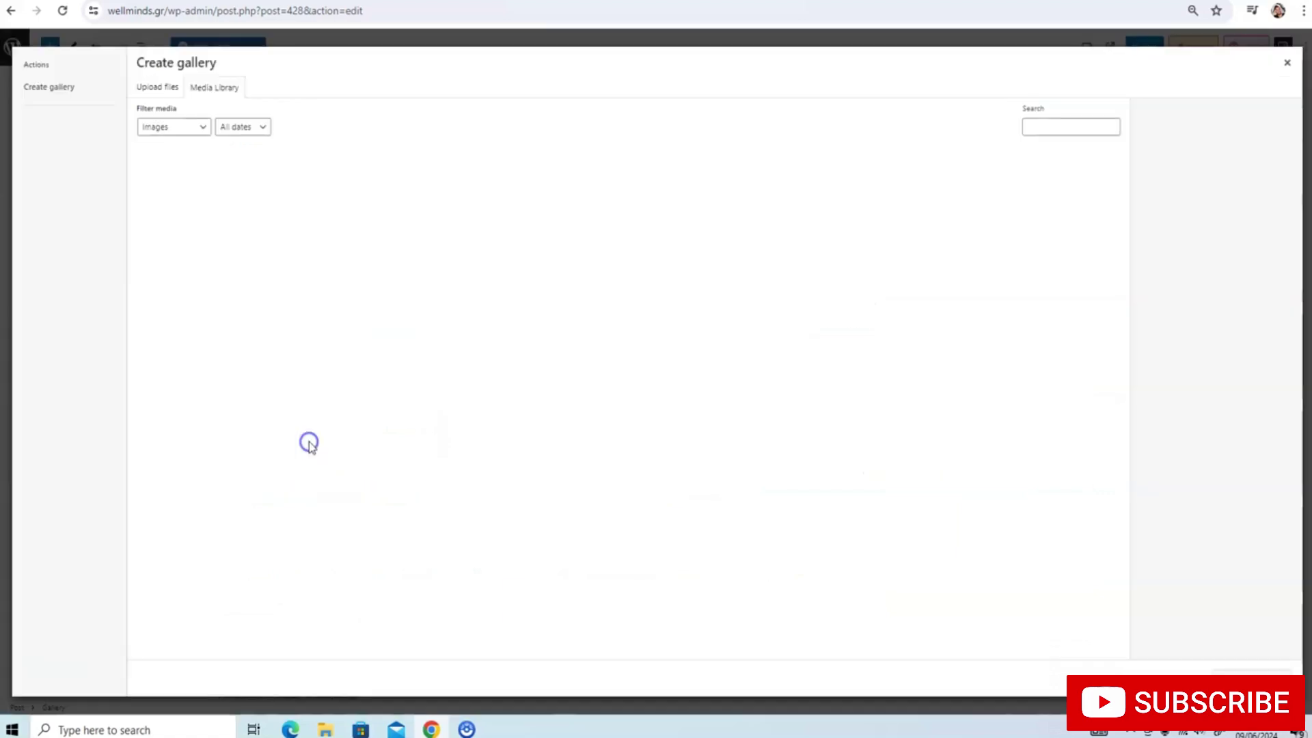
{"action": "scroll", "coordinate": [491, 283], "scroll_direction": "down", "scroll_amount": 3}
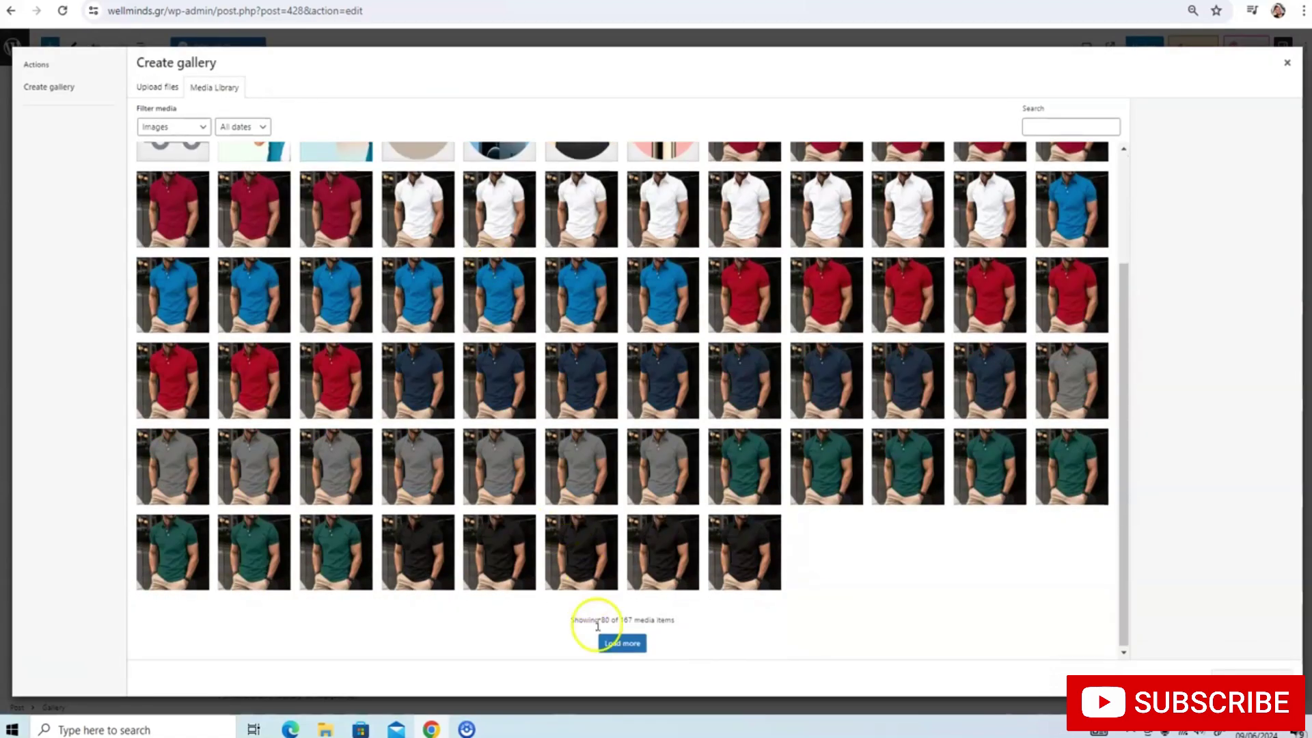
{"action": "left_click", "coordinate": [622, 644]}
{"action": "scroll", "coordinate": [543, 359], "scroll_direction": "down", "scroll_amount": 10}
{"action": "scroll", "coordinate": [543, 360], "scroll_direction": "down", "scroll_amount": 1}
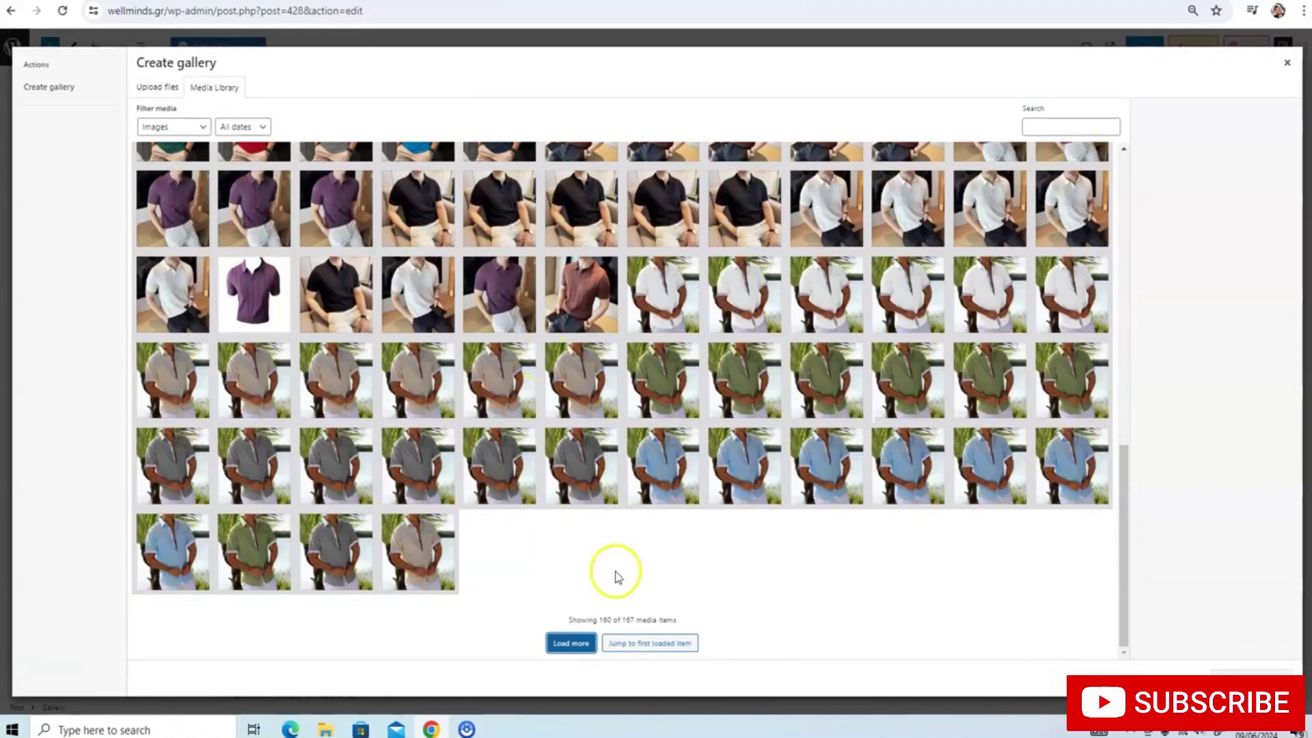
{"action": "left_click", "coordinate": [573, 644]}
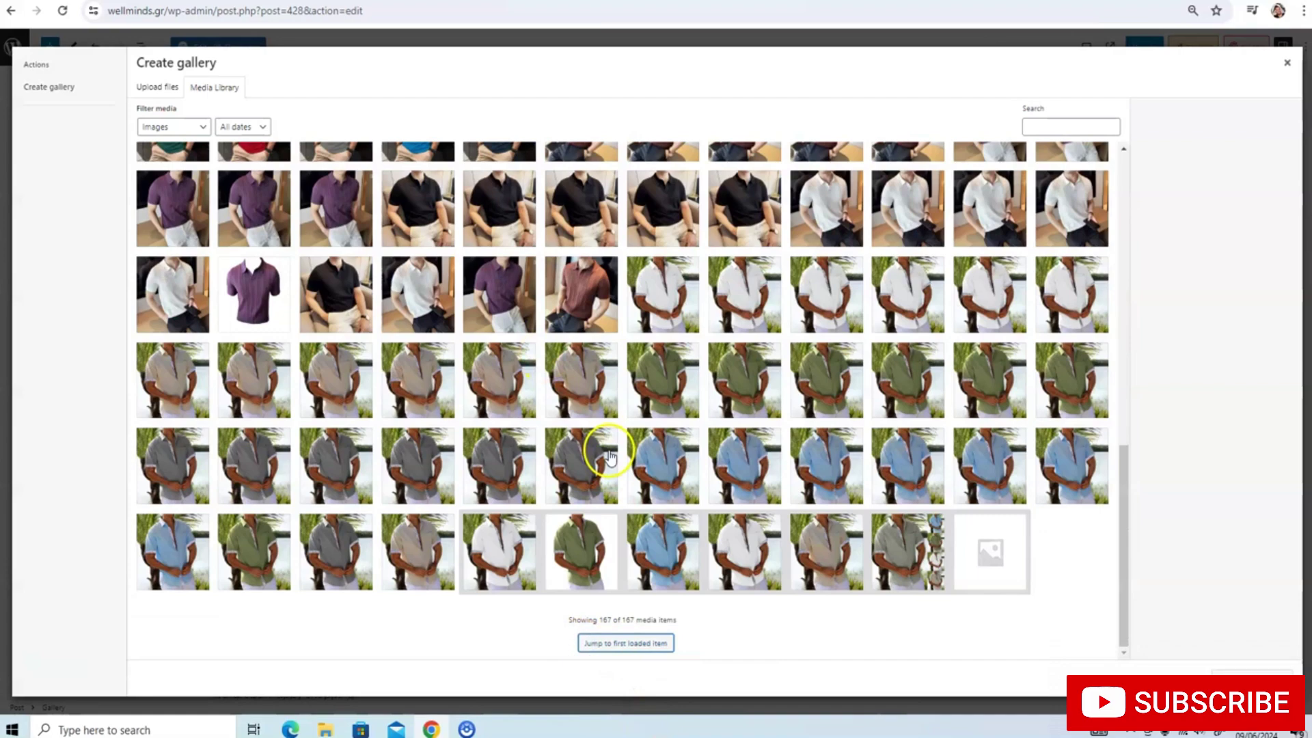
{"action": "left_click", "coordinate": [625, 642]}
{"action": "scroll", "coordinate": [687, 525], "scroll_direction": "down", "scroll_amount": 5}
{"action": "scroll", "coordinate": [585, 445], "scroll_direction": "up", "scroll_amount": 1}
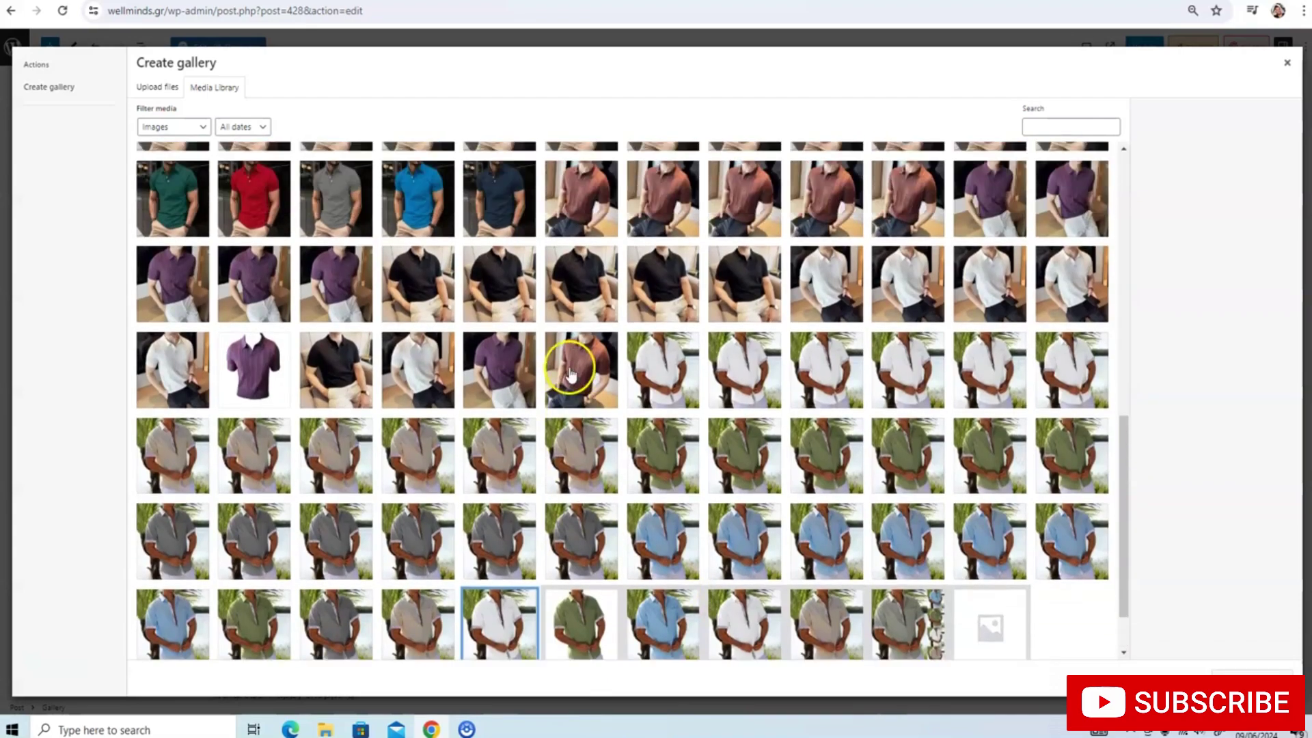
Create and insert a gallery containing the purple knit polo photo, then check the SEO score
{"action": "left_click", "coordinate": [503, 366]}
{"action": "left_click", "coordinate": [1238, 671]}
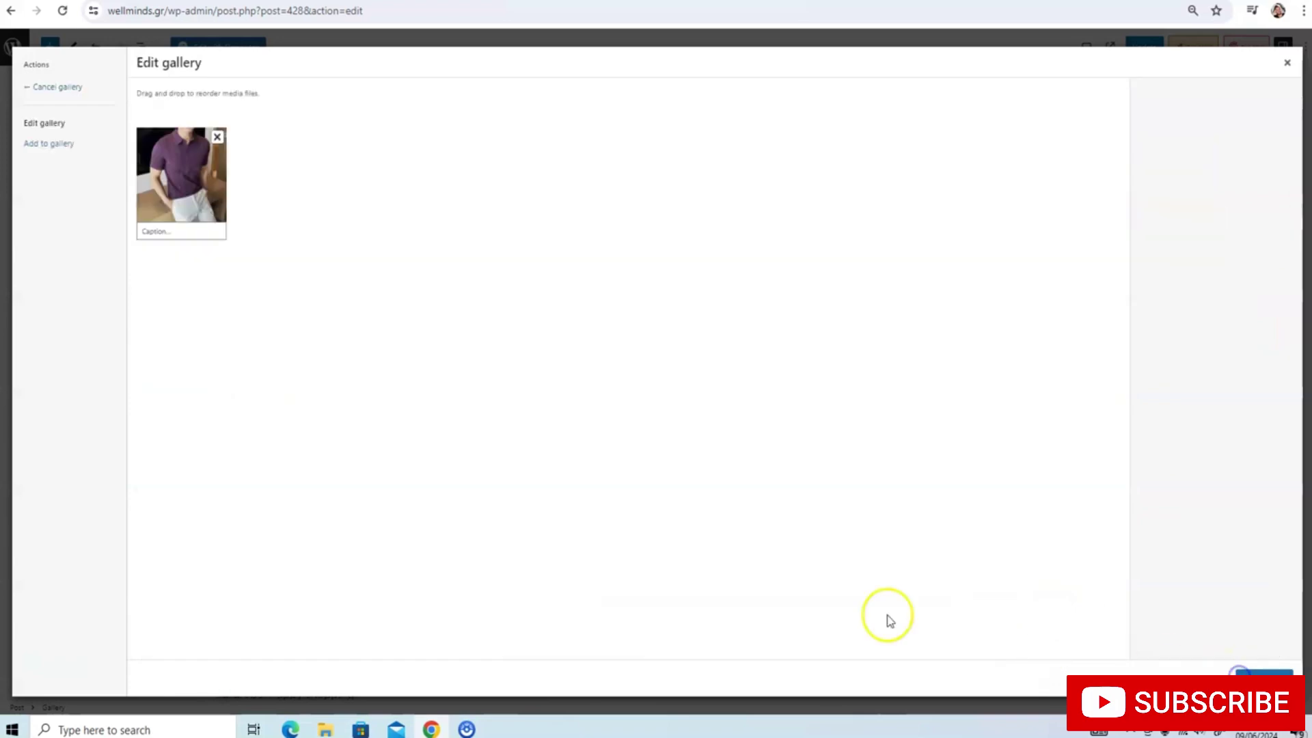
{"action": "left_click", "coordinate": [1246, 673]}
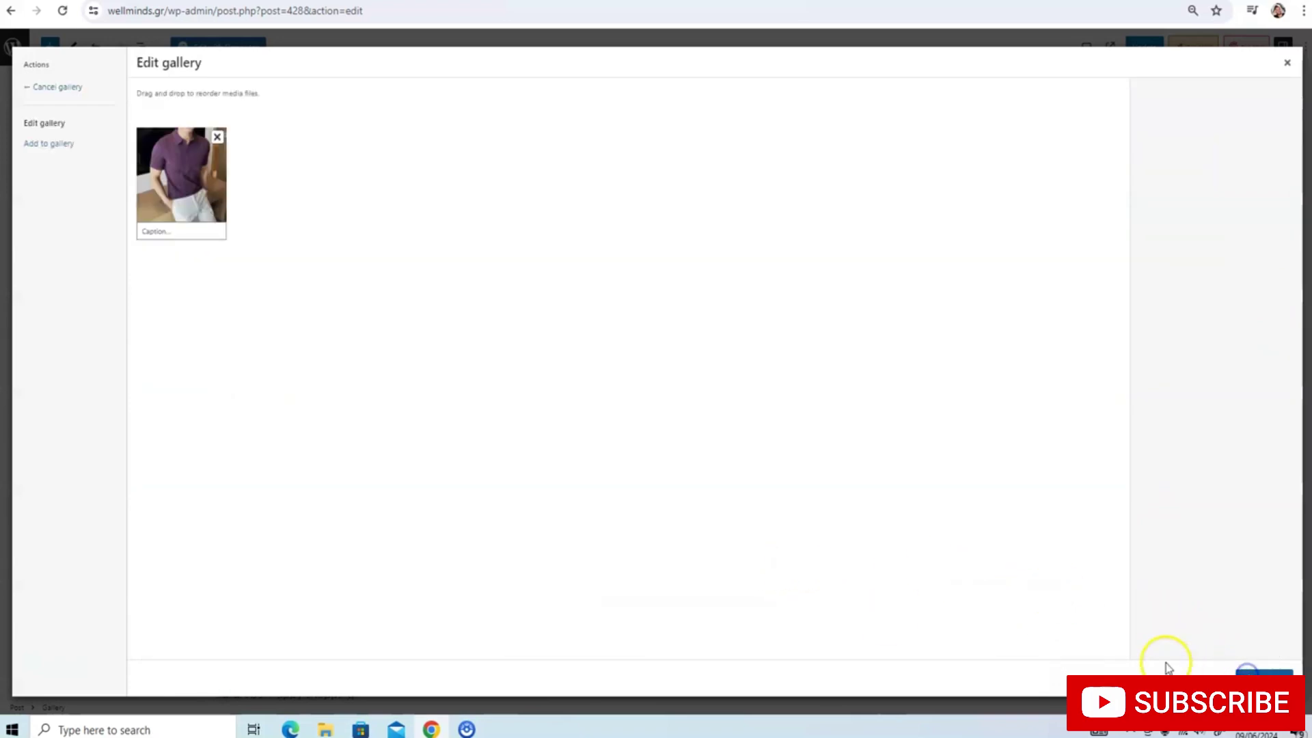
{"action": "scroll", "coordinate": [669, 412], "scroll_direction": "down", "scroll_amount": 8}
{"action": "scroll", "coordinate": [669, 412], "scroll_direction": "up", "scroll_amount": 5}
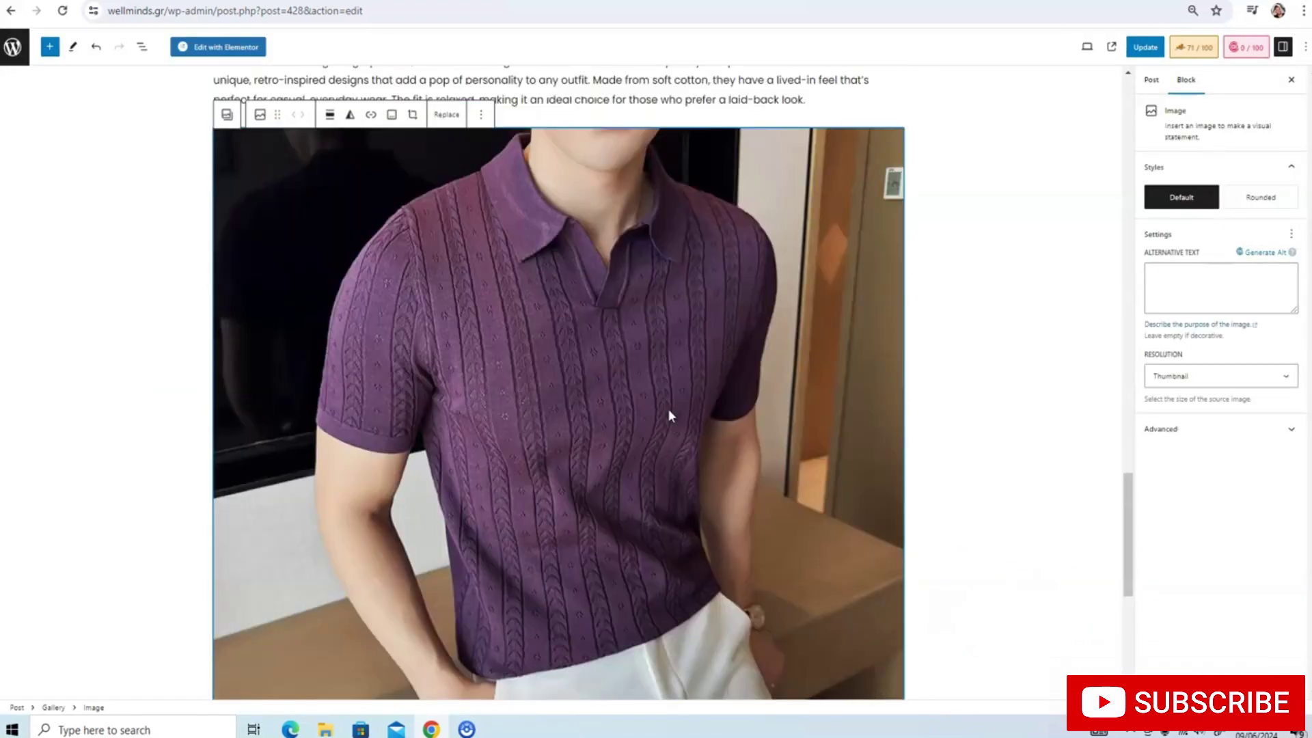
{"action": "scroll", "coordinate": [669, 416], "scroll_direction": "up", "scroll_amount": 15}
{"action": "scroll", "coordinate": [1129, 79], "scroll_direction": "up", "scroll_amount": 8}
{"action": "left_click", "coordinate": [1193, 60]}
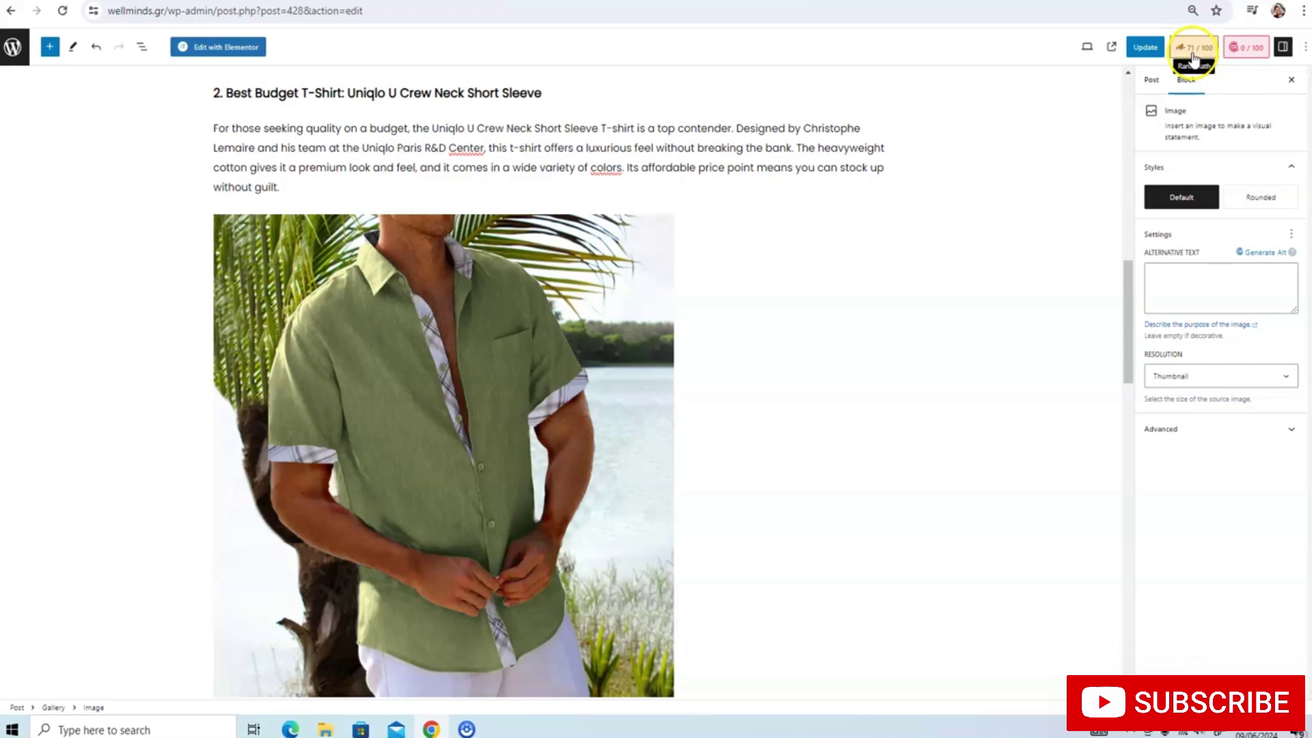
Update the post and give the green shirt image the alt text 'T-shirt'
{"action": "left_click", "coordinate": [1146, 48]}
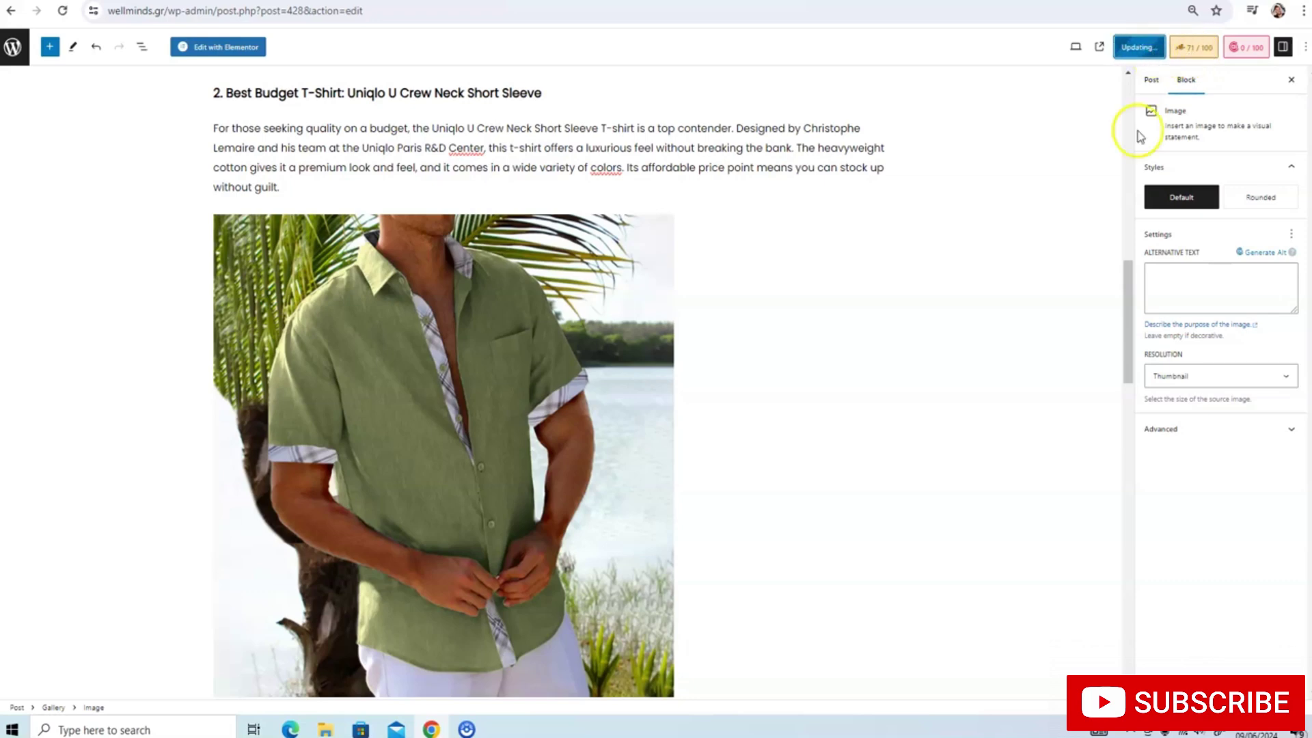
{"action": "left_click", "coordinate": [1180, 274]}
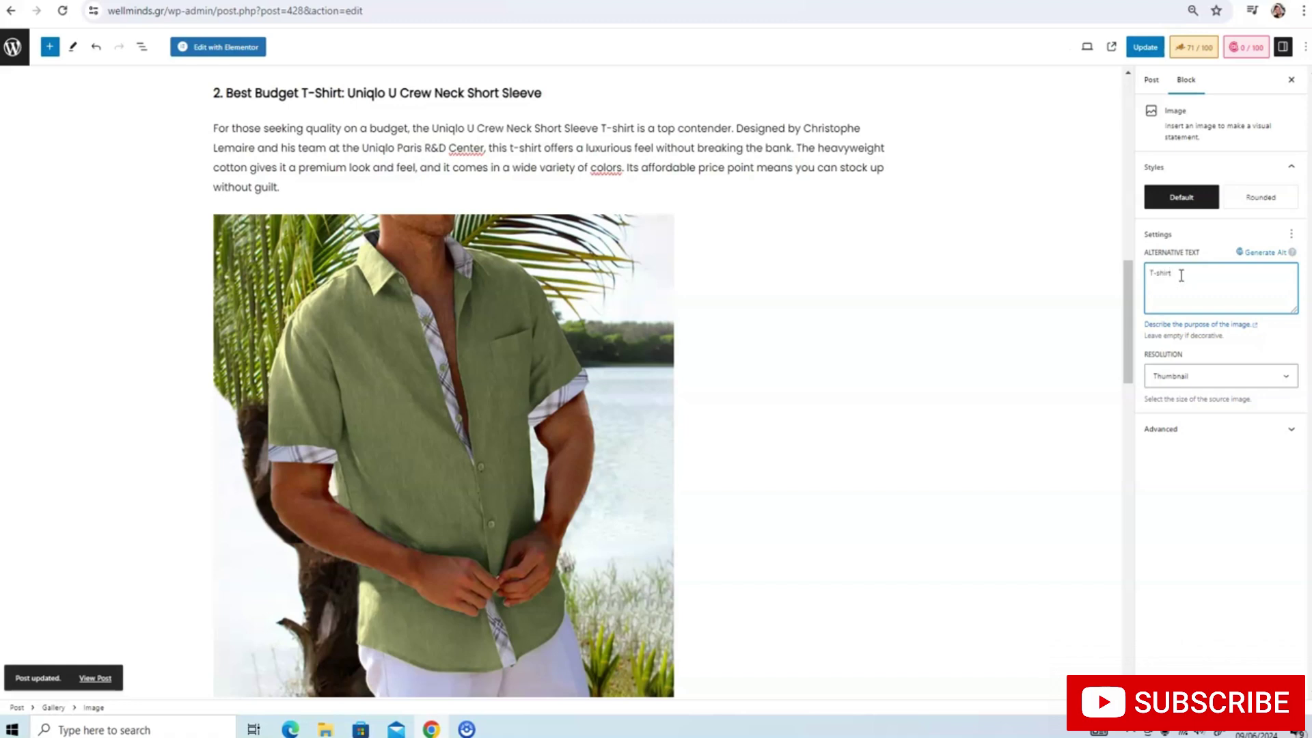
{"action": "scroll", "coordinate": [841, 351], "scroll_direction": "down", "scroll_amount": 6}
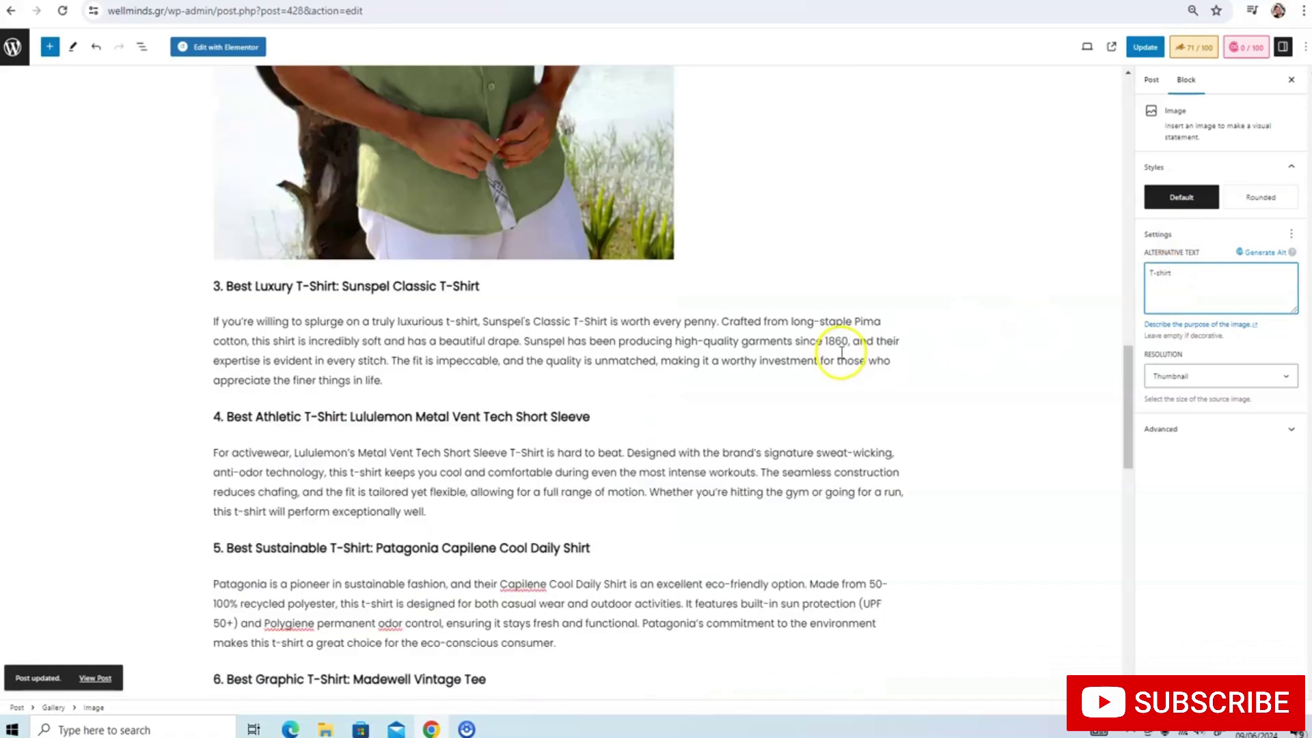
{"action": "scroll", "coordinate": [842, 352], "scroll_direction": "down", "scroll_amount": 3}
{"action": "scroll", "coordinate": [800, 339], "scroll_direction": "up", "scroll_amount": 6}
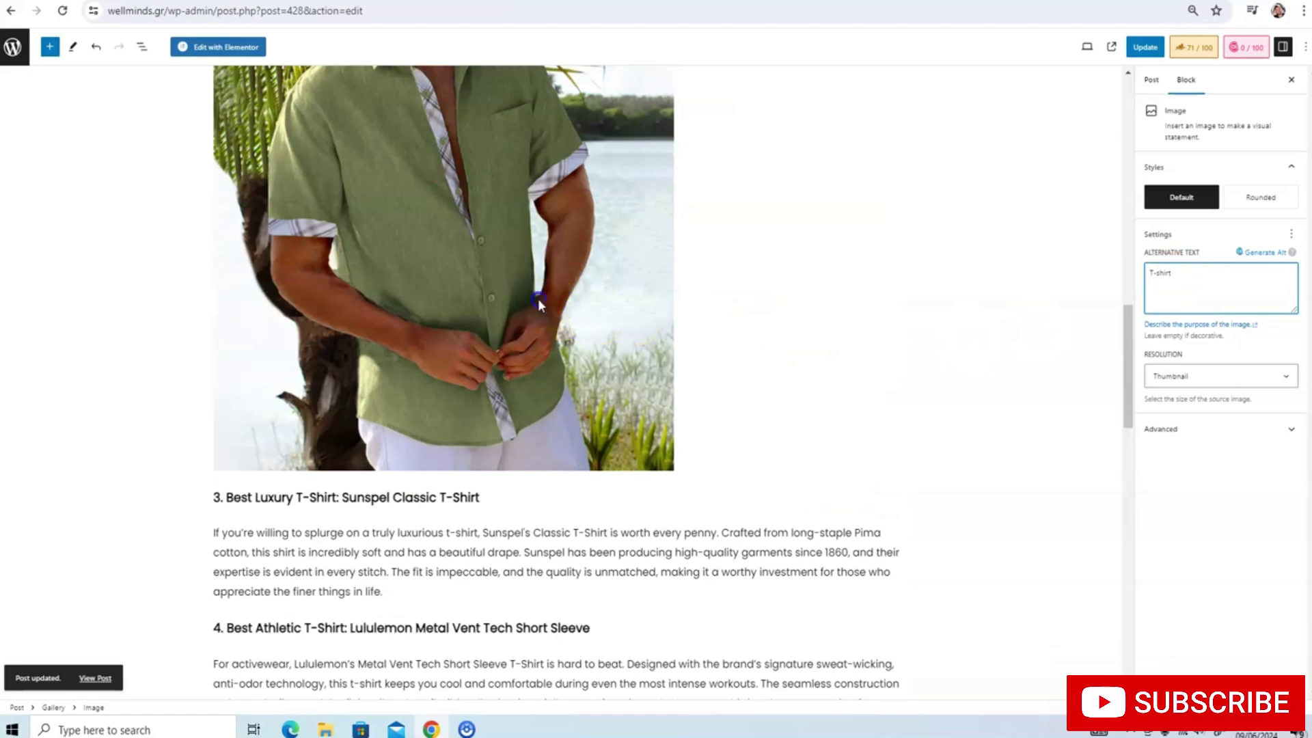
{"action": "left_click", "coordinate": [538, 298]}
{"action": "left_click", "coordinate": [1176, 283]}
{"action": "type", "text": "T"}
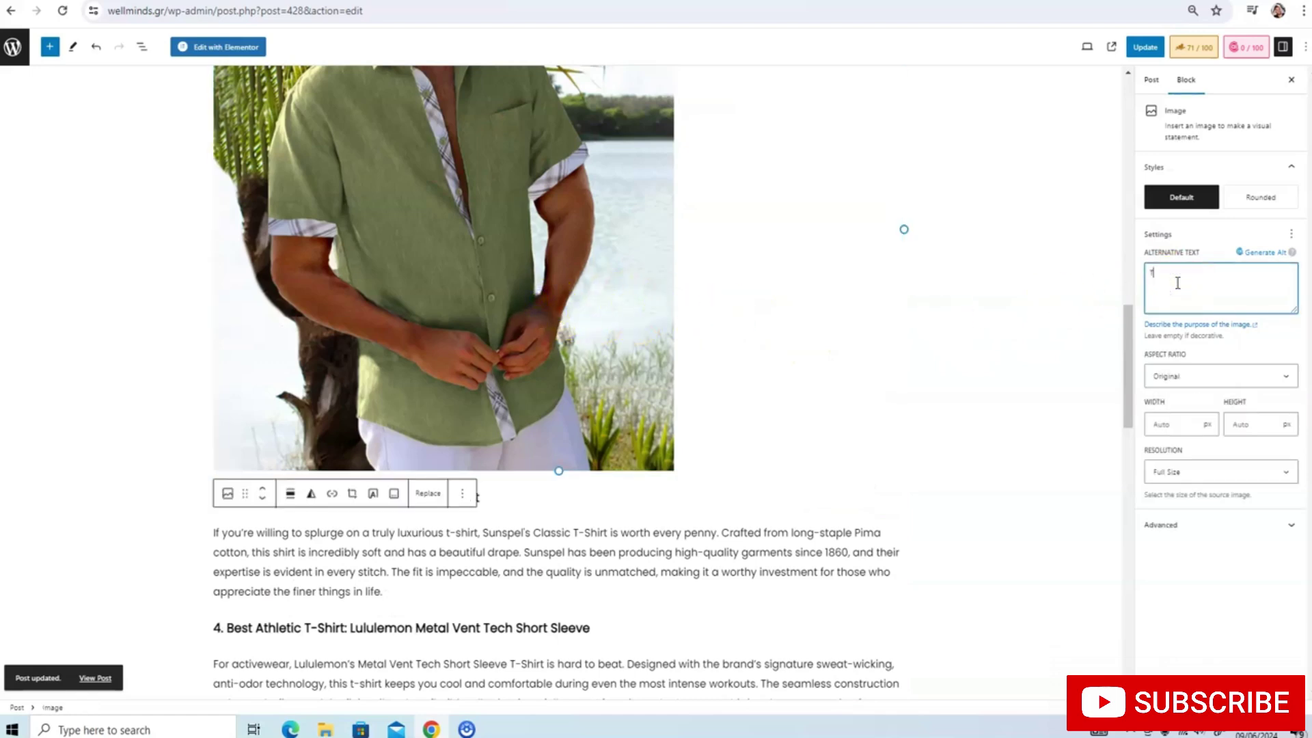
{"action": "type", "text": "-shirt"}
Give the blue shirt image 'T-shirt' alt text, update the post, and view Rank Math analysis
{"action": "scroll", "coordinate": [770, 346], "scroll_direction": "up", "scroll_amount": 5}
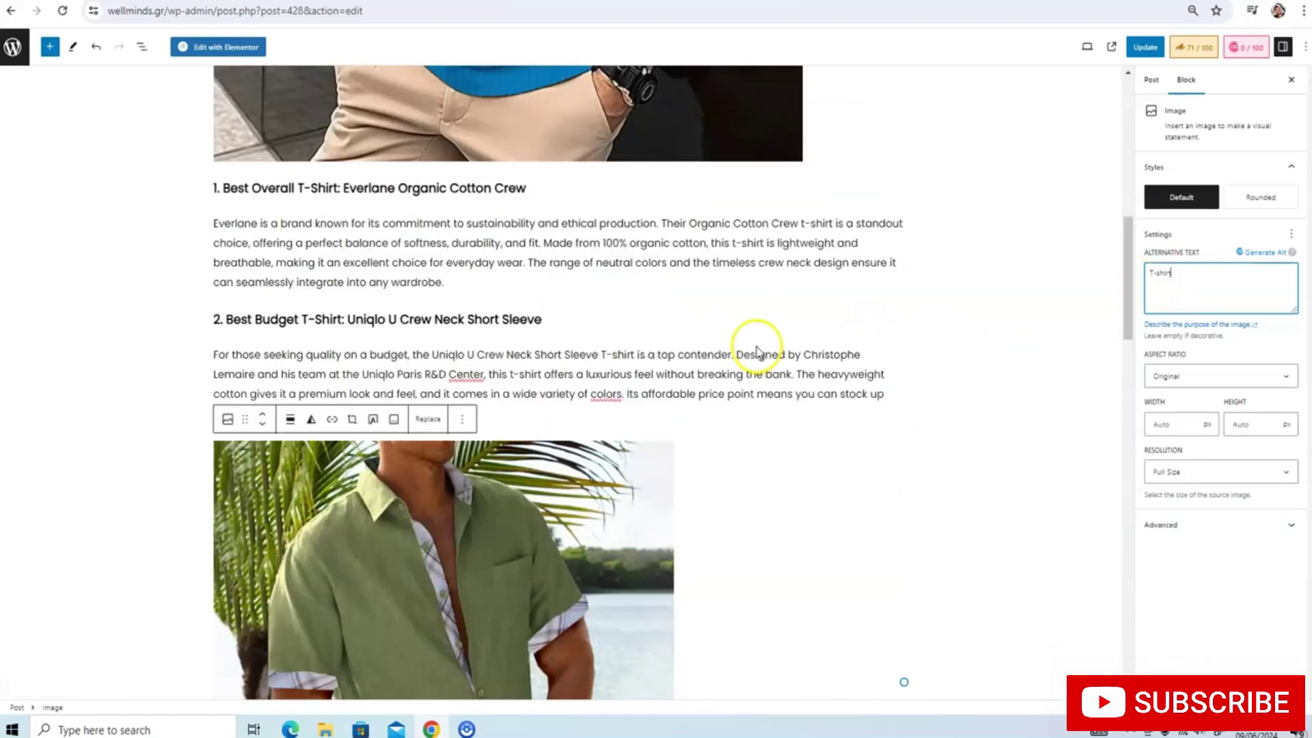
{"action": "scroll", "coordinate": [756, 351], "scroll_direction": "up", "scroll_amount": 4}
{"action": "left_click", "coordinate": [751, 328]}
{"action": "left_click", "coordinate": [1207, 292]}
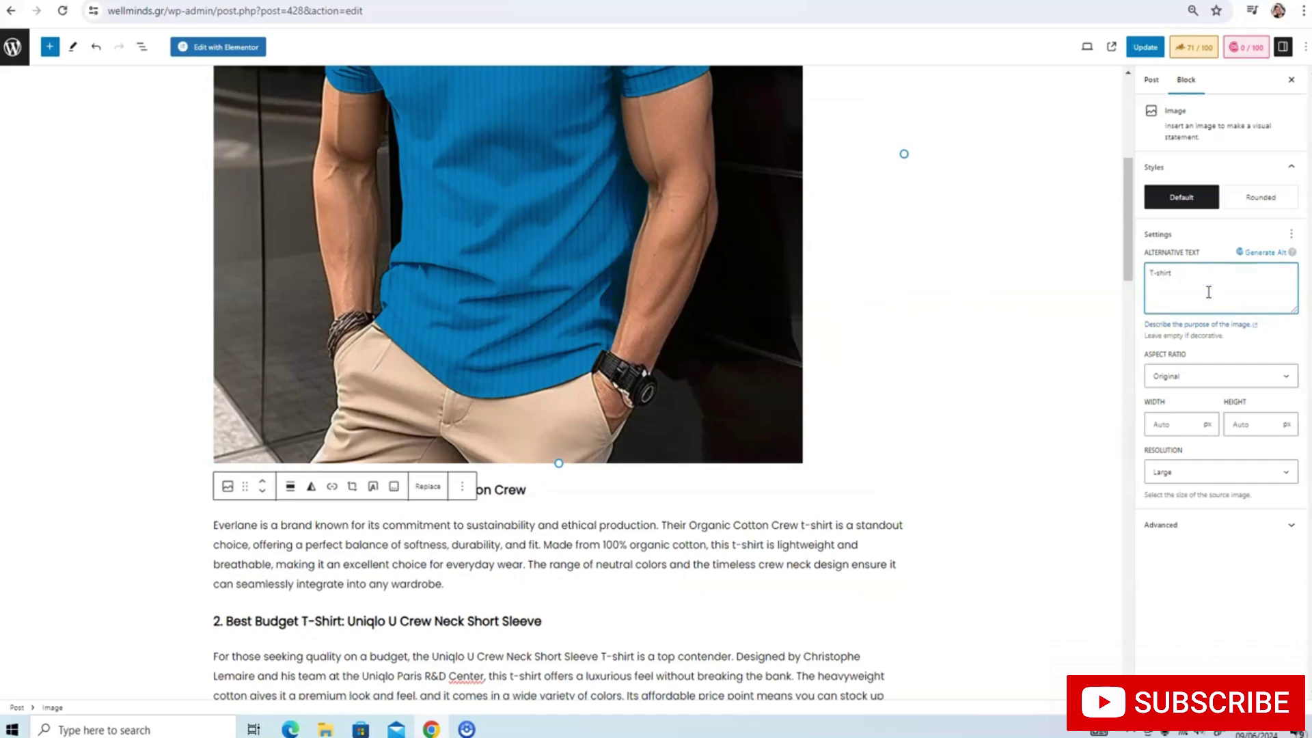
{"action": "left_click", "coordinate": [1145, 47]}
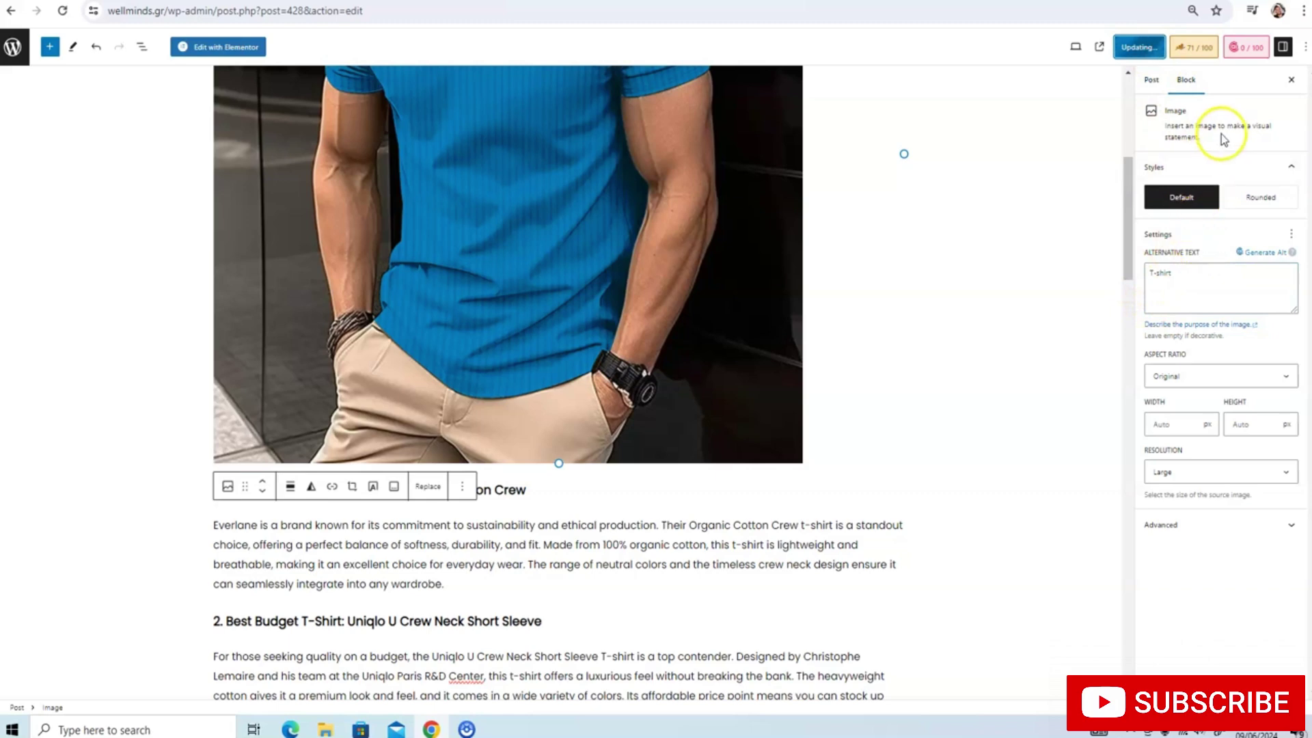
{"action": "left_click", "coordinate": [1193, 48]}
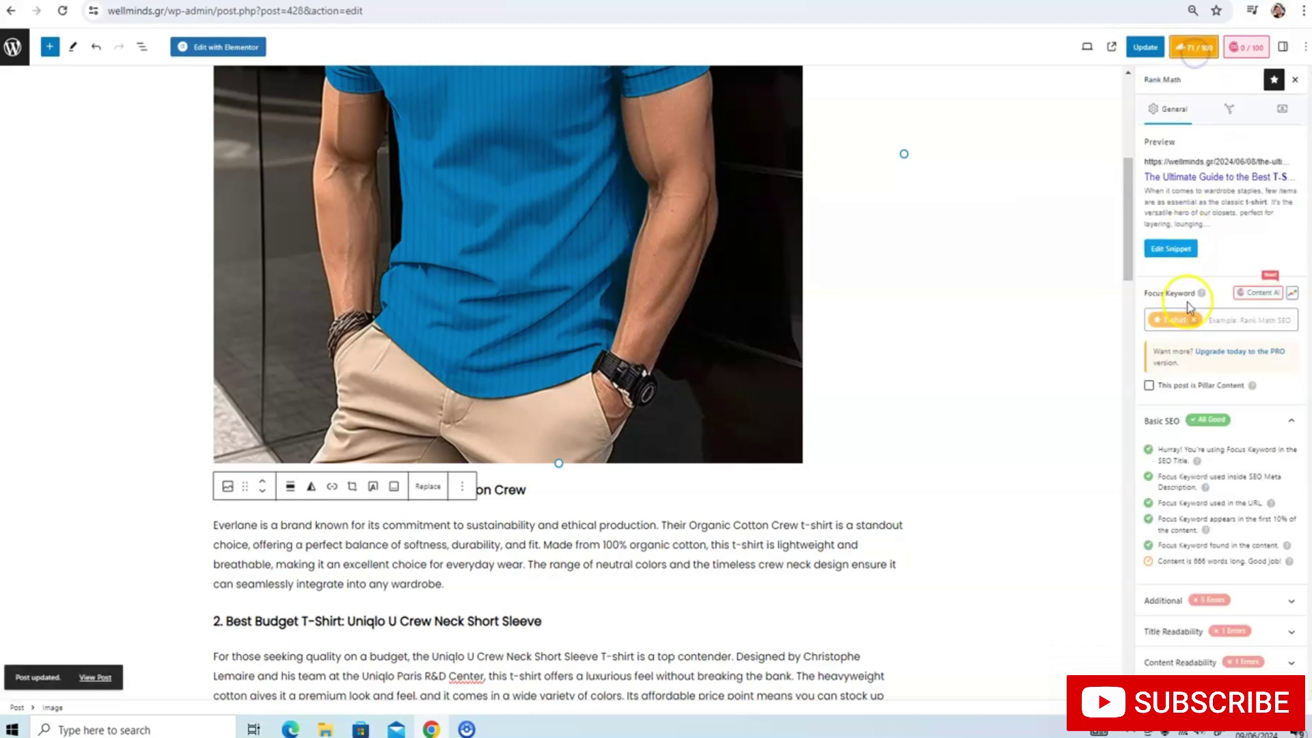
Add an 'External Sources.' line in the empty paragraph after the Conclusion
{"action": "left_click", "coordinate": [1218, 592]}
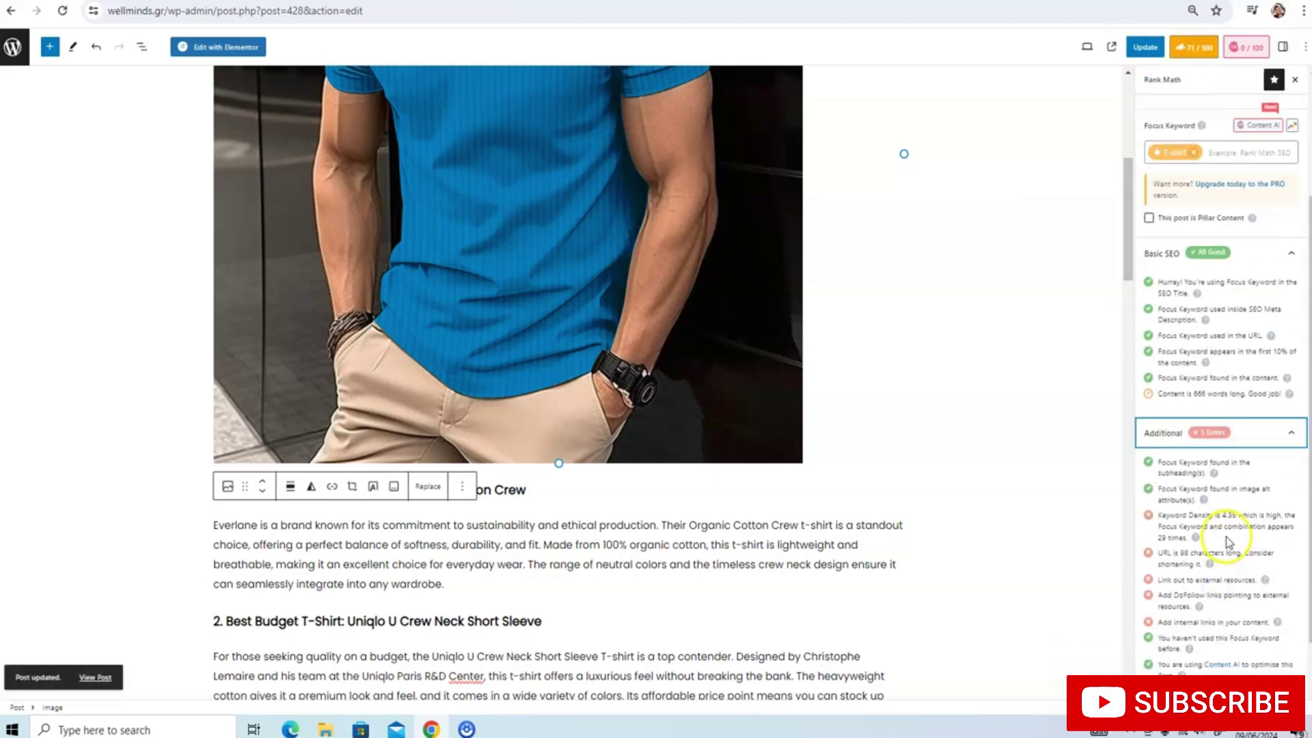
{"action": "scroll", "coordinate": [1221, 547], "scroll_direction": "down", "scroll_amount": 2}
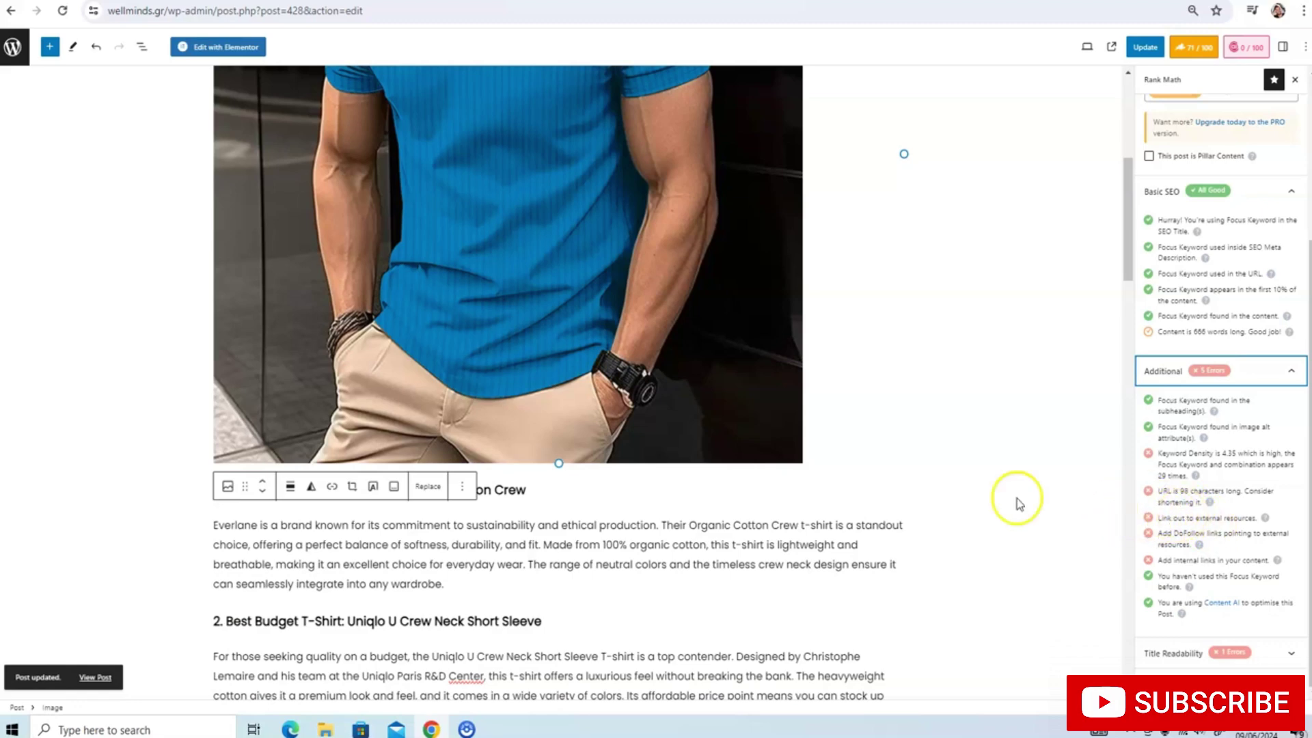
{"action": "scroll", "coordinate": [883, 469], "scroll_direction": "down", "scroll_amount": 12}
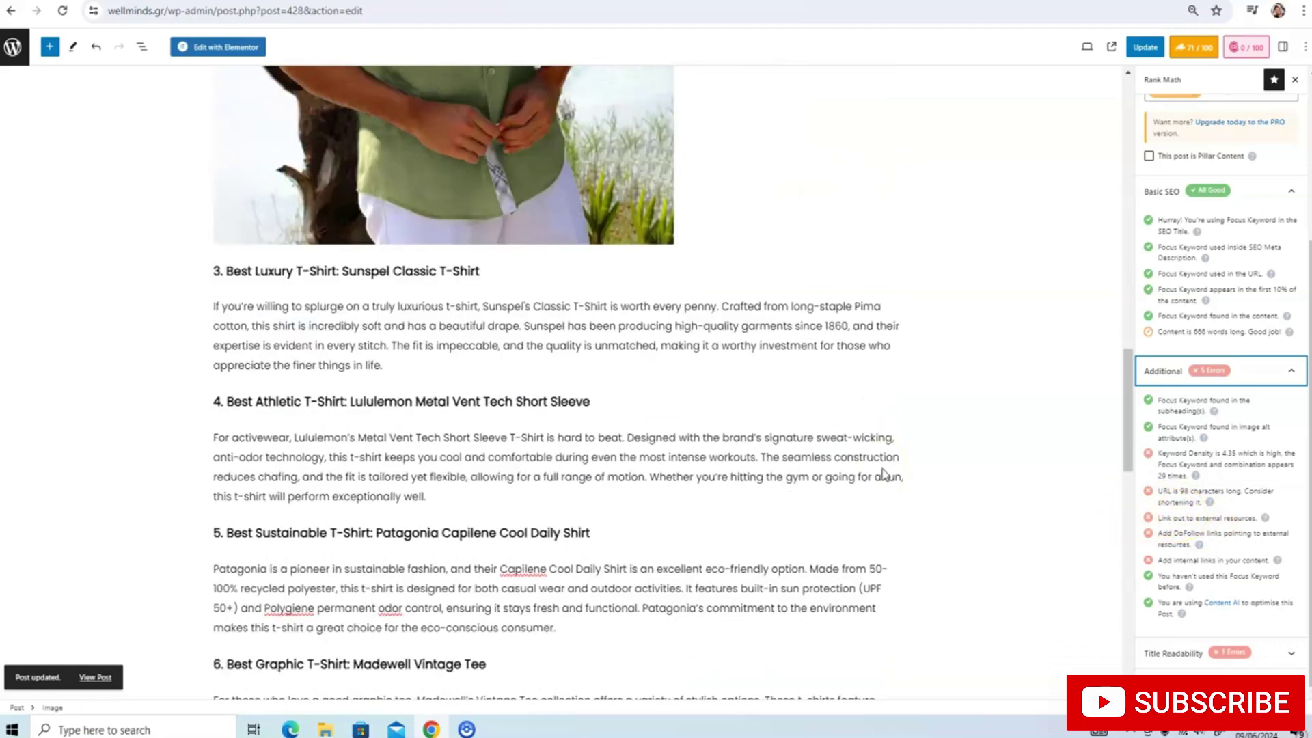
{"action": "scroll", "coordinate": [883, 473], "scroll_direction": "down", "scroll_amount": 10}
{"action": "left_click", "coordinate": [418, 659]}
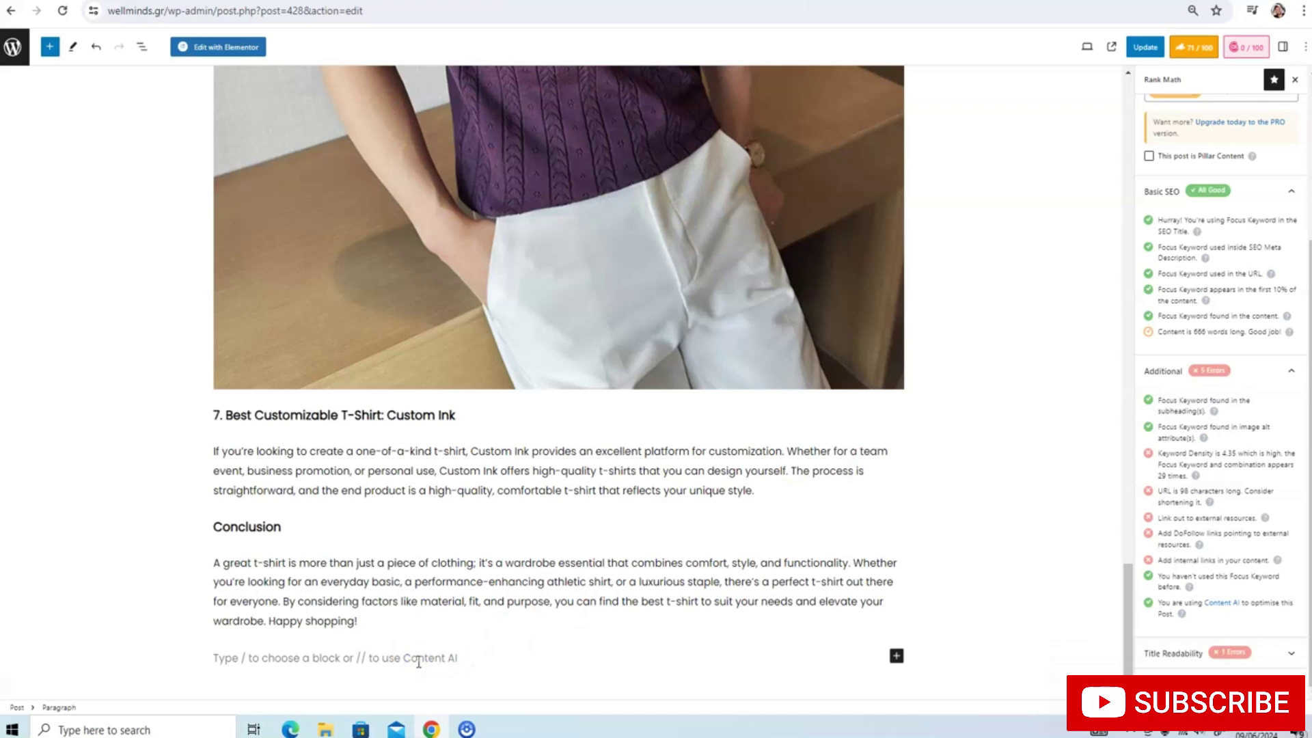
{"action": "type", "text": "I"}
{"action": "key", "text": "BackSpace"}
{"action": "type", "text": "External Source"}
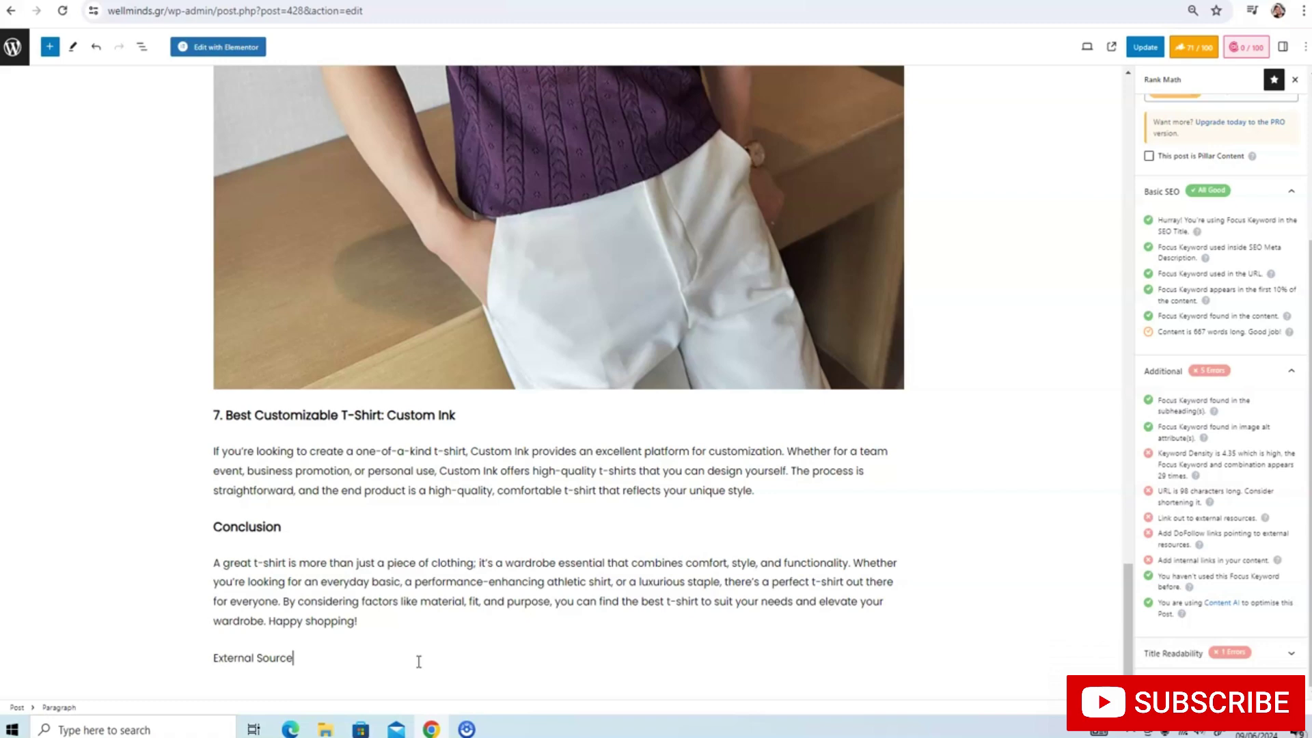
{"action": "type", "text": "s."}
{"action": "key", "text": "Return"}
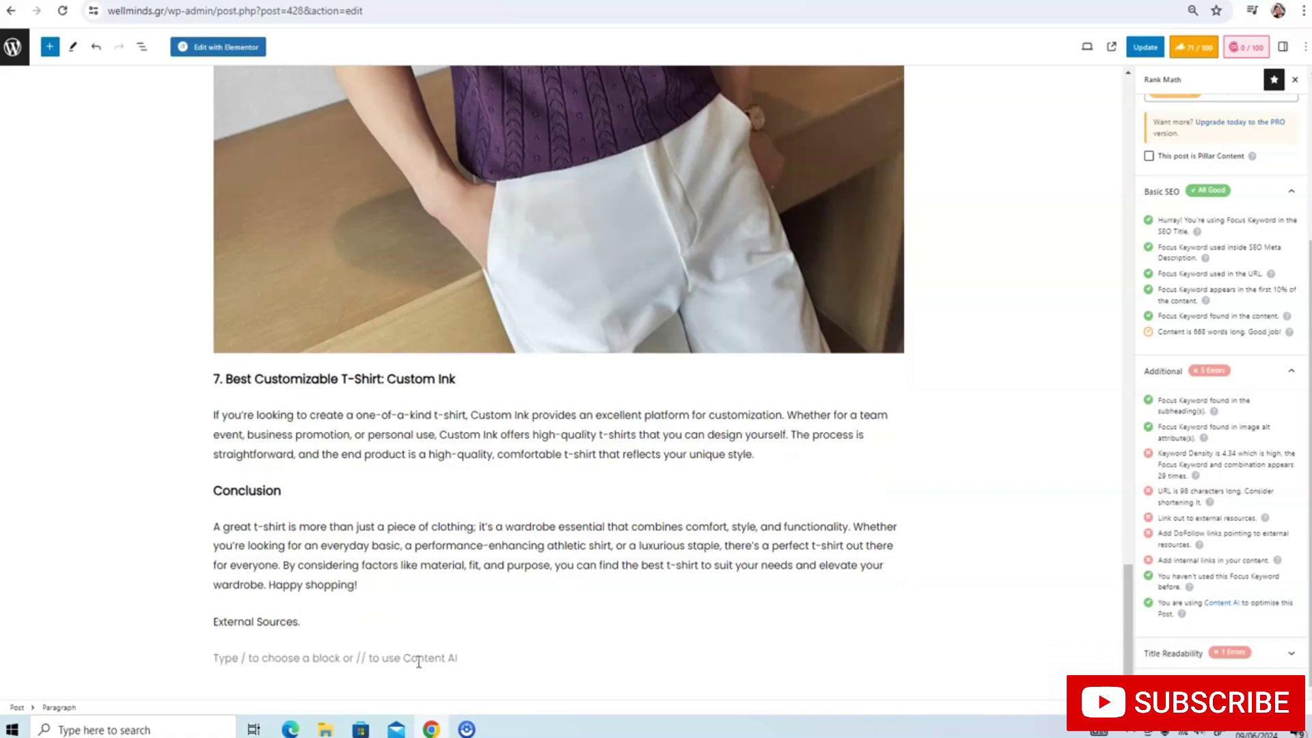
Add source item 1 linked to nike.com
{"action": "type", "text": "I"}
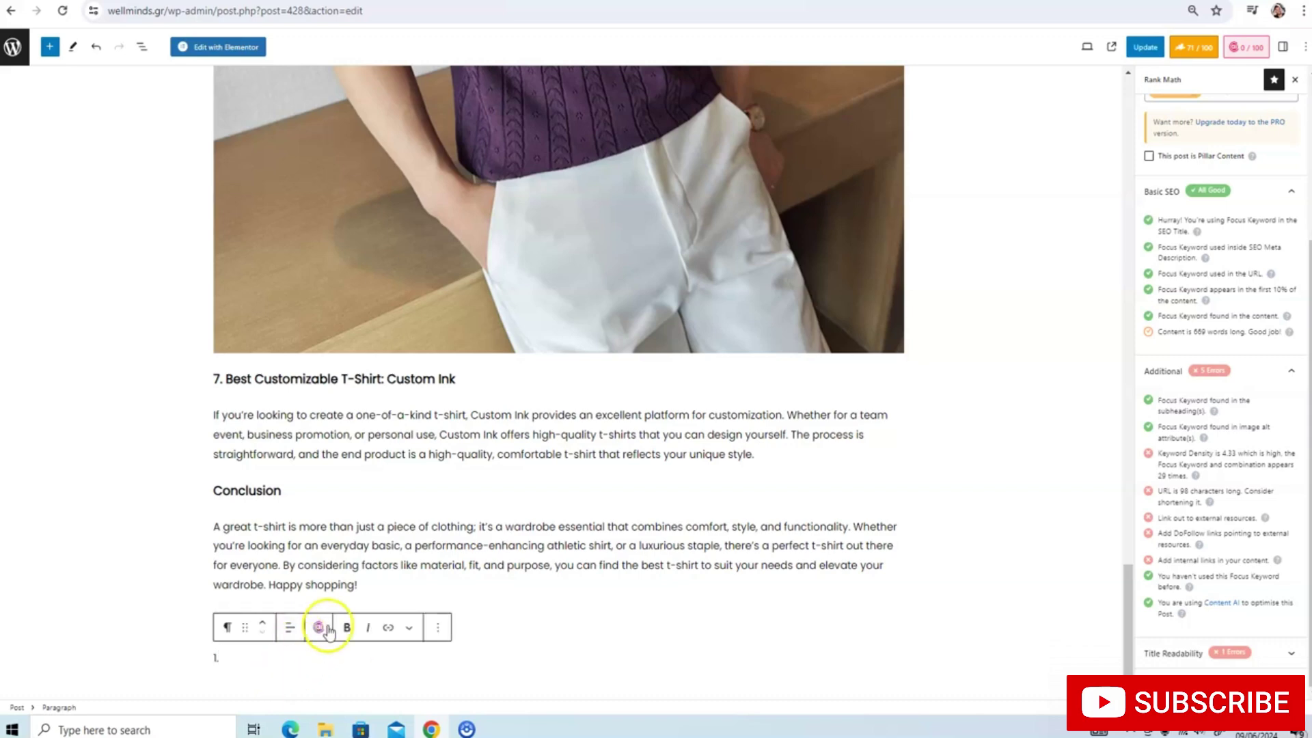
{"action": "left_click", "coordinate": [388, 628]}
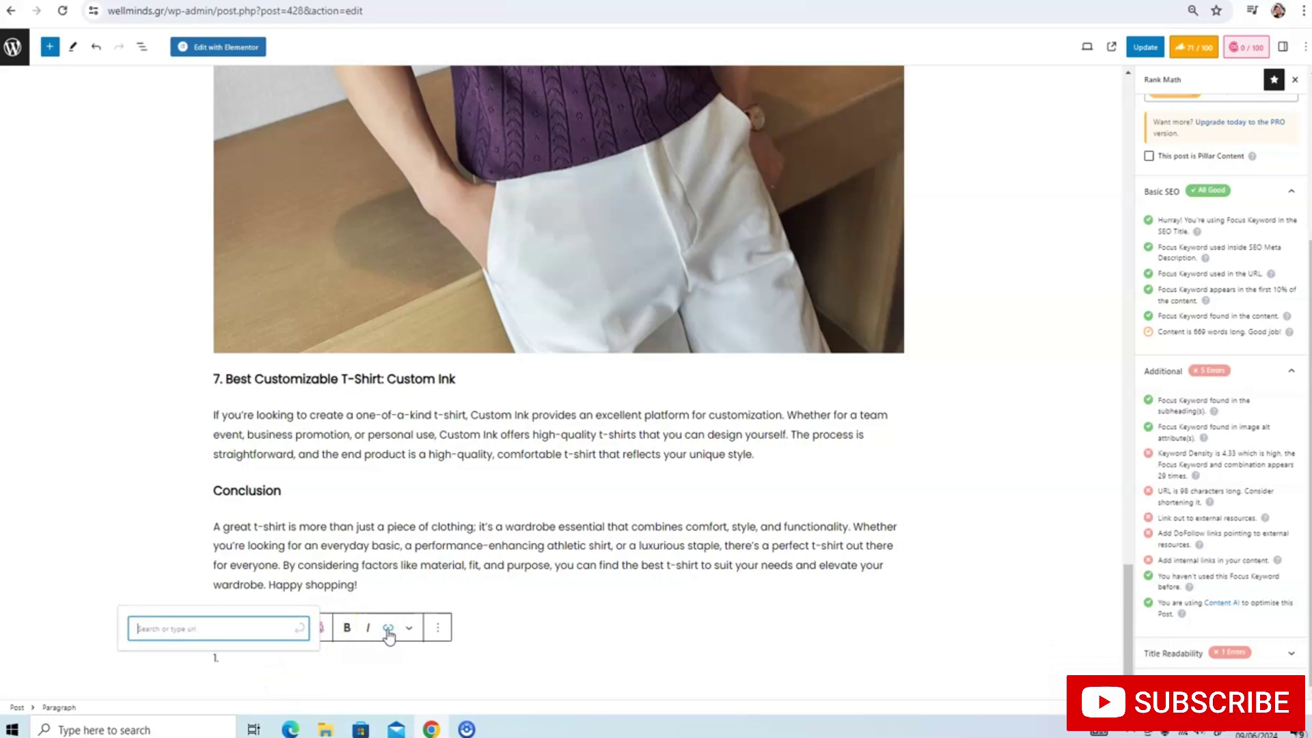
{"action": "left_click", "coordinate": [261, 629]}
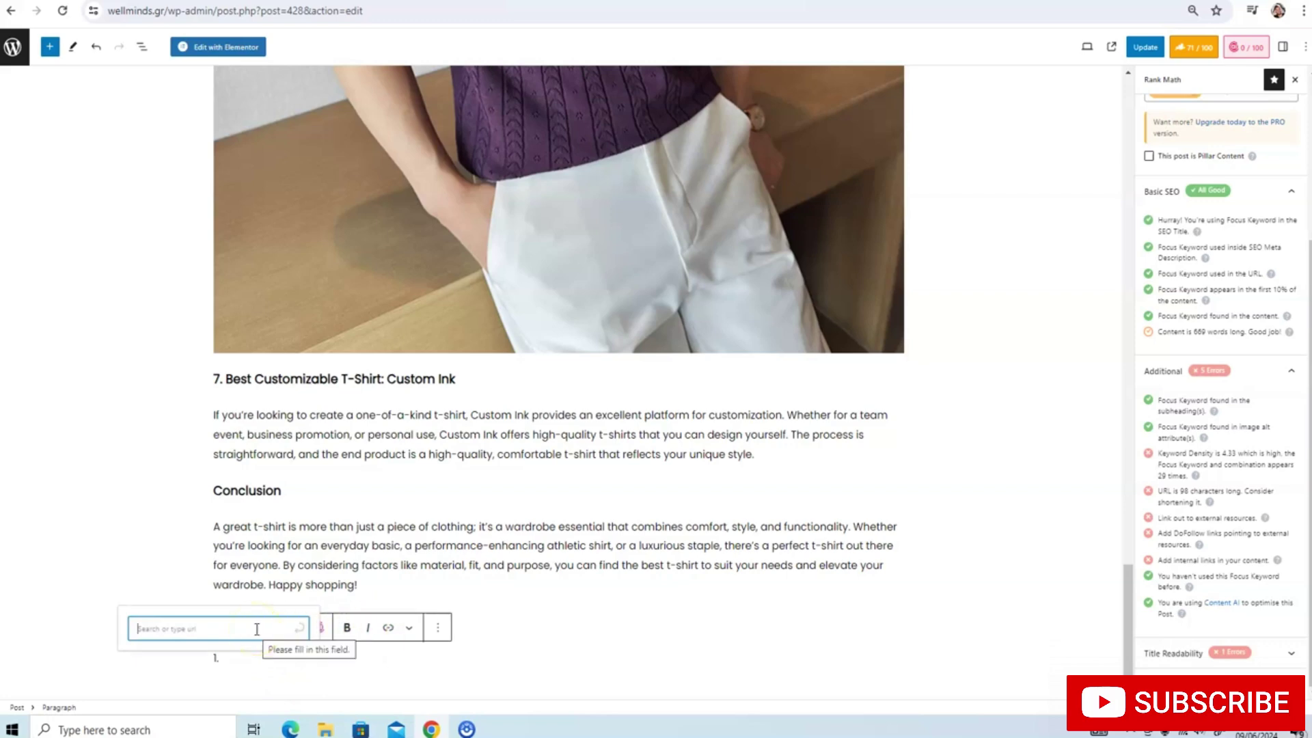
{"action": "type", "text": "www.nike.com"}
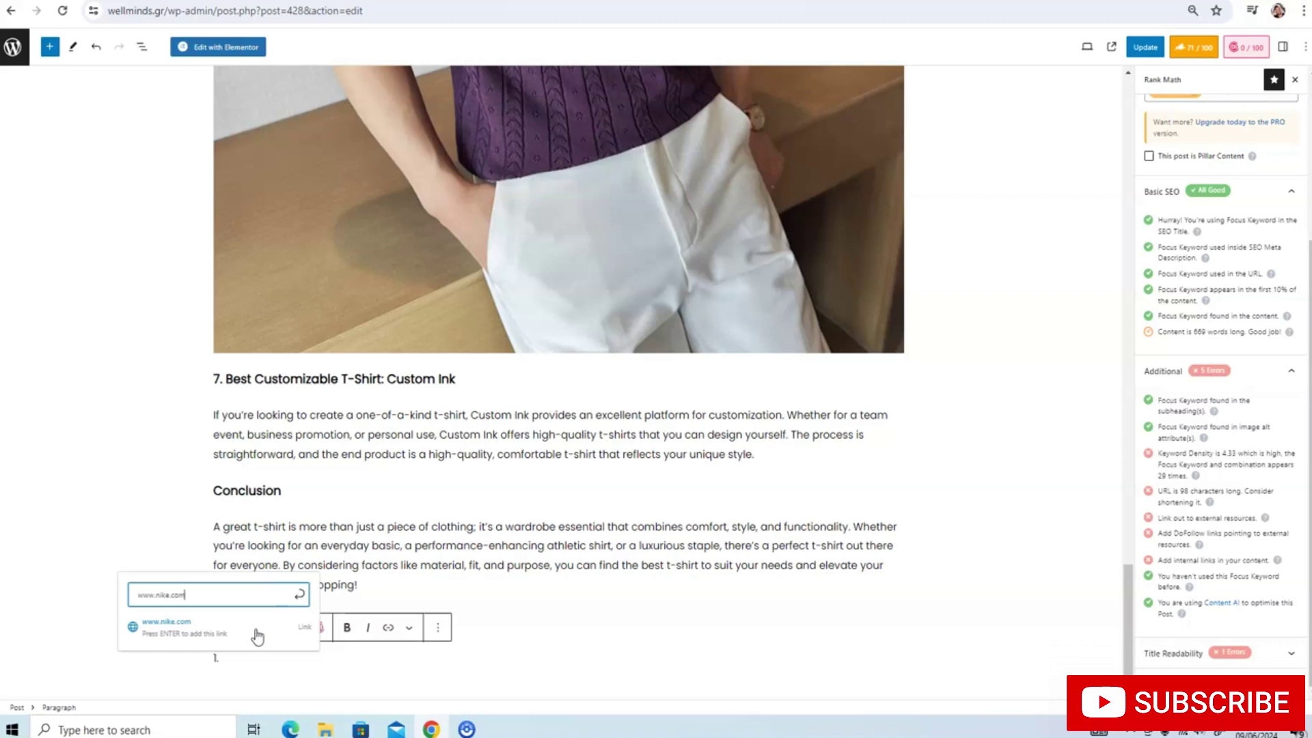
{"action": "left_click", "coordinate": [257, 635]}
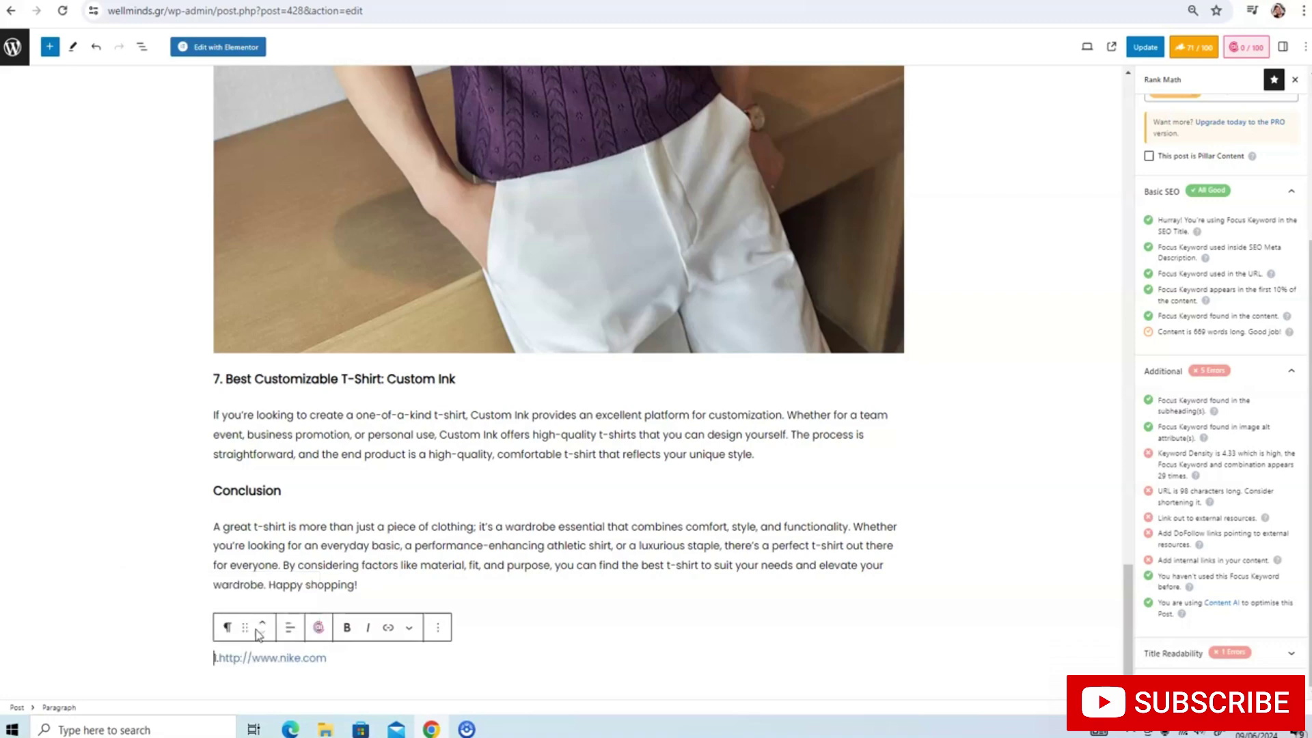
{"action": "left_click", "coordinate": [314, 623]}
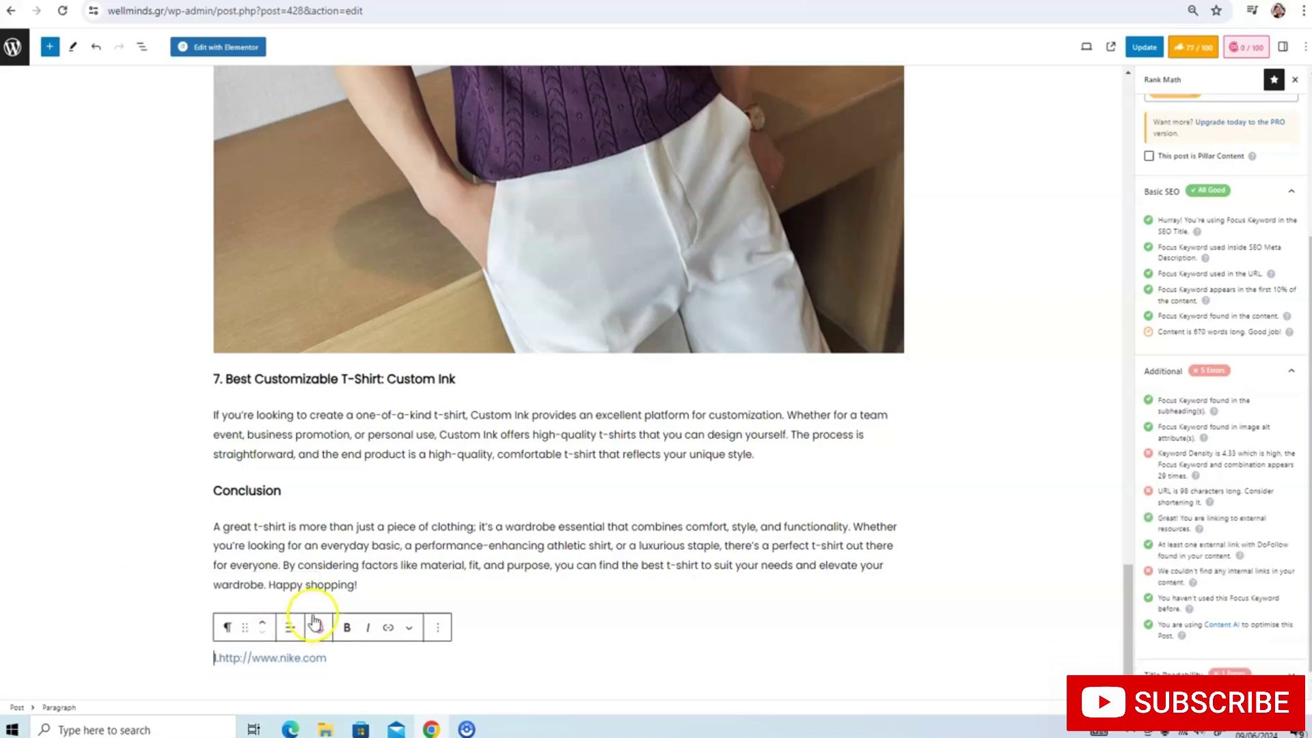
Add source item 2 linked to adidas.com
{"action": "key", "text": "Return"}
{"action": "type", "text": "2.http"}
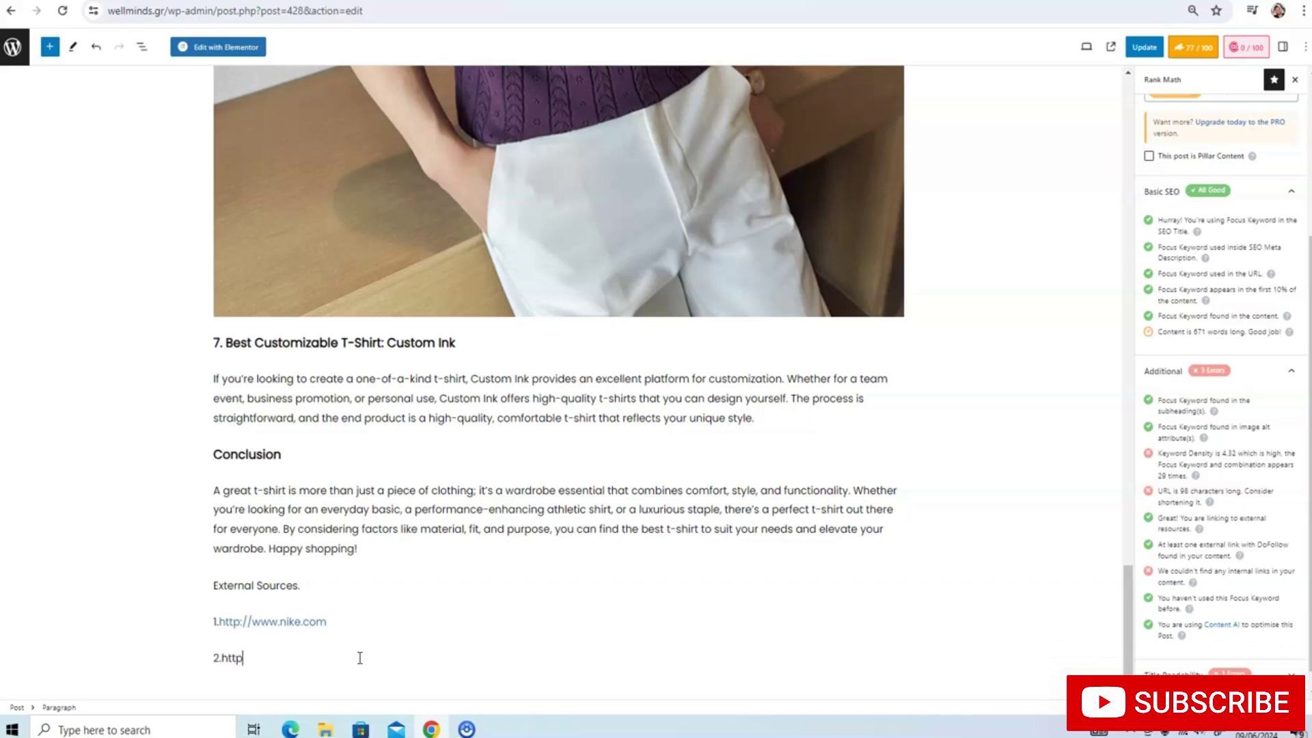
{"action": "type", "text": "s@"}
{"action": "key", "text": "BackSpace"}
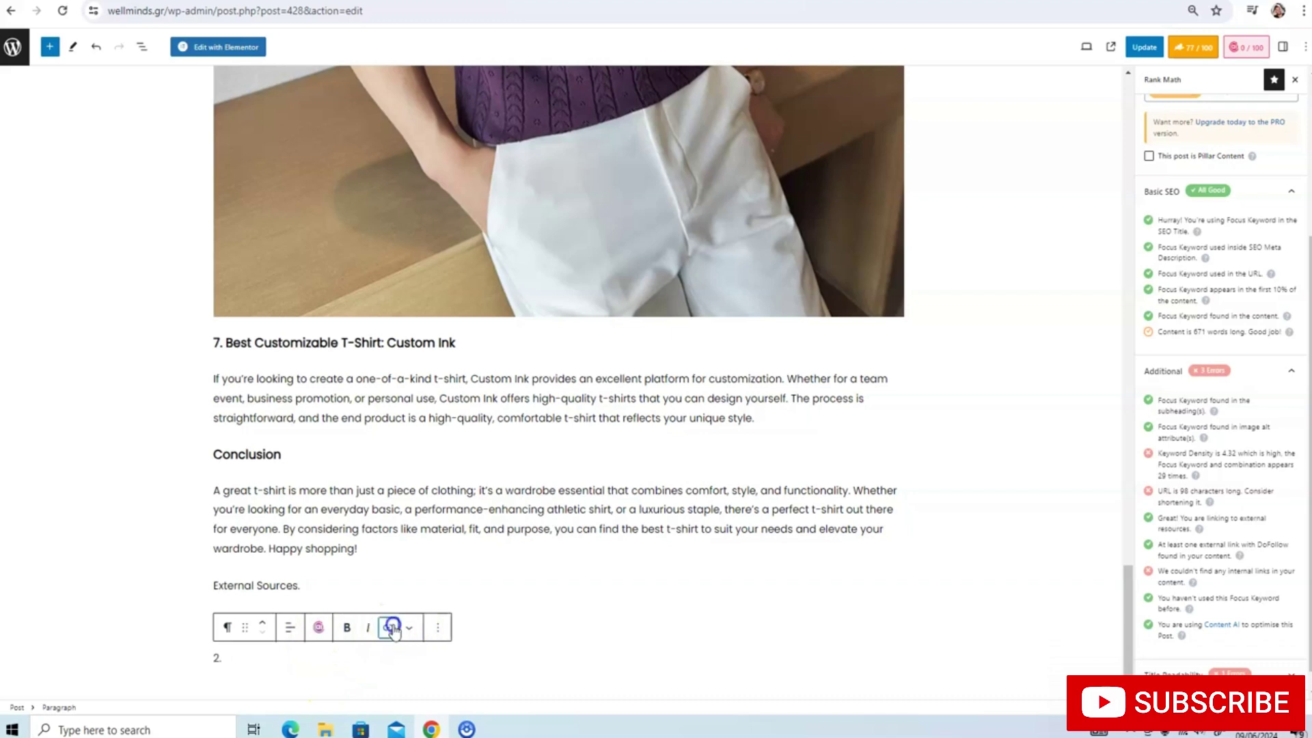
{"action": "left_click", "coordinate": [391, 627]}
{"action": "type", "text": "https"}
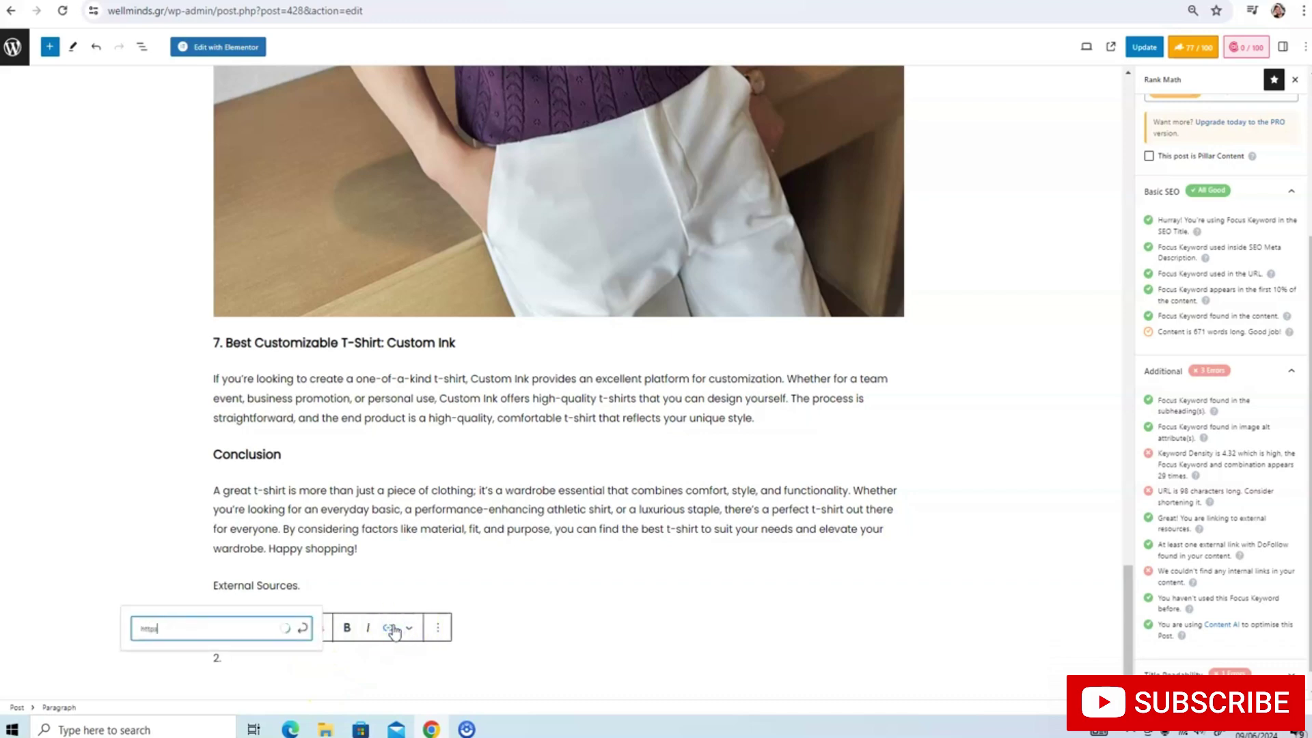
{"action": "type", "text": "://www.adidas.com"}
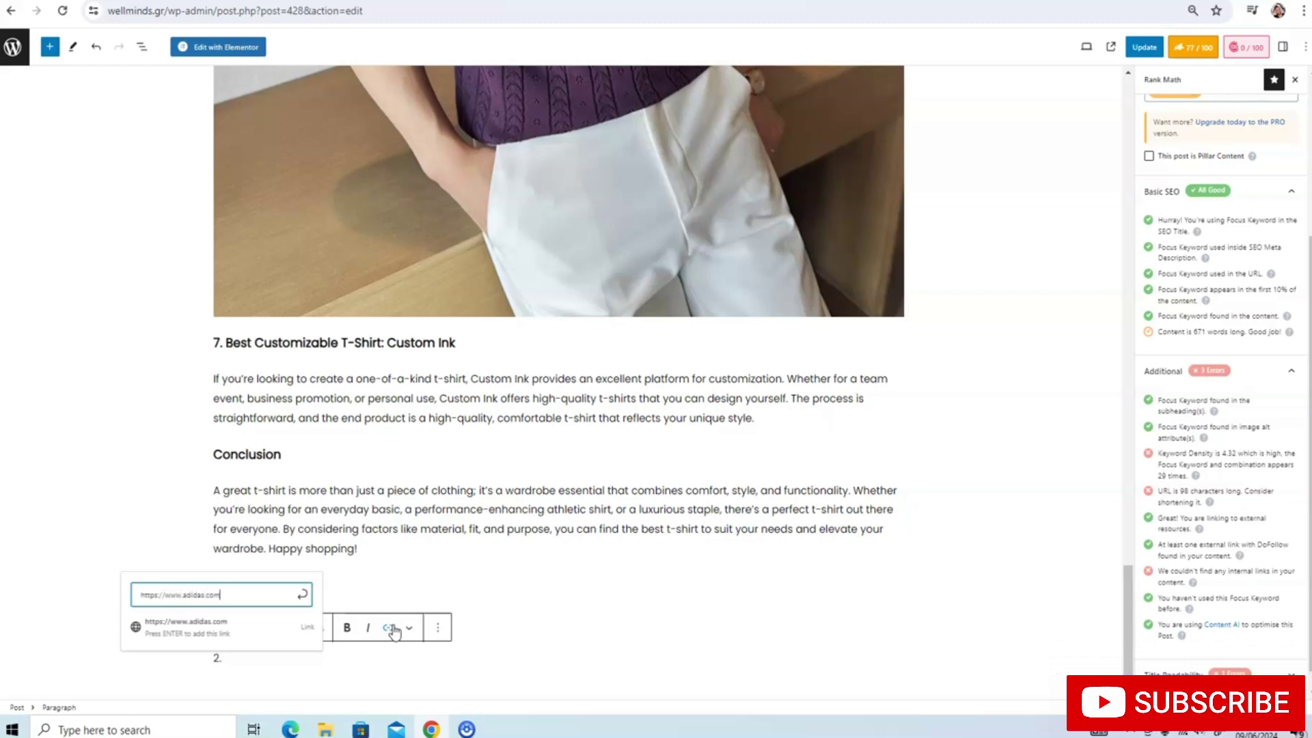
{"action": "key", "text": "Return"}
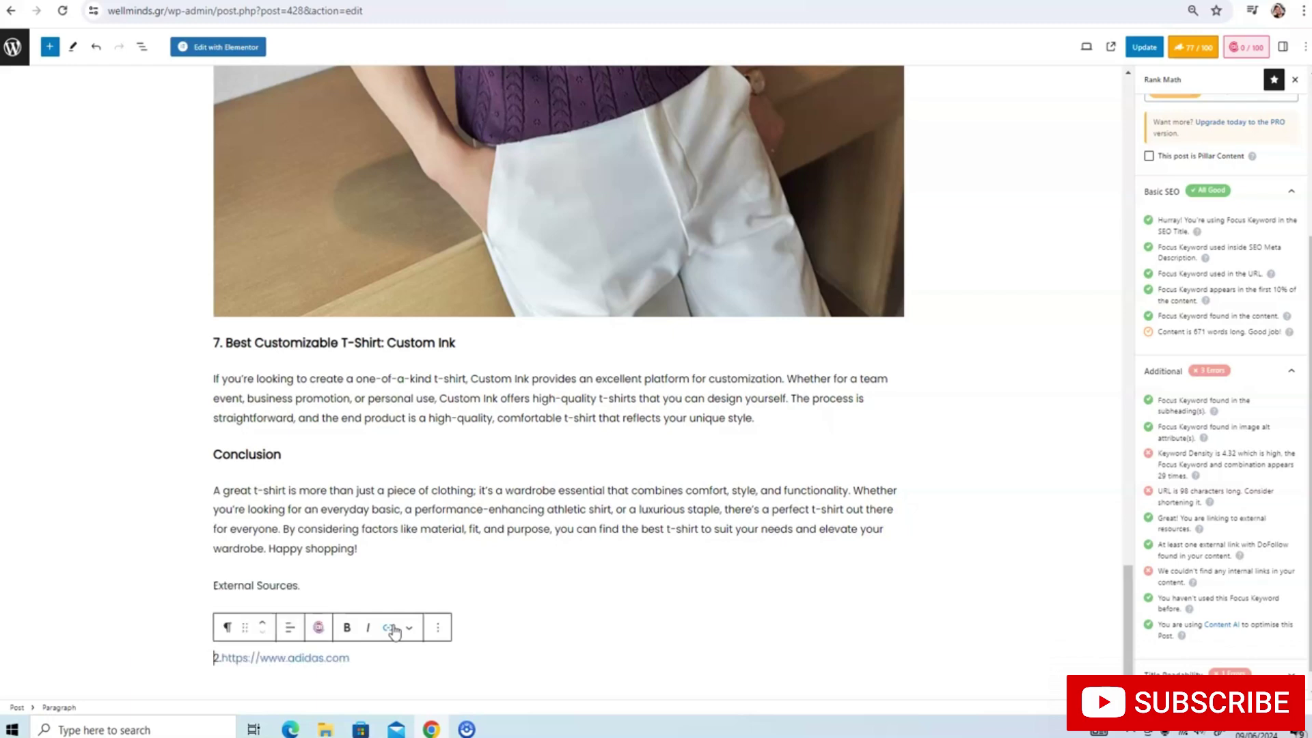
{"action": "left_click", "coordinate": [475, 639]}
{"action": "scroll", "coordinate": [498, 607], "scroll_direction": "down", "scroll_amount": 1}
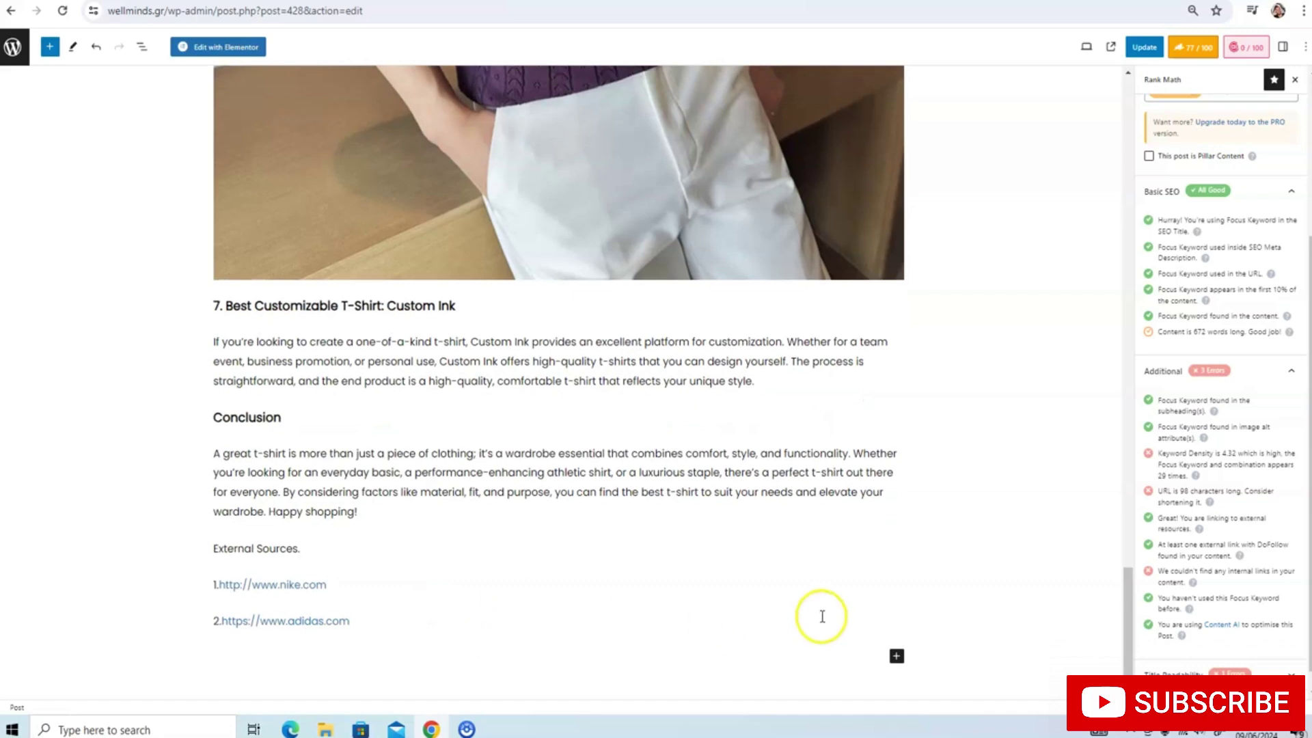
Update the post, copy the Shop page's link address from the Pages list, and return
{"action": "left_click", "coordinate": [1145, 47]}
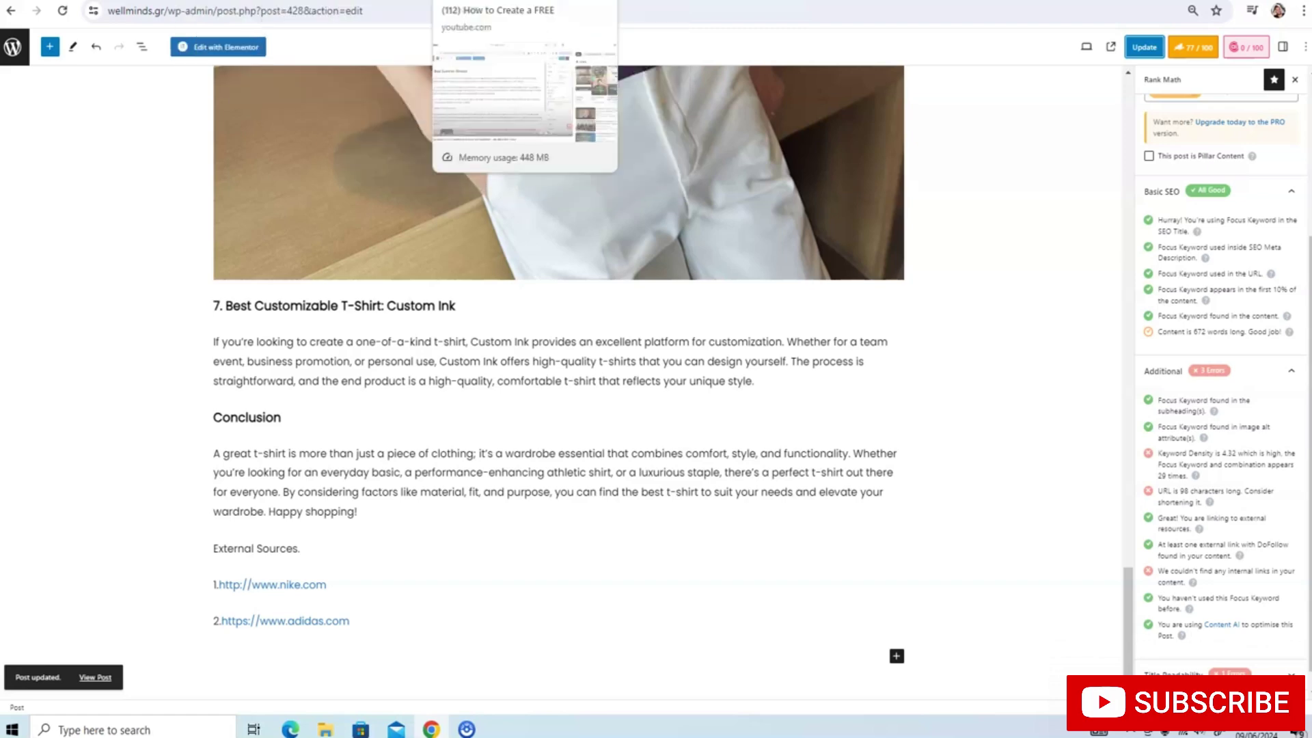
{"action": "left_click", "coordinate": [710, 1]}
{"action": "mouse_move", "coordinate": [134, 358]}
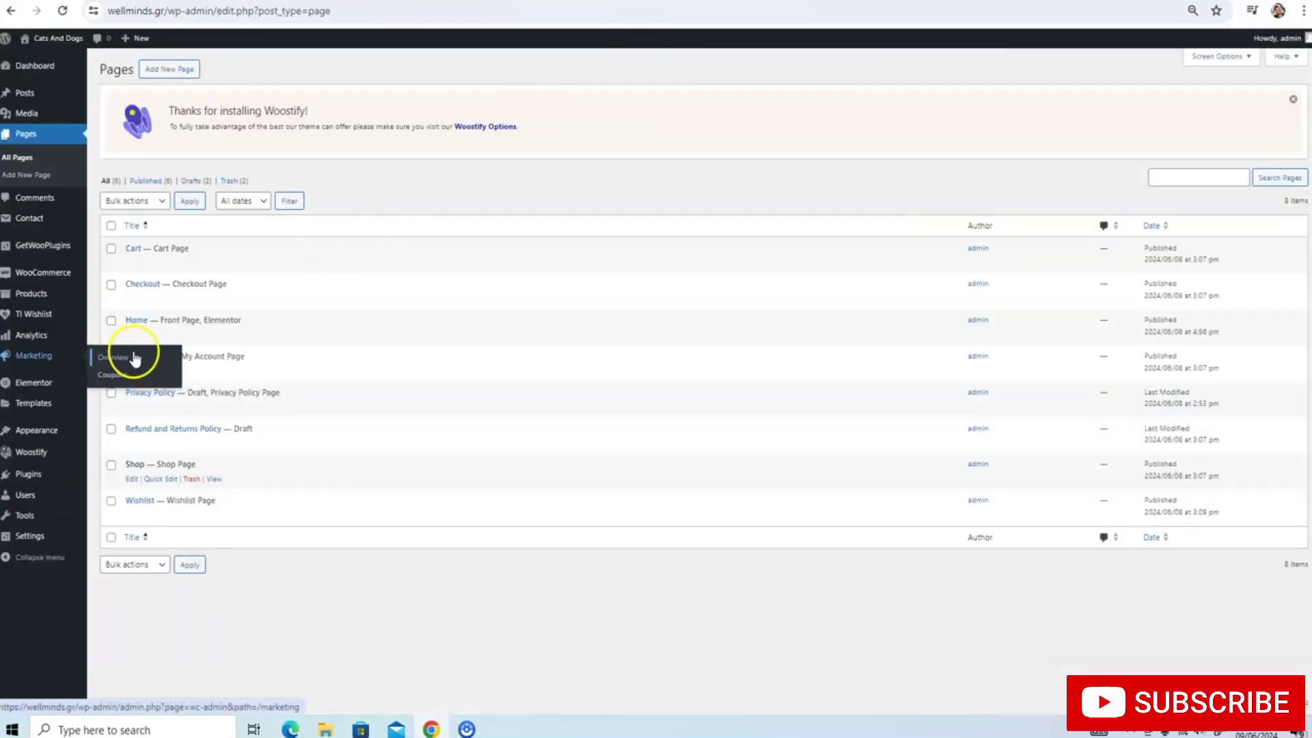
{"action": "right_click", "coordinate": [130, 464]}
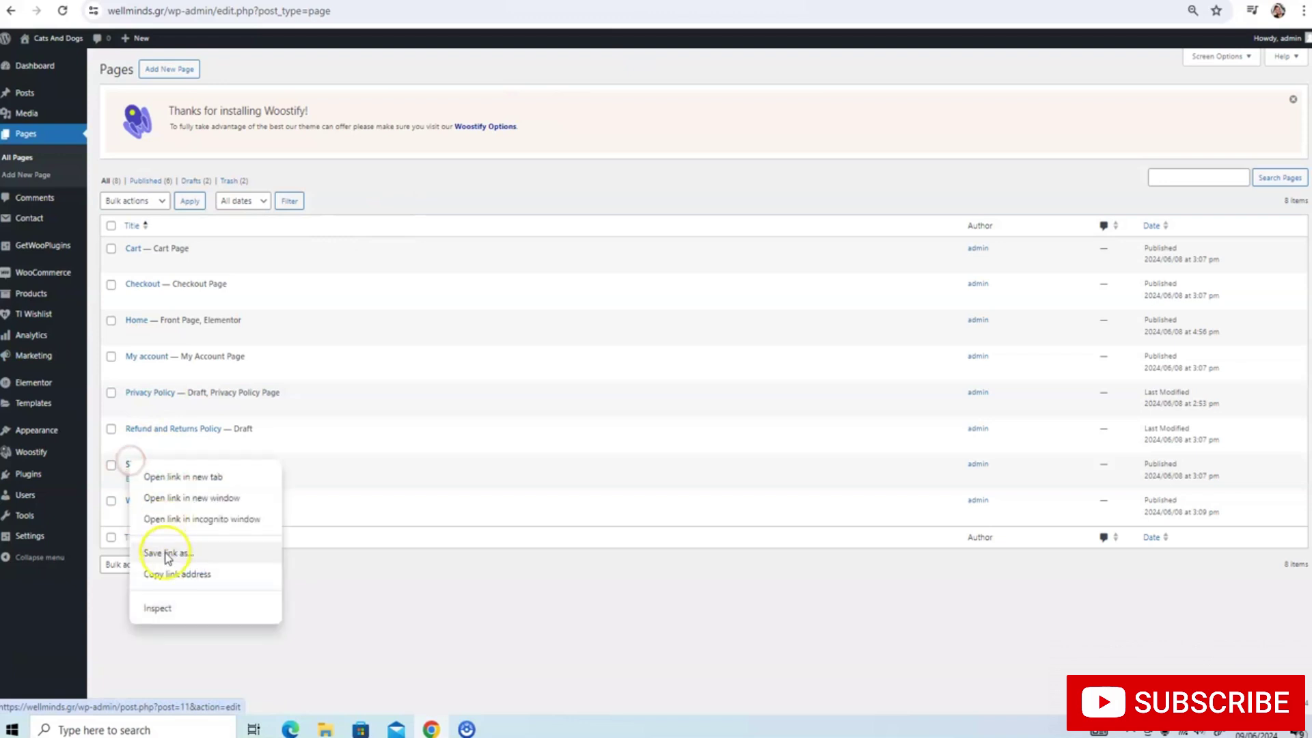
{"action": "left_click", "coordinate": [177, 574]}
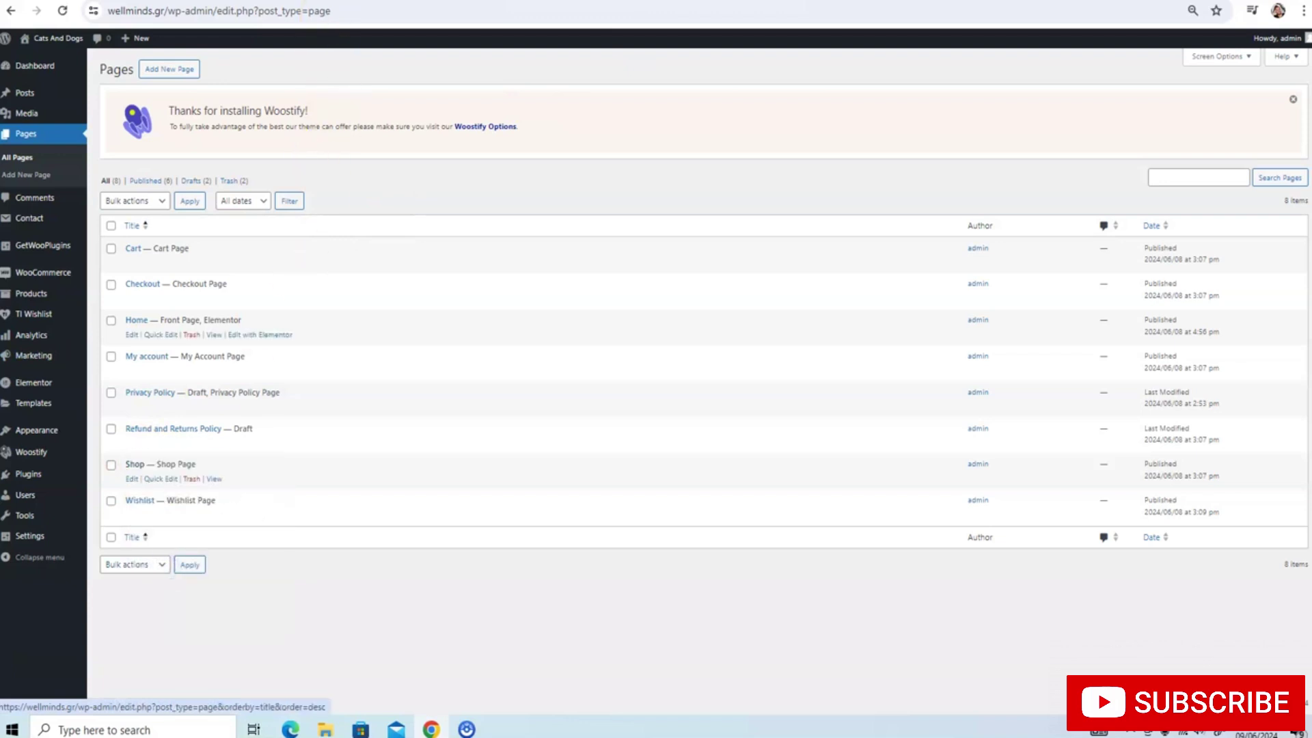
{"action": "key", "text": "ctrl+Tab"}
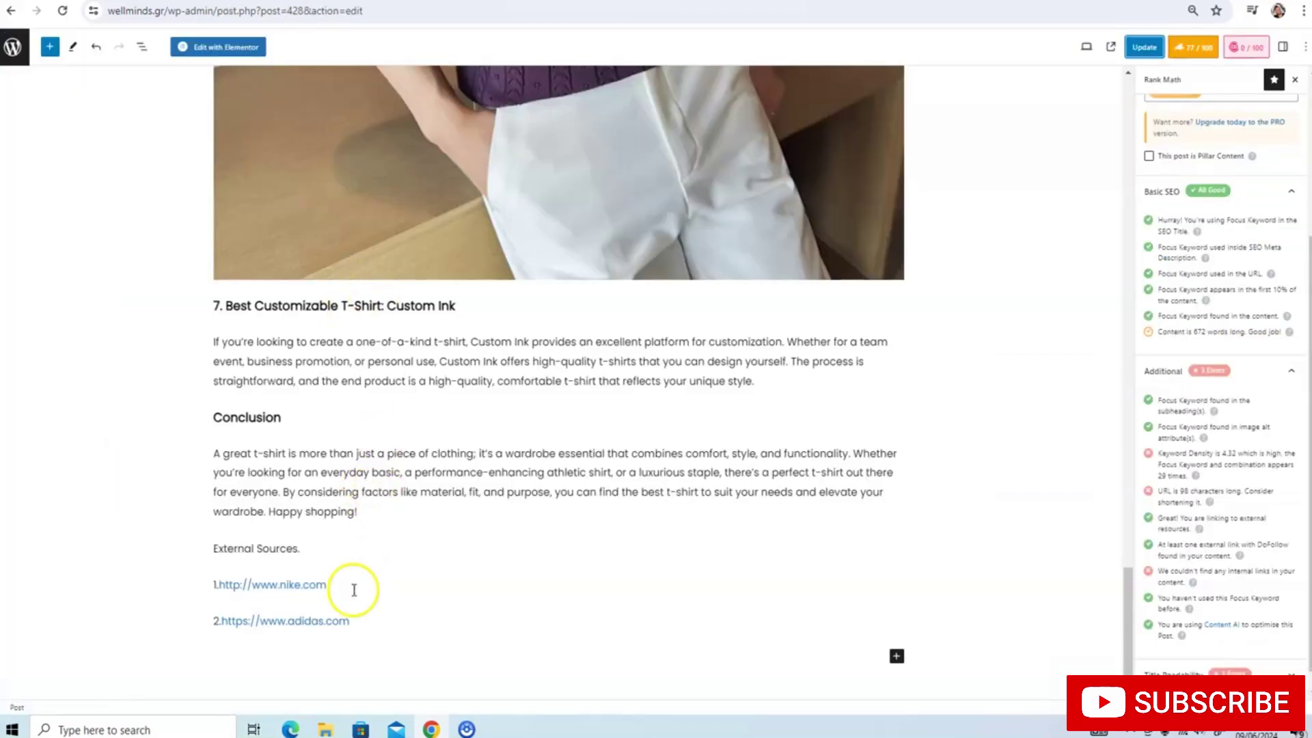
Add an 'Our Shop' line after the adidas.com source, linked to the site's post address without wp-admin/
{"action": "left_click", "coordinate": [385, 641]}
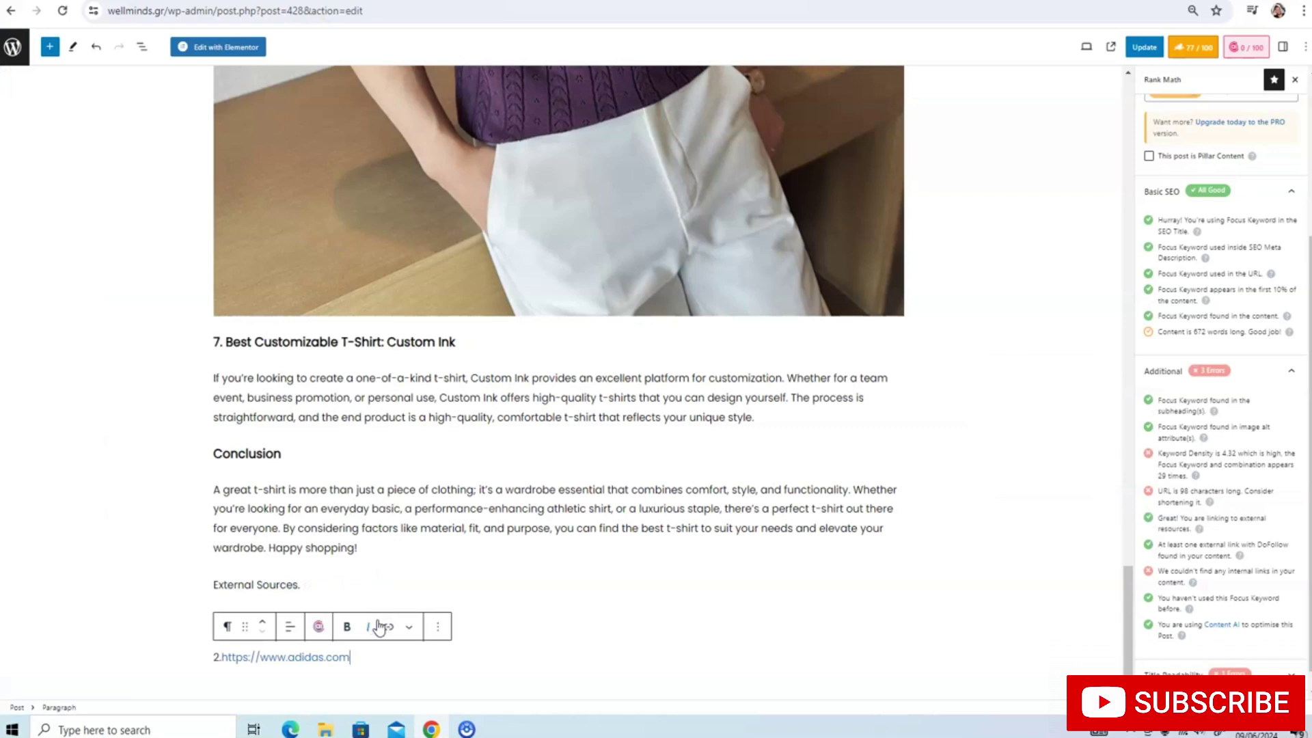
{"action": "key", "text": "Return"}
{"action": "key", "text": "Return"}
{"action": "type", "text": "Our Shop :"}
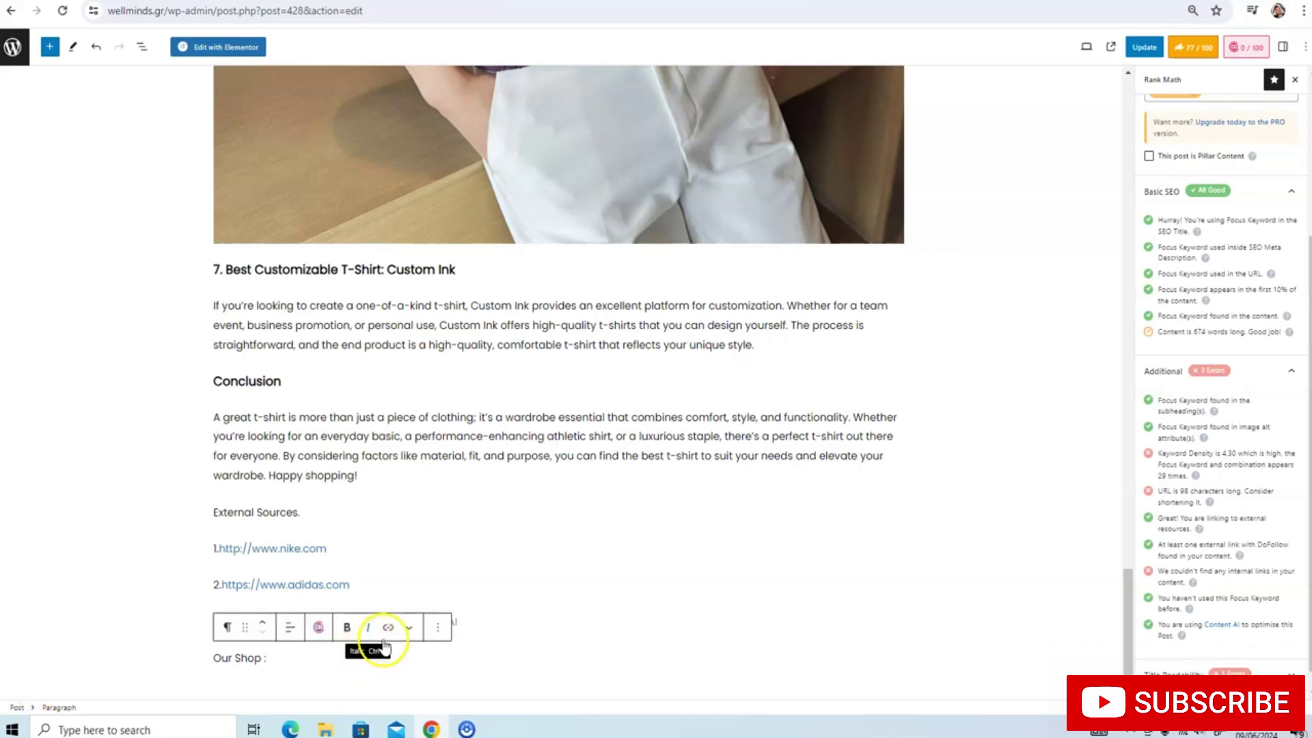
{"action": "left_click", "coordinate": [387, 625]}
{"action": "key", "text": "ctrl+v"}
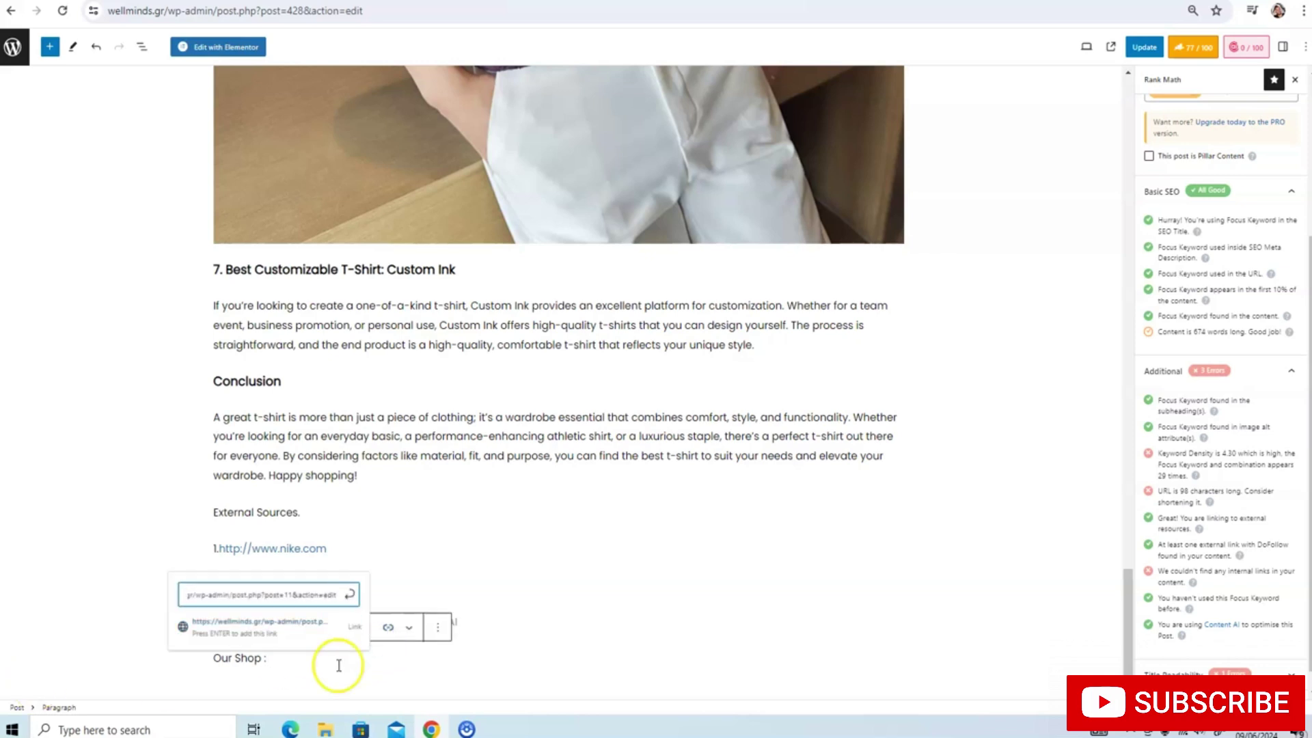
{"action": "key", "text": "Return"}
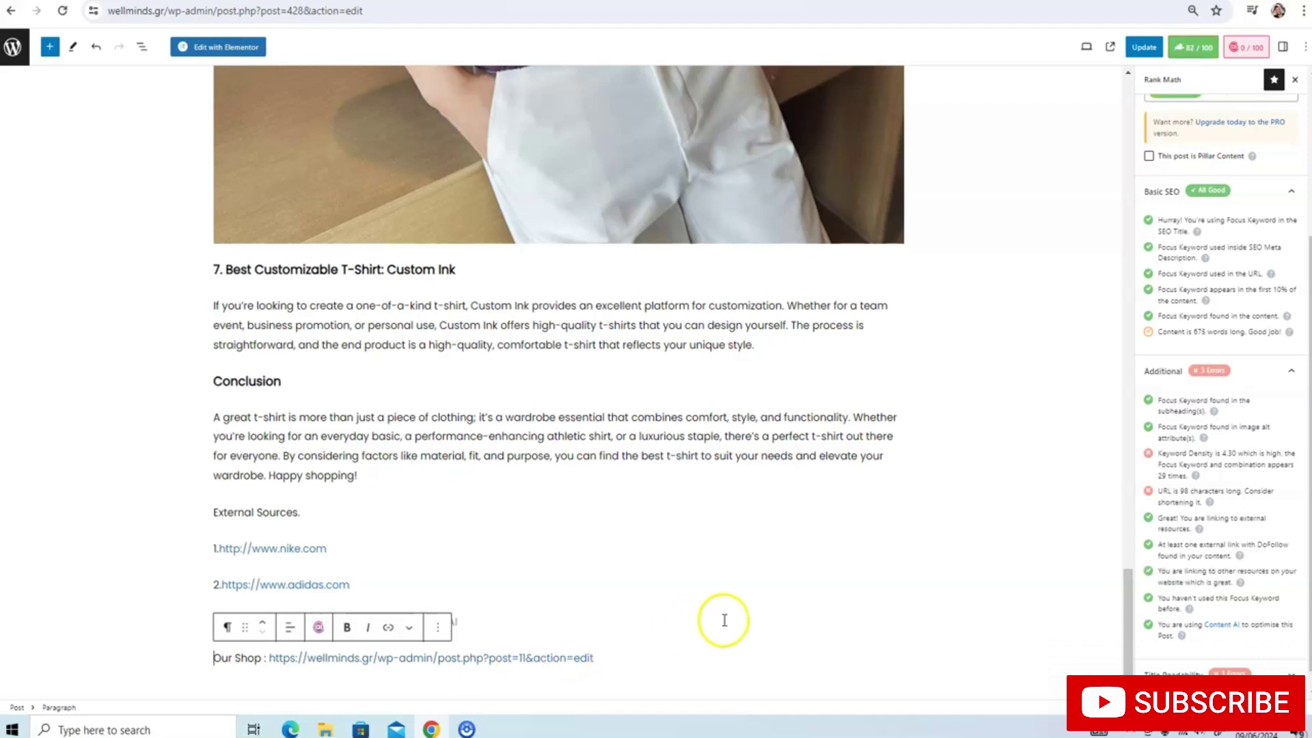
{"action": "left_click", "coordinate": [432, 658]}
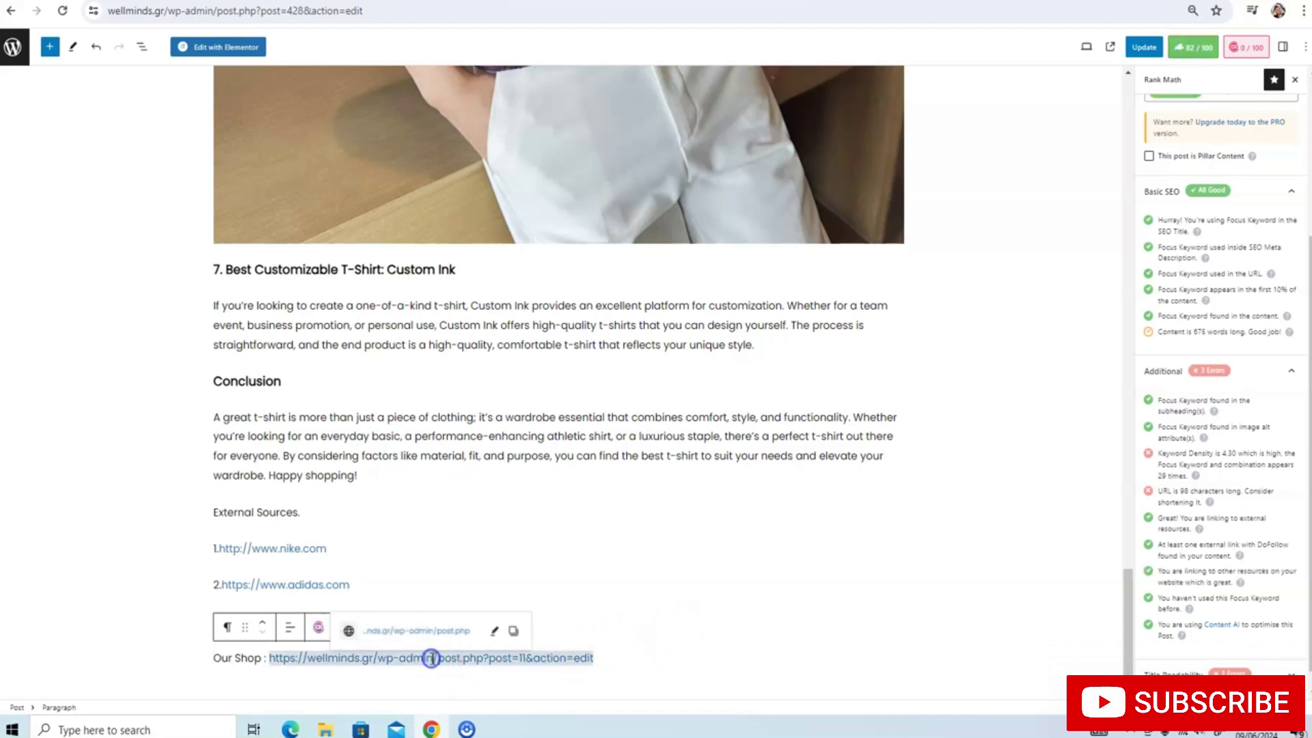
{"action": "key", "text": "BackSpace"}
{"action": "key", "text": "BackSpace"}
{"action": "key", "text": "BackSpace"}
{"action": "key", "text": "BackSpace"}
{"action": "key", "text": "BackSpace"}
{"action": "key", "text": "BackSpace"}
{"action": "key", "text": "BackSpace"}
{"action": "key", "text": "BackSpace"}
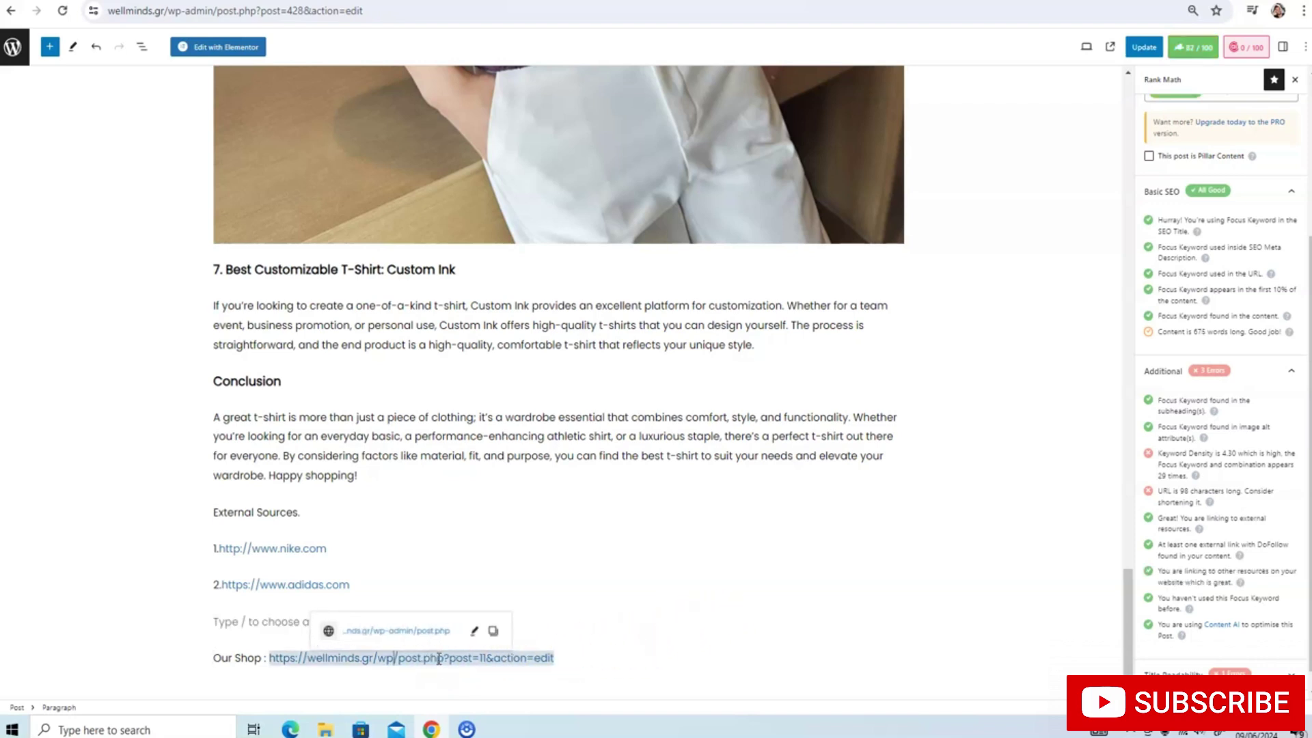
{"action": "key", "text": "BackSpace"}
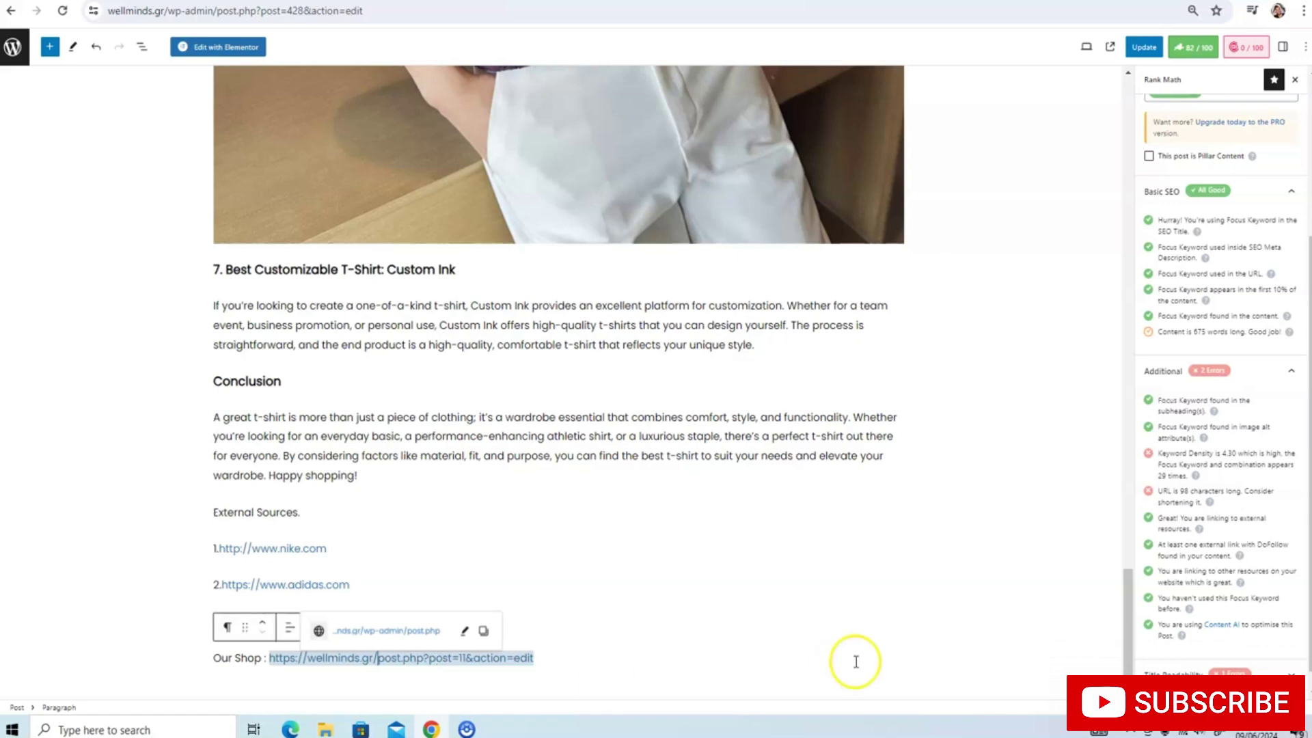
{"action": "left_click", "coordinate": [758, 665]}
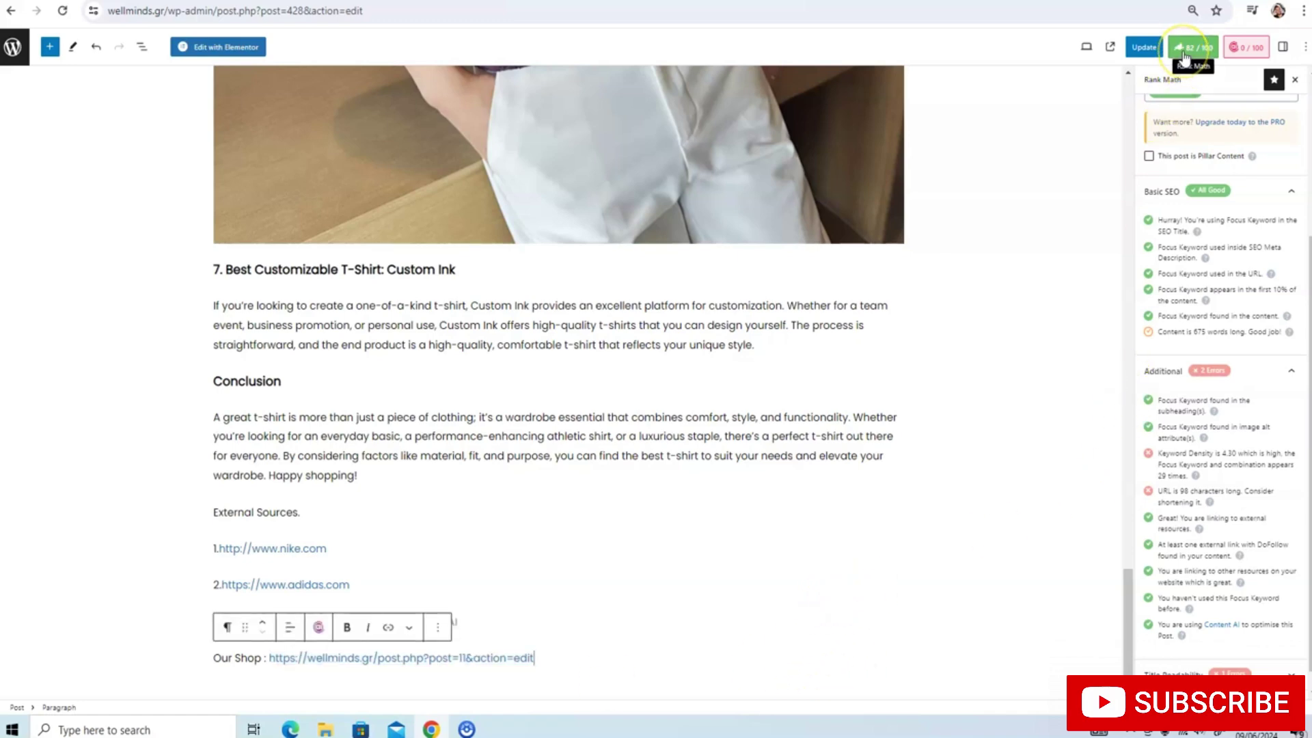
Update the post to save the new Our Shop link
{"action": "left_click", "coordinate": [1143, 47]}
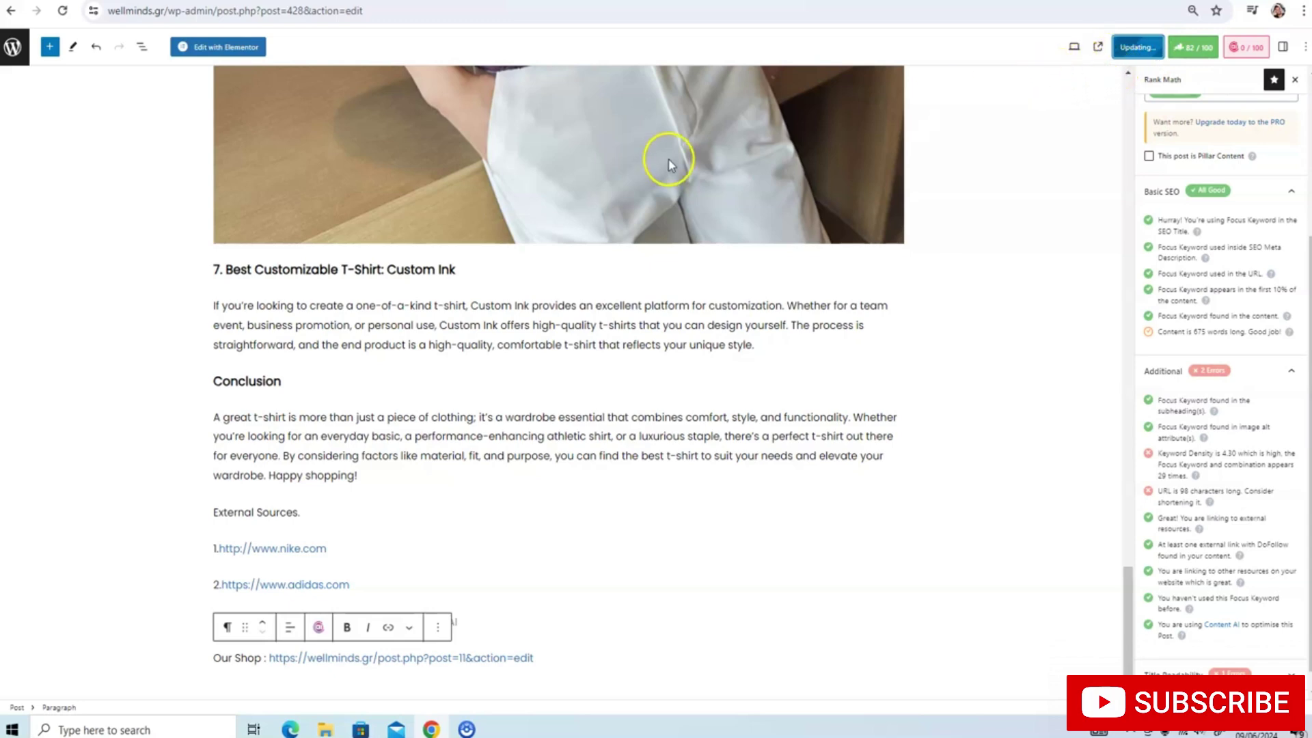
{"action": "scroll", "coordinate": [308, 389], "scroll_direction": "up", "scroll_amount": 20}
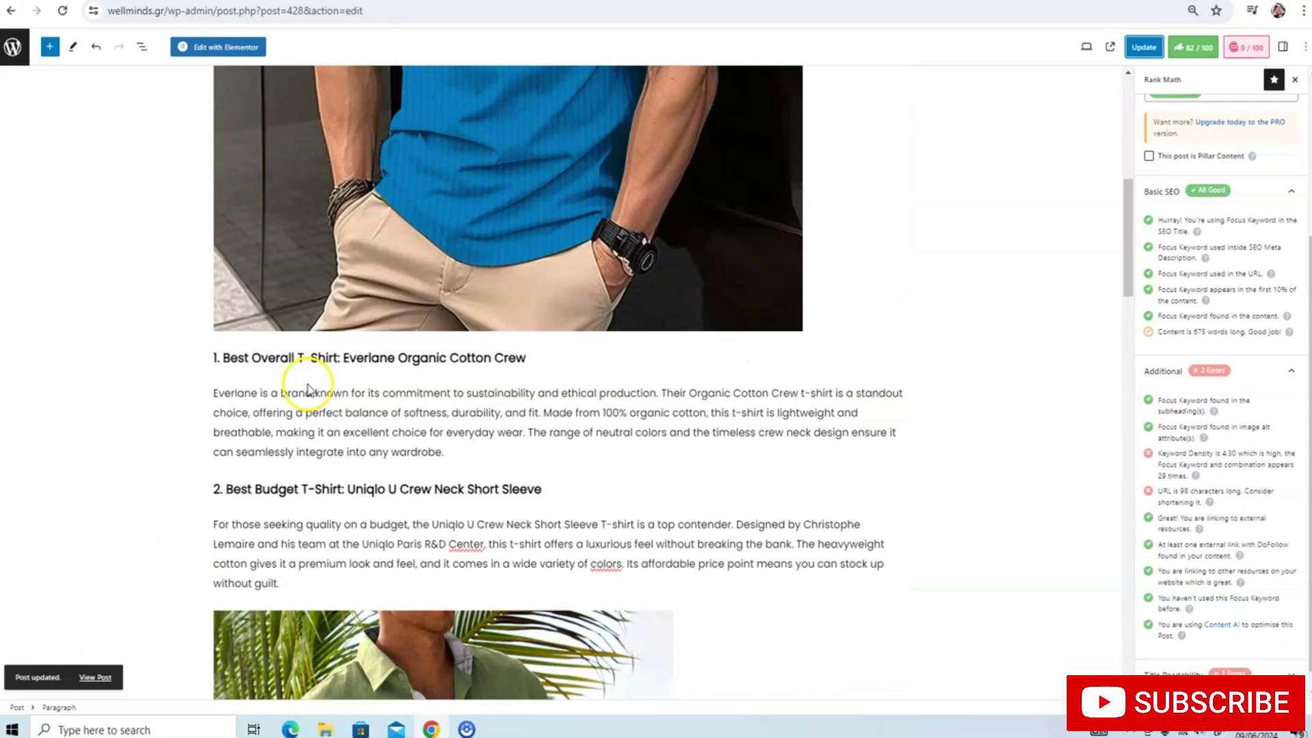
{"action": "scroll", "coordinate": [308, 390], "scroll_direction": "up", "scroll_amount": 8}
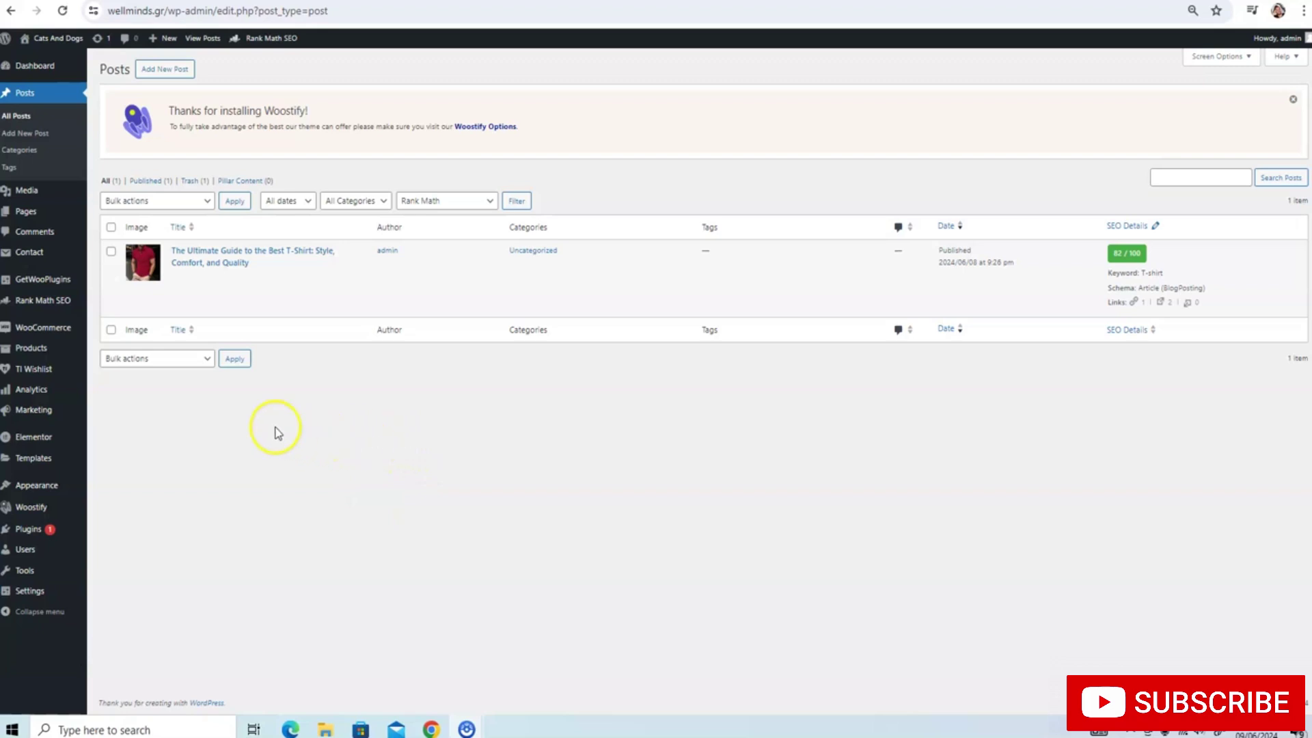
Create a menu named 'Main mennu' with Primary Menu as its display location
{"action": "mouse_move", "coordinate": [27, 487]}
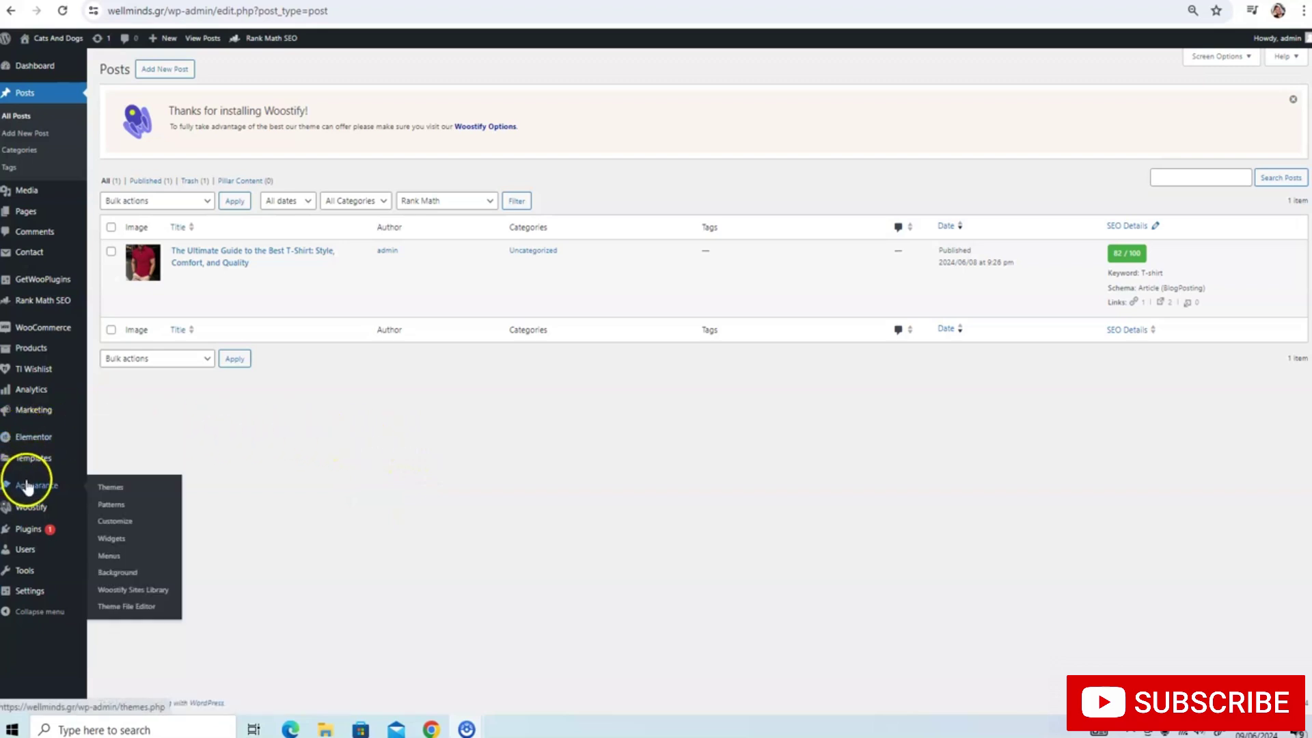
{"action": "left_click", "coordinate": [116, 555]}
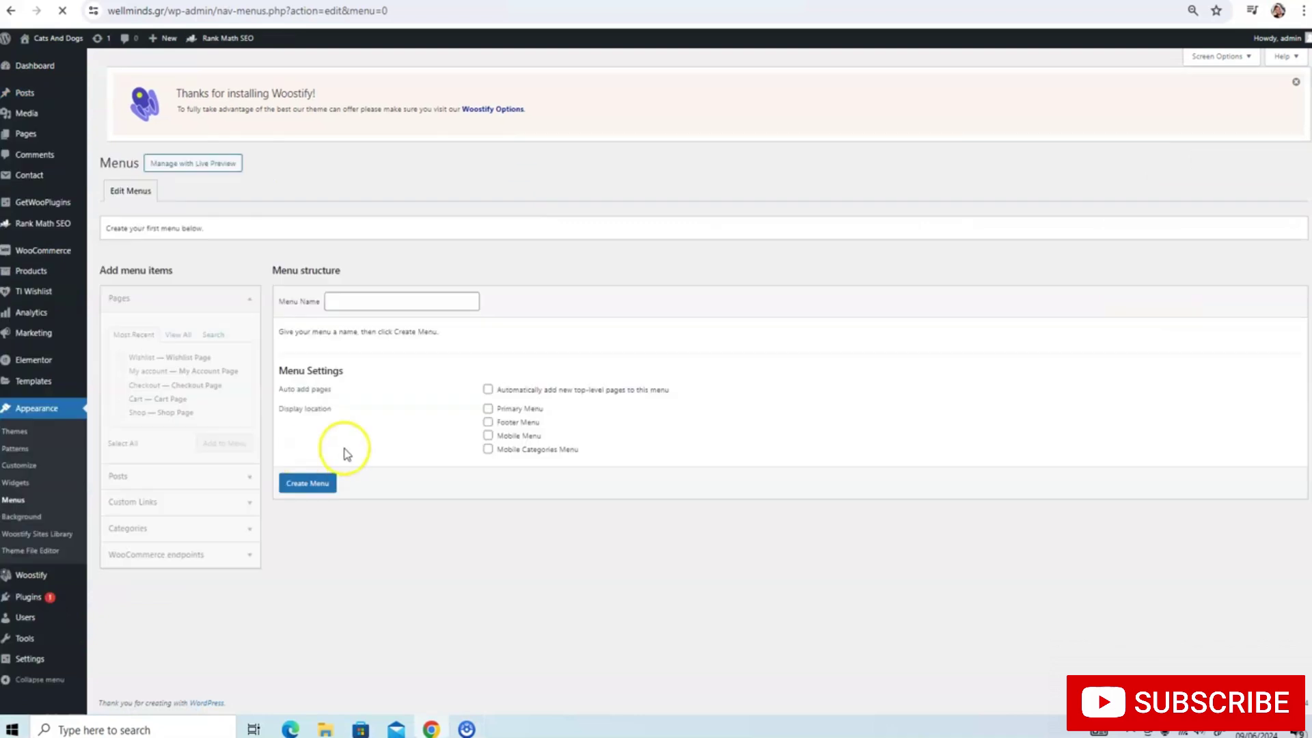
{"action": "left_click", "coordinate": [384, 294]}
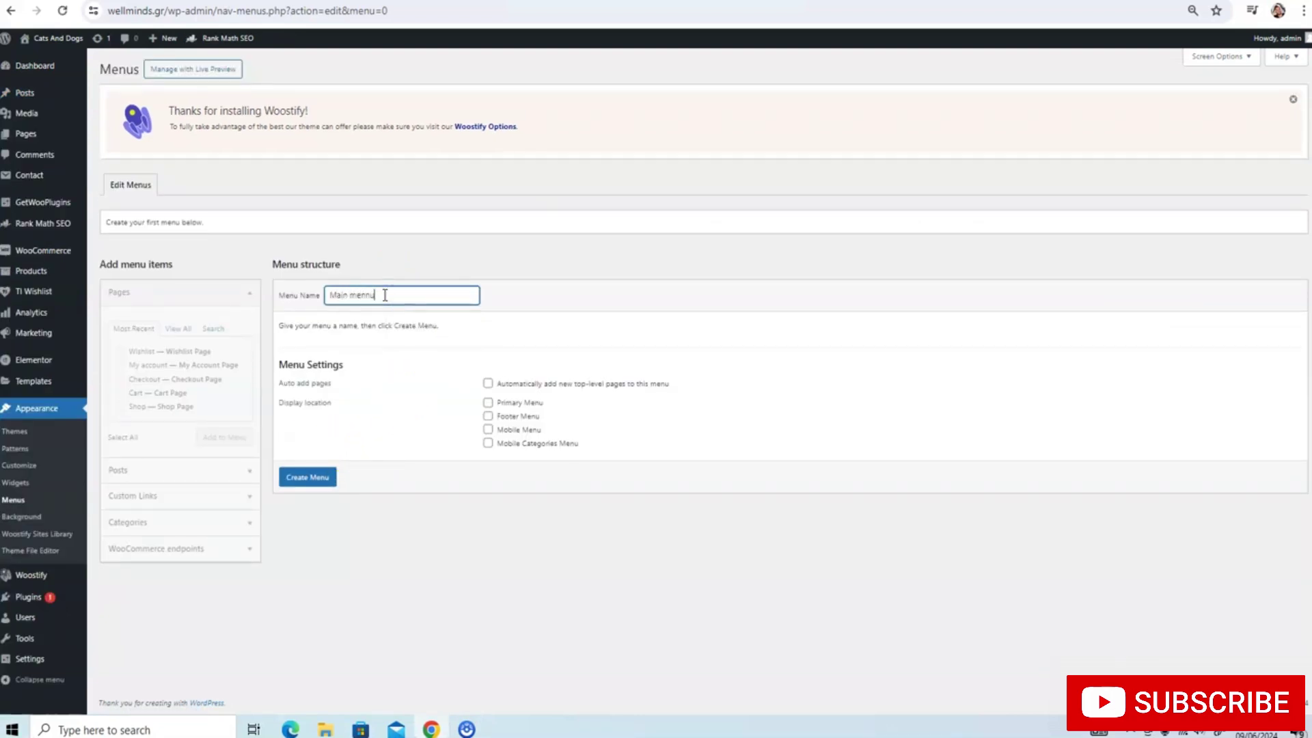
{"action": "left_click", "coordinate": [487, 403]}
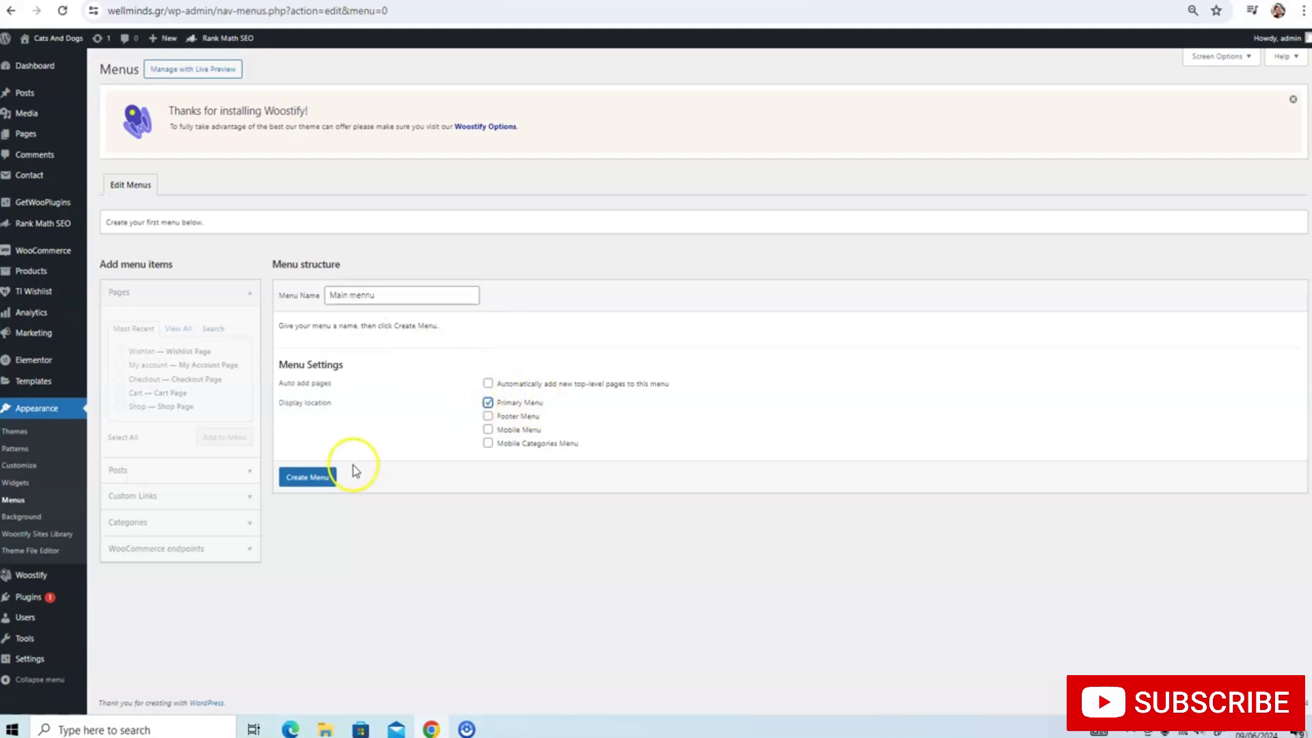
{"action": "left_click", "coordinate": [316, 481]}
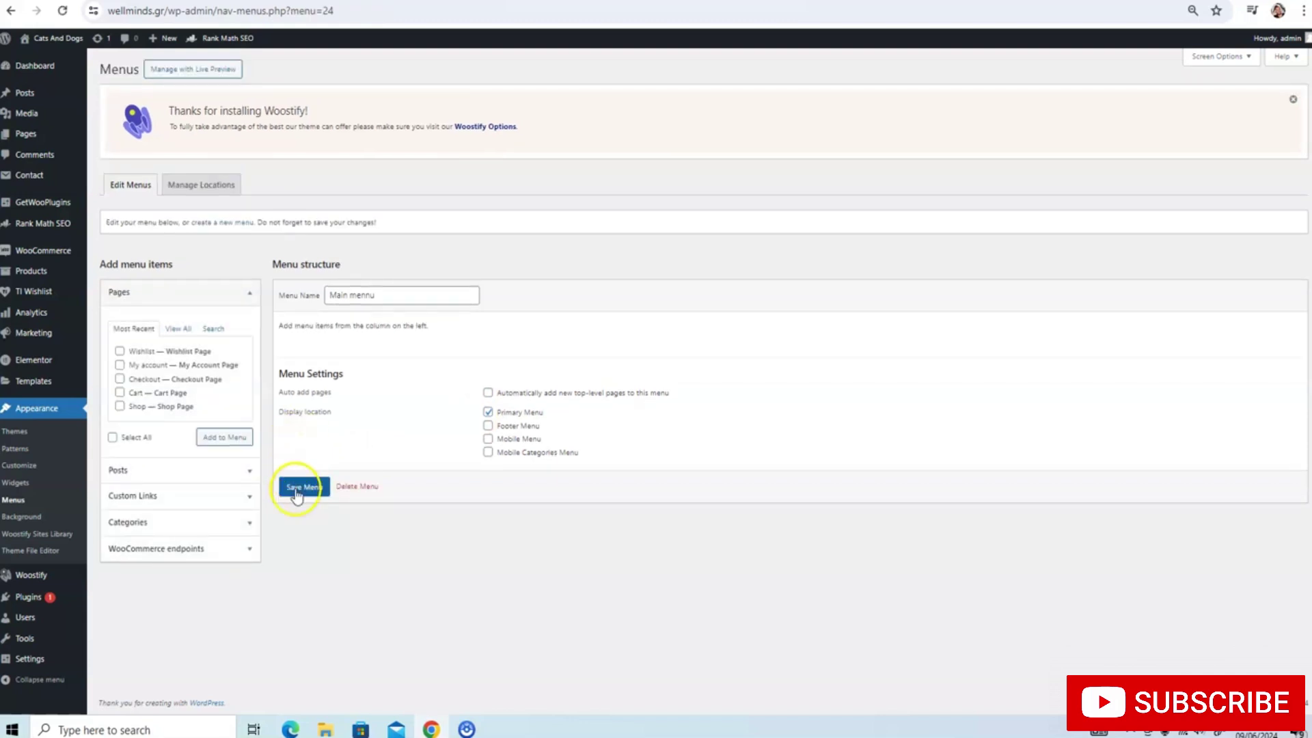
Add the Home, Shop, Wishlist and My account pages, move My account below Shop, and save 'Main mennu'
{"action": "left_click", "coordinate": [178, 328]}
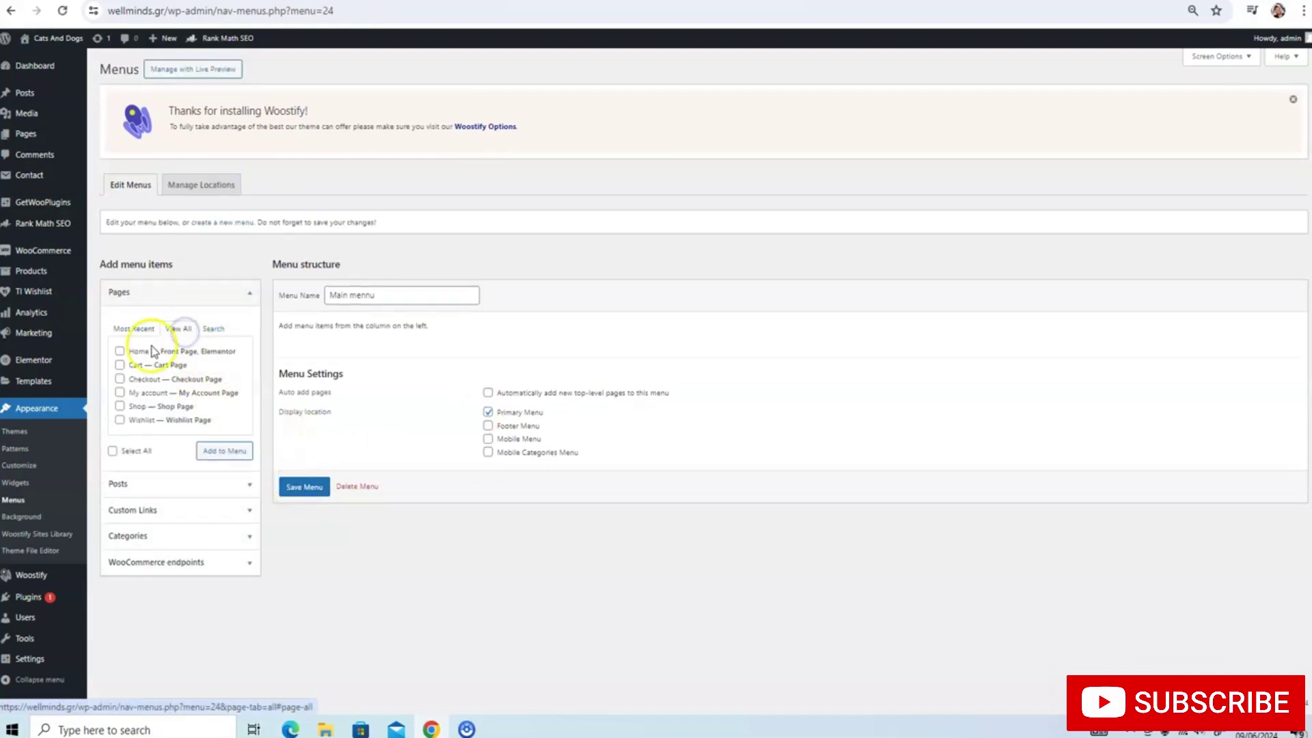
{"action": "left_click", "coordinate": [120, 352]}
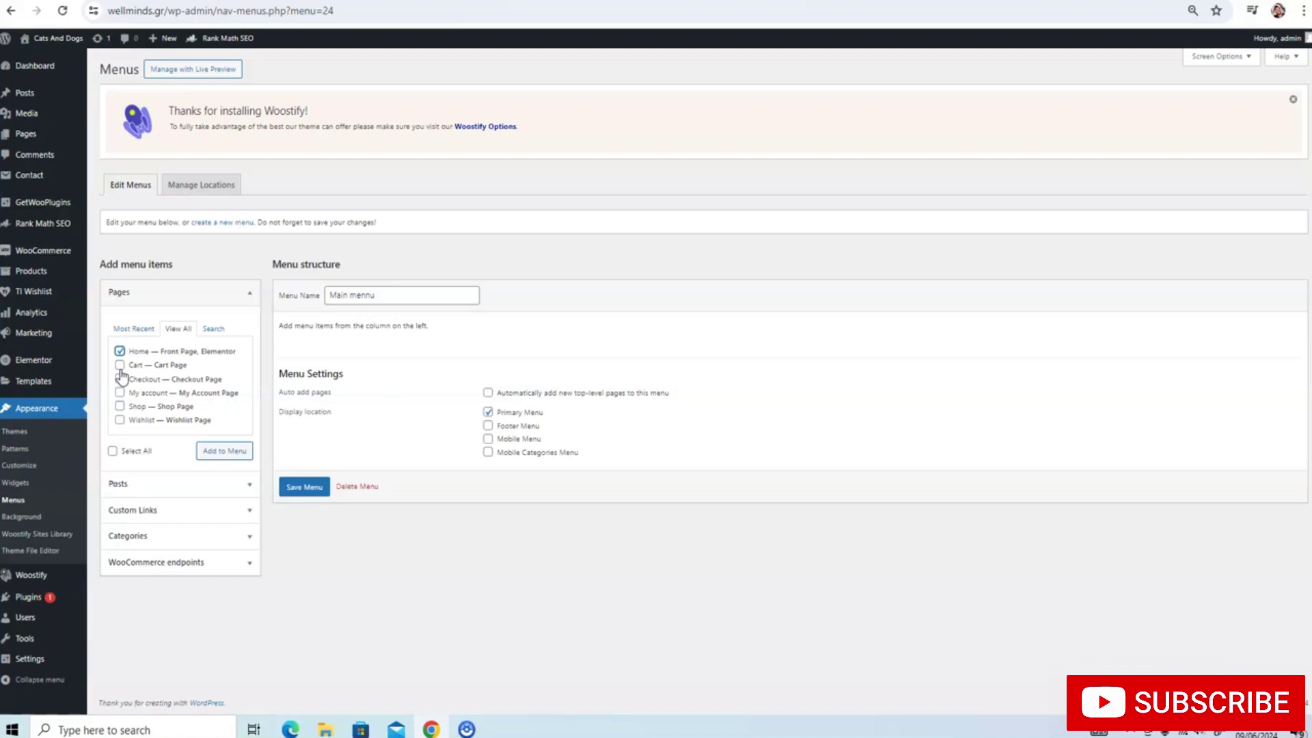
{"action": "left_click", "coordinate": [121, 407]}
{"action": "left_click", "coordinate": [120, 420]}
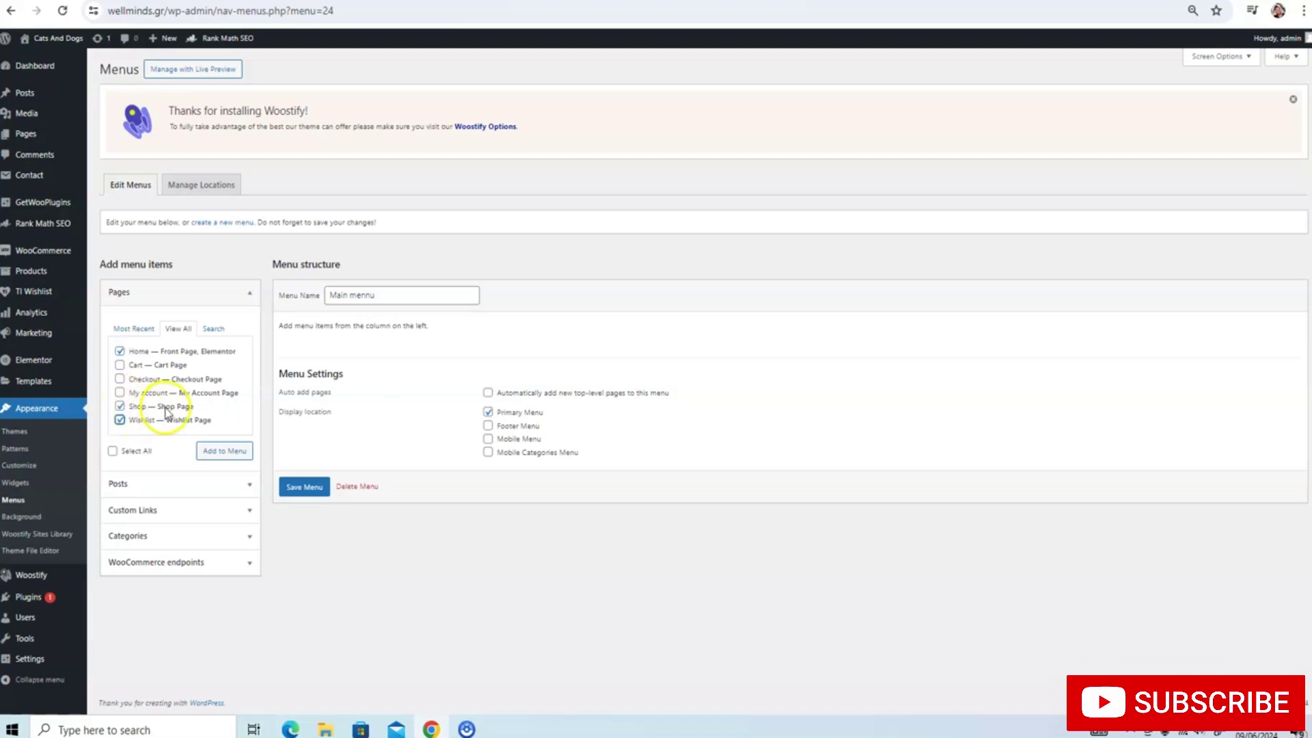
{"action": "left_click", "coordinate": [213, 451]}
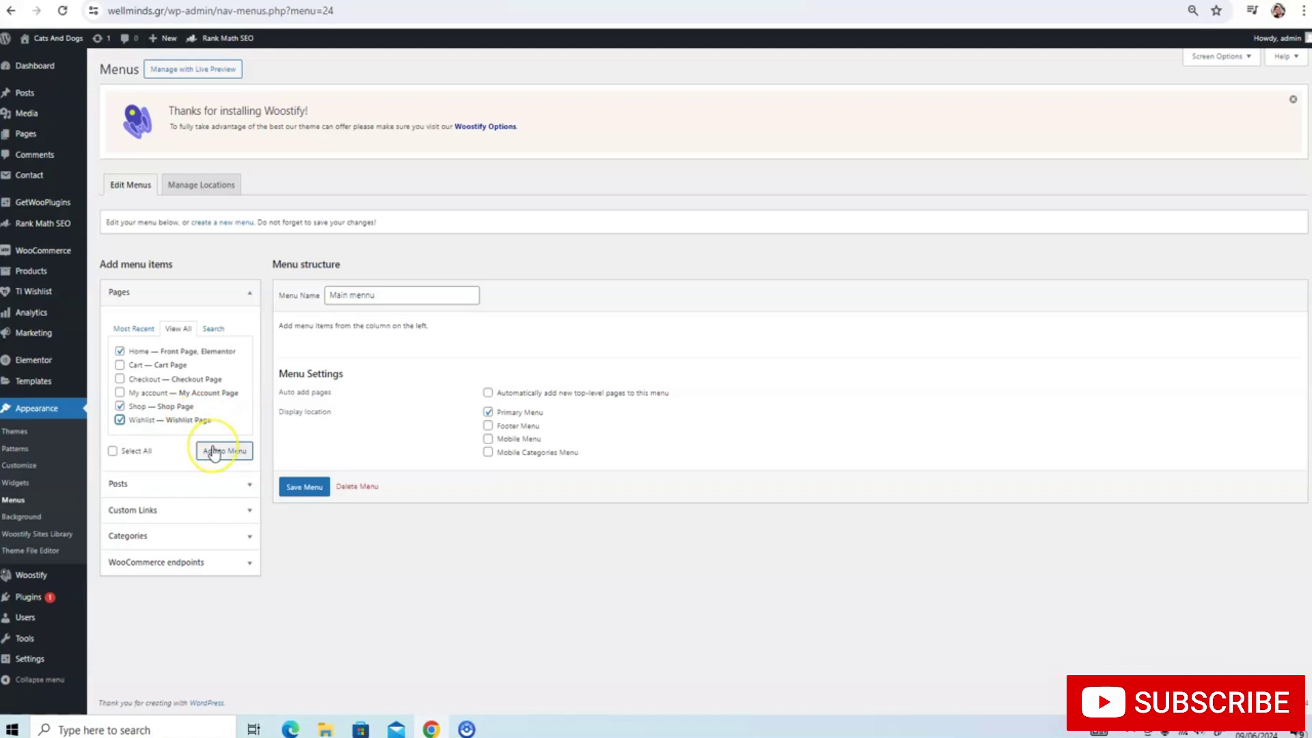
{"action": "left_click", "coordinate": [120, 392]}
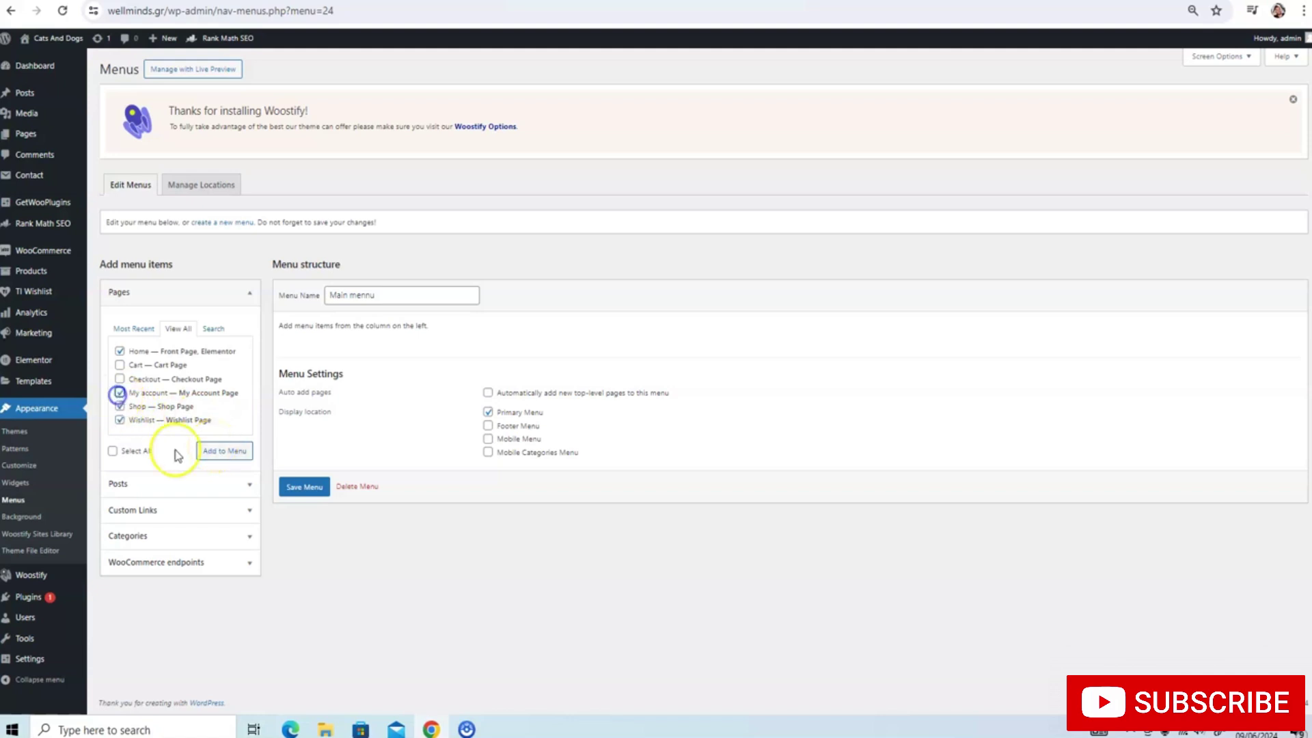
{"action": "left_click", "coordinate": [219, 452]}
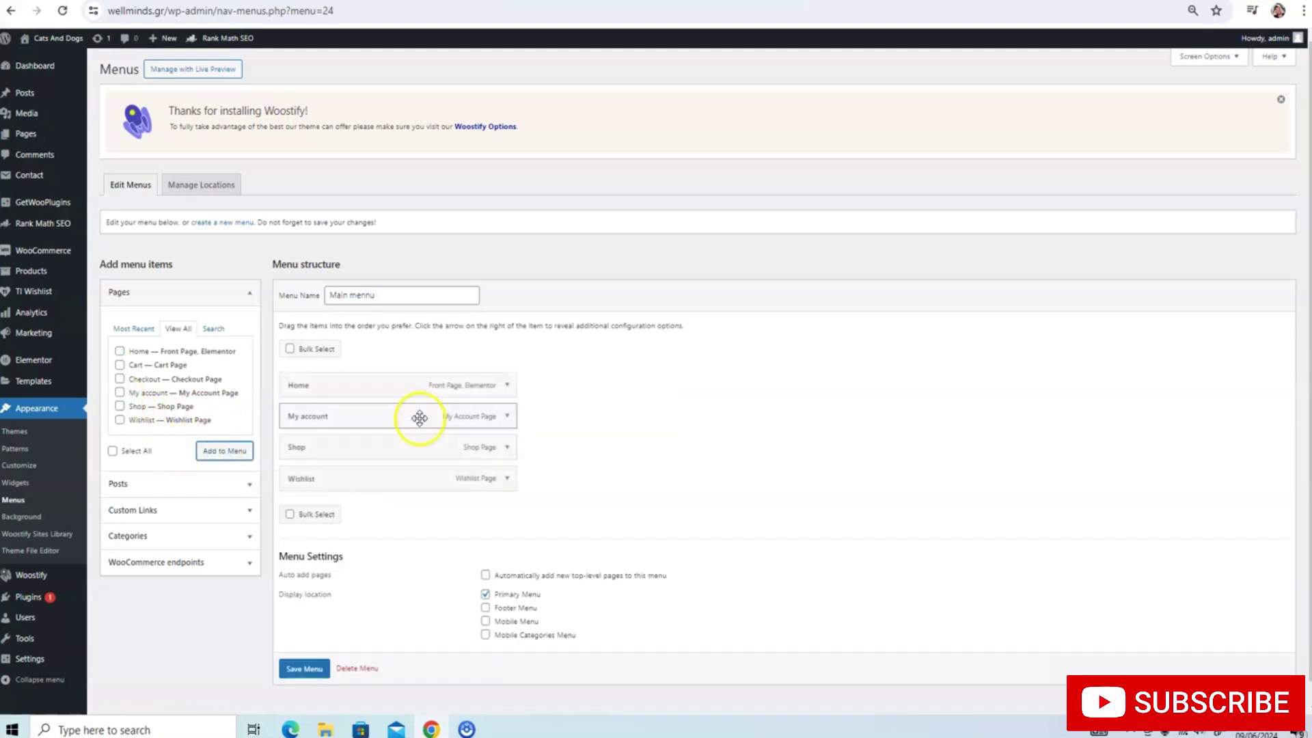
{"action": "left_click_drag", "start_coordinate": [386, 403], "coordinate": [381, 465]}
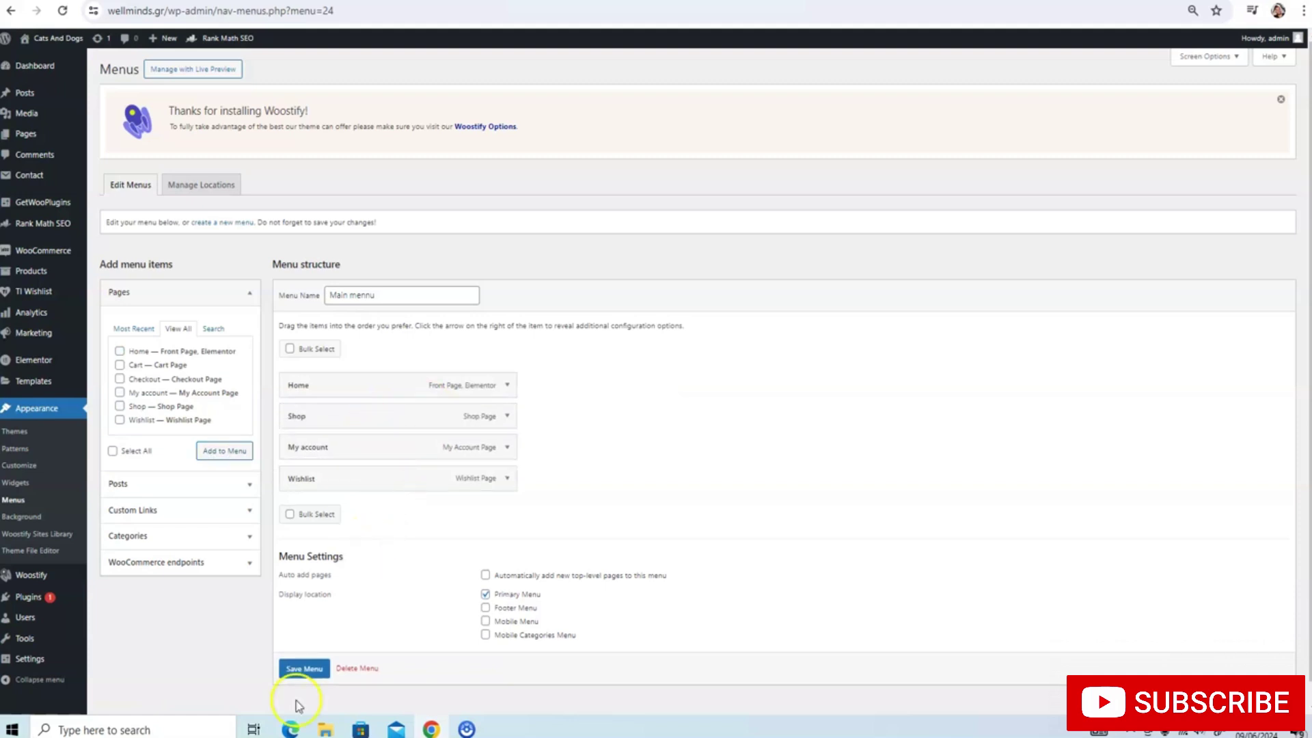
{"action": "left_click", "coordinate": [305, 667]}
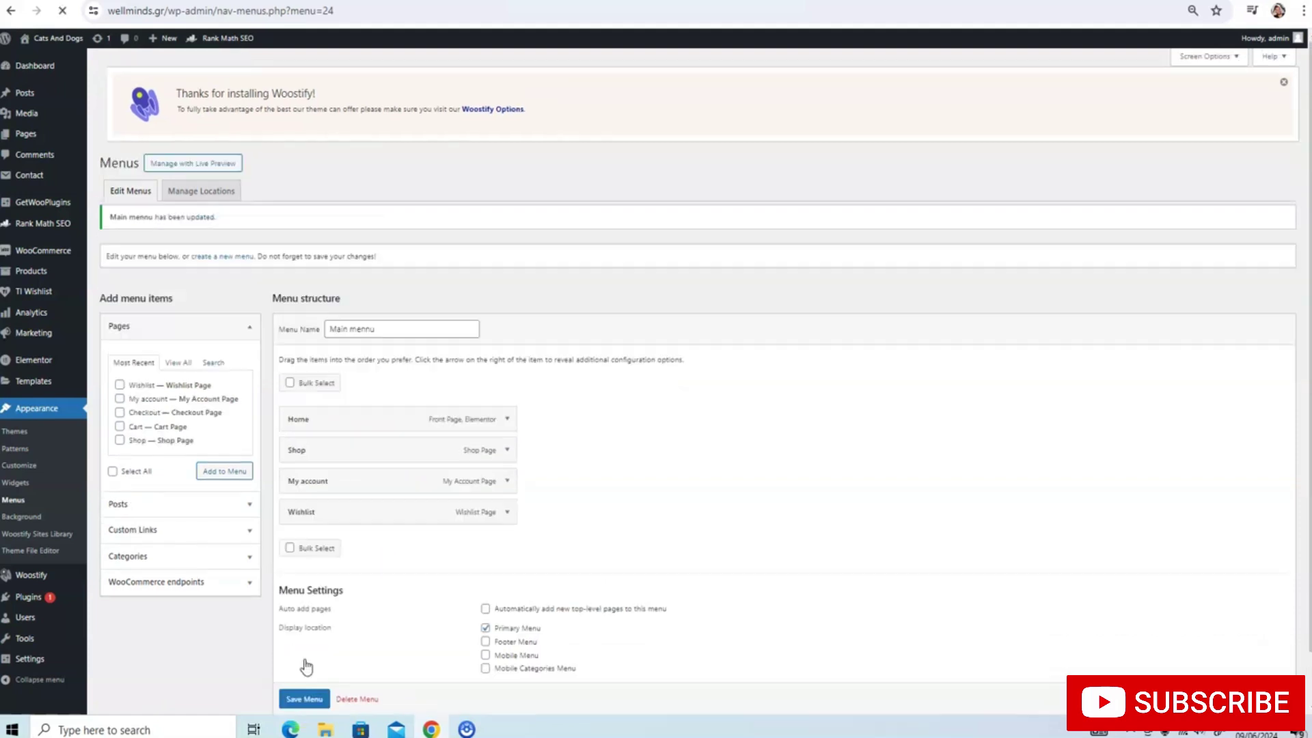
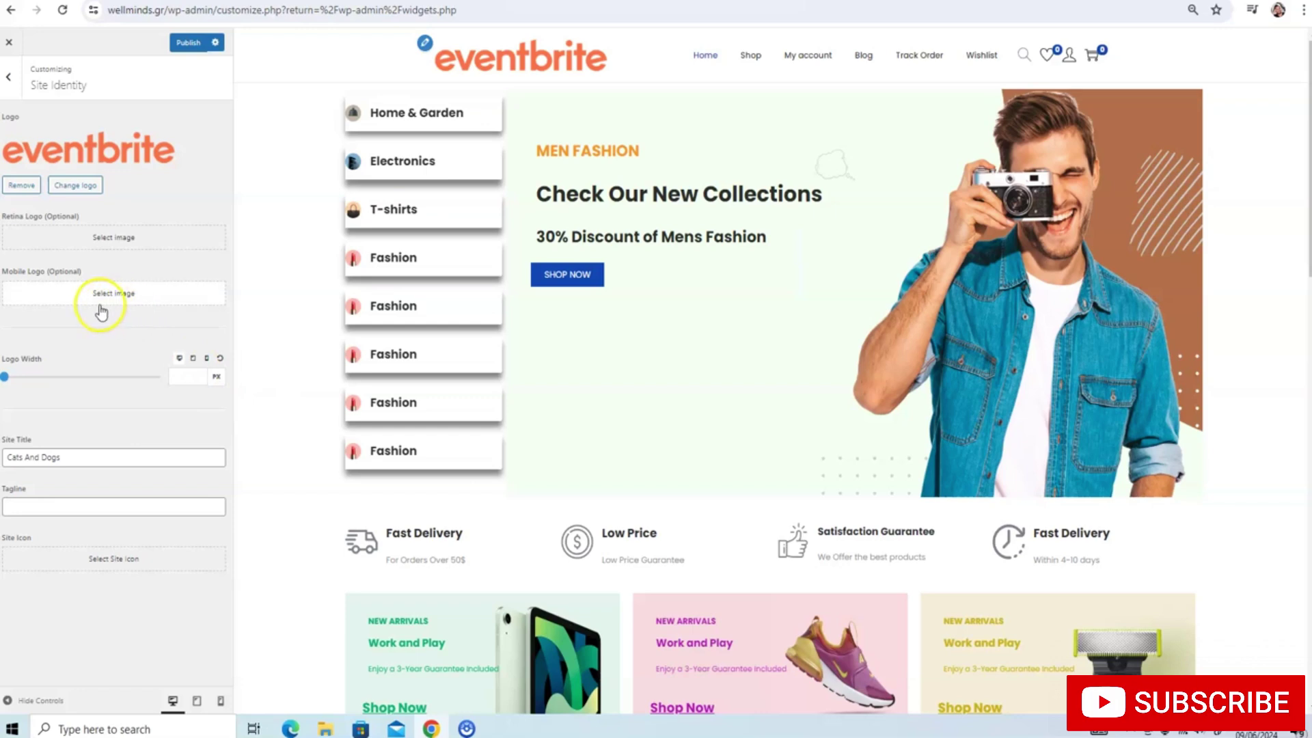
Publish the logo, rename the site title from Cats And Dogs to 'Well Minds', and publish again
{"action": "left_click", "coordinate": [192, 43]}
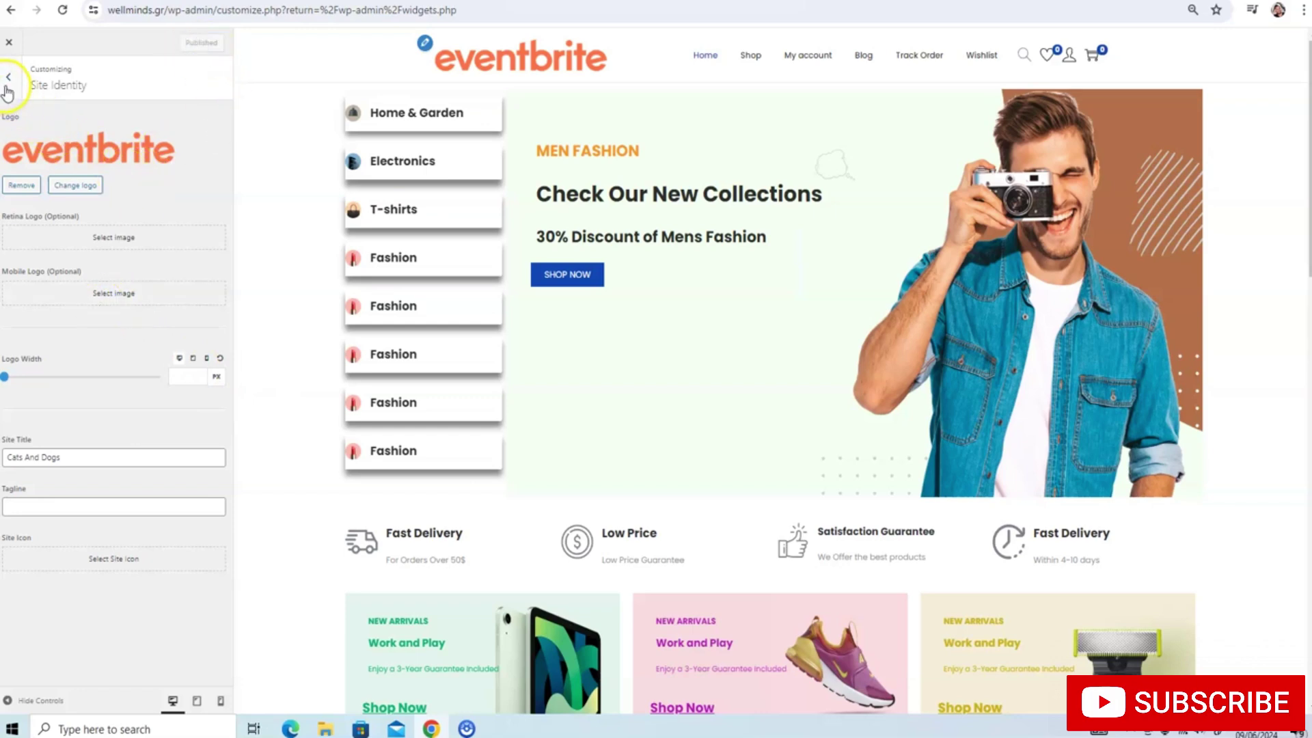
{"action": "left_click", "coordinate": [110, 452]}
{"action": "left_click_drag", "start_coordinate": [105, 453], "coordinate": [6, 457]}
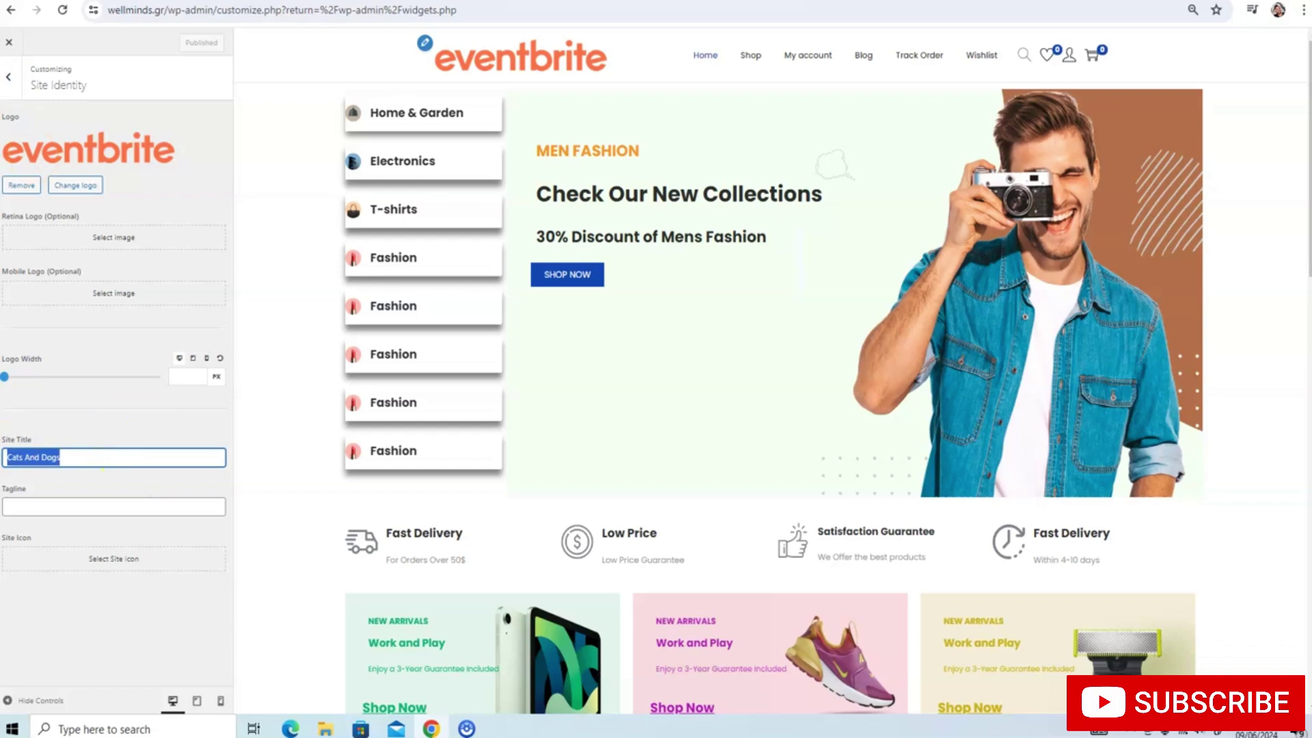
{"action": "type", "text": "Well Minds"}
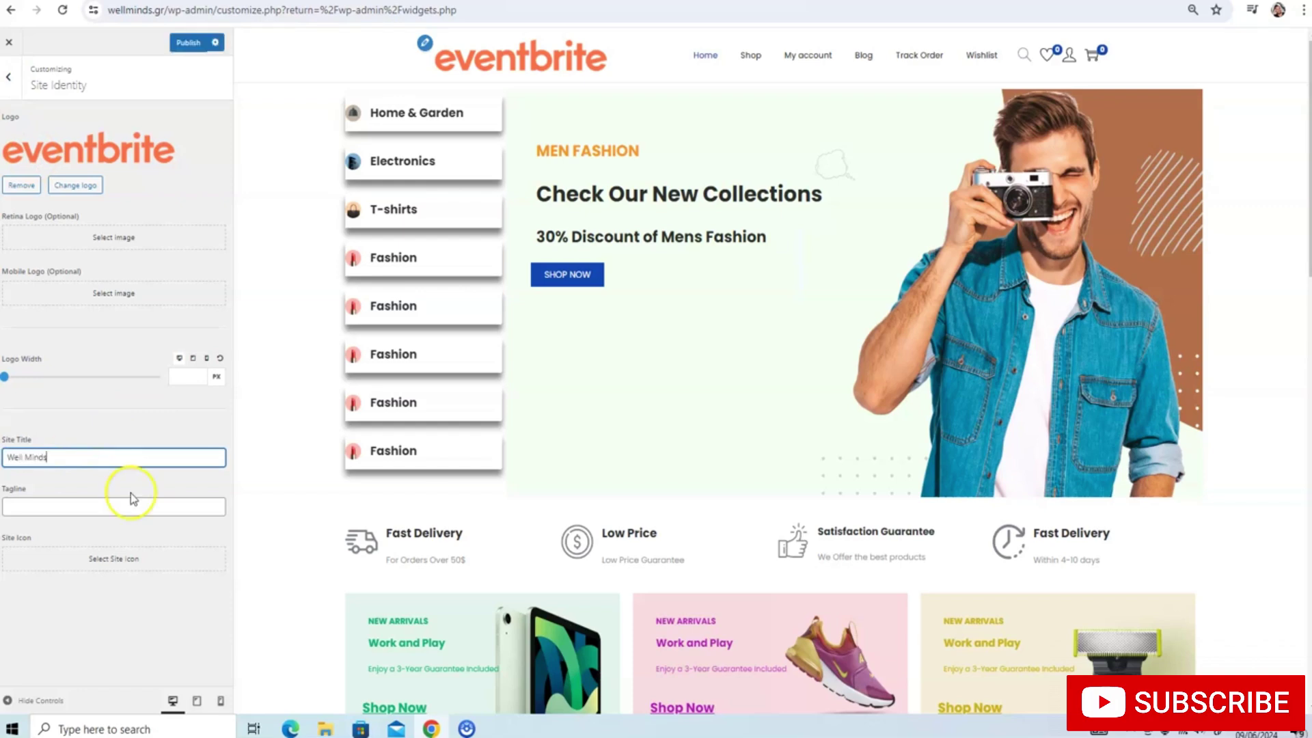
{"action": "left_click", "coordinate": [188, 42]}
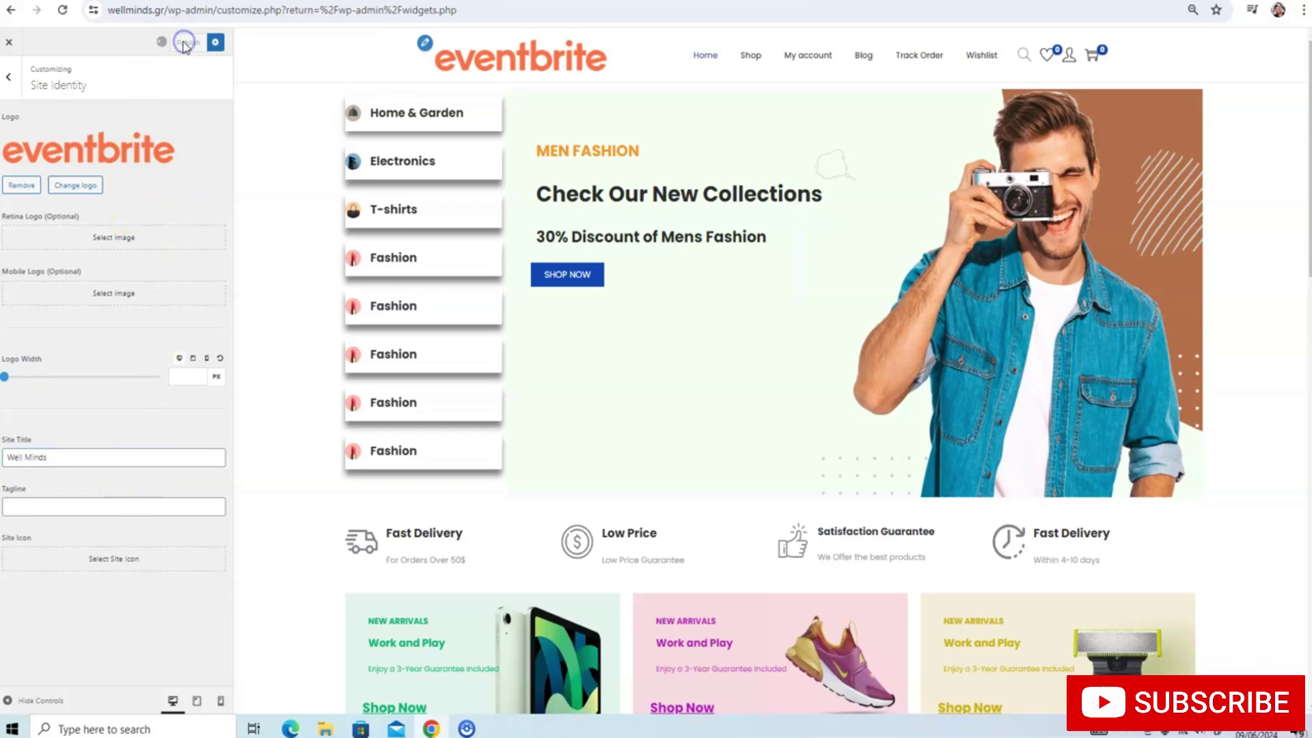
{"action": "left_click", "coordinate": [8, 76]}
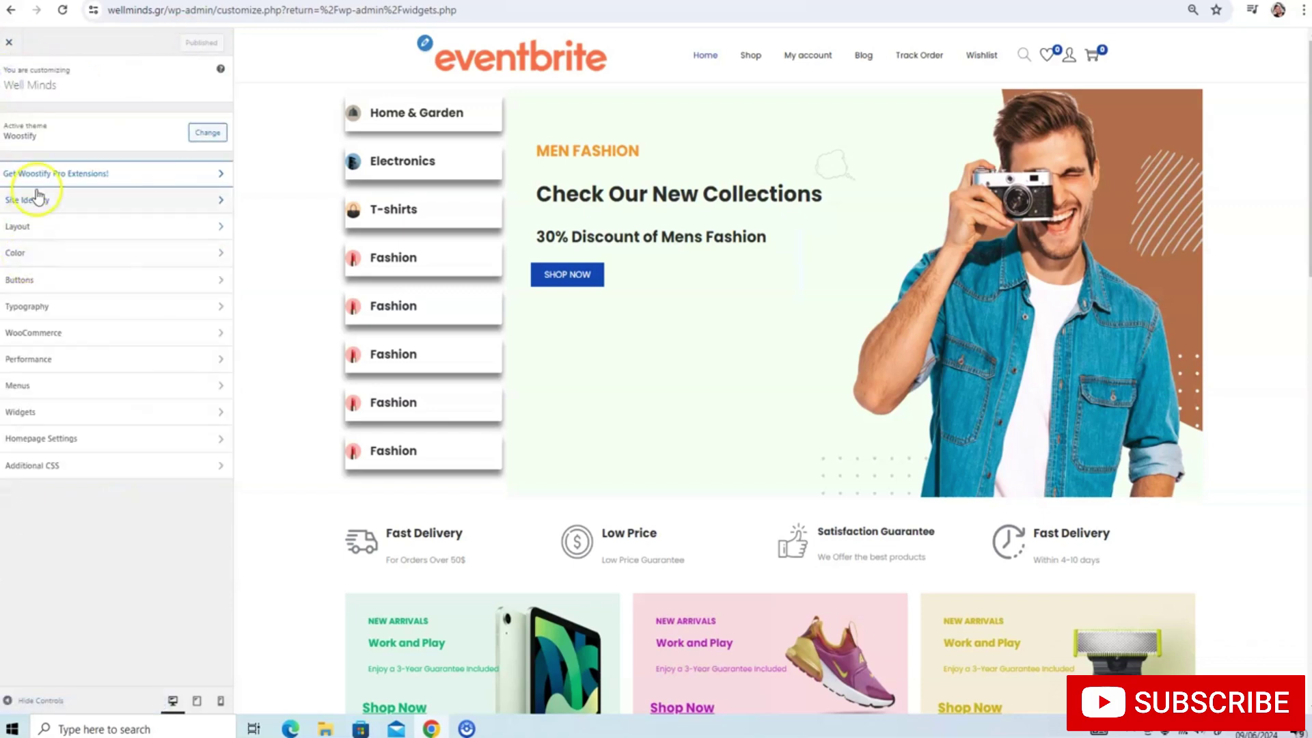
Set the normal header's background colour to blue in its design options
{"action": "left_click", "coordinate": [36, 226]}
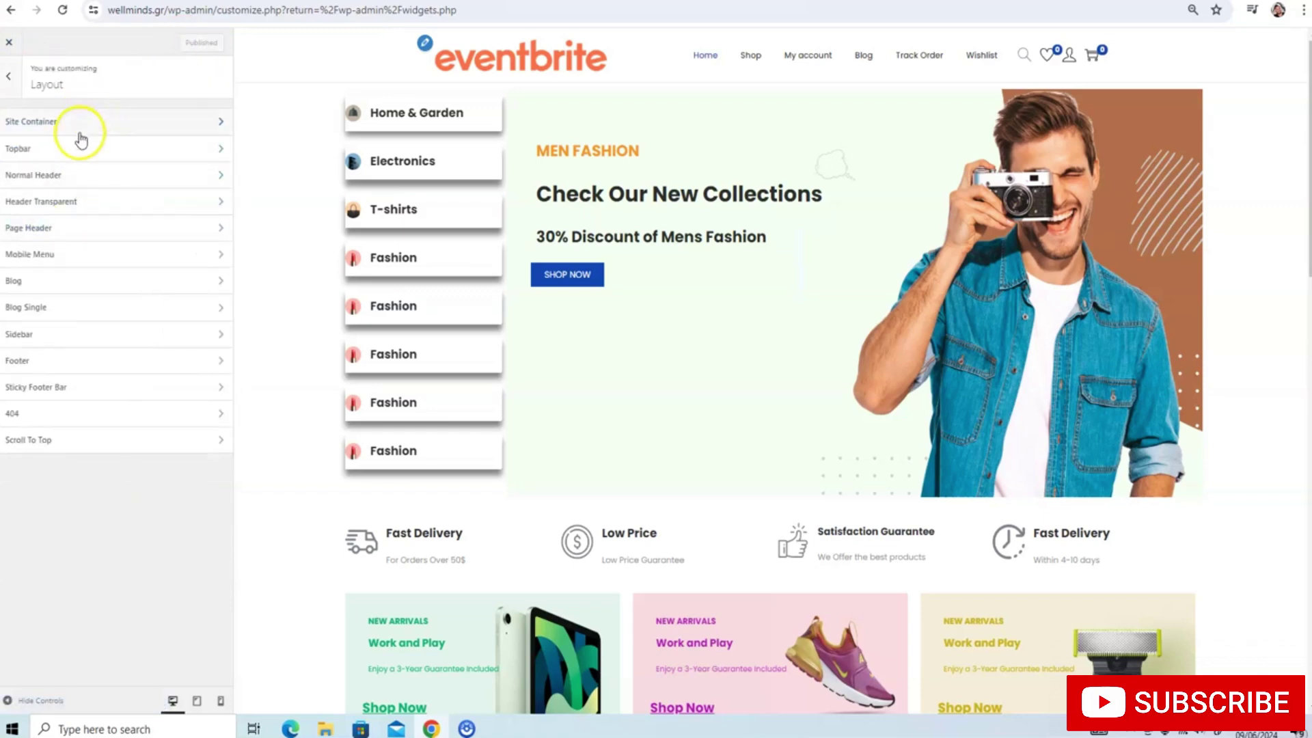
{"action": "left_click", "coordinate": [75, 178]}
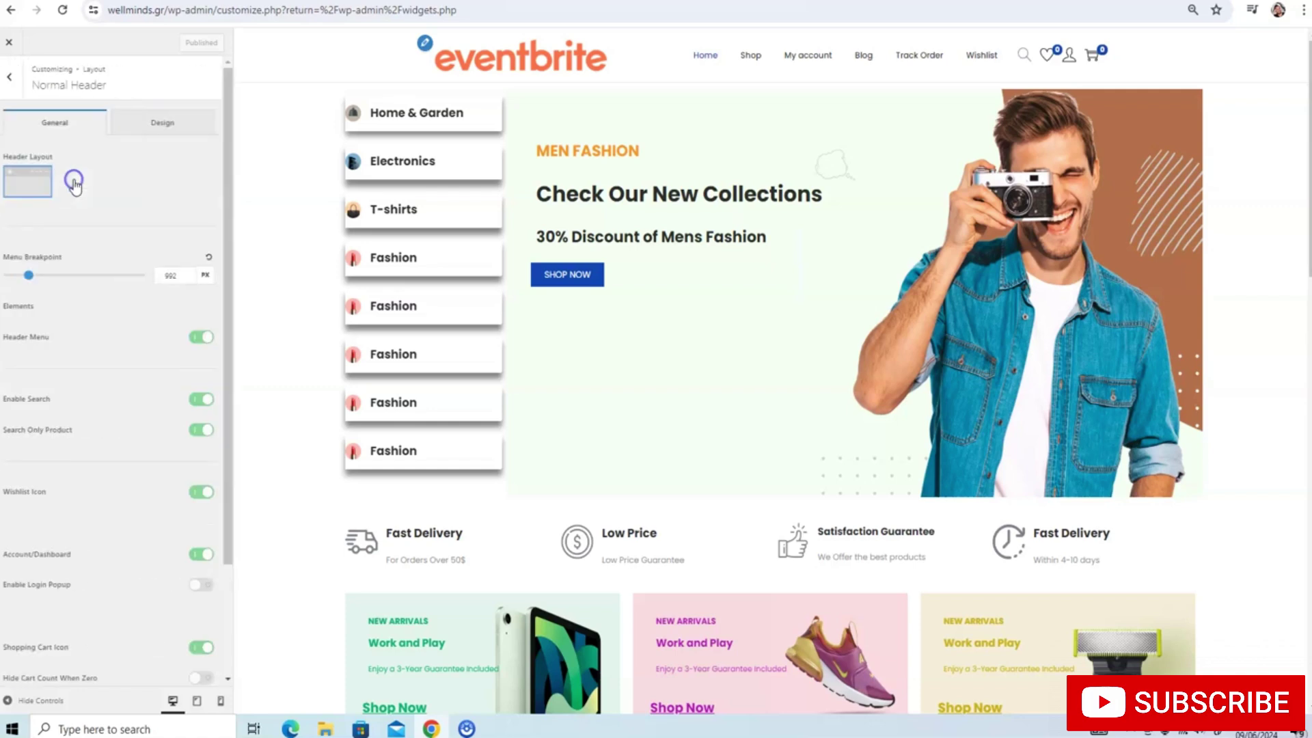
{"action": "left_click", "coordinate": [138, 127]}
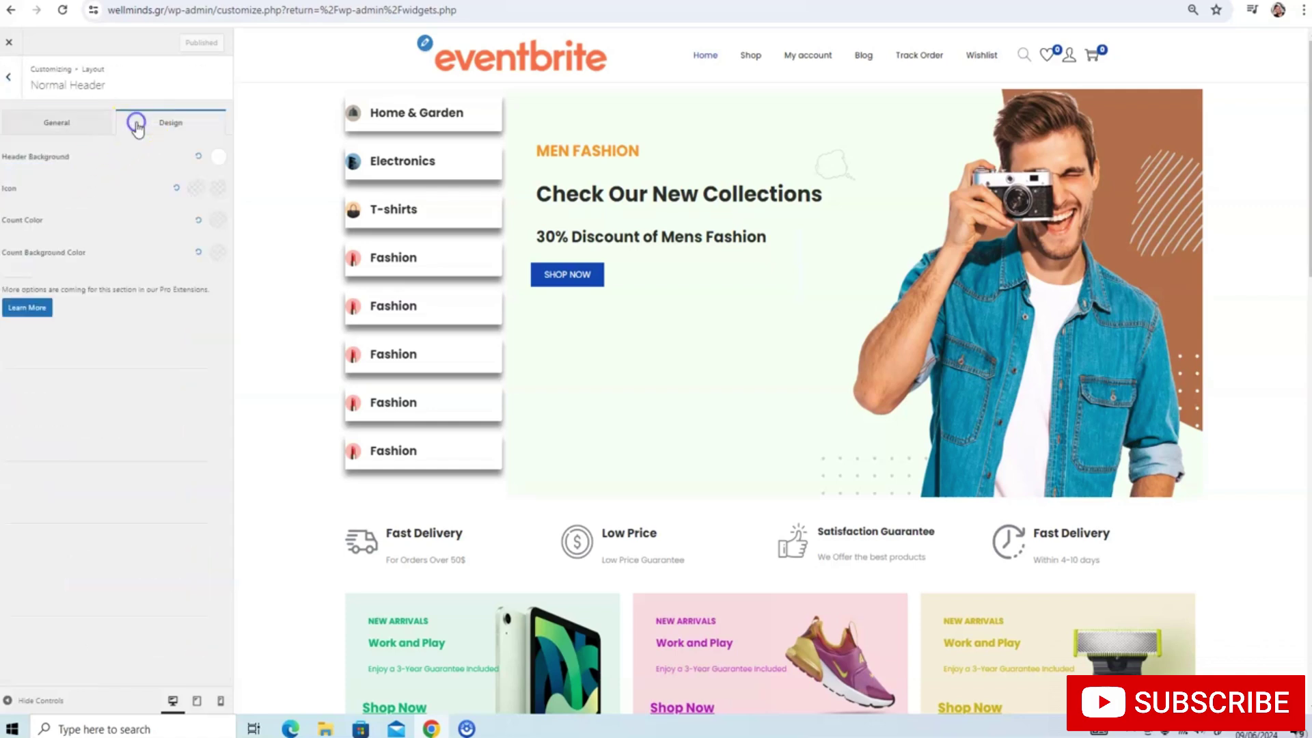
{"action": "left_click", "coordinate": [216, 158]}
{"action": "left_click", "coordinate": [116, 263]}
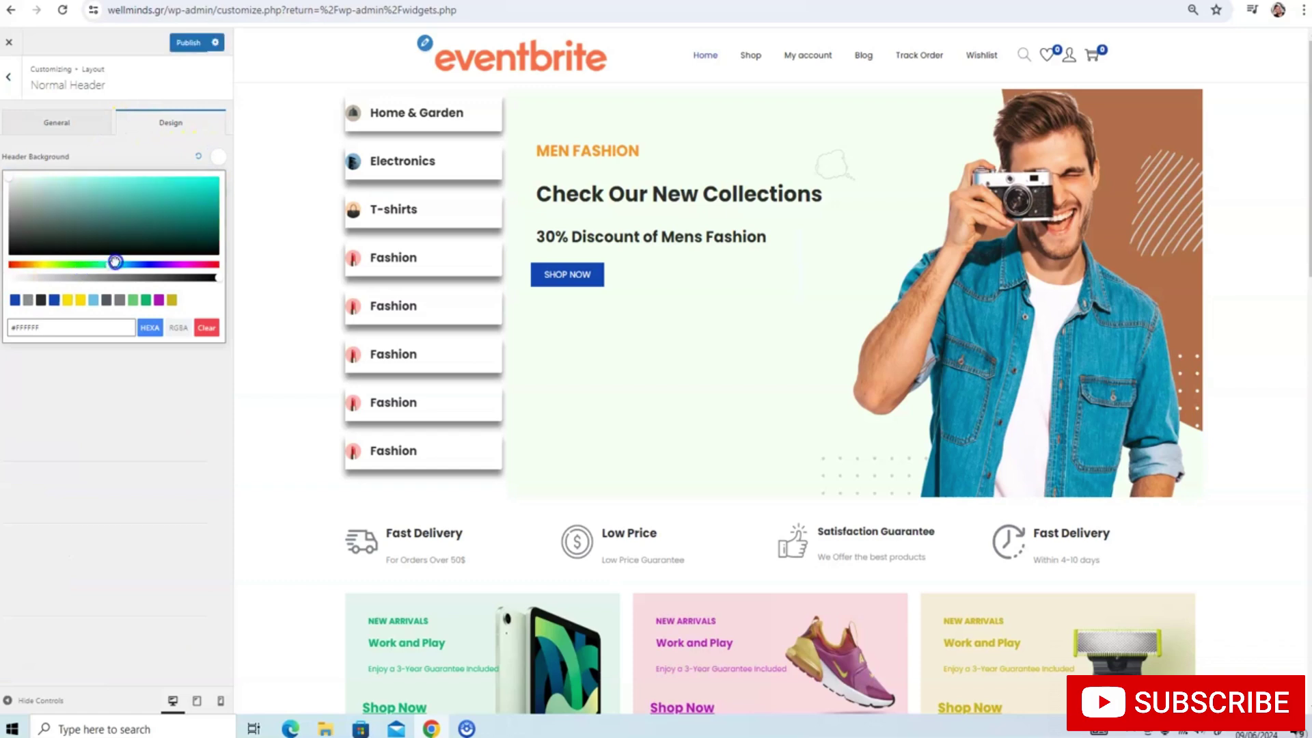
{"action": "left_click", "coordinate": [53, 301]}
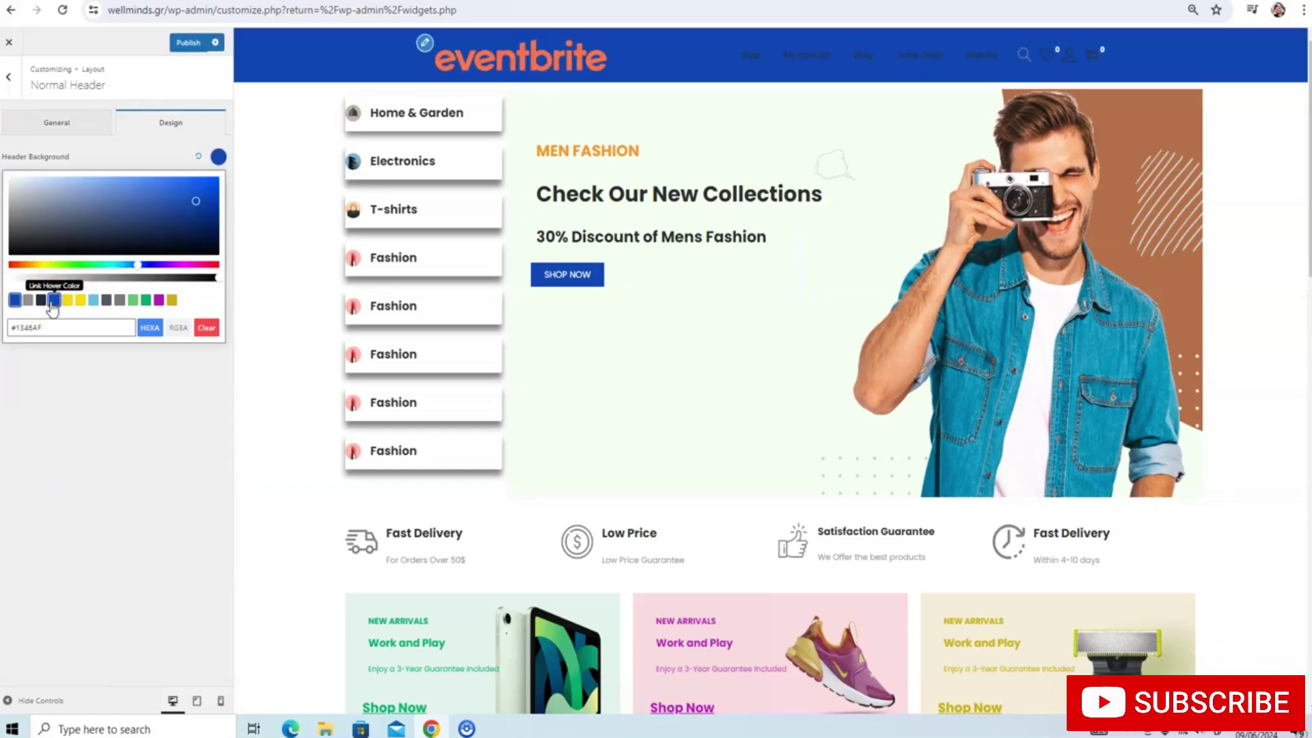
{"action": "left_click", "coordinate": [78, 151]}
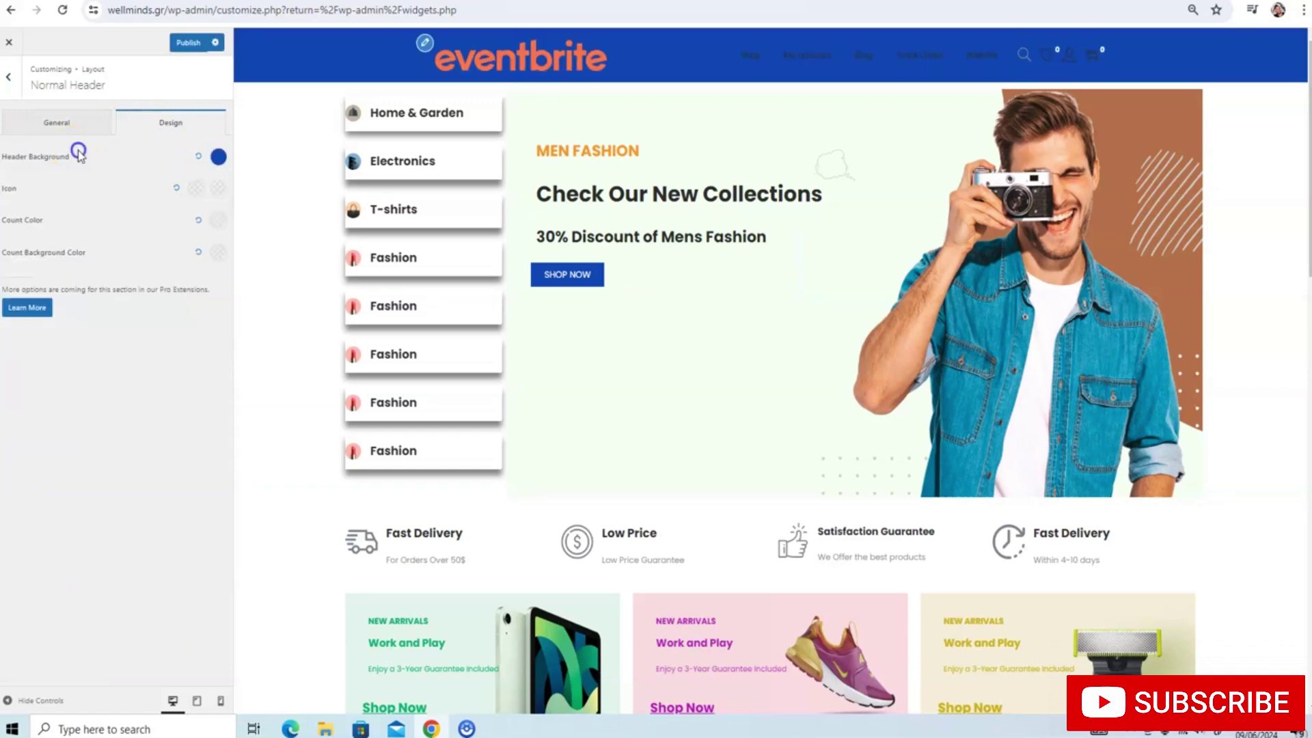
Make both header icon colours light and fully opaque, the second one white
{"action": "left_click", "coordinate": [195, 188]}
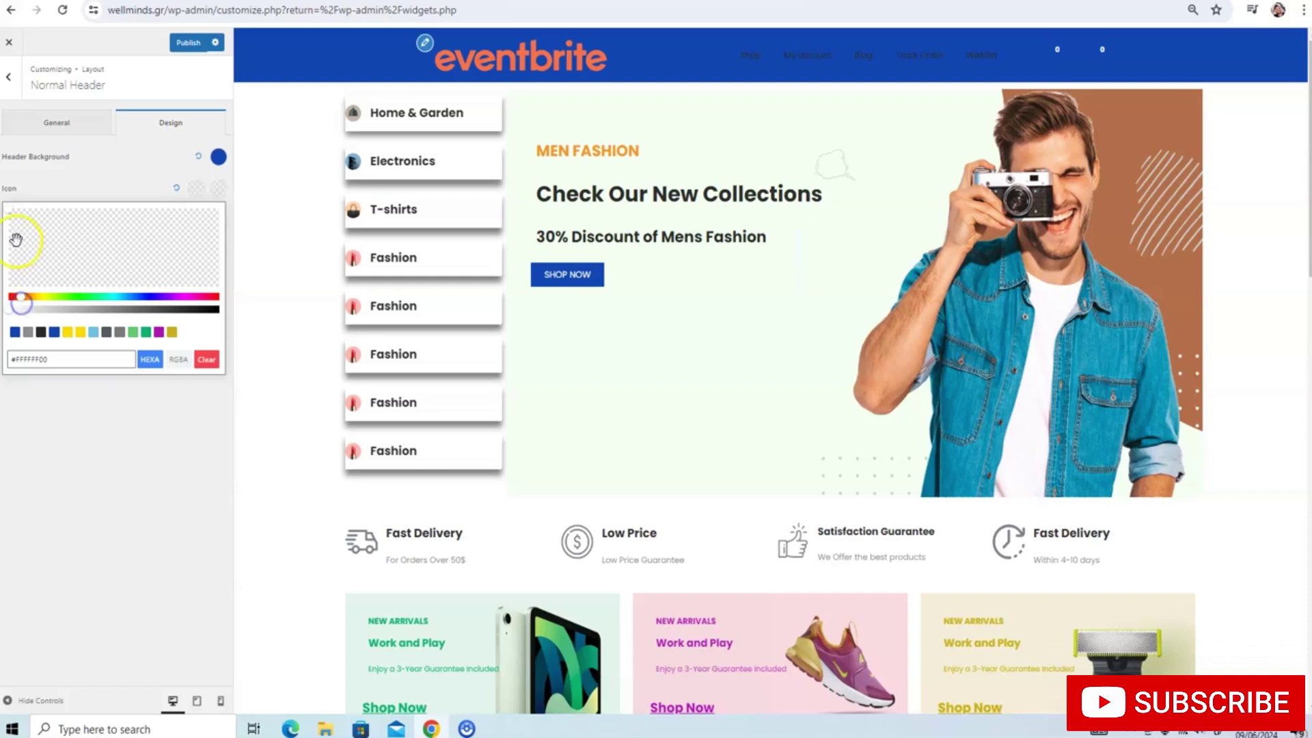
{"action": "left_click", "coordinate": [14, 216]}
{"action": "left_click", "coordinate": [28, 295]}
{"action": "left_click_drag", "start_coordinate": [15, 308], "coordinate": [217, 306]}
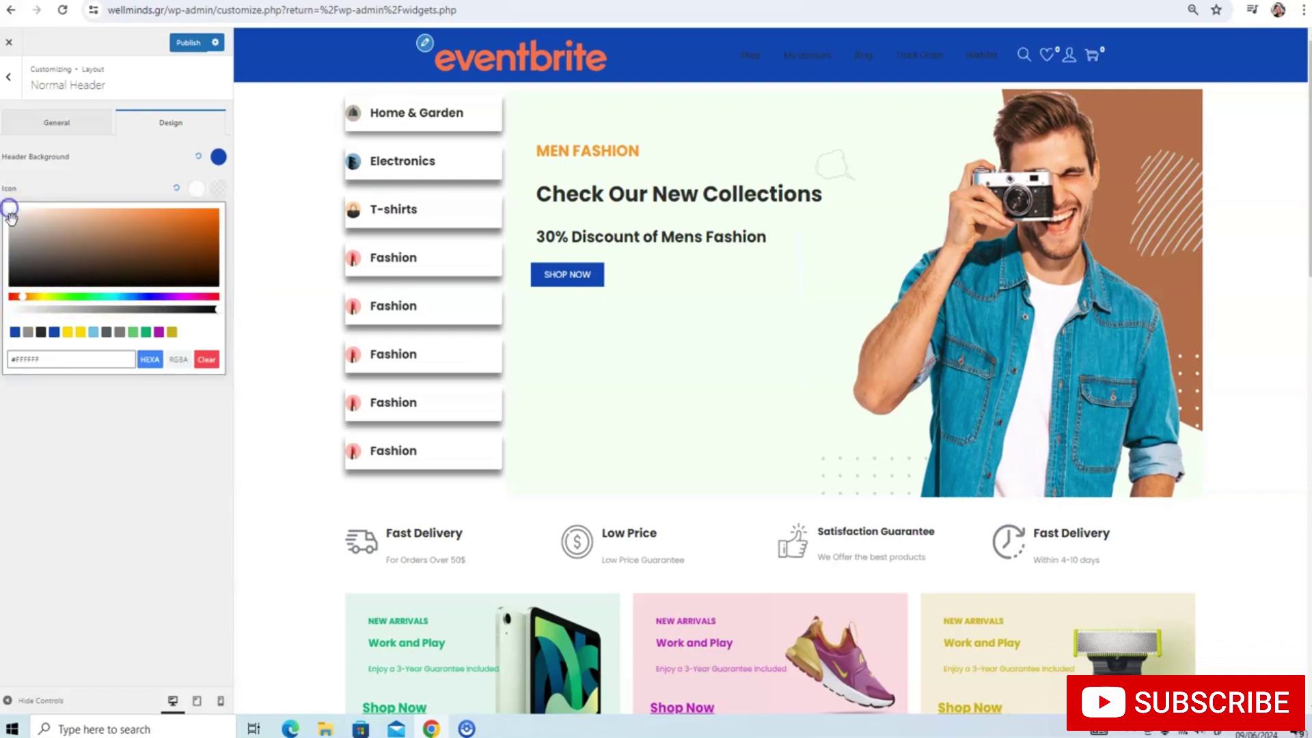
{"action": "left_click", "coordinate": [124, 174]}
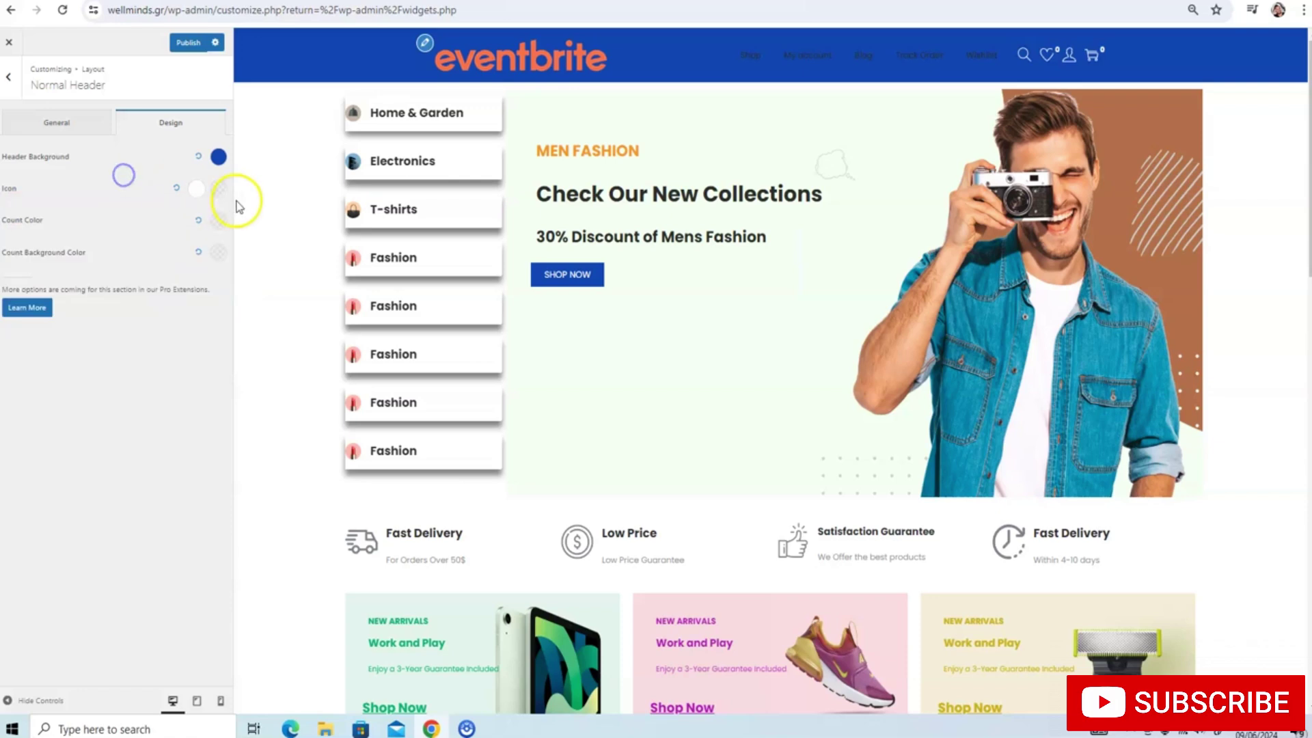
{"action": "left_click", "coordinate": [219, 191]}
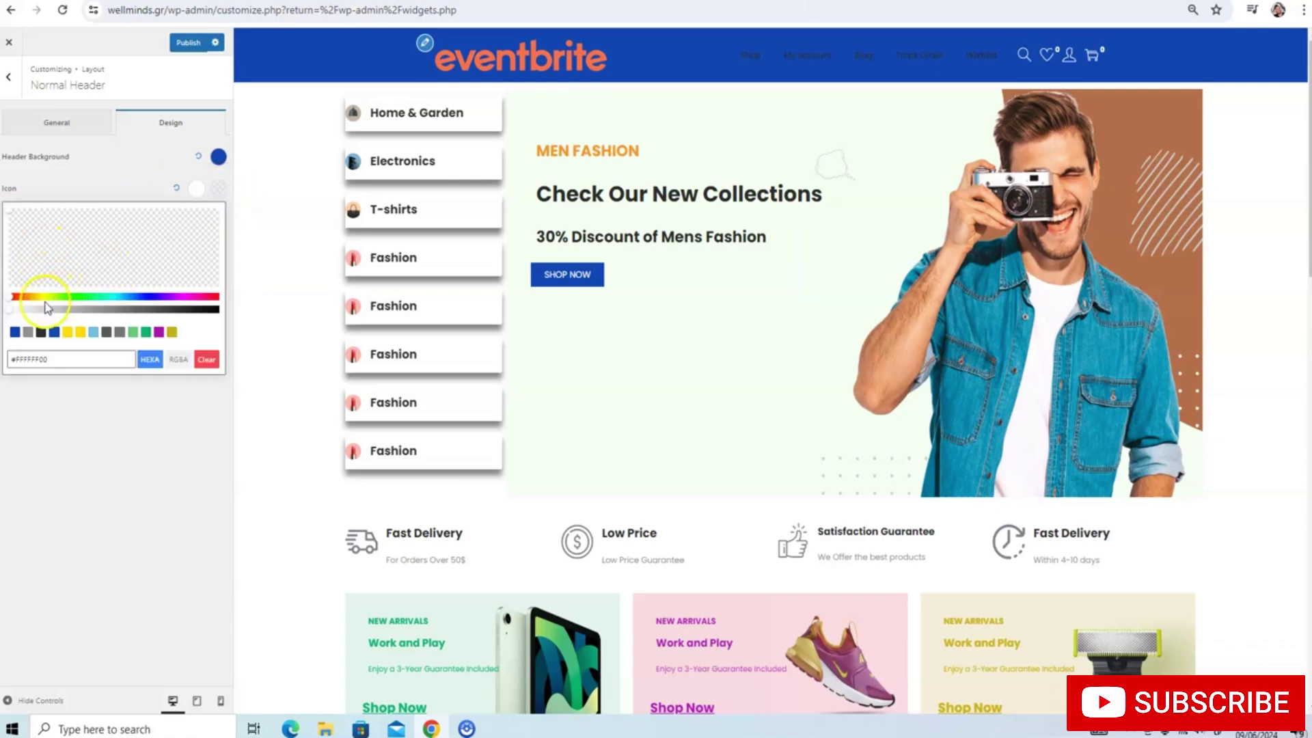
{"action": "left_click_drag", "start_coordinate": [46, 307], "coordinate": [237, 311]}
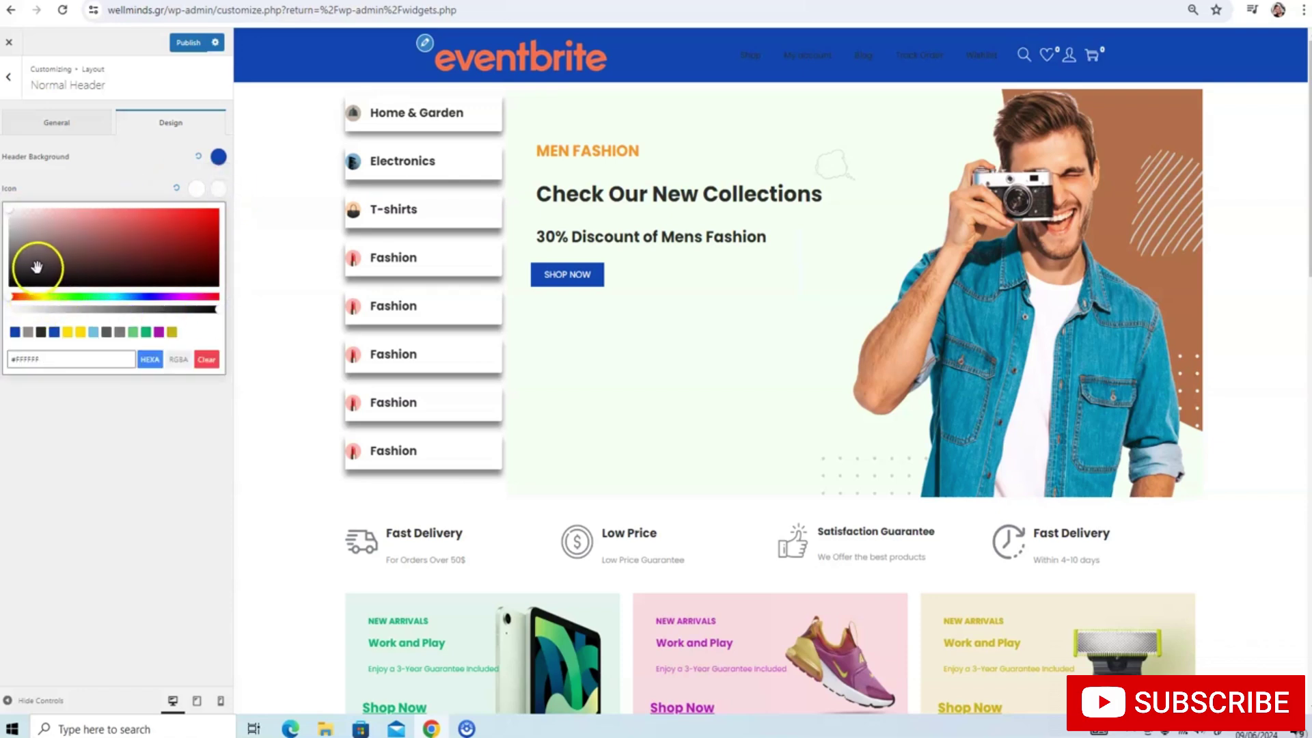
{"action": "left_click", "coordinate": [94, 200]}
Set the header count badge colour to an opaque gold
{"action": "left_click", "coordinate": [214, 221]}
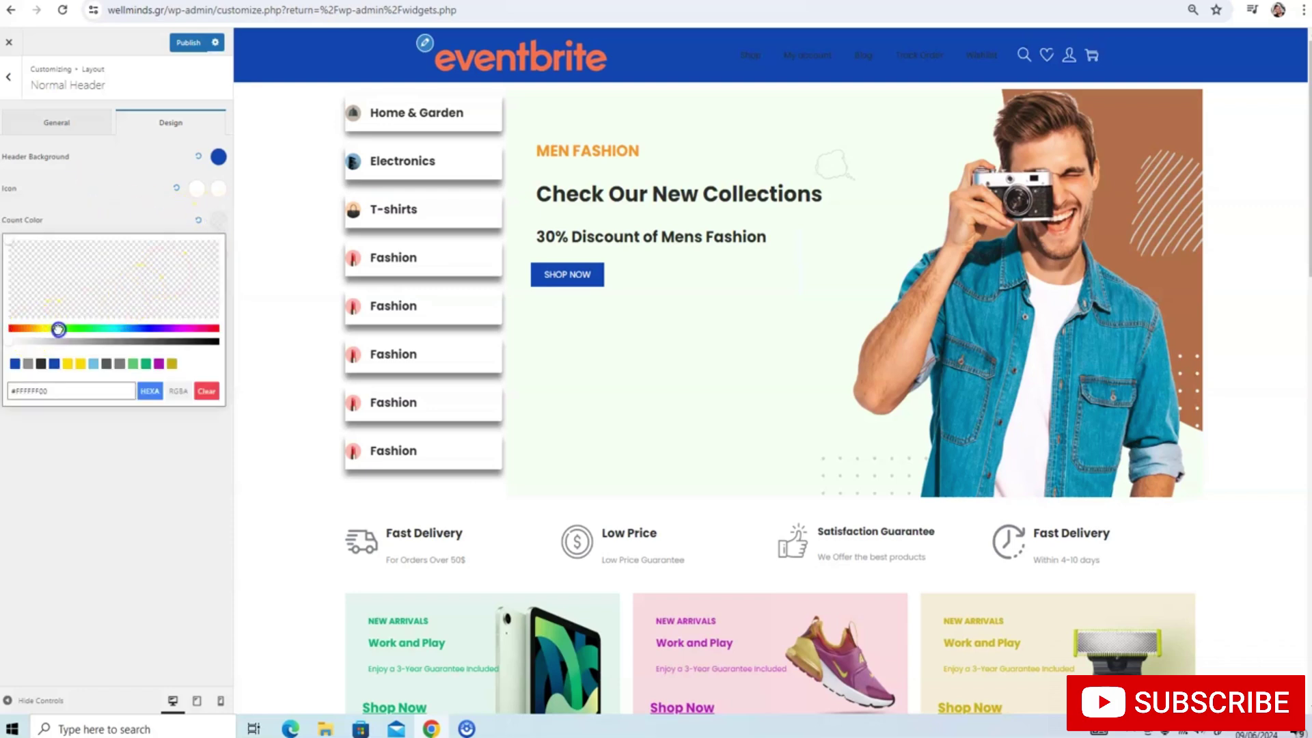
{"action": "left_click_drag", "start_coordinate": [18, 333], "coordinate": [240, 339]}
{"action": "left_click", "coordinate": [111, 246]}
{"action": "left_click_drag", "start_coordinate": [110, 246], "coordinate": [223, 250]}
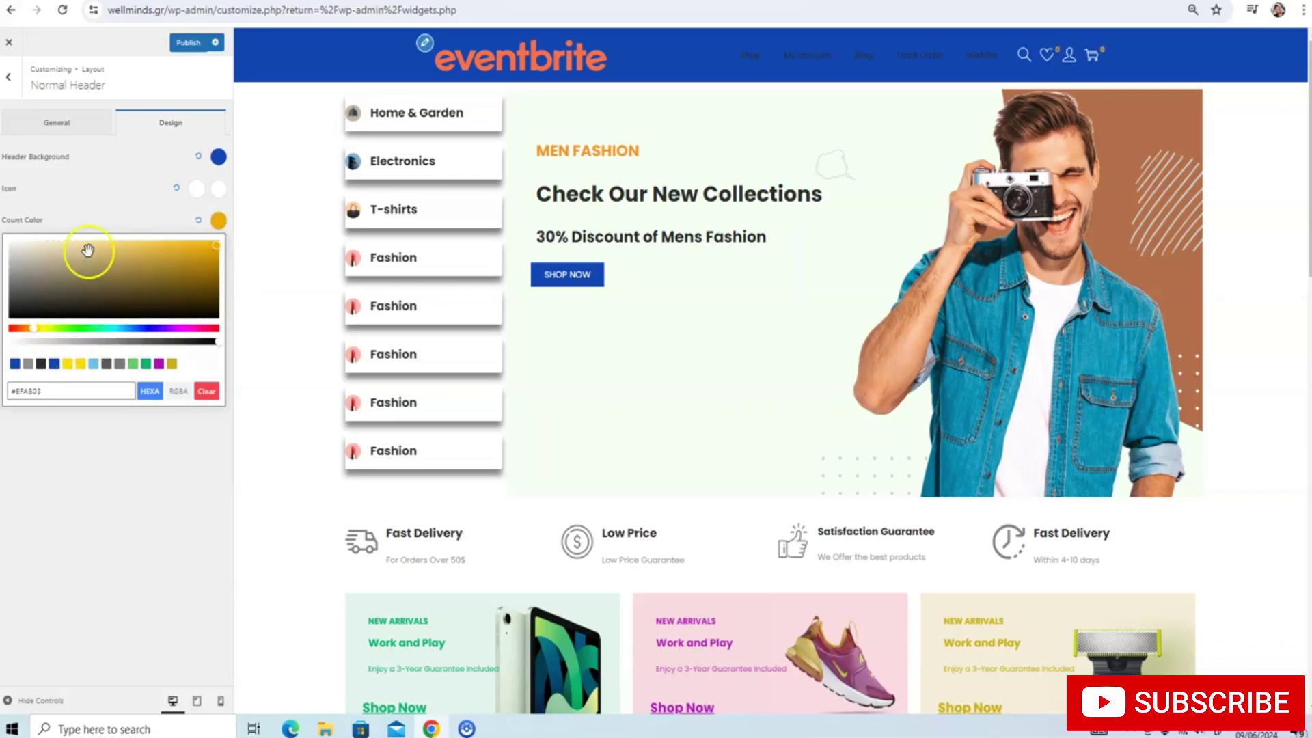
{"action": "left_click", "coordinate": [104, 215]}
Make the count badge background dark orange, retouch the count colour, and publish the header colours
{"action": "left_click", "coordinate": [218, 252]}
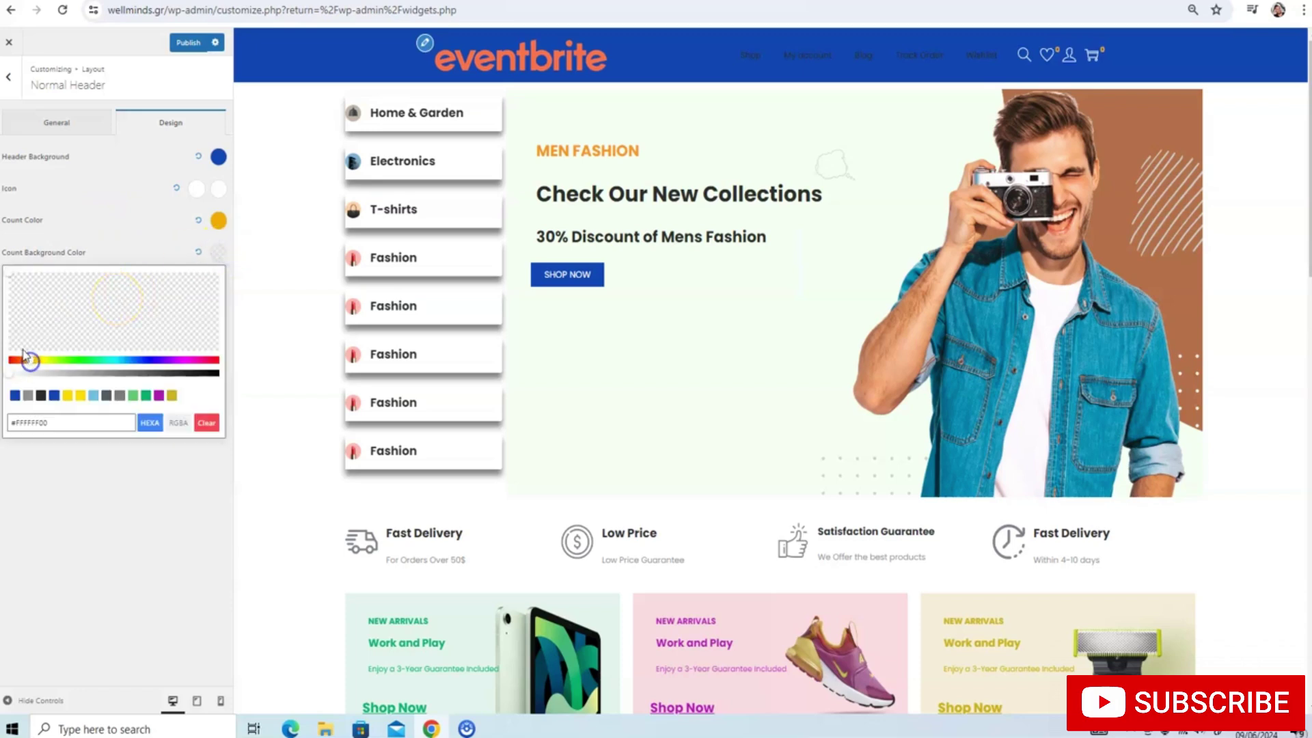
{"action": "left_click_drag", "start_coordinate": [18, 371], "coordinate": [226, 358]}
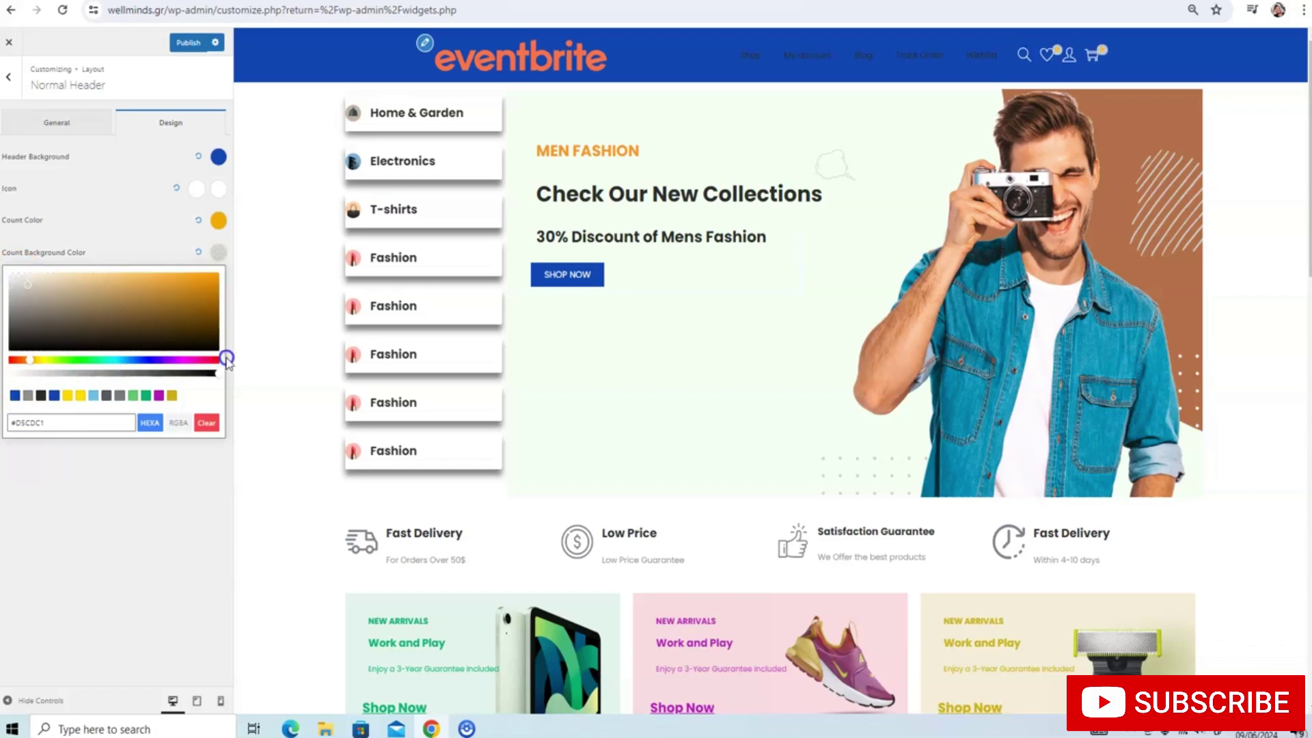
{"action": "mouse_move", "coordinate": [9, 274]}
{"action": "left_mouse_down"}
{"action": "mouse_move", "coordinate": [76, 296]}
{"action": "mouse_move", "coordinate": [169, 278]}
{"action": "mouse_move", "coordinate": [198, 300]}
{"action": "mouse_move", "coordinate": [149, 332]}
{"action": "left_mouse_up"}
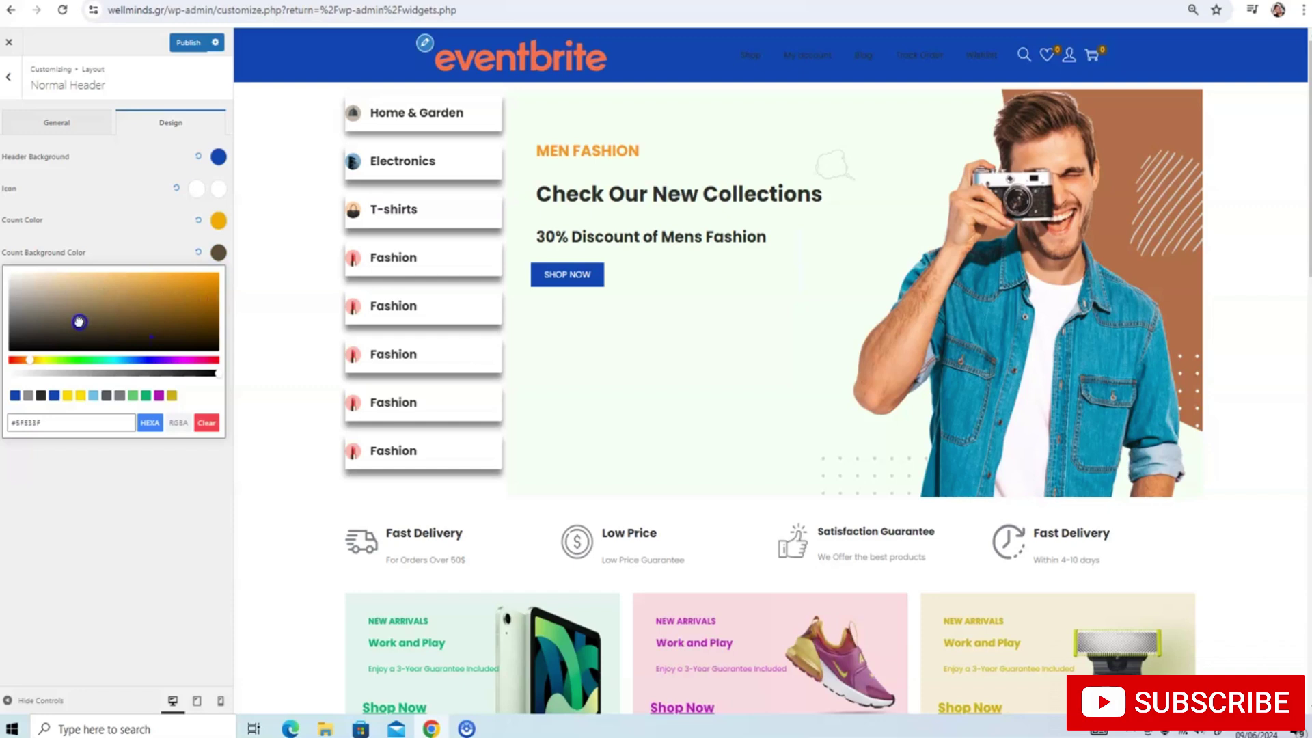
{"action": "left_click_drag", "start_coordinate": [113, 293], "coordinate": [152, 301]}
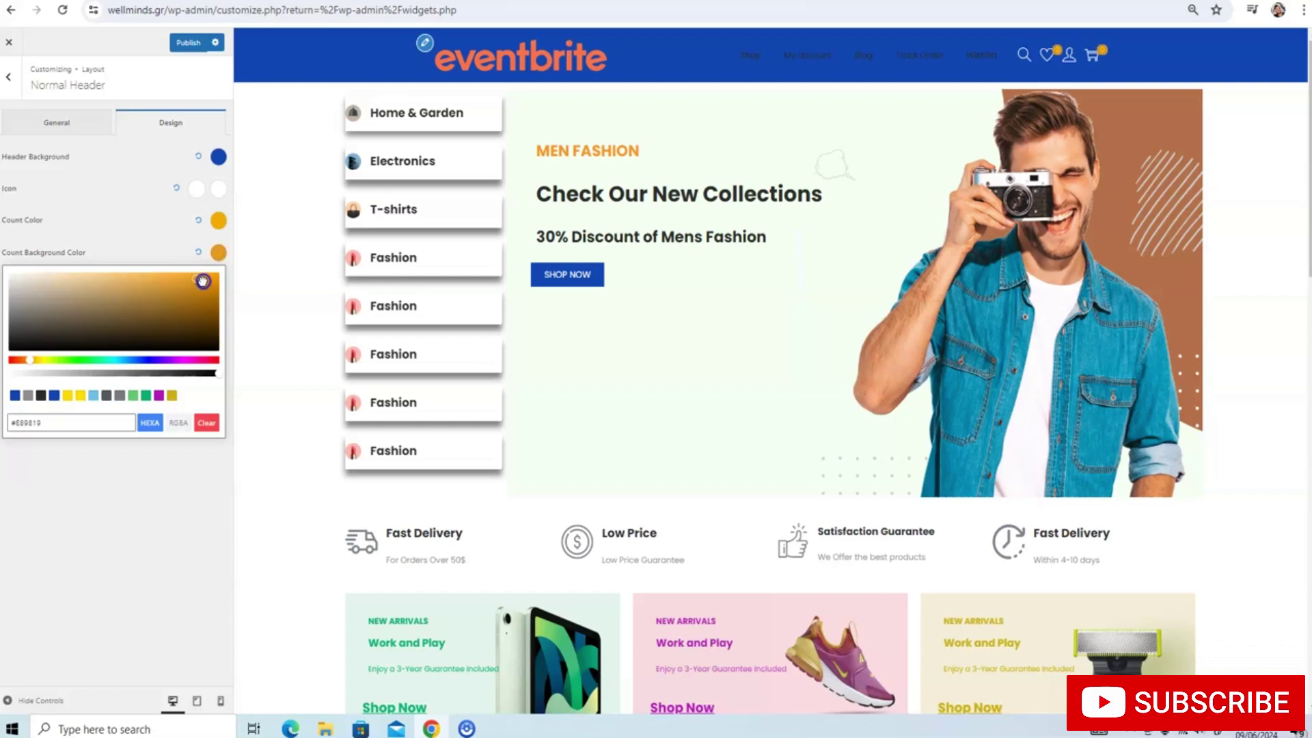
{"action": "left_click", "coordinate": [217, 219]}
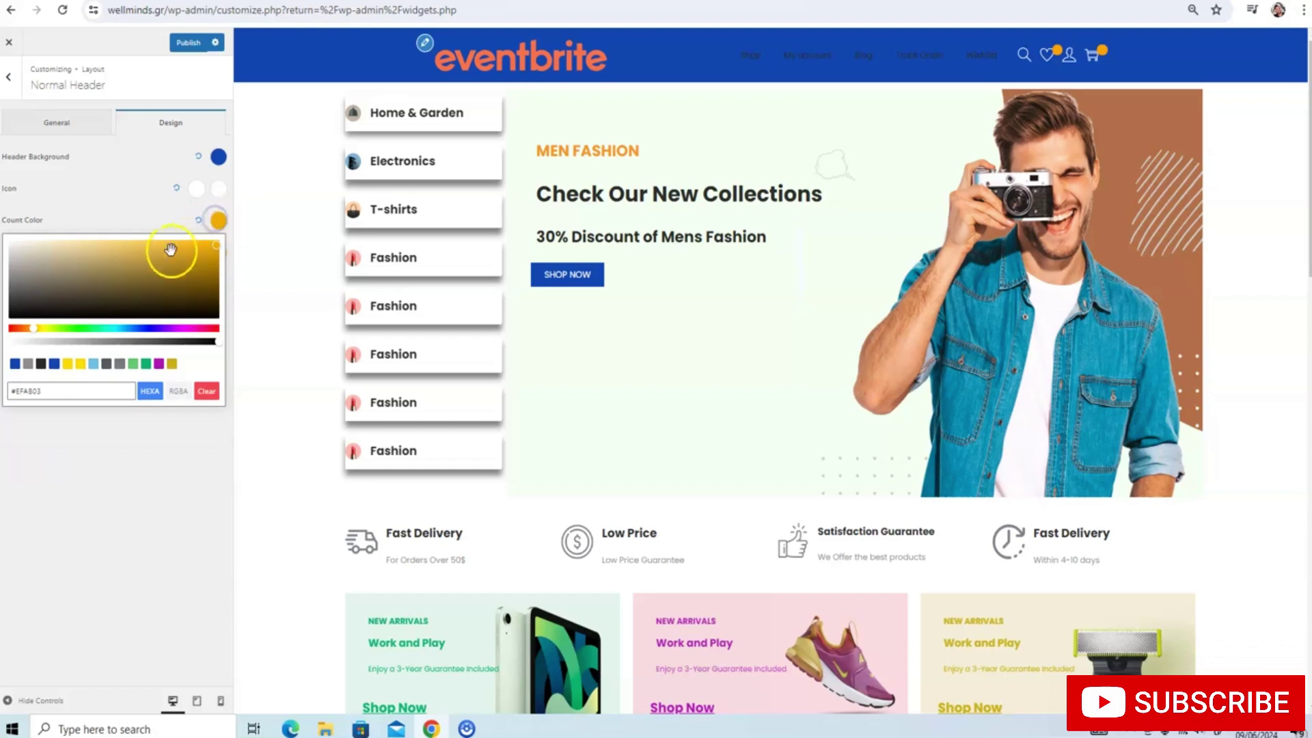
{"action": "left_click_drag", "start_coordinate": [167, 255], "coordinate": [53, 296]}
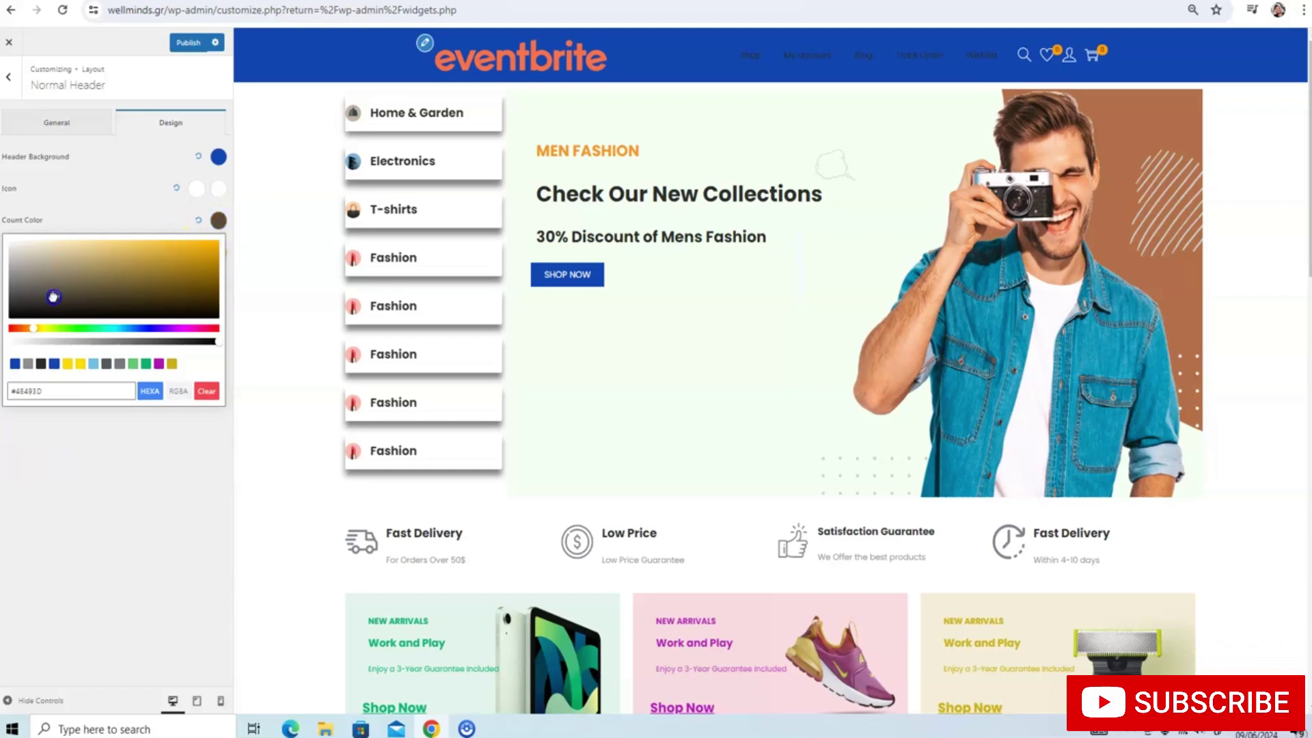
{"action": "left_click", "coordinate": [98, 206]}
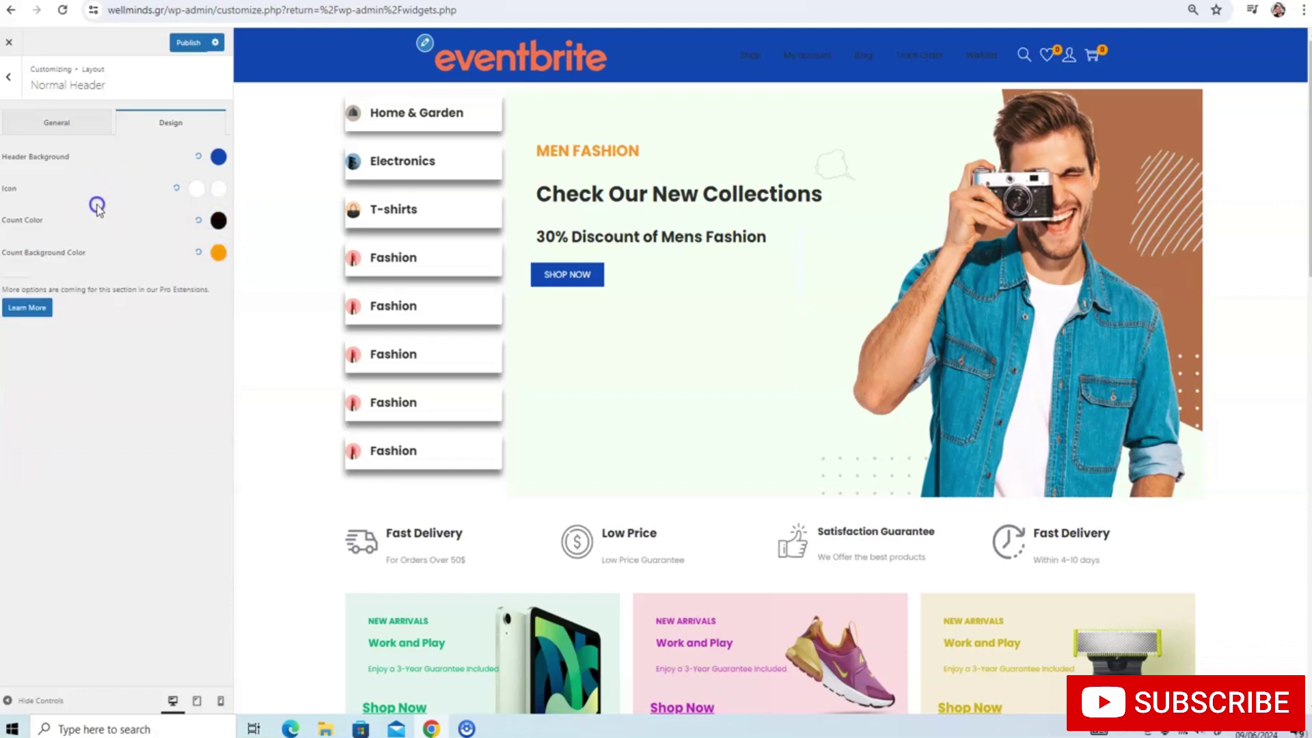
{"action": "left_click", "coordinate": [184, 43]}
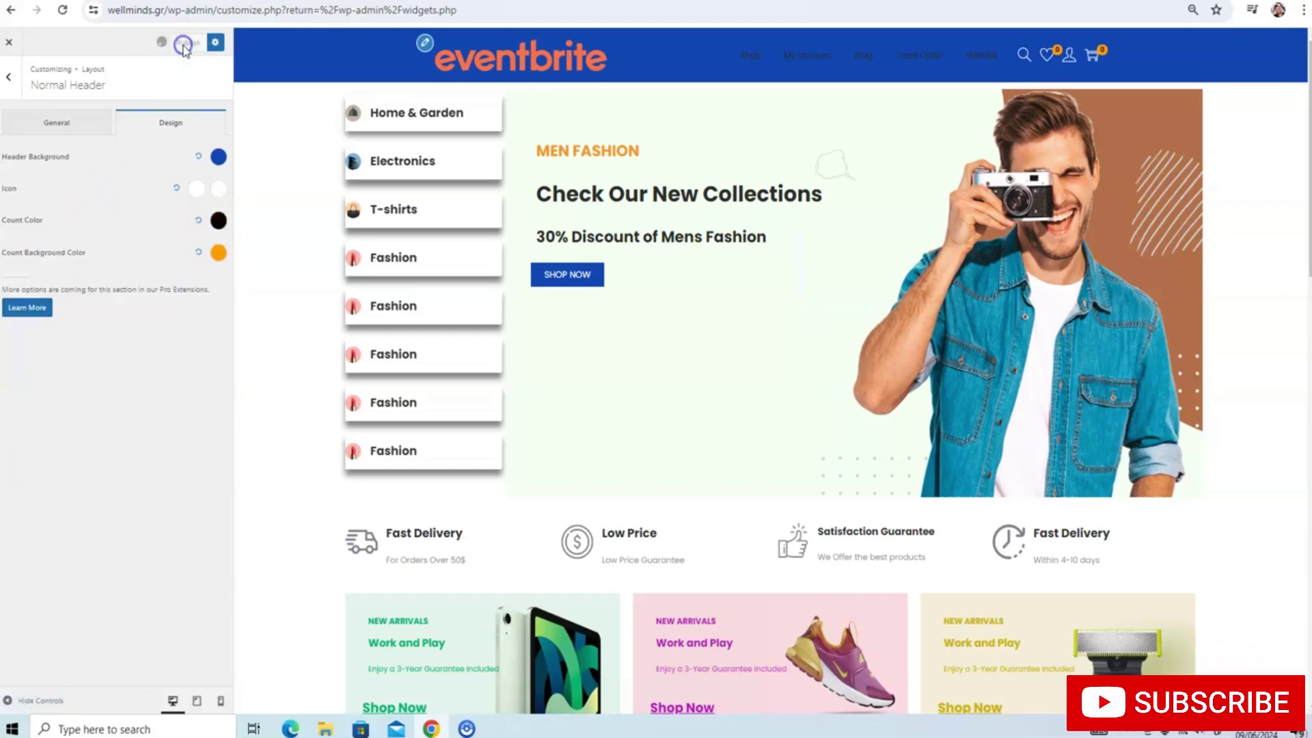
{"action": "left_click", "coordinate": [10, 79]}
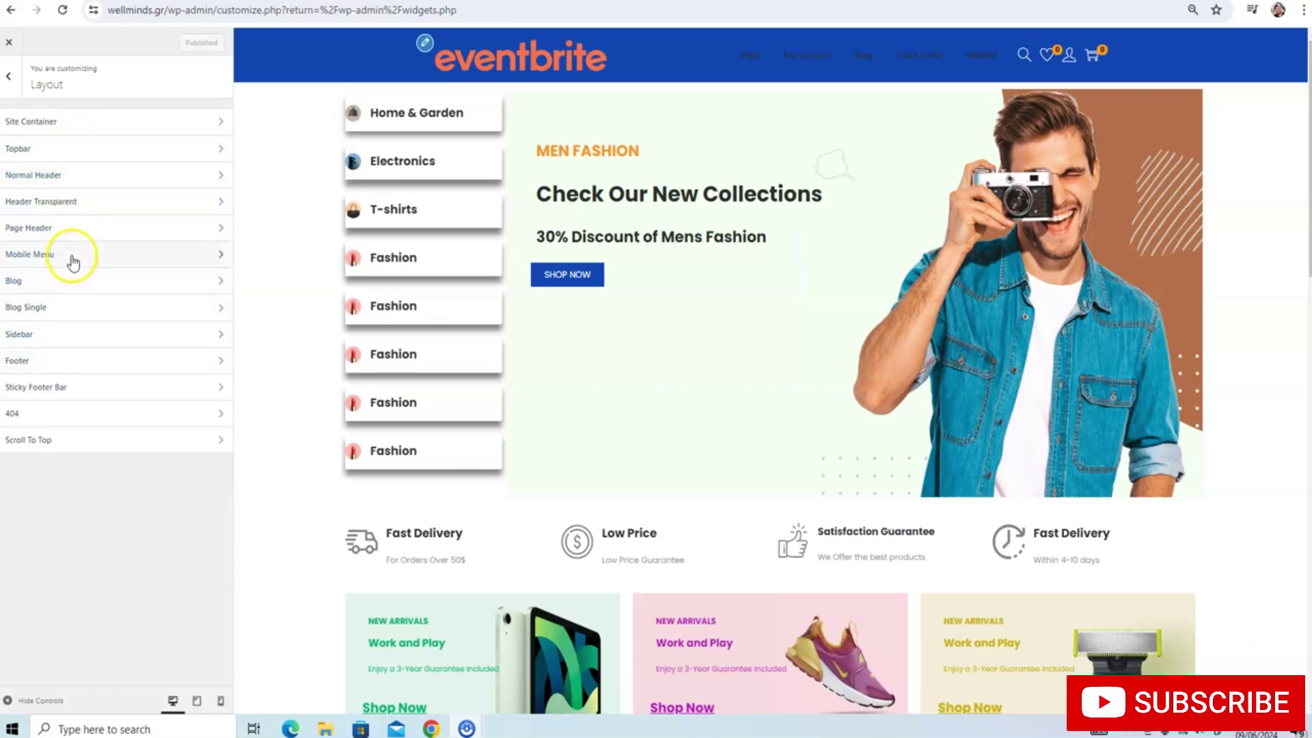
Look at the Site Container settings, then return to the main customizer list
{"action": "left_click", "coordinate": [67, 137]}
{"action": "left_click", "coordinate": [11, 85]}
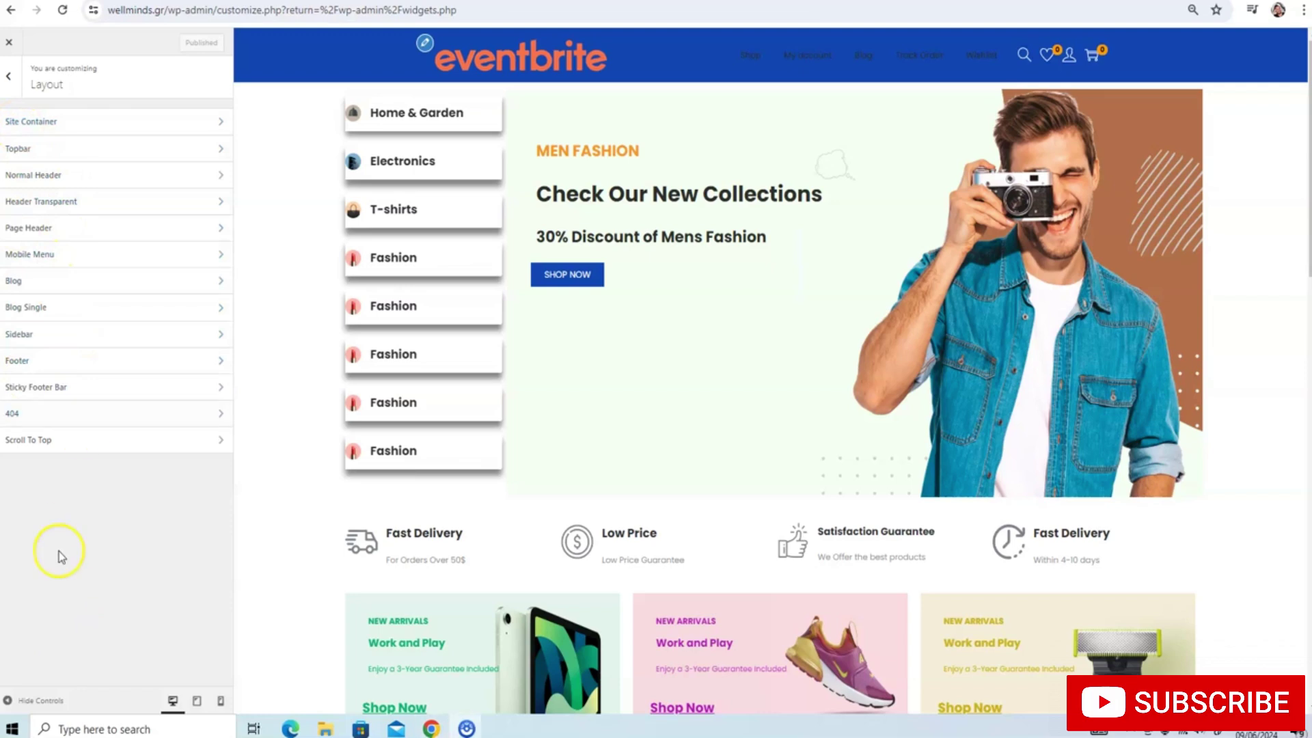
{"action": "left_click", "coordinate": [30, 639]}
{"action": "left_click", "coordinate": [8, 78]}
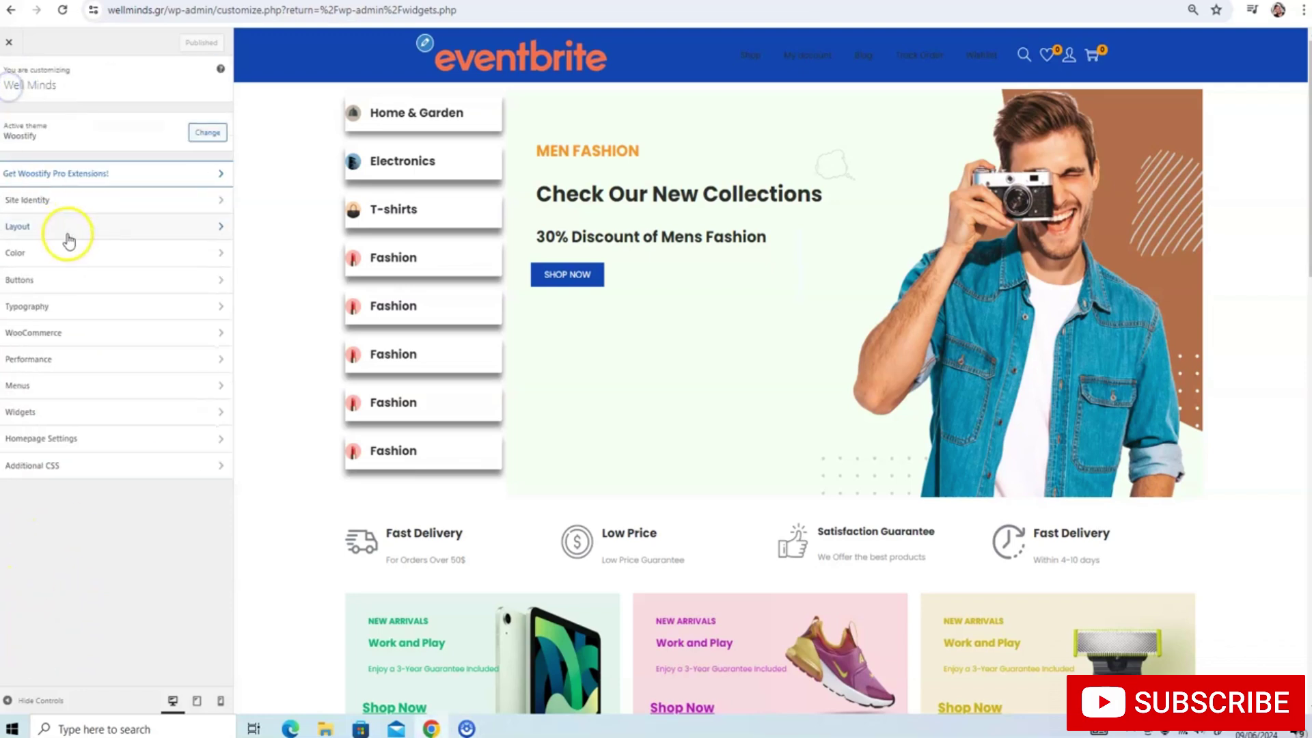
Set the primary menu's parent link colour to white in Typography and publish
{"action": "left_click", "coordinate": [56, 306]}
{"action": "left_click", "coordinate": [57, 149]}
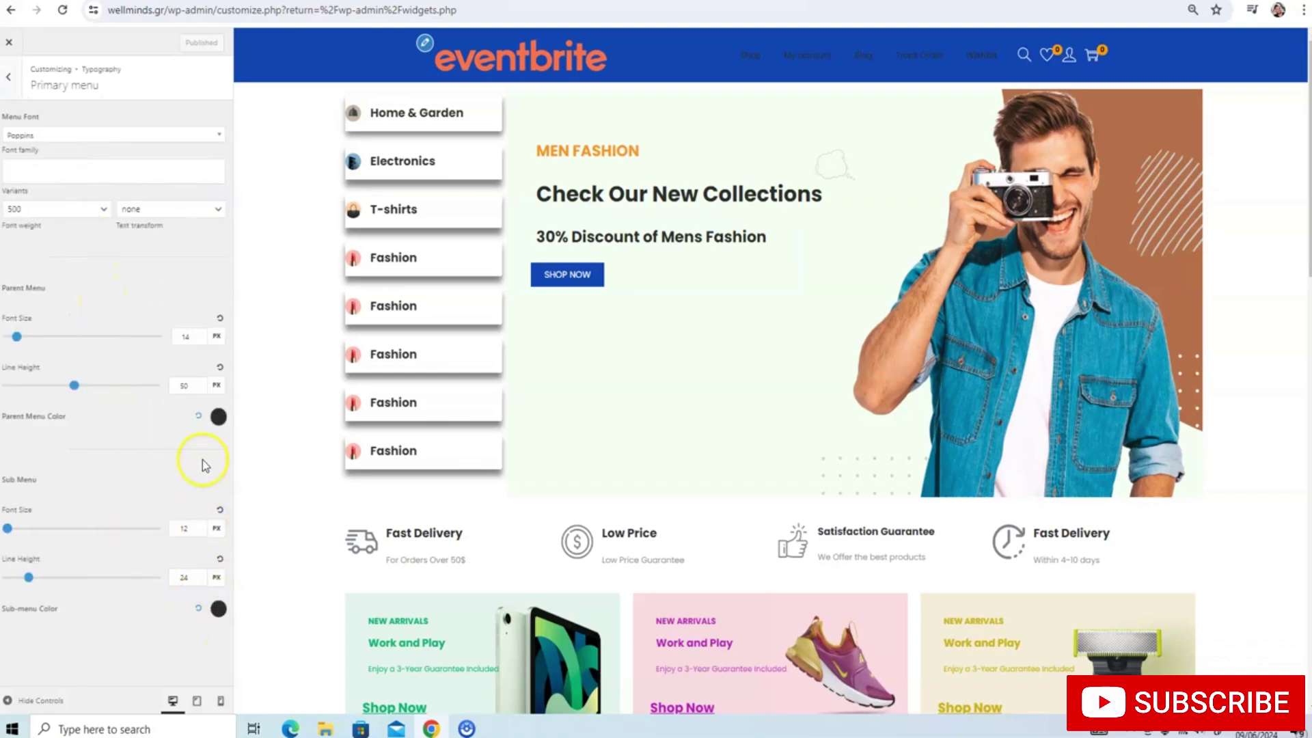
{"action": "left_click", "coordinate": [218, 416]}
{"action": "left_click", "coordinate": [12, 500]}
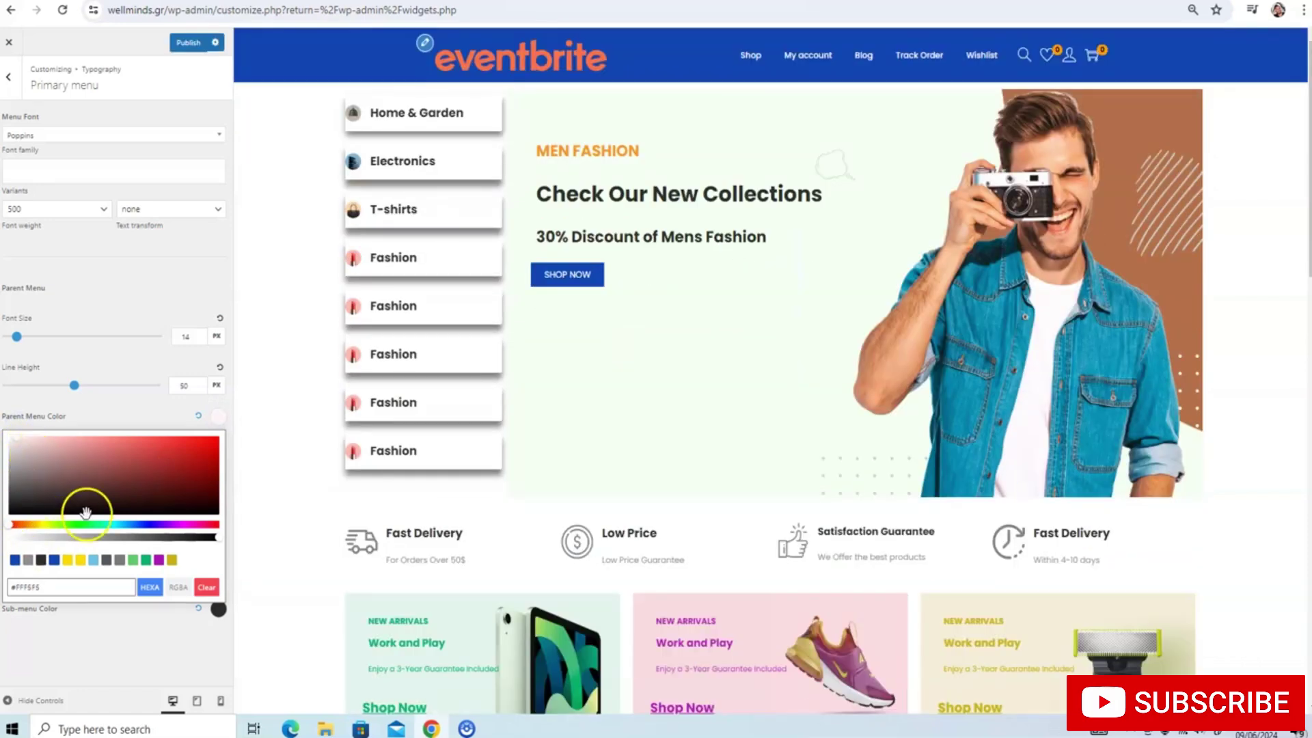
{"action": "left_click", "coordinate": [189, 42]}
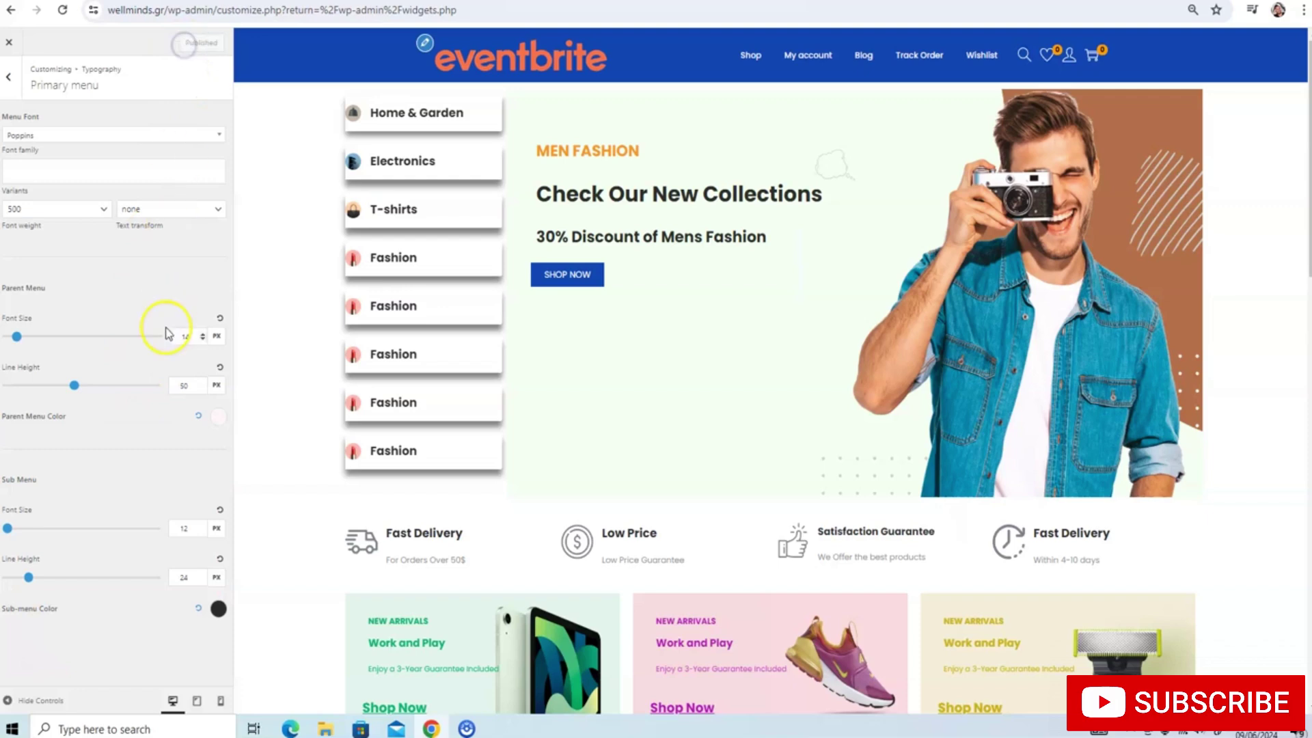
{"action": "left_click", "coordinate": [10, 77]}
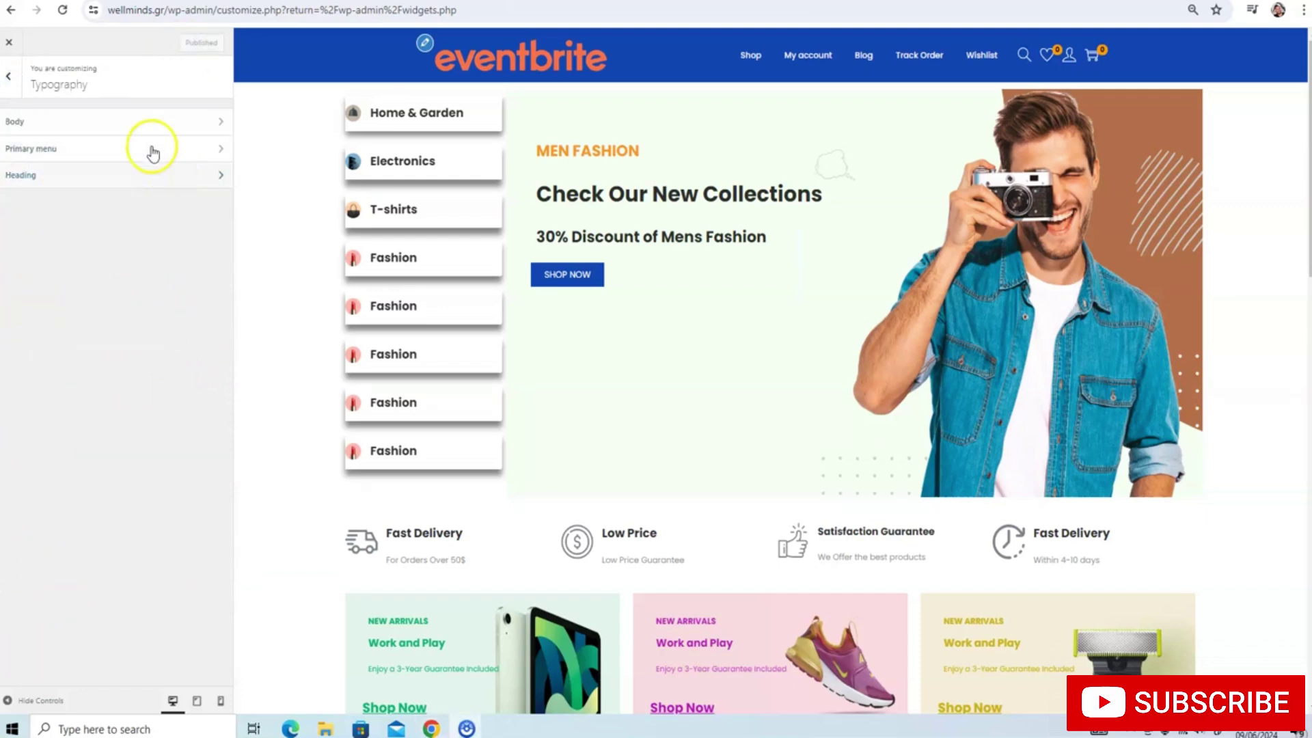
Open the customizer's WooCommerce section, briefly checking the Product Single settings
{"action": "left_click", "coordinate": [9, 77]}
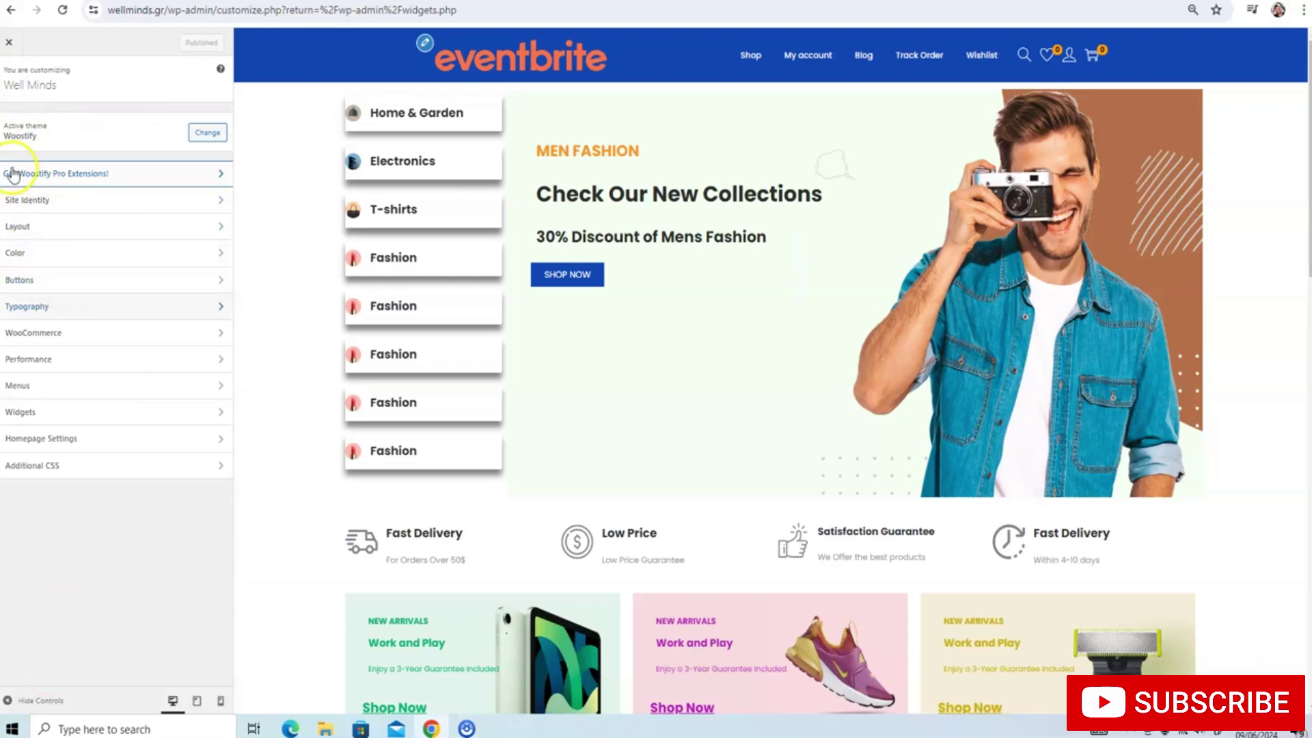
{"action": "left_click", "coordinate": [42, 331]}
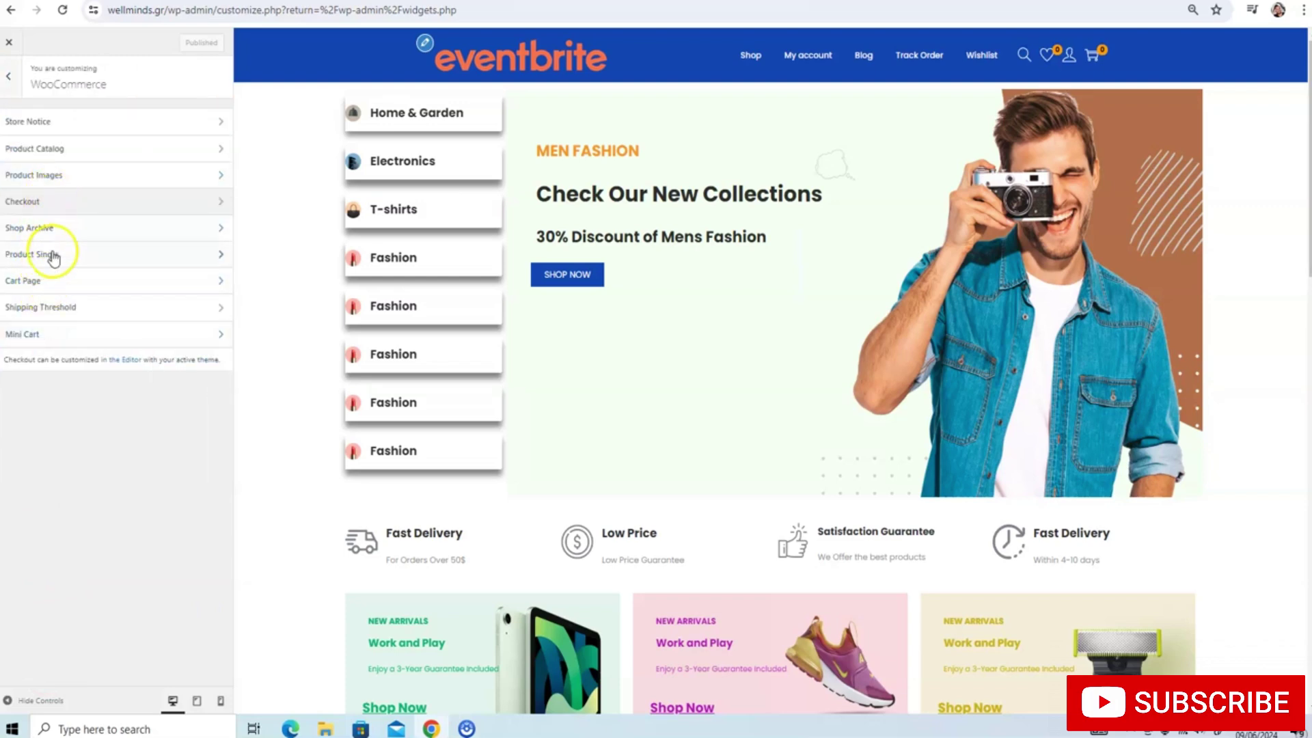
{"action": "left_click", "coordinate": [52, 256]}
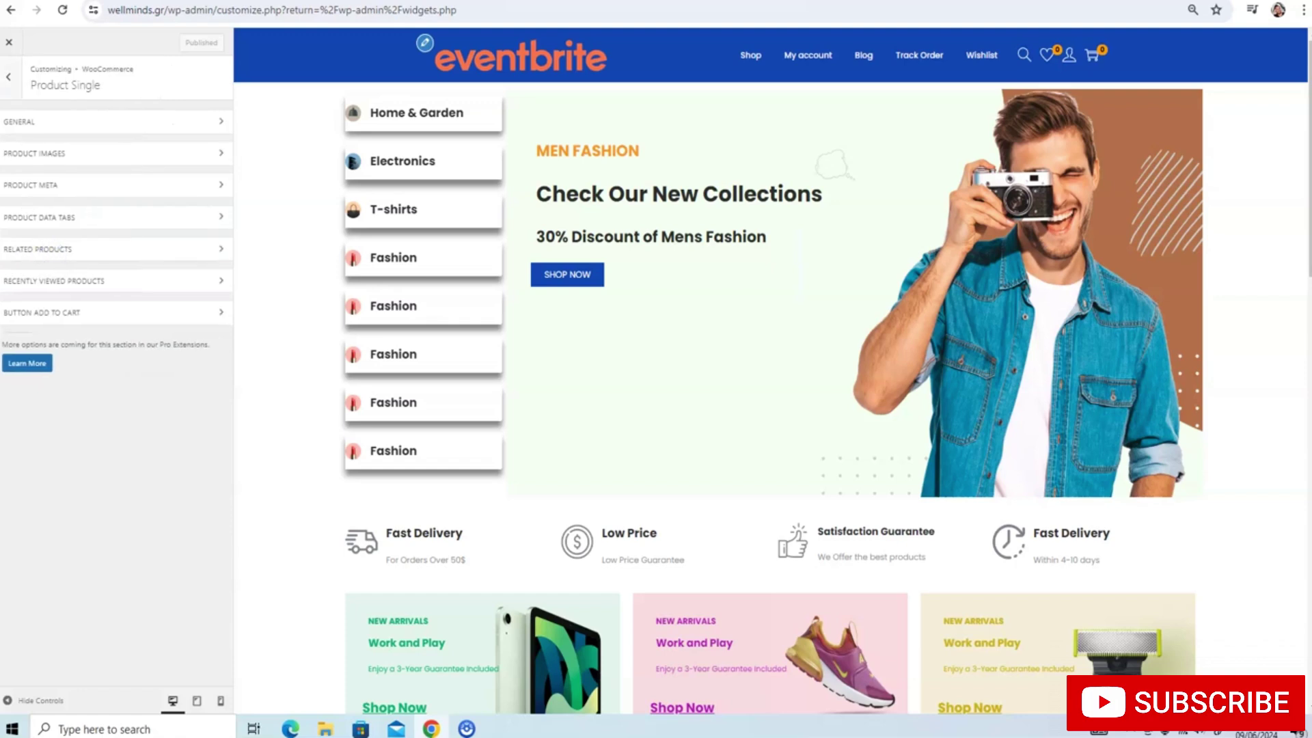
{"action": "left_click", "coordinate": [9, 77]}
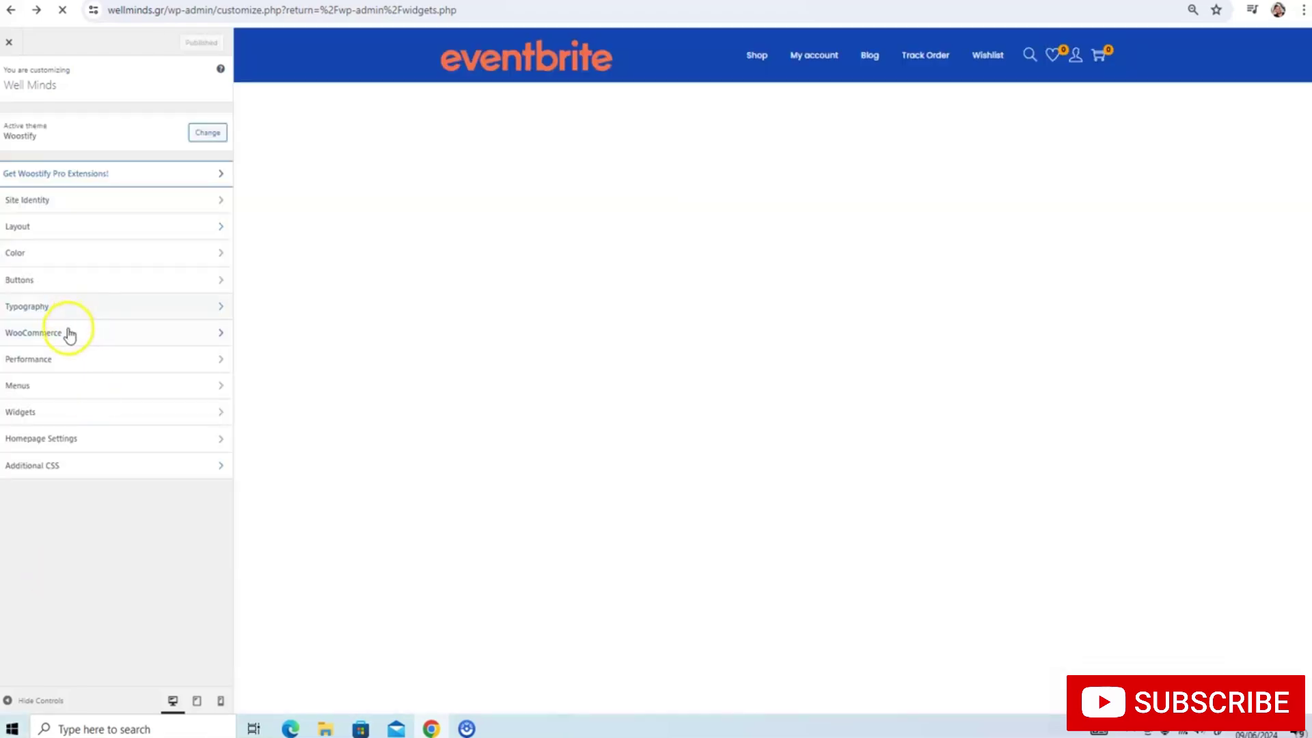
{"action": "left_click", "coordinate": [68, 332]}
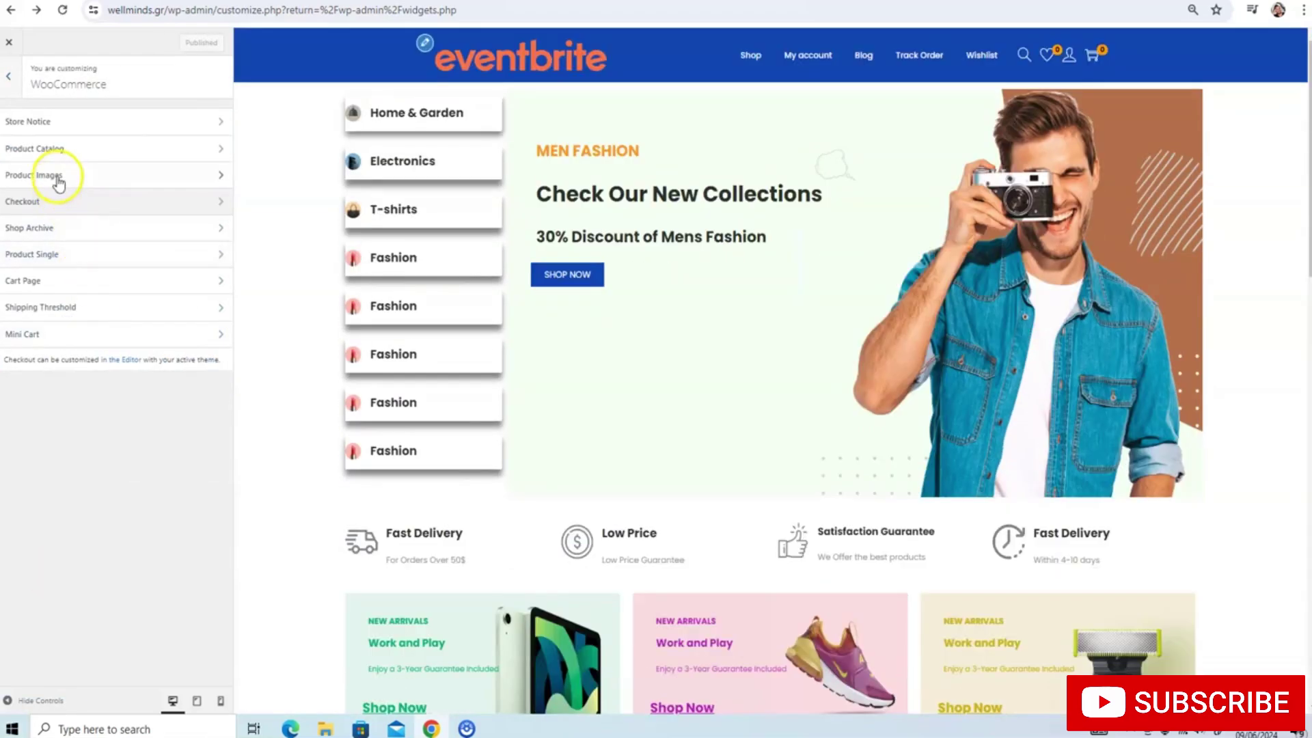
Switch product thumbnails to custom cropping with a 3:4 aspect ratio
{"action": "left_click", "coordinate": [52, 176]}
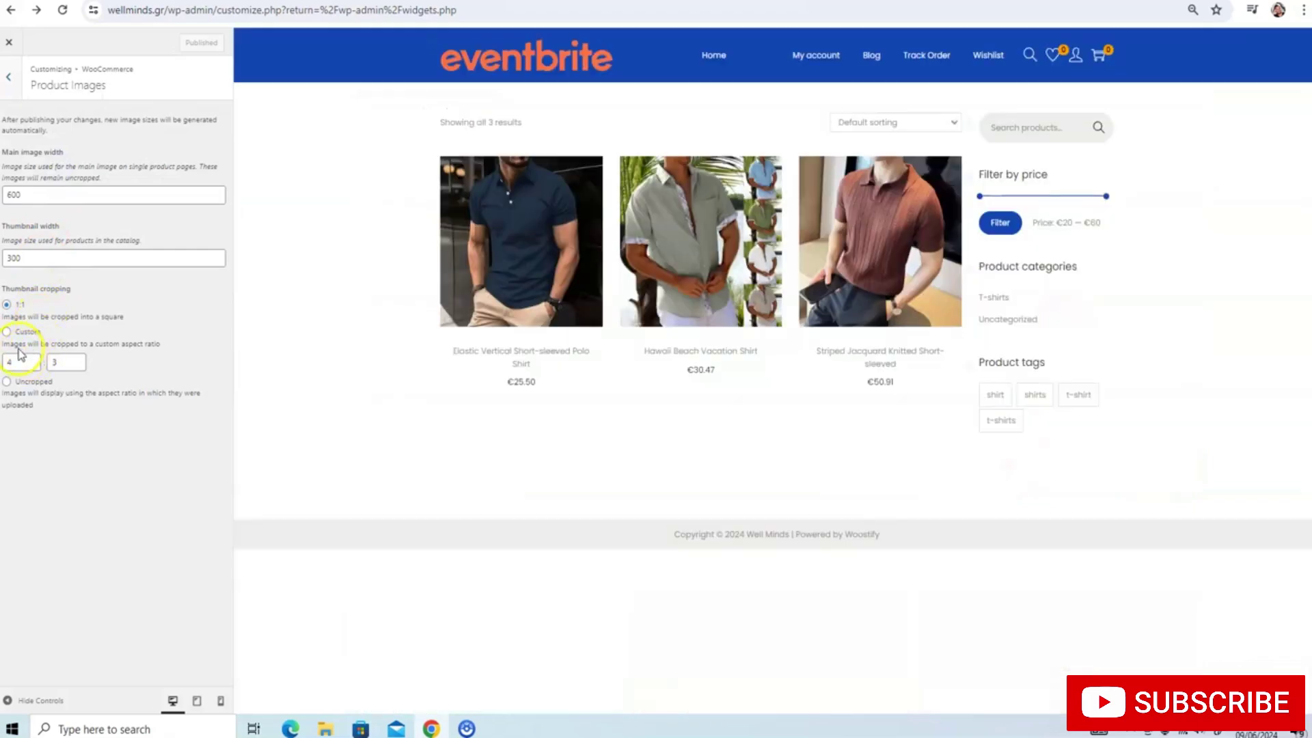
{"action": "left_click", "coordinate": [7, 332]}
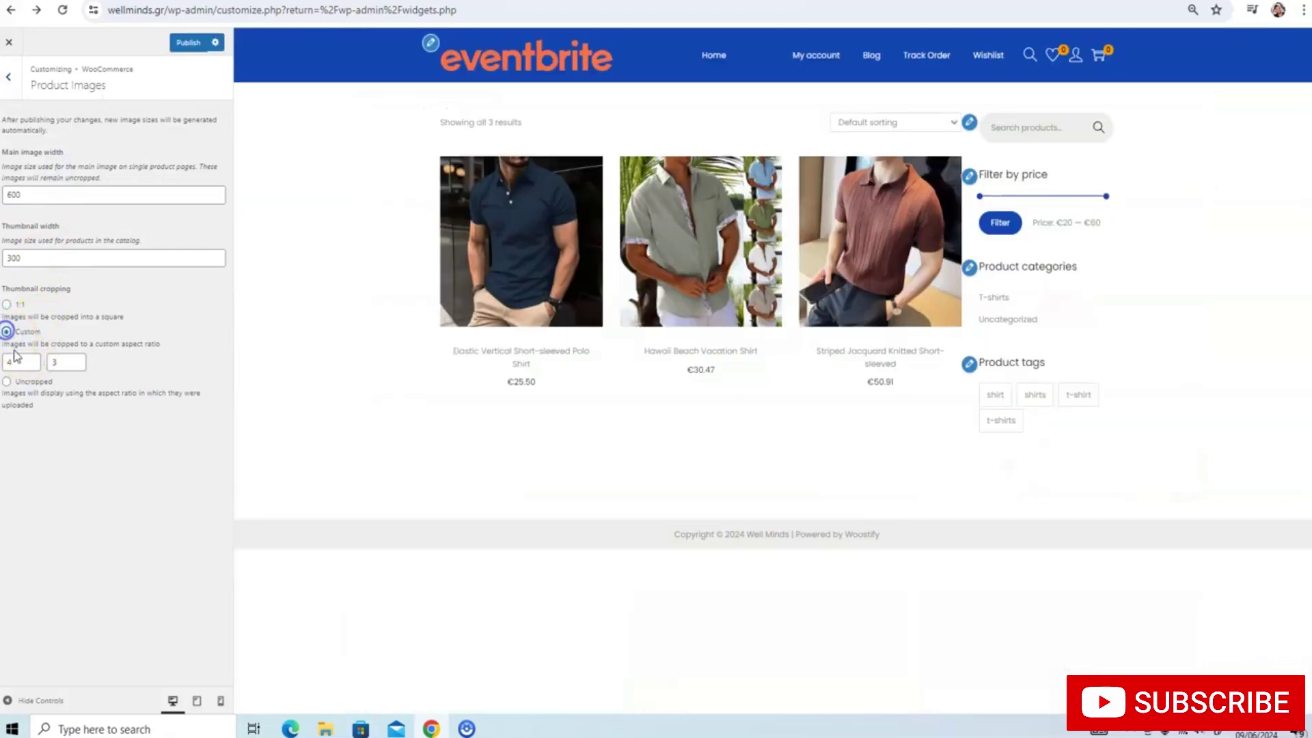
{"action": "left_click", "coordinate": [17, 360]}
{"action": "key", "text": "BackSpace"}
{"action": "type", "text": "3"}
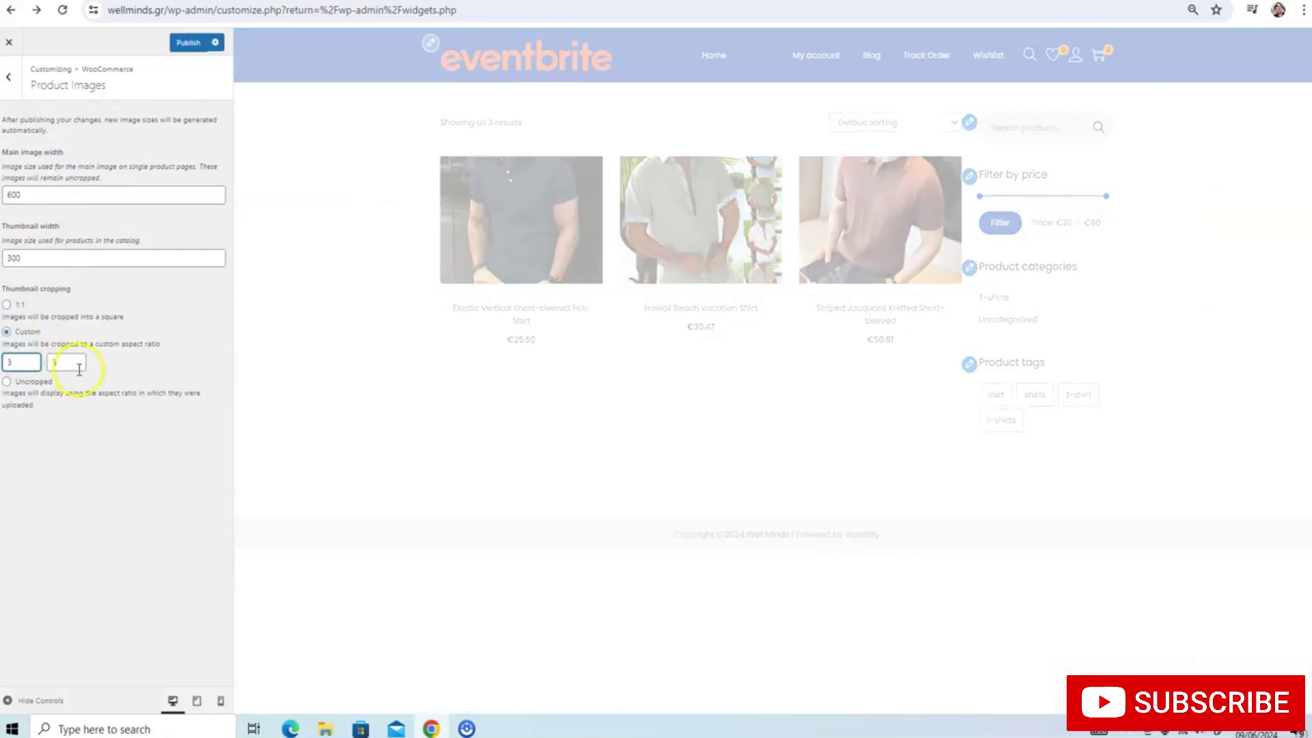
{"action": "double_click", "coordinate": [72, 362]}
{"action": "type", "text": "4"}
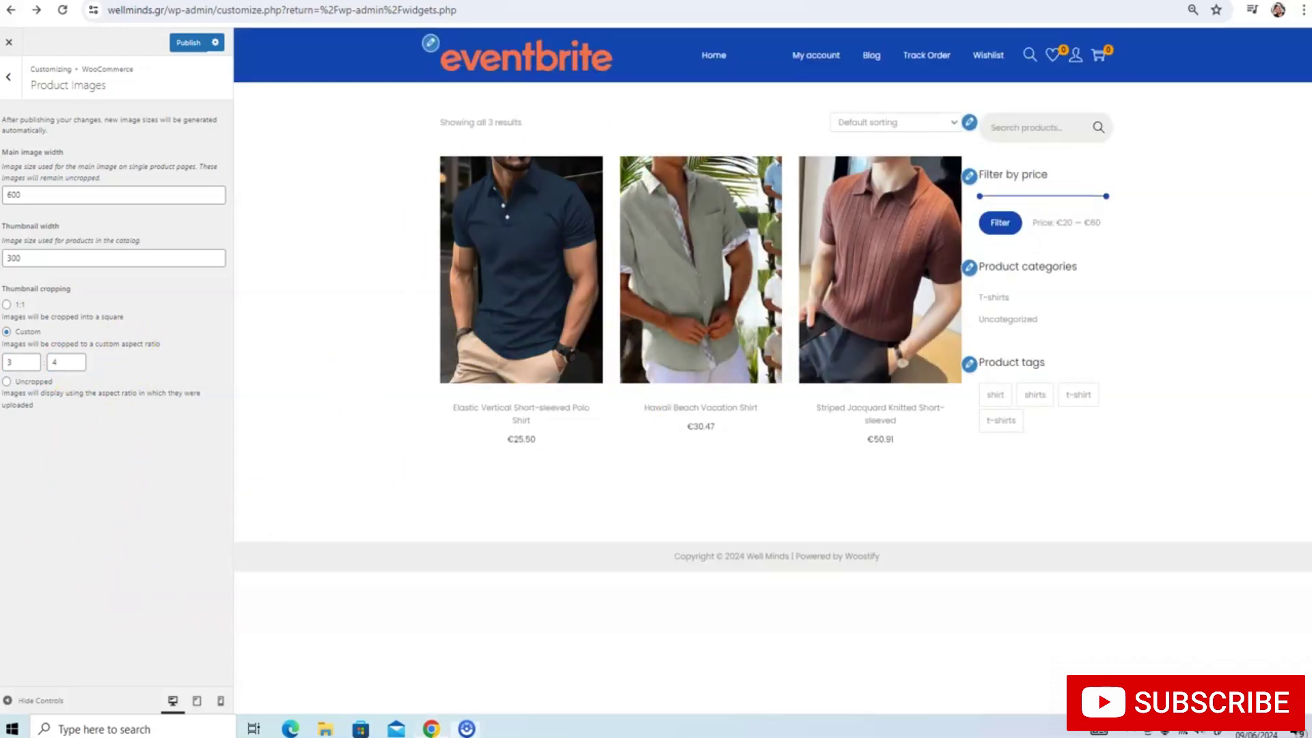
Glance at the shop archive settings, then move on to the Layout section
{"action": "left_click", "coordinate": [21, 87]}
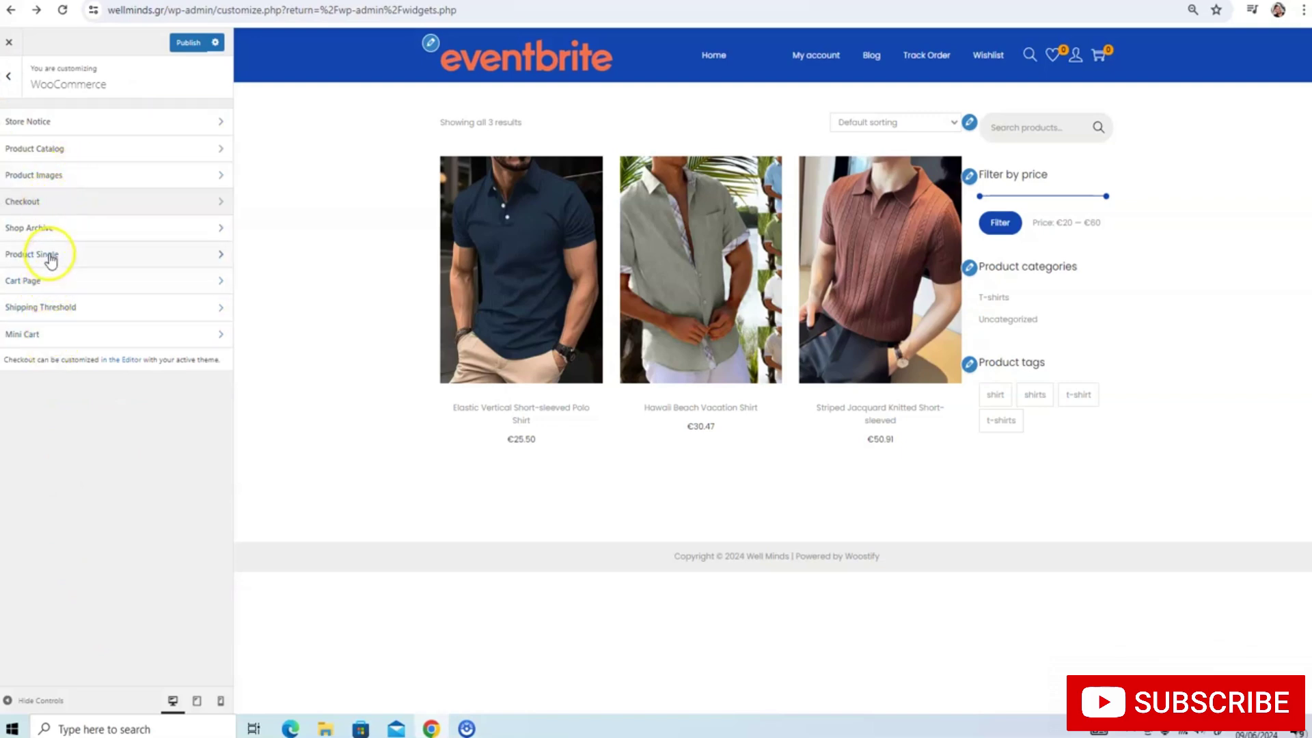
{"action": "left_click", "coordinate": [42, 229]}
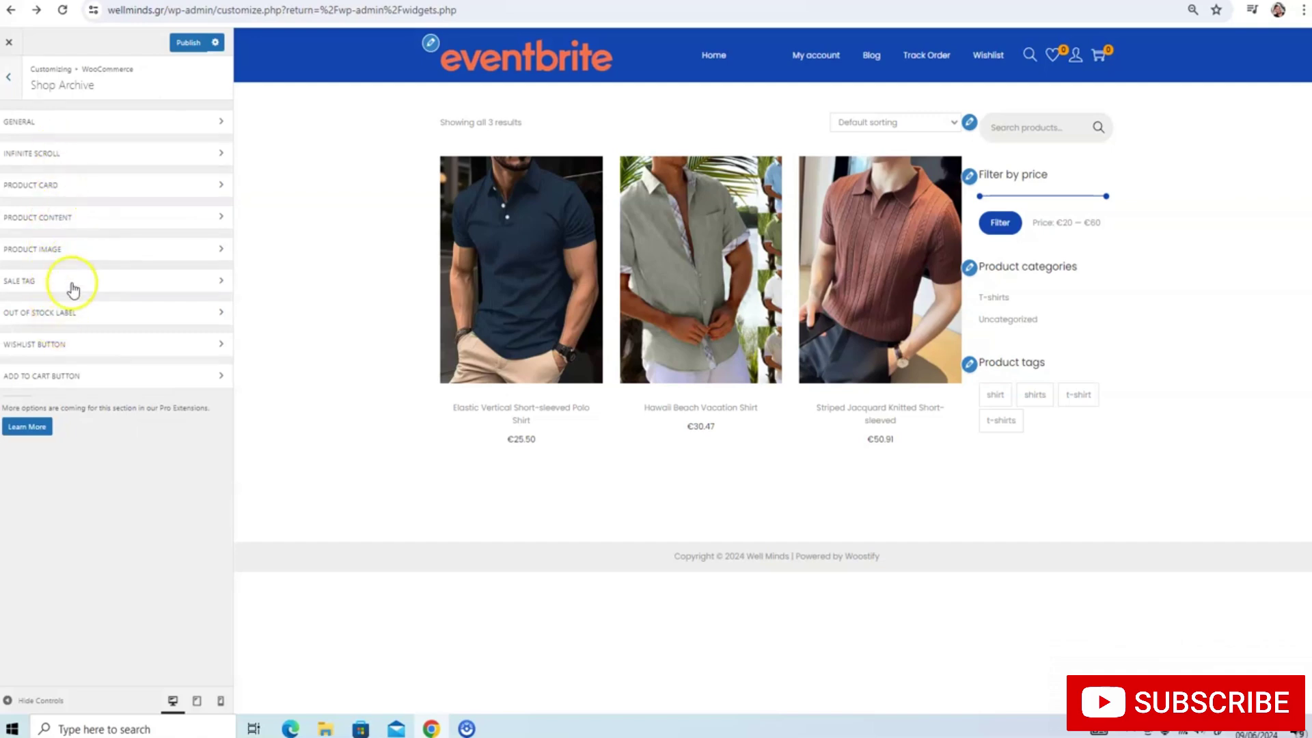
{"action": "left_click", "coordinate": [12, 95]}
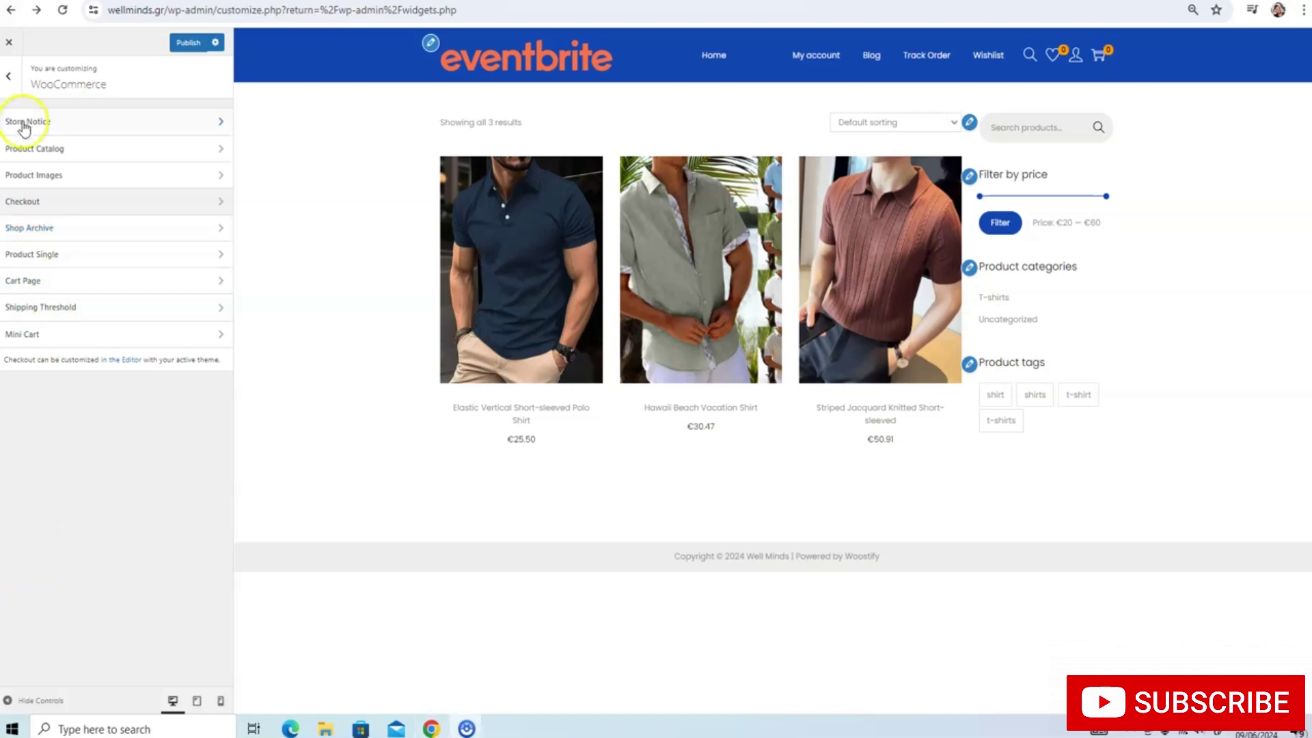
{"action": "left_click", "coordinate": [8, 75]}
{"action": "left_click", "coordinate": [51, 228]}
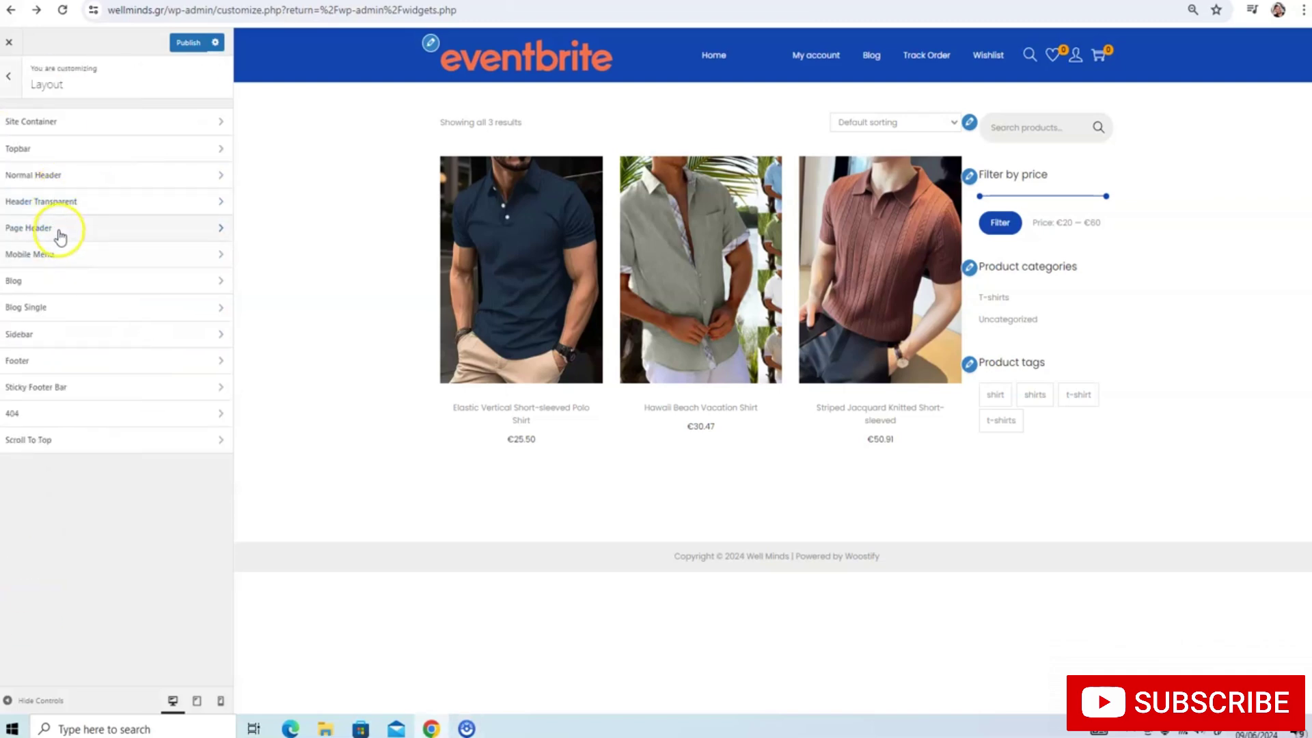
Set a left sidebar for single shop pages and the shop/product archive, then publish
{"action": "left_click", "coordinate": [44, 336]}
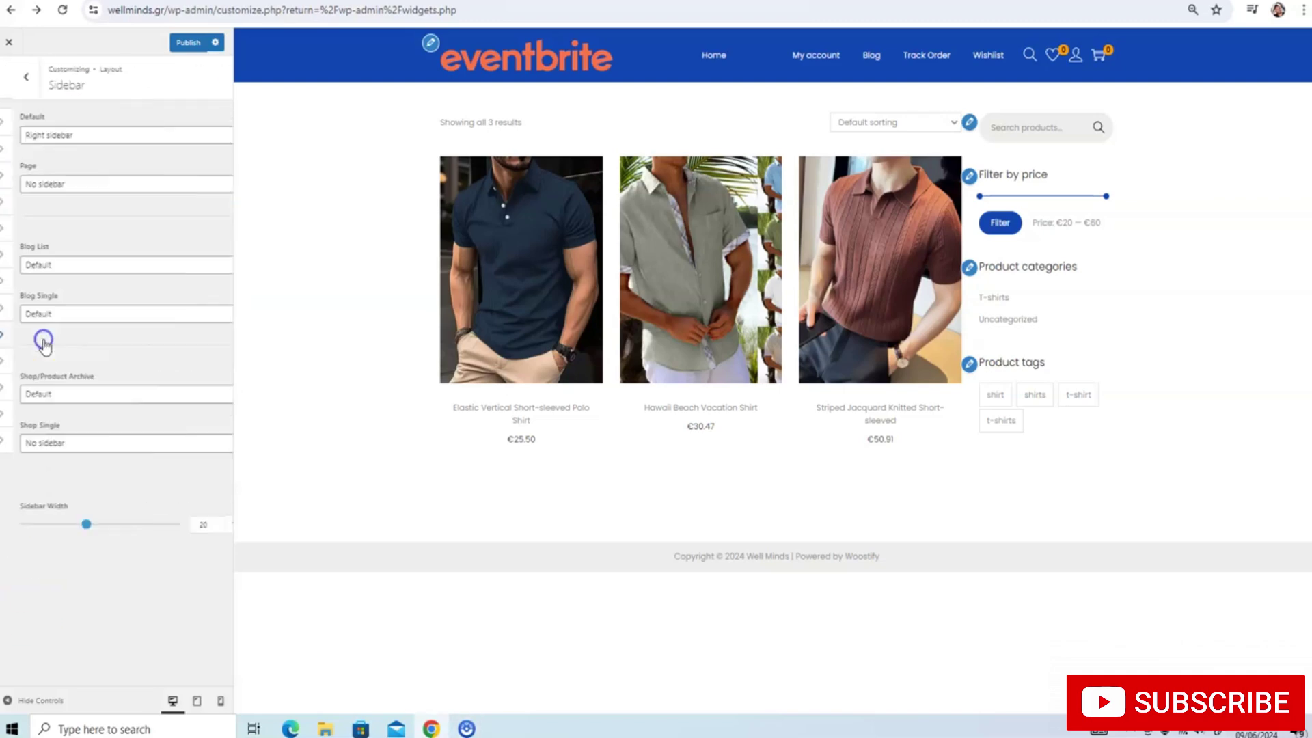
{"action": "left_click", "coordinate": [60, 446]}
{"action": "left_click", "coordinate": [60, 488]}
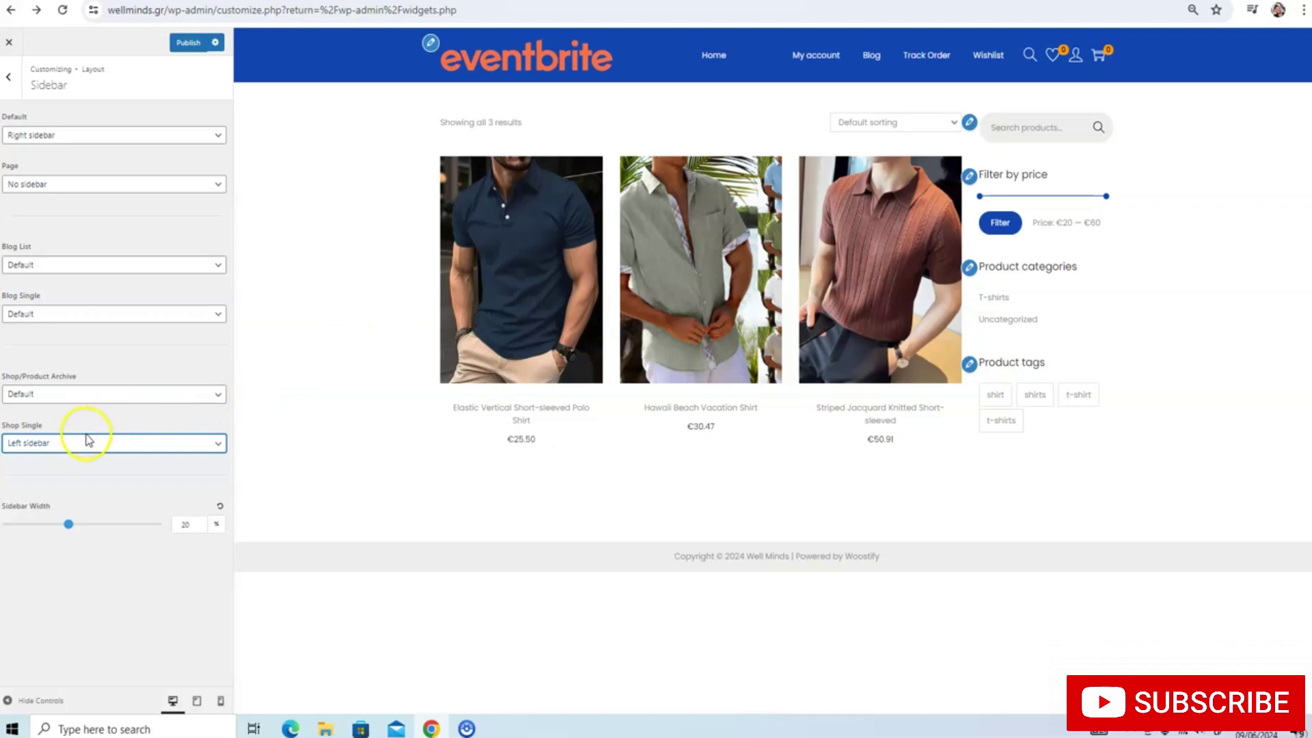
{"action": "left_click", "coordinate": [82, 393]}
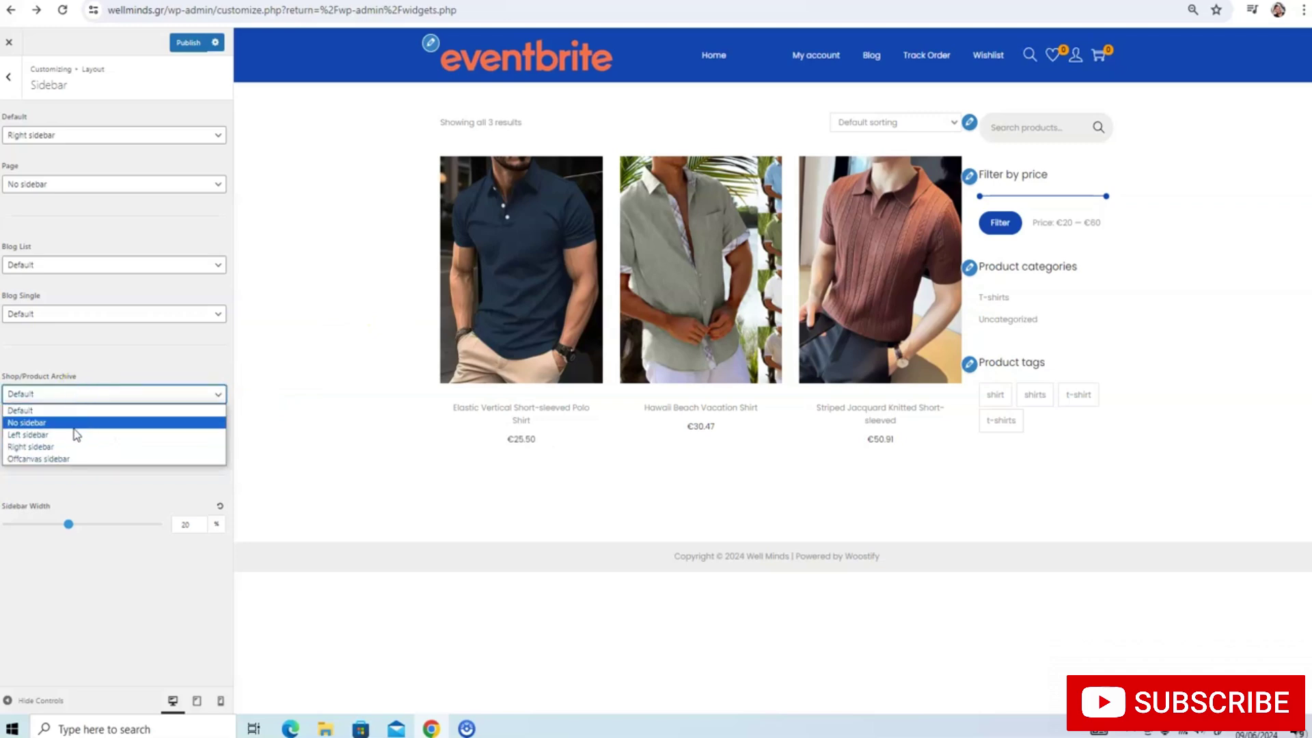
{"action": "left_click", "coordinate": [75, 435]}
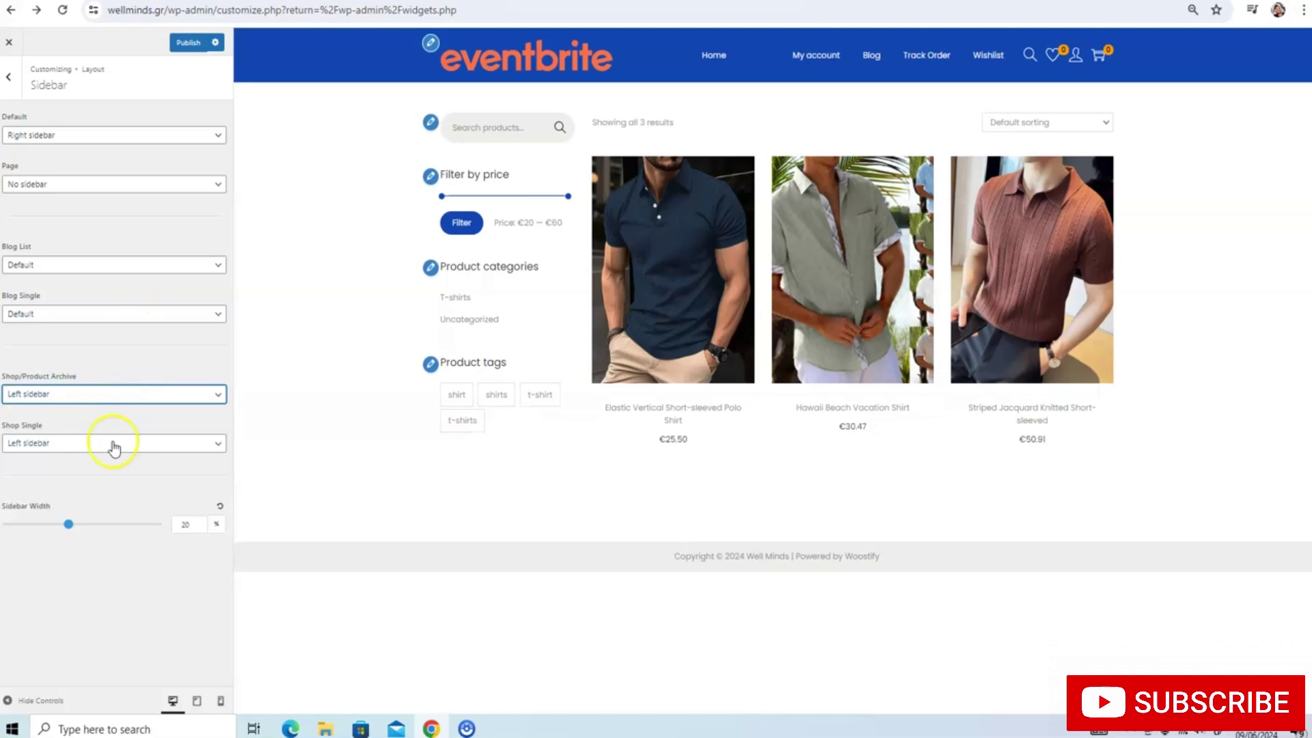
{"action": "left_click", "coordinate": [192, 52]}
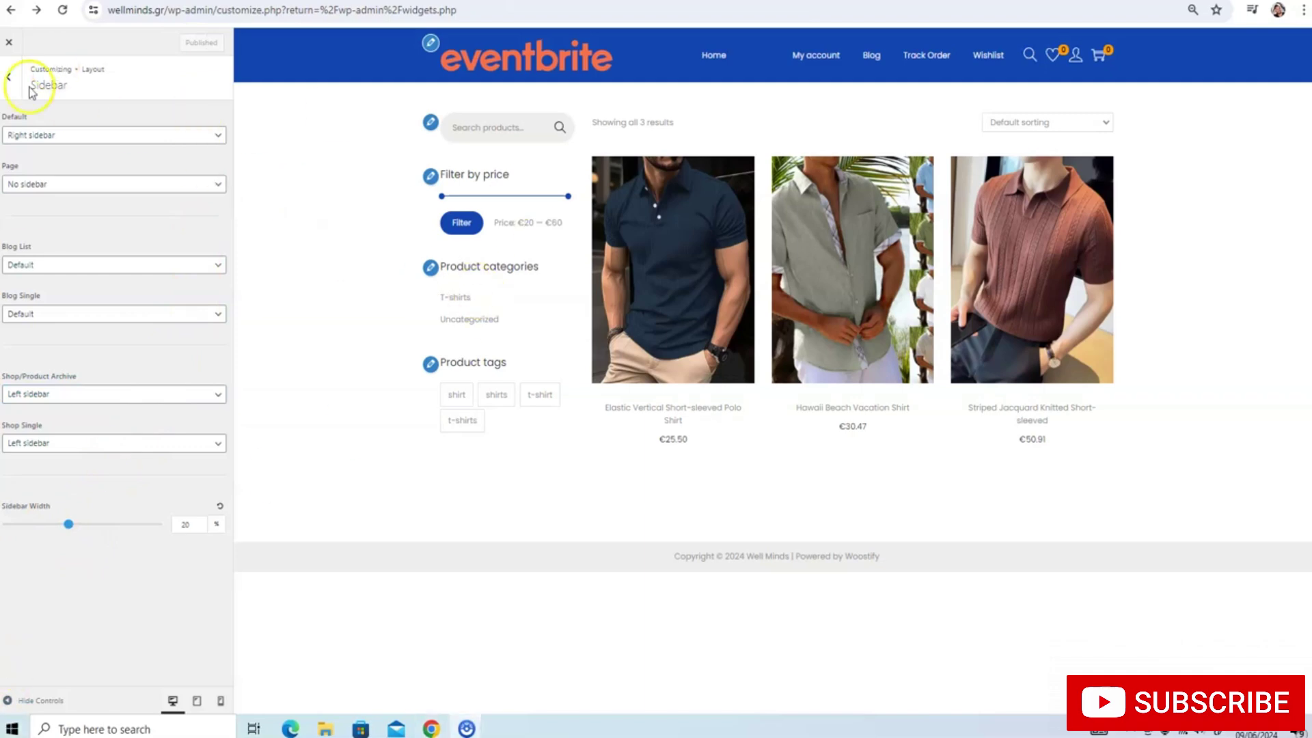
{"action": "left_click", "coordinate": [8, 77]}
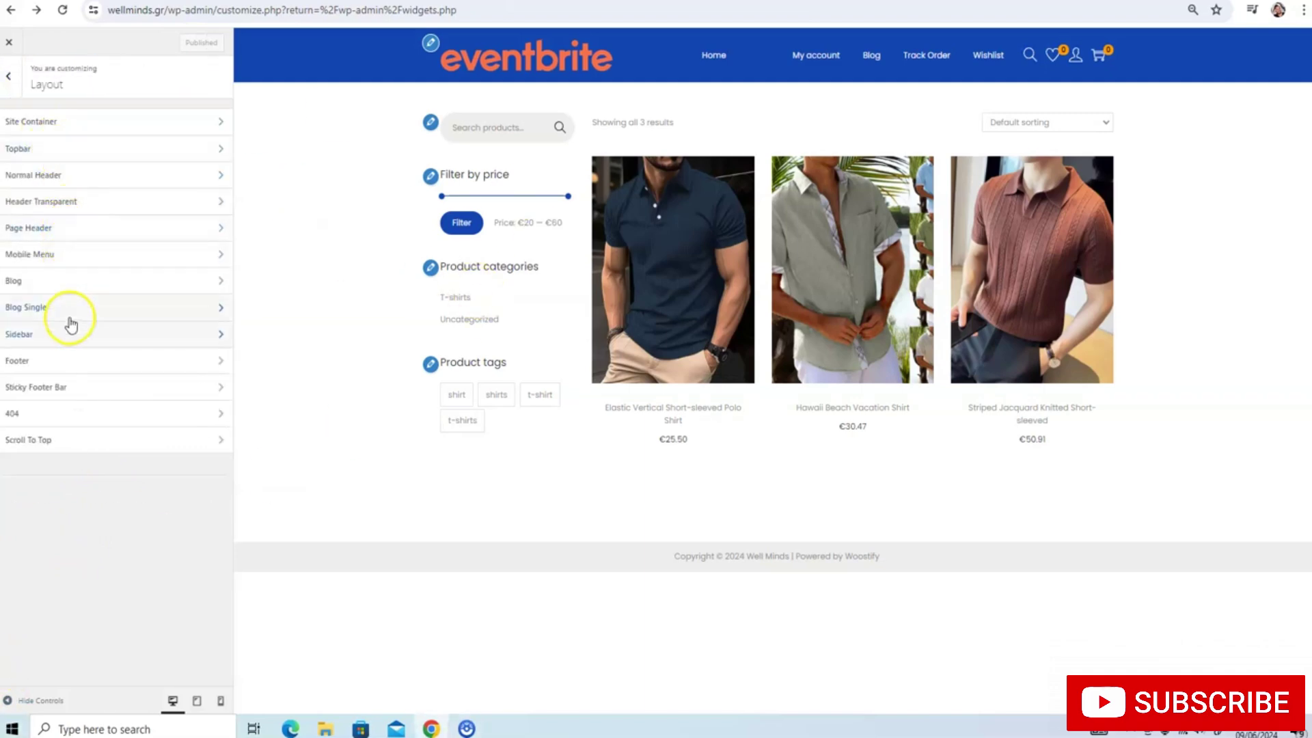
{"action": "left_click", "coordinate": [7, 89]}
Open the WooCommerce Product Single settings and expand its General section
{"action": "left_click", "coordinate": [48, 332]}
{"action": "left_click", "coordinate": [78, 258]}
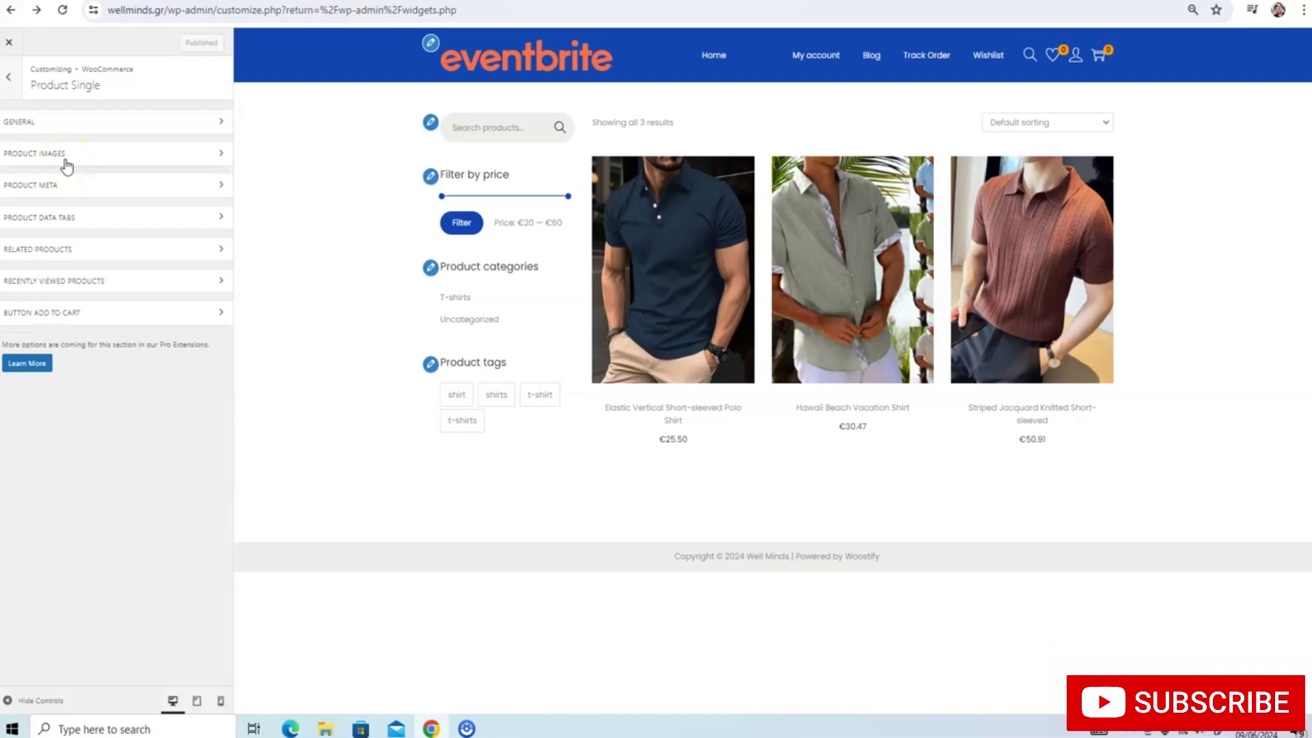
{"action": "left_click", "coordinate": [65, 162]}
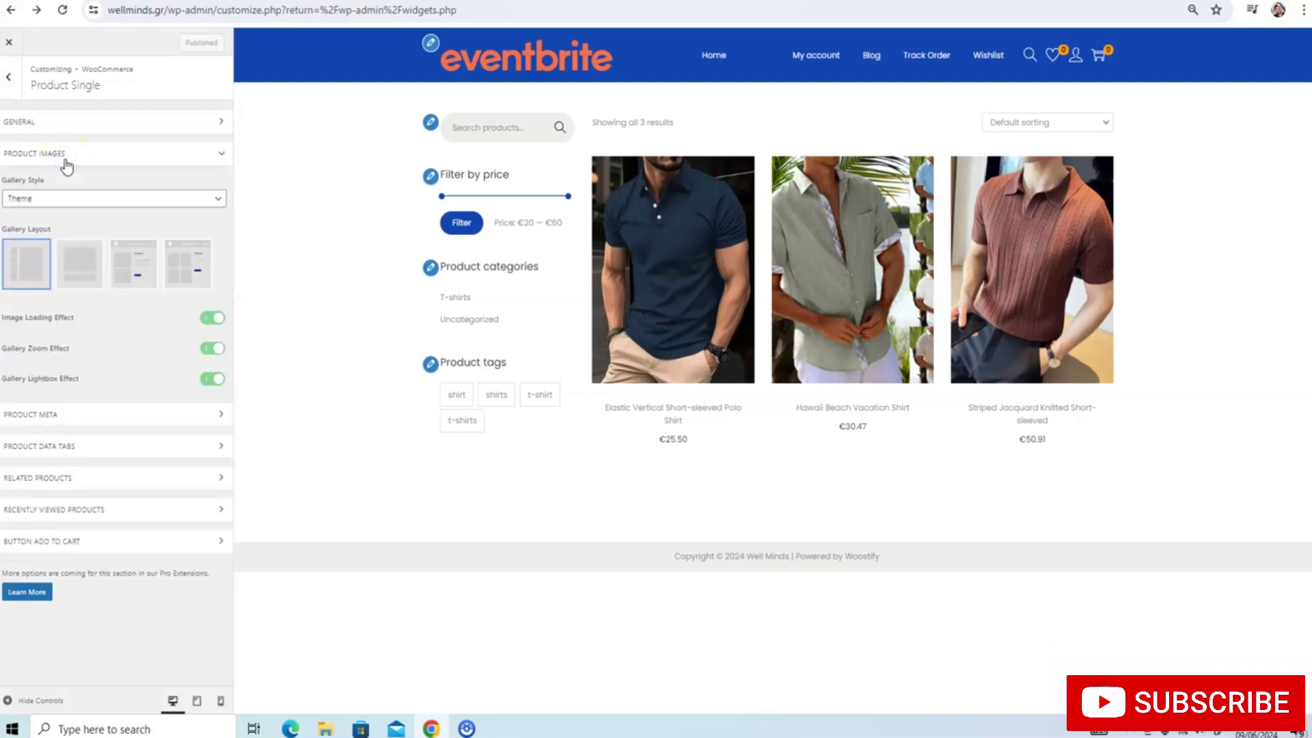
{"action": "left_click", "coordinate": [66, 161]}
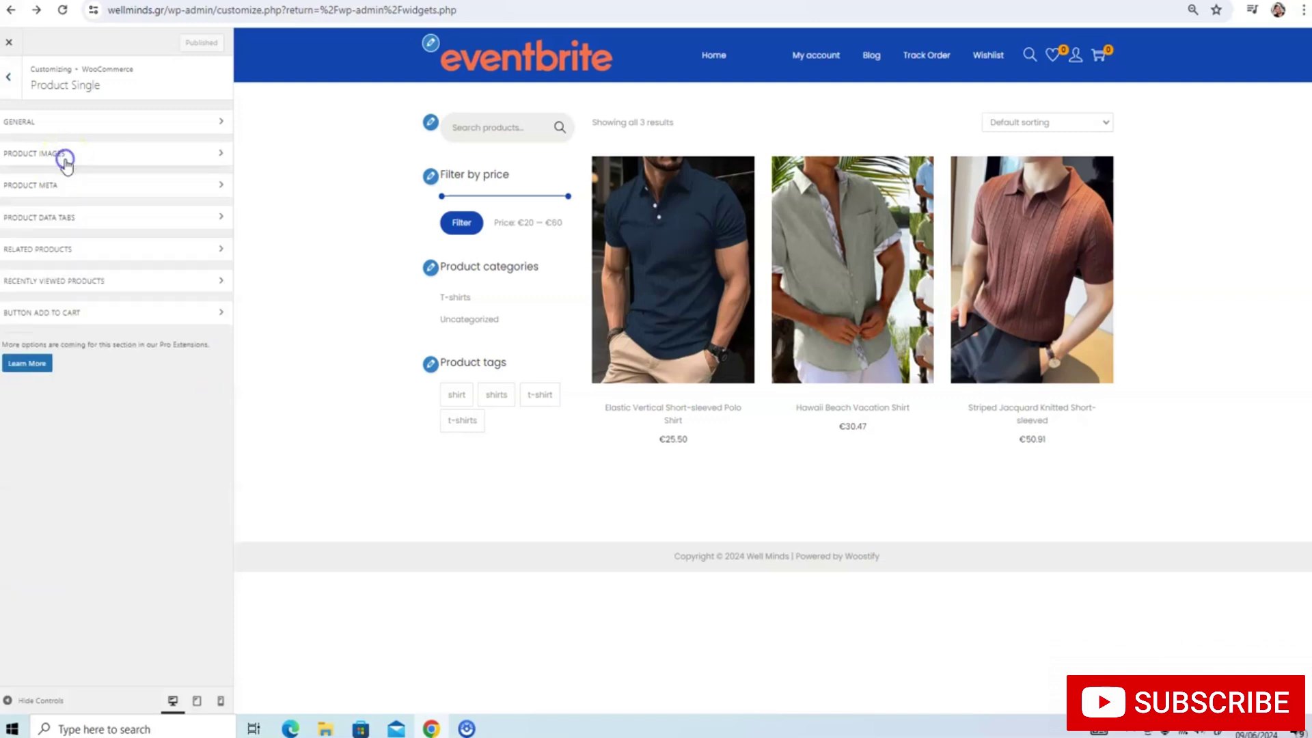
{"action": "left_click", "coordinate": [35, 367]}
{"action": "left_click", "coordinate": [328, 47]}
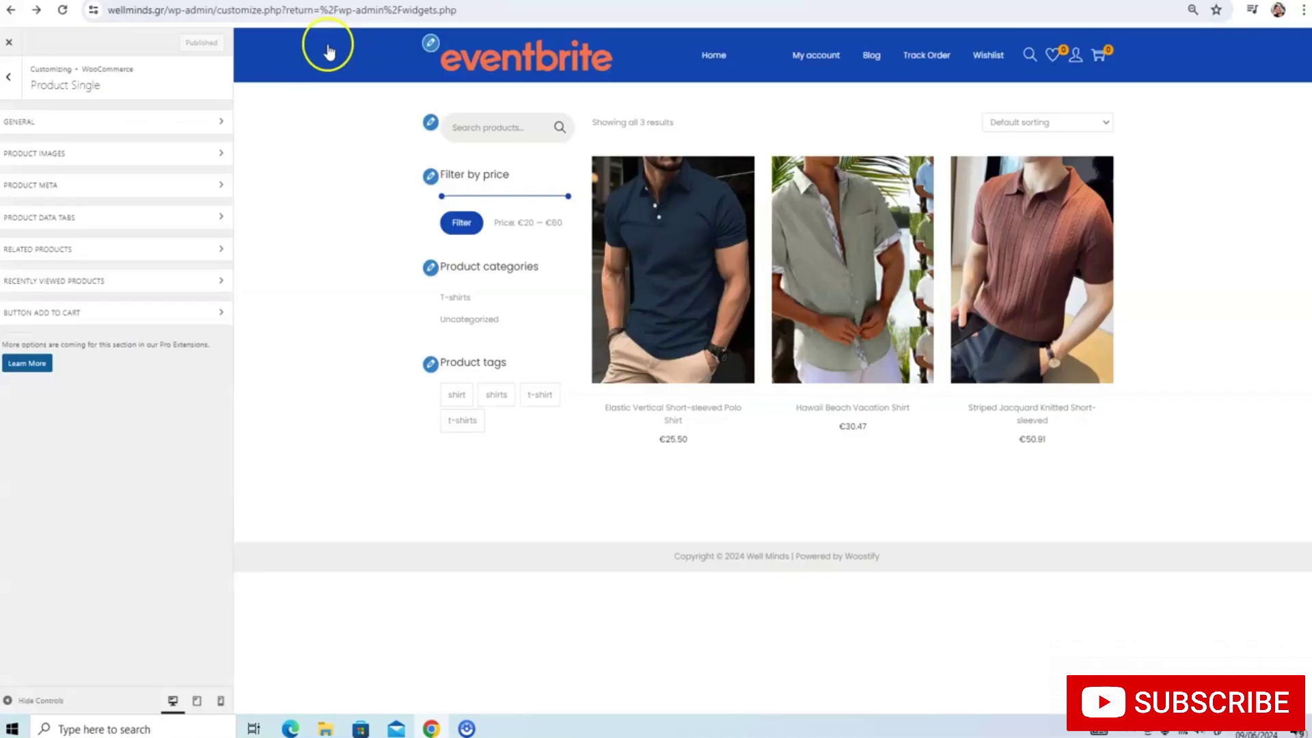
{"action": "left_click", "coordinate": [96, 117]}
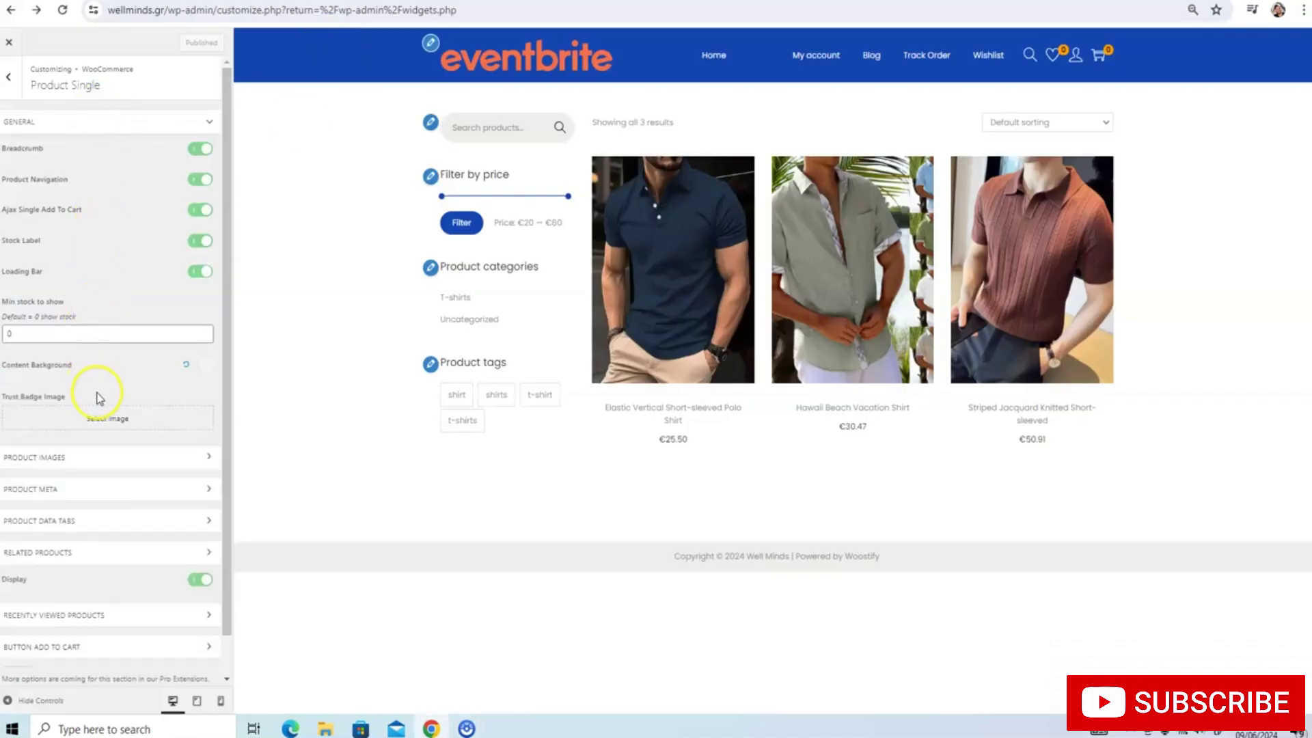
Upload Safecheckout.png from the computer for the trust badge image
{"action": "left_click", "coordinate": [99, 416]}
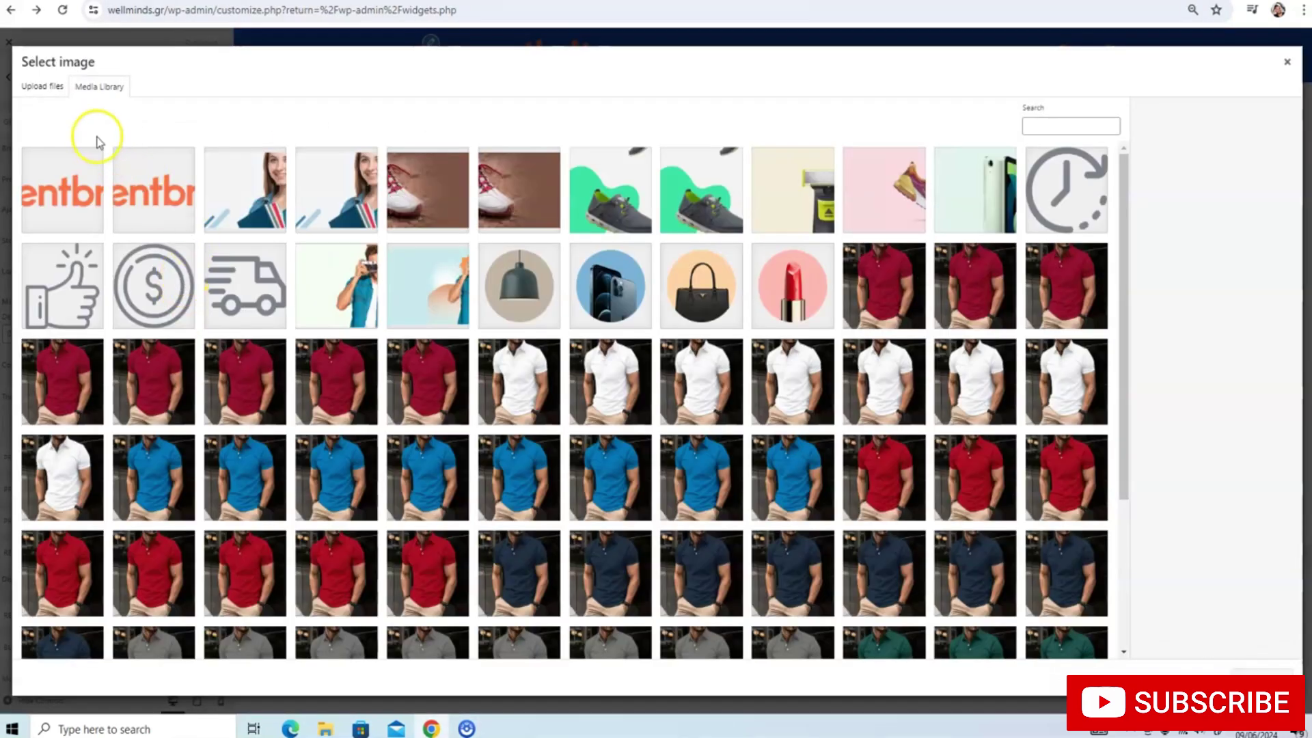
{"action": "left_click", "coordinate": [42, 87]}
{"action": "left_click", "coordinate": [655, 331]}
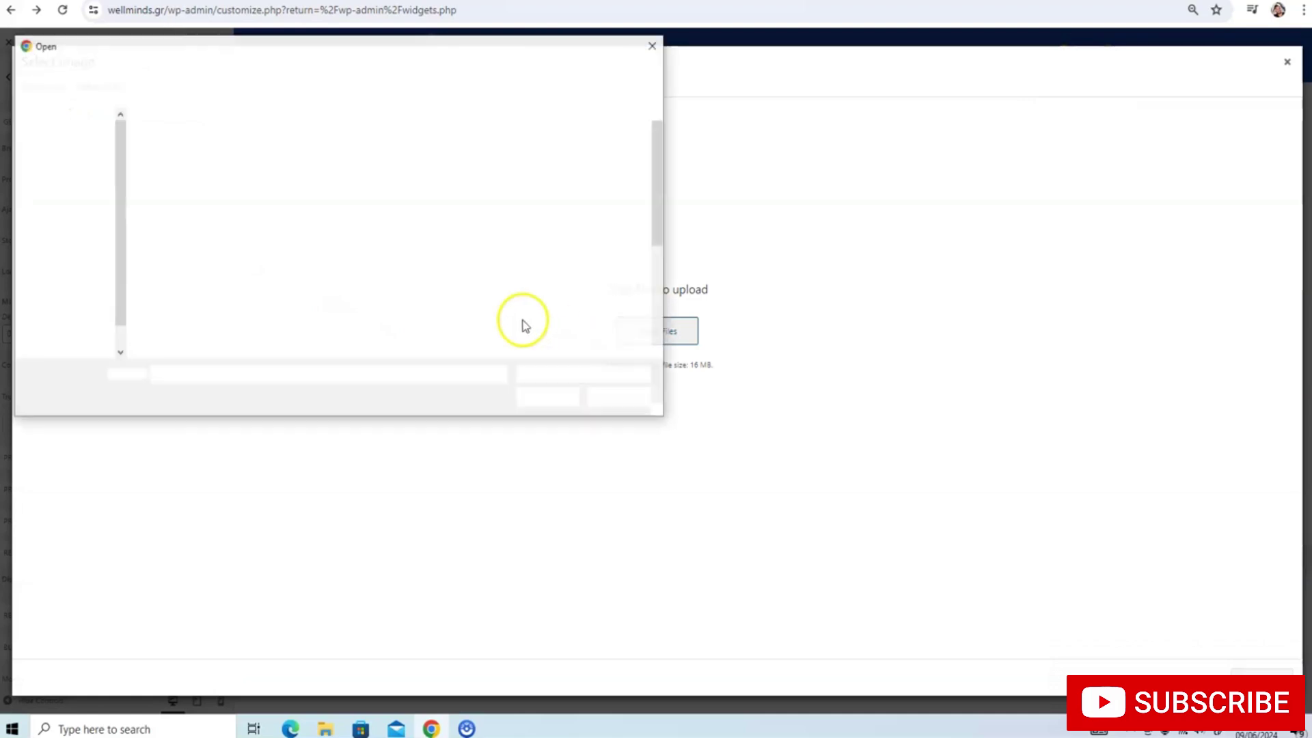
{"action": "scroll", "coordinate": [410, 256], "scroll_direction": "down", "scroll_amount": 4}
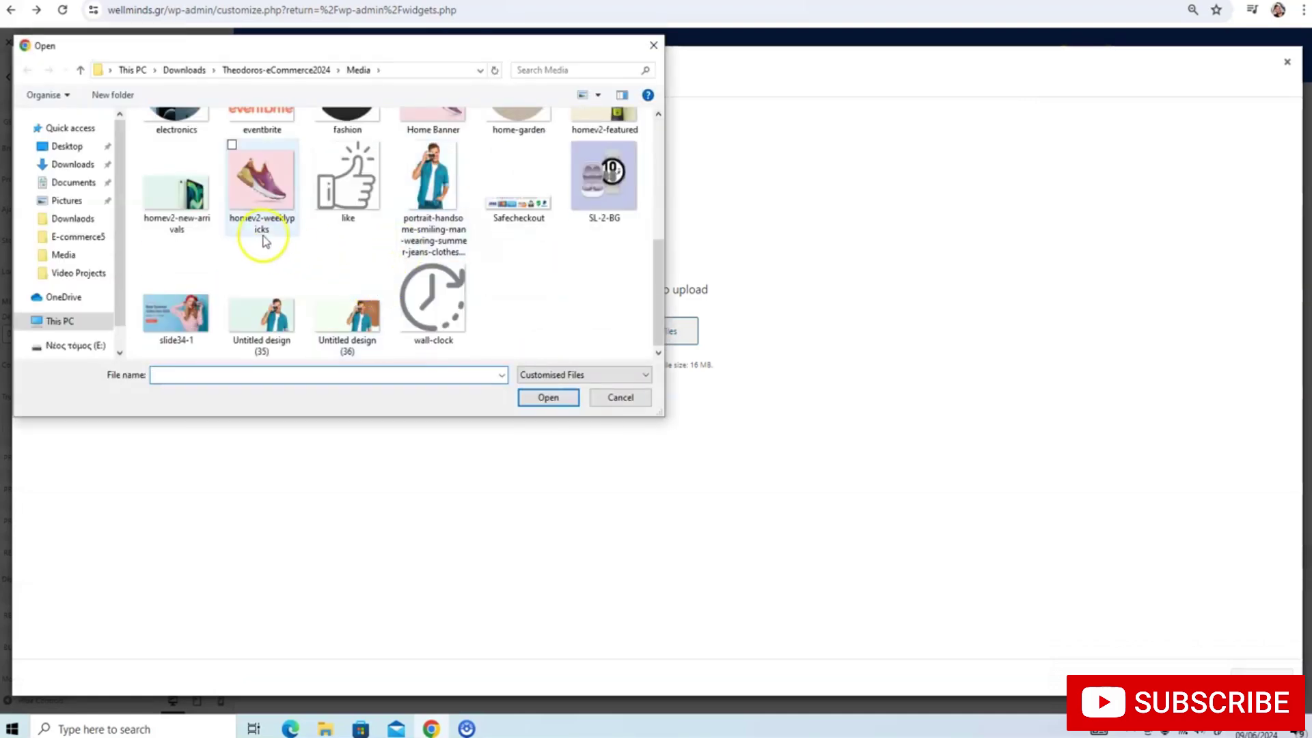
{"action": "scroll", "coordinate": [263, 239], "scroll_direction": "up", "scroll_amount": 1}
{"action": "scroll", "coordinate": [263, 239], "scroll_direction": "down", "scroll_amount": 1}
{"action": "scroll", "coordinate": [263, 239], "scroll_direction": "up", "scroll_amount": 3}
{"action": "scroll", "coordinate": [263, 239], "scroll_direction": "down", "scroll_amount": 1}
{"action": "left_click", "coordinate": [518, 294]}
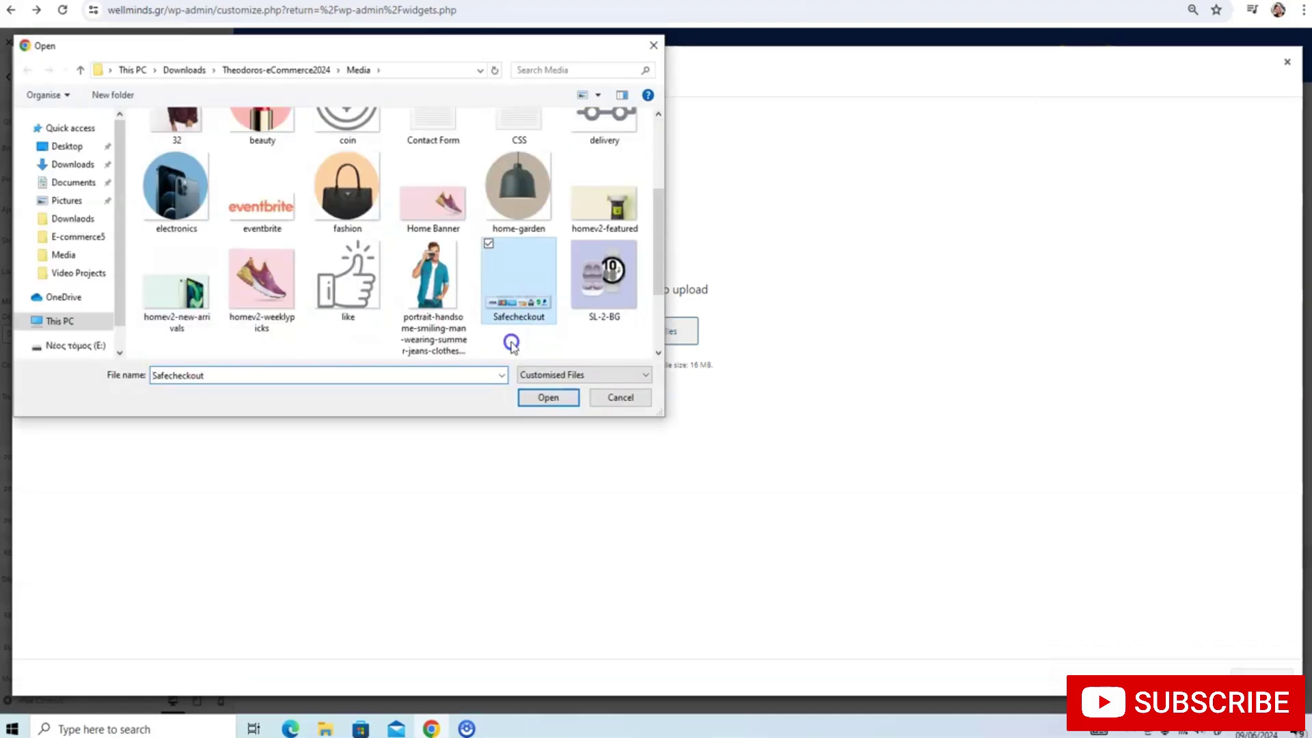
{"action": "double_click", "coordinate": [518, 305]}
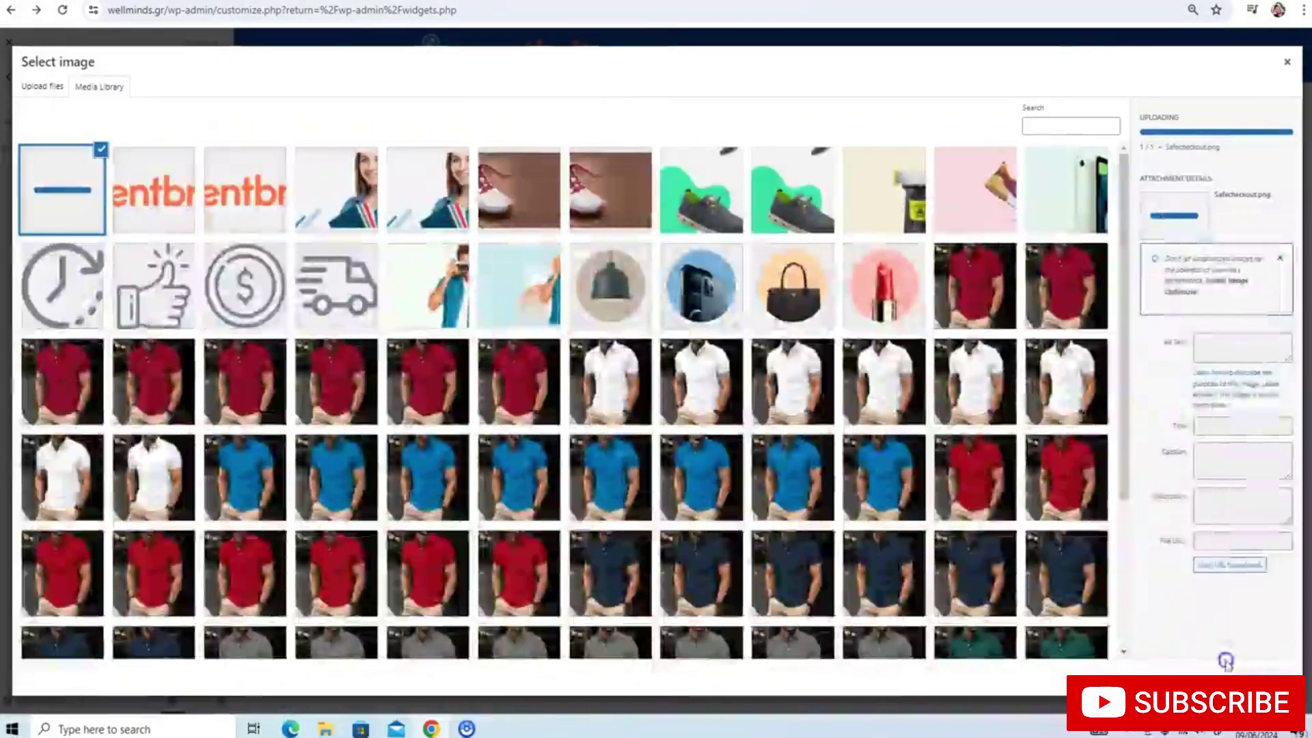
Use the uploaded Safecheckout image as the trust badge, preview a product page, and publish
{"action": "left_click", "coordinate": [1225, 661]}
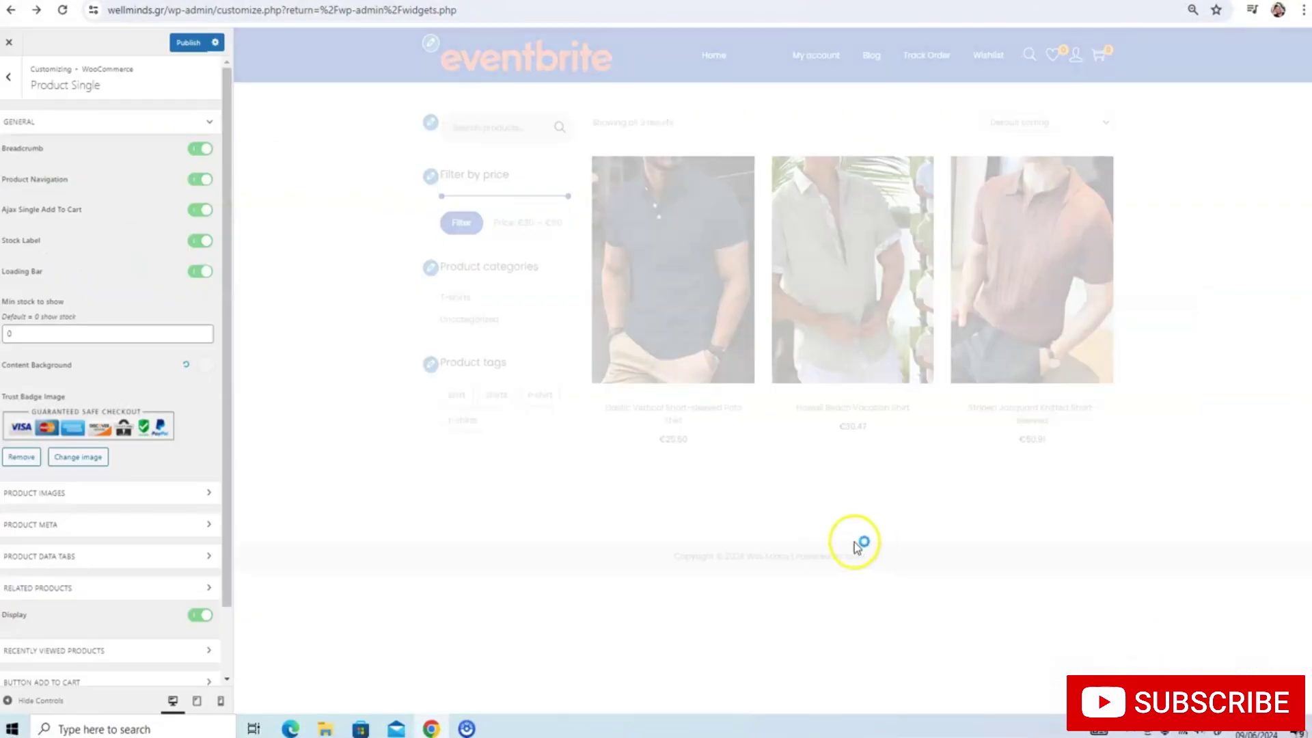
{"action": "left_click", "coordinate": [643, 360]}
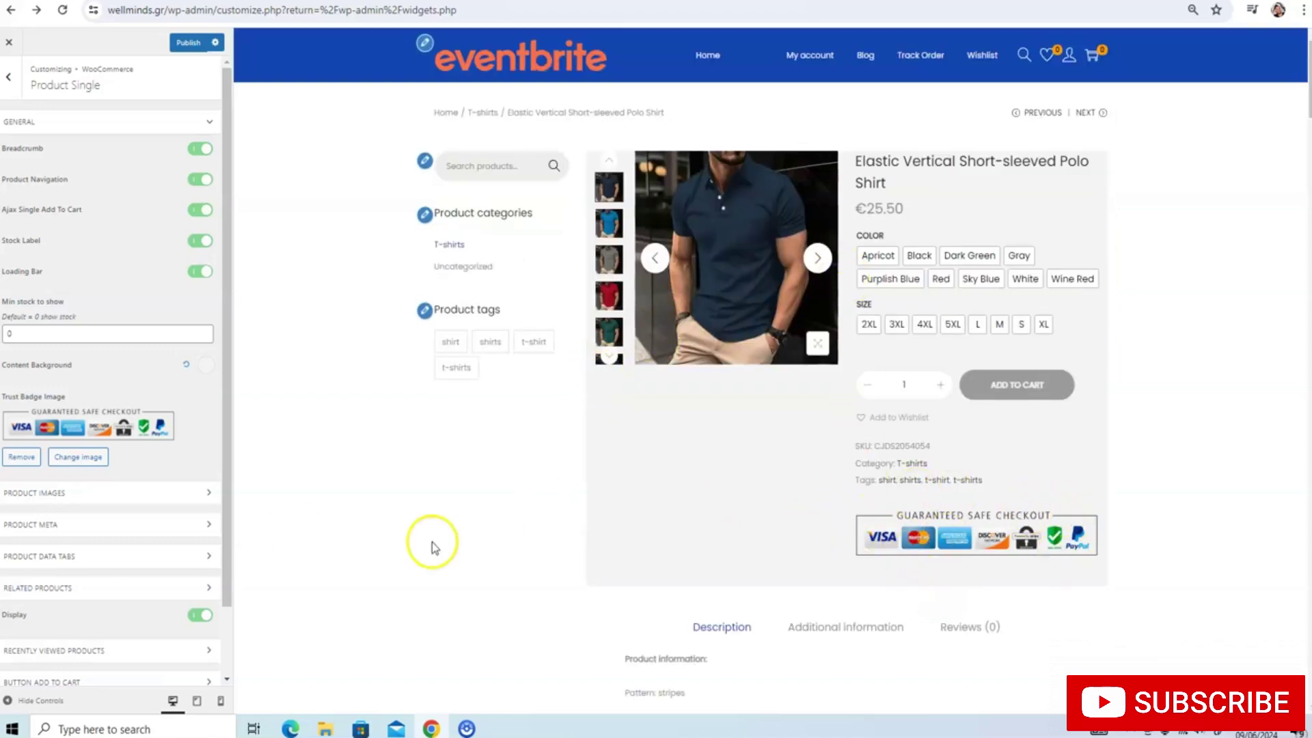
{"action": "left_click", "coordinate": [189, 42]}
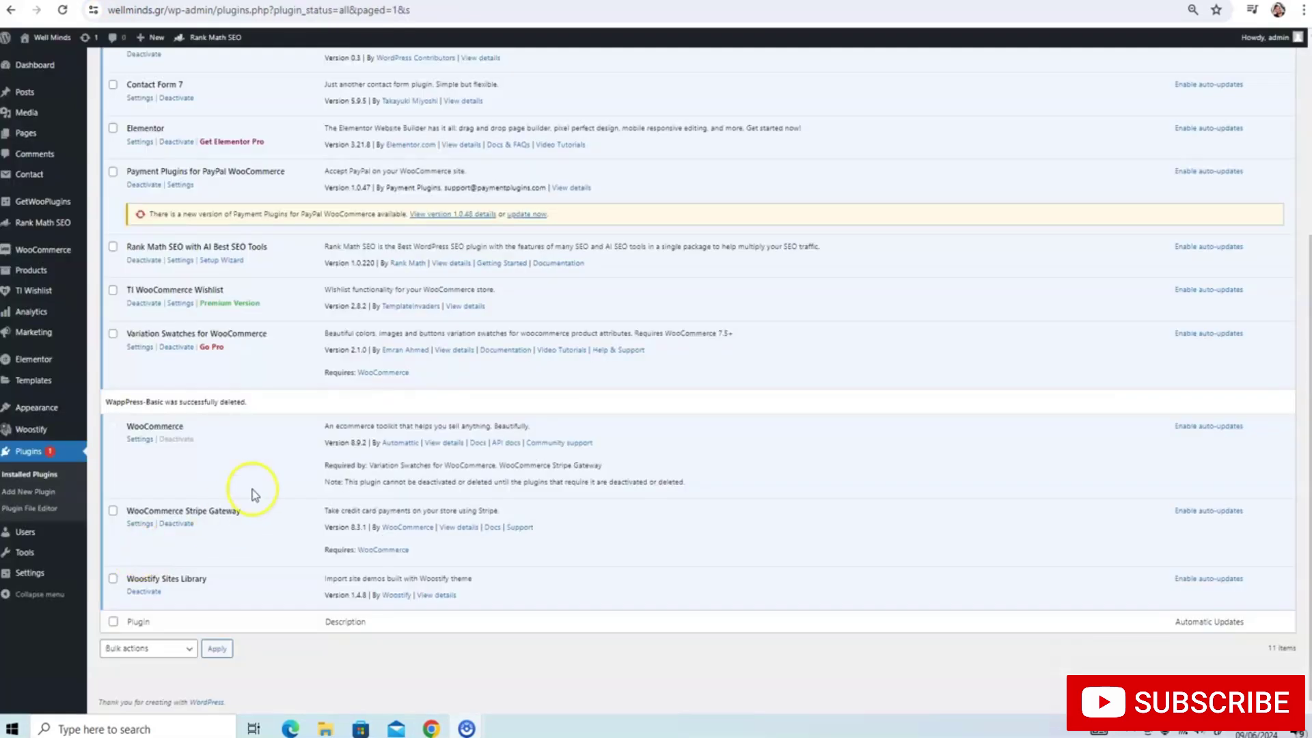
{"action": "scroll", "coordinate": [252, 489], "scroll_direction": "up", "scroll_amount": 4}
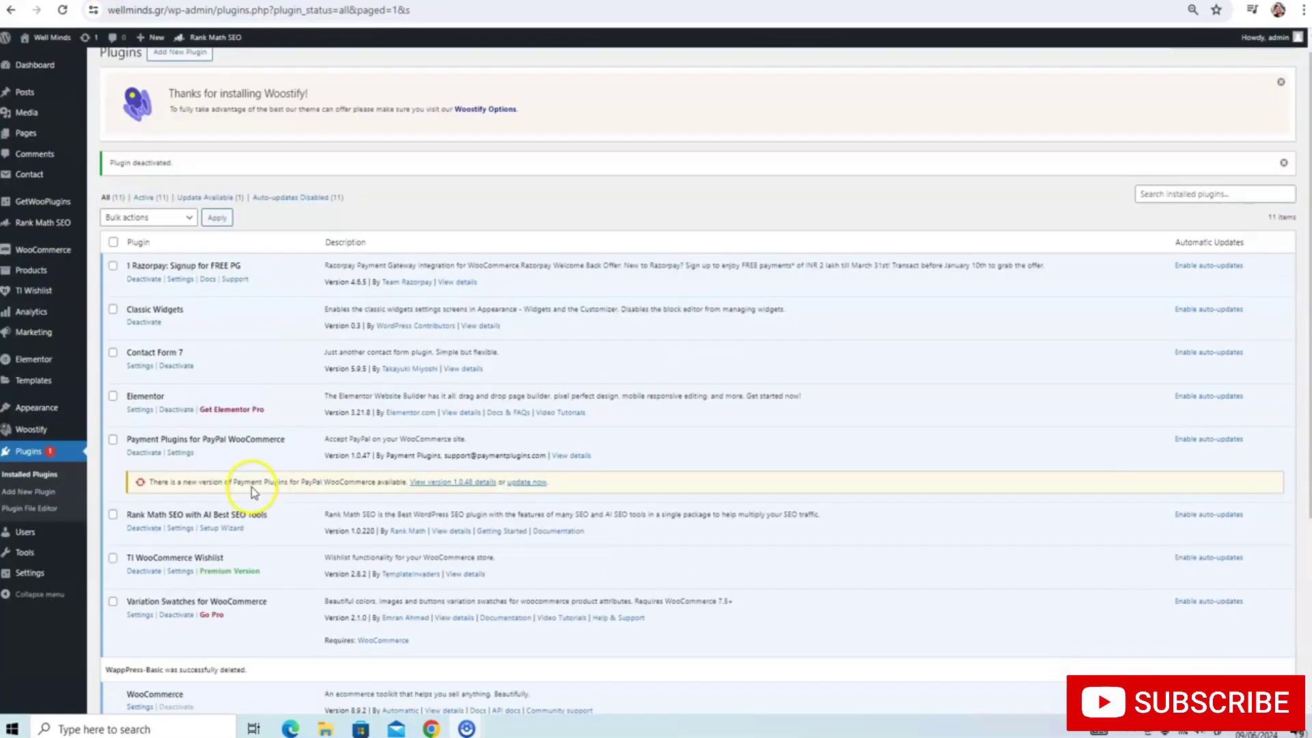
Open Appearance > Customize from the plugins page and switch the preview to mobile size
{"action": "mouse_move", "coordinate": [27, 408]}
{"action": "scroll", "coordinate": [28, 408], "scroll_direction": "up", "scroll_amount": 1}
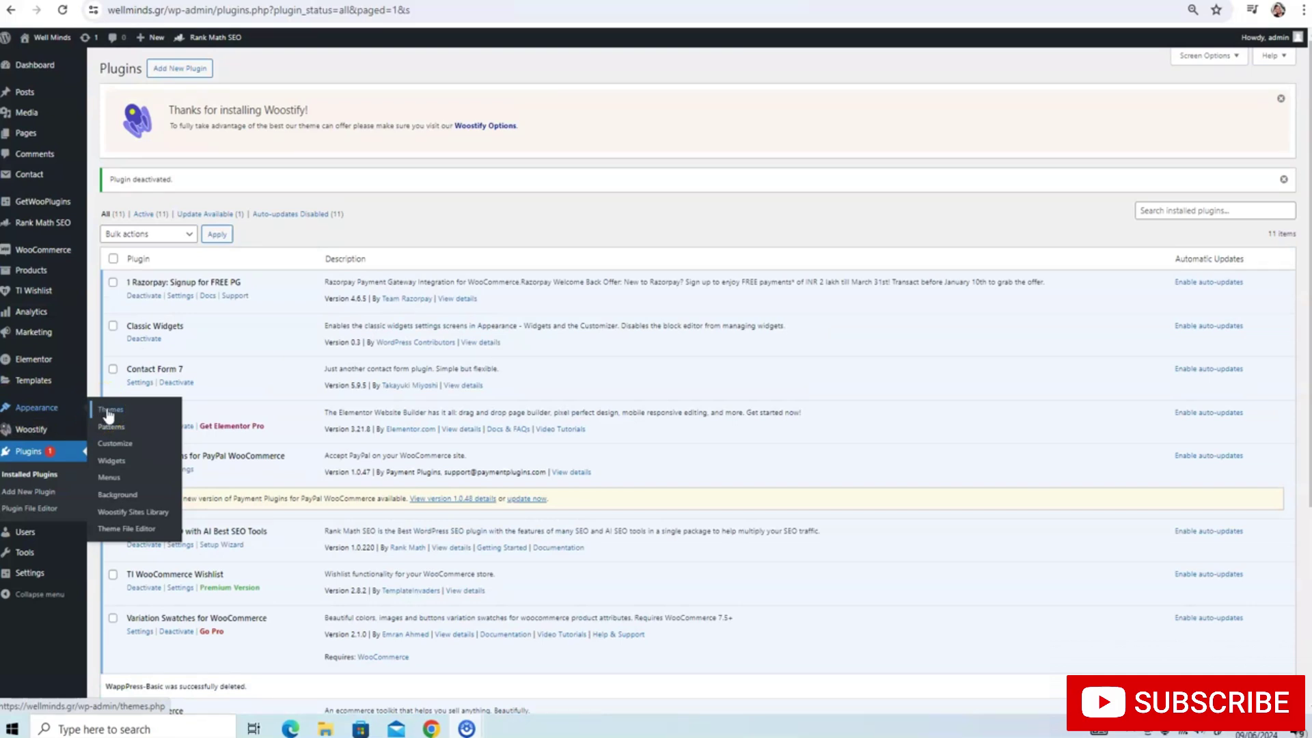
{"action": "left_click", "coordinate": [108, 410]}
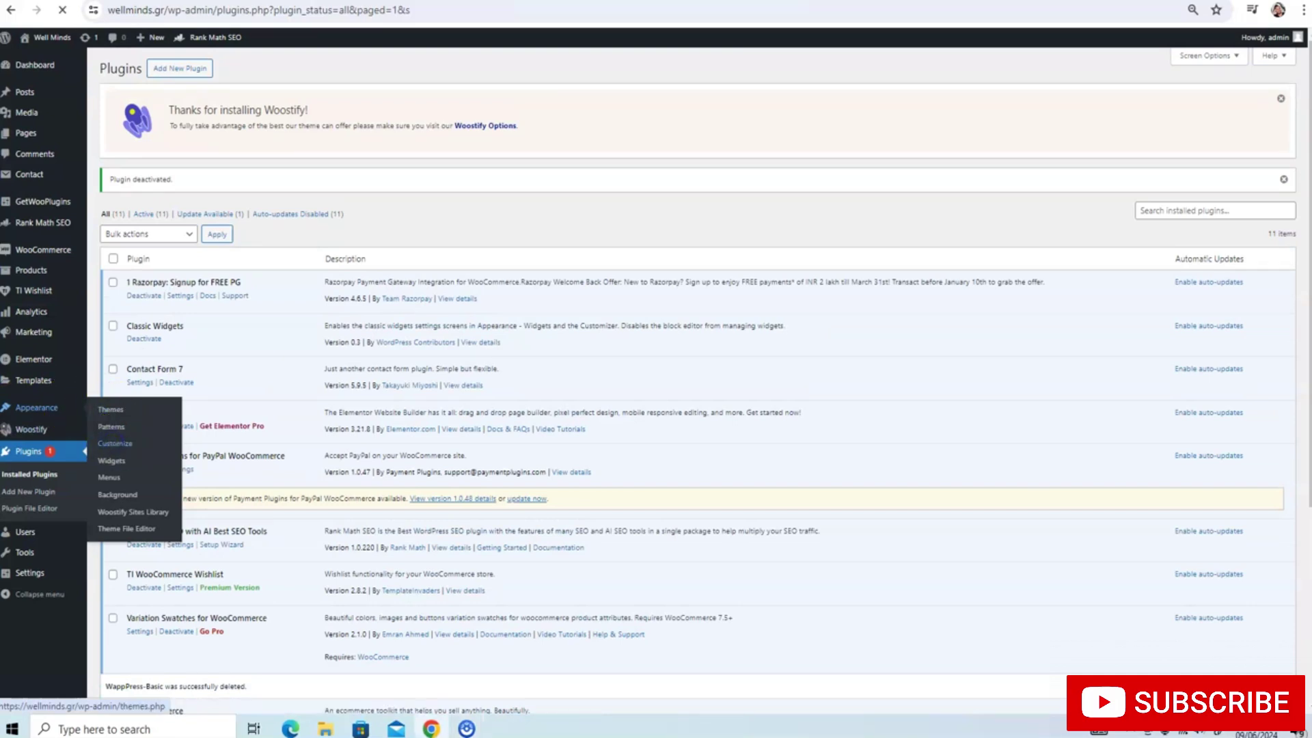
{"action": "left_click", "coordinate": [115, 443]}
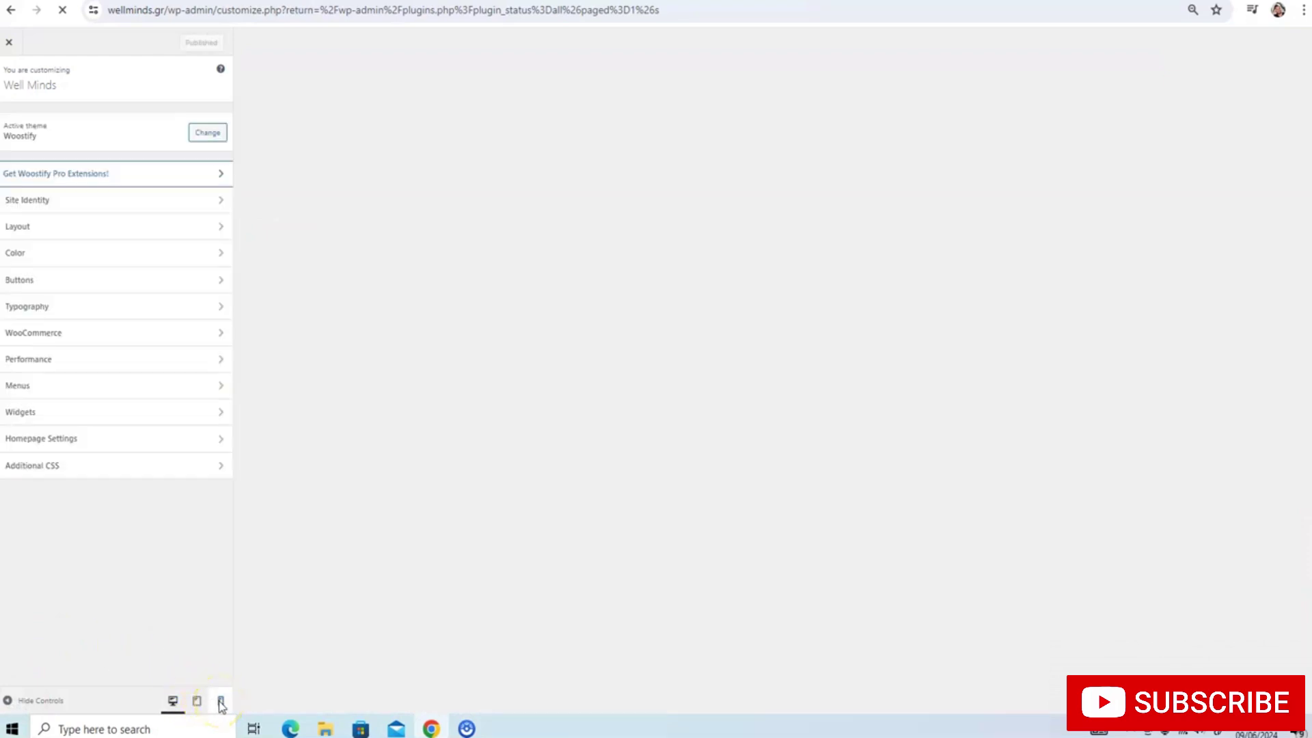
{"action": "left_click", "coordinate": [221, 702]}
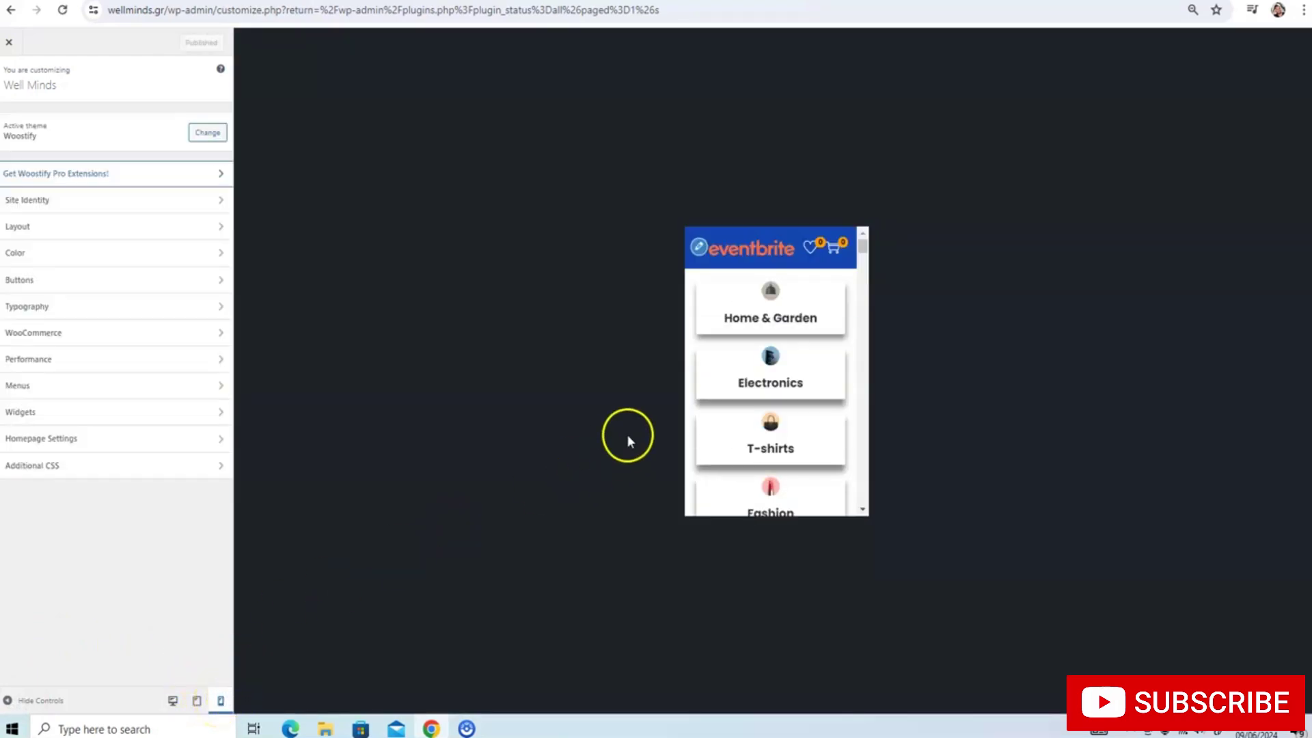
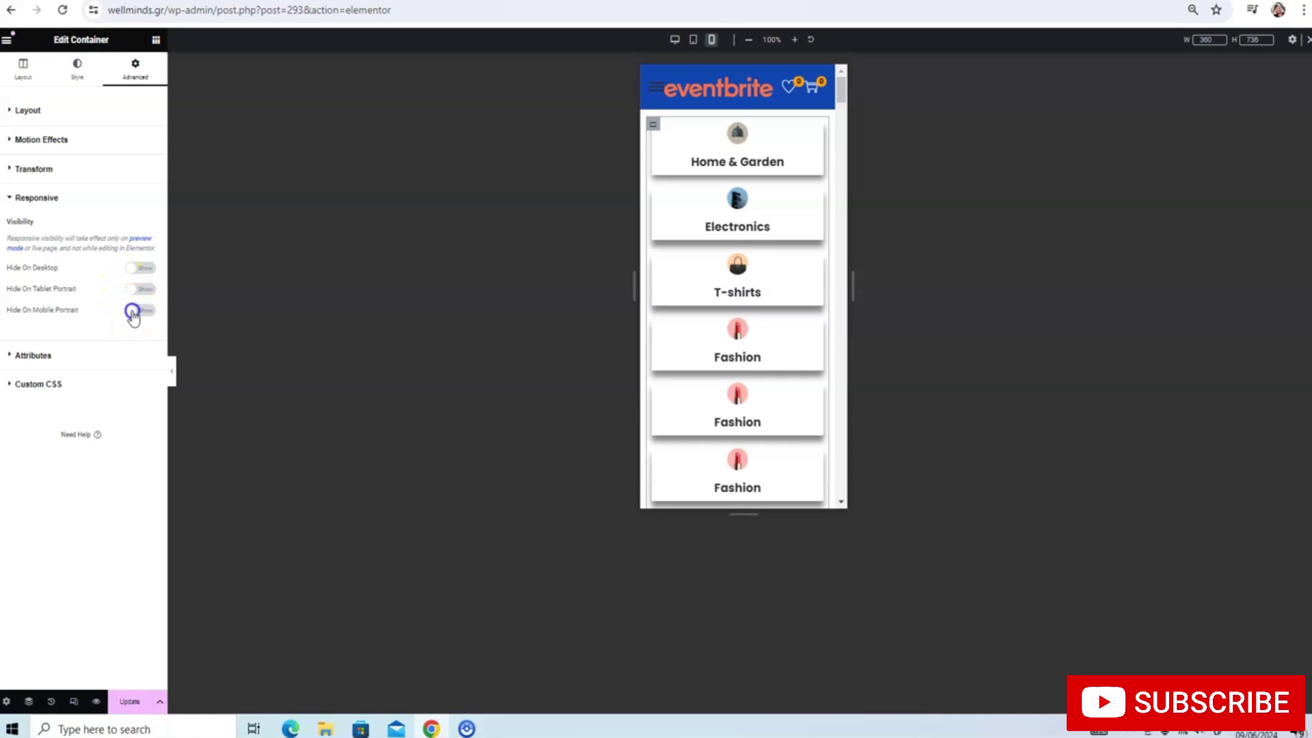
Hide the repeated category card container on mobile portrait
{"action": "left_click", "coordinate": [133, 312]}
{"action": "scroll", "coordinate": [686, 239], "scroll_direction": "down", "scroll_amount": 10}
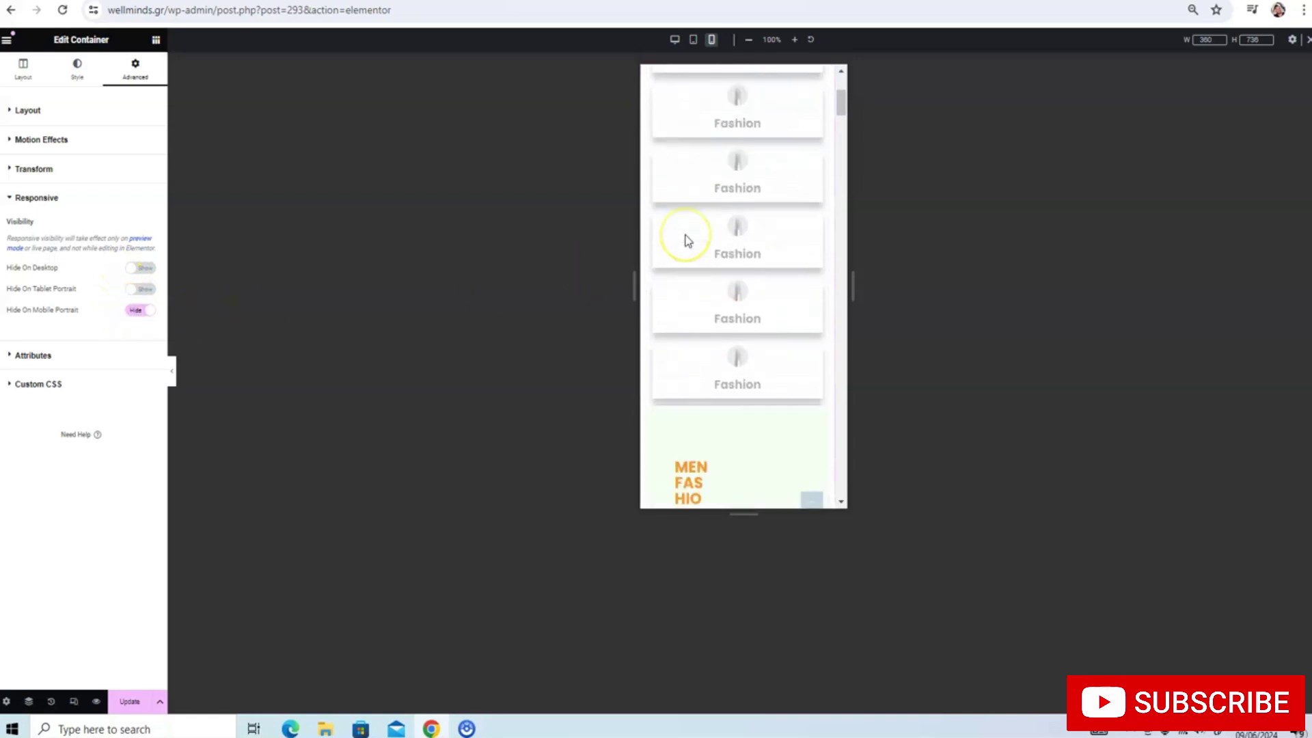
{"action": "scroll", "coordinate": [685, 239], "scroll_direction": "up", "scroll_amount": 3}
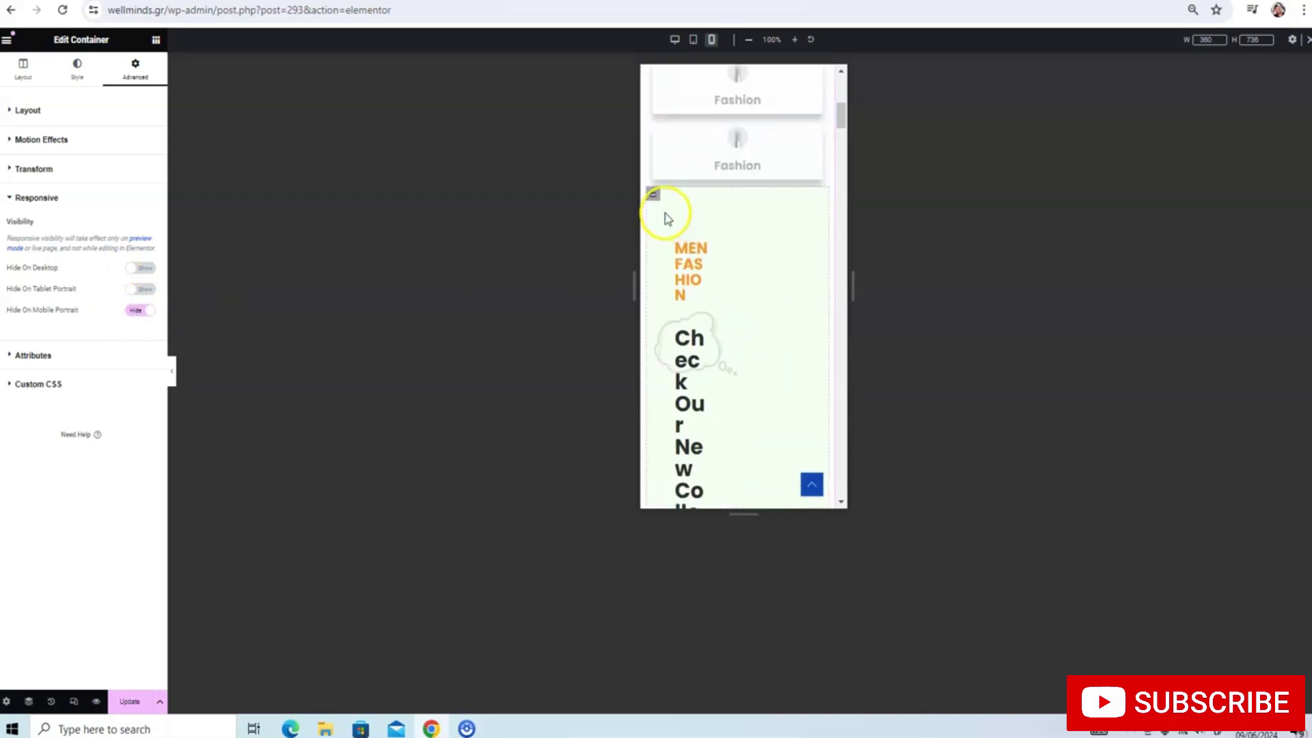
Give the Men Fashion banner container 40 px top and bottom padding with 0 side padding
{"action": "left_click", "coordinate": [654, 197]}
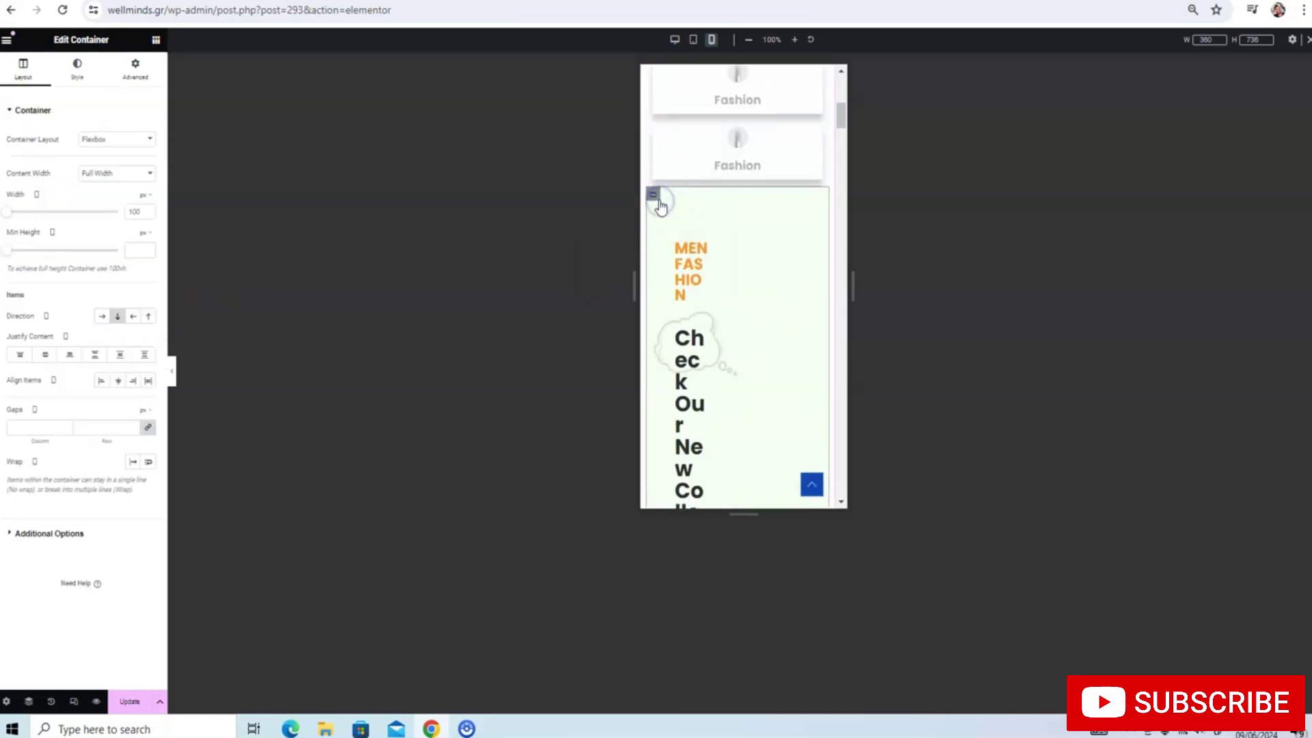
{"action": "left_click", "coordinate": [136, 65]}
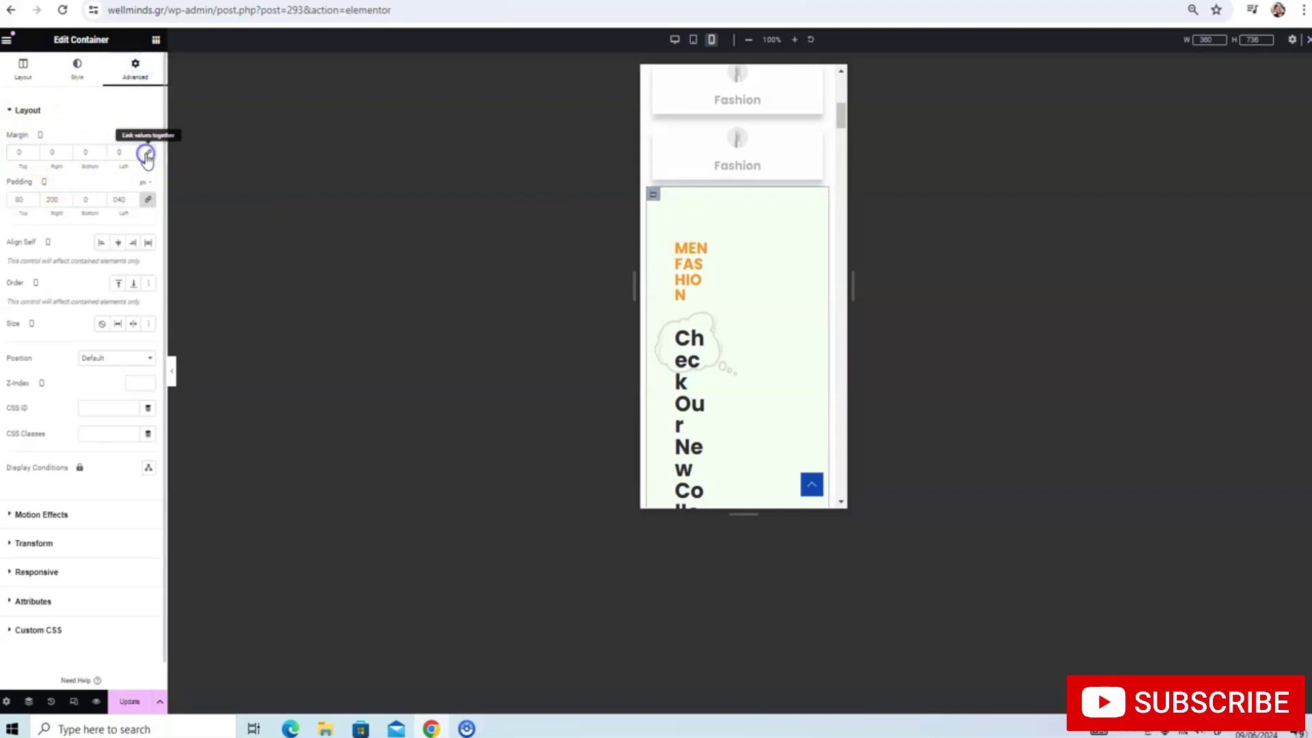
{"action": "left_click", "coordinate": [142, 200]}
{"action": "left_click", "coordinate": [27, 203]}
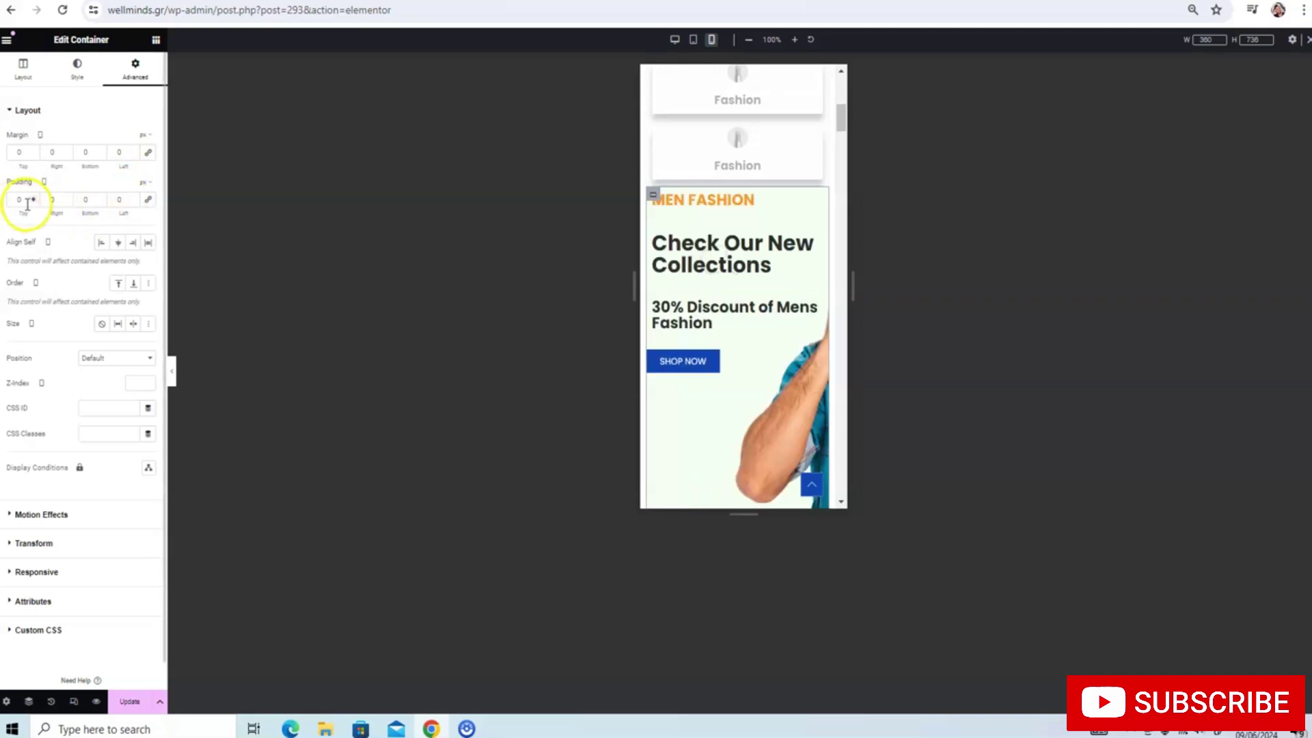
{"action": "type", "text": "40"}
{"action": "left_click", "coordinate": [107, 206]}
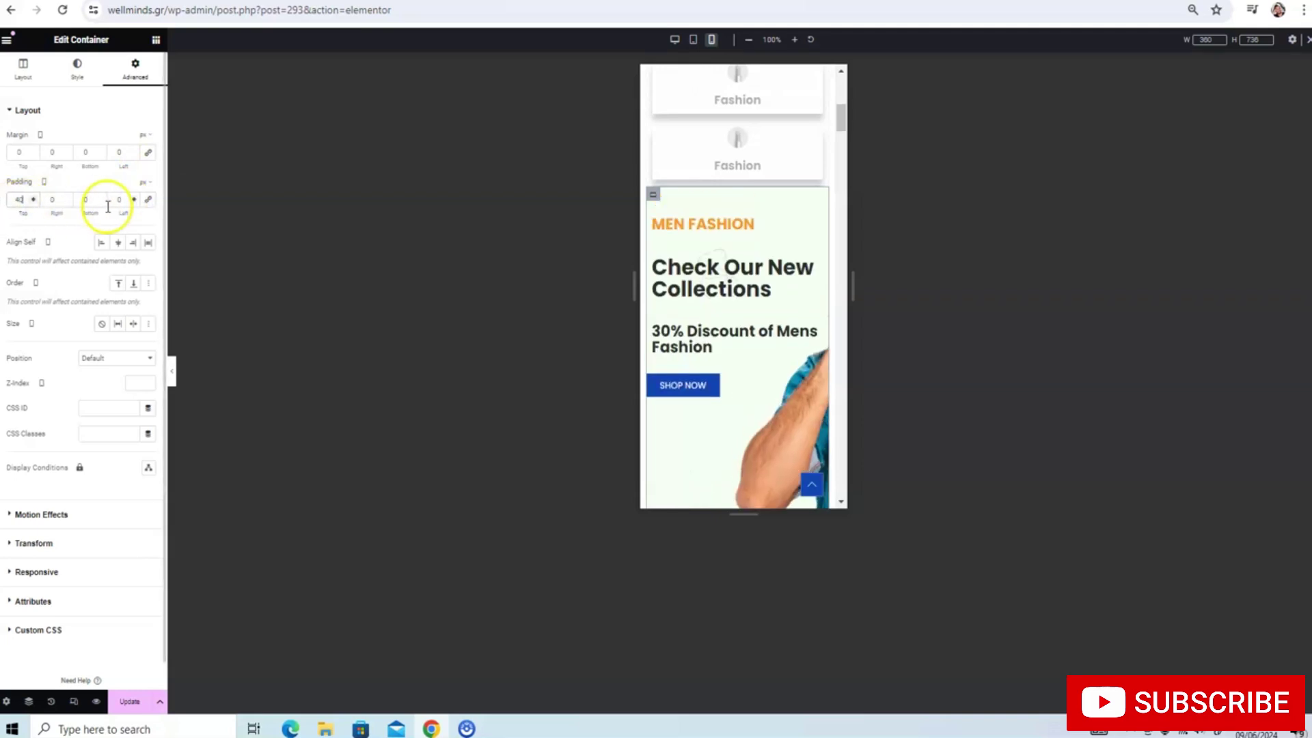
{"action": "left_click", "coordinate": [78, 200]}
{"action": "type", "text": "40"}
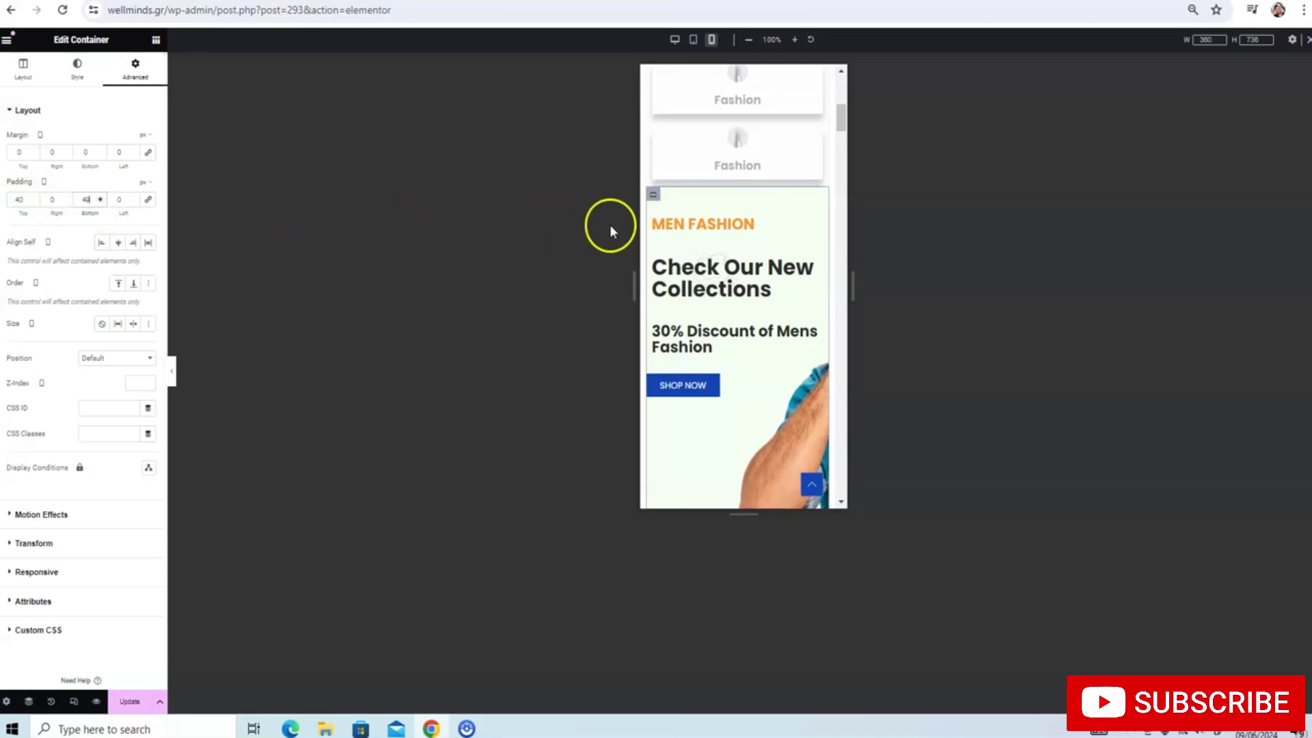
{"action": "scroll", "coordinate": [696, 211], "scroll_direction": "down", "scroll_amount": 3}
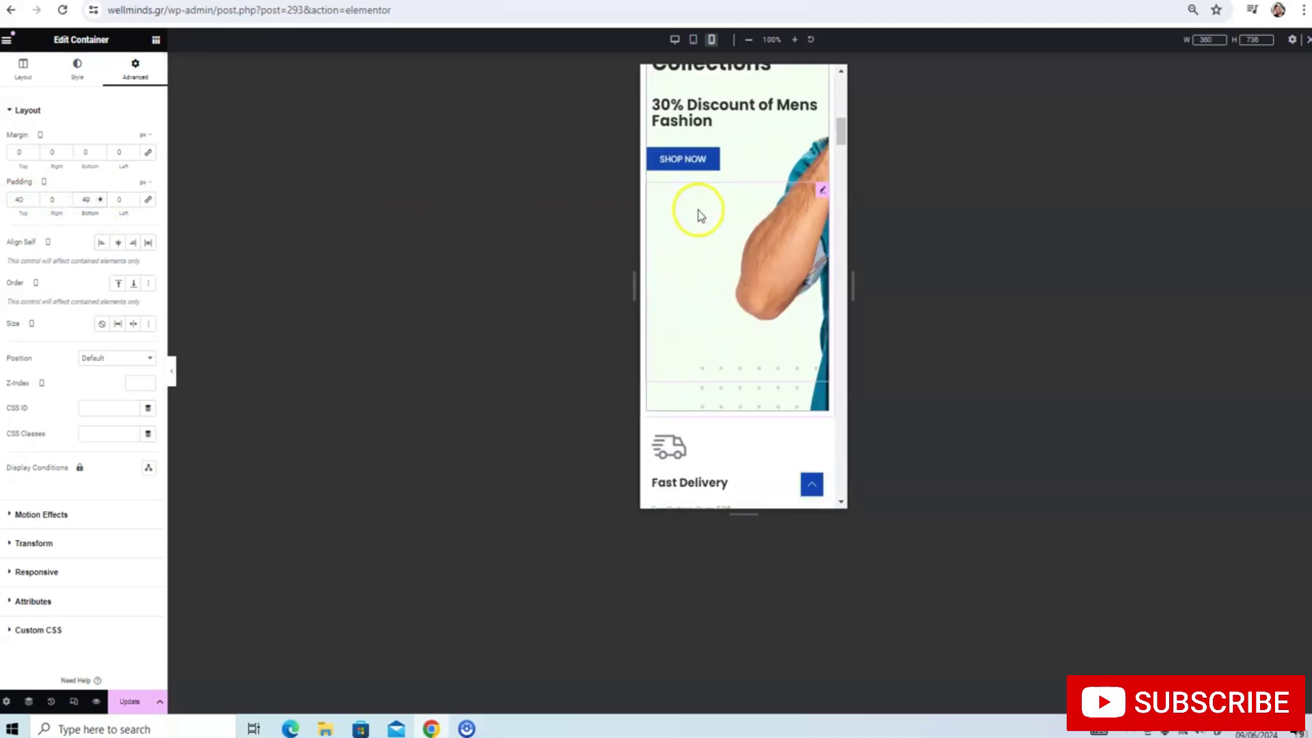
{"action": "scroll", "coordinate": [697, 211], "scroll_direction": "up", "scroll_amount": 1}
{"action": "scroll", "coordinate": [738, 287], "scroll_direction": "up", "scroll_amount": 1}
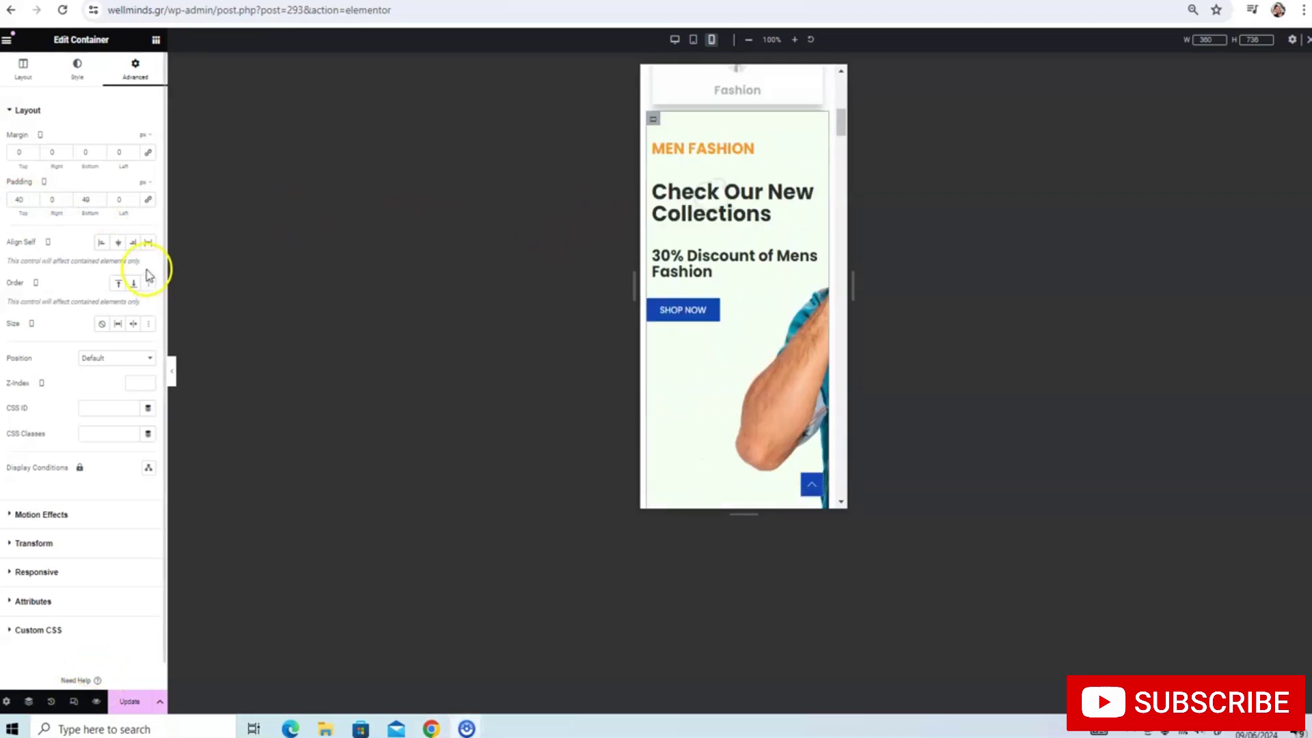
{"action": "left_click", "coordinate": [95, 201]}
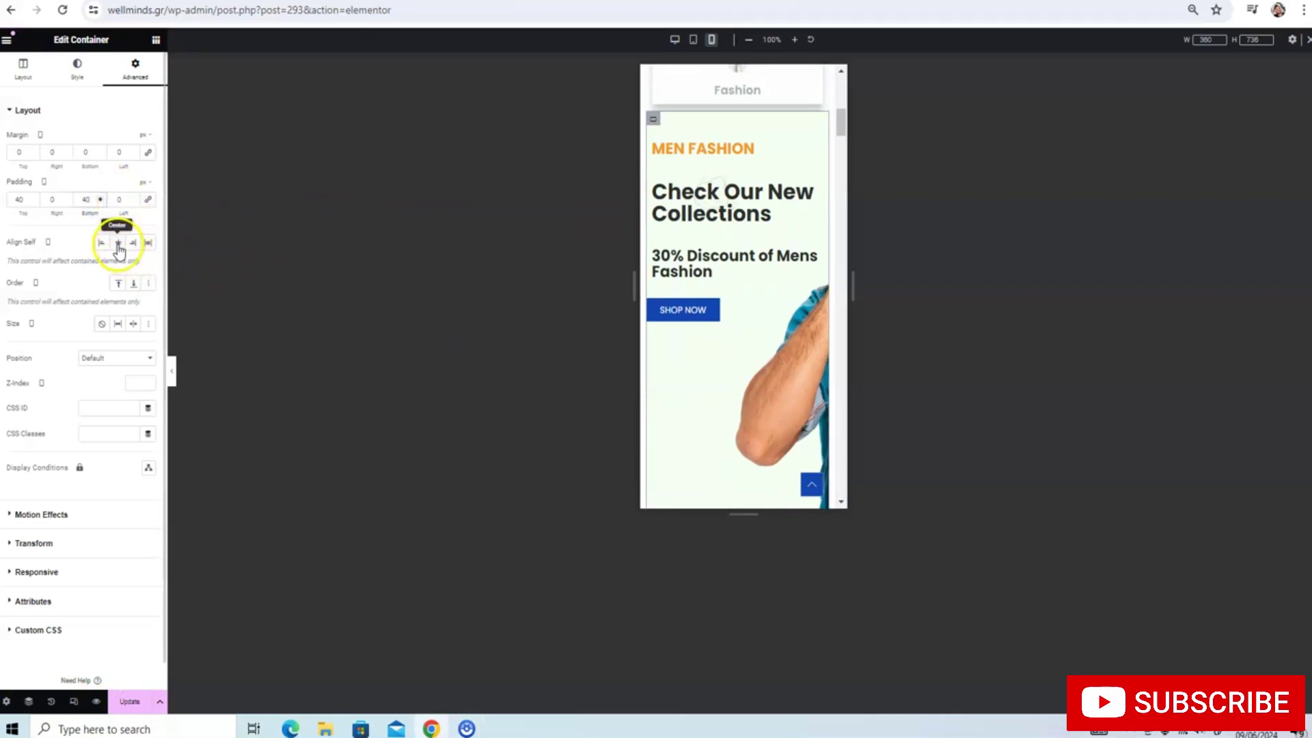
Center-align the MEN FASHION, Check Our New Collections and 30% Discount headings and the SHOP NOW button
{"action": "left_click", "coordinate": [688, 159]}
{"action": "left_click", "coordinate": [78, 71]}
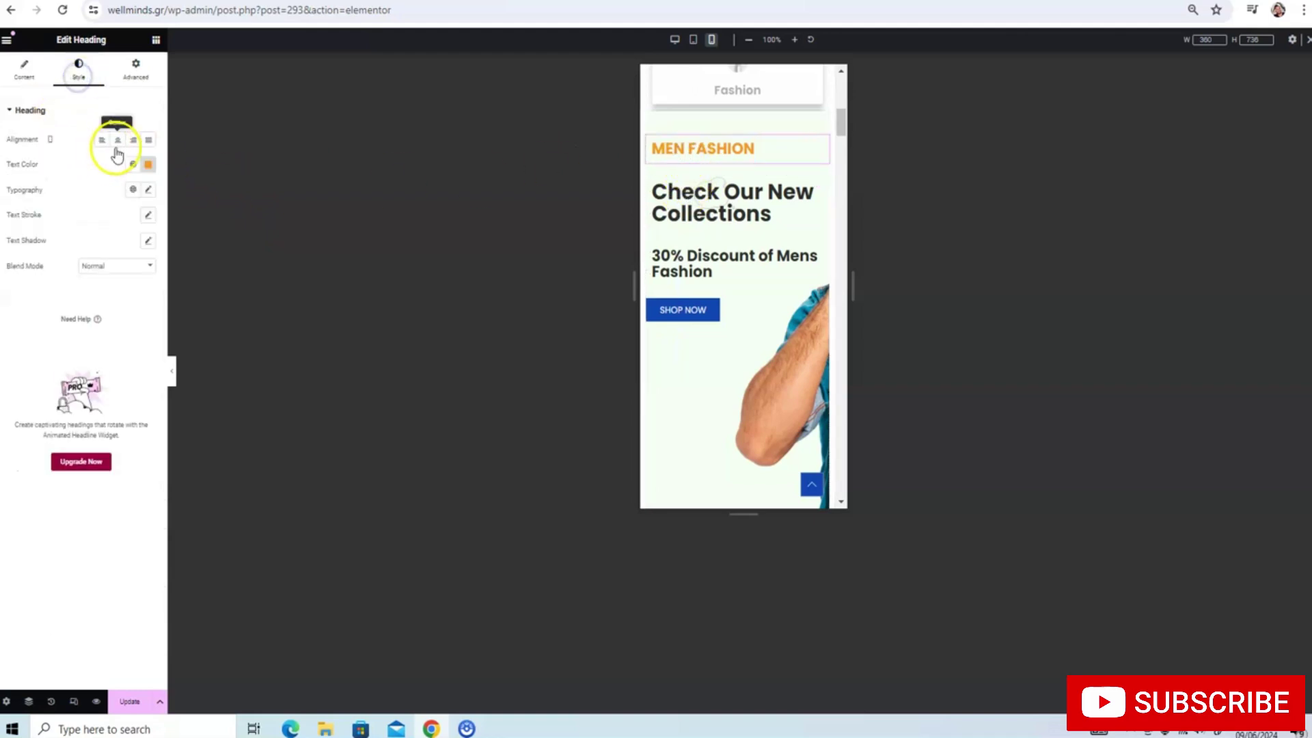
{"action": "left_click", "coordinate": [118, 140]}
{"action": "left_click", "coordinate": [699, 182]}
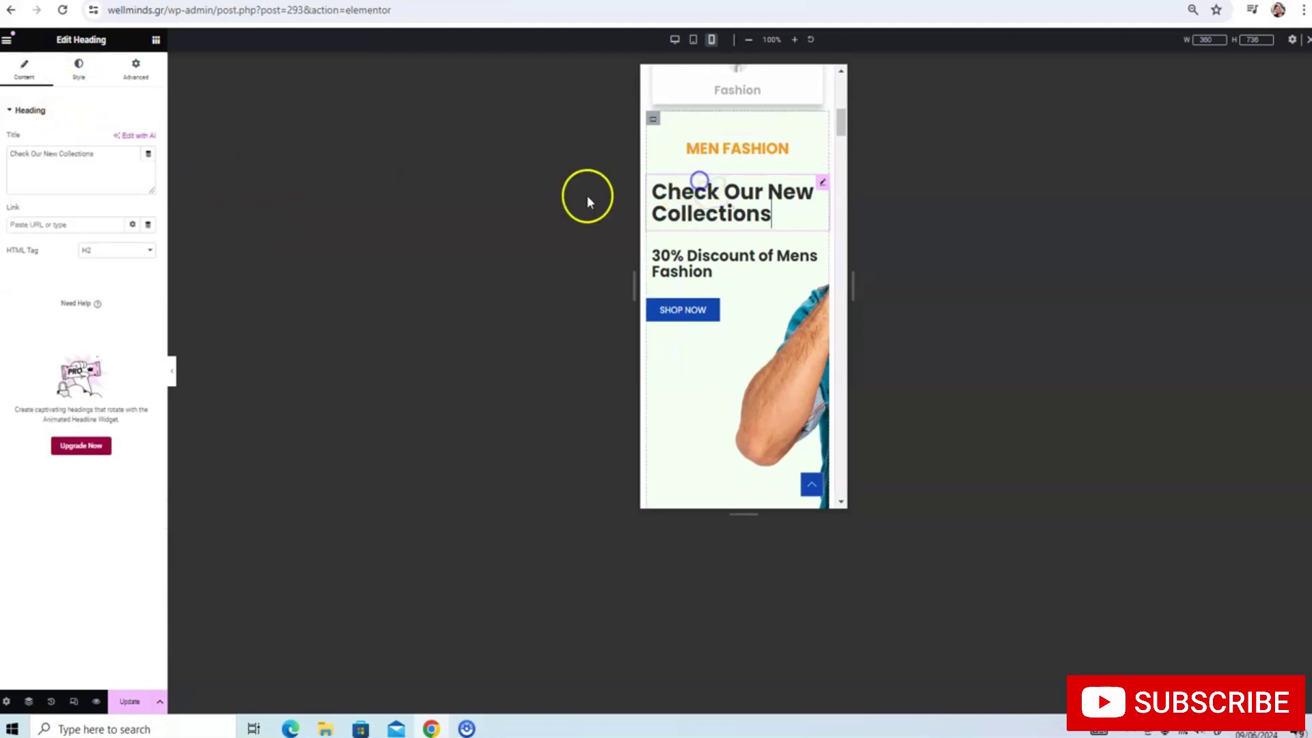
{"action": "left_click", "coordinate": [81, 69]}
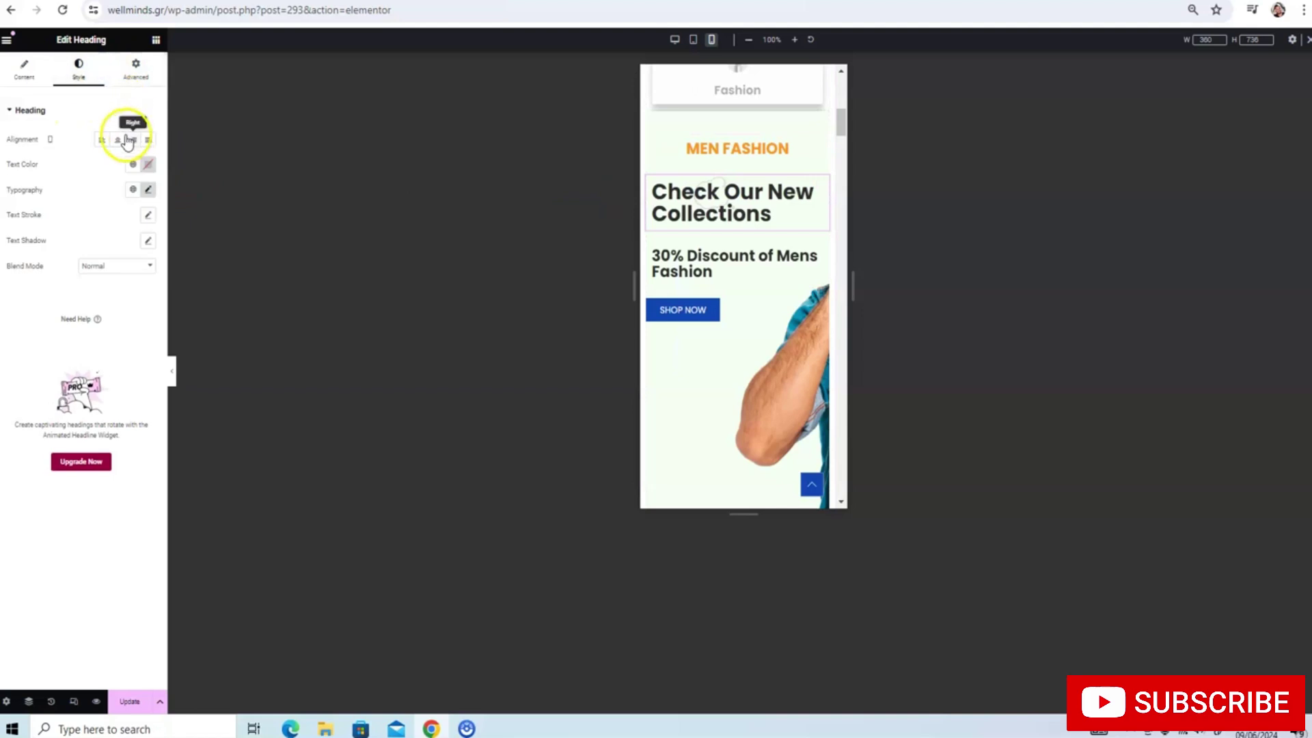
{"action": "left_click", "coordinate": [119, 140]}
{"action": "left_click", "coordinate": [676, 257]}
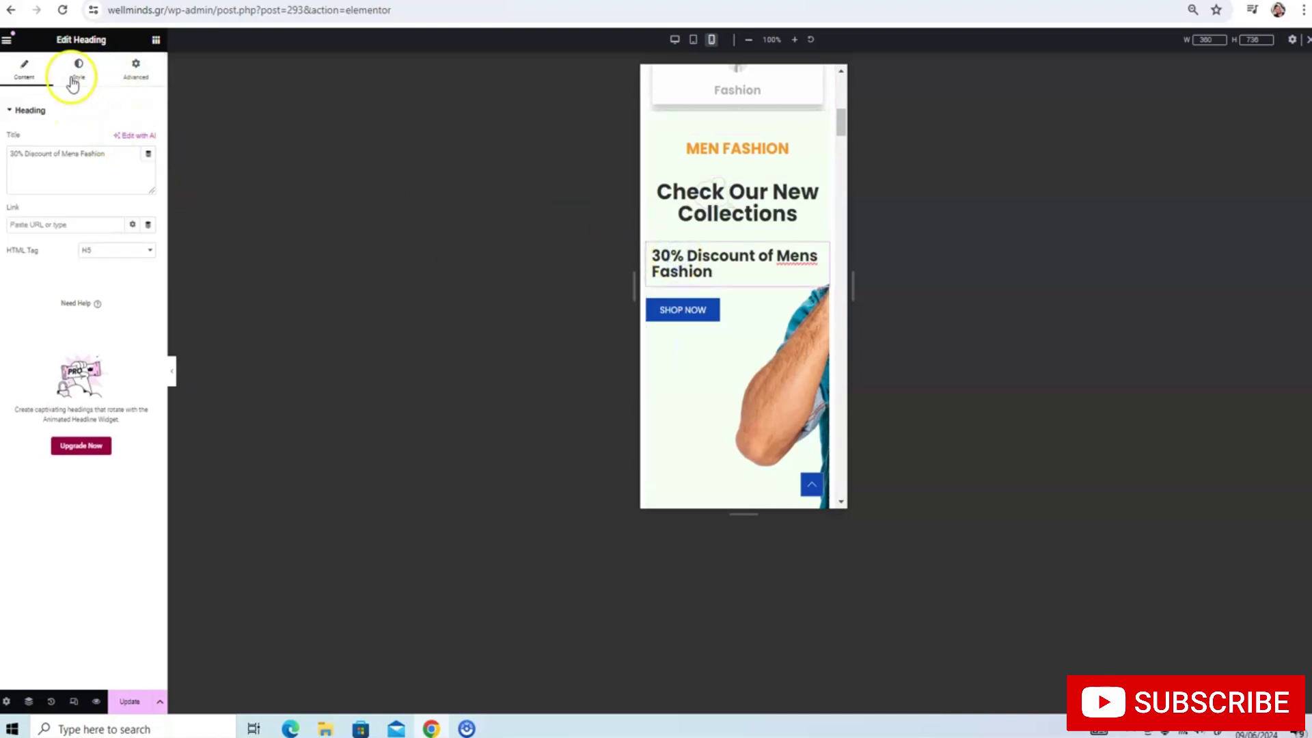
{"action": "left_click", "coordinate": [73, 82]}
{"action": "left_click", "coordinate": [117, 140]}
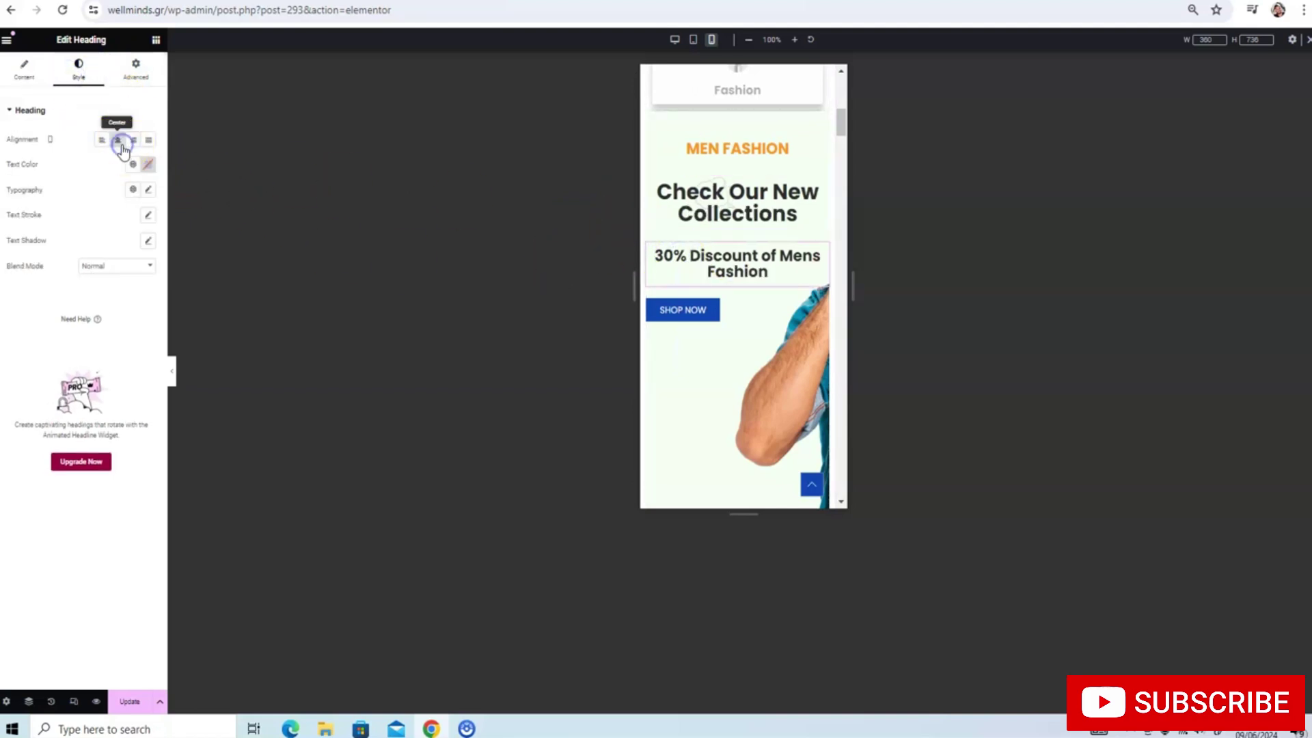
{"action": "left_click", "coordinate": [669, 311]}
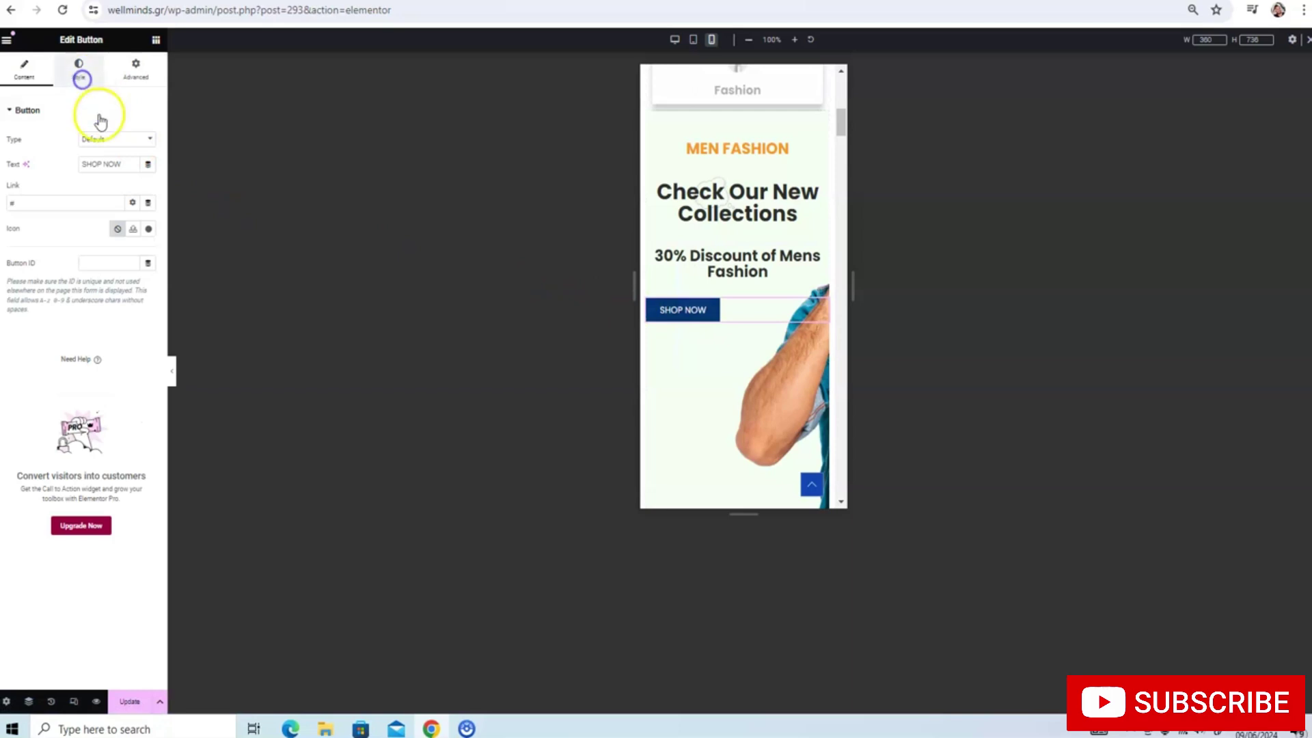
{"action": "left_click", "coordinate": [80, 77]}
{"action": "left_click", "coordinate": [118, 139]}
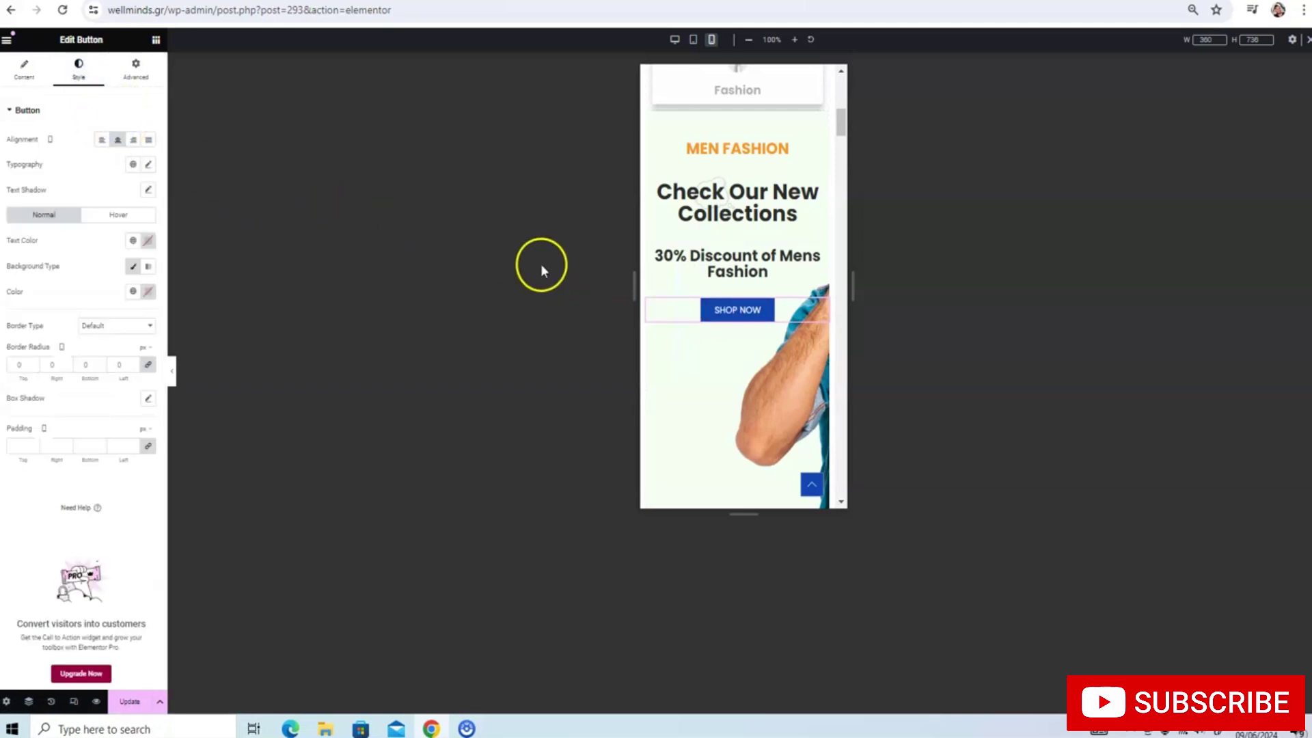
Set the Check Our New Collections heading to size 22 and the 30% Discount heading to 17
{"action": "left_click", "coordinate": [740, 214]}
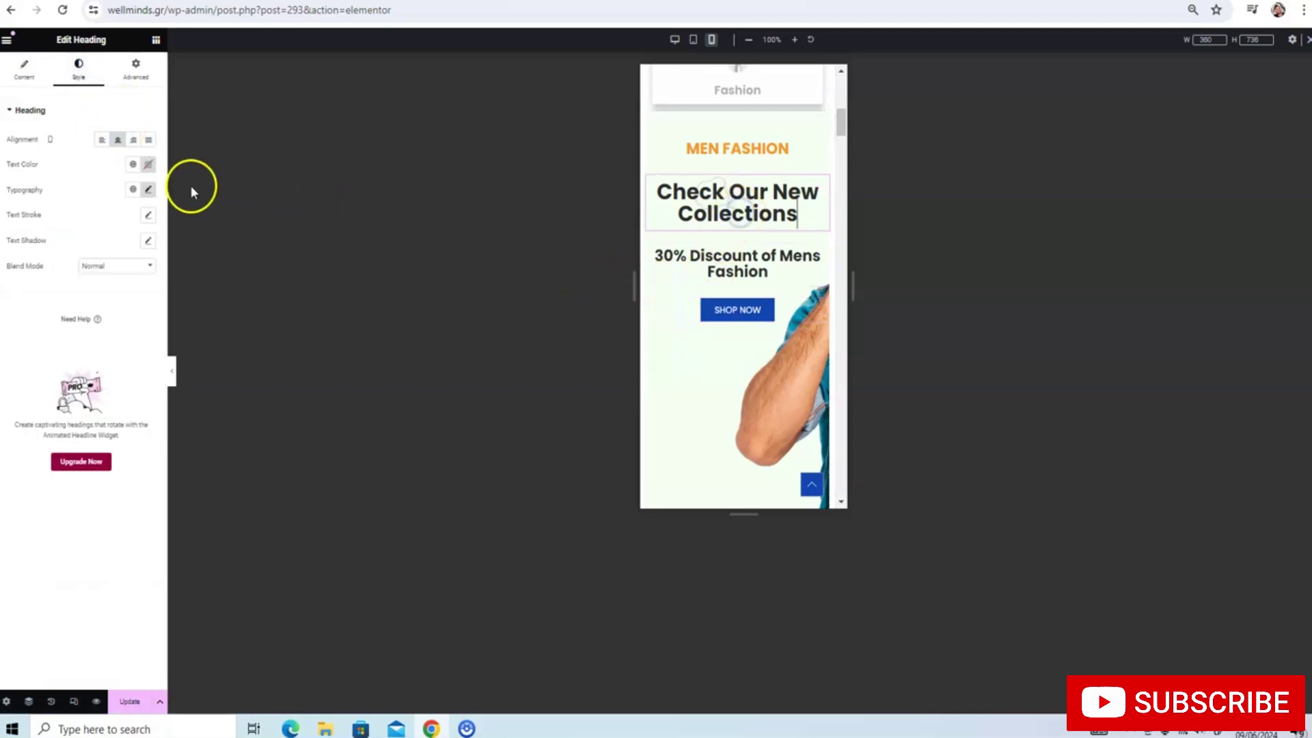
{"action": "left_click", "coordinate": [150, 191]}
{"action": "left_click", "coordinate": [140, 285]}
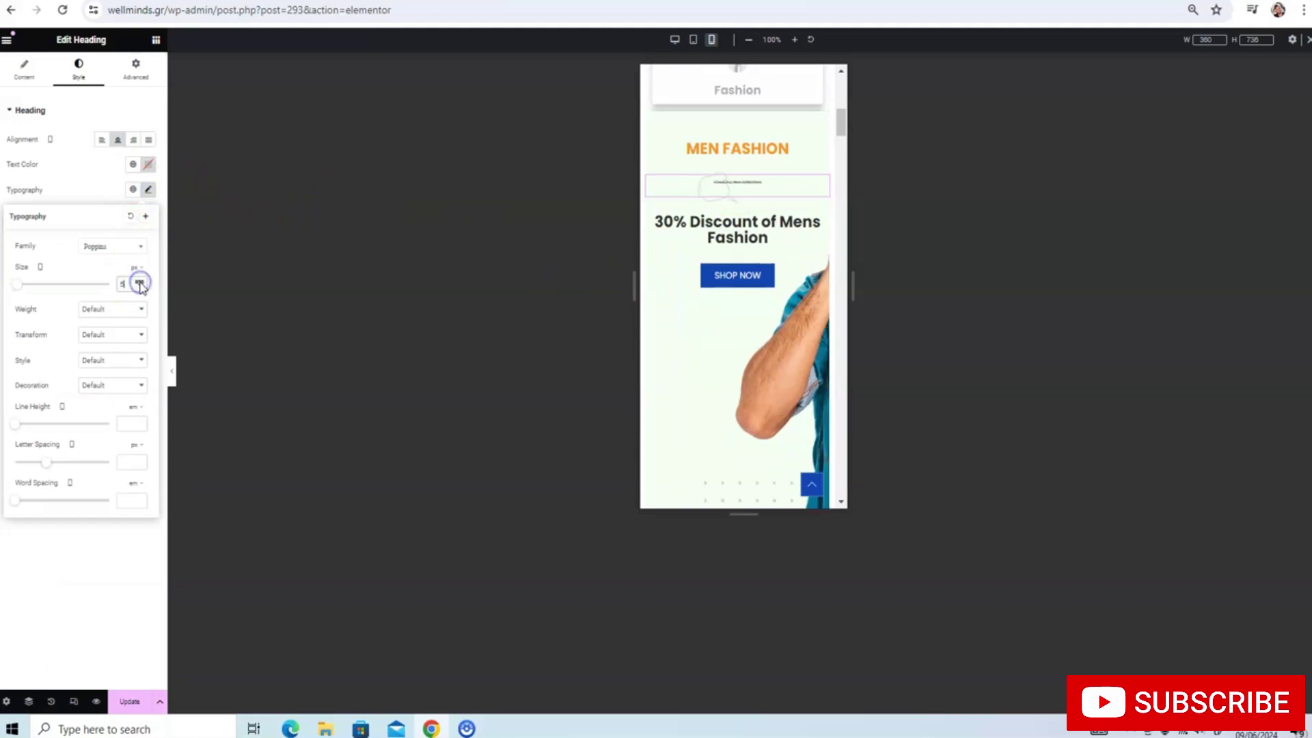
{"action": "left_click", "coordinate": [140, 283]}
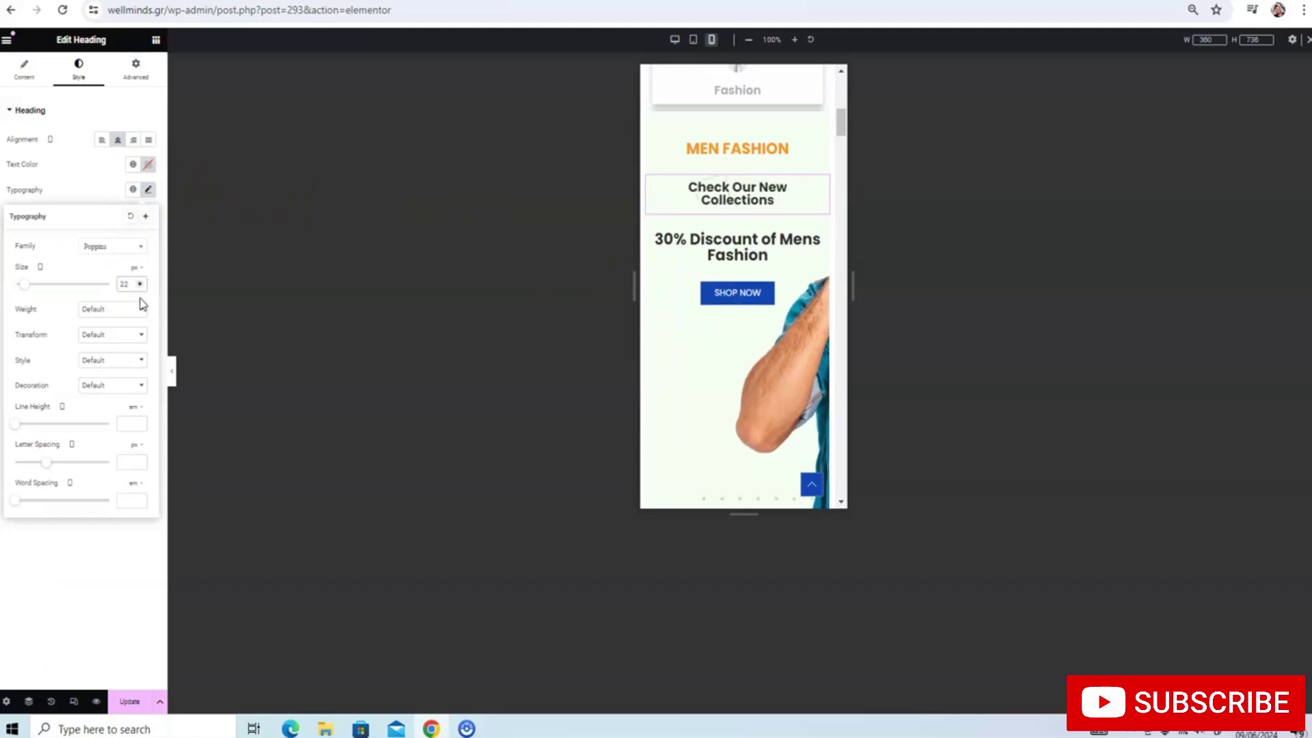
{"action": "left_click", "coordinate": [709, 228]}
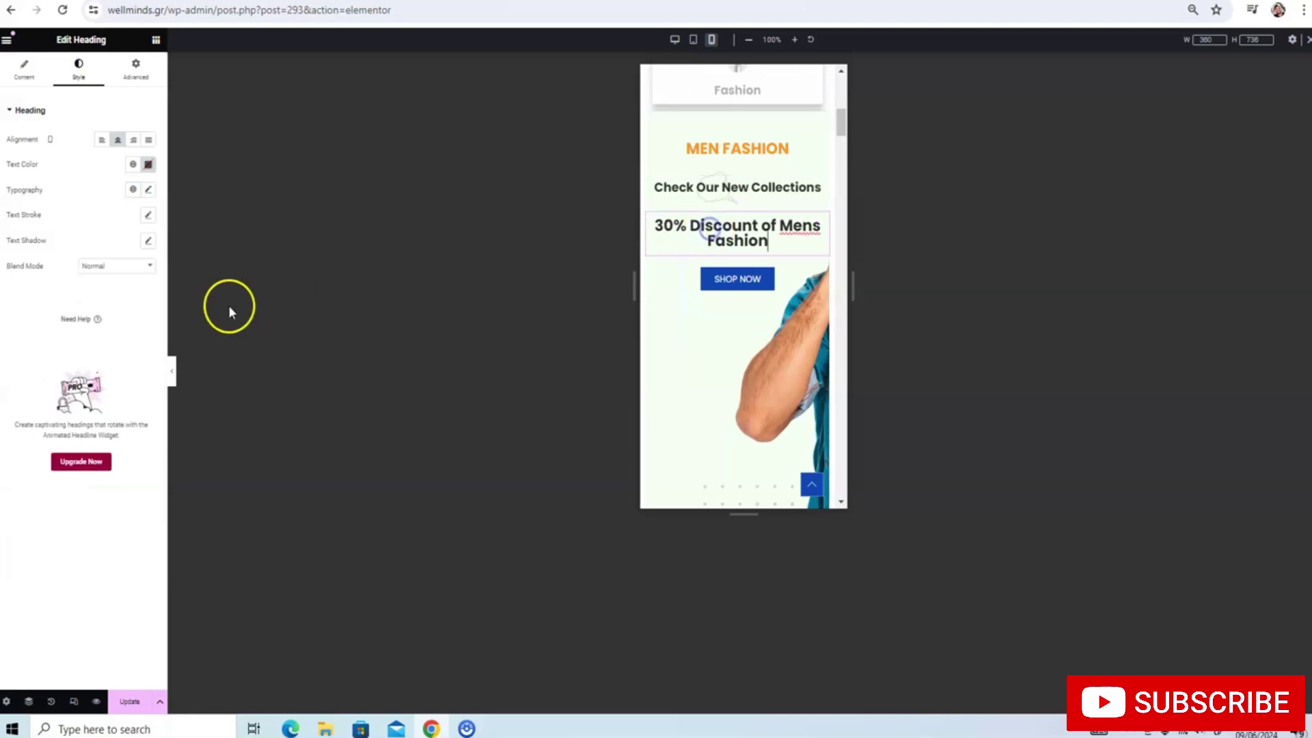
{"action": "left_click", "coordinate": [148, 190]}
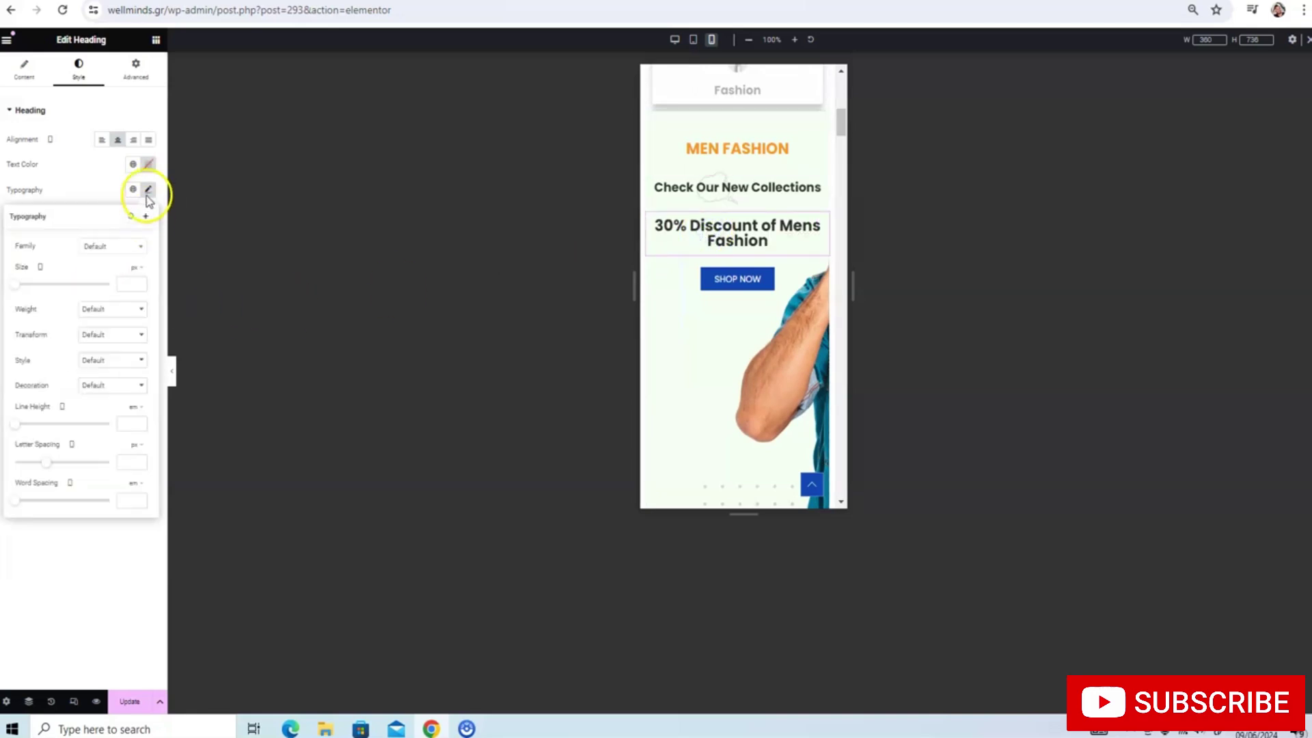
{"action": "left_click", "coordinate": [140, 287]}
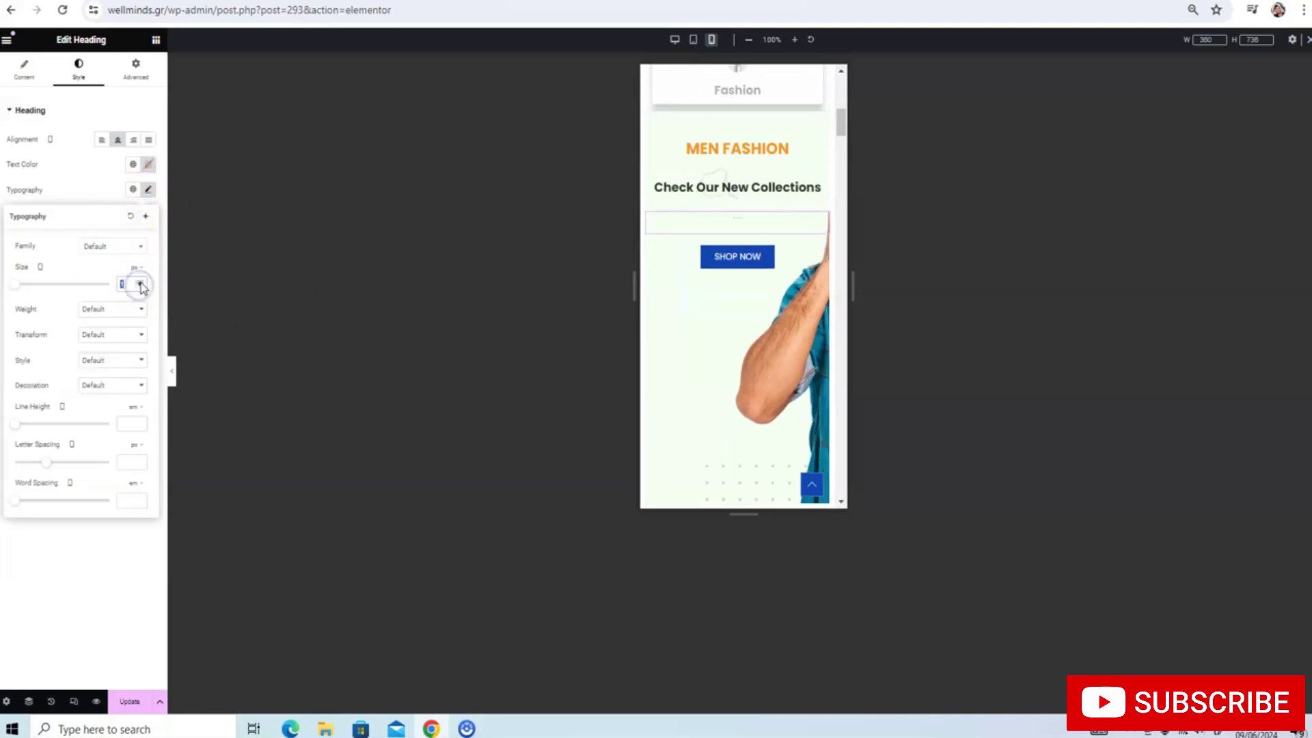
{"action": "left_click", "coordinate": [140, 283]}
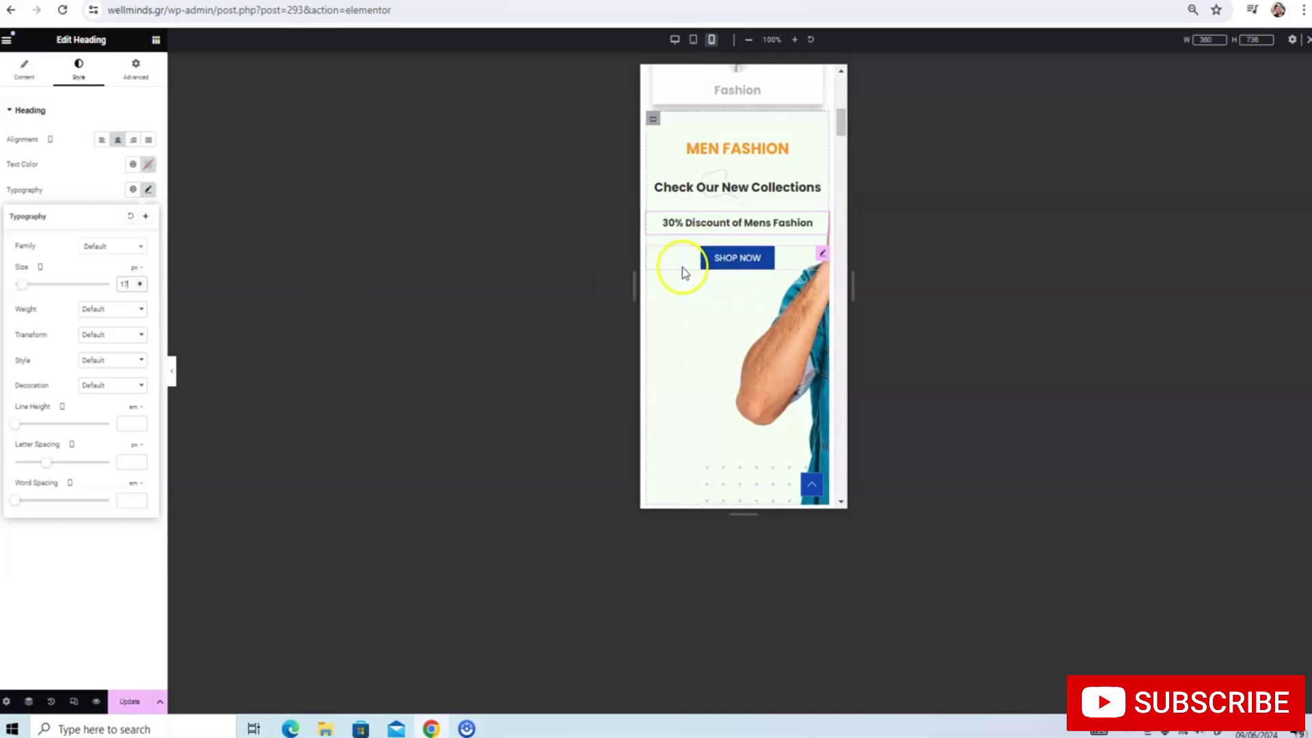
Save the page with Update and check the spacer below the SHOP NOW button
{"action": "left_click", "coordinate": [129, 701]}
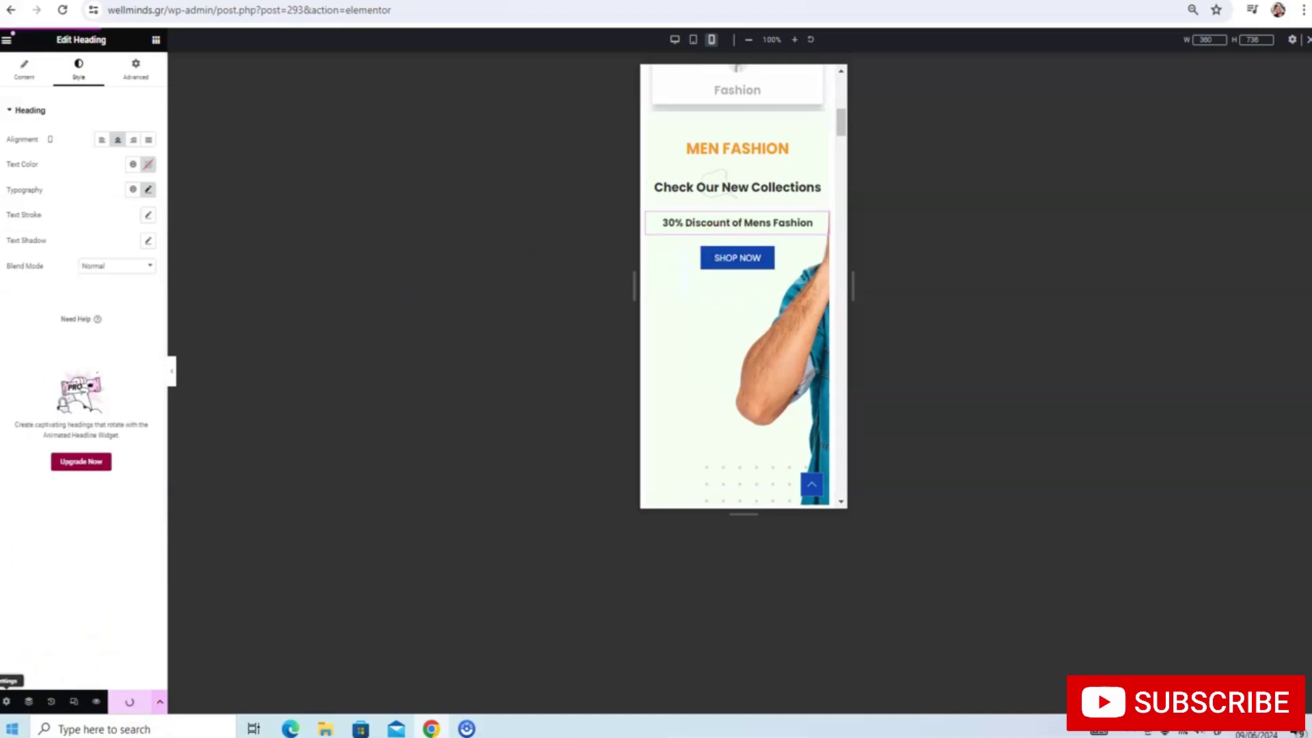
{"action": "scroll", "coordinate": [789, 206], "scroll_direction": "down", "scroll_amount": 2}
{"action": "scroll", "coordinate": [789, 206], "scroll_direction": "up", "scroll_amount": 3}
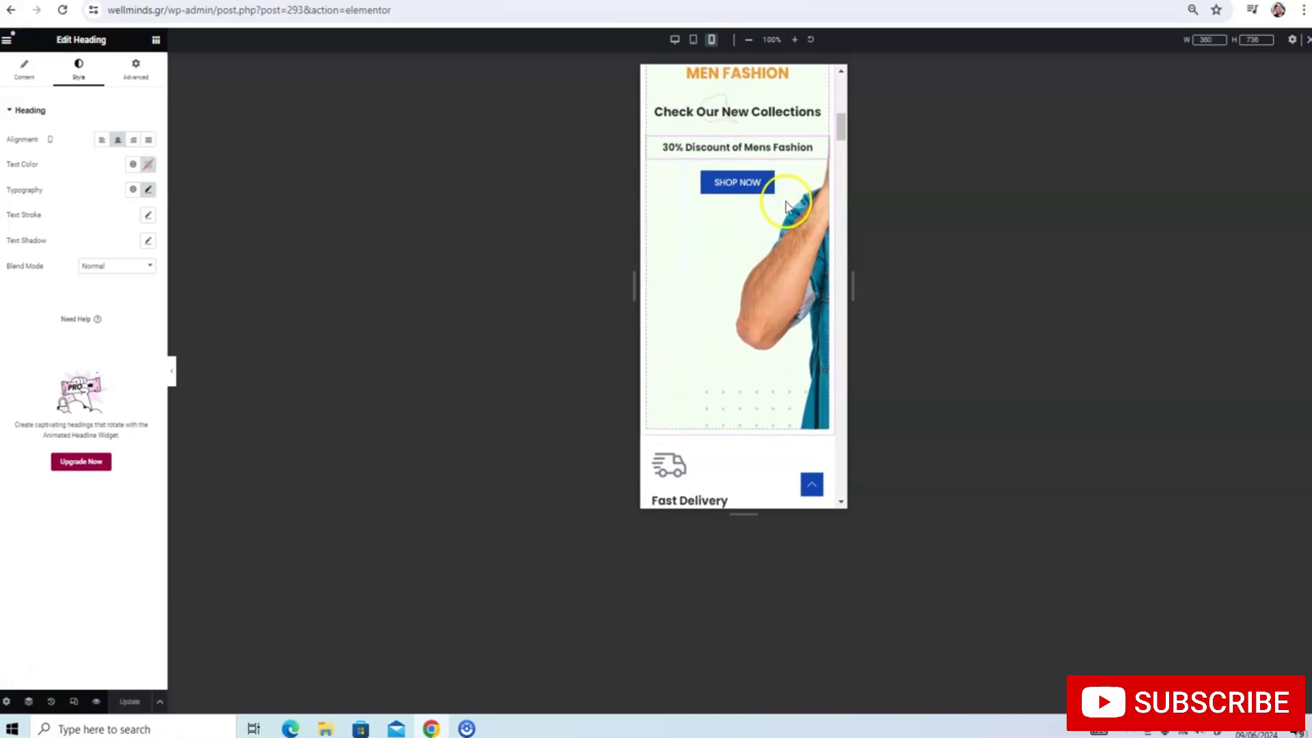
{"action": "scroll", "coordinate": [788, 206], "scroll_direction": "down", "scroll_amount": 2}
{"action": "scroll", "coordinate": [788, 206], "scroll_direction": "down", "scroll_amount": 1}
{"action": "left_click", "coordinate": [776, 272]}
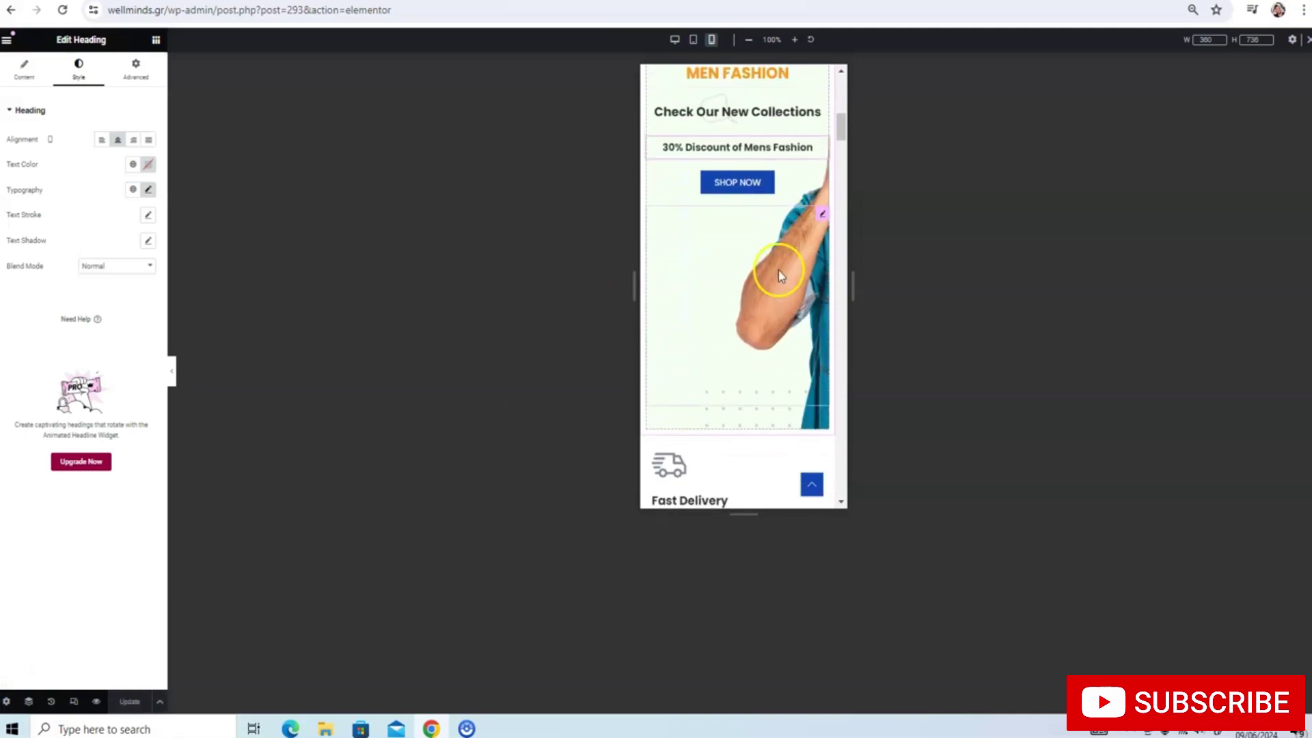
{"action": "scroll", "coordinate": [761, 206], "scroll_direction": "up", "scroll_amount": 3}
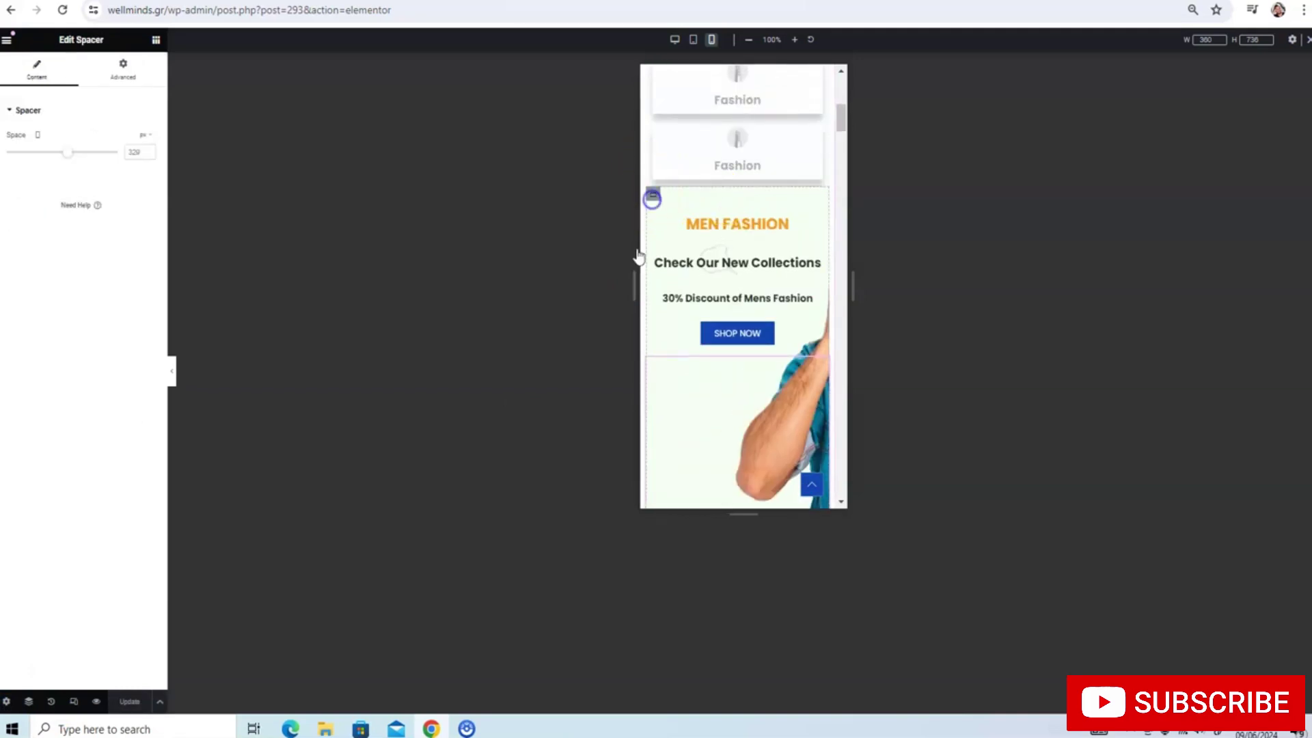
Set the Men Fashion banner's mobile background position to Center Left and save with Update
{"action": "left_click", "coordinate": [652, 198]}
{"action": "scroll", "coordinate": [96, 371], "scroll_direction": "down", "scroll_amount": 1}
{"action": "scroll", "coordinate": [693, 246], "scroll_direction": "down", "scroll_amount": 3}
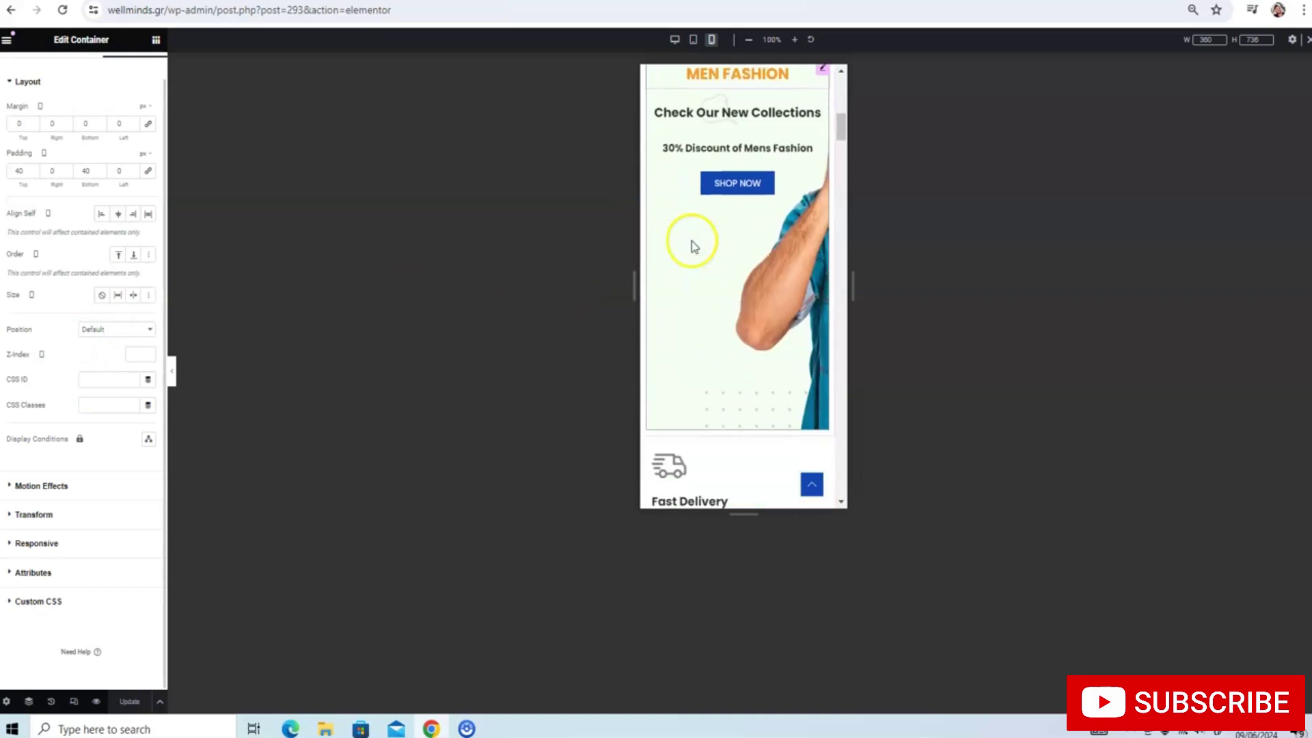
{"action": "scroll", "coordinate": [693, 245], "scroll_direction": "up", "scroll_amount": 1}
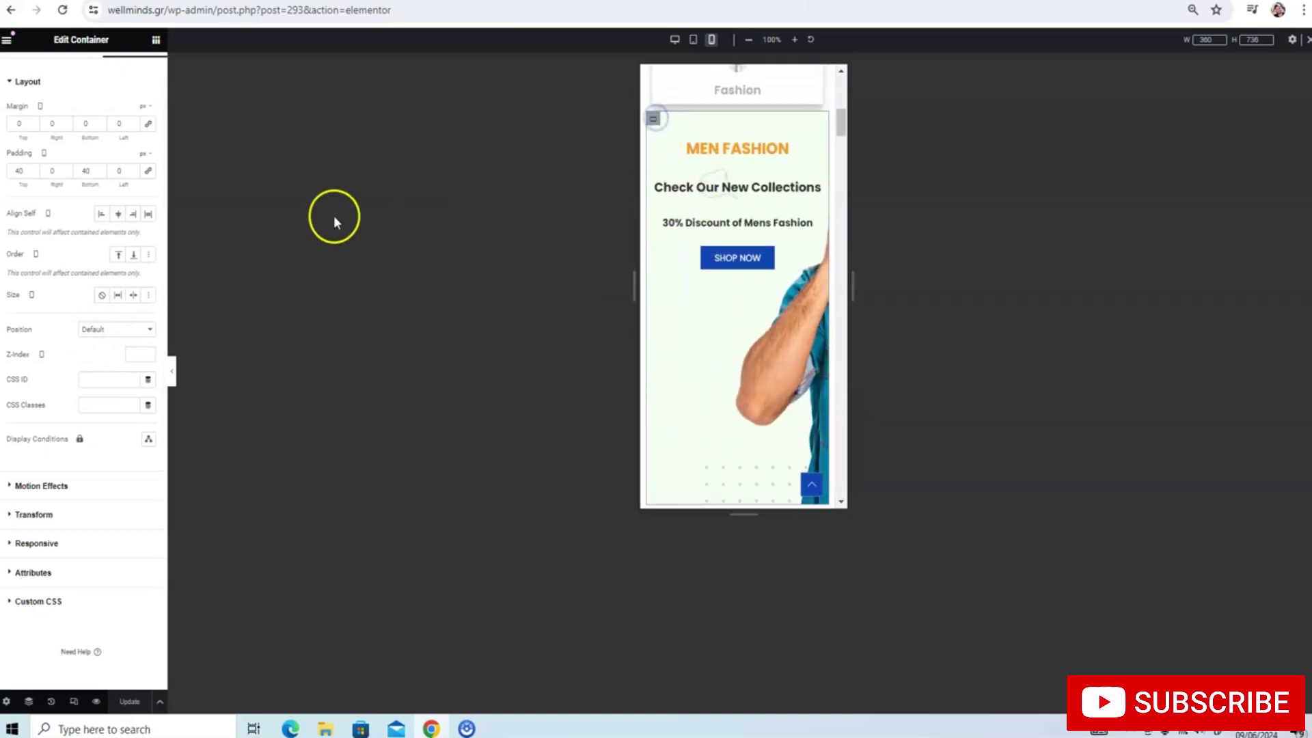
{"action": "scroll", "coordinate": [61, 123], "scroll_direction": "up", "scroll_amount": 1}
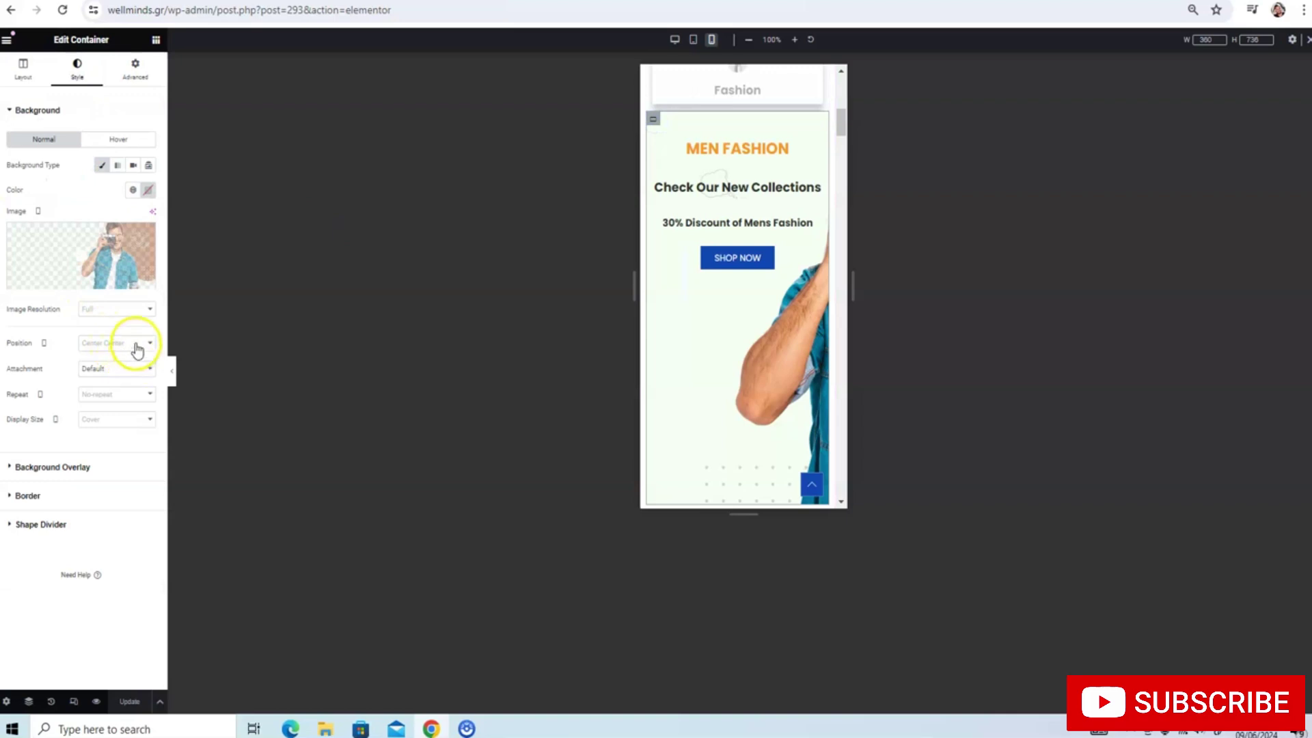
{"action": "left_click", "coordinate": [137, 350]}
{"action": "left_click", "coordinate": [113, 376]}
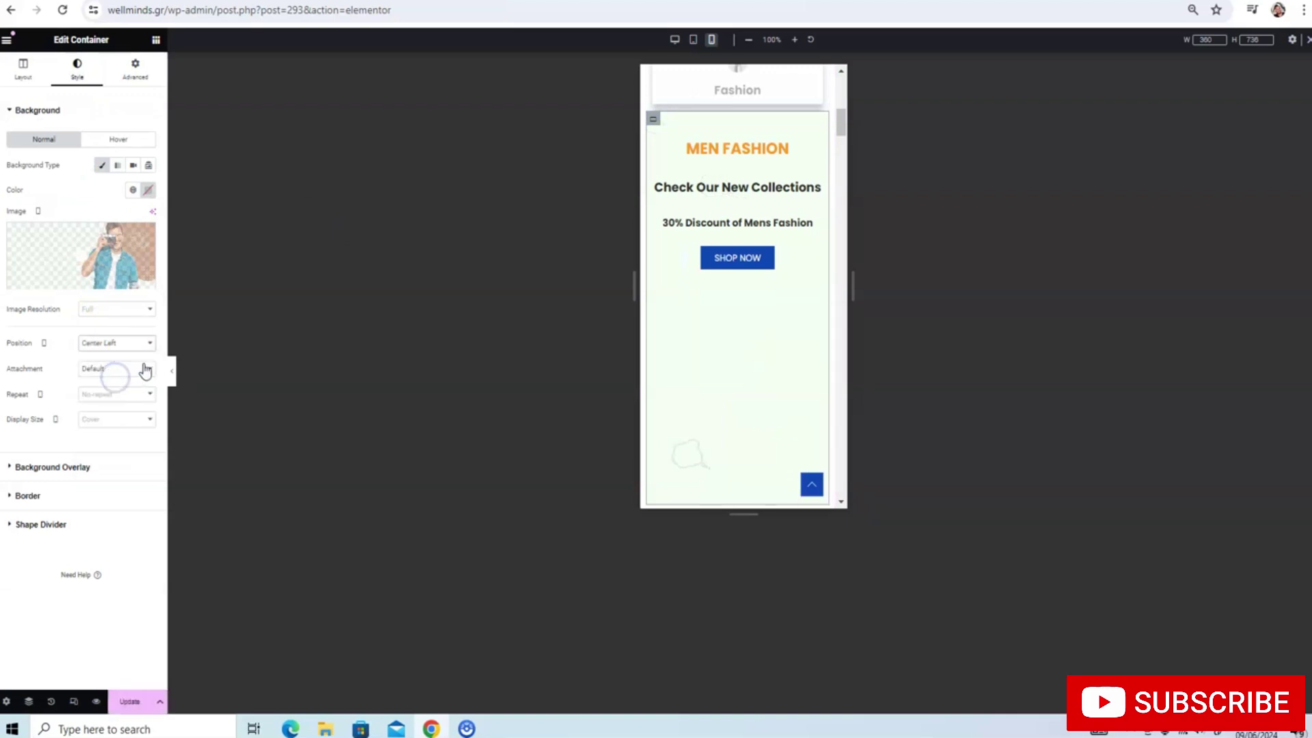
{"action": "scroll", "coordinate": [700, 184], "scroll_direction": "down", "scroll_amount": 2}
{"action": "scroll", "coordinate": [699, 184], "scroll_direction": "up", "scroll_amount": 2}
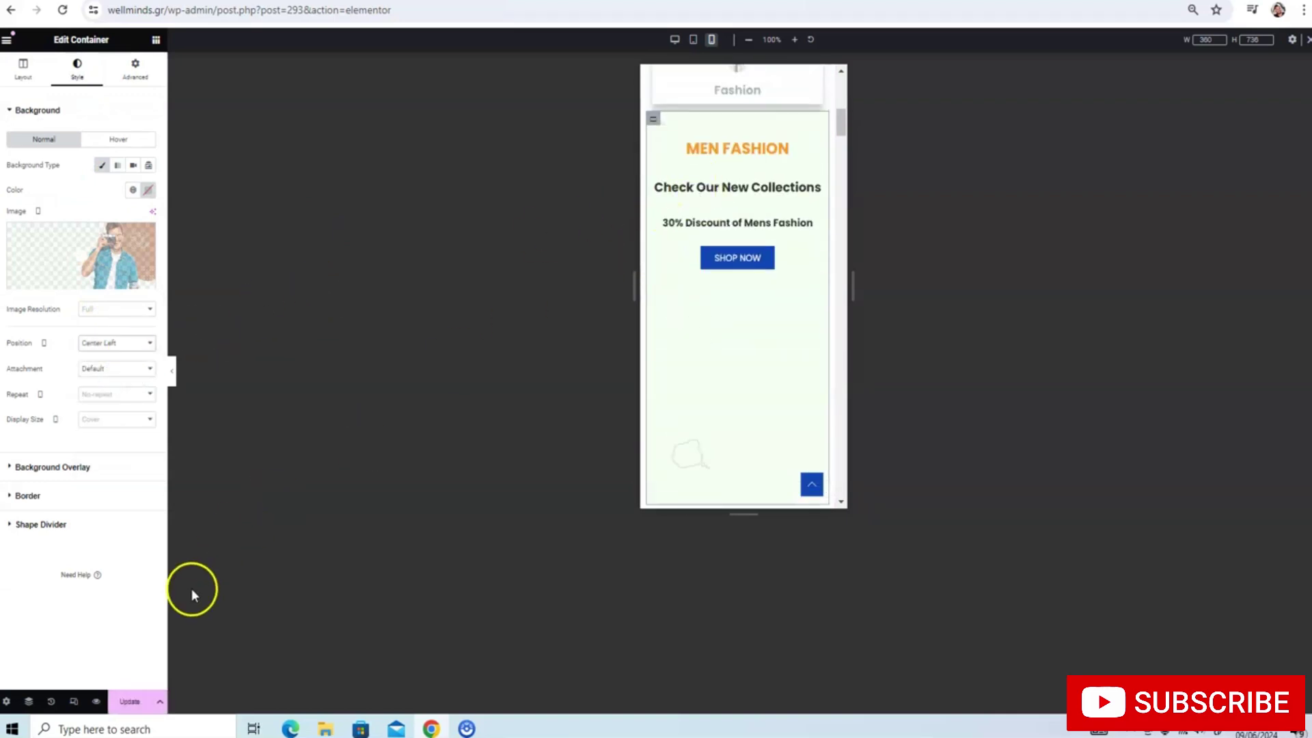
{"action": "left_click", "coordinate": [129, 698]}
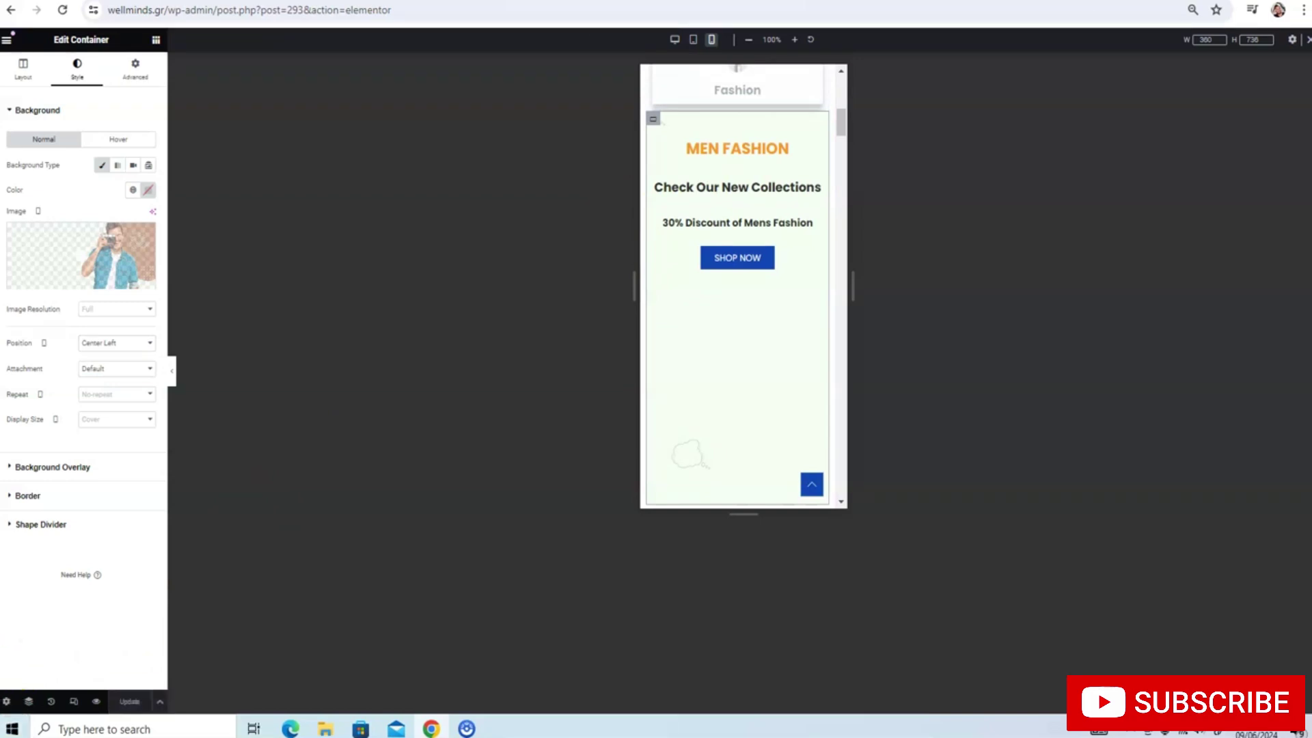
{"action": "scroll", "coordinate": [770, 190], "scroll_direction": "down", "scroll_amount": 5}
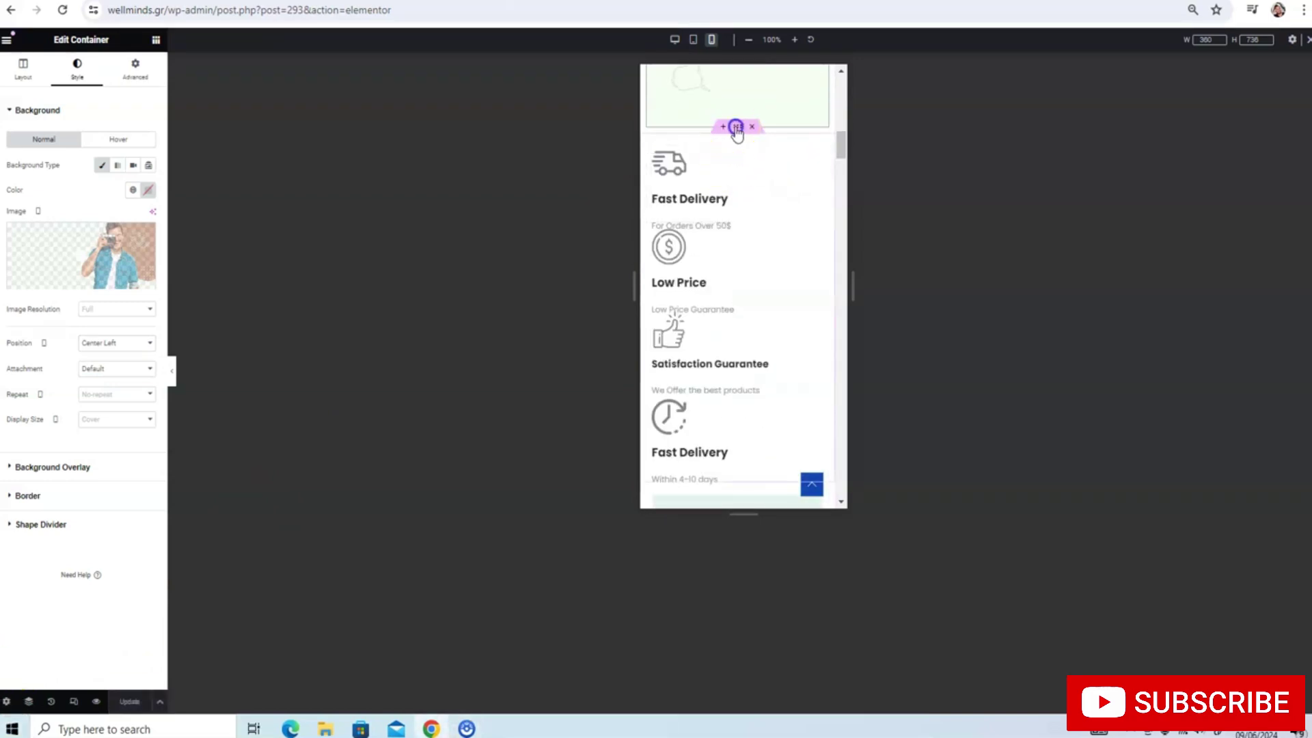
Set the features container's items to flow in a row, aligned to the start
{"action": "left_click", "coordinate": [736, 127]}
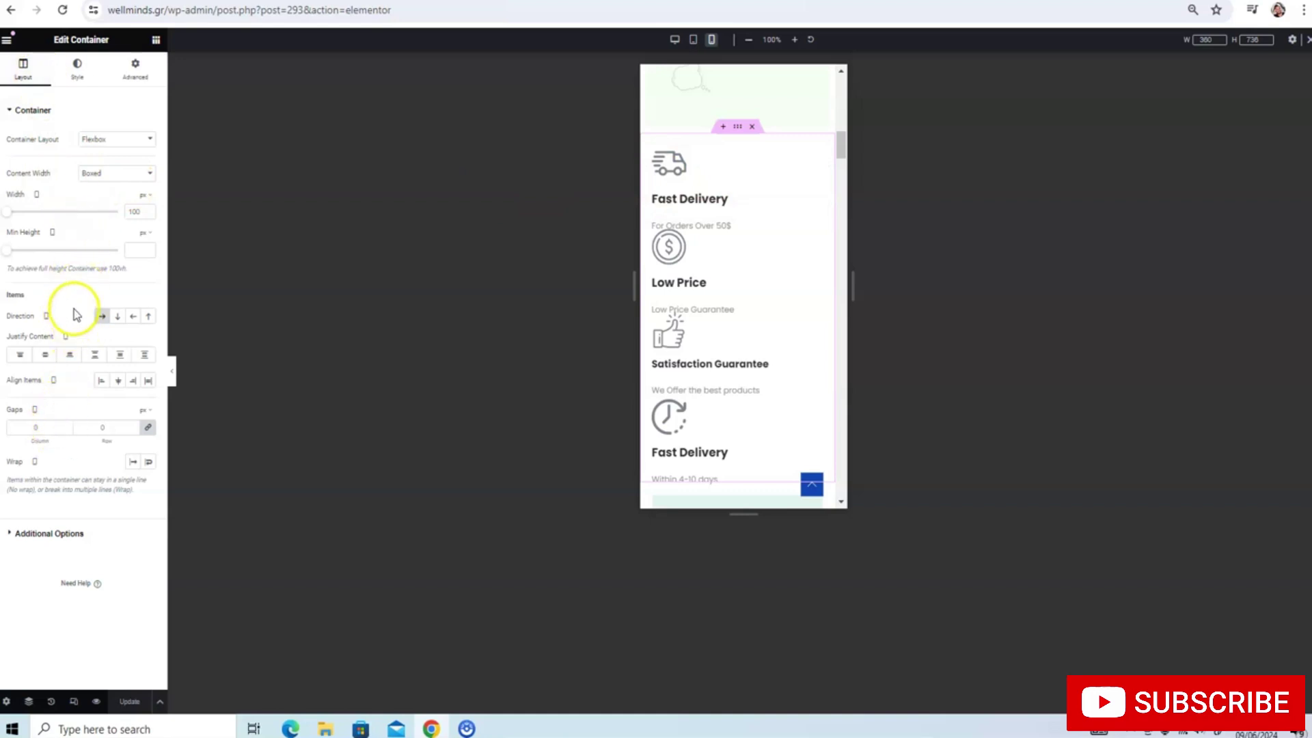
{"action": "left_click", "coordinate": [12, 533]}
{"action": "left_click", "coordinate": [12, 137]}
{"action": "left_click", "coordinate": [12, 109]}
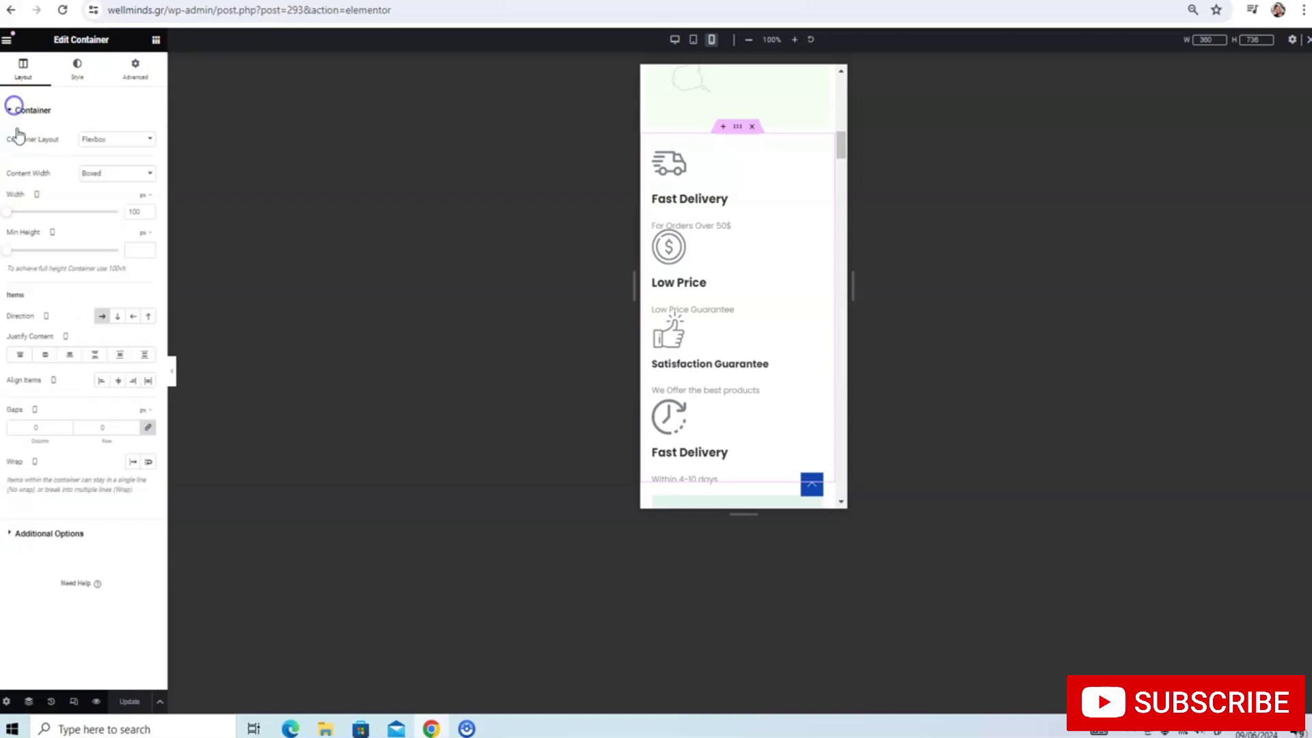
{"action": "left_click", "coordinate": [95, 313]}
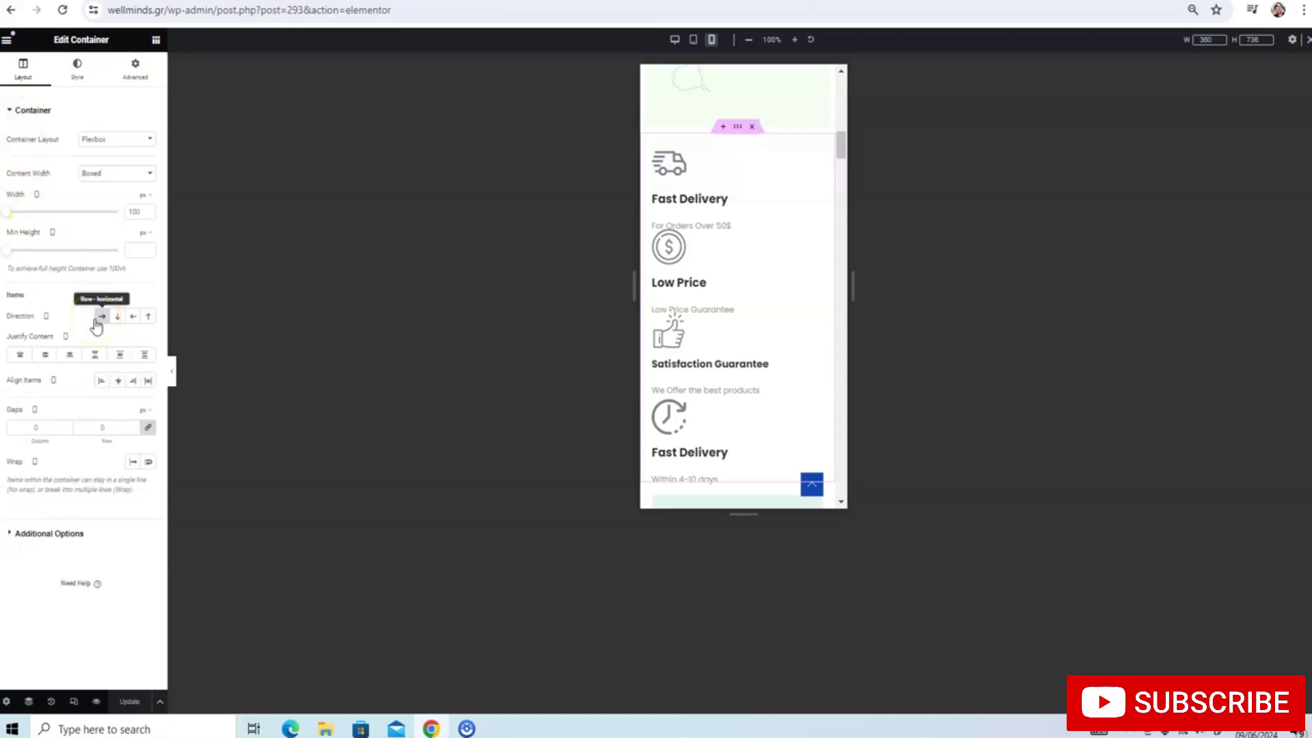
{"action": "left_click", "coordinate": [101, 380]}
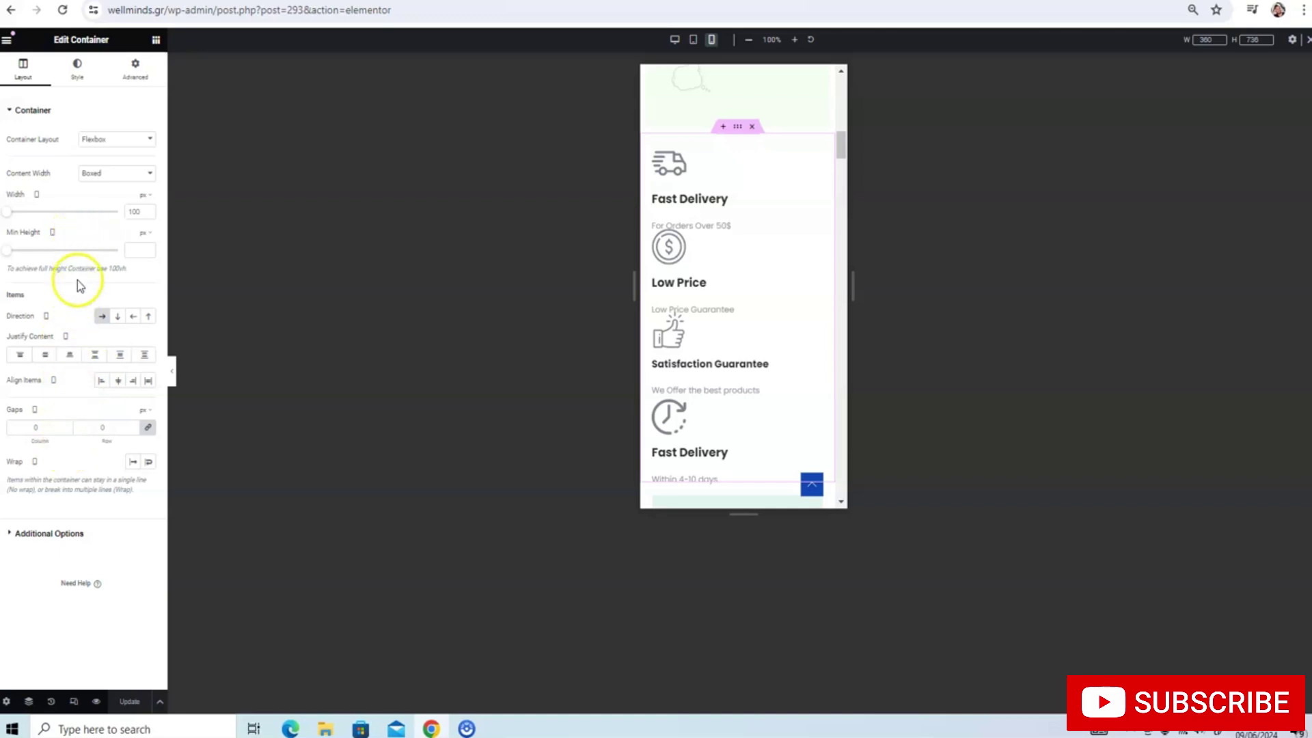
Widen the features container to 500 px
{"action": "left_click", "coordinate": [690, 195]}
{"action": "left_click", "coordinate": [737, 126]}
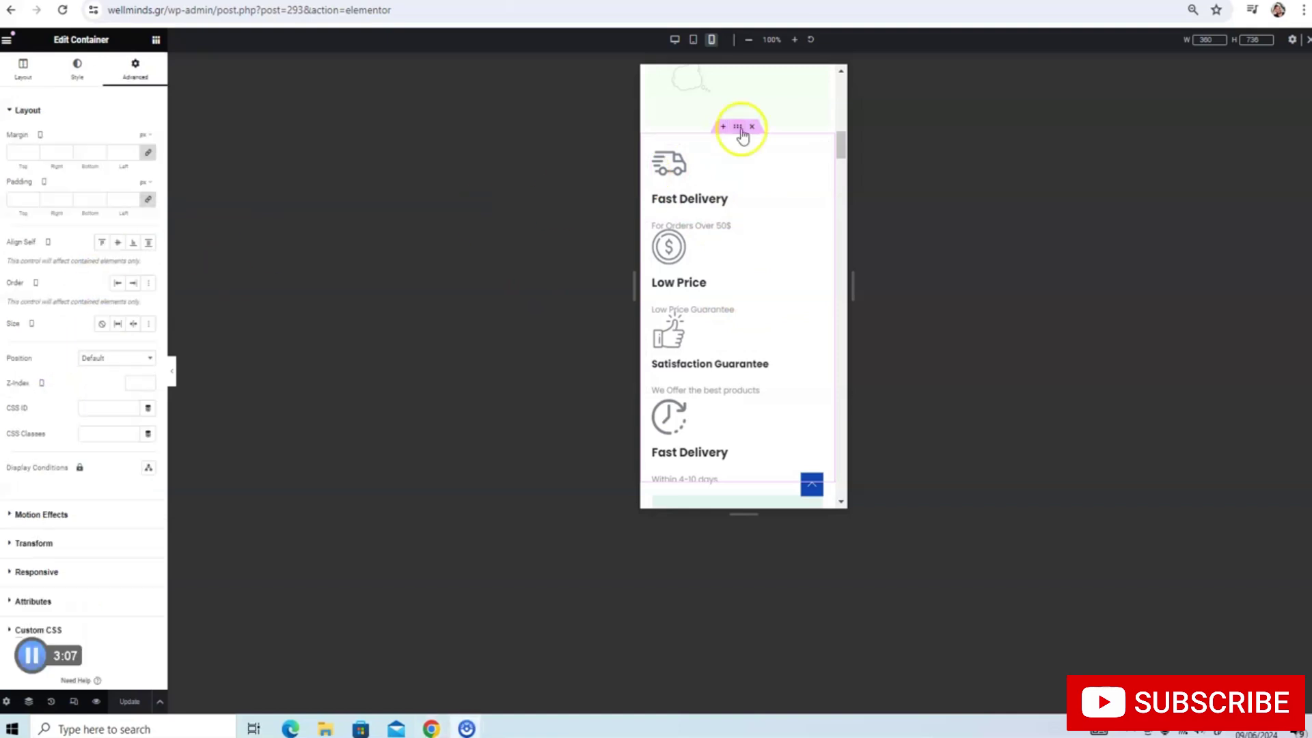
{"action": "left_click", "coordinate": [740, 129]}
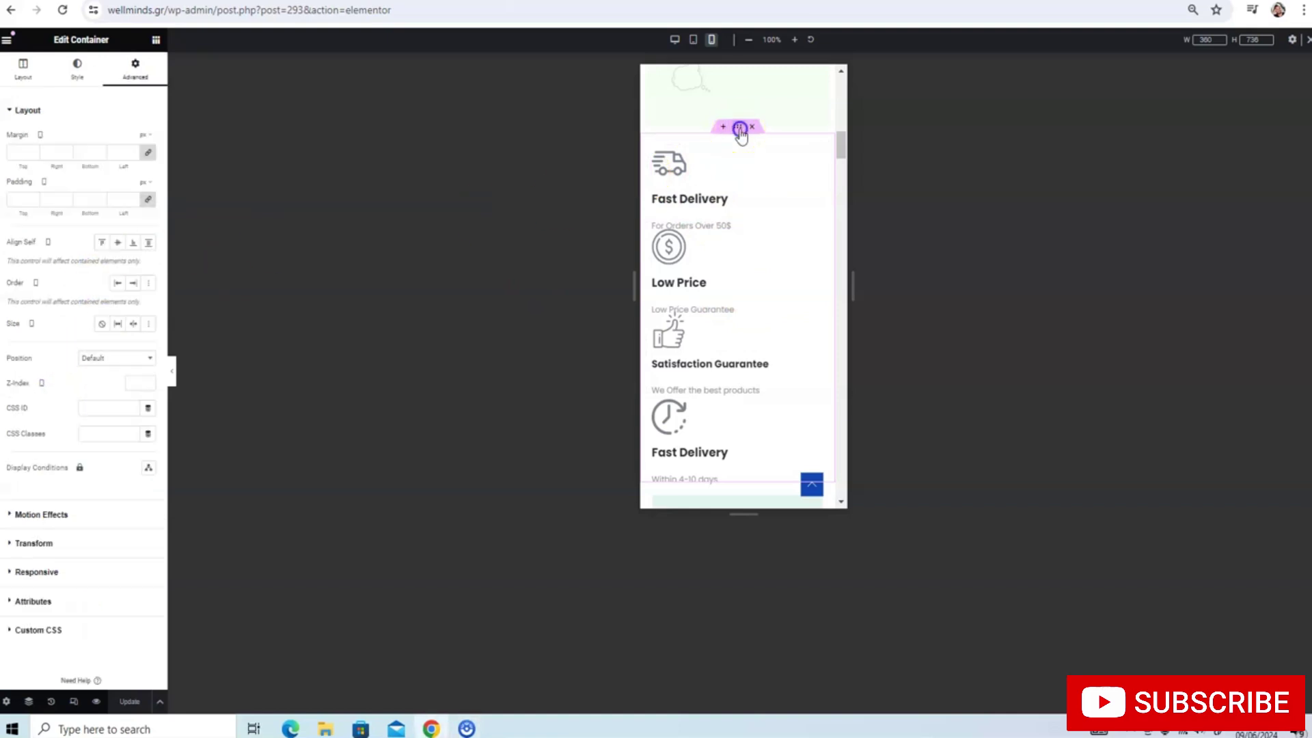
{"action": "left_click", "coordinate": [20, 73]}
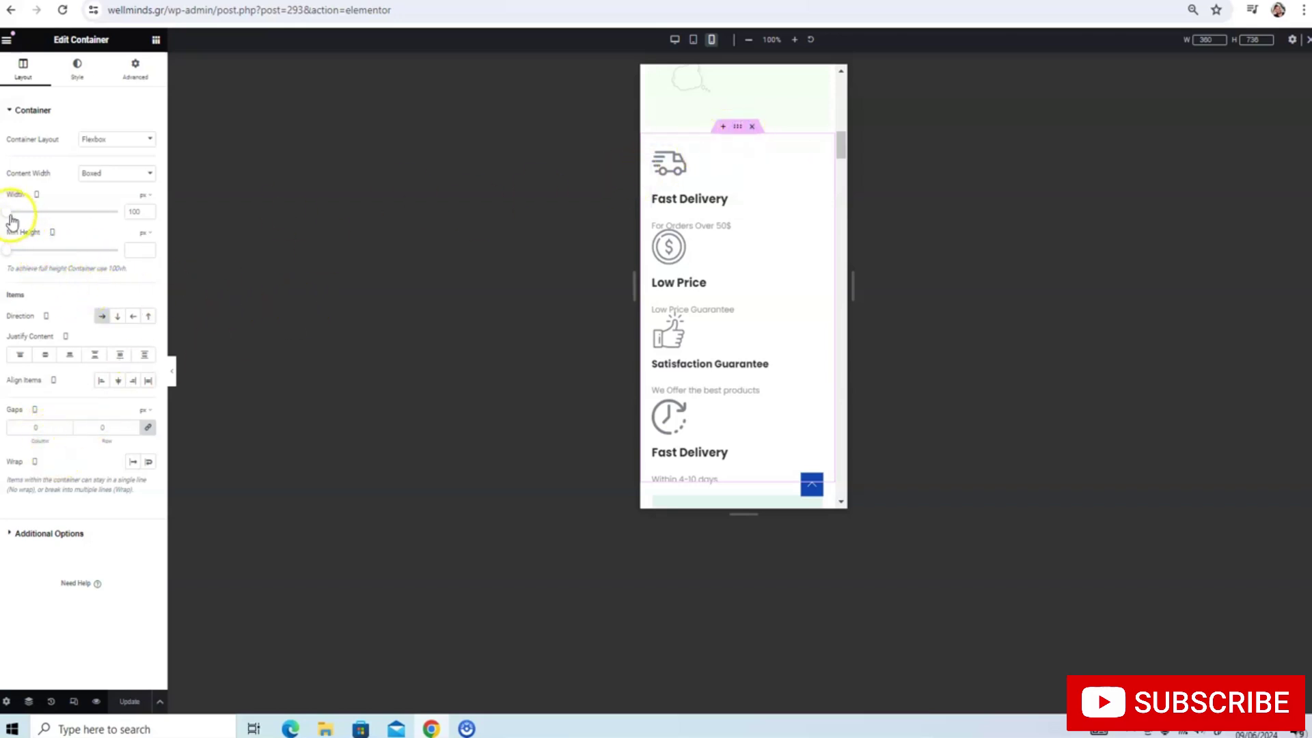
{"action": "left_click_drag", "start_coordinate": [11, 218], "coordinate": [23, 217]}
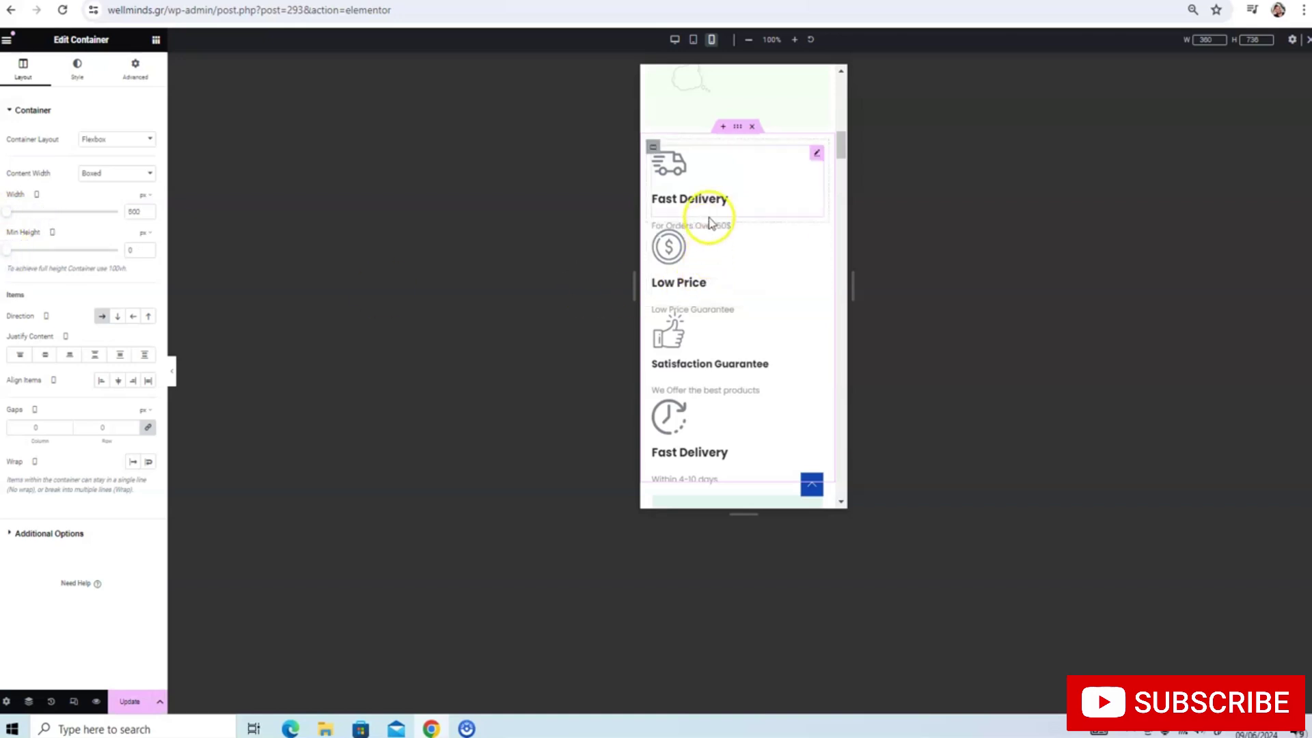
Spread the feature items with space-between justification and 1 px gaps
{"action": "left_click", "coordinate": [655, 146]}
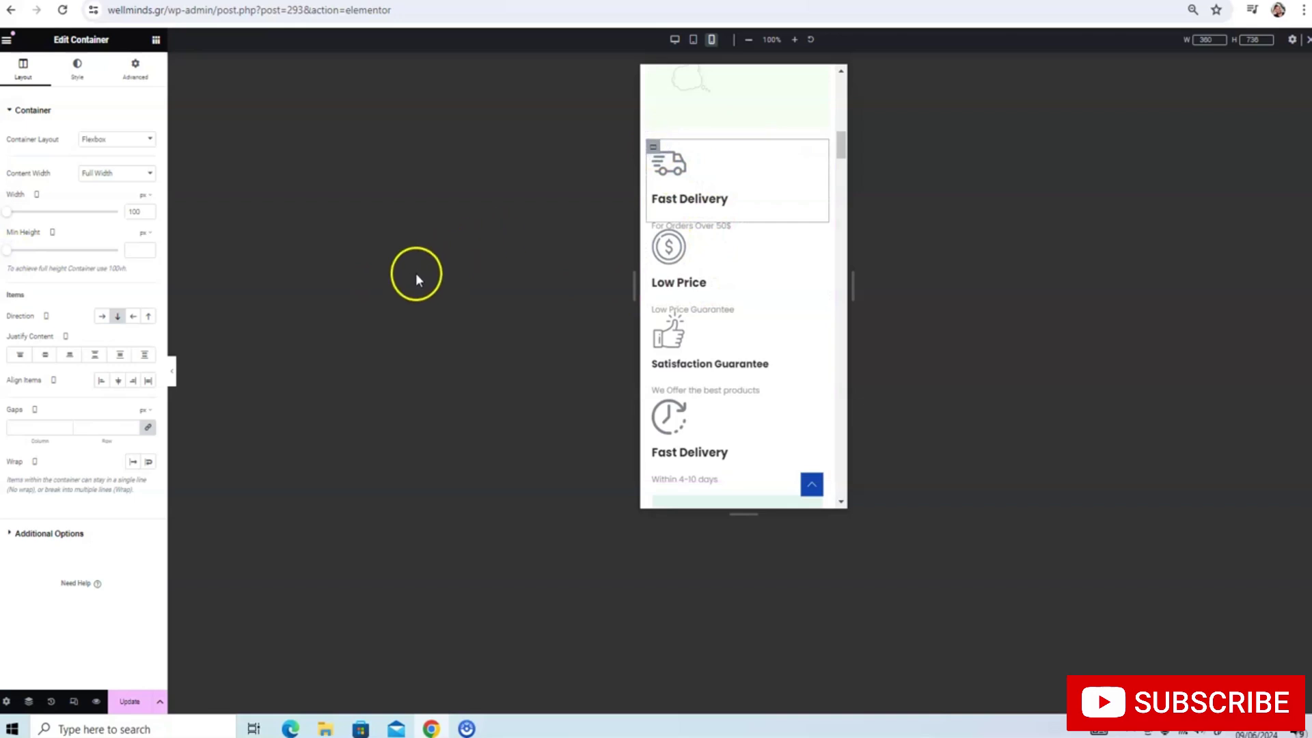
{"action": "mouse_move", "coordinate": [740, 180]}
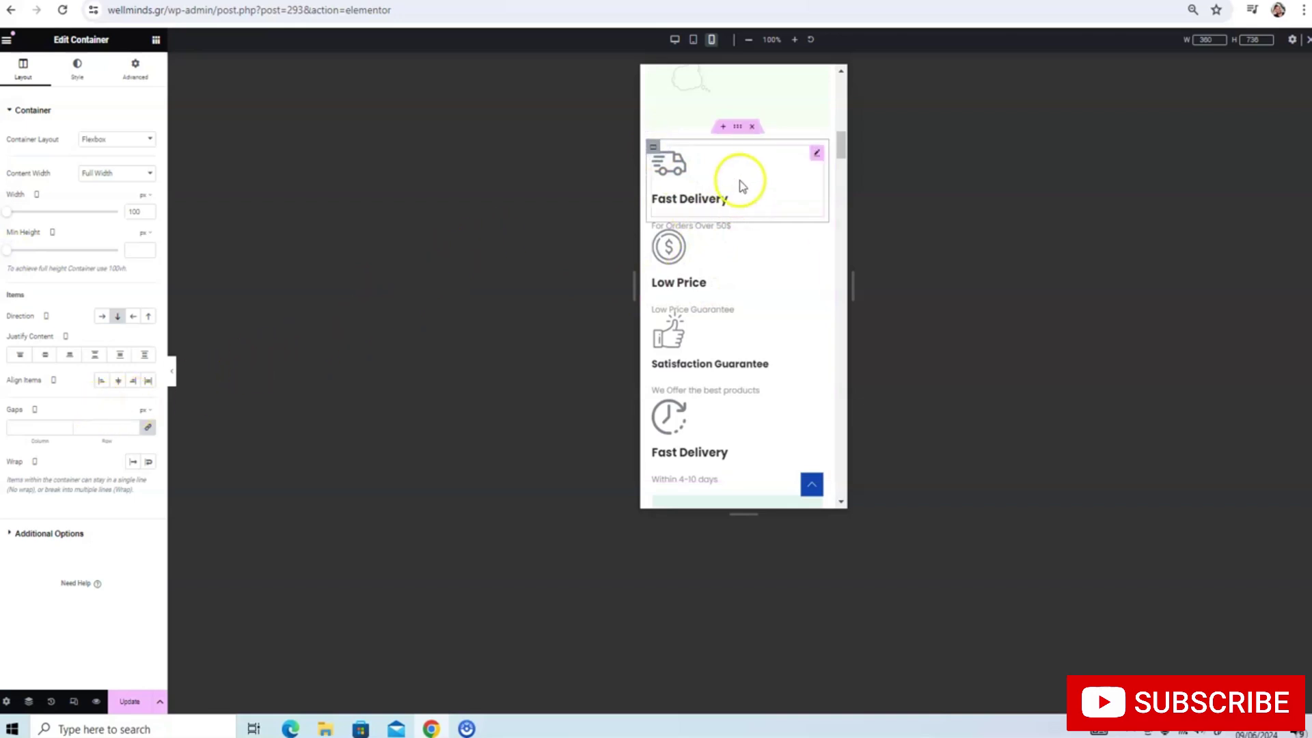
{"action": "left_click", "coordinate": [738, 130]}
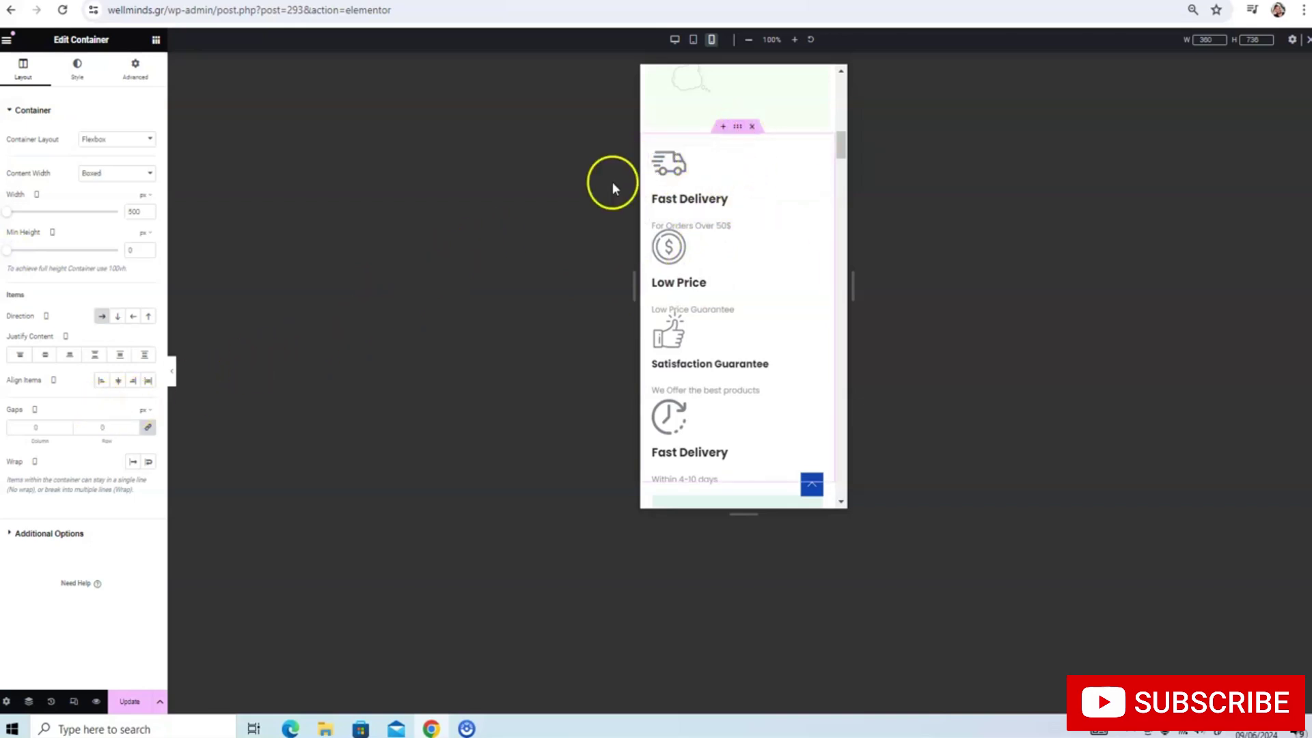
{"action": "left_click", "coordinate": [92, 357]}
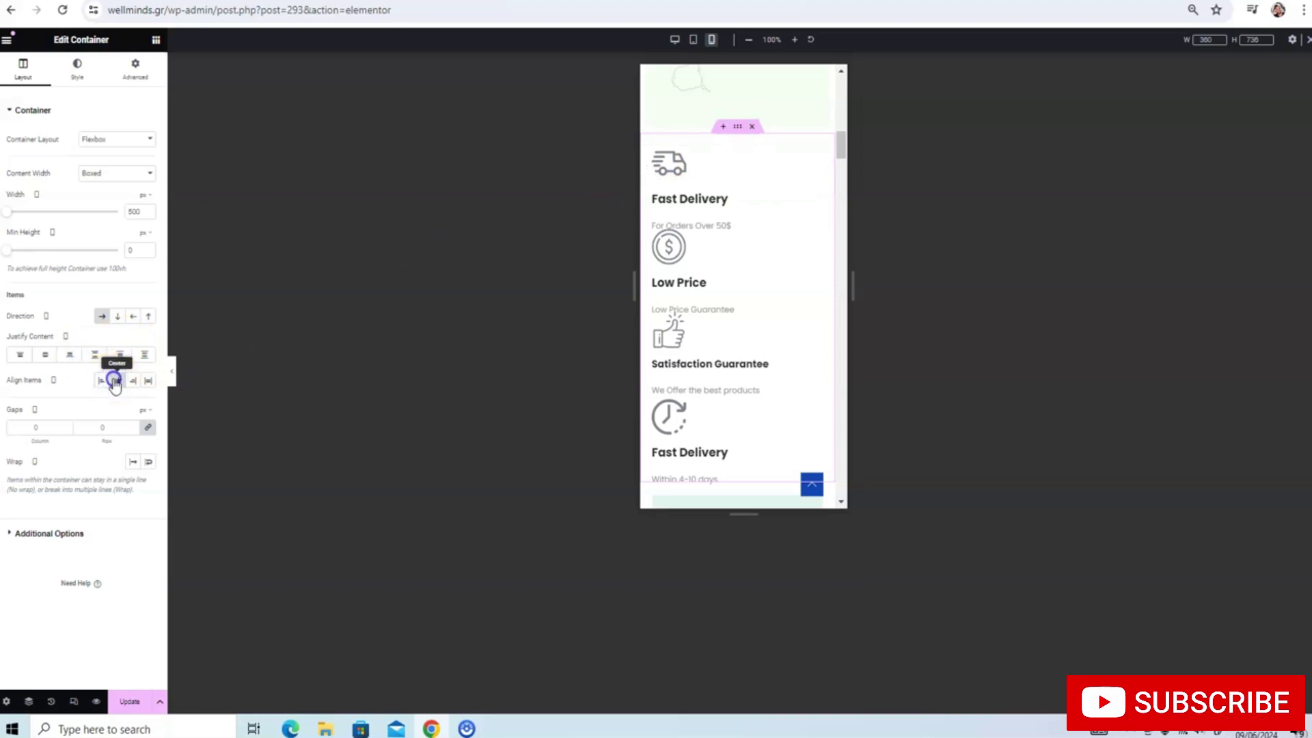
{"action": "left_click", "coordinate": [65, 425]}
{"action": "left_click", "coordinate": [65, 425]}
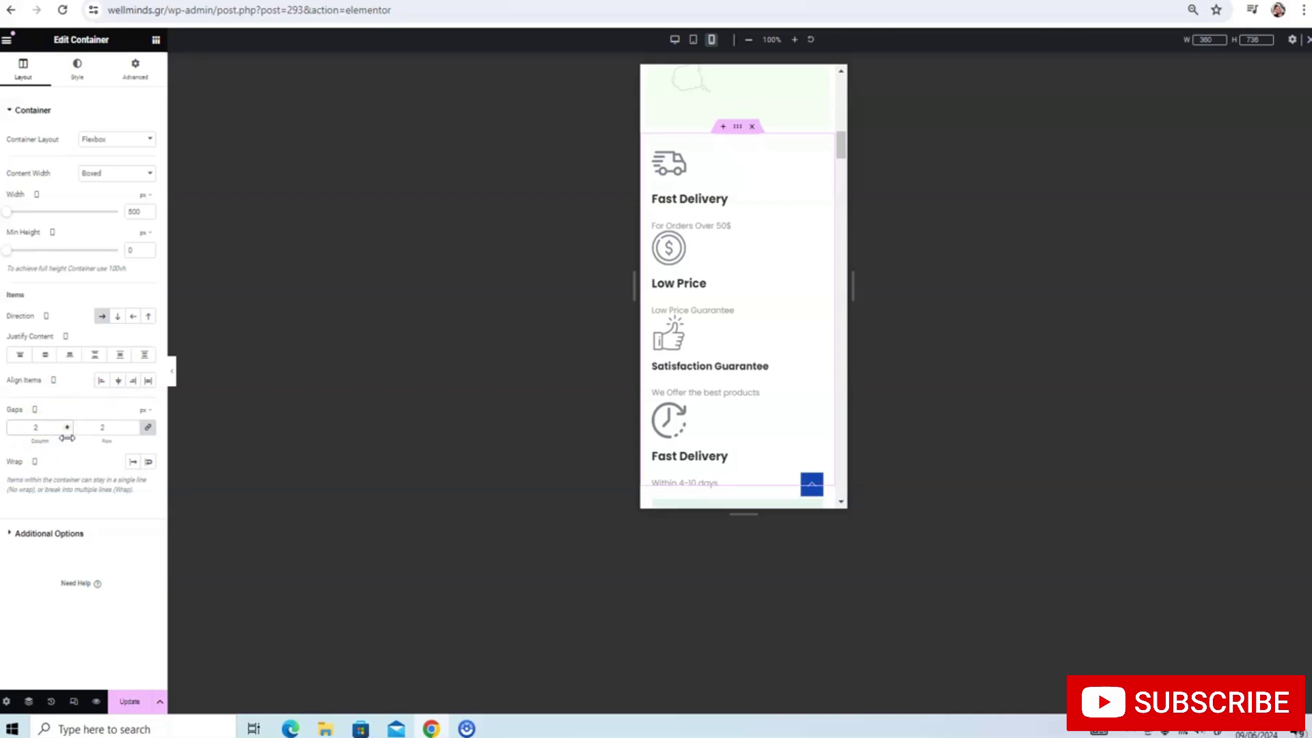
{"action": "left_click", "coordinate": [67, 430]}
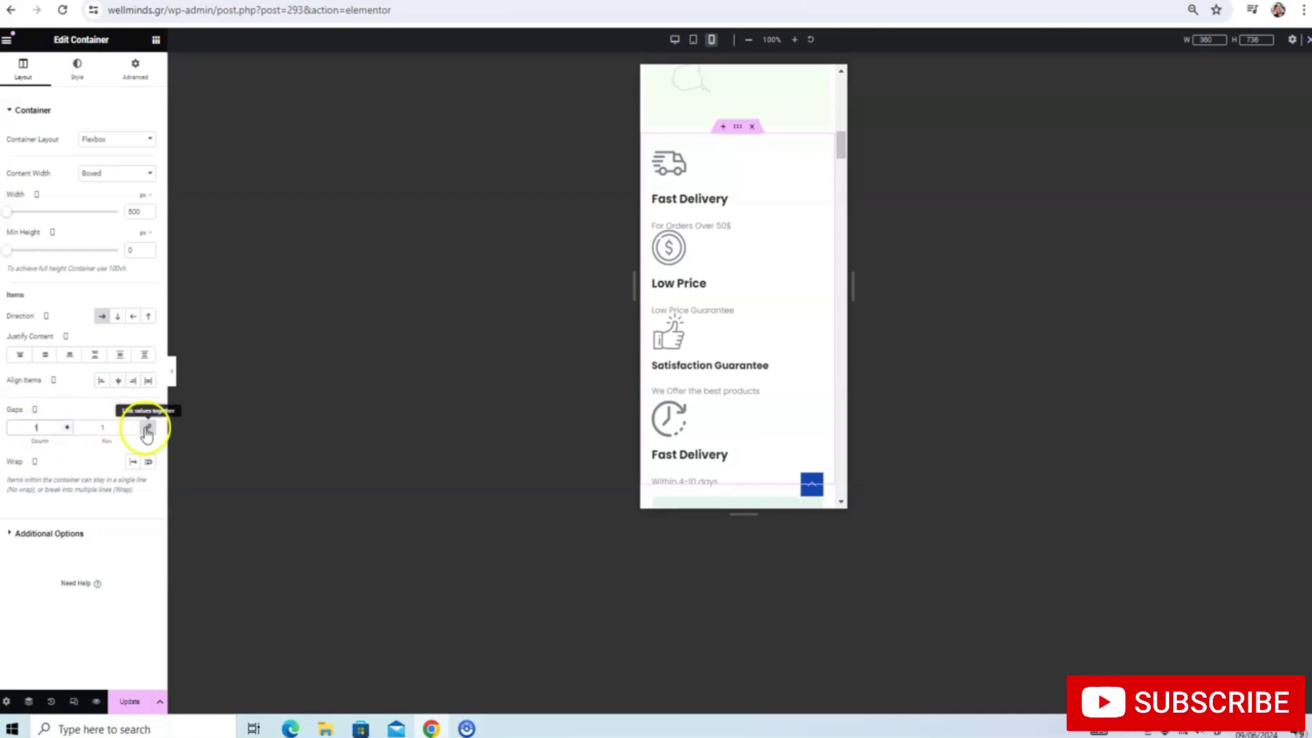
Try Wrap and No Wrap for the feature items and check the mobile preview
{"action": "left_click", "coordinate": [134, 463]}
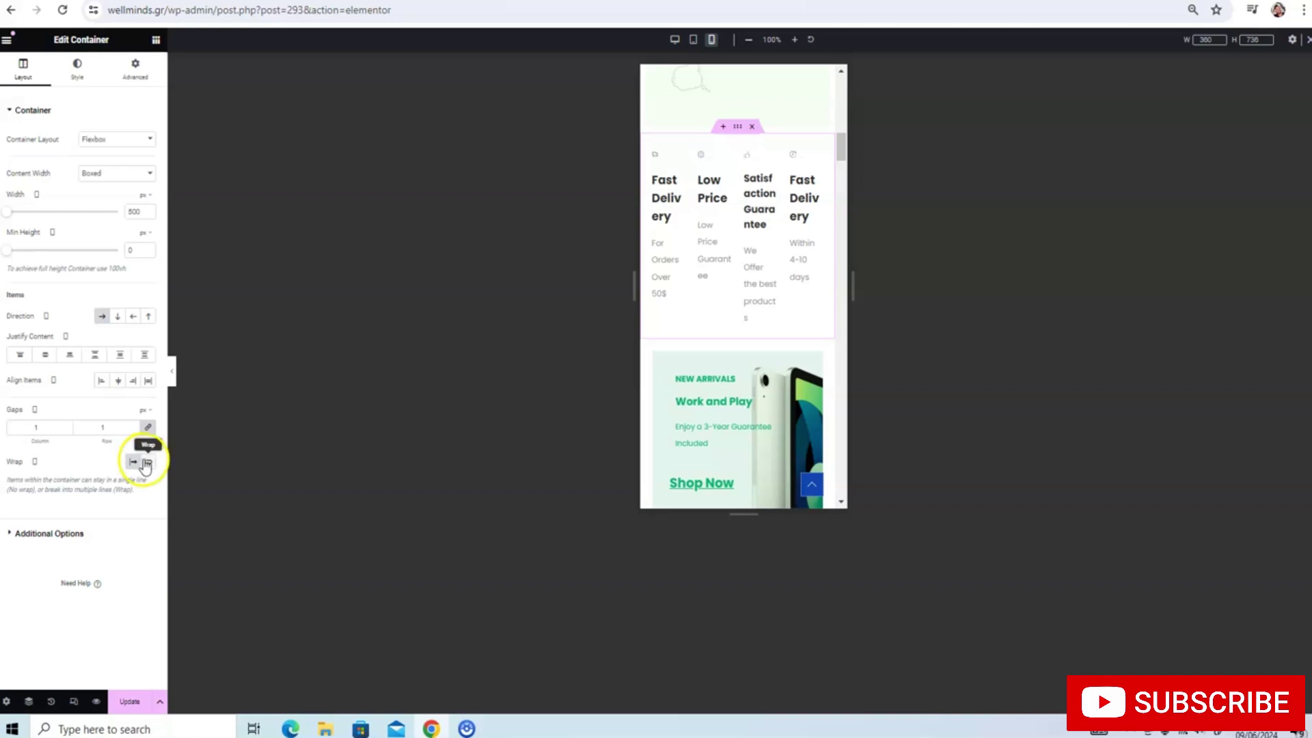
{"action": "left_click", "coordinate": [144, 462]}
{"action": "left_click", "coordinate": [126, 462]}
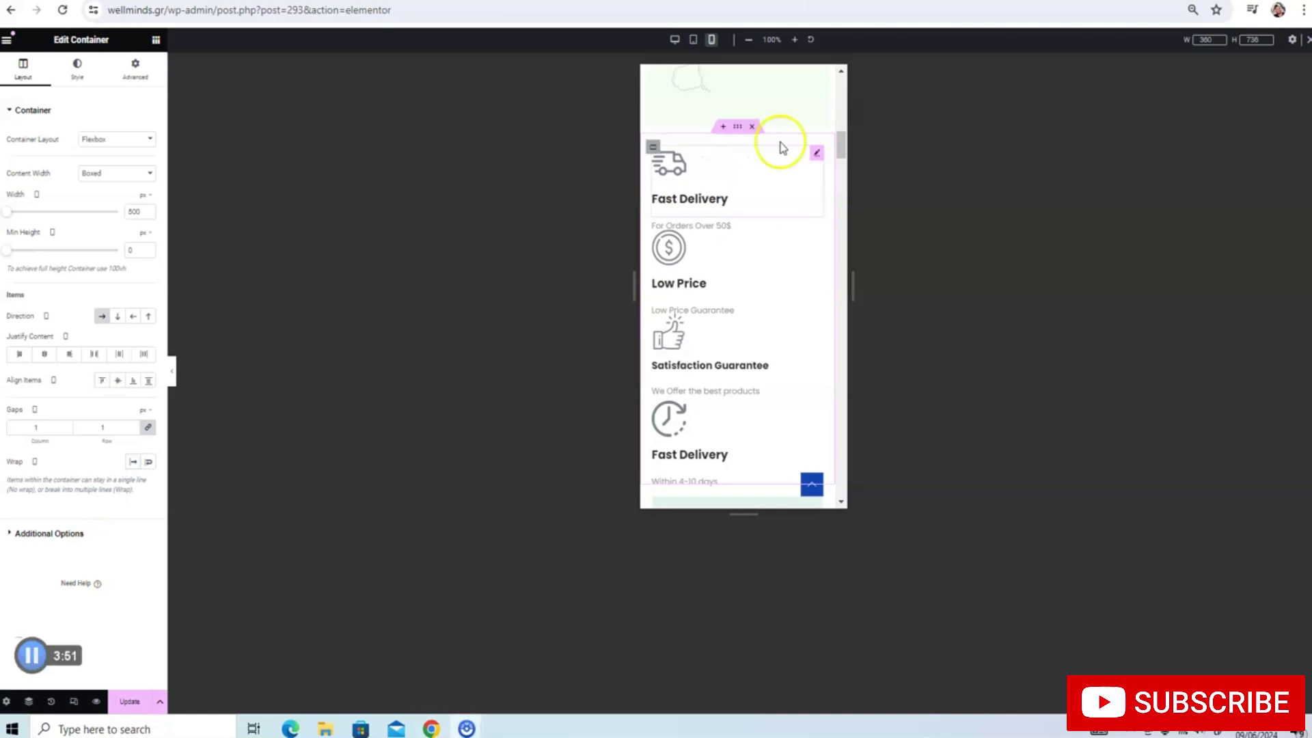
{"action": "scroll", "coordinate": [750, 199], "scroll_direction": "down", "scroll_amount": 2}
{"action": "scroll", "coordinate": [752, 218], "scroll_direction": "down", "scroll_amount": 8}
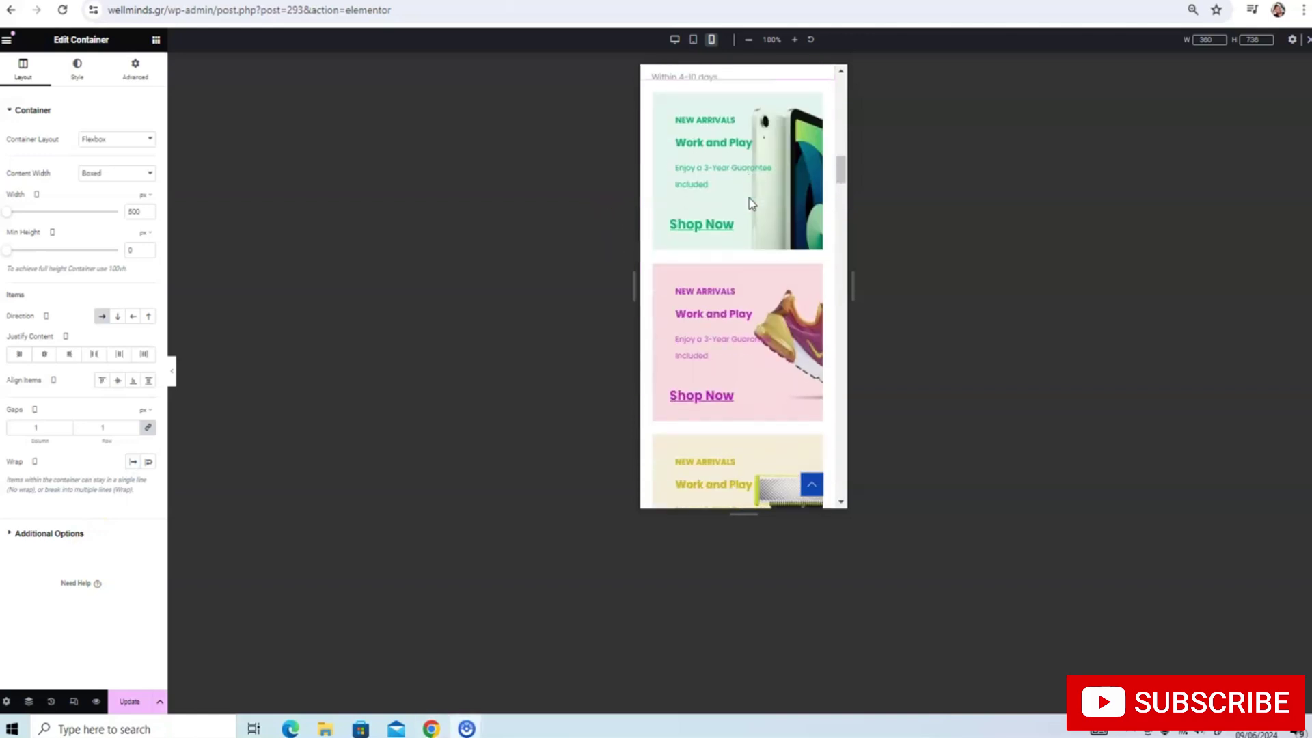
{"action": "scroll", "coordinate": [753, 235], "scroll_direction": "down", "scroll_amount": 10}
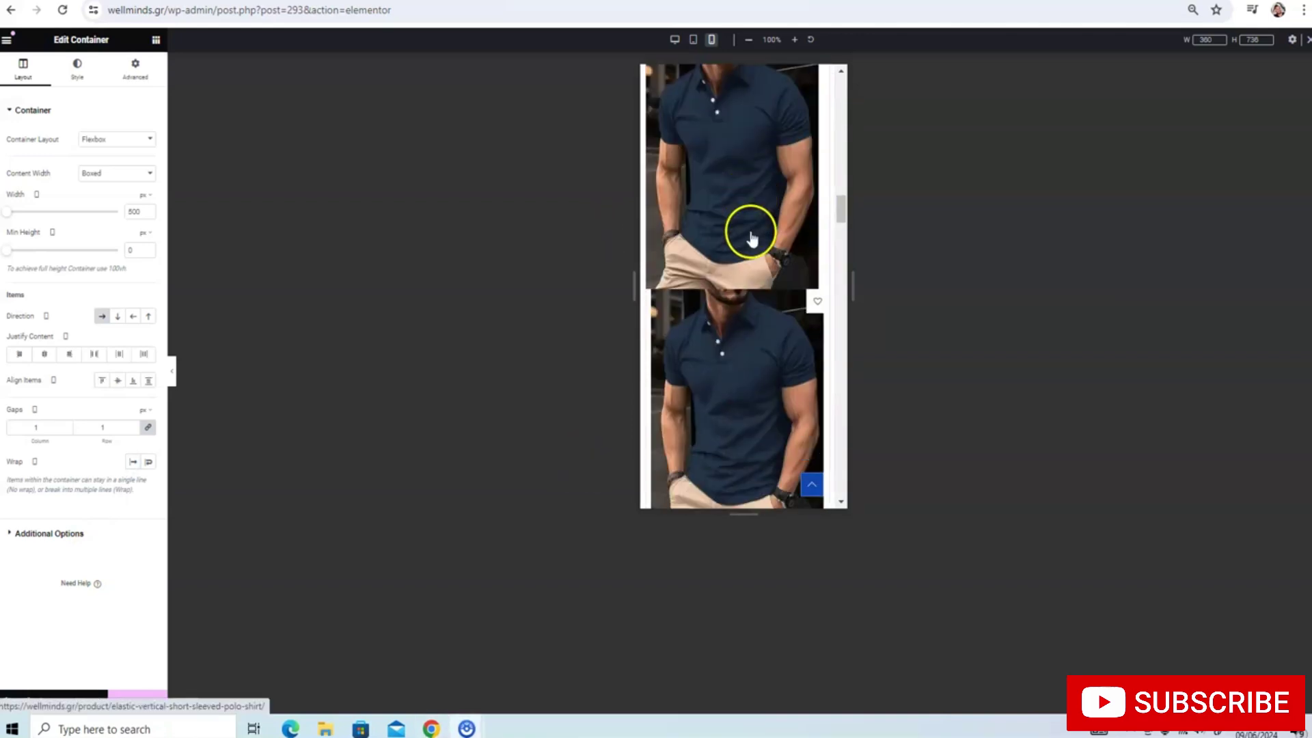
{"action": "scroll", "coordinate": [750, 237], "scroll_direction": "down", "scroll_amount": 10}
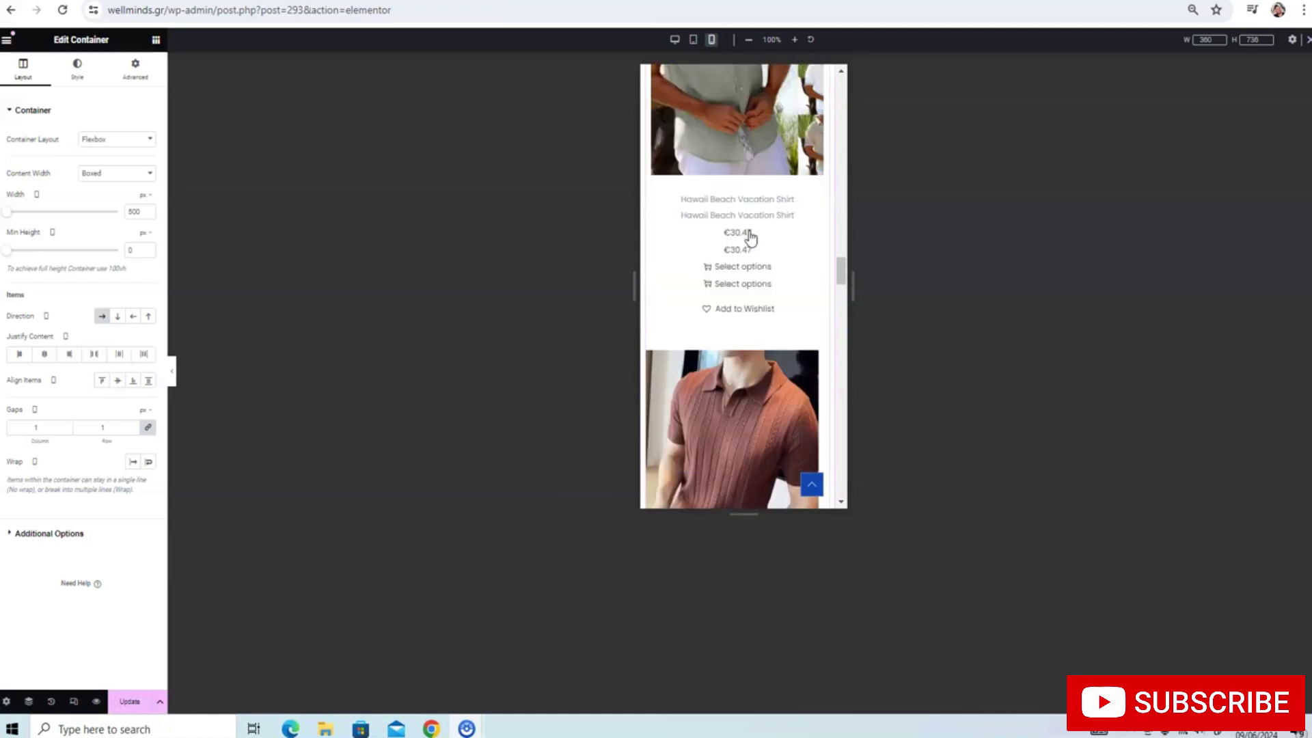
{"action": "scroll", "coordinate": [750, 237], "scroll_direction": "up", "scroll_amount": 20}
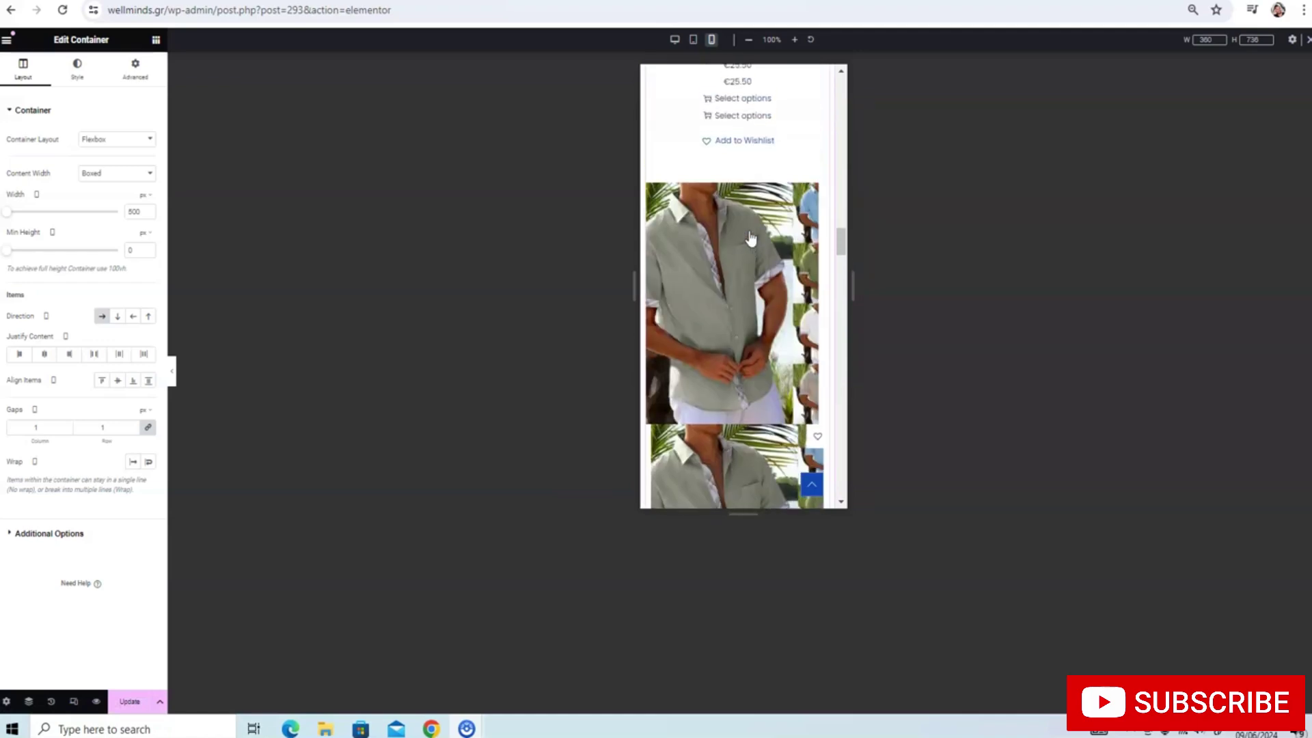
Change the Featured Products shortcode's columns value to 1
{"action": "left_click", "coordinate": [714, 298]}
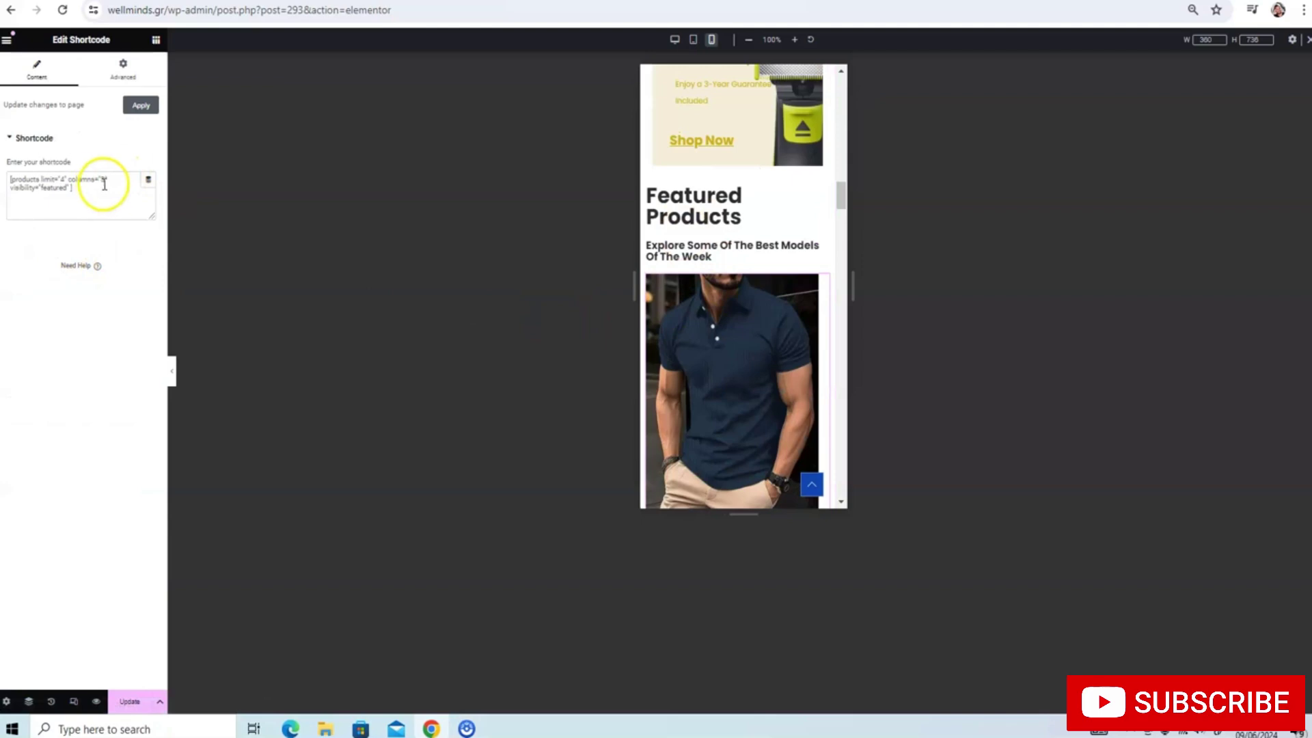
{"action": "scroll", "coordinate": [703, 218], "scroll_direction": "down", "scroll_amount": 2}
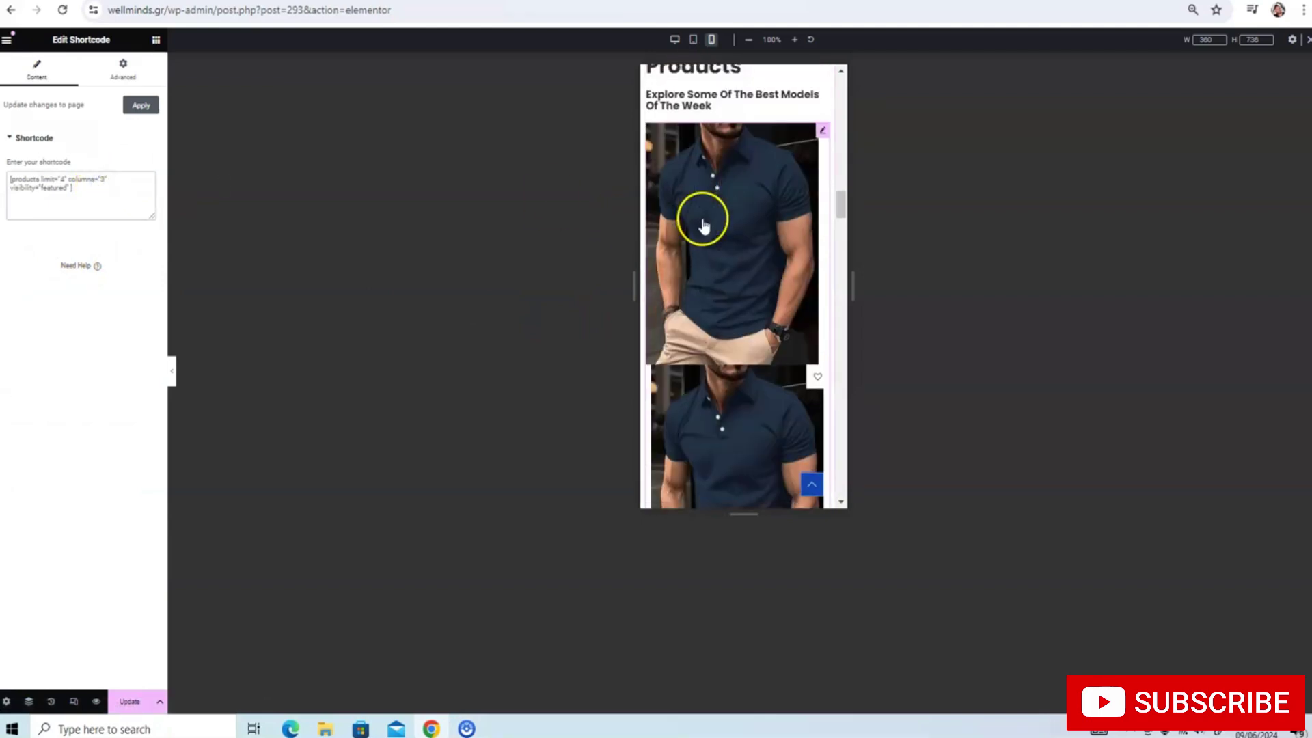
{"action": "key", "text": "BackSpace"}
{"action": "type", "text": "1"}
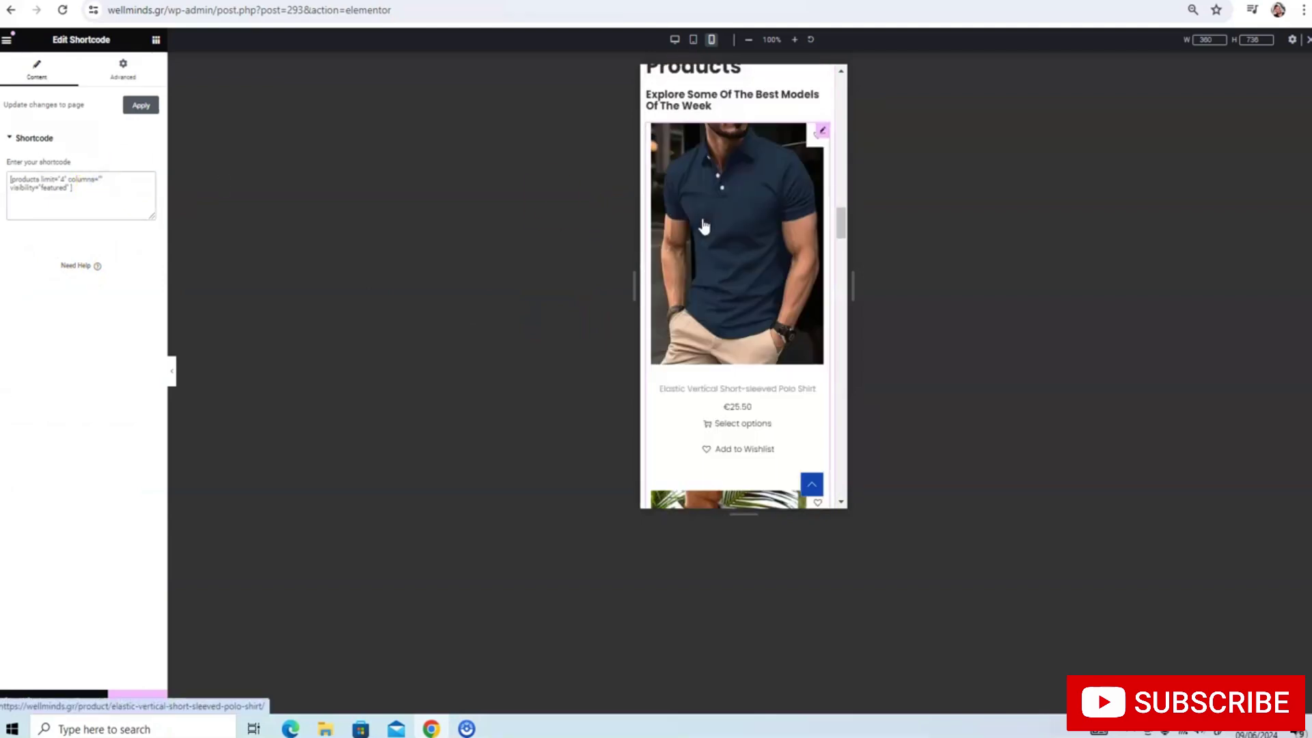
Delete the Recent Products shortcode's column count and switch the preview to desktop
{"action": "scroll", "coordinate": [710, 225], "scroll_direction": "down", "scroll_amount": 10}
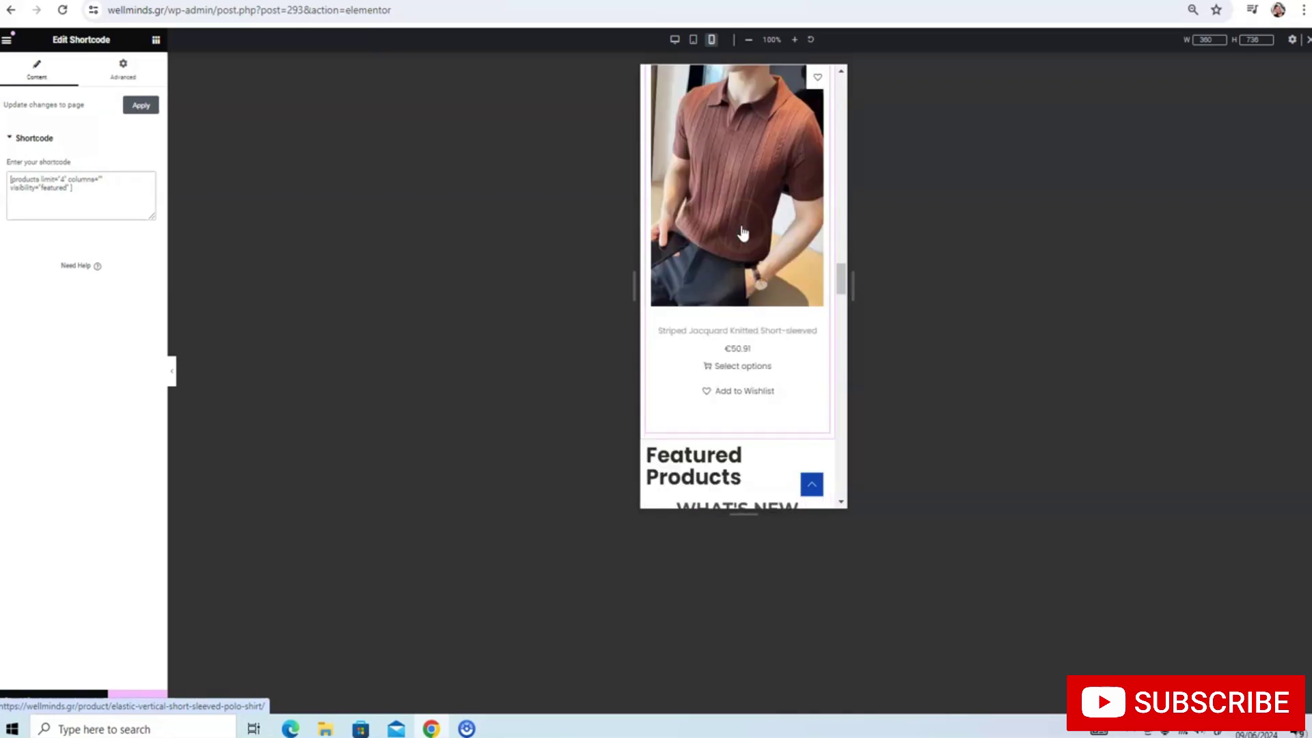
{"action": "scroll", "coordinate": [742, 232], "scroll_direction": "down", "scroll_amount": 10}
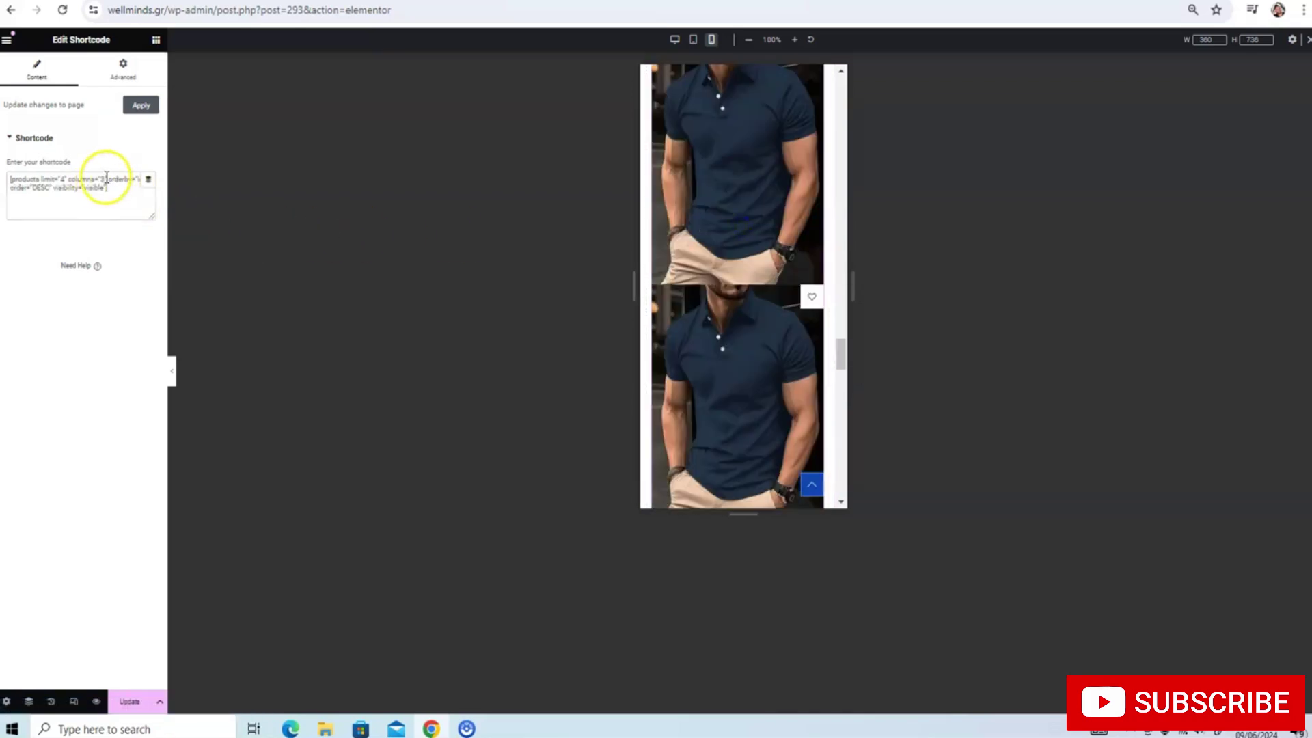
{"action": "key", "text": "BackSpace"}
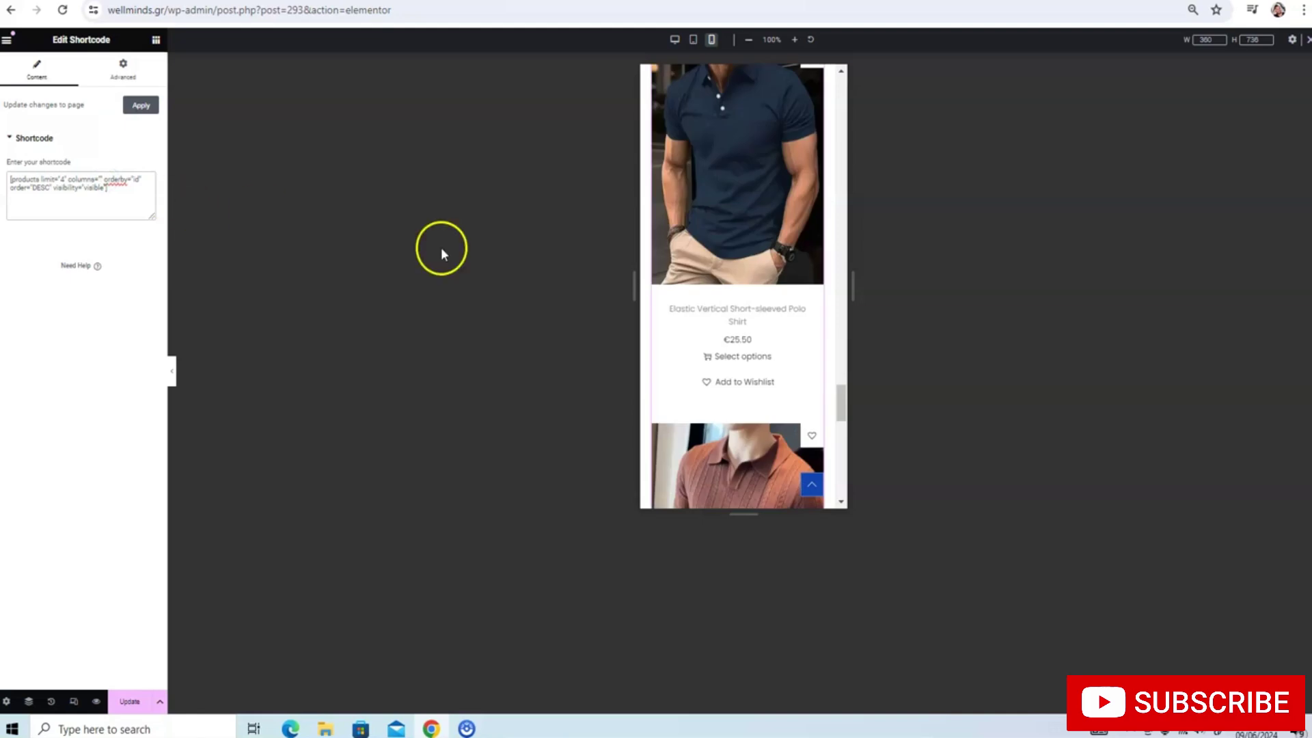
{"action": "scroll", "coordinate": [753, 211], "scroll_direction": "down", "scroll_amount": 8}
{"action": "scroll", "coordinate": [751, 212], "scroll_direction": "down", "scroll_amount": 3}
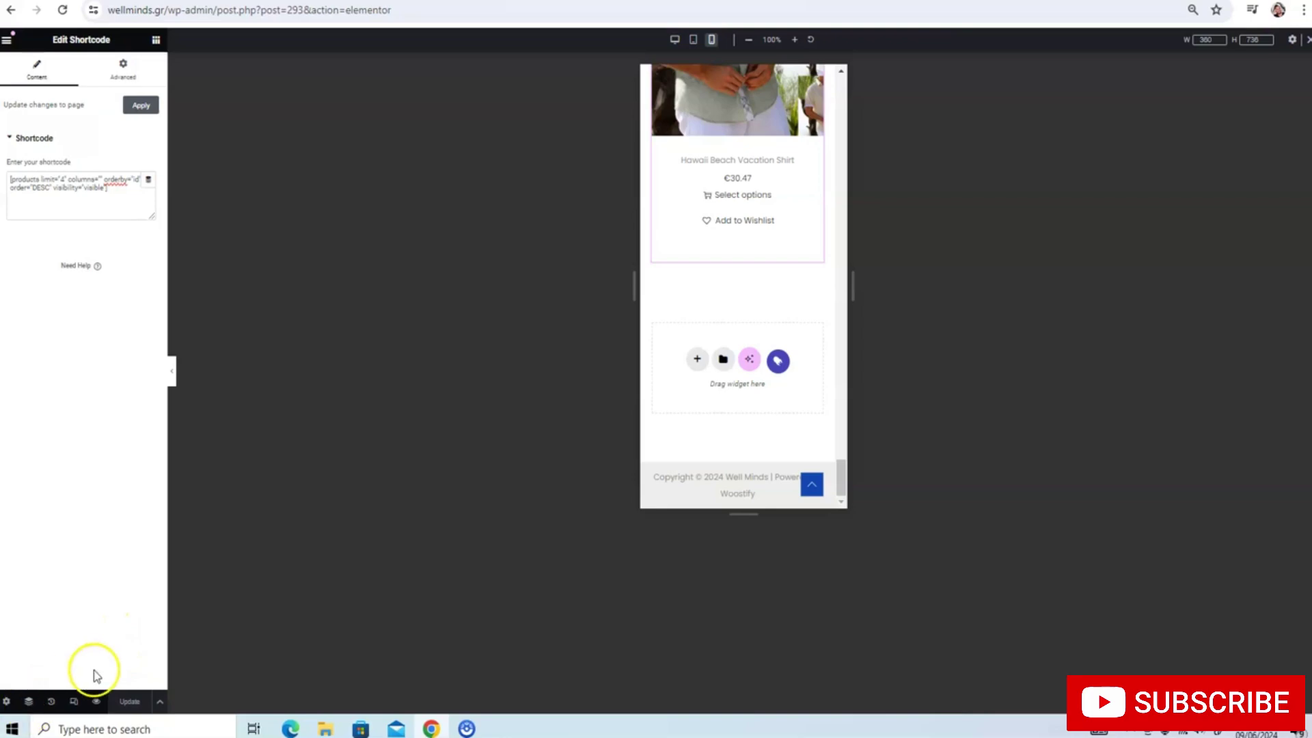
{"action": "left_click", "coordinate": [63, 704]}
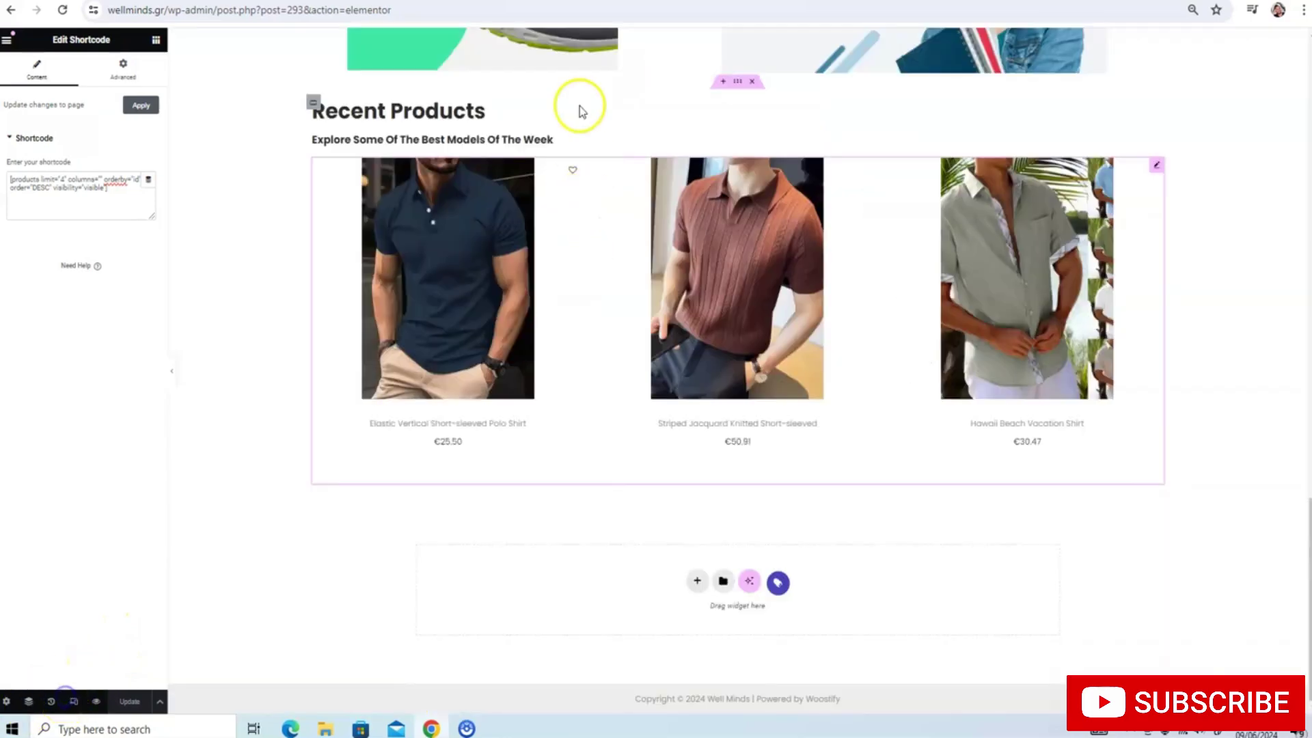
Review the desktop preview, then switch to Mobile and scroll through the stacked homepage sections
{"action": "scroll", "coordinate": [676, 120], "scroll_direction": "up", "scroll_amount": 10}
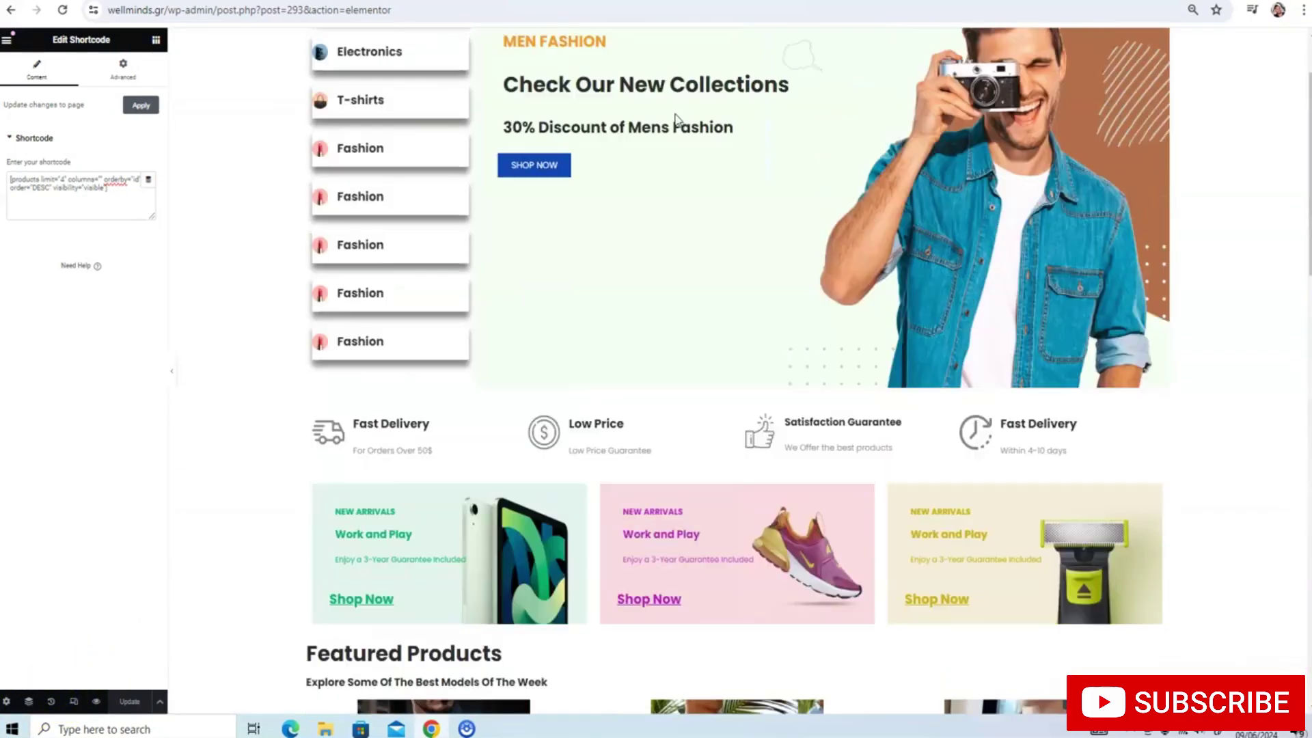
{"action": "scroll", "coordinate": [676, 119], "scroll_direction": "down", "scroll_amount": 6}
{"action": "scroll", "coordinate": [673, 116], "scroll_direction": "down", "scroll_amount": 4}
{"action": "scroll", "coordinate": [668, 111], "scroll_direction": "up", "scroll_amount": 15}
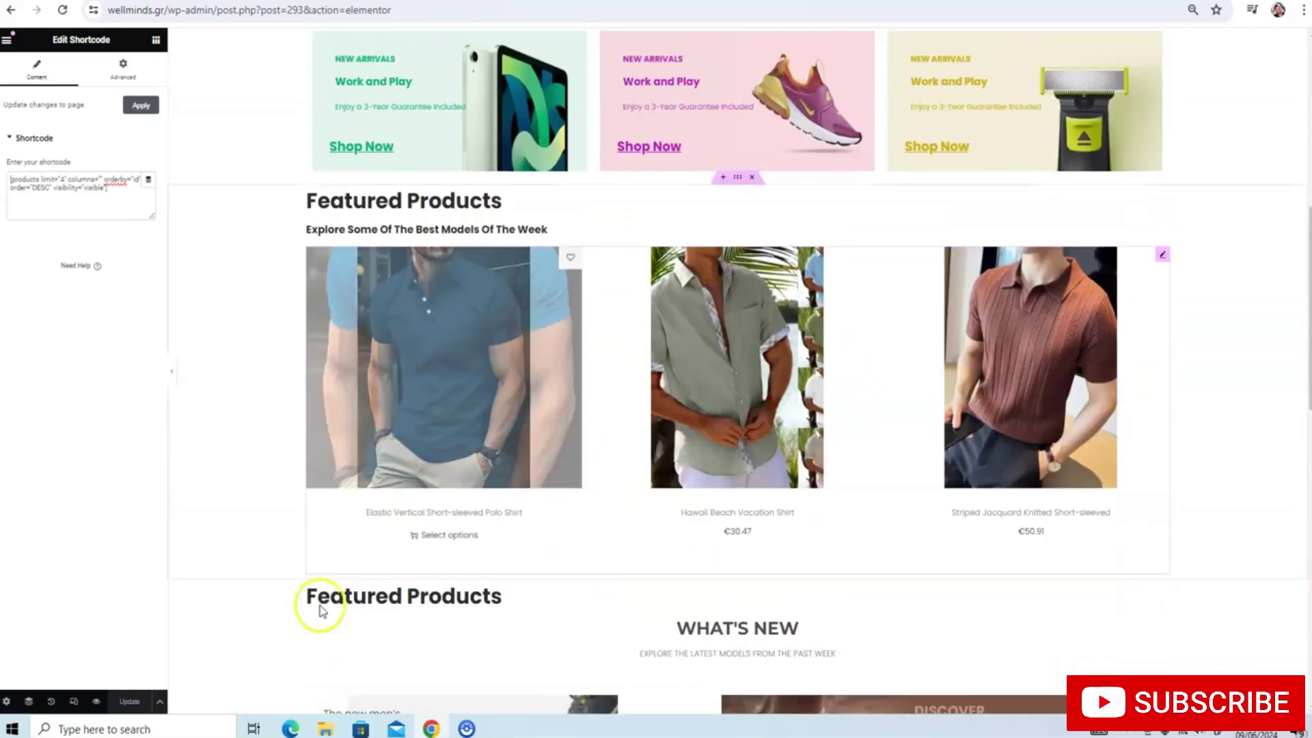
{"action": "left_click", "coordinate": [74, 702]}
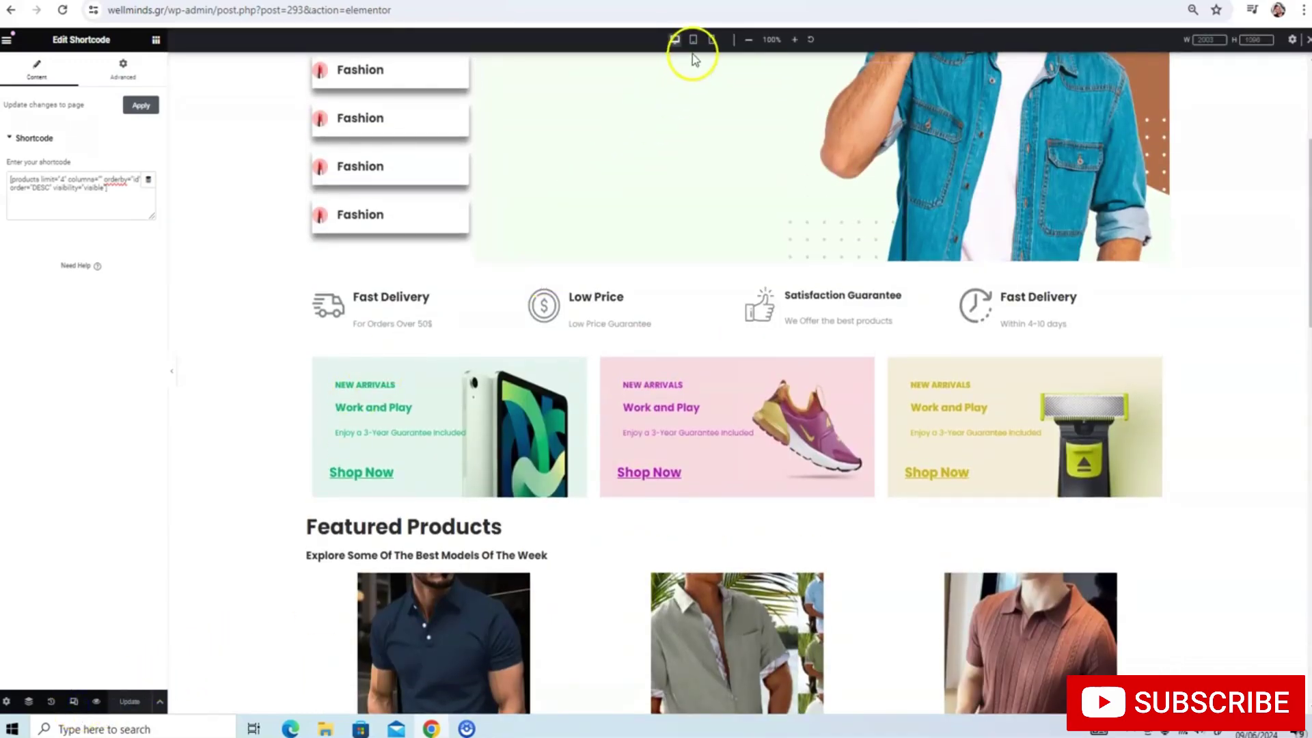
{"action": "left_click", "coordinate": [710, 39]}
{"action": "scroll", "coordinate": [697, 129], "scroll_direction": "down", "scroll_amount": 15}
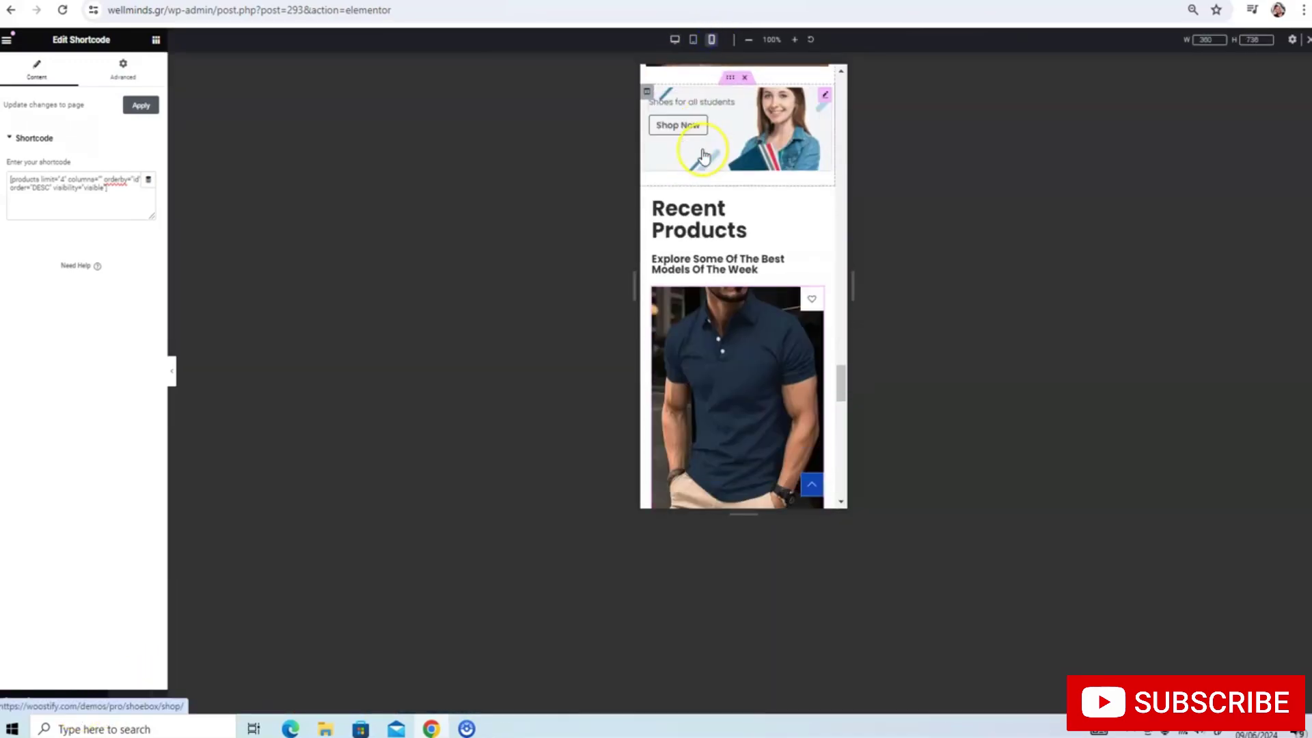
{"action": "scroll", "coordinate": [703, 154], "scroll_direction": "up", "scroll_amount": 10}
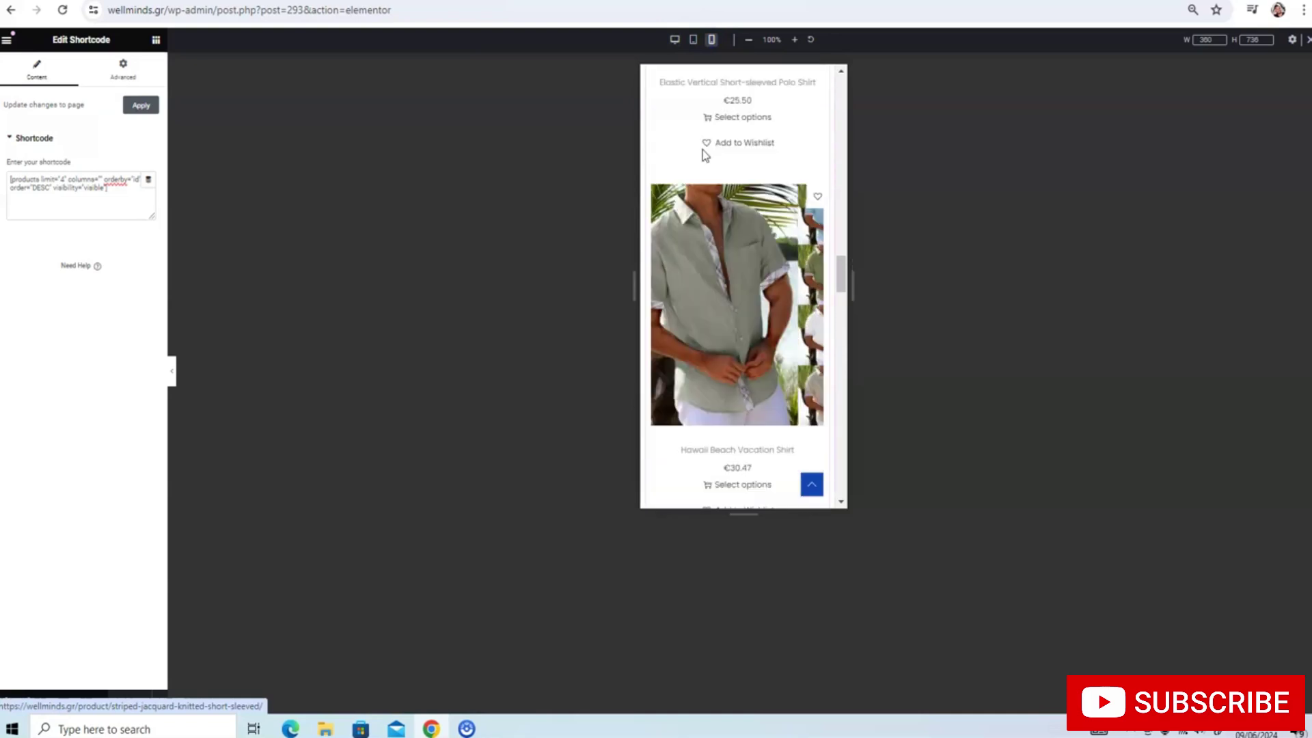
{"action": "scroll", "coordinate": [704, 155], "scroll_direction": "up", "scroll_amount": 10}
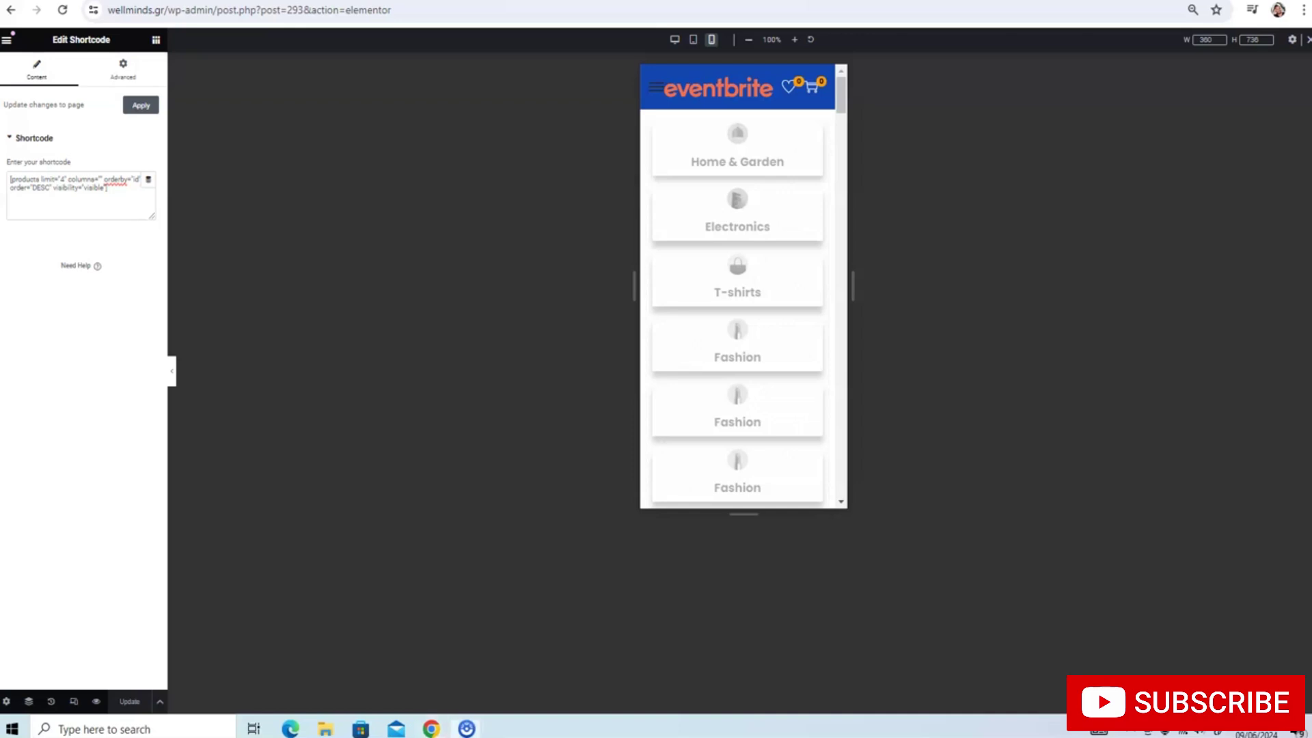
Exit Elementor from its main menu and go to Pages > All Pages
{"action": "left_click", "coordinate": [8, 42]}
{"action": "left_click", "coordinate": [8, 39]}
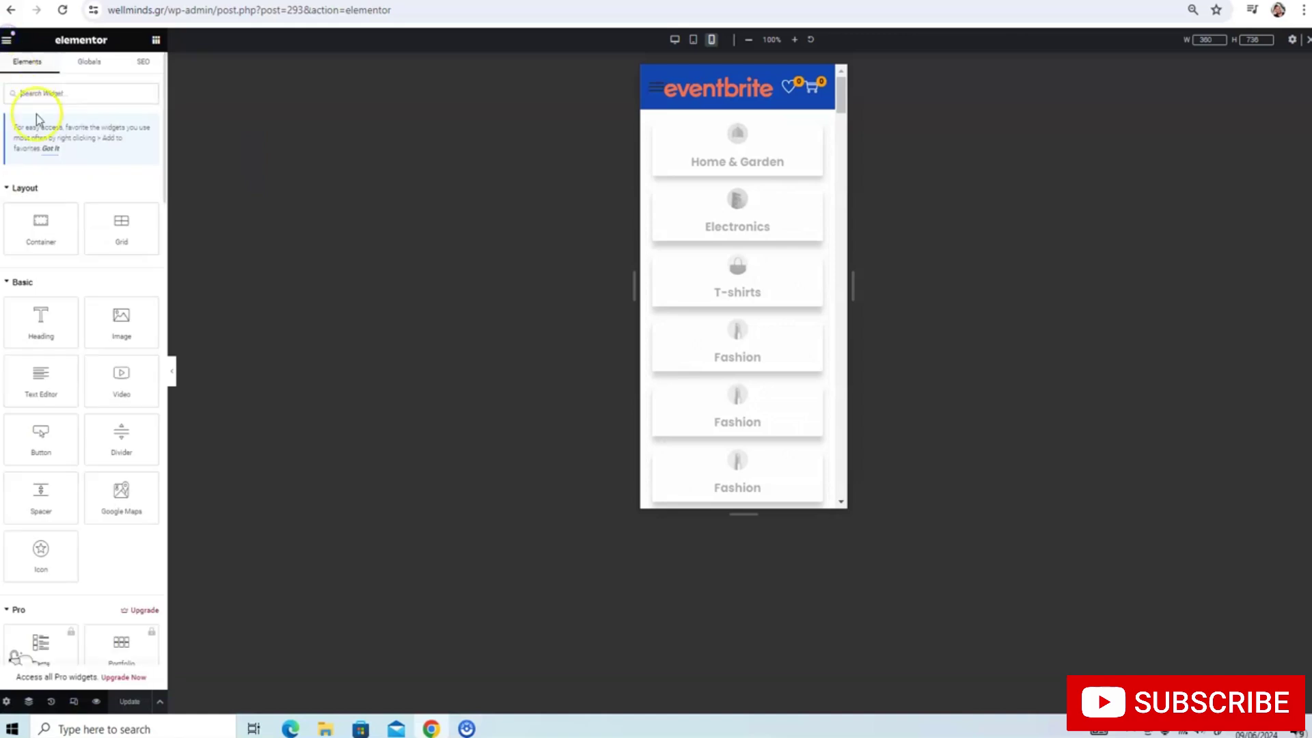
{"action": "left_click", "coordinate": [9, 279]}
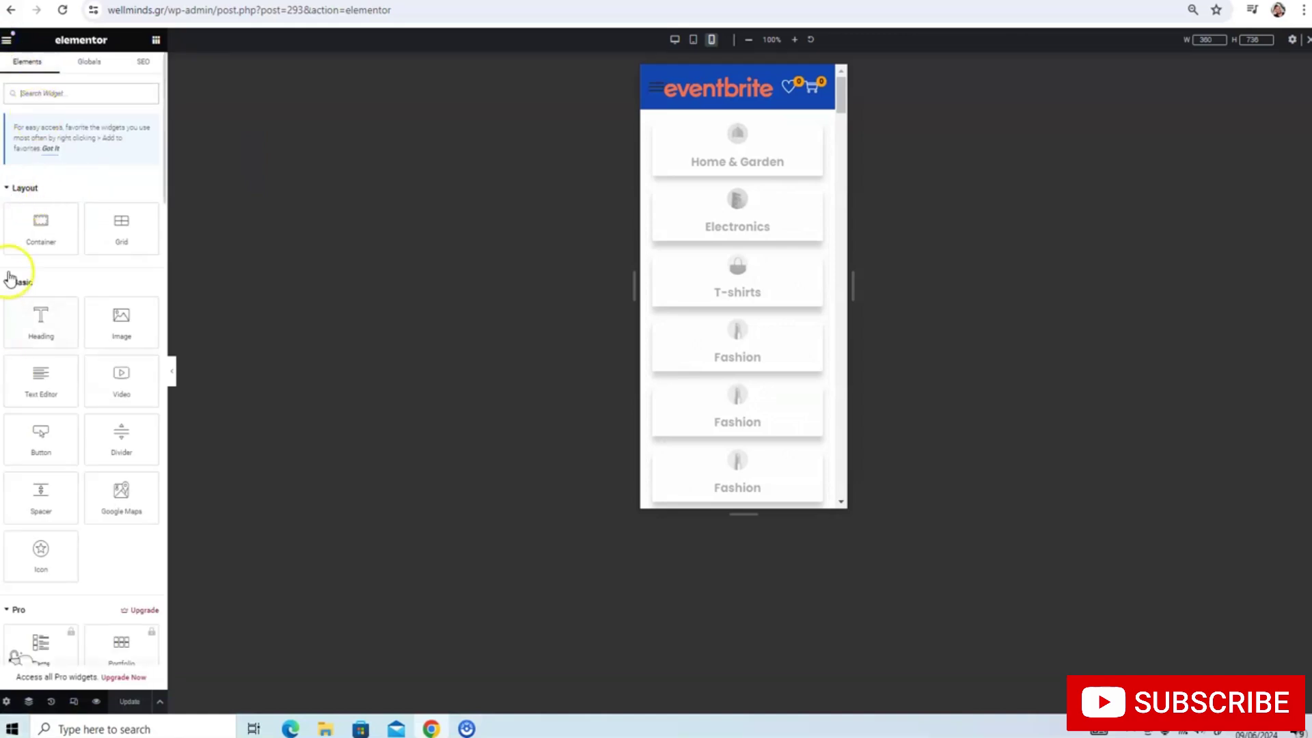
{"action": "left_click", "coordinate": [7, 42]}
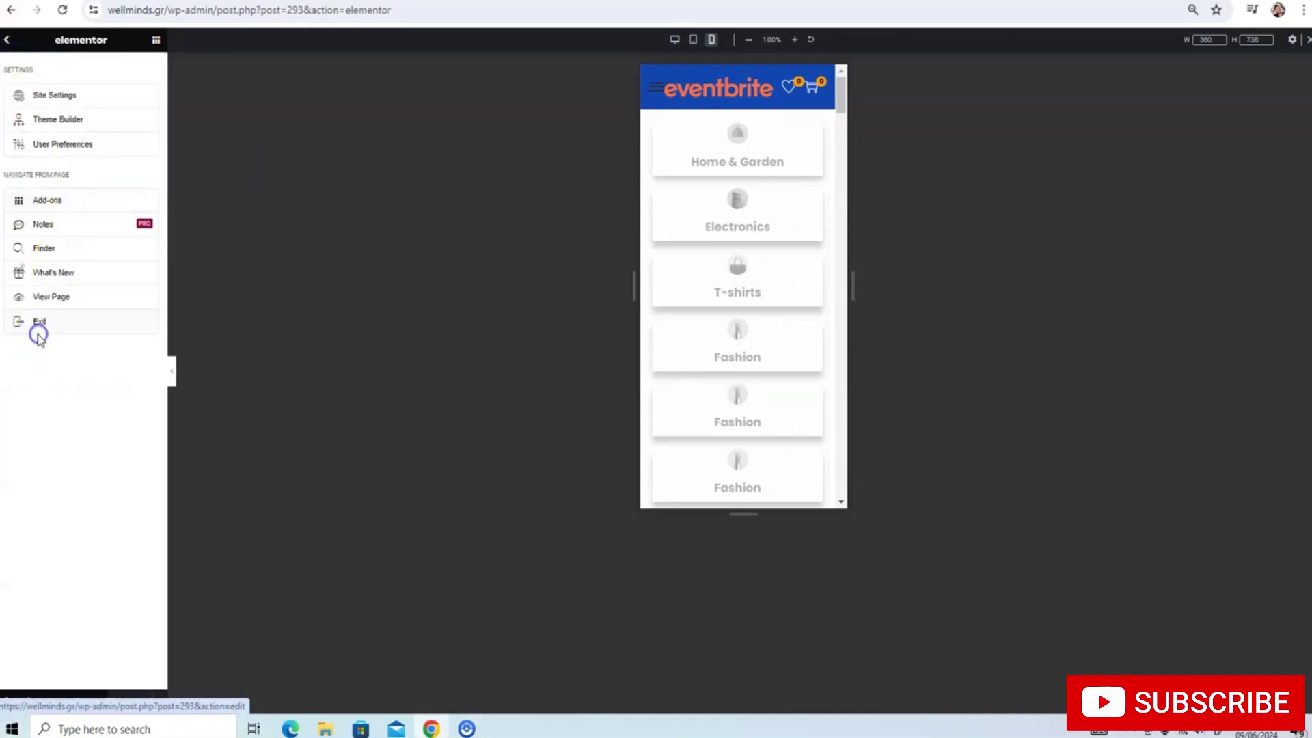
{"action": "left_click", "coordinate": [178, 345]}
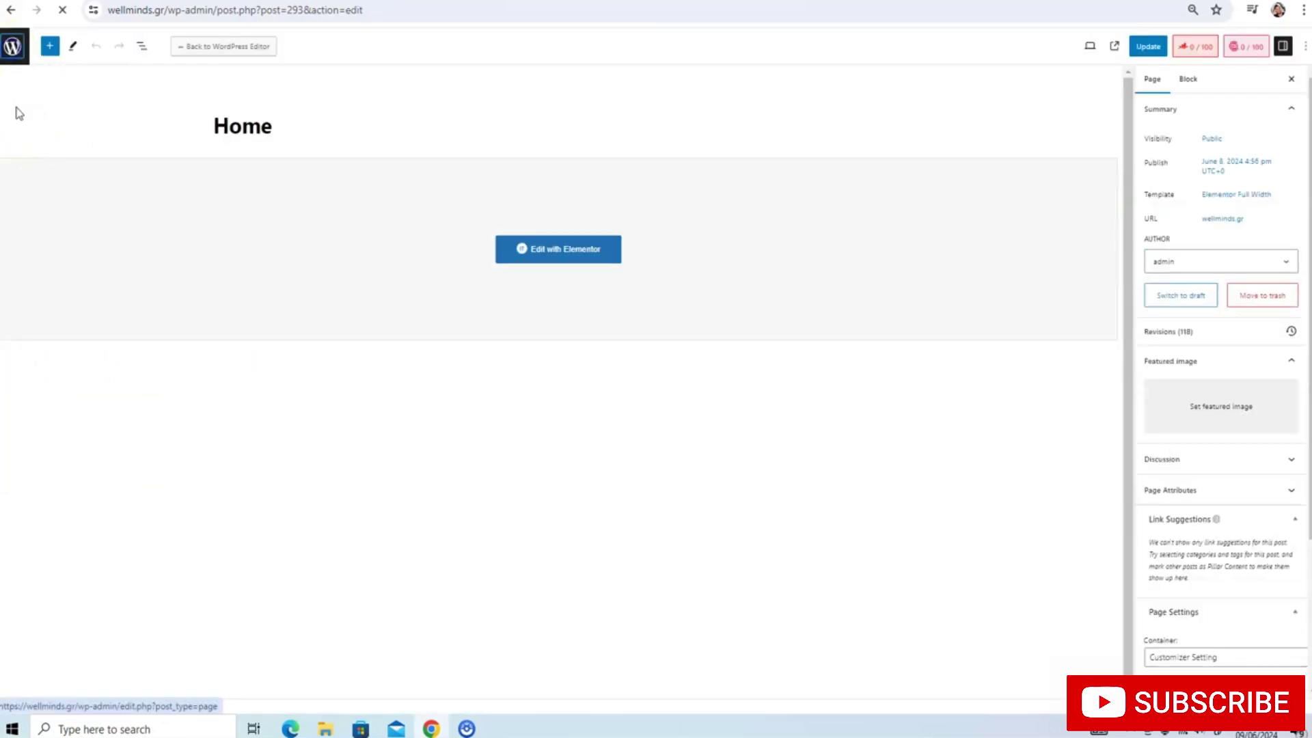
{"action": "left_click", "coordinate": [12, 46]}
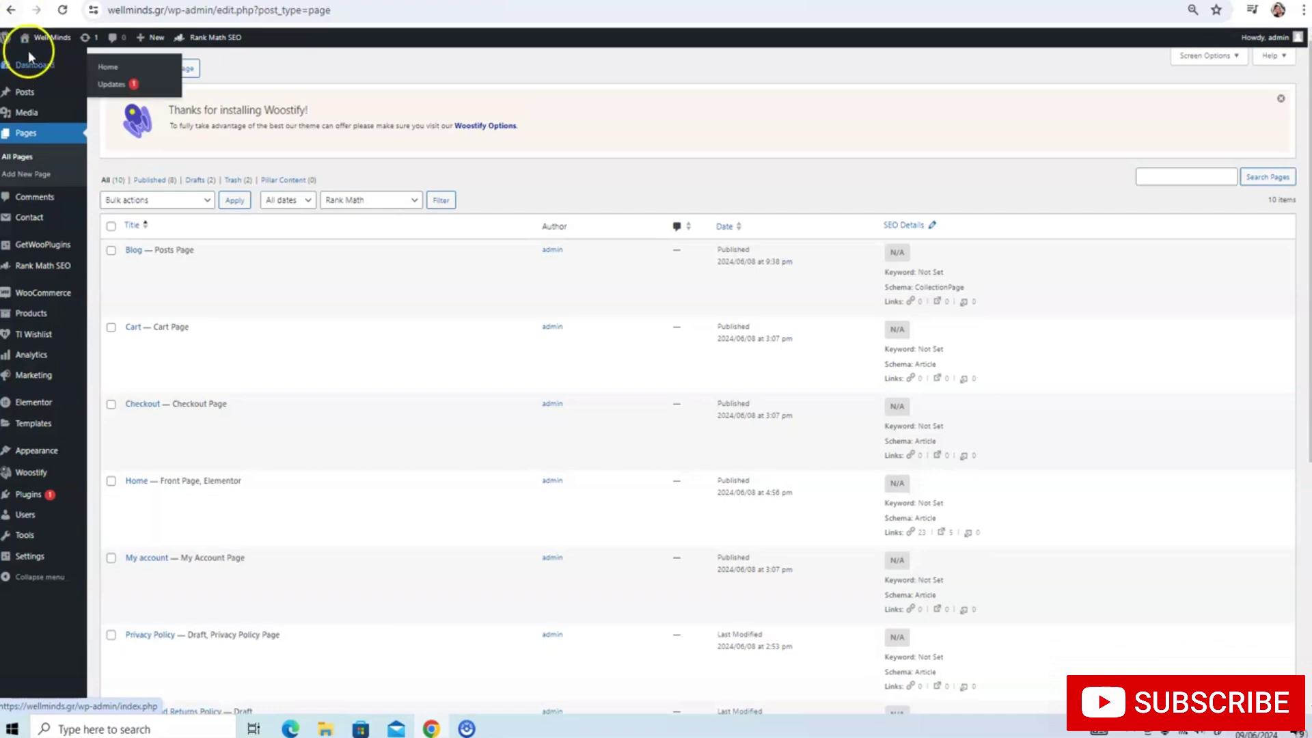
Visit the live homepage, scroll from header to footer, and bring up the Shop page
{"action": "left_click", "coordinate": [51, 47]}
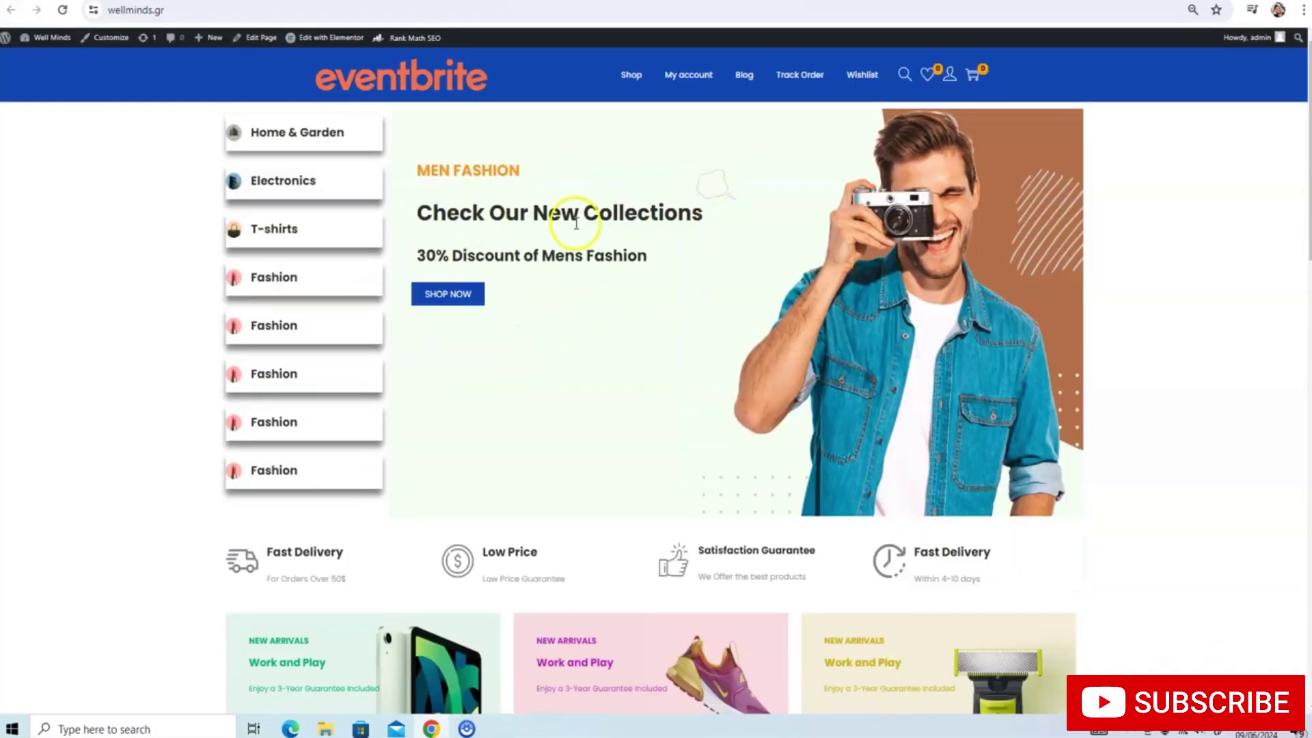
{"action": "scroll", "coordinate": [588, 205], "scroll_direction": "down", "scroll_amount": 2}
{"action": "scroll", "coordinate": [600, 186], "scroll_direction": "up", "scroll_amount": 2}
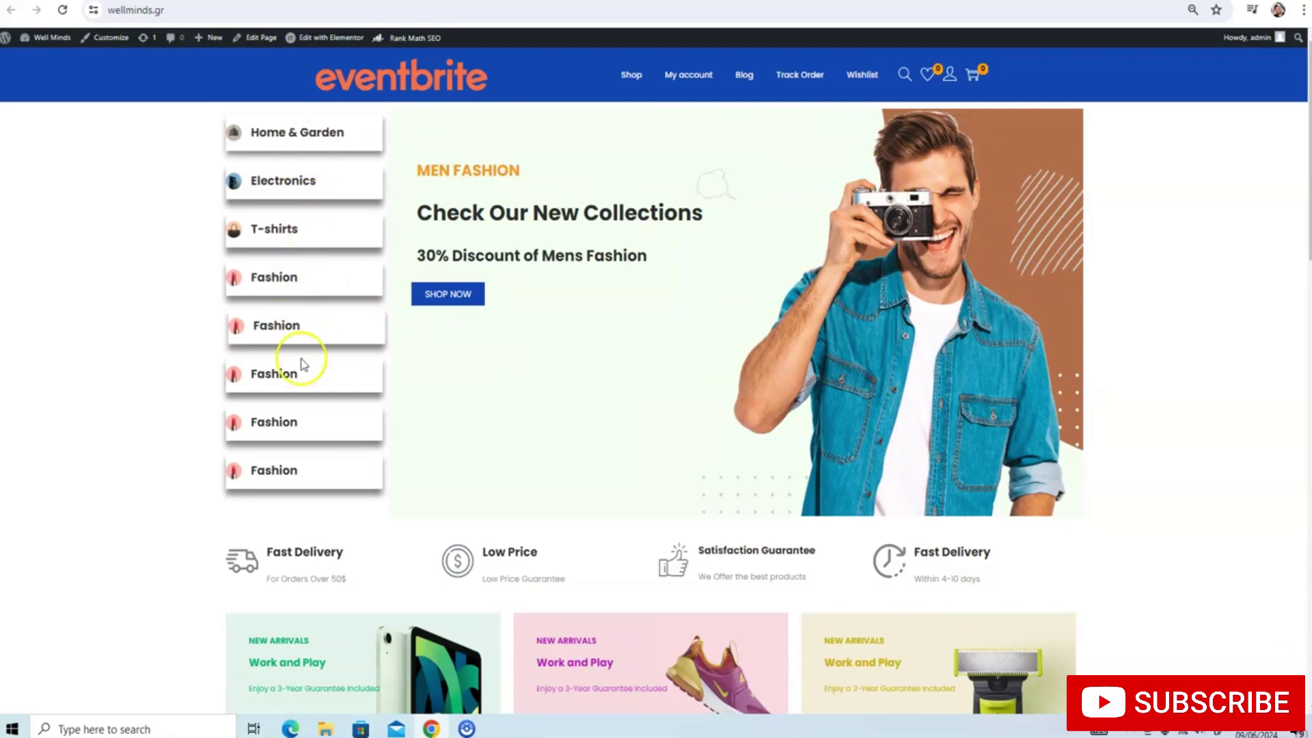
{"action": "scroll", "coordinate": [497, 158], "scroll_direction": "down", "scroll_amount": 3}
{"action": "scroll", "coordinate": [497, 158], "scroll_direction": "up", "scroll_amount": 4}
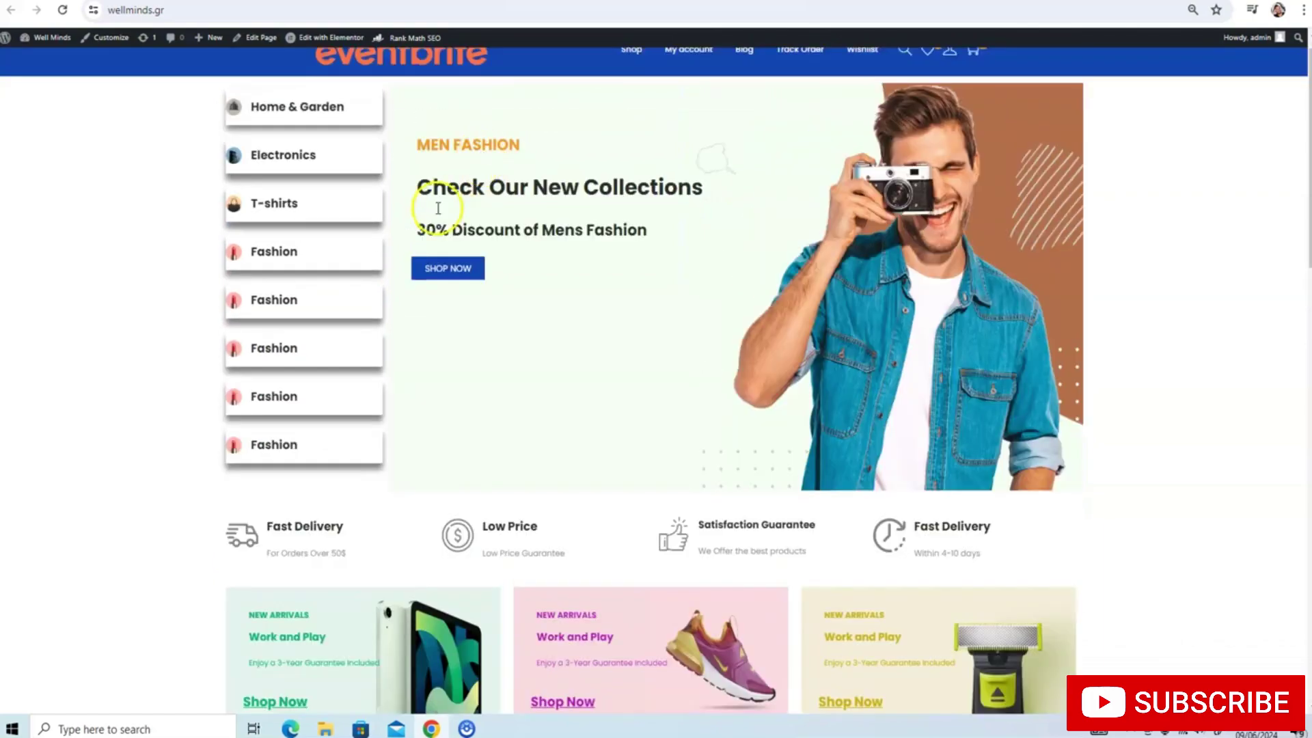
{"action": "scroll", "coordinate": [757, 181], "scroll_direction": "down", "scroll_amount": 4}
{"action": "scroll", "coordinate": [756, 181], "scroll_direction": "down", "scroll_amount": 15}
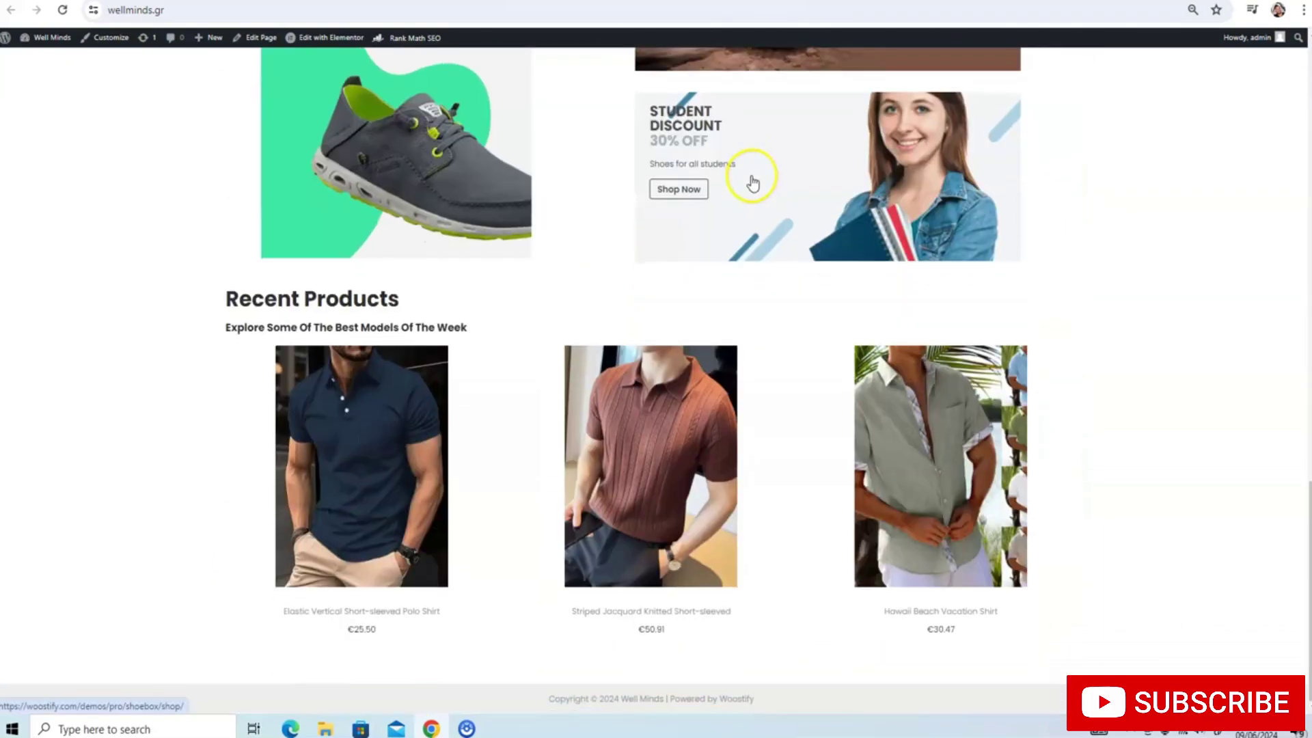
{"action": "scroll", "coordinate": [752, 181], "scroll_direction": "up", "scroll_amount": 15}
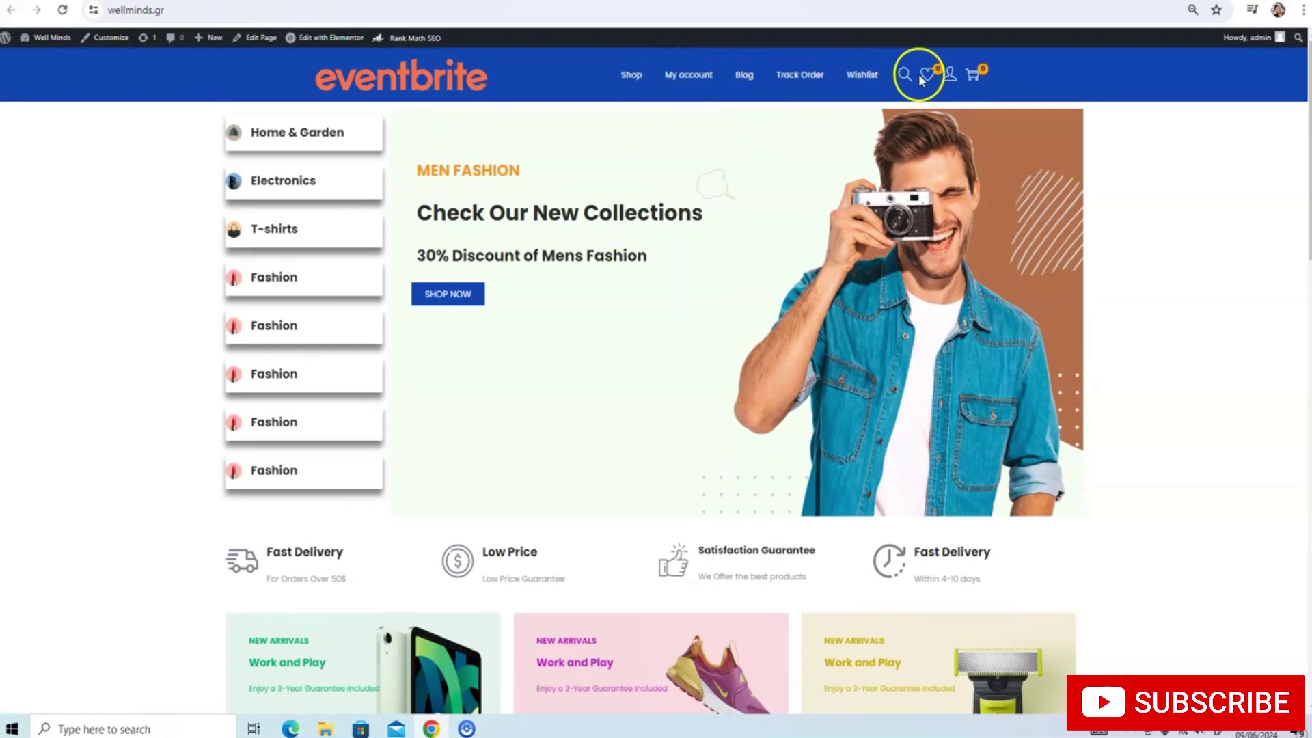
{"action": "mouse_move", "coordinate": [937, 81]}
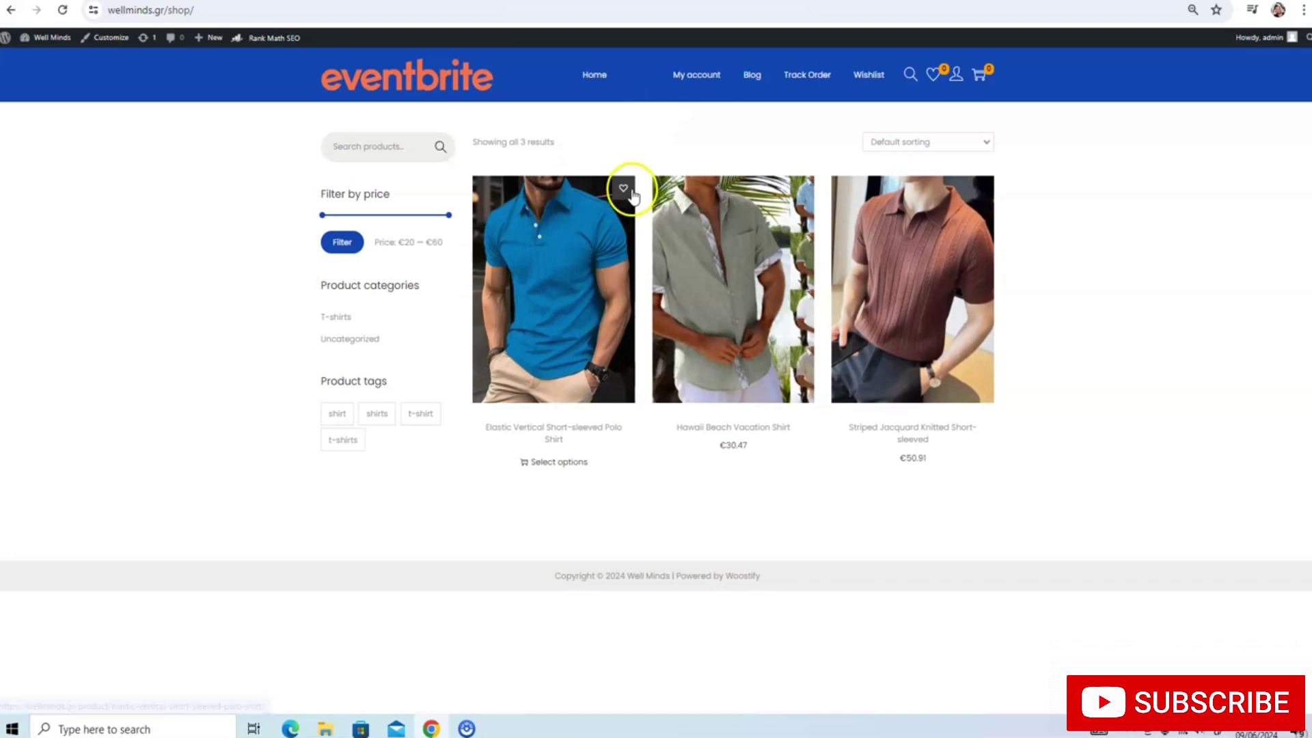
Add the Elastic Vertical Short-sleeved Polo Shirt to the wishlist, view it, then open the Blog
{"action": "left_click", "coordinate": [631, 192]}
{"action": "left_click", "coordinate": [653, 417]}
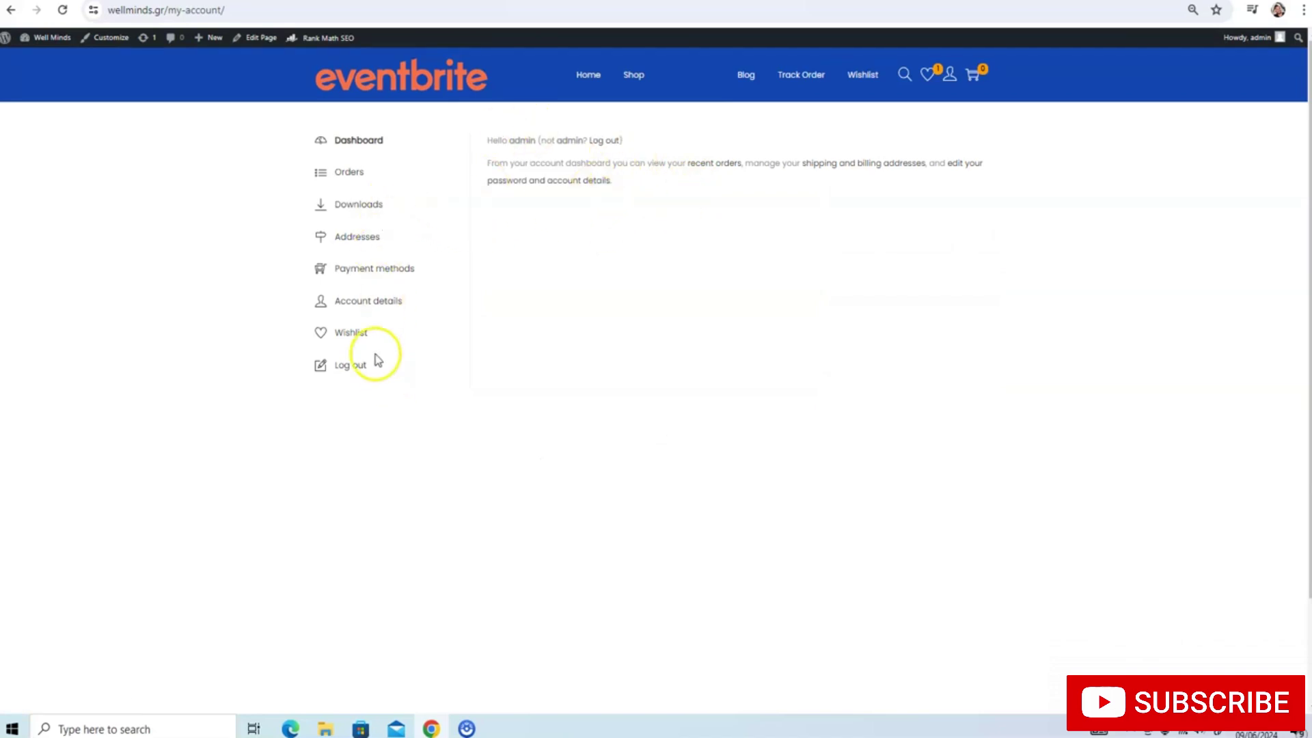
{"action": "left_click", "coordinate": [750, 87]}
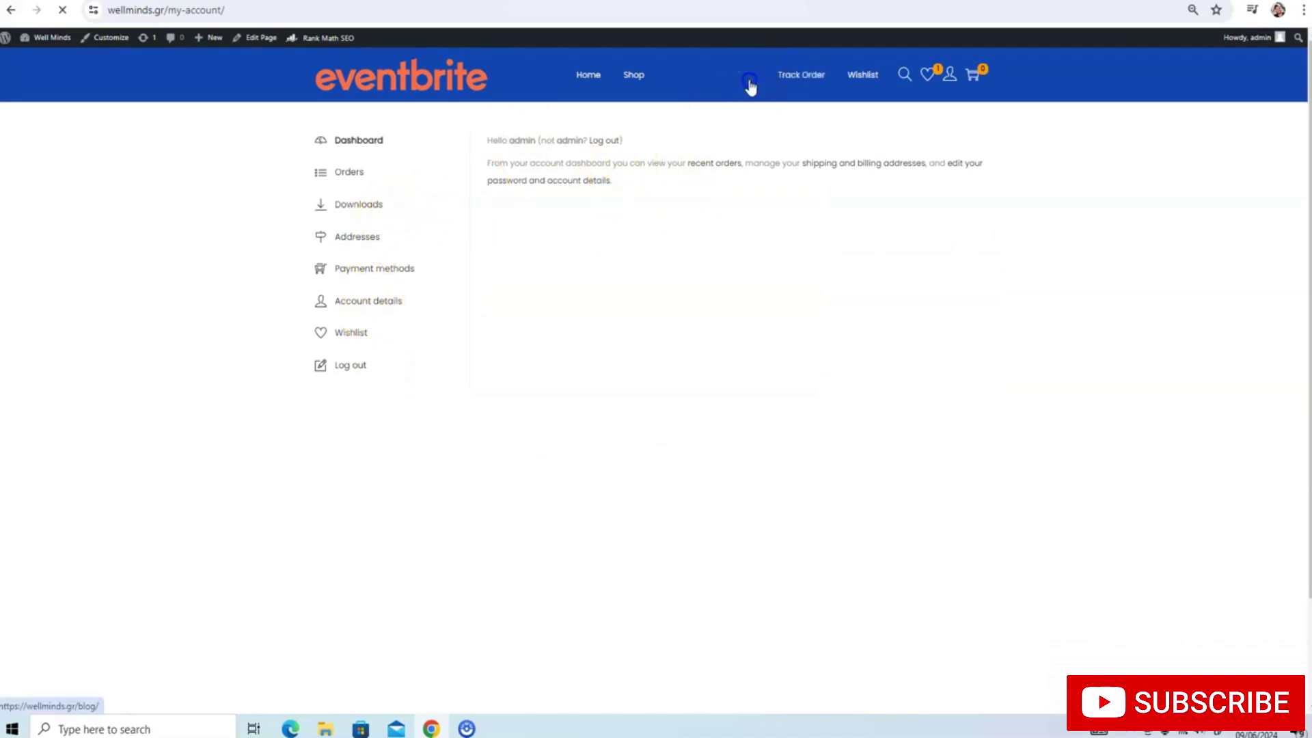
{"action": "scroll", "coordinate": [708, 171], "scroll_direction": "down", "scroll_amount": 3}
{"action": "scroll", "coordinate": [553, 257], "scroll_direction": "up", "scroll_amount": 1}
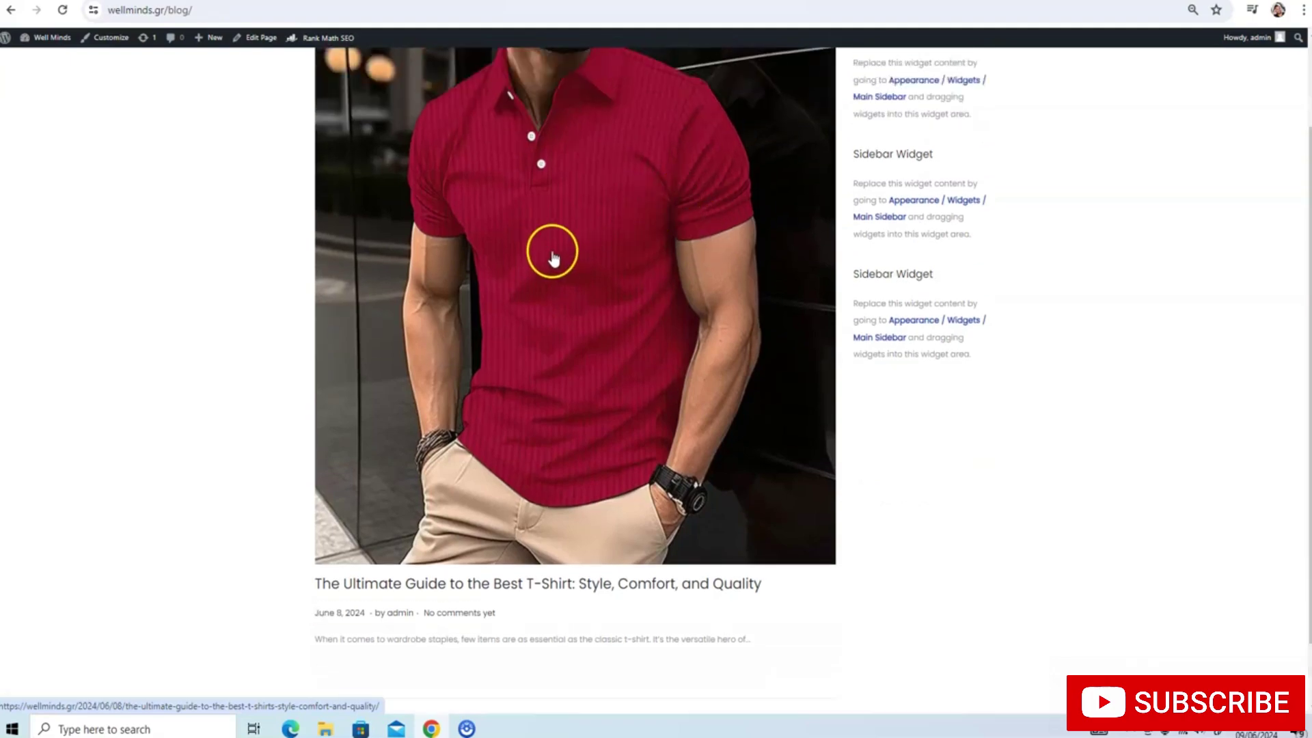
Read through the T-shirt guide blog post
{"action": "left_click", "coordinate": [551, 258]}
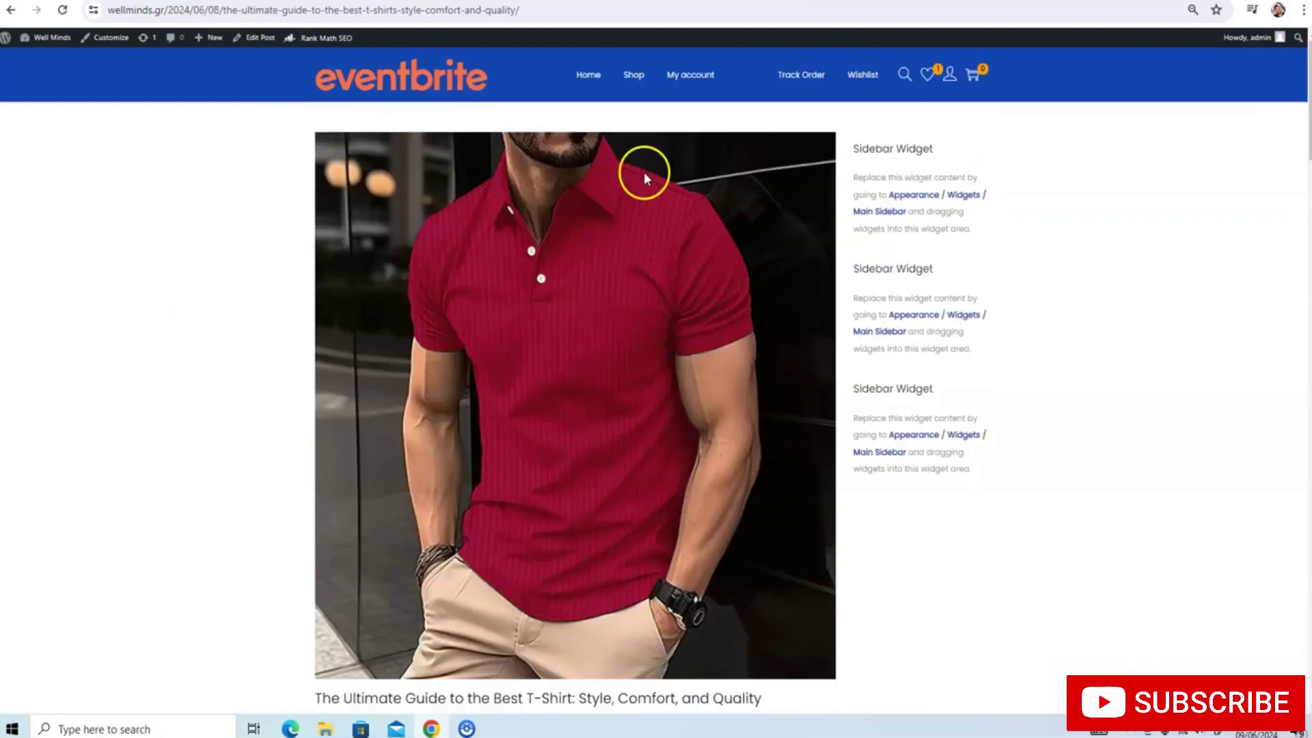
{"action": "scroll", "coordinate": [708, 132], "scroll_direction": "down", "scroll_amount": 20}
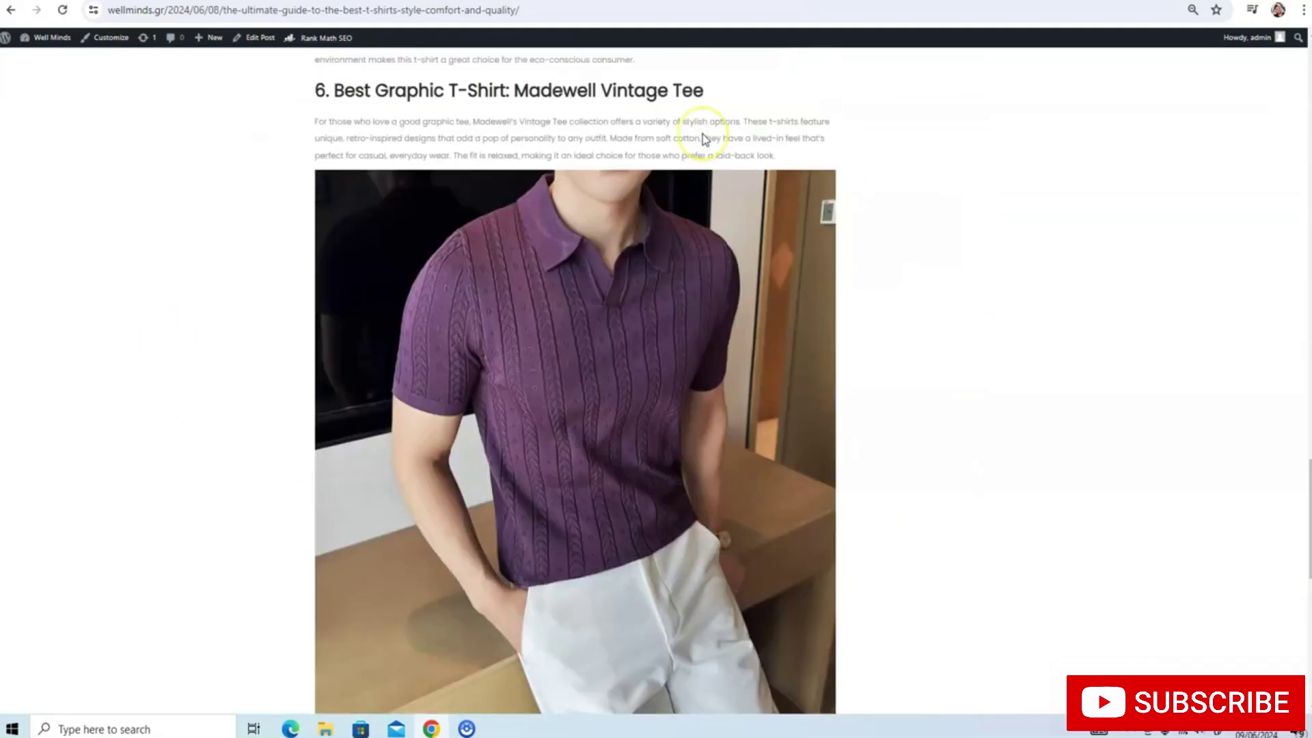
{"action": "scroll", "coordinate": [702, 133], "scroll_direction": "down", "scroll_amount": 9}
{"action": "scroll", "coordinate": [593, 246], "scroll_direction": "up", "scroll_amount": 6}
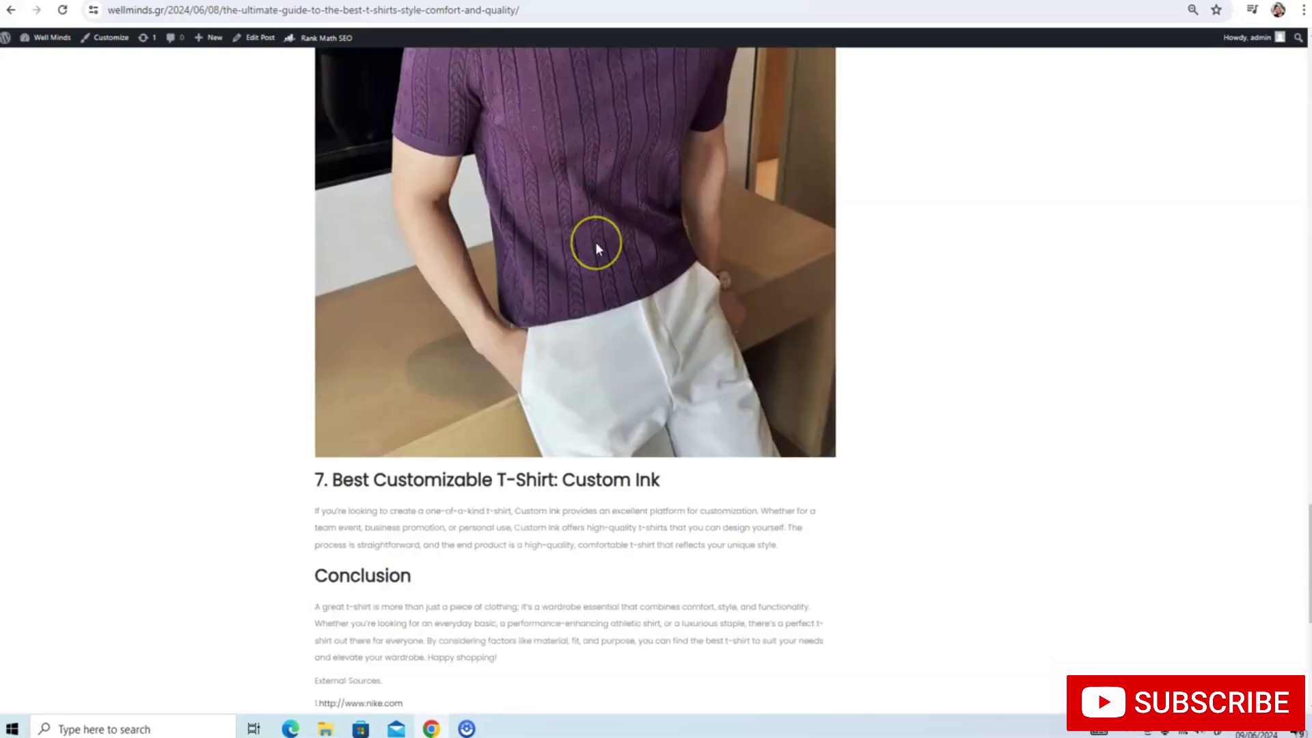
{"action": "scroll", "coordinate": [596, 246], "scroll_direction": "up", "scroll_amount": 12}
{"action": "scroll", "coordinate": [433, 347], "scroll_direction": "down", "scroll_amount": 15}
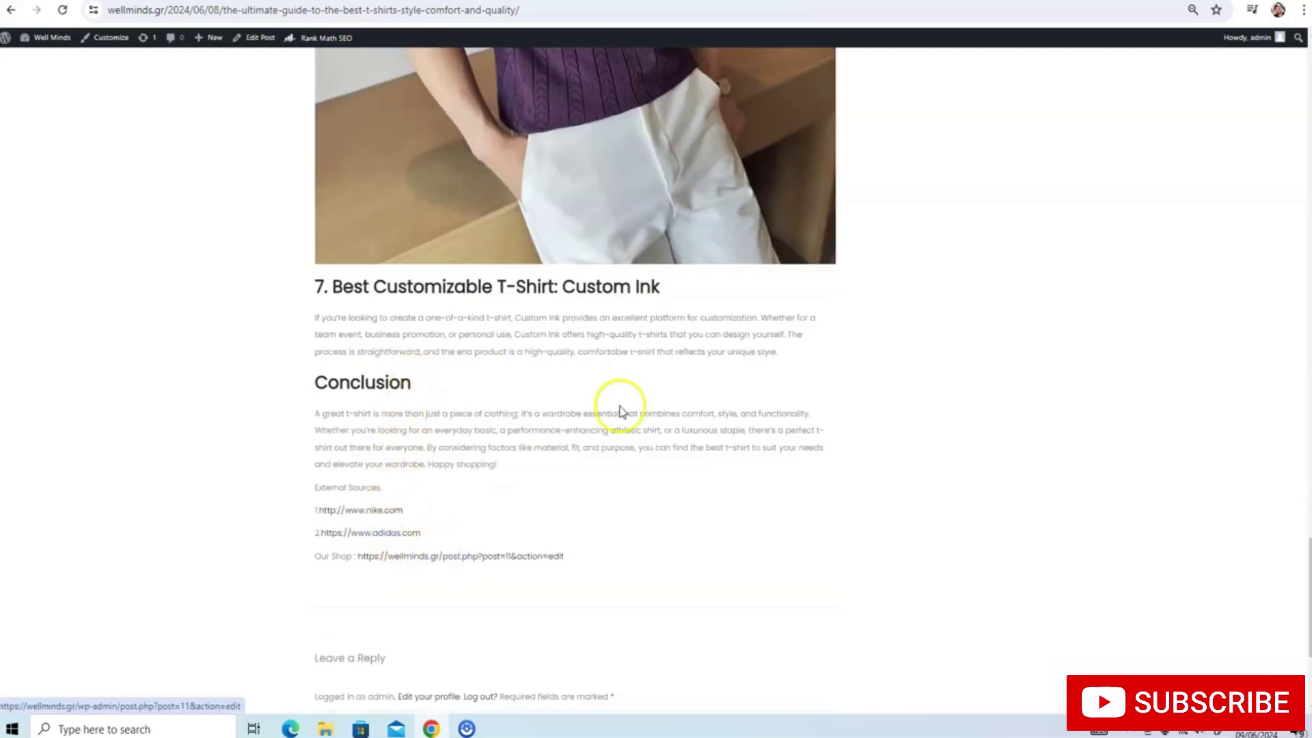
{"action": "scroll", "coordinate": [697, 337], "scroll_direction": "up", "scroll_amount": 5}
{"action": "scroll", "coordinate": [695, 332], "scroll_direction": "up", "scroll_amount": 20}
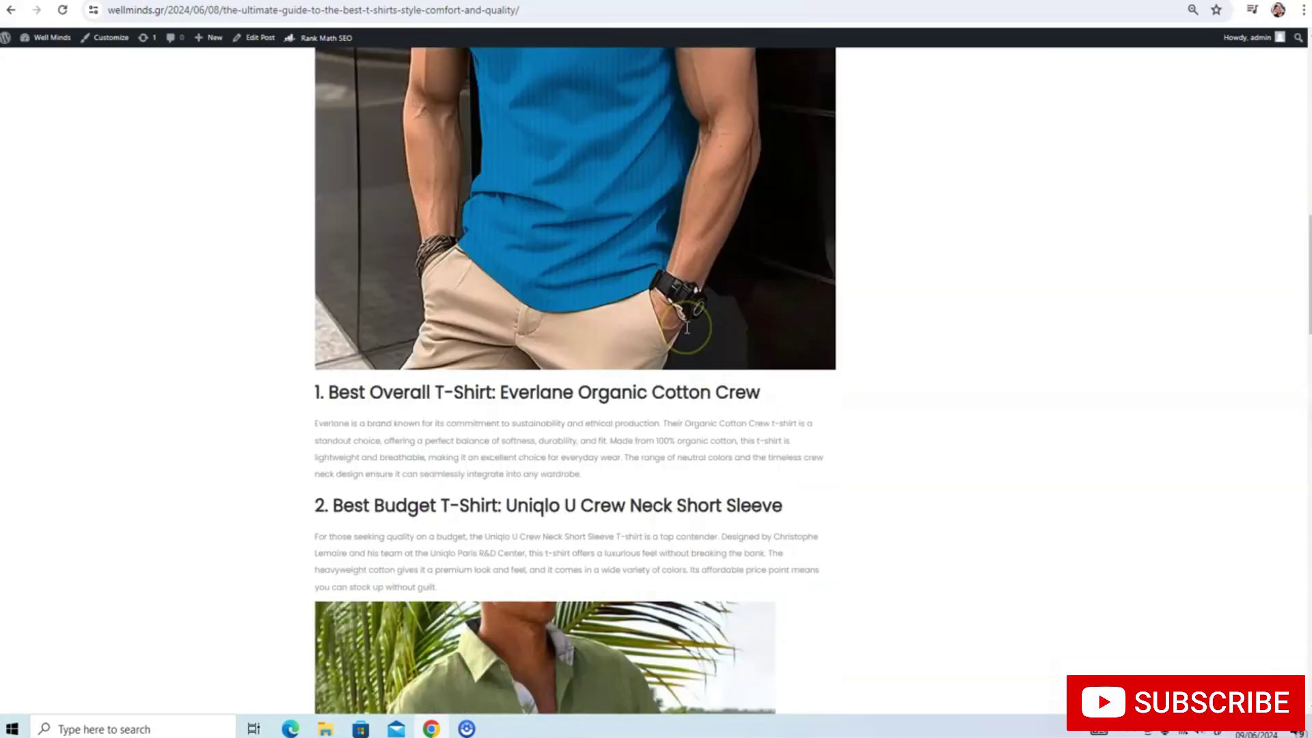
{"action": "scroll", "coordinate": [687, 328], "scroll_direction": "up", "scroll_amount": 8}
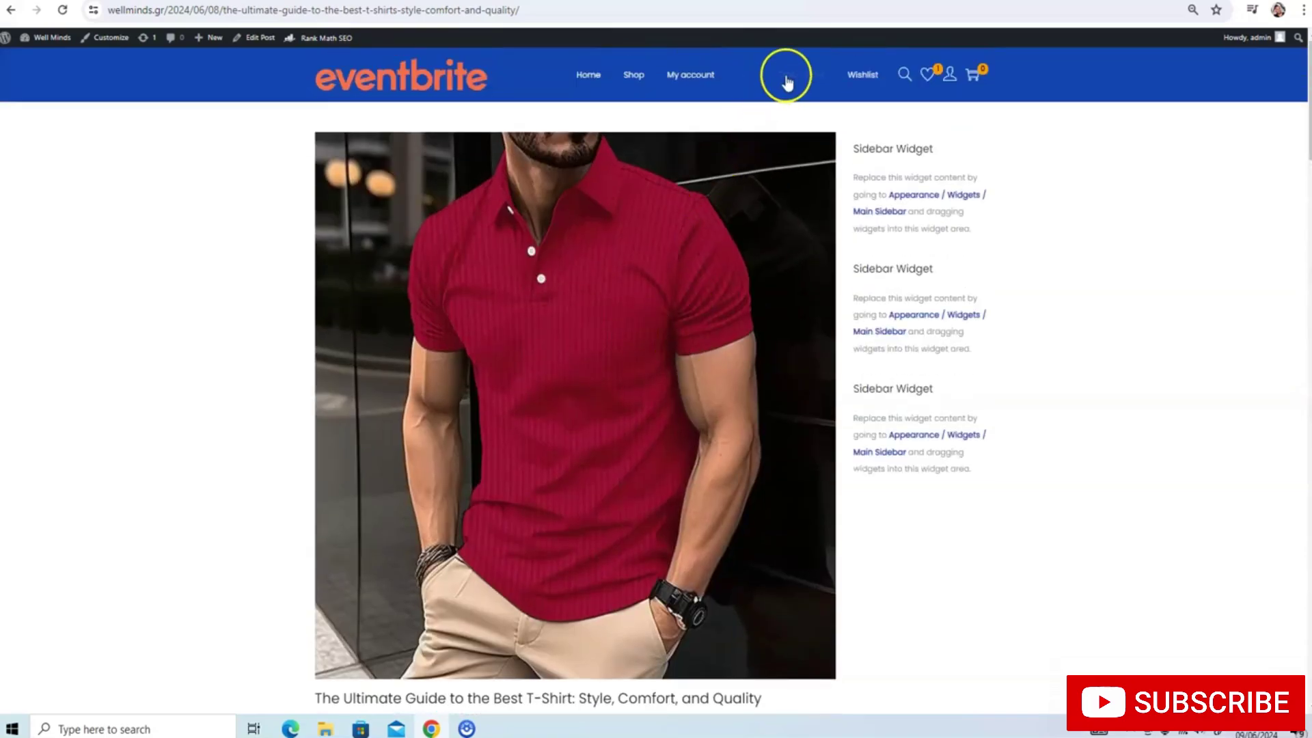
Visit the Track Order, Wishlist and account pages, then return to the homepage
{"action": "left_click", "coordinate": [793, 75]}
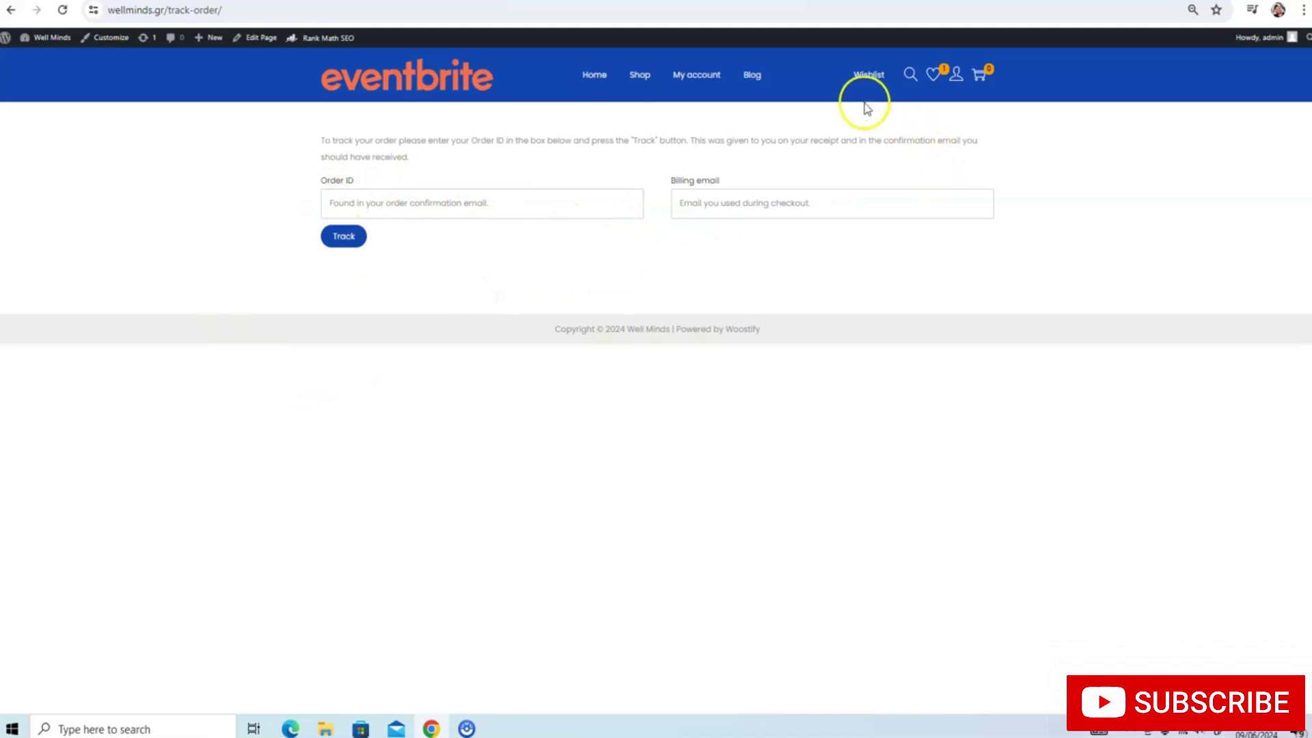
{"action": "left_click", "coordinate": [862, 76]}
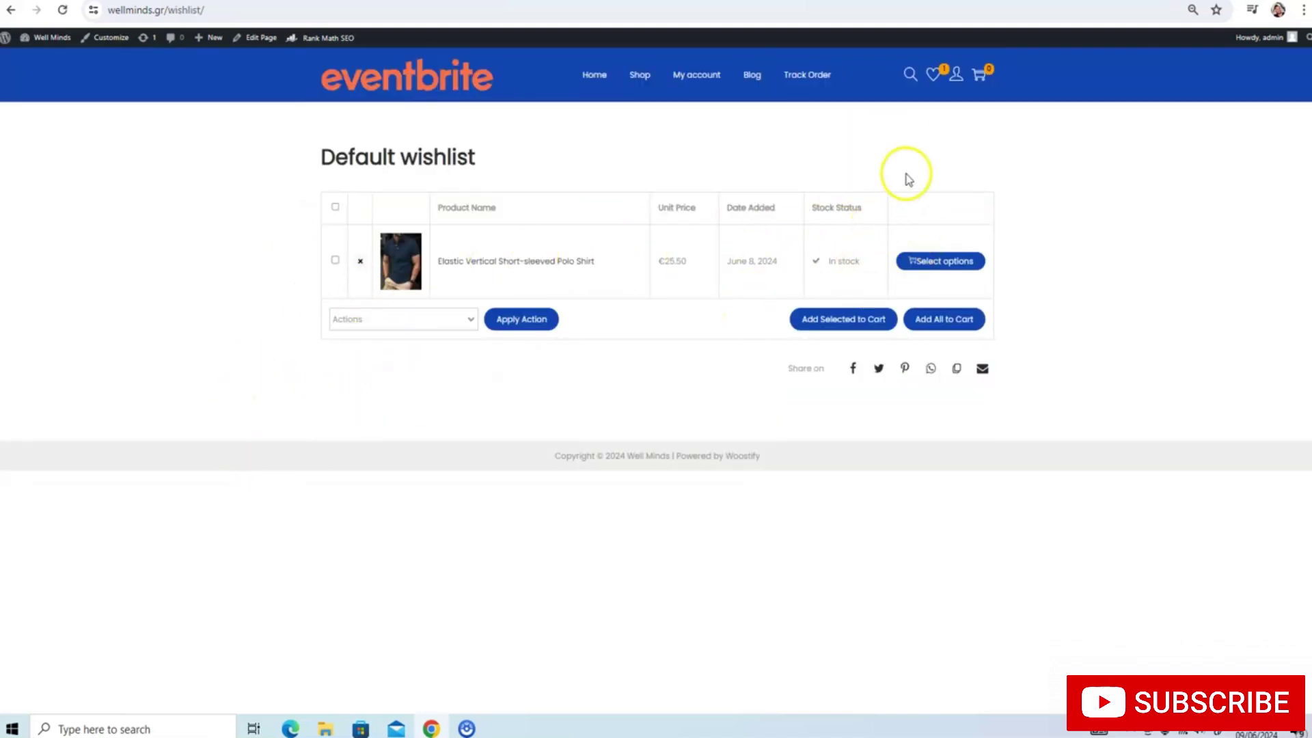
{"action": "left_click", "coordinate": [961, 81]}
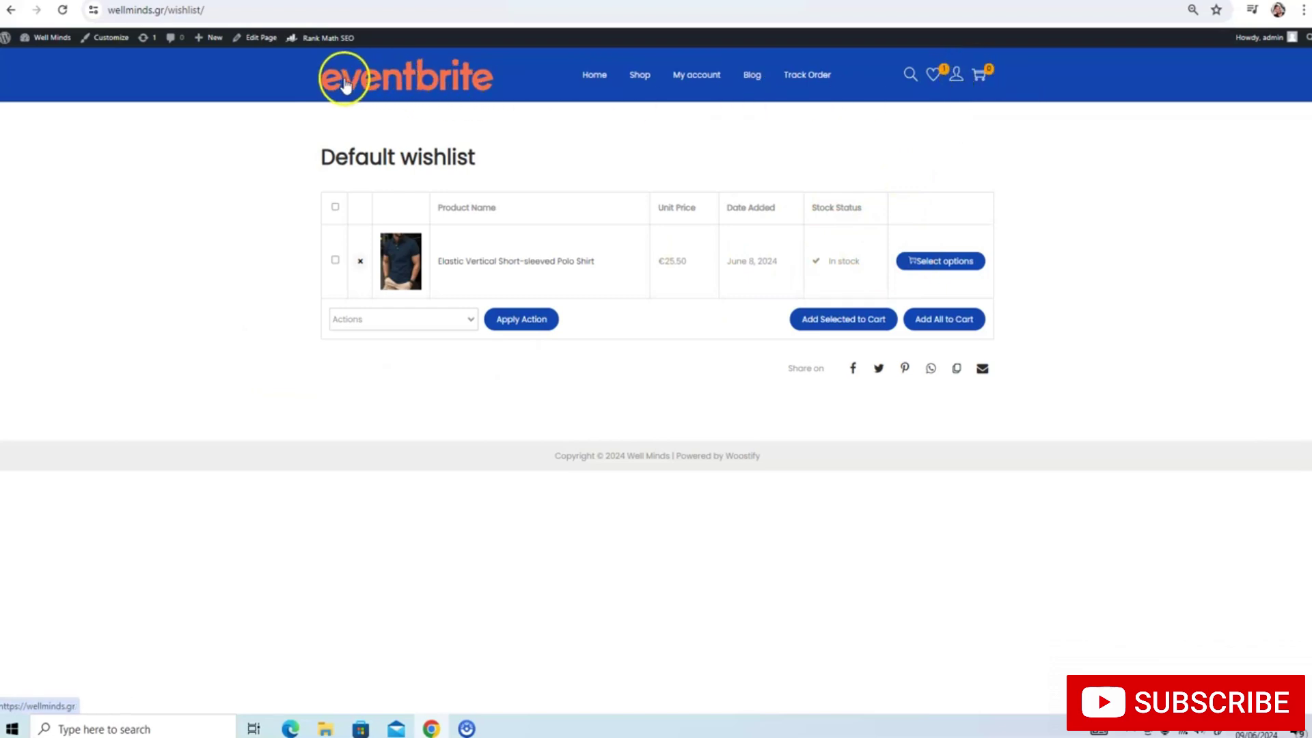
{"action": "left_click", "coordinate": [341, 104]}
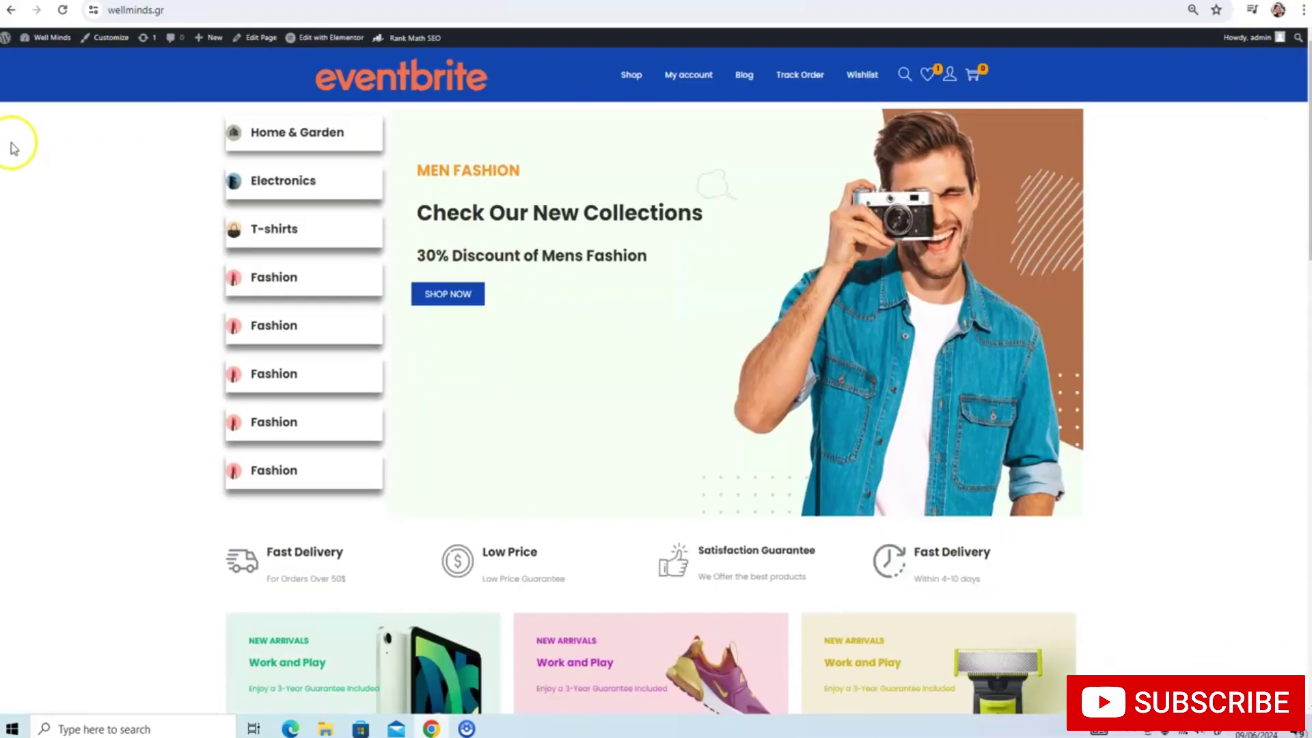